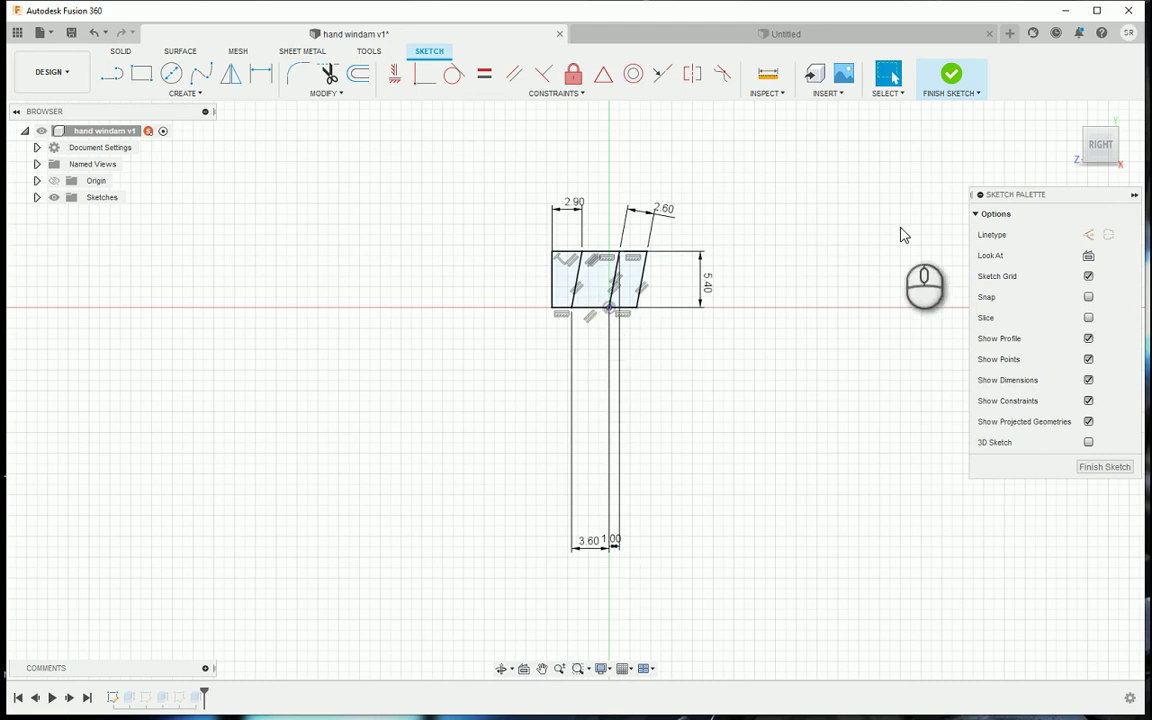
Examine the finished hand windam body from an angled view and reopen its first sketch to read the dimensions
click(948, 78)
mouse_move(1120, 174)
shift+middle_down()
mouse_move(1112, 148)
mouse_move(1056, 208)
mouse_move(920, 208)
shift+middle_up()
shift+middle_drag(939, 260, 1036, 234)
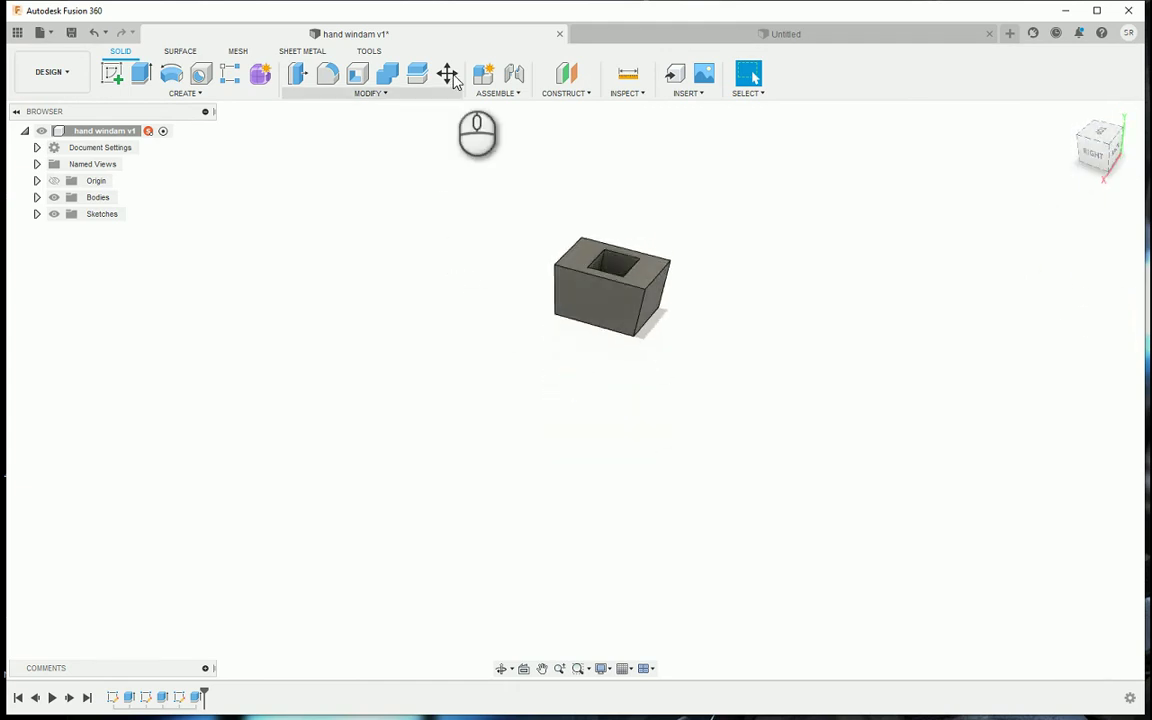
double_click(113, 697)
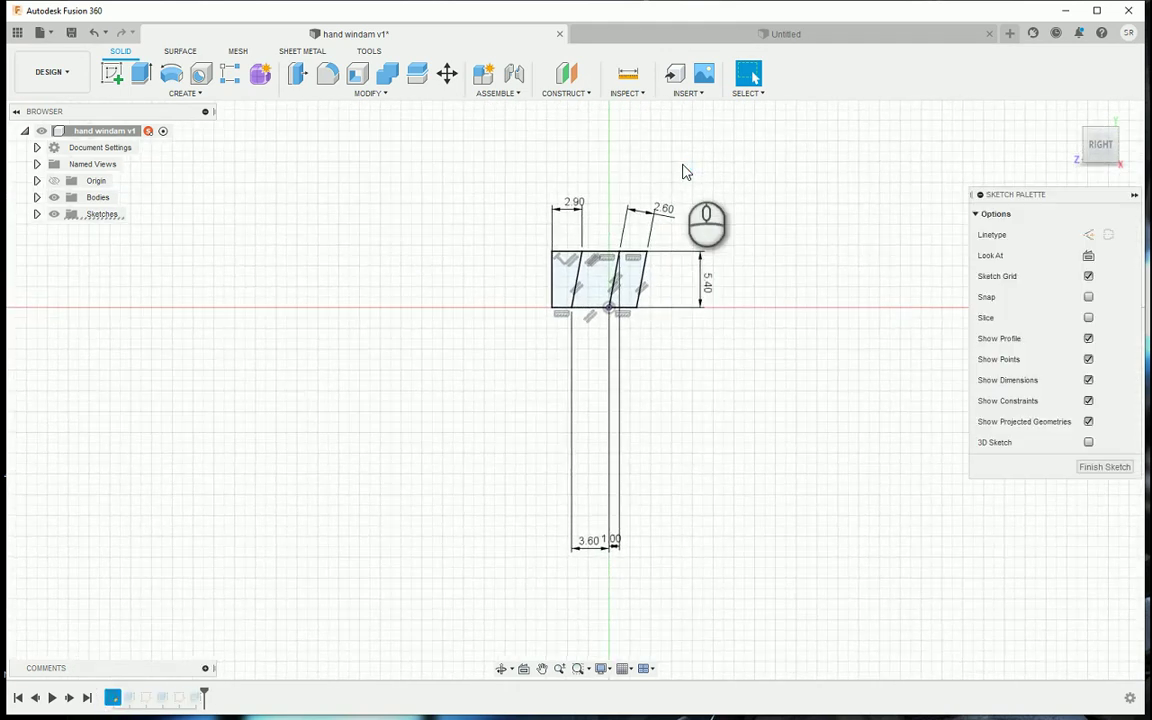
In the untitled design, sketch a closed slanted quadrilateral on the front plane, starting at the origin, about 7 mm wide and 13 mm high
click(772, 40)
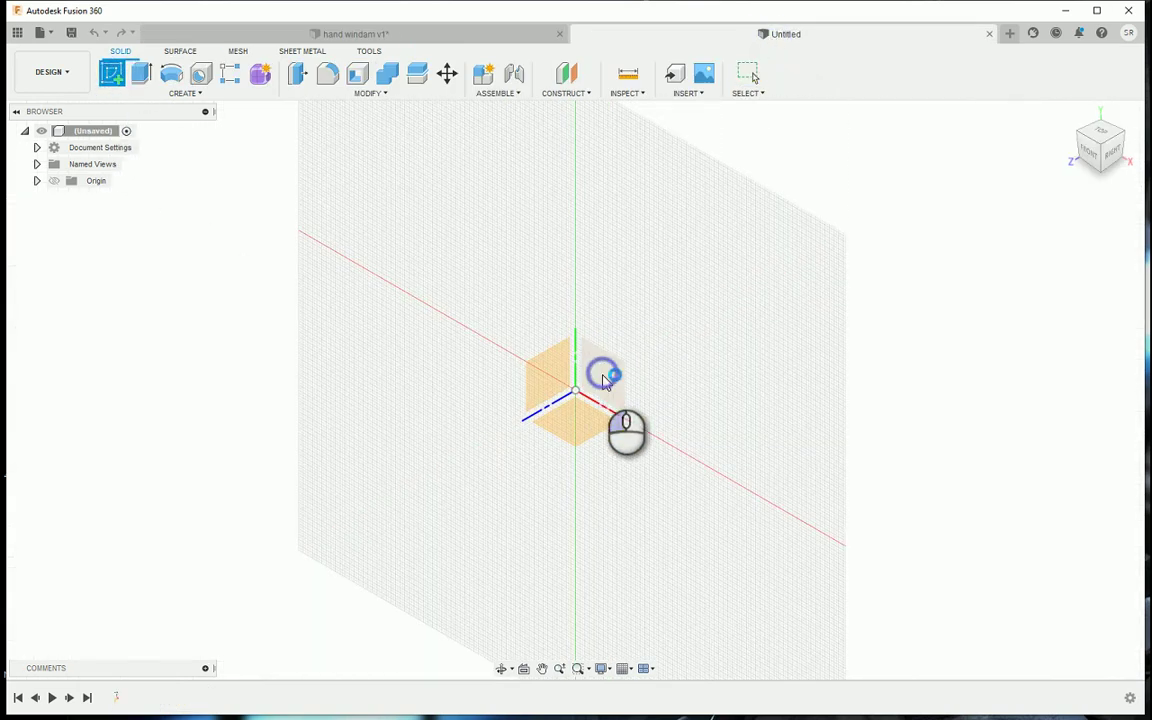
click(602, 380)
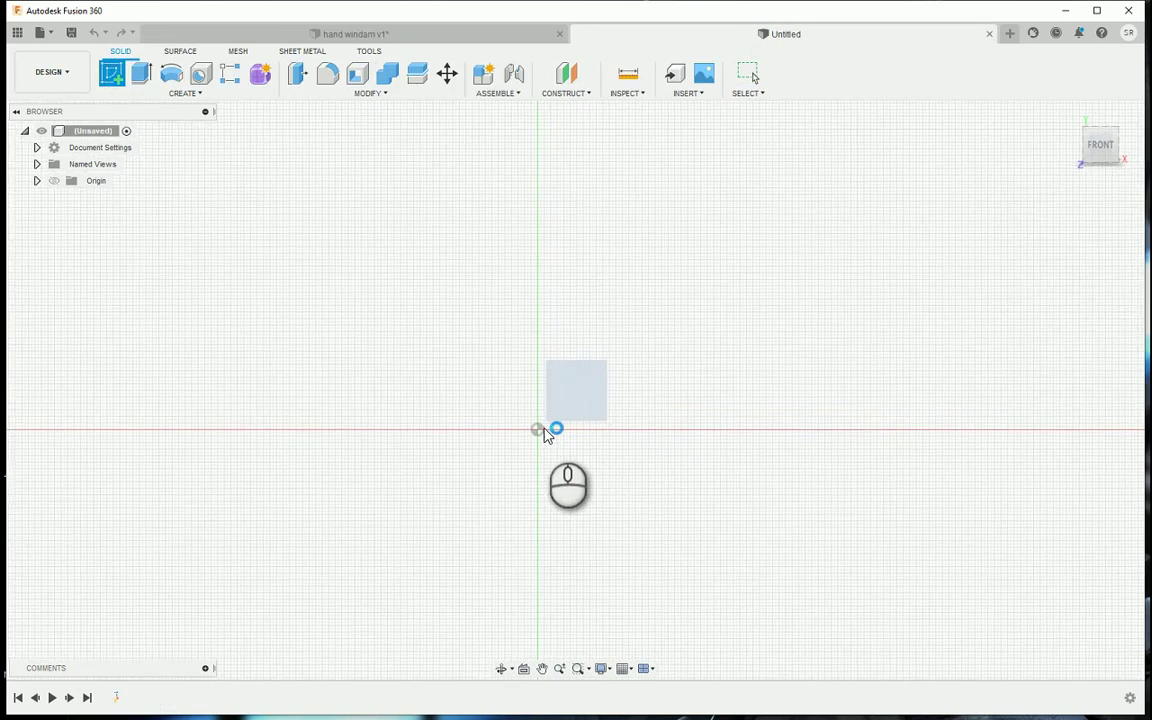
click(520, 418)
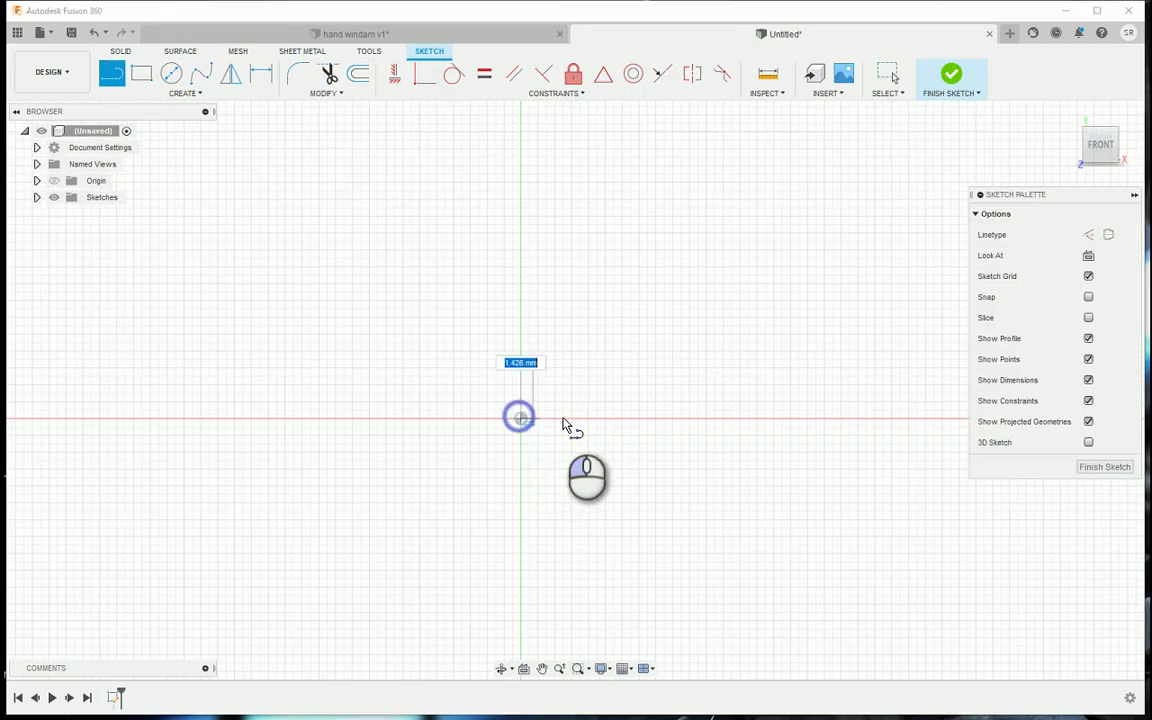
click(578, 418)
click(614, 306)
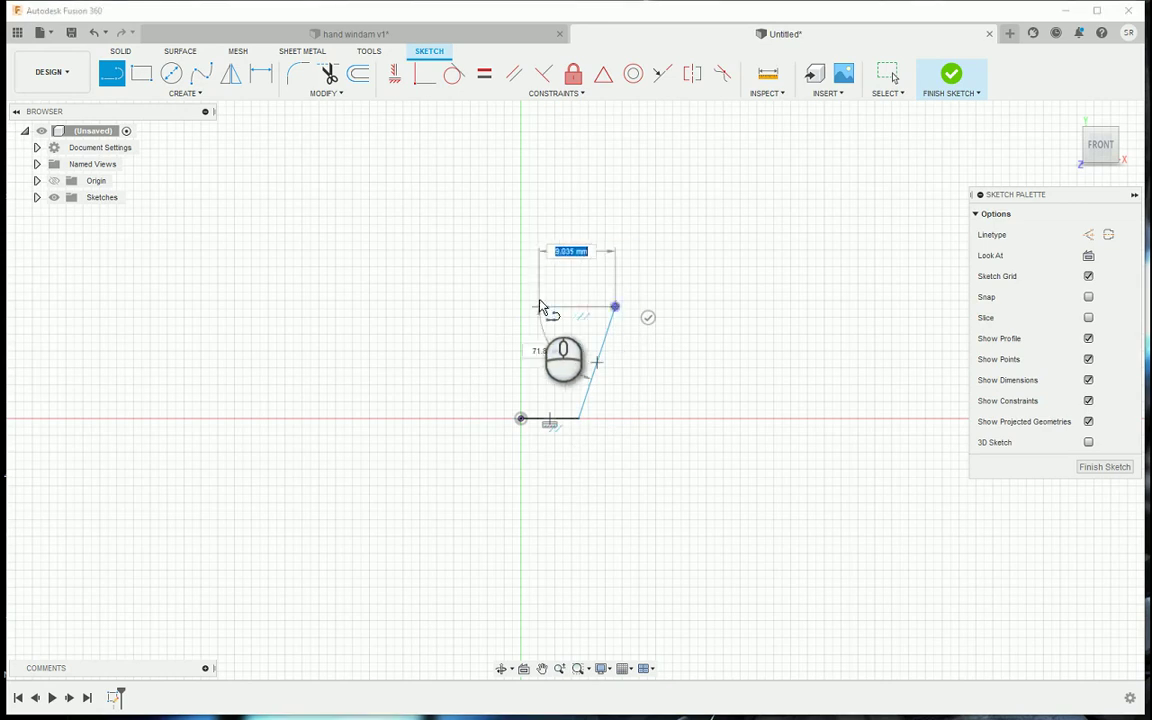
click(540, 306)
click(520, 418)
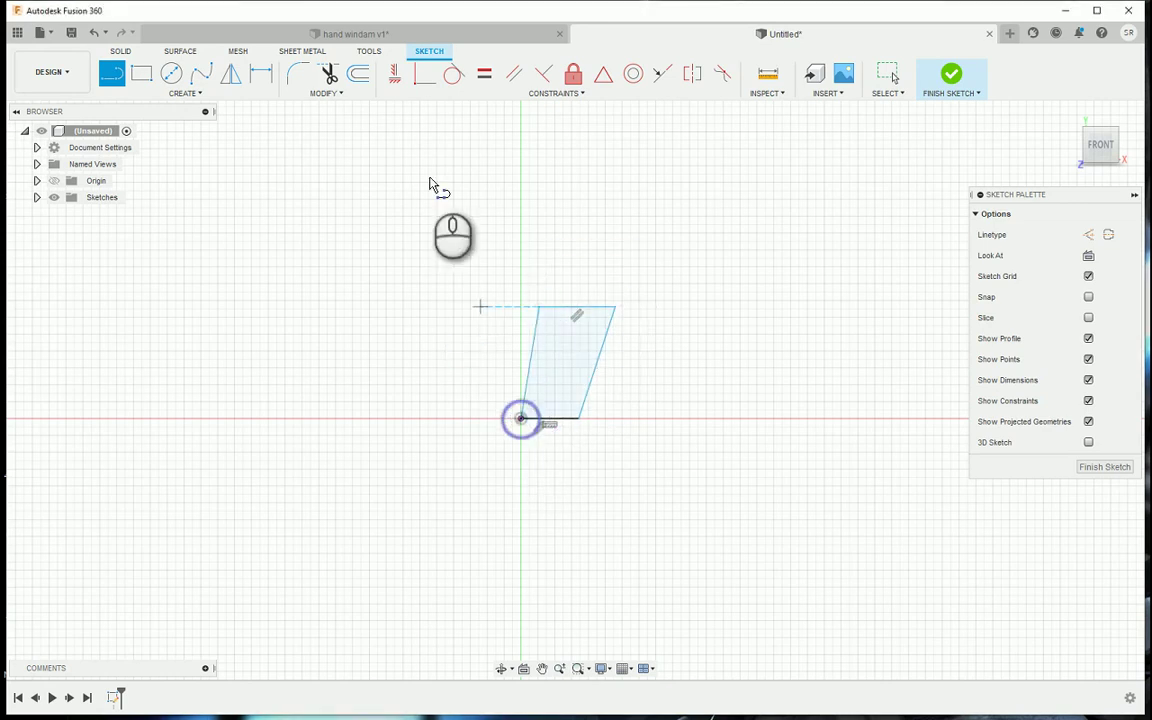
Make the quadrilateral's two slanted sides parallel and apply a horizontal constraint to its upper edge
click(513, 76)
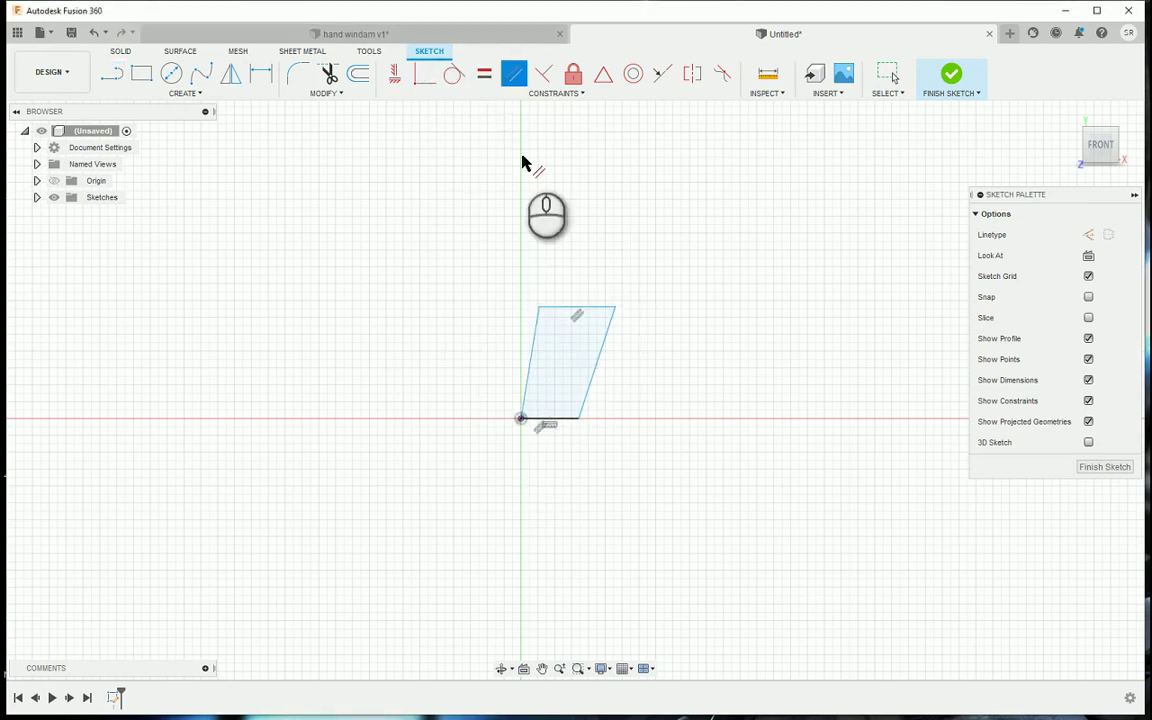
click(531, 330)
click(603, 342)
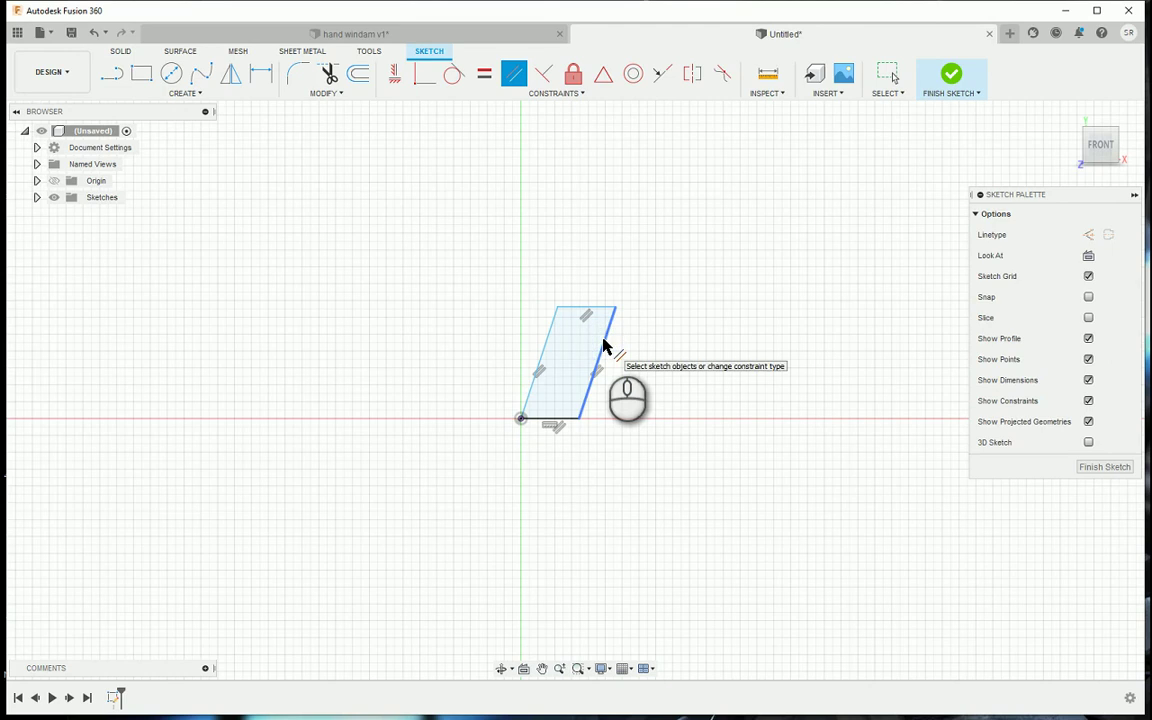
click(394, 74)
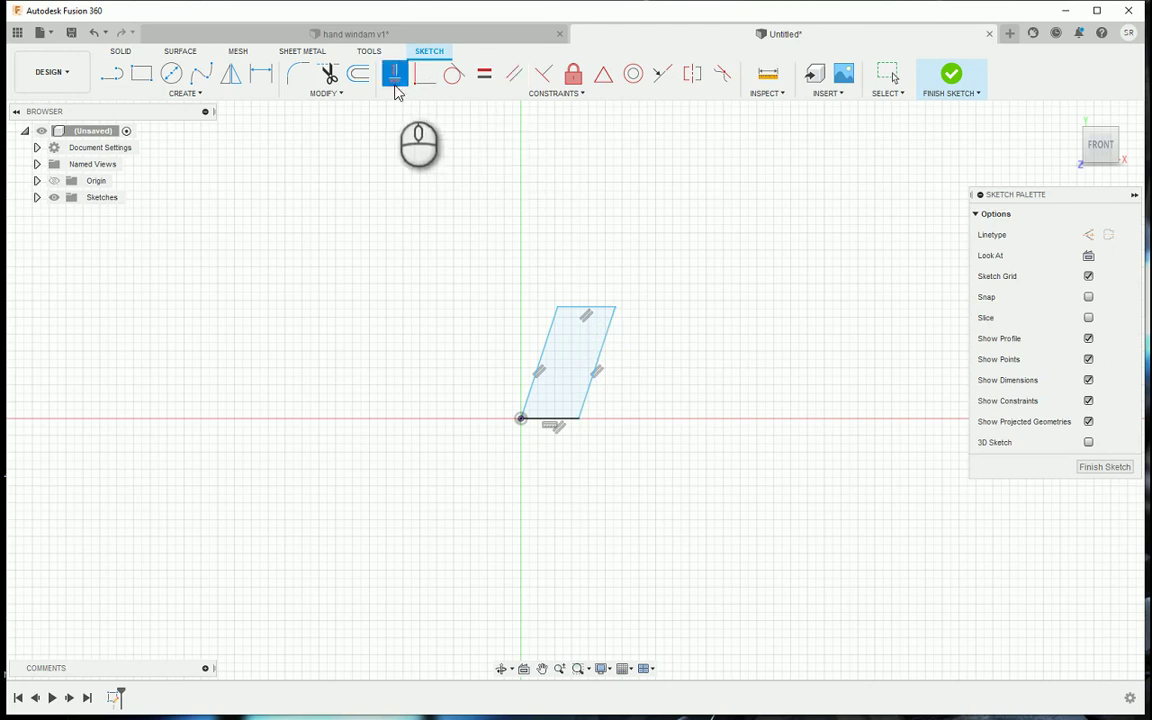
click(578, 307)
Dimension the parallelogram's upper edge at 3.6 mm, checking the value in the hand windam sketch
key(d)
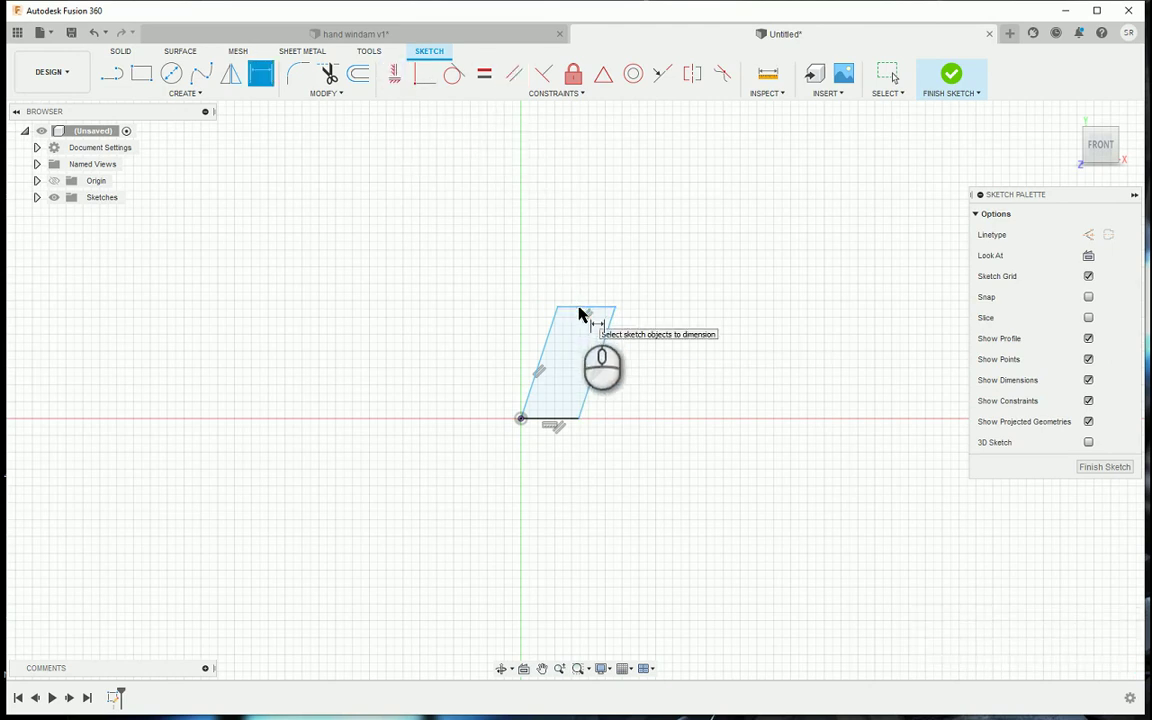
click(579, 311)
click(584, 248)
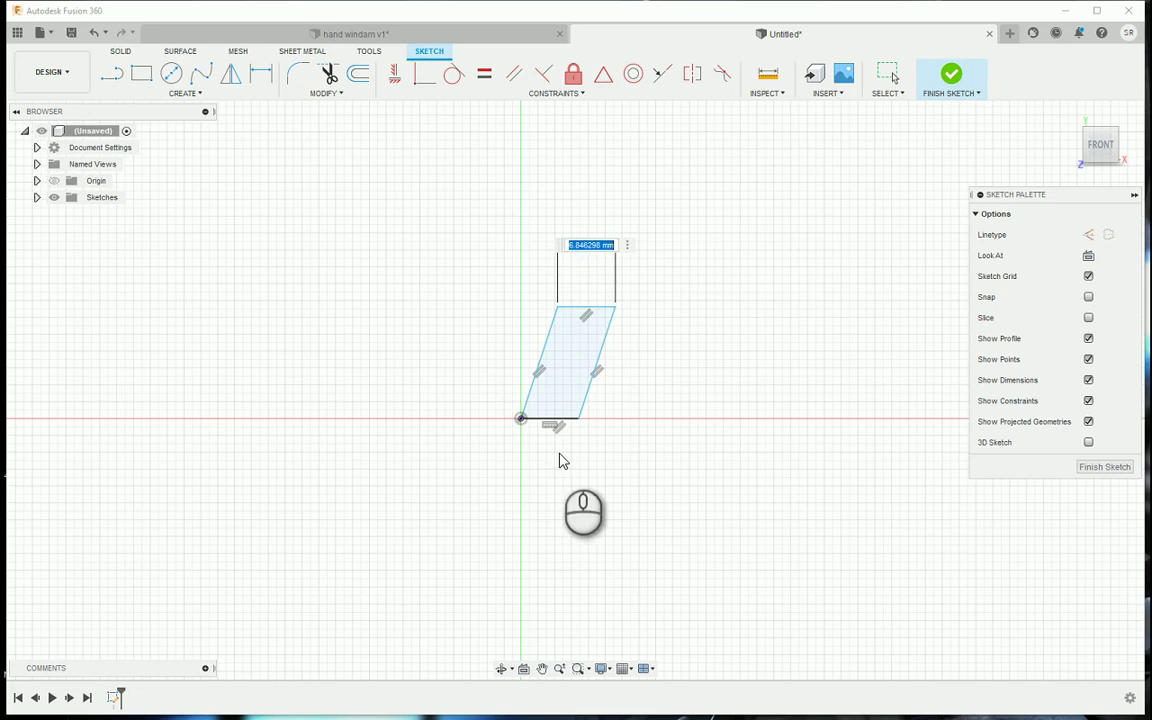
key(Return)
click(448, 35)
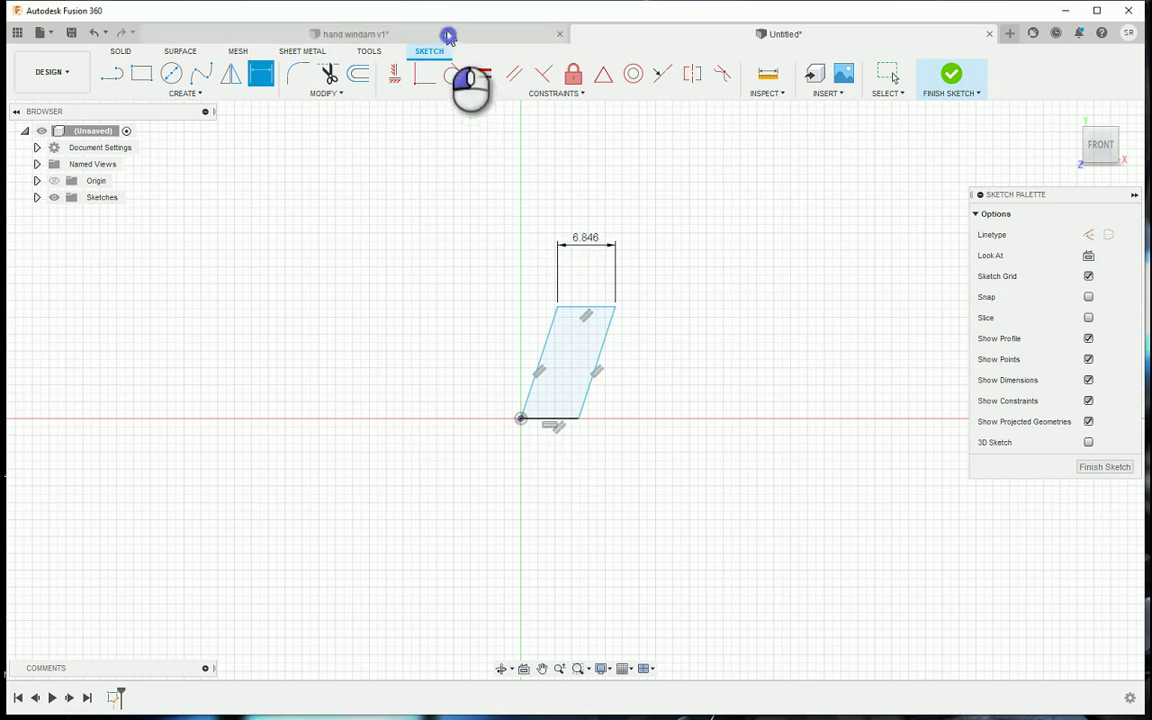
click(772, 35)
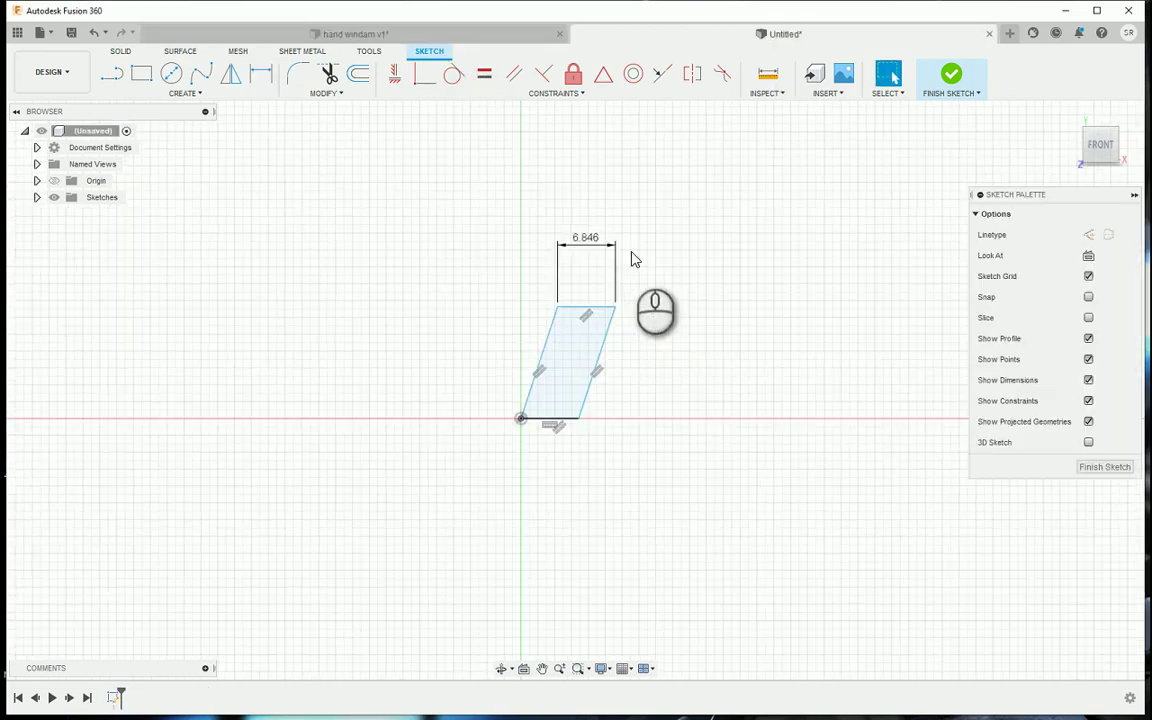
click(578, 245)
double_click(578, 245)
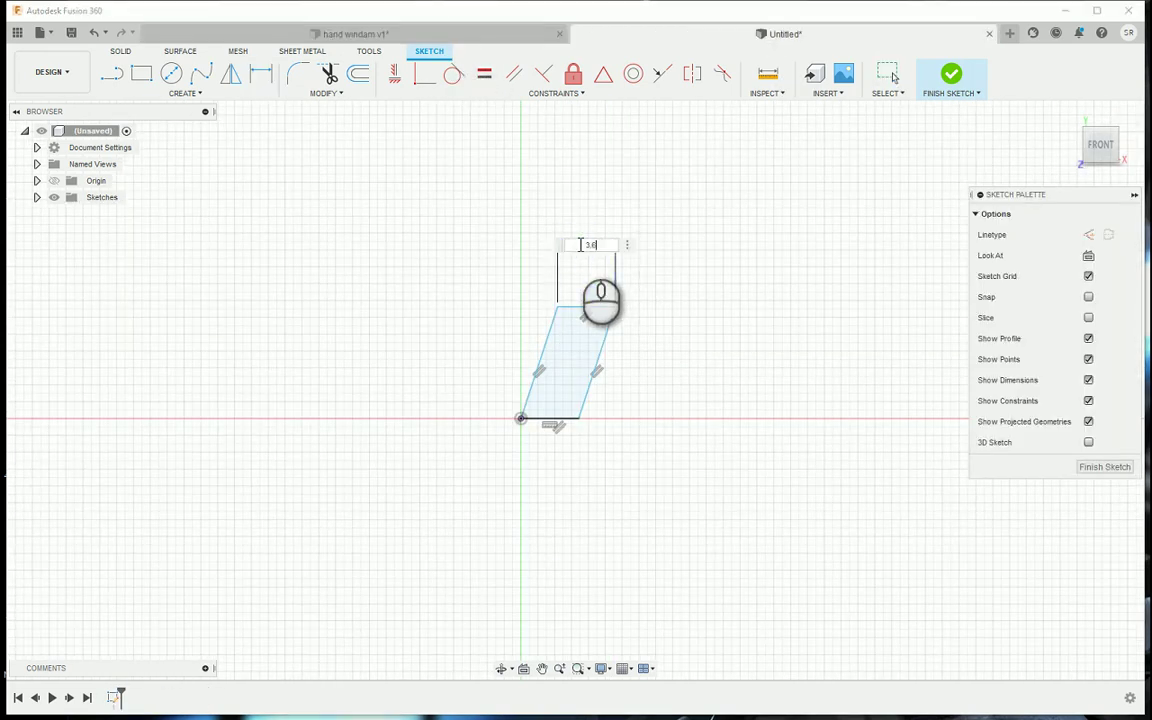
key(Return)
Dimension the parallelogram's height at 5.4 mm, matching the hand windam sketch
key(d)
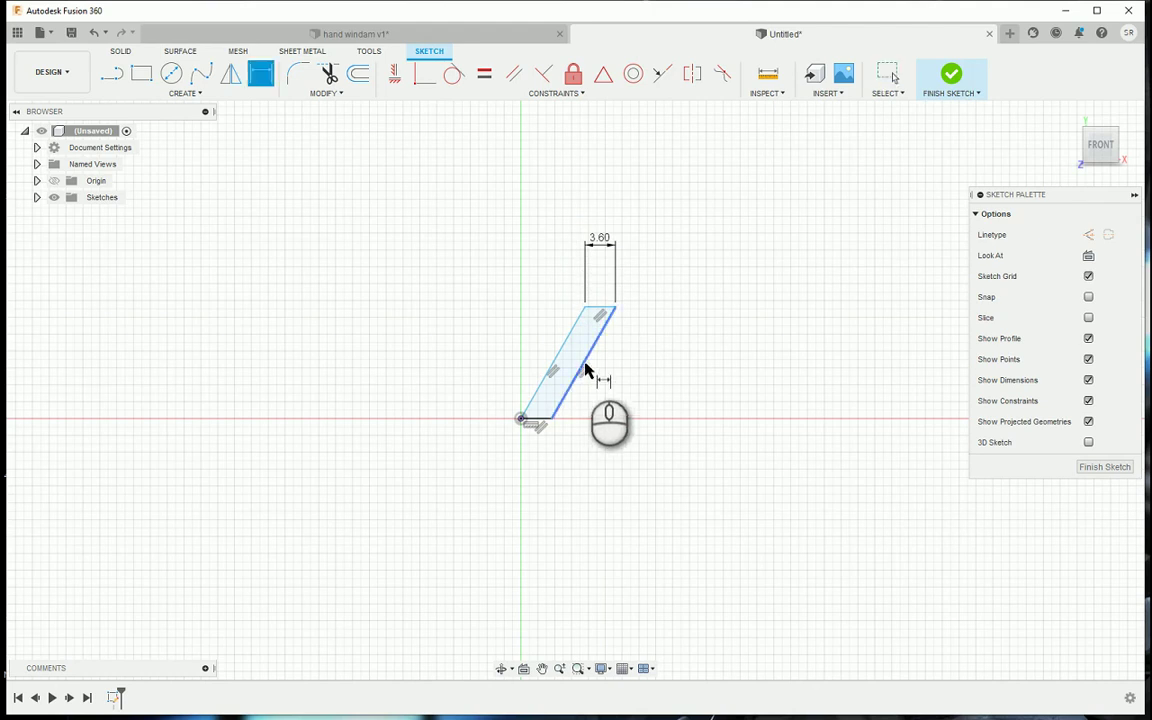
click(585, 374)
click(706, 365)
click(493, 36)
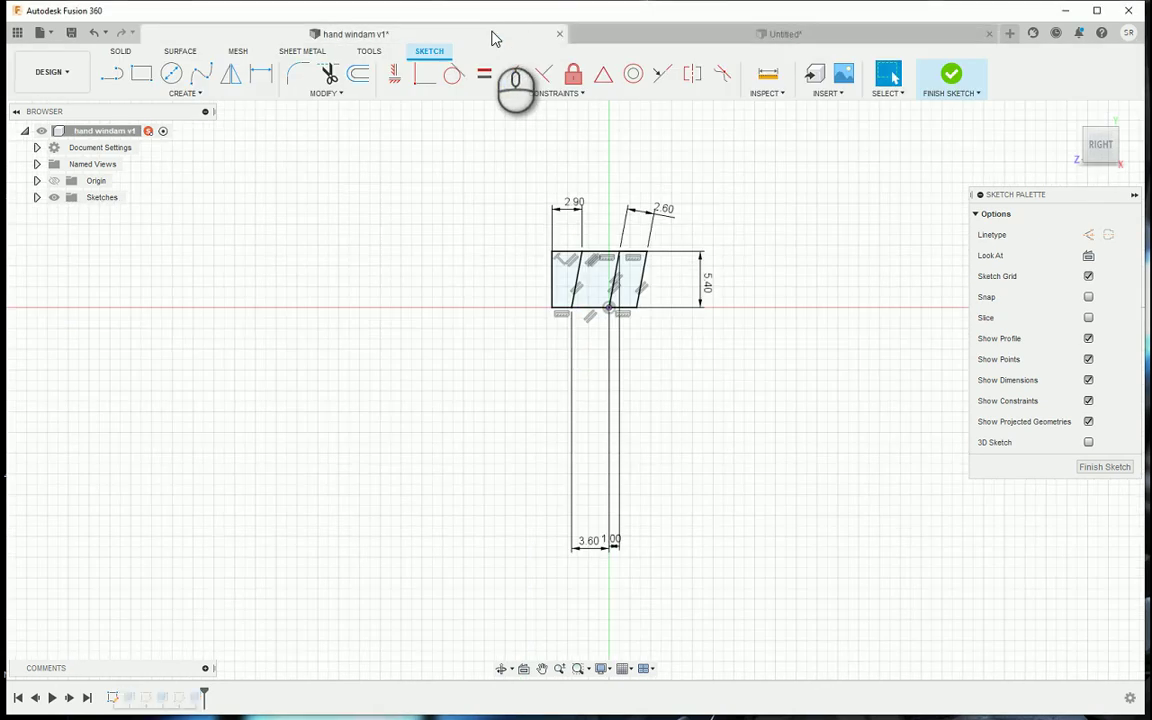
click(727, 40)
click(710, 366)
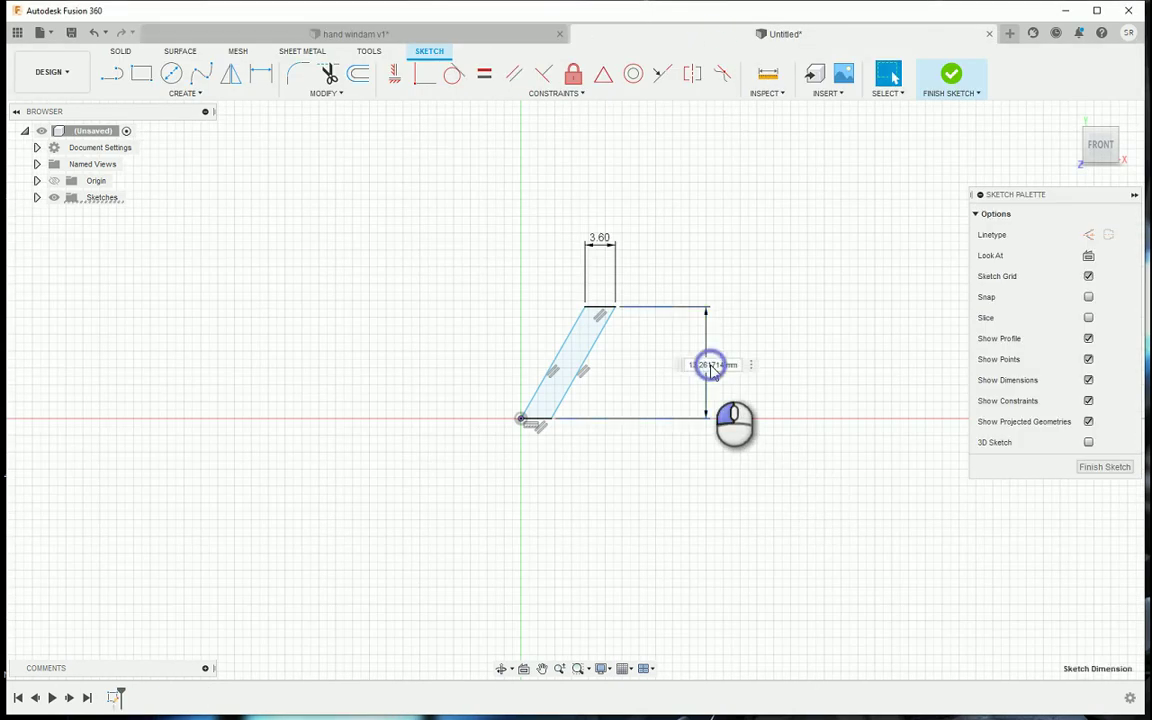
text(5.4)
key(Return)
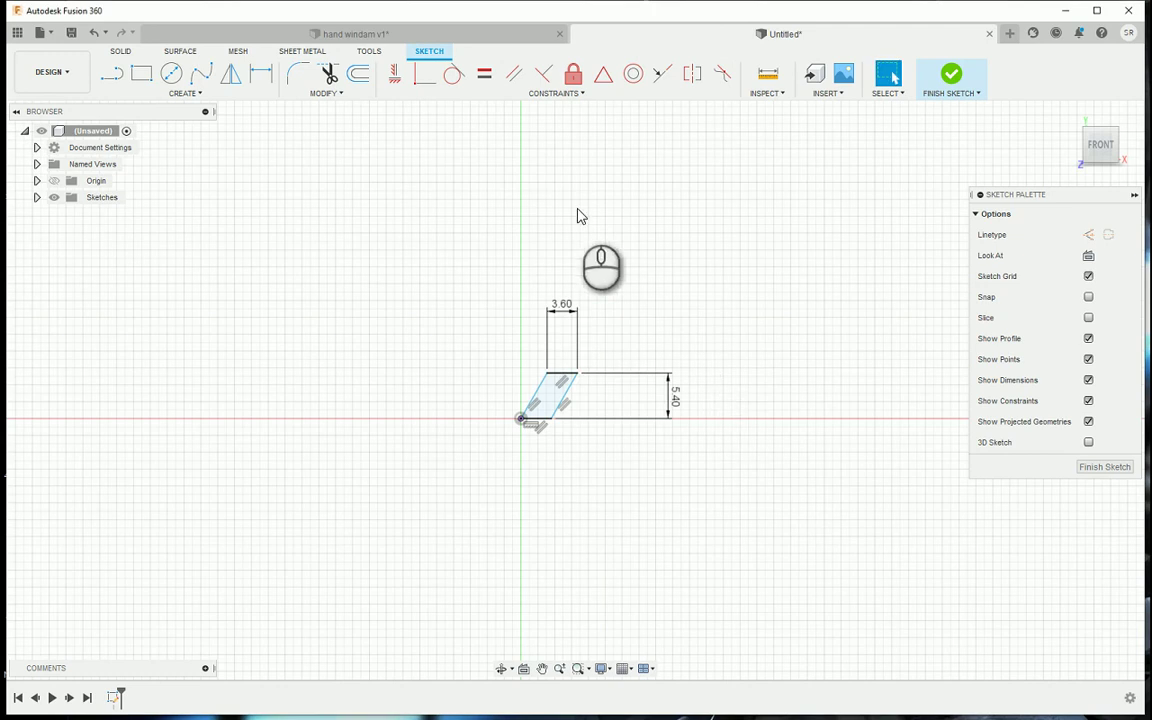
Dimension the horizontal offset between the slanted side's endpoints at 1 mm and compare with the hand windam sketch
click(571, 475)
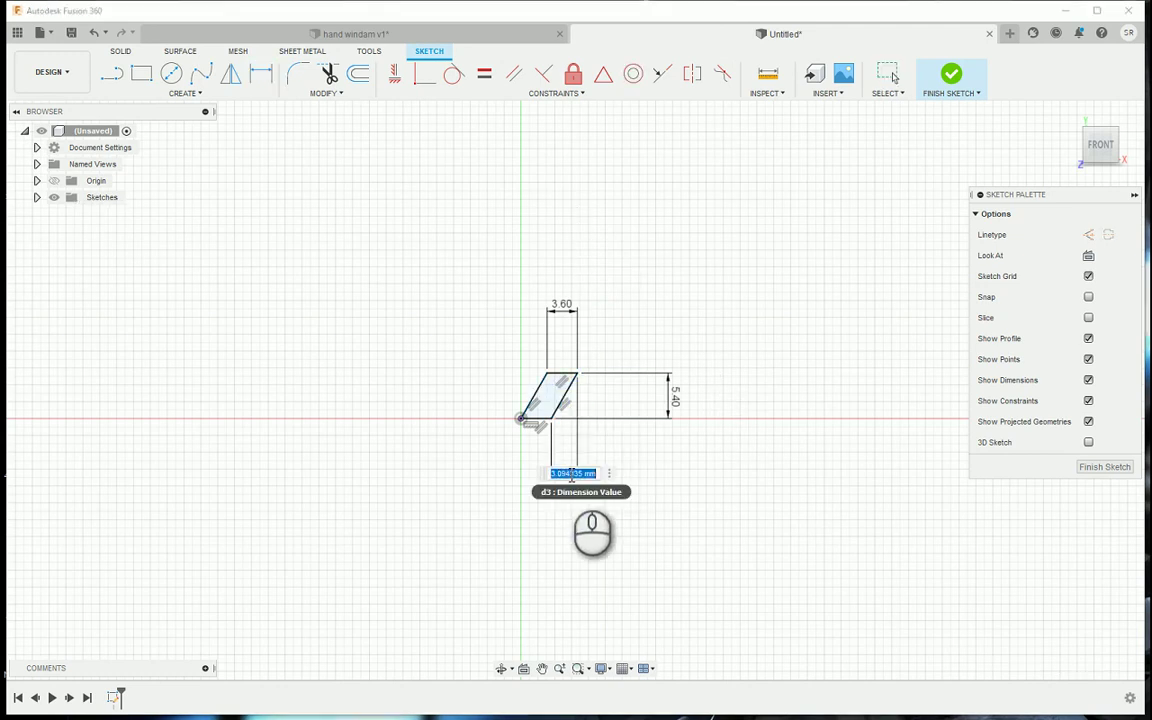
key(Return)
click(456, 38)
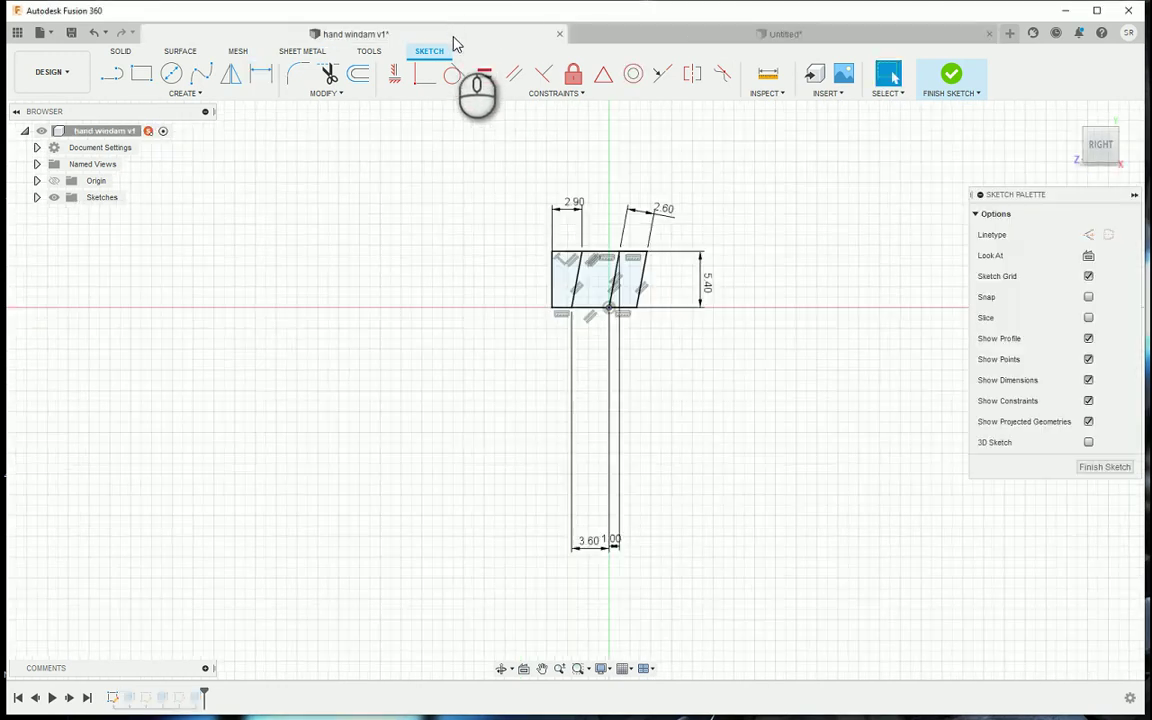
click(779, 36)
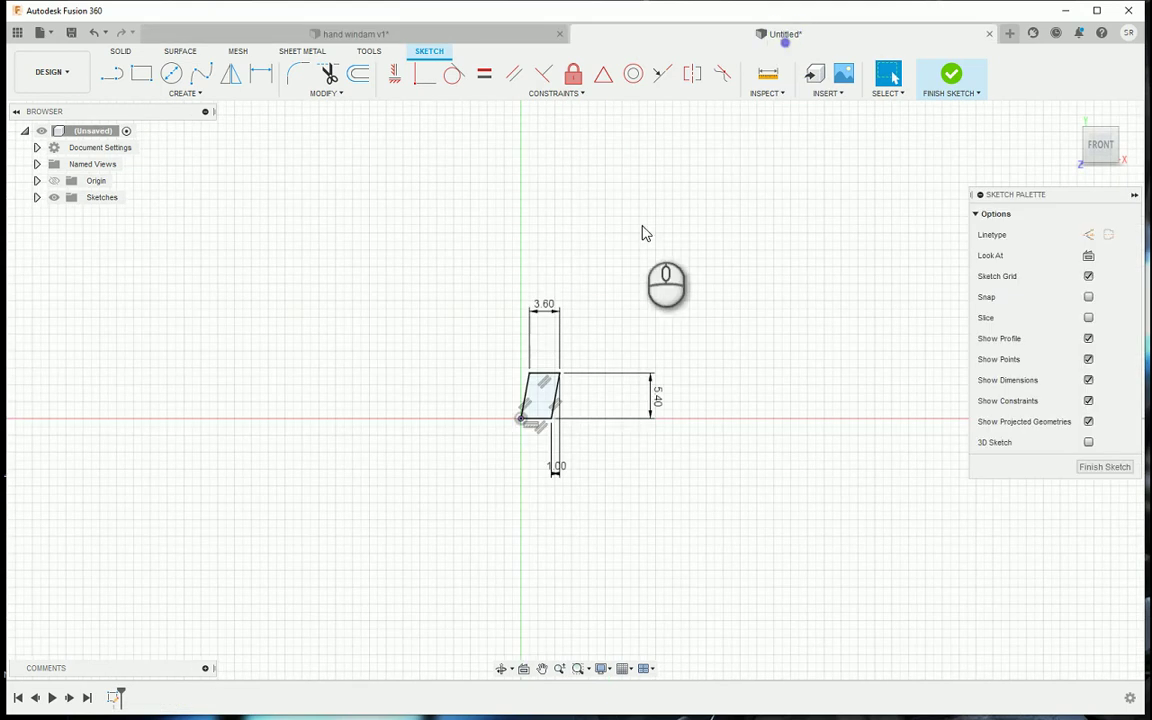
Draw a second slanted profile with lines below the first, sharing its lower edge and closing at the origin
scroll(530, 425, up, 4)
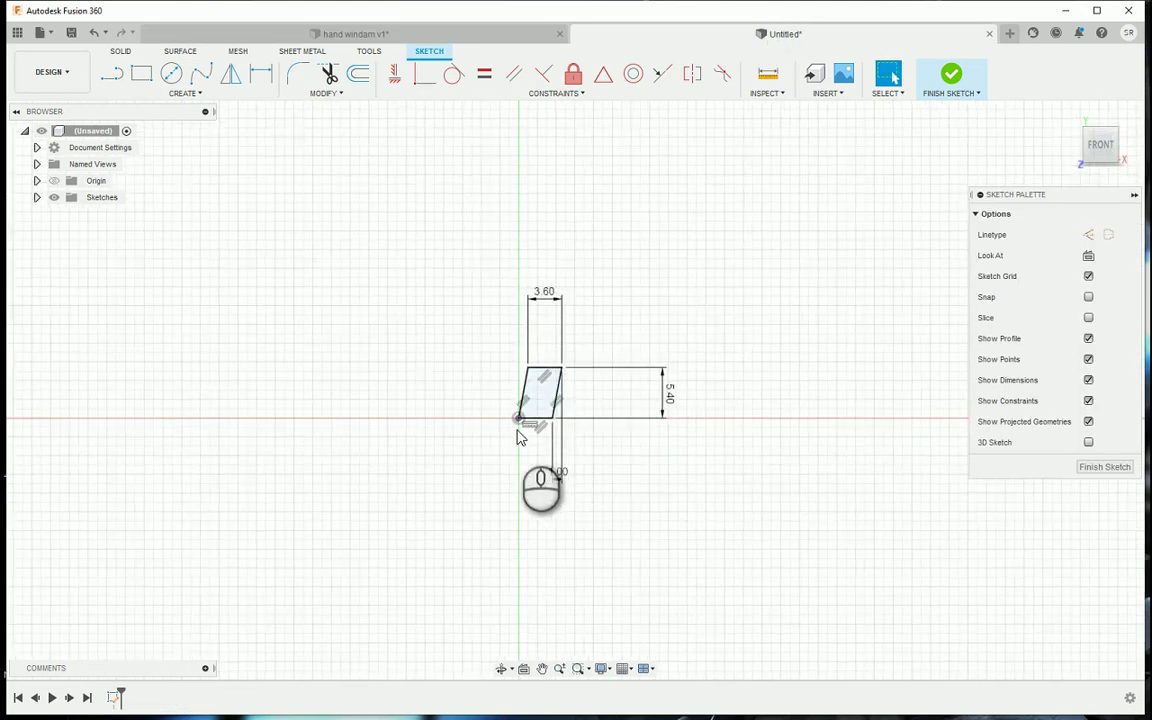
middle_drag(489, 433, 493, 337)
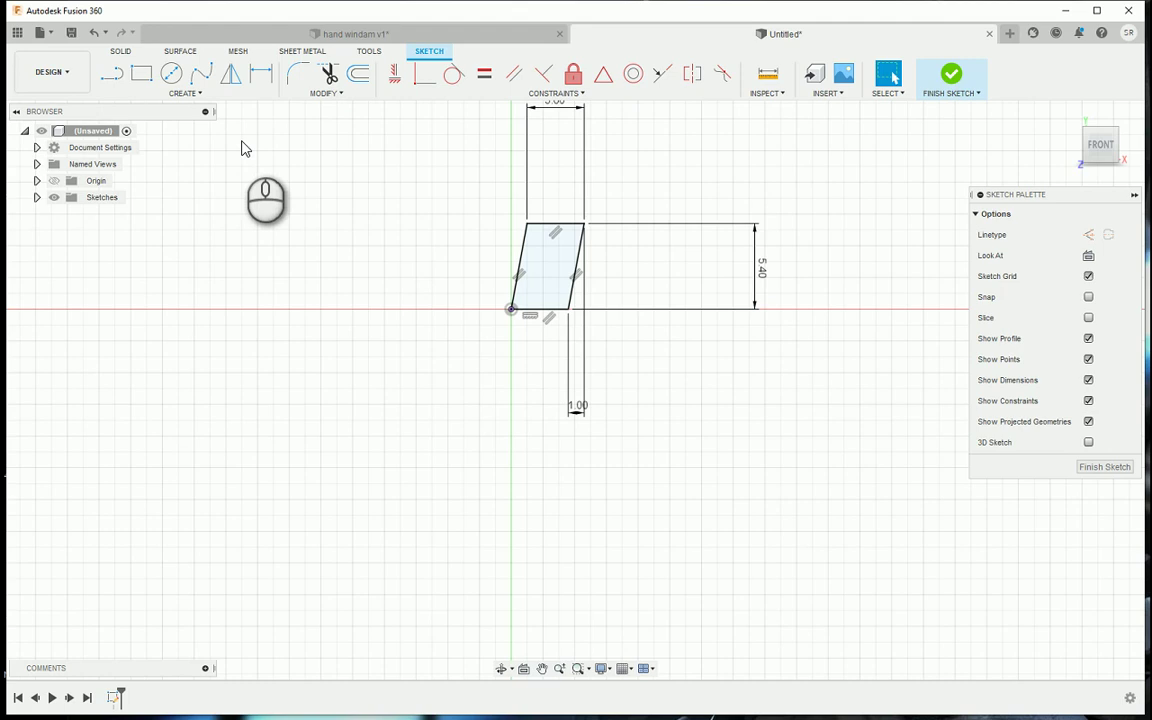
click(567, 312)
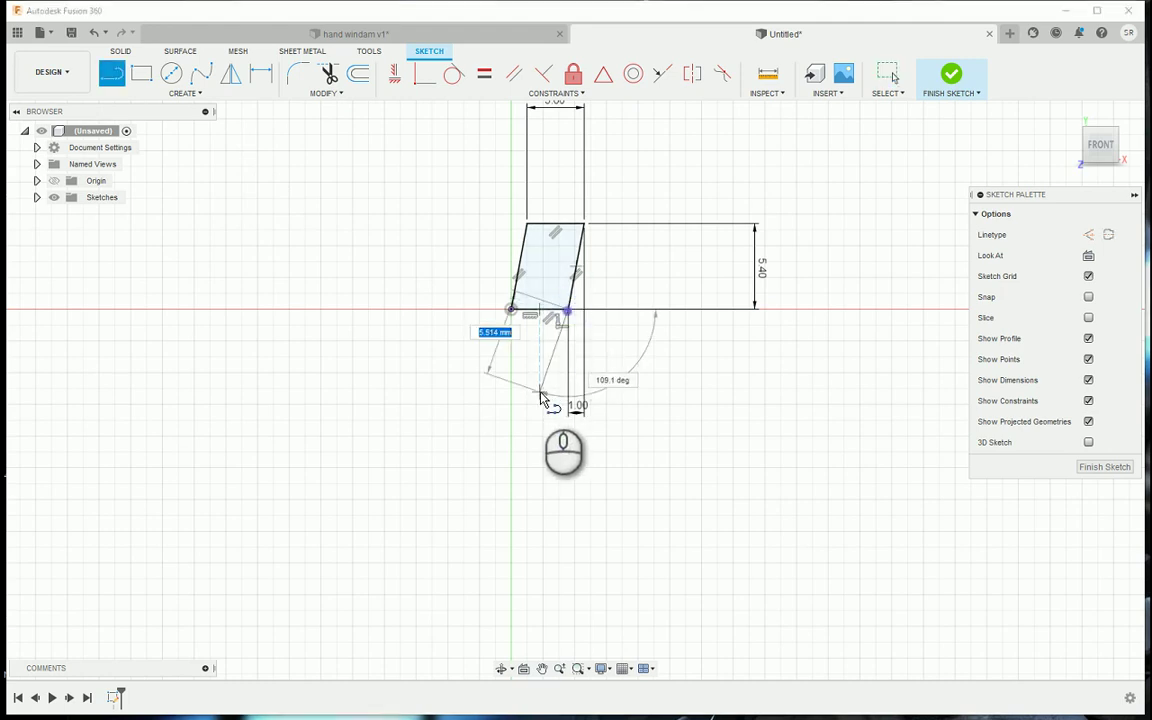
click(552, 388)
click(494, 391)
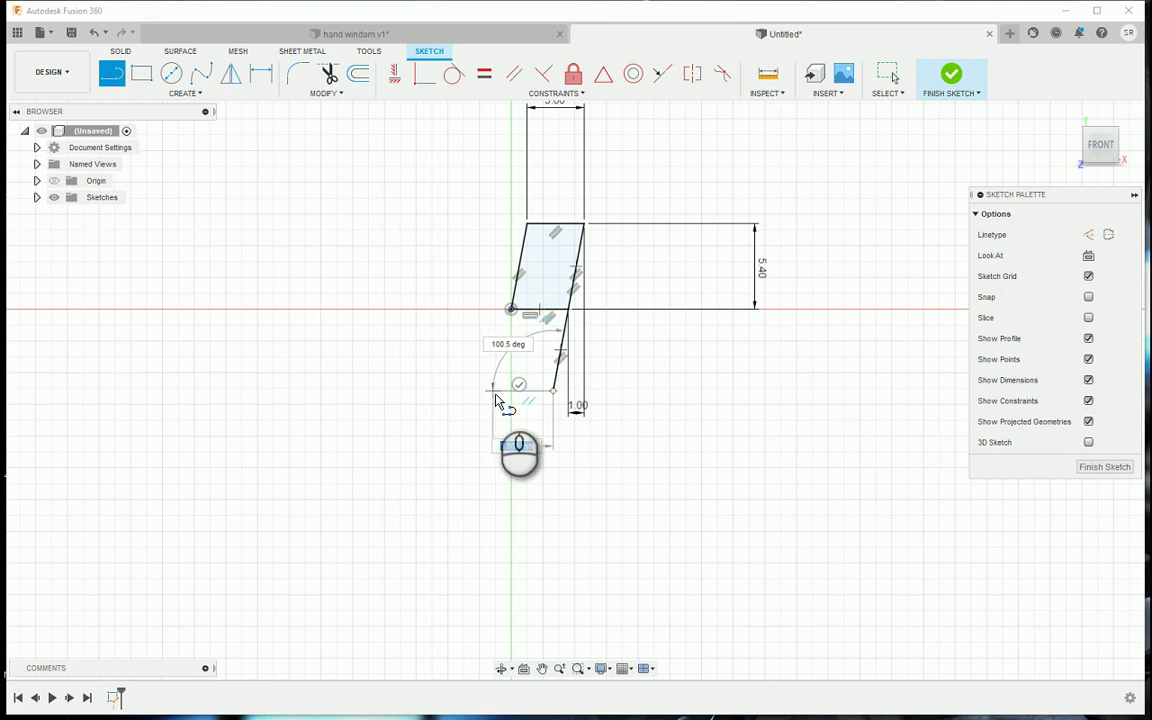
click(511, 310)
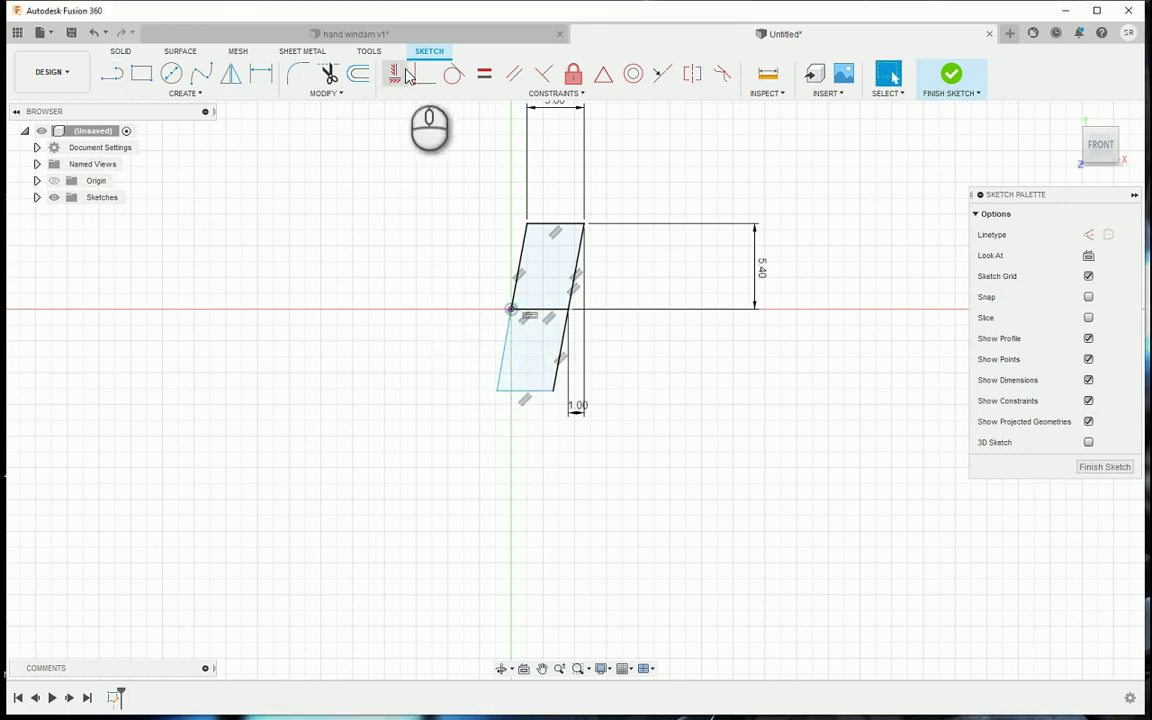
Make the lower profile's slanted side at the origin collinear with the upper parallelogram's side
click(513, 73)
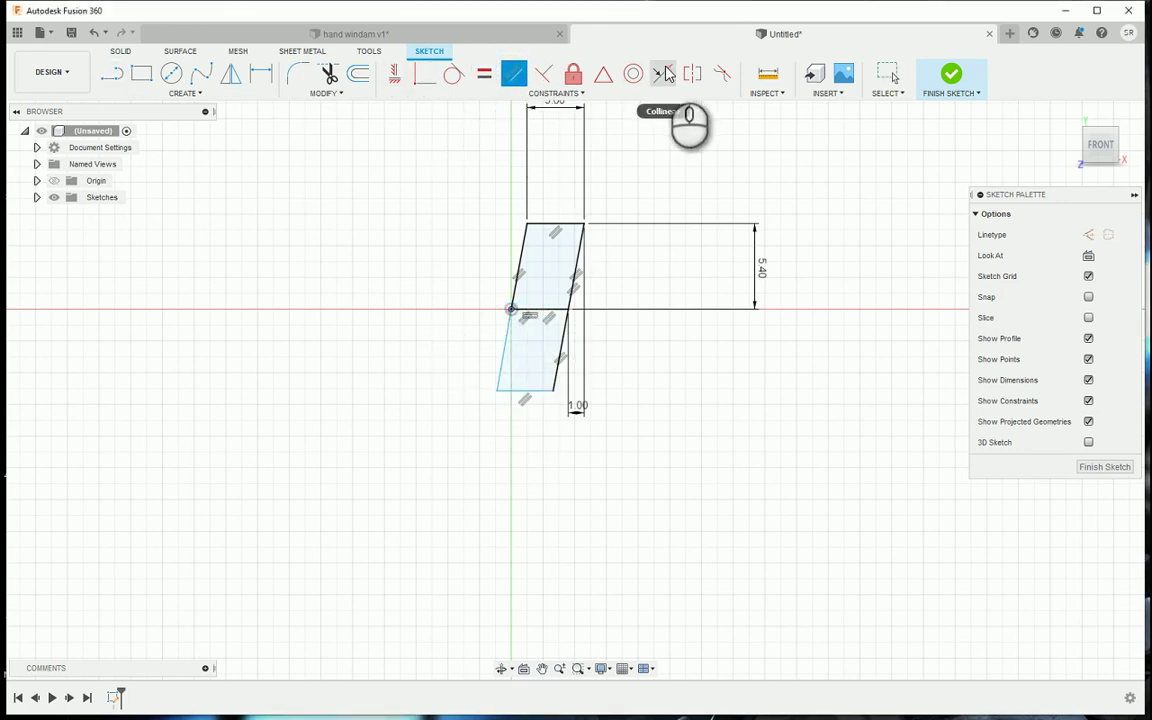
click(518, 258)
click(509, 345)
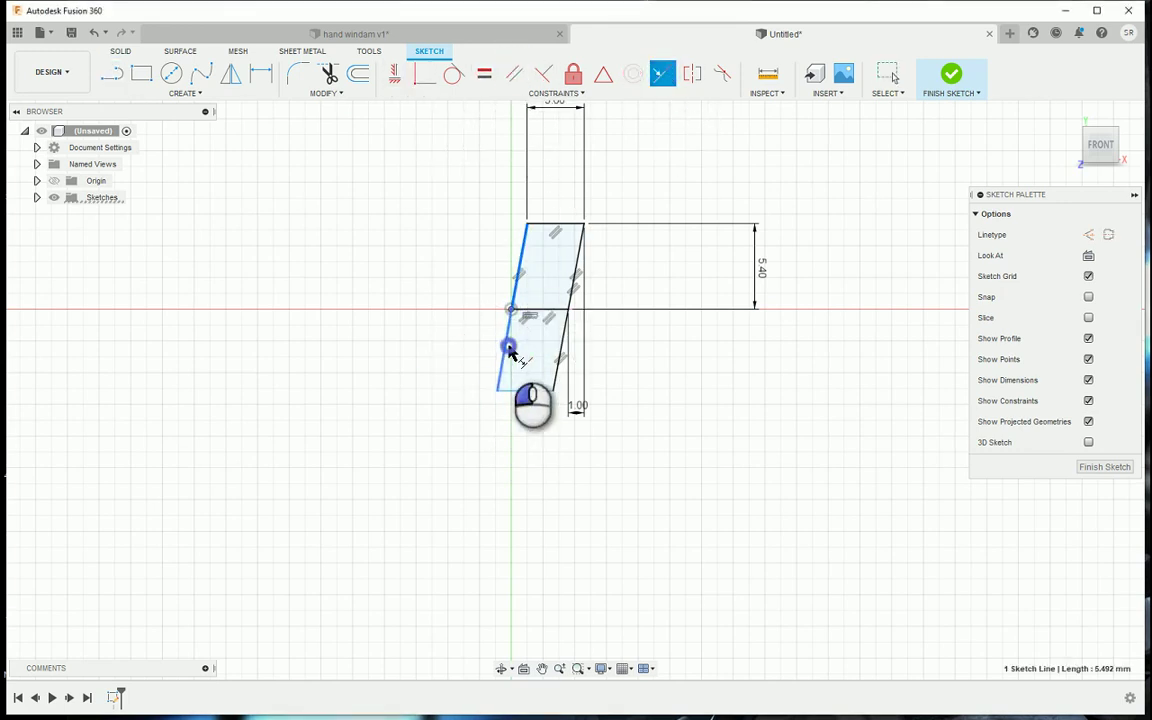
Dimension the height of the lower parallelogram at 5 mm
key(d)
click(546, 390)
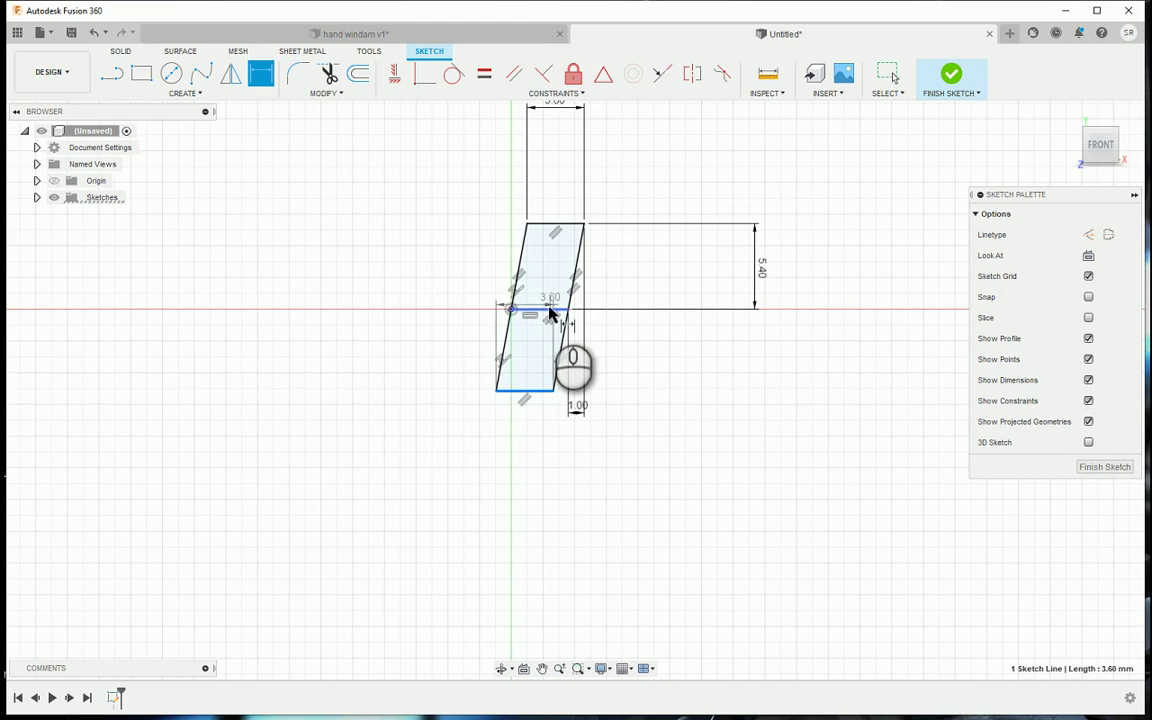
click(549, 314)
click(764, 363)
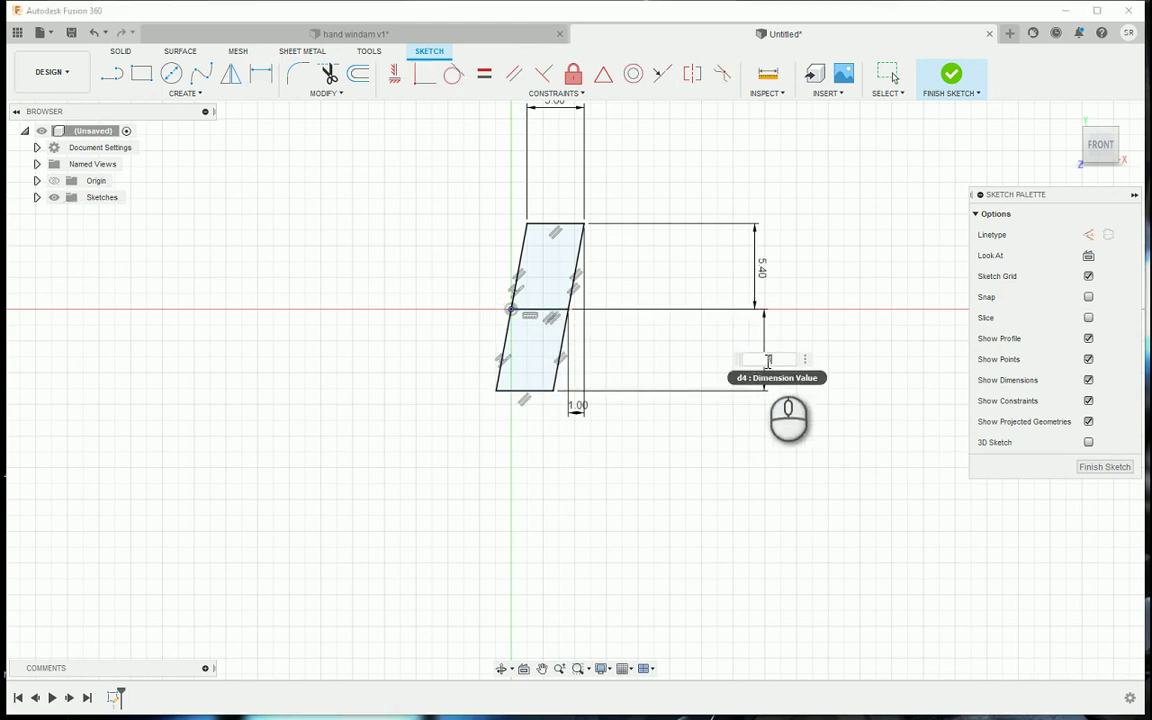
text(5)
key(Return)
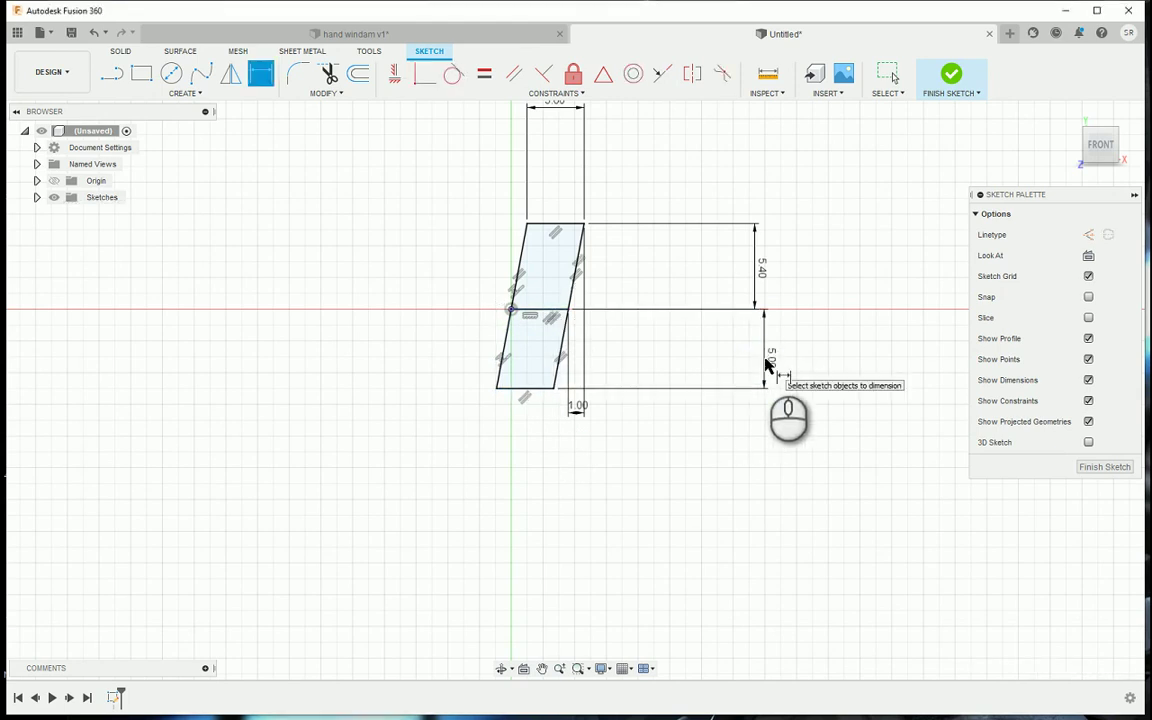
Finish the sketch containing the two slanted profiles
click(951, 78)
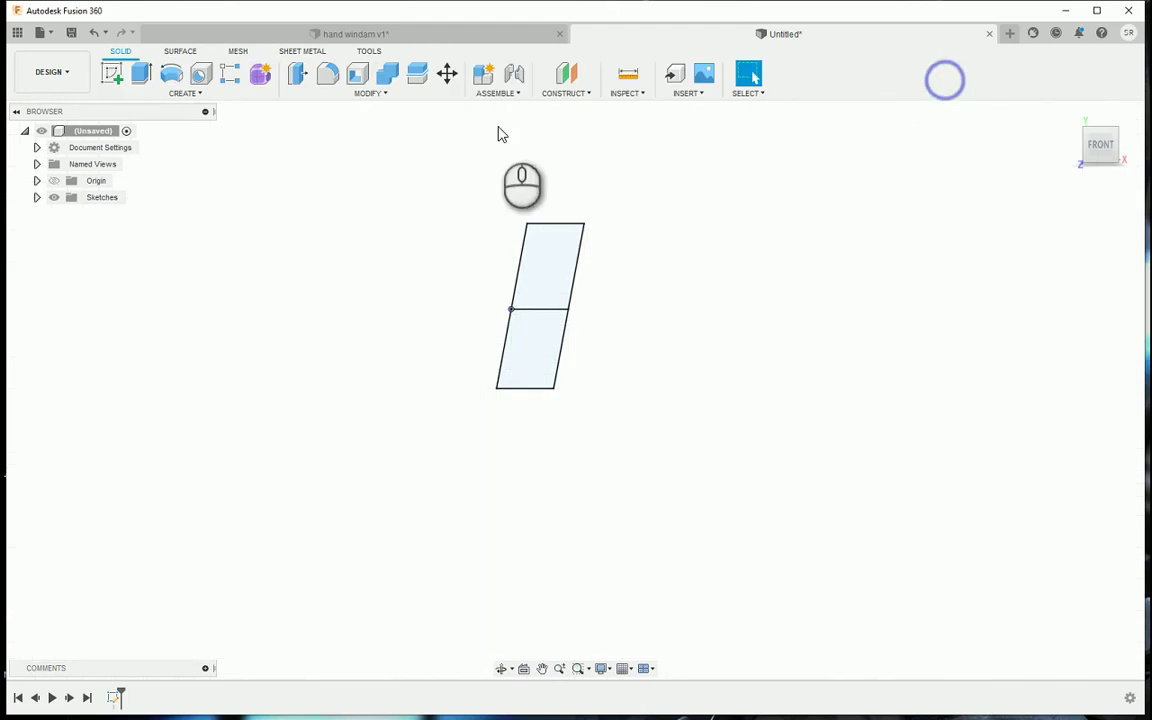
click(141, 73)
click(558, 280)
click(537, 347)
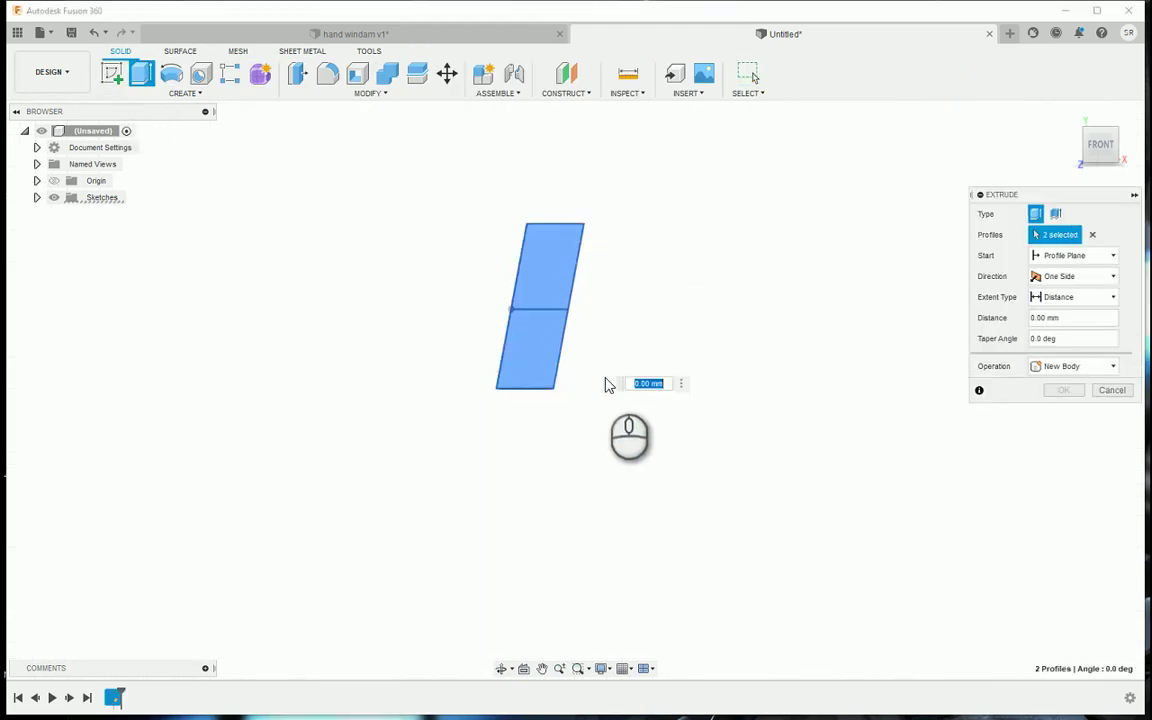
Exit the open sketch in the hand windam design, check its first extrusion's distance, and return to the untitled design
click(345, 34)
click(1107, 467)
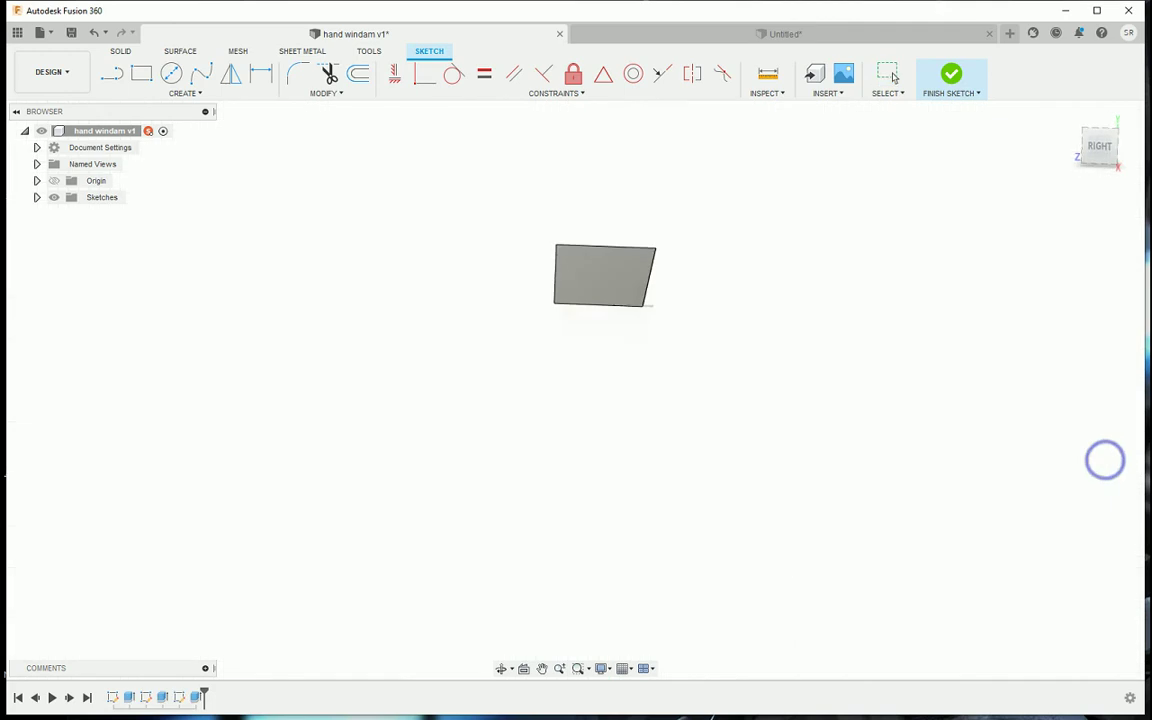
double_click(131, 697)
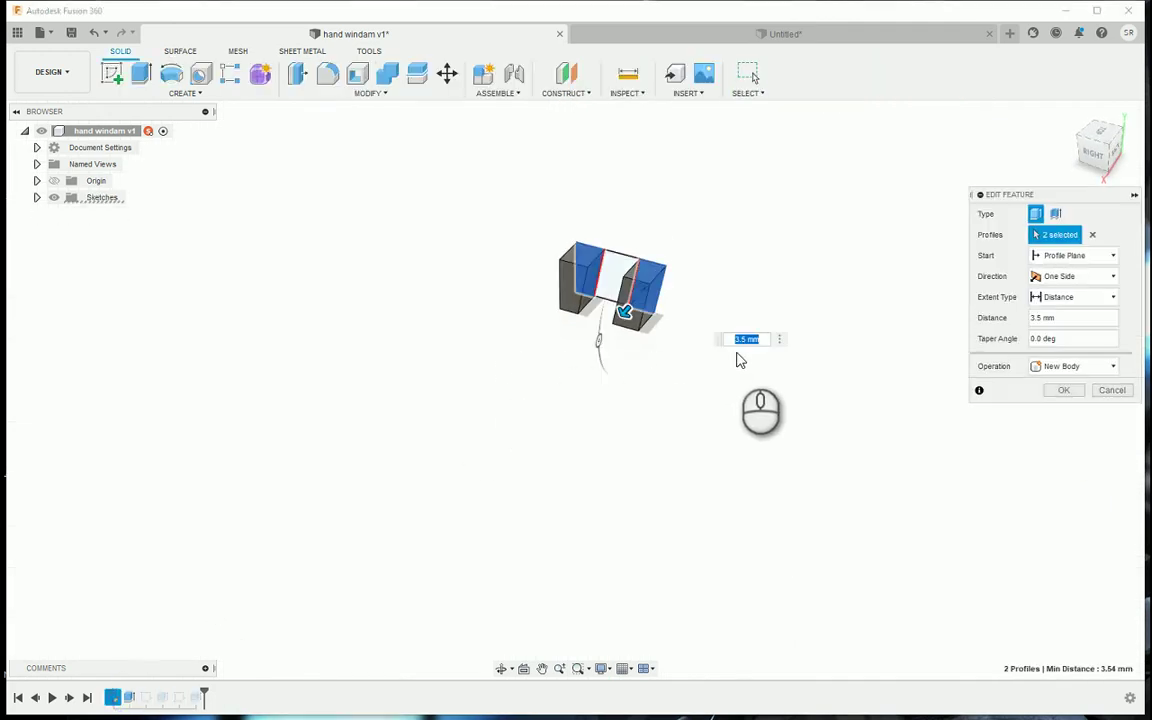
click(1115, 390)
click(764, 33)
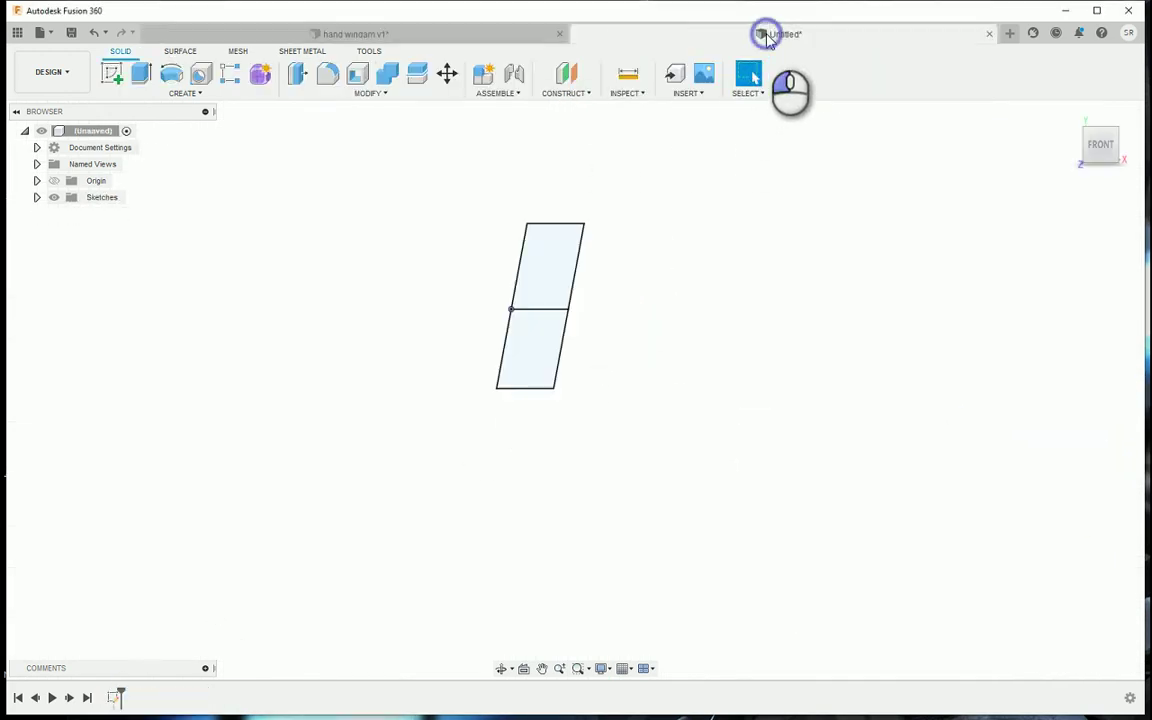
Set up an extrusion of both slanted profiles as a new body with a distance of 3.5 mm
click(141, 73)
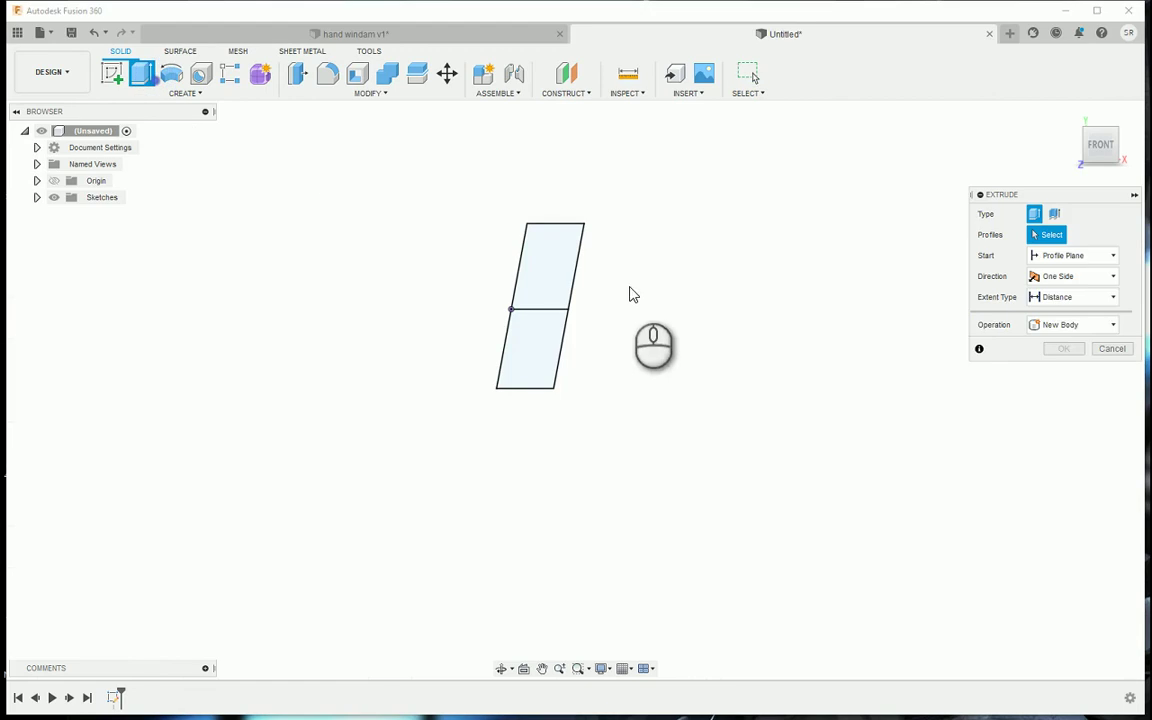
click(557, 278)
click(543, 362)
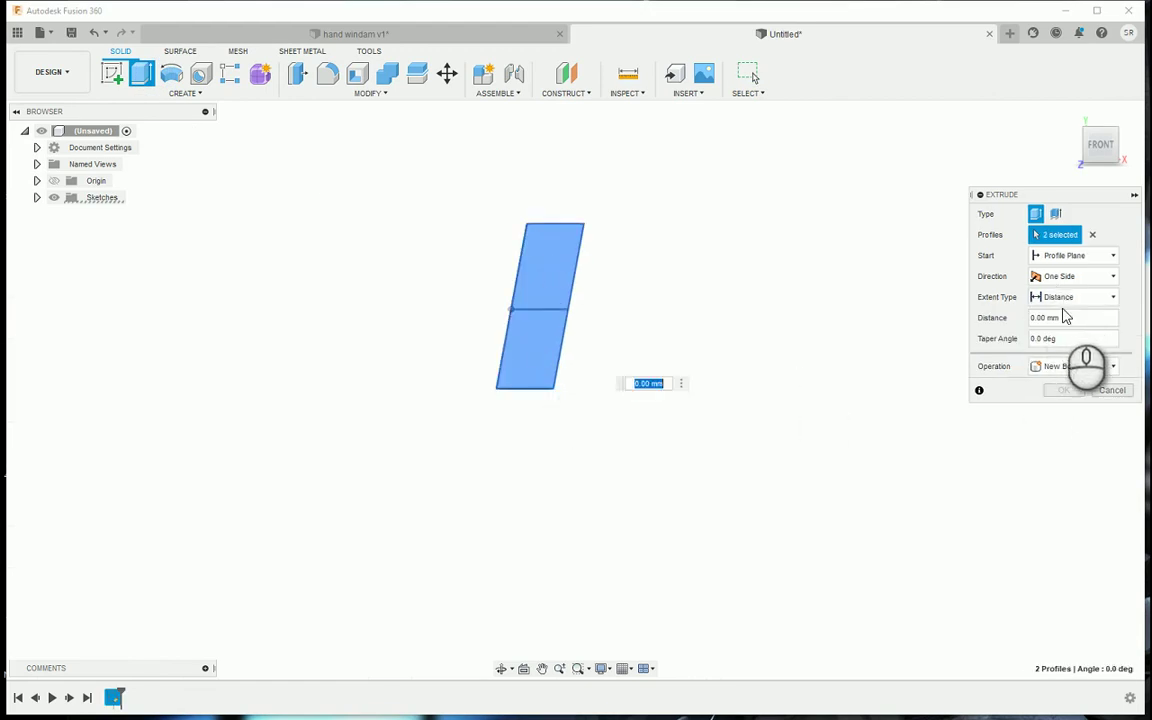
click(1045, 318)
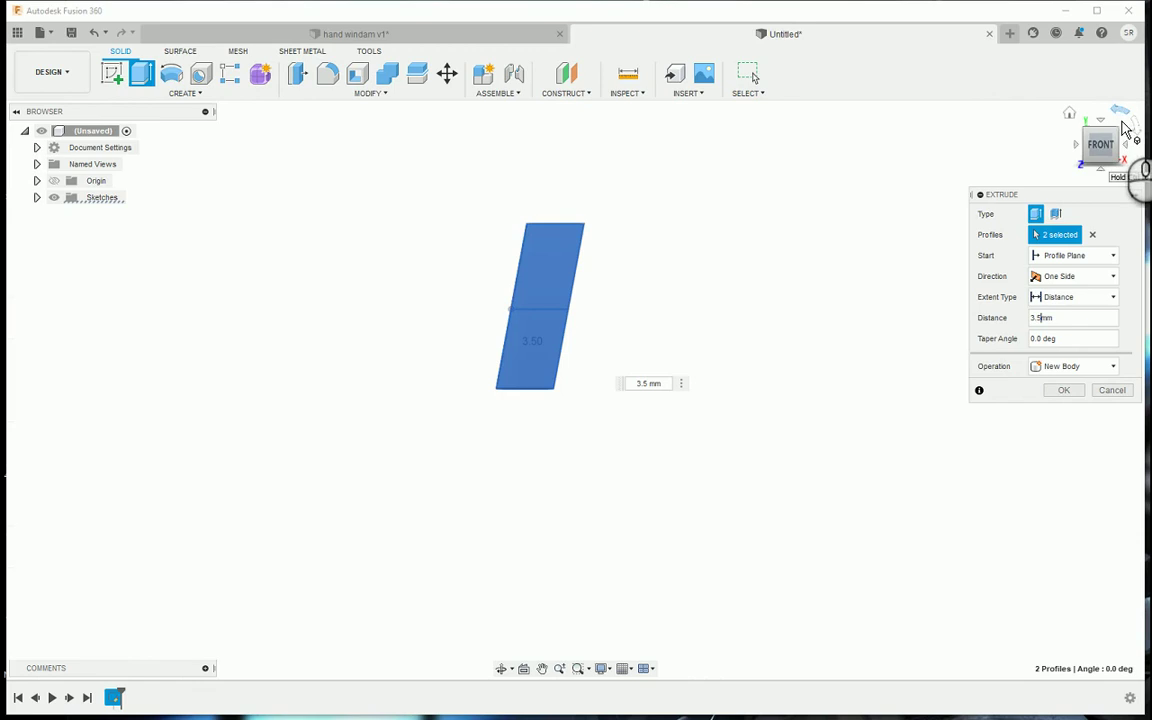
drag(1118, 142, 1111, 142)
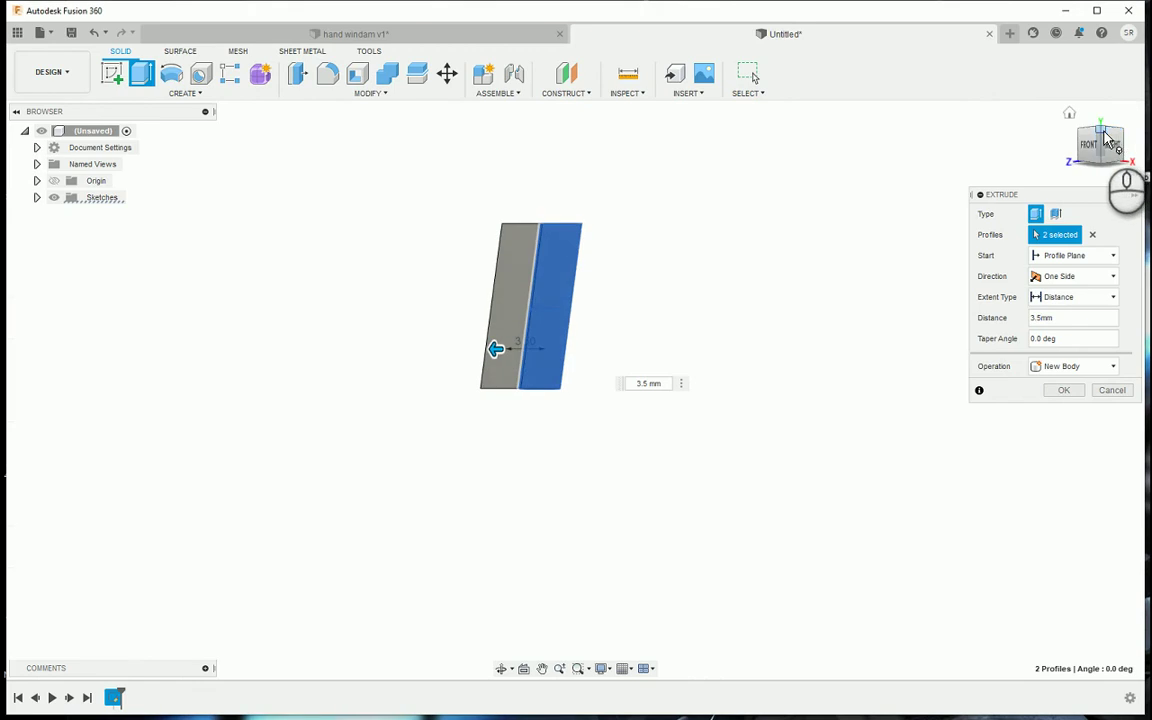
shift+middle_drag(908, 234, 557, 402)
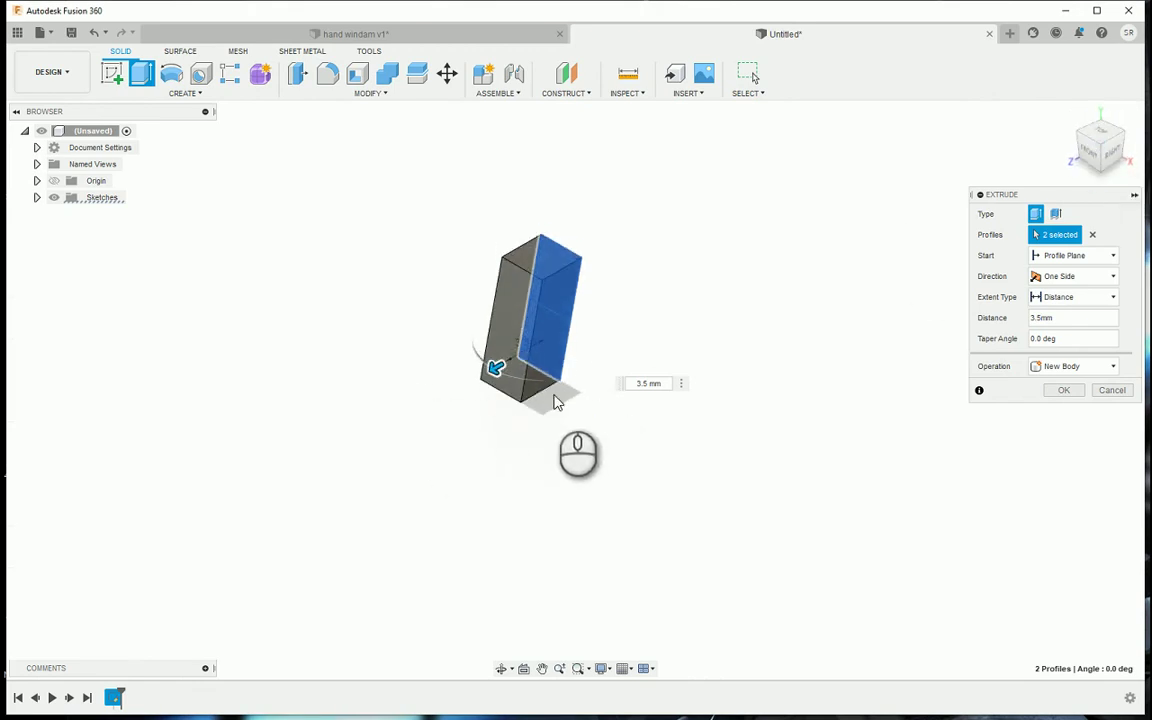
Make the slanted extrusion symmetric with its distance measured as whole length, and create the body
click(1106, 279)
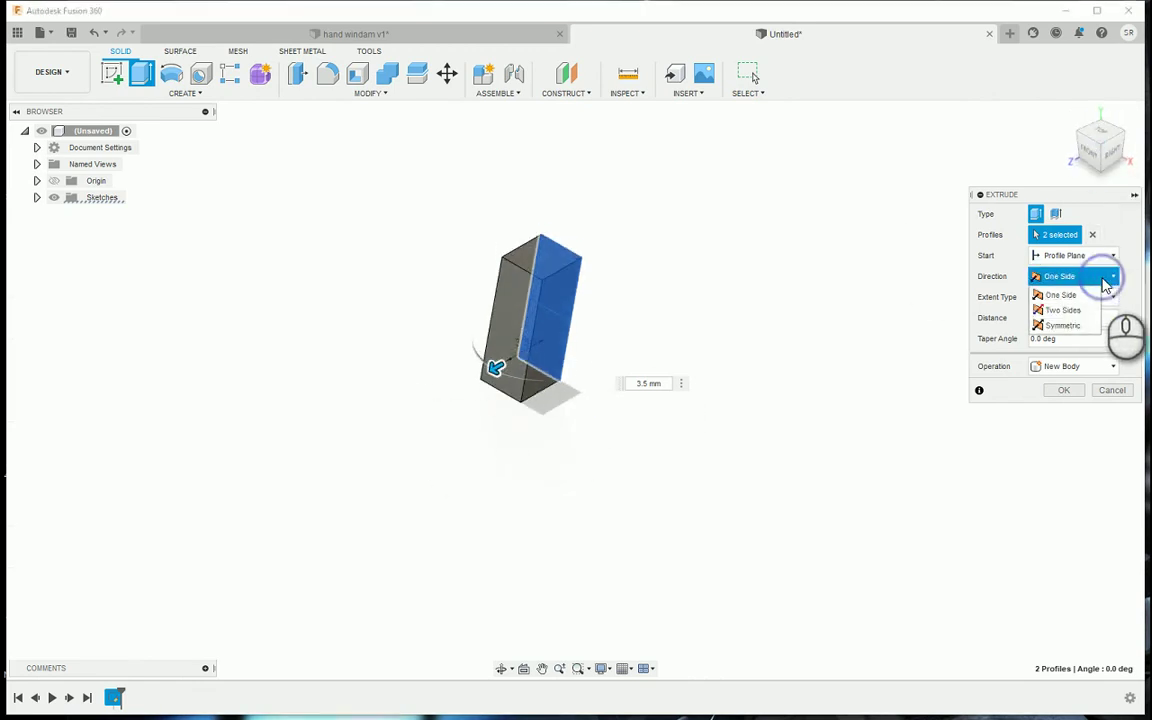
click(1062, 326)
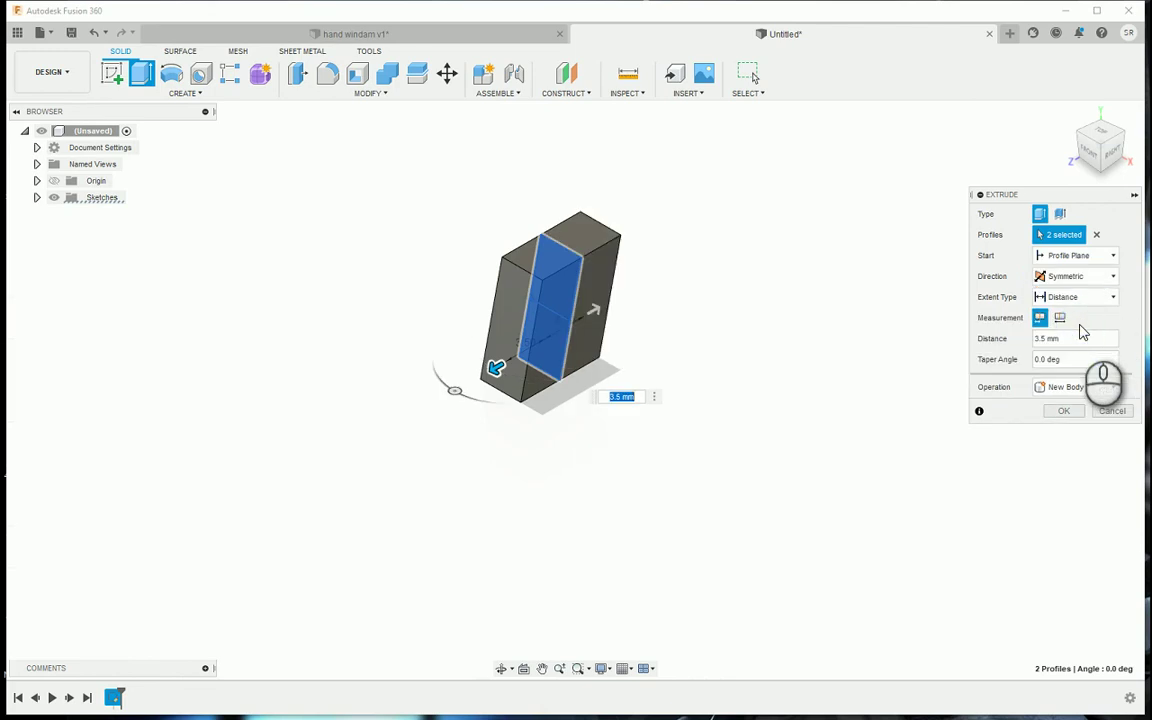
click(1060, 318)
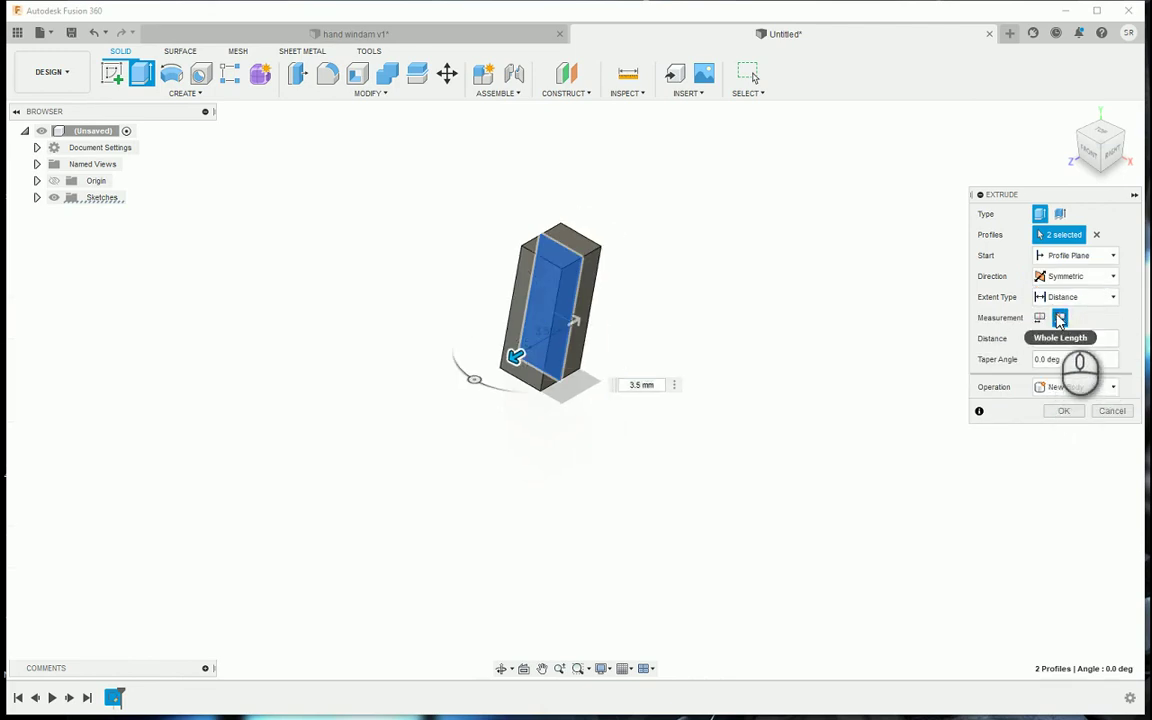
click(1040, 318)
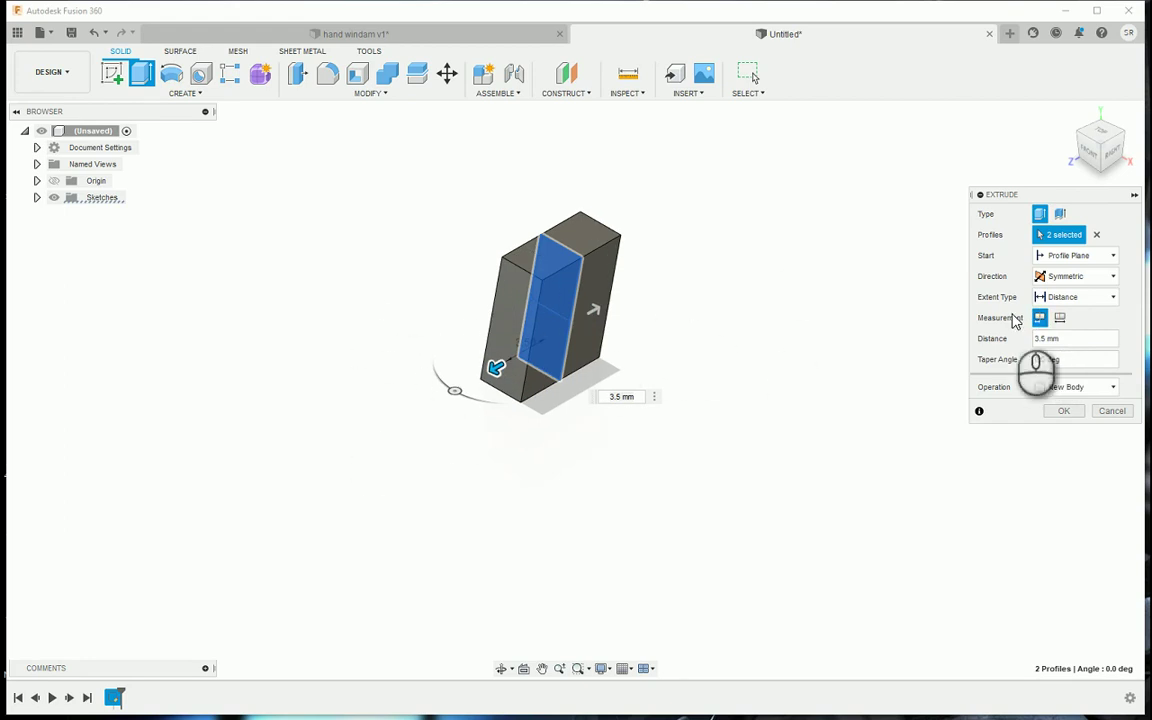
click(1058, 319)
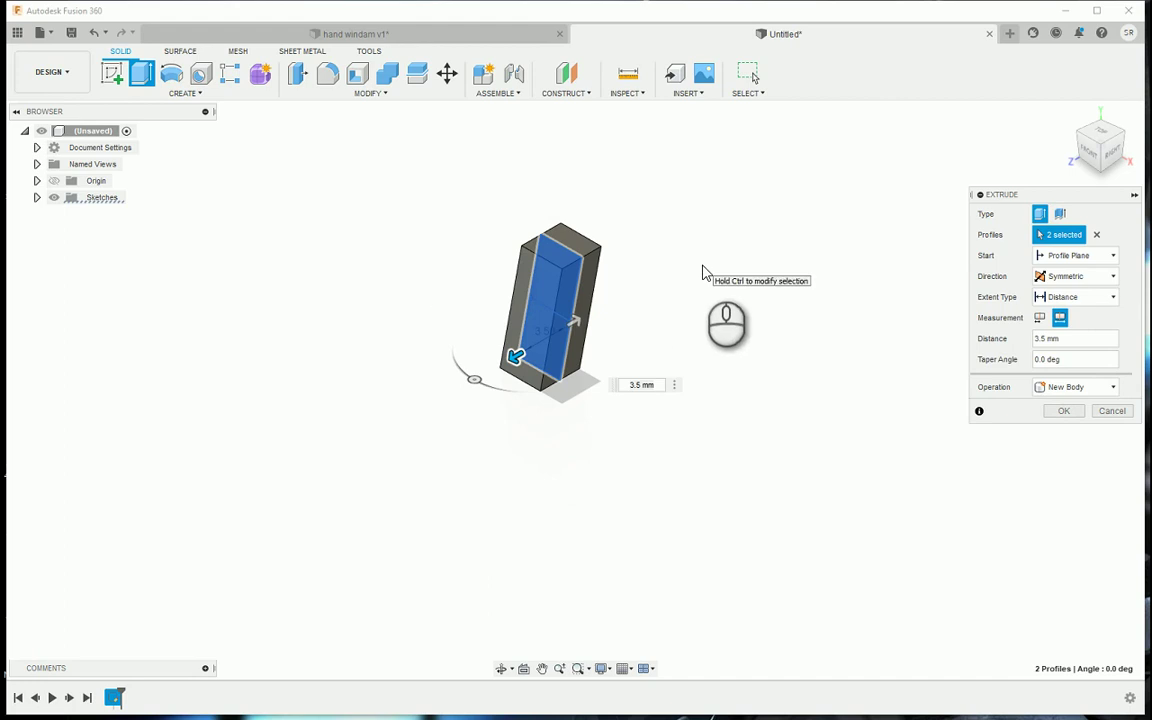
click(1063, 413)
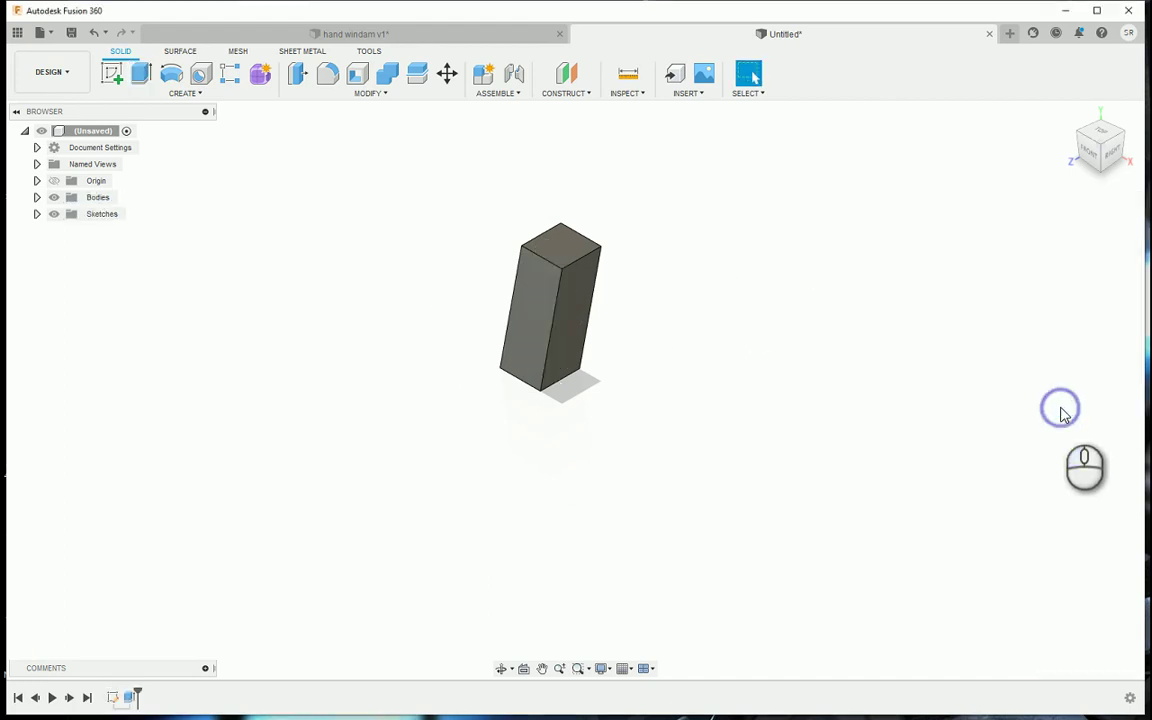
Show the origin planes and start a new sketch on the XY plane
click(53, 181)
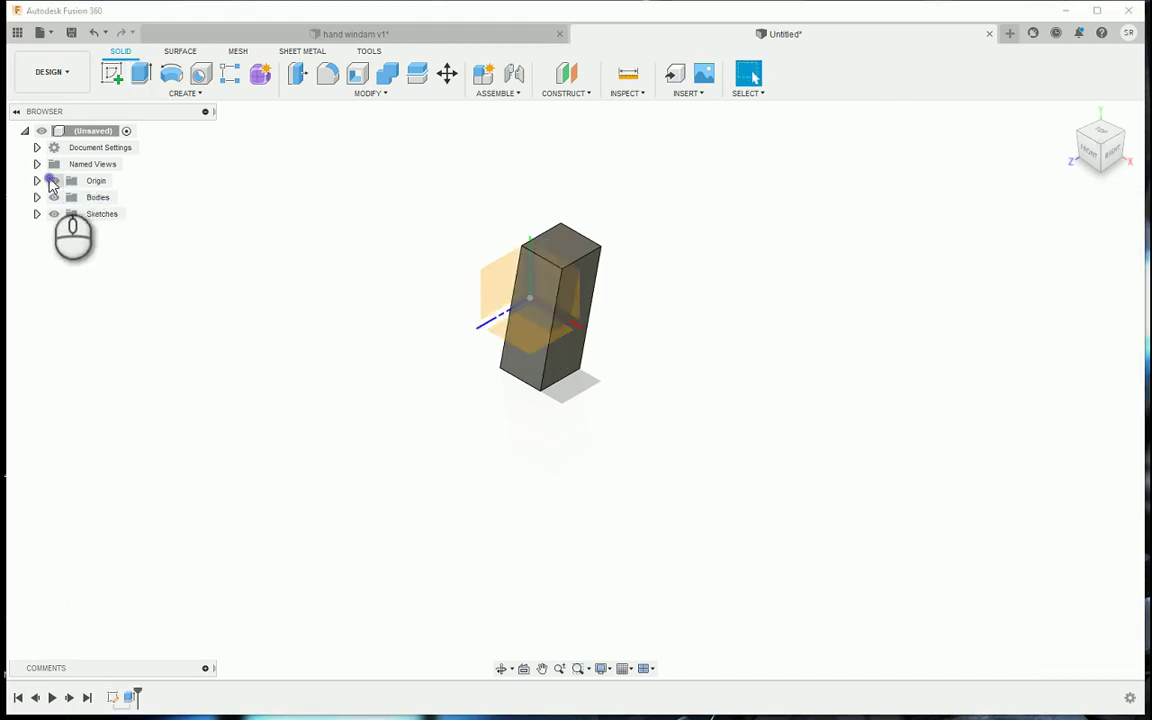
mouse_move(1115, 154)
mouse_down()
mouse_move(950, 158)
mouse_move(1150, 146)
mouse_move(1150, 164)
mouse_move(1151, 154)
mouse_up()
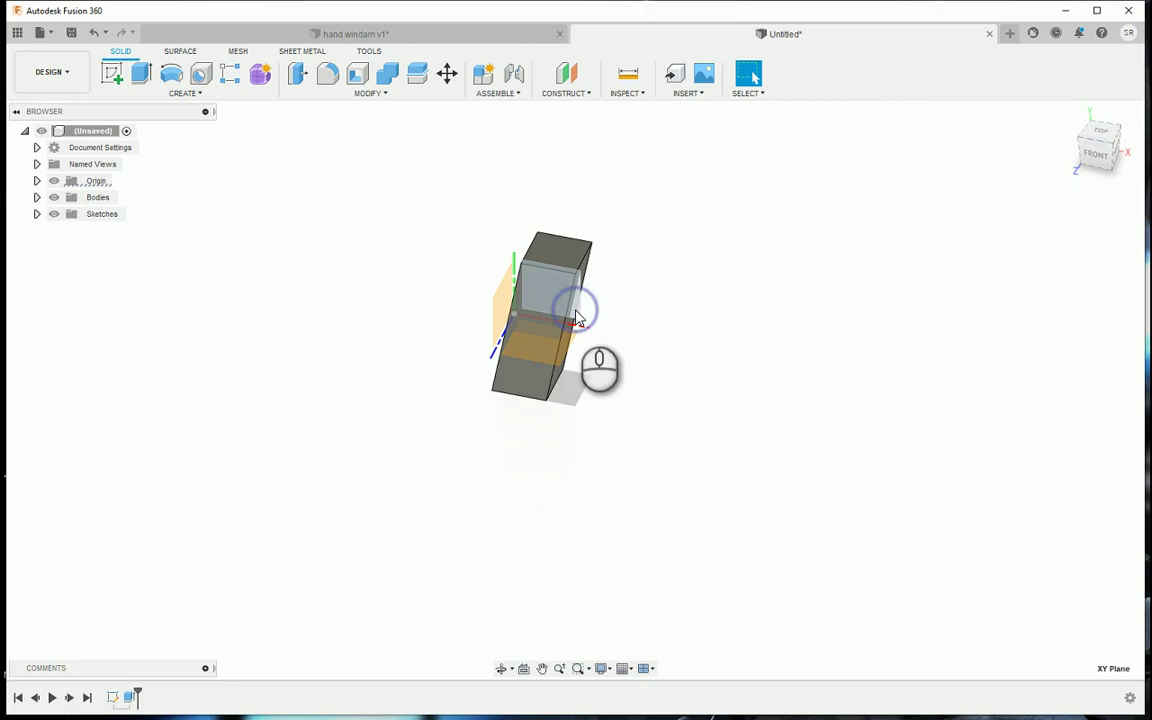
click(112, 73)
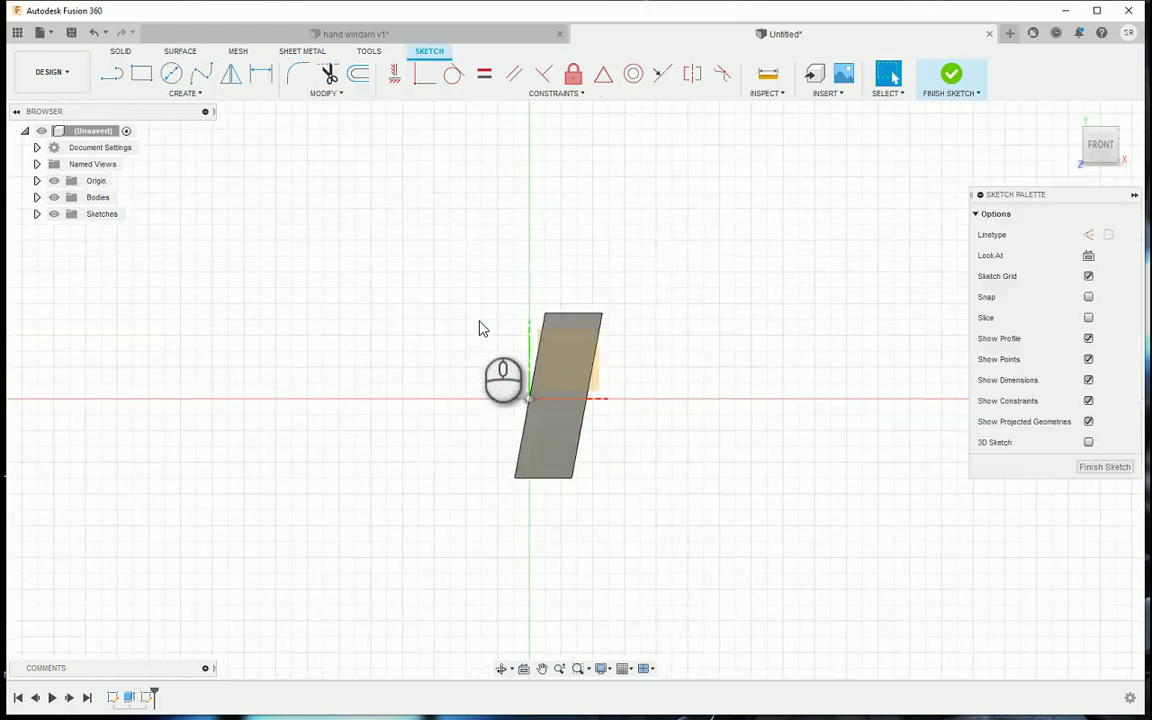
scroll(479, 328, down, 3)
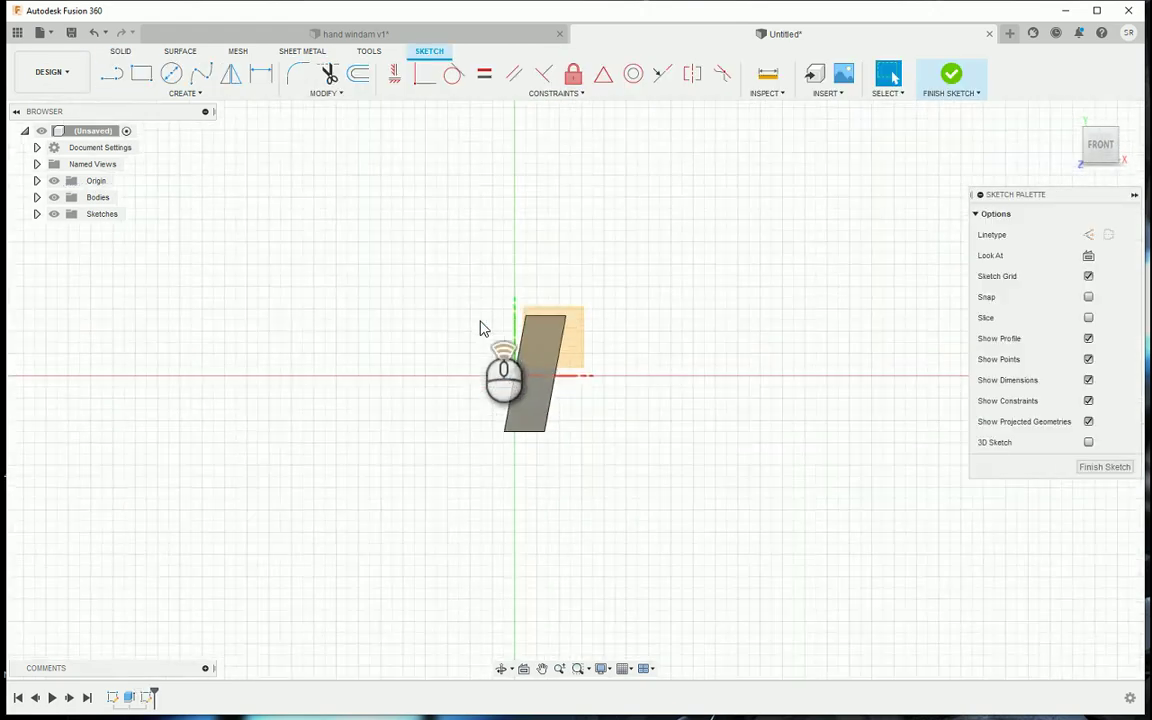
Draw a long horizontal rectangle about 7.8 mm tall just above the slanted body, extending past it on both sides
click(141, 73)
click(381, 233)
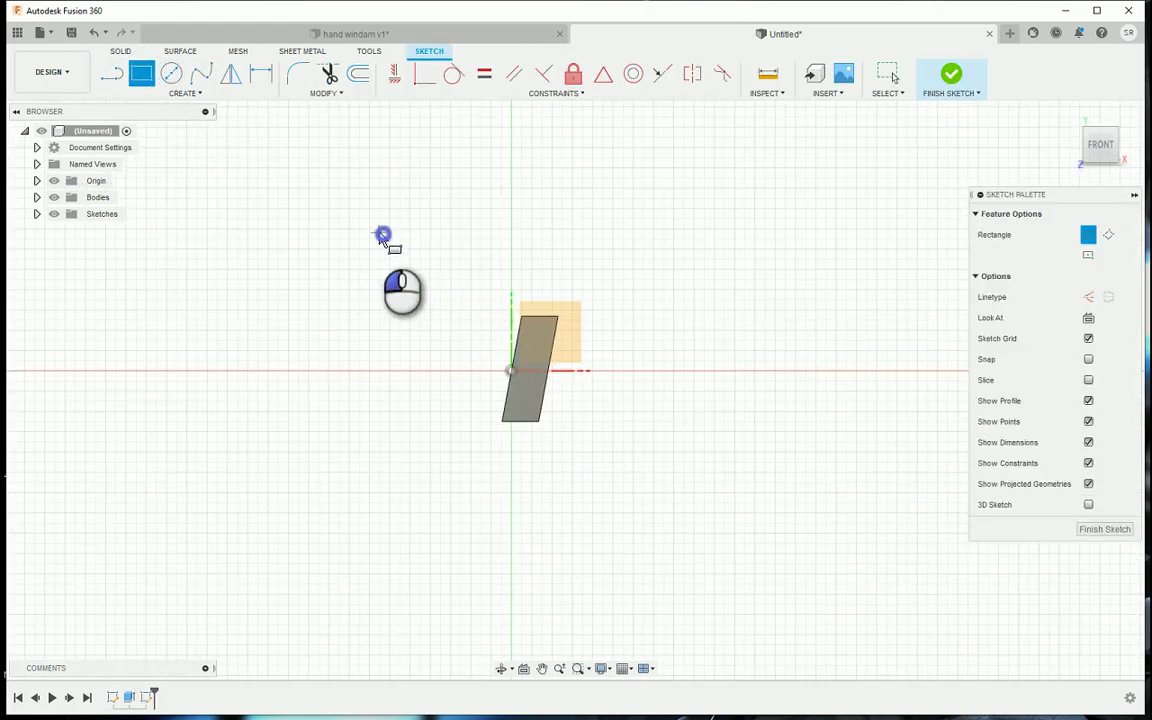
click(899, 311)
key(Escape)
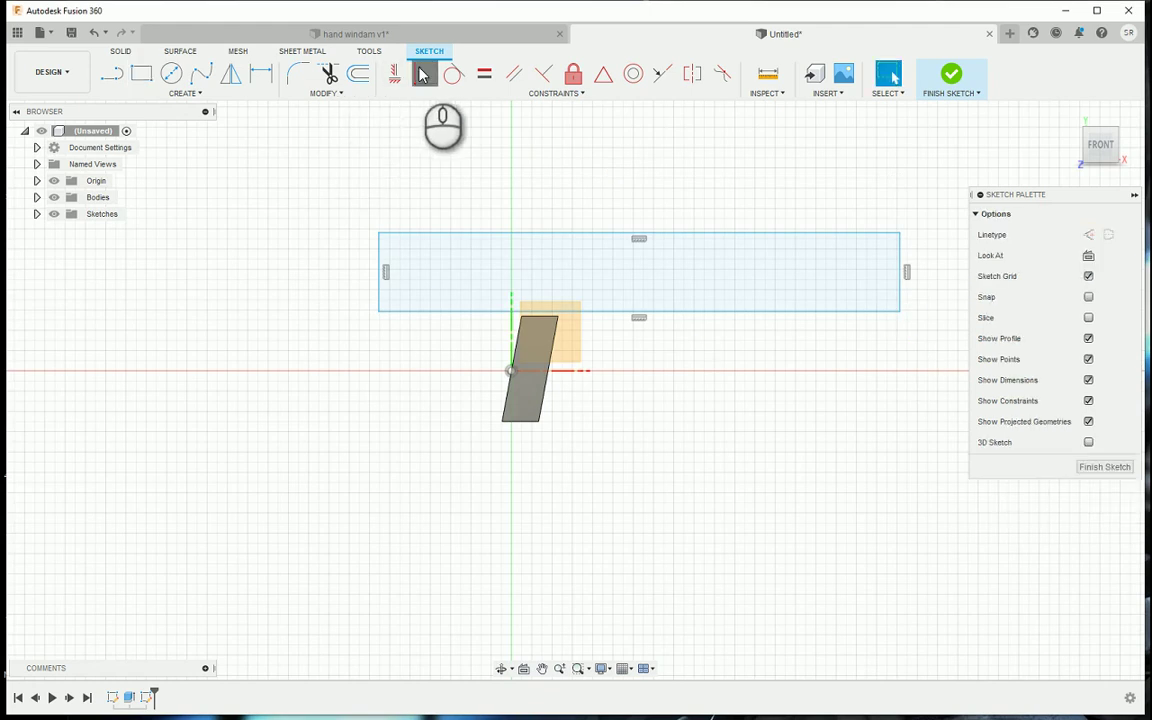
Make the rectangle's lower edge coincident with the upper left corner of the slanted body
click(422, 73)
click(520, 312)
click(521, 317)
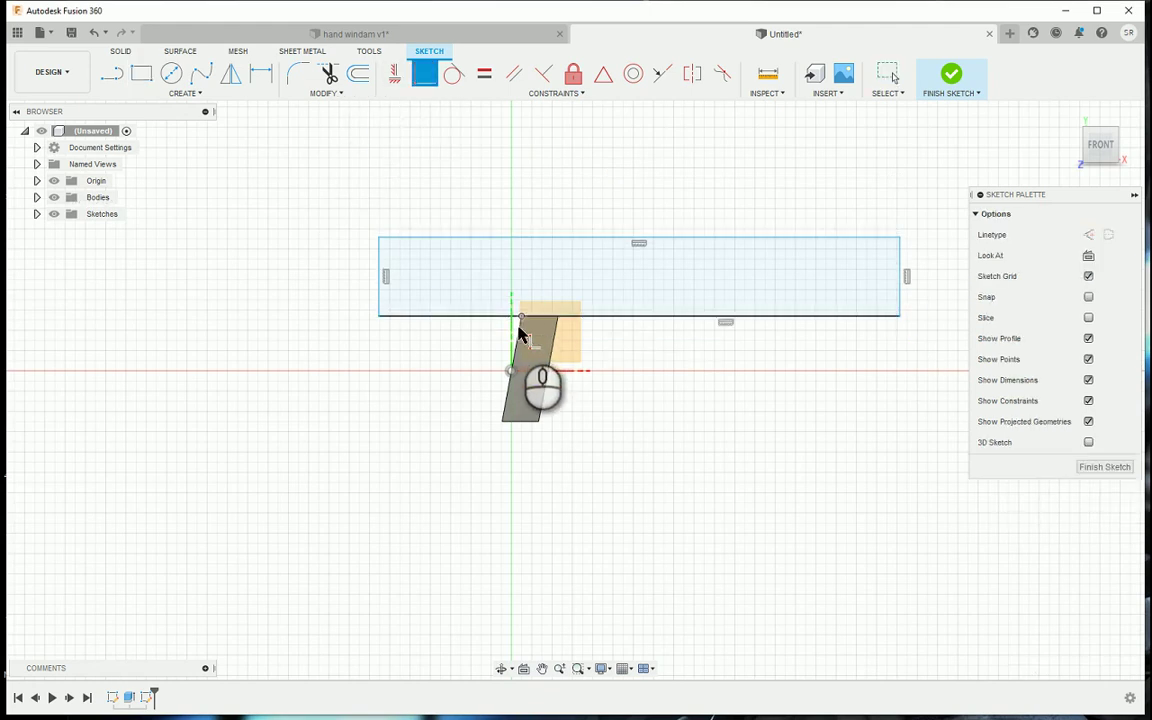
Dimension the distance from the rectangle's lower left corner to the slanted body's upper left corner at 10 mm
key(d)
click(382, 316)
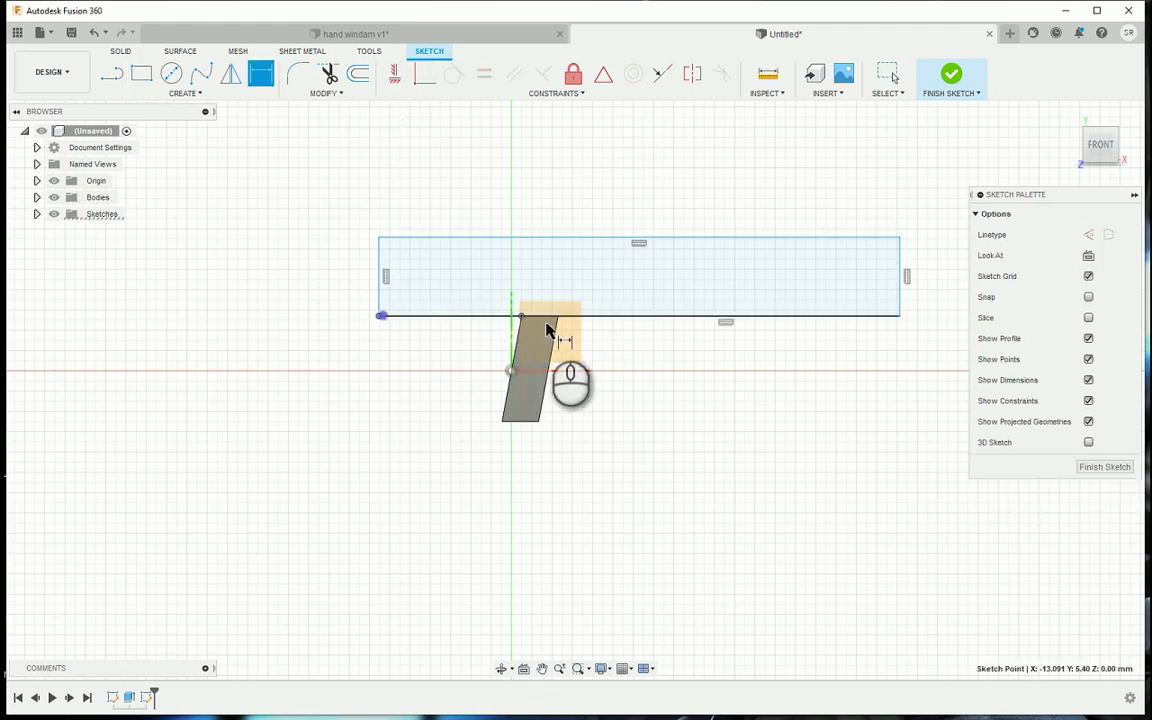
click(522, 317)
click(475, 162)
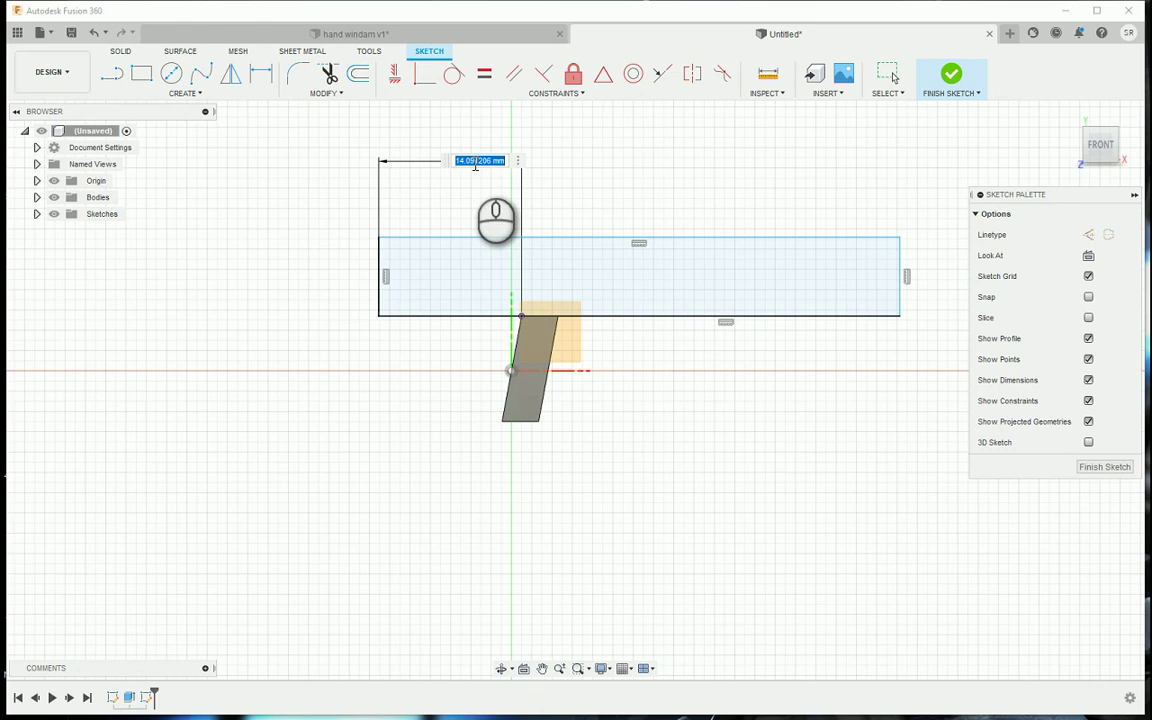
text(10)
key(Return)
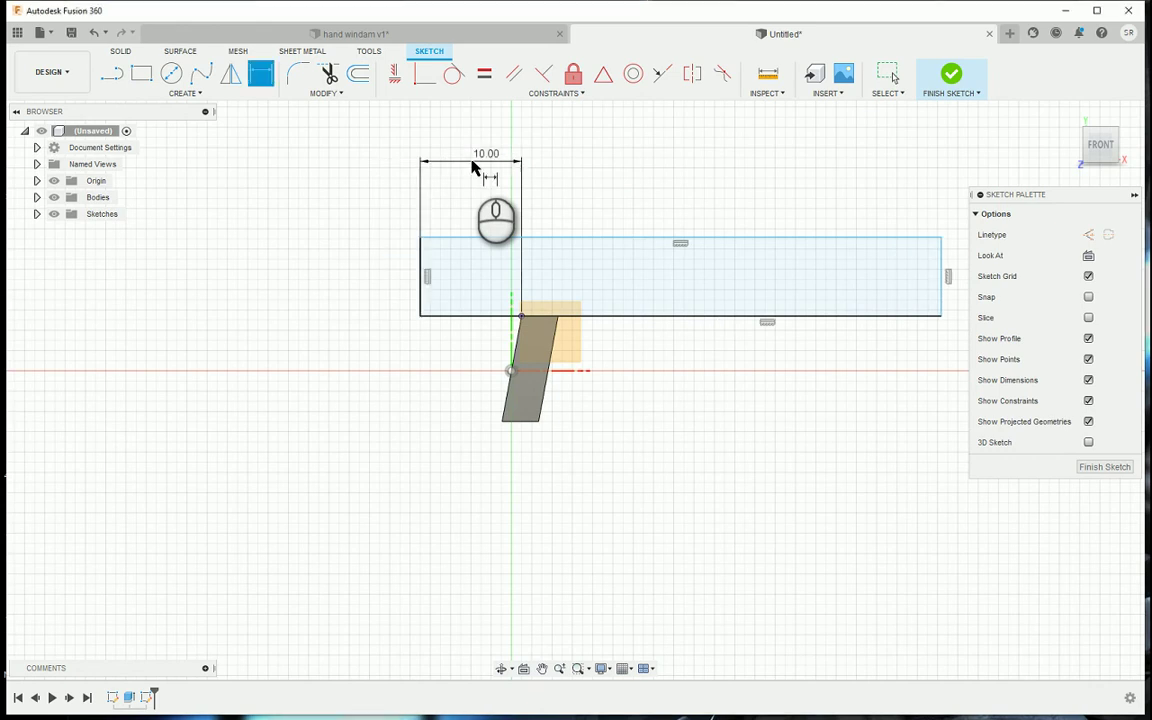
click(735, 320)
key(Escape)
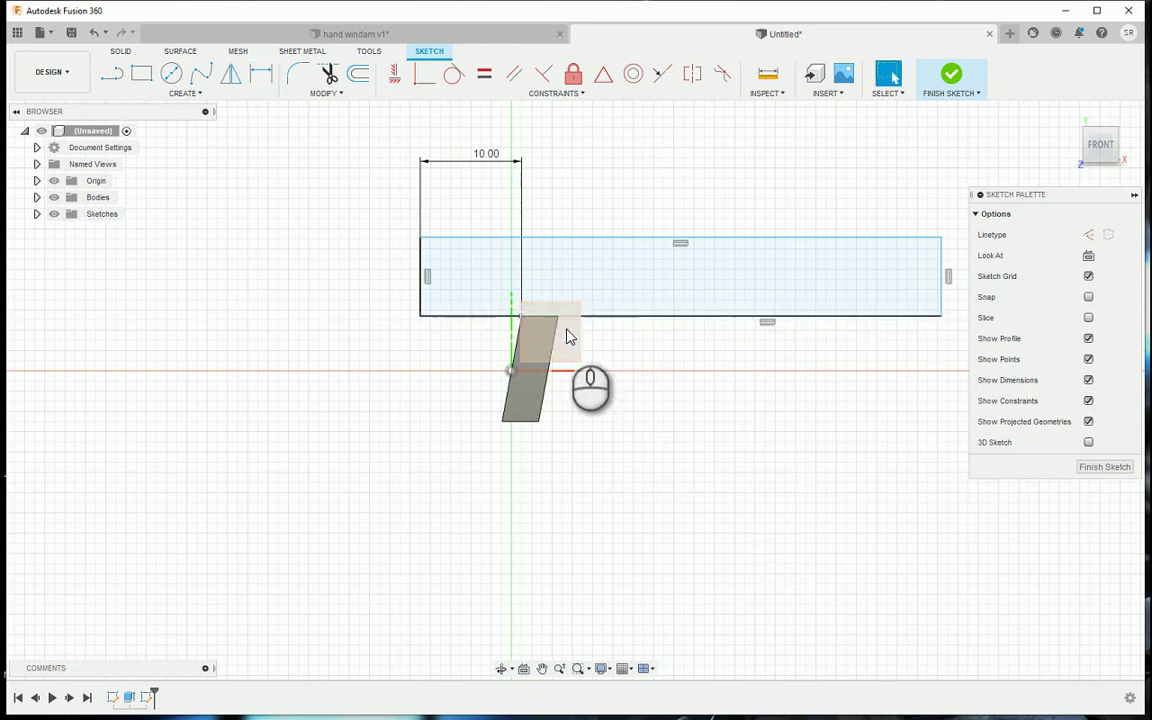
Dimension the distance from the slanted body's upper right corner to the rectangle's lower right corner at 48 mm
click(558, 319)
click(938, 318)
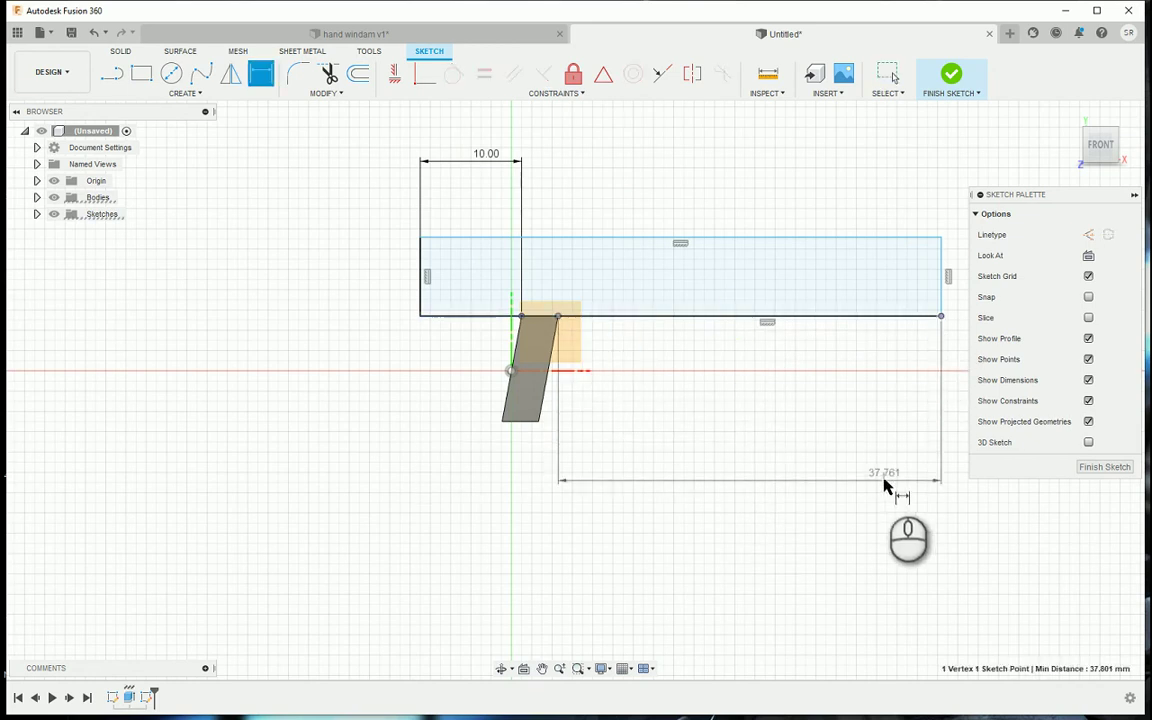
click(886, 482)
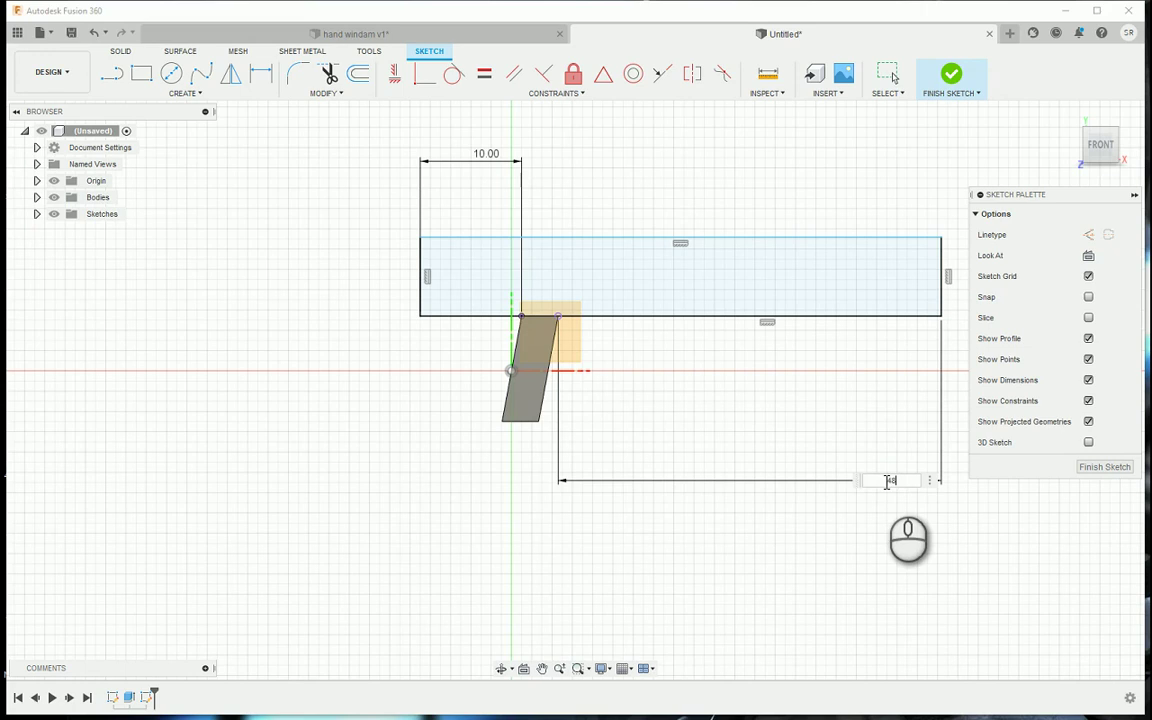
text(48)
key(Return)
Dimension the rectangle's height at 7 mm and finish the sketch
middle_drag(818, 458, 496, 506)
scroll(621, 478, down, 2)
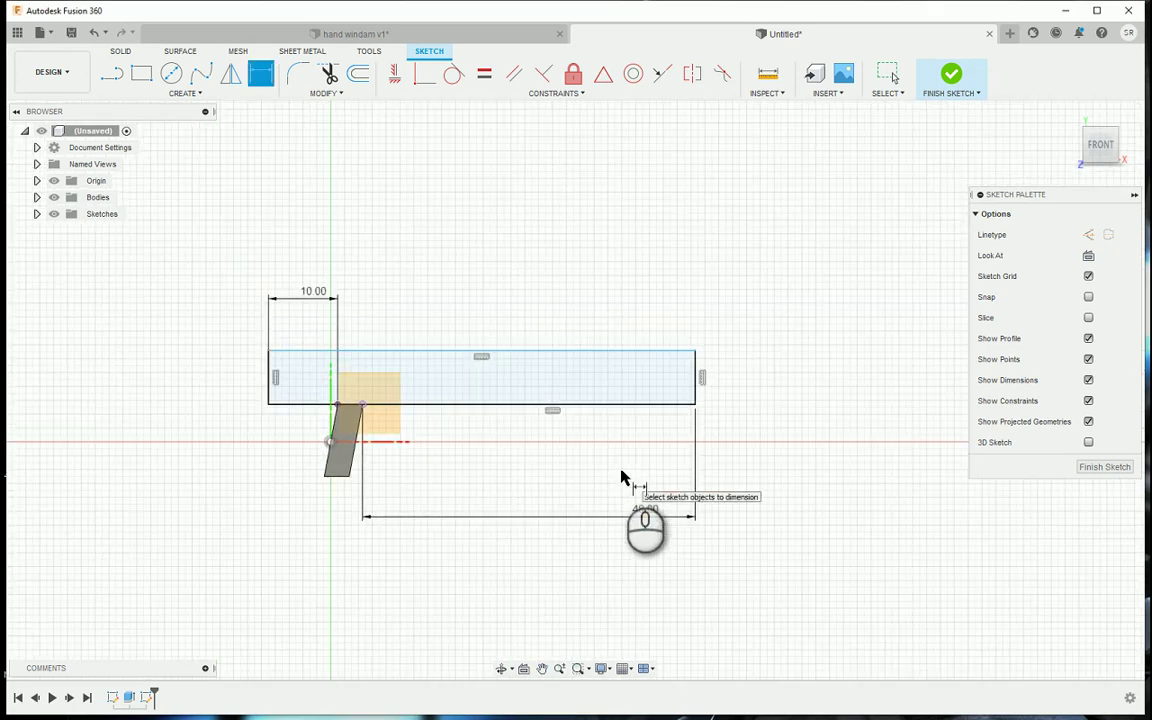
click(699, 378)
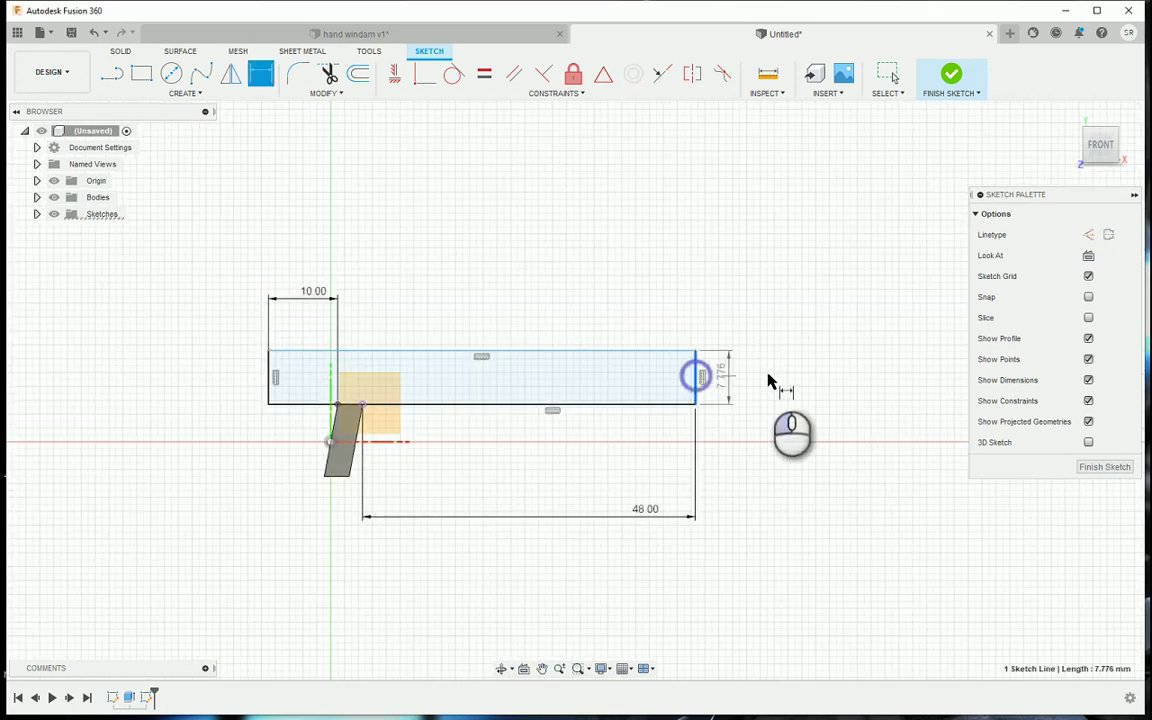
click(797, 378)
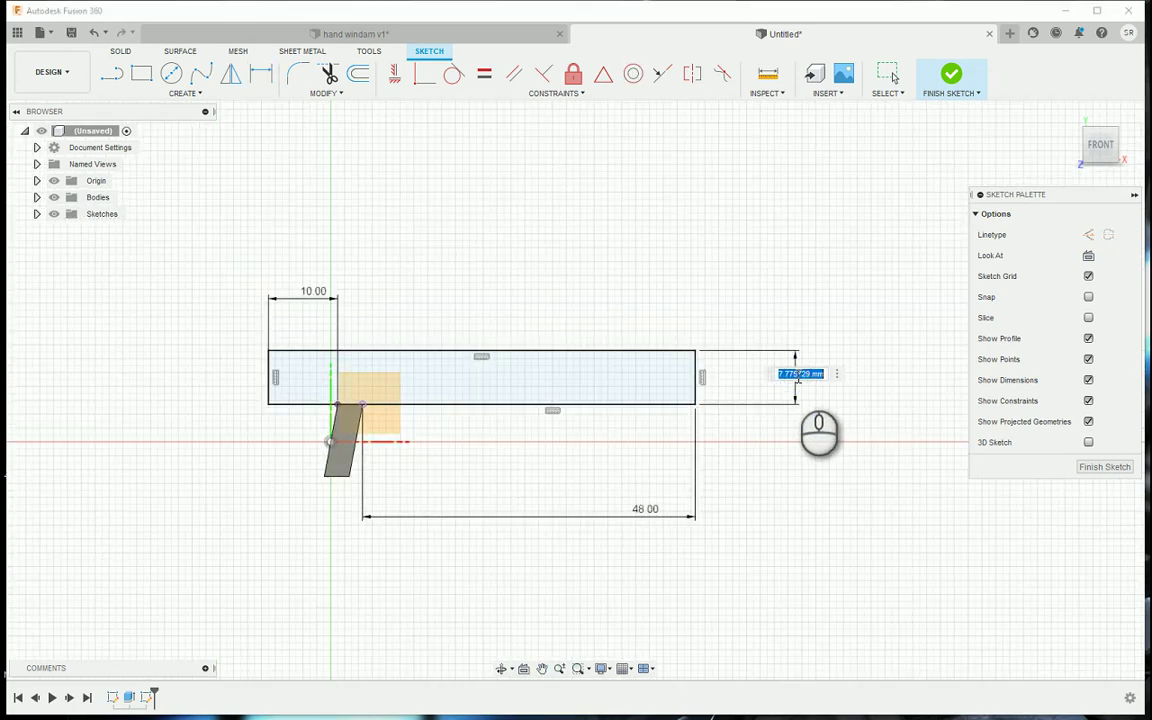
text(7)
key(Return)
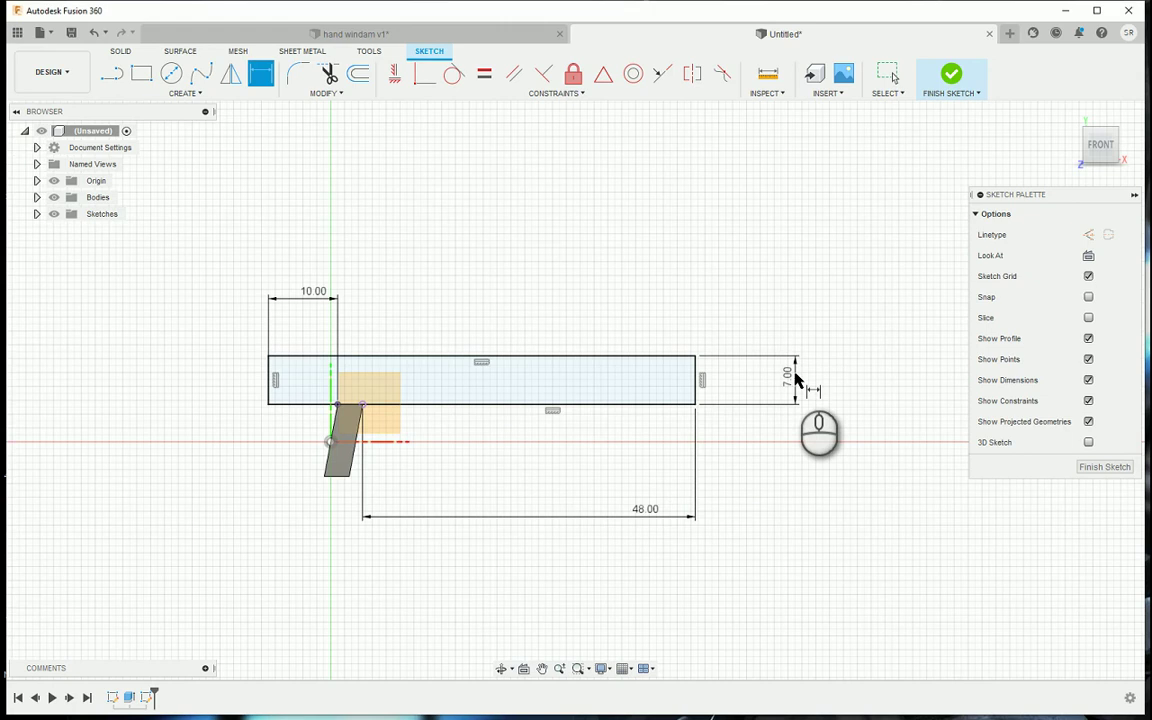
click(953, 77)
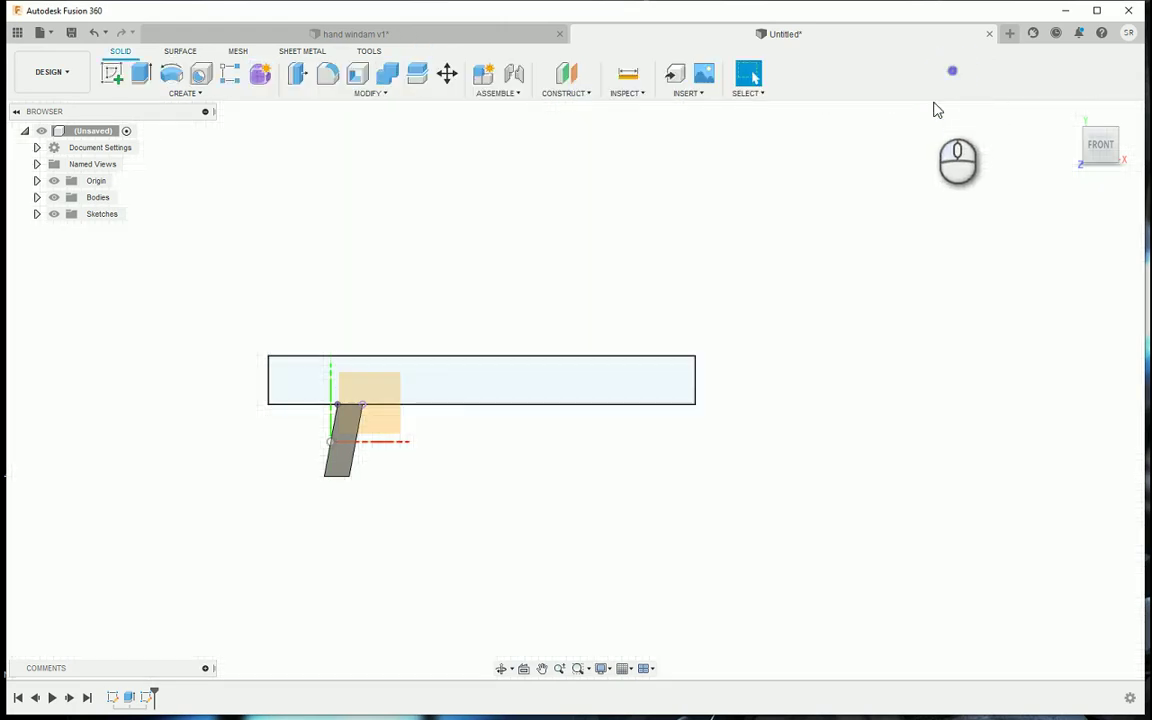
Set up an extrusion of the long rectangle in symmetric direction with whole-length measurement
click(142, 73)
drag(1109, 145, 1092, 162)
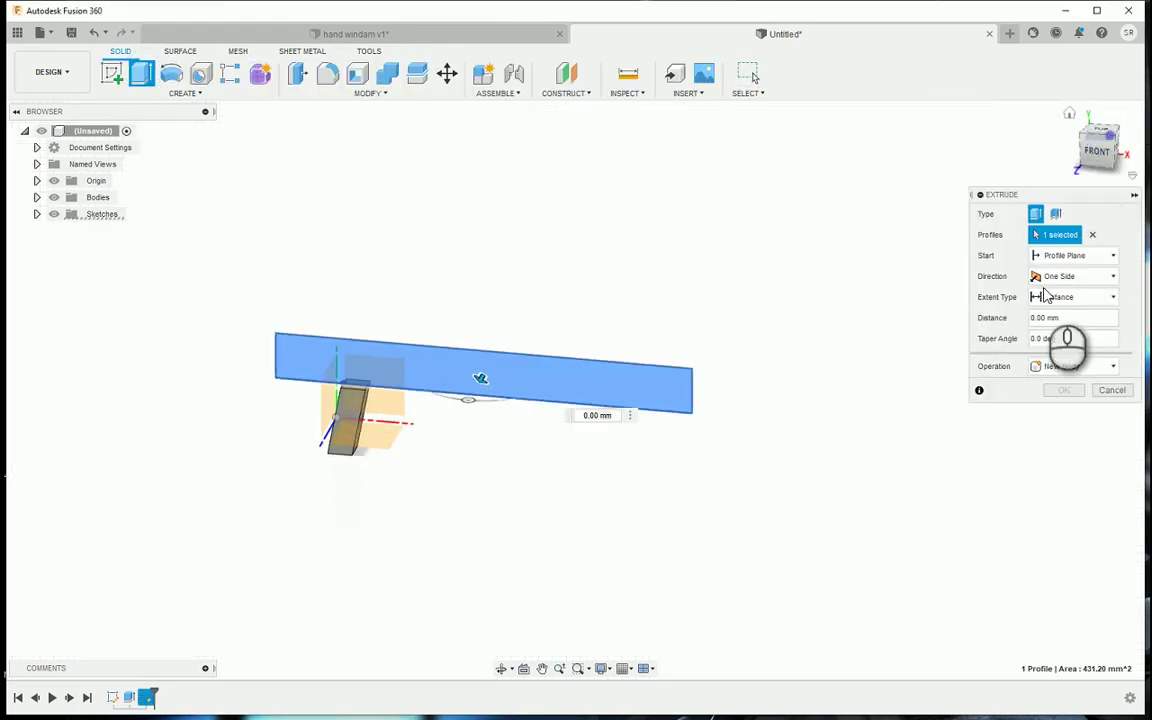
click(1056, 279)
click(1060, 327)
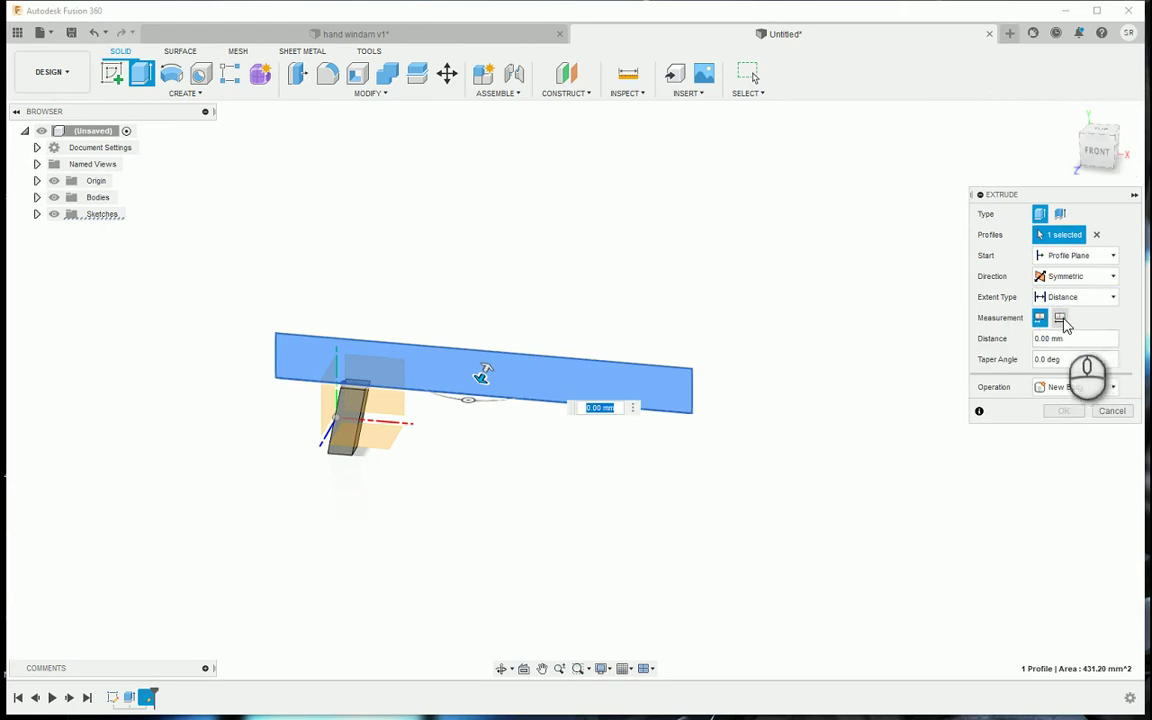
click(1060, 317)
Try extrusion thicknesses between 1.75 and 3.125 mm for the bar against the slanted tab's width
scroll(400, 405, up, 3)
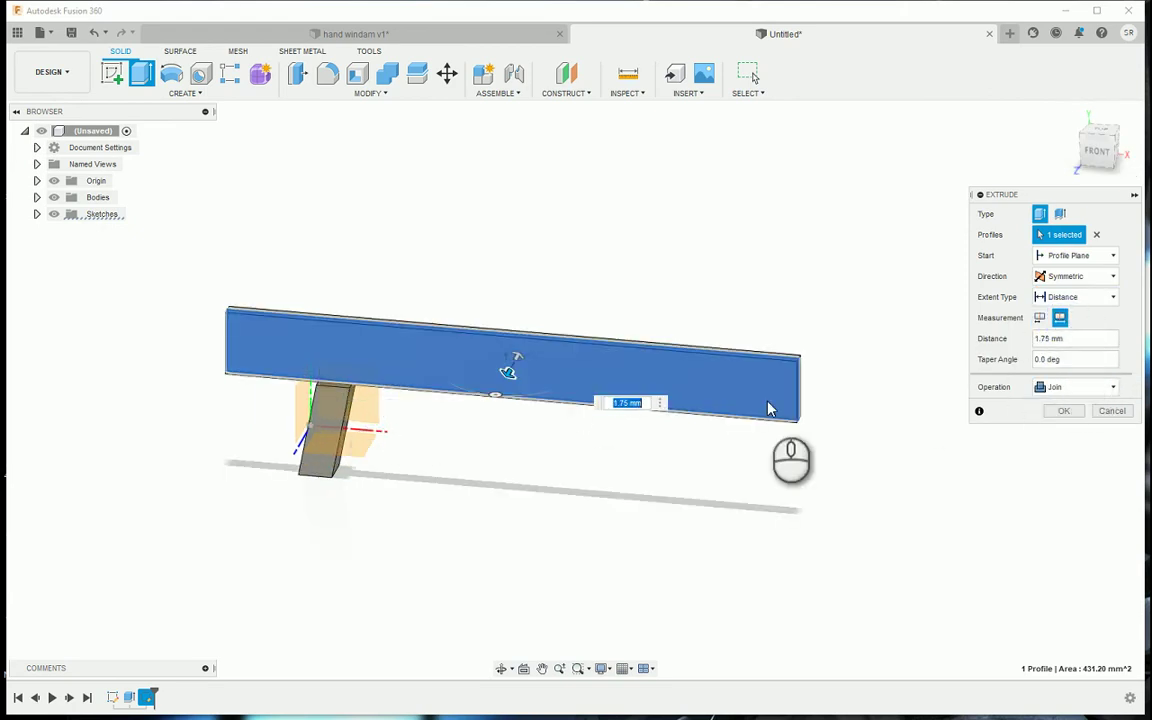
drag(1112, 161, 592, 250)
click(563, 232)
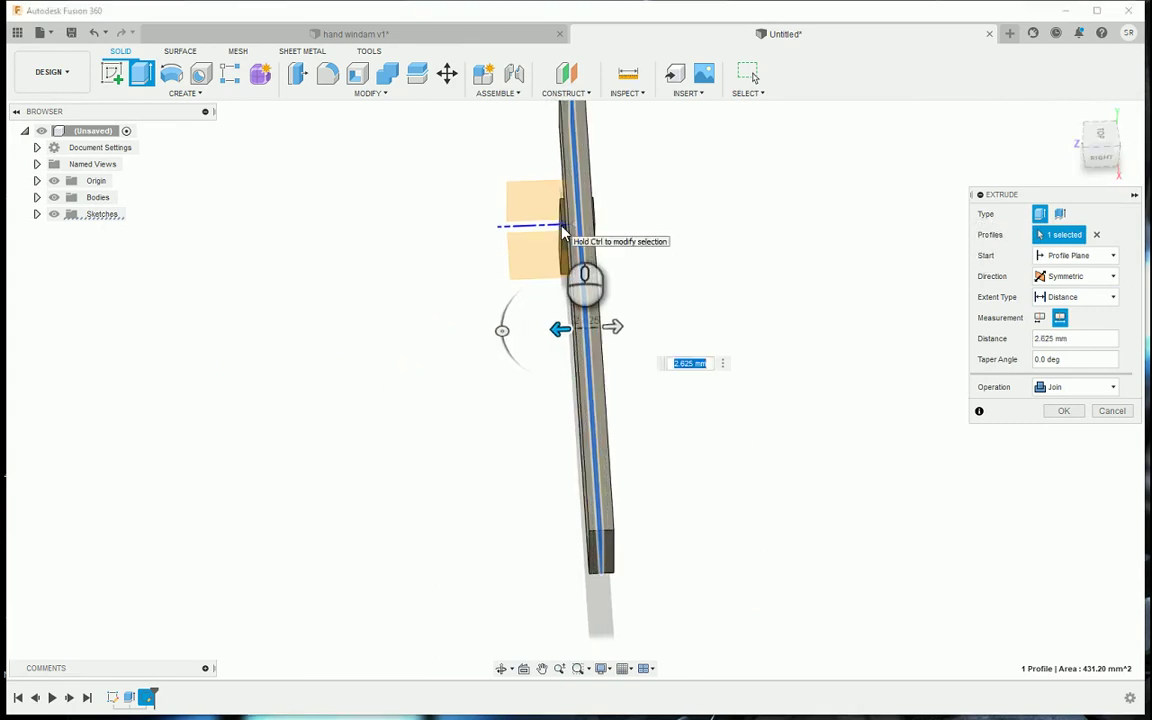
drag(560, 328, 563, 328)
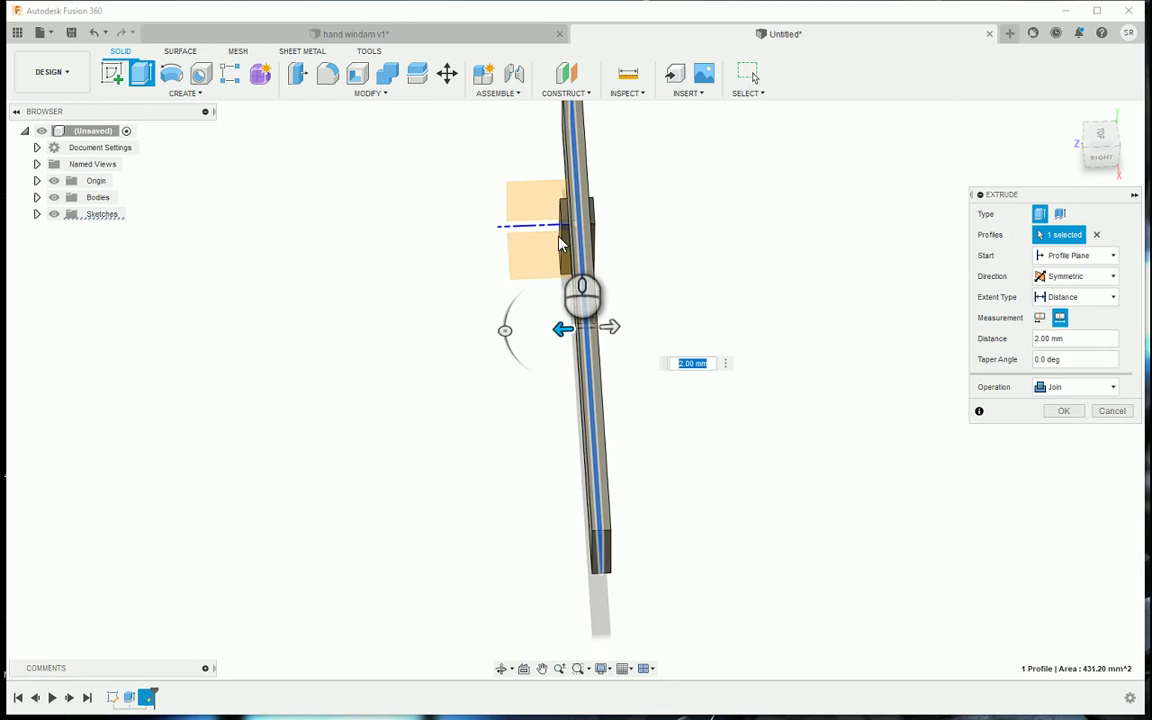
click(562, 240)
click(561, 243)
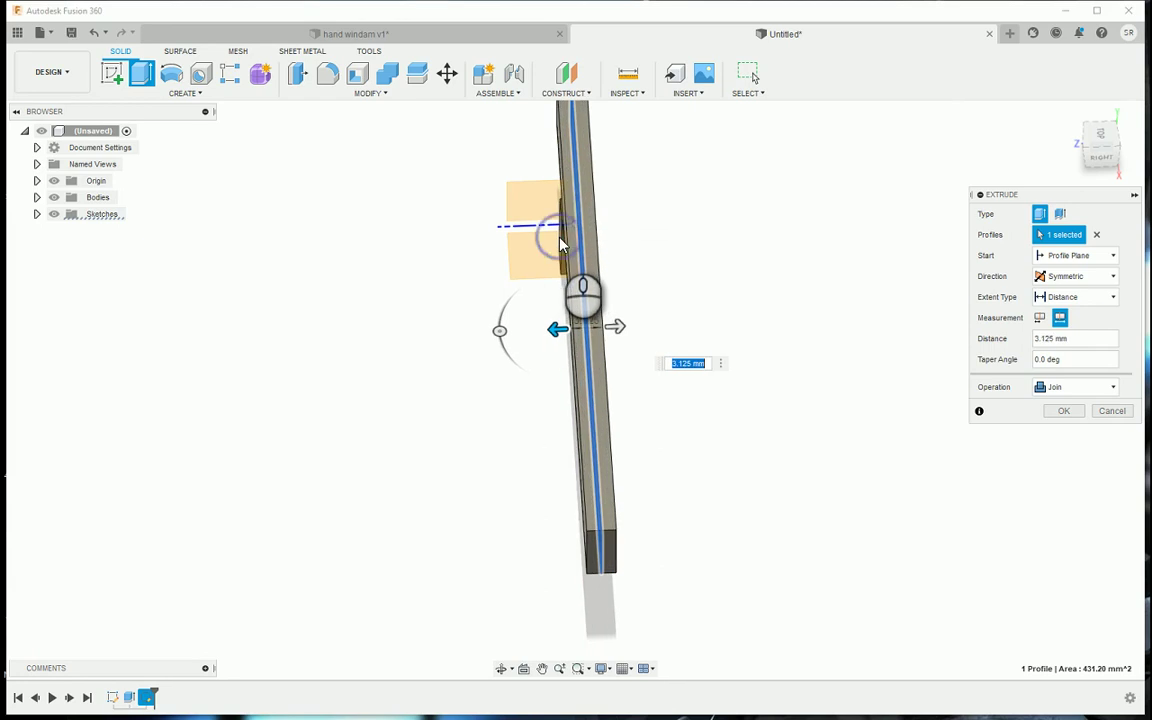
Set the bar's whole-length extrusion distance to 6 mm and complete it joined to the slanted tab
click(1072, 113)
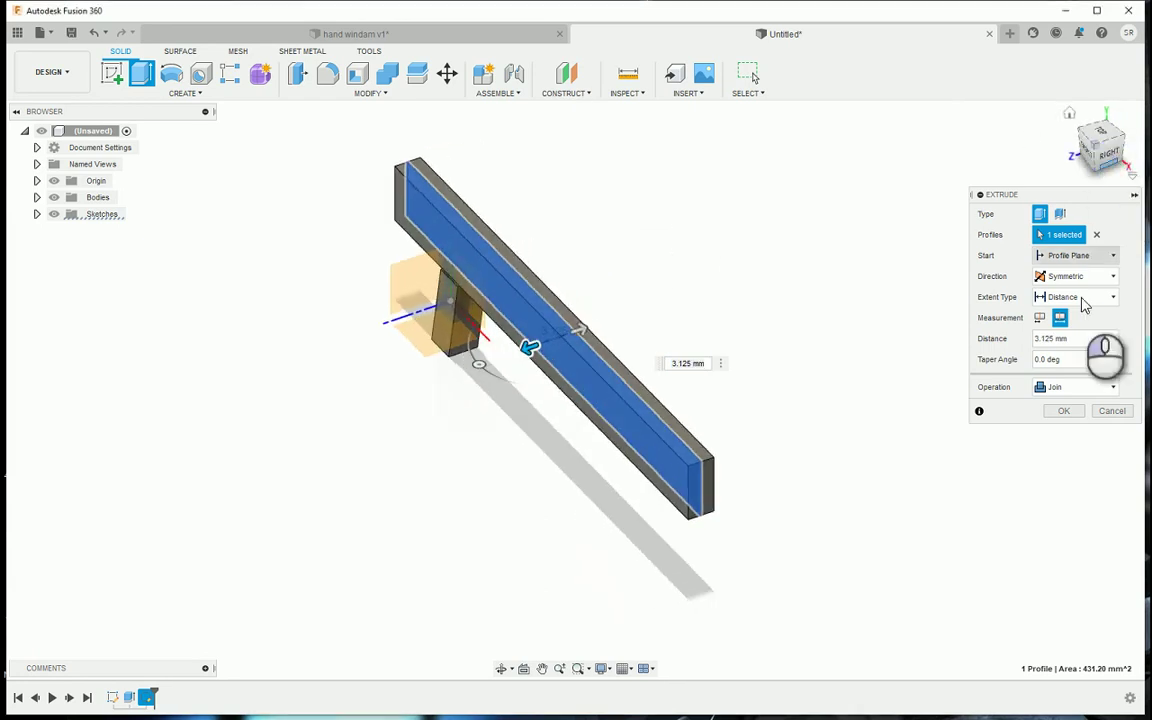
click(1054, 338)
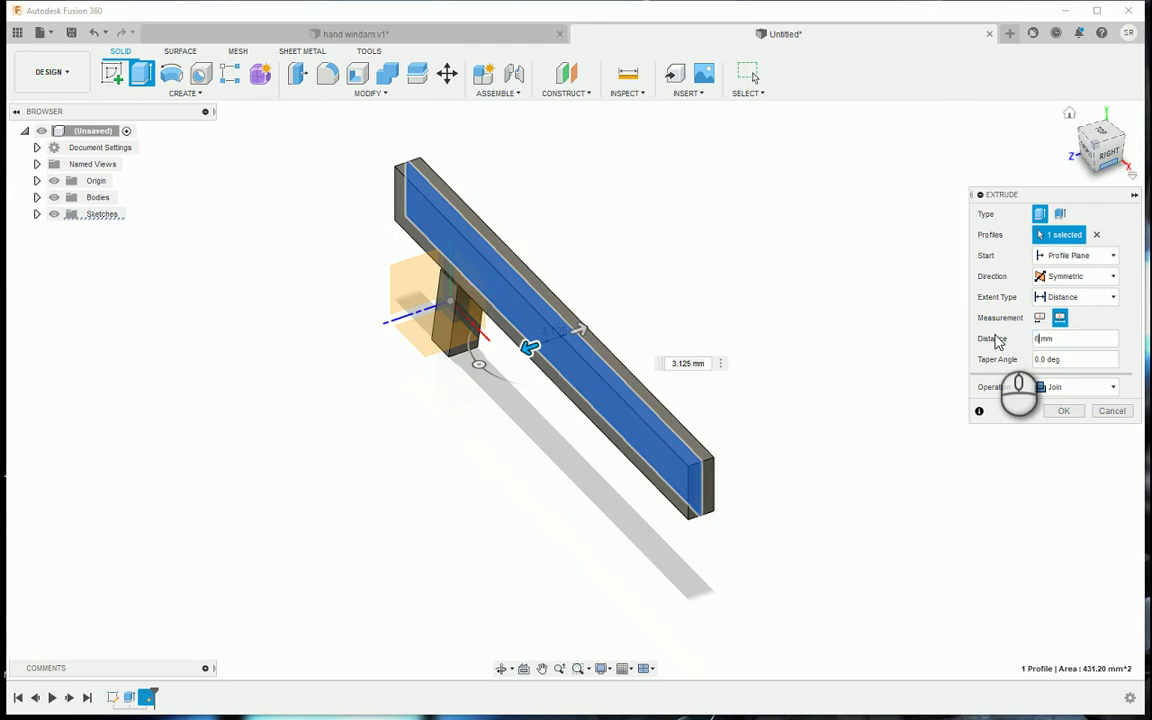
key(Return)
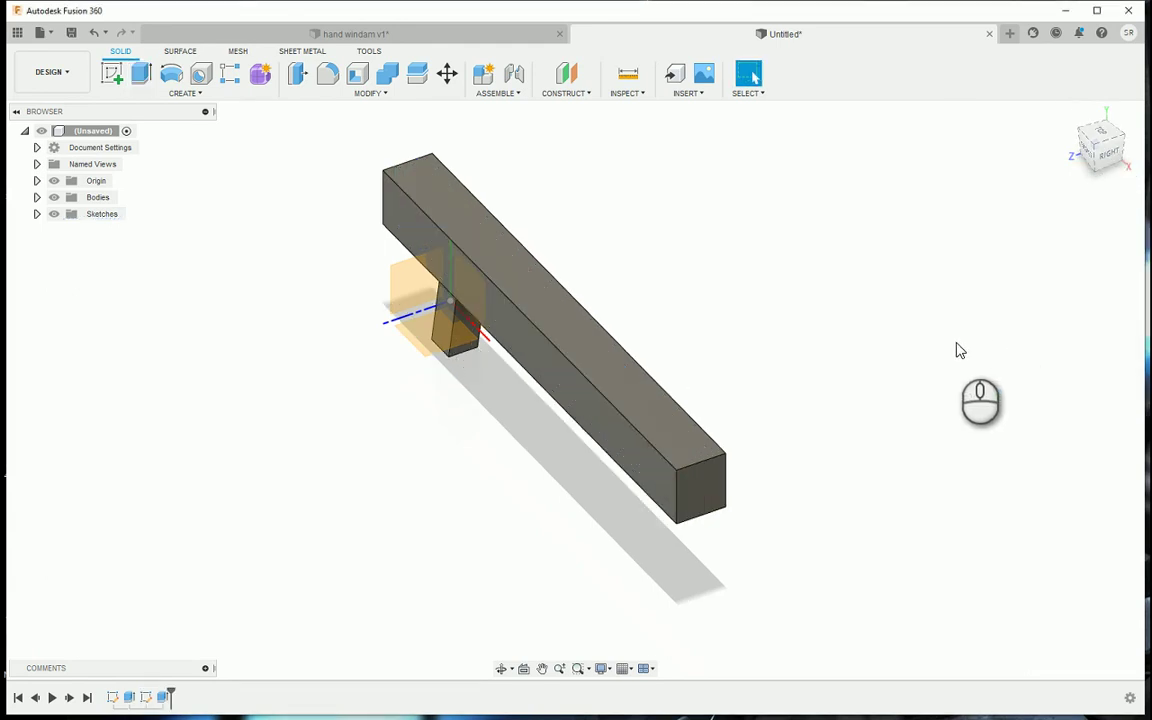
Create a sketch on the end face of the bar that is farthest from the slanted tab
middle_drag(957, 350, 908, 262)
click(1113, 150)
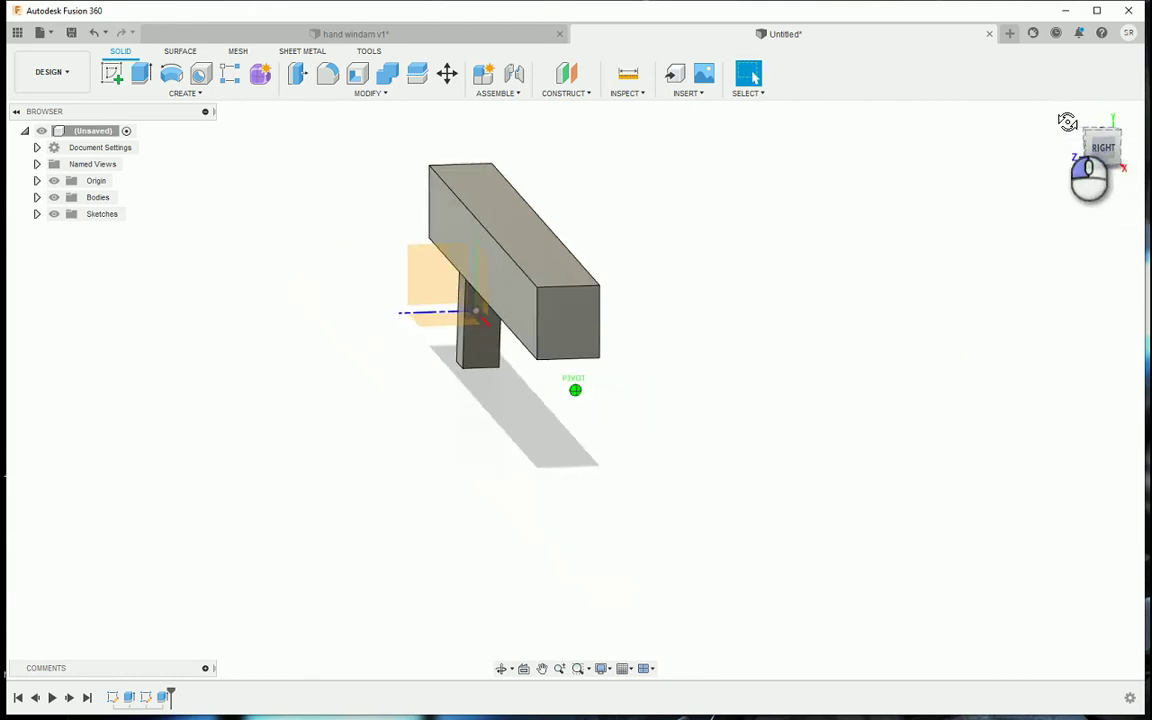
click(561, 330)
click(107, 80)
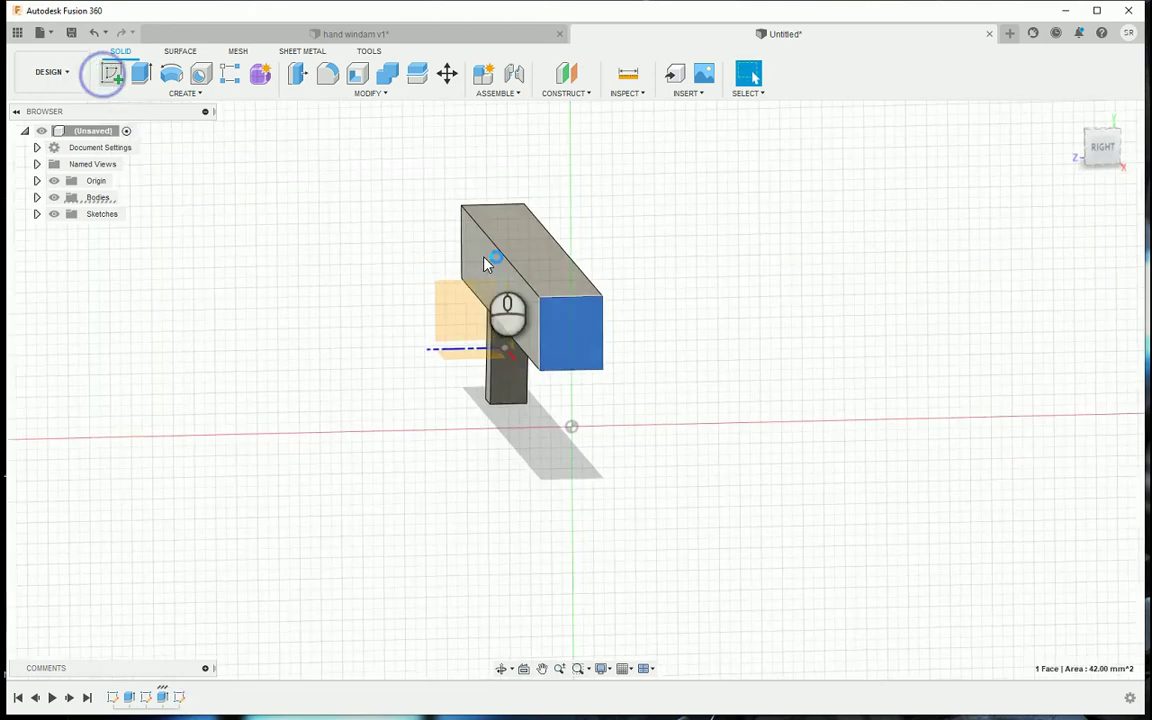
Draw a circle about 4.4 mm in diameter in the upper middle of the bar's end face
scroll(622, 391, up, 5)
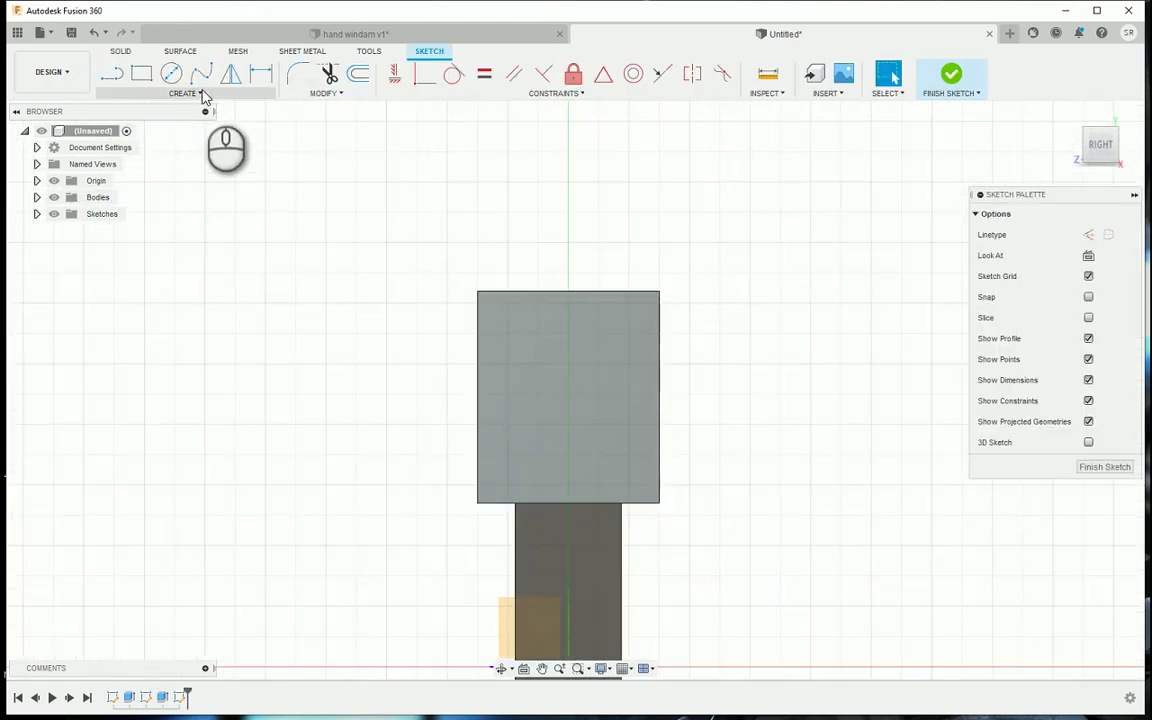
click(171, 73)
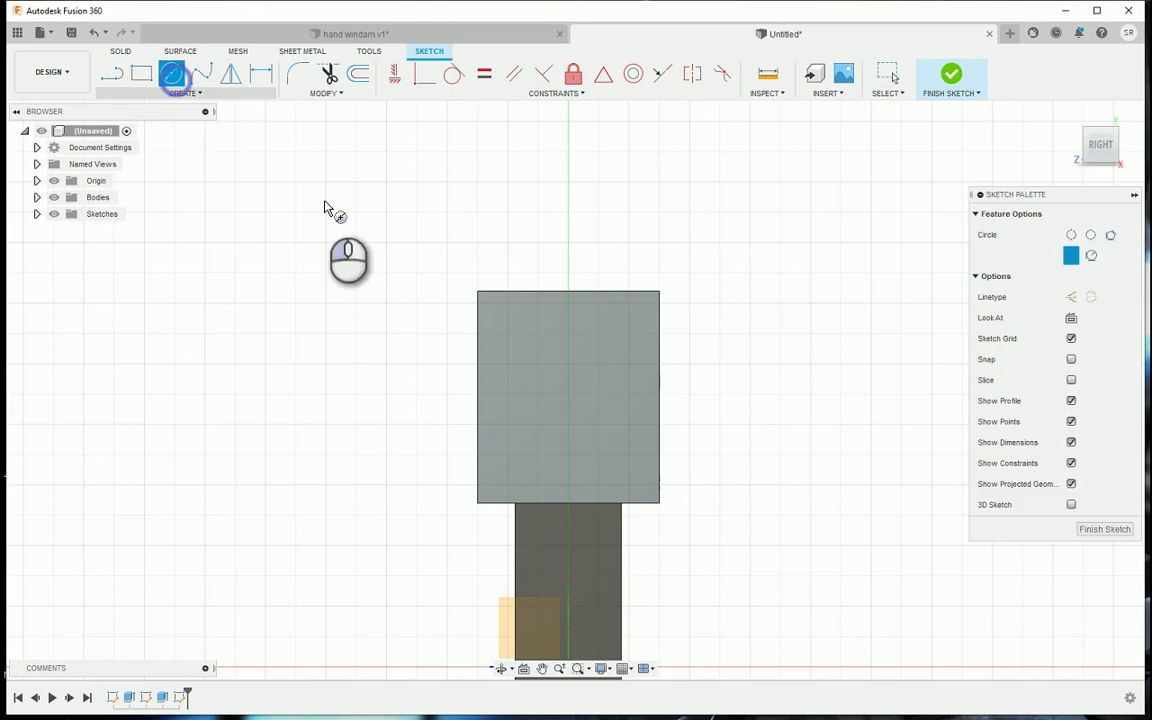
click(569, 360)
click(543, 427)
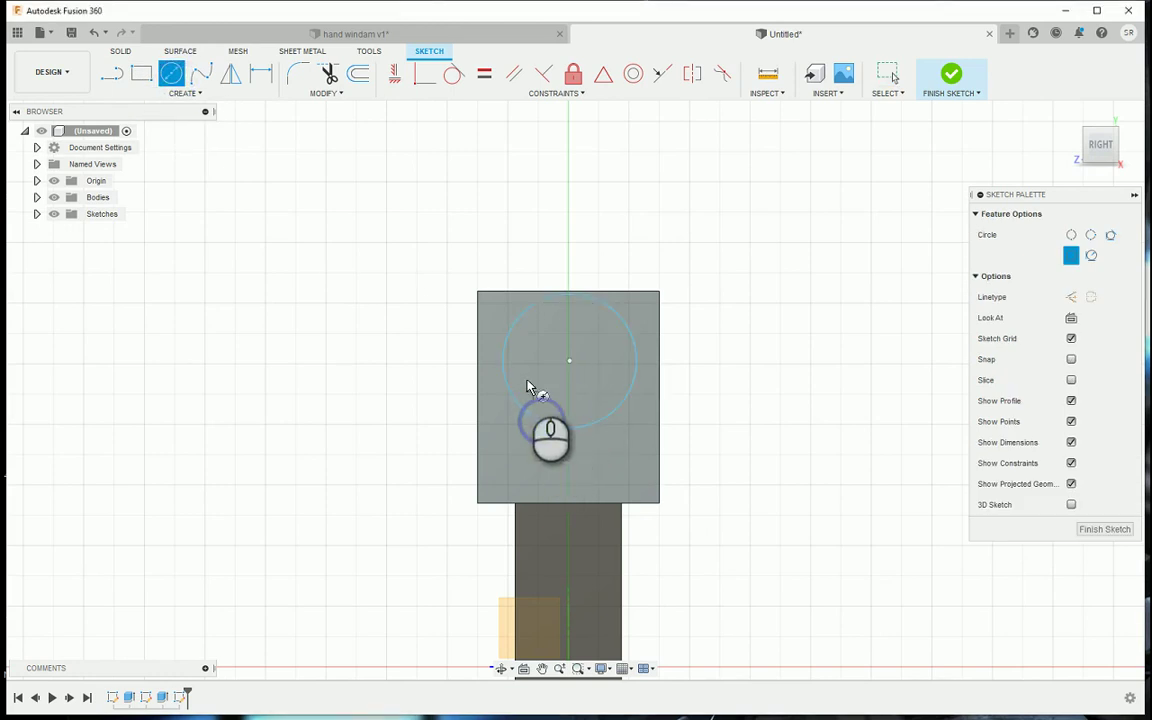
Draw a three-sided, open-top box around the circle and place its two upper ends on the bar's top edge
key(l)
click(507, 278)
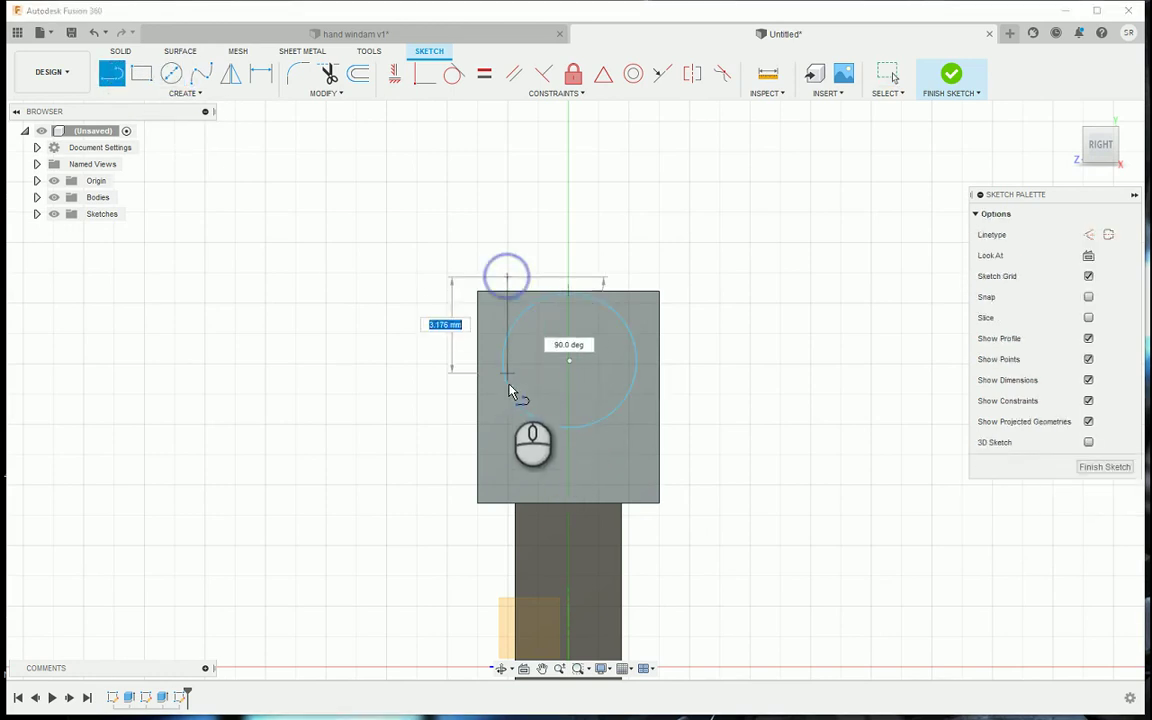
click(510, 437)
click(642, 436)
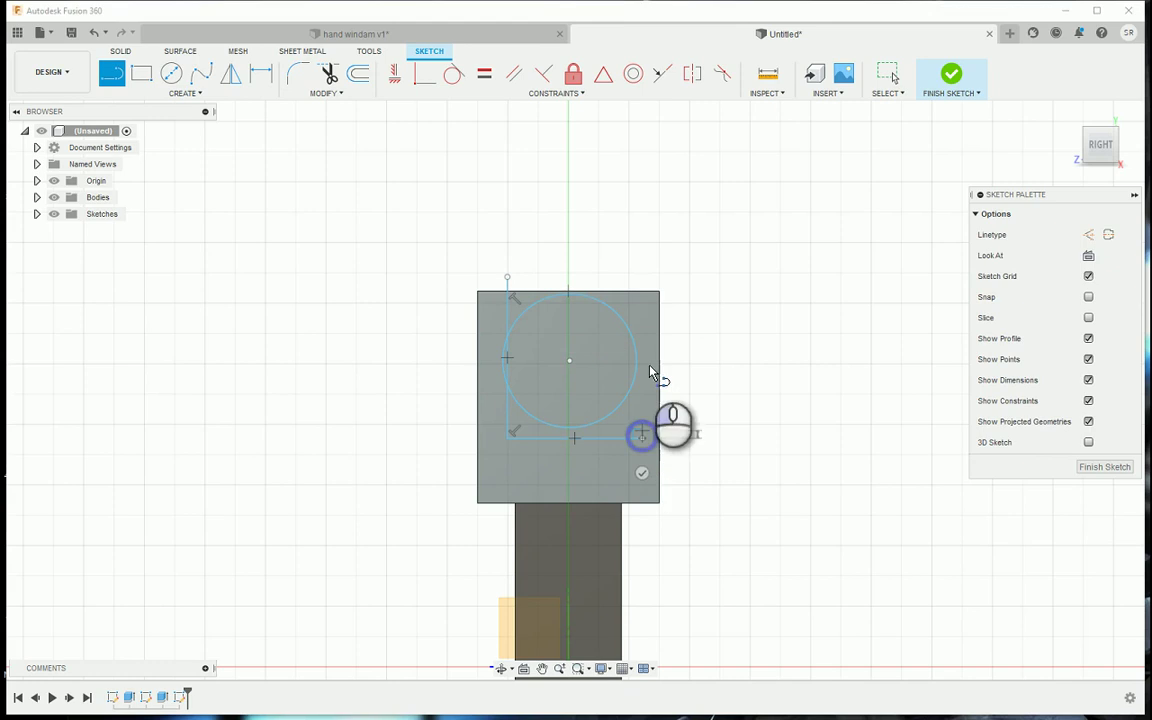
click(641, 263)
key(Escape)
drag(642, 262, 642, 291)
drag(511, 303, 509, 300)
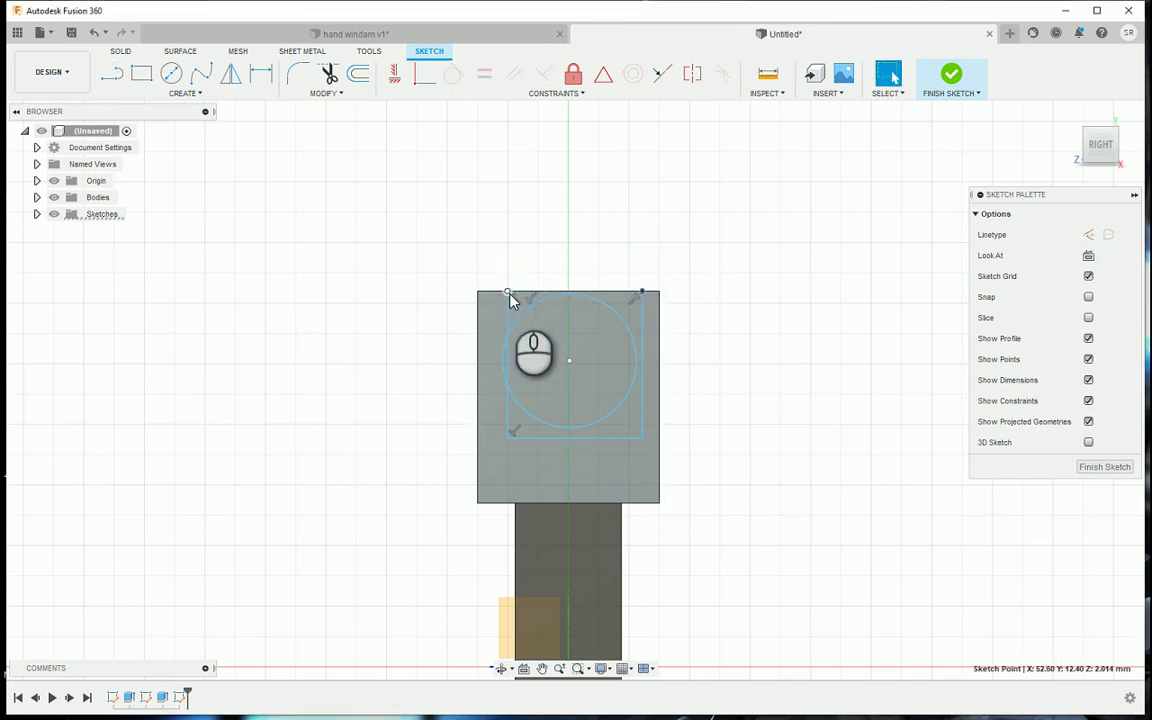
Draw a line from the circle's centre to the midpoint of the bar's top edge and constrain it vertical
key(l)
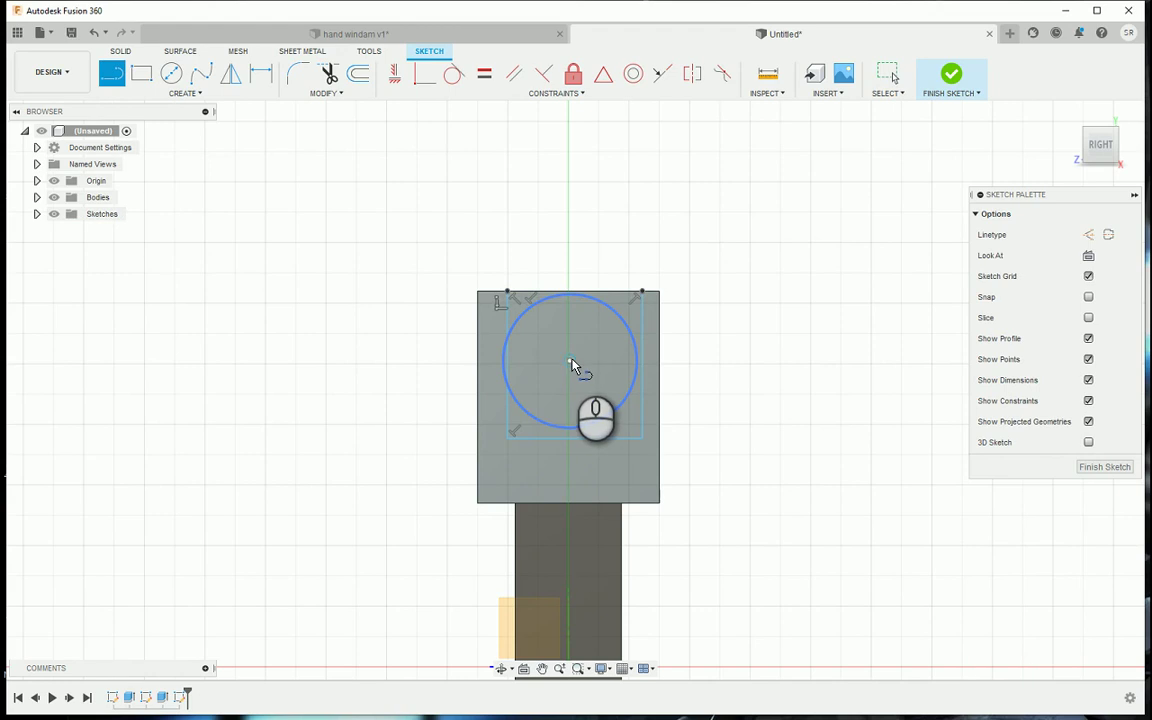
click(569, 361)
click(569, 291)
key(Escape)
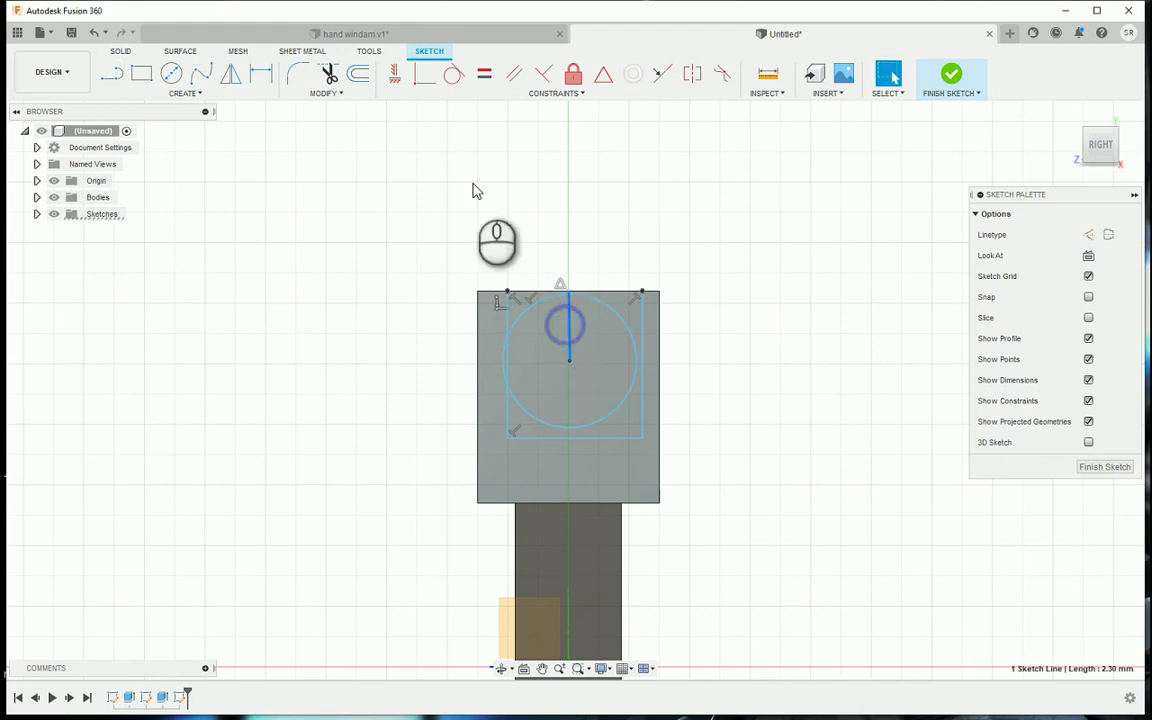
click(395, 73)
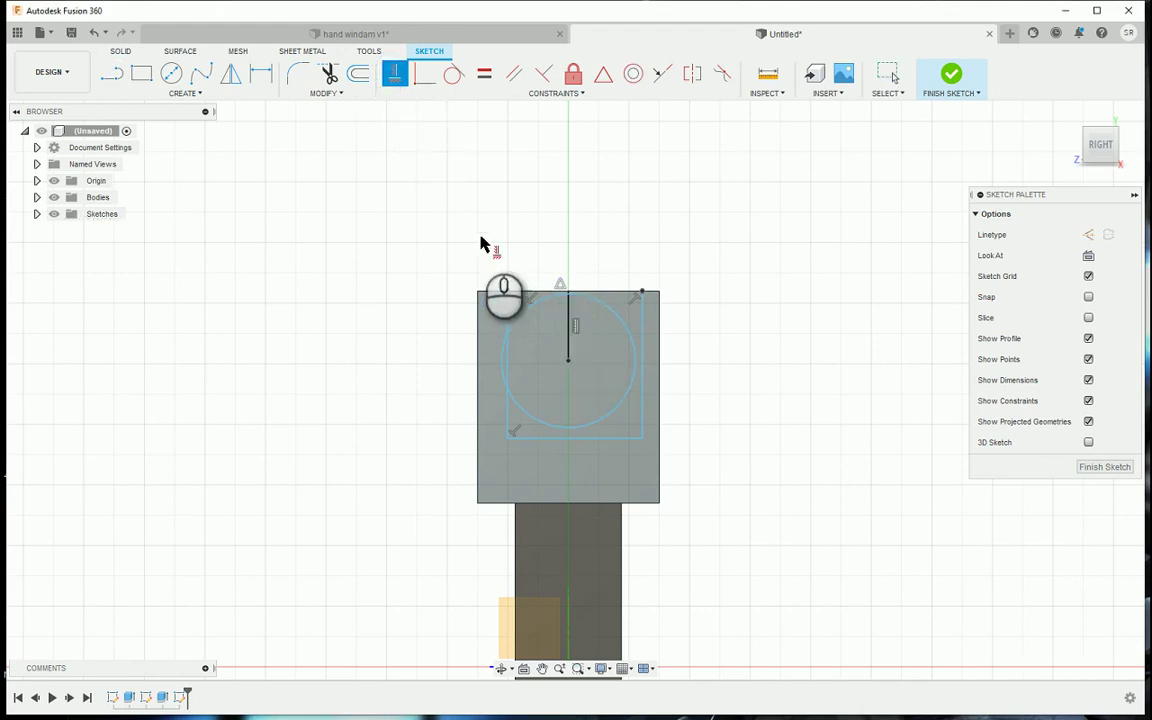
Make the circle tangent to both side lines and the bottom line of the open box
click(450, 74)
click(520, 309)
click(508, 311)
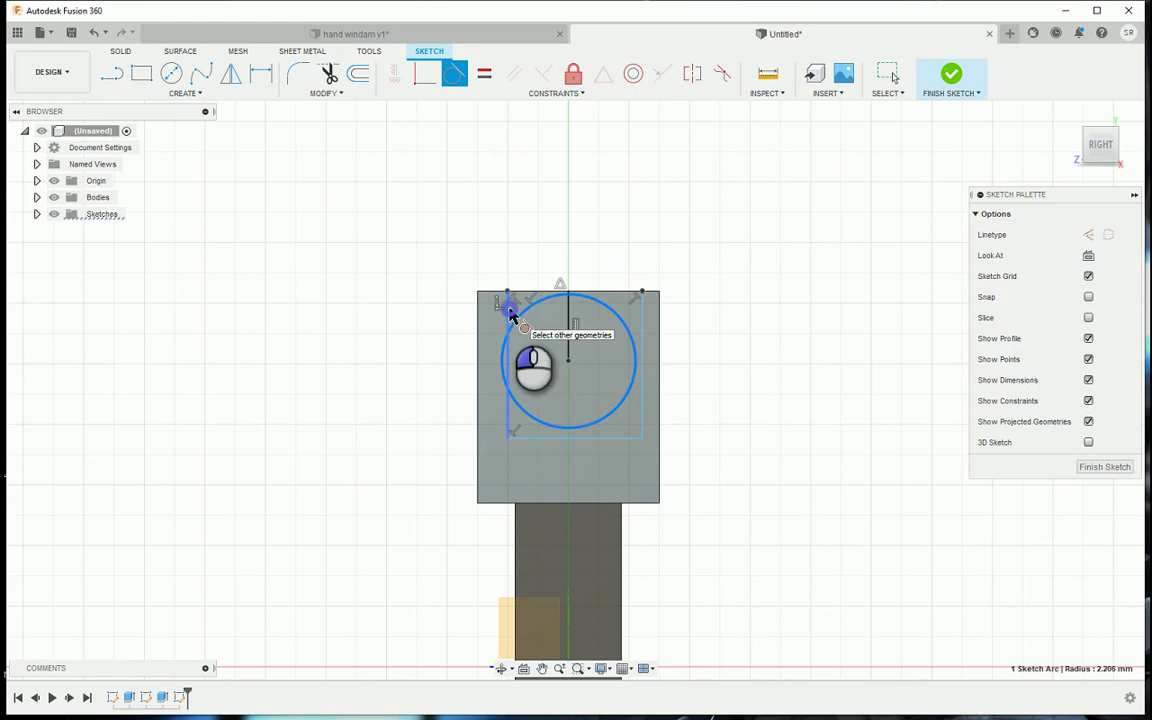
click(629, 329)
click(640, 338)
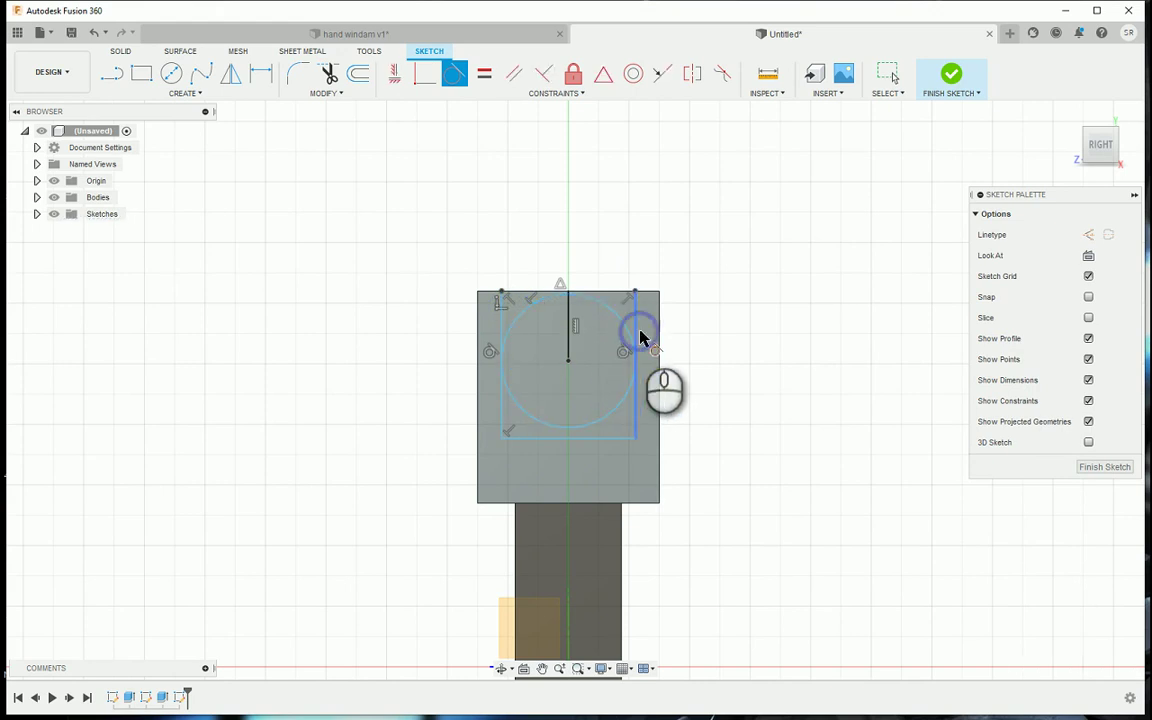
click(597, 437)
Dimension the gap between the box's right side line and the bar's right edge at 0.8 mm
key(d)
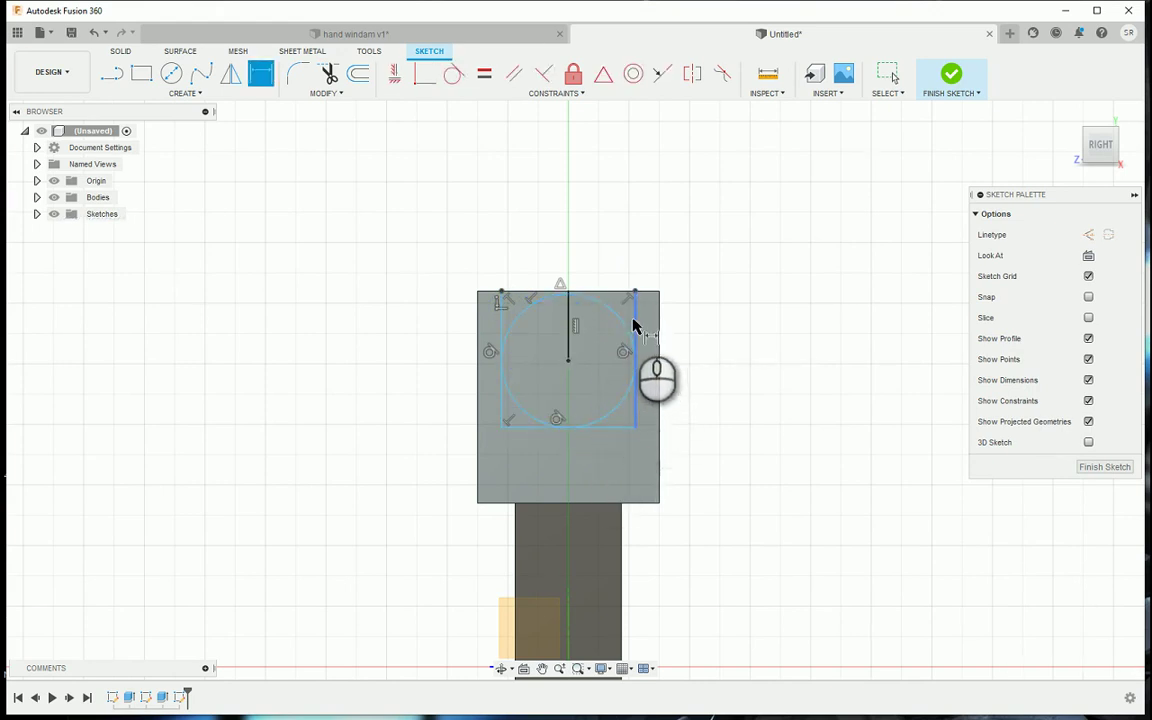
click(660, 311)
click(668, 216)
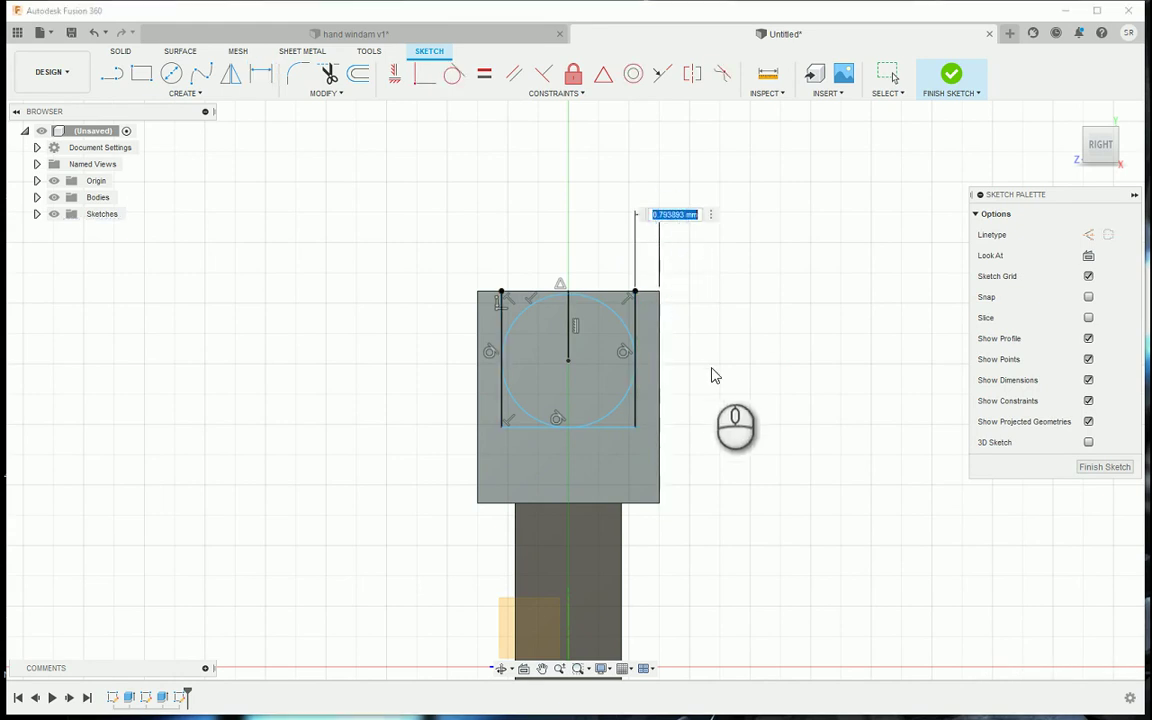
key(Return)
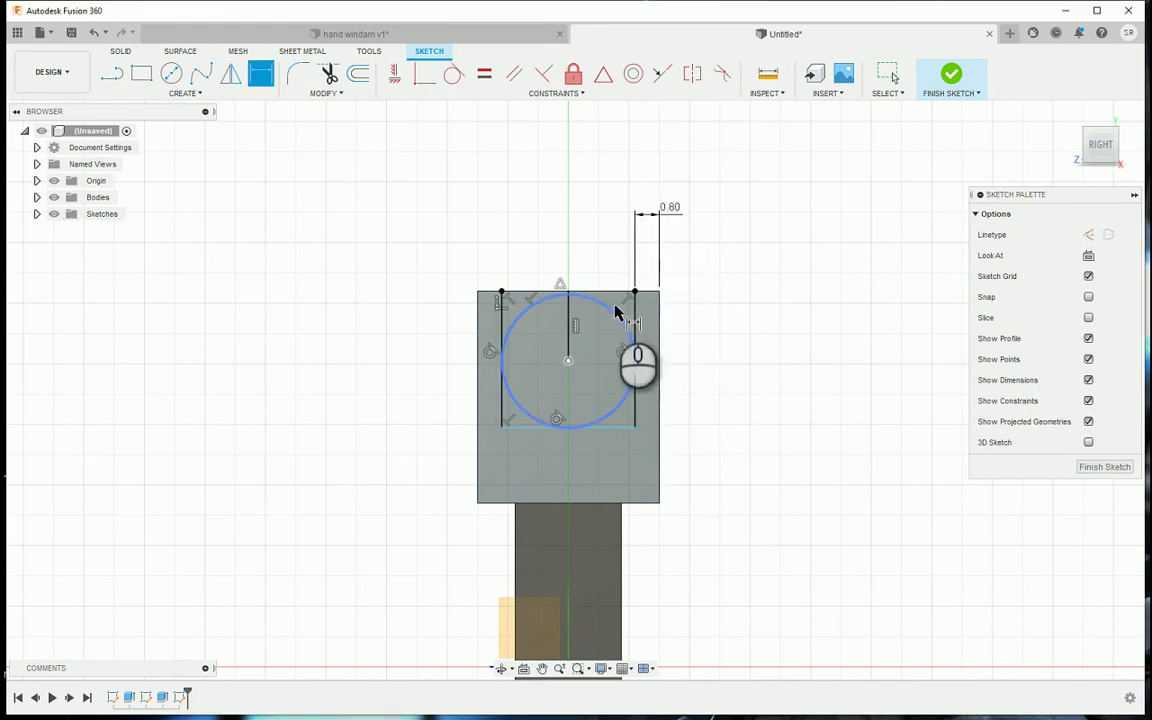
key(Escape)
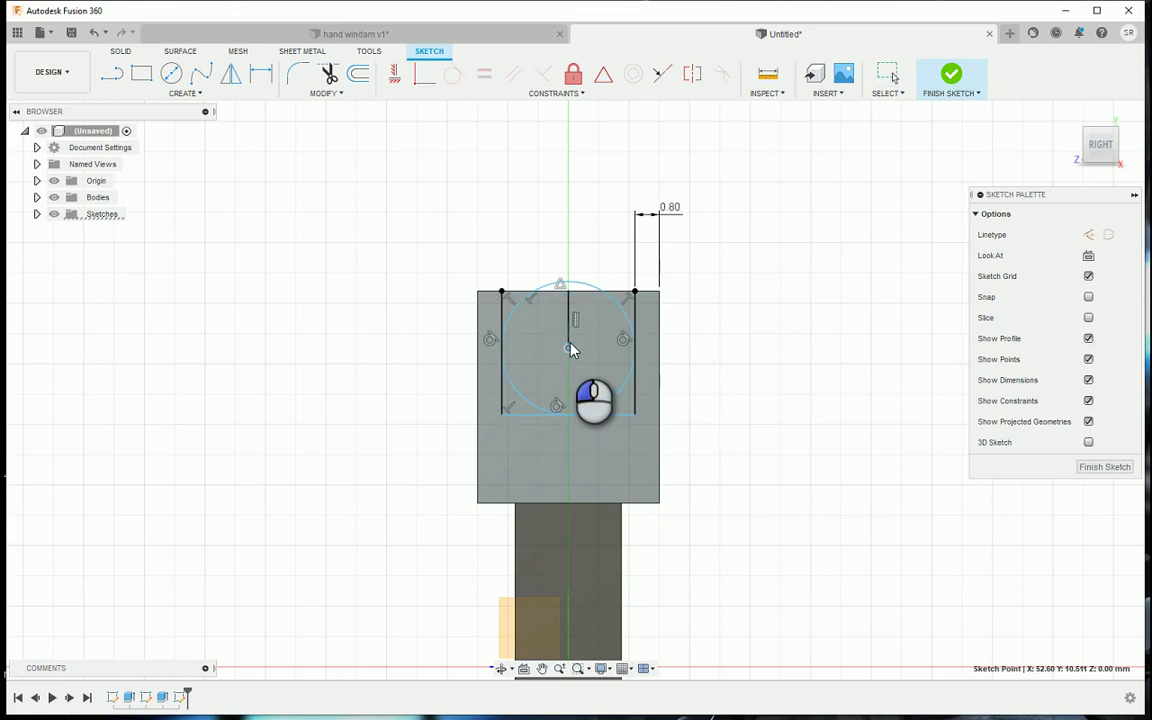
Draw a horizontal construction line about 1.45 mm long, tangent to the circle at its highest point
scroll(572, 290, up, 2)
key(l)
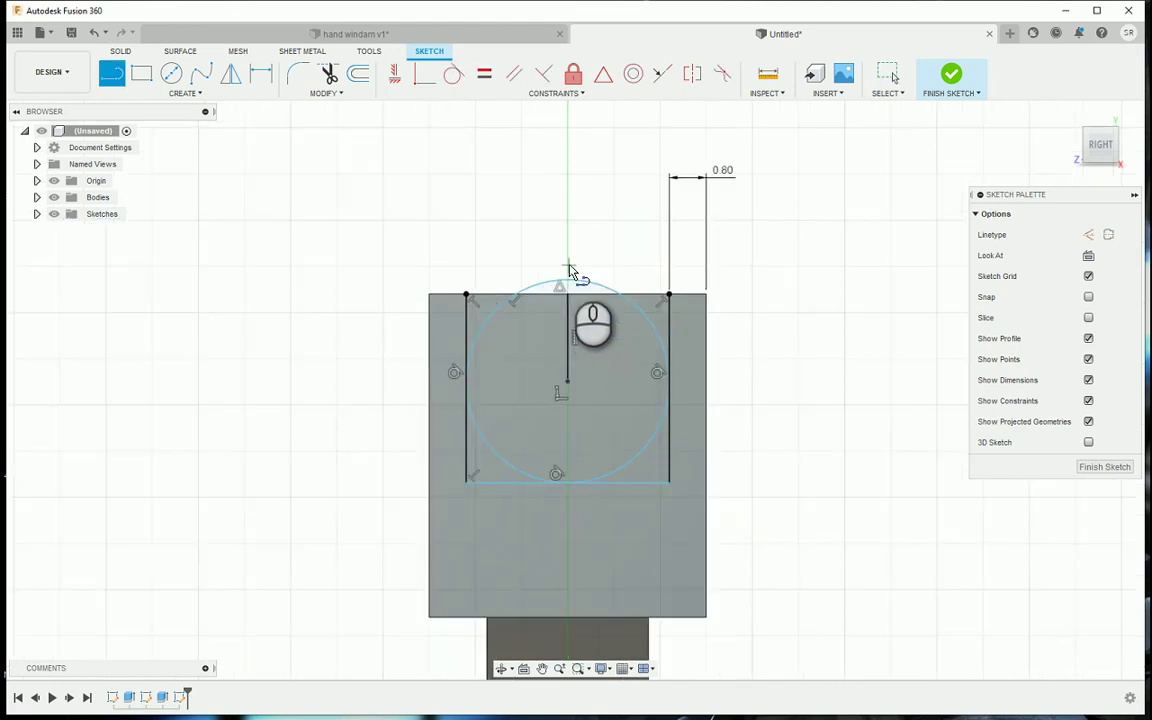
drag(572, 285, 517, 275)
key(Escape)
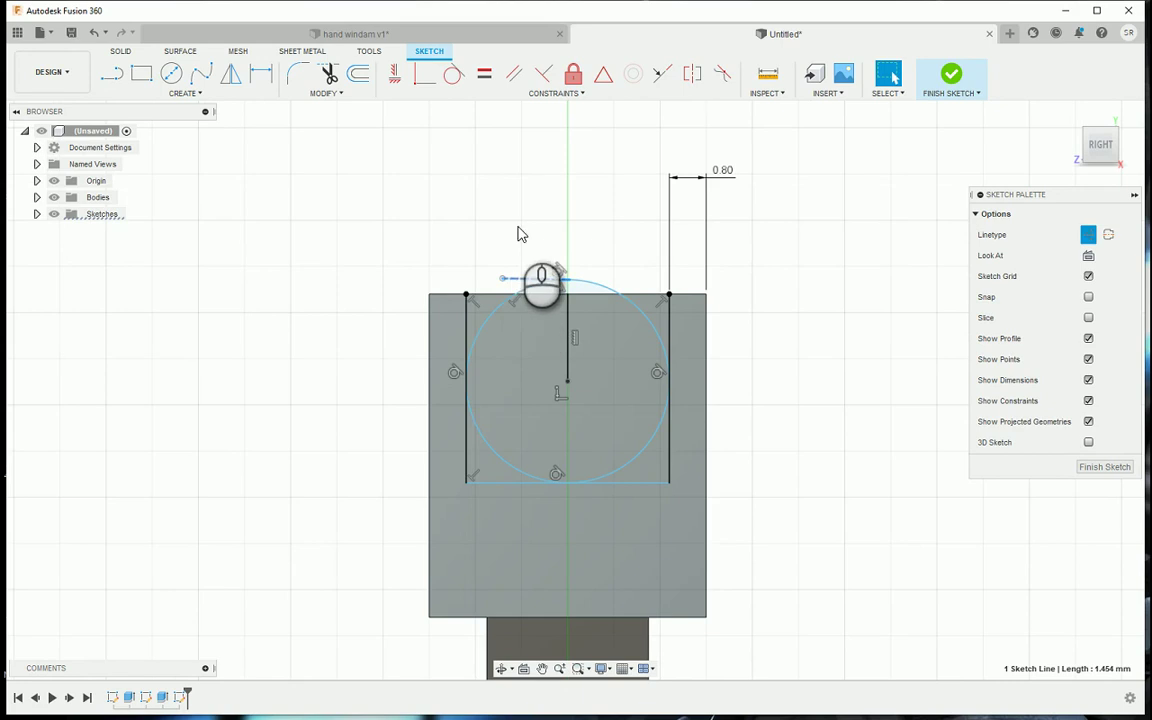
click(394, 73)
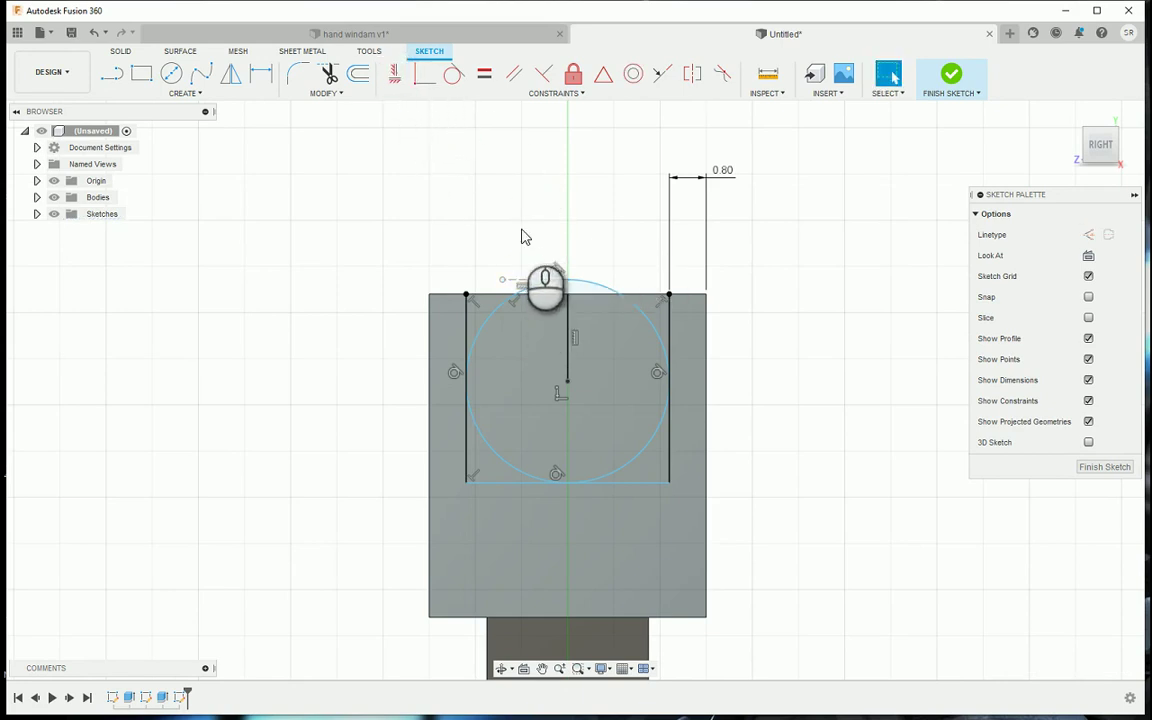
Try to dimension the circle's size
scroll(524, 240, down, 4)
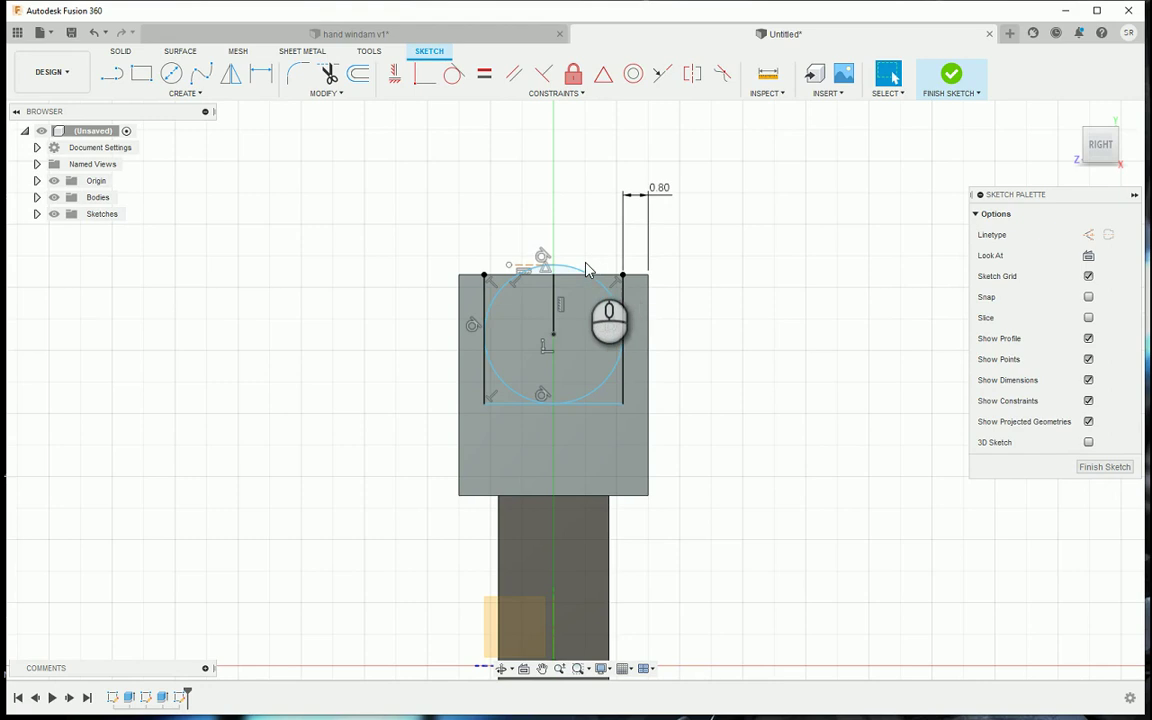
click(580, 272)
click(578, 159)
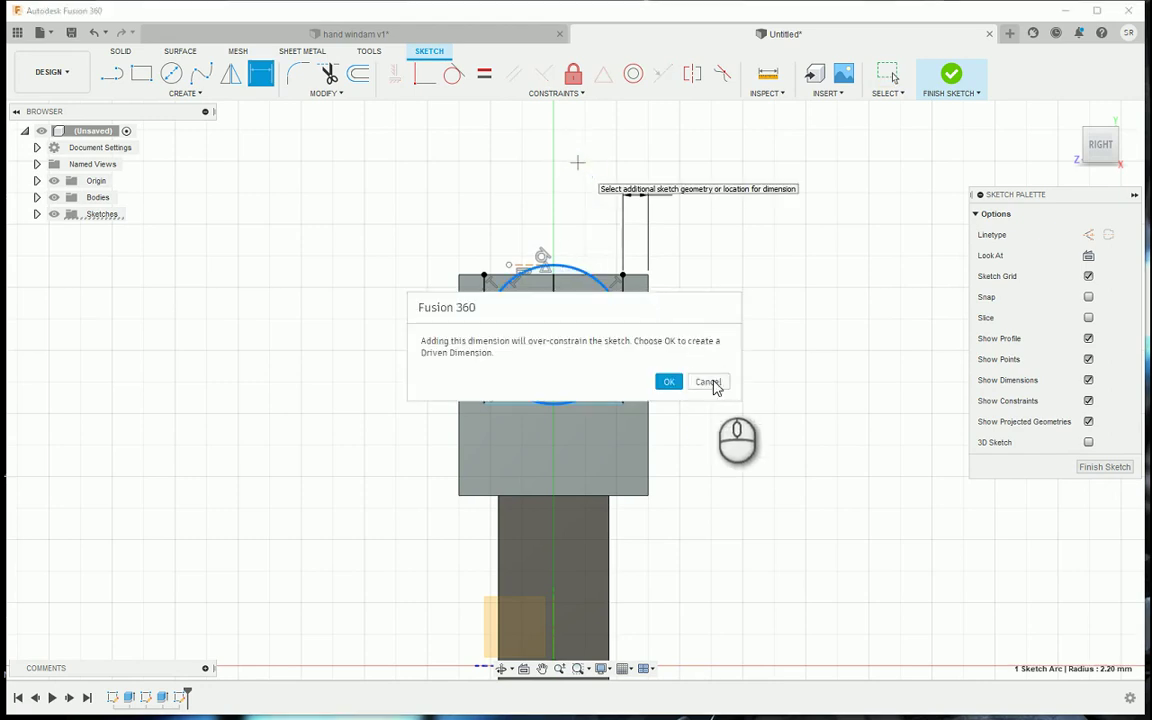
click(712, 380)
Dimension the construction line's height above the bar's top edge at 0.4 mm and finish the sketch
click(622, 403)
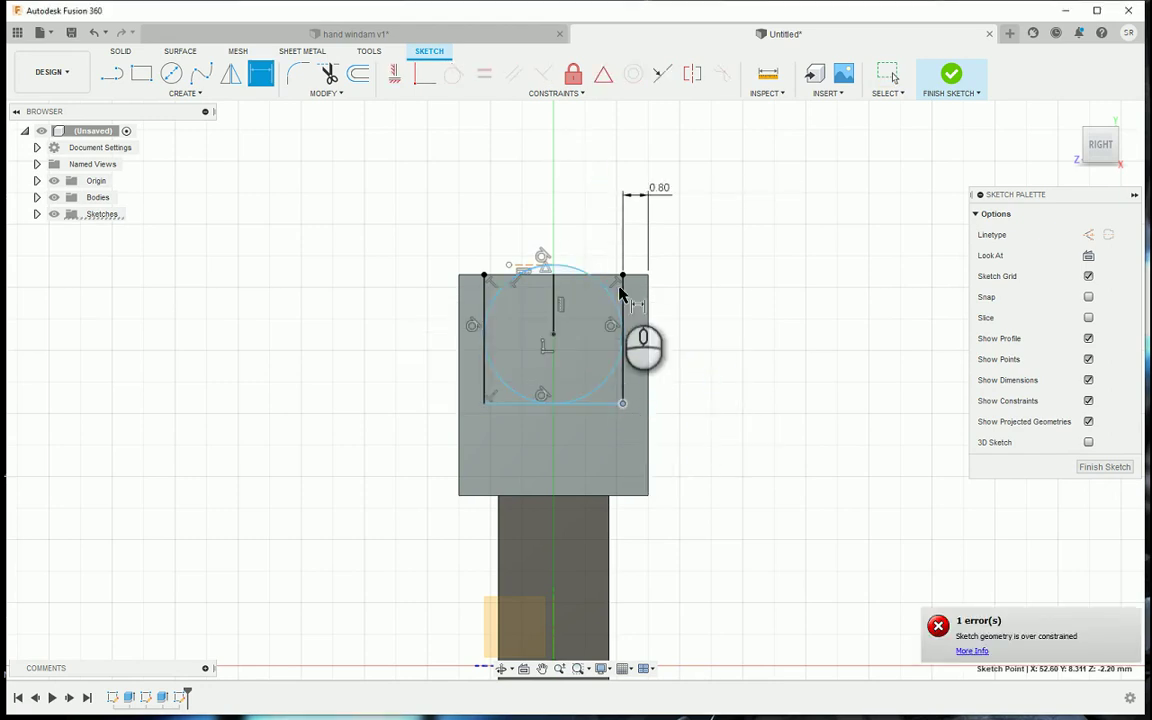
click(555, 276)
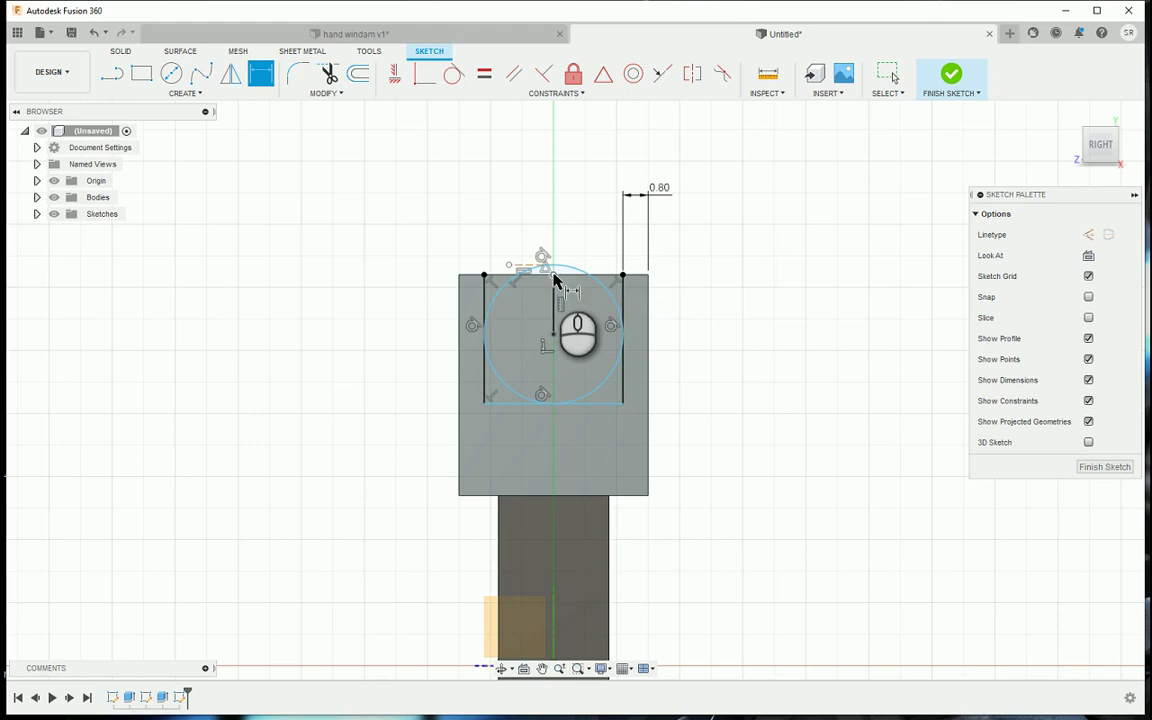
click(519, 270)
click(334, 226)
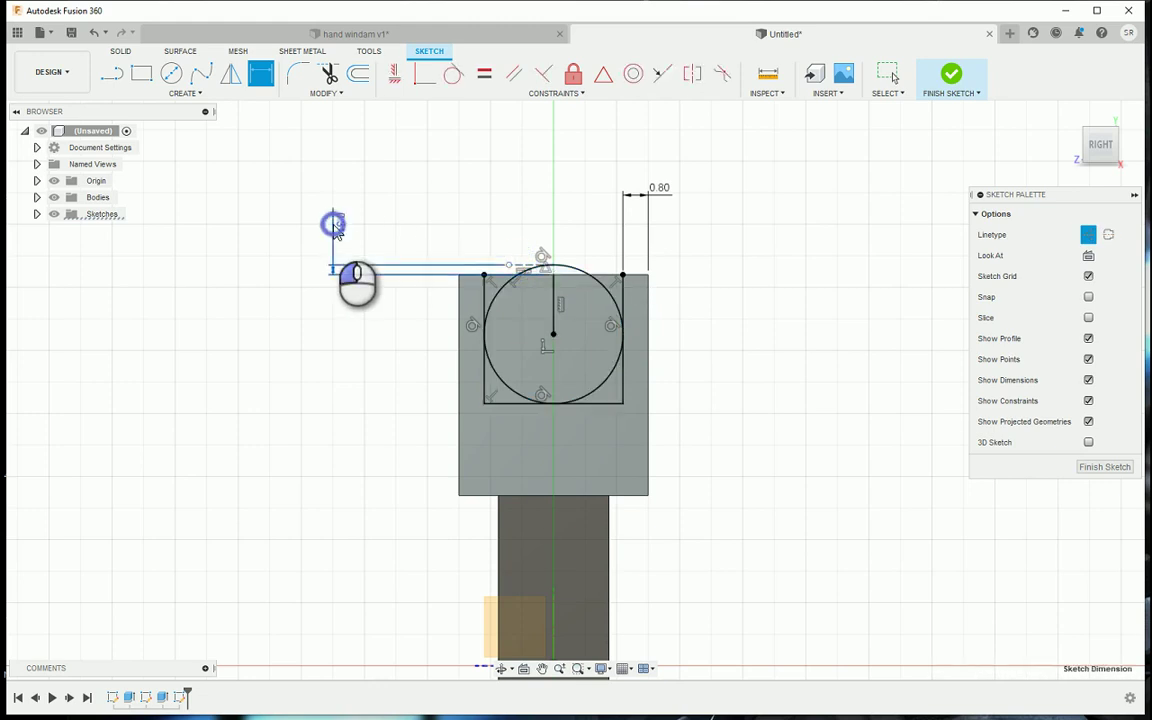
text(0)
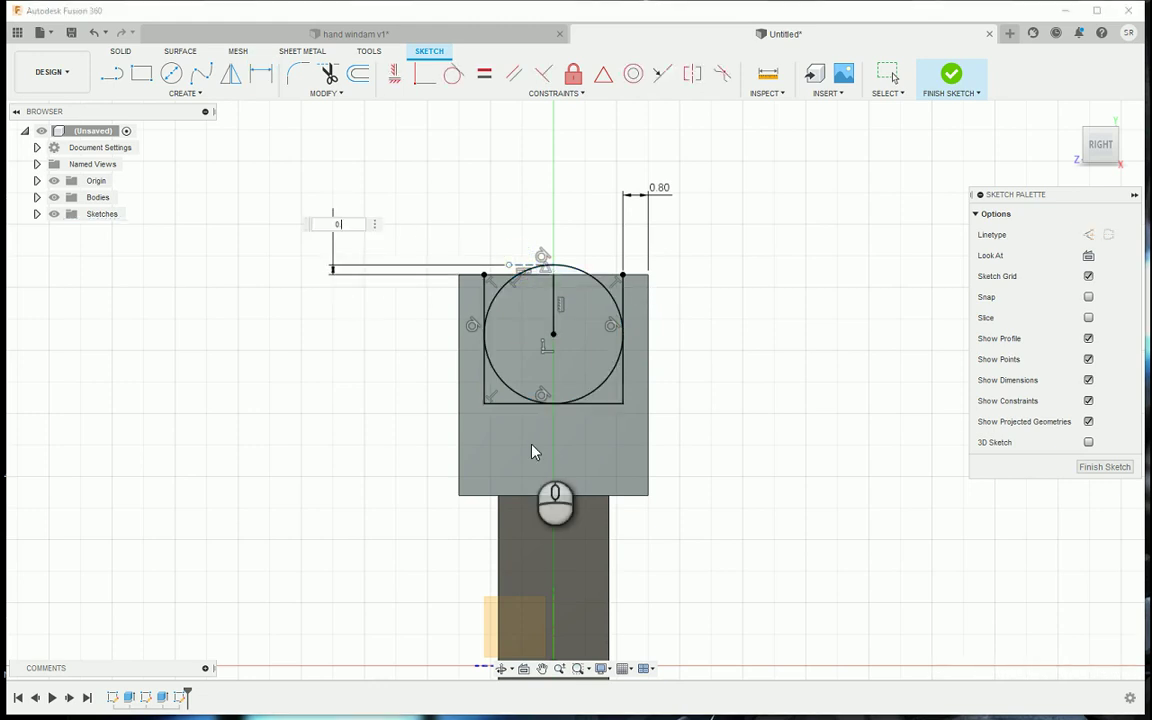
text(.4)
key(Return)
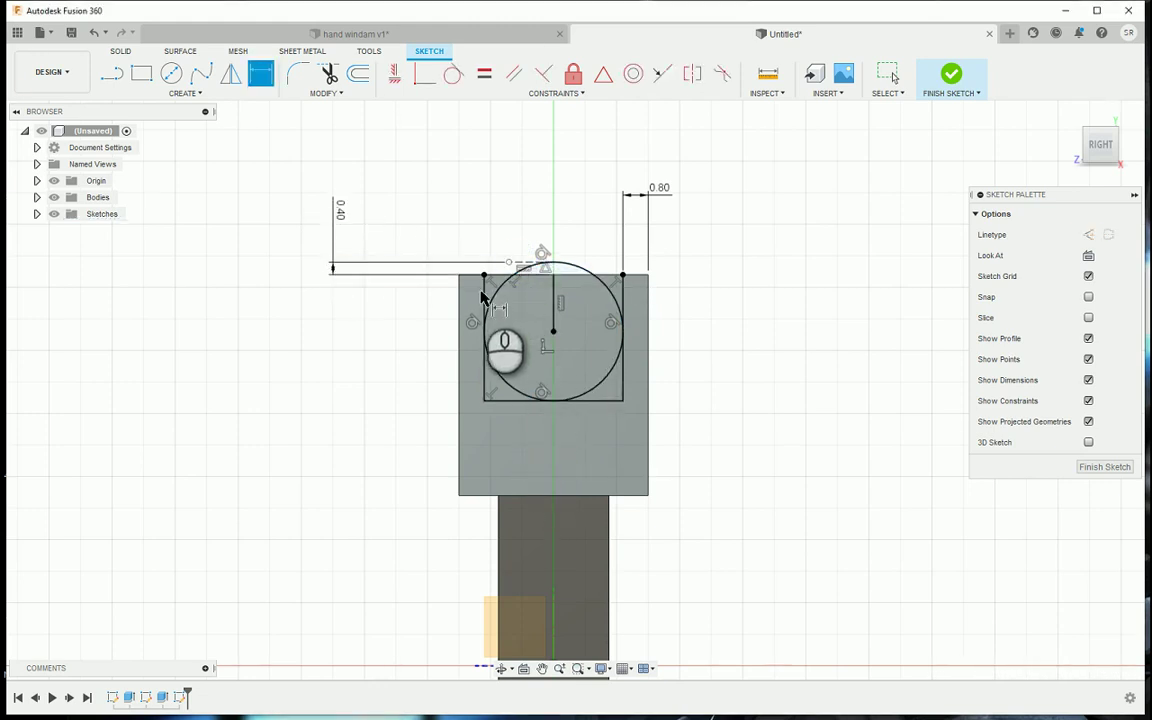
click(963, 90)
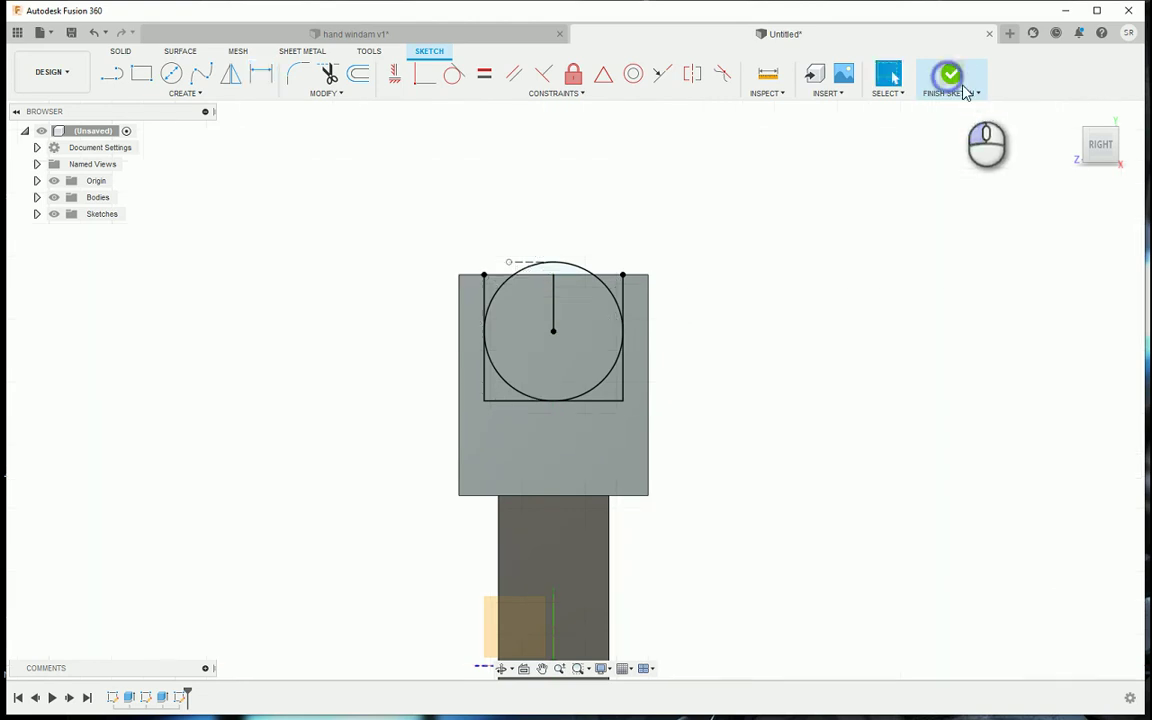
Reopen the groove profile sketch and set the construction line's height above the bar's top edge to 0.6 mm
mouse_move(1090, 147)
mouse_down()
mouse_move(1114, 149)
mouse_move(1122, 168)
mouse_up()
scroll(889, 364, down, 3)
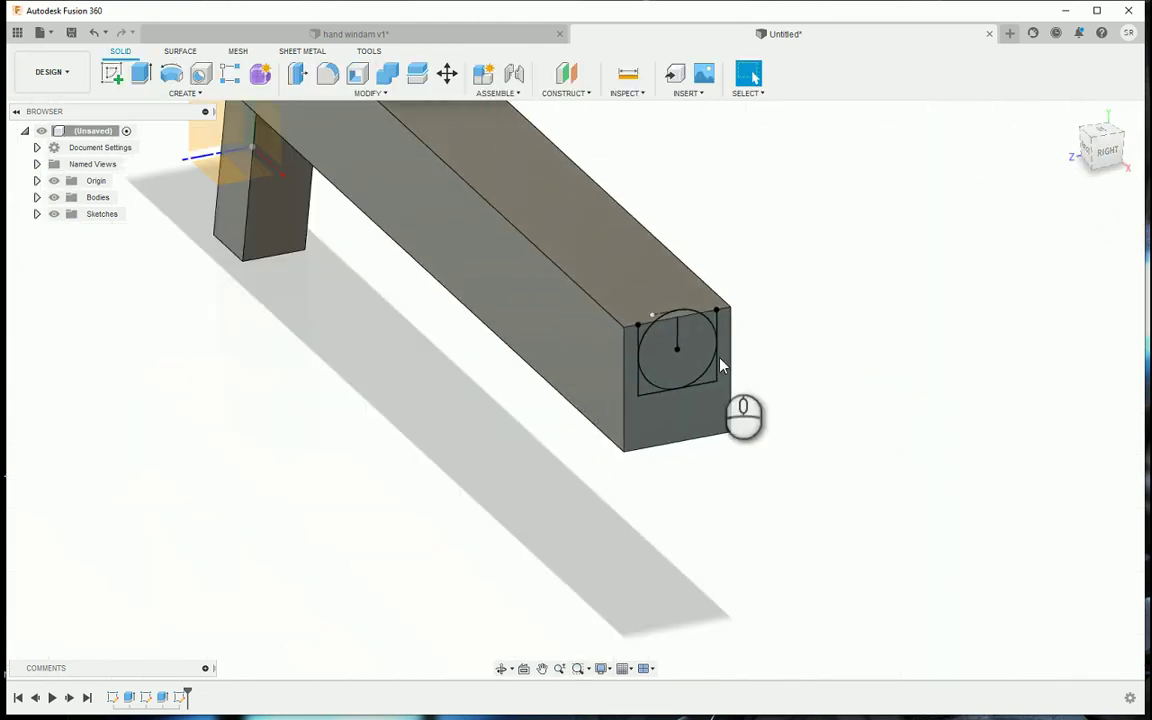
middle_drag(722, 366, 747, 441)
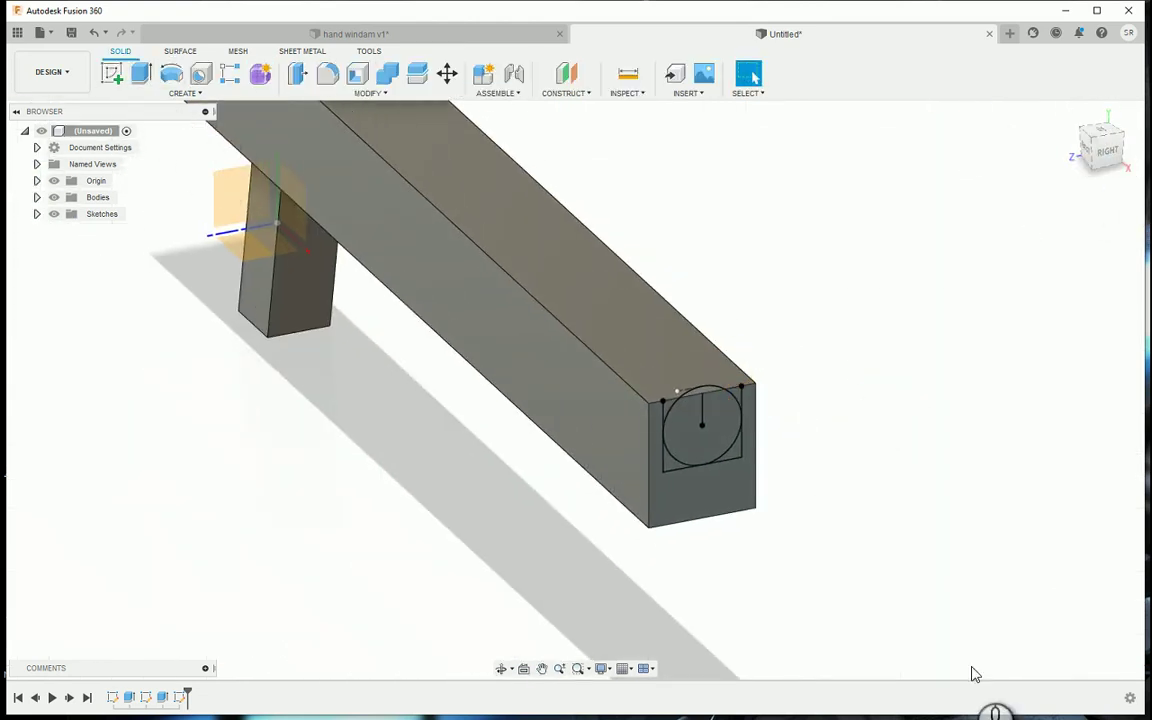
double_click(166, 697)
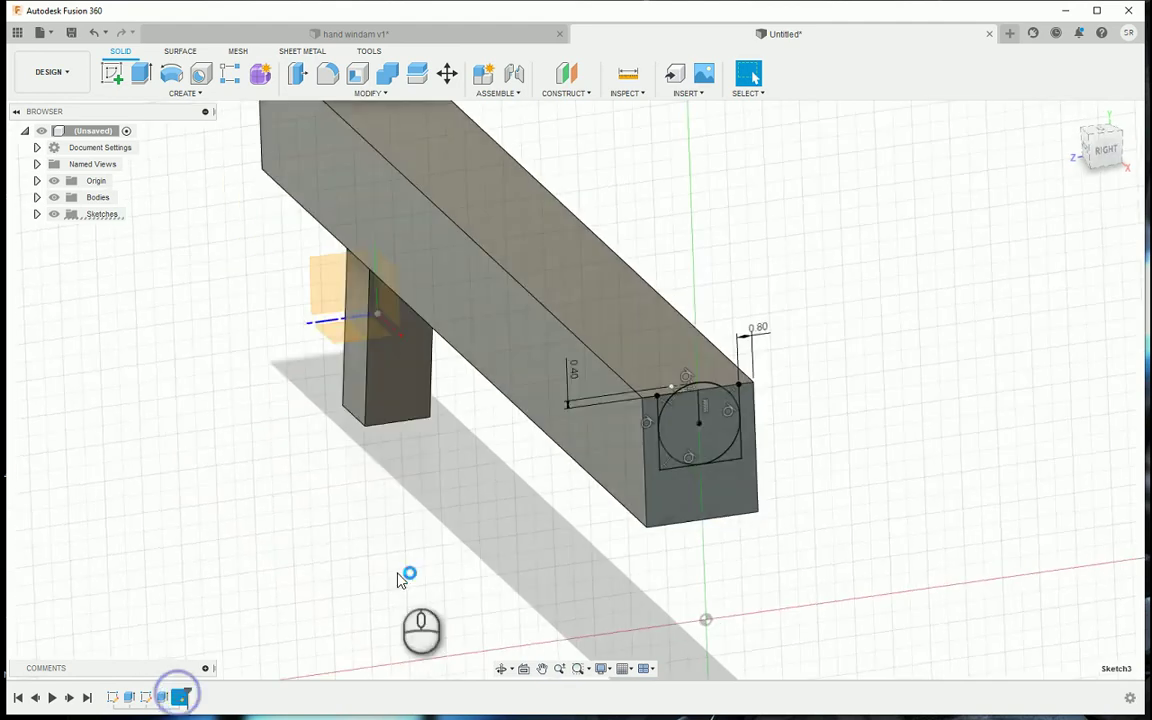
click(551, 350)
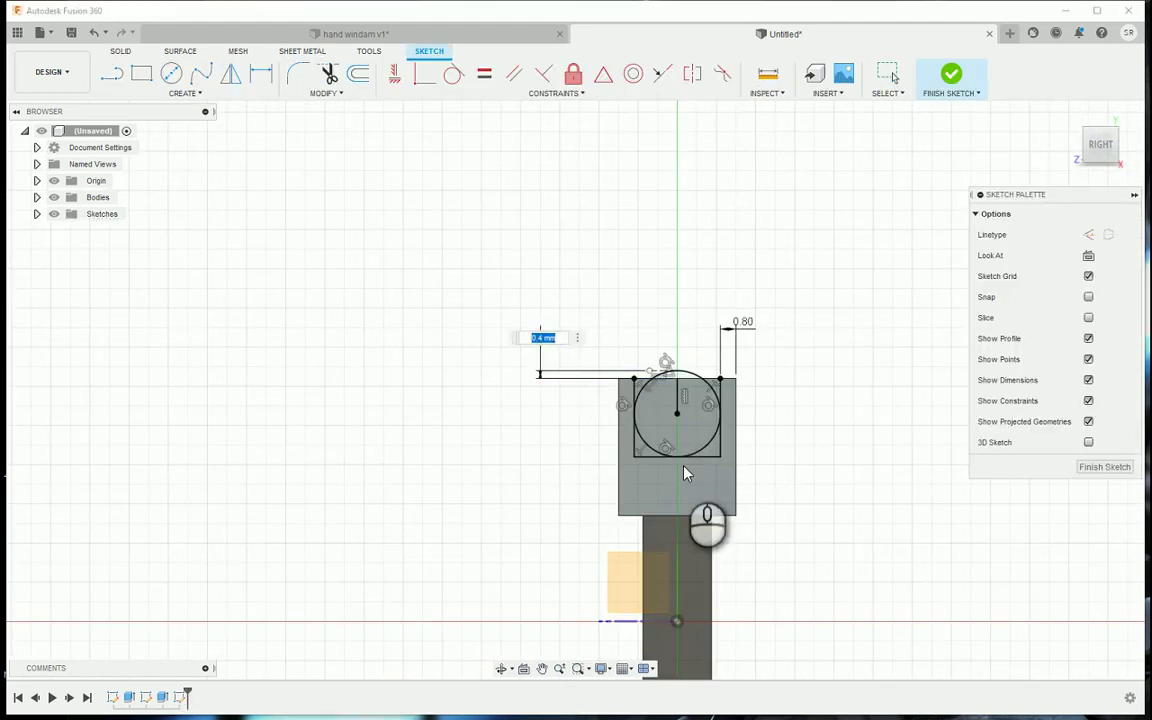
text(0.6)
key(Return)
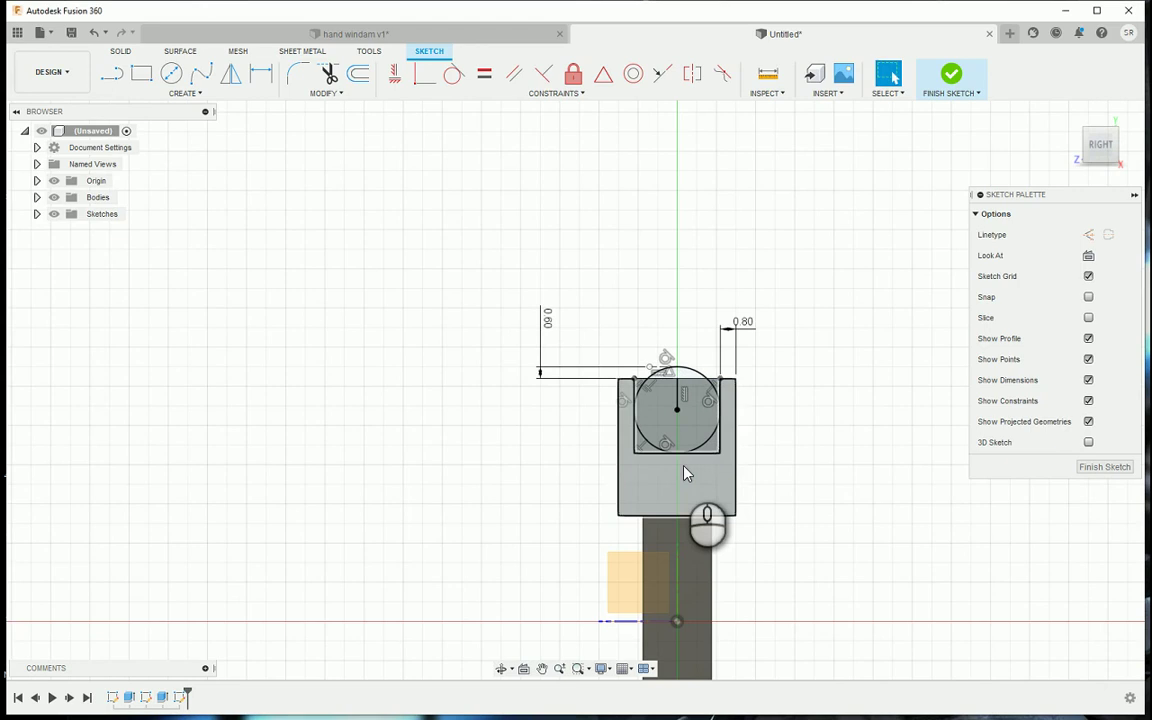
Set the gap between the open box's right side line and the bar's edge to 0.6 mm and finish the sketch
double_click(742, 322)
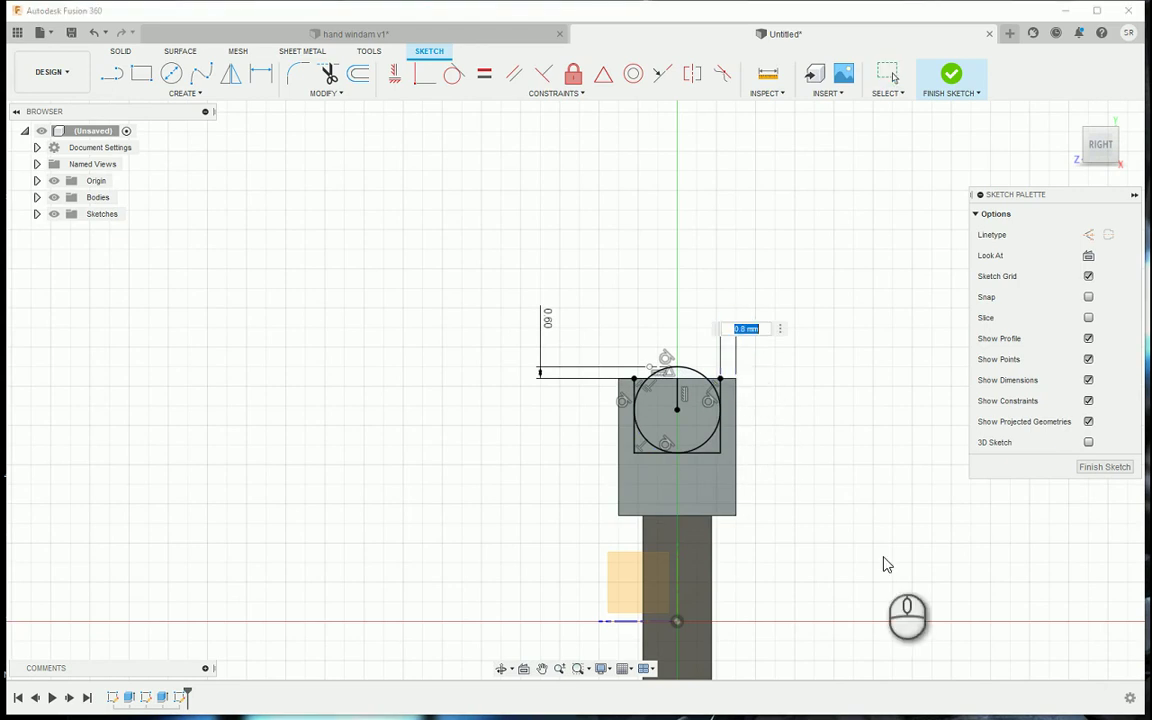
key(Return)
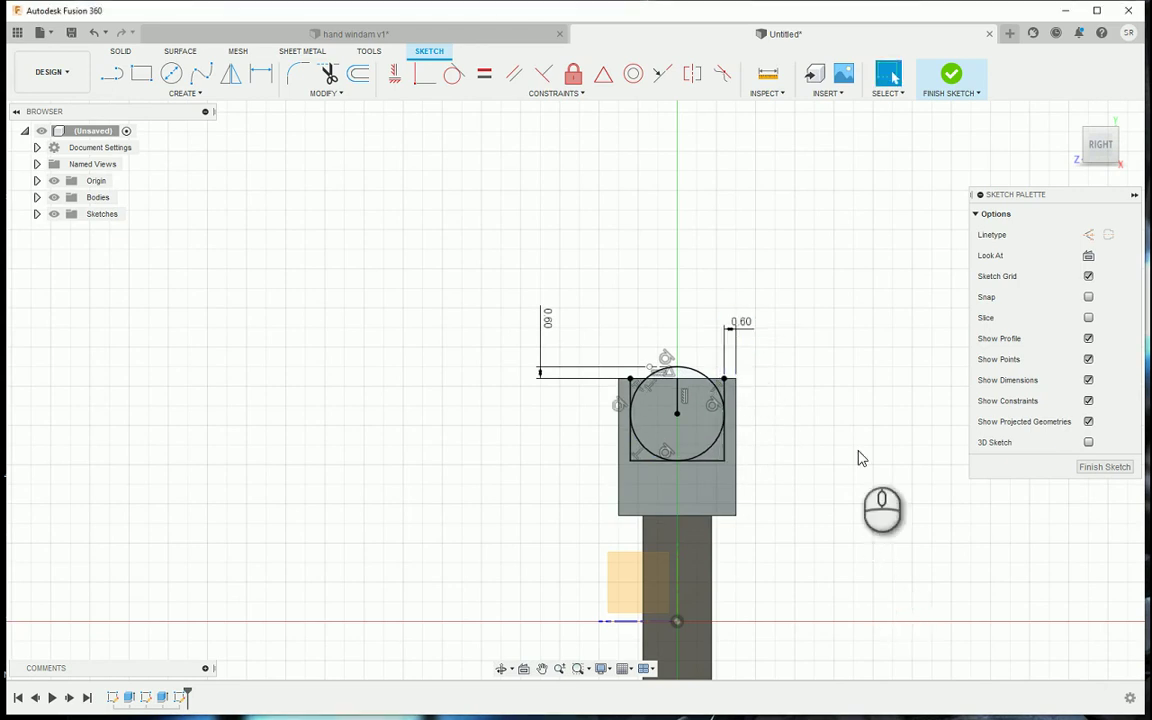
click(963, 77)
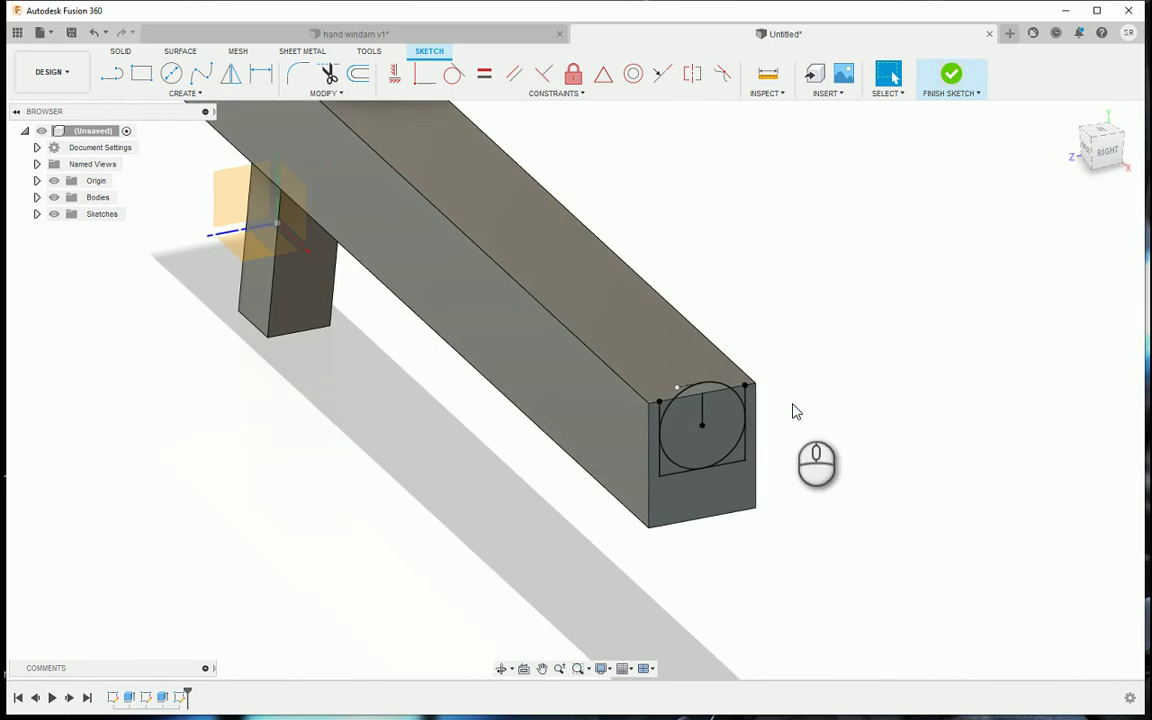
click(146, 75)
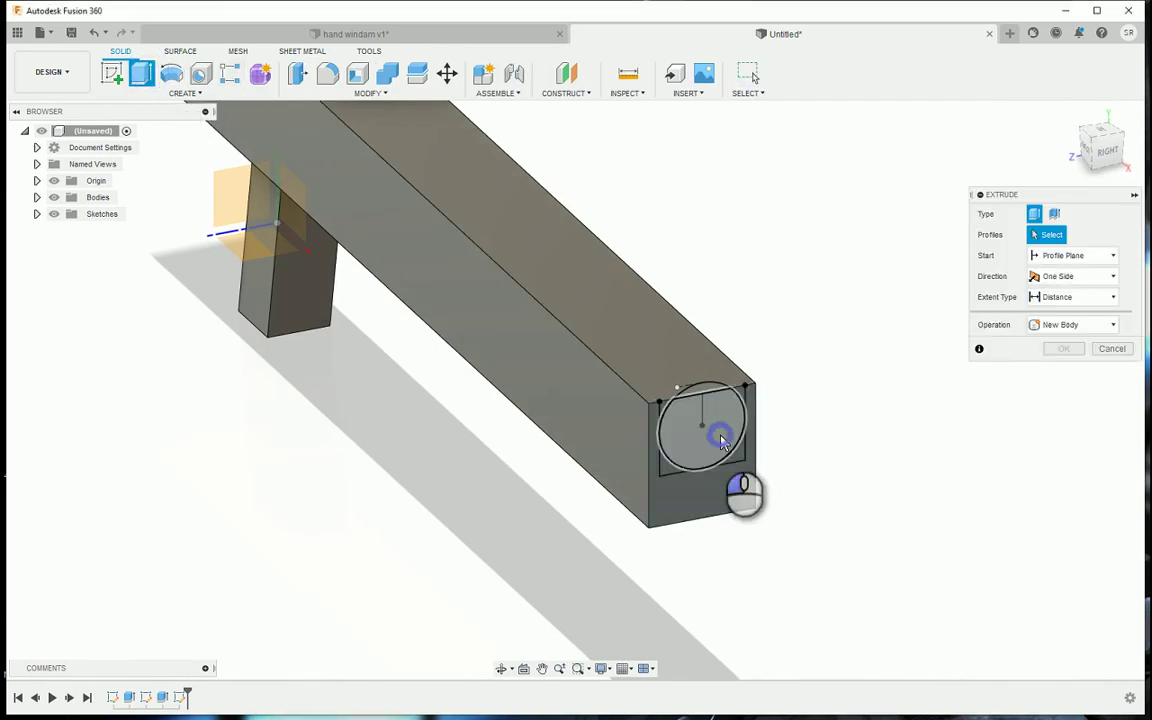
click(707, 428)
click(738, 403)
click(712, 495)
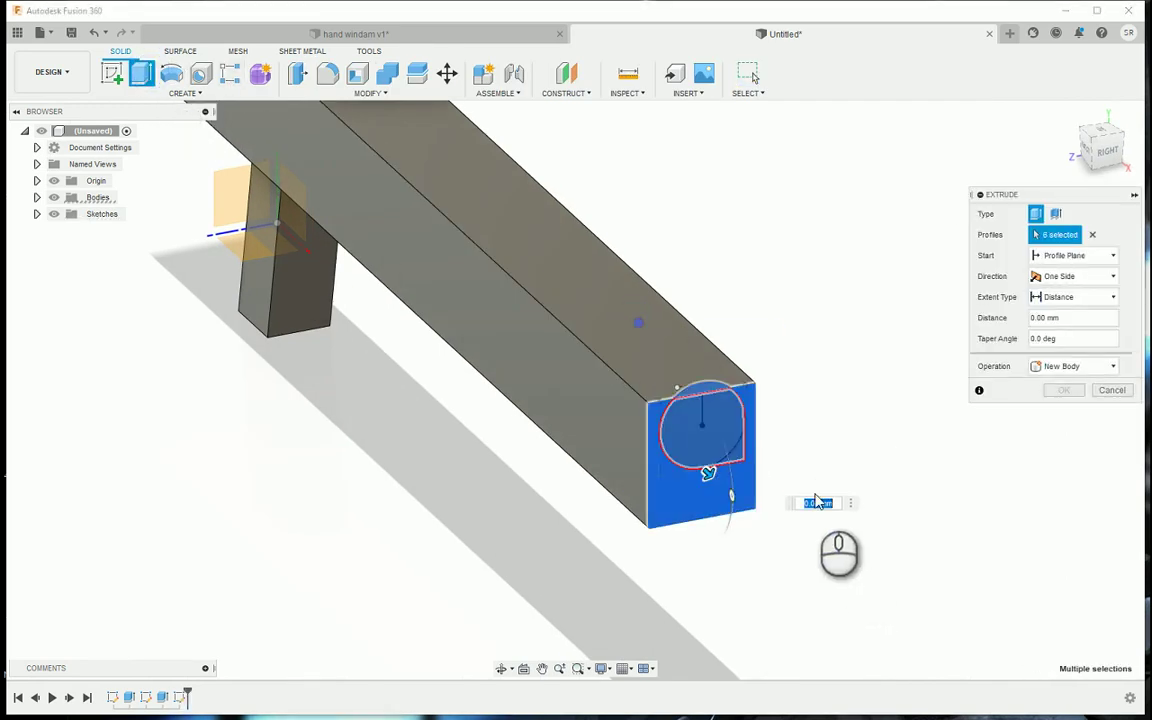
click(685, 470)
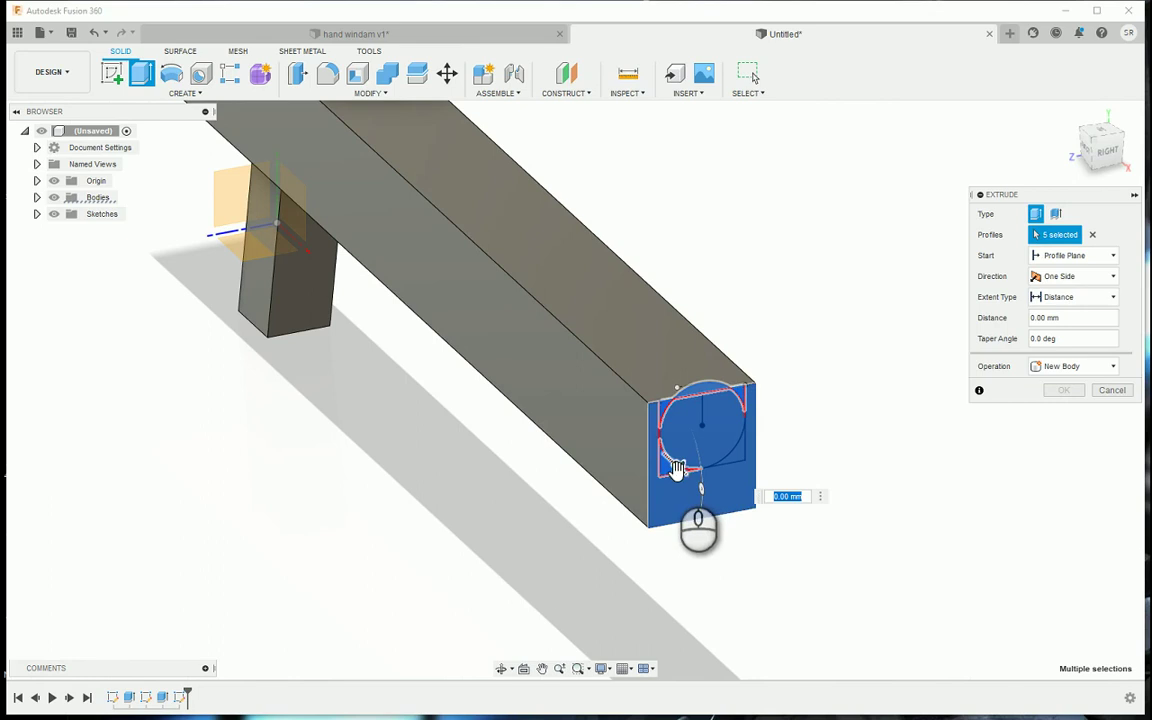
click(1124, 397)
Extrude all five profile regions inside the open box by -30 mm as a cut along the bar
click(137, 77)
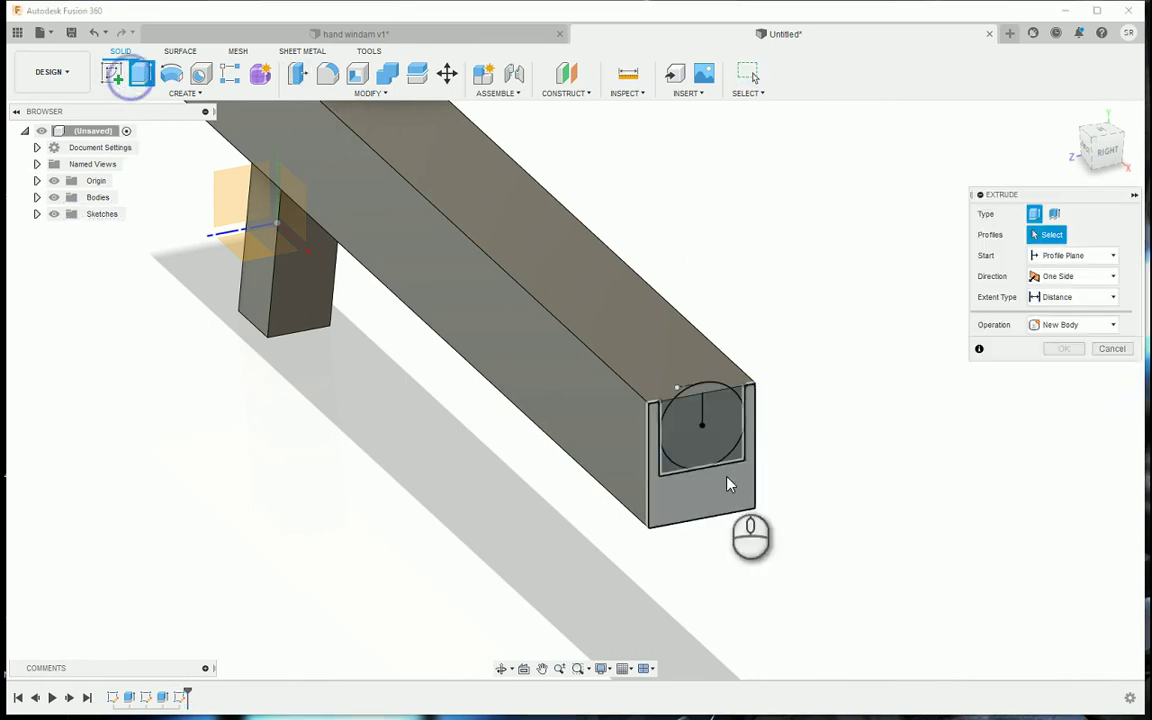
click(735, 420)
click(668, 425)
click(695, 455)
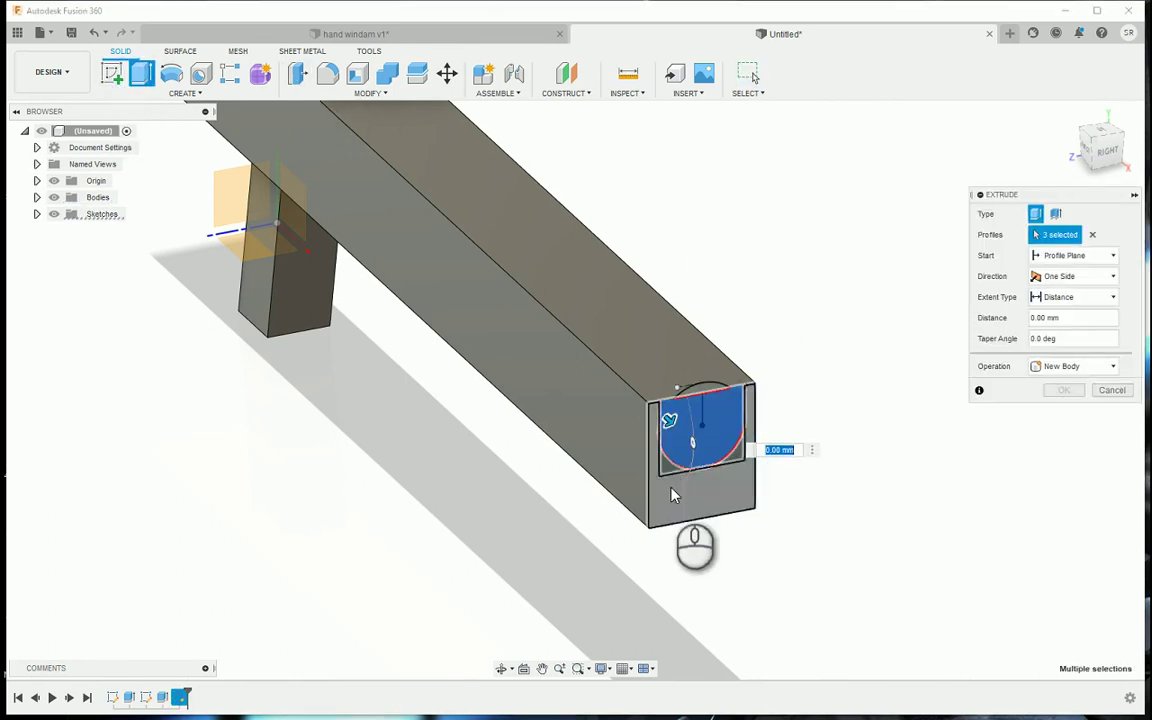
click(700, 468)
click(738, 453)
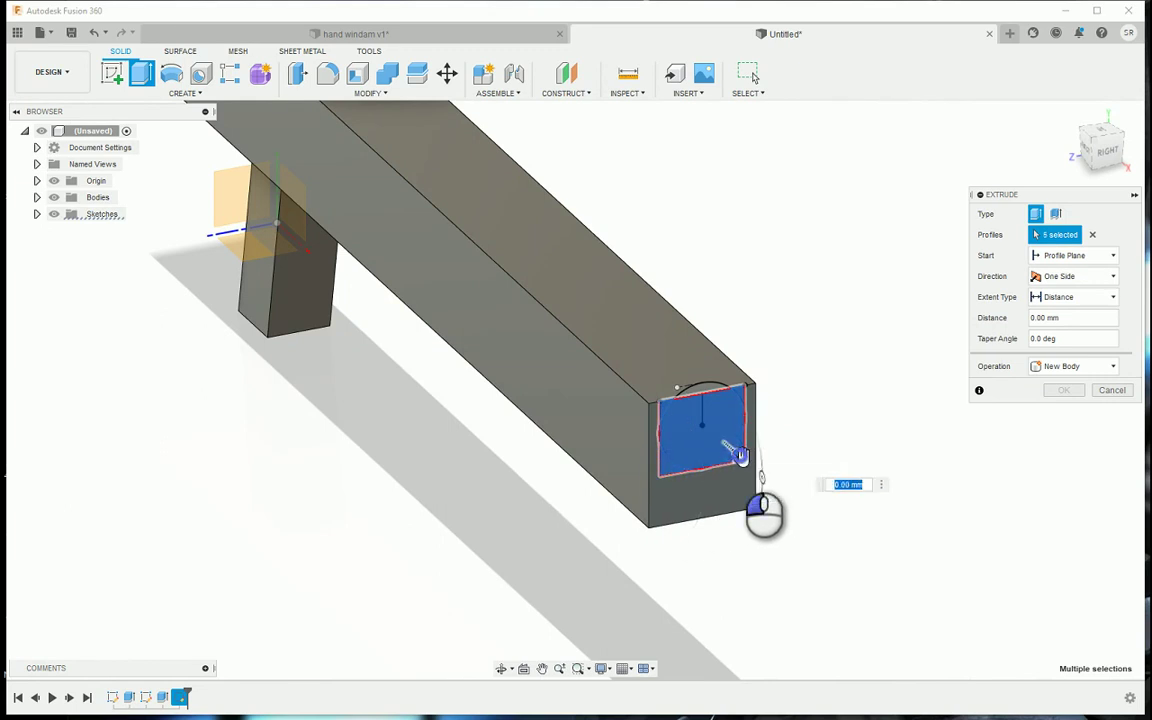
drag(738, 455, 484, 220)
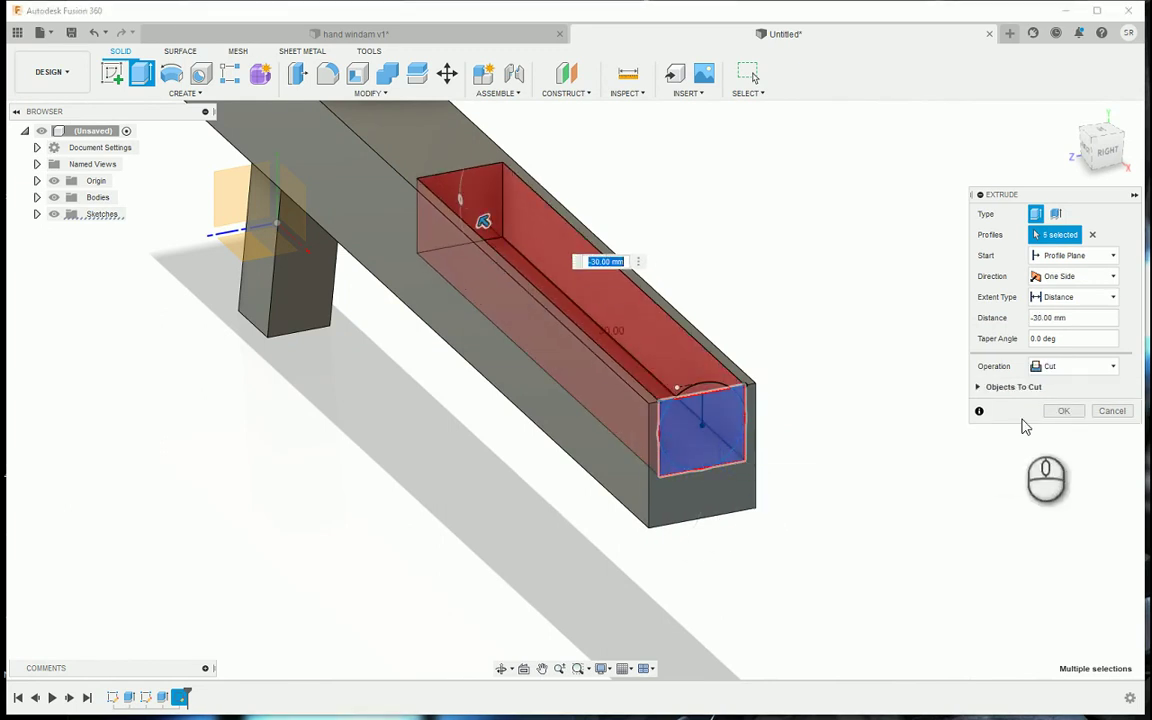
click(1061, 410)
Start a sketch on the inner end face of the cut channel and make Sketch3 visible
scroll(885, 481, down, 3)
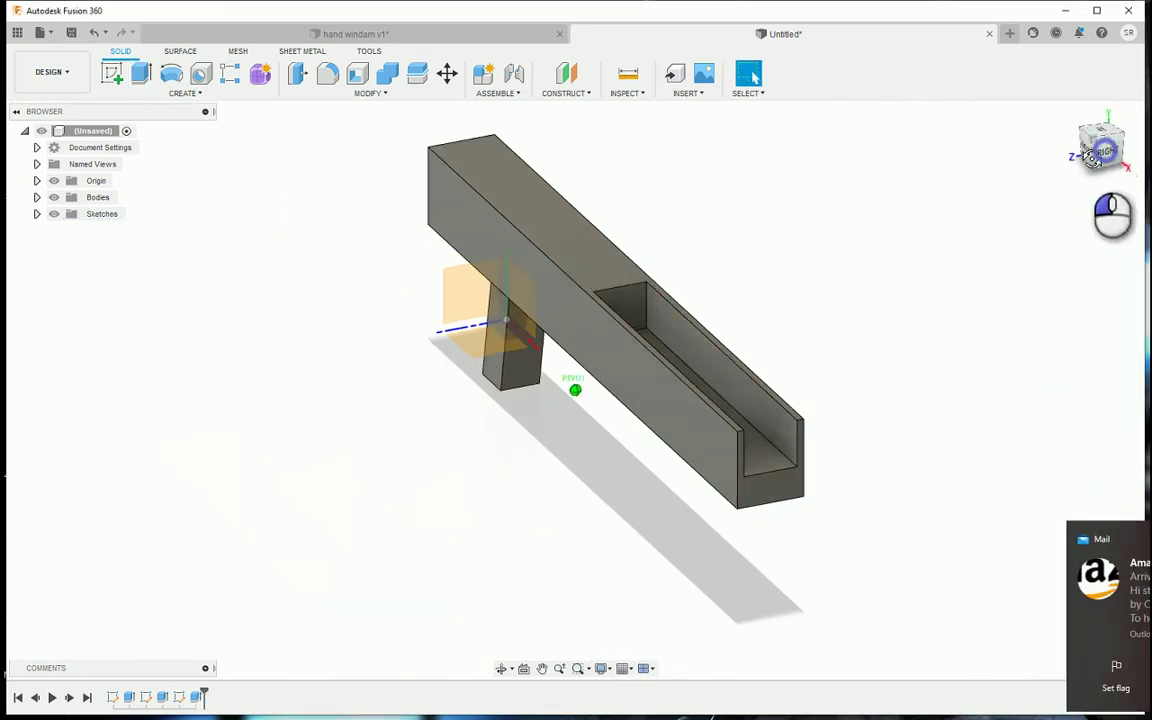
drag(1093, 157, 1117, 176)
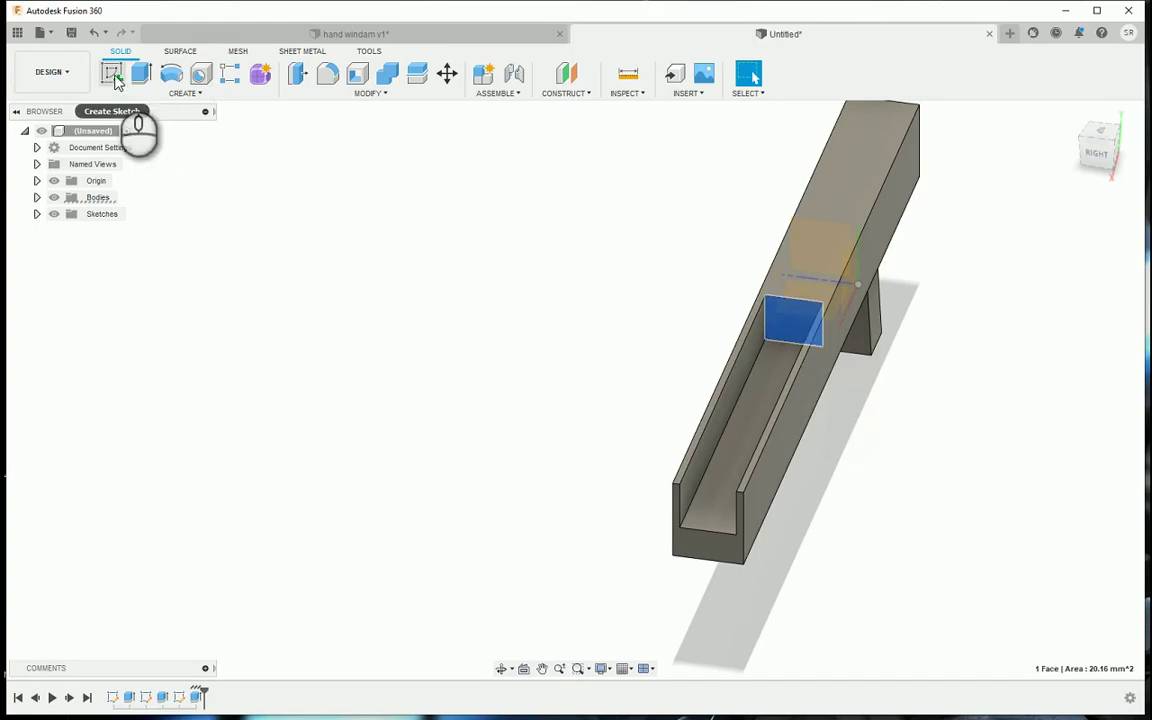
click(113, 76)
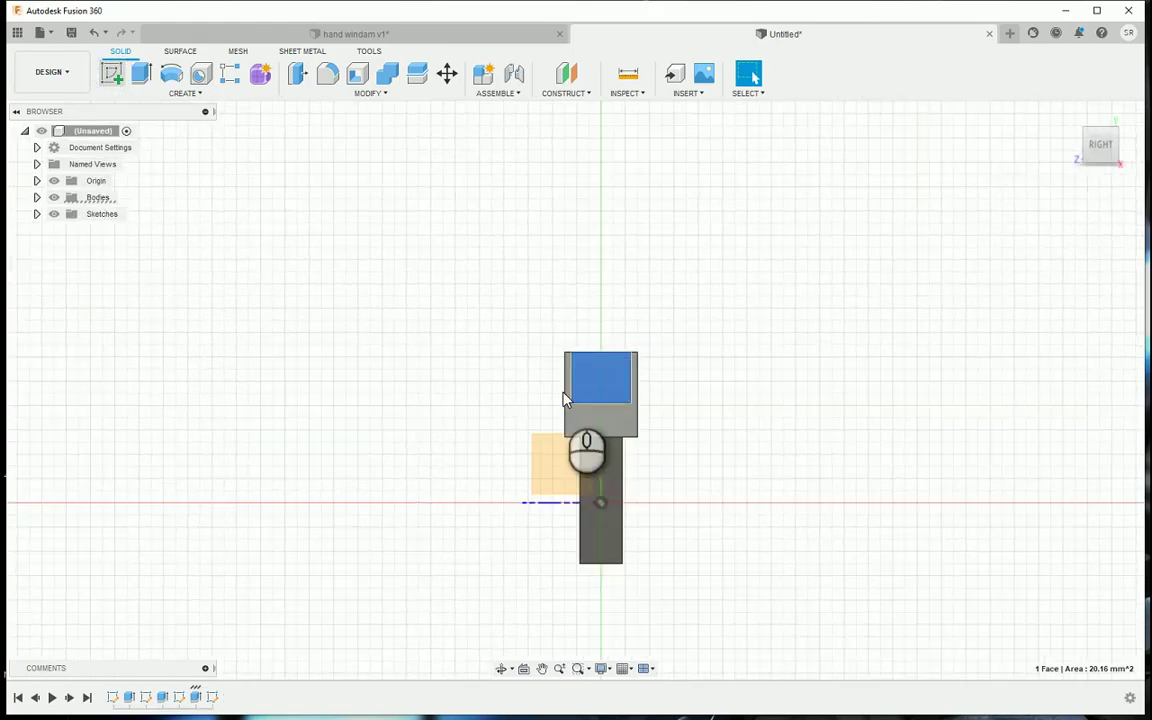
click(37, 214)
click(66, 263)
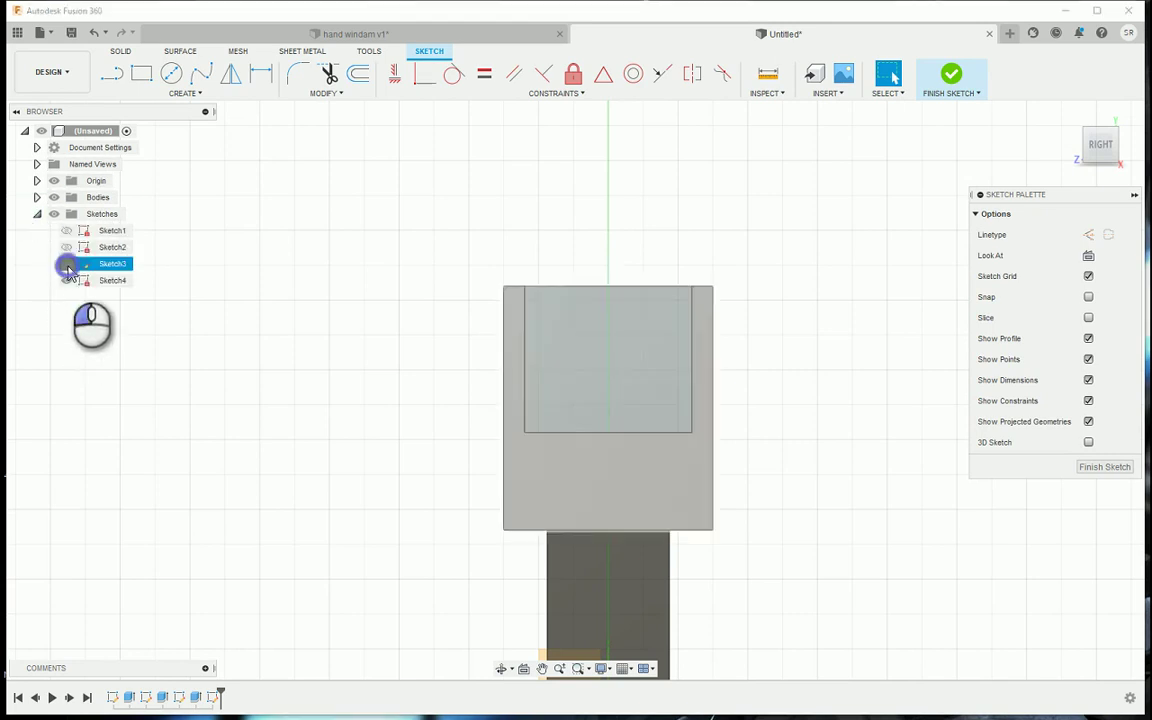
Project the circle of Sketch3 into the new sketch
key(p)
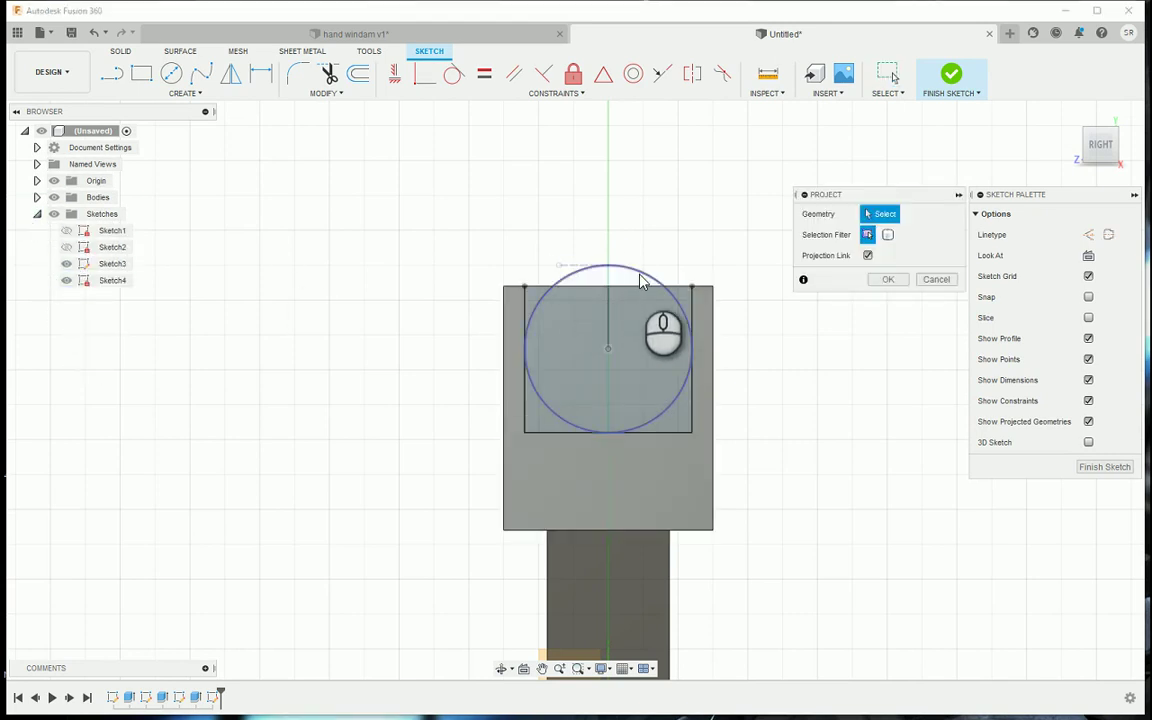
click(638, 272)
click(888, 279)
Offset the projected circle inward with an offset position of -0.2 mm and finish the sketch
key(o)
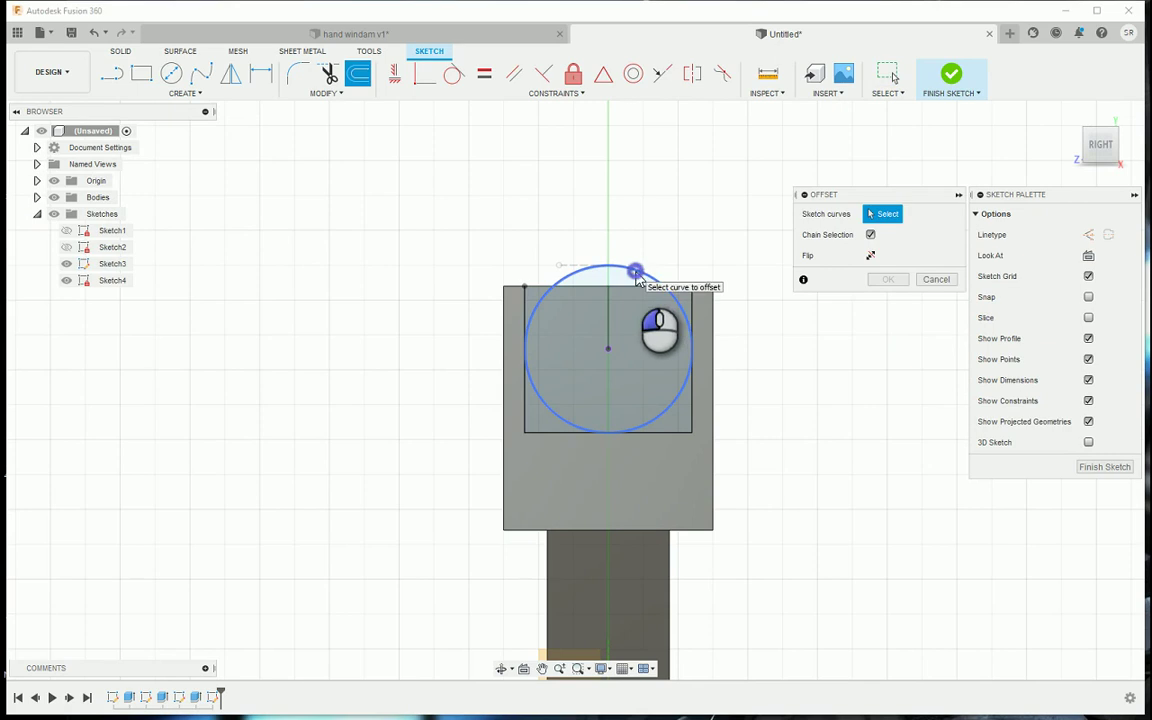
click(637, 276)
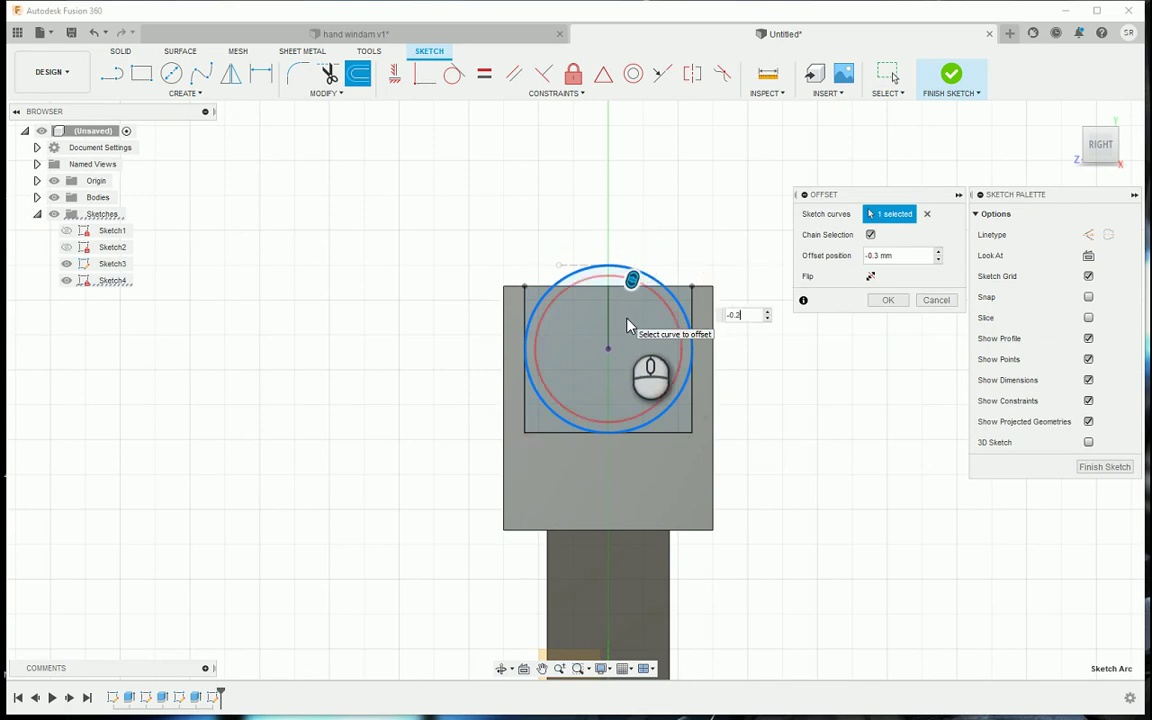
key(Return)
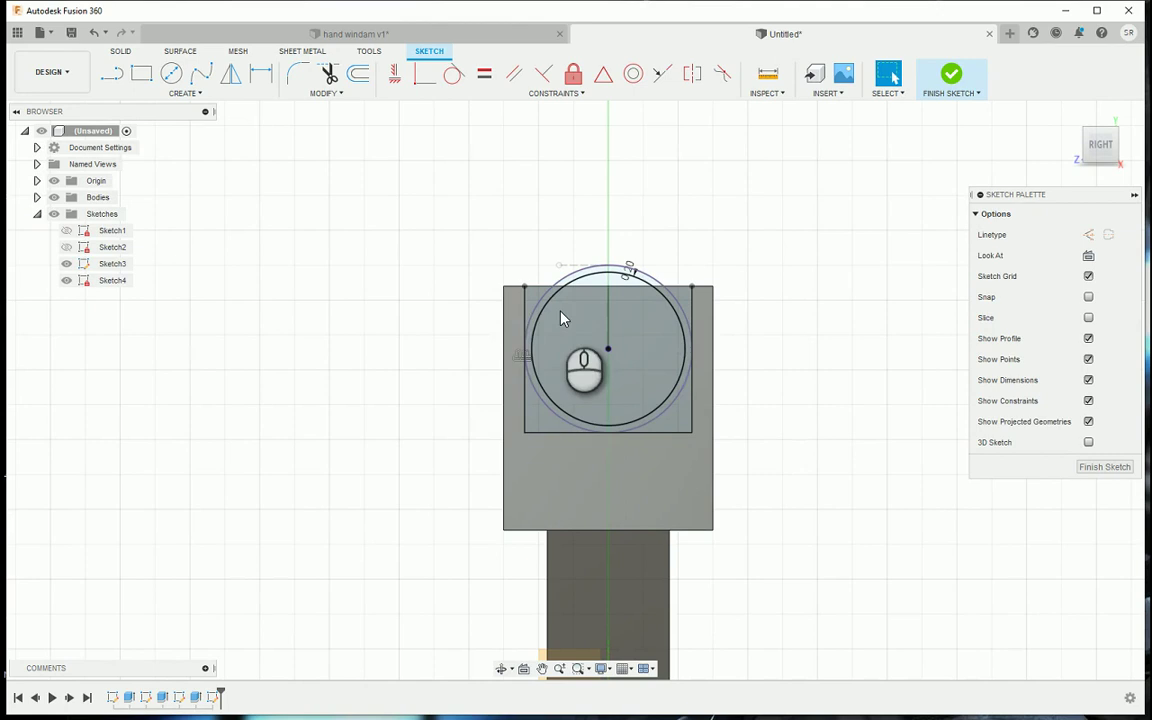
click(960, 80)
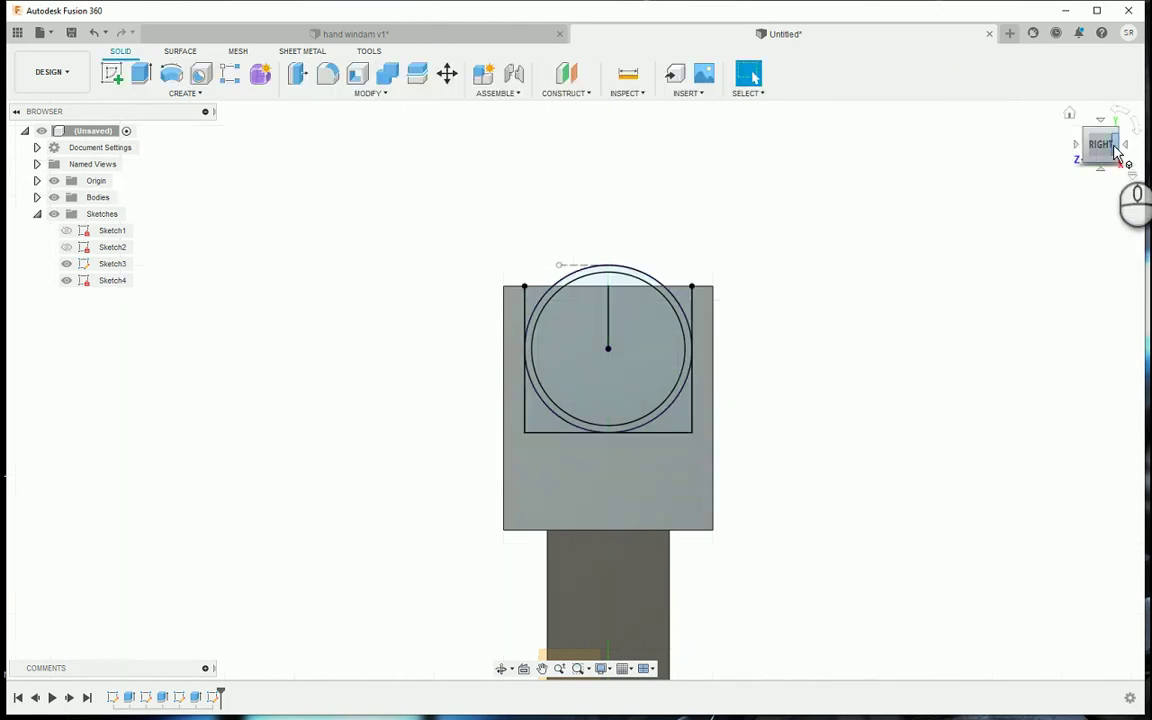
Extrude both regions of the inner offset circle 30 mm along the channel to its open end as a new body
drag(1115, 144, 1146, 178)
scroll(717, 410, down, 4)
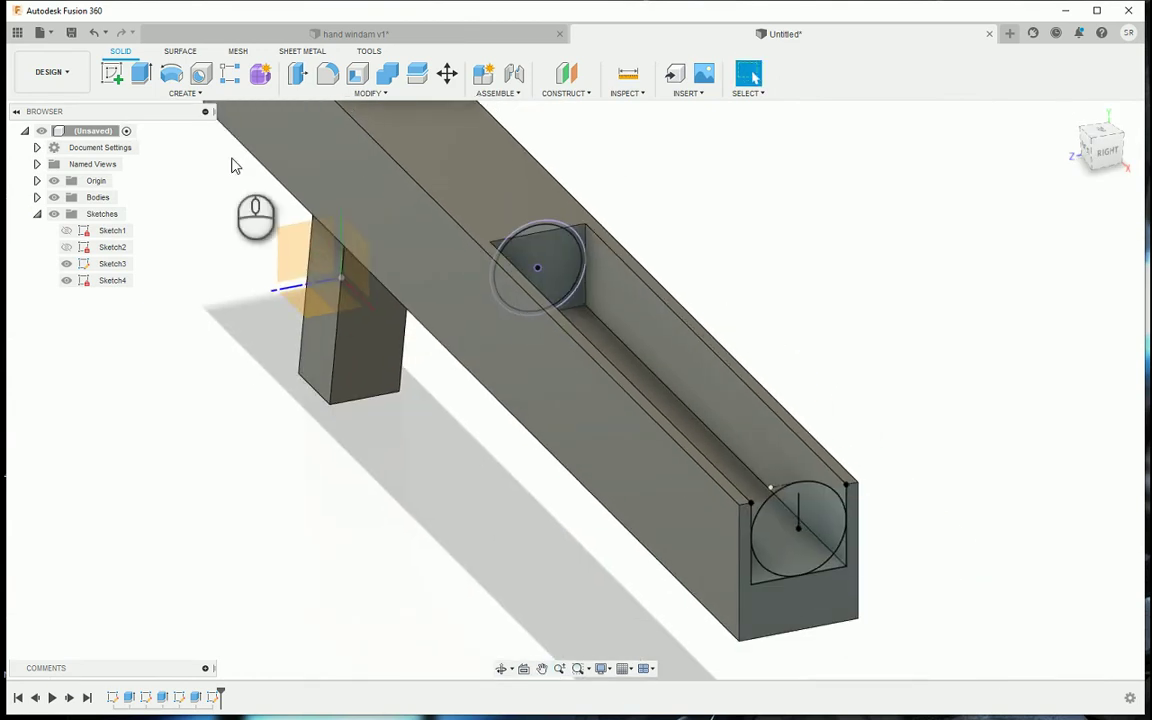
click(141, 73)
click(545, 268)
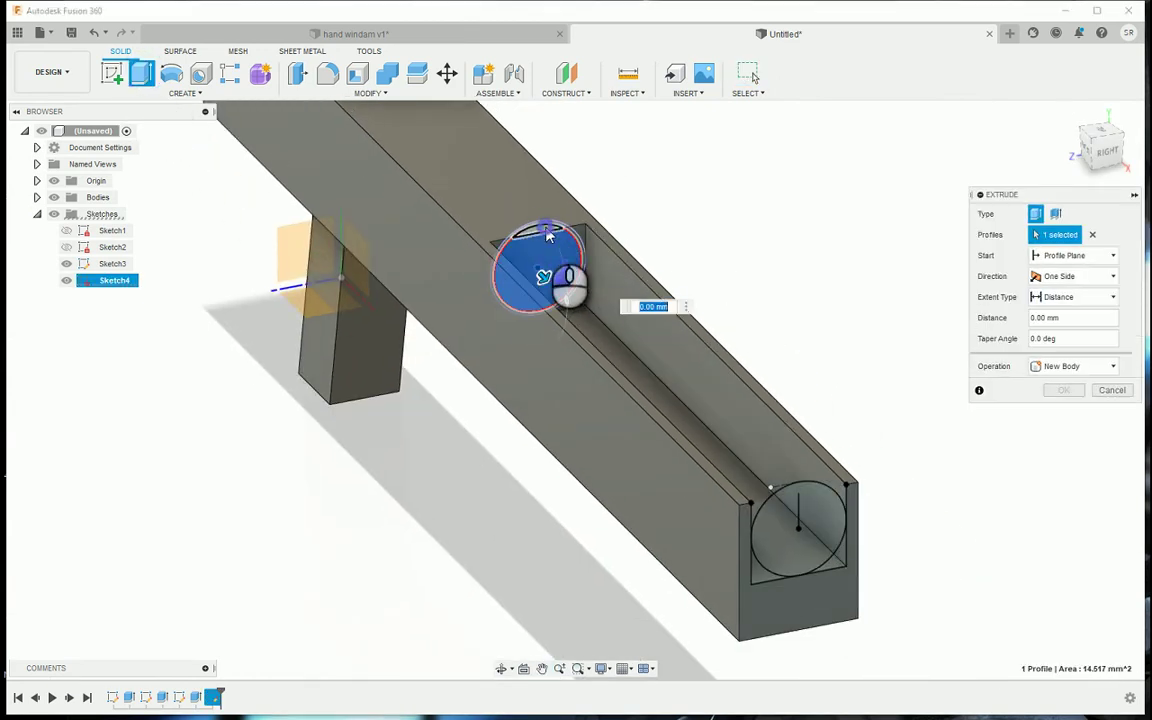
click(769, 605)
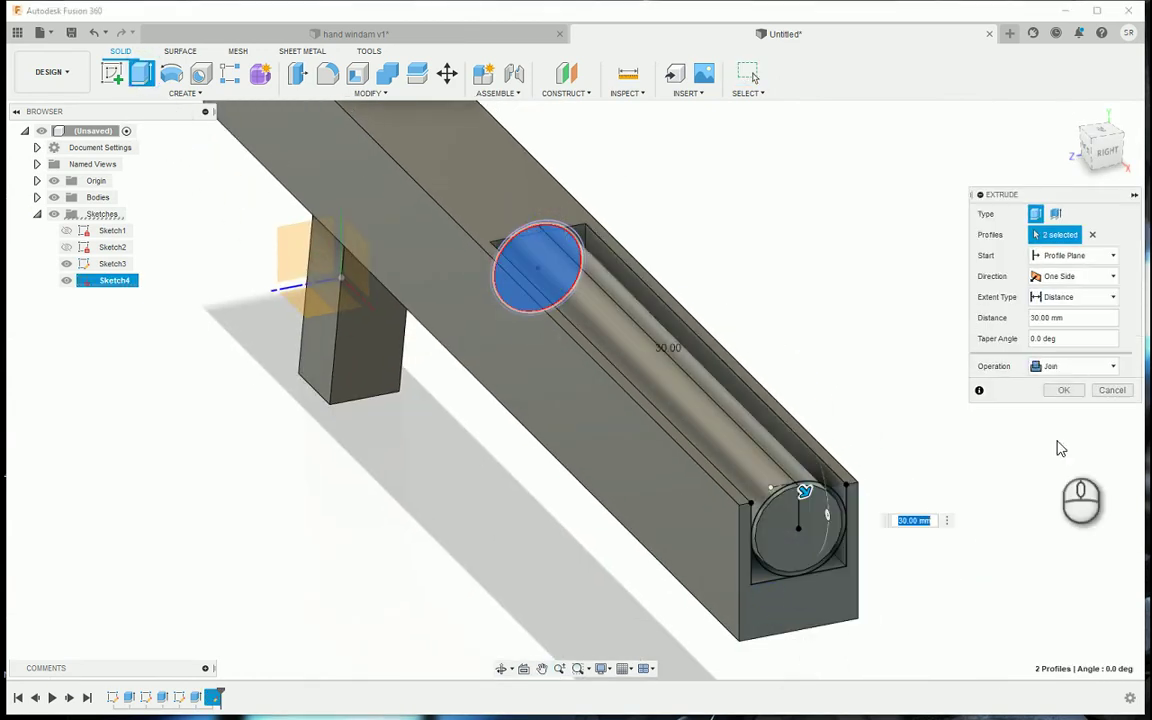
click(1072, 362)
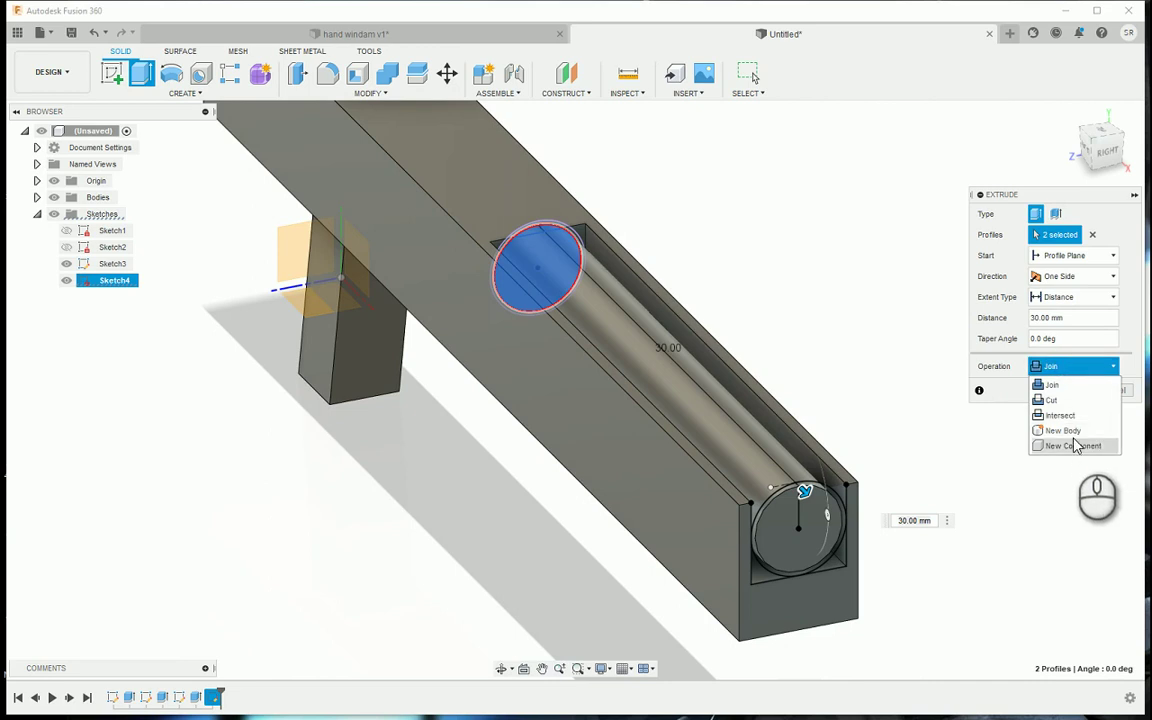
click(1064, 431)
click(1061, 392)
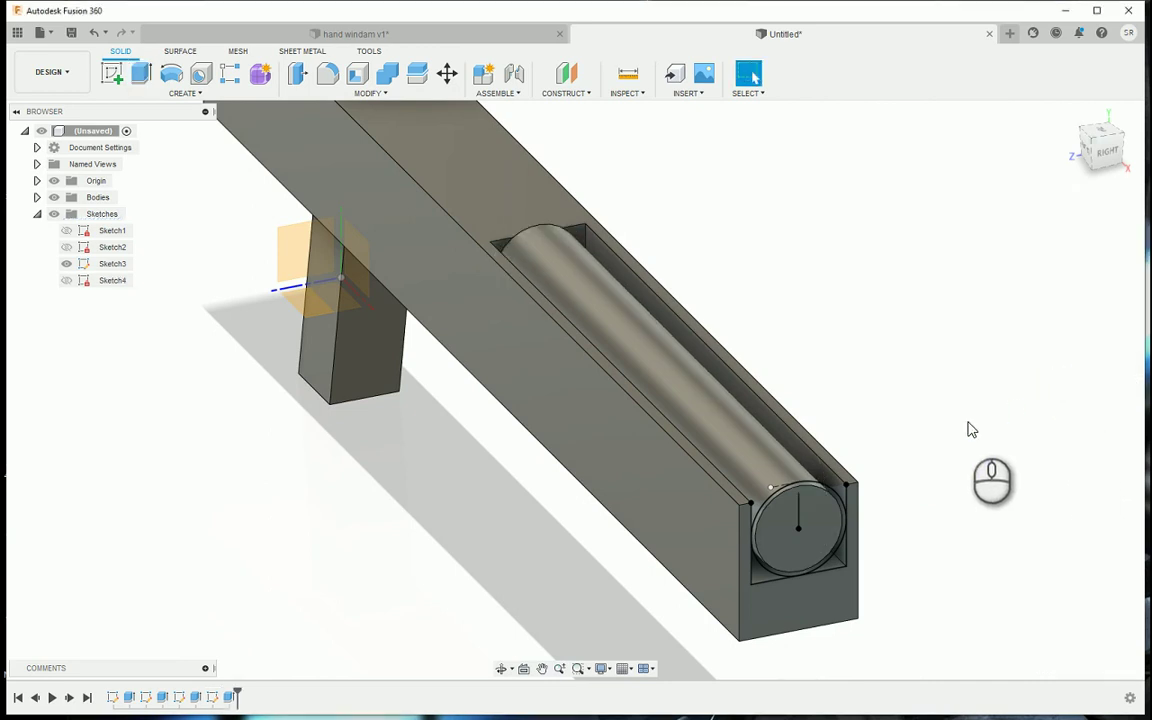
Start a sketch on the XY origin plane, which runs lengthwise through the bar
middle_drag(962, 420, 935, 502)
scroll(932, 498, up, 3)
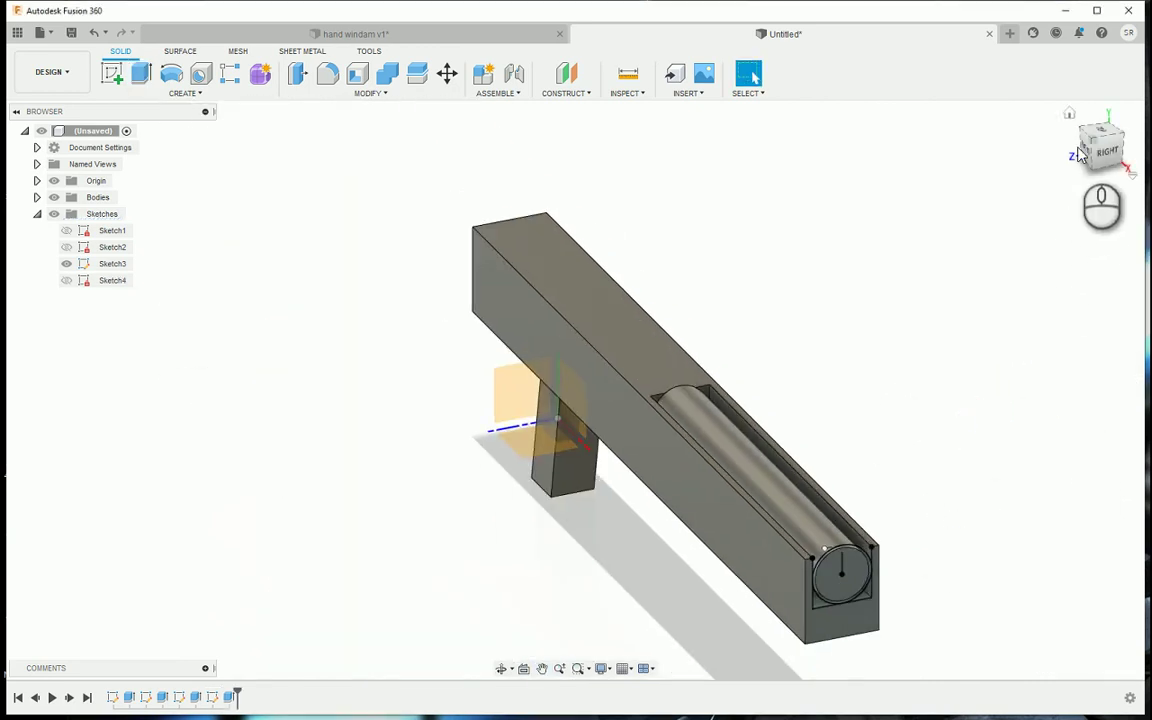
drag(1085, 154, 1146, 151)
click(389, 470)
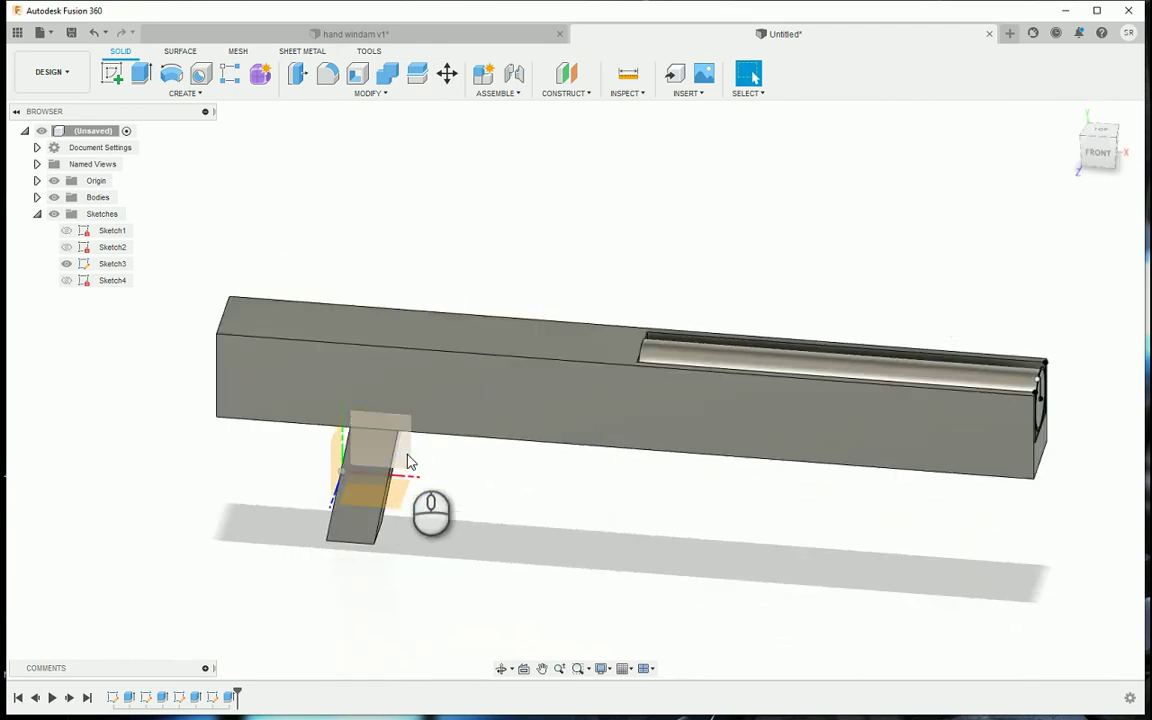
click(112, 73)
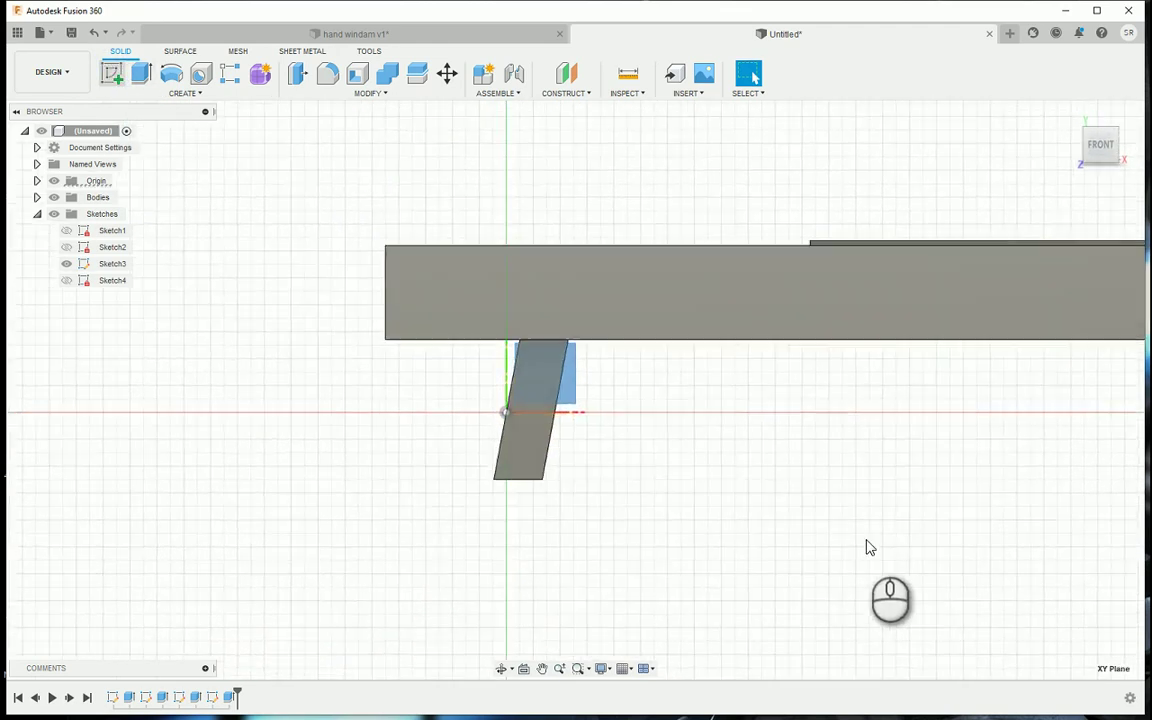
mouse_move(866, 540)
middle_down()
mouse_move(301, 560)
mouse_move(318, 578)
middle_up()
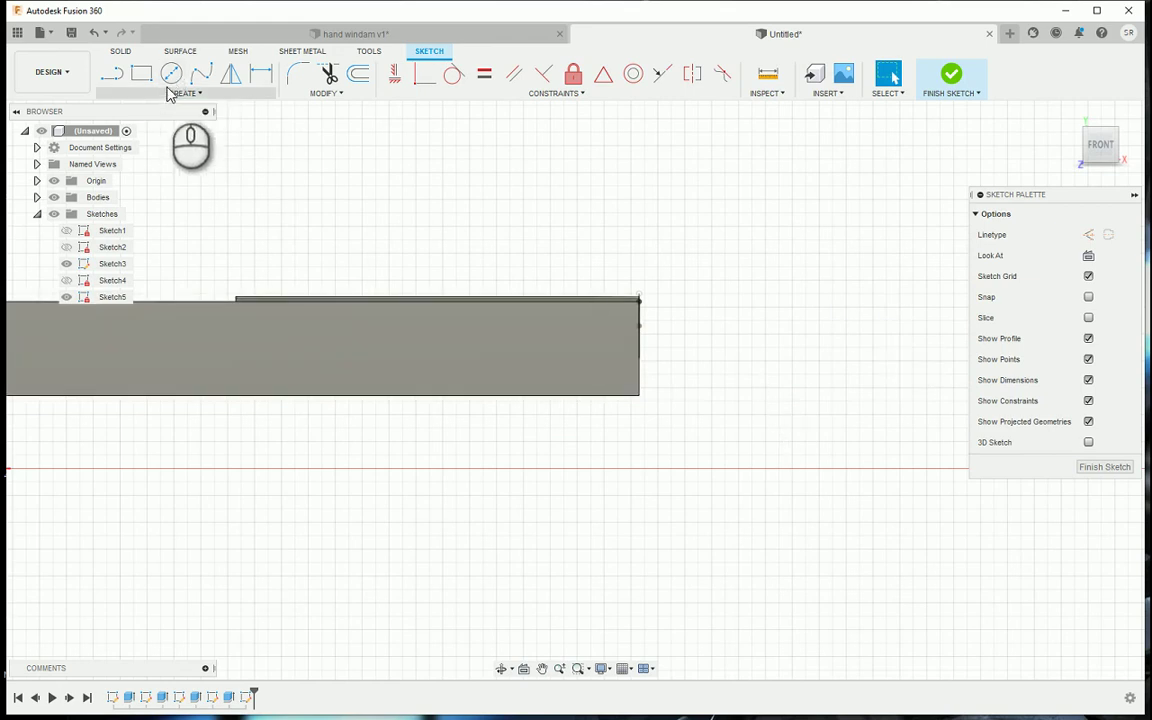
Project the cylindrical body into the sketch using the body selection filter
key(l)
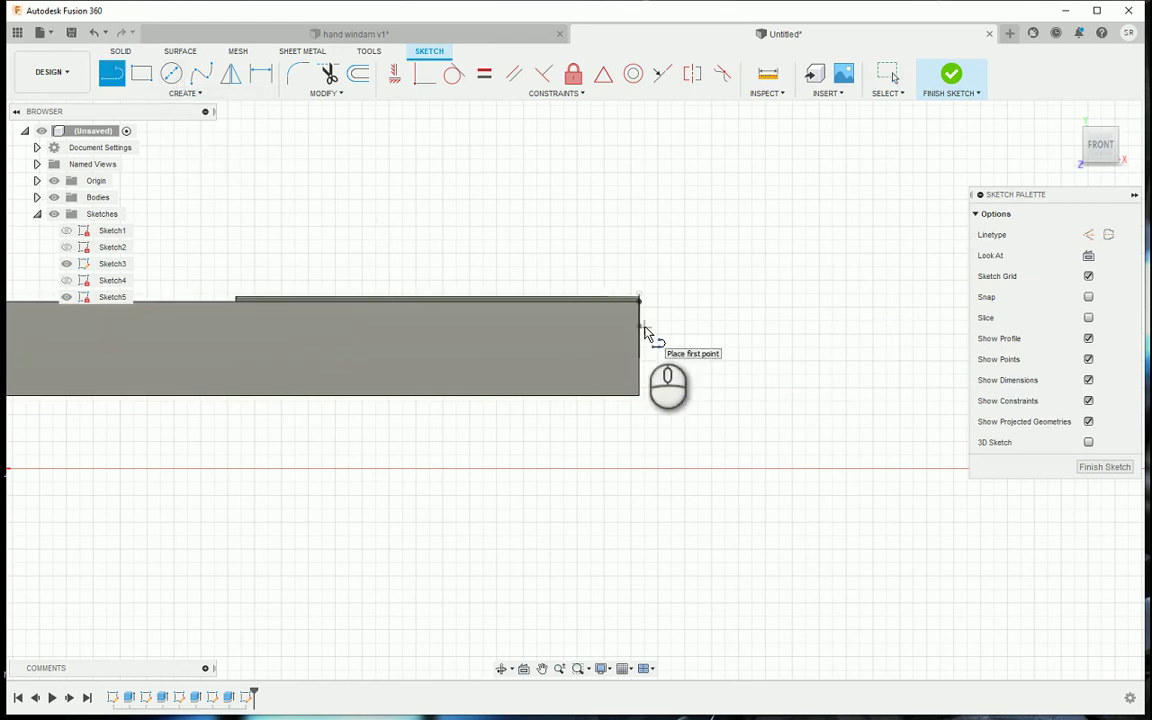
key(p)
click(887, 235)
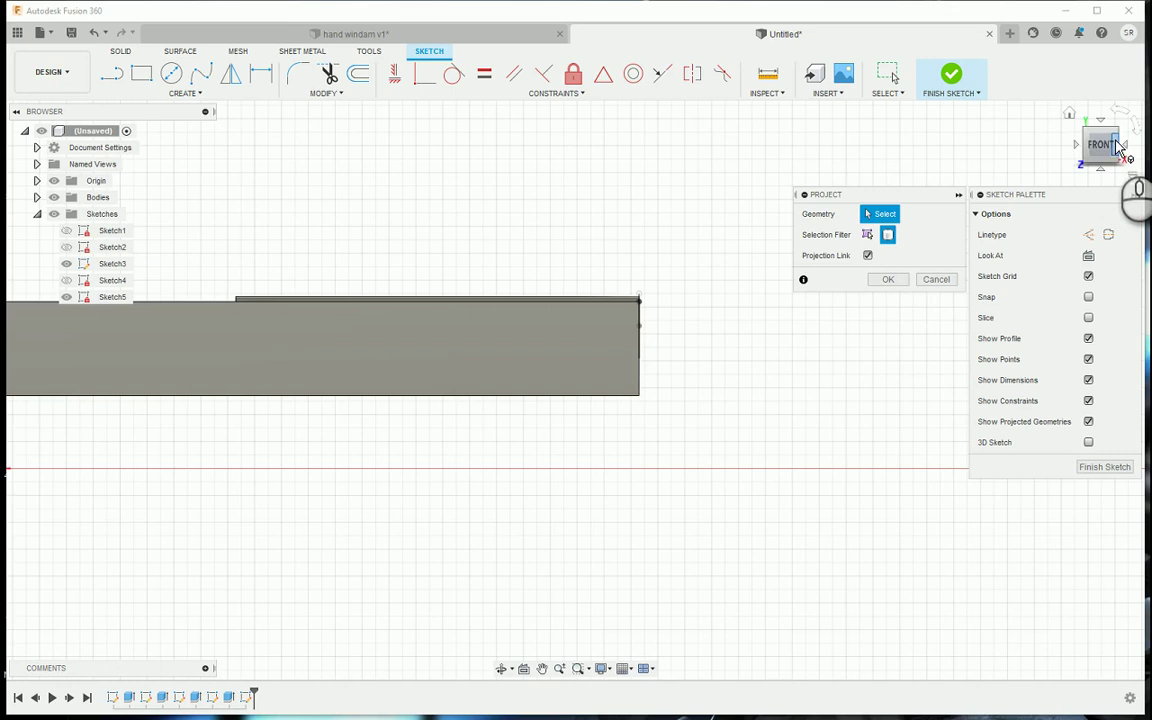
drag(1114, 147, 1074, 182)
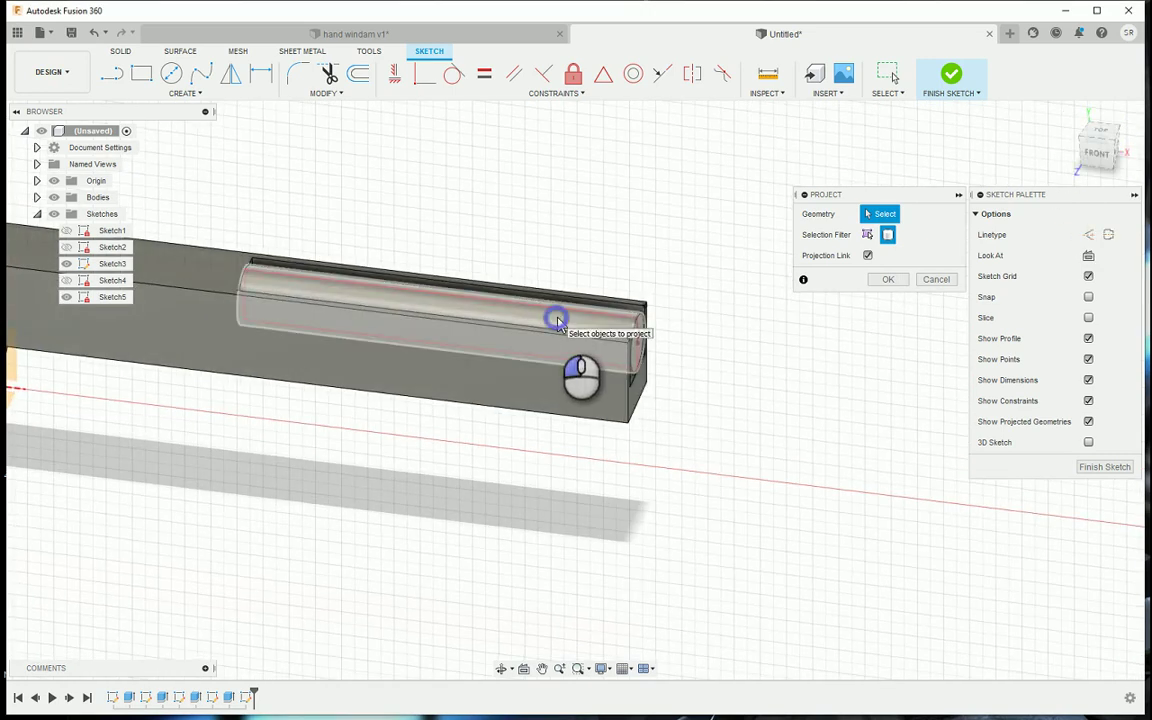
click(555, 317)
click(888, 280)
click(1100, 155)
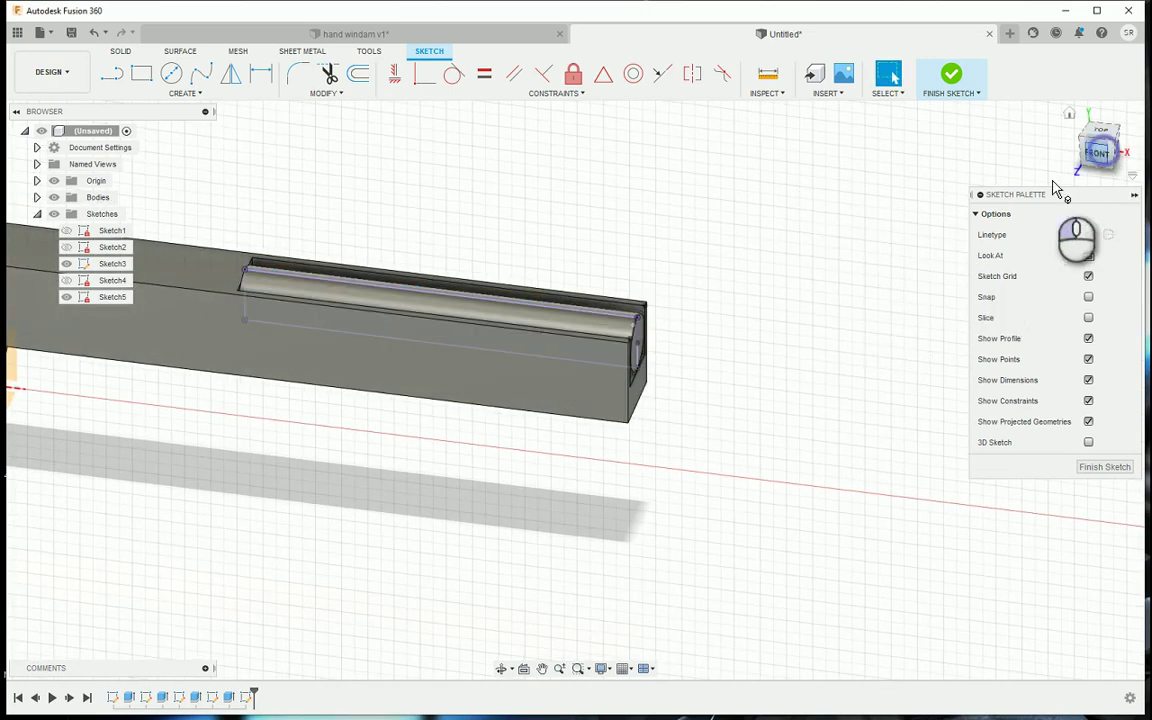
Draw a horizontal line outward from the midpoint of the projected cylinder's end edge, beyond the bar's open end
scroll(638, 333, down, 3)
scroll(640, 340, down, 2)
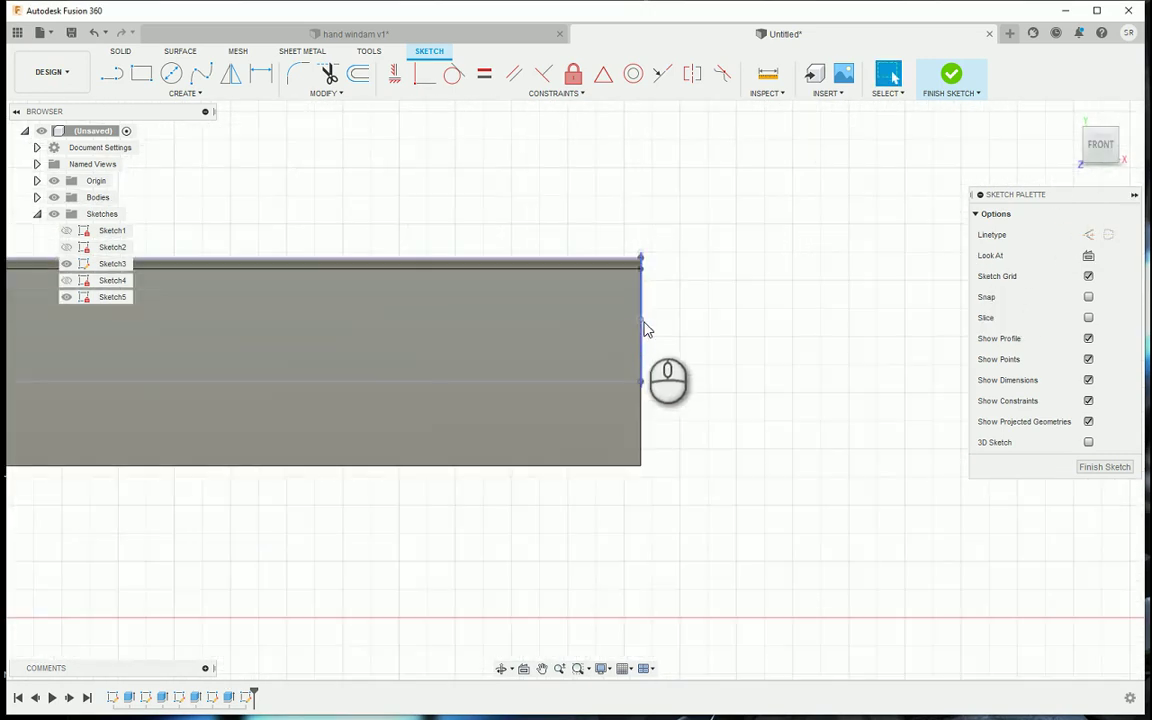
key(l)
click(638, 318)
mouse_move(930, 310)
middle_down()
mouse_move(807, 360)
mouse_move(722, 321)
middle_up()
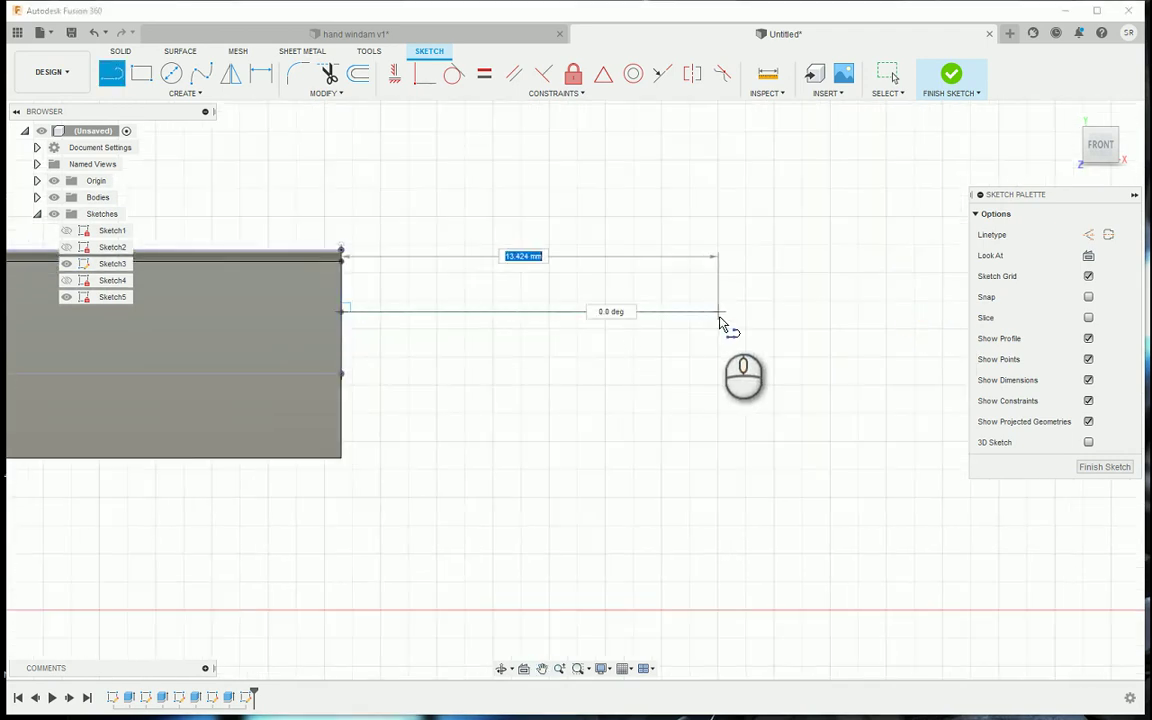
click(841, 311)
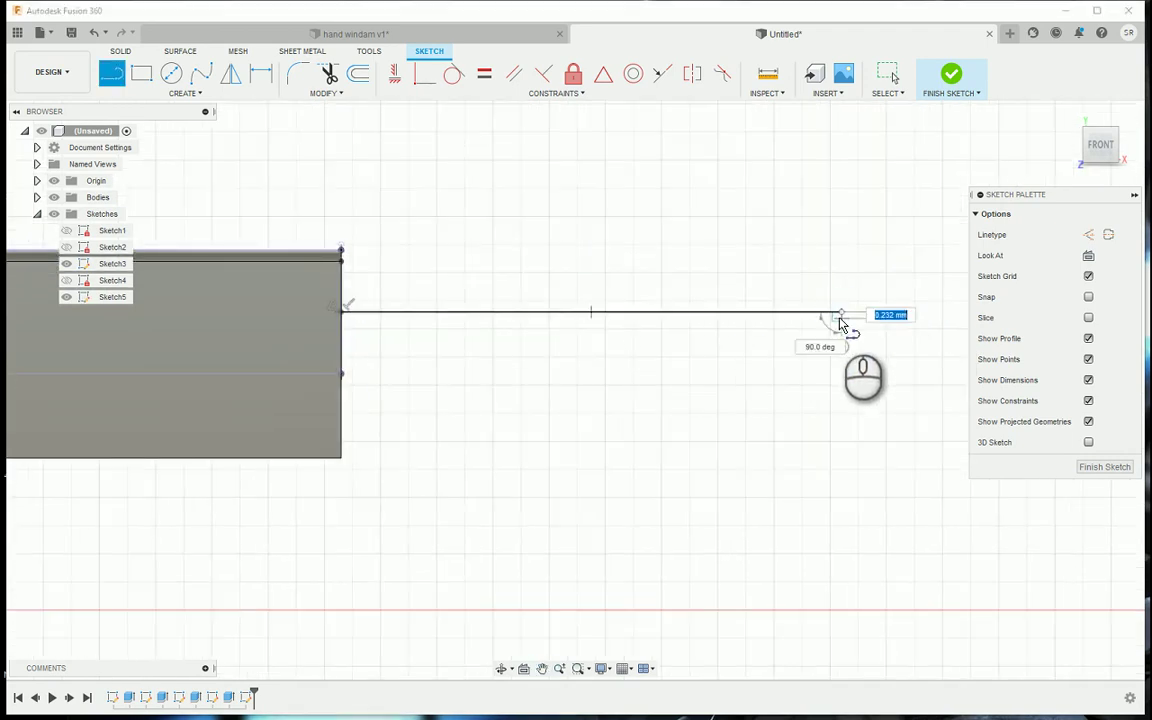
key(Escape)
Draw the upper outline from the cylinder's top end corner: a downward slope, a long flat, an upward slope and a short flat
middle_drag(474, 256, 652, 338)
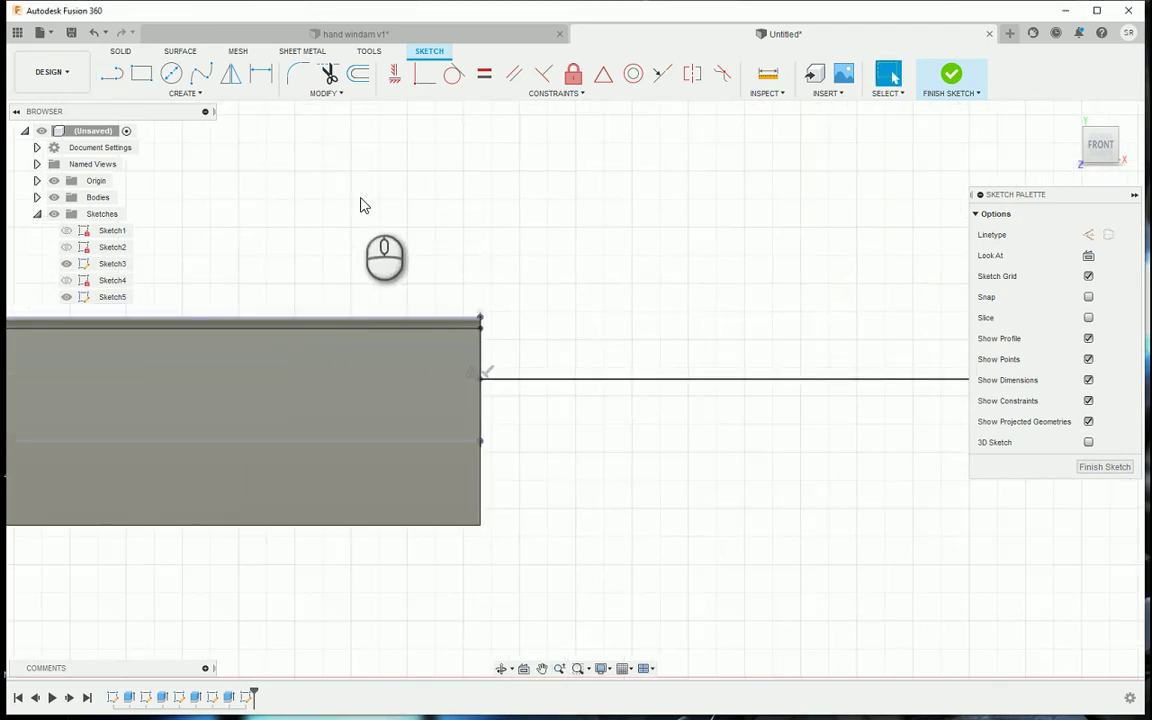
key(l)
click(497, 327)
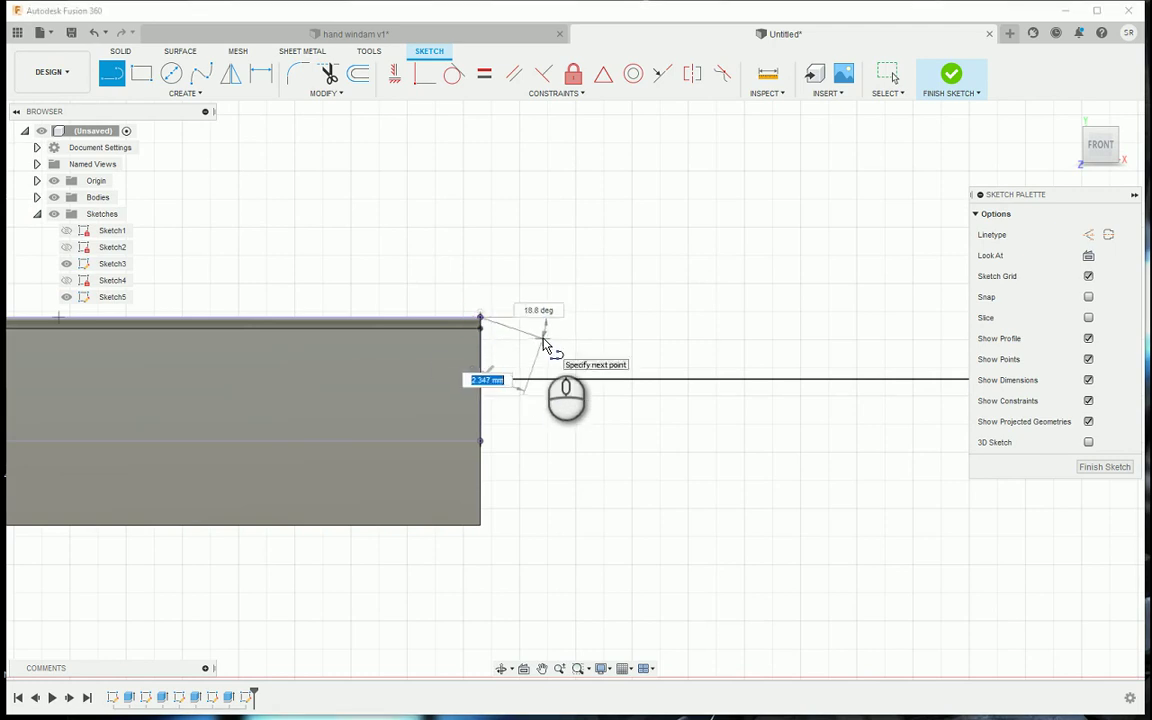
click(542, 340)
click(849, 340)
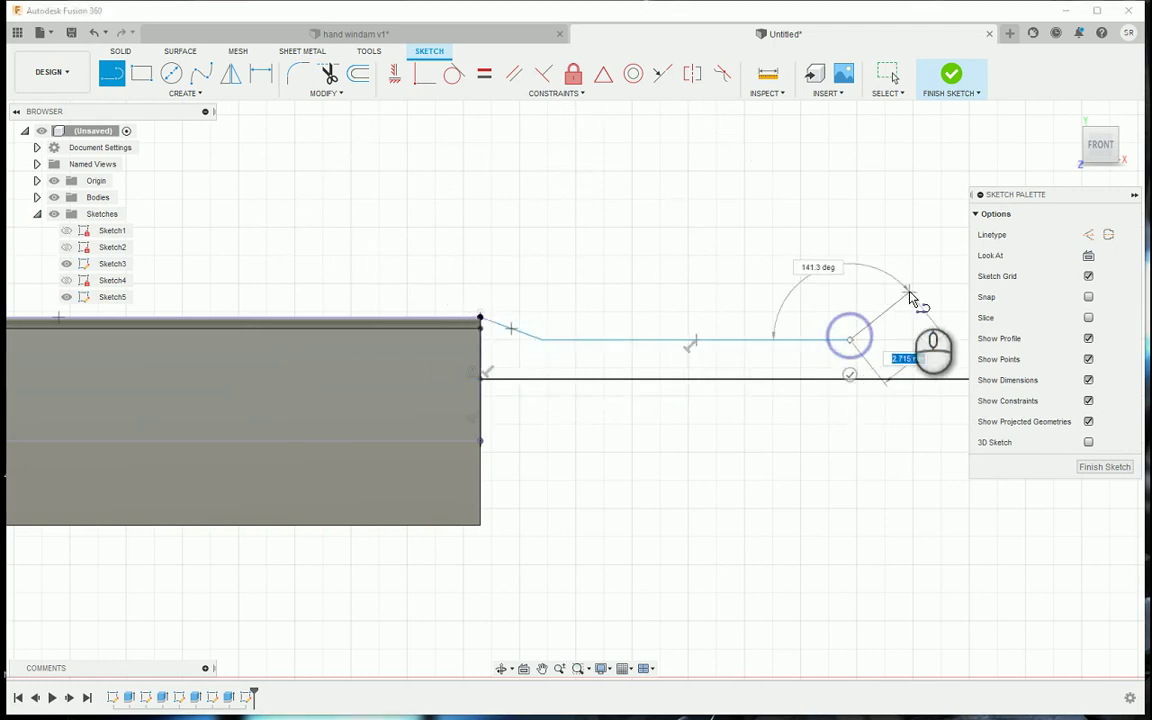
middle_drag(910, 299, 674, 311)
click(647, 331)
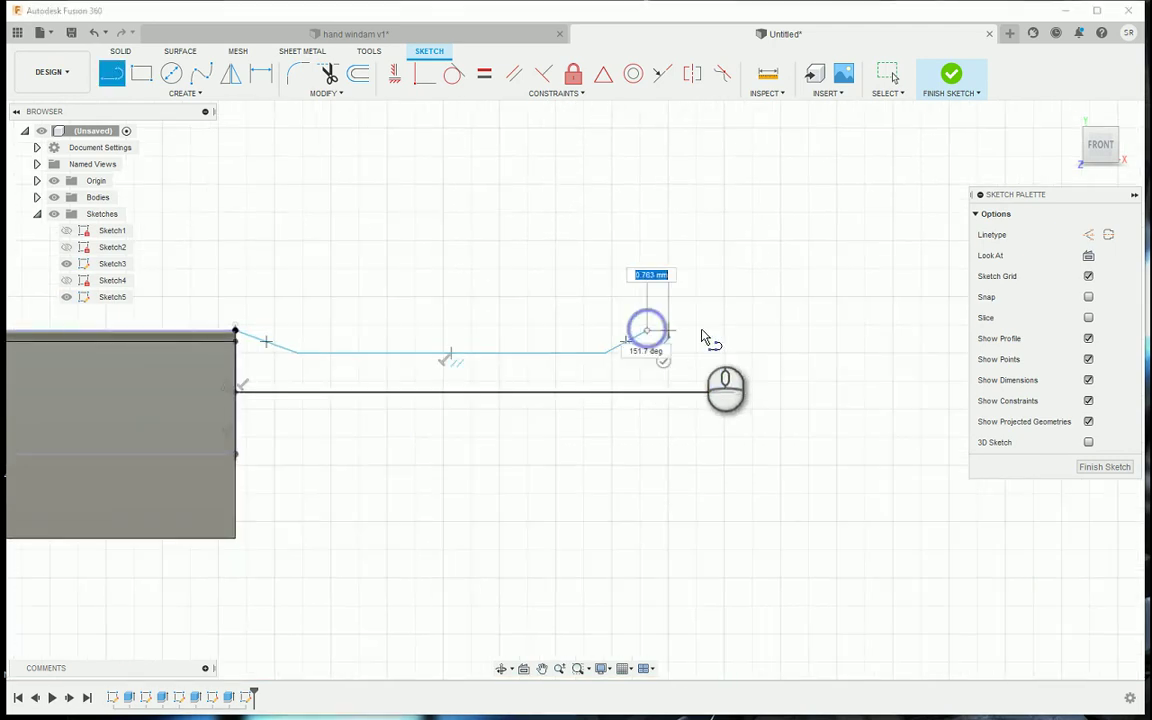
double_click(701, 331)
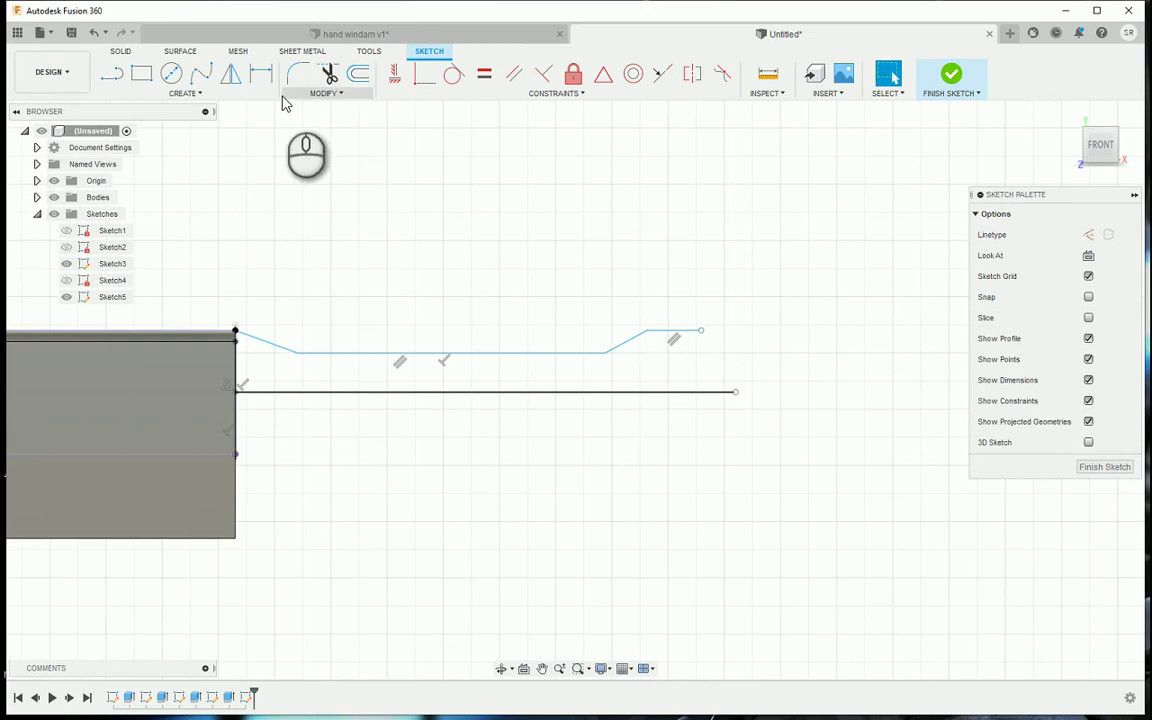
Draw a short vertical line up from the centre line's free end and close the profile with a three-point arc to the upper flat
key(l)
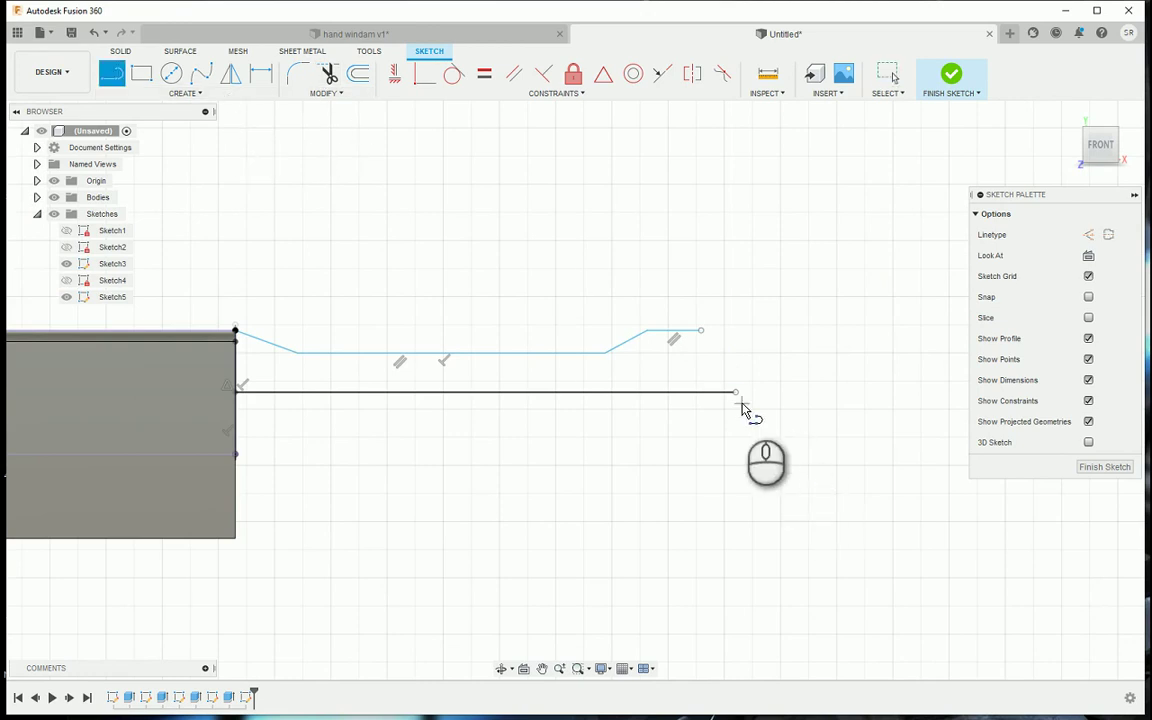
click(735, 391)
double_click(735, 364)
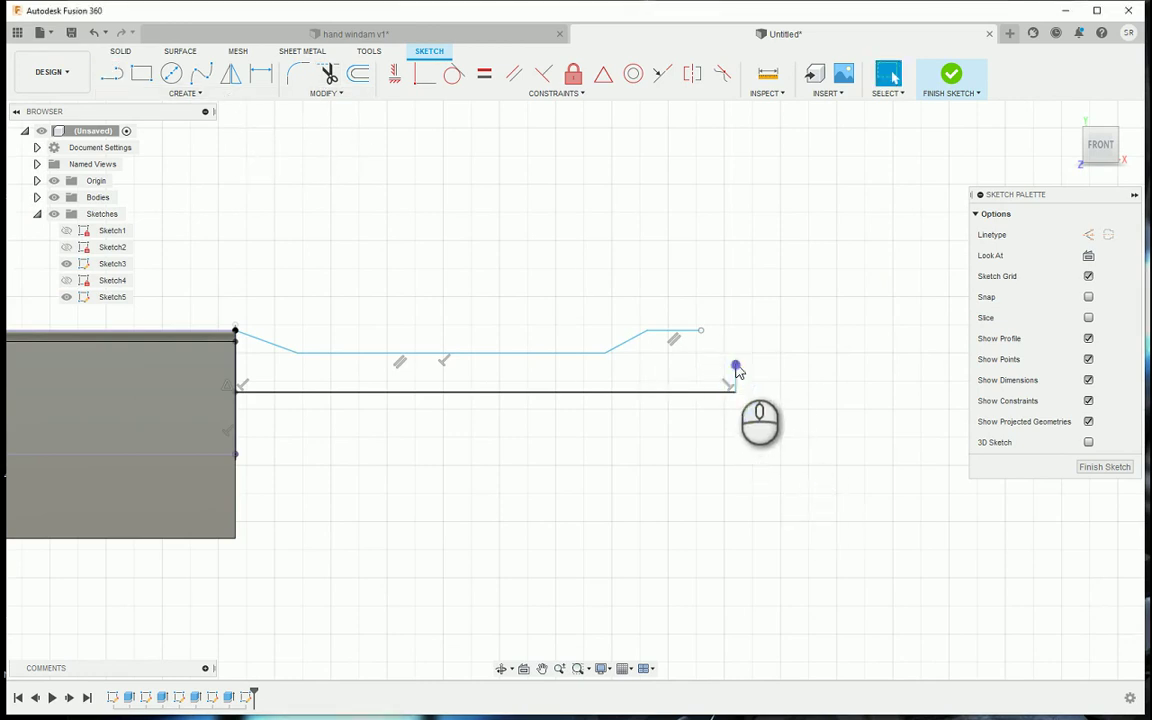
click(186, 94)
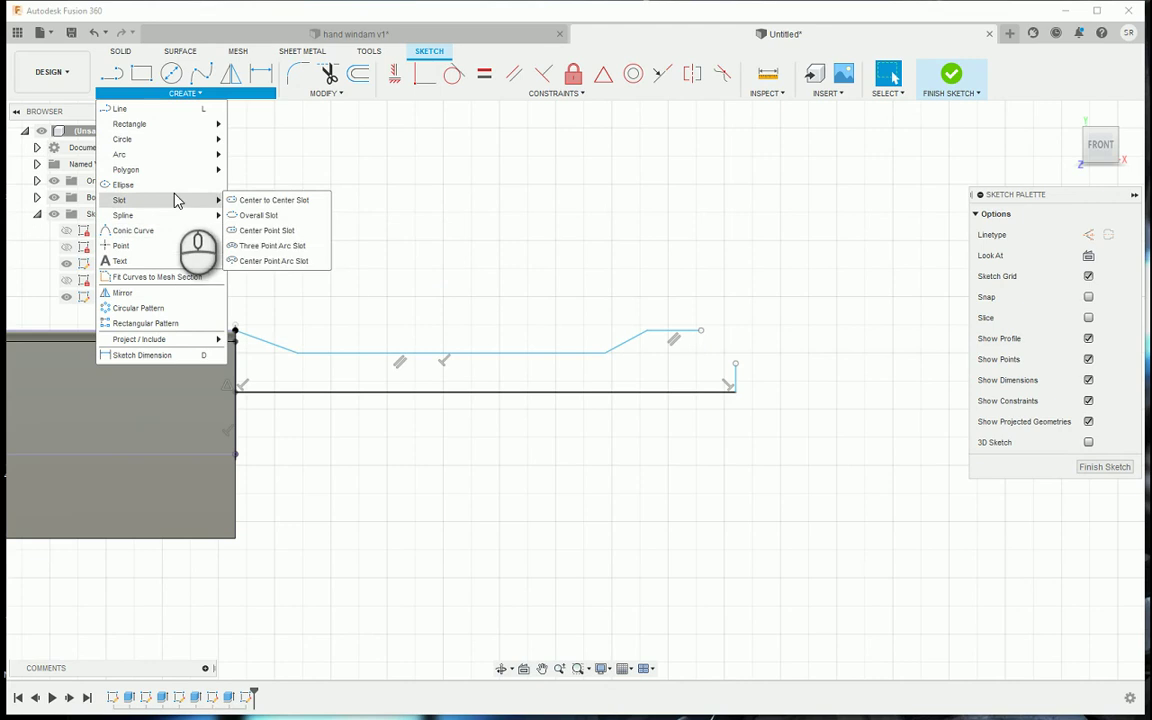
mouse_move(187, 158)
click(257, 155)
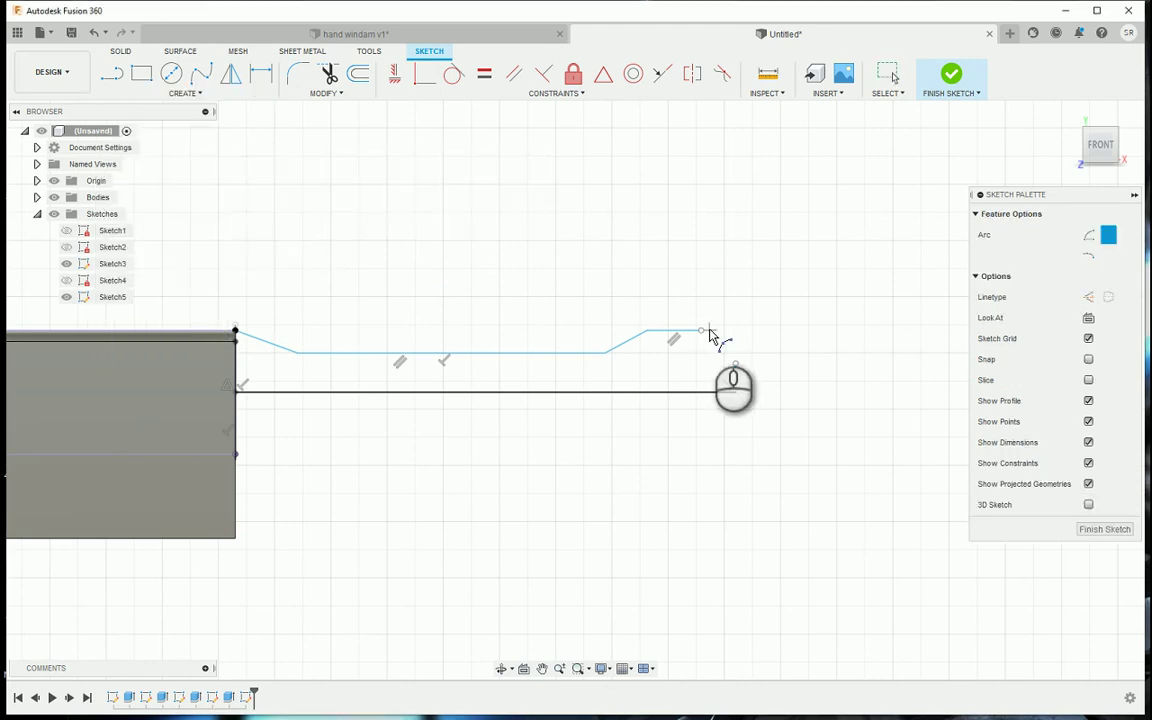
click(737, 360)
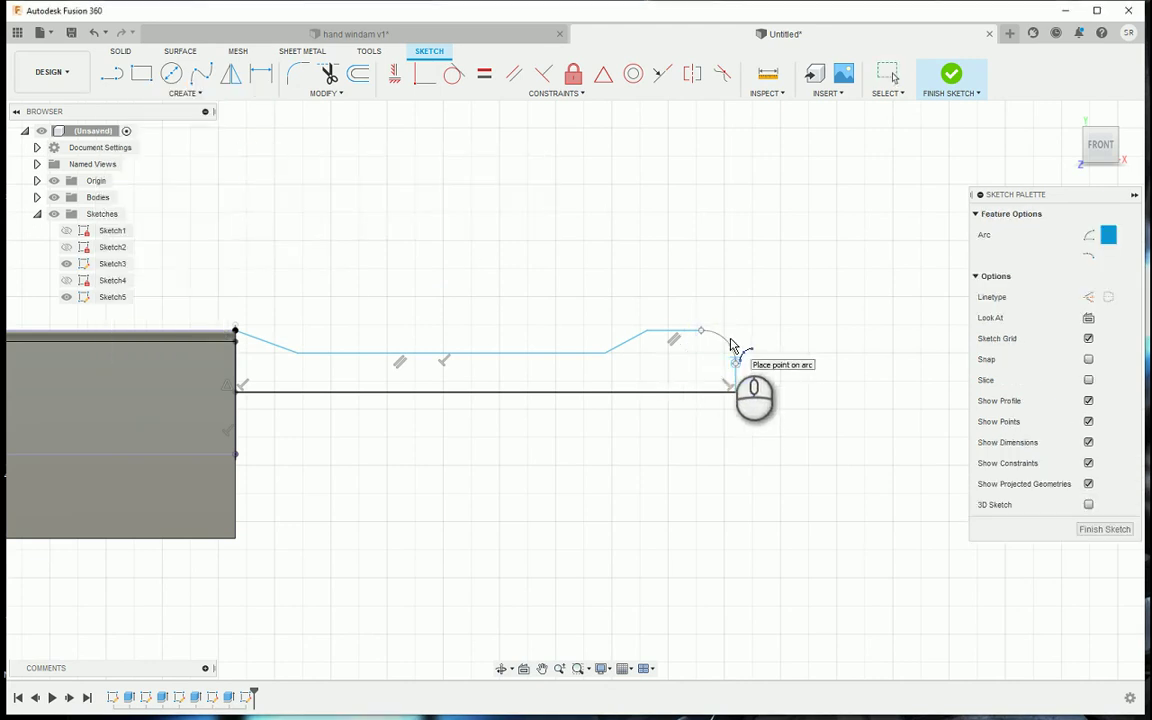
click(720, 345)
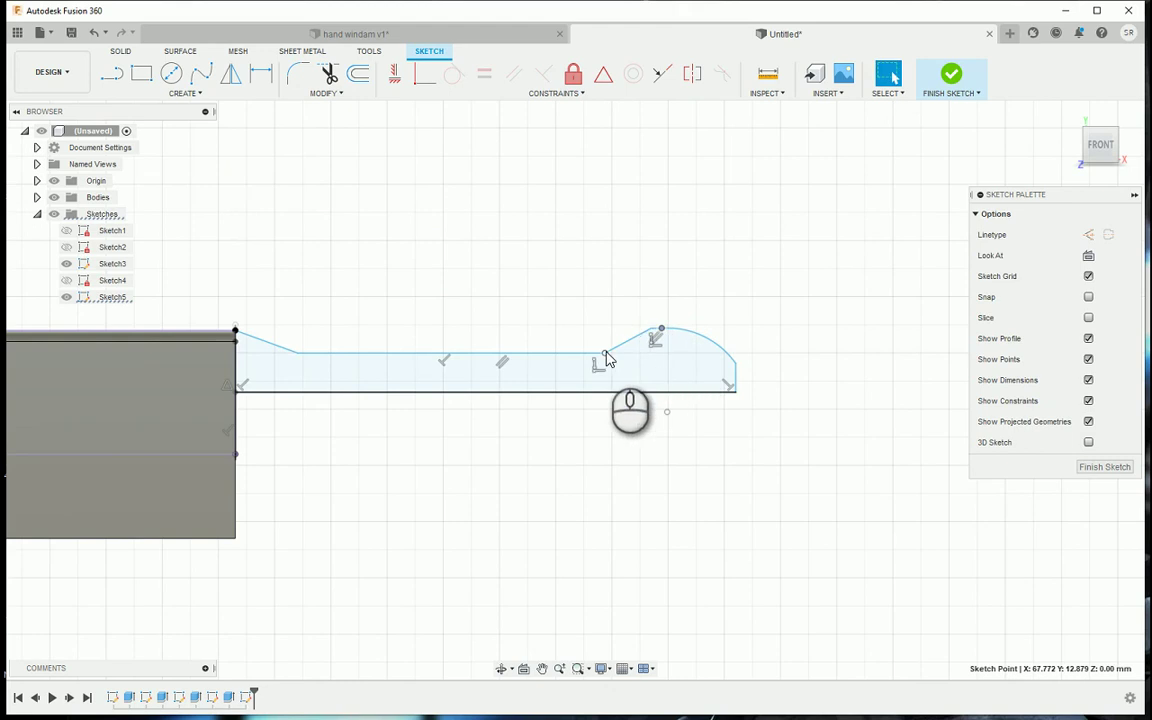
Shift the profile's upward slope back toward the bar and make the upper flat tangent to the end arc
drag(606, 353, 433, 357)
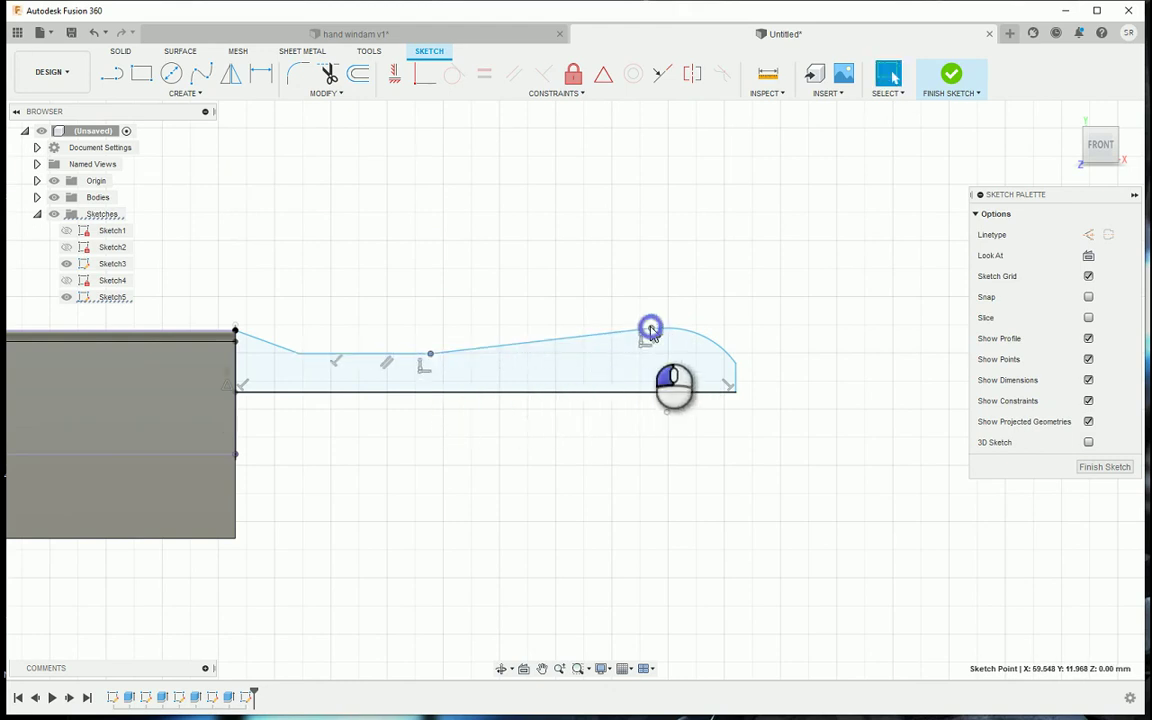
mouse_move(651, 329)
mouse_down()
mouse_move(525, 325)
mouse_move(661, 328)
mouse_move(587, 325)
mouse_up()
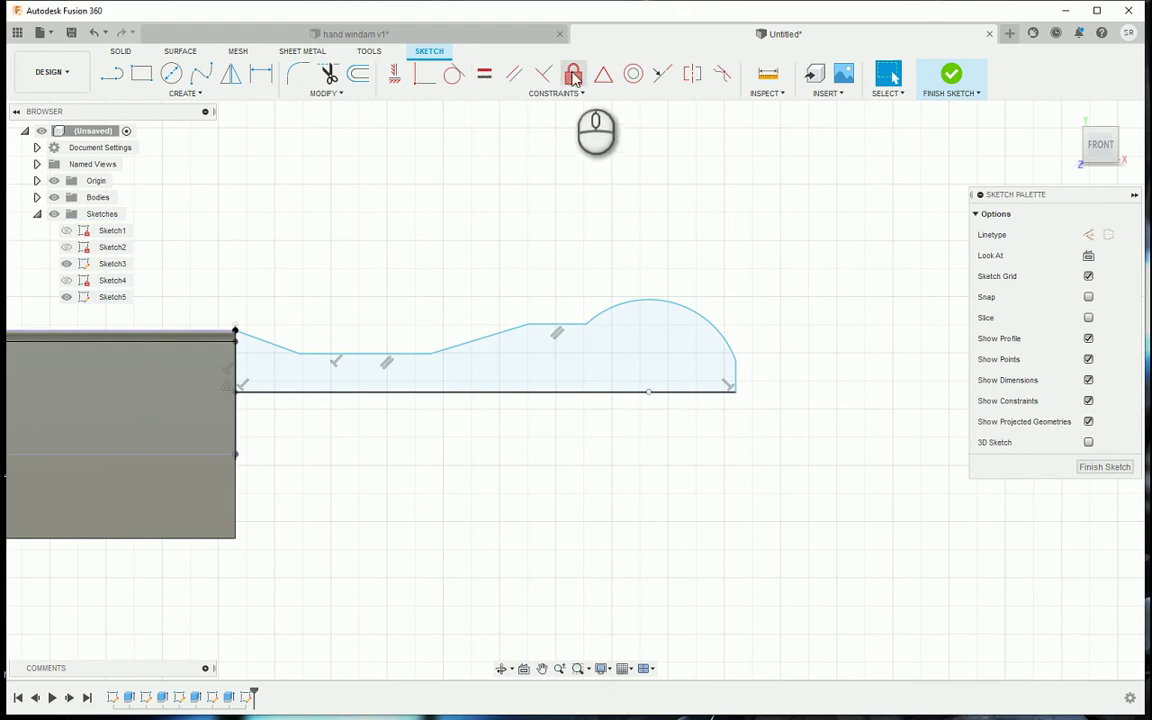
click(454, 73)
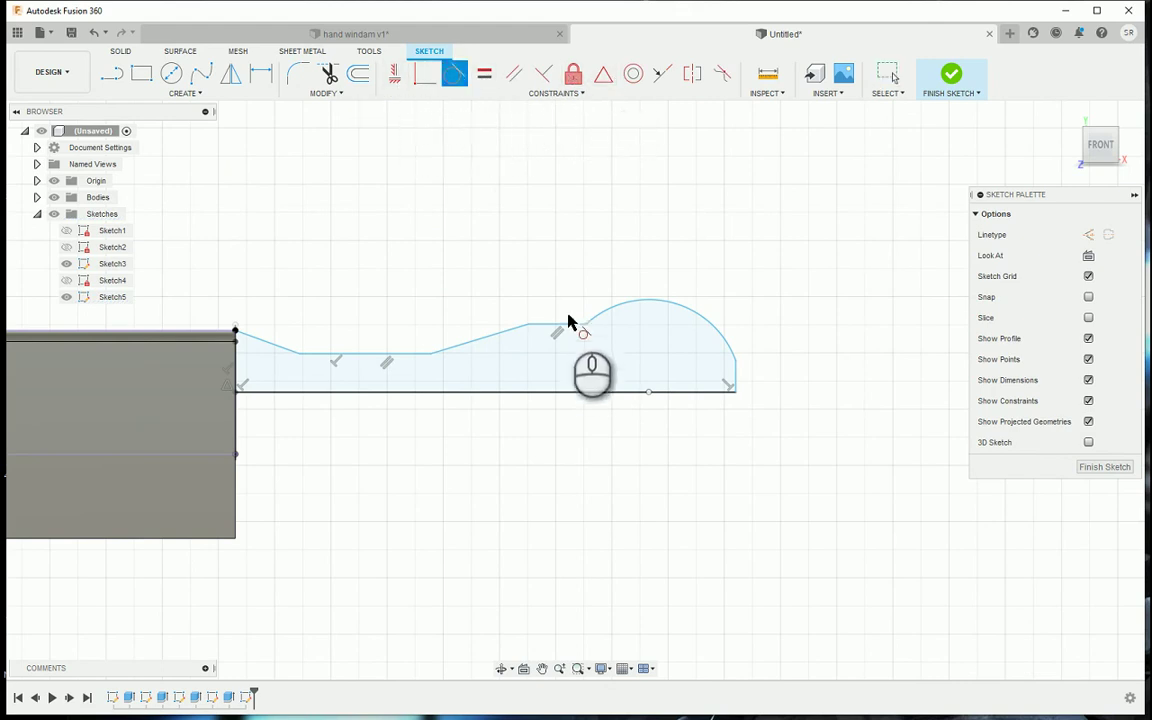
click(565, 328)
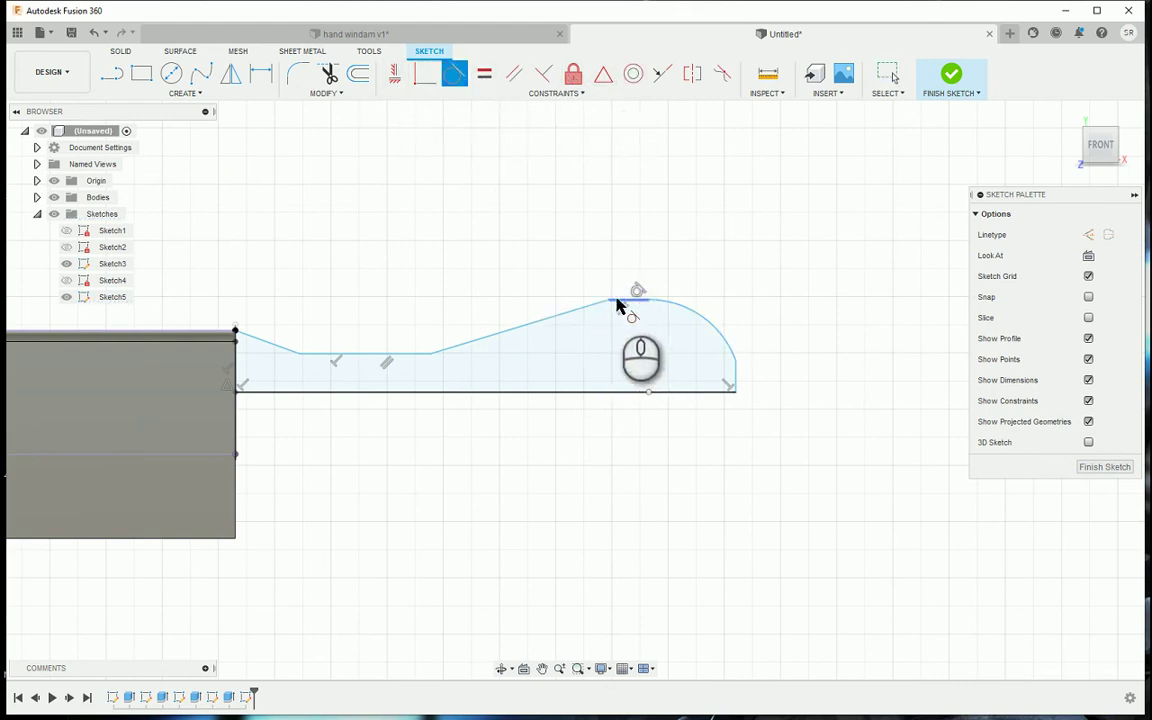
drag(608, 302, 505, 332)
click(734, 362)
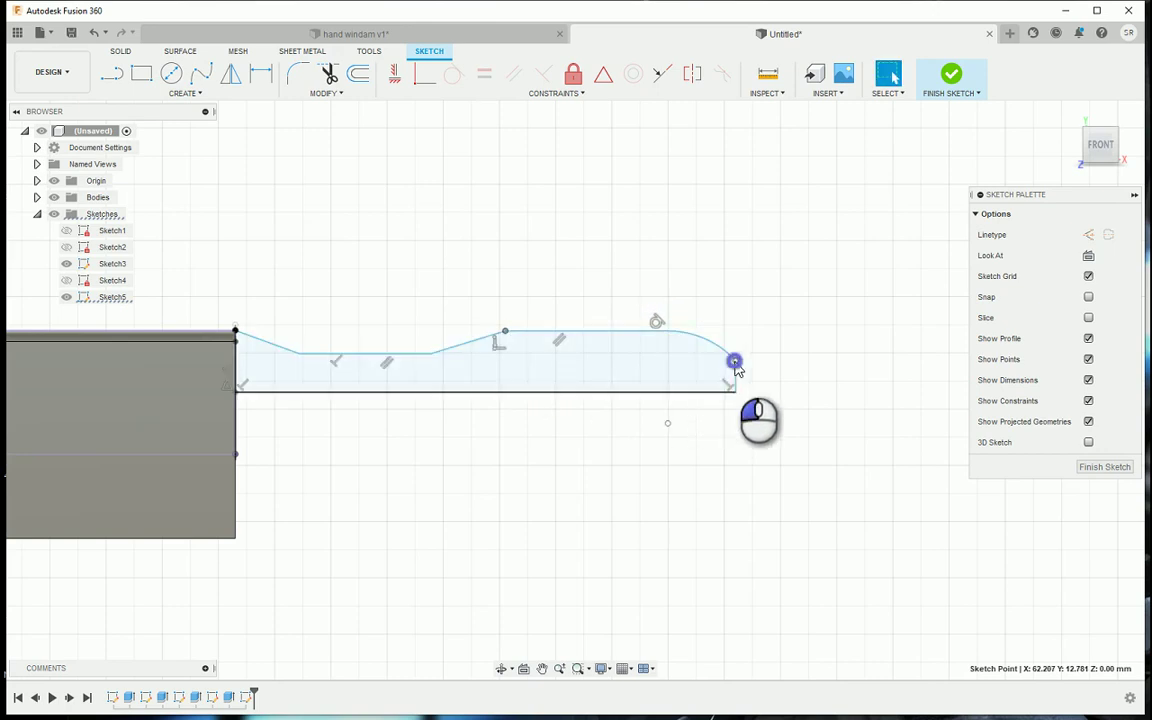
Dimension the lower flat 0.8 mm below the cylinder's projected top edge
middle_drag(507, 375, 652, 379)
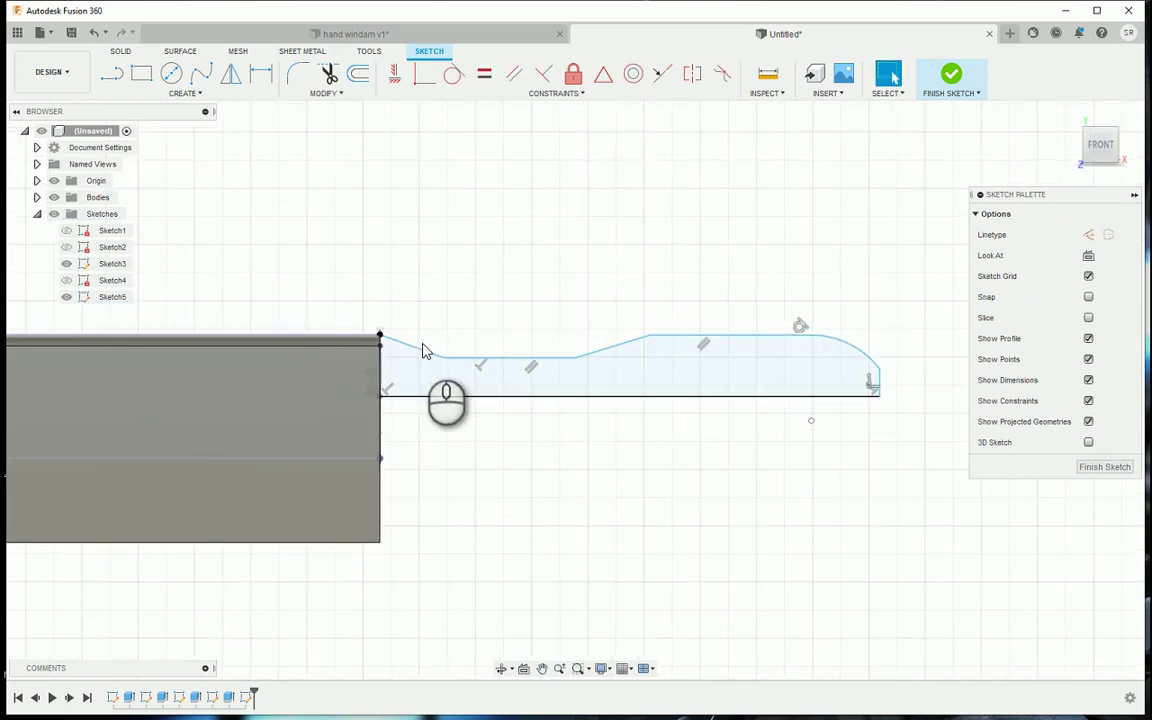
click(416, 348)
click(293, 355)
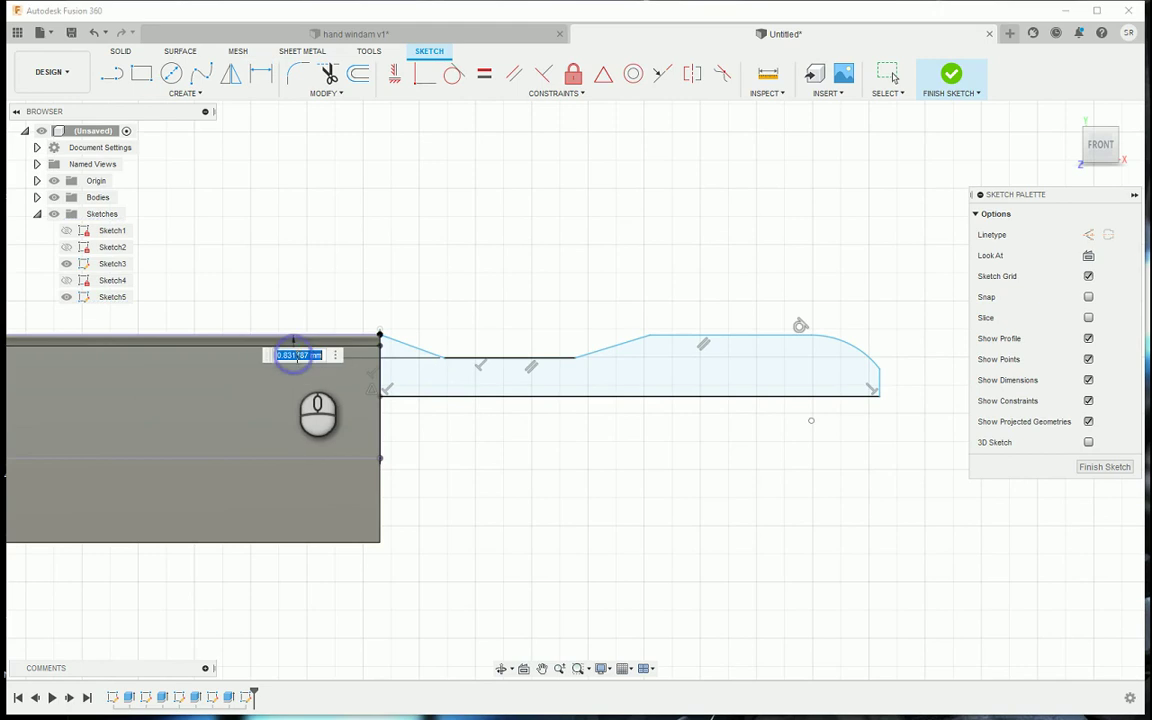
text(0.8)
key(Return)
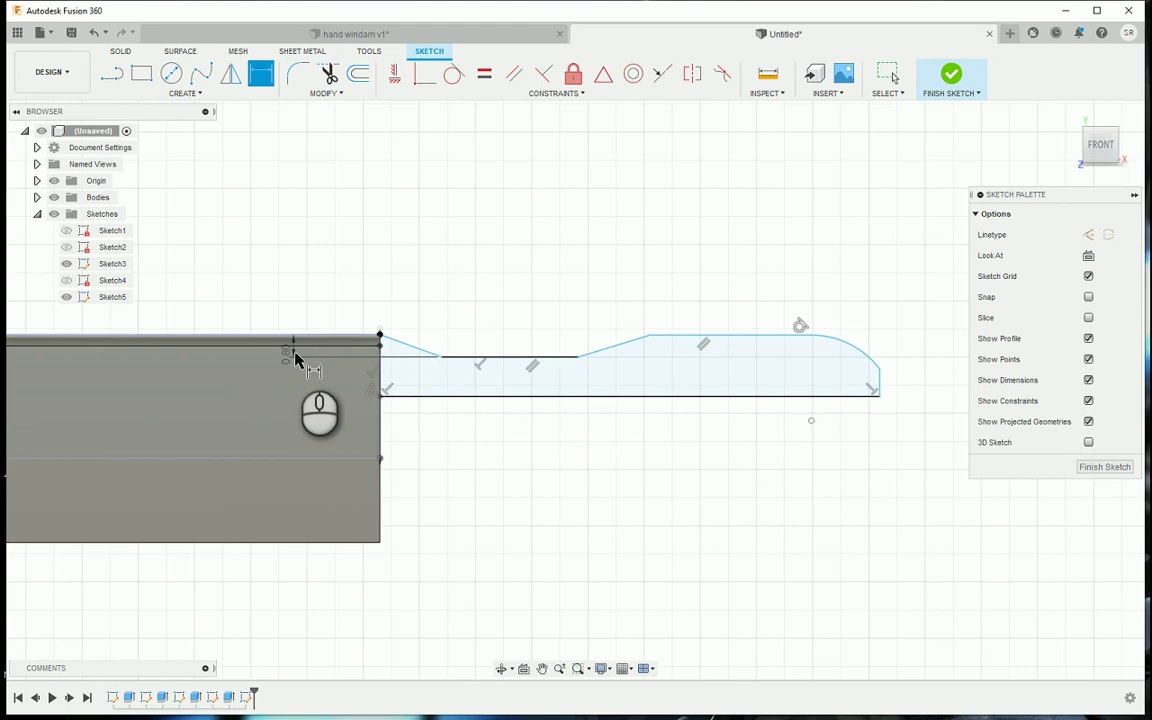
Dimension the height between the profile's lower and upper flats to 1 mm
click(612, 349)
click(512, 342)
text(1)
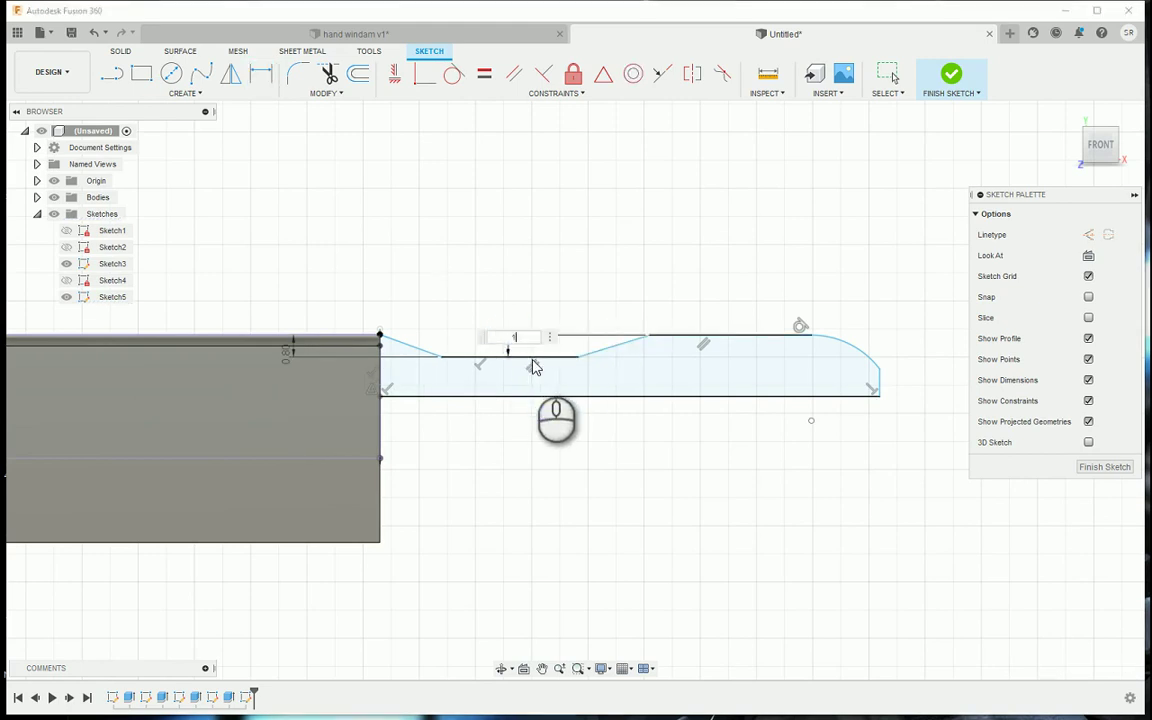
key(Return)
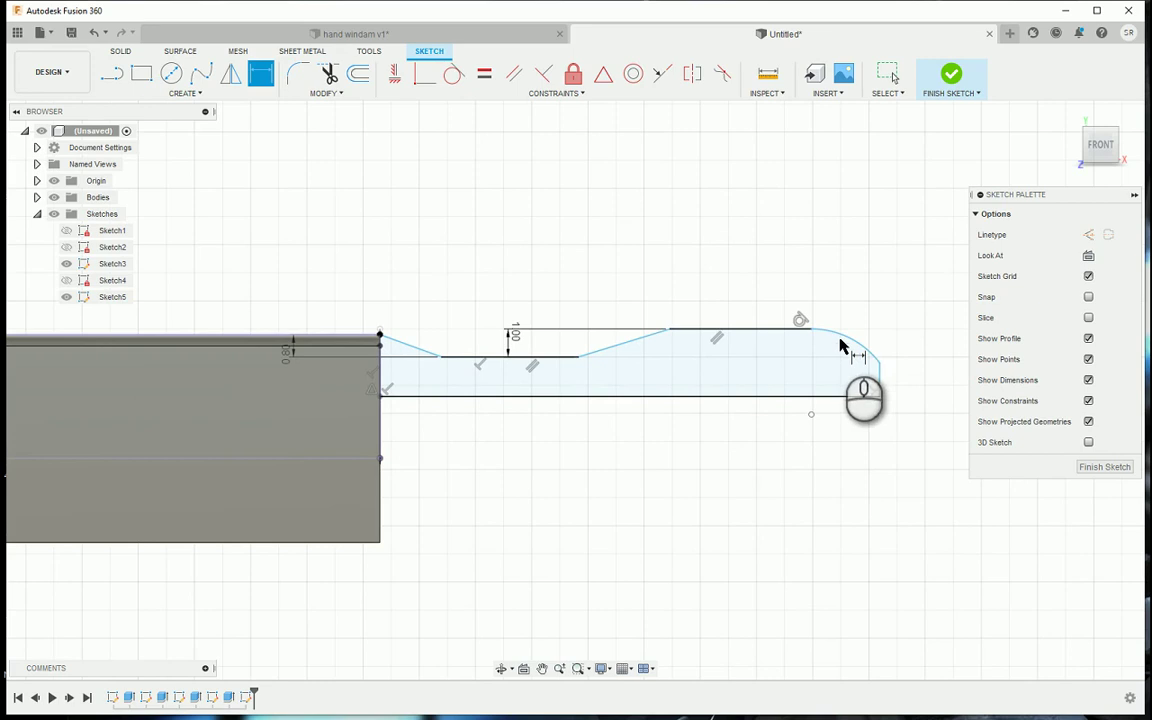
Dimension the short vertical line at the profile's free end to 1.1 mm
click(879, 378)
middle_drag(927, 389, 651, 405)
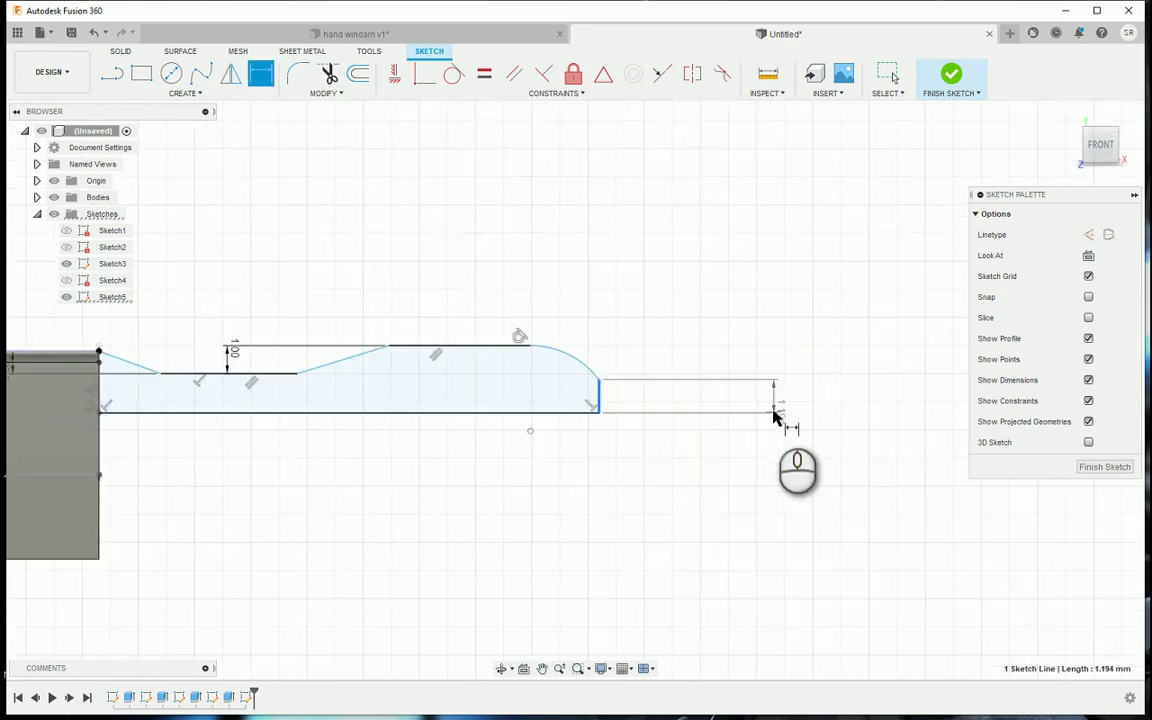
click(777, 412)
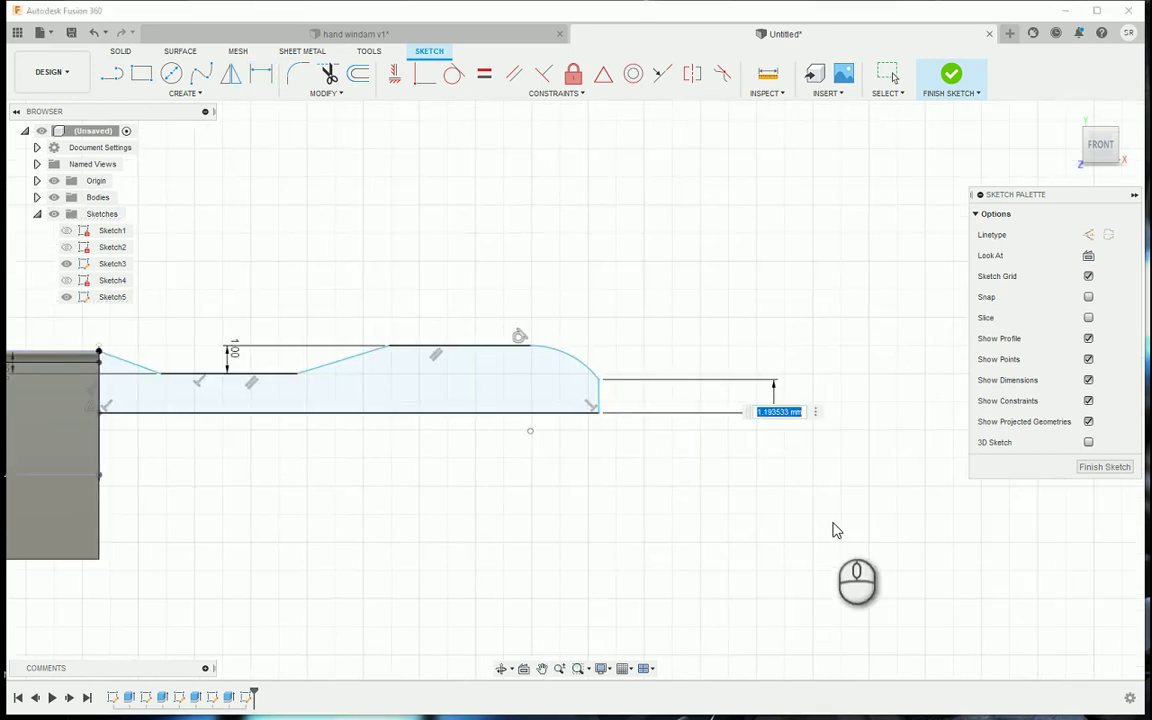
text(1.1)
key(Return)
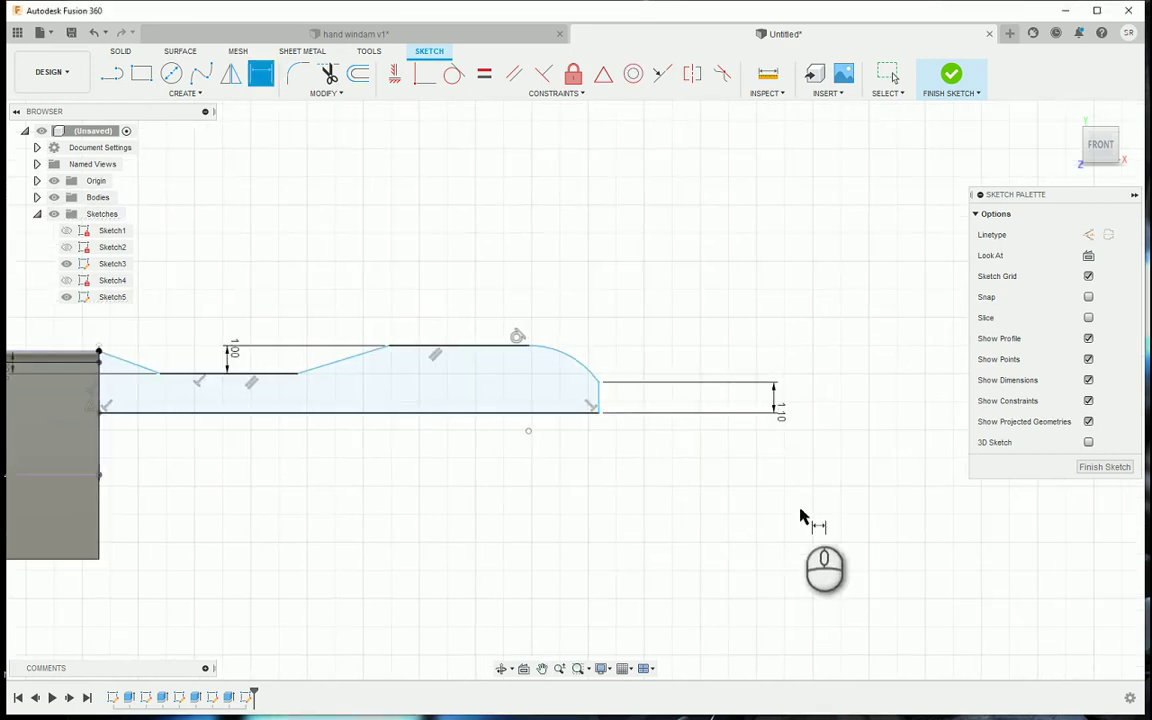
Dimension the end arc's horizontal length, between its two endpoints, to 3 mm
click(558, 358)
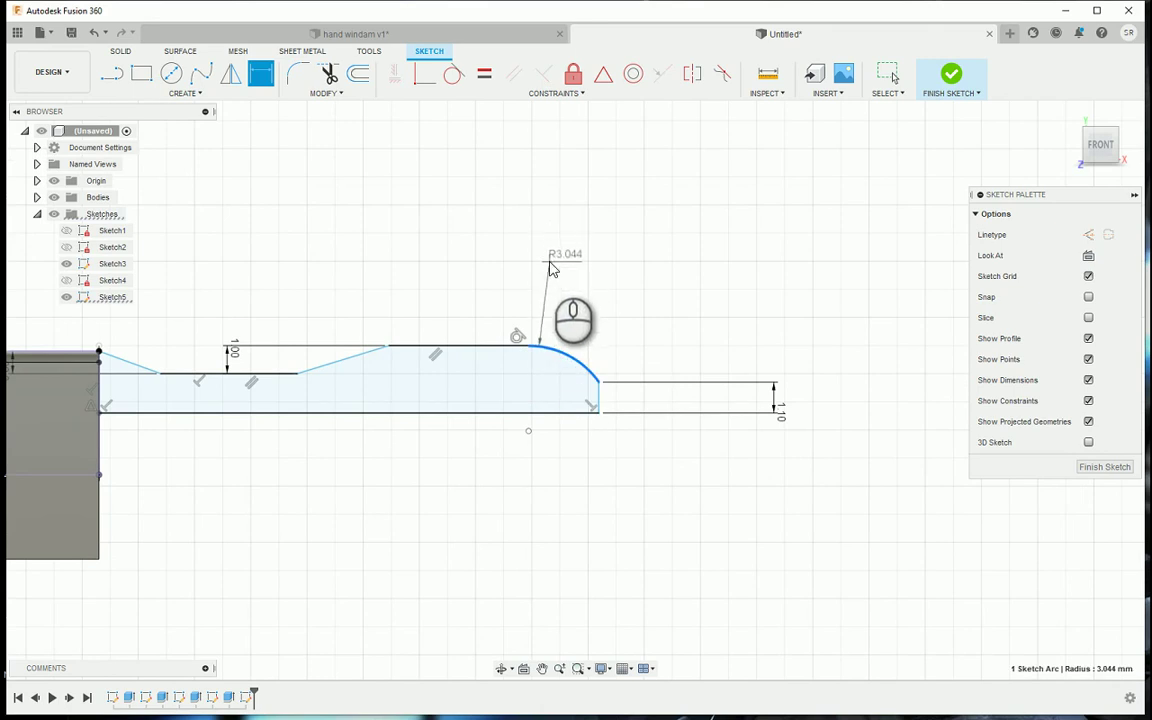
click(527, 344)
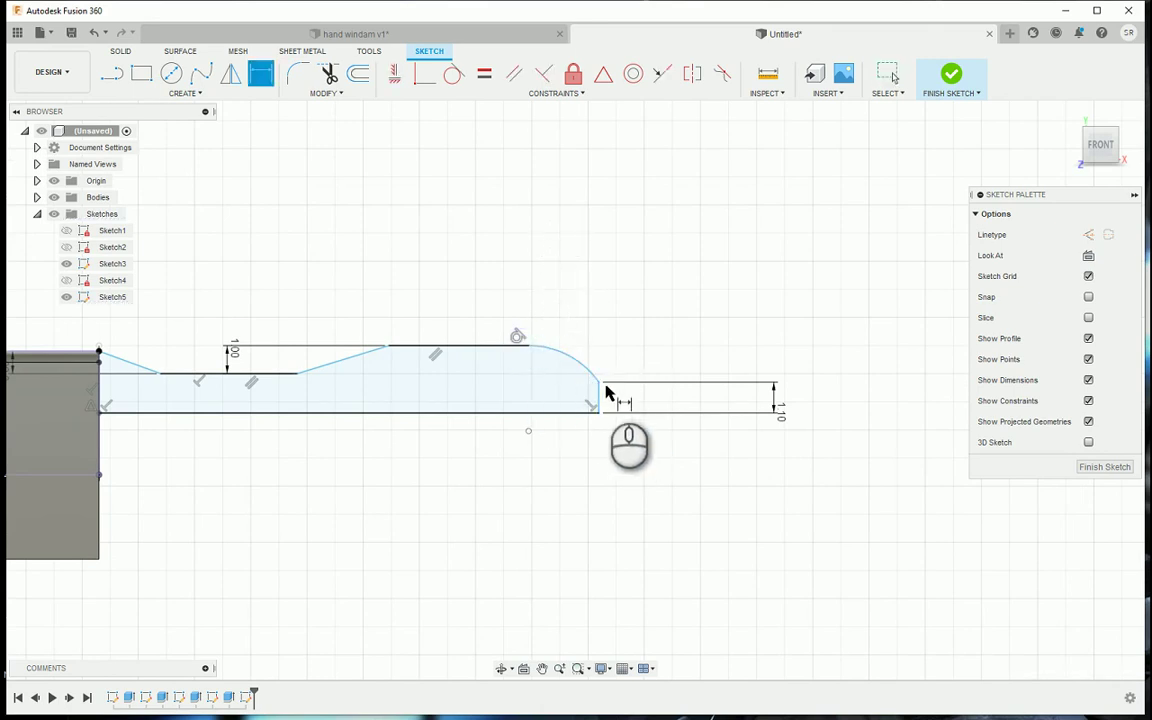
click(600, 383)
click(551, 200)
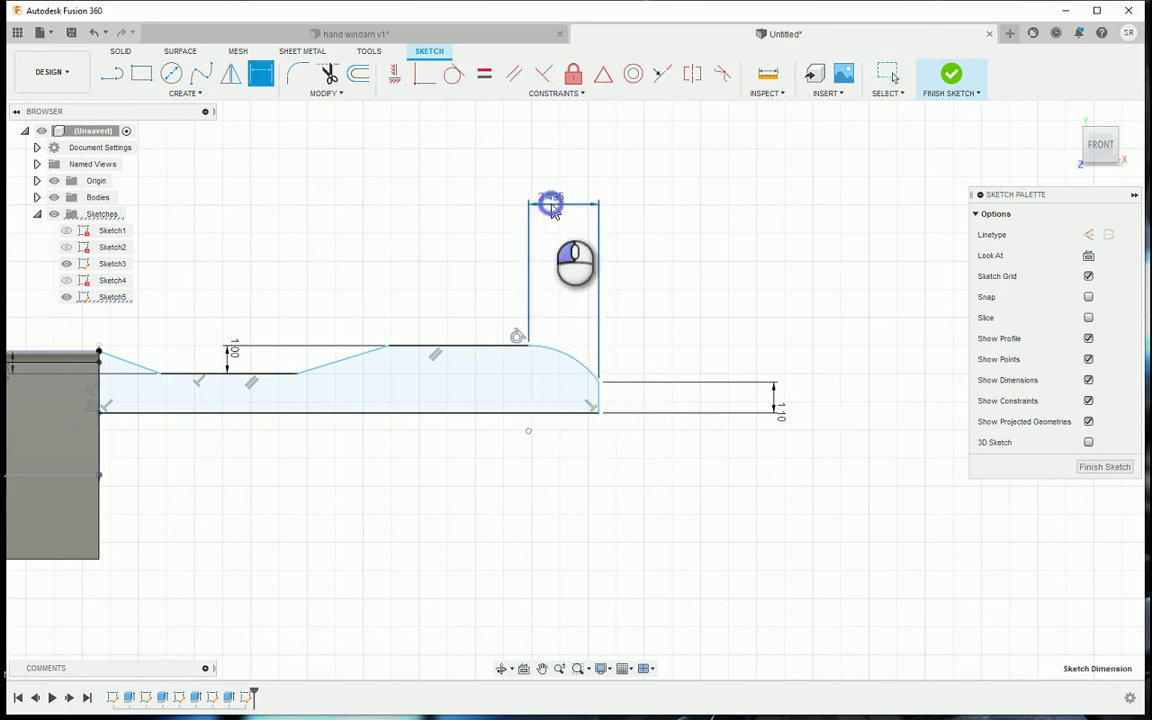
text(3)
key(Return)
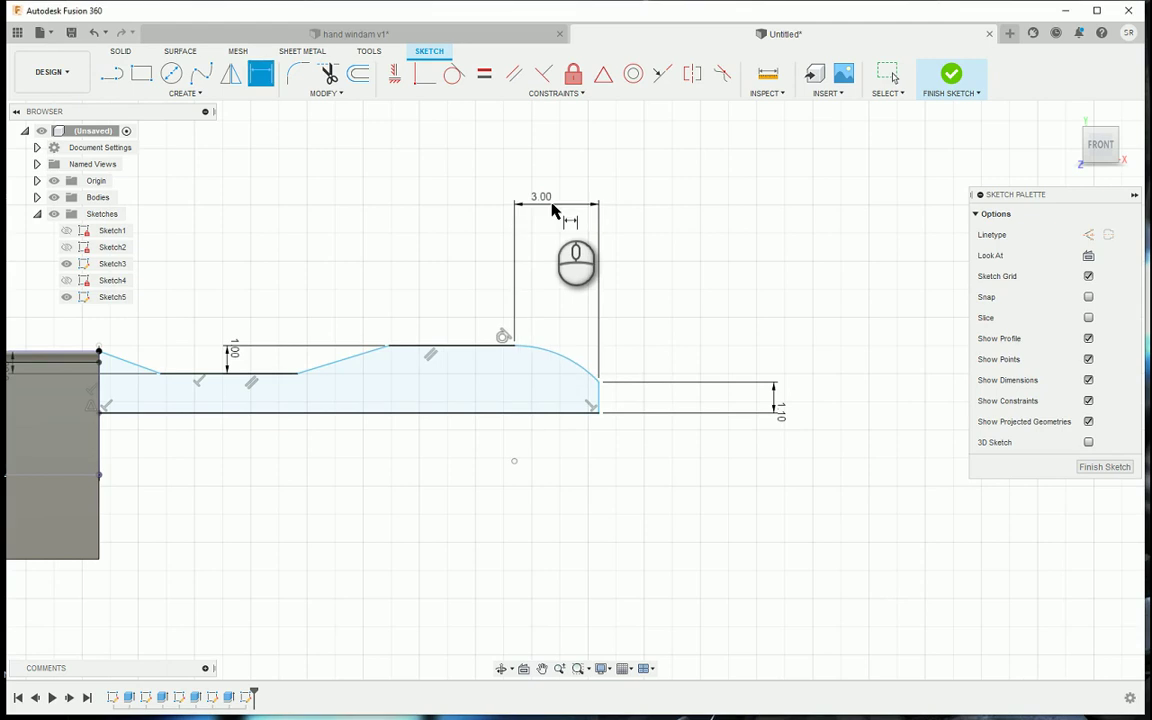
Set the end arc's horizontal length to 5 mm
double_click(543, 199)
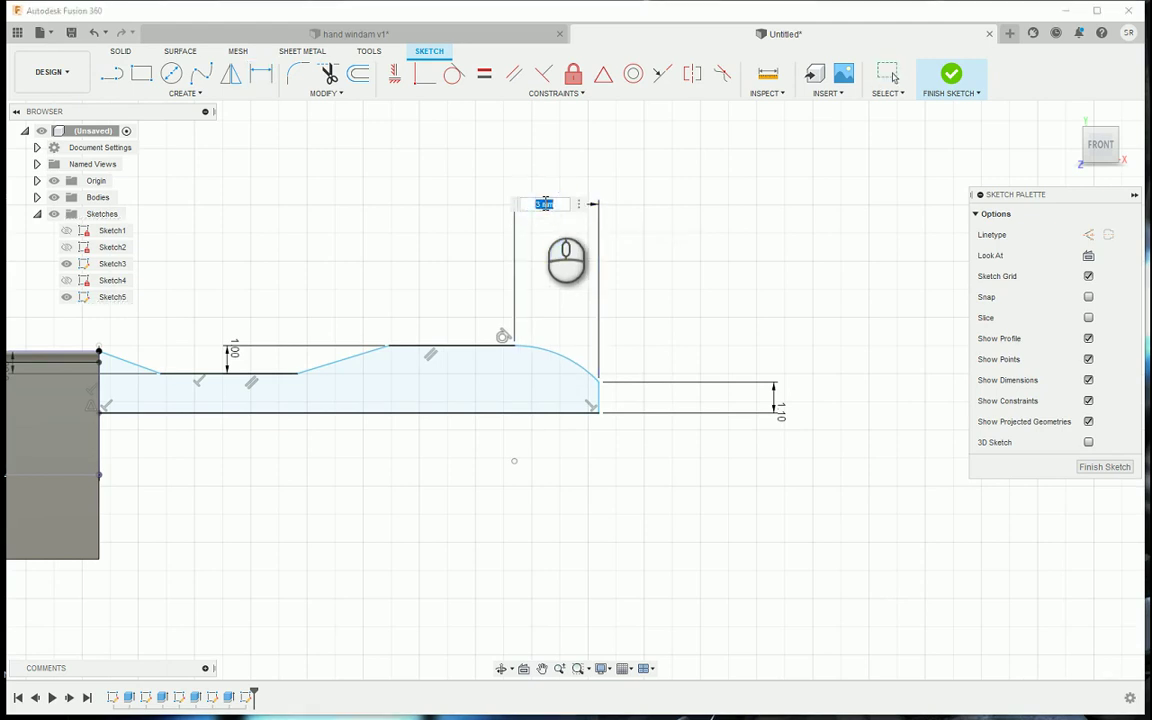
text(5)
key(Return)
Dimension the horizontal length of the profile's downward slope to 2 mm and of the lower flat to 4 mm
middle_drag(505, 300, 605, 298)
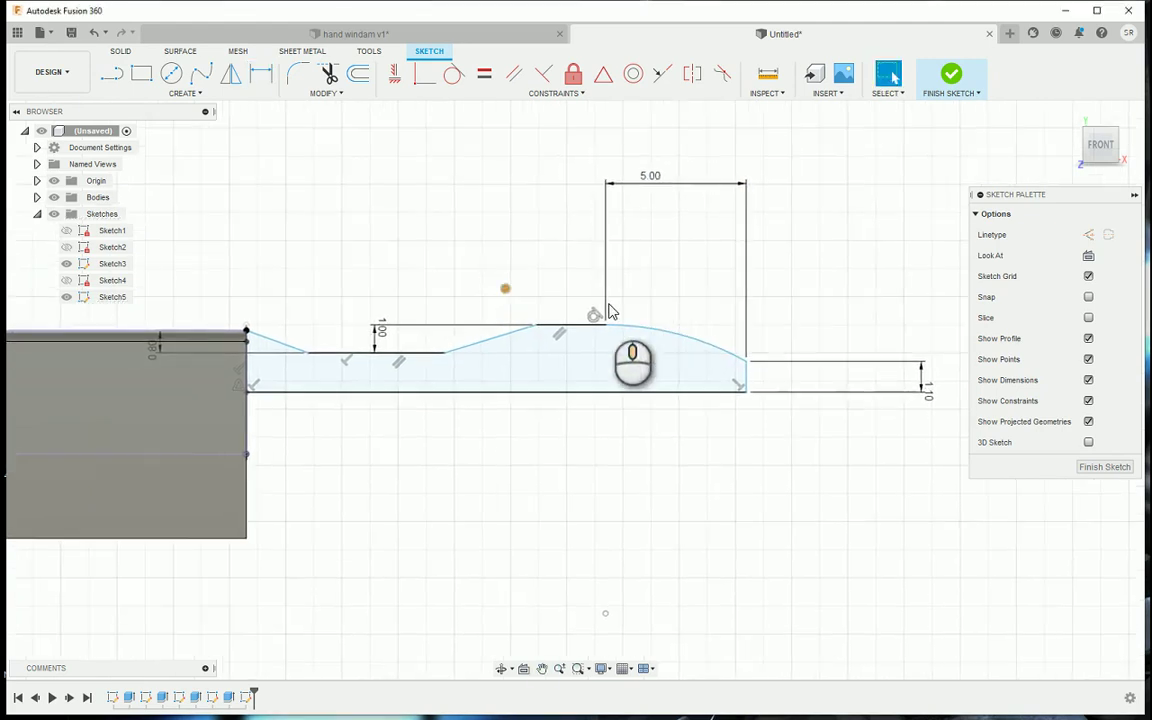
key(d)
click(290, 347)
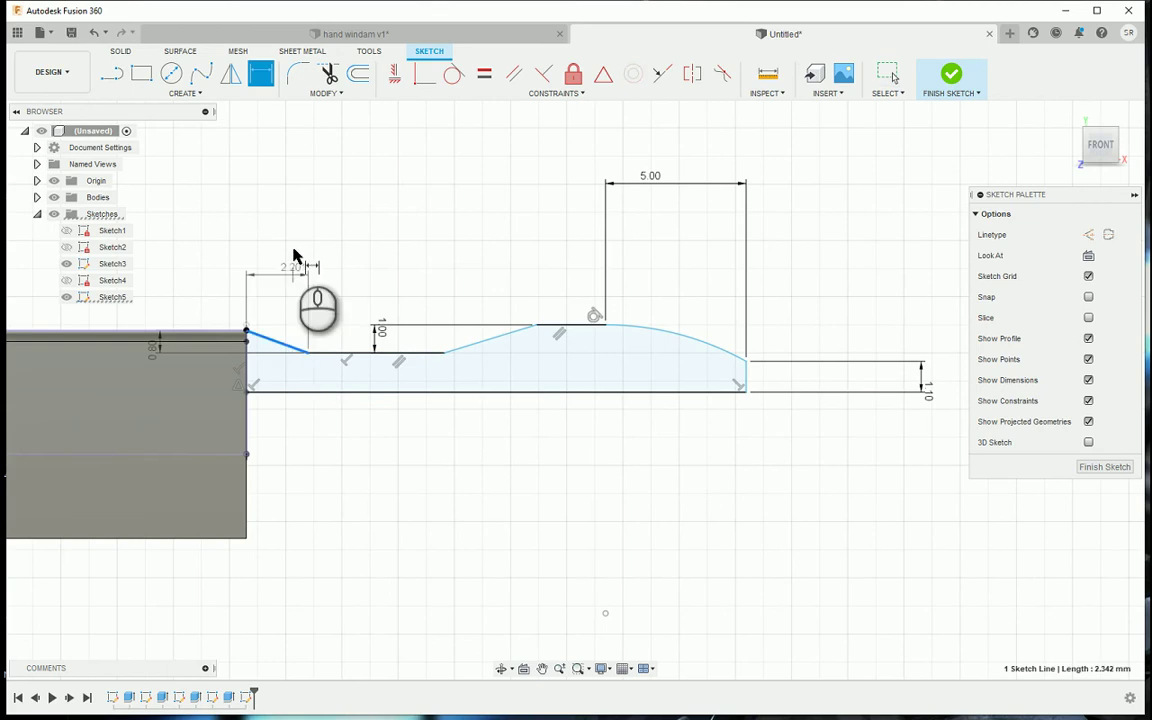
text(2)
key(Return)
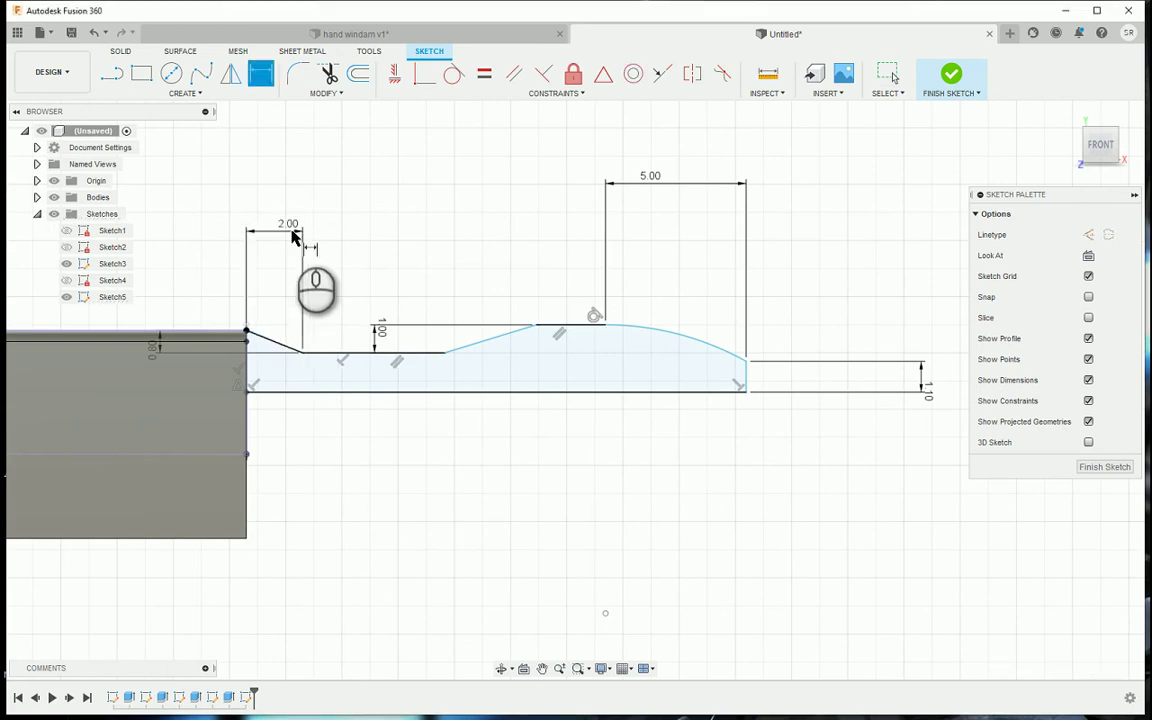
click(360, 351)
click(369, 232)
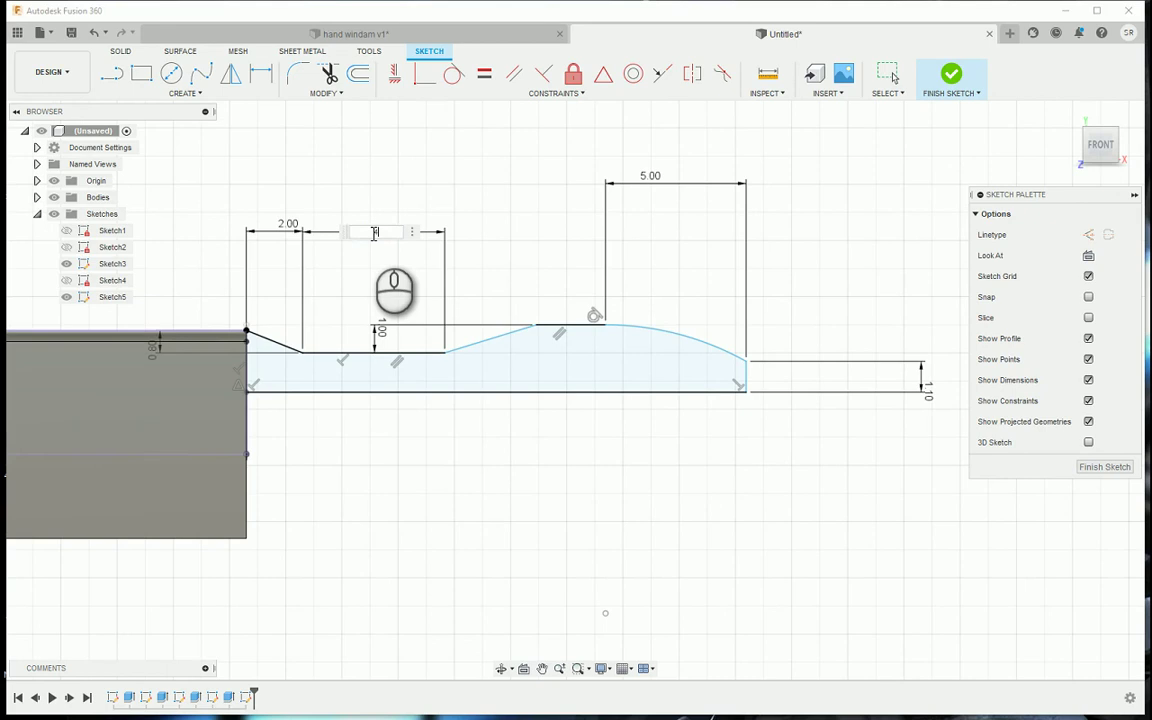
text(4)
key(Return)
Dimension the horizontal length of the upward slope to 1 mm and of the upper flat to 6 mm
click(445, 344)
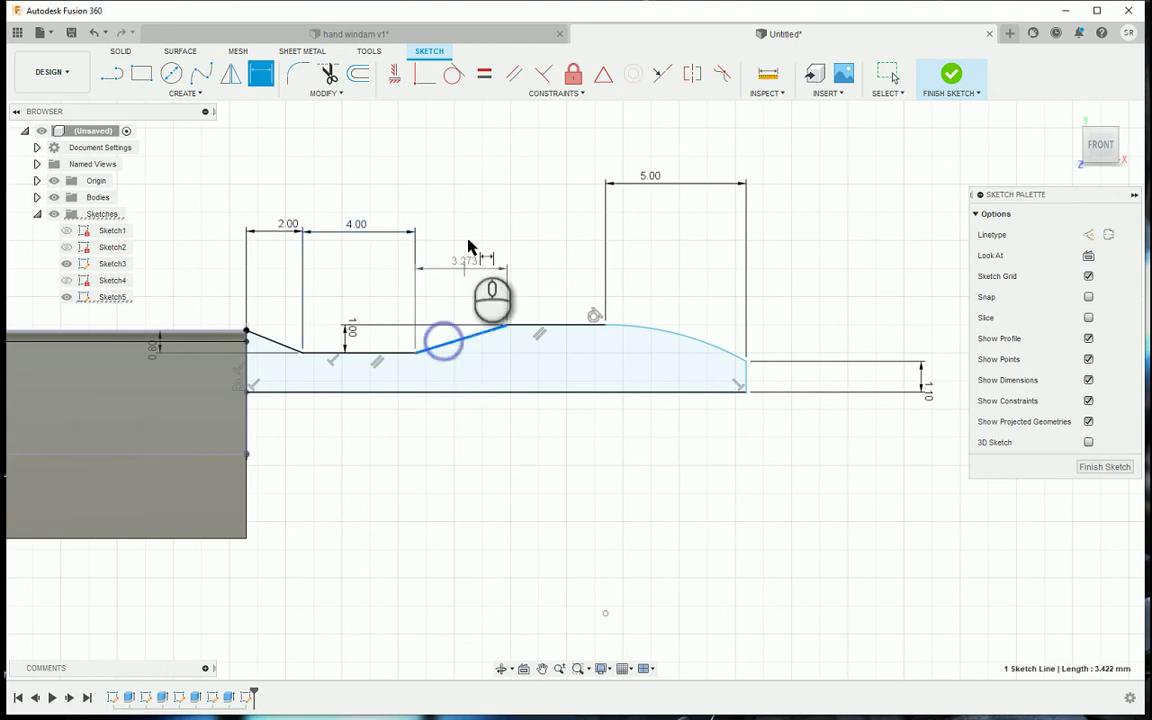
click(469, 244)
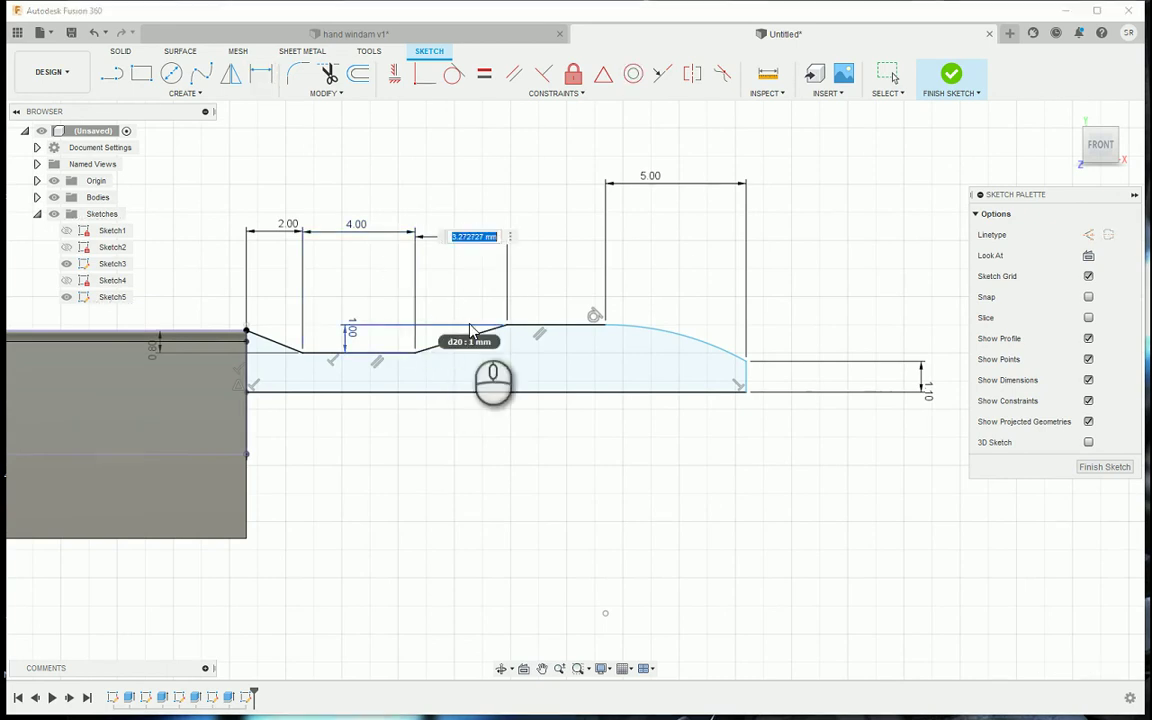
text(1)
key(Return)
click(485, 327)
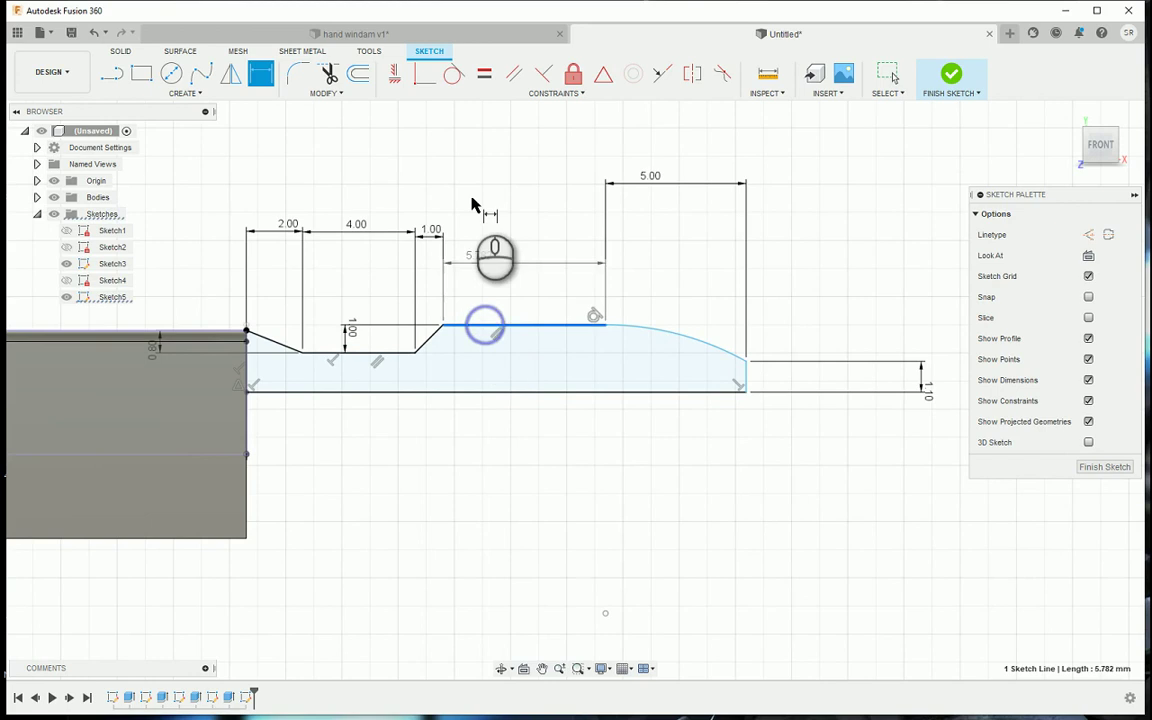
click(476, 197)
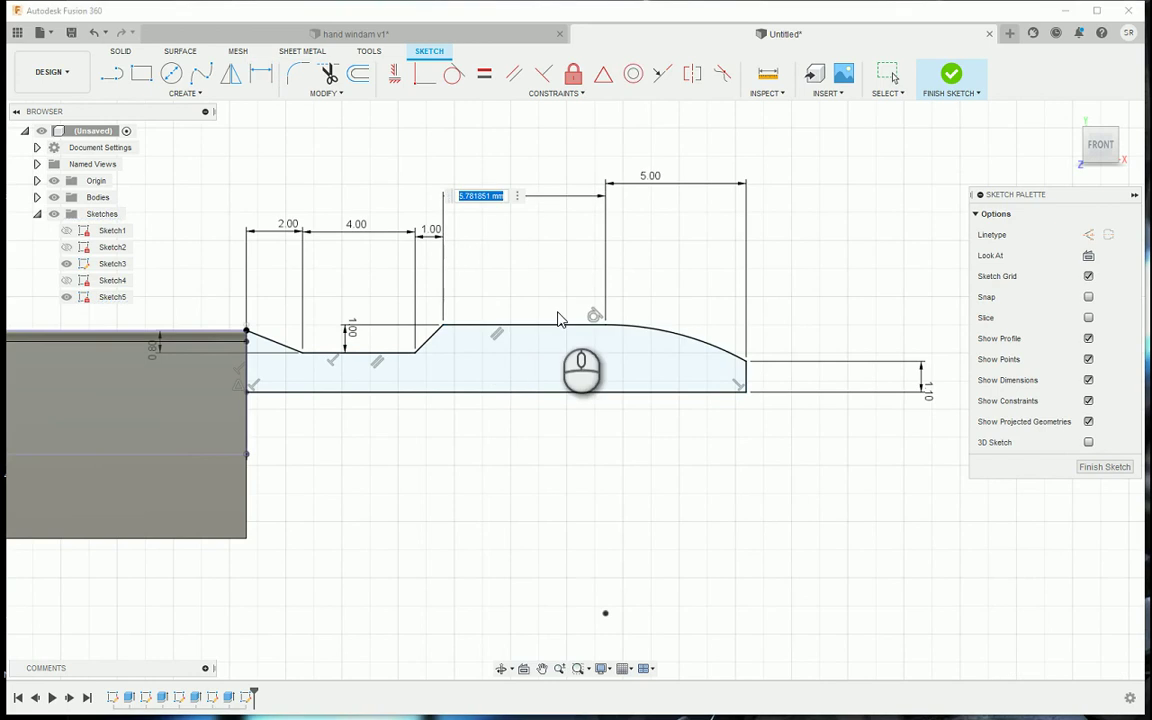
text(6)
key(Return)
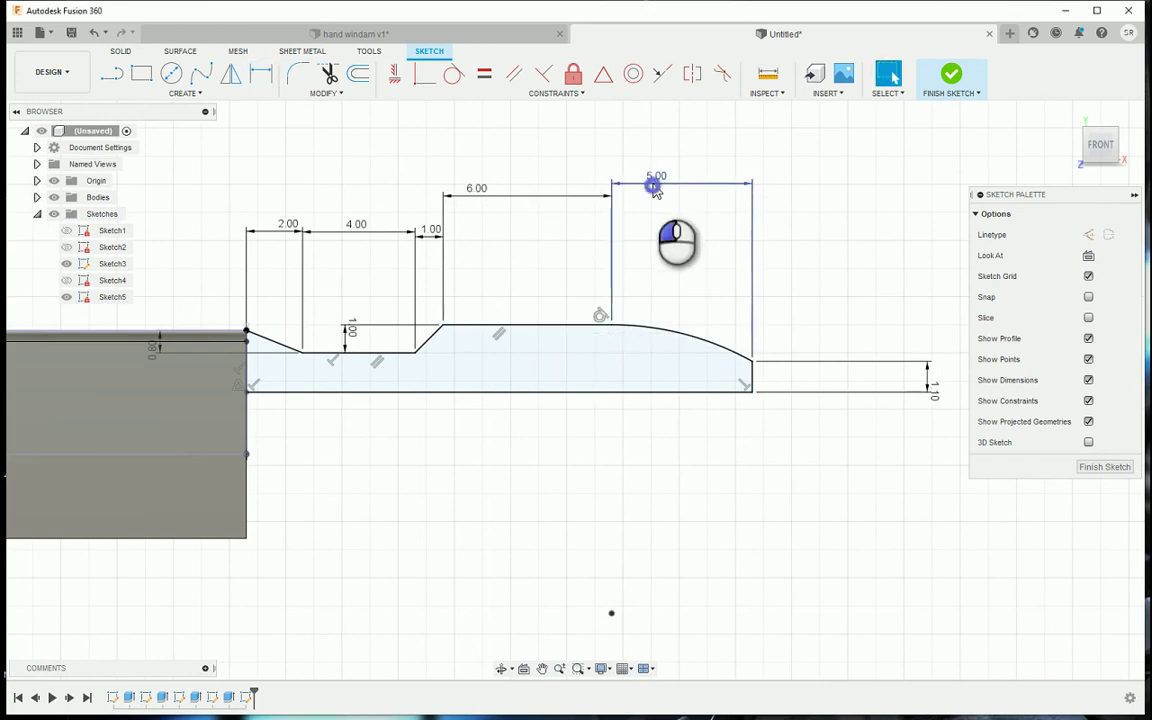
Set the end arc's horizontal length to 8 mm and finish the sketch
double_click(652, 177)
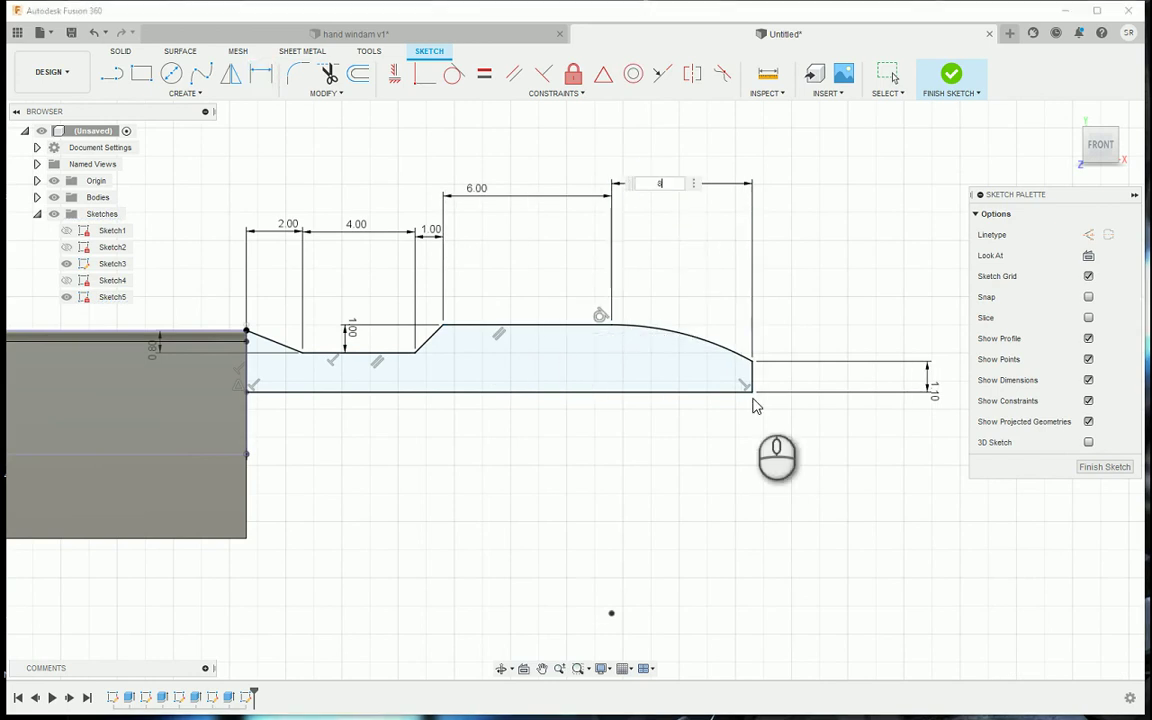
text(8)
key(Return)
scroll(746, 519, down, 2)
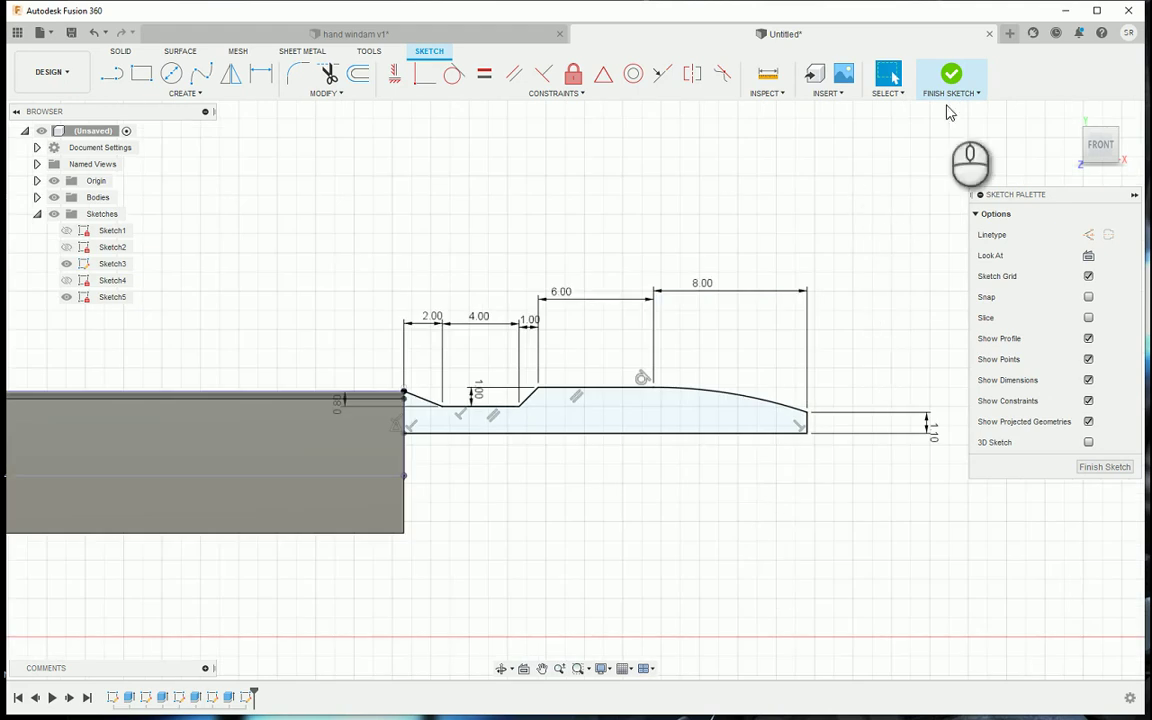
click(948, 75)
Revolve the tip profile 360 degrees around its long lower edge, joined to the cylinder, and hide Sketch3
drag(1105, 172, 930, 176)
click(171, 73)
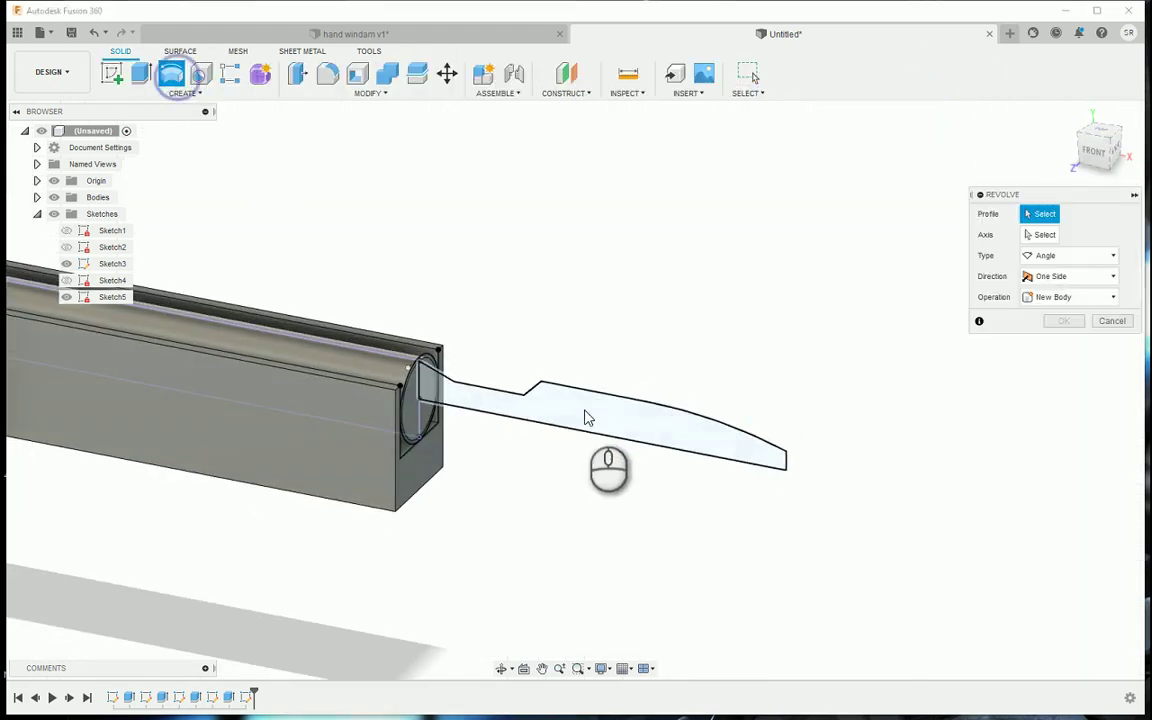
click(597, 421)
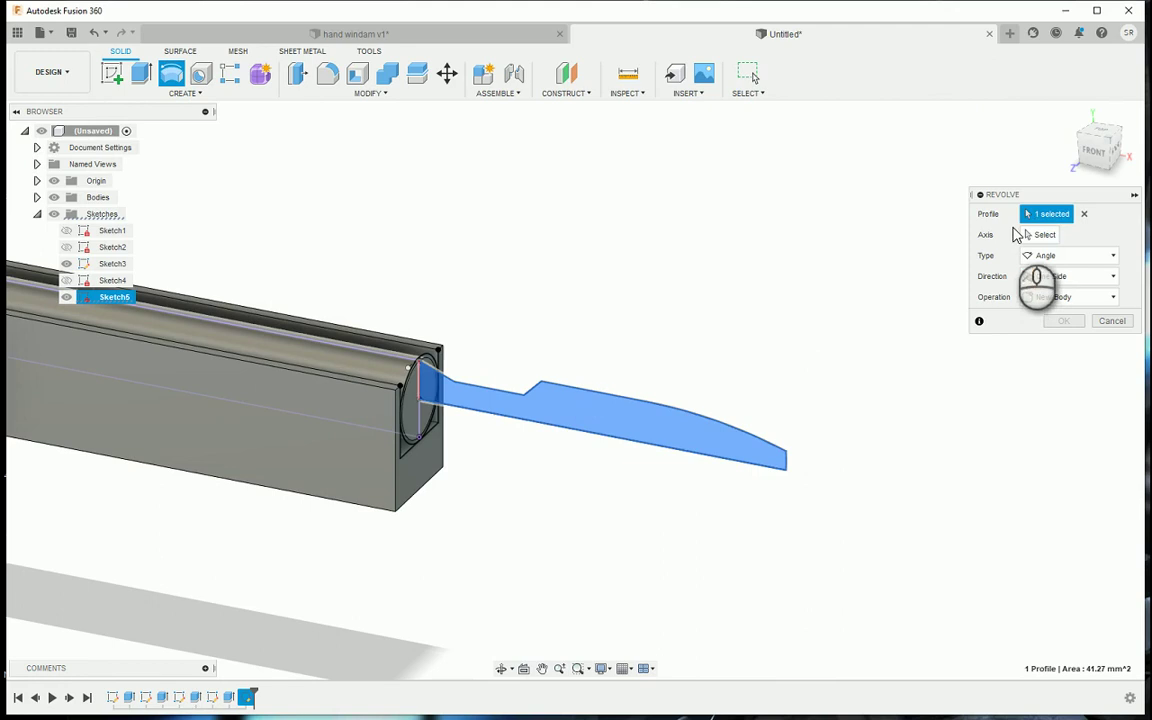
click(712, 462)
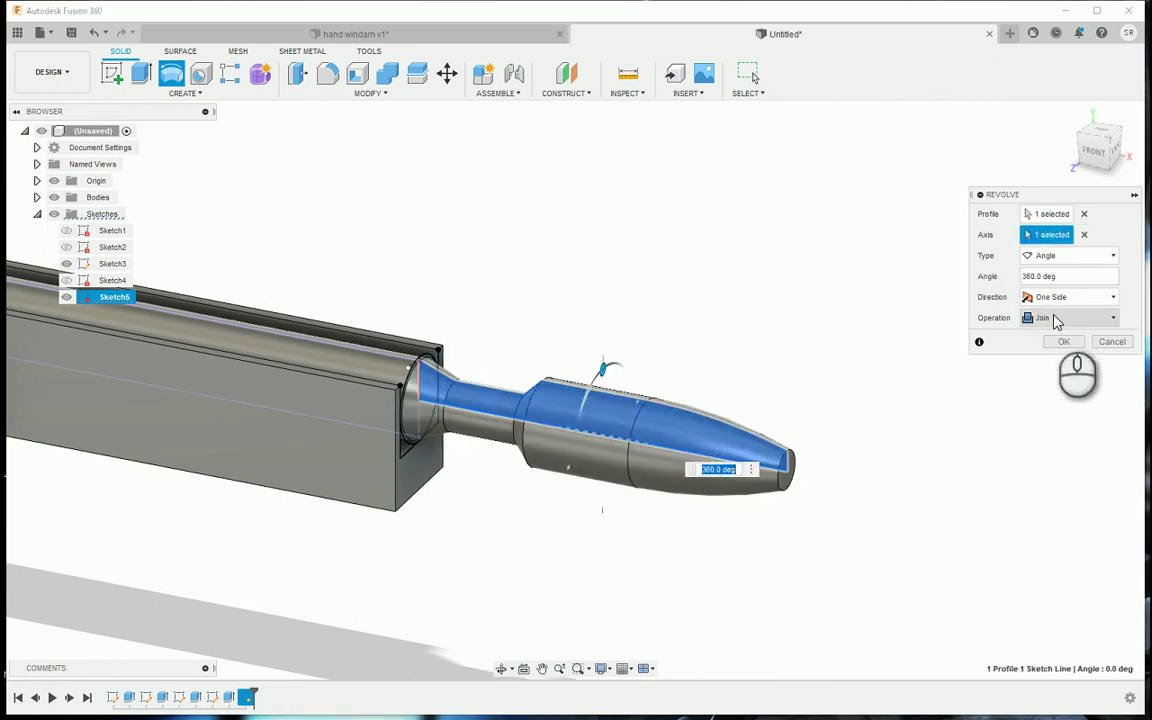
scroll(400, 330, up, 5)
scroll(400, 330, down, 4)
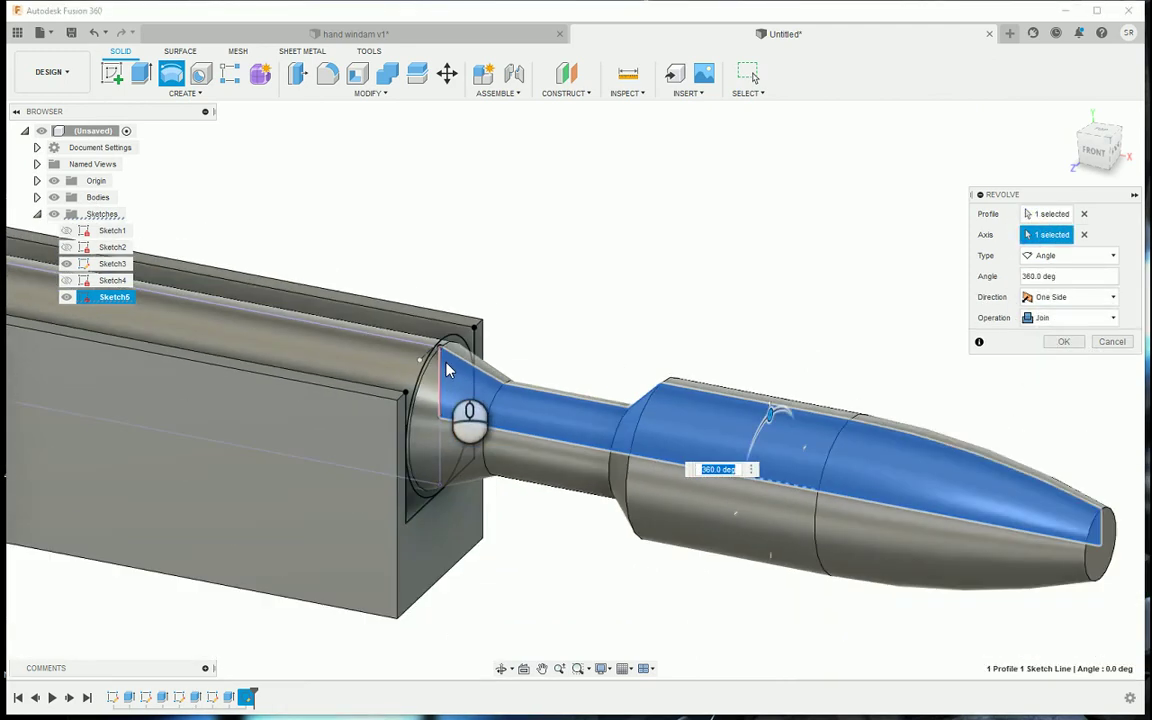
click(1064, 342)
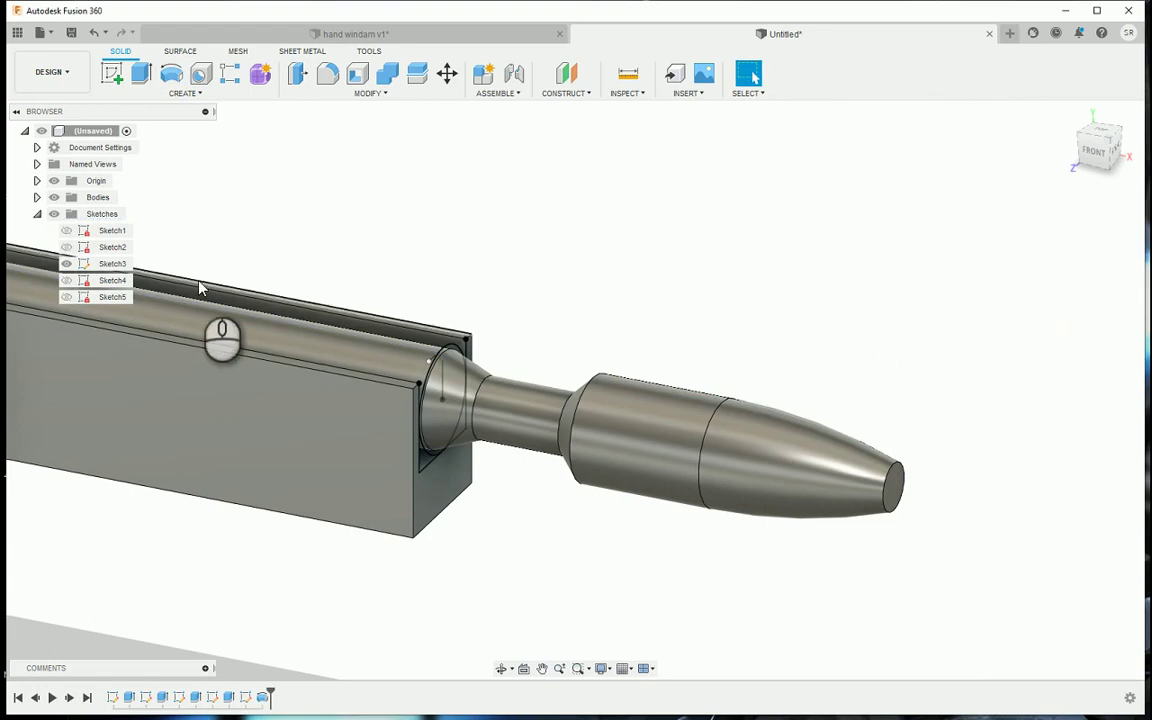
click(66, 264)
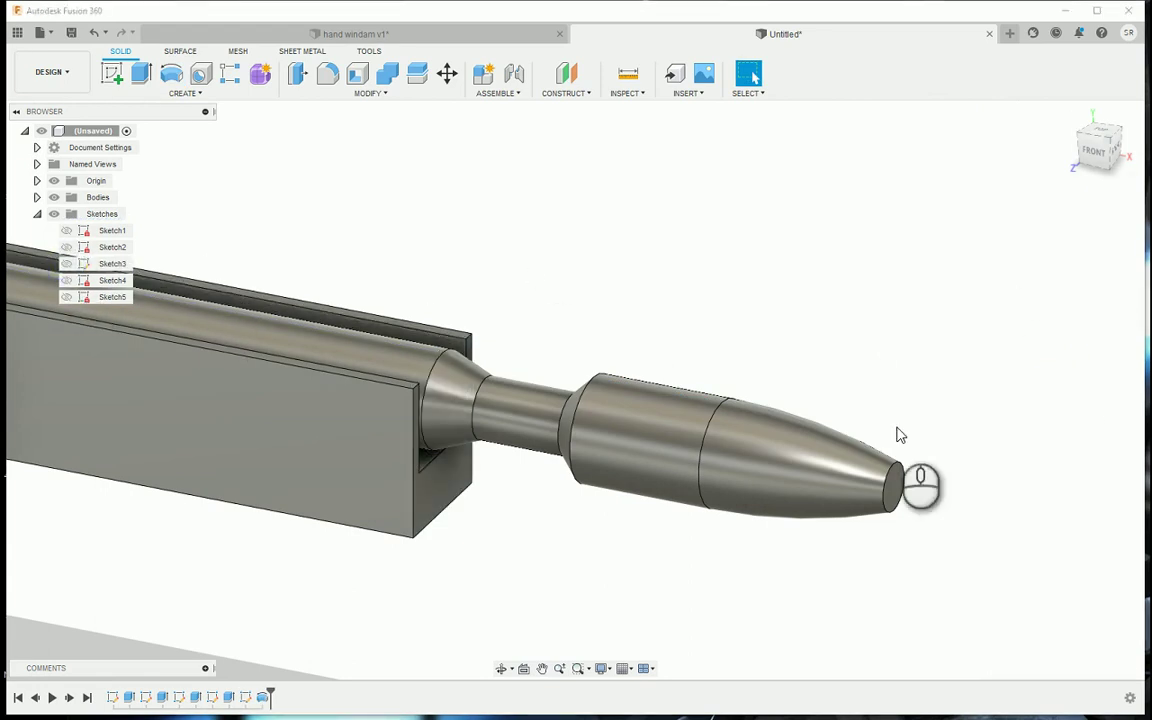
Edit the tip's profile sketch to set the height between its lower and upper flats to 0.6 mm
shift+middle_drag(1121, 193, 1046, 365)
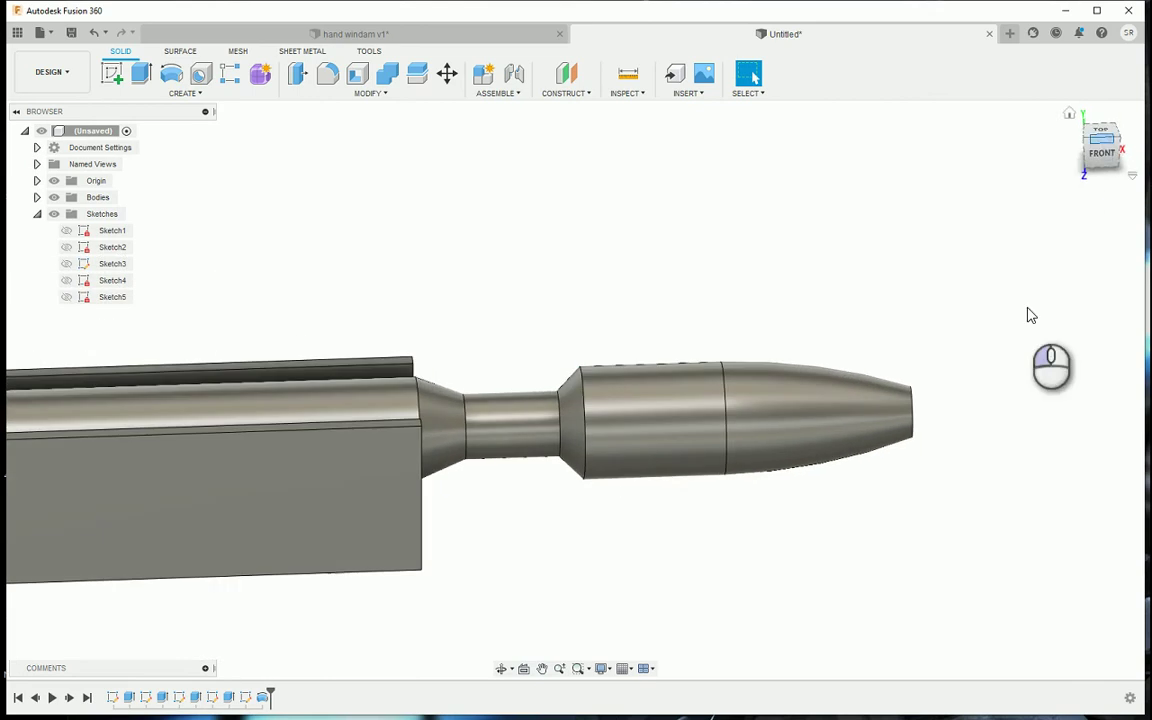
double_click(248, 699)
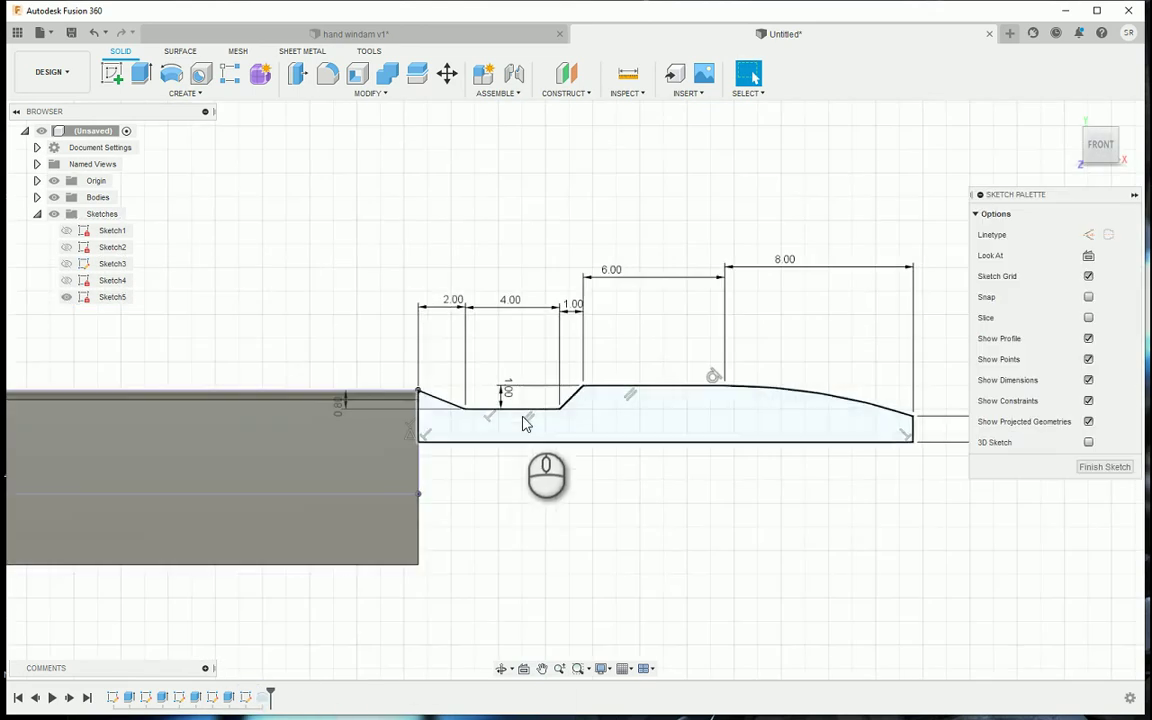
double_click(506, 390)
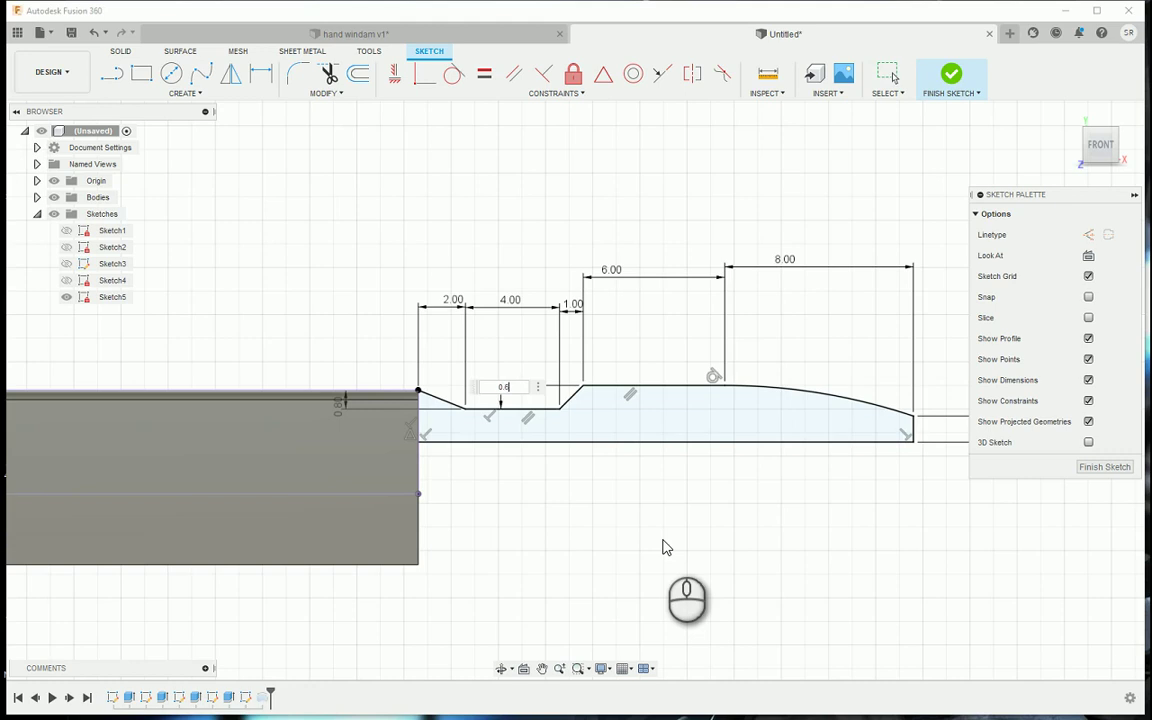
key(Return)
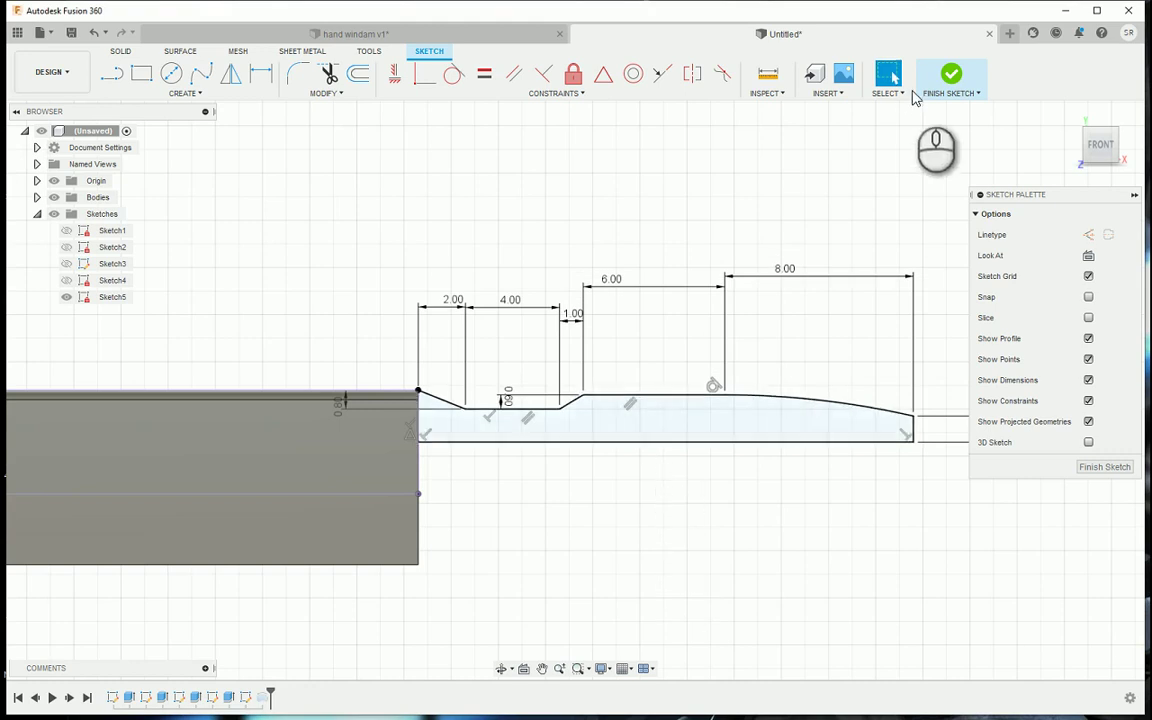
click(953, 78)
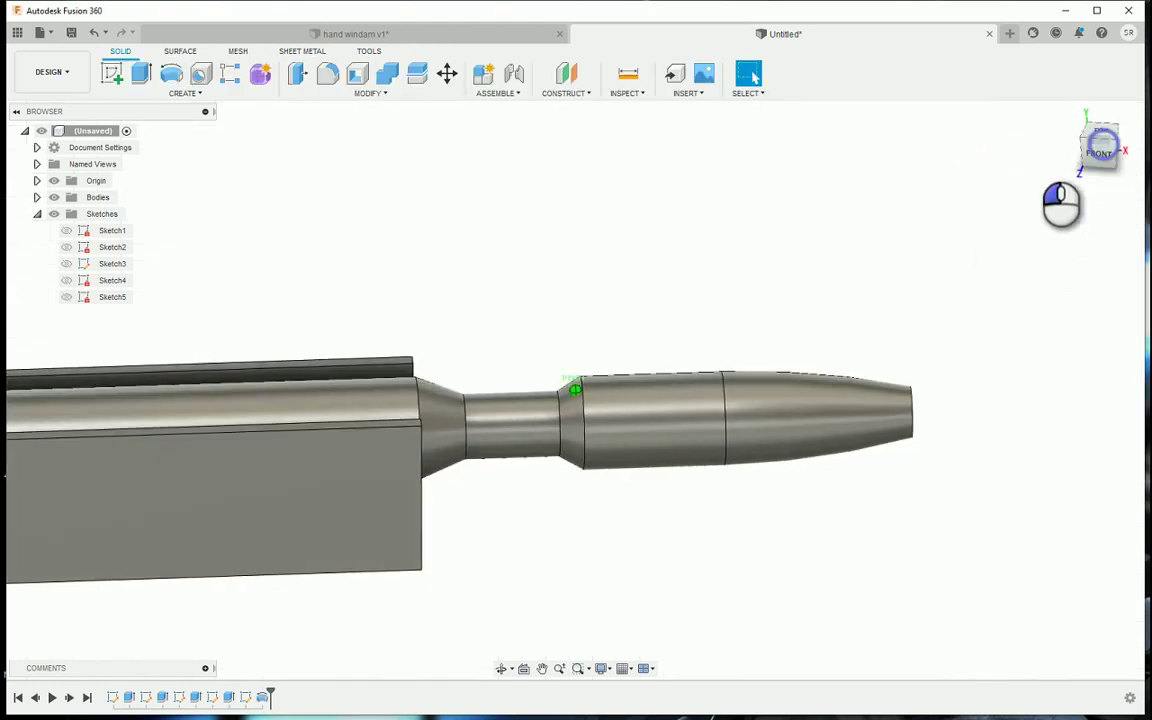
Start a new sketch on the flat circular end face of the revolved tip
shift+middle_drag(1075, 154, 1009, 150)
mouse_move(994, 196)
shift+middle_down()
mouse_move(728, 200)
mouse_move(783, 163)
mouse_move(993, 177)
shift+middle_up()
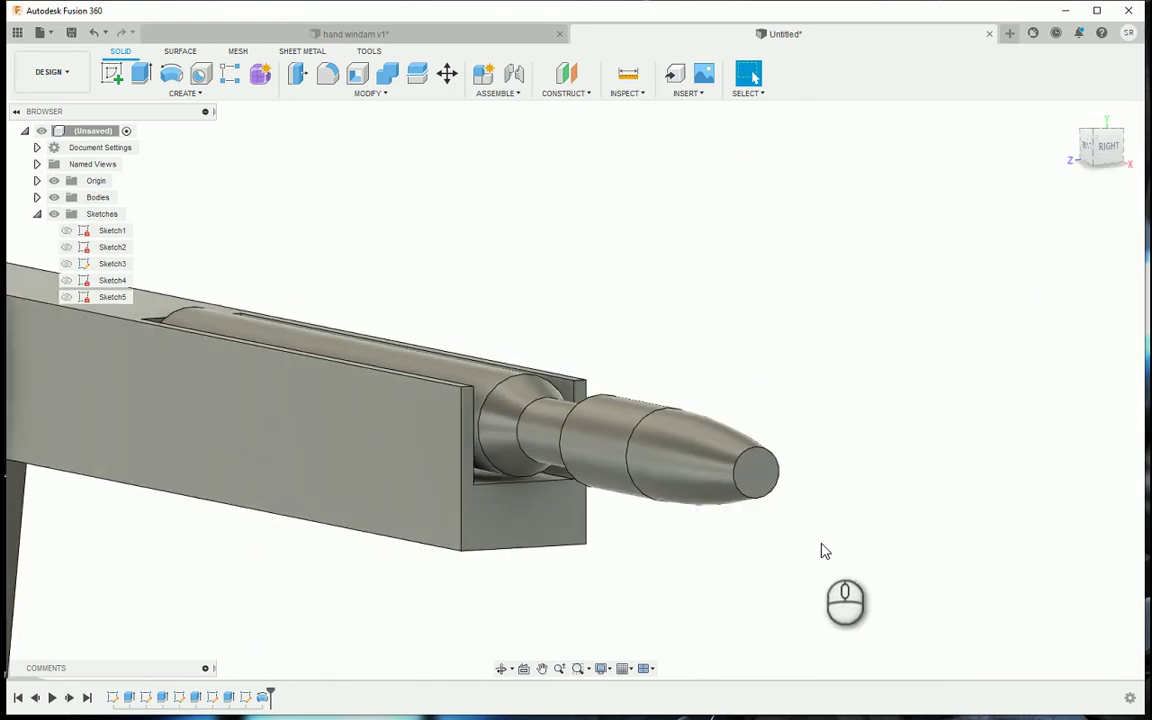
click(757, 474)
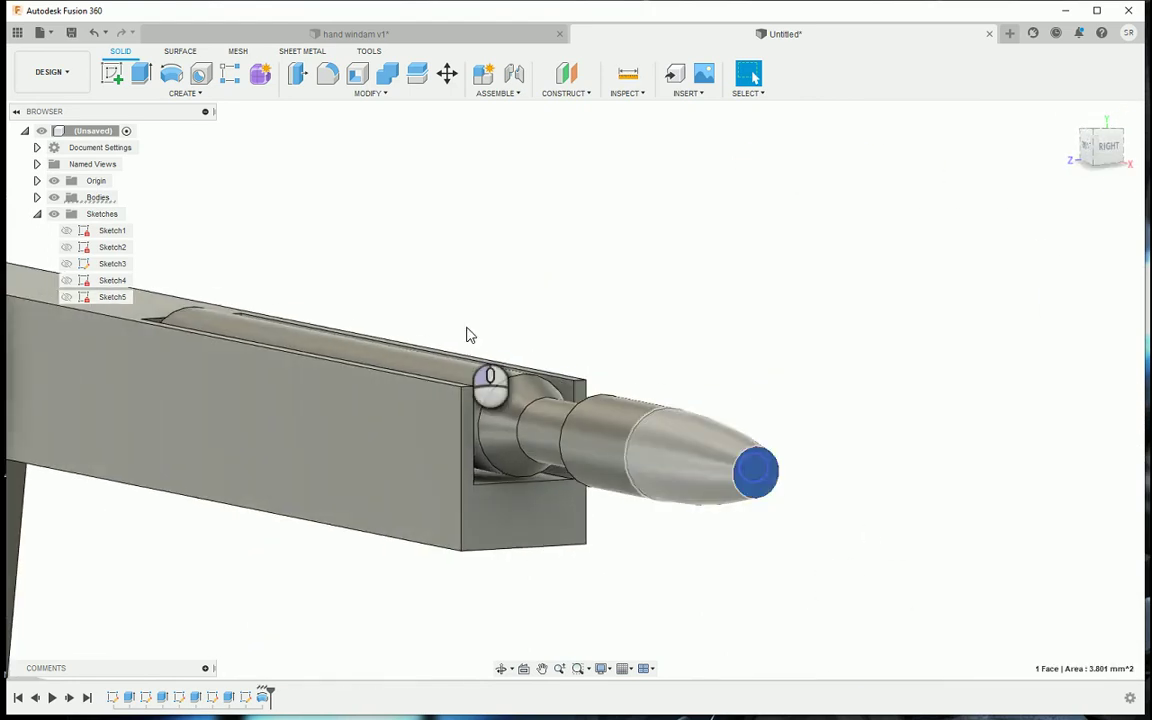
click(112, 73)
Project the tip's circular end face into the sketch, using the specified entities selection filter
key(p)
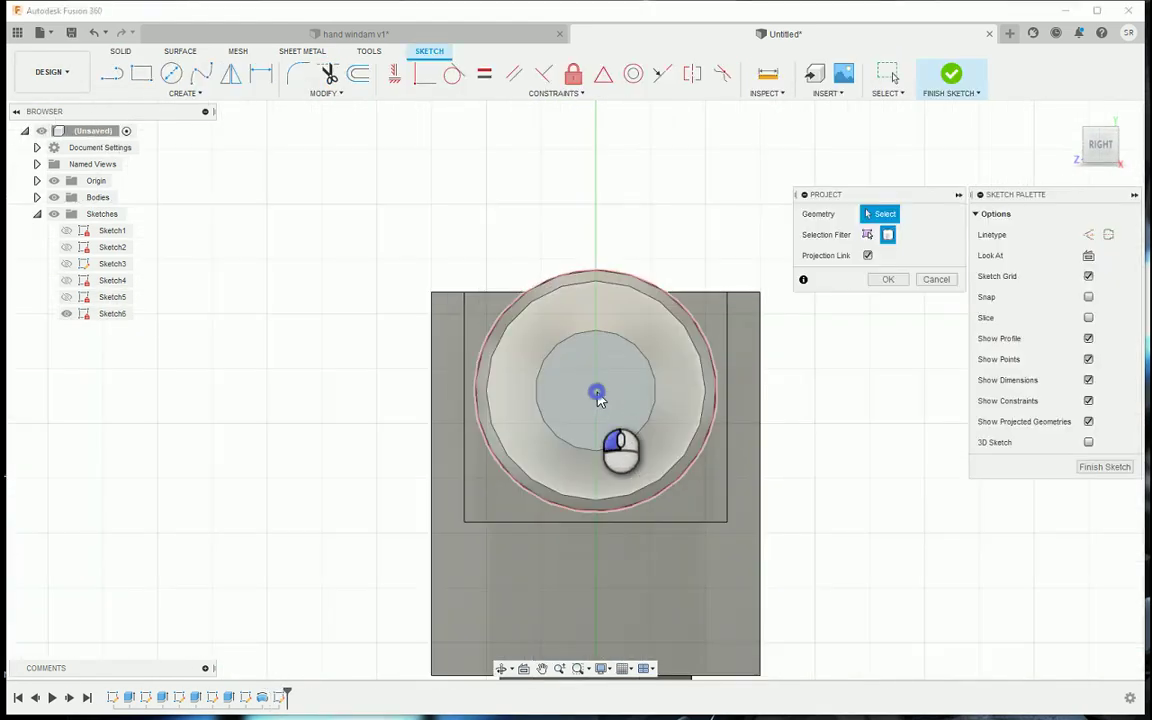
click(596, 398)
click(867, 234)
click(550, 388)
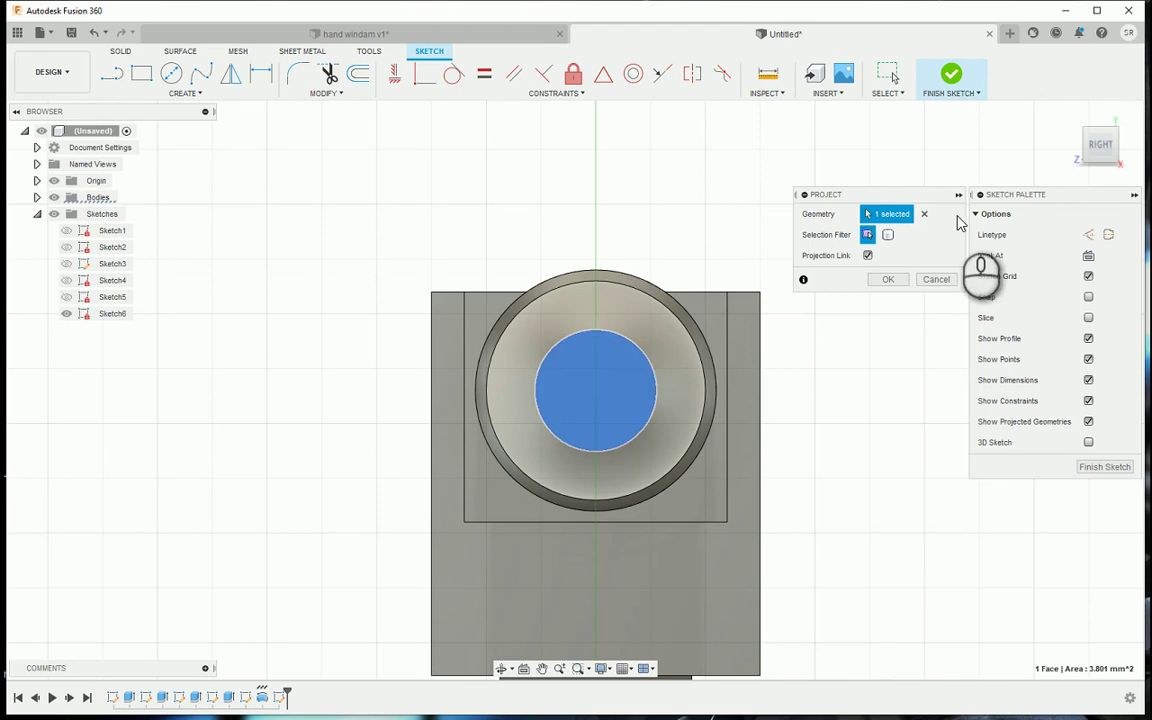
click(889, 236)
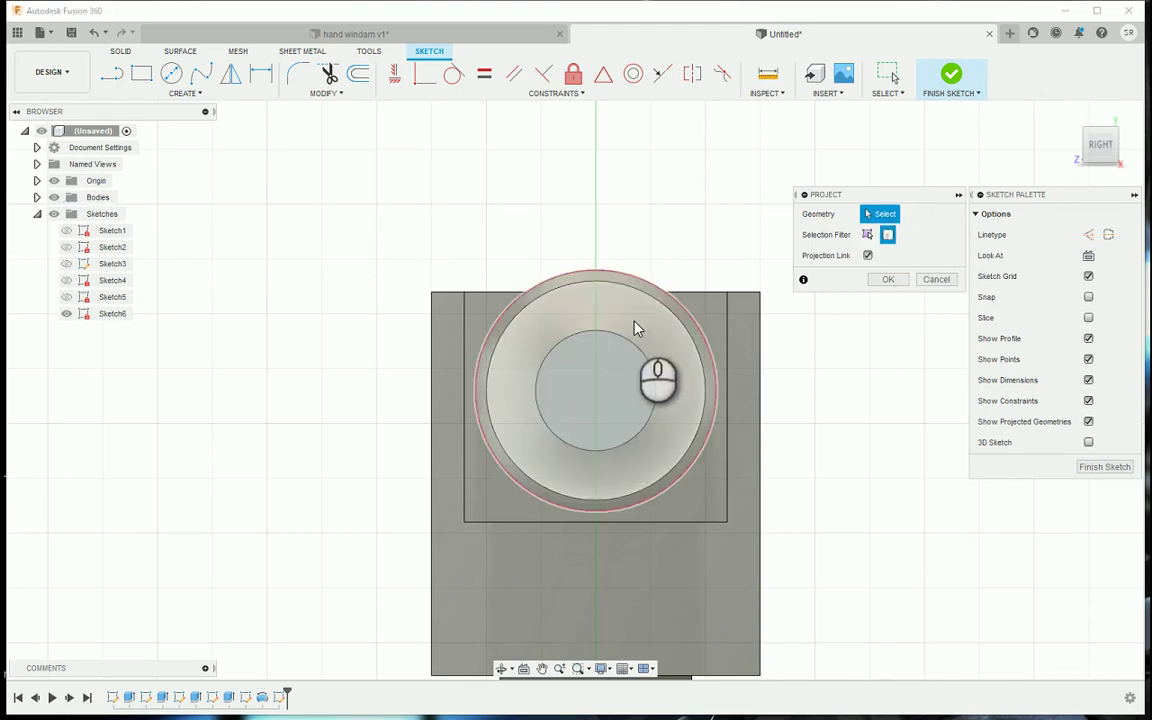
click(869, 235)
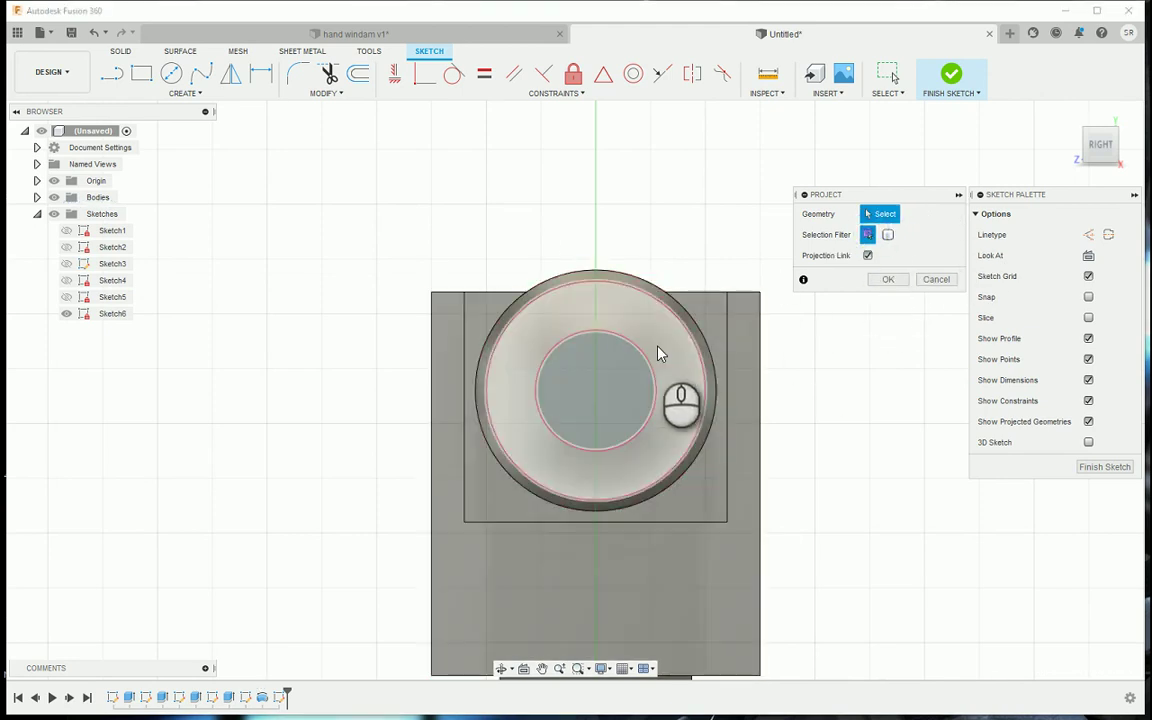
click(597, 398)
click(888, 279)
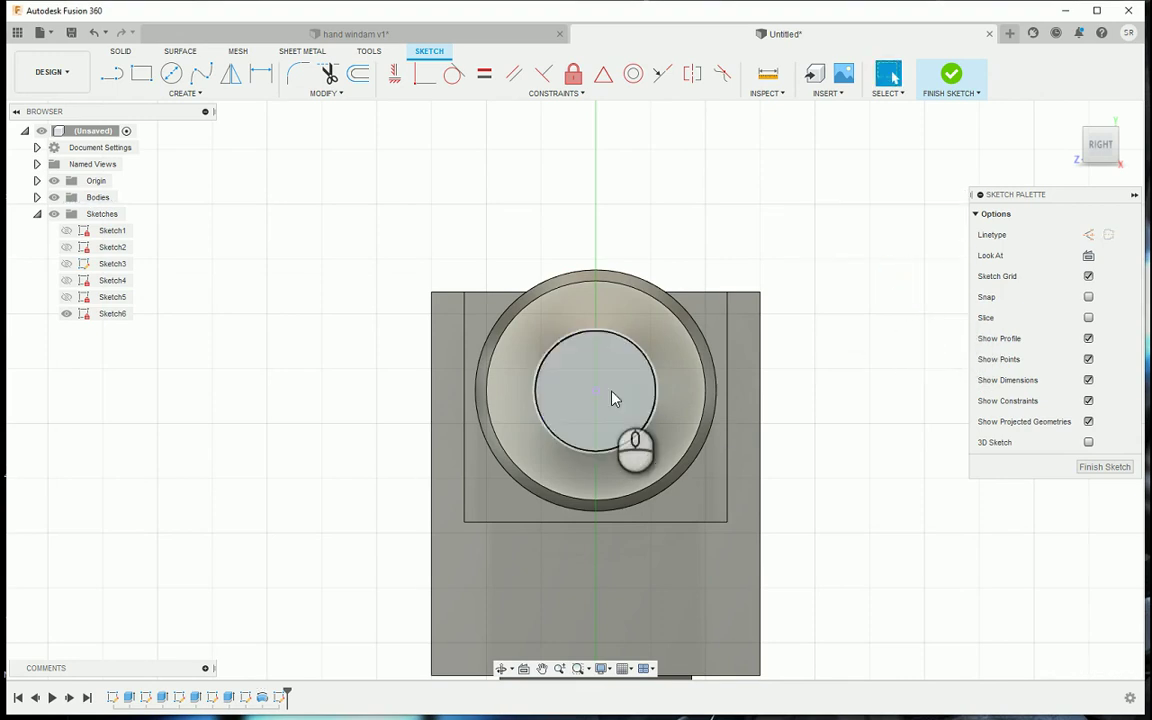
Offset the projected end-face circle inward by 0.5 mm and finish the sketch
key(p)
key(o)
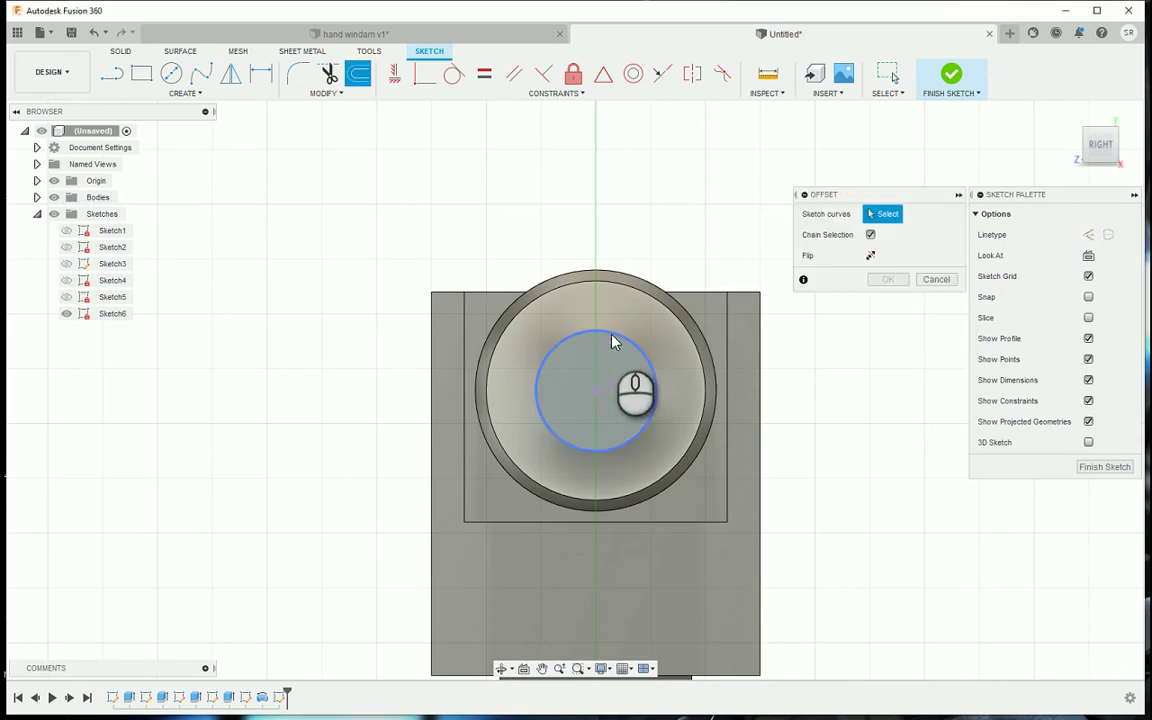
click(616, 338)
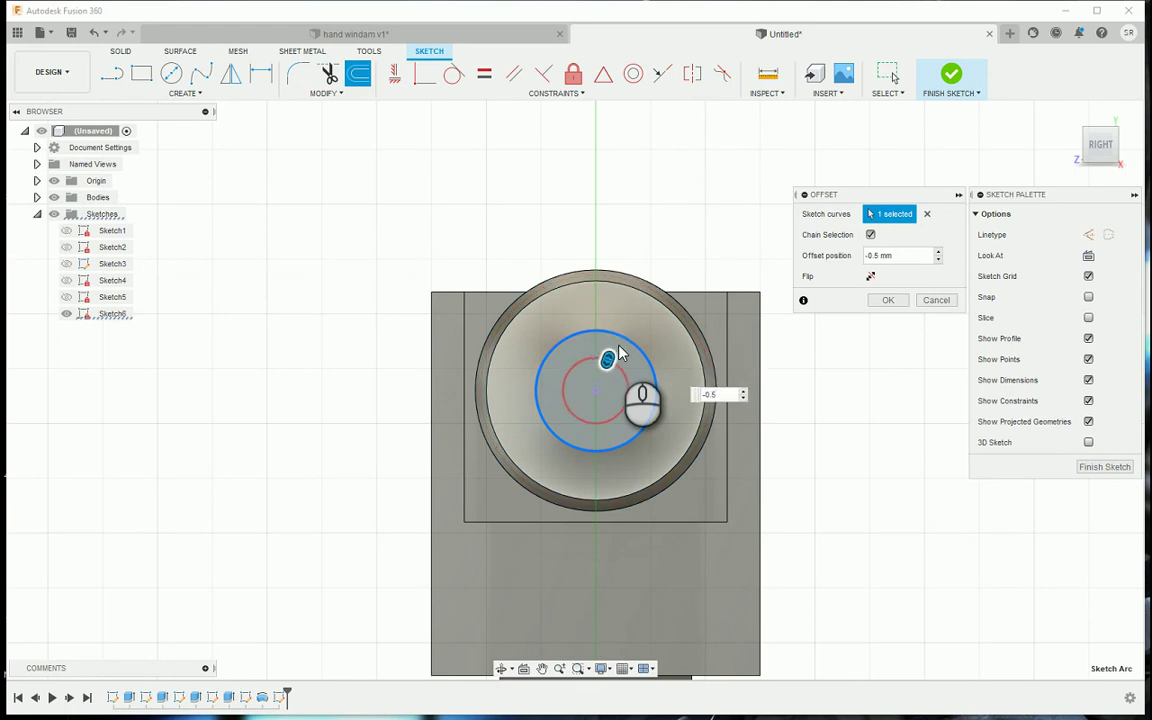
key(Return)
click(951, 74)
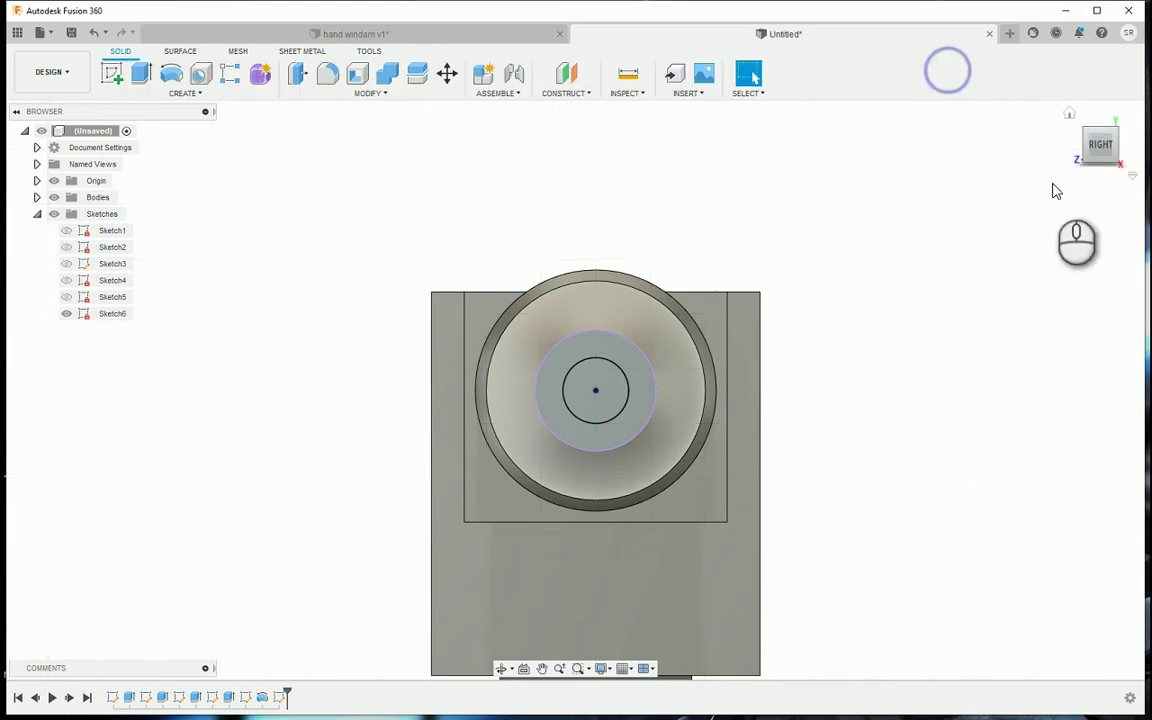
Edit the tip's profile sketch to set the height of its short end edge to 1.3 mm
shift+middle_drag(1056, 190, 713, 553)
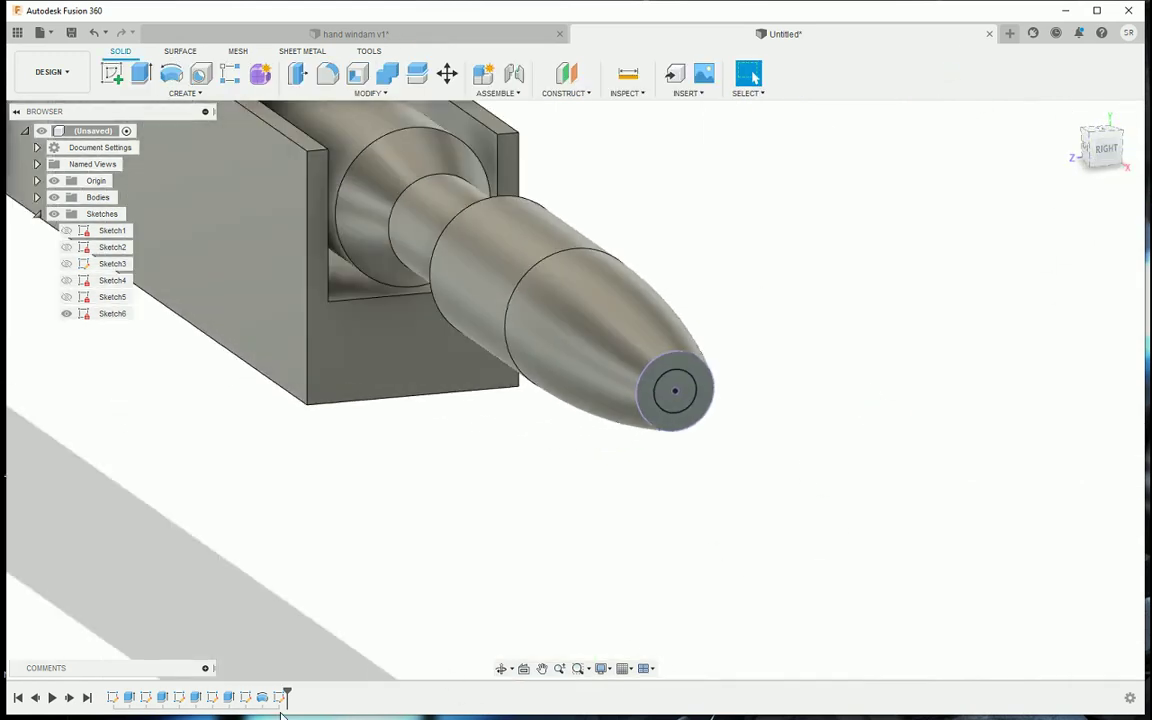
double_click(249, 698)
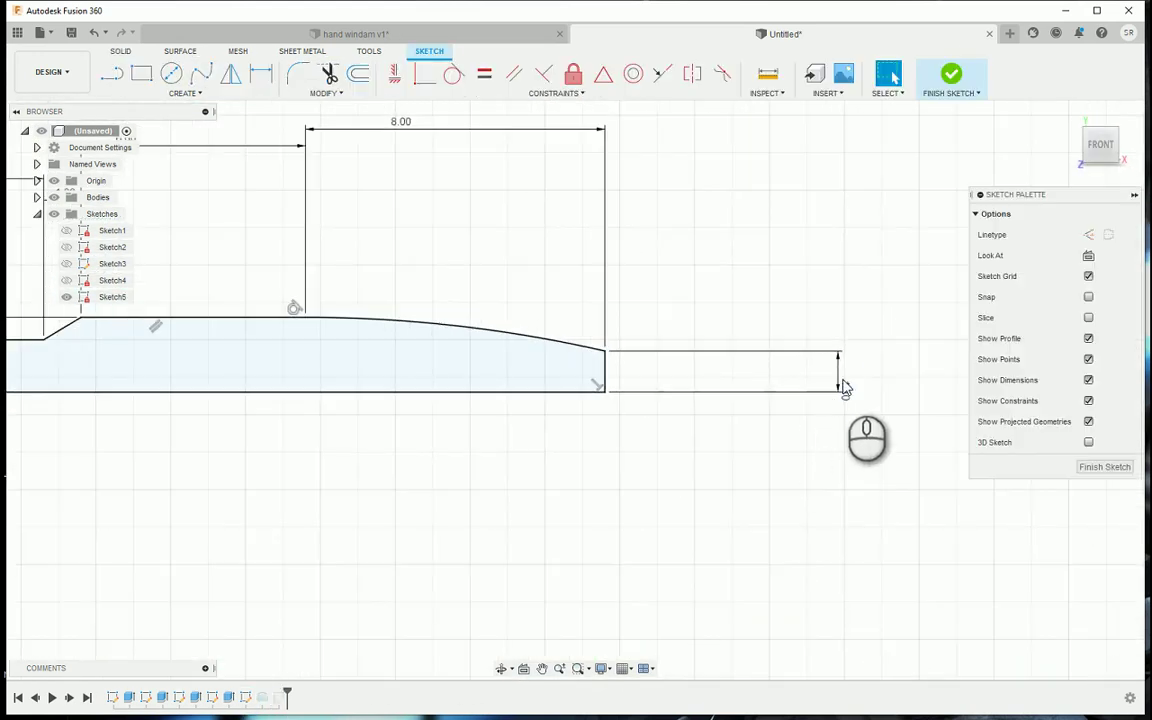
click(838, 390)
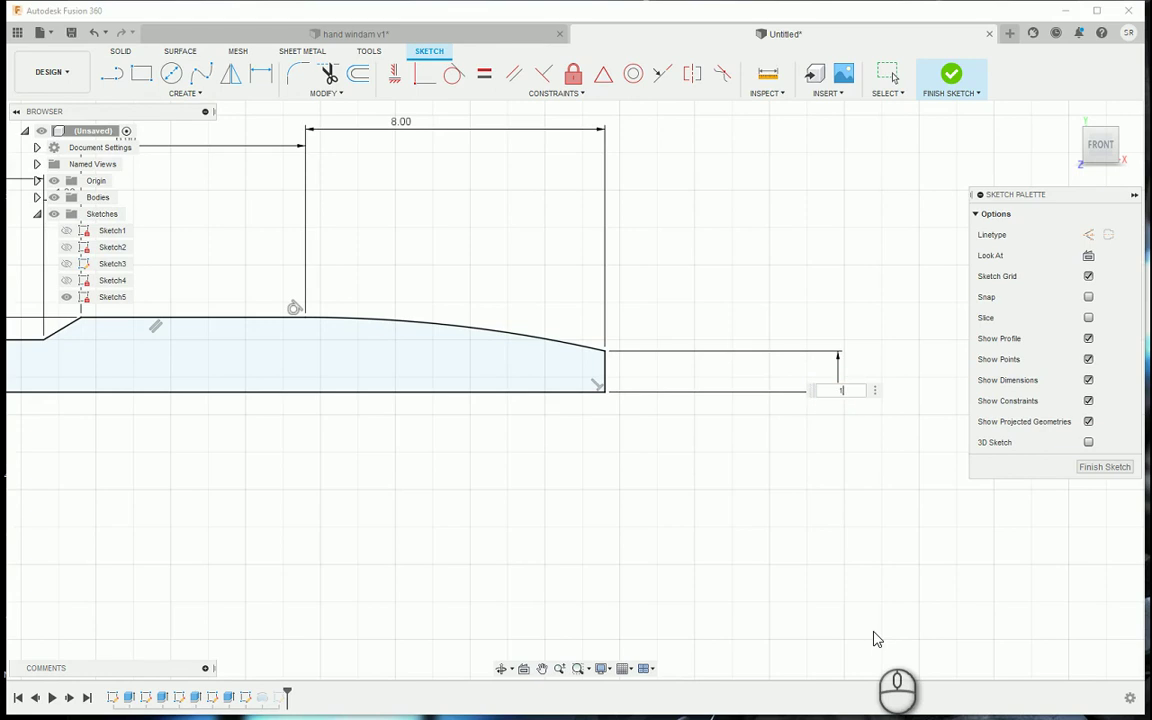
text(1.3)
key(Return)
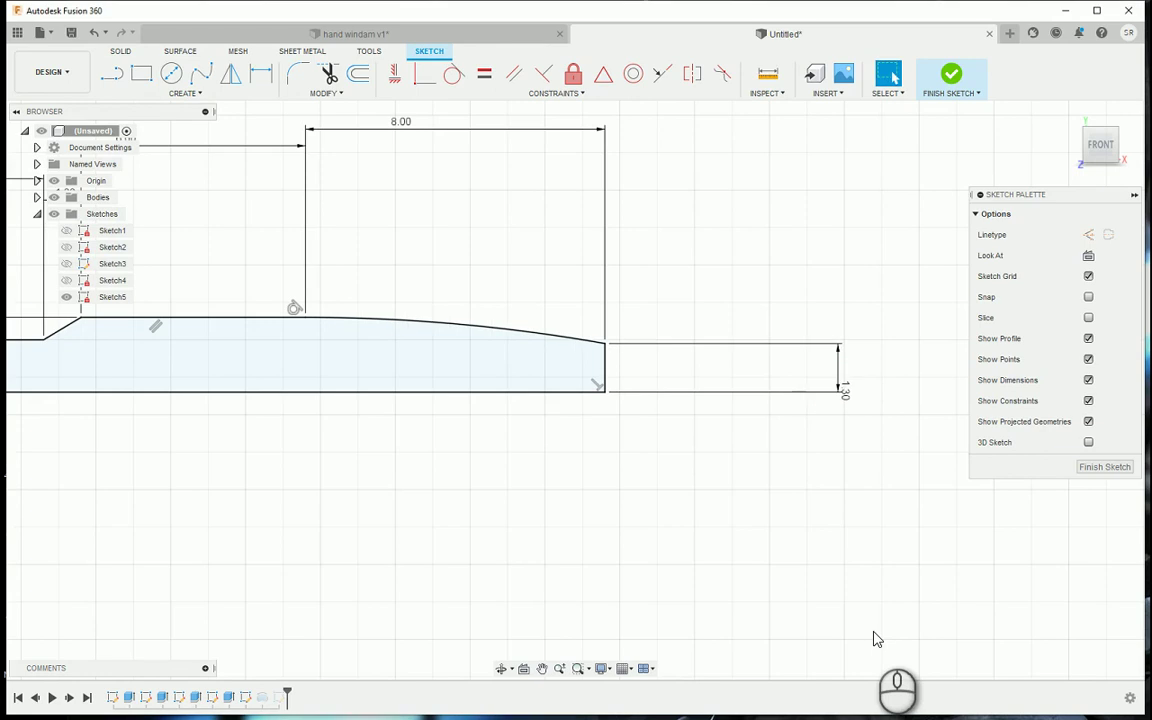
click(953, 76)
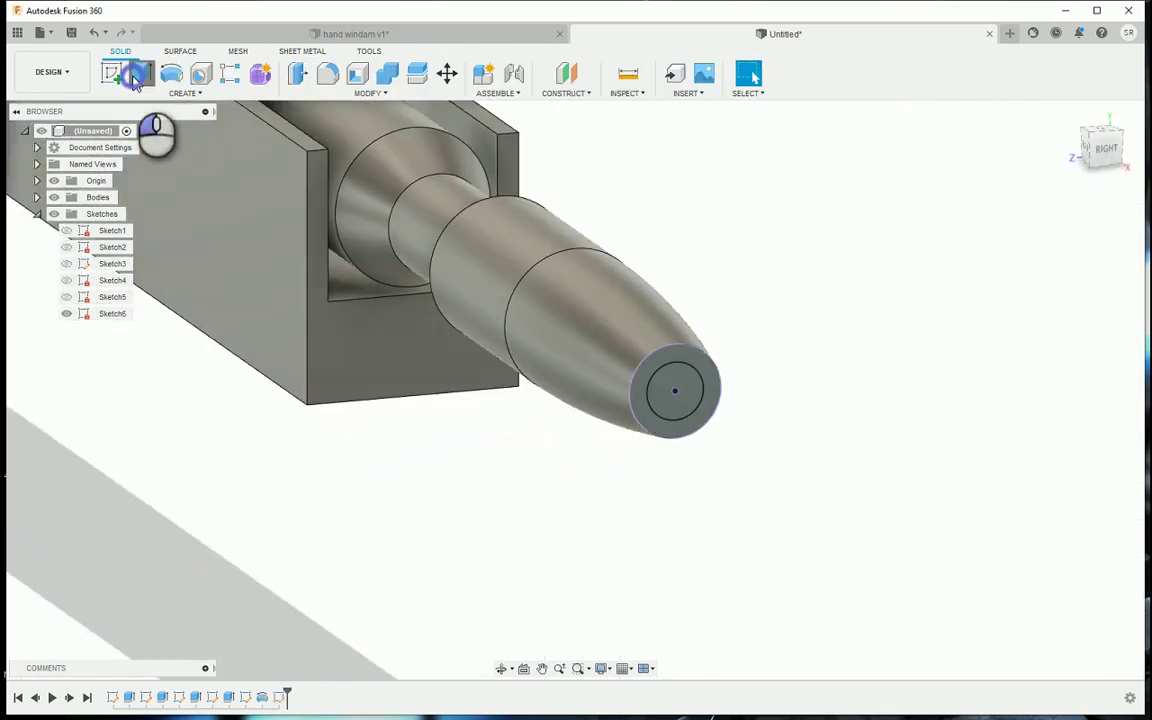
Extrude the inner circle on the tip's end face 51 mm back through the tip and cylinder as a cut
click(141, 73)
click(675, 390)
scroll(678, 390, down, 5)
shift+middle_drag(681, 391, 422, 280)
click(382, 281)
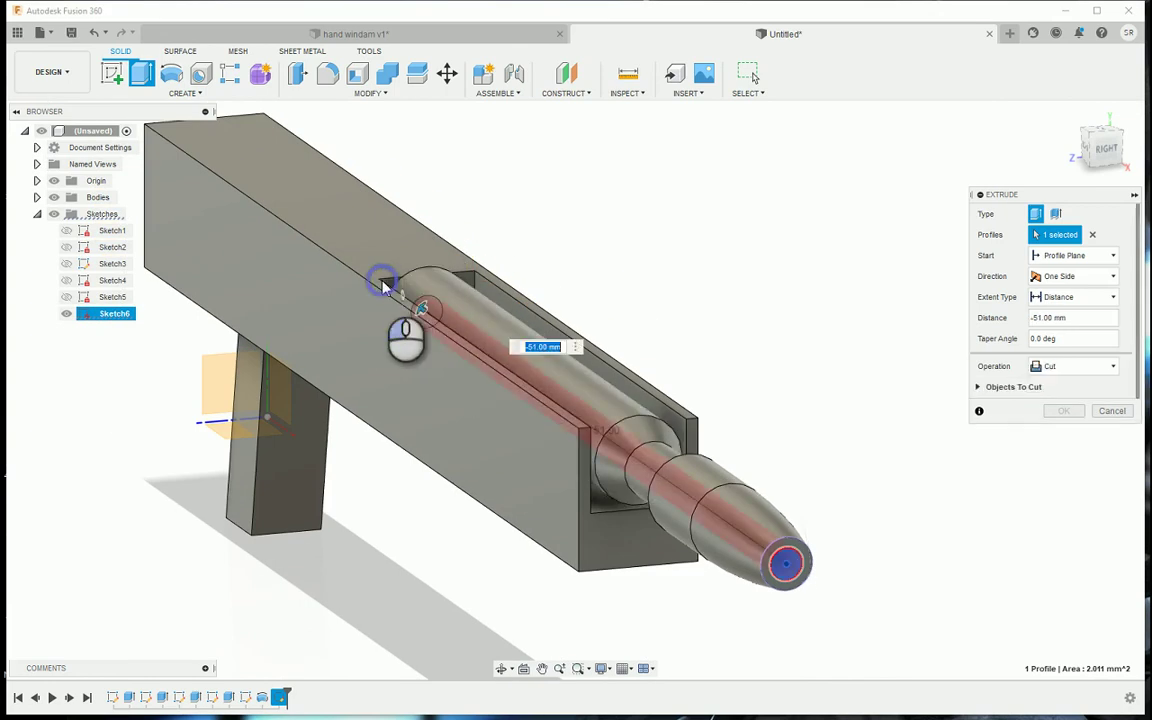
click(1063, 410)
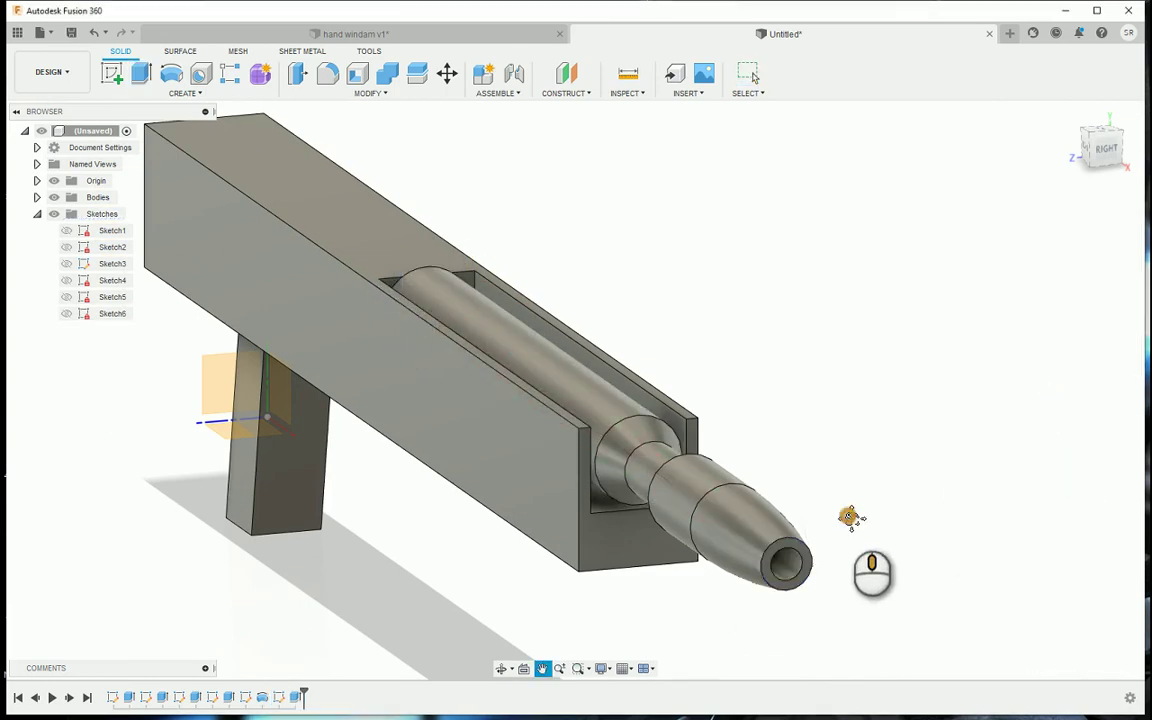
Start a new sketch on the long front side face of the channelled bar
middle_drag(848, 516, 823, 408)
click(1105, 149)
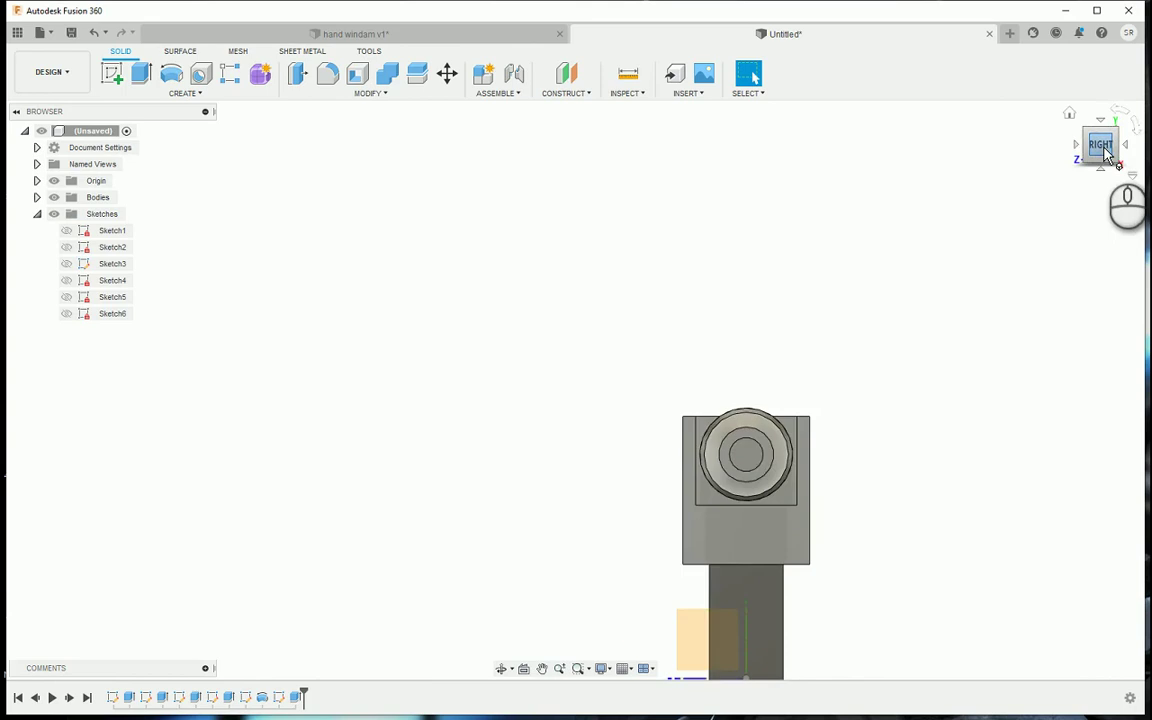
drag(1105, 150, 316, 366)
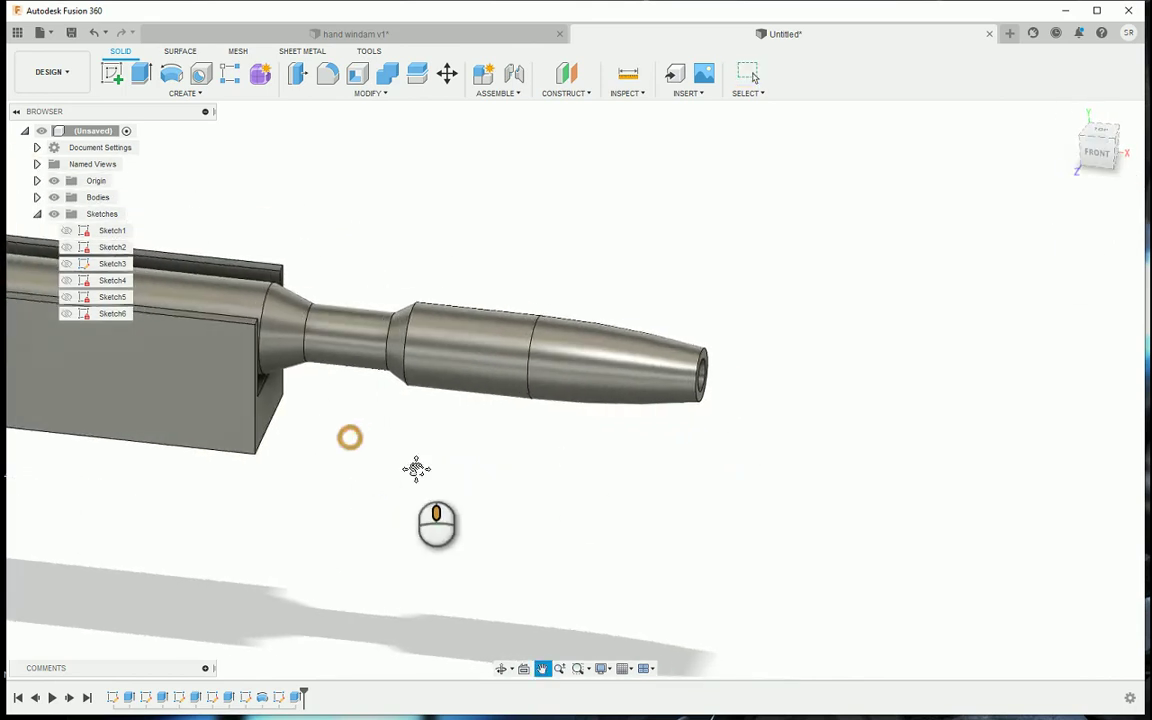
middle_drag(414, 468, 627, 509)
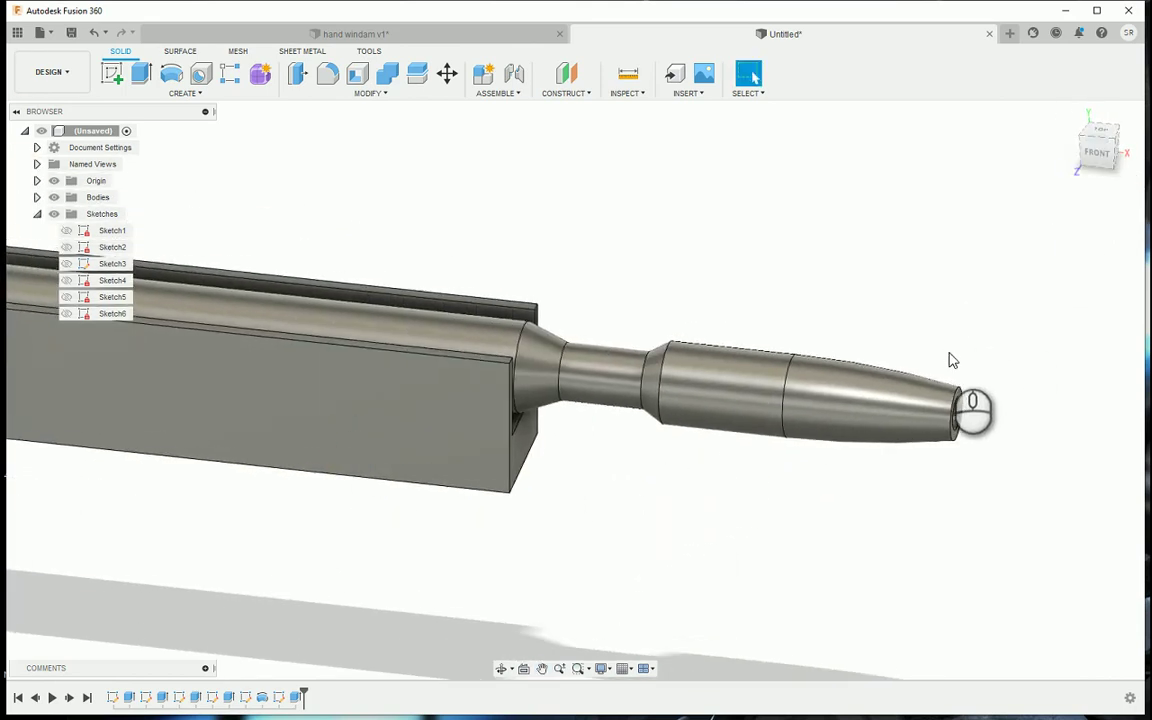
scroll(952, 360, down, 3)
click(404, 418)
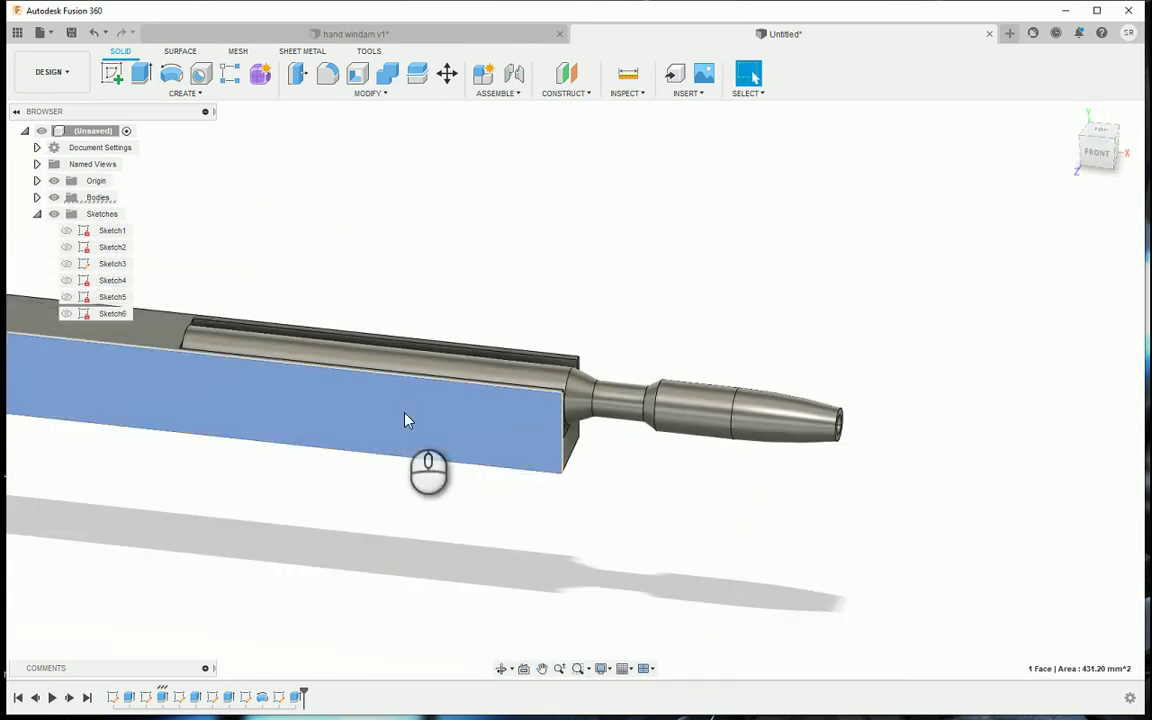
click(112, 73)
click(465, 390)
Sketch a horizontal rectangle about 8 mm by 1 mm over the tapered tip and pull its outer short edge just inside the tip's end
mouse_move(918, 528)
middle_down()
mouse_move(614, 508)
mouse_move(514, 483)
middle_up()
click(141, 73)
scroll(668, 392, up, 3)
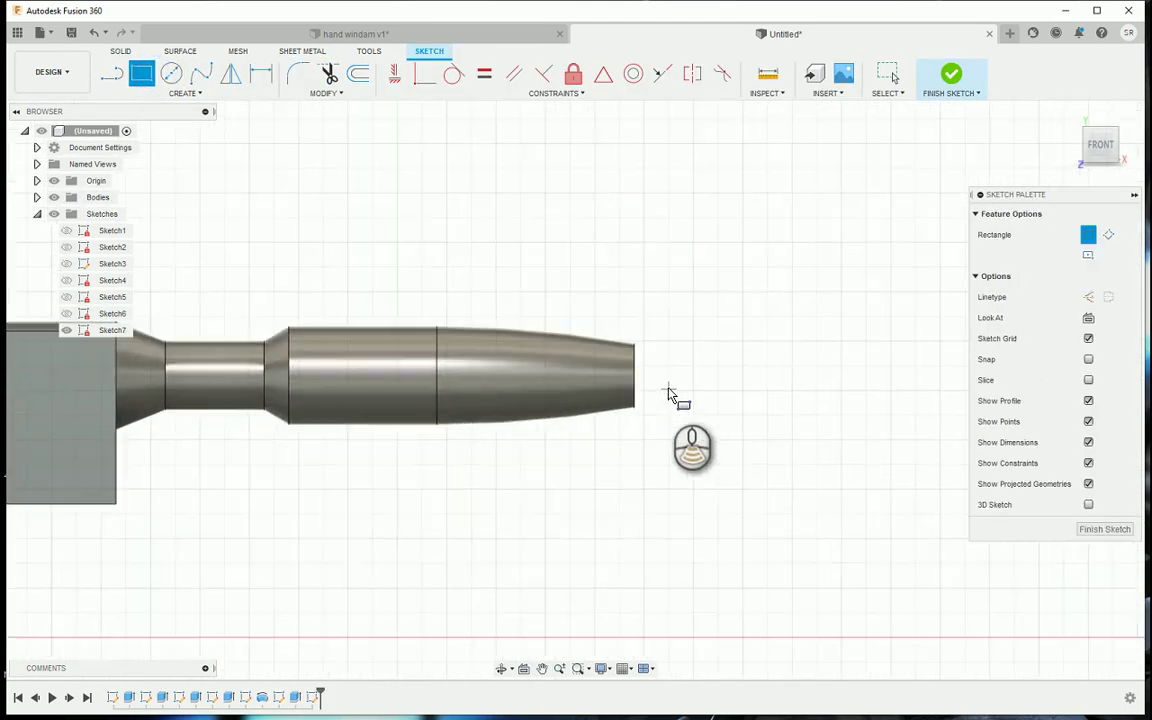
scroll(668, 392, up, 2)
click(658, 350)
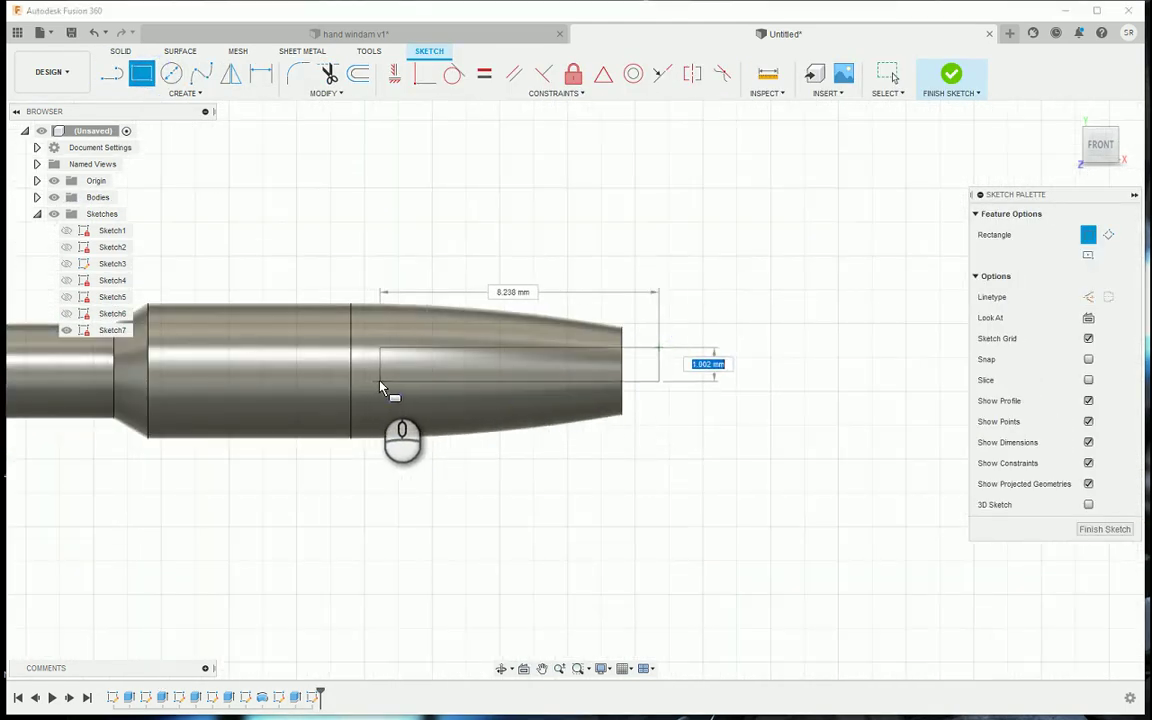
click(380, 382)
key(Escape)
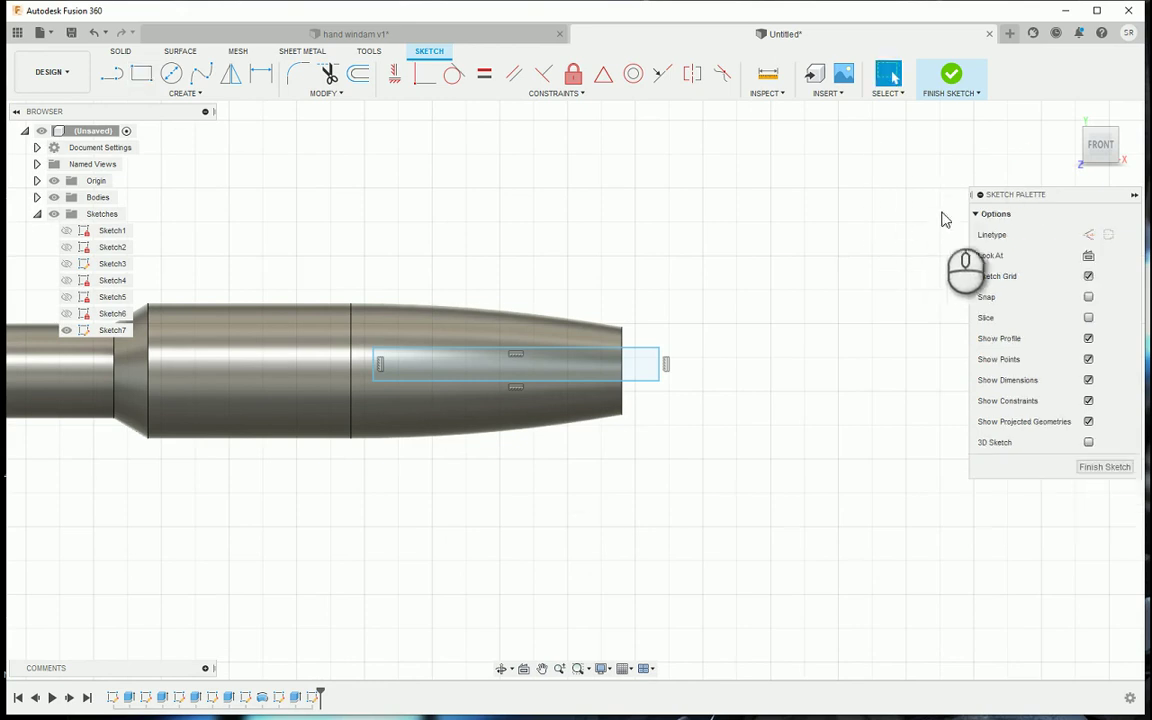
key(l)
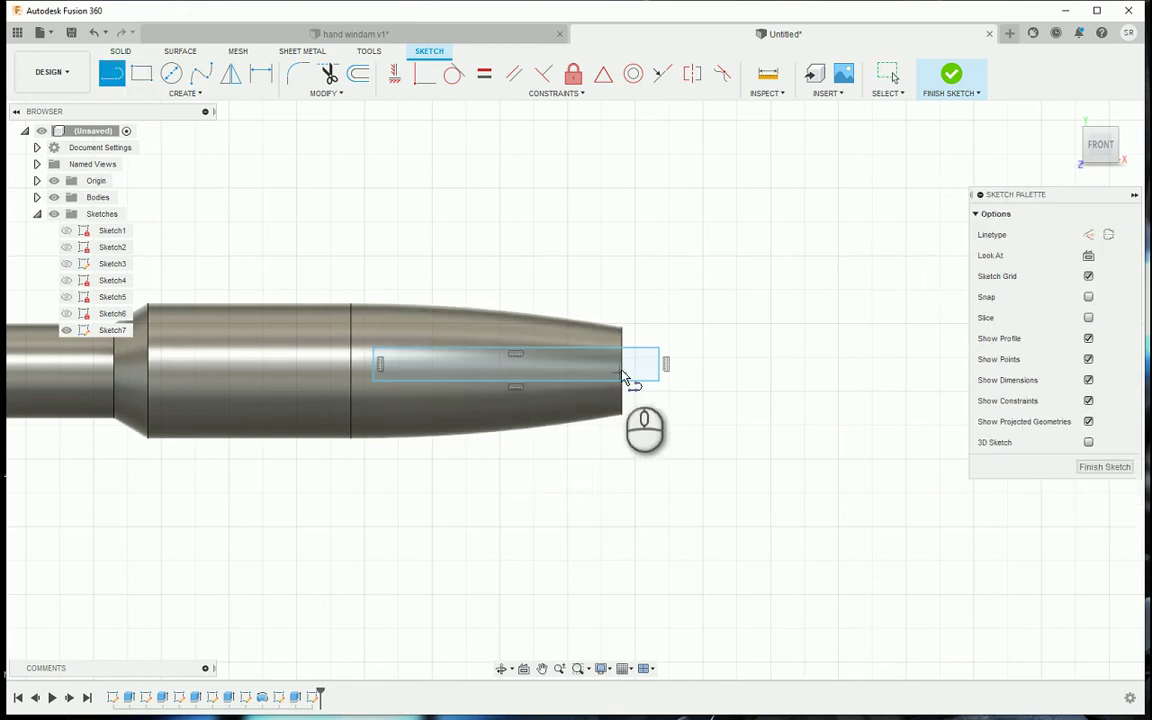
key(Escape)
drag(658, 368, 615, 380)
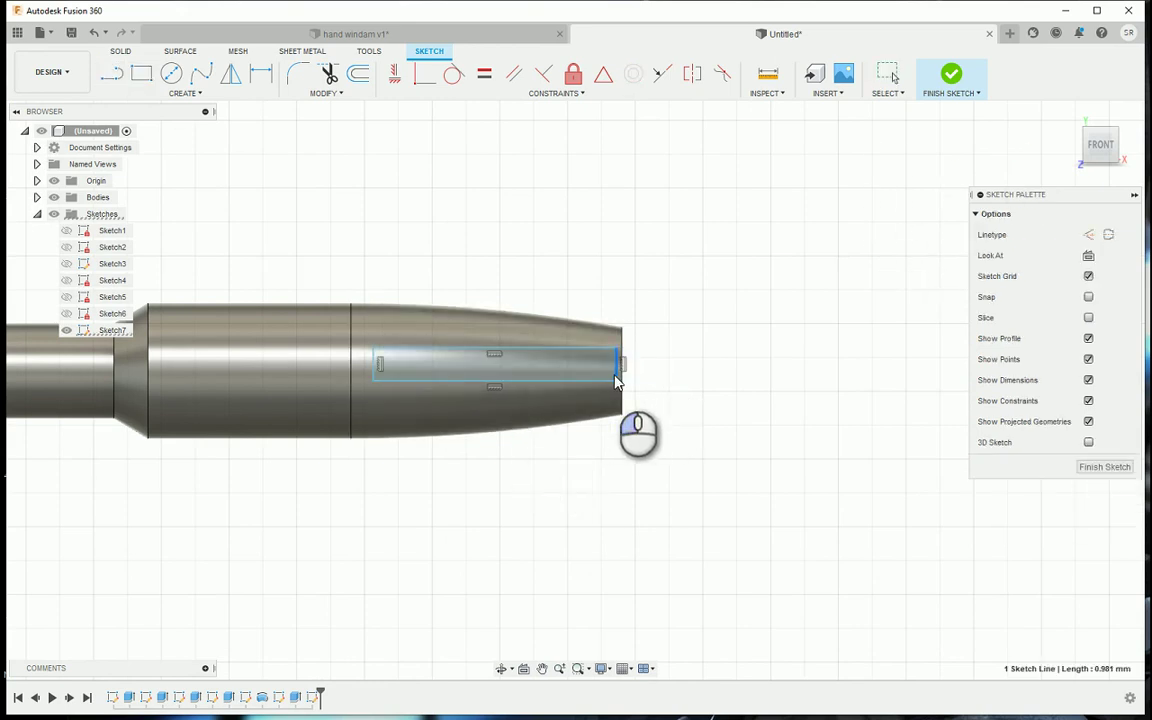
Project the whole cylinder-and-tip body into the sketch, using the bodies selection filter
middle_drag(381, 391, 578, 404)
key(p)
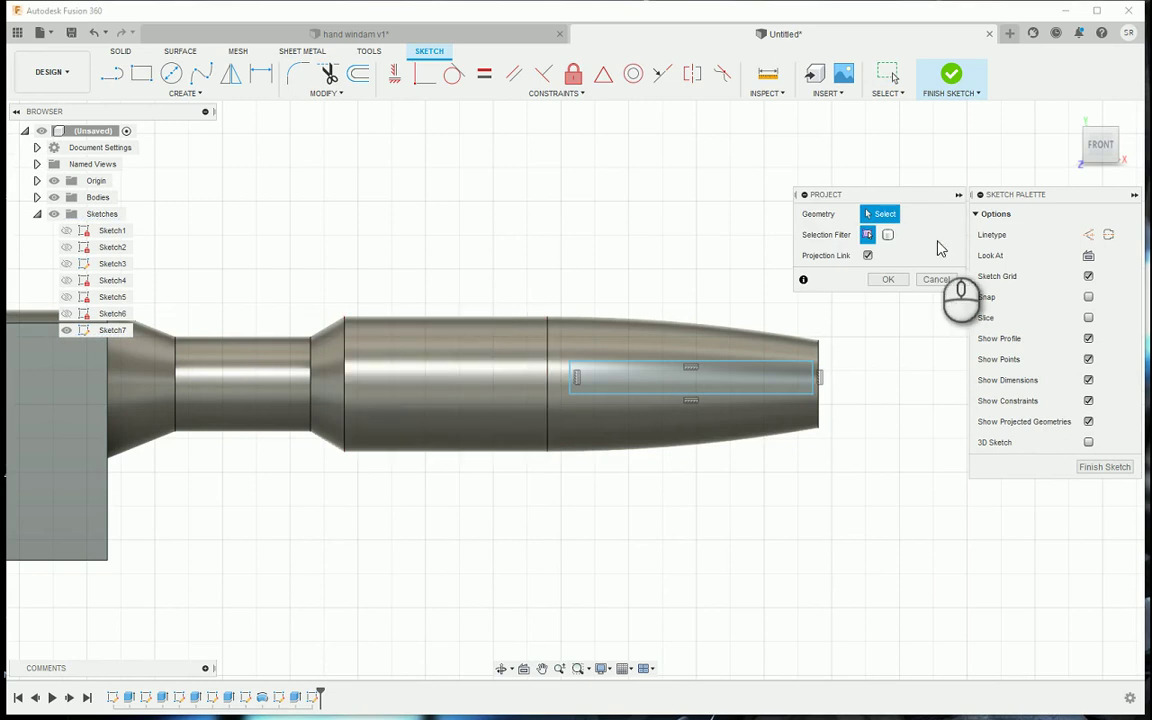
click(442, 375)
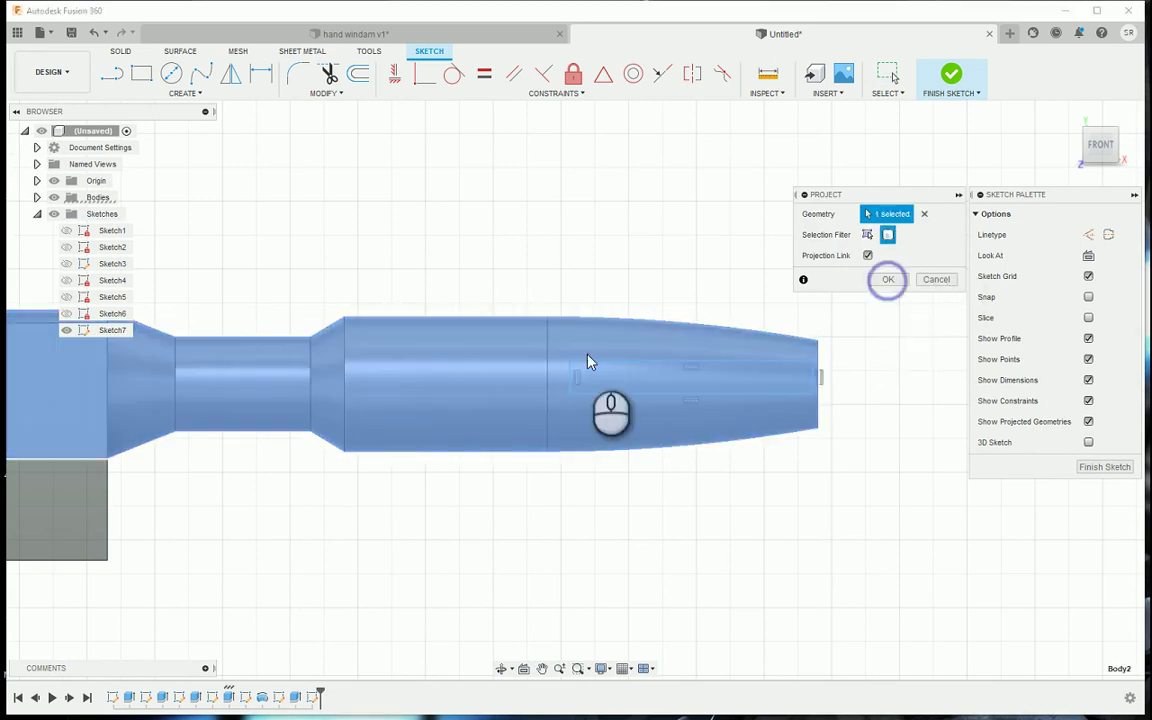
click(888, 279)
Draw a centre line from the midpoint of the cylinder's projected rear edge to the rectangle's inner edge midpoint and make it horizontal
scroll(468, 347, down, 3)
middle_drag(419, 353, 738, 406)
scroll(738, 406, down, 1)
key(l)
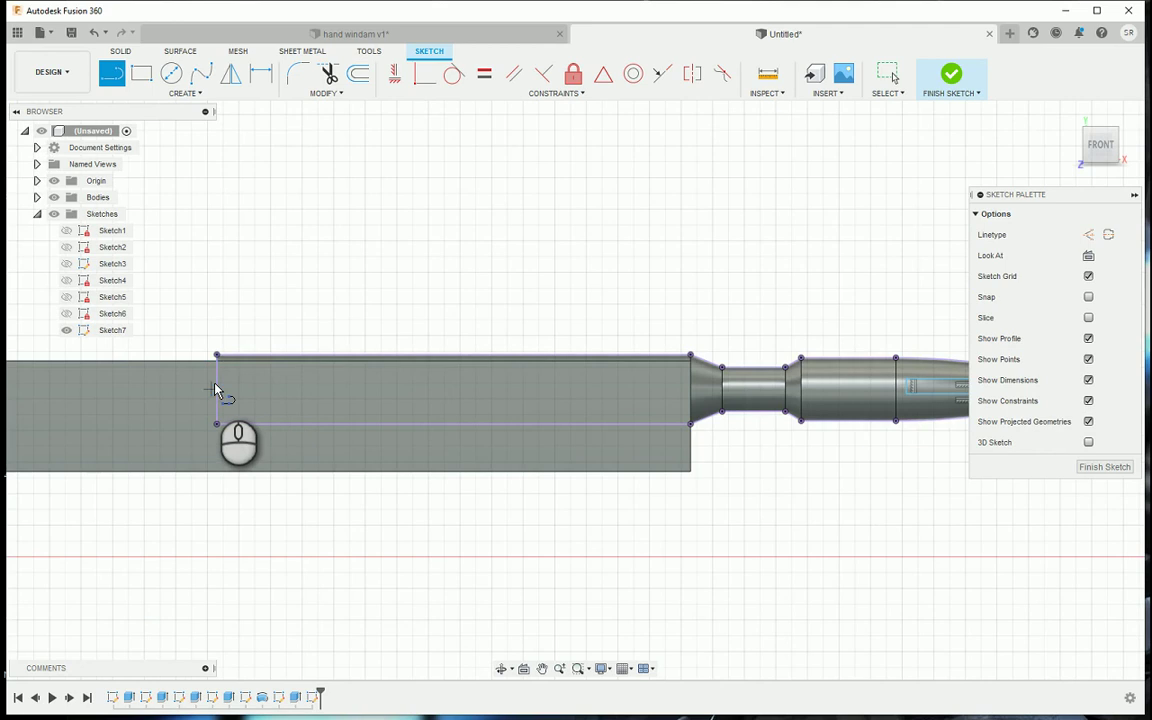
click(215, 390)
scroll(910, 390, up, 5)
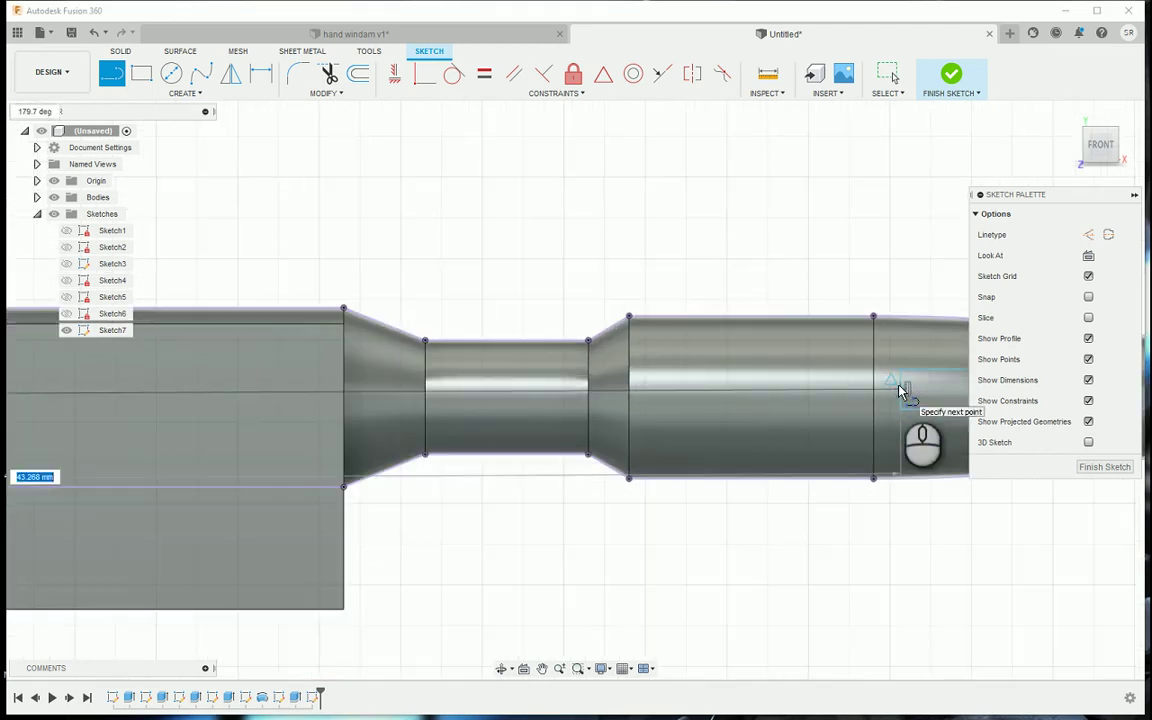
click(900, 390)
click(393, 73)
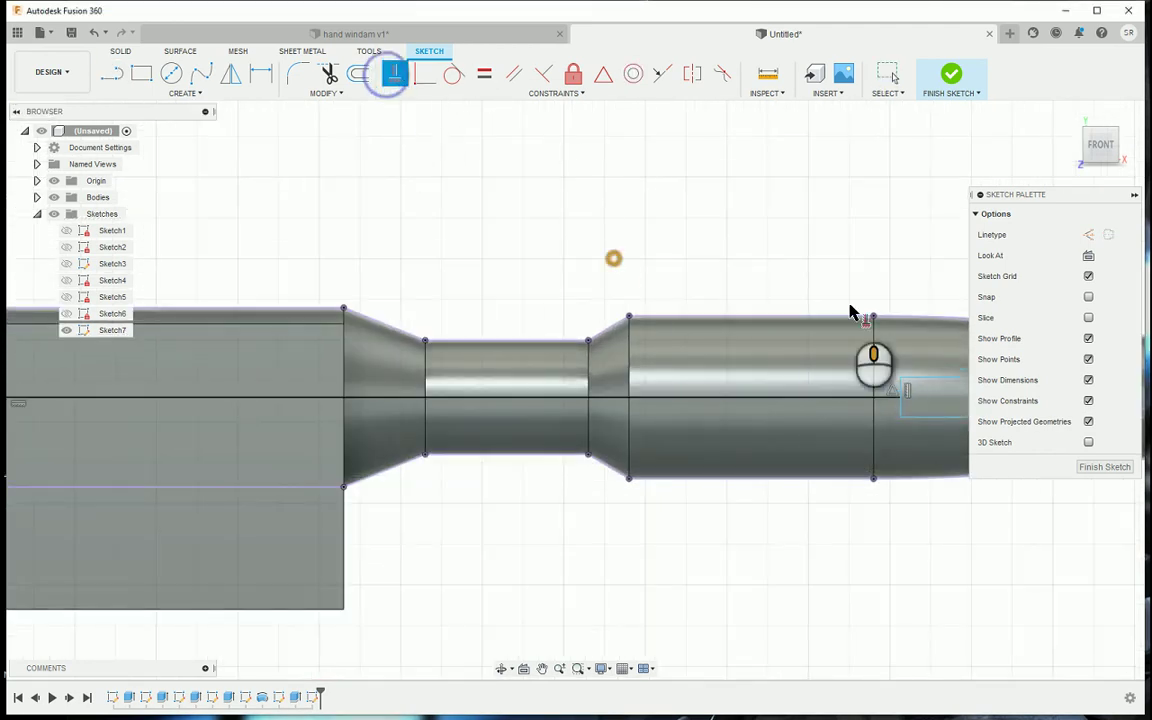
middle_drag(850, 313, 491, 280)
scroll(828, 355, up, 2)
key(Escape)
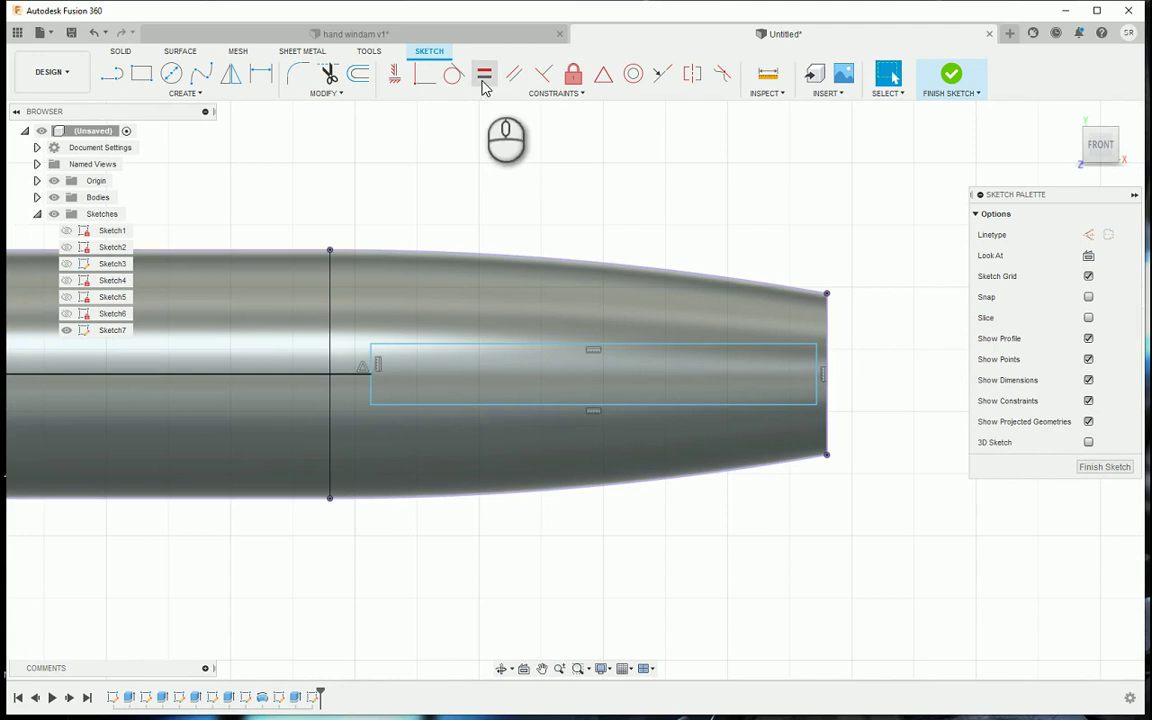
Constrain the rectangle's upper outer corner to be coincident with the tip's projected end edge
click(424, 73)
click(826, 322)
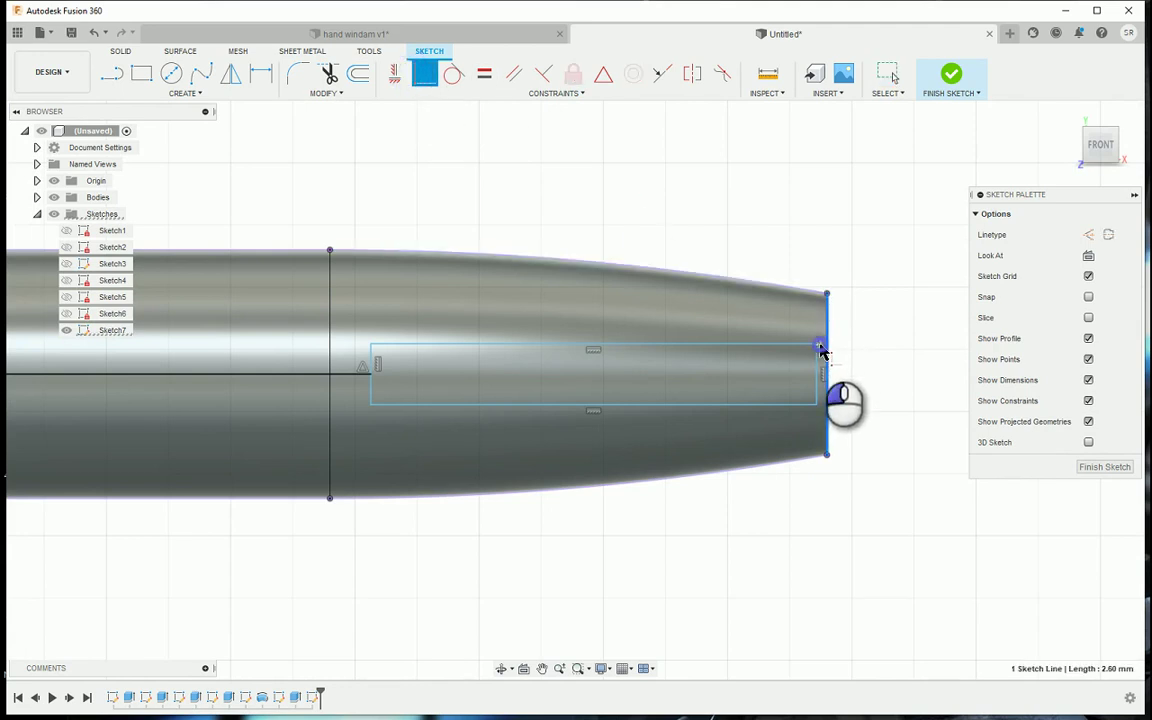
click(820, 347)
Dimension the rectangle's long edge to 7.3 mm
key(d)
click(652, 346)
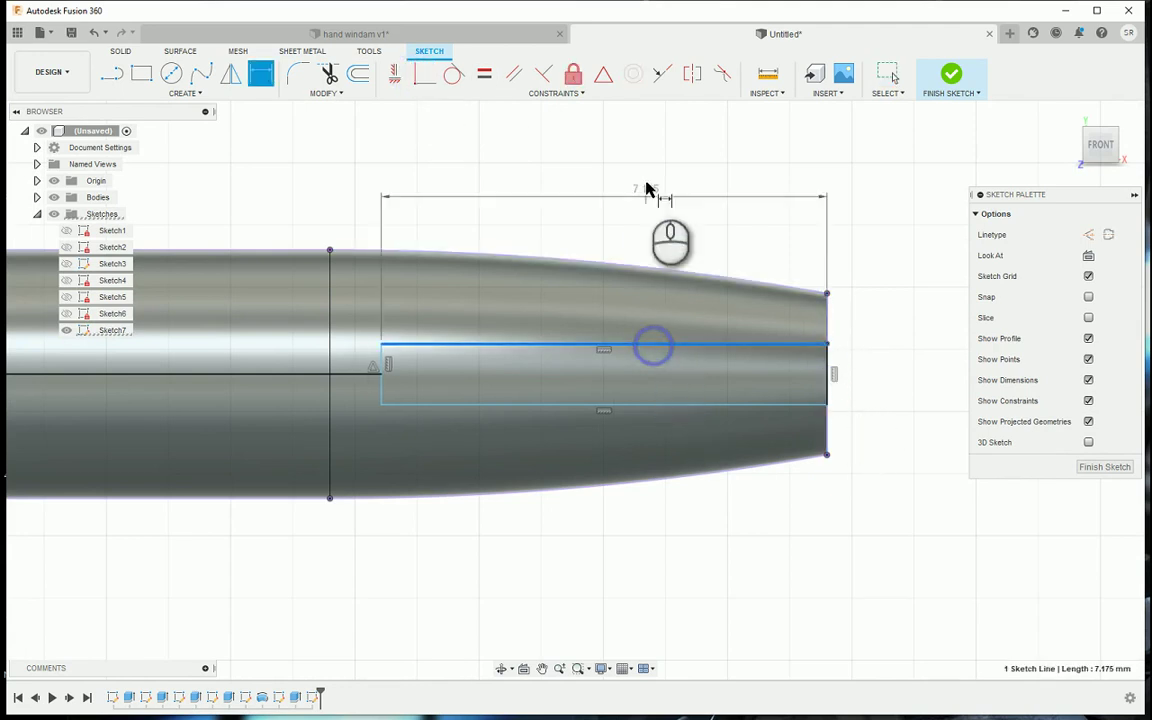
click(655, 190)
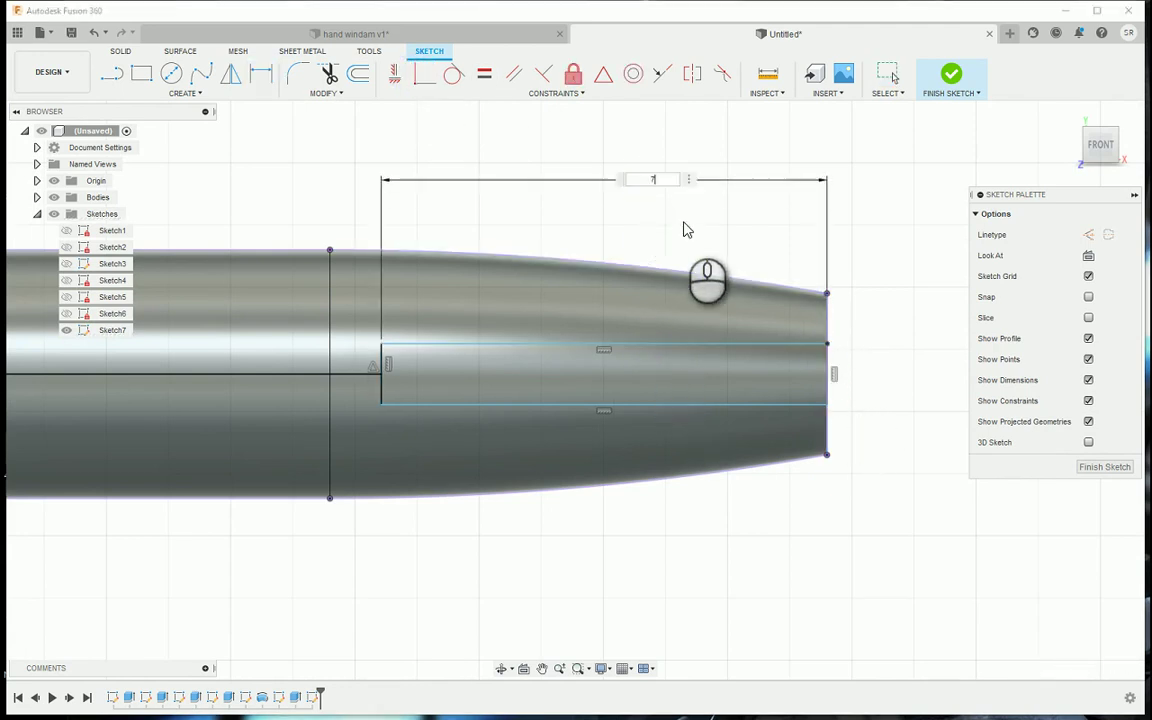
text(7.3)
key(Return)
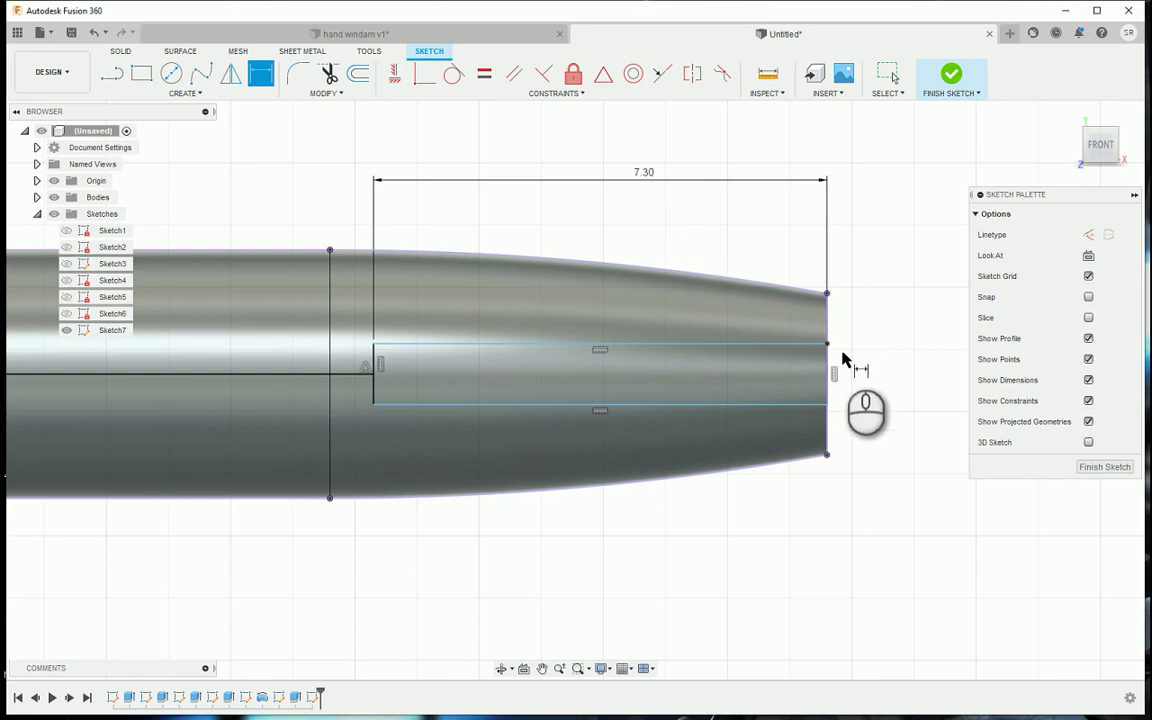
Dimension the distance between the rectangle's two long edges to 0.8 mm and finish the sketch
click(800, 346)
click(808, 405)
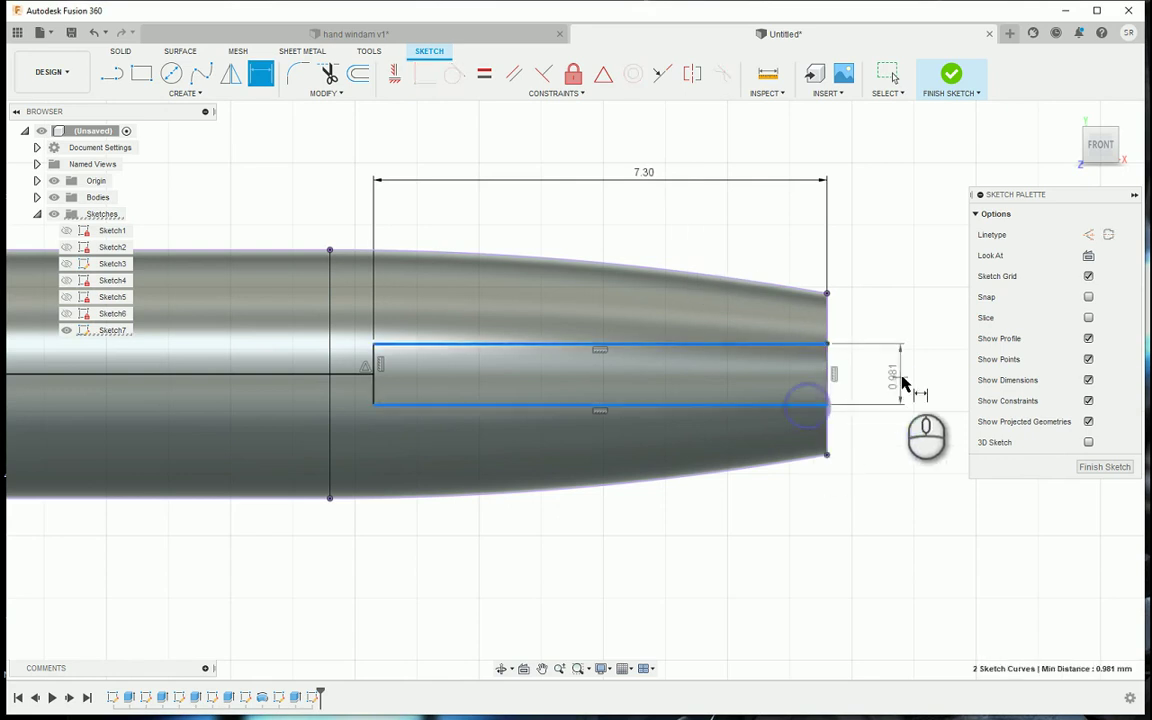
click(903, 377)
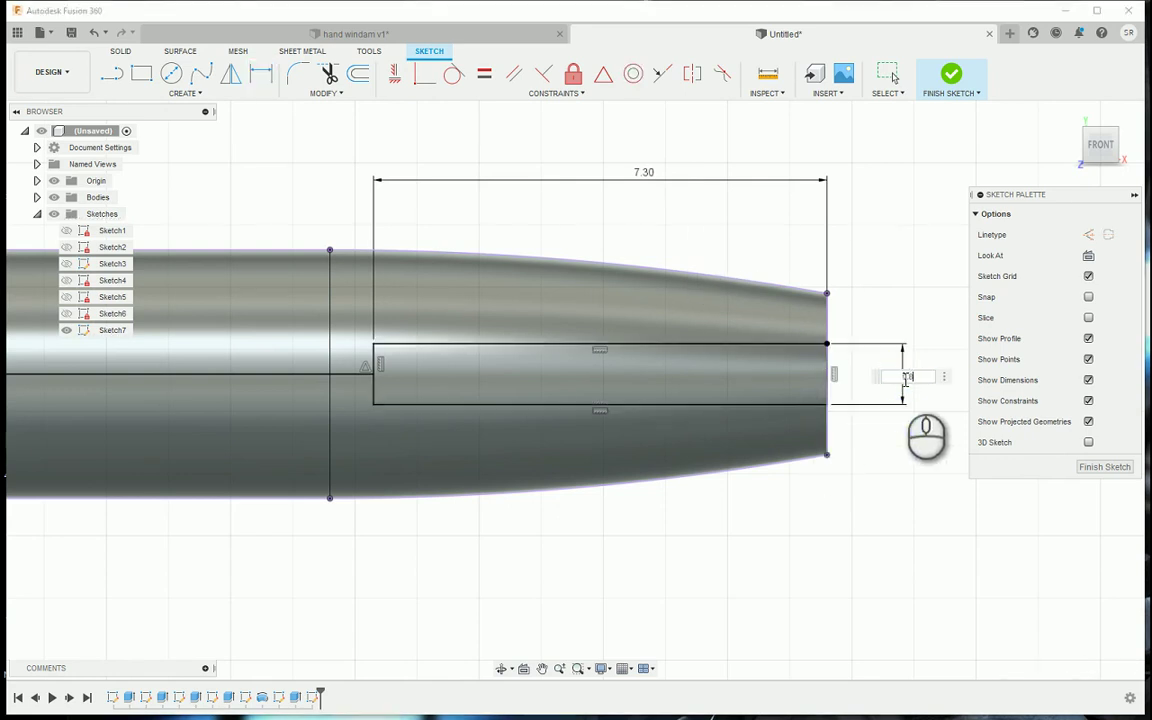
text(.8)
key(Return)
click(958, 73)
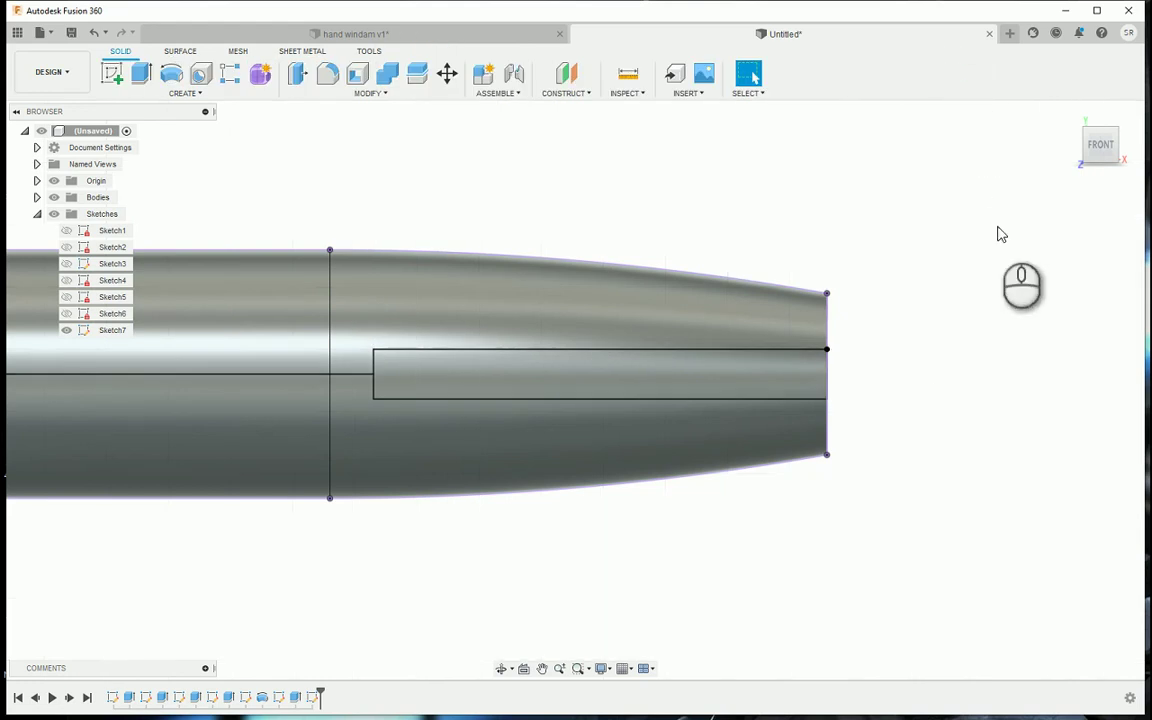
Extrude the slot rectangle by -6 mm as a cut through the tapered tip
click(141, 73)
click(693, 383)
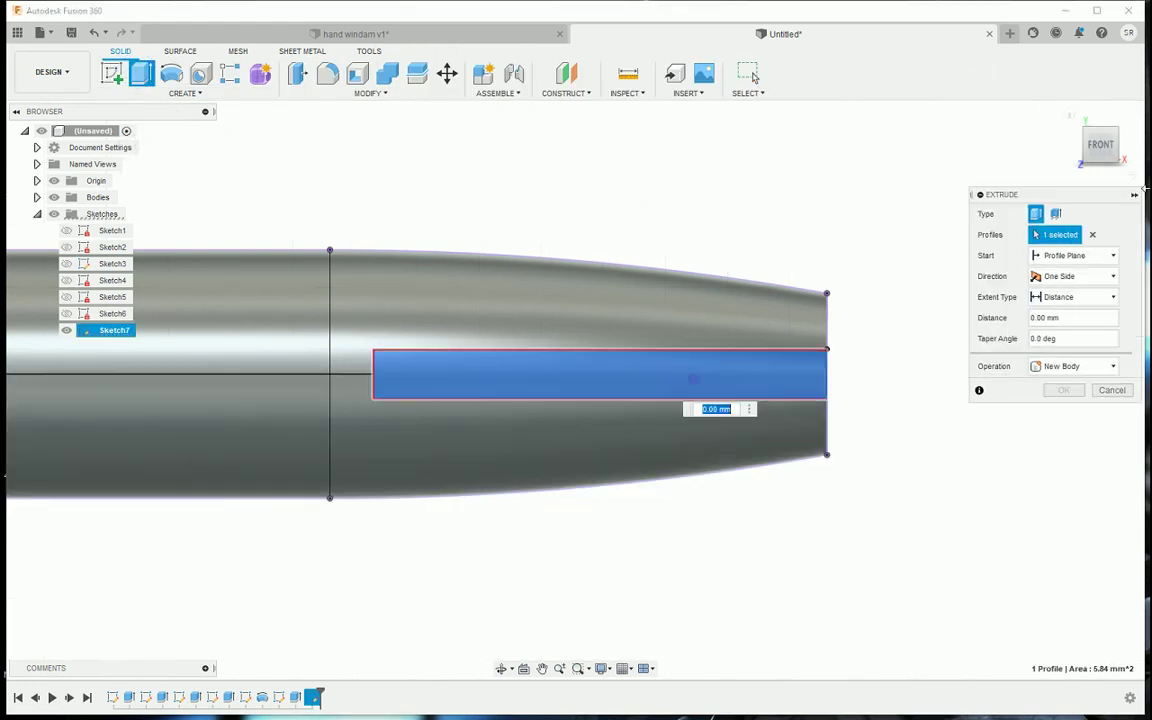
scroll(903, 333, down, 5)
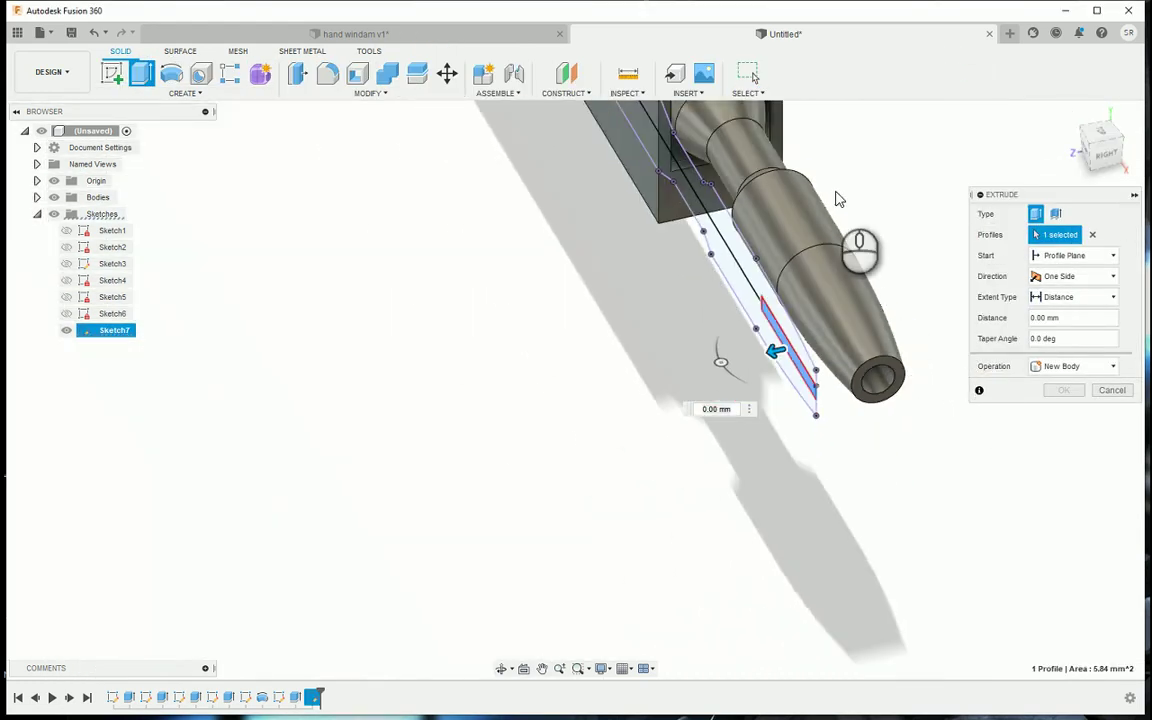
click(783, 124)
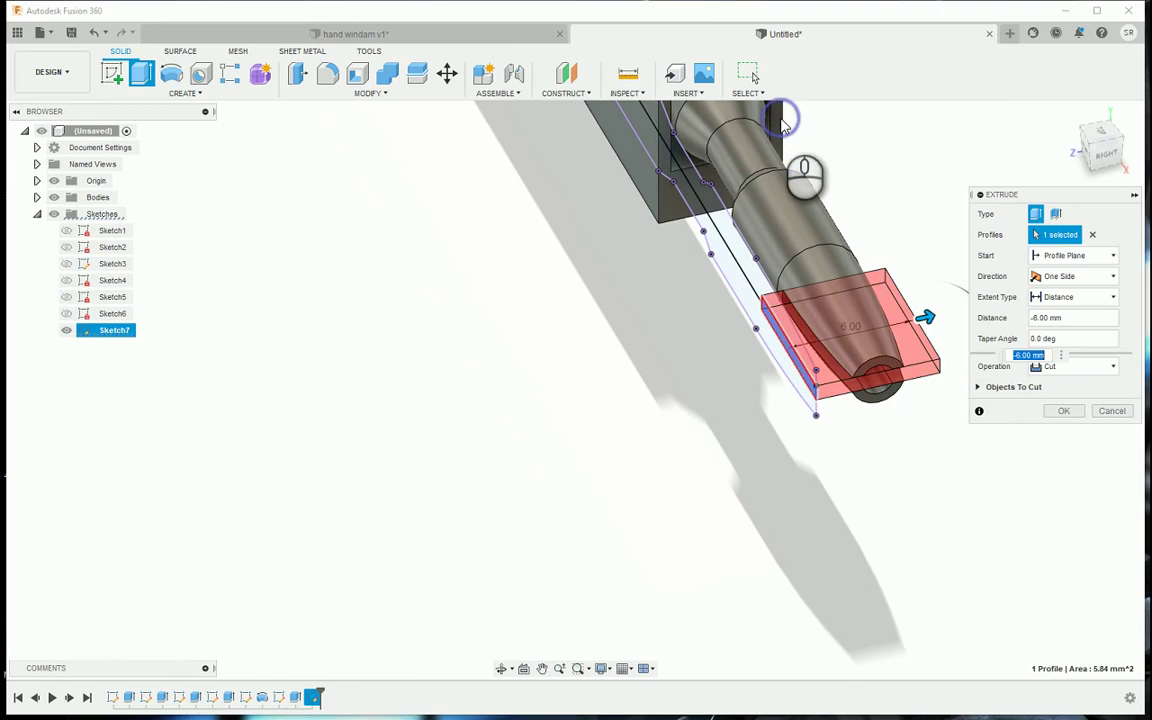
click(1068, 415)
Start a new sketch on the XY plane
scroll(988, 467, down, 4)
mouse_move(1091, 158)
mouse_down()
mouse_move(1042, 108)
mouse_move(1026, 112)
mouse_up()
mouse_move(1051, 168)
shift+middle_down()
mouse_move(1021, 167)
mouse_move(1148, 170)
shift+middle_up()
drag(1141, 123, 1094, 155)
scroll(604, 526, down, 3)
middle_drag(398, 483, 786, 527)
mouse_move(1127, 186)
shift+middle_down()
mouse_move(1024, 215)
mouse_move(967, 200)
mouse_move(1112, 215)
shift+middle_up()
drag(1090, 166, 1114, 165)
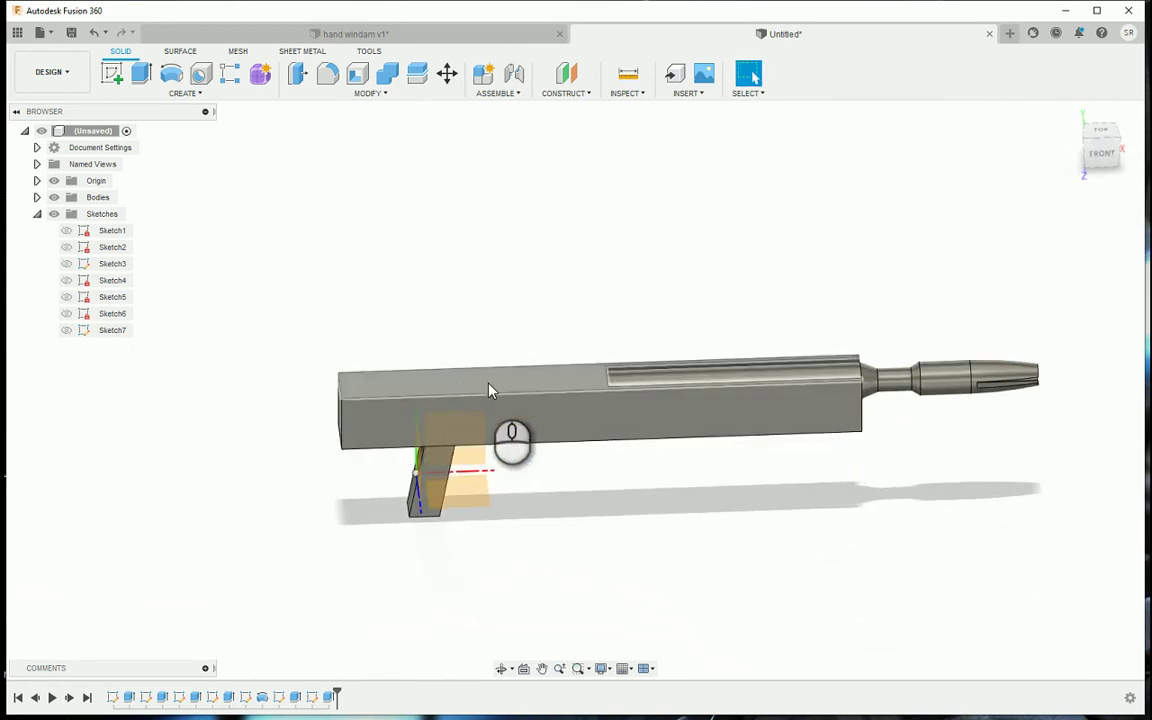
click(473, 463)
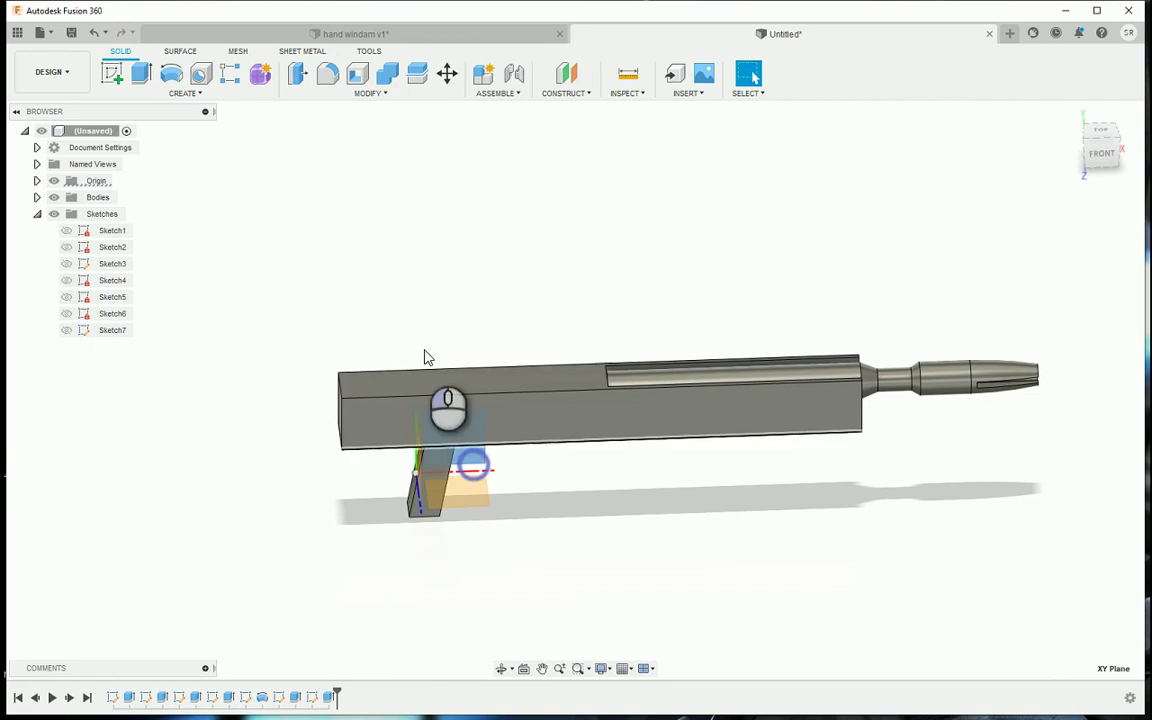
click(118, 76)
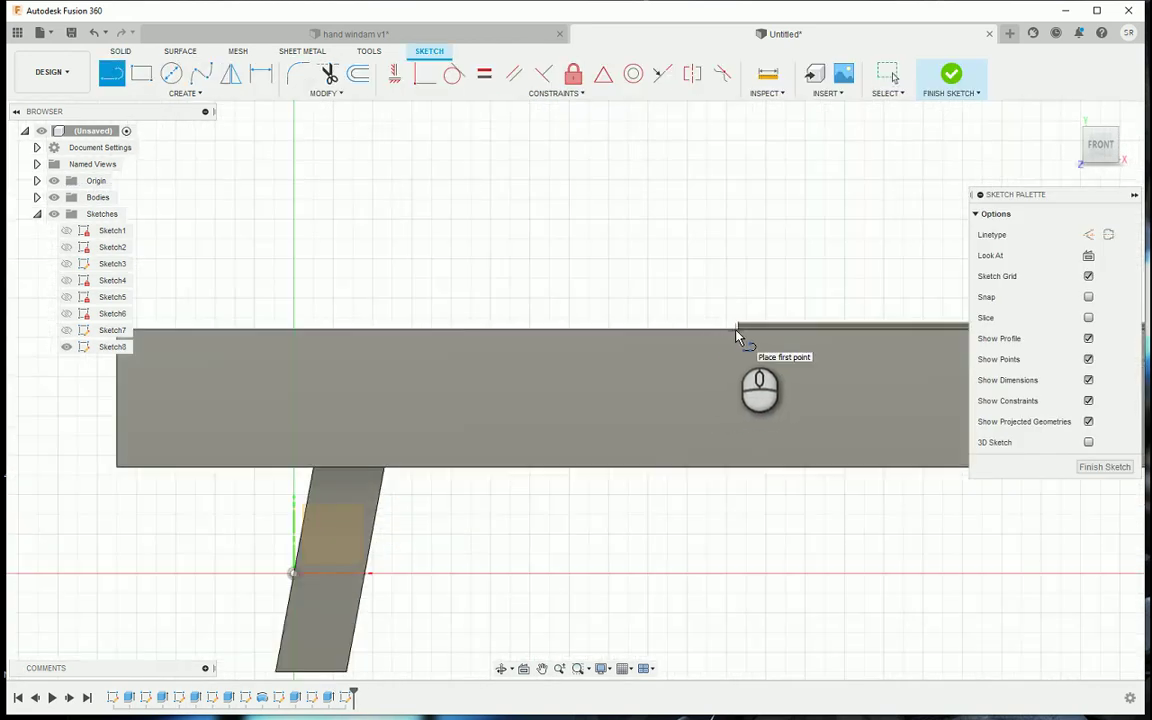
Project the bar's upper face into the sketch with the projection link kept on
key(p)
click(659, 354)
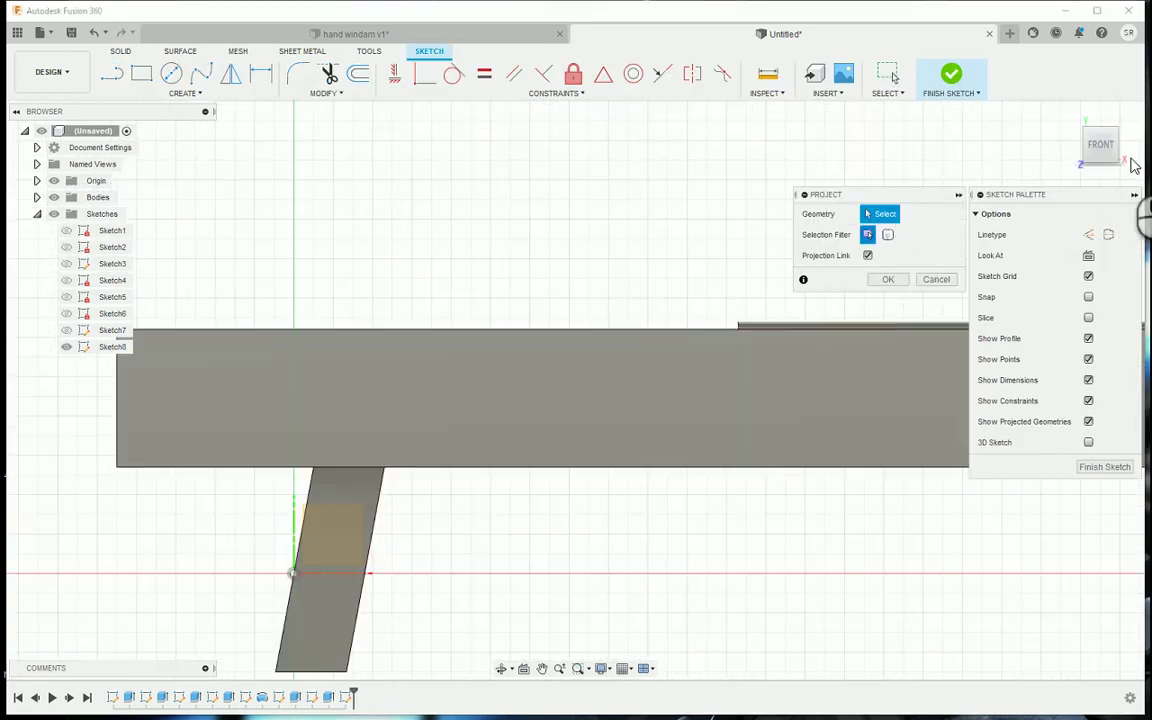
drag(1133, 165, 620, 395)
click(618, 398)
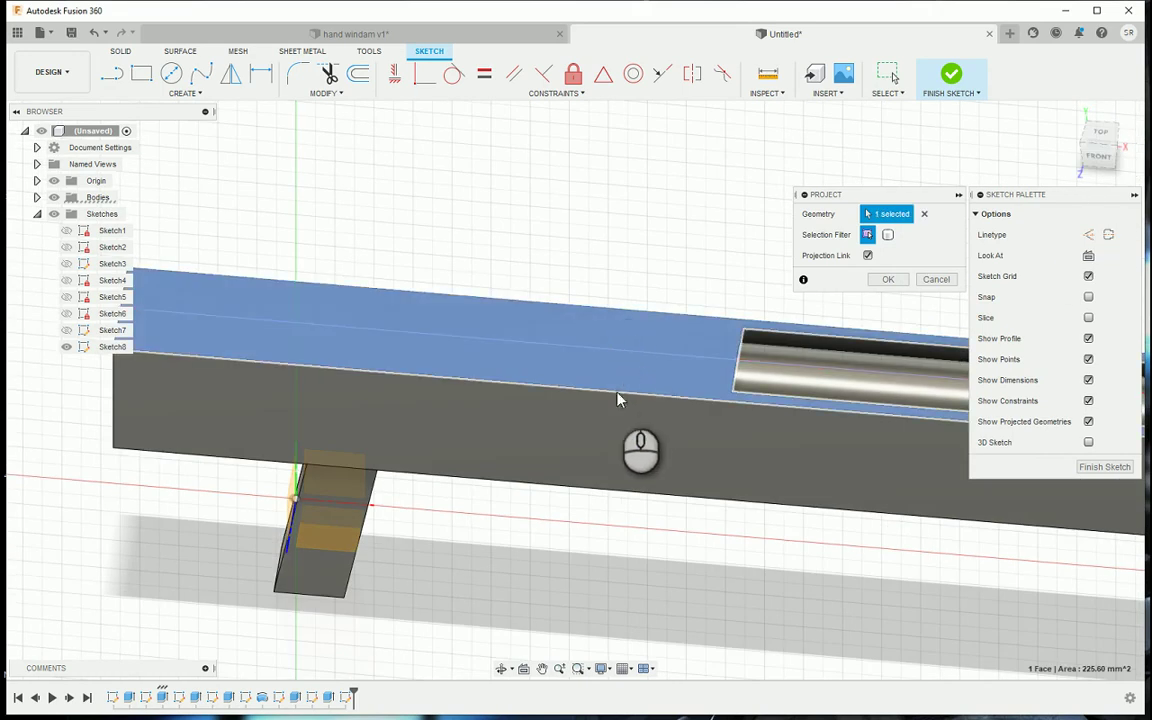
click(888, 279)
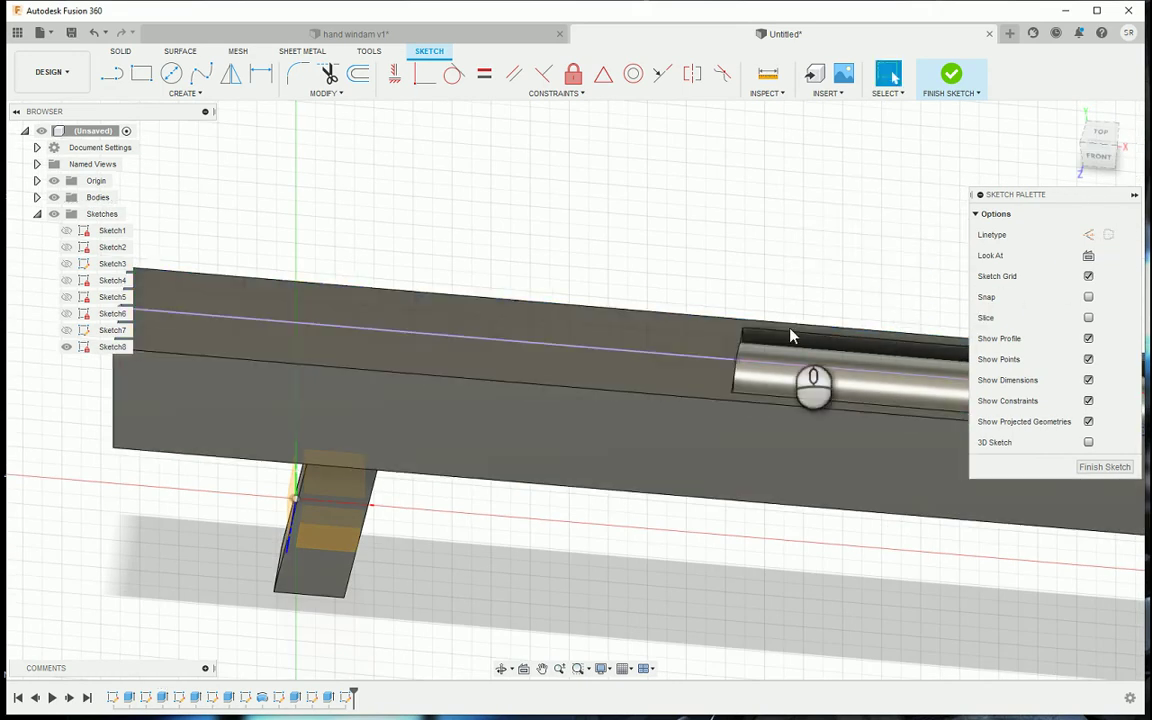
Draw three connected lines forming a trapezoid above the bar, from the channel's inner end to the bar's rear end
key(l)
click(733, 358)
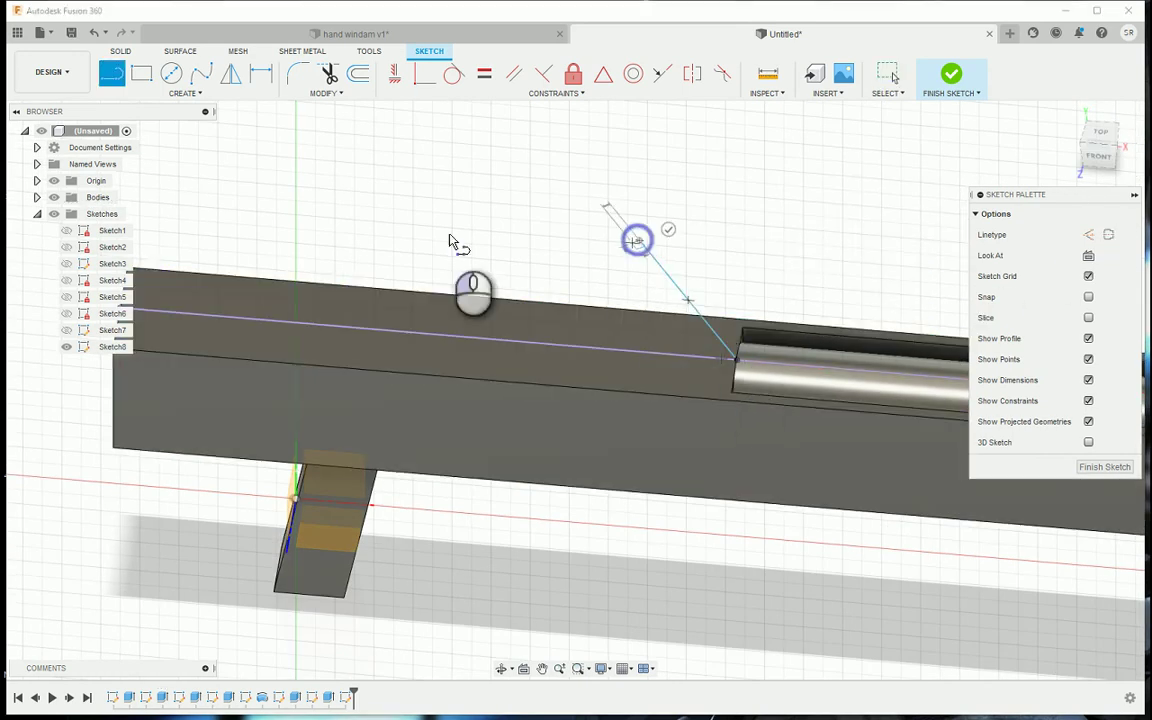
click(283, 220)
middle_drag(306, 236, 555, 381)
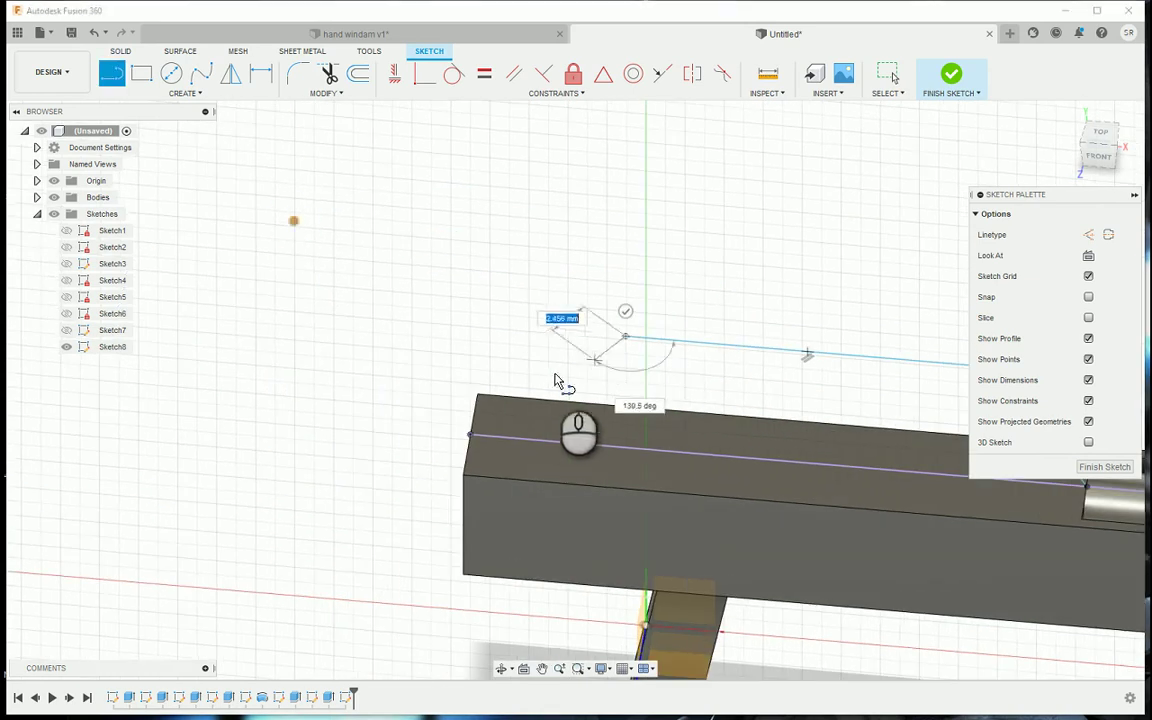
click(470, 434)
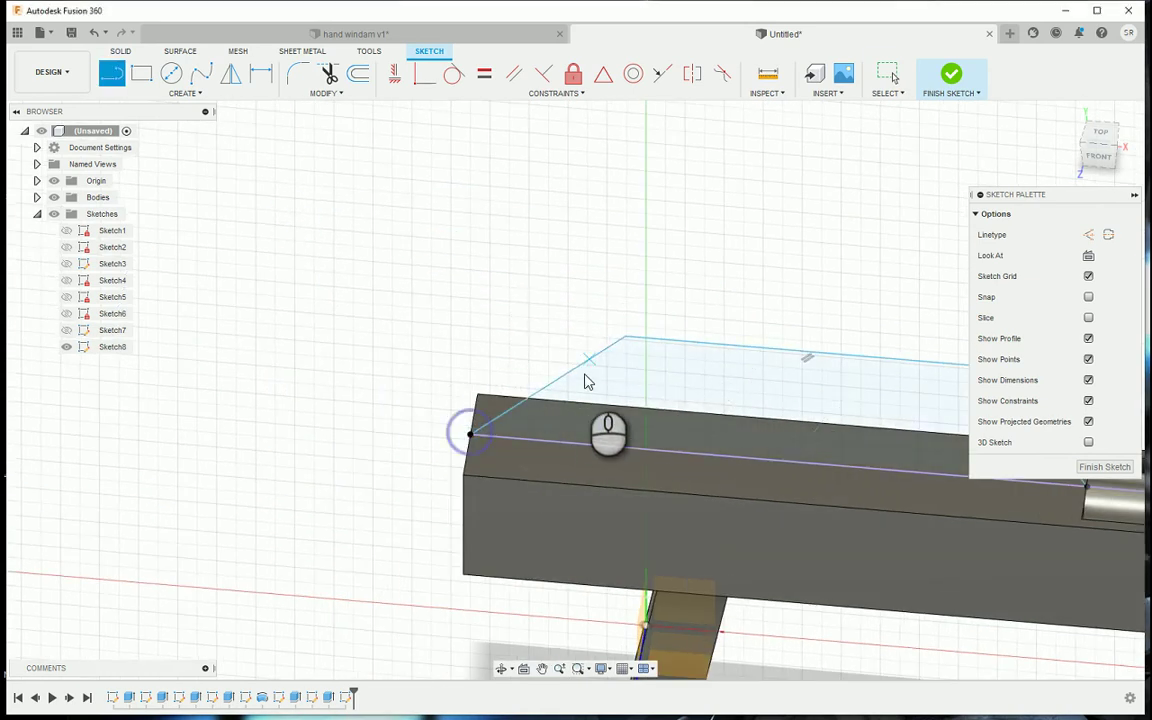
key(Escape)
Try a horizontal/vertical constraint on the trapezoid's slanted rear line, and undo it
click(578, 367)
click(390, 76)
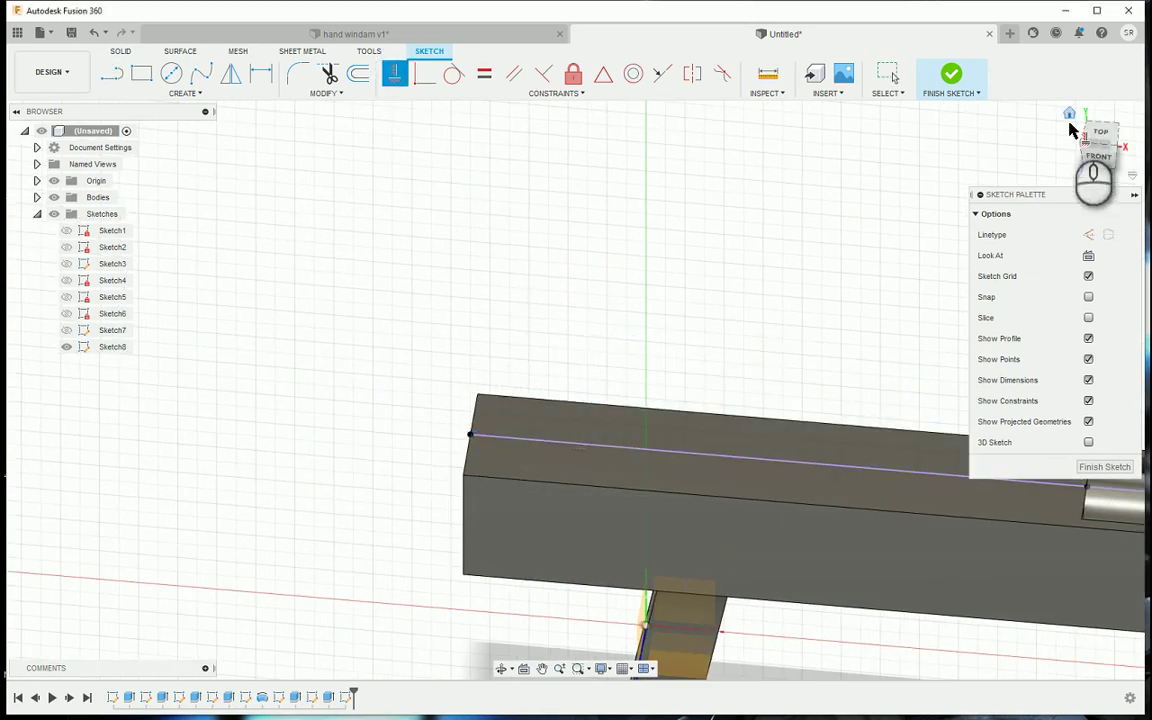
click(1100, 156)
scroll(750, 500, down, 5)
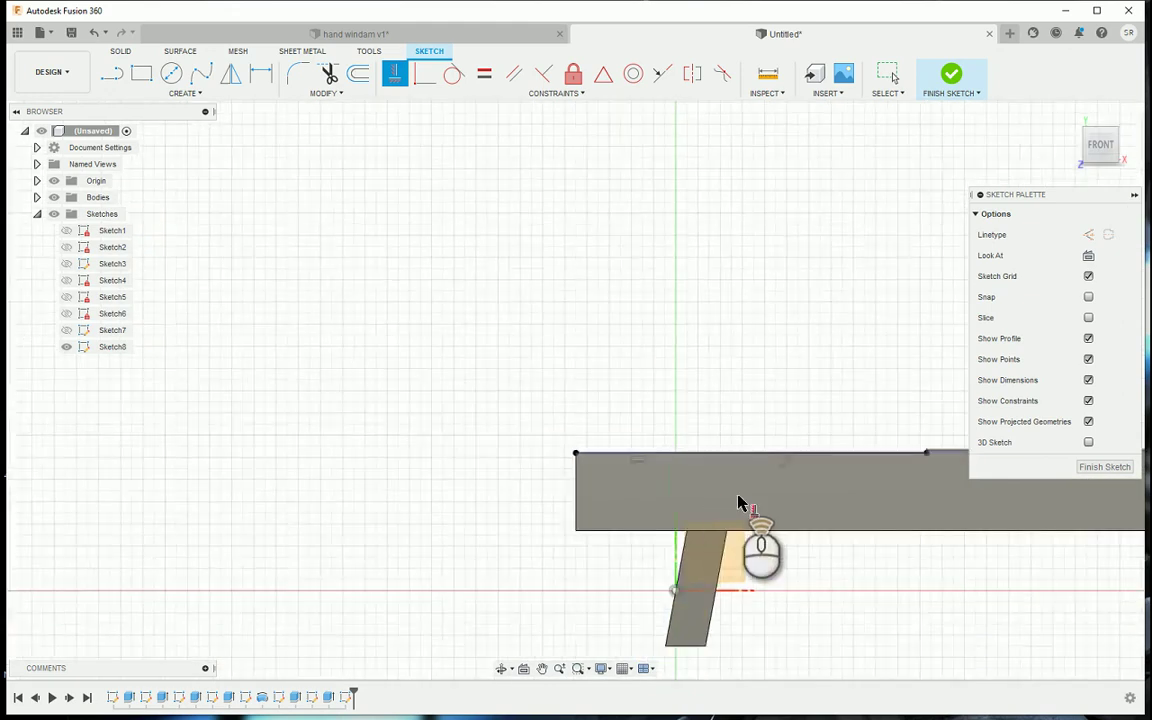
middle_drag(766, 492, 610, 540)
scroll(610, 540, up, 3)
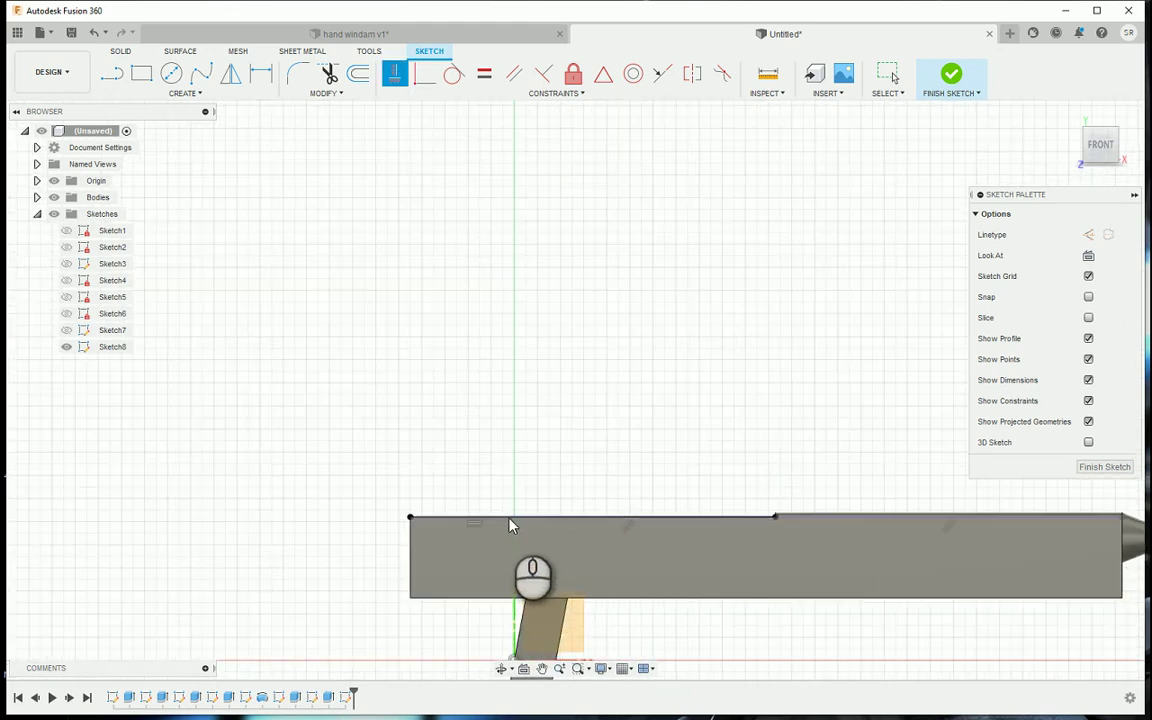
key(Escape)
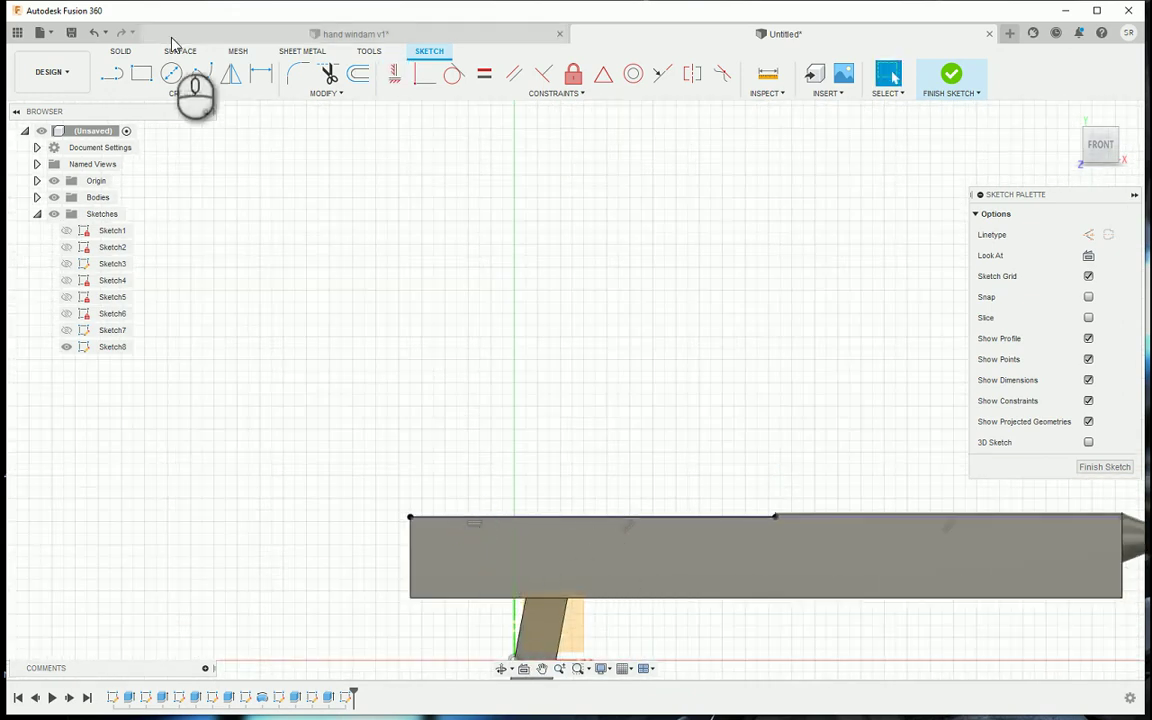
click(93, 33)
Move the trapezoid's upper rear corner nearly above the bar's rear end and make the rear line vertical
drag(506, 430, 447, 428)
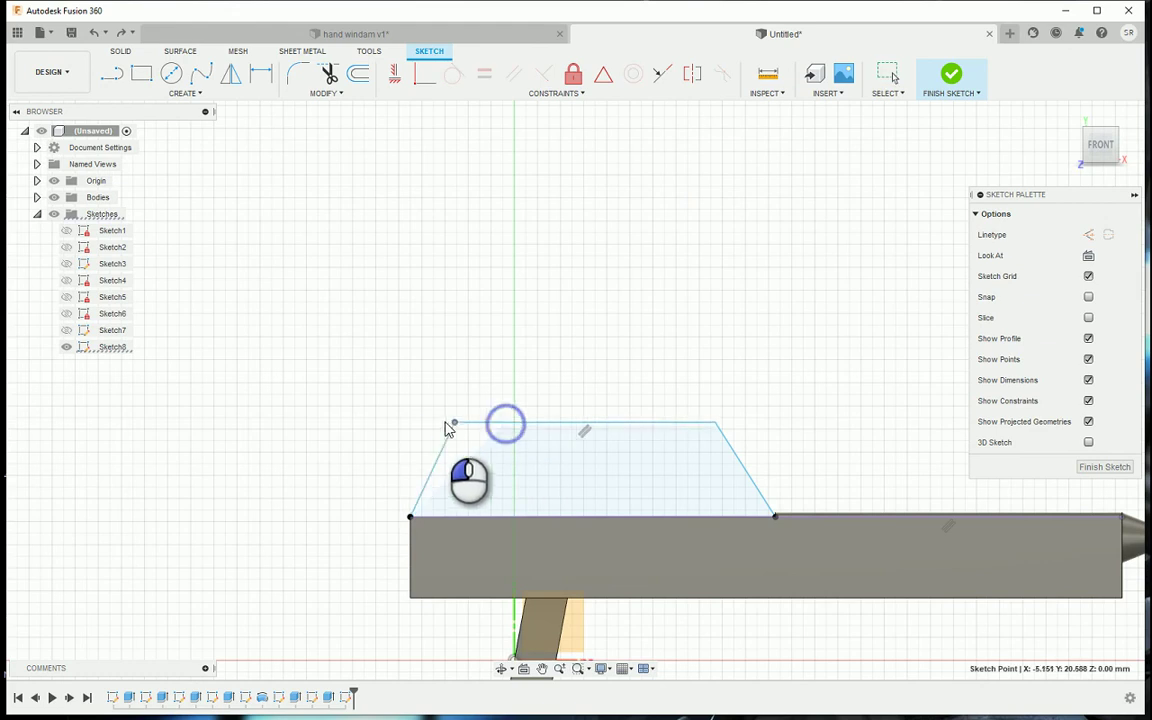
click(414, 445)
click(395, 73)
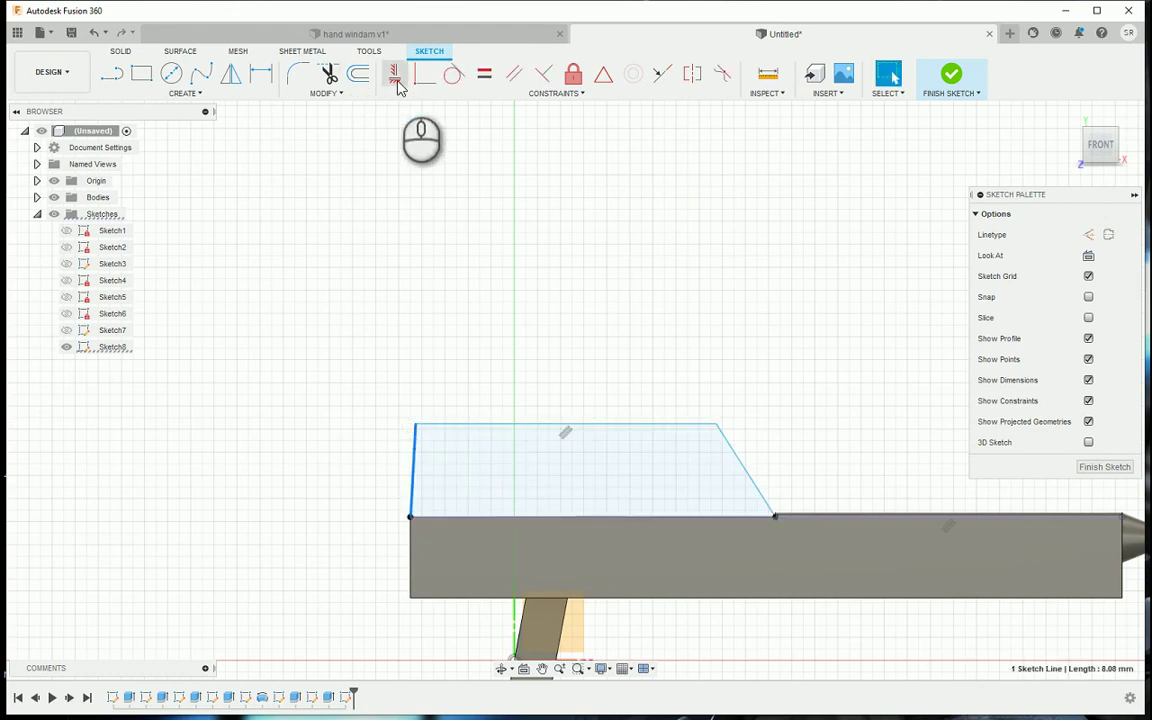
Dimension the distance between the outline's upper line and the bar's upper edge to 5.5 mm
click(650, 426)
click(654, 517)
click(231, 433)
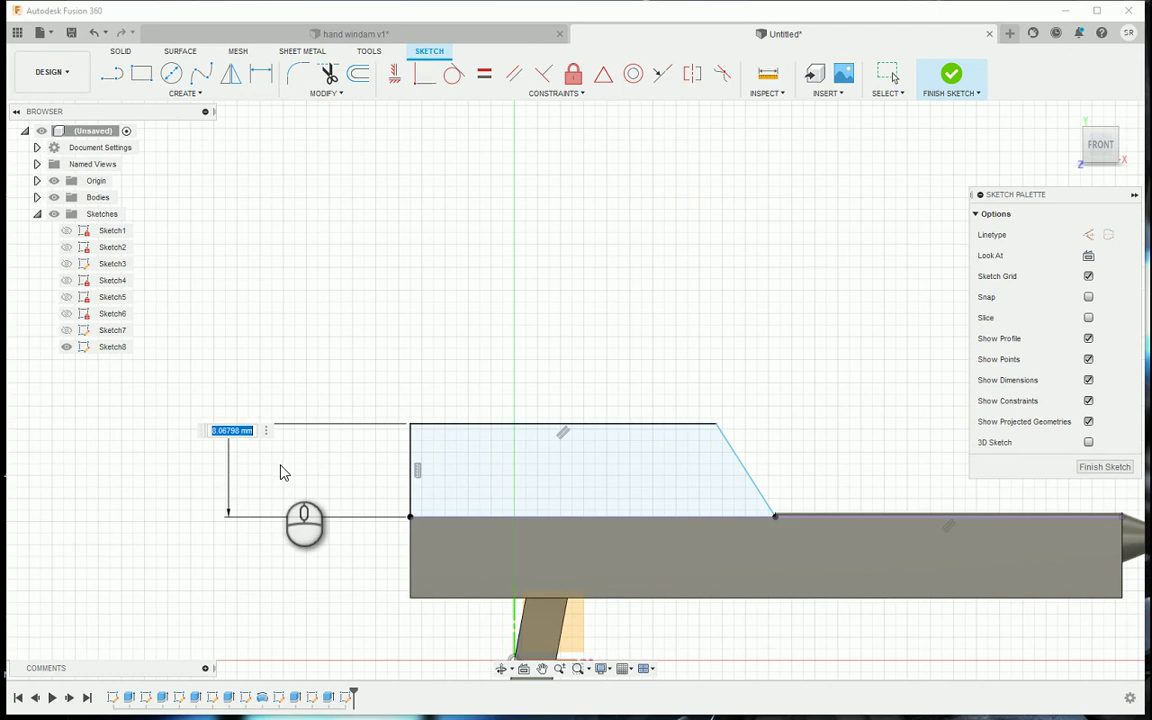
key(Return)
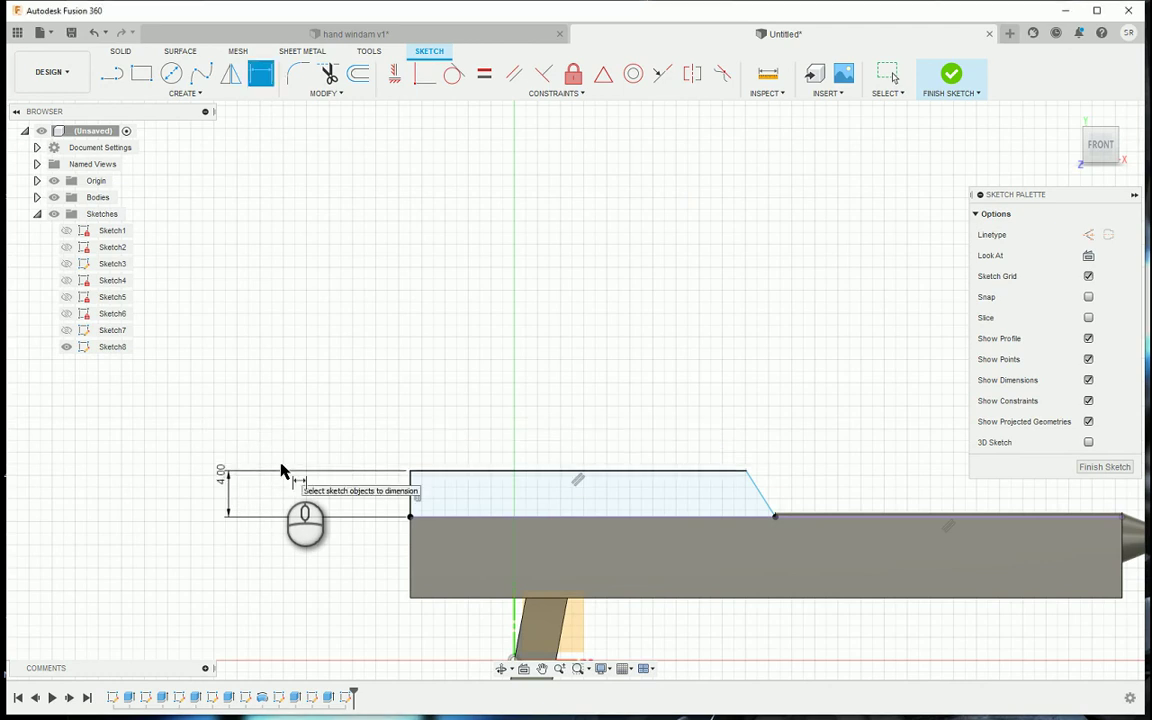
double_click(221, 478)
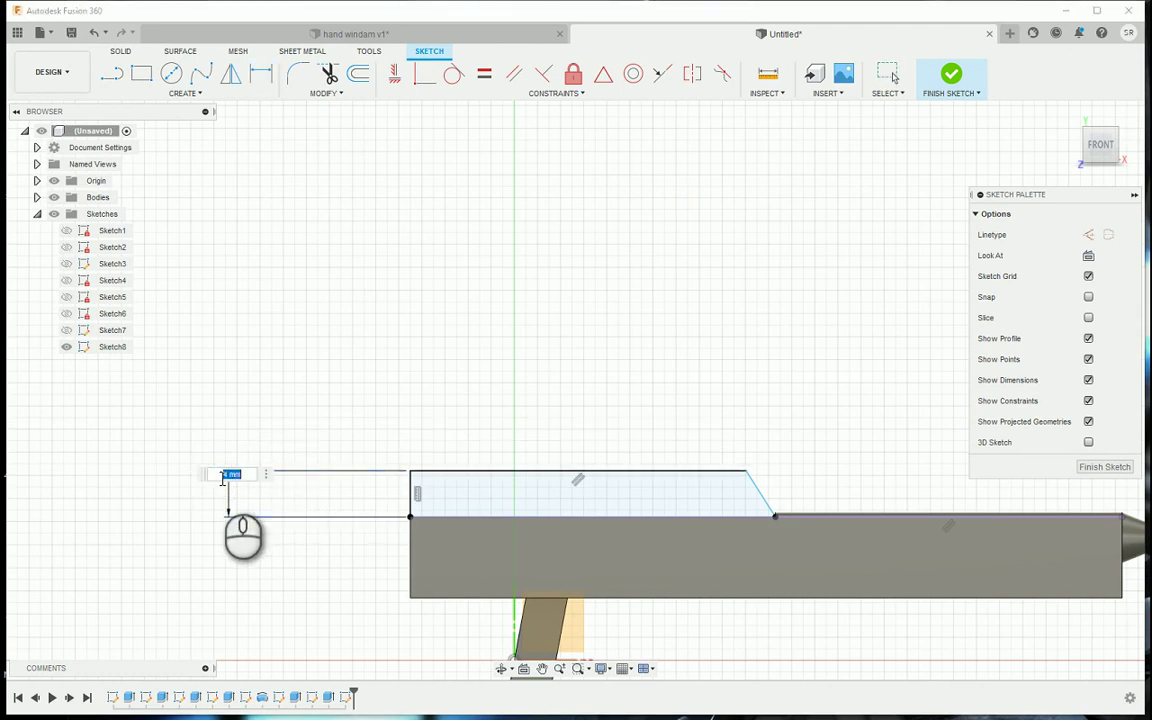
key(Return)
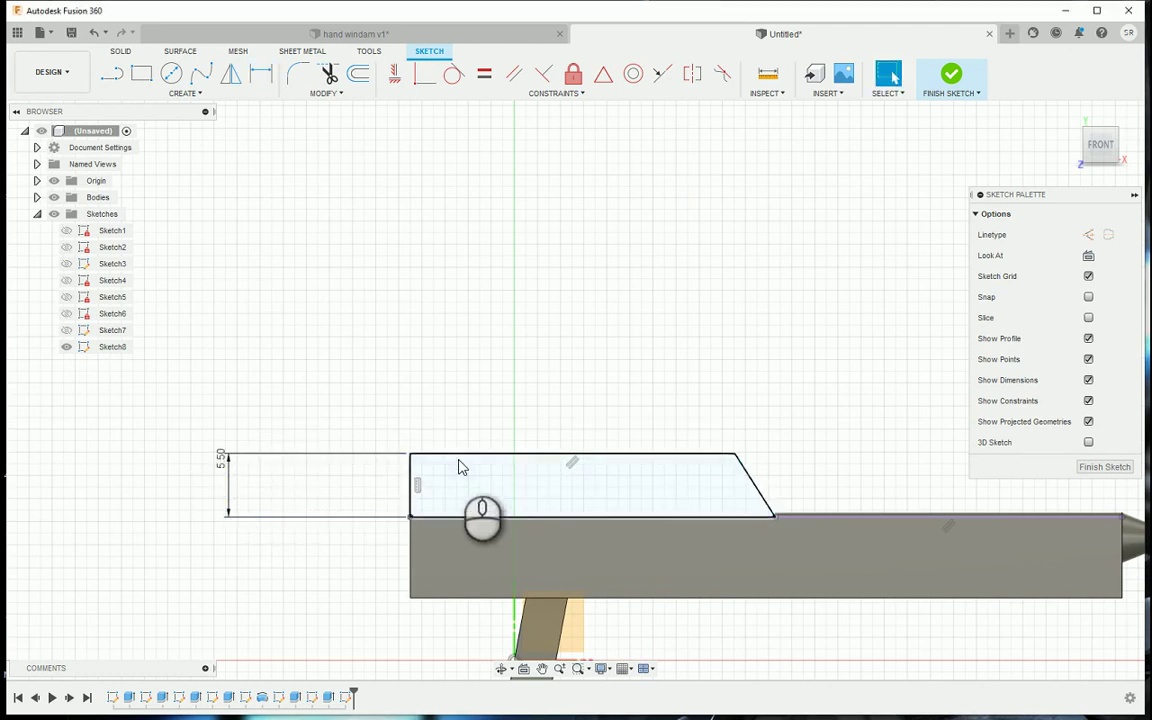
Dimension the horizontal extent of the slanted front line to 4 mm
click(750, 486)
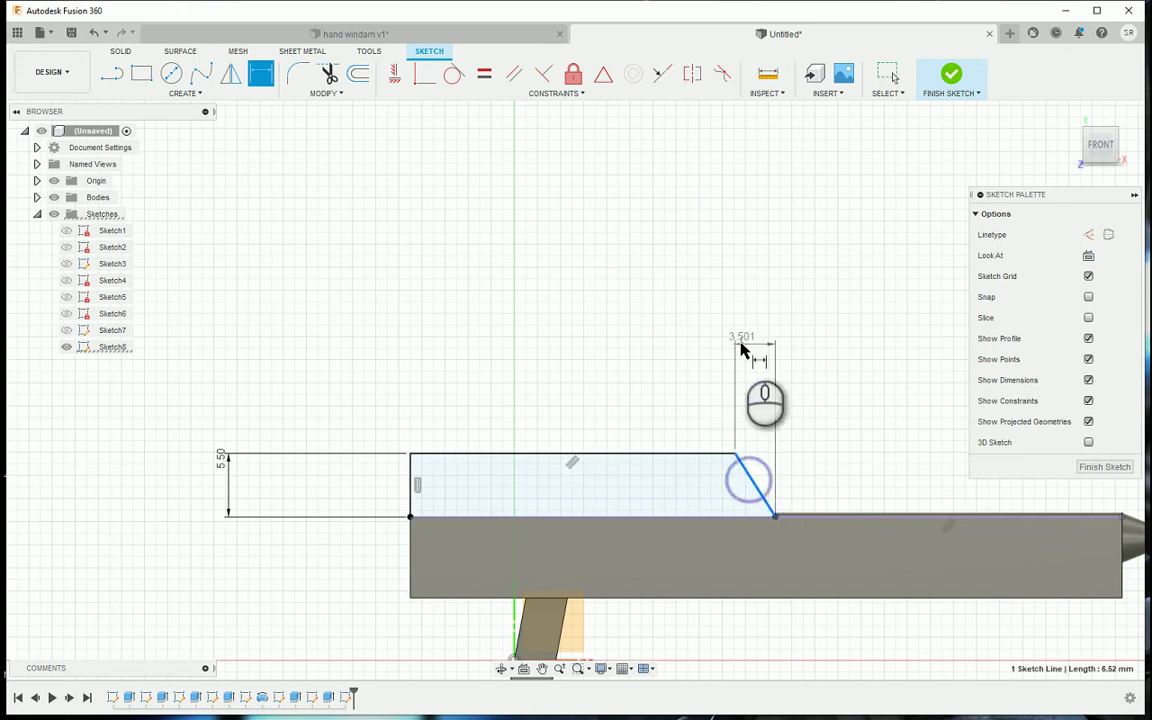
click(746, 347)
text(4)
key(Return)
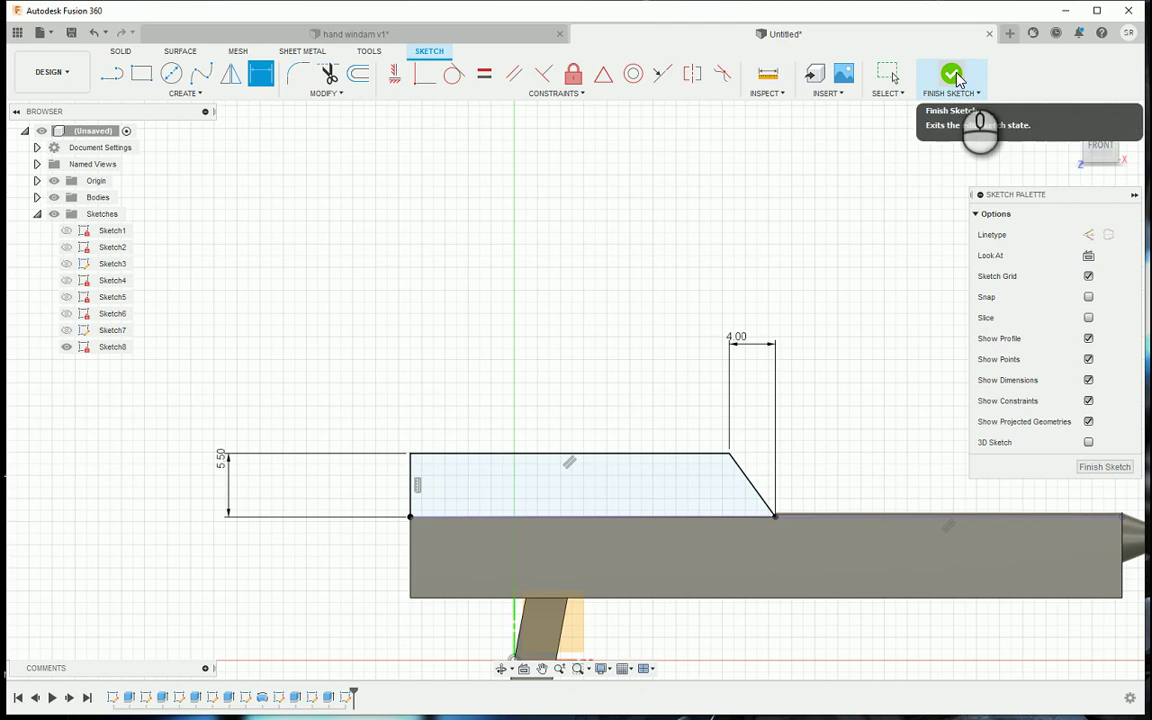
click(620, 456)
click(636, 295)
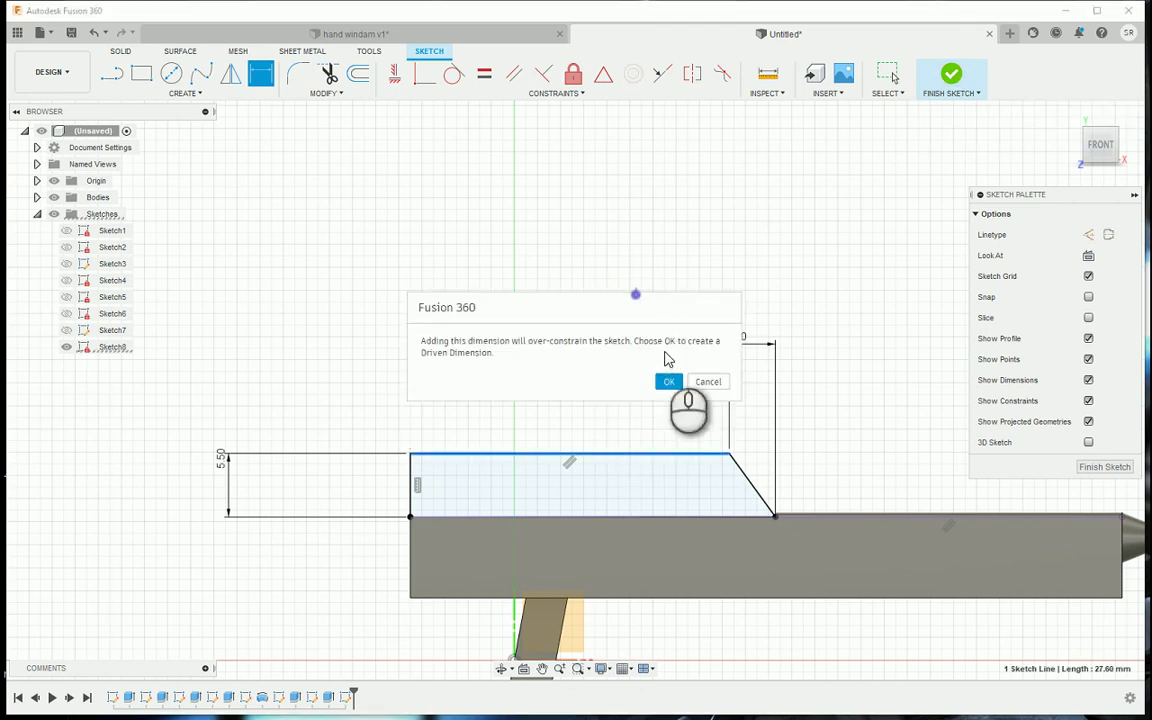
click(707, 383)
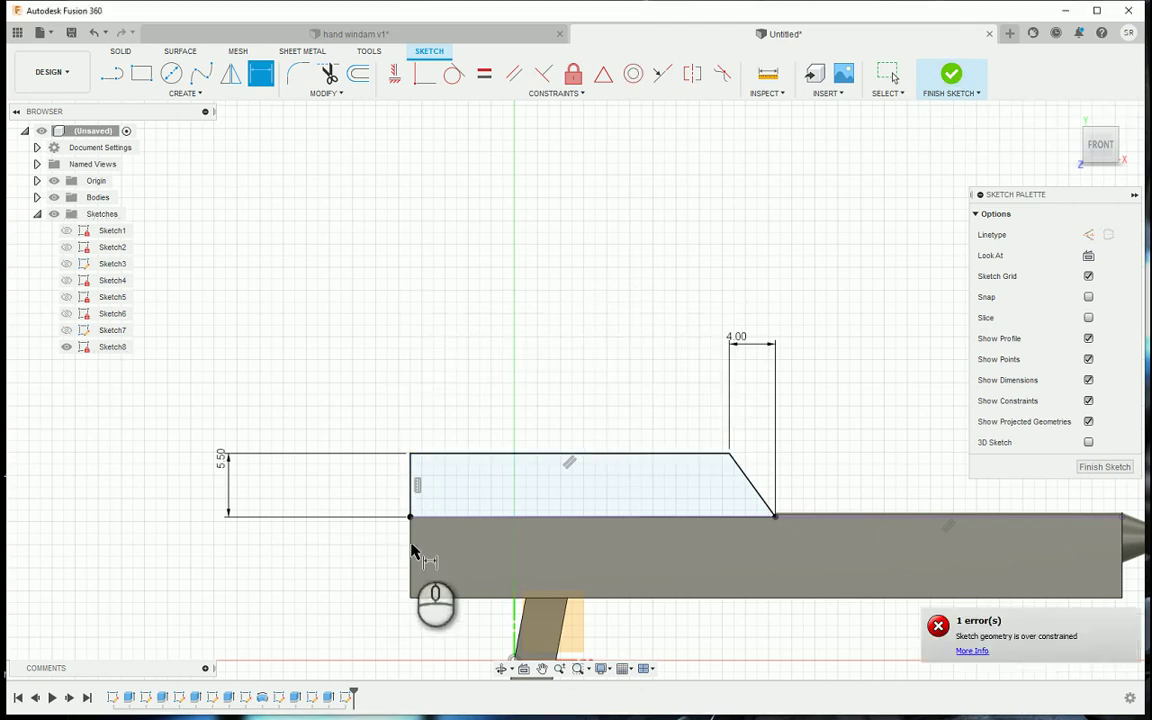
Finish the sketch and set up a symmetric joined extrusion of the trapezoid, 2.4 mm to each side
click(955, 75)
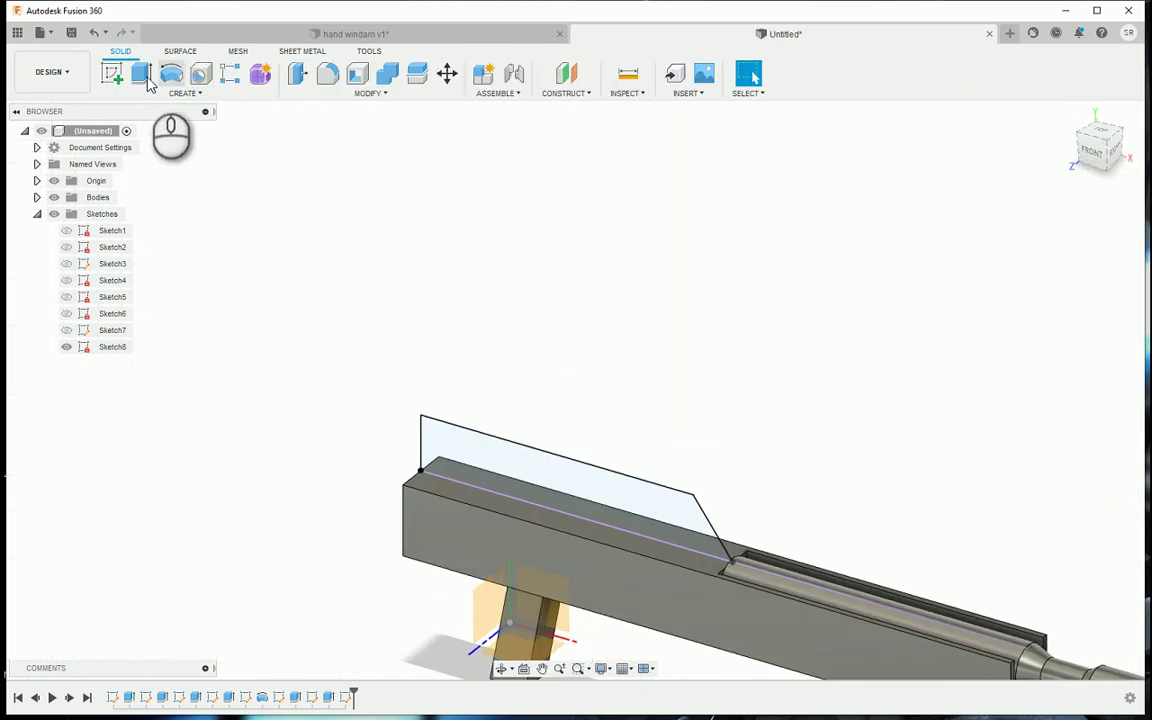
click(141, 73)
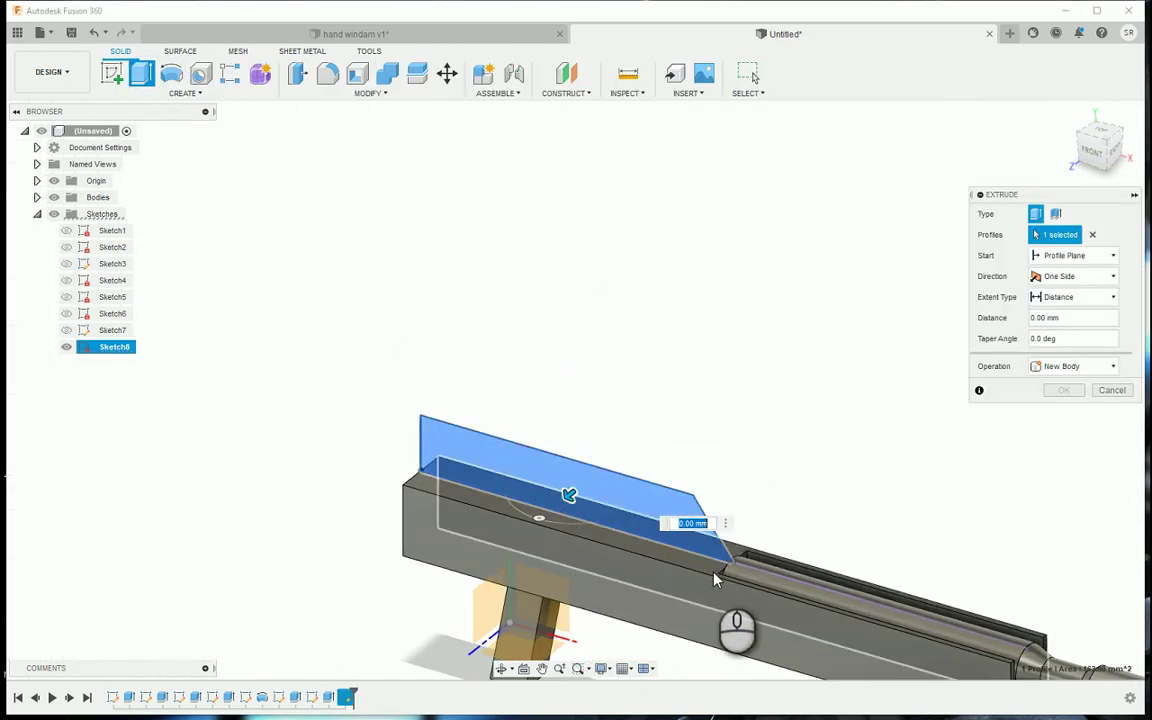
drag(715, 580, 720, 580)
click(1054, 280)
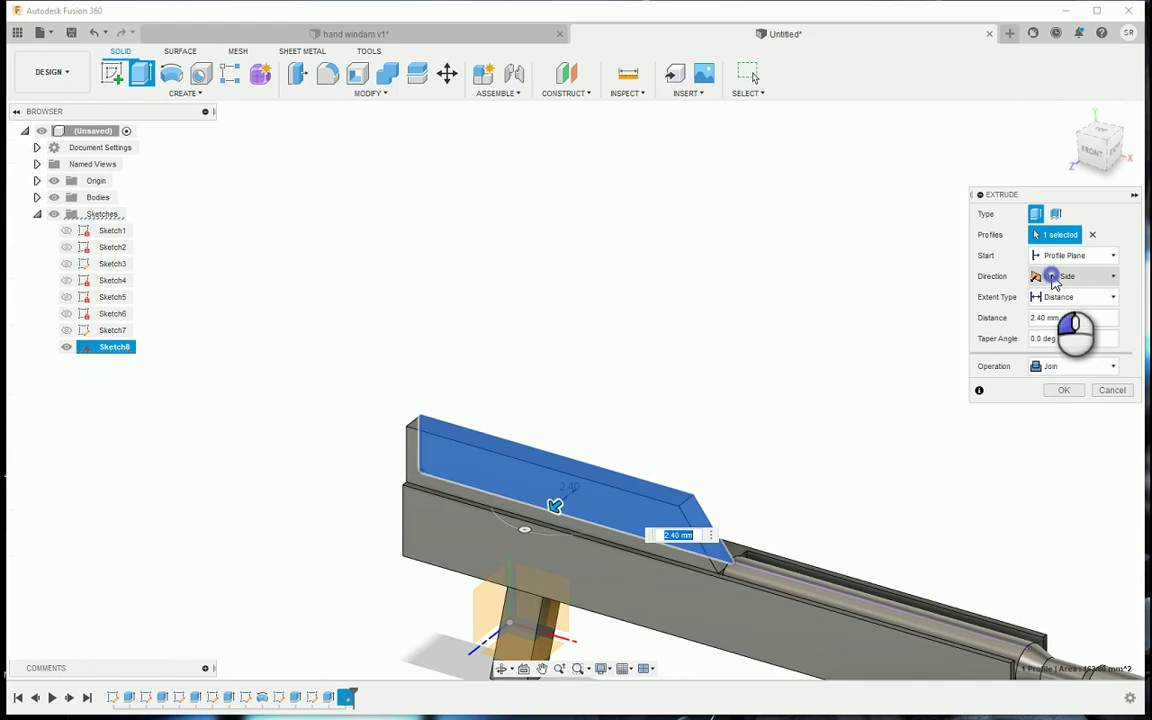
click(1062, 325)
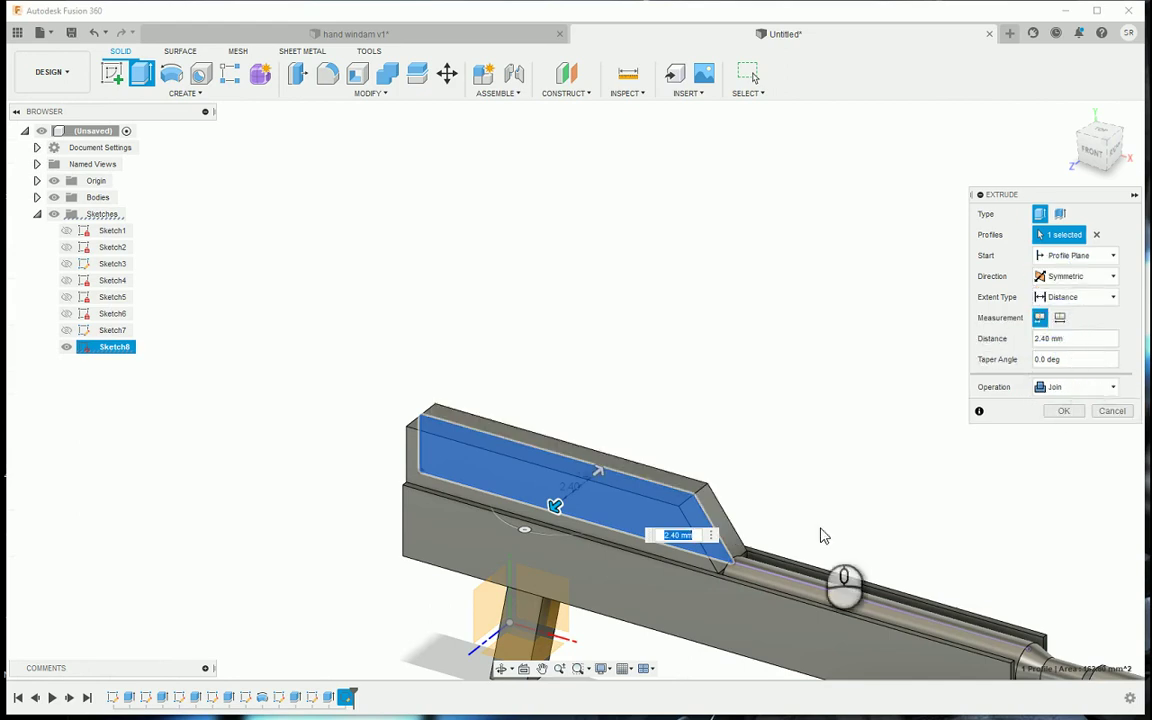
Hide the cylinder body to keep it out of the join, confirm the extrusion, and show the body again
scroll(760, 580, up, 5)
scroll(812, 507, down, 1)
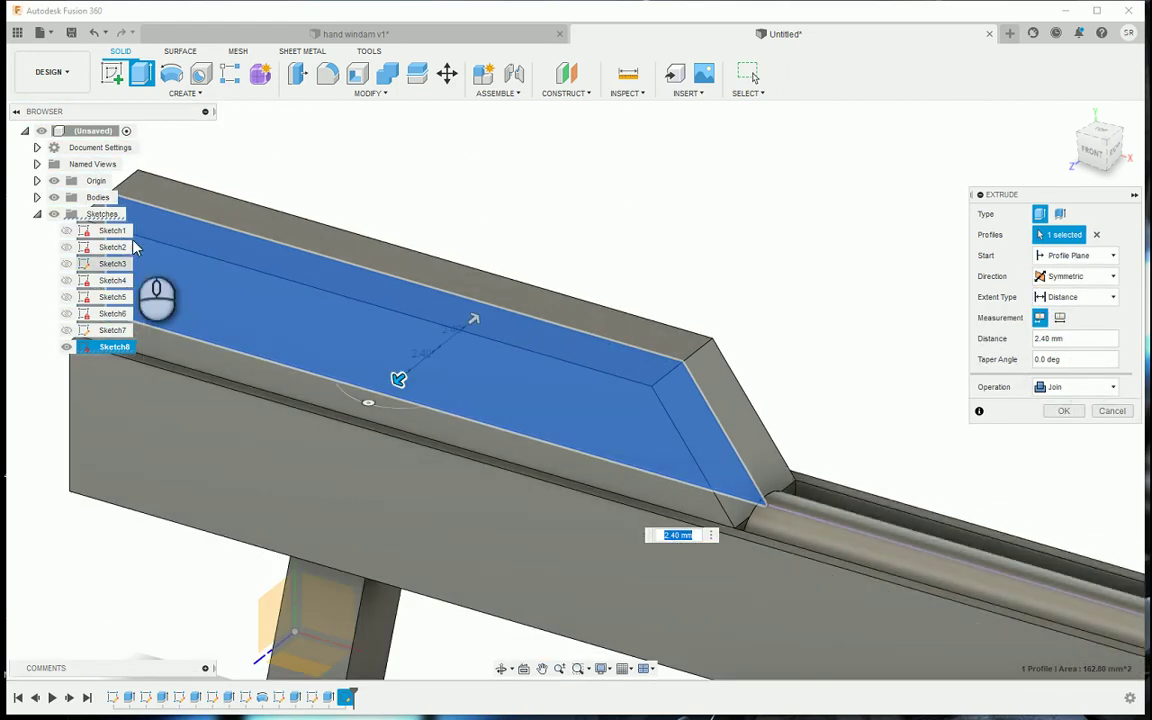
click(38, 199)
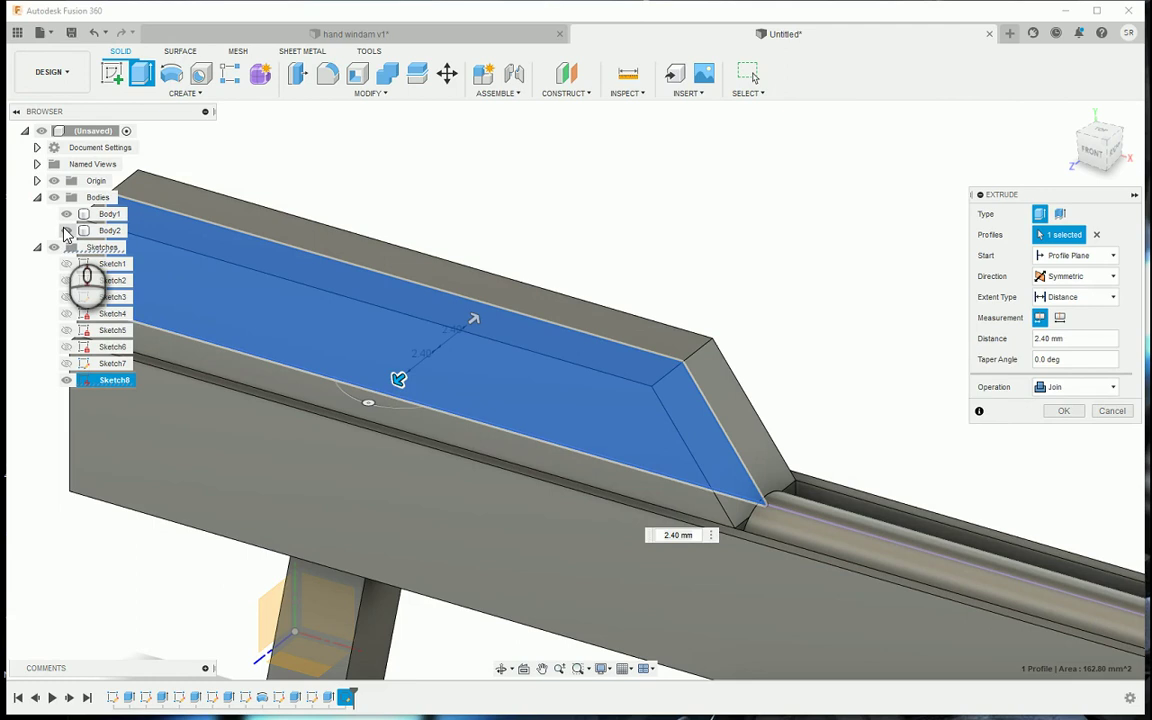
click(66, 231)
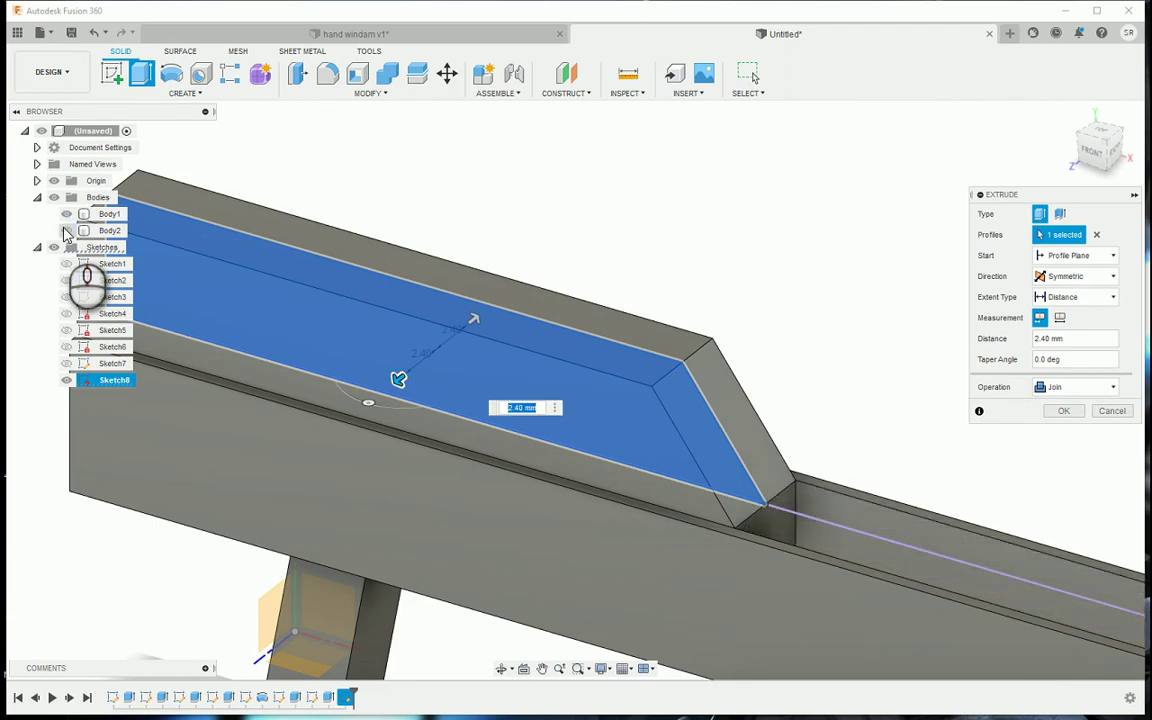
click(1063, 411)
scroll(846, 391, down, 10)
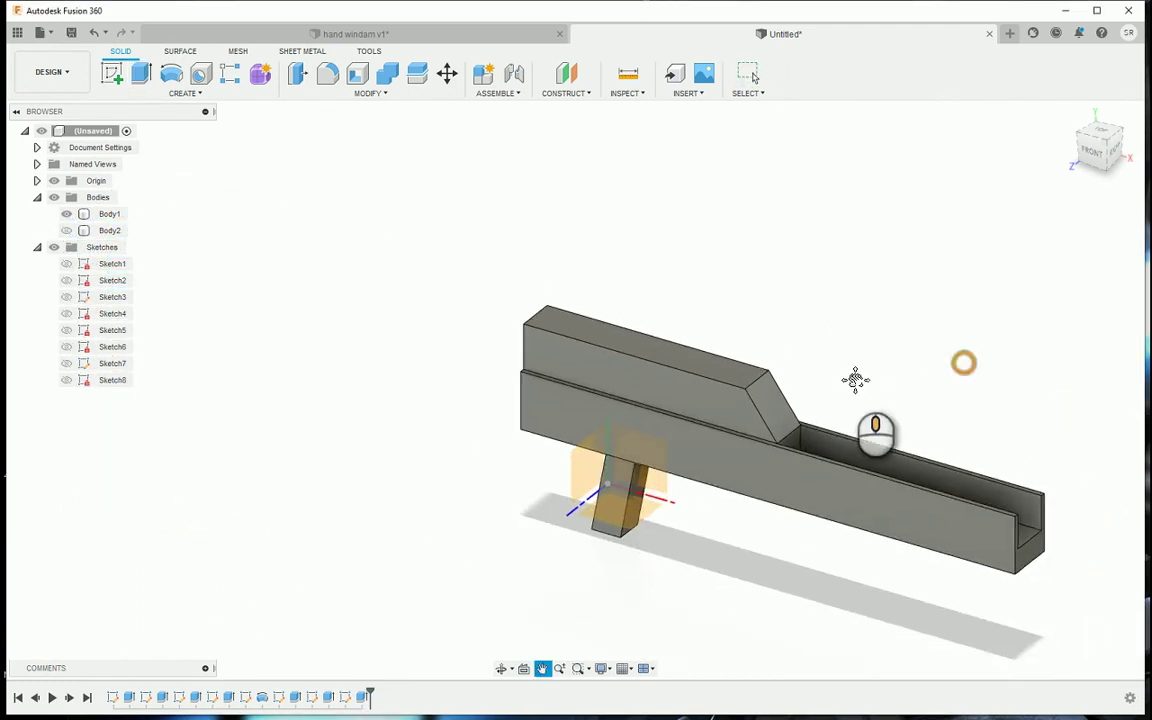
click(67, 231)
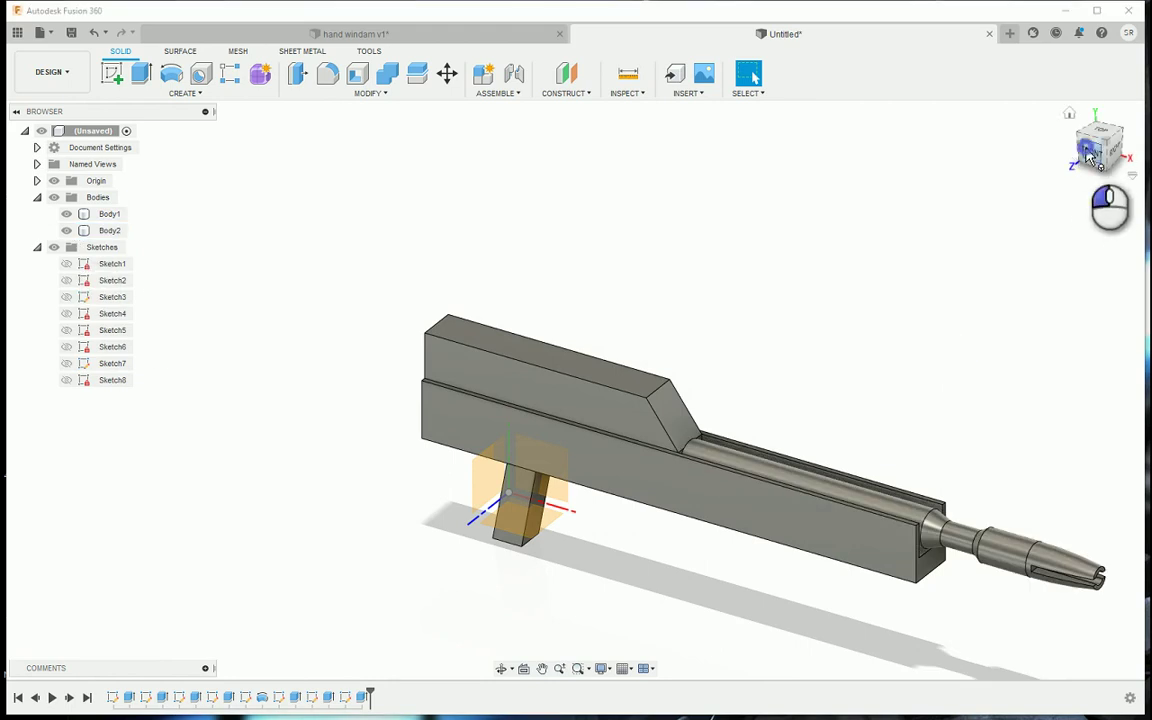
Chamfer the raised block's two long upper edges with the Two Distance type, 5.5 mm and 1 mm
mouse_move(1090, 156)
mouse_down()
mouse_move(1148, 140)
mouse_move(65, 138)
mouse_move(1146, 140)
mouse_up()
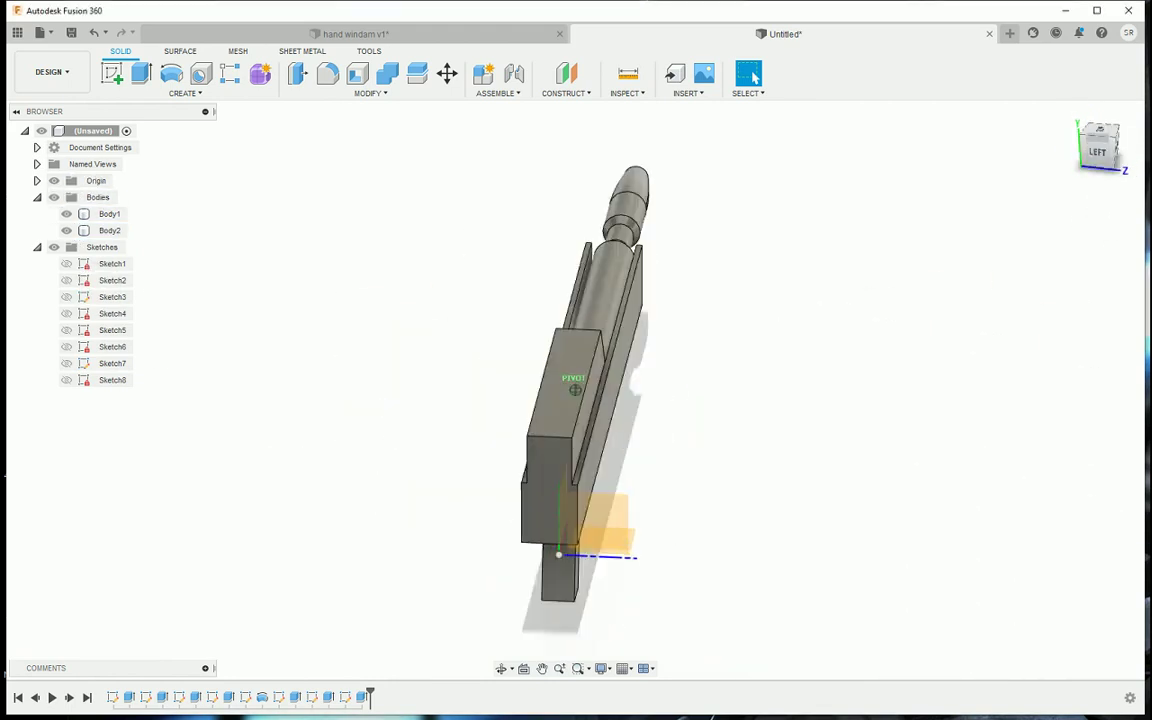
shift+middle_drag(990, 135, 1080, 200)
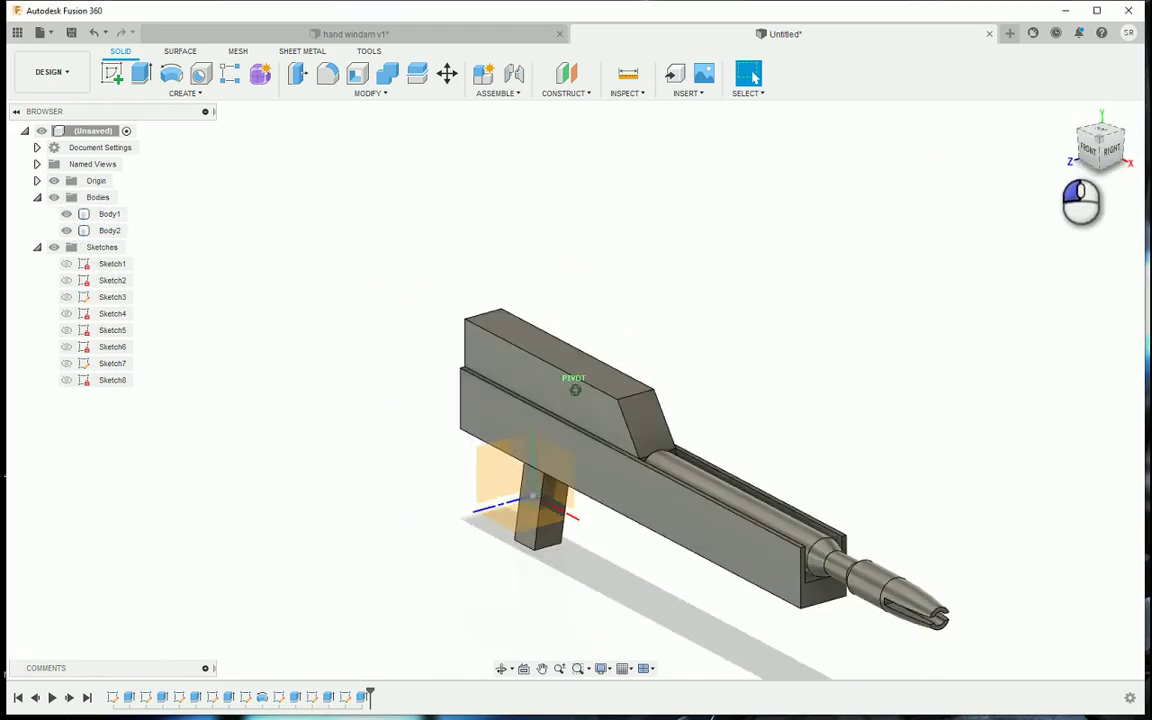
drag(1060, 150, 1104, 158)
click(350, 95)
click(327, 141)
scroll(612, 374, down, 1)
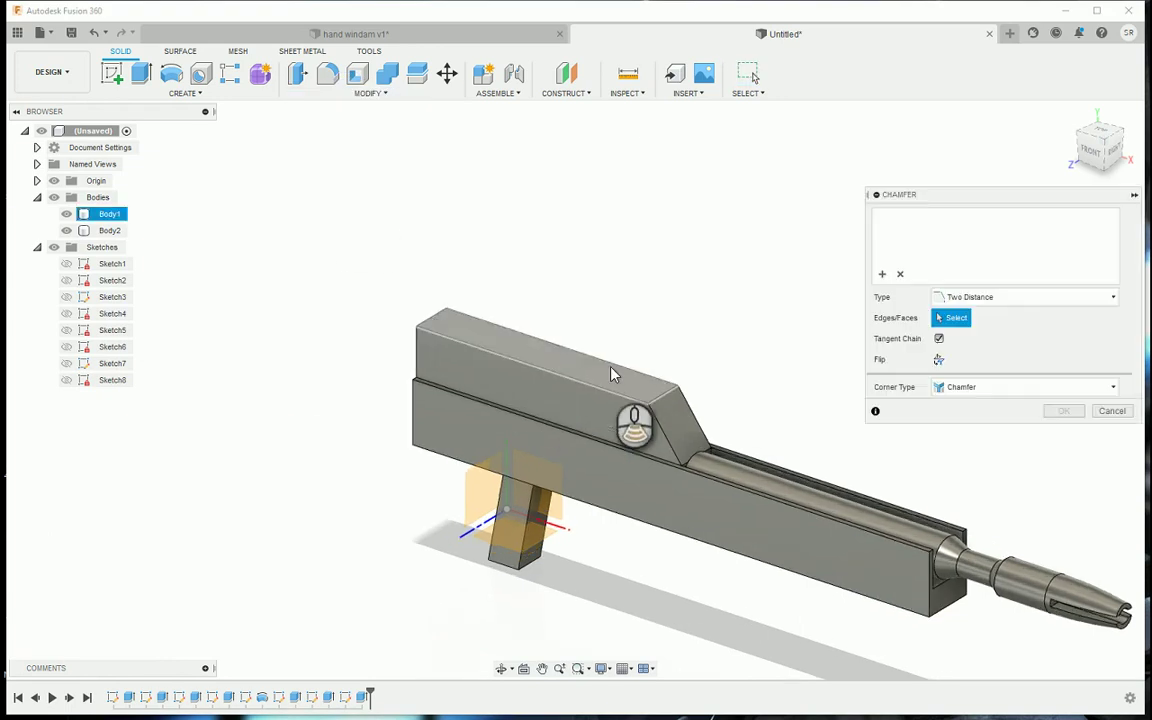
scroll(612, 374, down, 2)
click(648, 377)
click(654, 392)
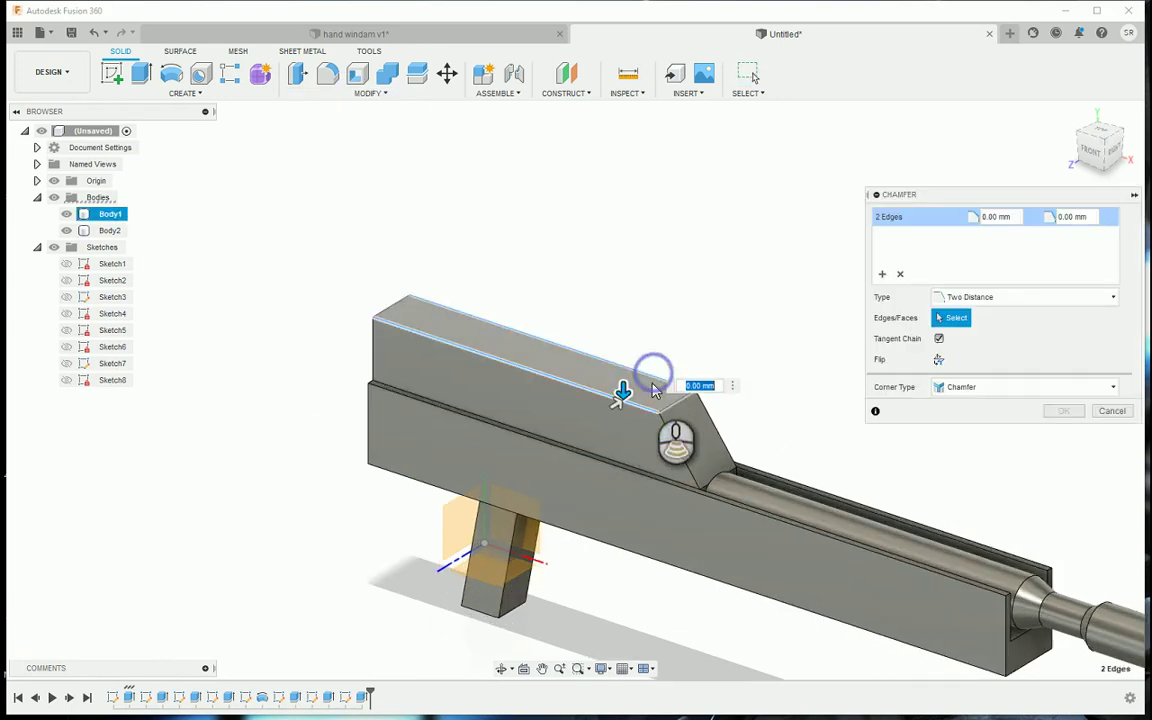
scroll(652, 388, down, 2)
drag(604, 410, 603, 510)
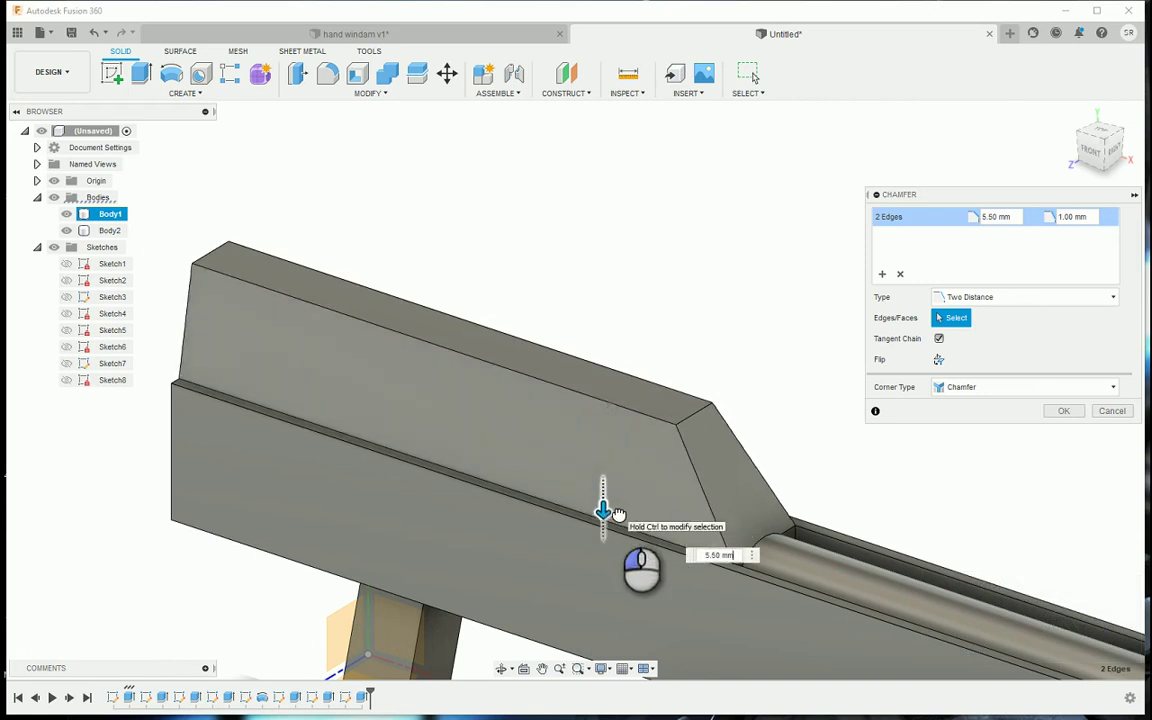
click(996, 297)
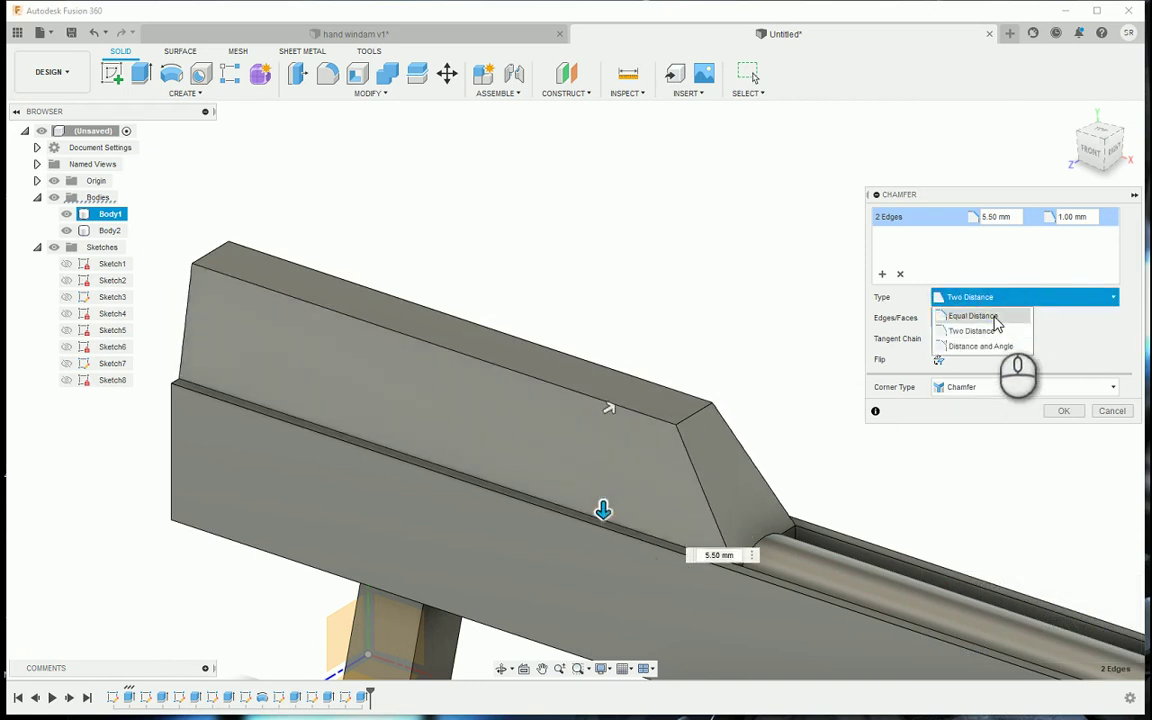
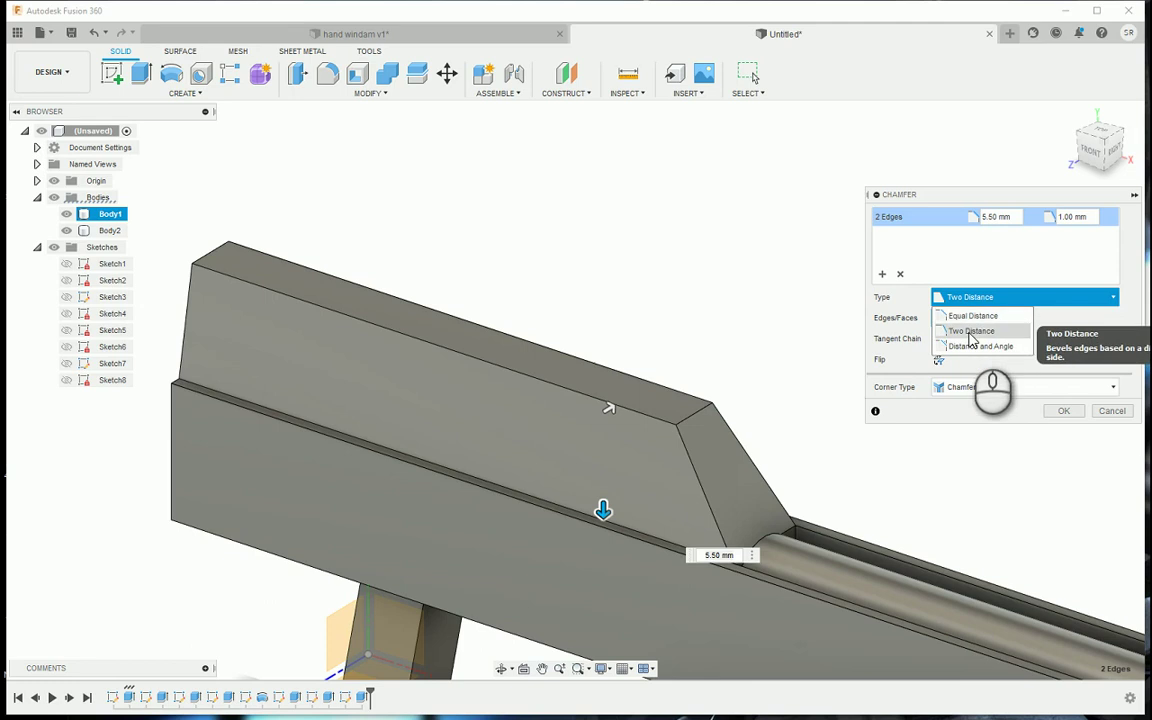
click(1064, 410)
click(1064, 410)
Start a sketch on the channel's vertical end face below the block's slanted front, and project the slanted face into it
drag(1100, 148, 977, 215)
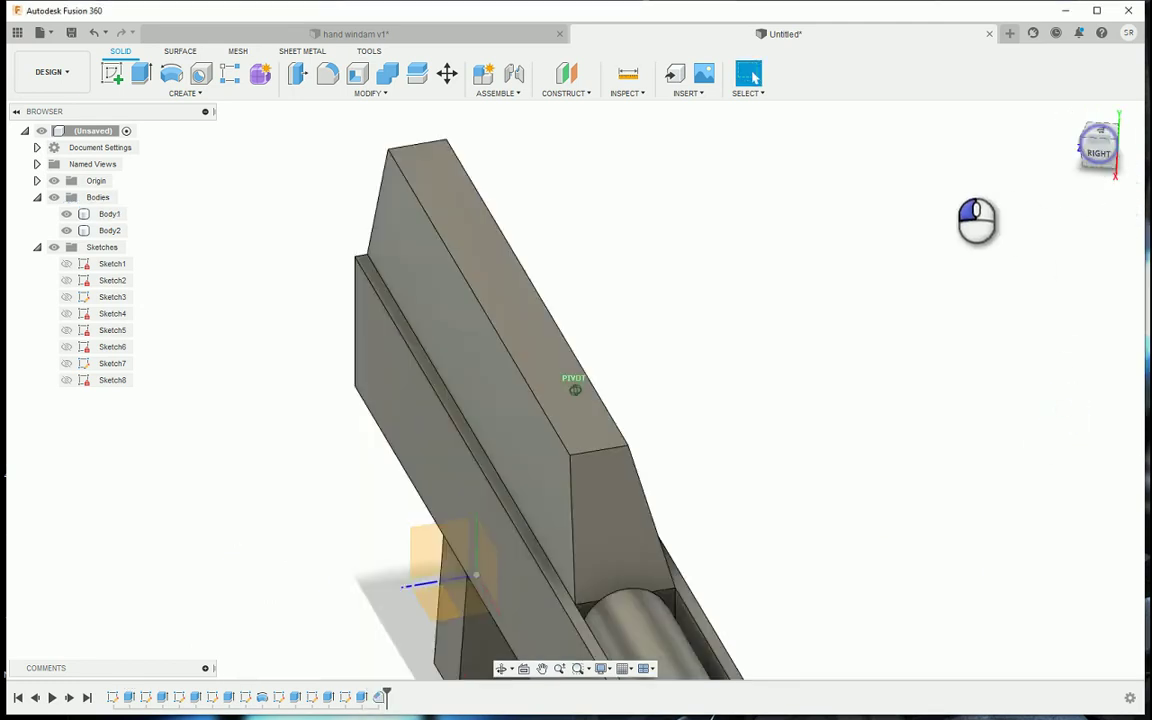
shift+middle_drag(977, 220, 1039, 198)
click(703, 383)
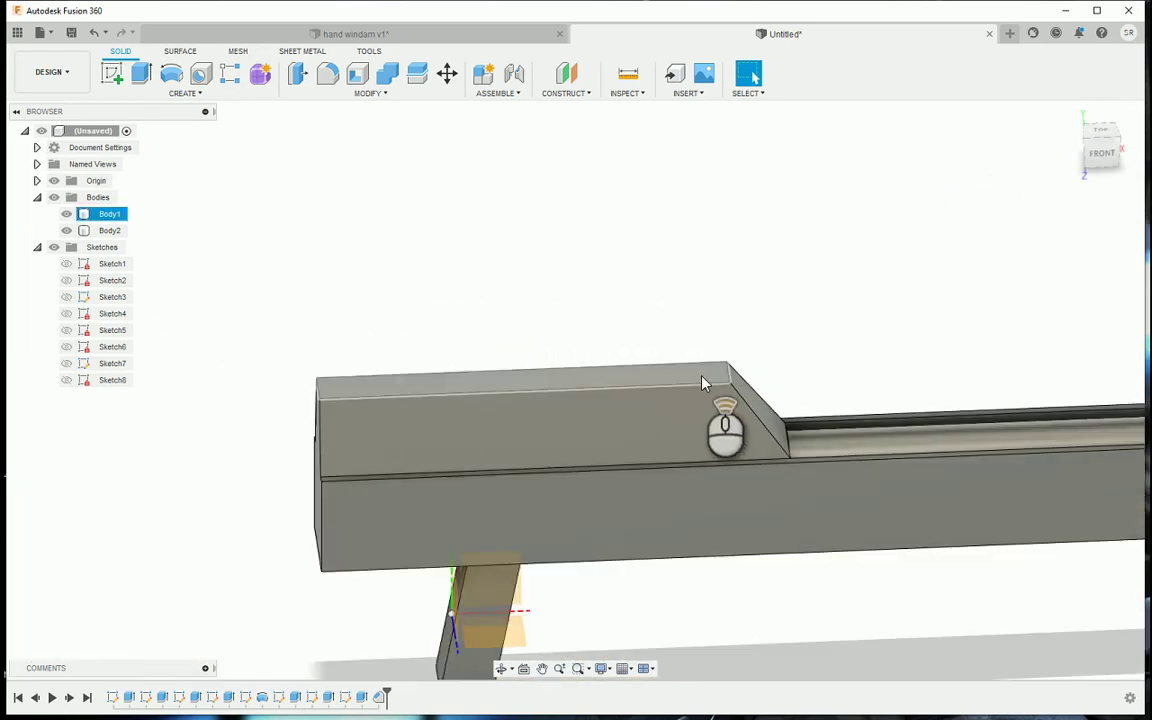
scroll(703, 383, down, 3)
shift+middle_drag(707, 386, 1020, 383)
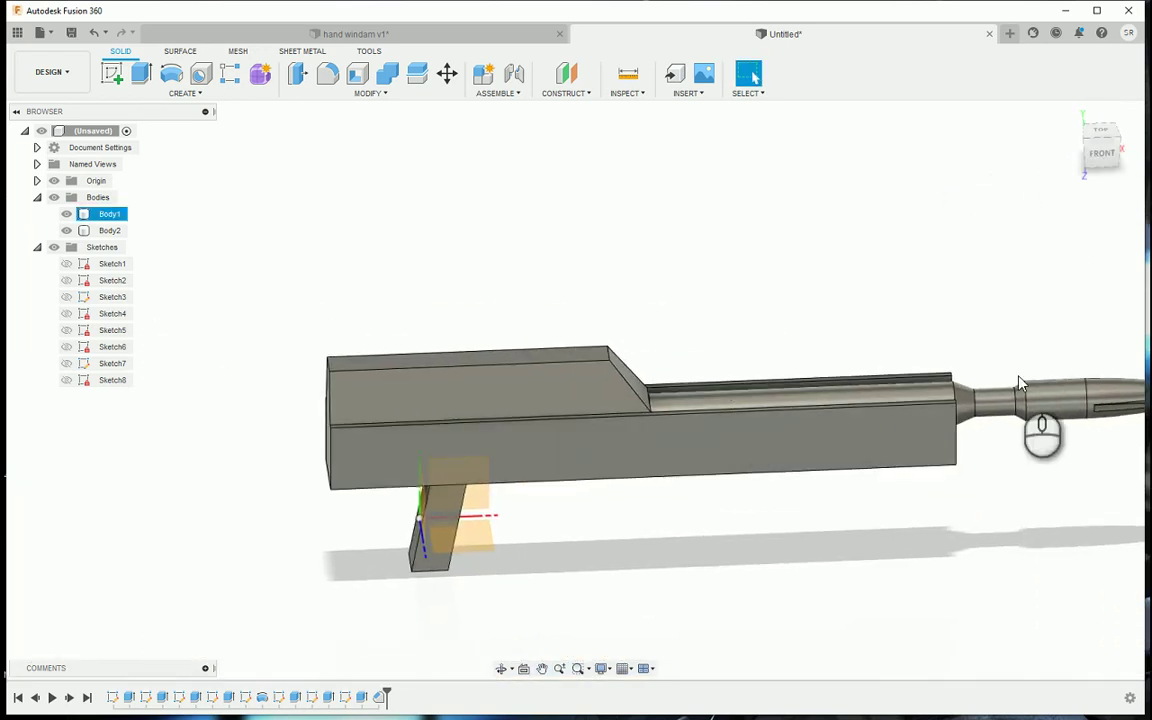
shift+middle_drag(1103, 150, 861, 257)
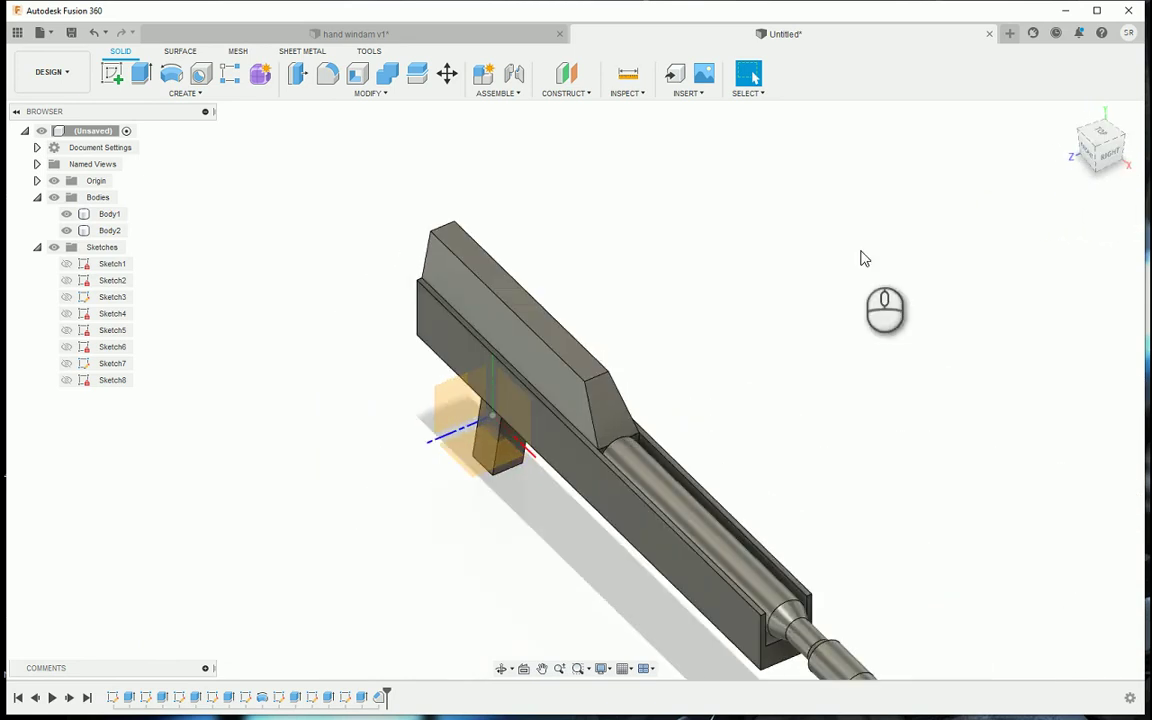
scroll(687, 463, up, 5)
click(660, 440)
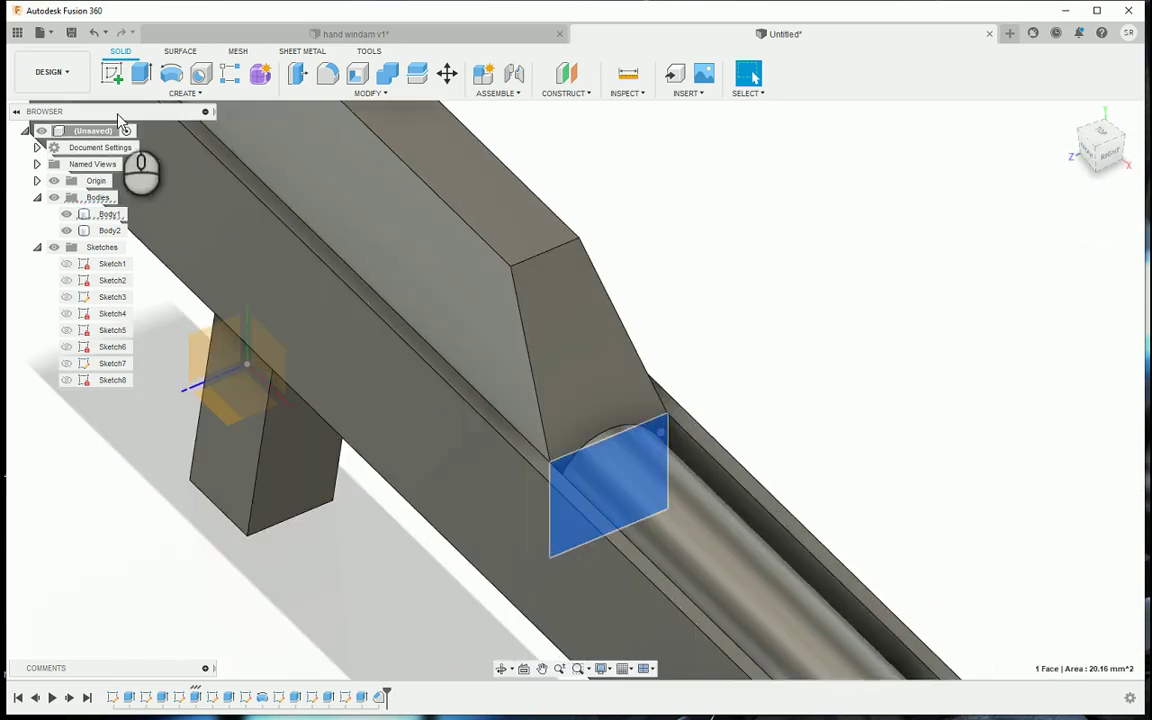
click(108, 73)
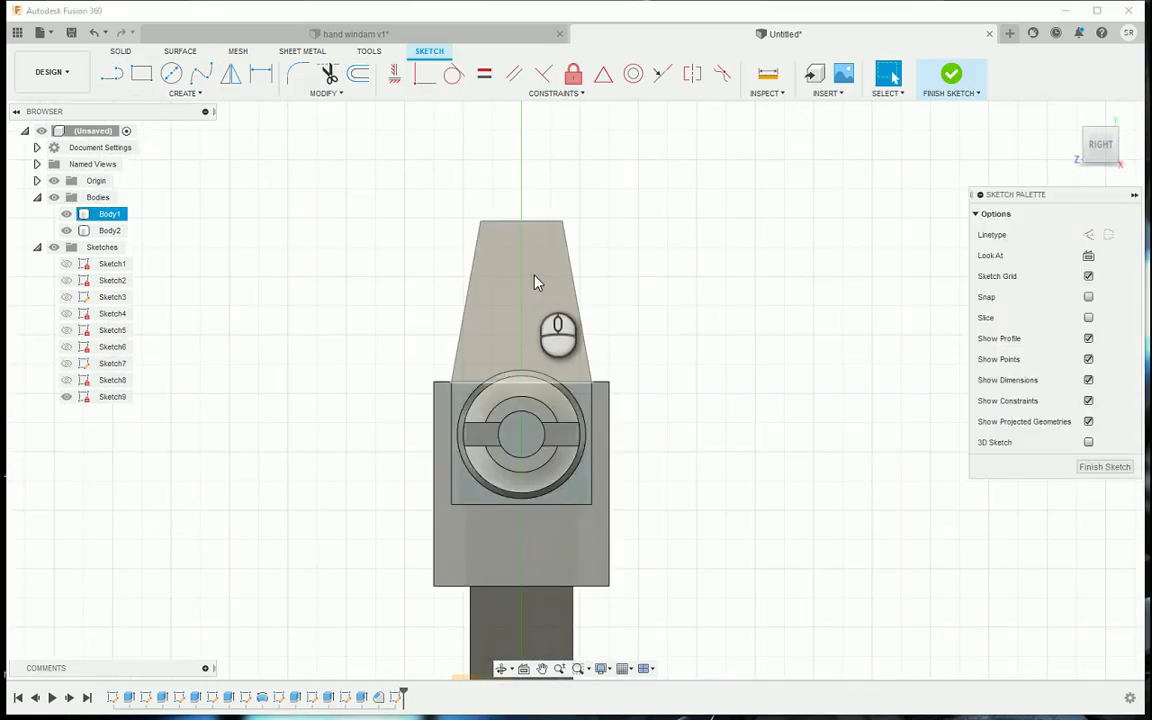
key(p)
click(532, 287)
click(887, 279)
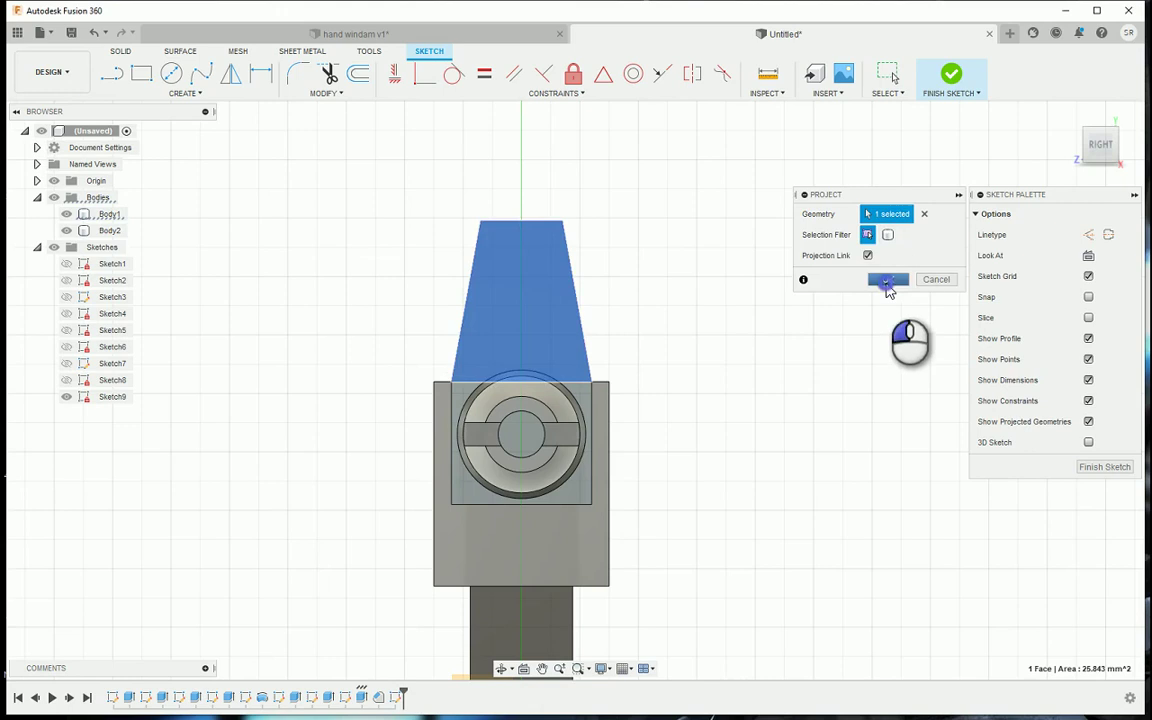
Offset the projected trapezoid 0.4 mm inward and finish the sketch
key(o)
click(522, 226)
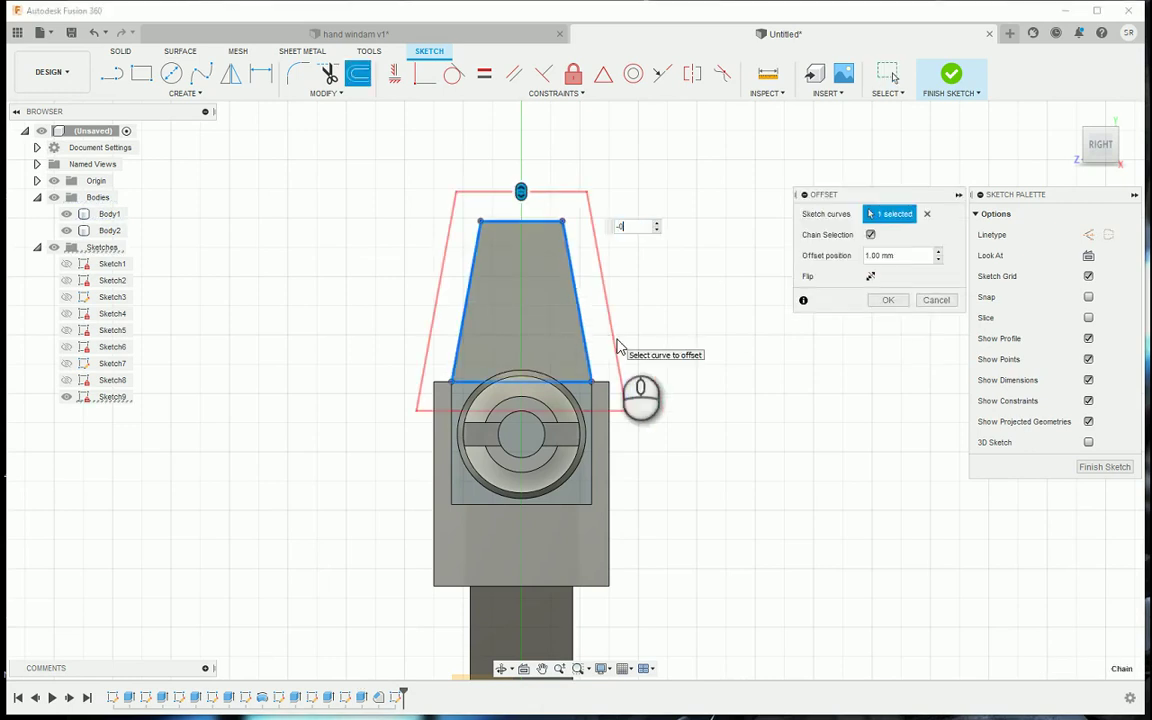
key(Return)
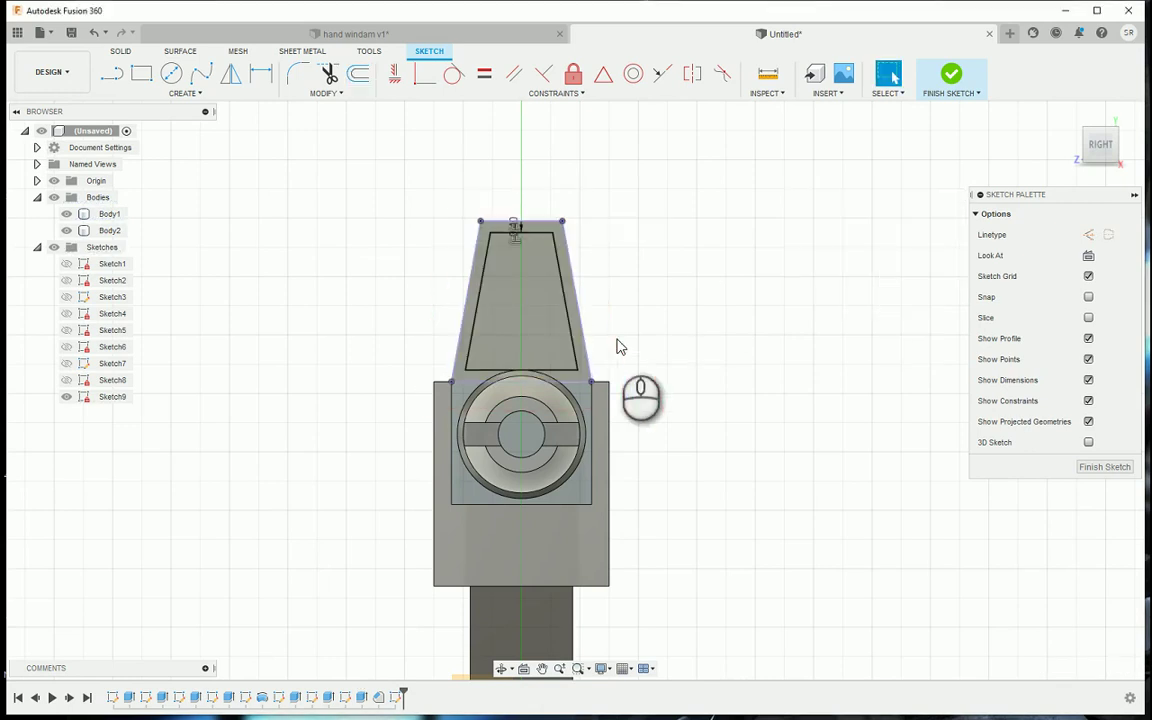
click(951, 76)
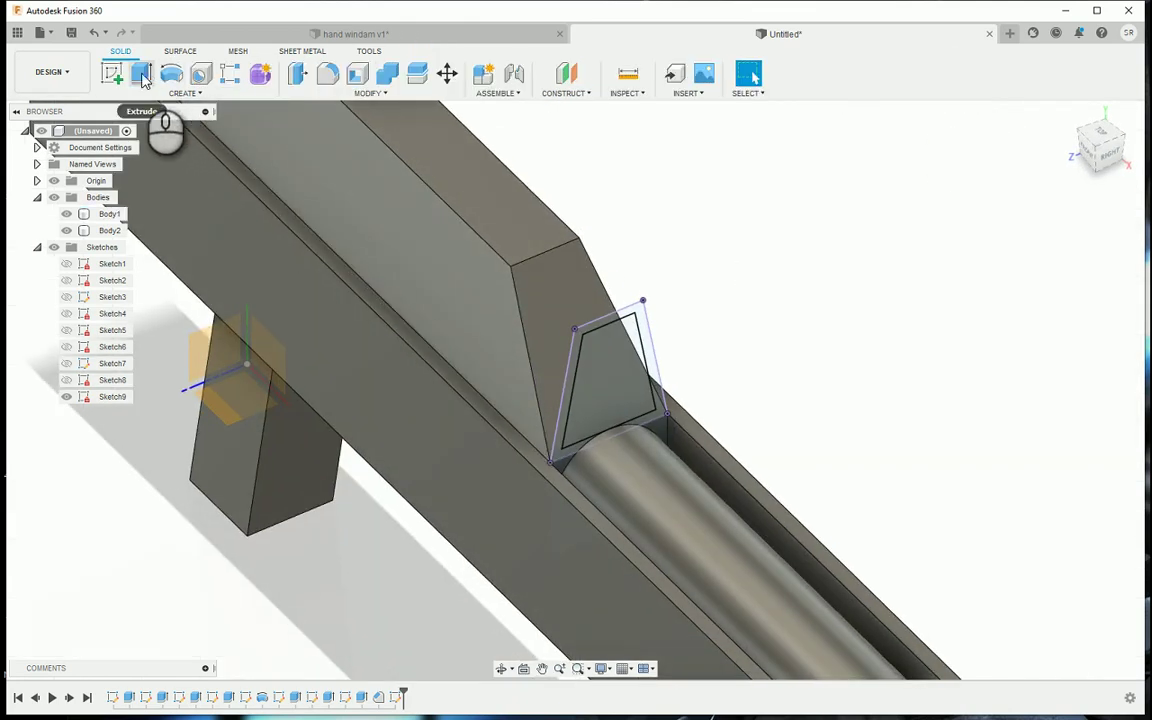
Extrude the inner trapezoid profile as a cut 5.5 mm deep into the raised block's front
click(141, 75)
click(621, 388)
mouse_move(621, 388)
mouse_down()
mouse_move(560, 329)
mouse_move(530, 350)
mouse_move(503, 331)
mouse_up()
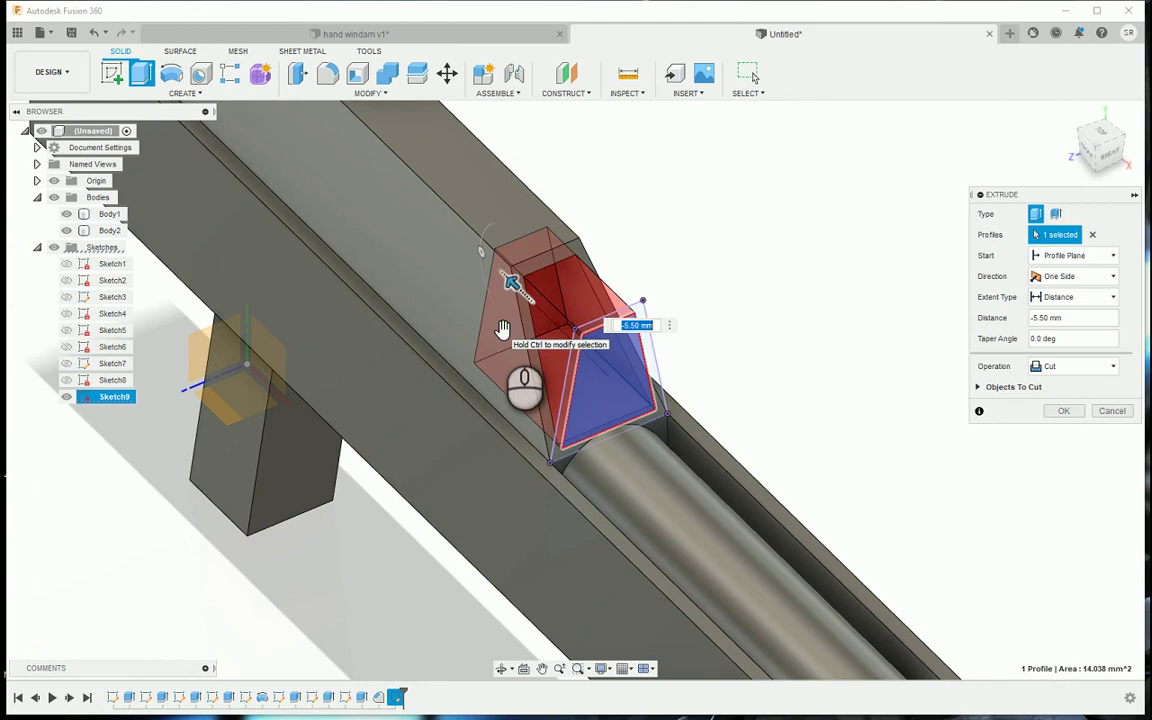
click(1071, 413)
Draft the pocket's back face by 5 degrees, using the pocket floor as the pull direction
scroll(670, 312, up, 2)
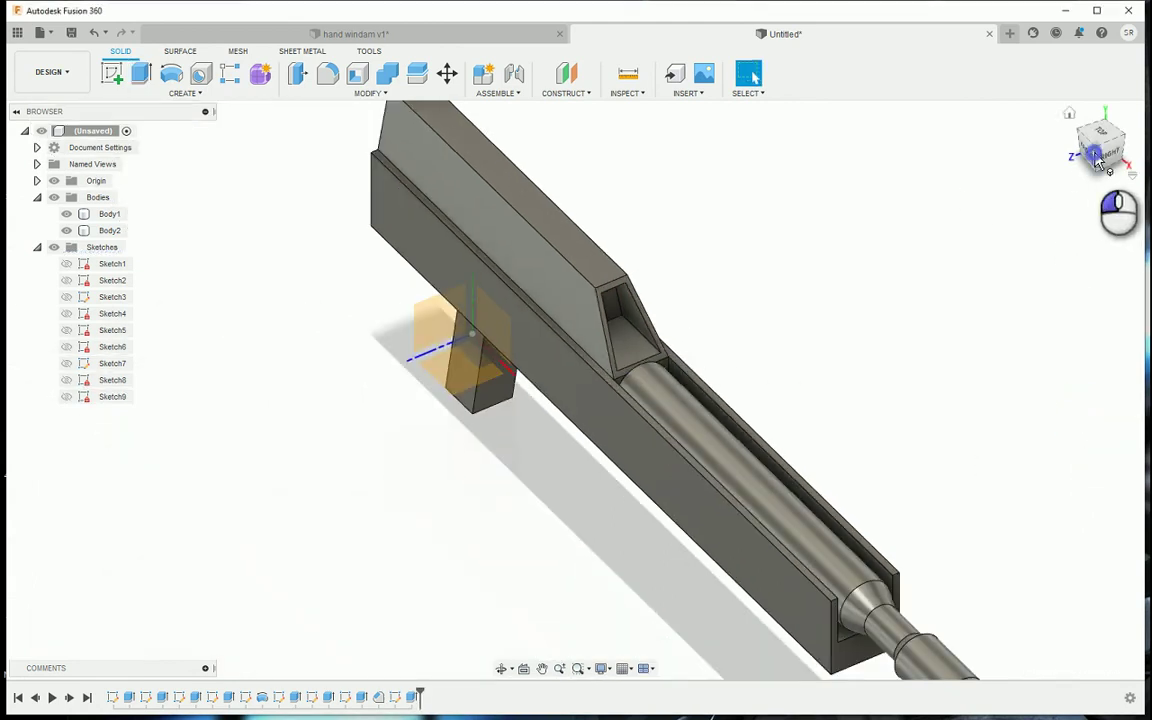
mouse_move(1100, 165)
shift+middle_down()
mouse_move(869, 146)
mouse_move(1110, 145)
shift+middle_up()
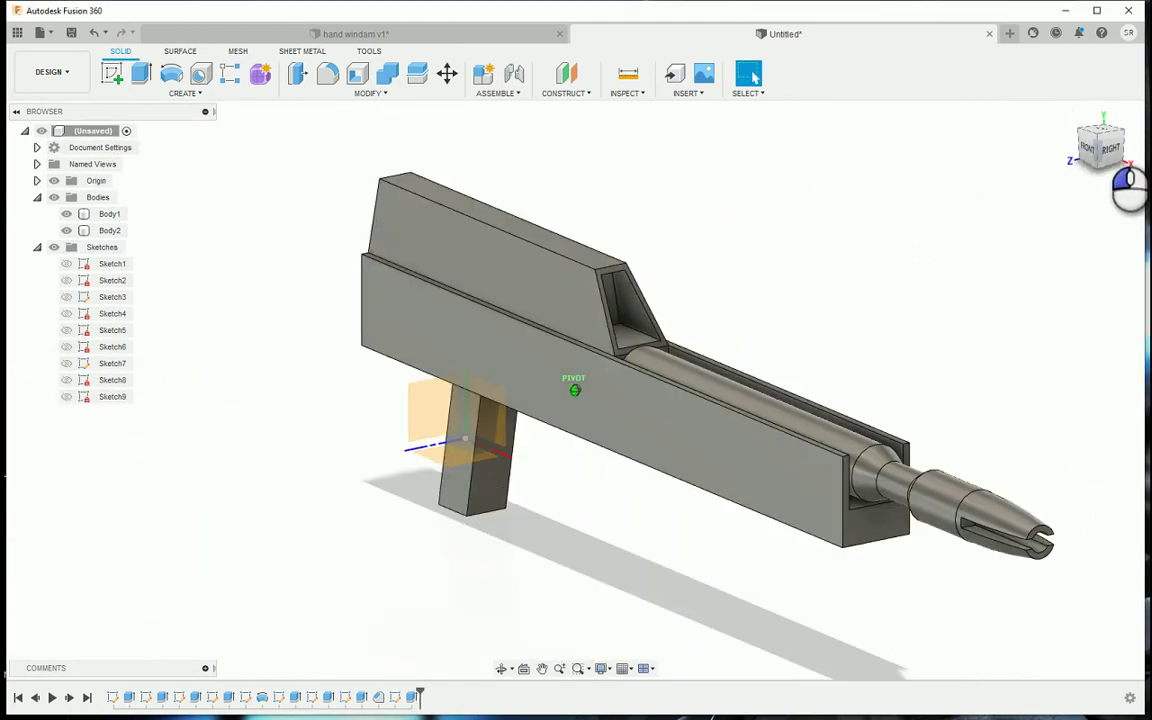
shift+middle_drag(1128, 190, 1068, 197)
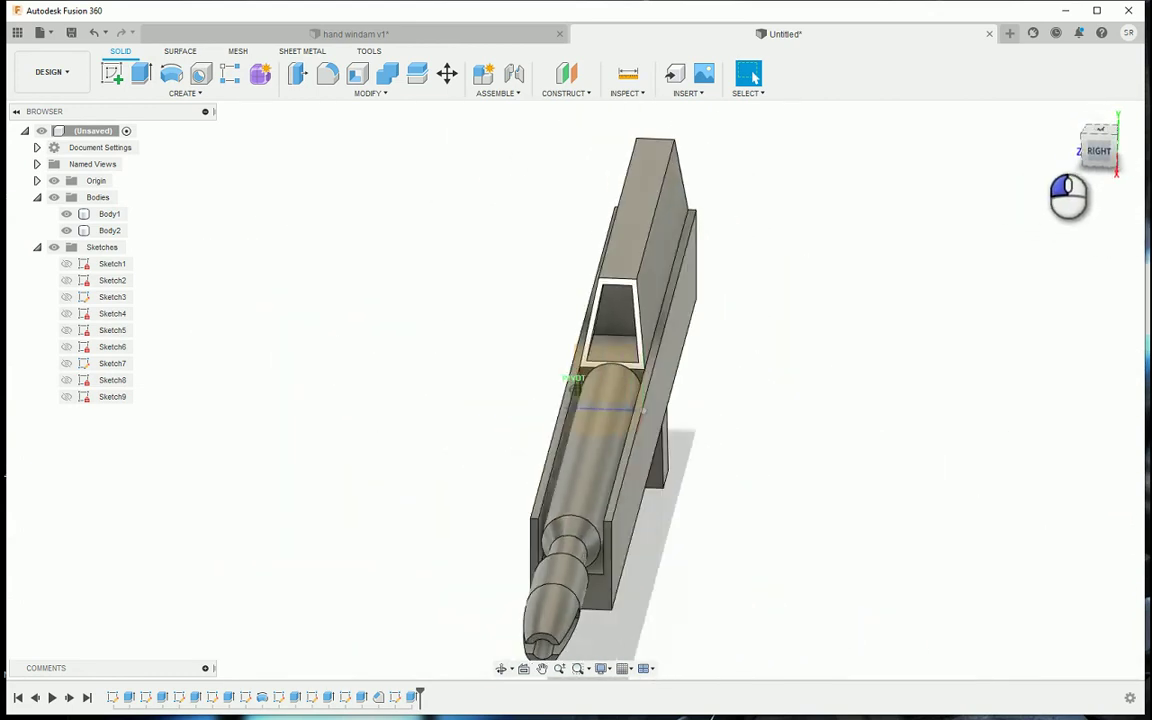
drag(1045, 138, 1072, 140)
scroll(629, 354, up, 5)
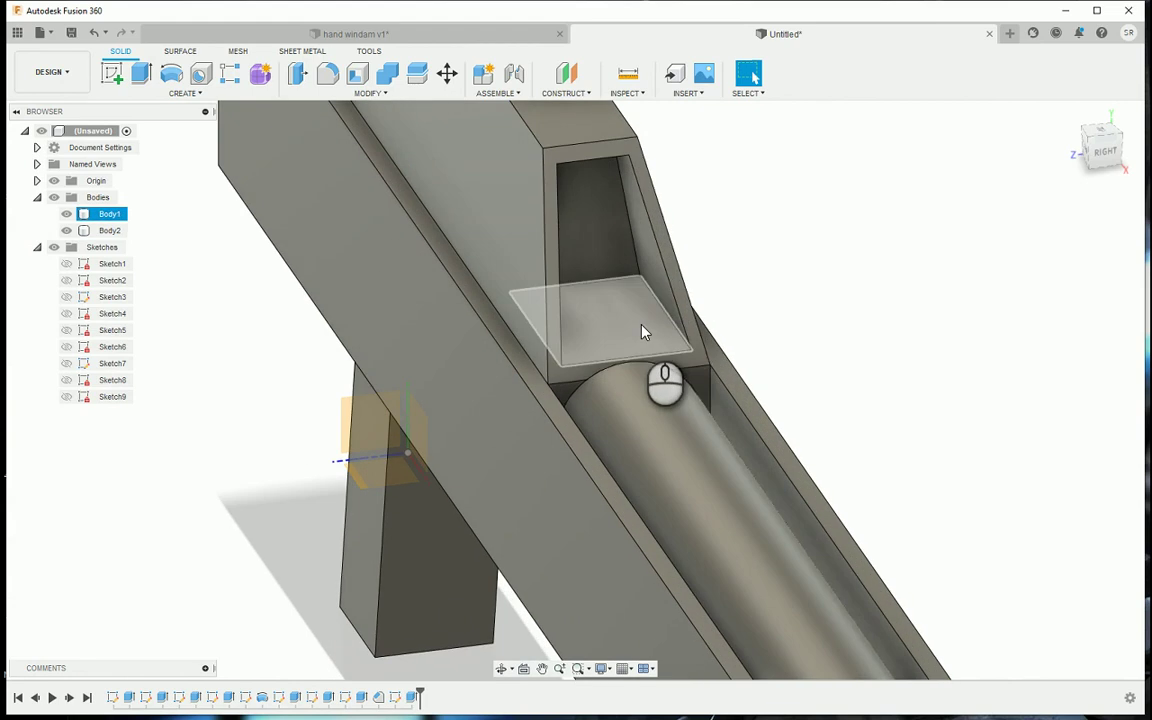
click(372, 93)
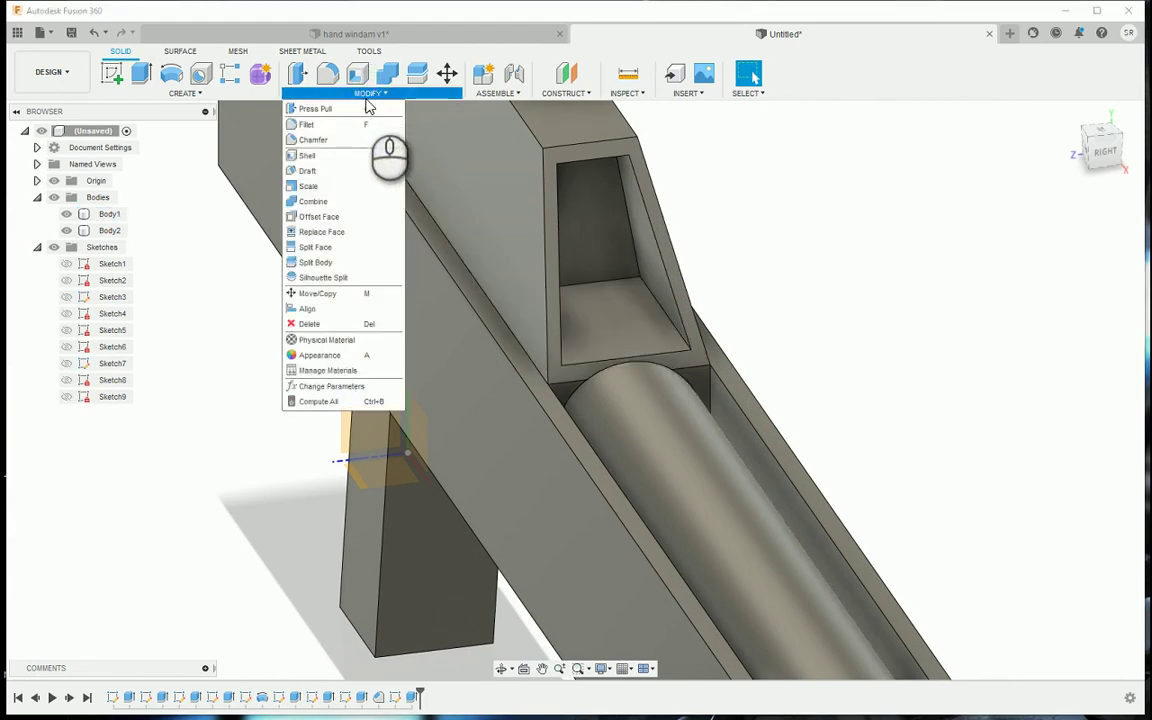
click(310, 170)
click(625, 310)
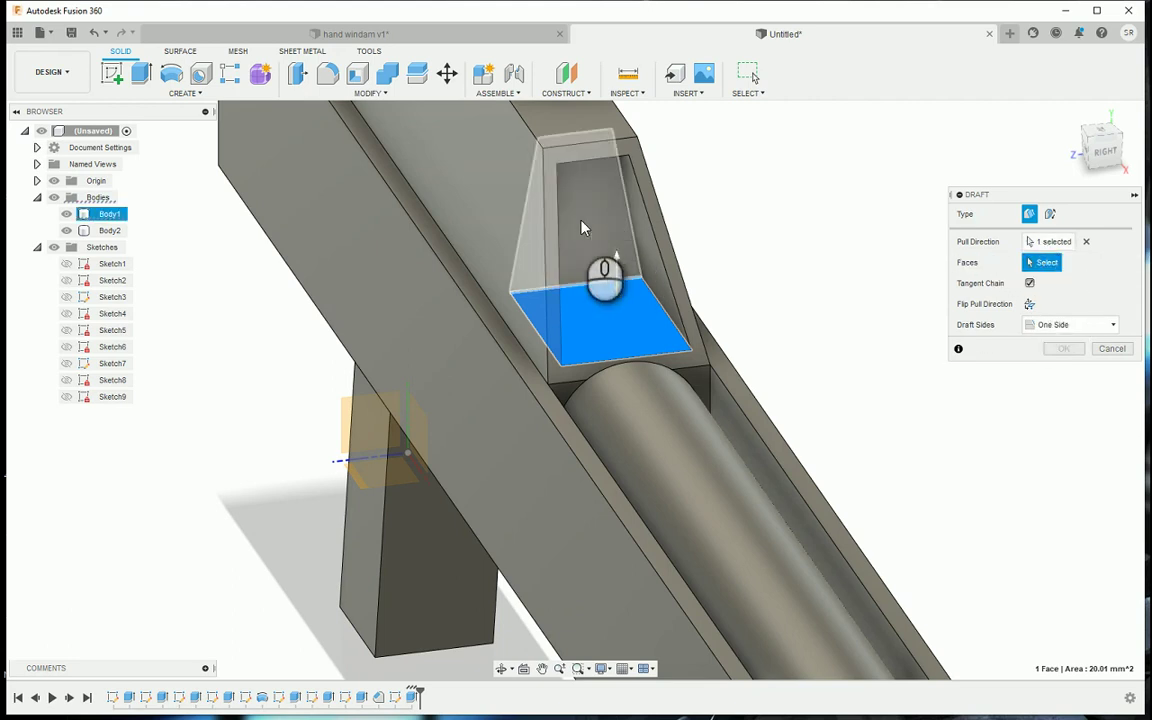
click(581, 222)
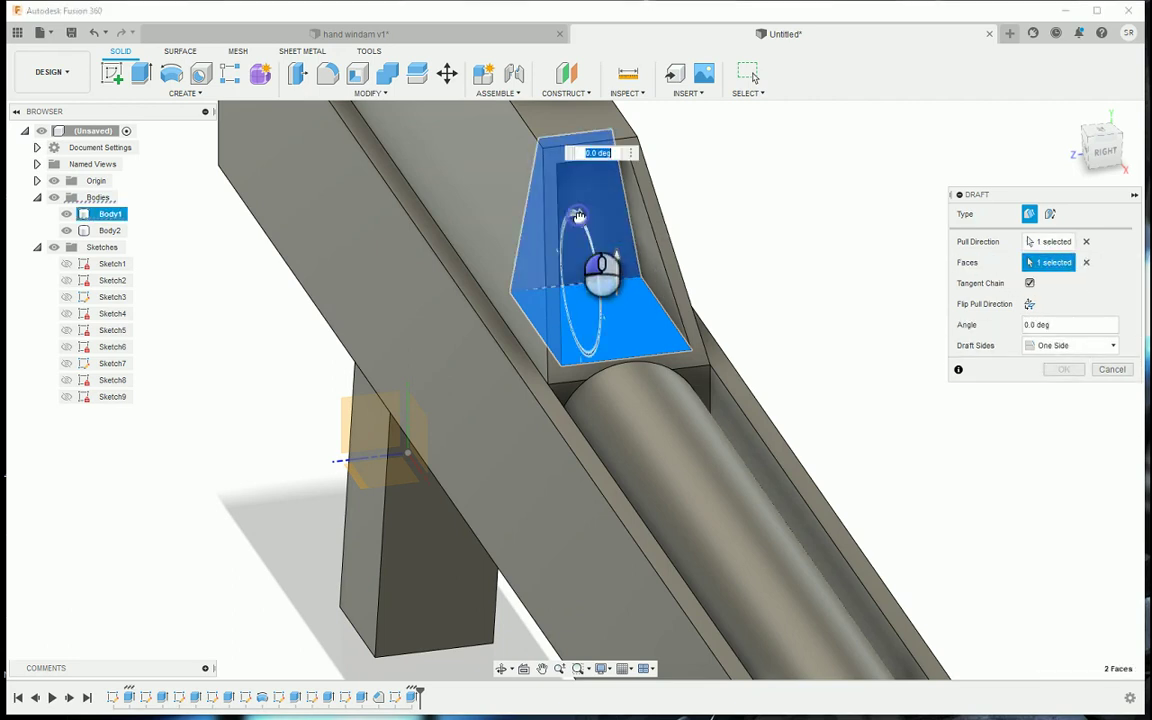
mouse_move(567, 215)
mouse_down()
mouse_move(560, 224)
mouse_move(590, 244)
mouse_move(589, 258)
mouse_move(584, 227)
mouse_move(590, 244)
mouse_move(571, 226)
mouse_move(1024, 383)
mouse_move(595, 255)
mouse_move(581, 221)
mouse_up()
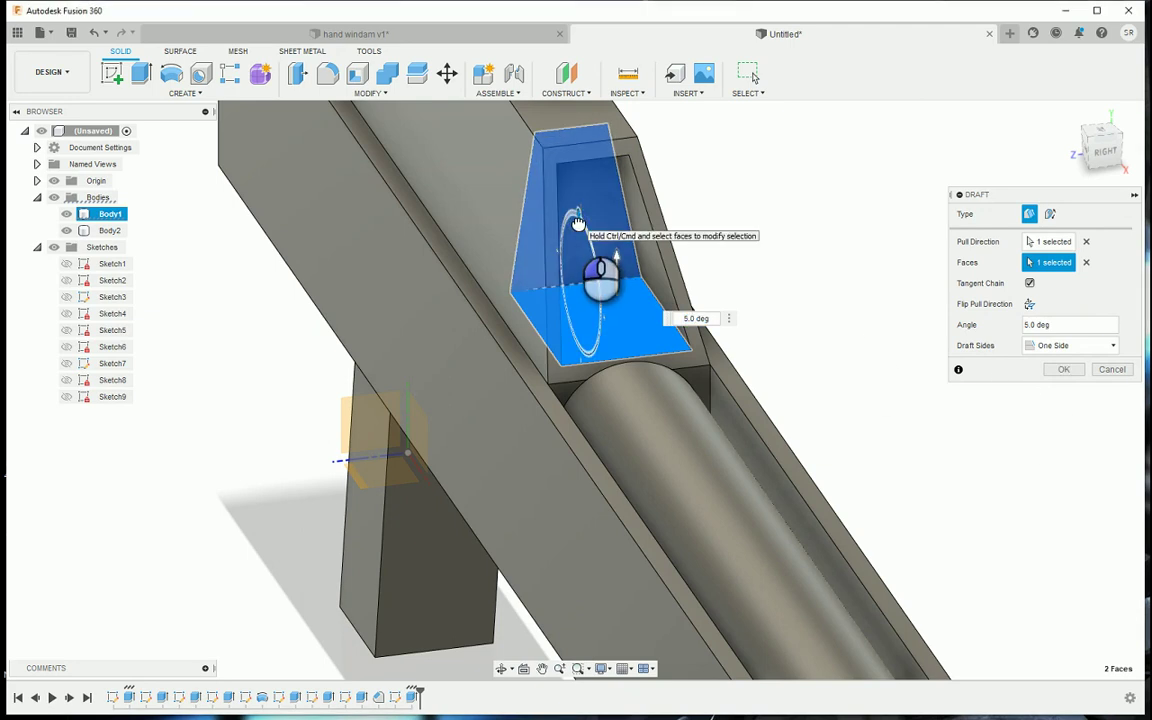
click(1065, 369)
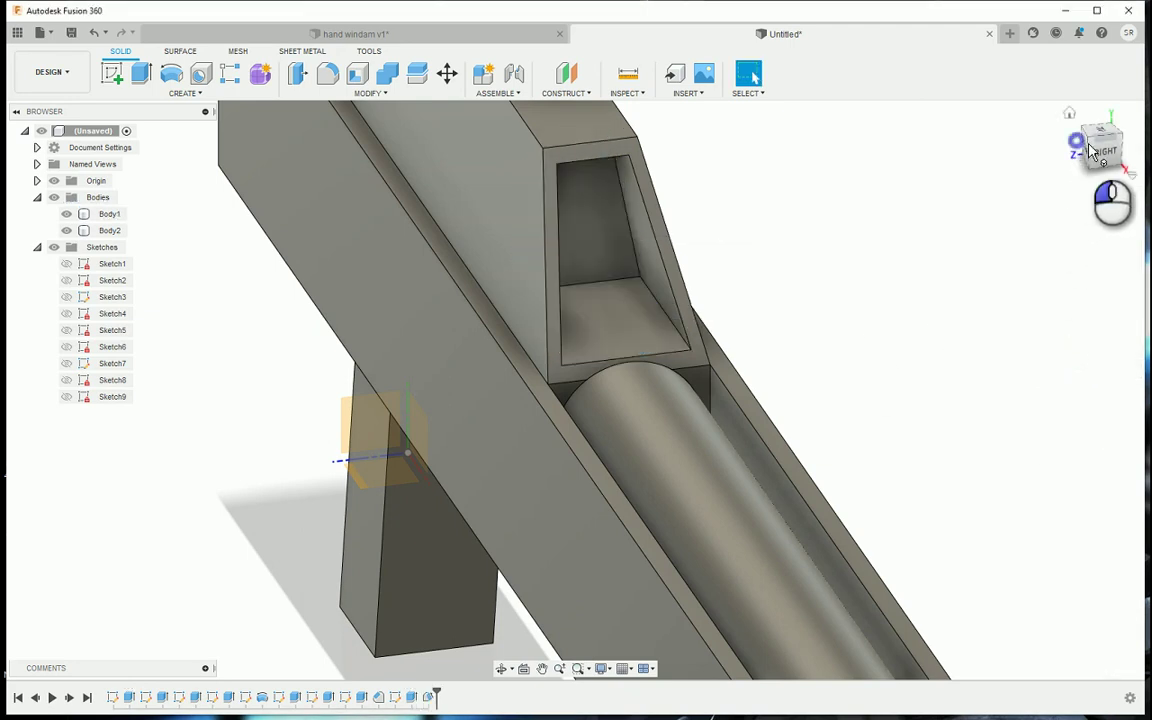
Edit the pocket's extruded cut and set its distance to -4.5 mm
mouse_move(1092, 150)
shift+middle_down()
mouse_move(975, 128)
mouse_move(1090, 133)
mouse_move(1085, 142)
shift+middle_up()
click(1020, 546)
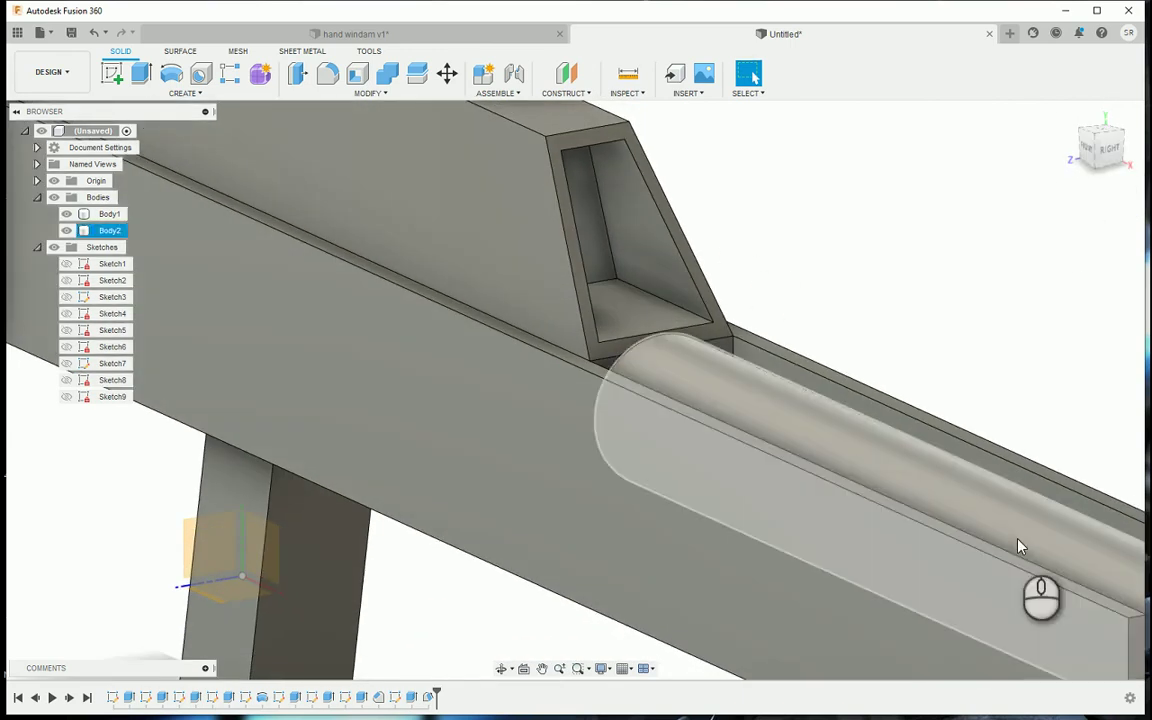
double_click(396, 697)
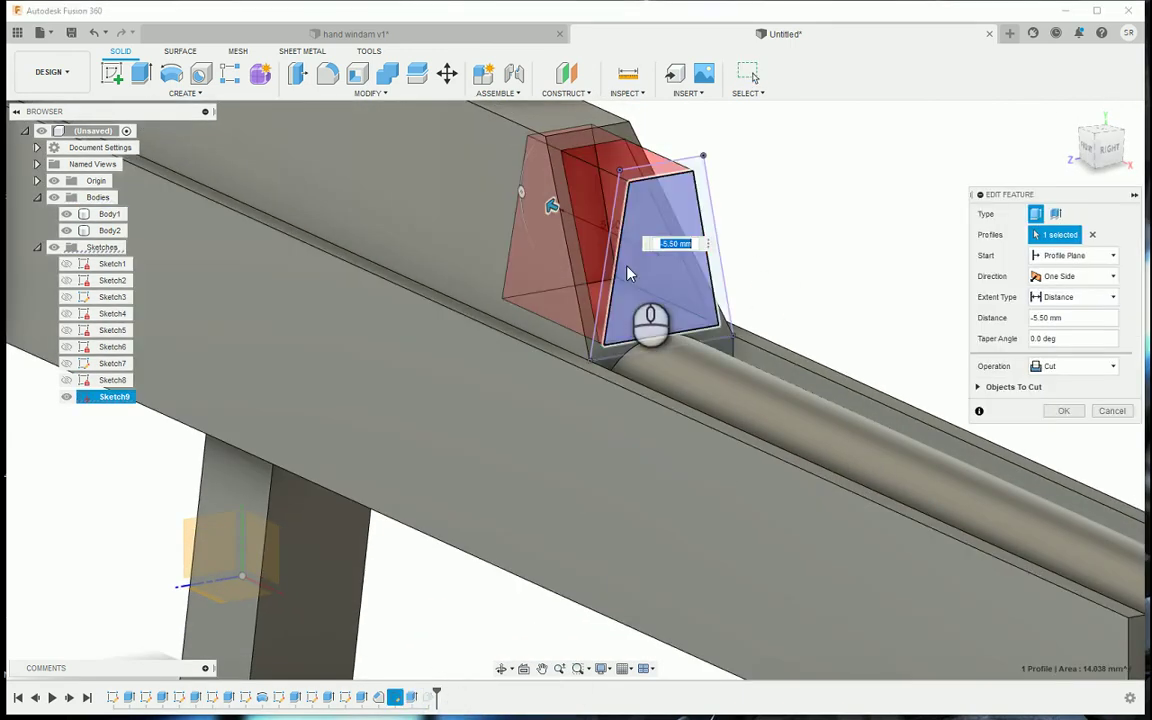
drag(560, 213, 571, 219)
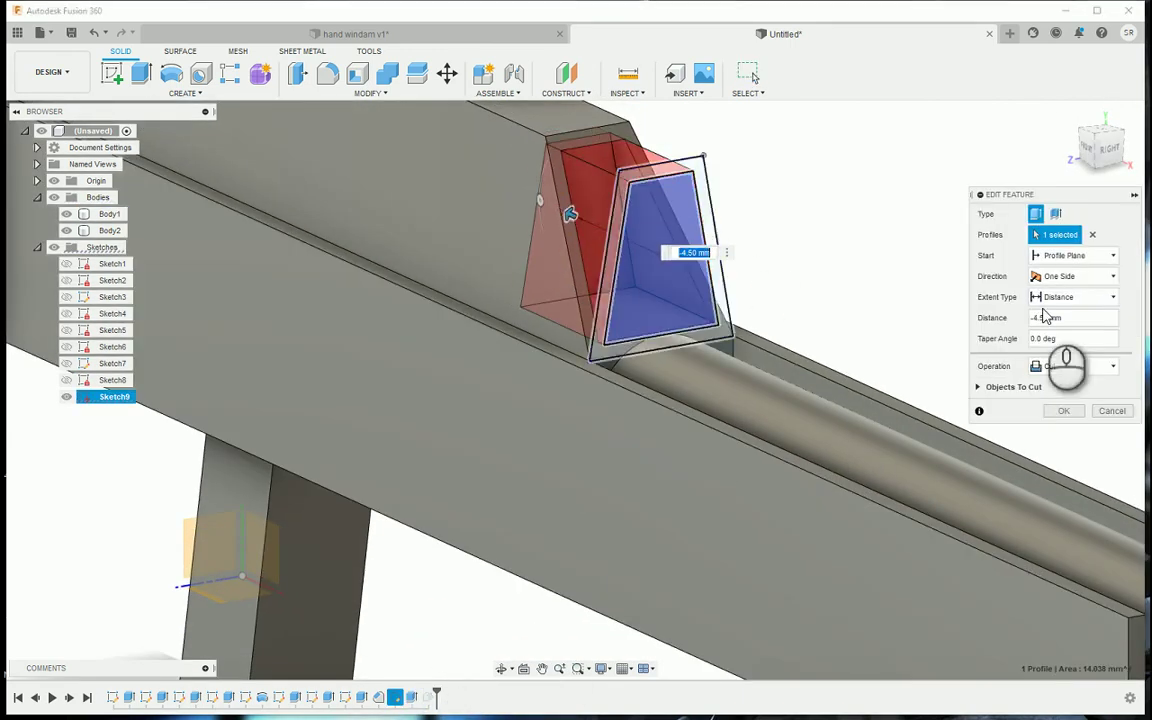
click(1064, 411)
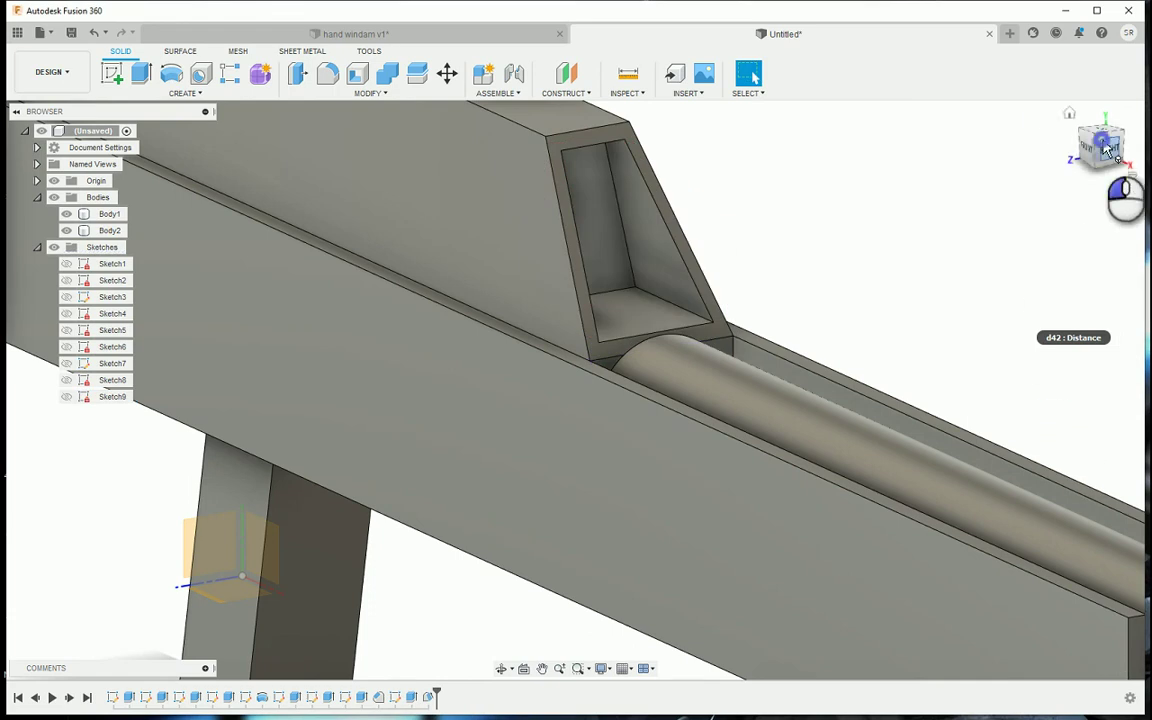
Start a sketch on the vertical face where the barrel meets the receiver and project the barrel body's outline onto it
shift+middle_drag(1110, 141, 786, 394)
click(530, 481)
middle_drag(752, 563, 465, 402)
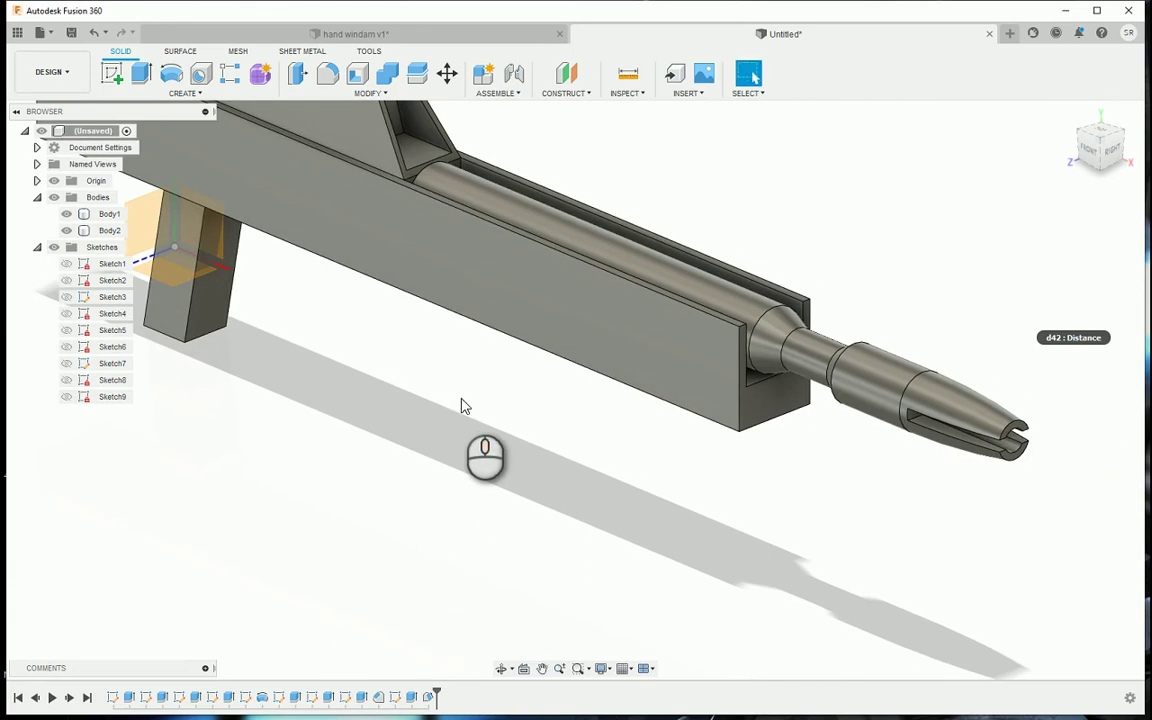
scroll(400, 185, up, 5)
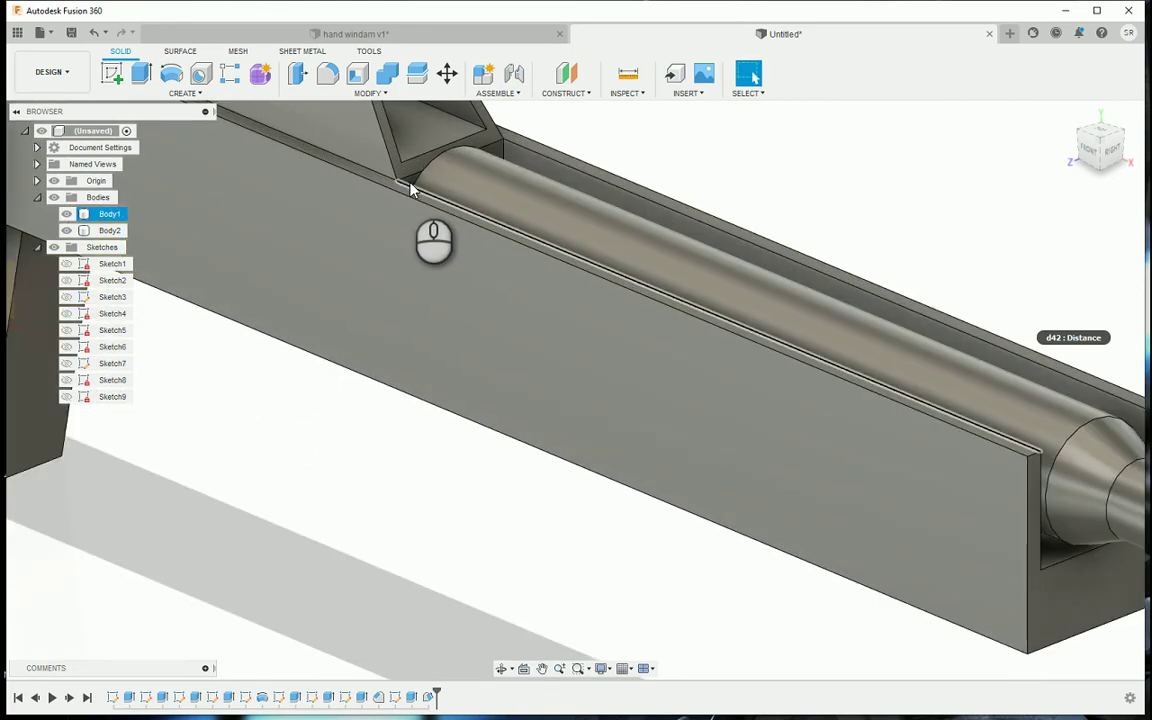
scroll(483, 165, up, 3)
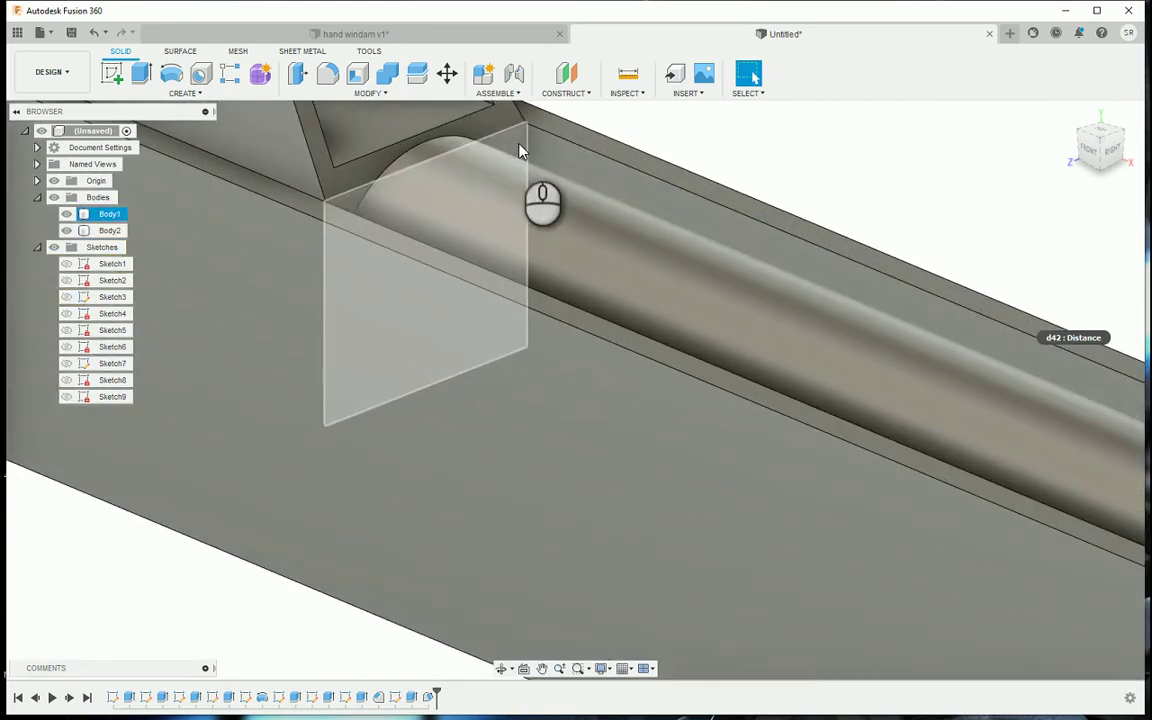
click(521, 149)
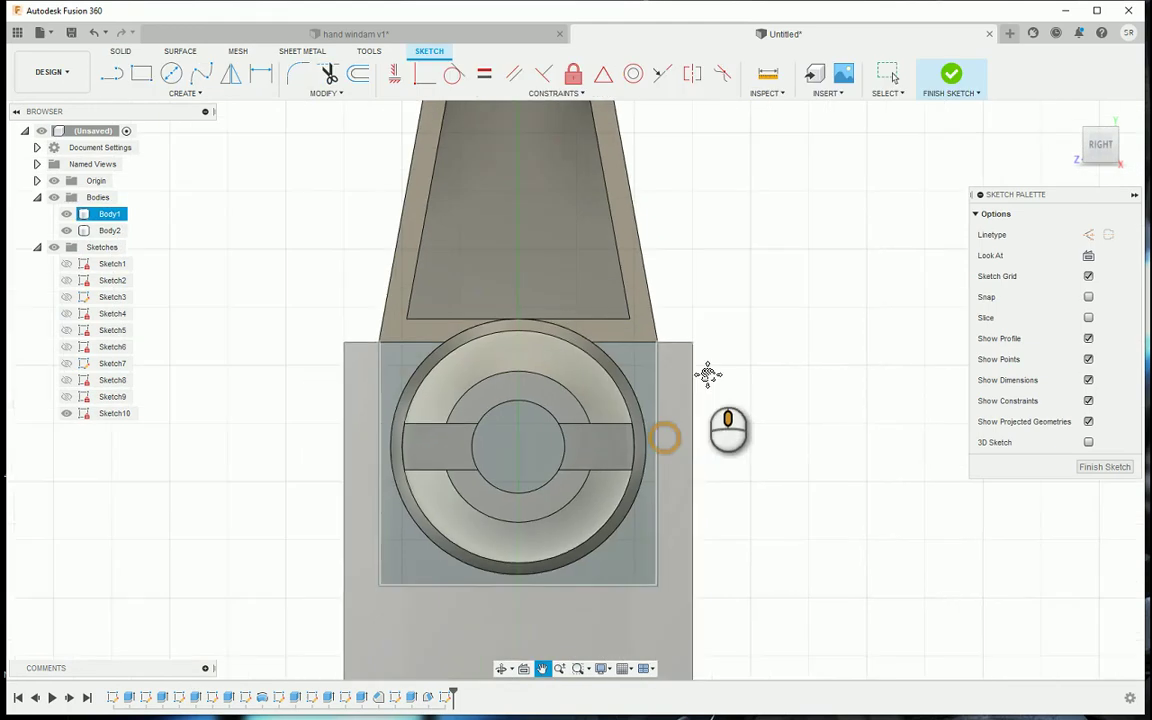
key(p)
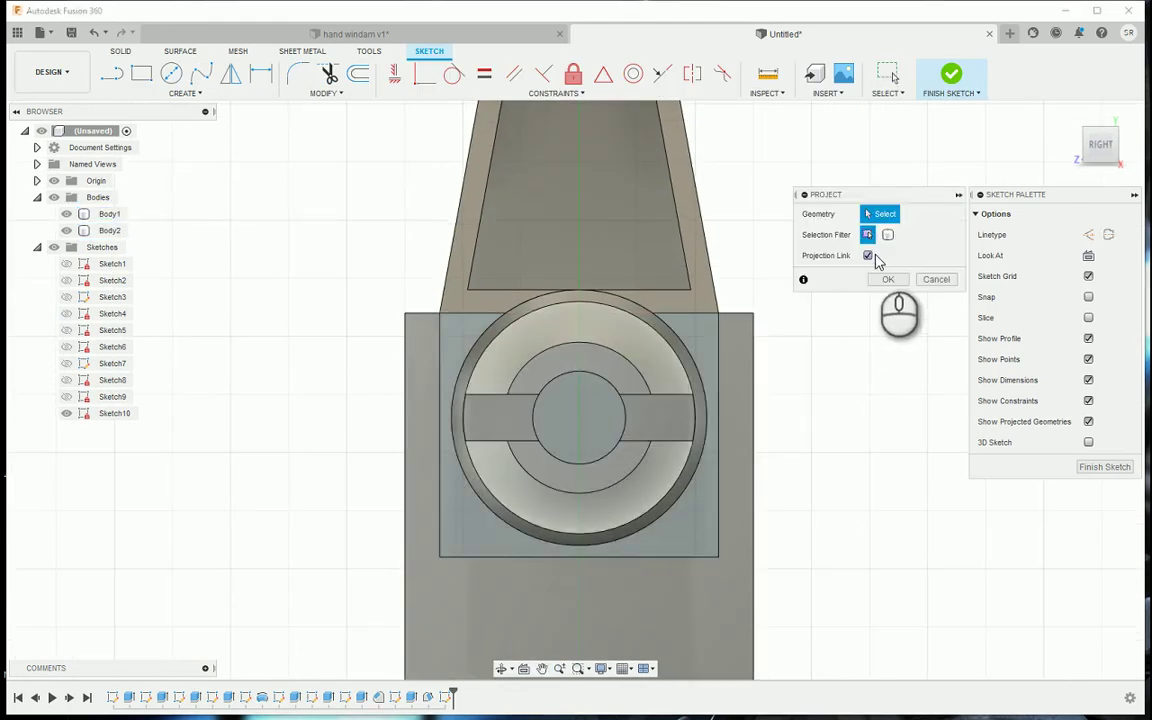
click(887, 234)
click(612, 381)
click(888, 279)
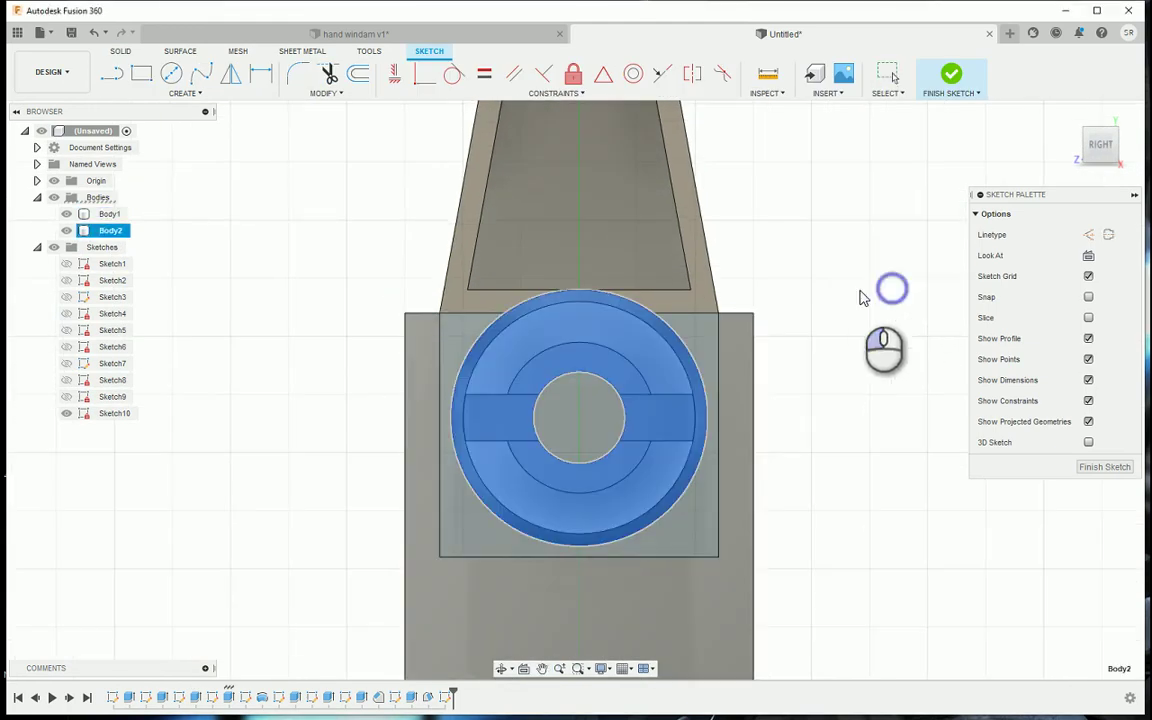
Offset the projected inner bore circle inward and finish the sketch
key(o)
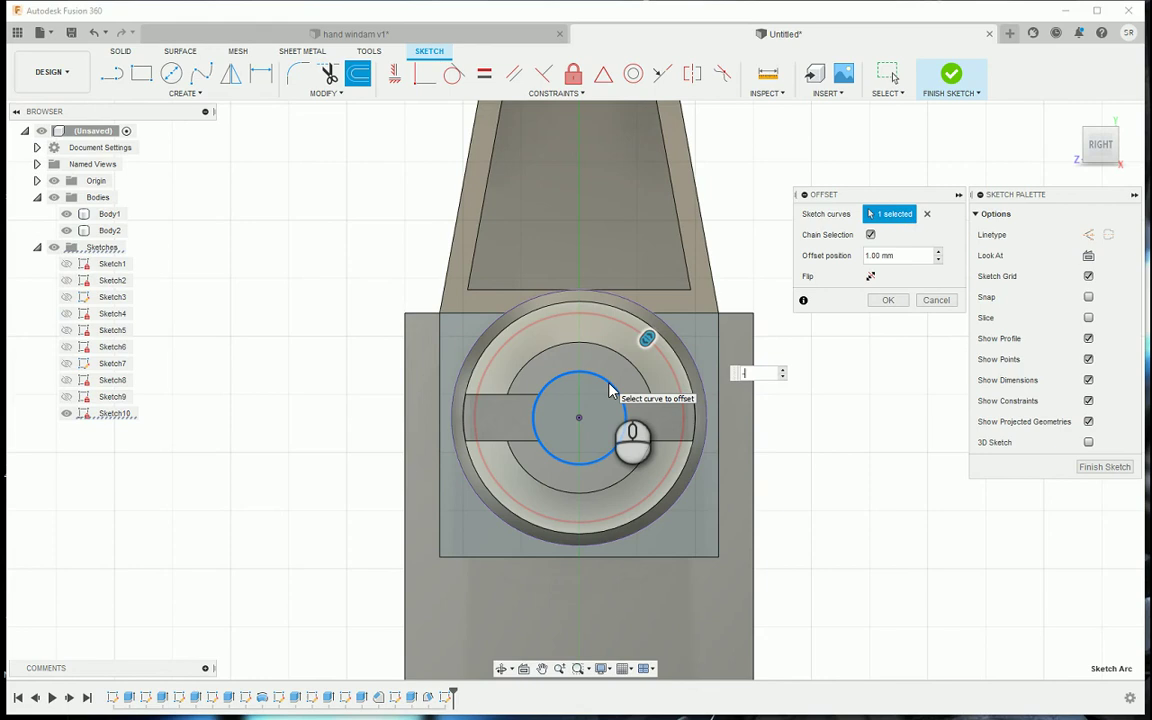
key(Return)
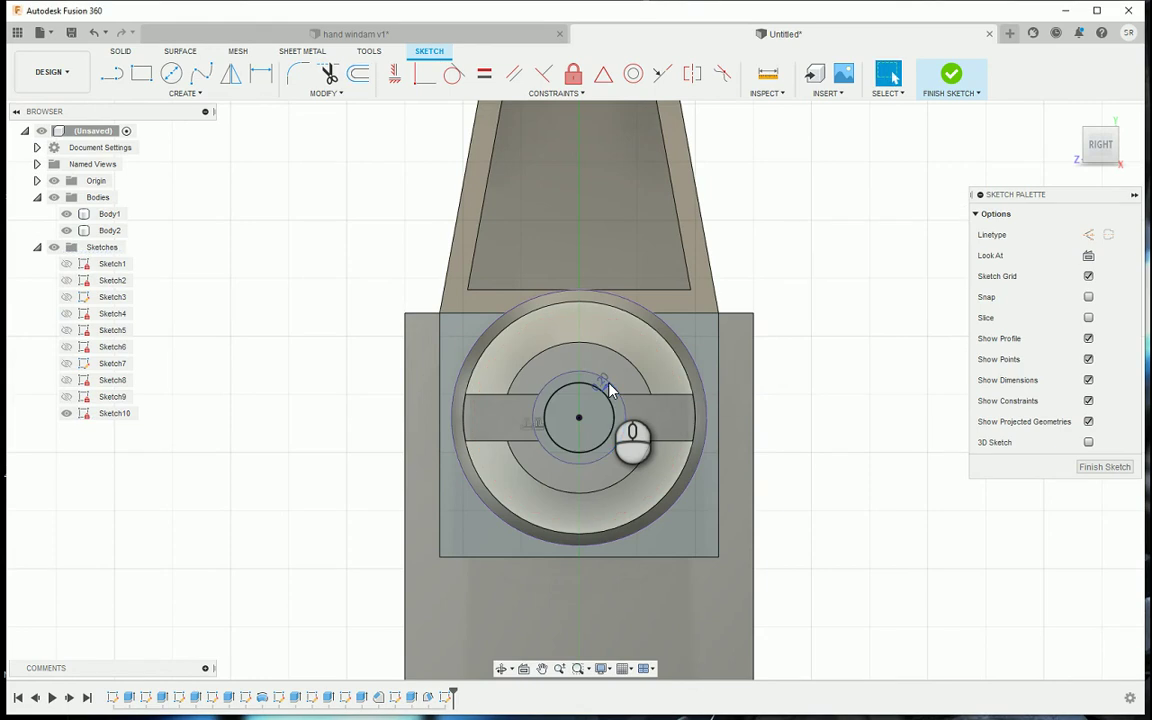
click(948, 80)
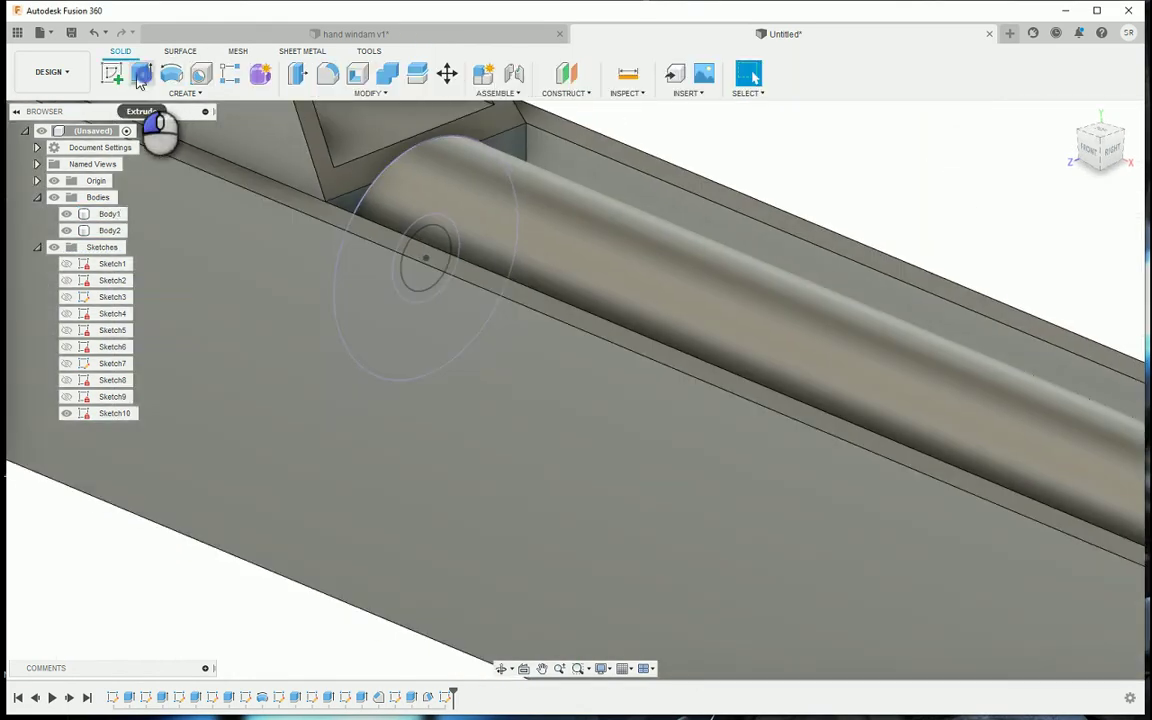
Extrude the small offset circle 1 mm along the barrel as a Join
click(141, 80)
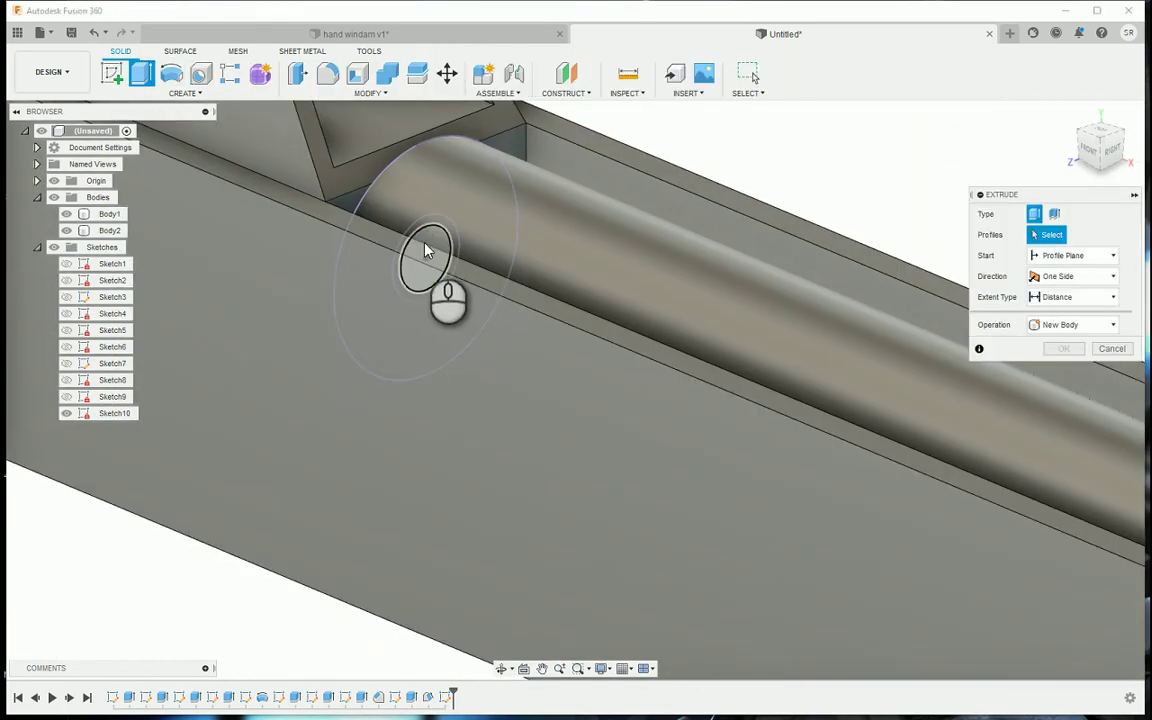
click(427, 249)
text(1)
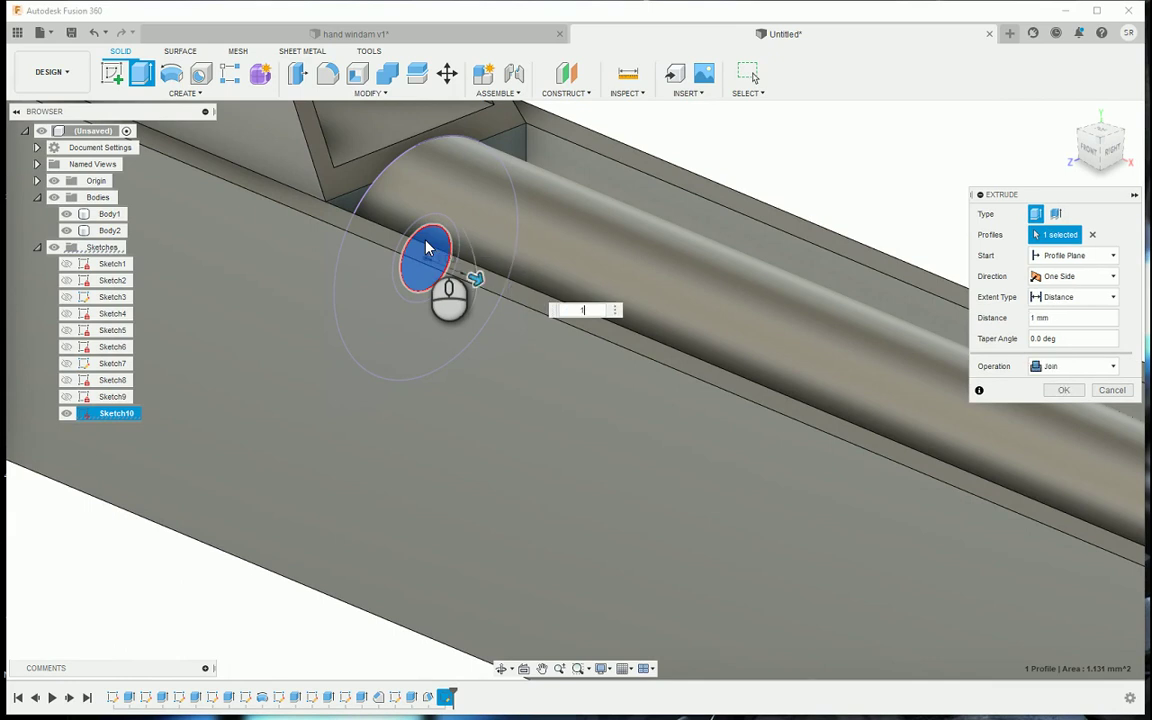
key(Return)
scroll(725, 309, down, 5)
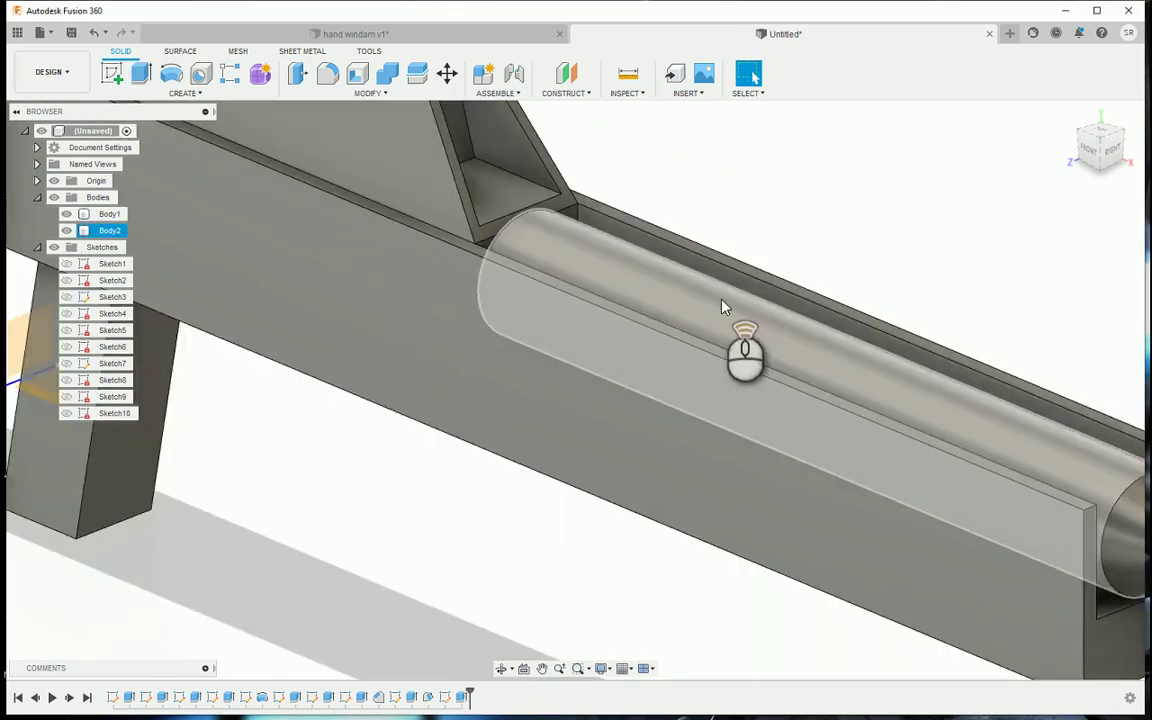
Examine the barrel, its slotted tip and the receiver from the muzzle end and at an angle
middle_drag(630, 286, 457, 214)
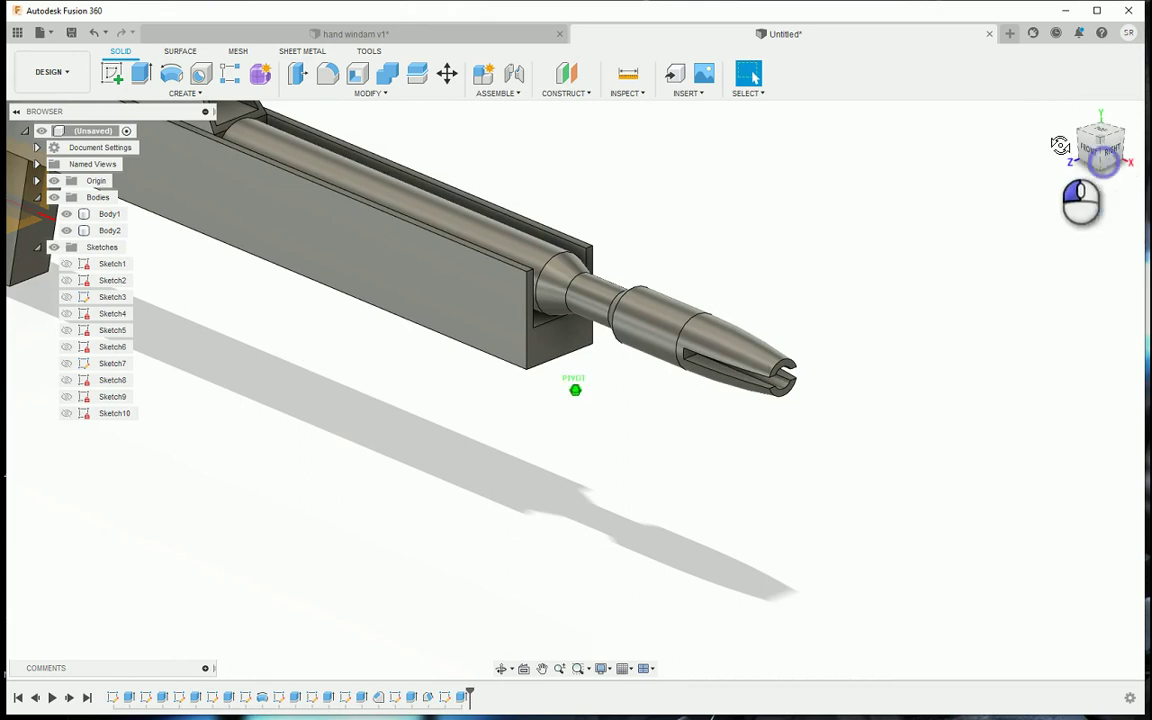
click(1110, 152)
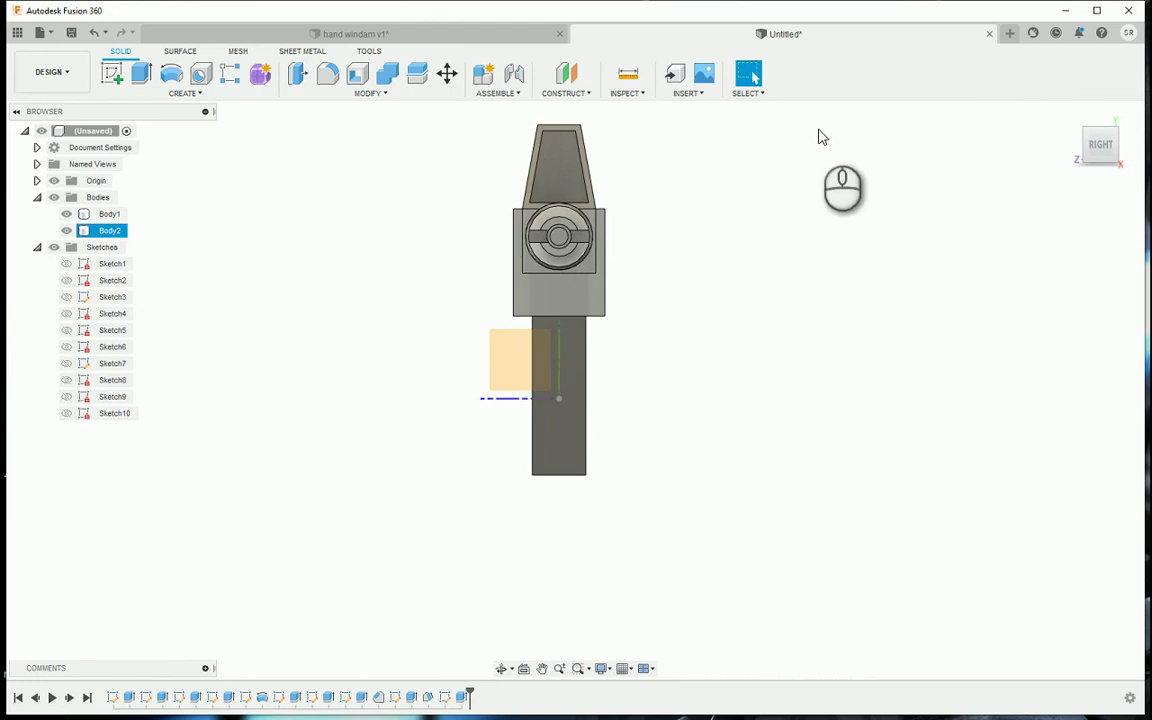
drag(1108, 150, 1130, 178)
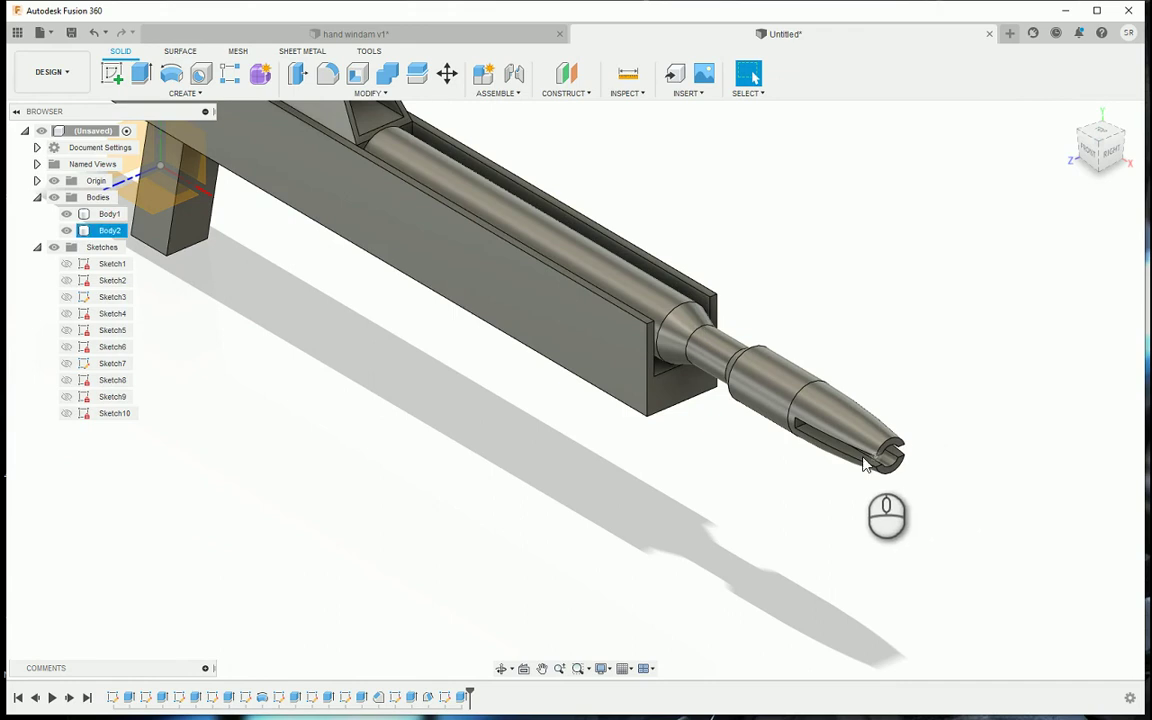
click(1110, 155)
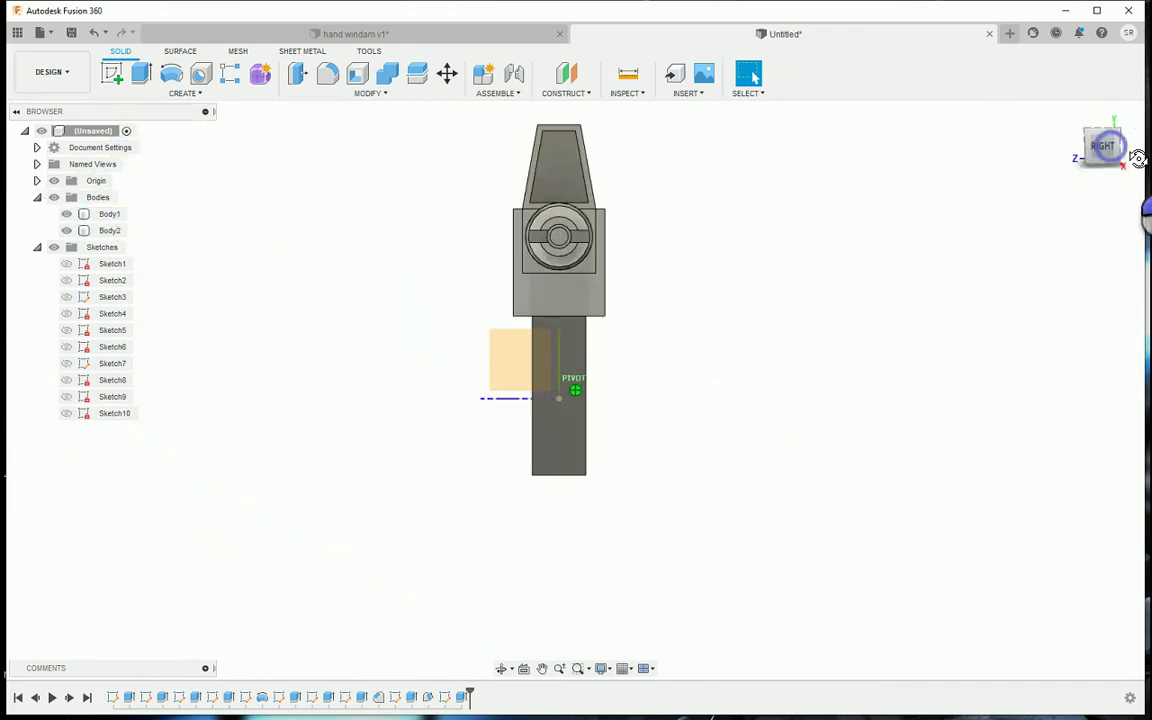
click(1137, 158)
click(708, 383)
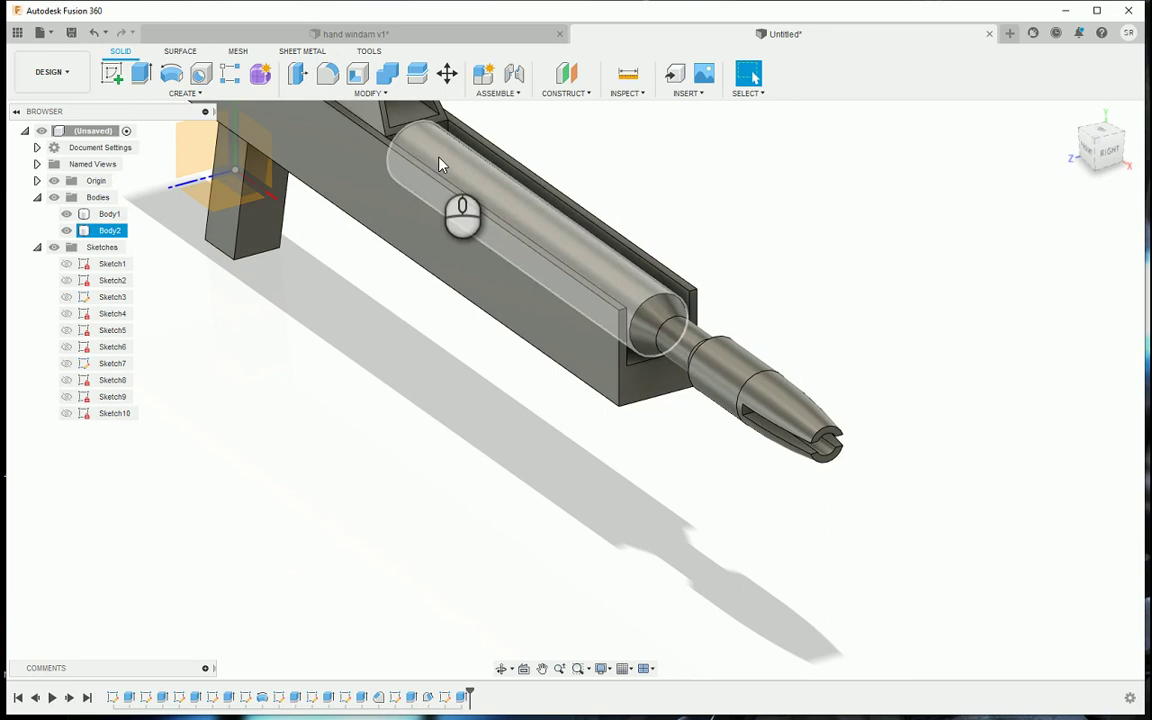
click(905, 515)
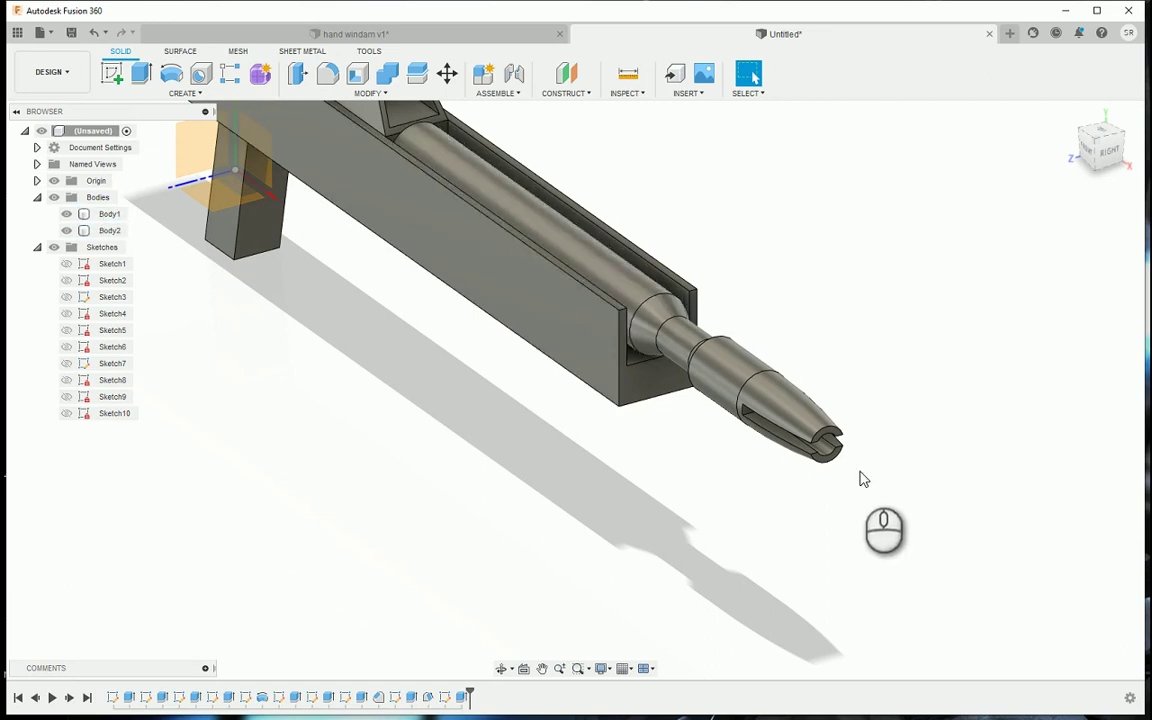
middle_drag(600, 193, 705, 328)
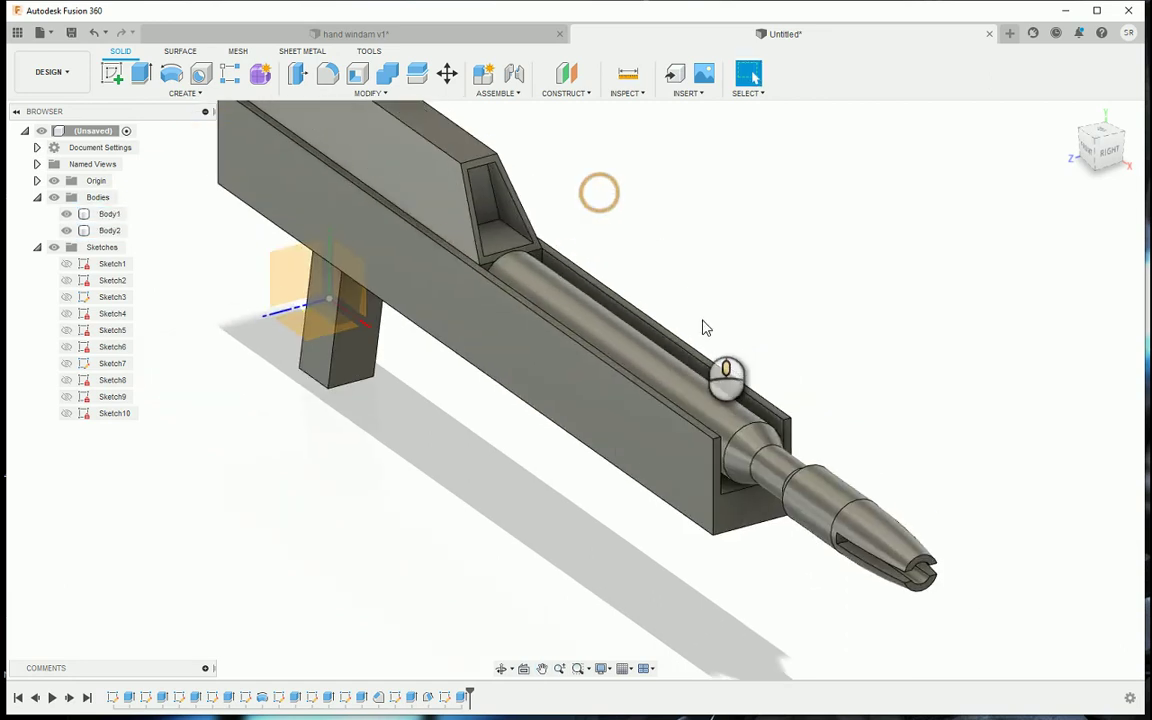
click(527, 283)
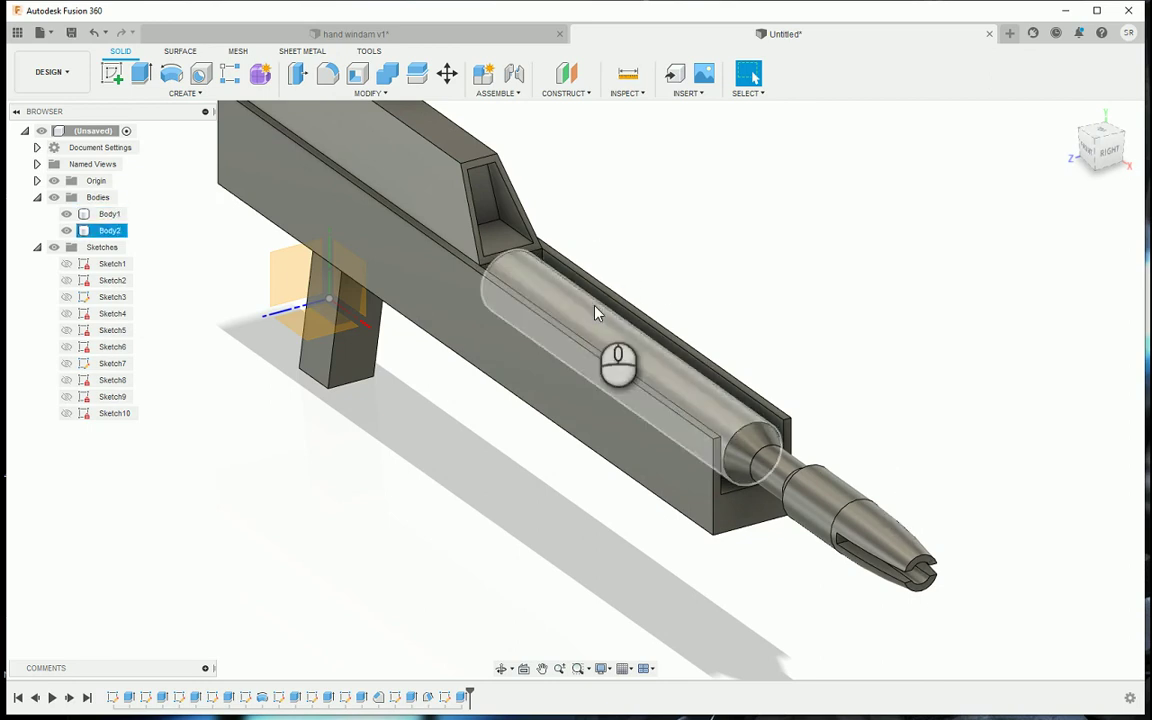
scroll(827, 274, down, 2)
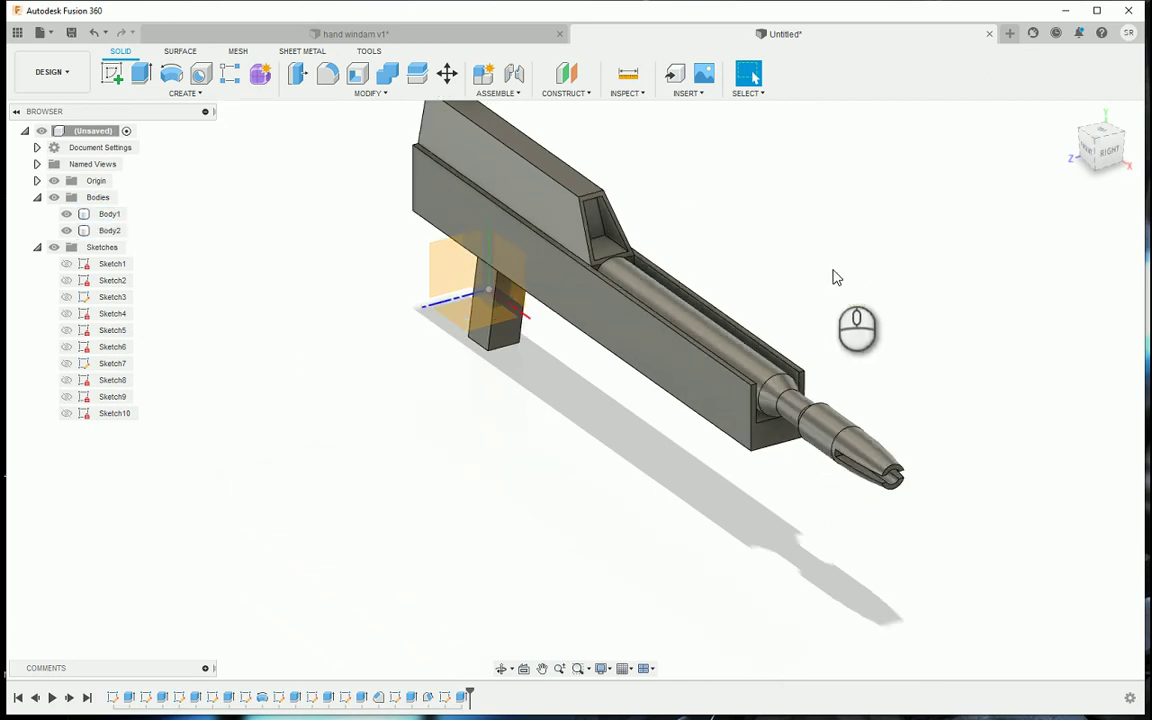
middle_drag(845, 237, 823, 319)
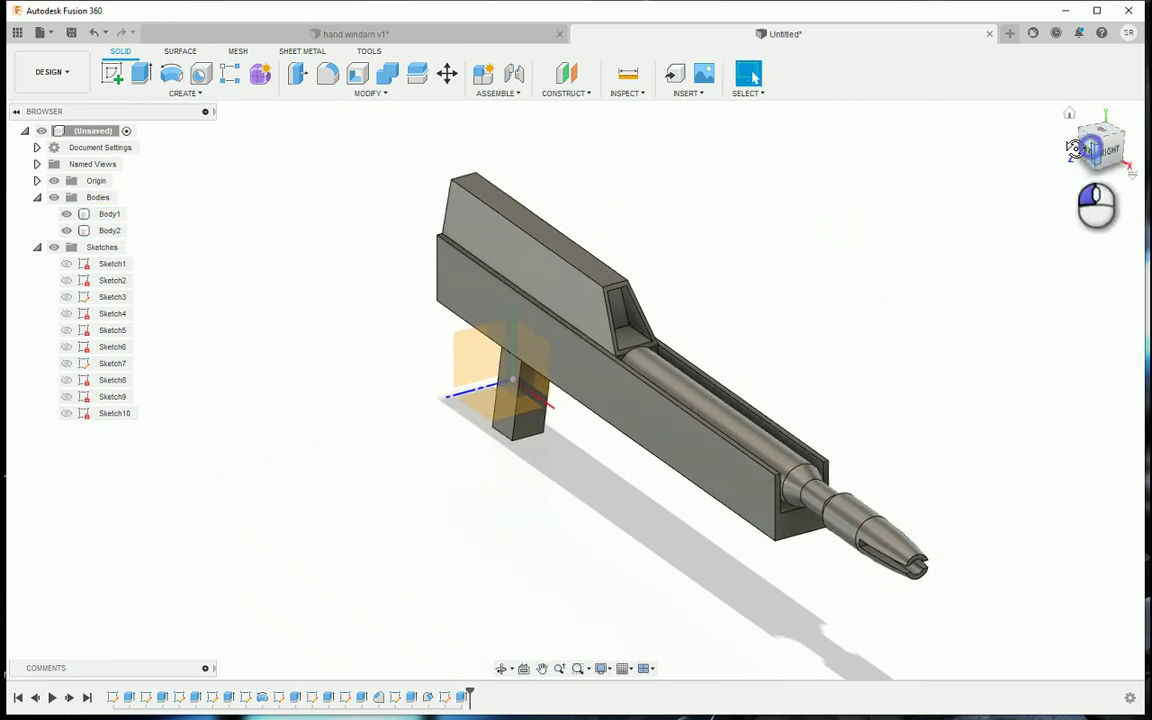
Sketch a horizontal line on the rear face between the two inner corners, dividing the tapered upper part from the rectangular block
mouse_move(1074, 148)
shift+middle_down()
mouse_move(791, 128)
mouse_move(626, 137)
mouse_move(688, 114)
mouse_move(1124, 134)
mouse_move(972, 262)
mouse_move(951, 364)
shift+middle_up()
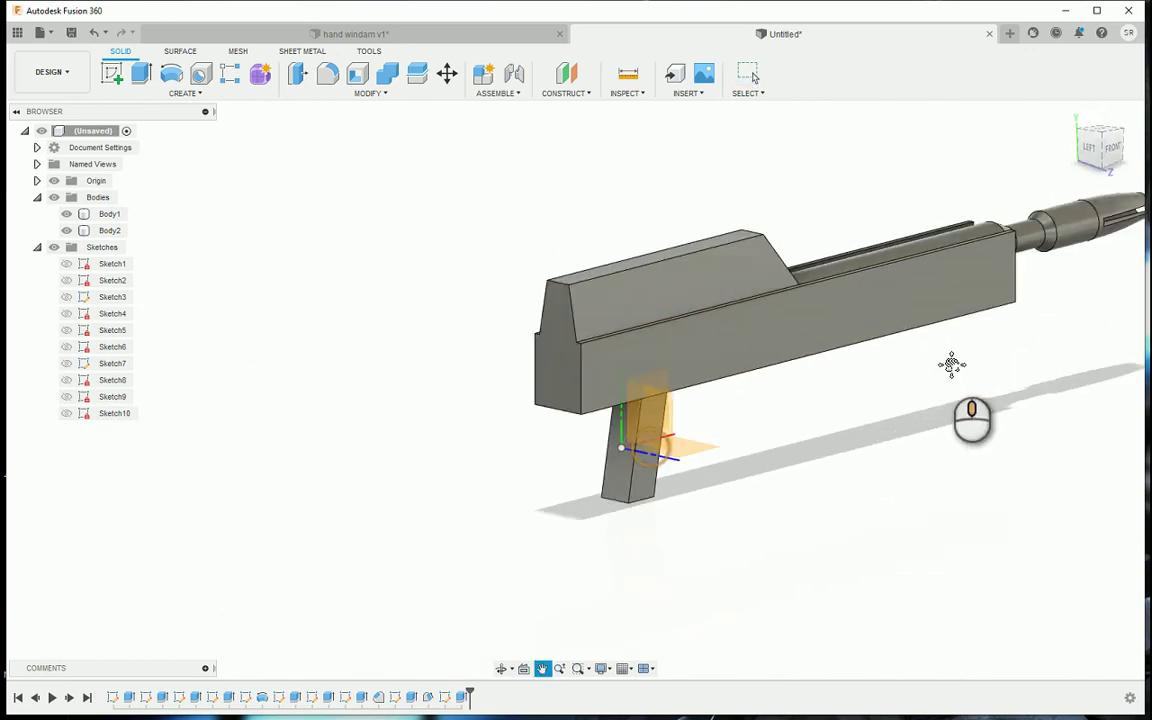
click(567, 372)
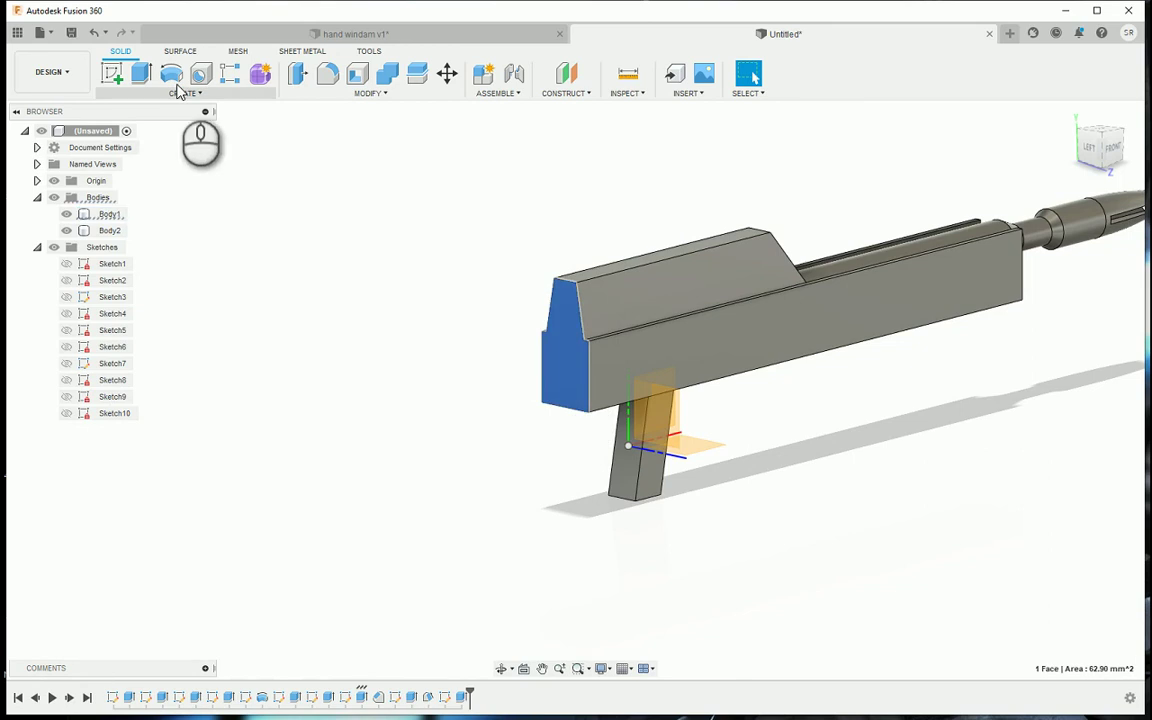
click(110, 78)
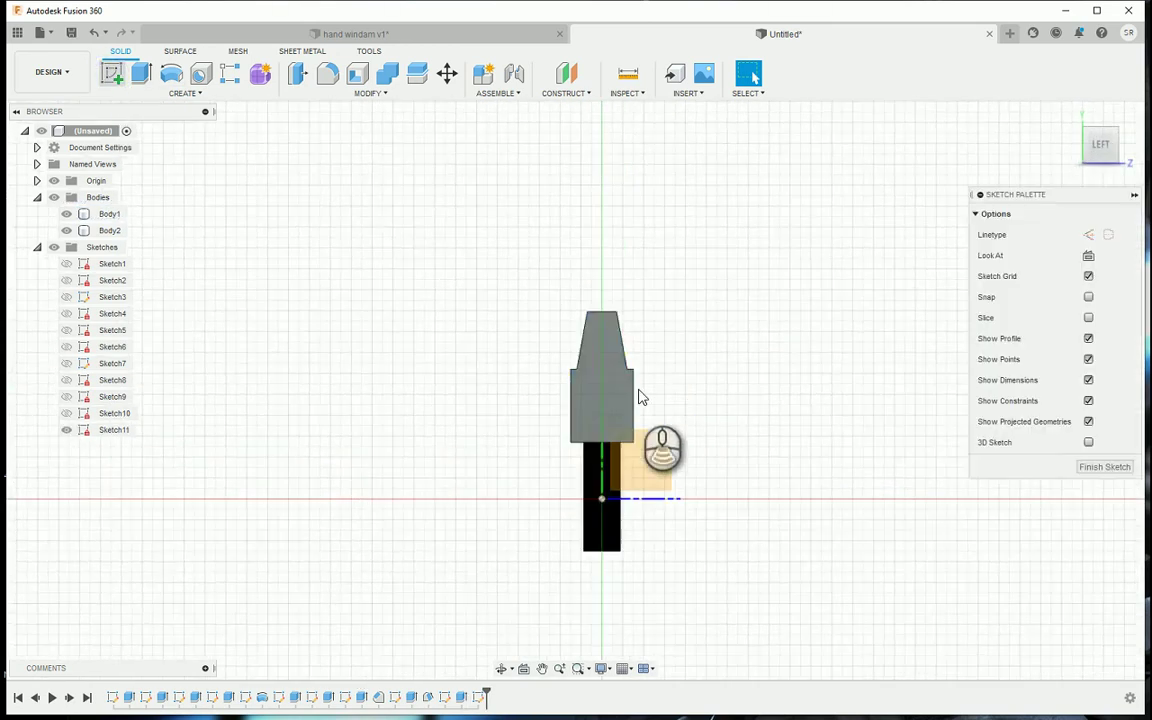
key(l)
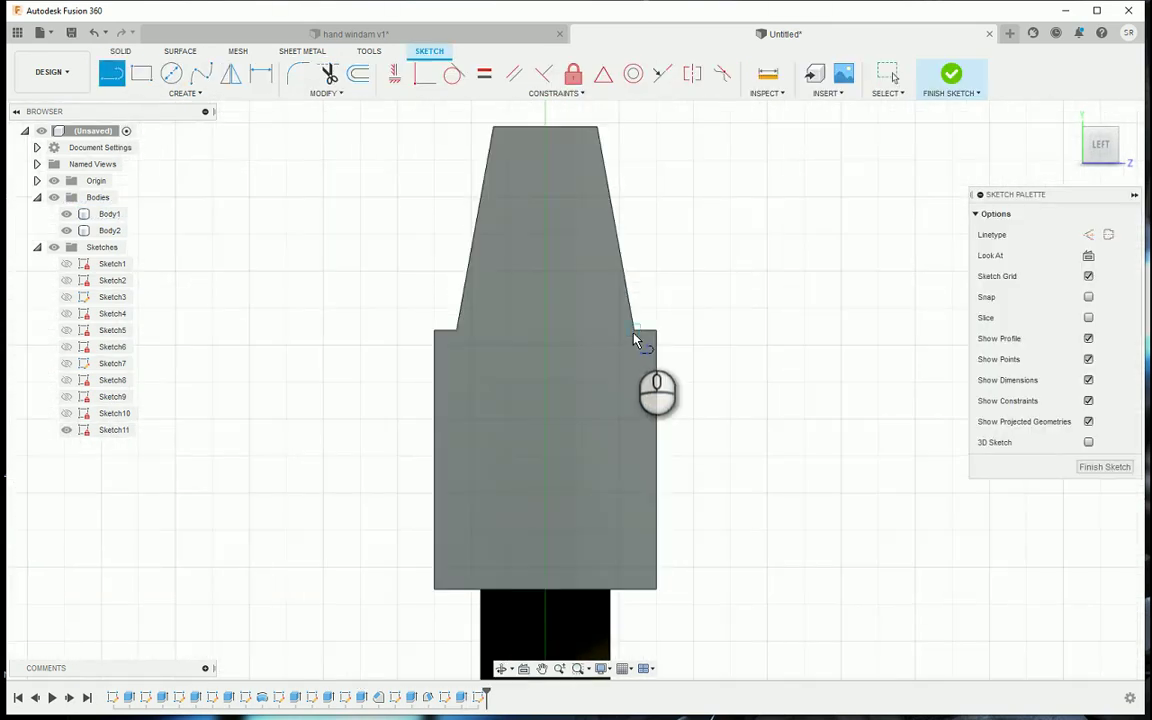
click(634, 330)
click(455, 330)
click(955, 74)
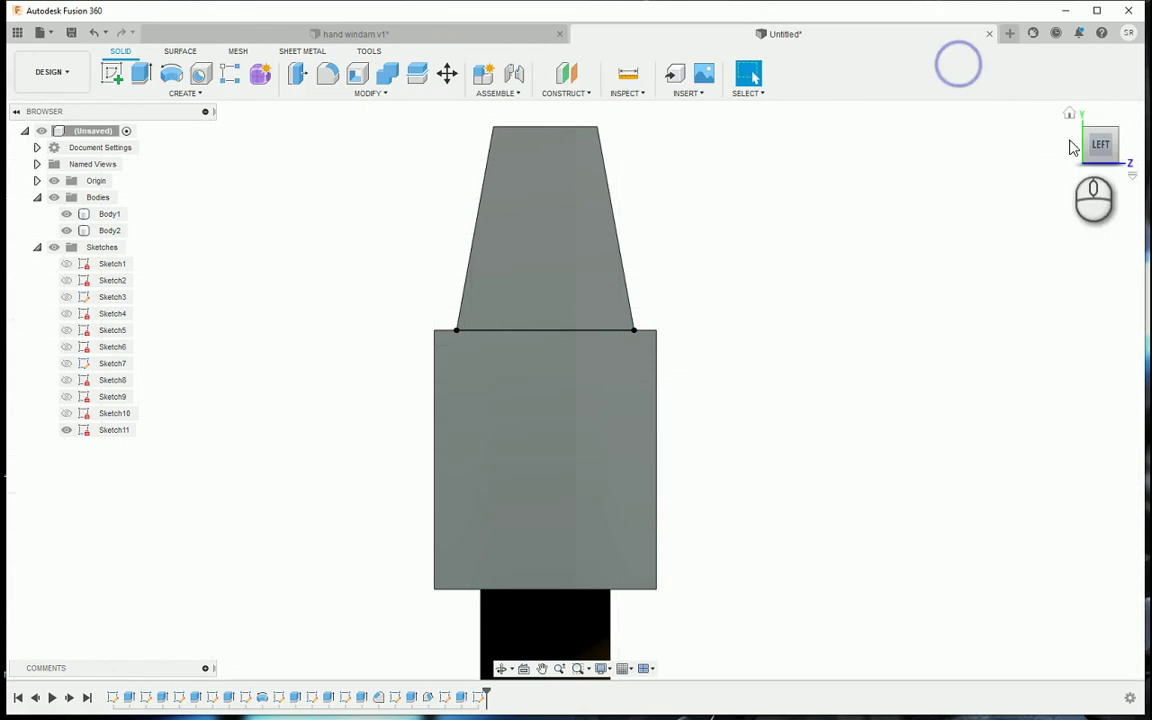
Extrude the lower rectangular profile of the rear face 5 mm backward as a Join
drag(1098, 146, 967, 193)
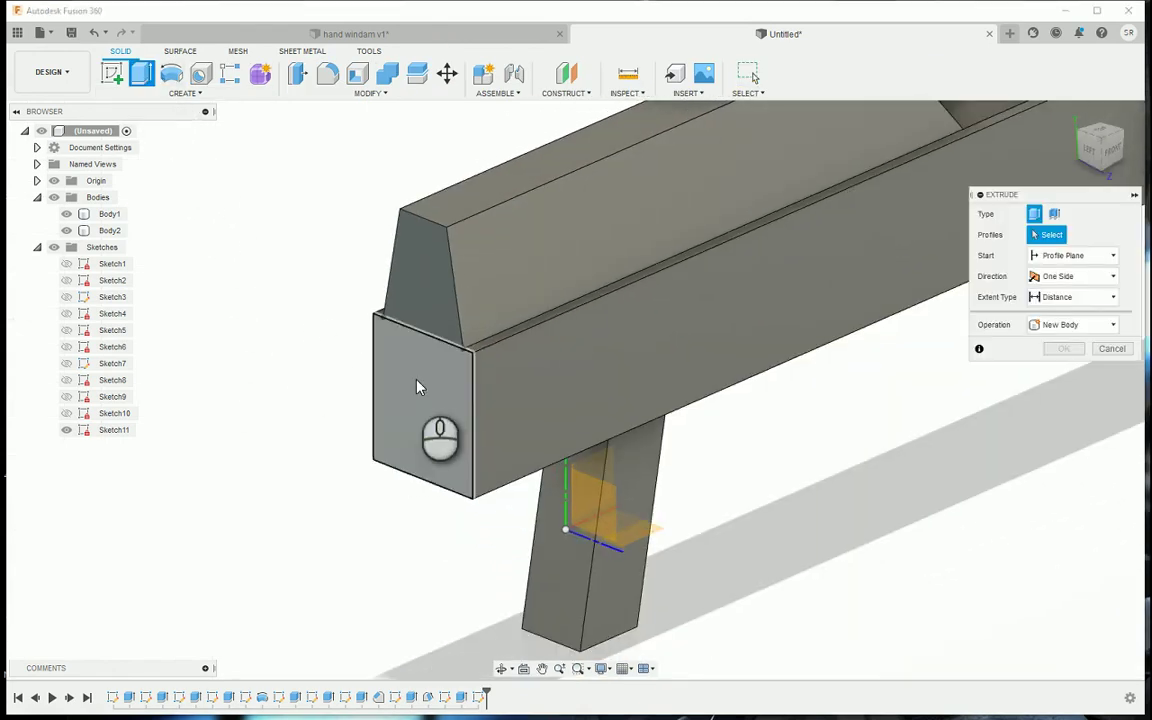
click(386, 354)
drag(404, 410, 334, 444)
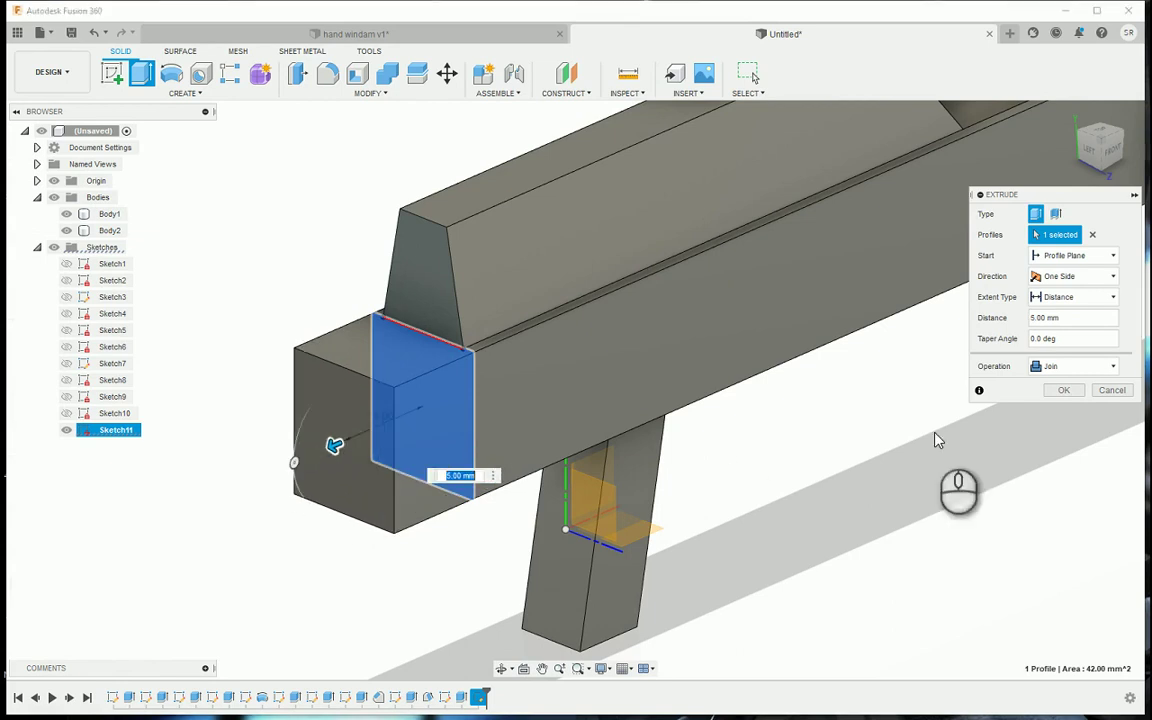
click(1063, 390)
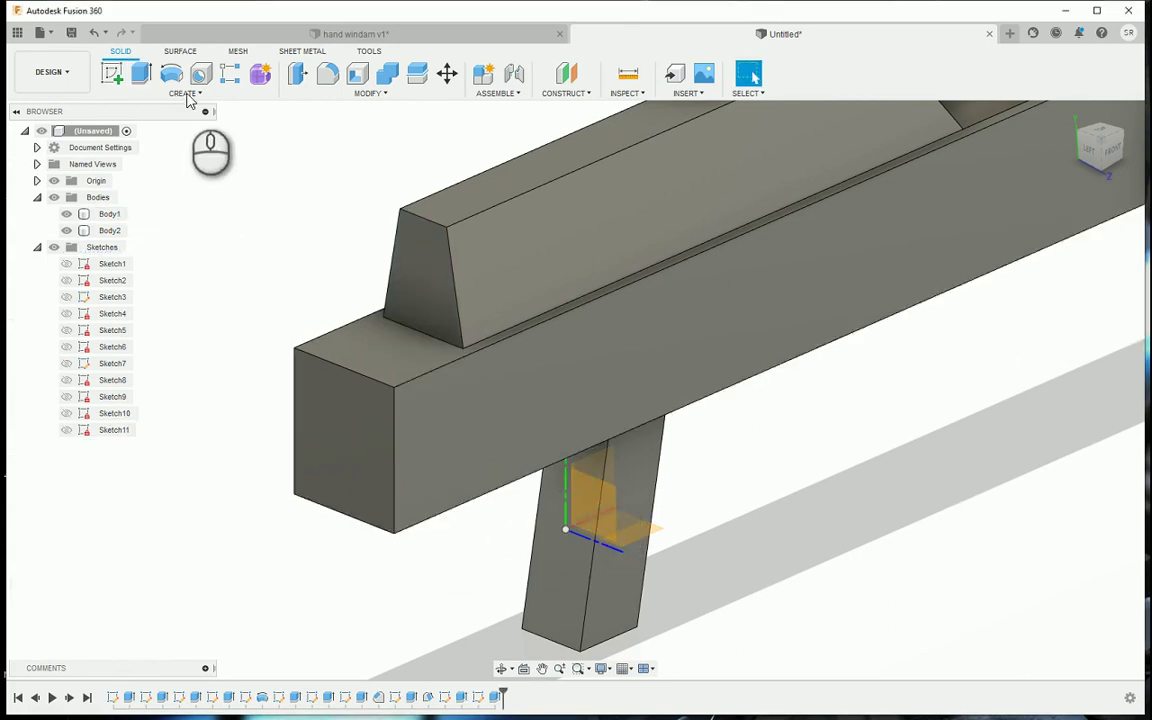
Chamfer the upper rear edge of the extruded block with two distances of 5 mm each
click(342, 95)
click(340, 140)
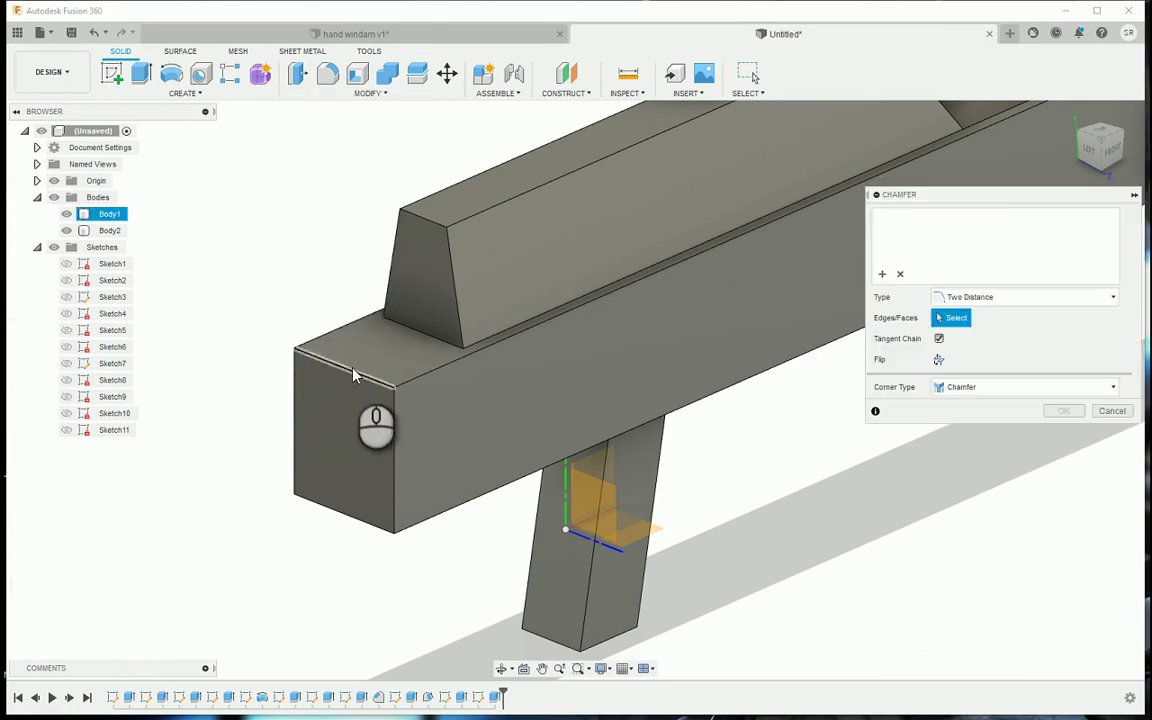
click(352, 362)
drag(352, 362, 353, 466)
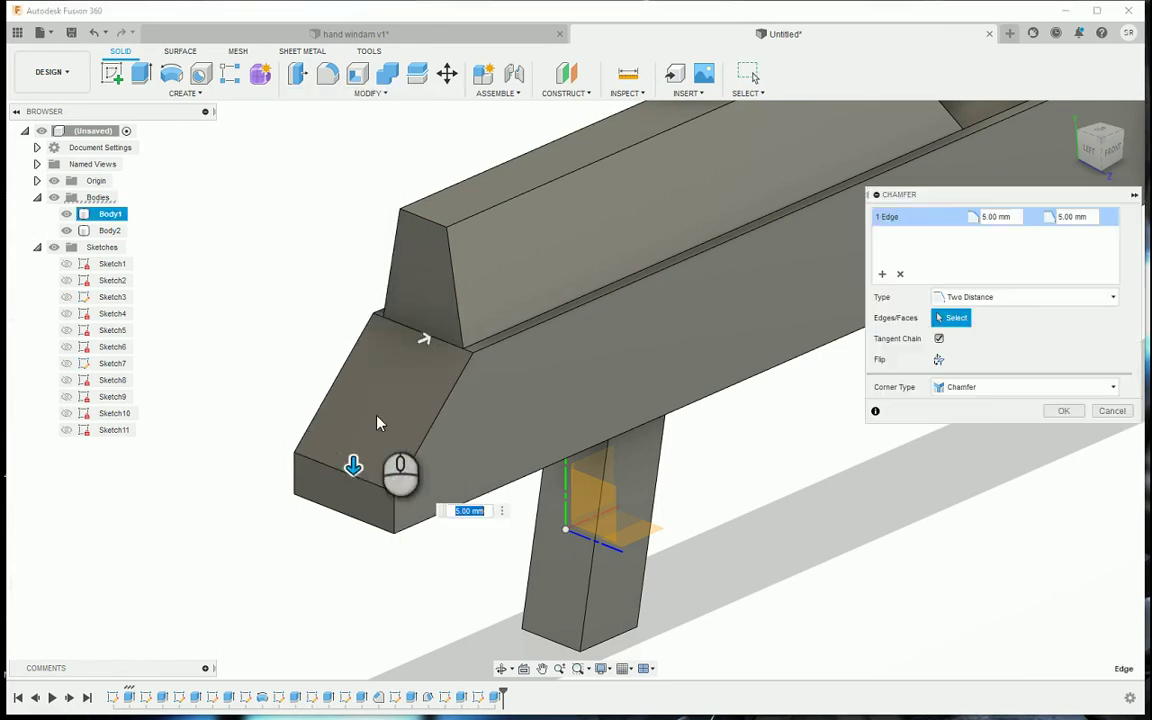
click(424, 341)
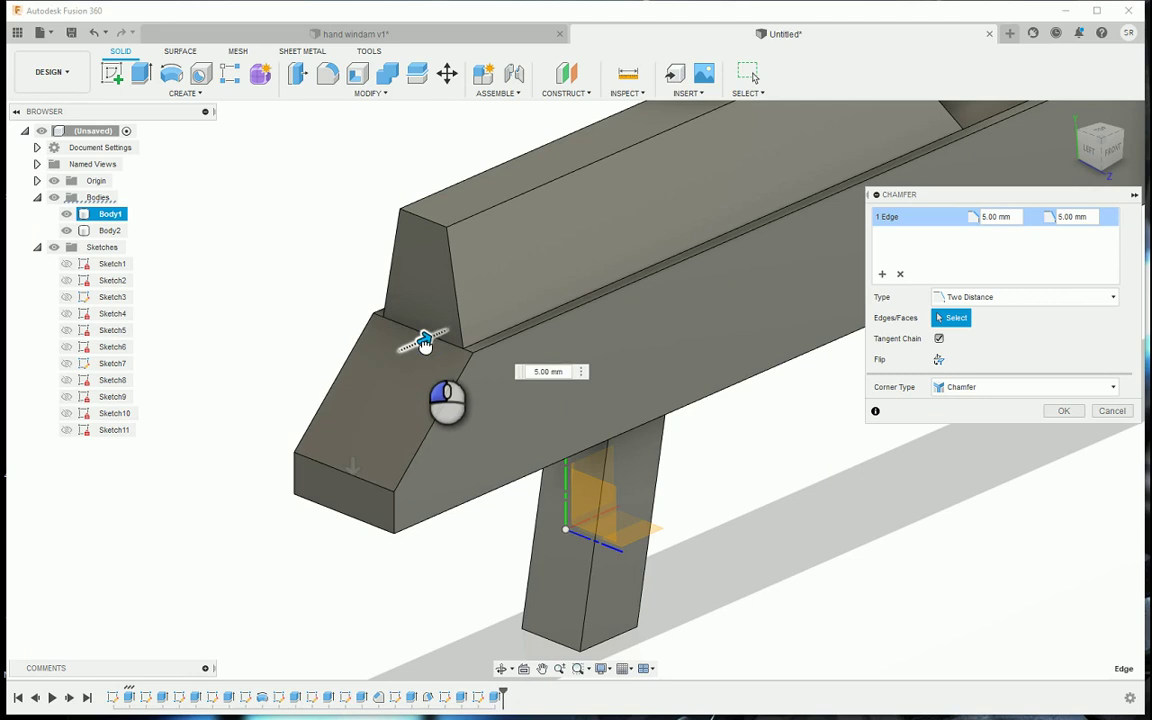
click(353, 468)
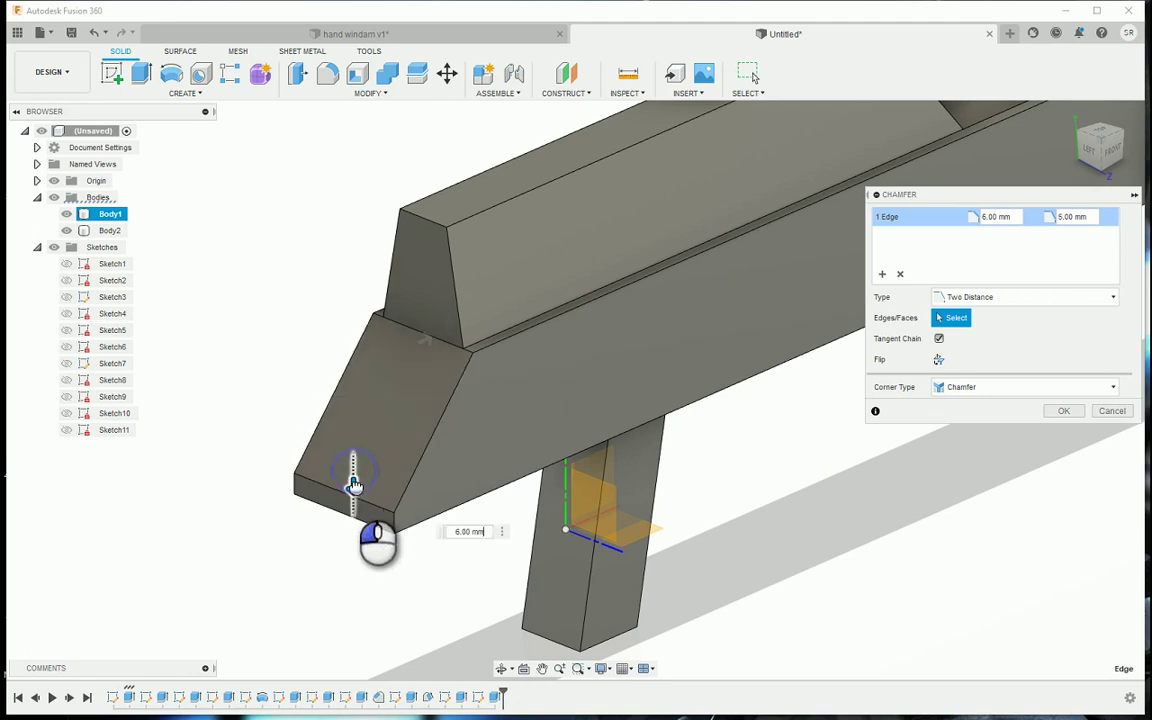
click(1063, 410)
Chamfer the upper rear edge of the tapered upper block with two distances, 5.5 mm down the rear face and 3 mm along the top
click(199, 95)
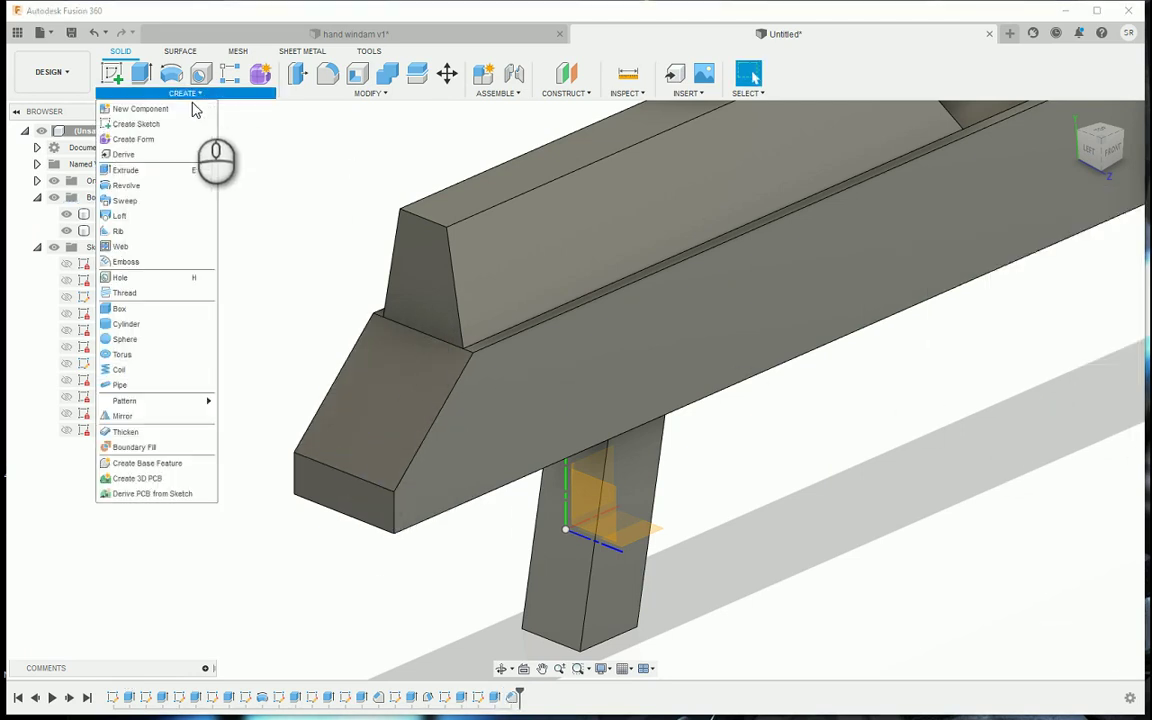
click(352, 100)
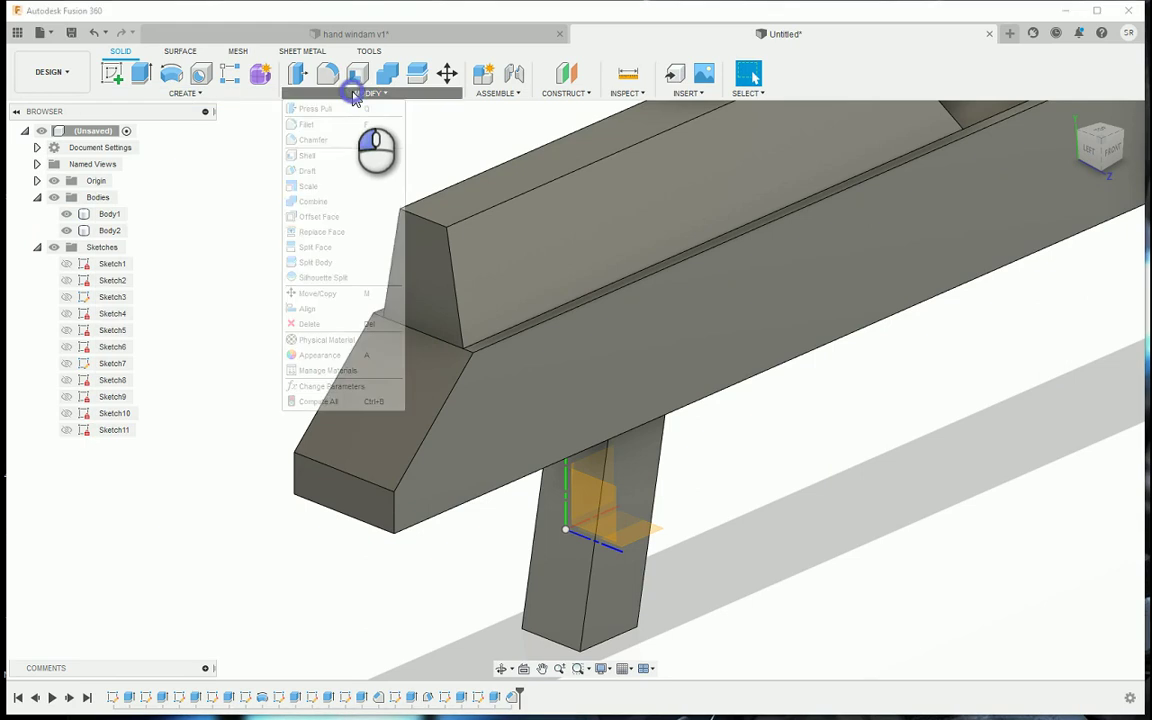
click(327, 144)
click(430, 231)
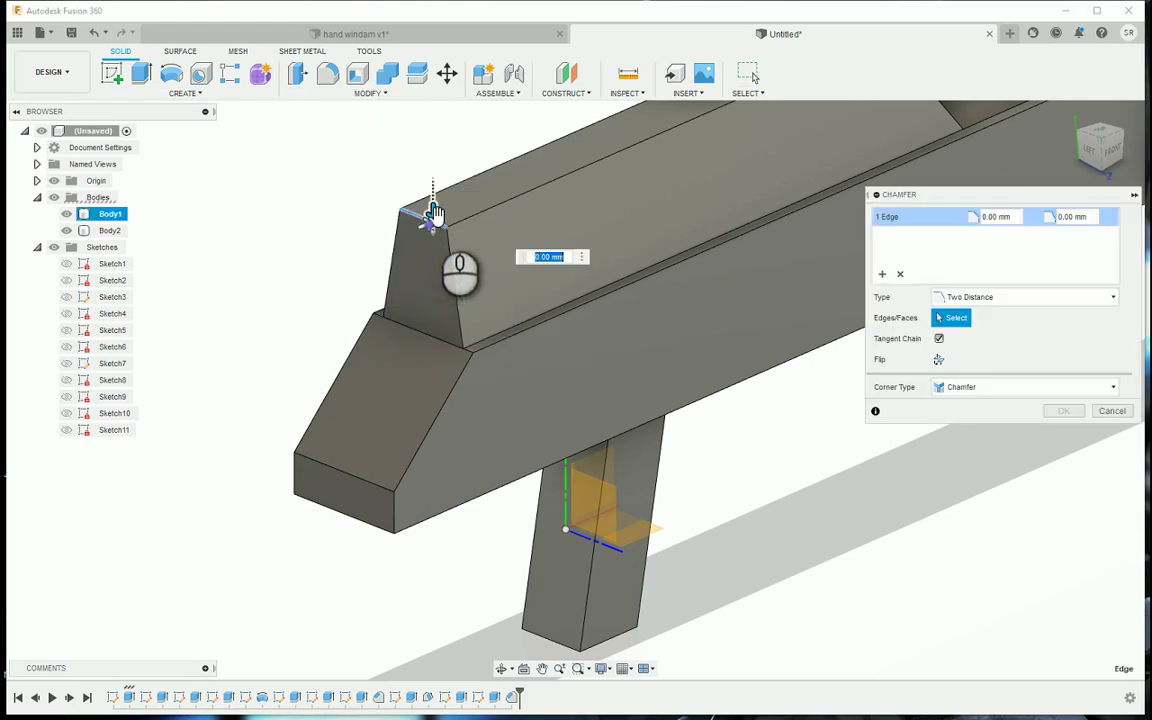
drag(438, 213, 440, 326)
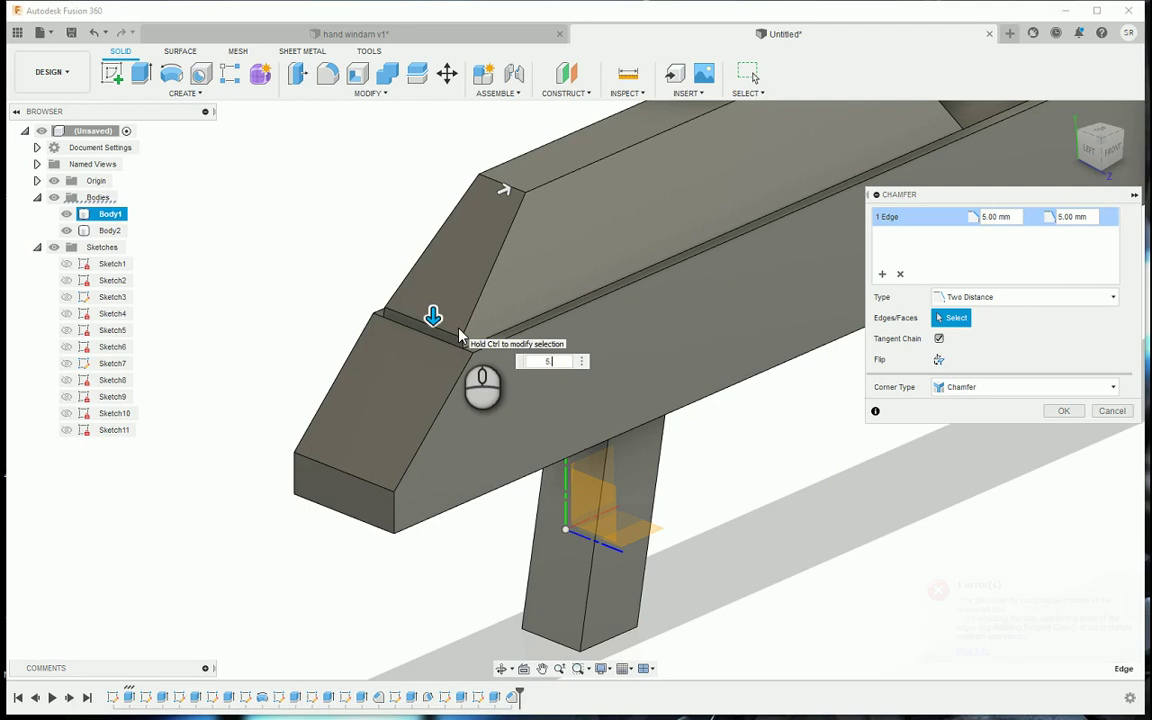
scroll(508, 200, down, 3)
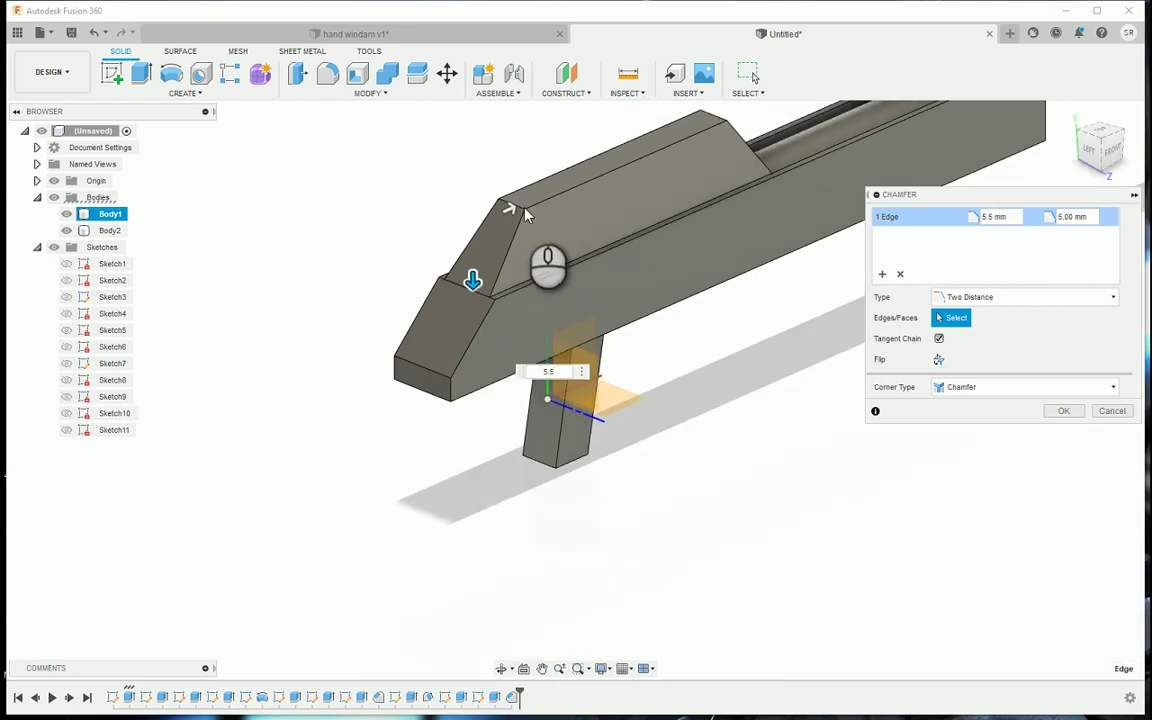
drag(514, 206, 494, 219)
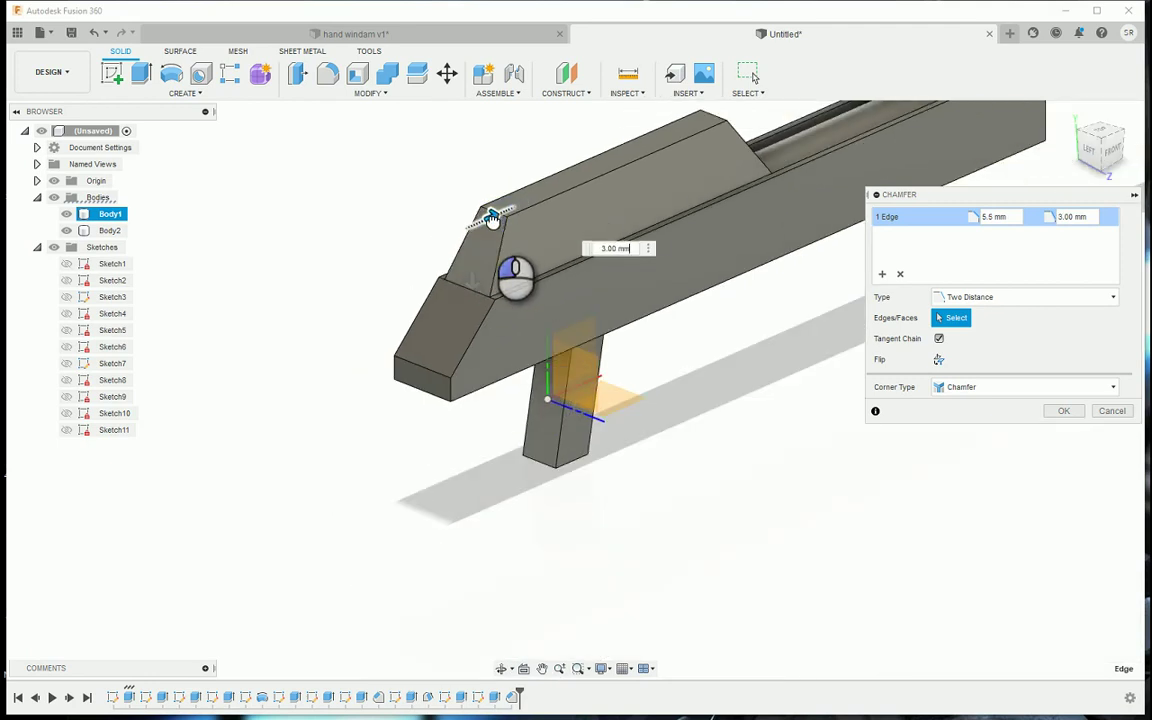
click(1095, 153)
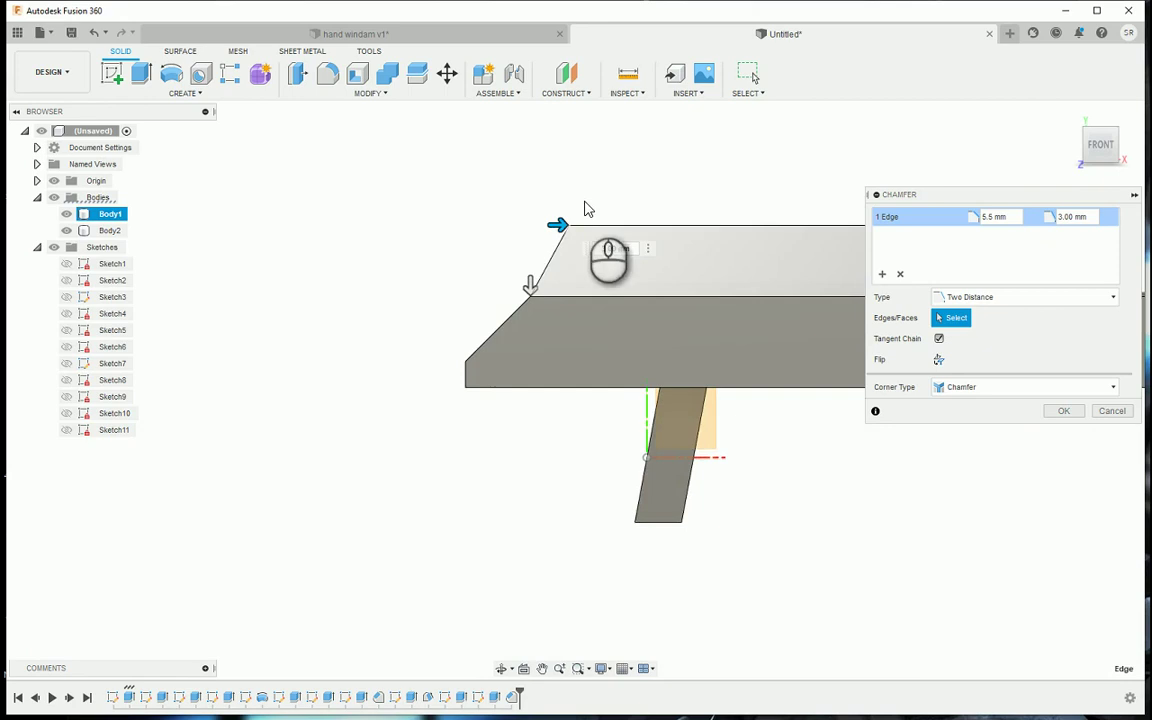
middle_drag(587, 208, 393, 199)
drag(318, 255, 315, 291)
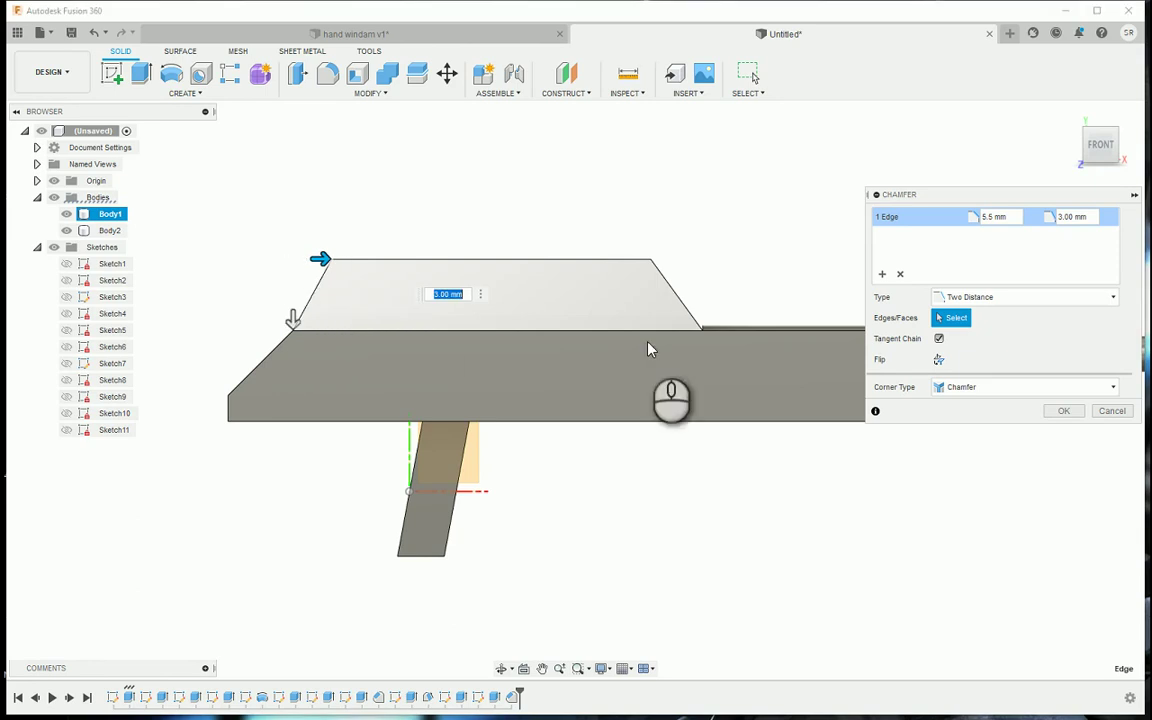
click(1063, 411)
Start a sketch on the receiver's flat side face with a circle about 2.5 mm in diameter near the rear and another near the barrel
shift+middle_drag(1125, 240, 485, 246)
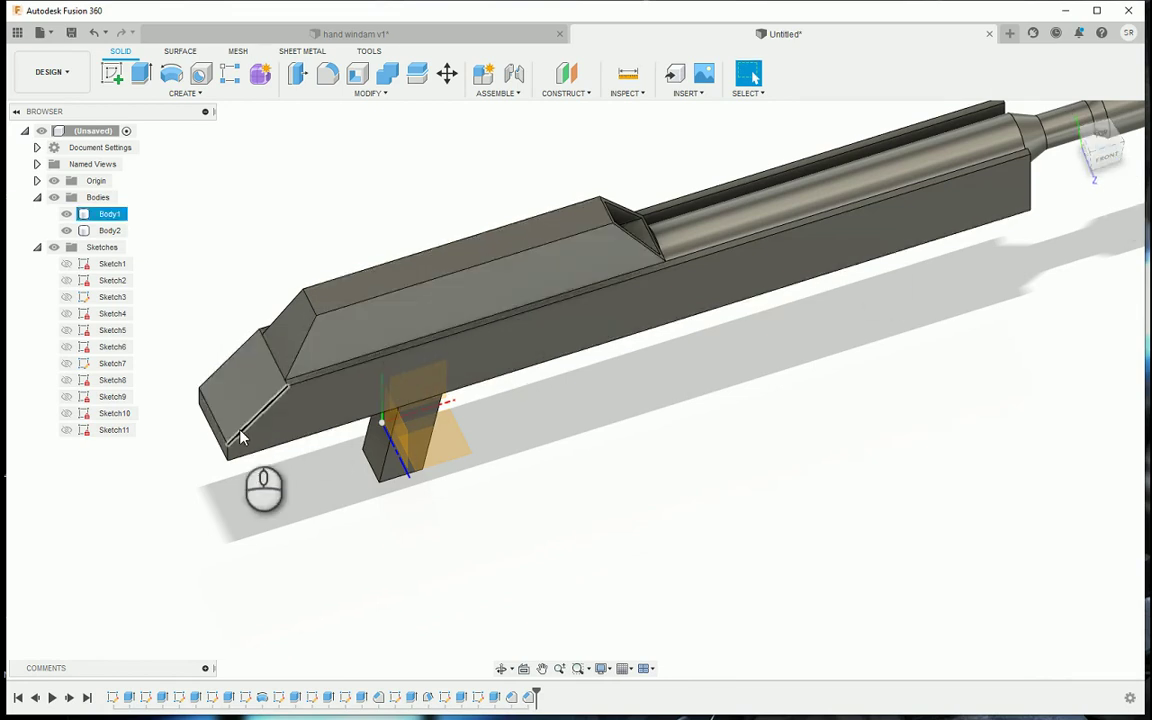
click(1113, 170)
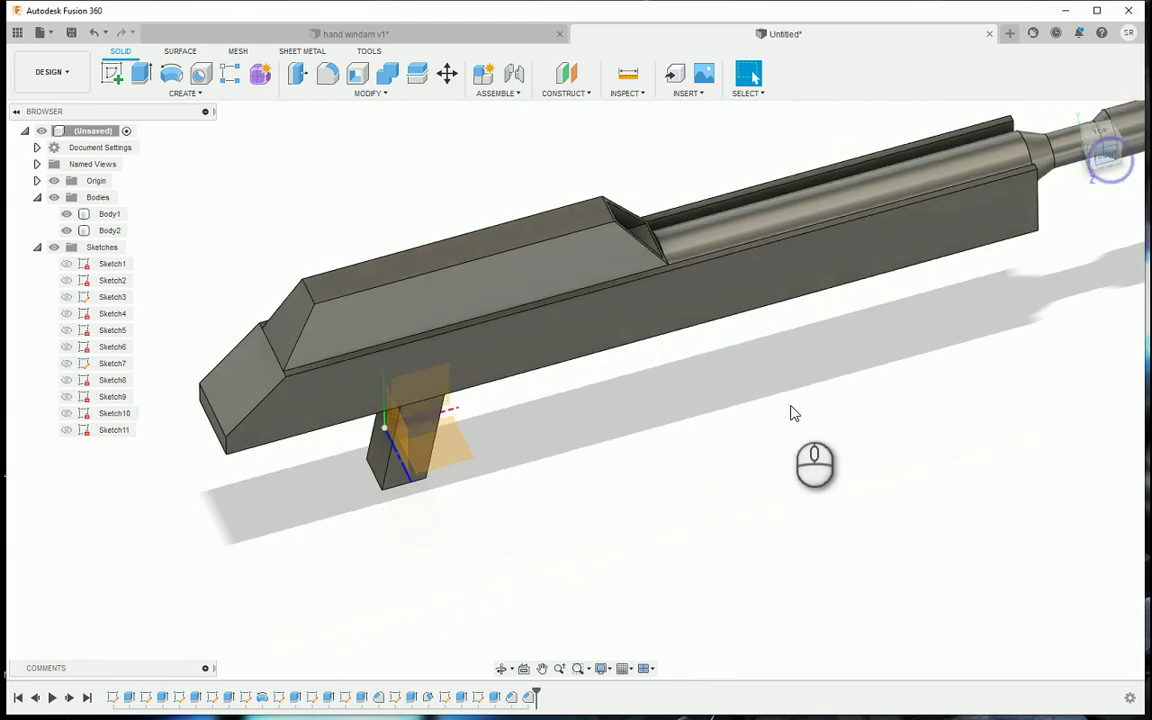
shift+middle_drag(1100, 145, 1033, 106)
middle_drag(524, 483, 766, 411)
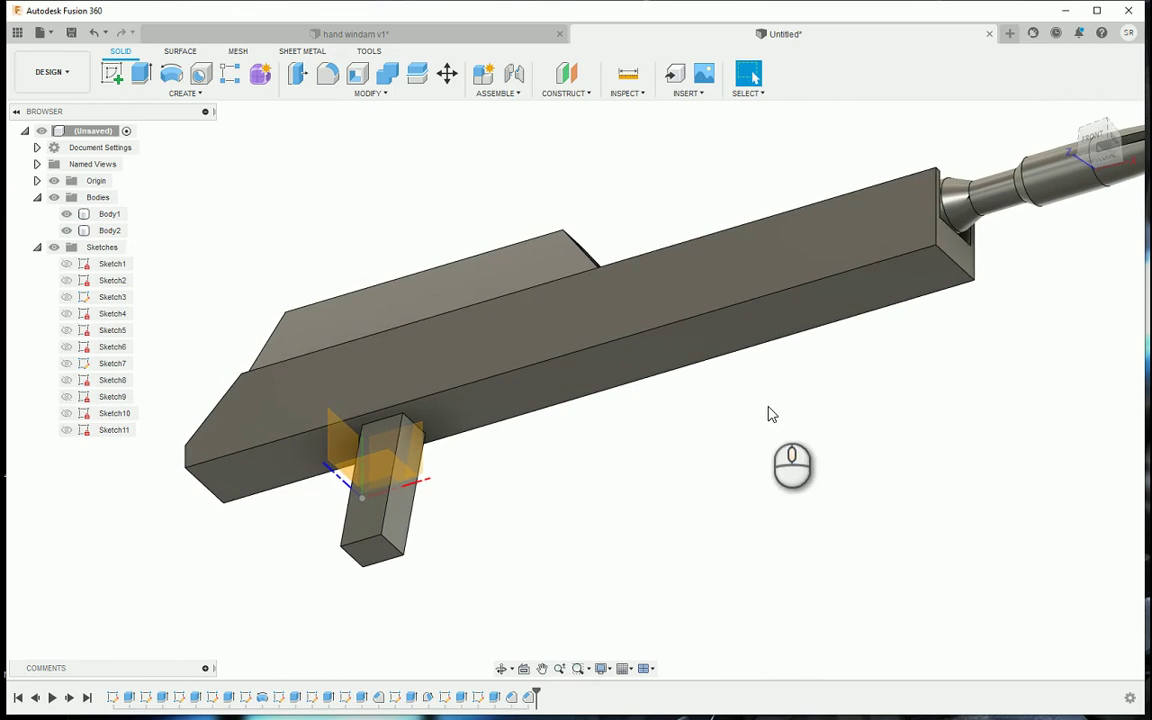
click(666, 283)
click(113, 72)
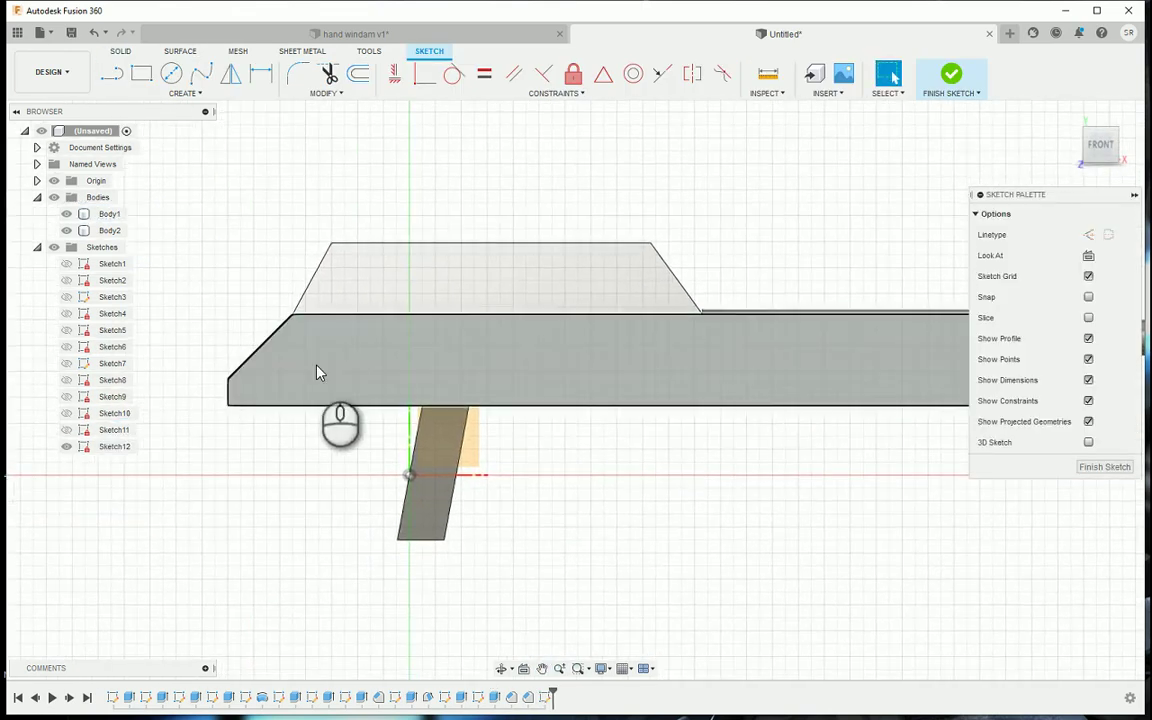
key(c)
click(279, 371)
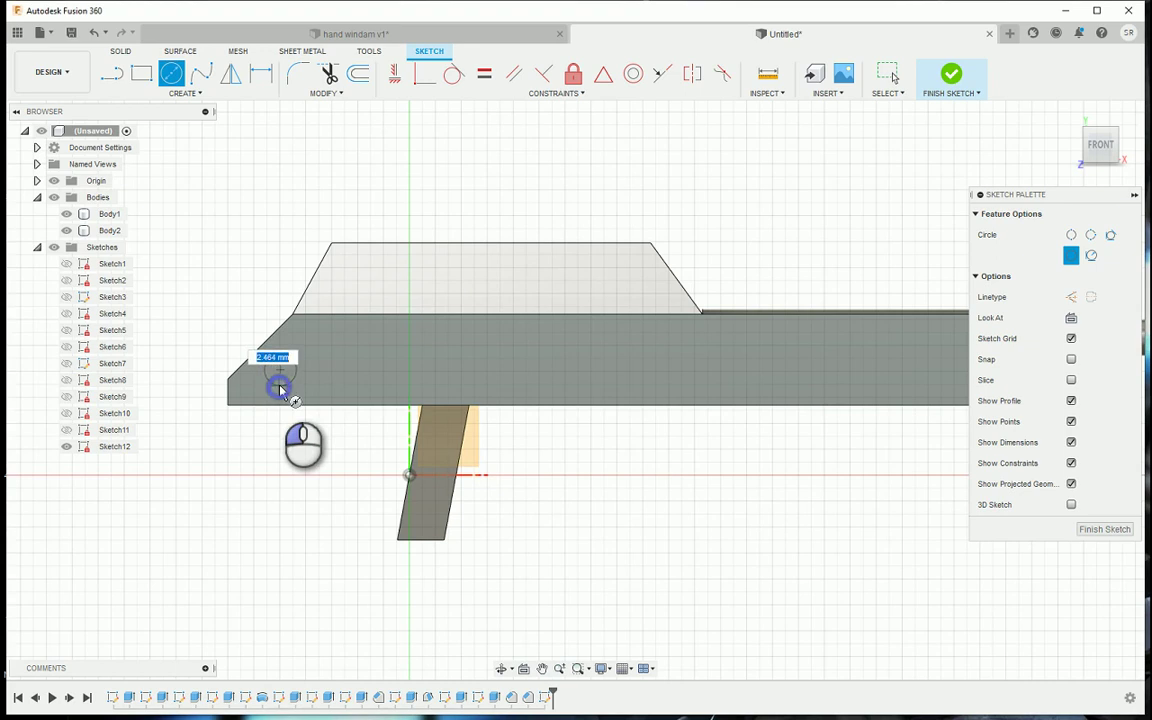
click(281, 389)
middle_drag(625, 357, 596, 334)
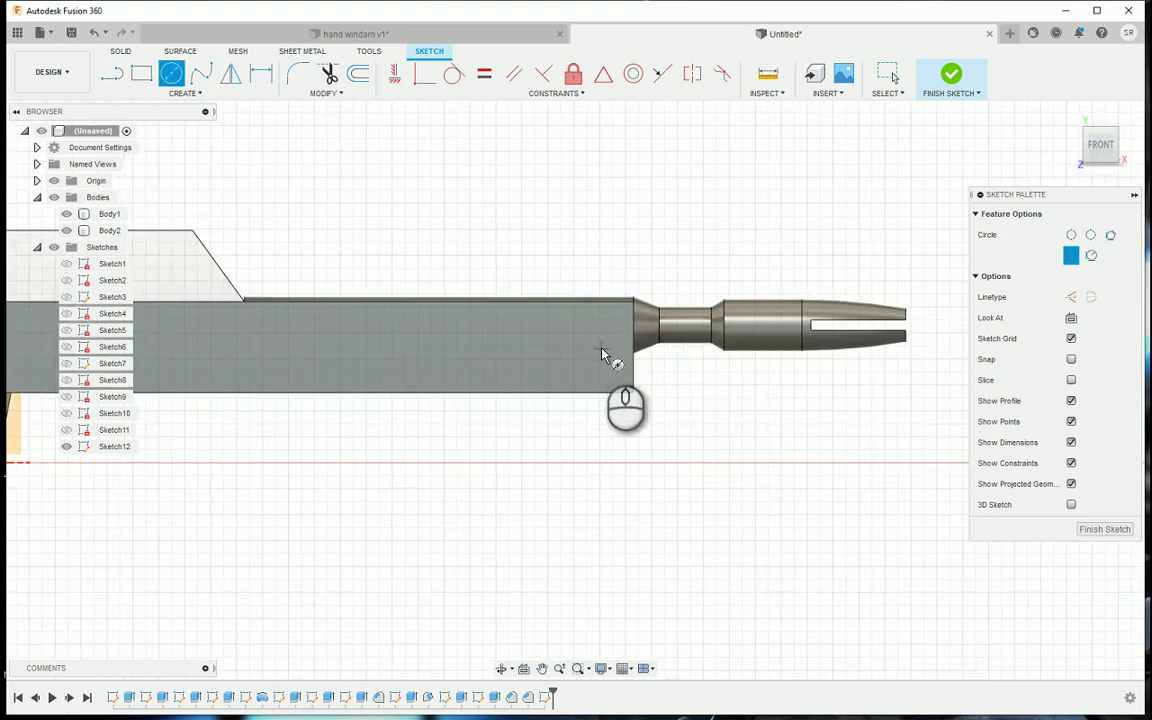
click(603, 351)
click(607, 372)
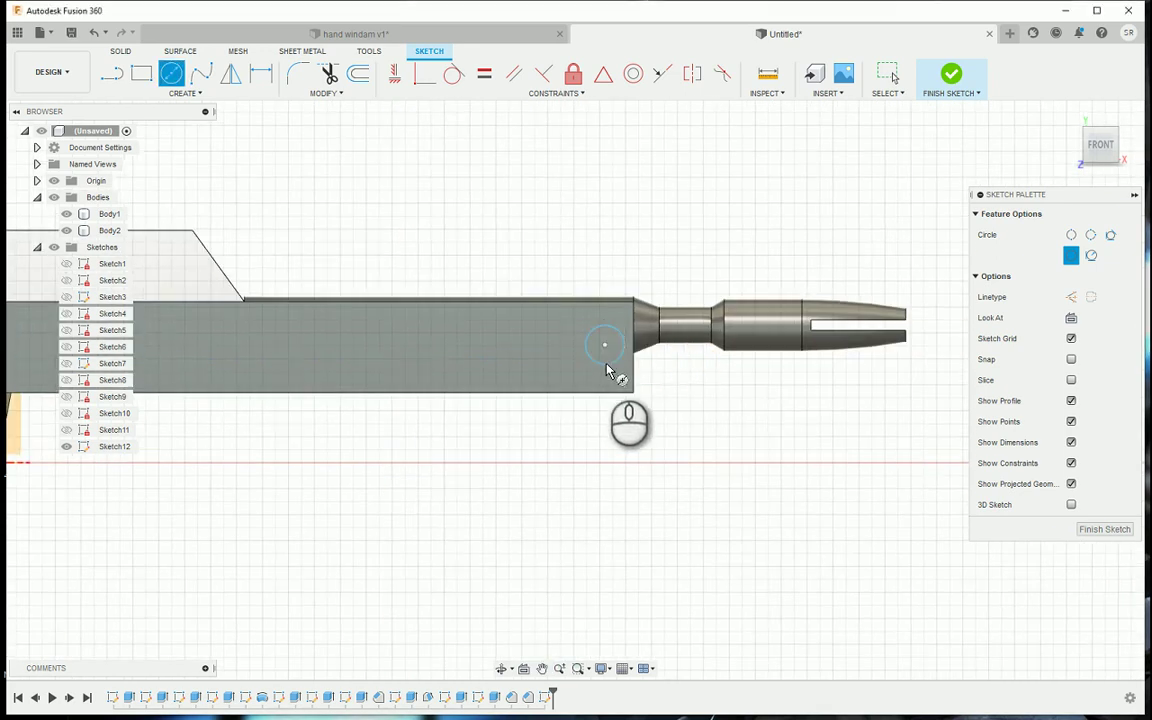
Sketch a three-line slanted slot outline rising from the receiver's lower edge, nearest the barrel, leaning backward with a horizontal top
middle_drag(432, 384, 704, 378)
key(l)
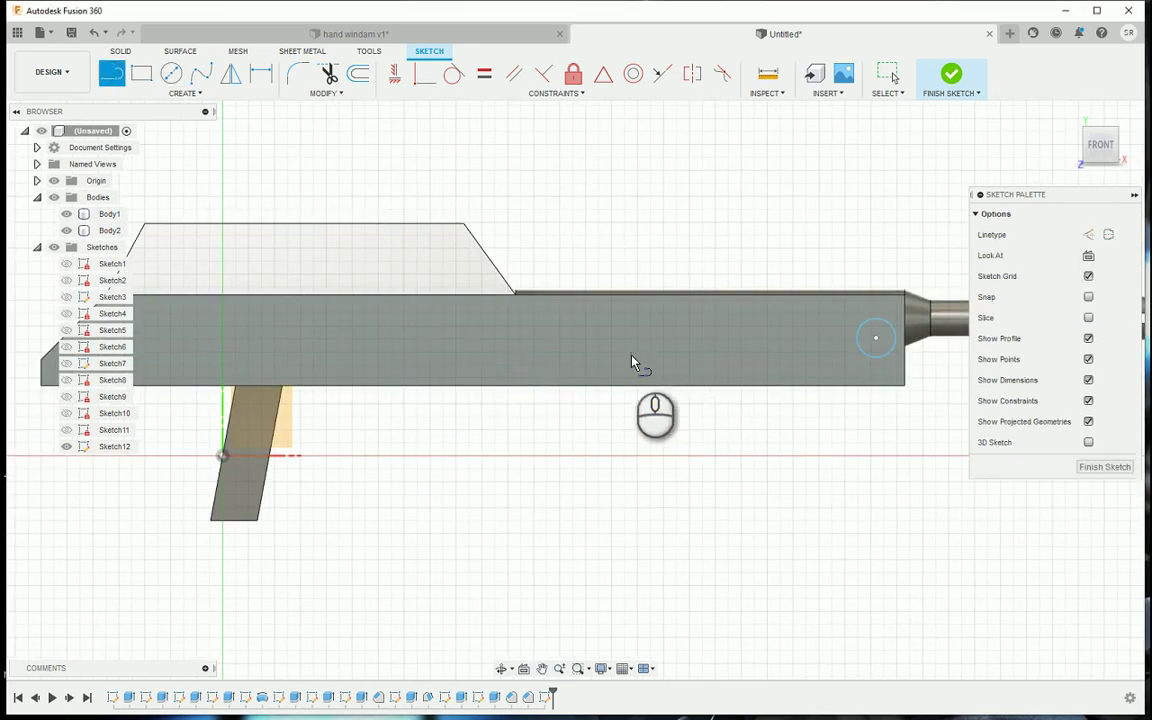
click(726, 386)
click(708, 322)
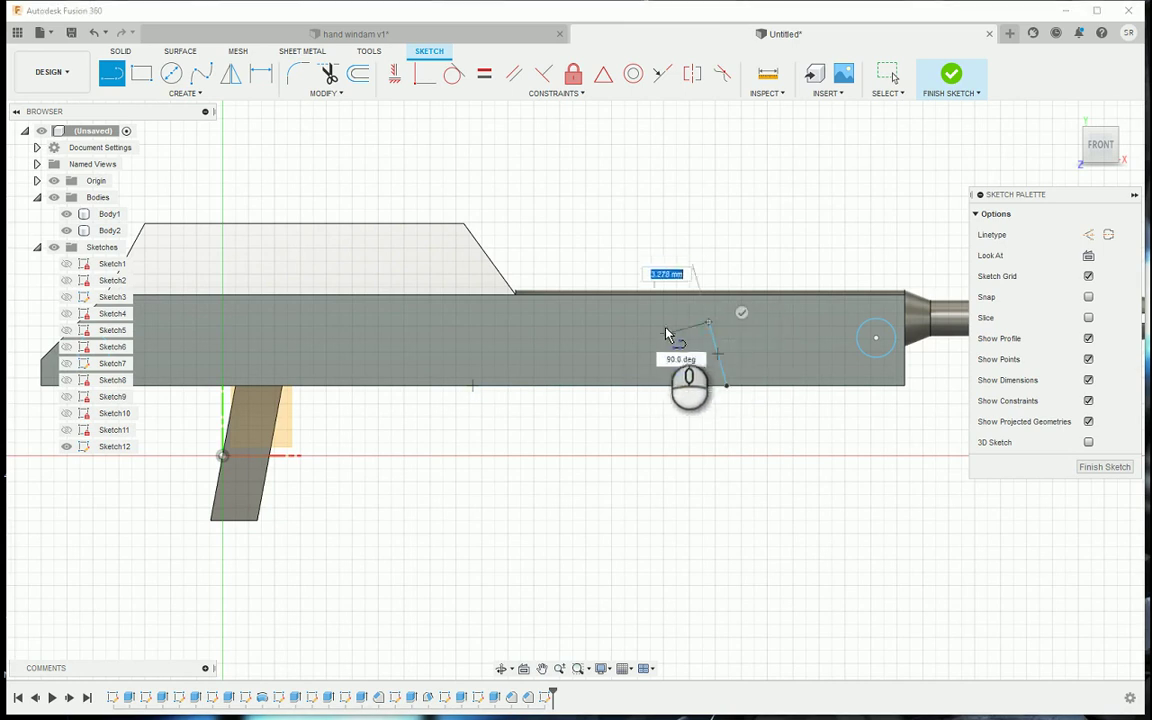
click(663, 322)
click(684, 385)
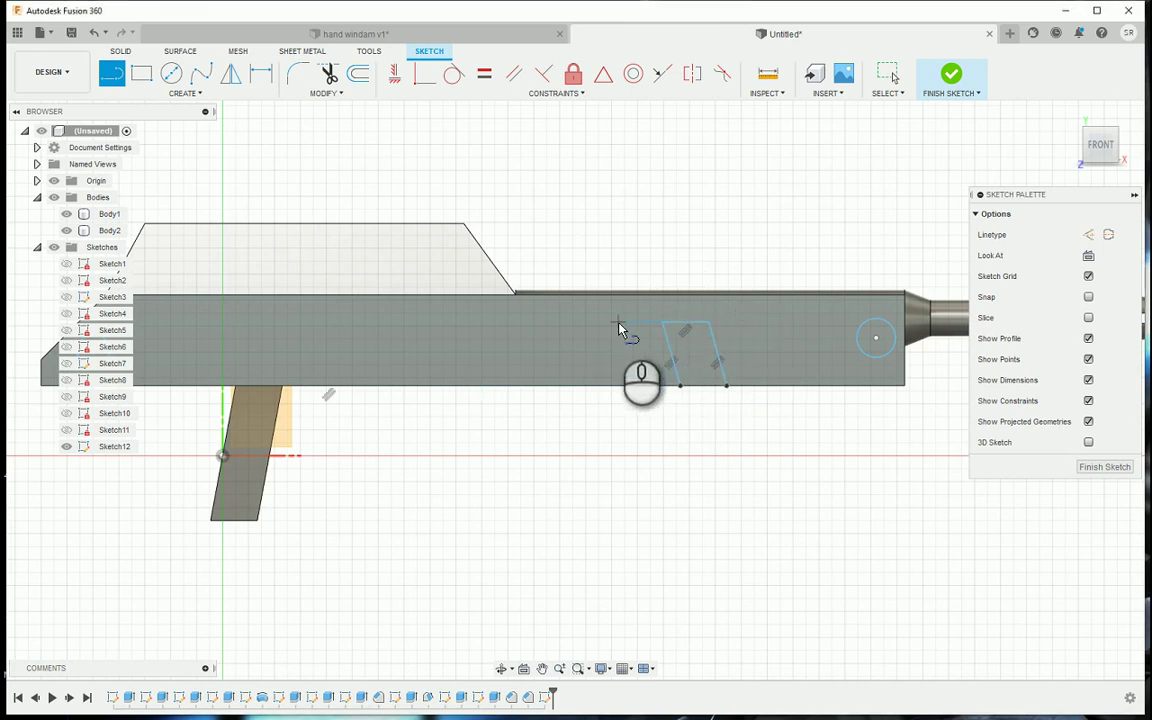
Sketch a second slanted slot outline behind the first, starting on the receiver's lower edge and level with the first one's top
click(598, 322)
click(626, 384)
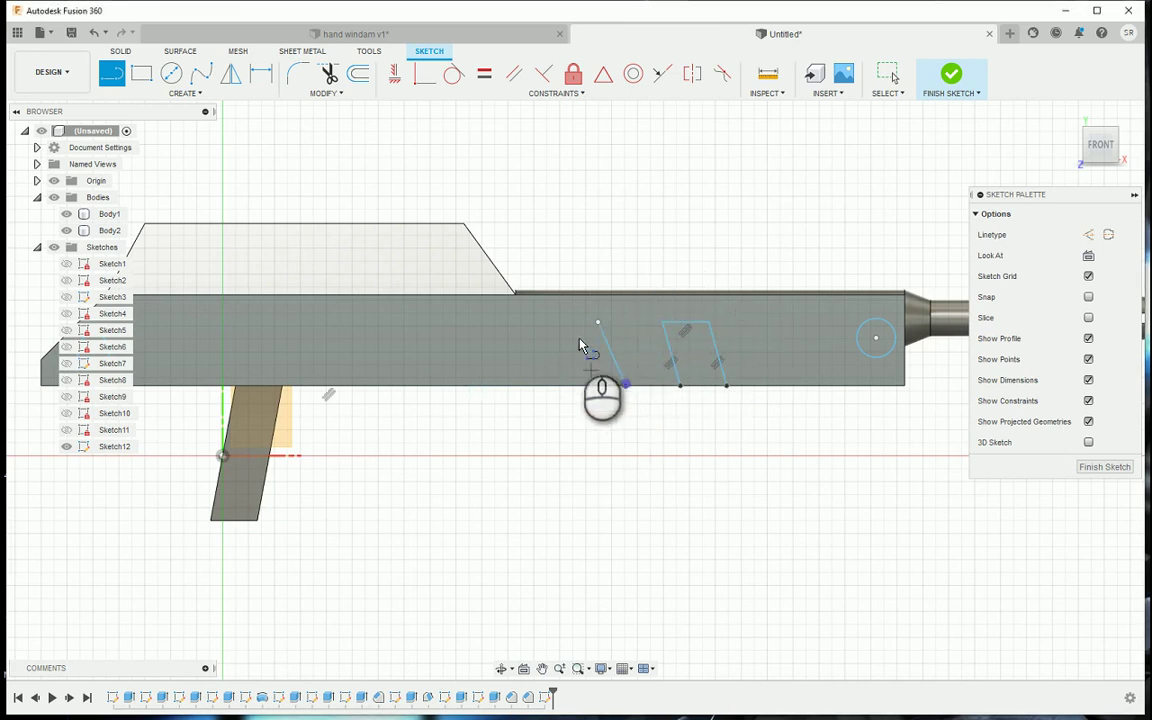
click(599, 322)
click(546, 322)
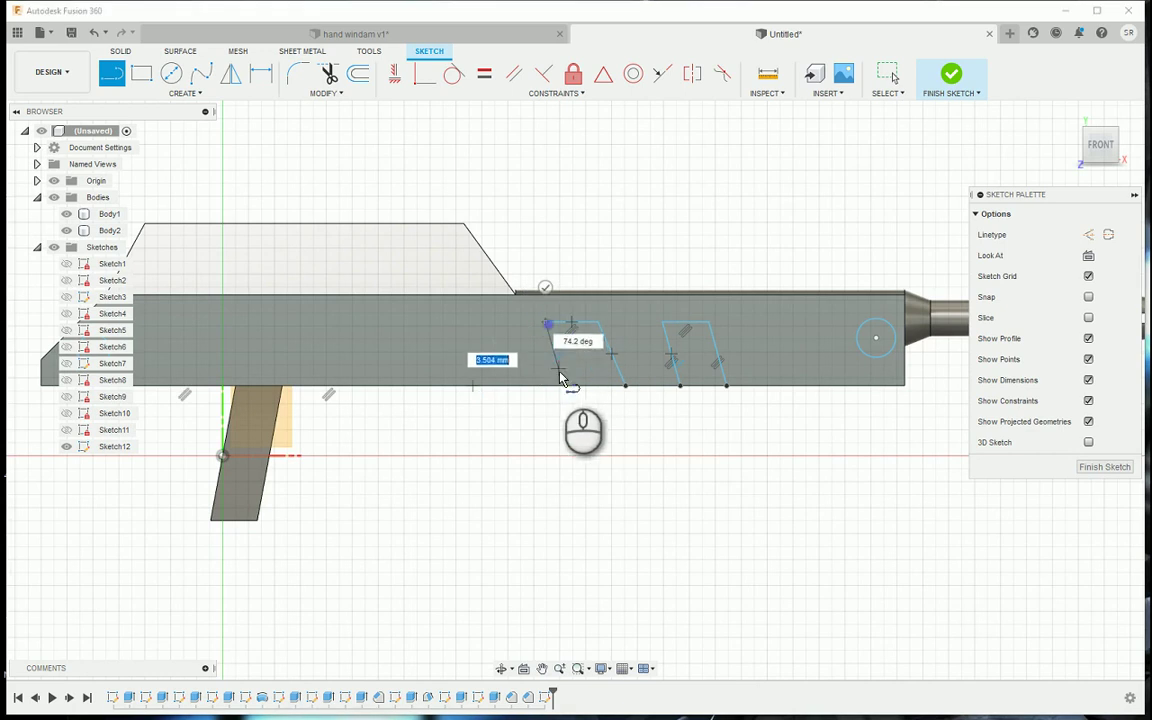
click(565, 389)
Sketch a third slanted slot outline behind the second, with the same top height and both sides ending on the lower edge
click(491, 322)
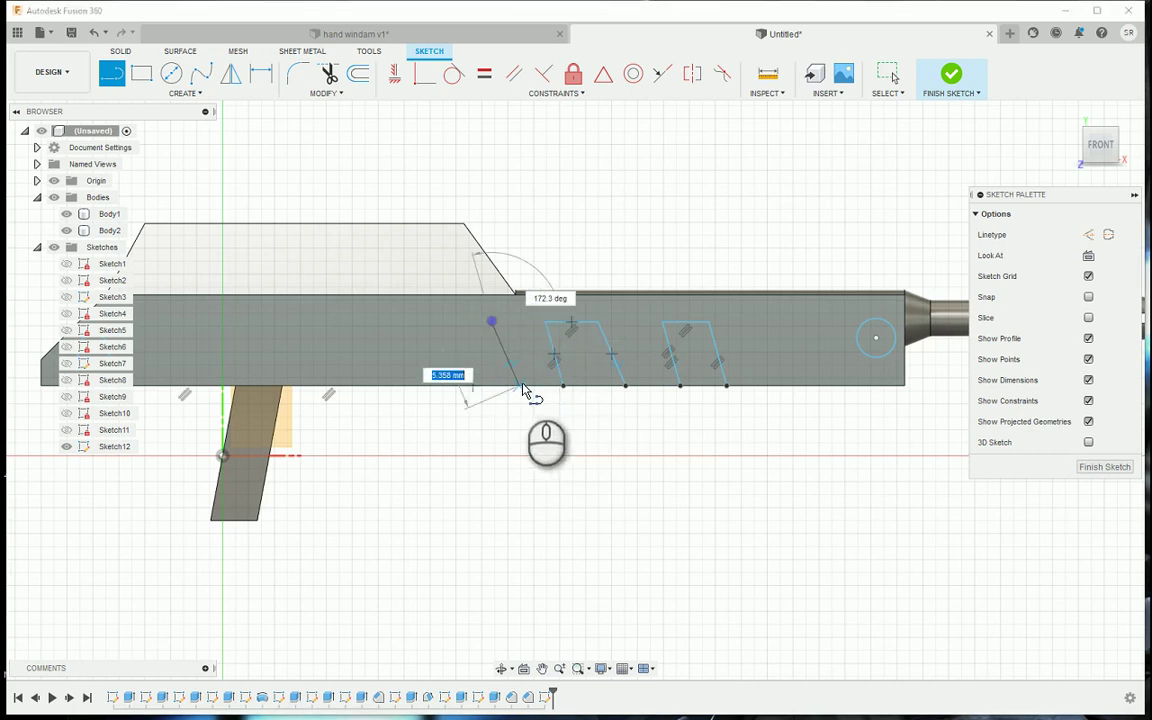
click(520, 386)
click(491, 322)
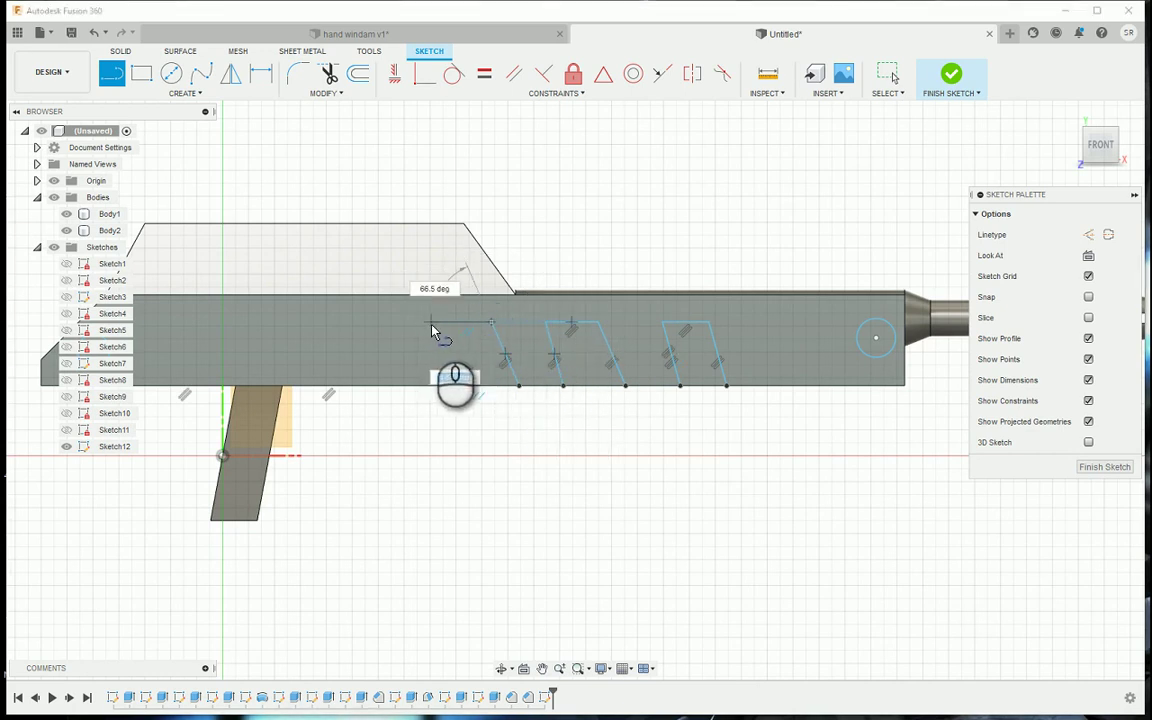
click(432, 328)
click(450, 388)
Apply Parallel constraints between the slanted sides of the three slot outlines
middle_drag(407, 311, 539, 309)
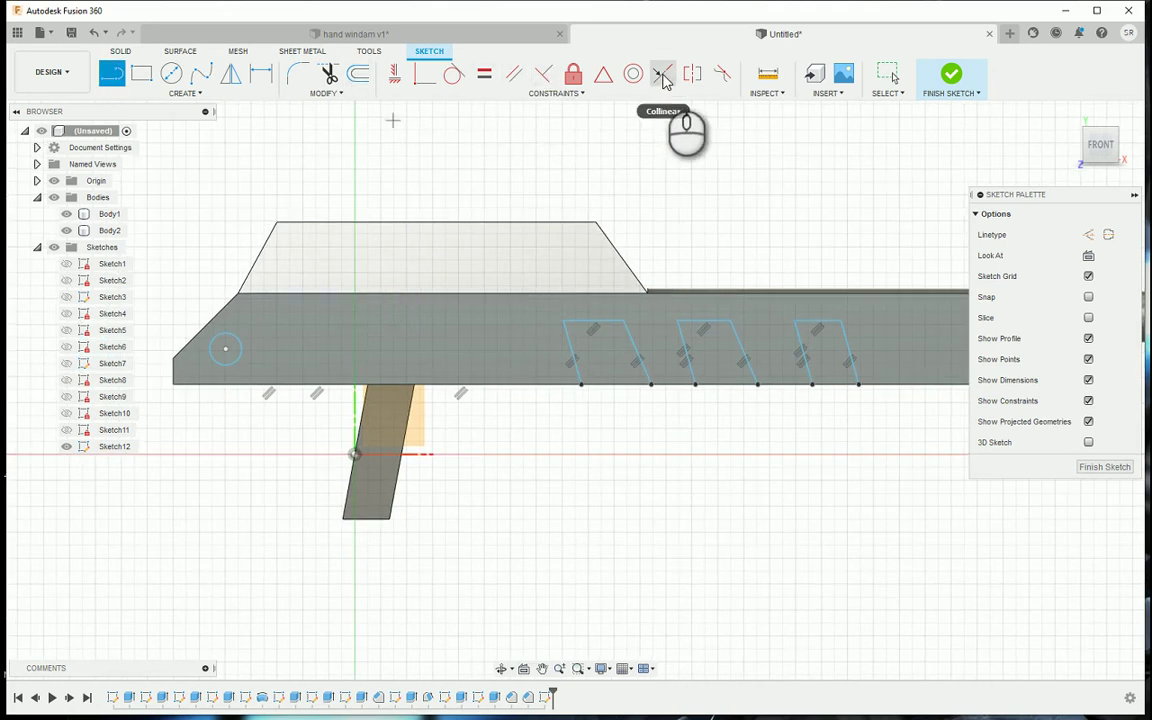
click(511, 78)
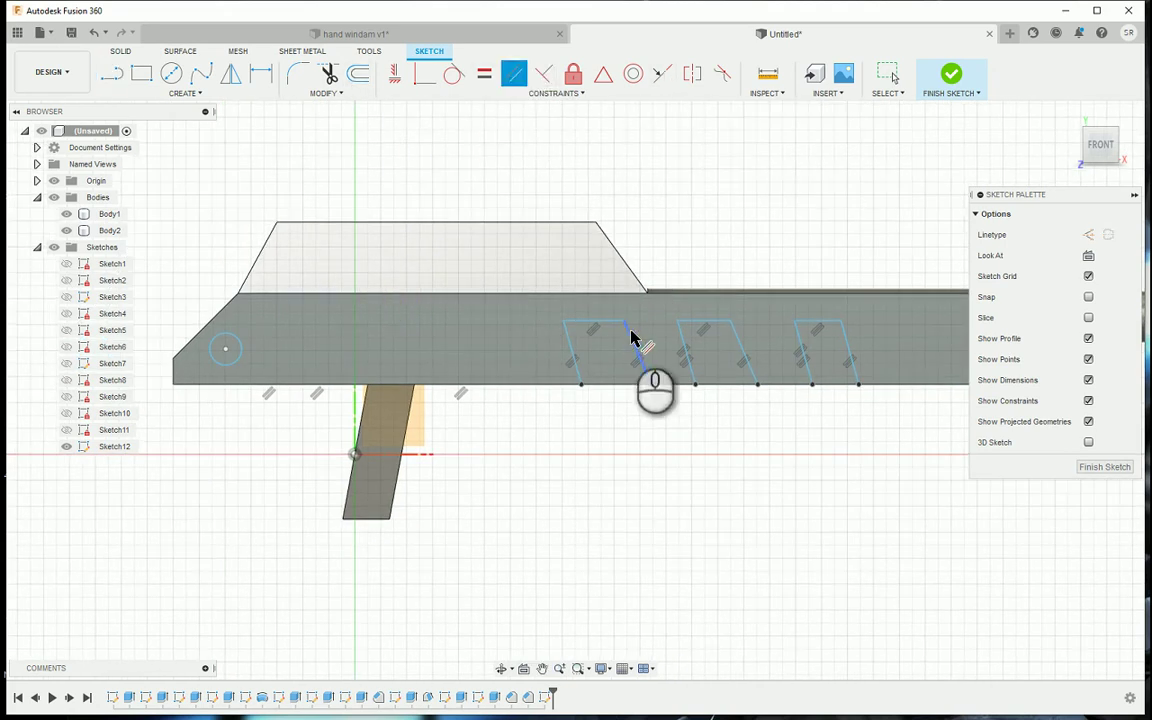
click(632, 341)
click(573, 352)
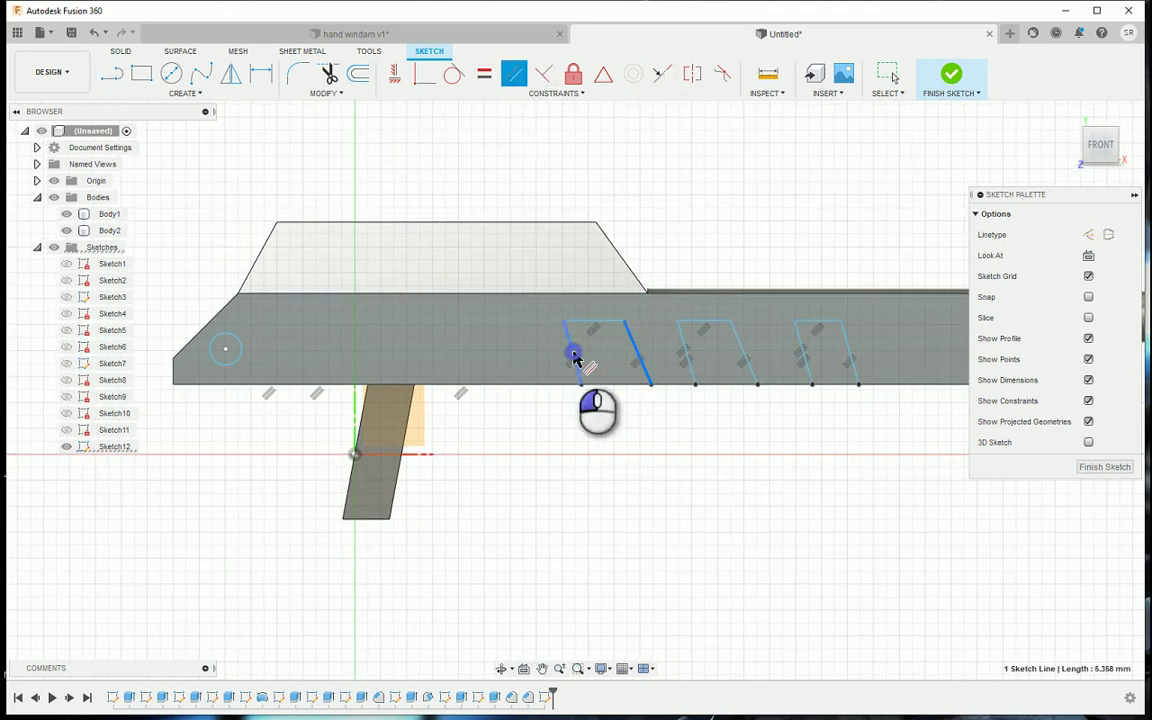
click(639, 355)
click(687, 352)
click(741, 355)
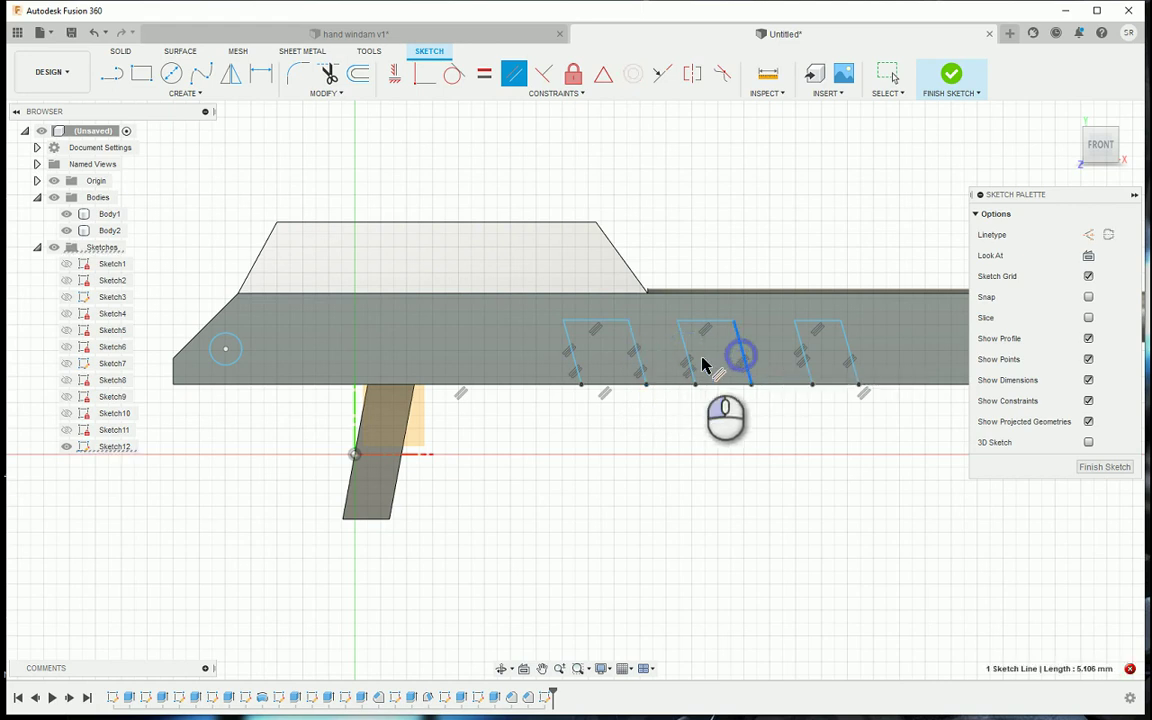
click(688, 360)
click(752, 372)
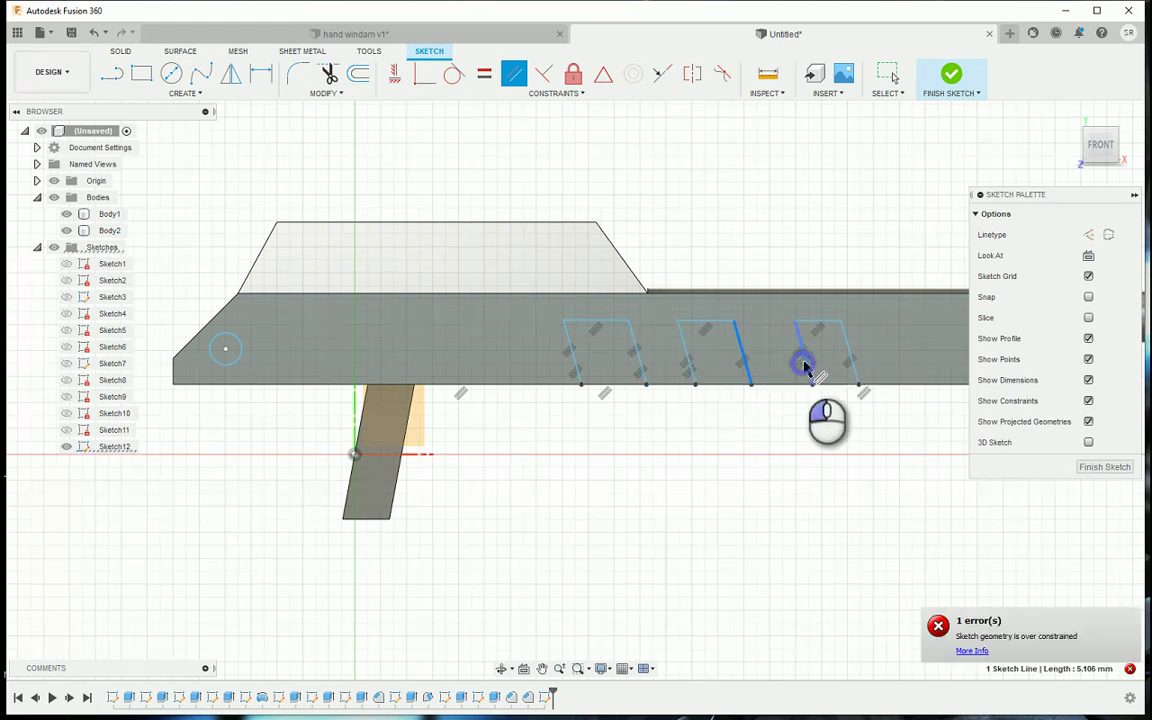
click(804, 364)
click(851, 354)
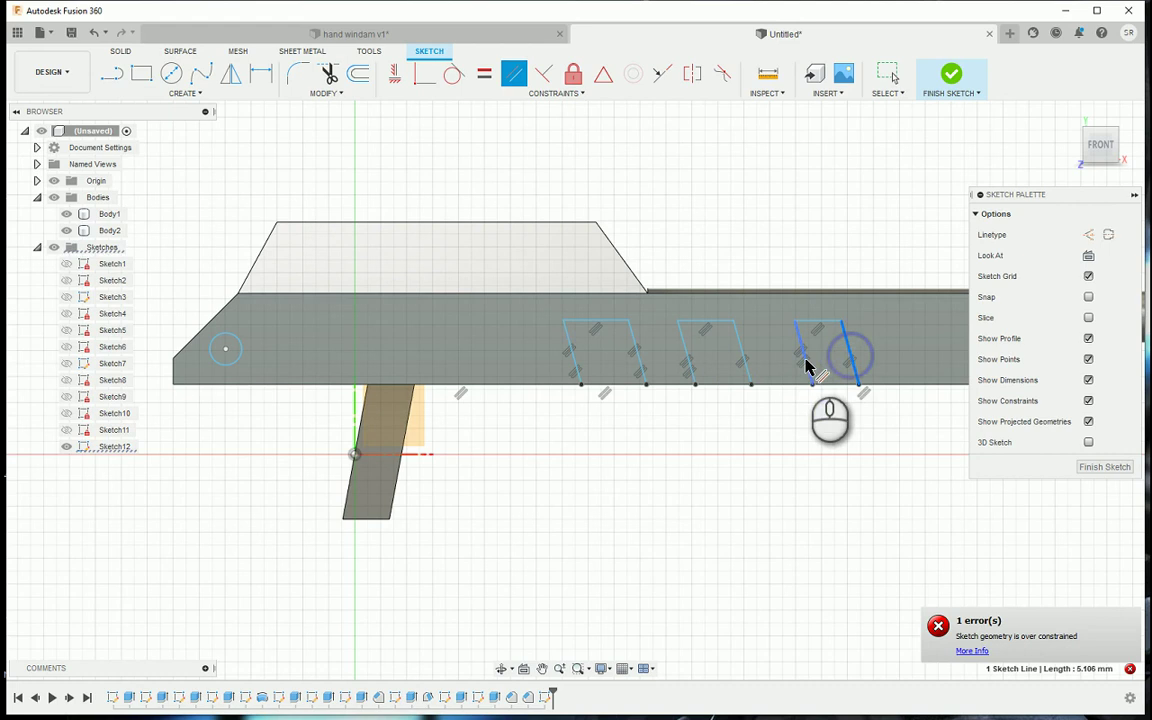
click(806, 360)
Dimension the gap between the middle and front slot outlines along the receiver's lower edge as 4 mm
middle_drag(755, 331, 666, 290)
key(d)
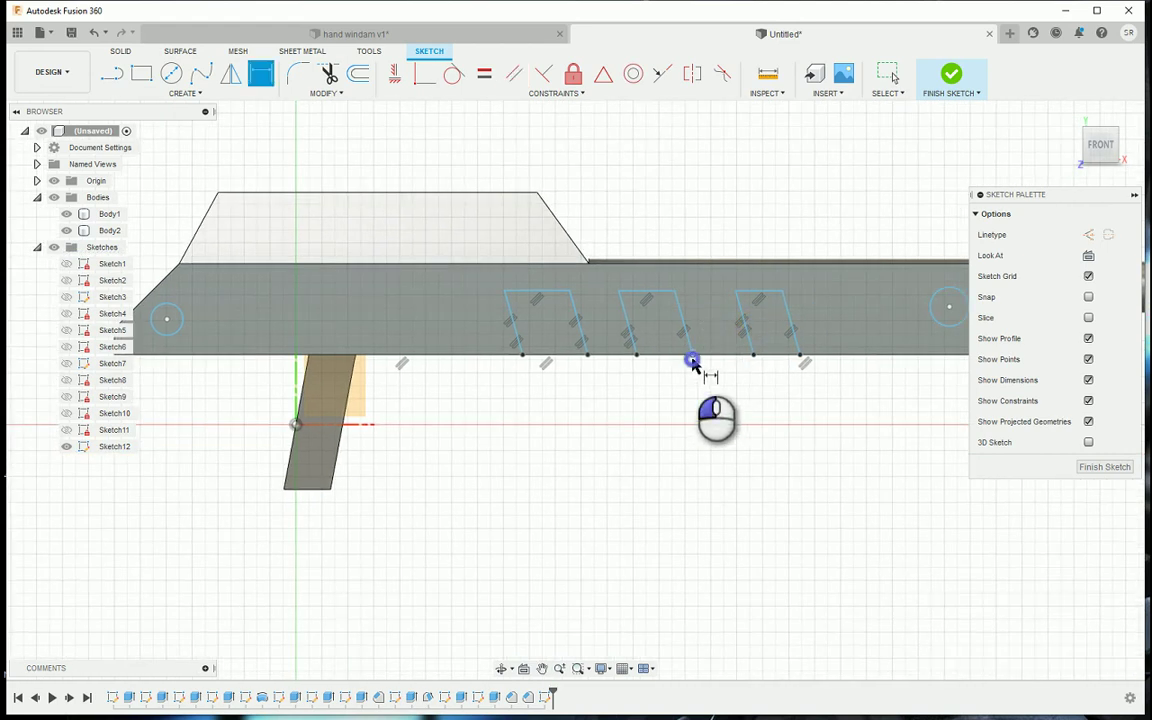
click(692, 360)
click(753, 356)
click(745, 436)
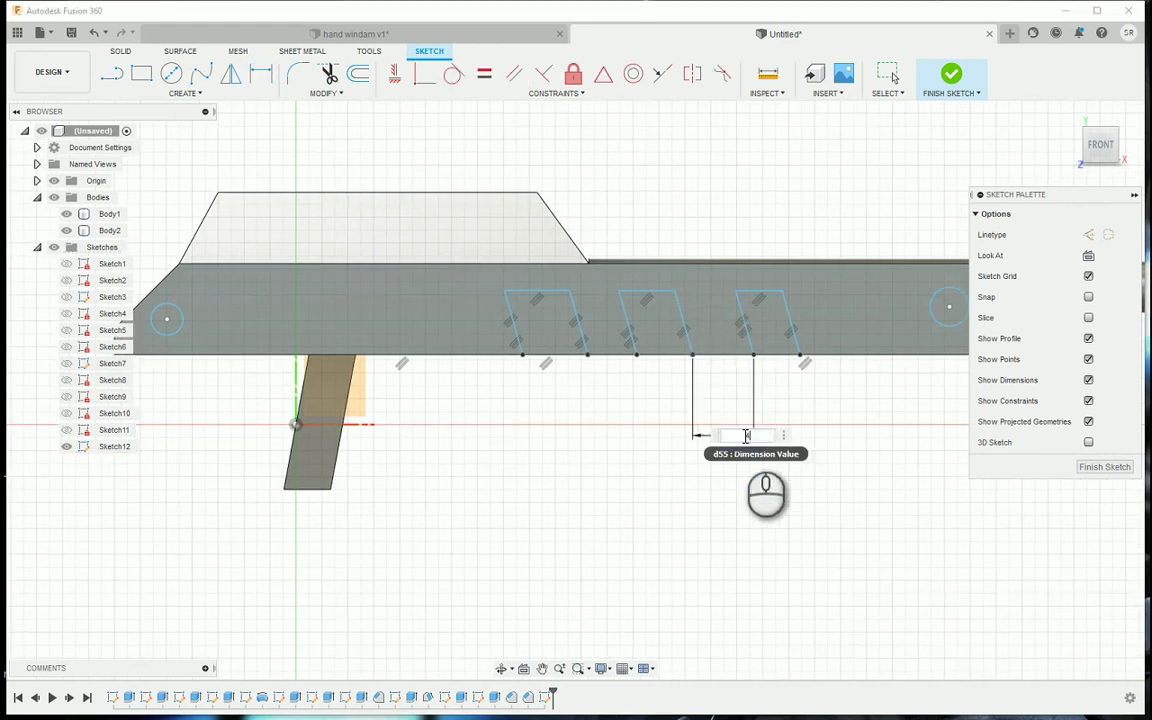
key(Return)
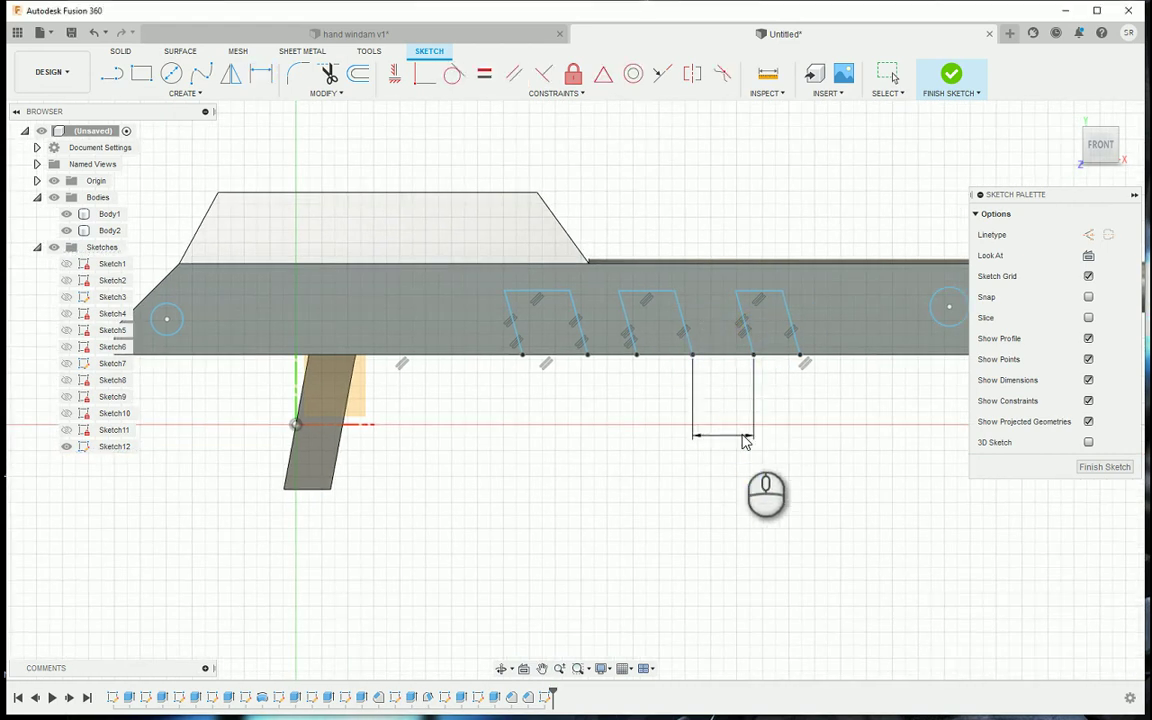
Dimension the front slot outline's width along the lower edge as 3 mm
click(745, 354)
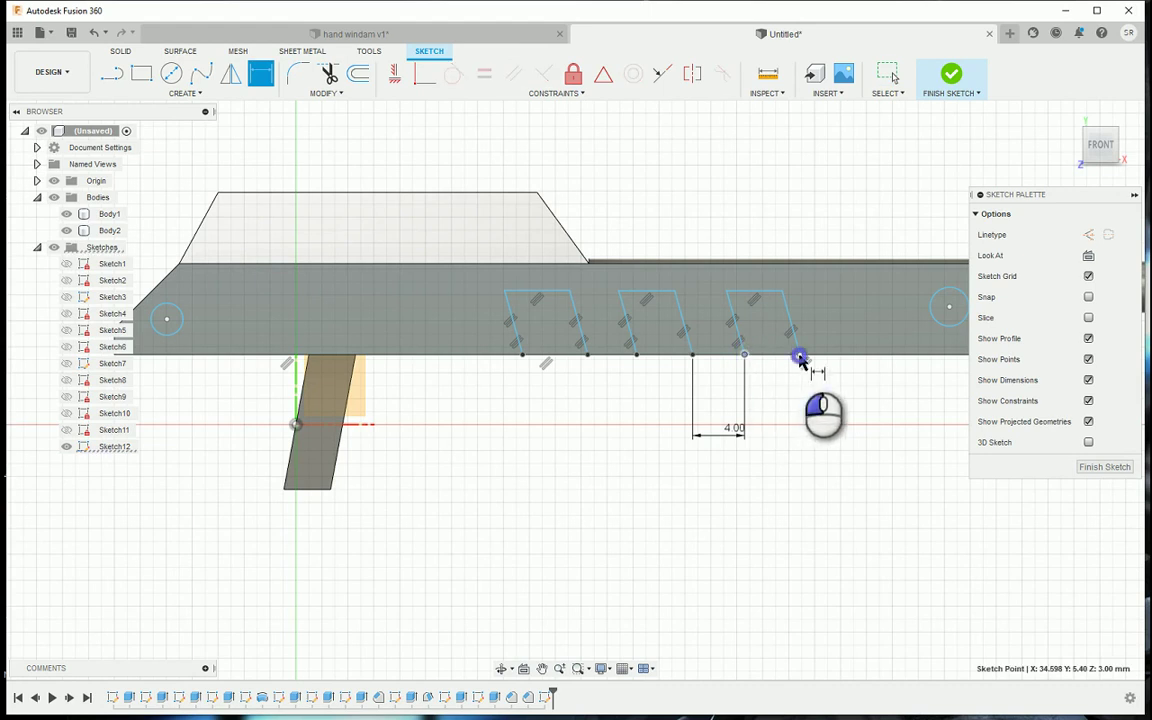
click(800, 358)
click(797, 445)
text(3)
key(Return)
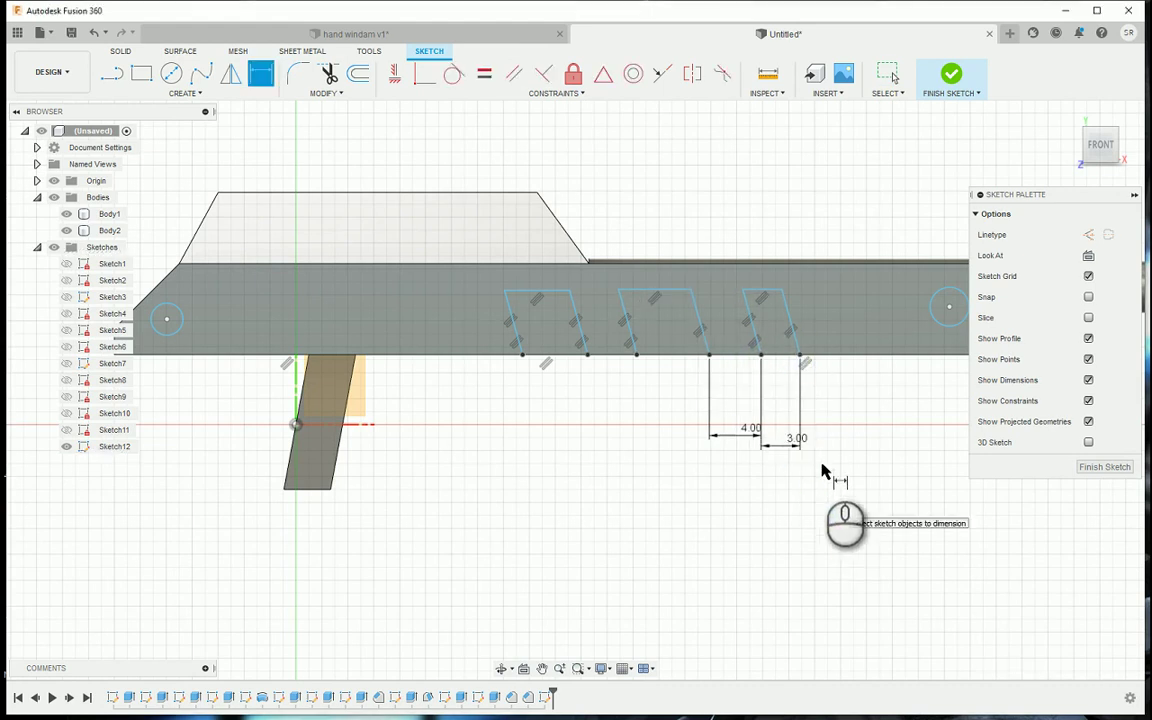
Dimension the front slot outline's height as 5 mm
click(781, 291)
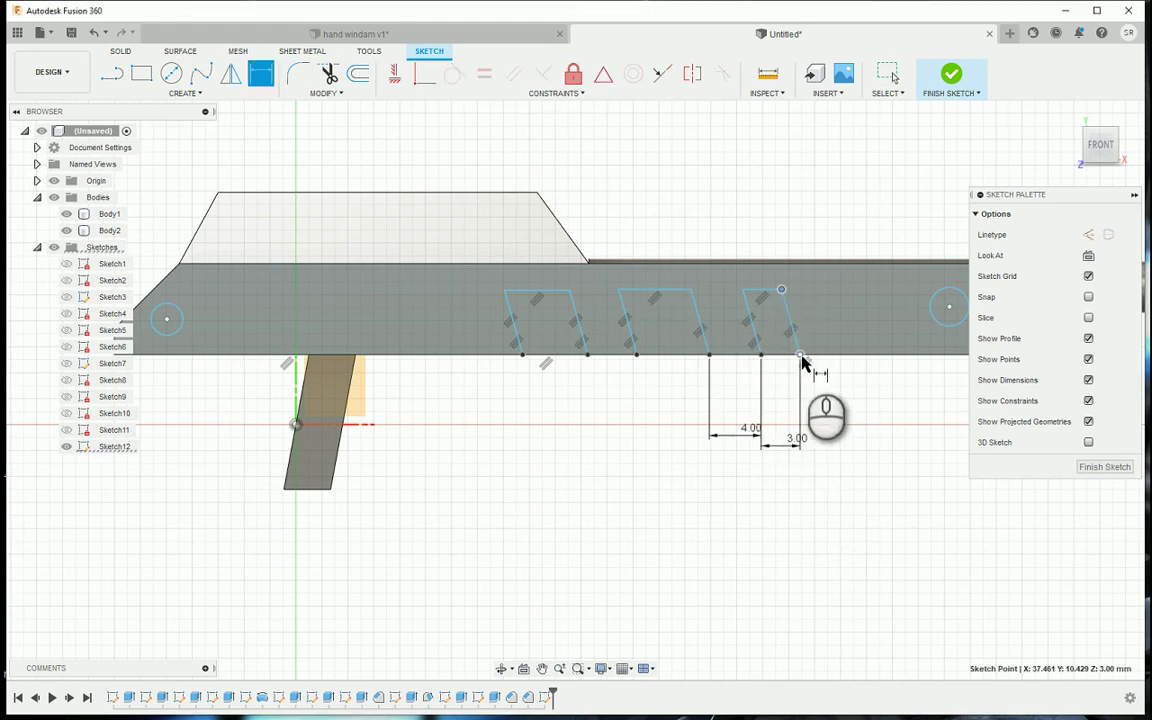
click(800, 356)
click(856, 320)
text(5)
key(Return)
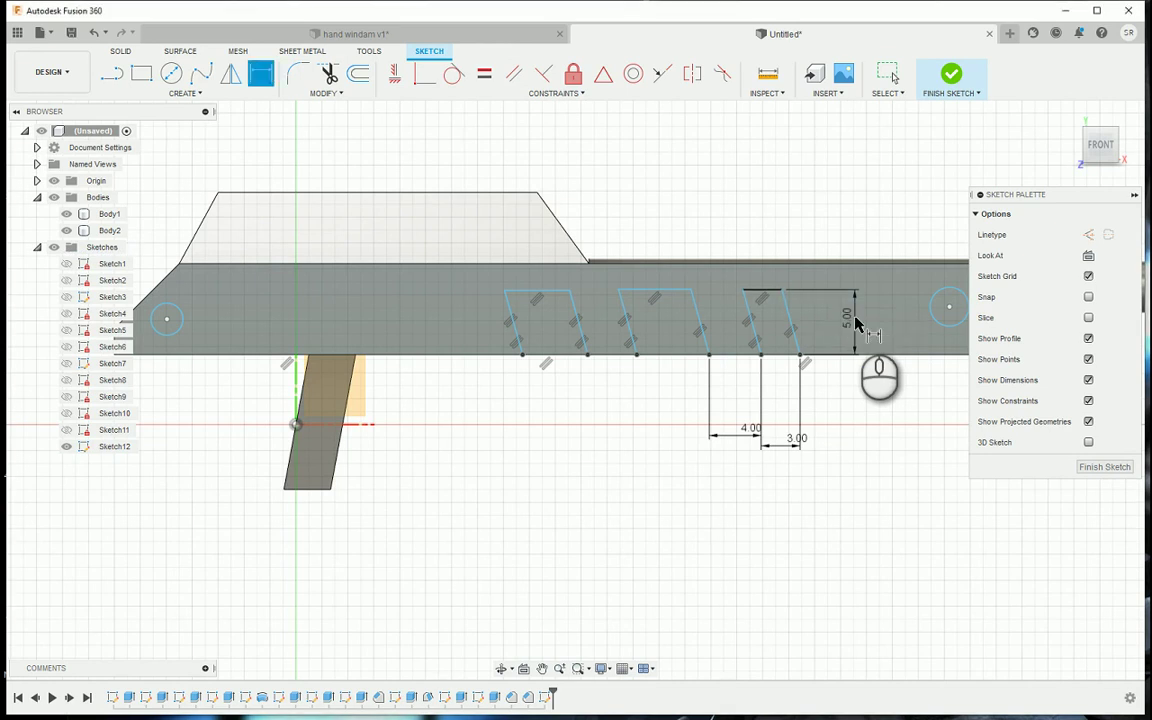
Align the upper corners of the three slot outlines with Horizontal/Vertical constraints so their top edges share one level
click(394, 73)
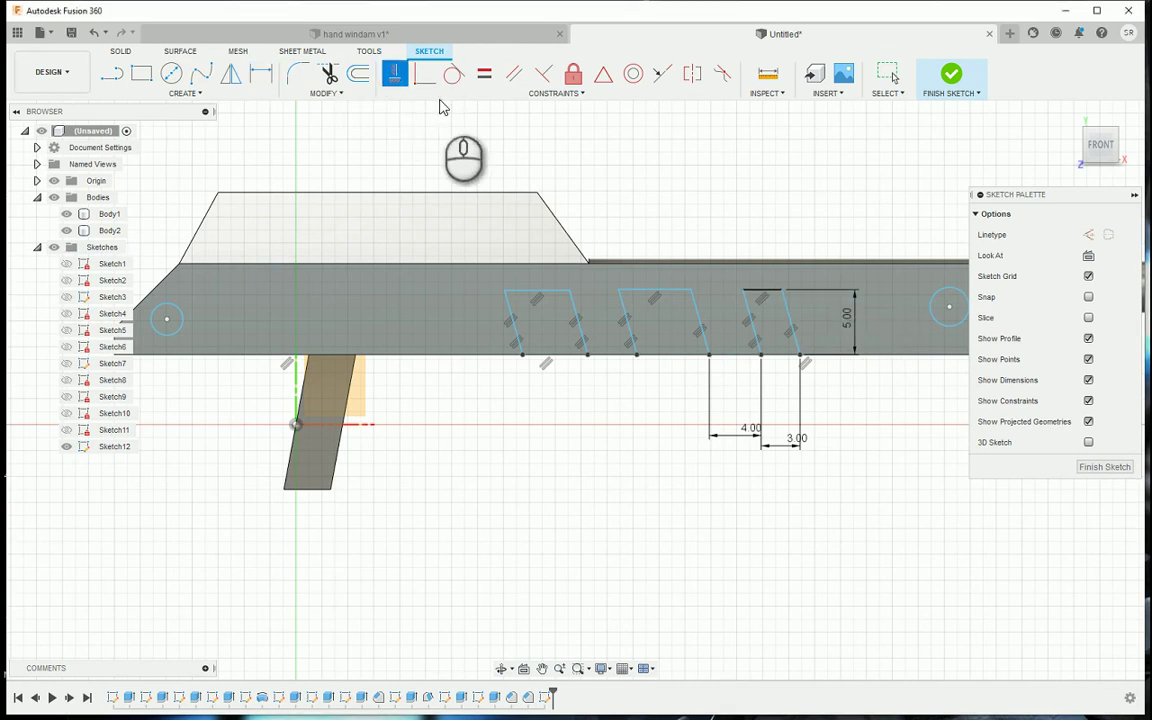
click(690, 293)
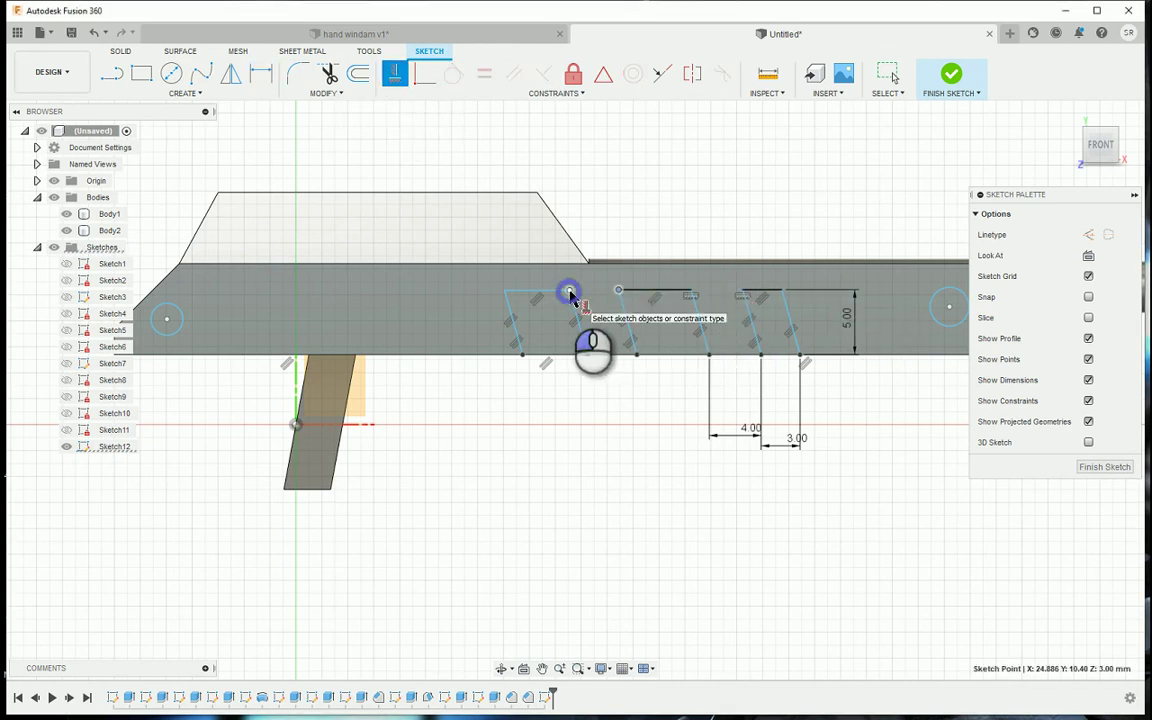
click(569, 292)
key(Escape)
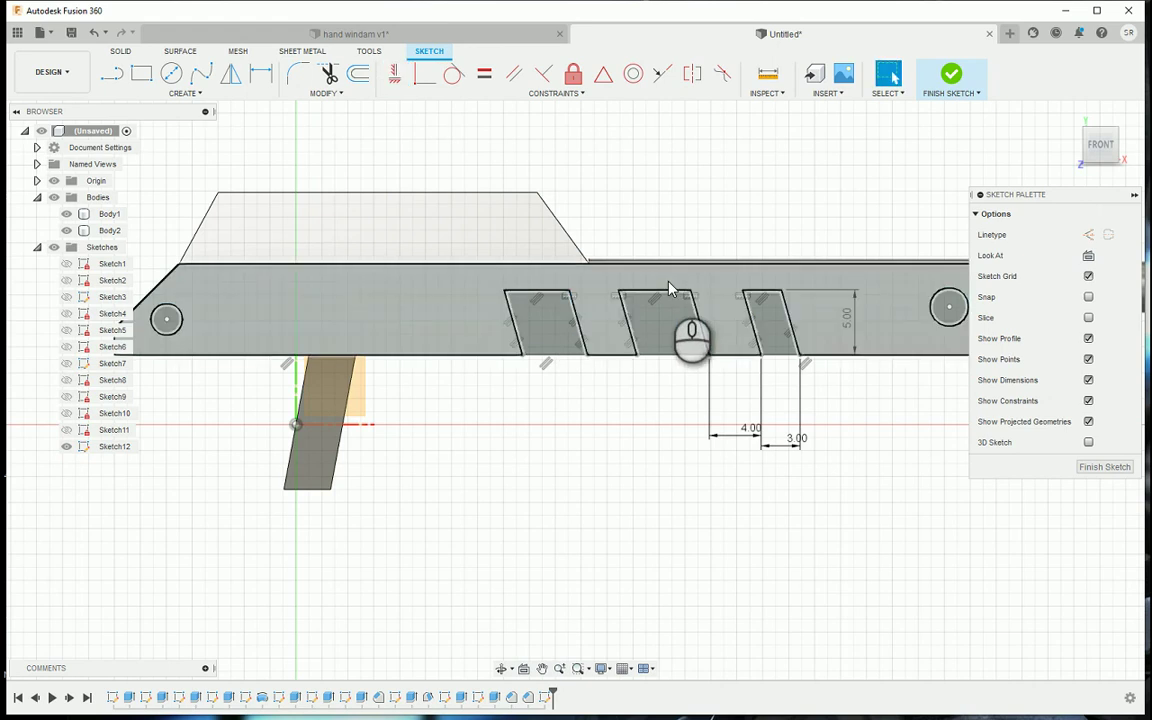
click(663, 294)
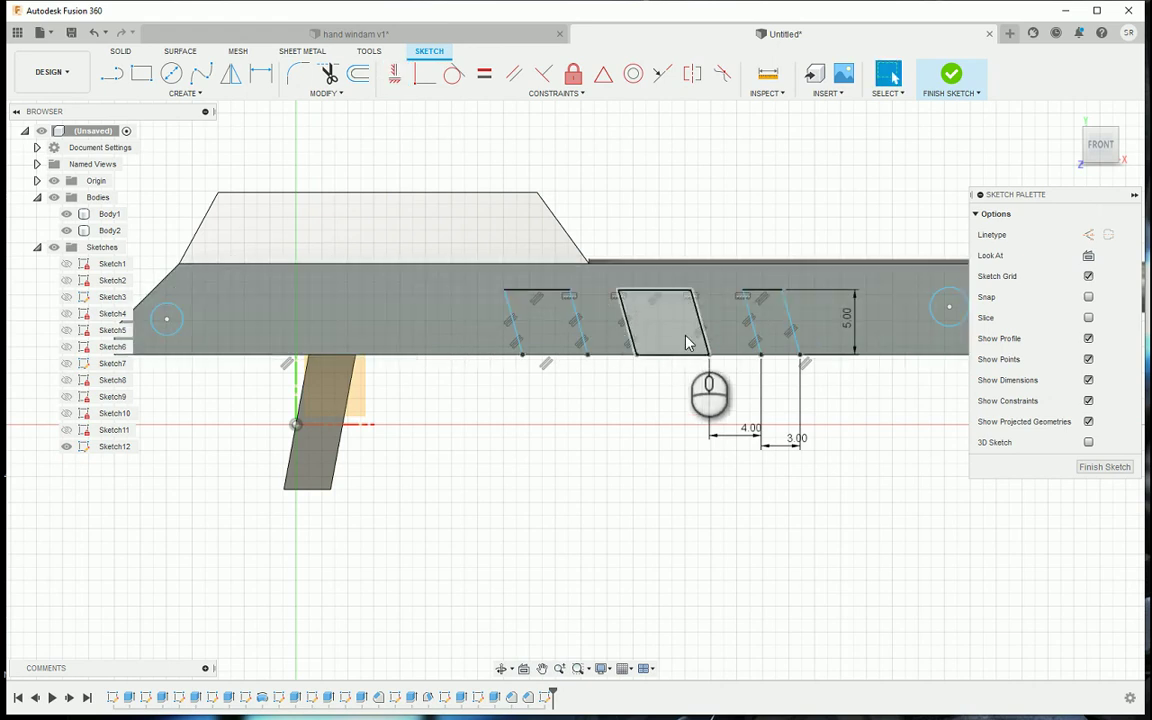
Dimension the distance from the front slot outline's lower front corner to the receiver's front end, accepting the measured value
middle_drag(845, 385, 671, 361)
key(d)
scroll(650, 355, down, 2)
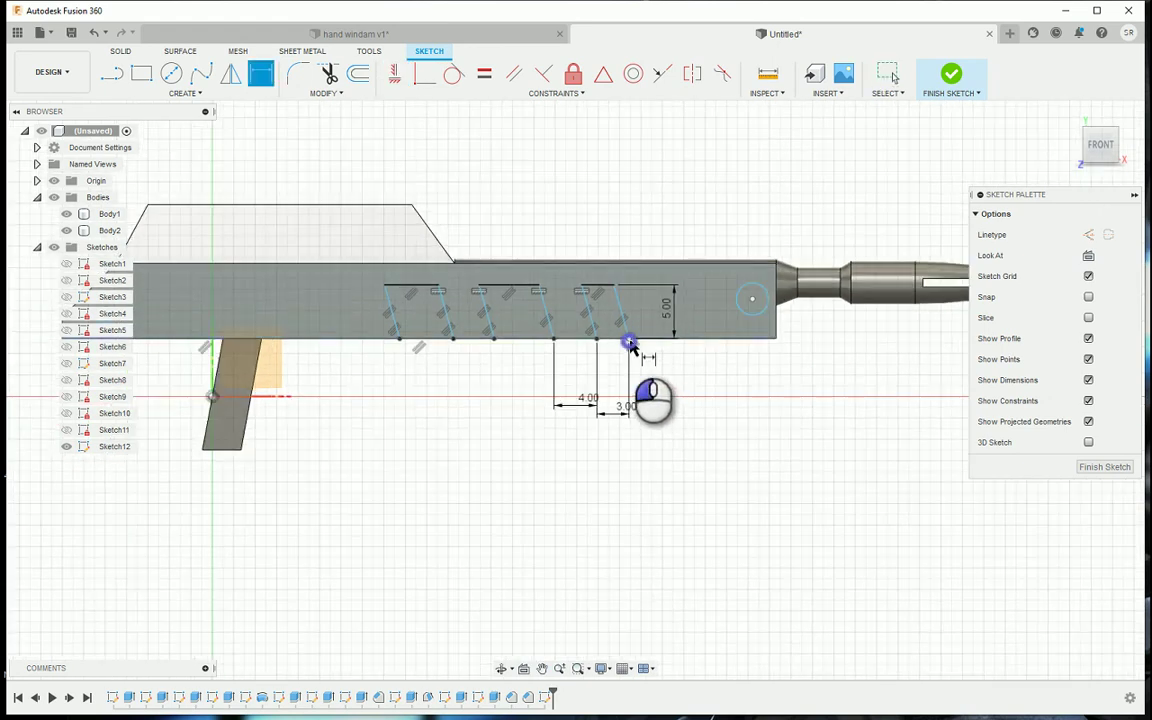
click(777, 340)
click(728, 418)
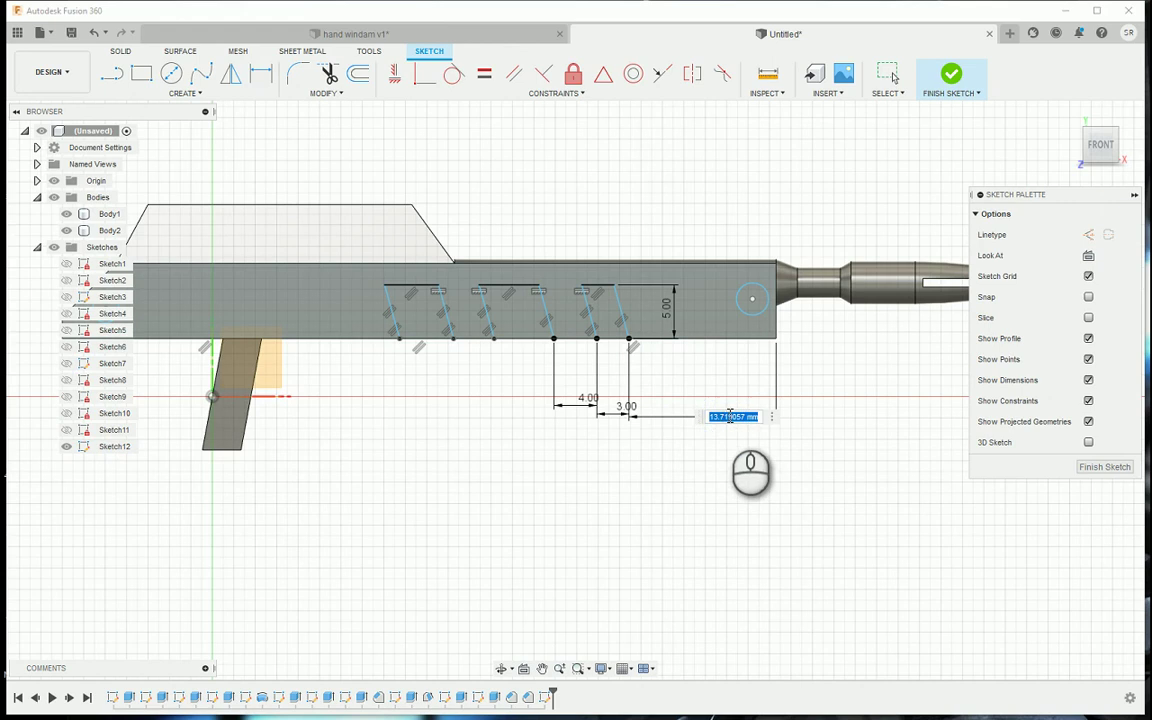
key(Return)
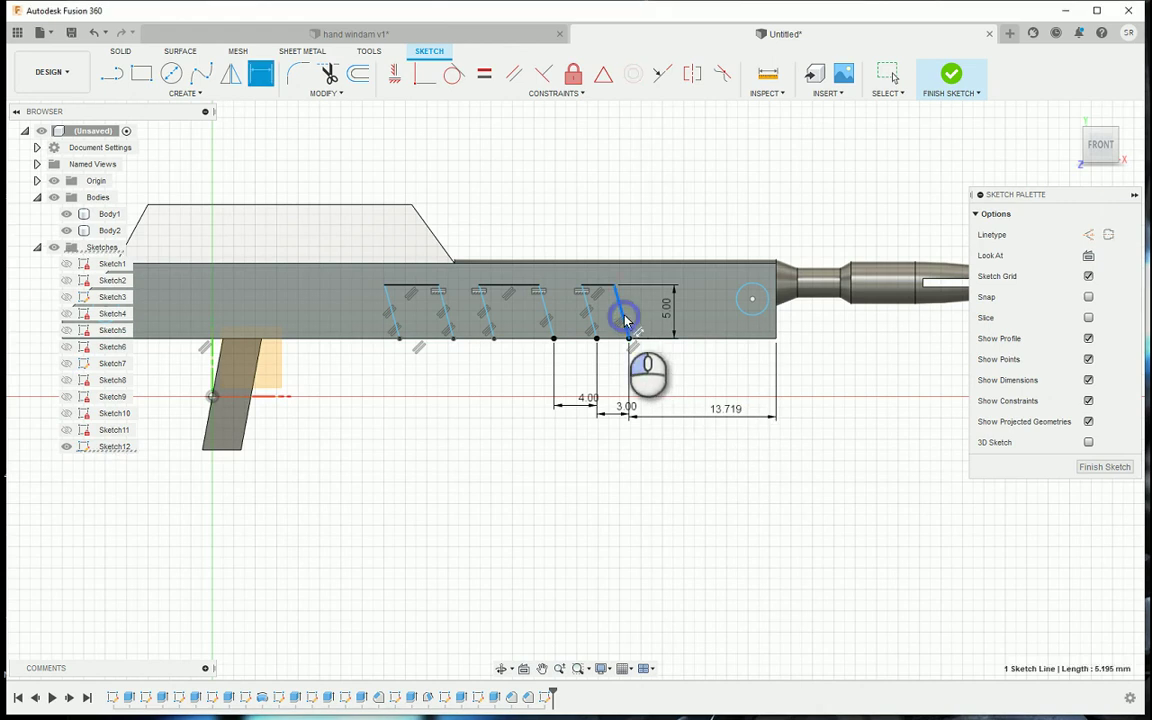
Dimension the horizontal offset of the front slot outline's slanted front side as 1.5 mm
click(625, 320)
click(628, 273)
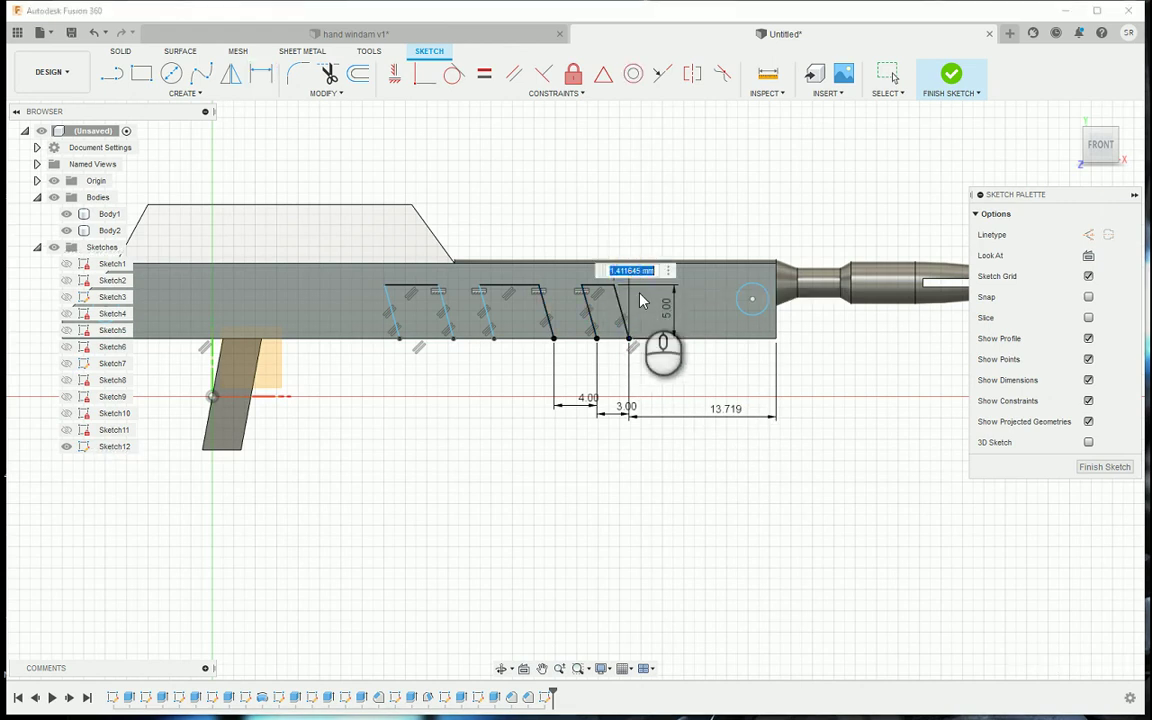
text(1.5)
key(Return)
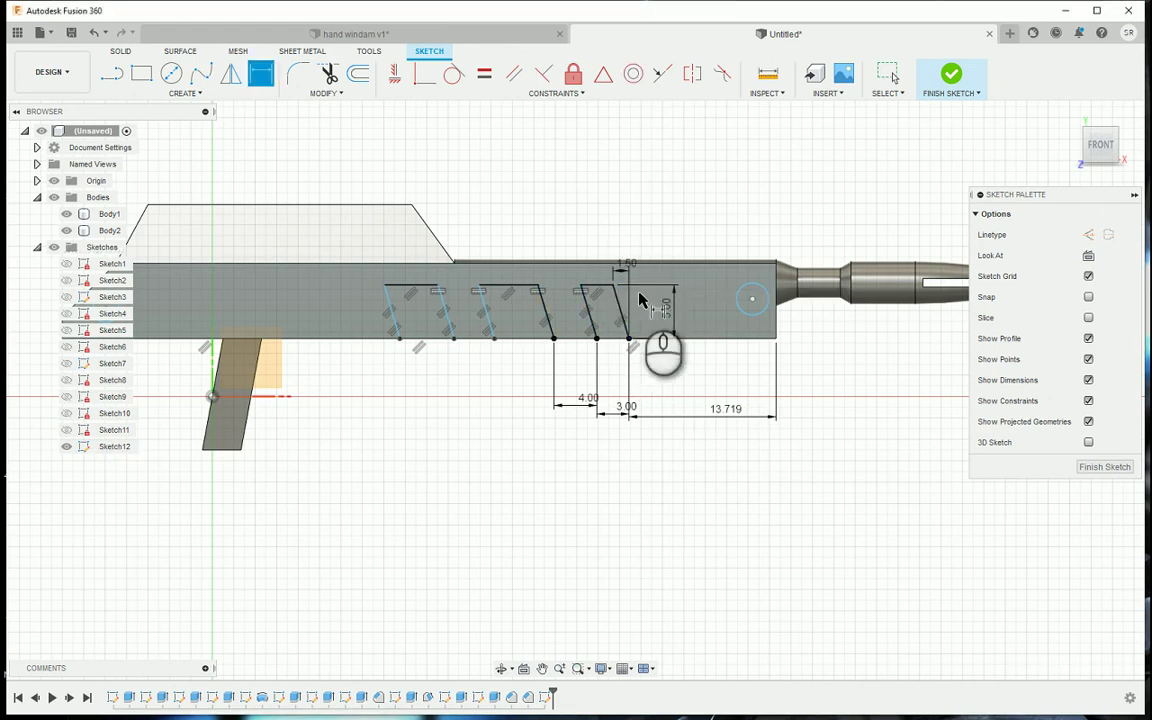
Dimension the top edge of the middle slot outline as 3.2 mm and that of the rear slot outline as 4 mm
scroll(512, 301, up, 3)
click(495, 285)
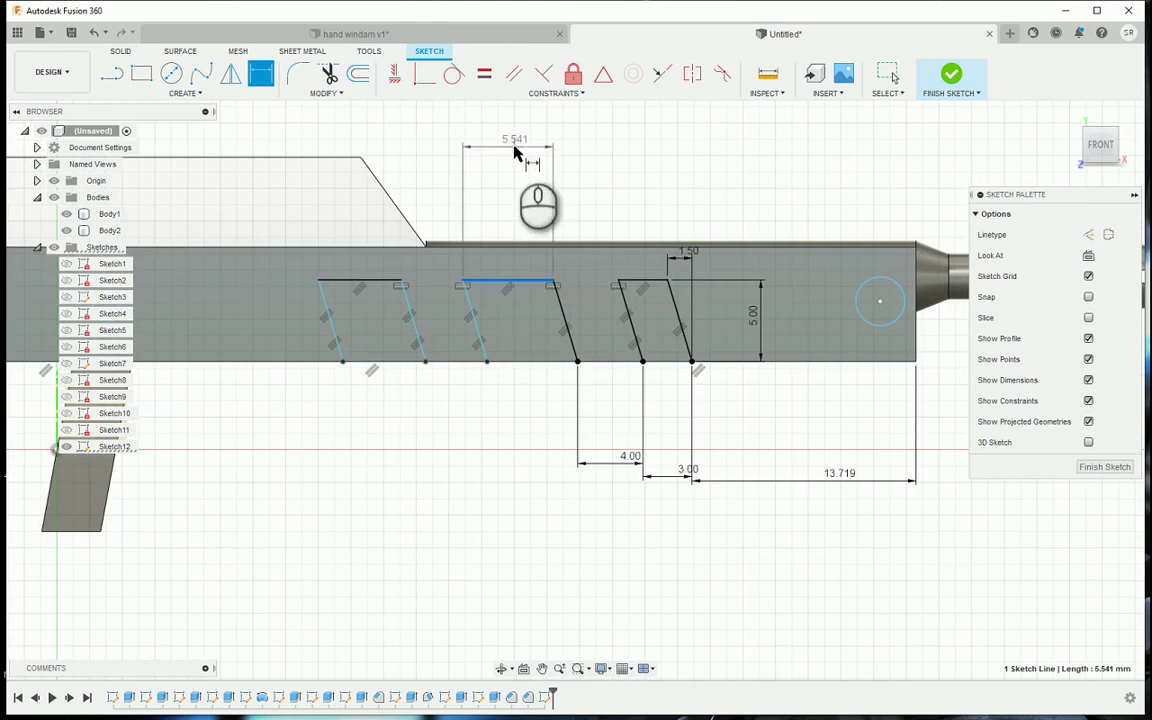
click(516, 148)
text(3.2)
key(Return)
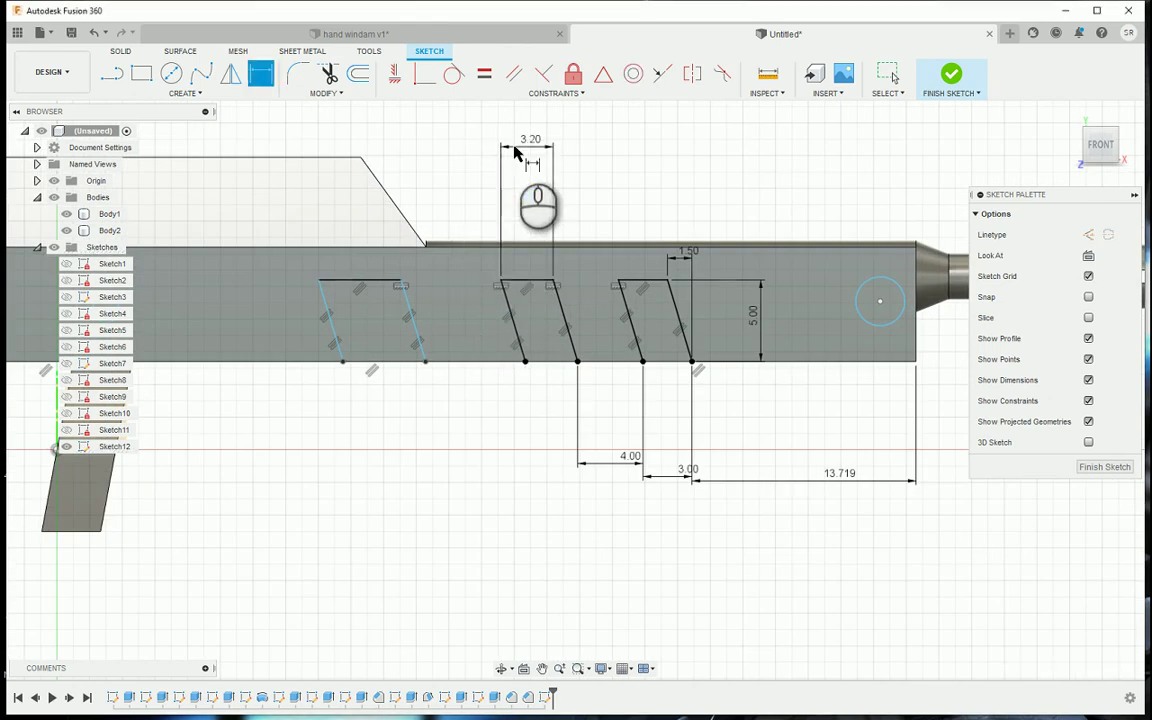
click(360, 282)
click(380, 125)
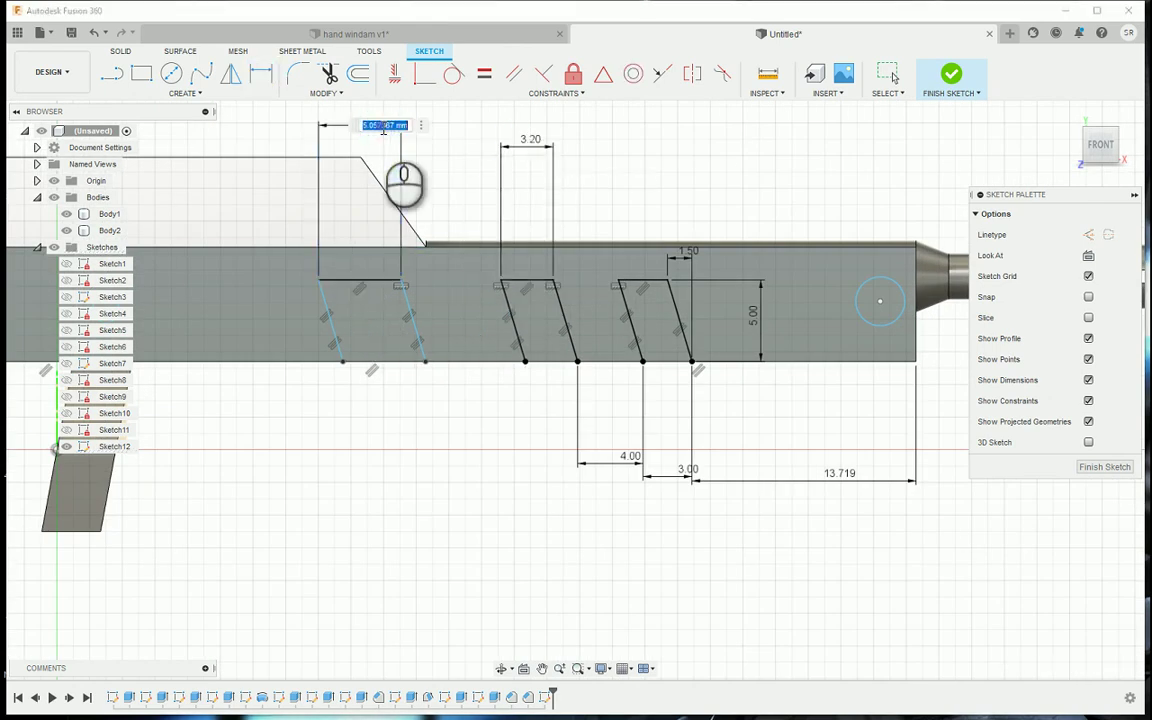
text(4)
key(Return)
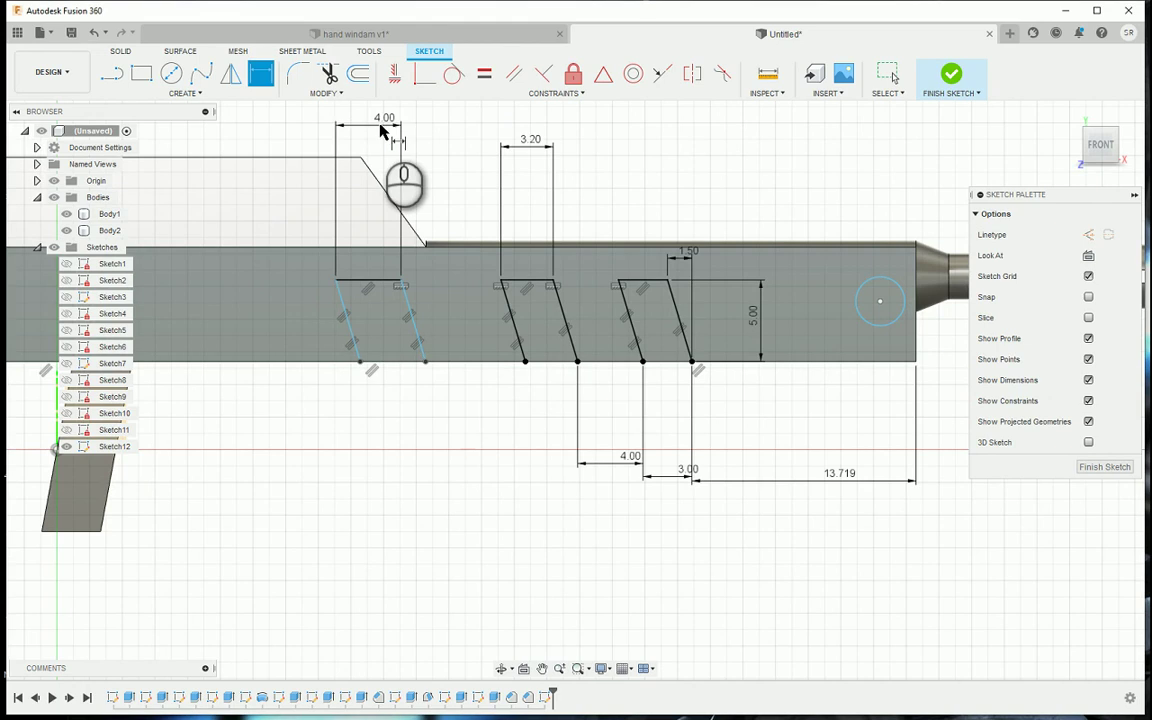
Dimension the gap between the rear and middle slot outlines along the receiver's lower edge as 6 mm
click(430, 362)
click(526, 362)
click(502, 428)
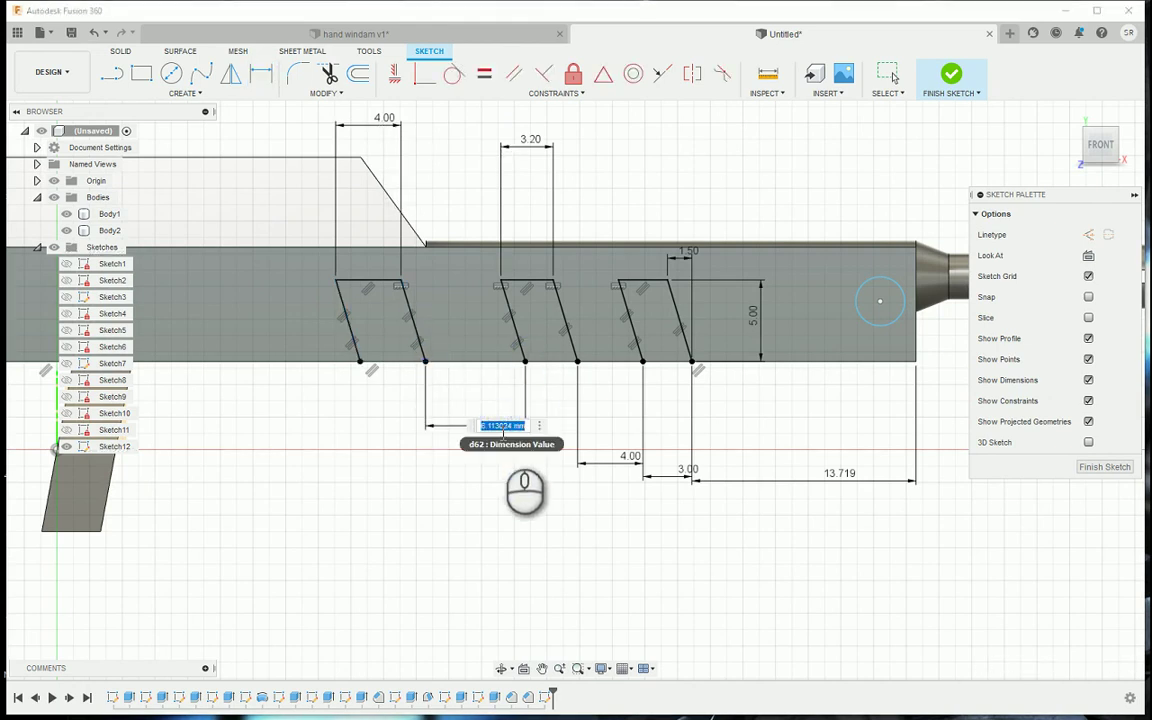
text(6)
key(Return)
scroll(507, 416, down, 5)
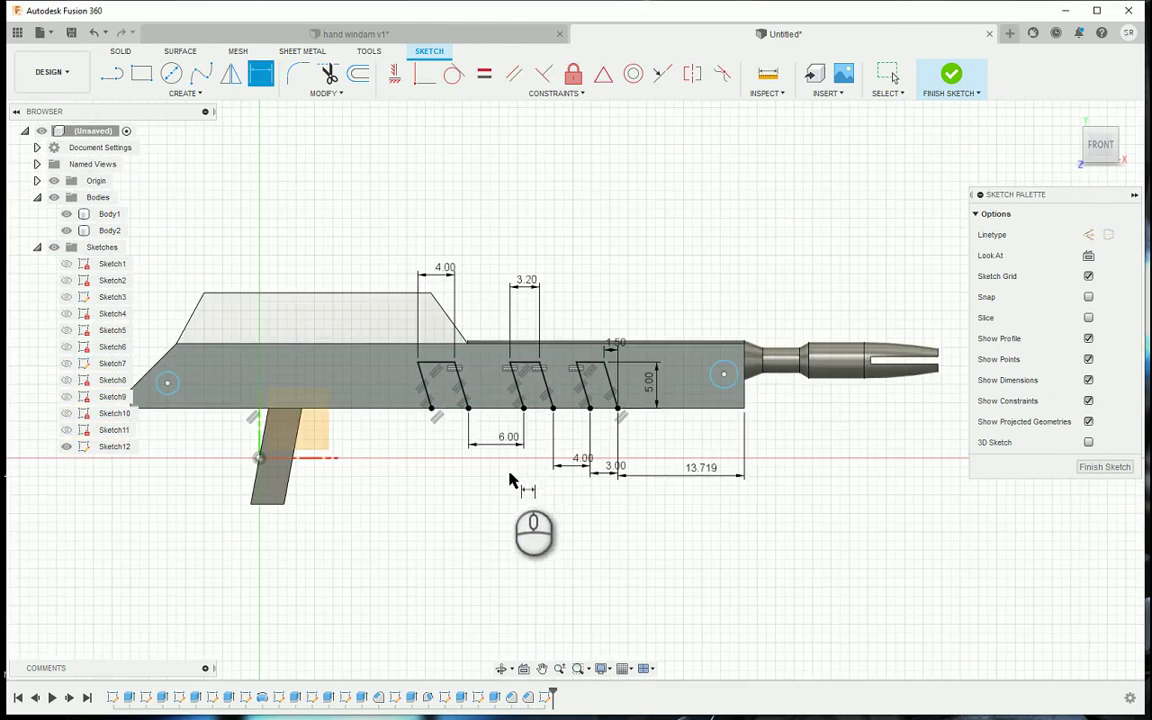
Change the gap between the rear and middle slot outlines to 5 mm and the front slot's distance from the receiver's front end to 12 mm
scroll(527, 455, up, 3)
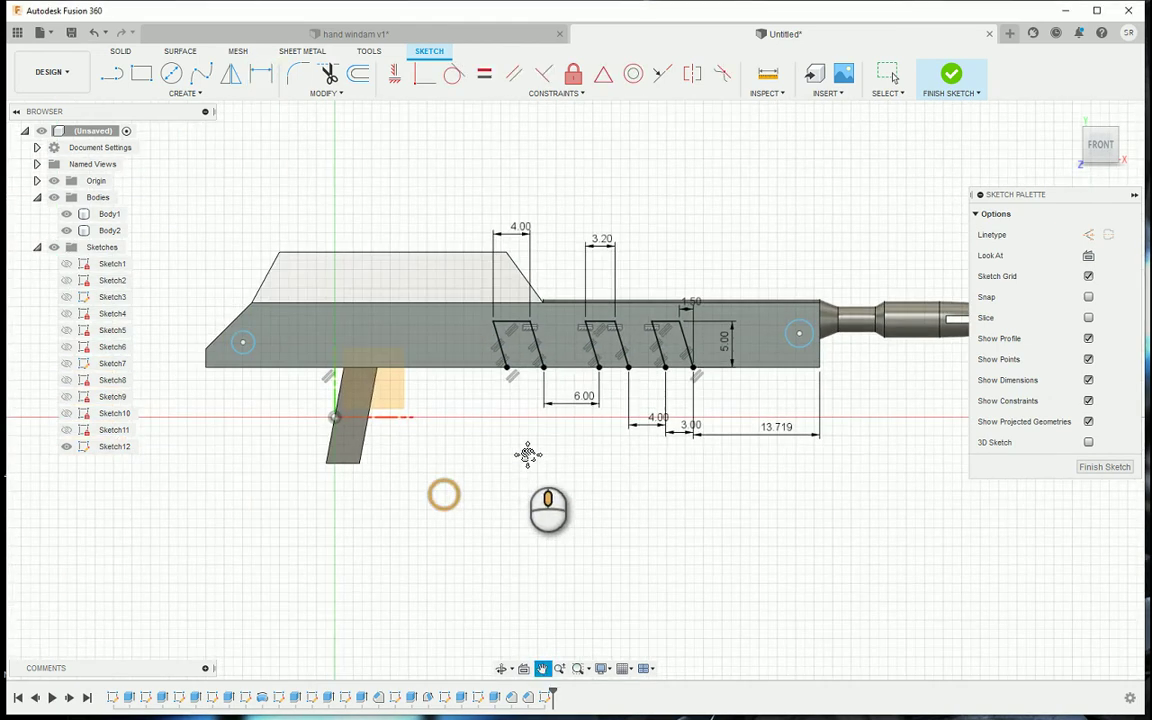
double_click(591, 396)
text(5)
key(Return)
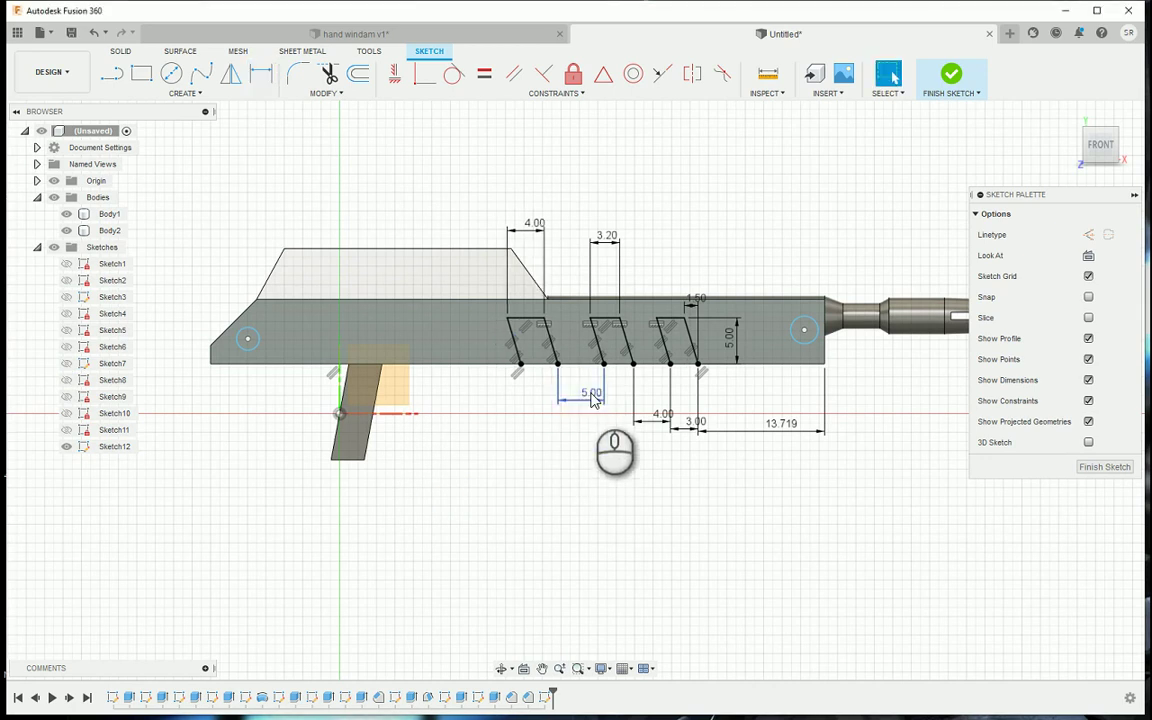
double_click(786, 424)
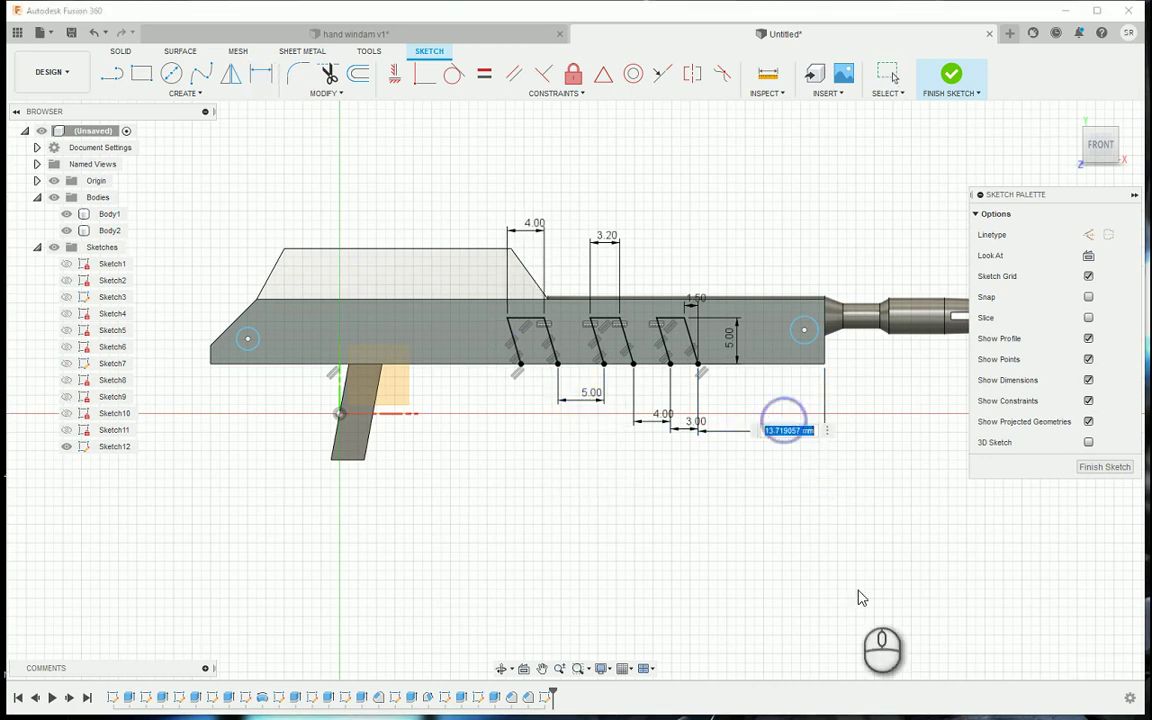
text(12)
key(Return)
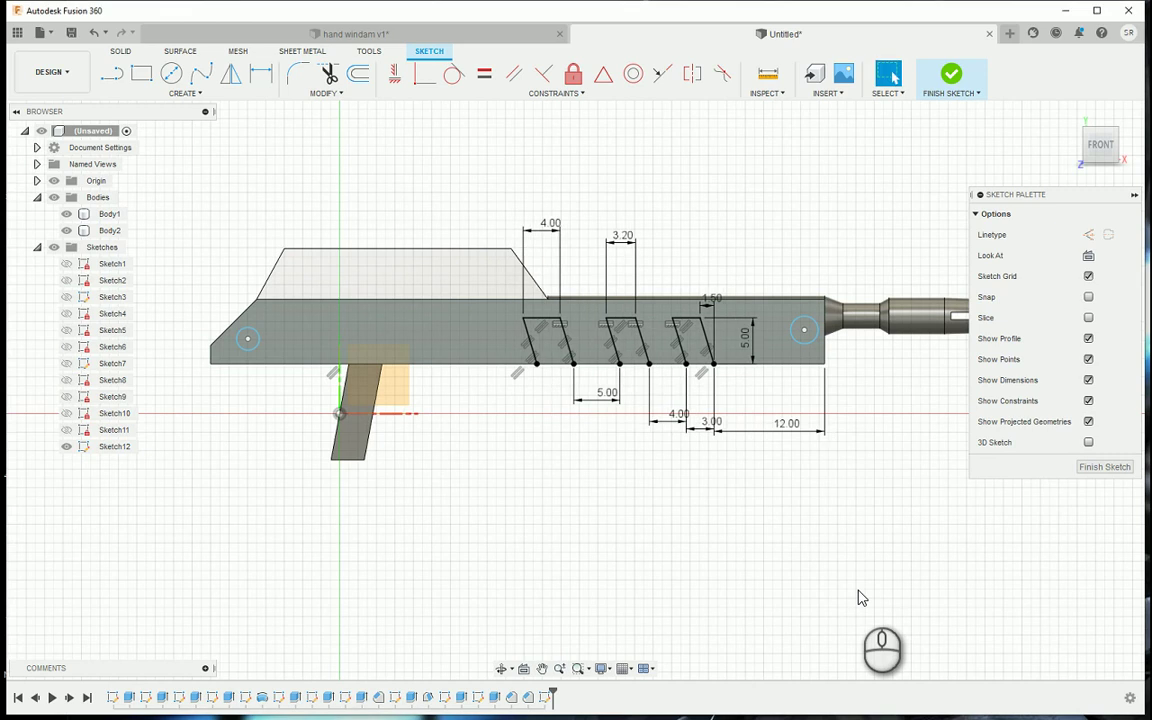
Draw a line from the midpoint of the receiver's front edge to the front circle's centre and constrain it horizontal
scroll(818, 380, up, 5)
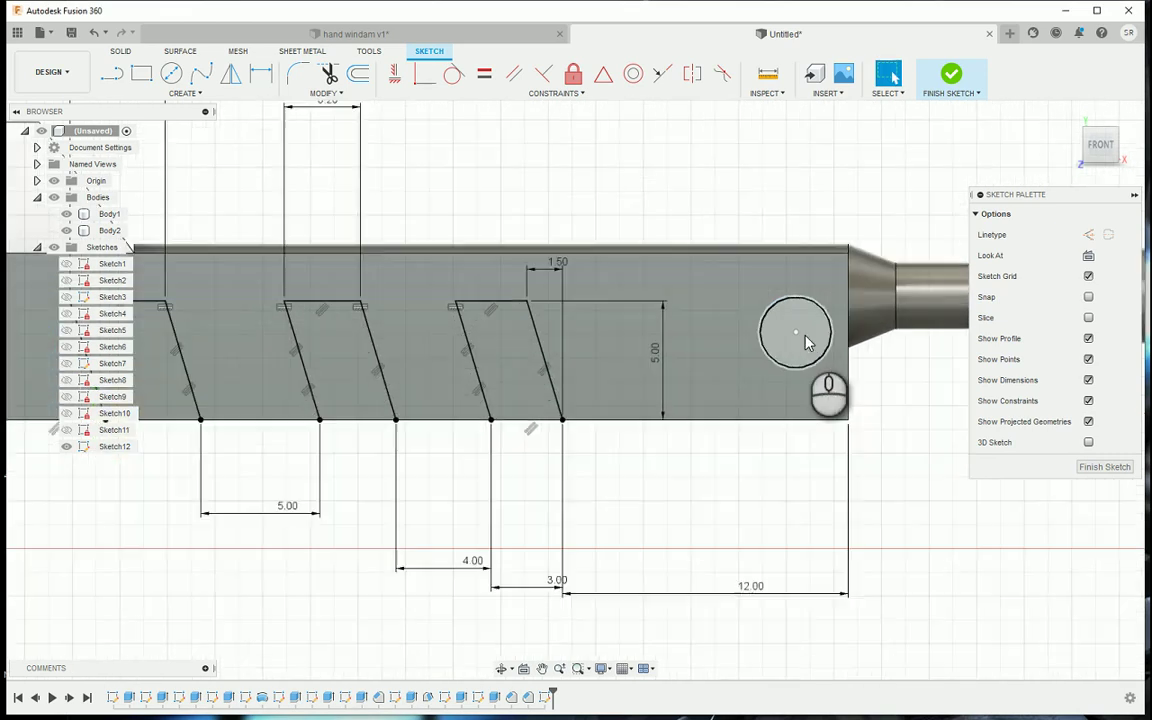
key(l)
click(858, 340)
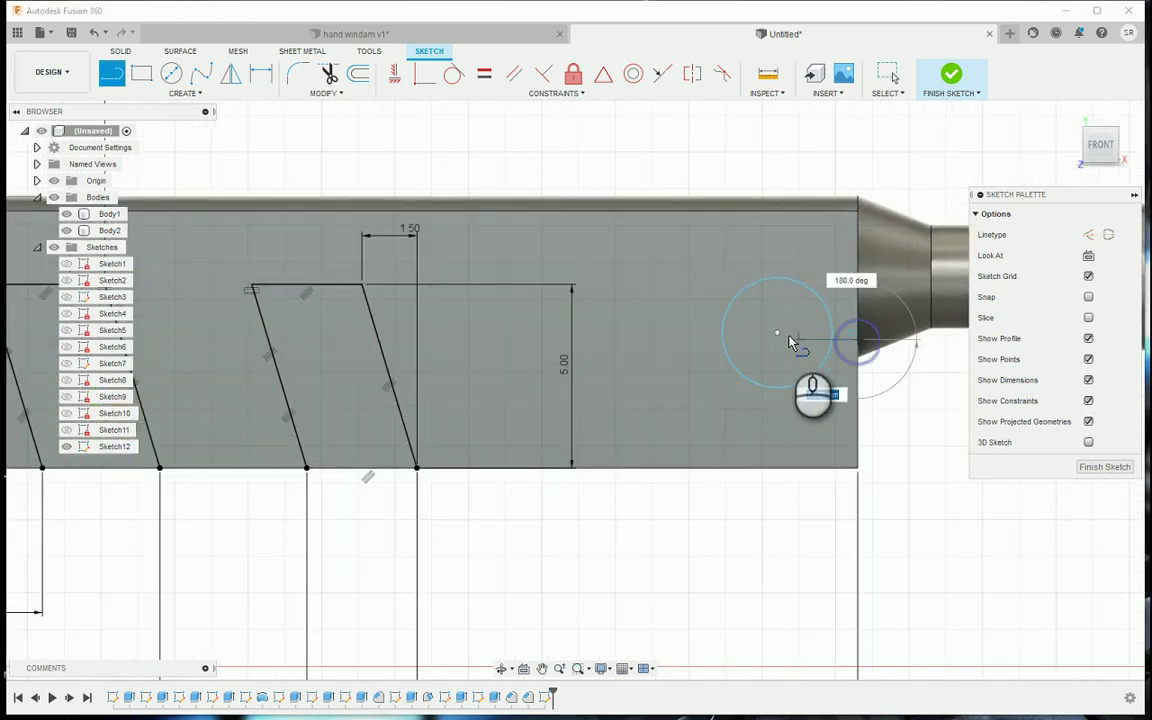
click(777, 332)
key(Escape)
click(806, 340)
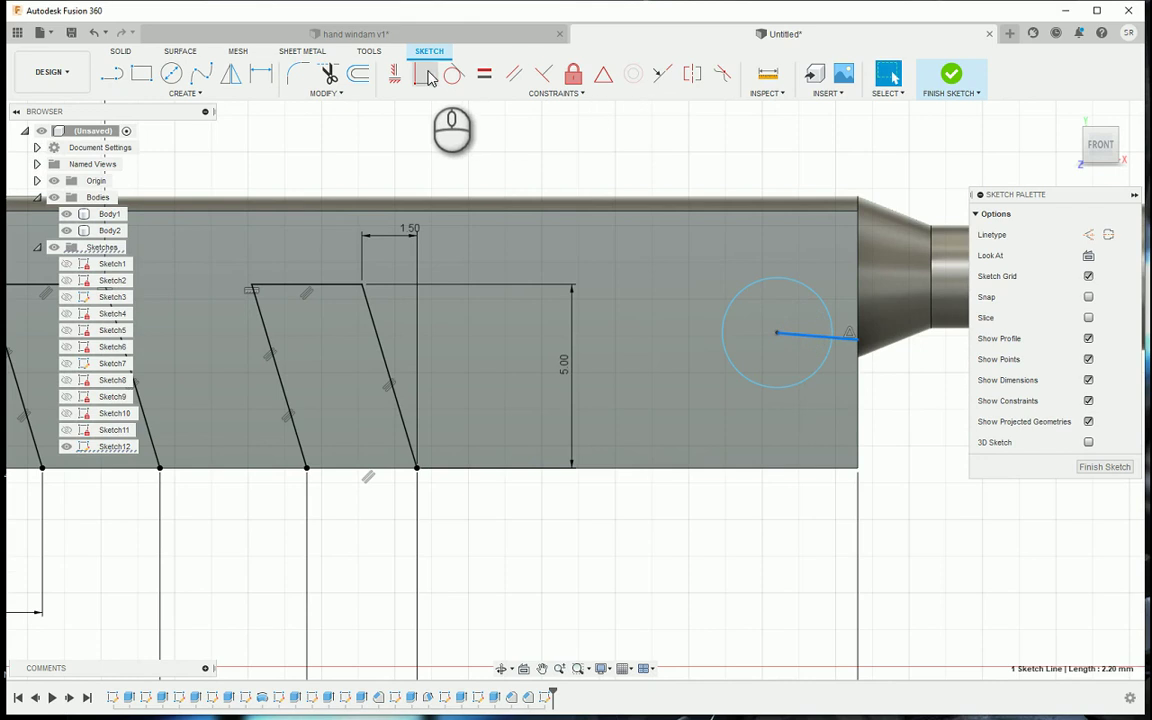
click(395, 73)
Dimension the front circle's diameter as 3 mm and its centre's distance from the receiver's front edge as 2.5 mm
key(d)
click(832, 372)
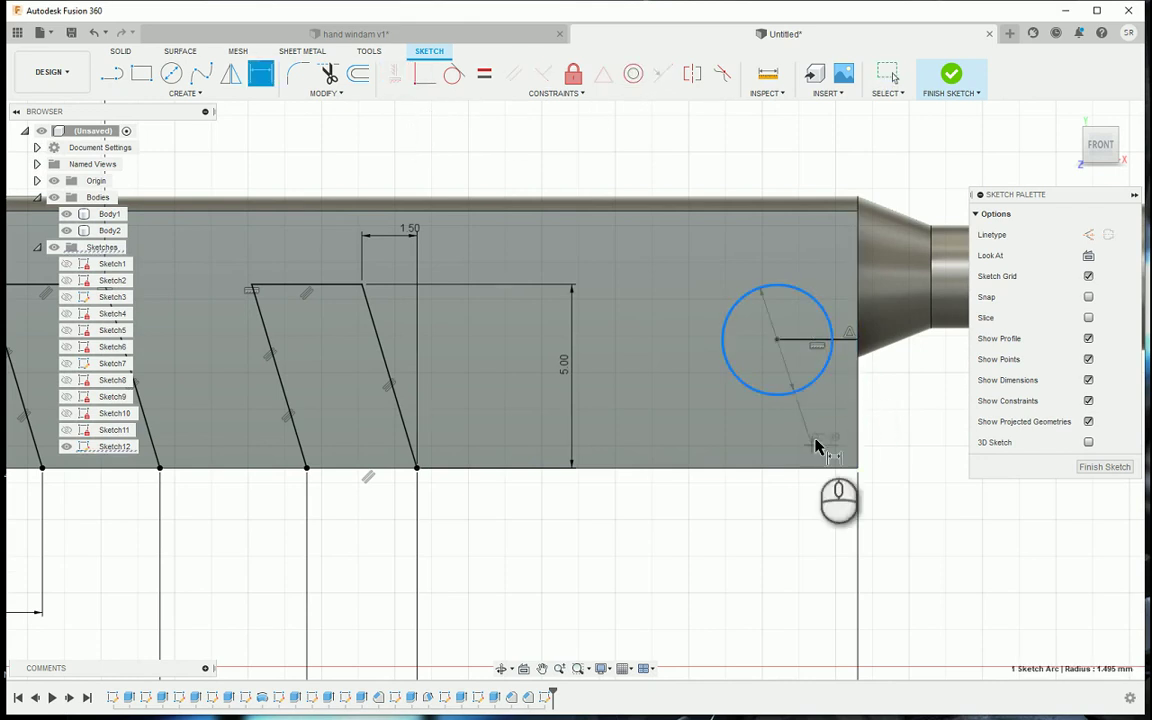
click(820, 433)
text(3)
key(Return)
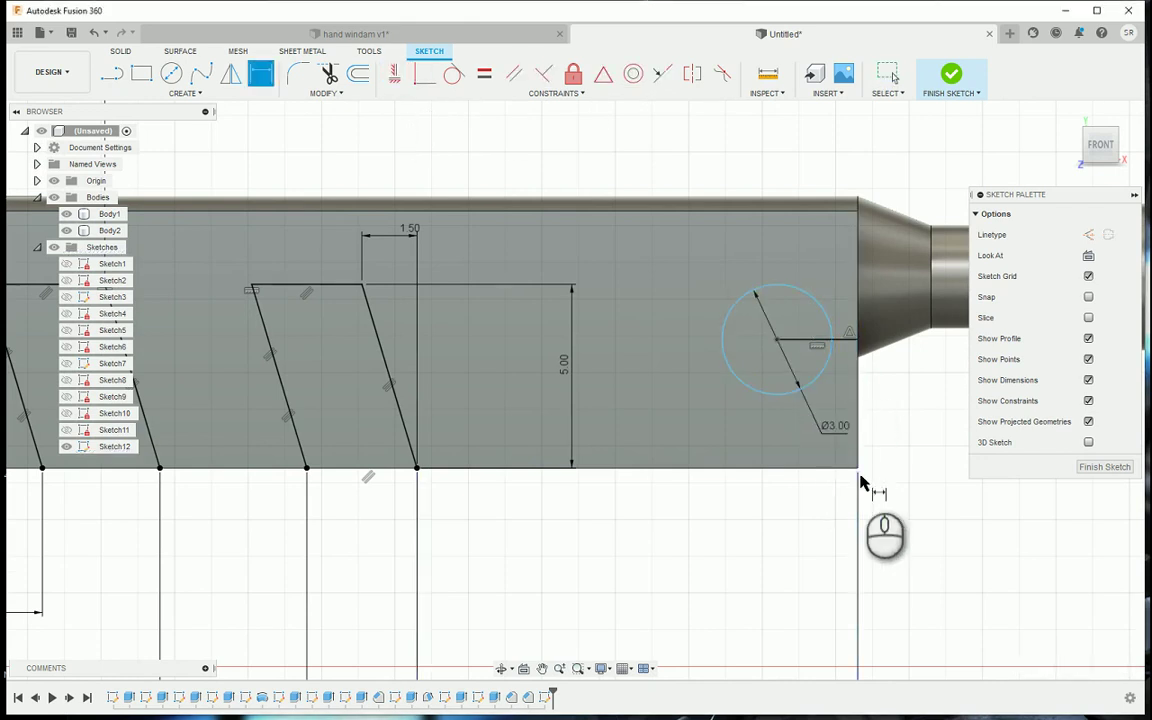
click(779, 340)
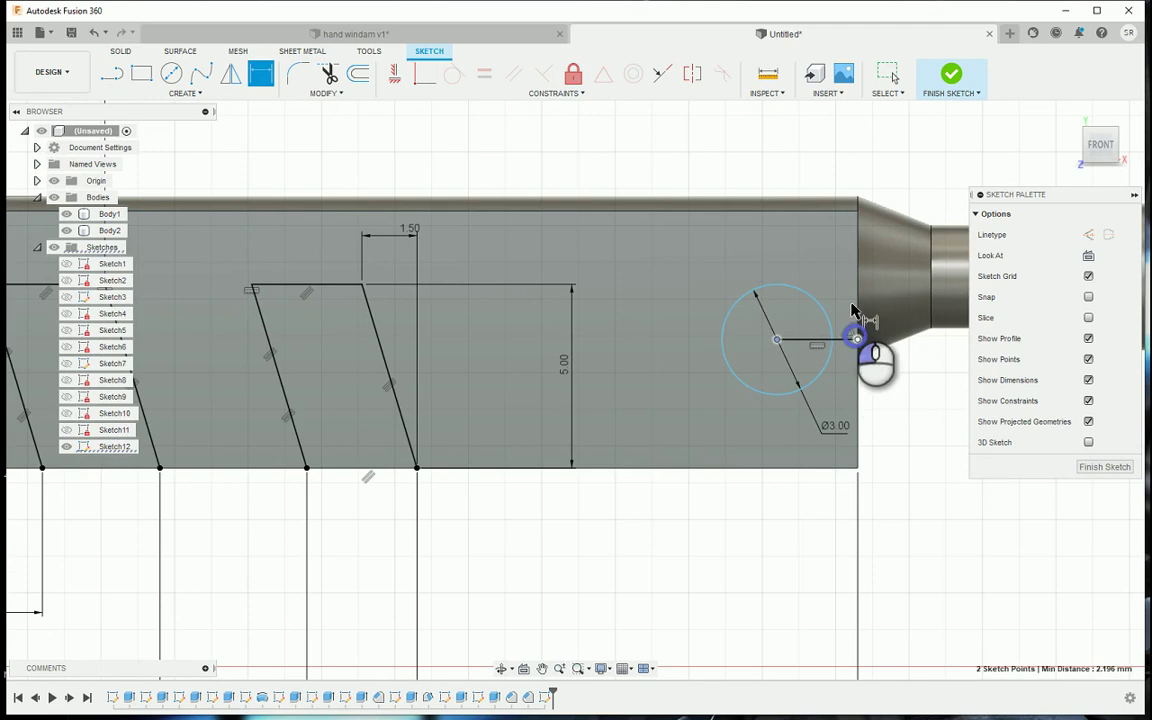
click(812, 140)
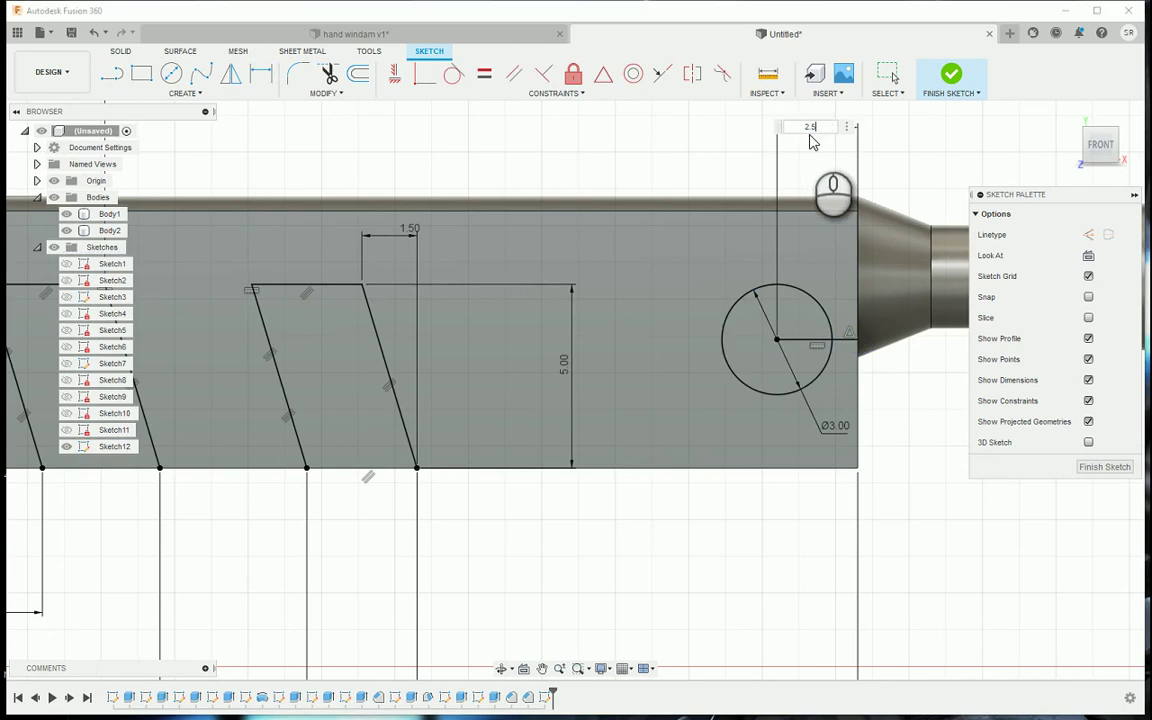
key(Return)
Dimension the height of the rear circle's centre above the receiver's lower edge as 2.6 mm
scroll(771, 373, down, 3)
middle_drag(771, 373, 371, 402)
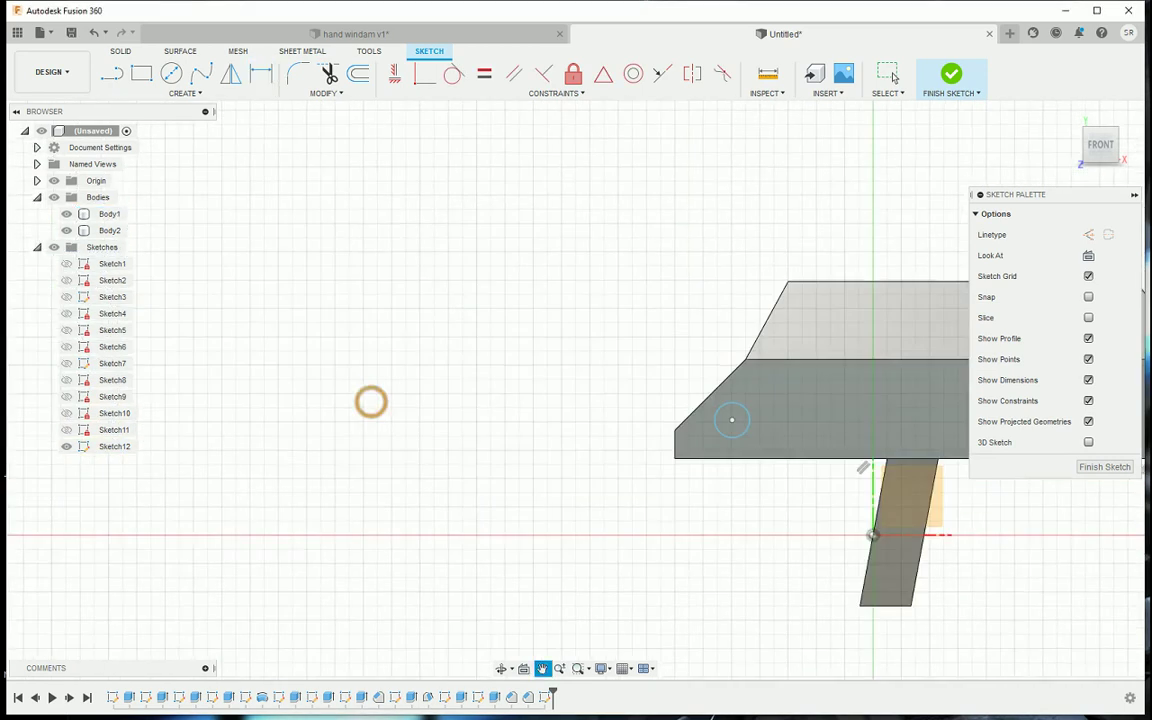
key(d)
scroll(581, 393, up, 4)
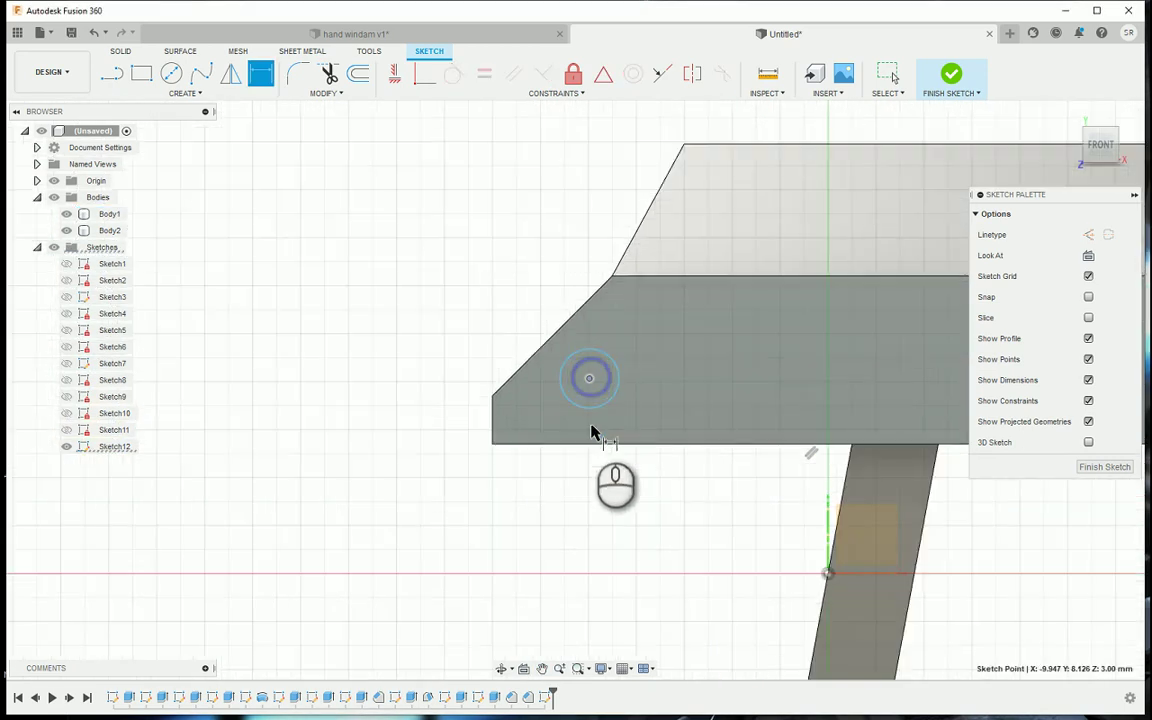
click(593, 444)
click(653, 505)
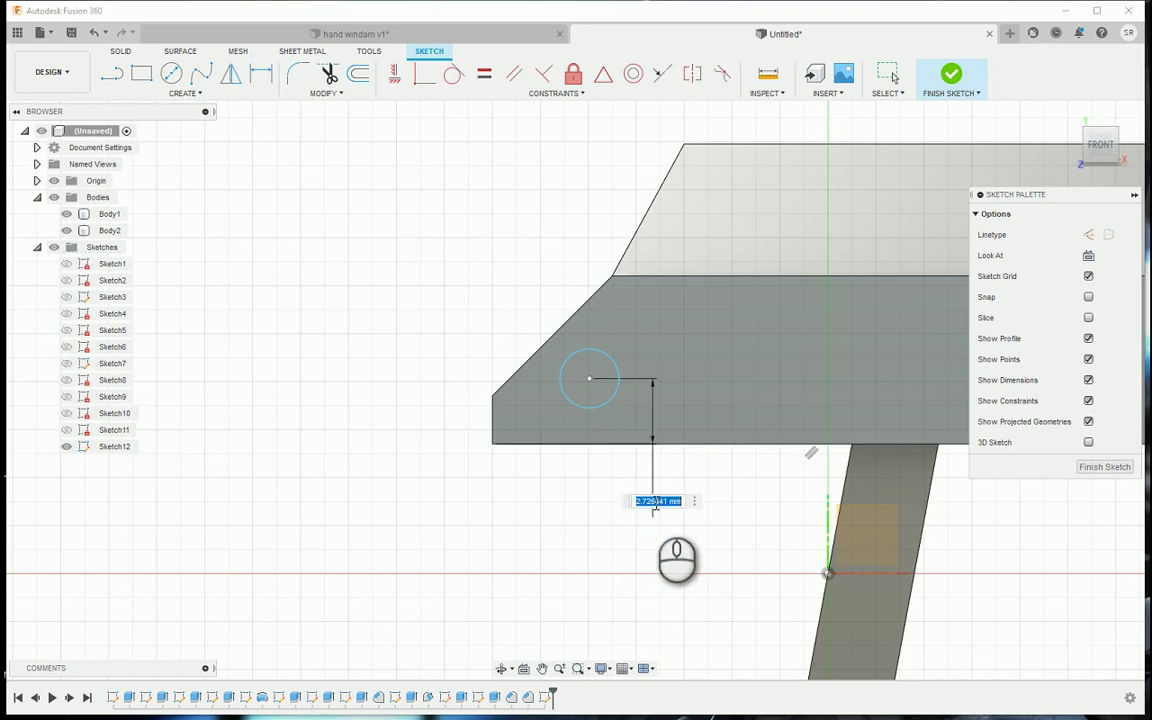
text(2.6)
key(Return)
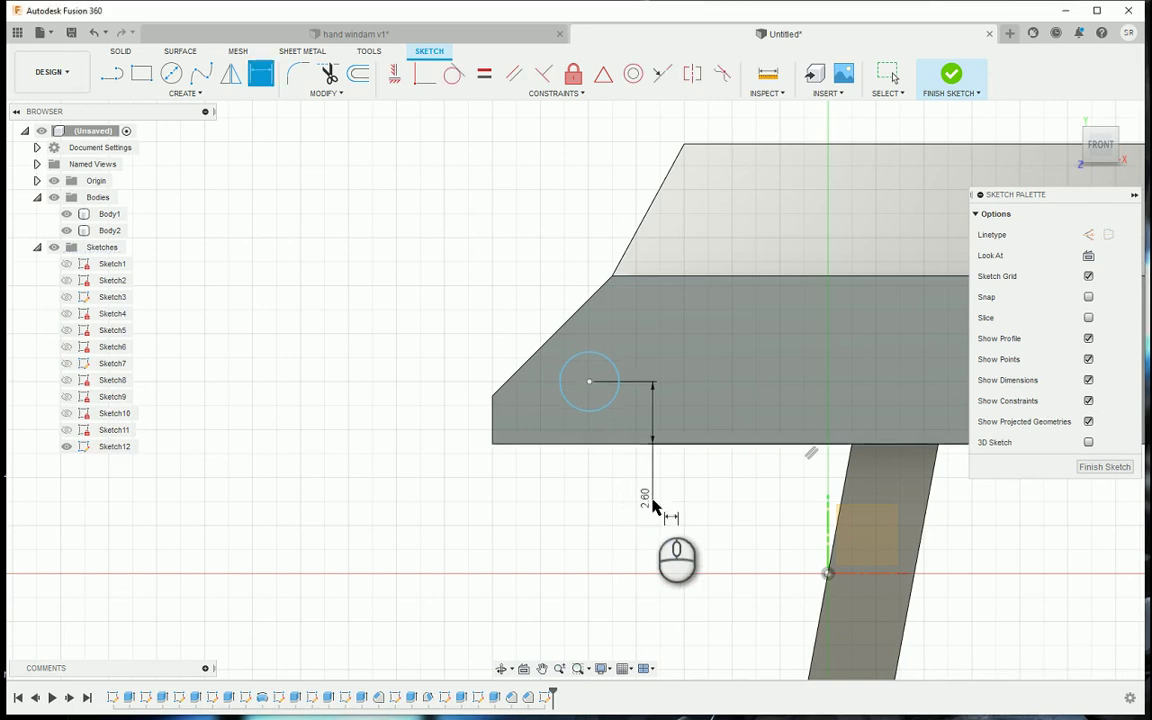
Dimension the horizontal distance from the receiver's rear edge to the rear circle's centre as 4.3 mm
click(494, 394)
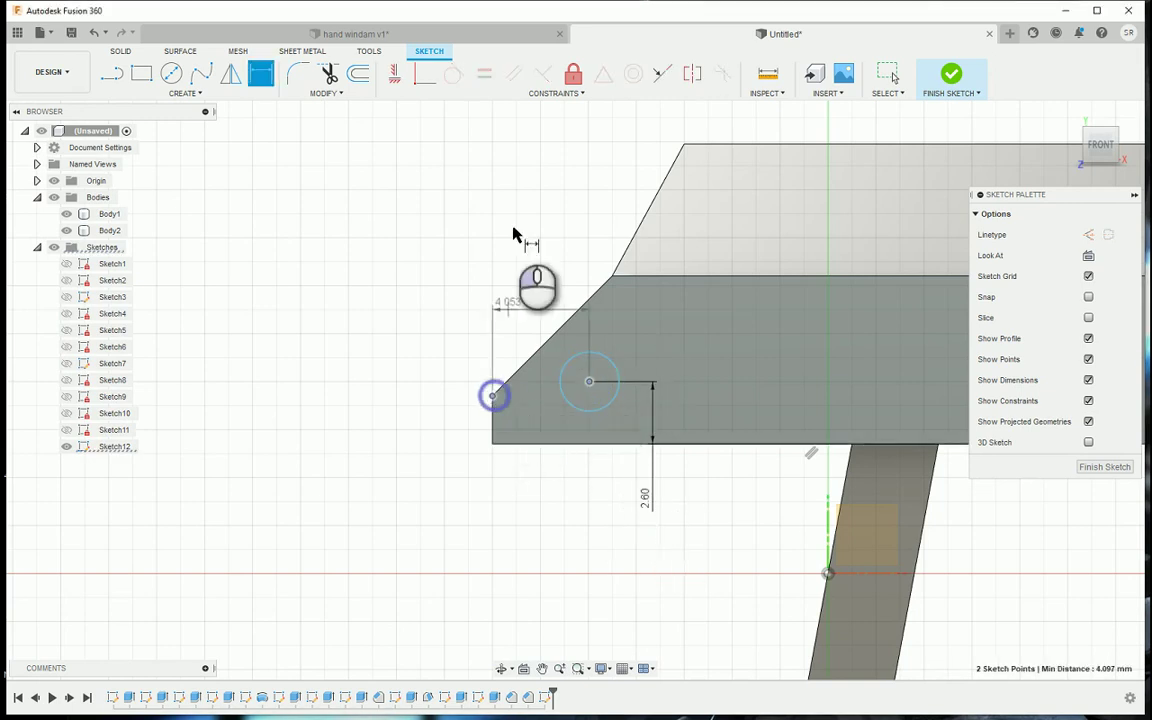
click(514, 214)
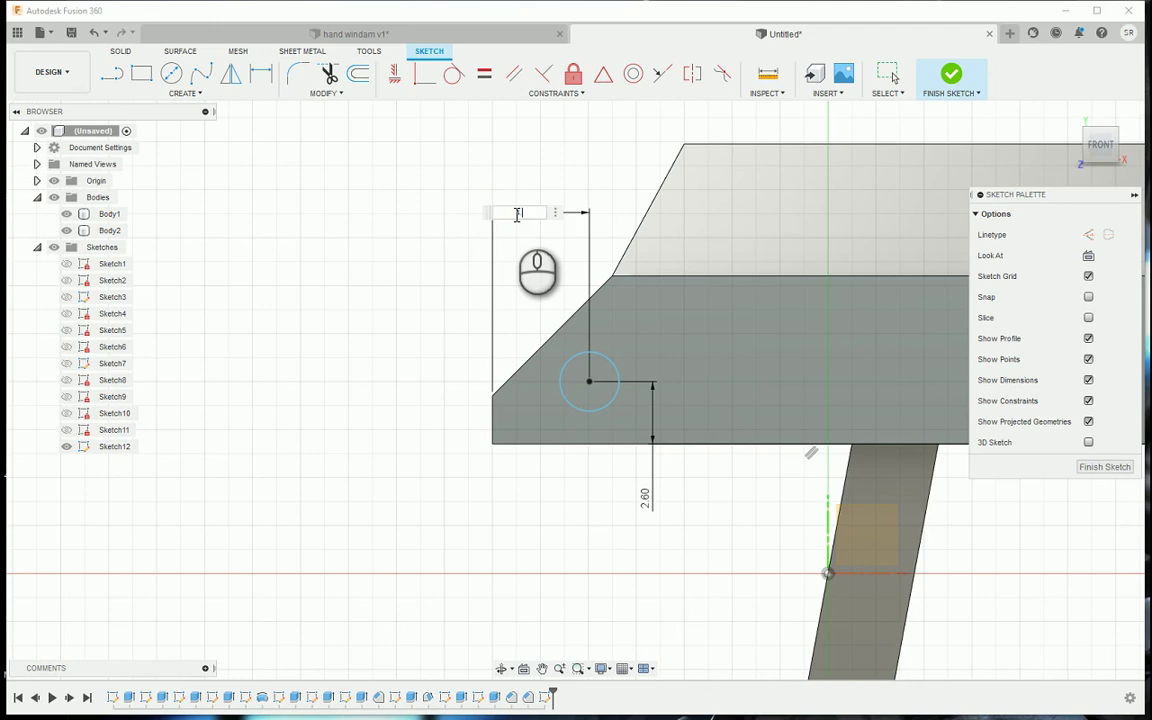
text(4.3)
key(Return)
Dimension the rear circle's diameter as 3 mm and finish the sketch
middle_drag(716, 346, 606, 323)
scroll(531, 369, up, 1)
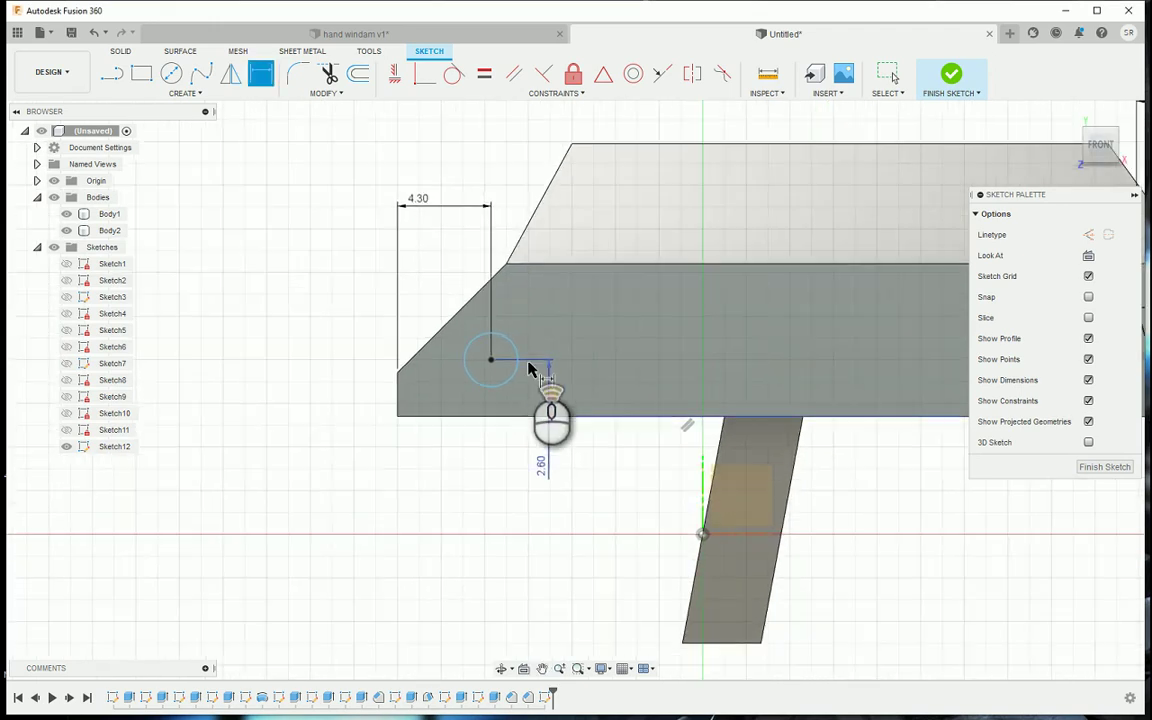
click(516, 347)
click(545, 317)
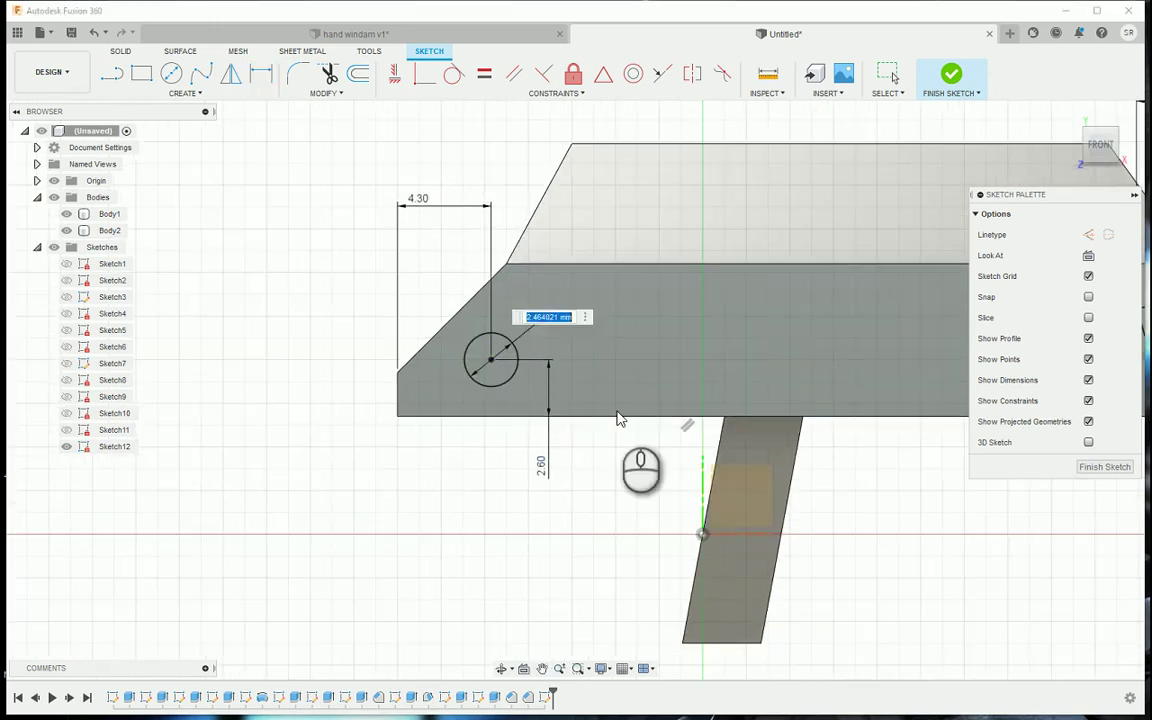
scroll(790, 360, up, 2)
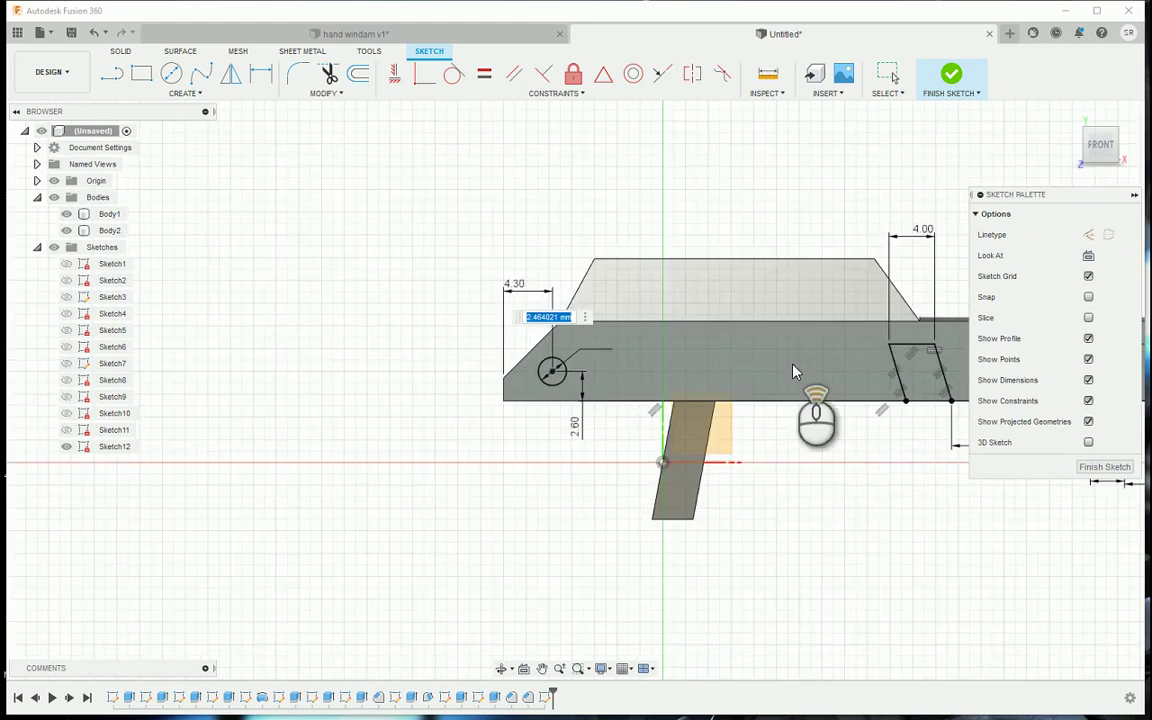
scroll(481, 366, up, 2)
scroll(508, 310, down, 1)
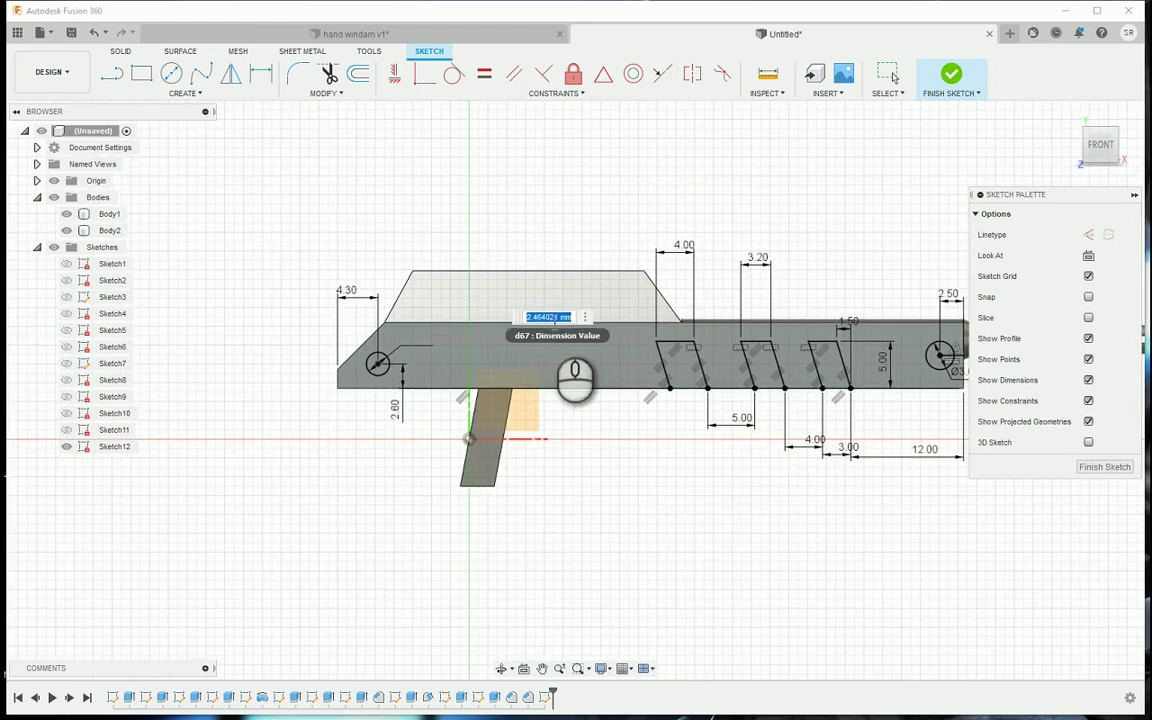
text(3)
key(Return)
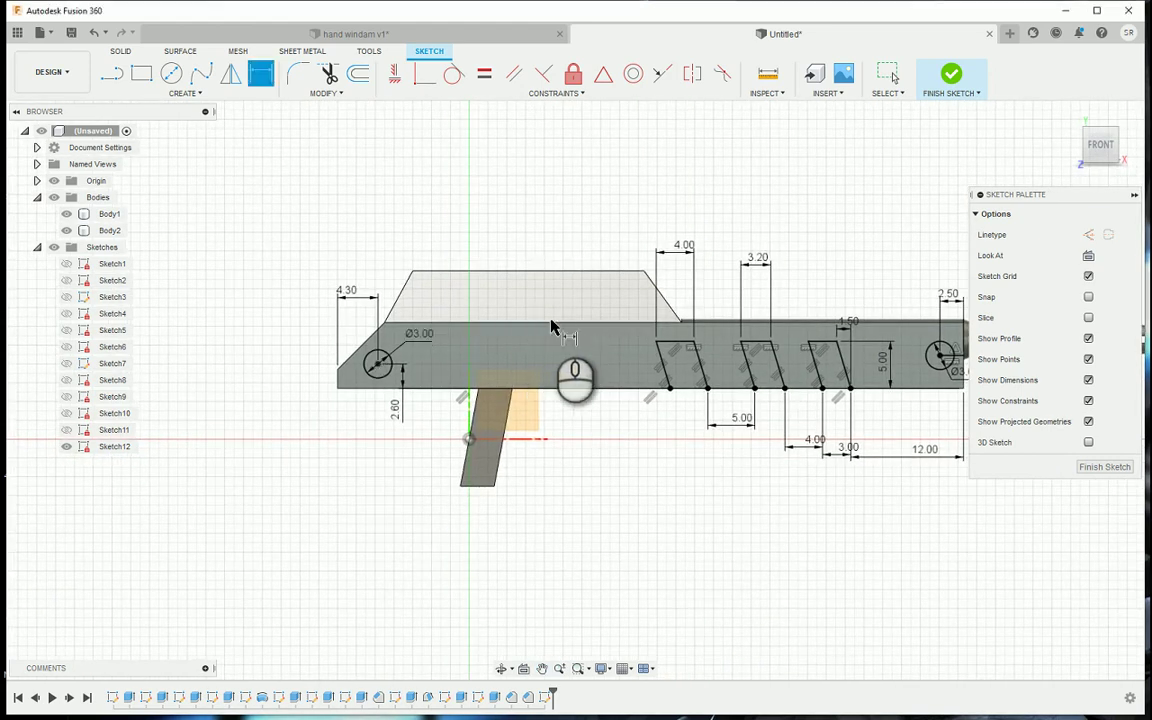
click(949, 80)
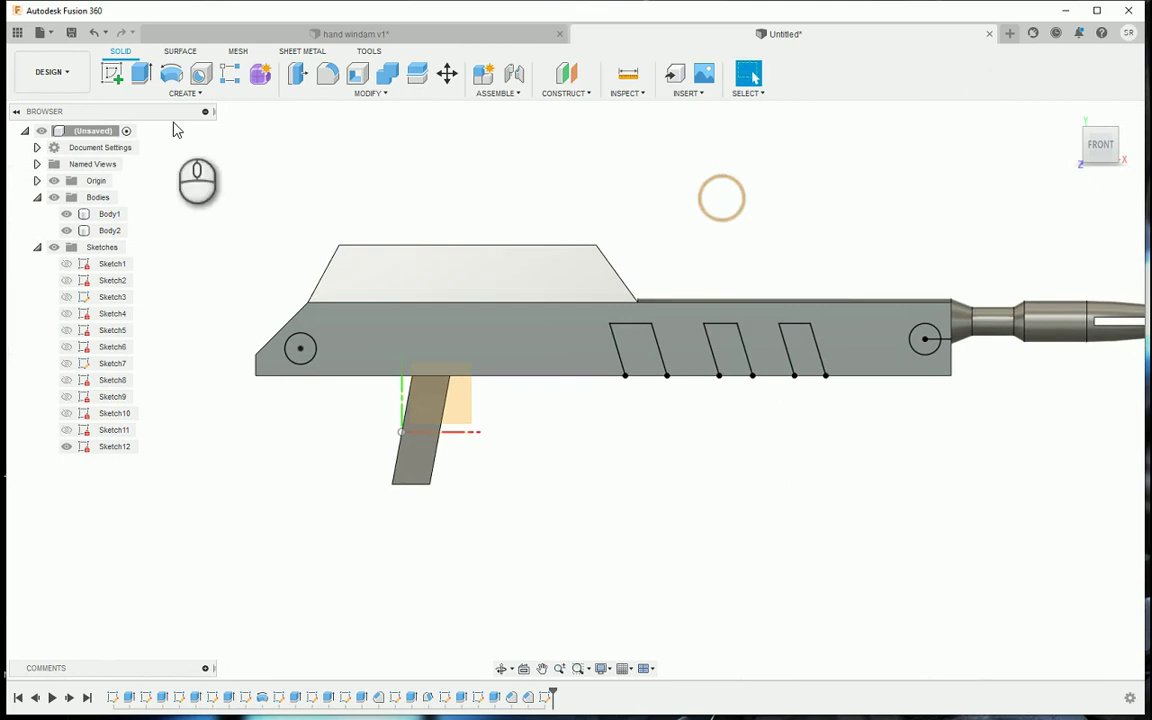
Extrude both circles and the three slanted slots by -0.3 mm to cut shallow recesses into the receiver's side face
click(141, 73)
click(300, 347)
click(638, 350)
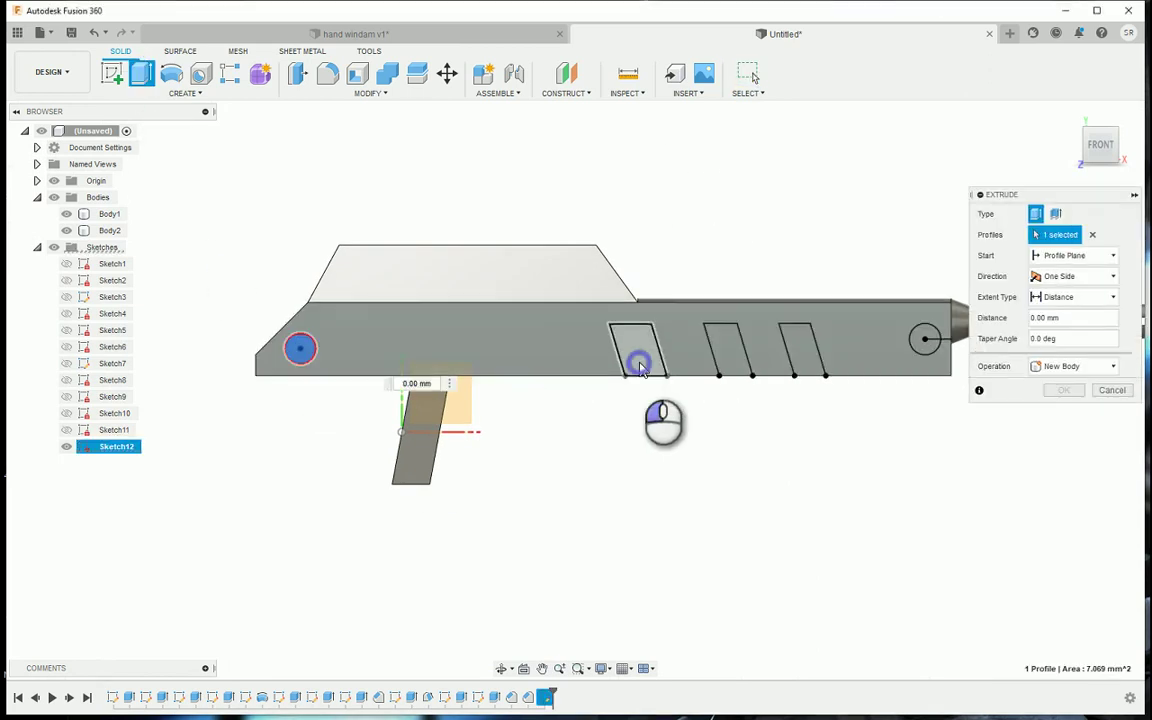
click(728, 350)
click(800, 350)
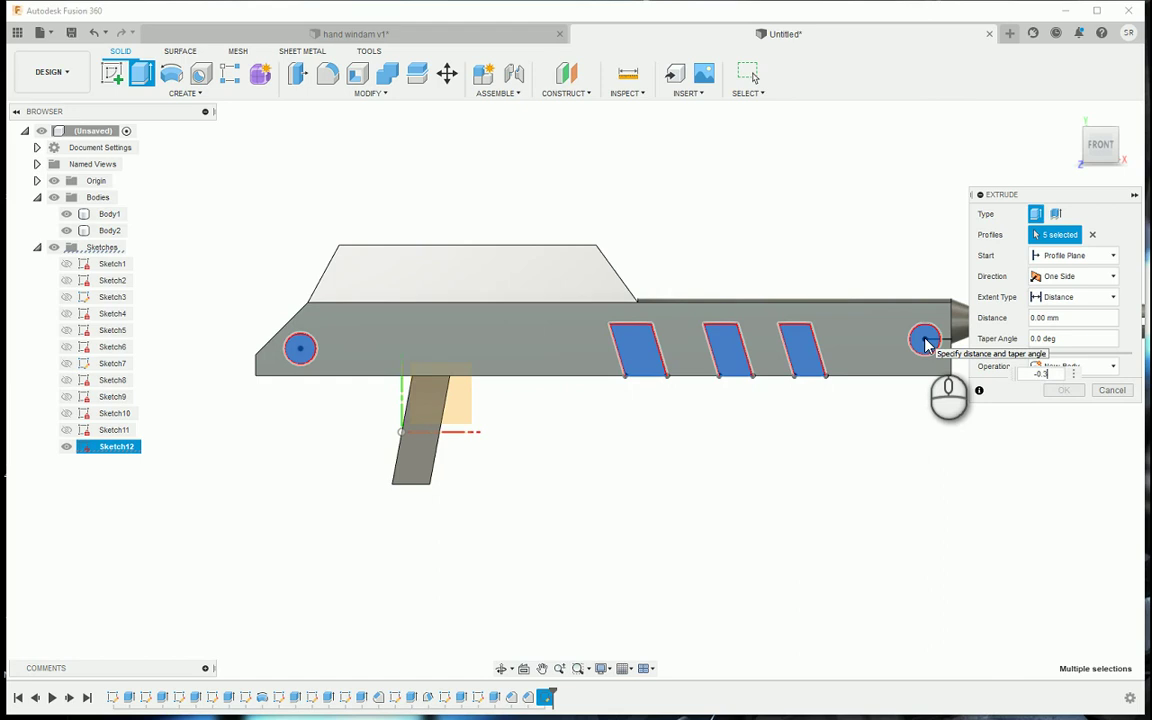
key(Return)
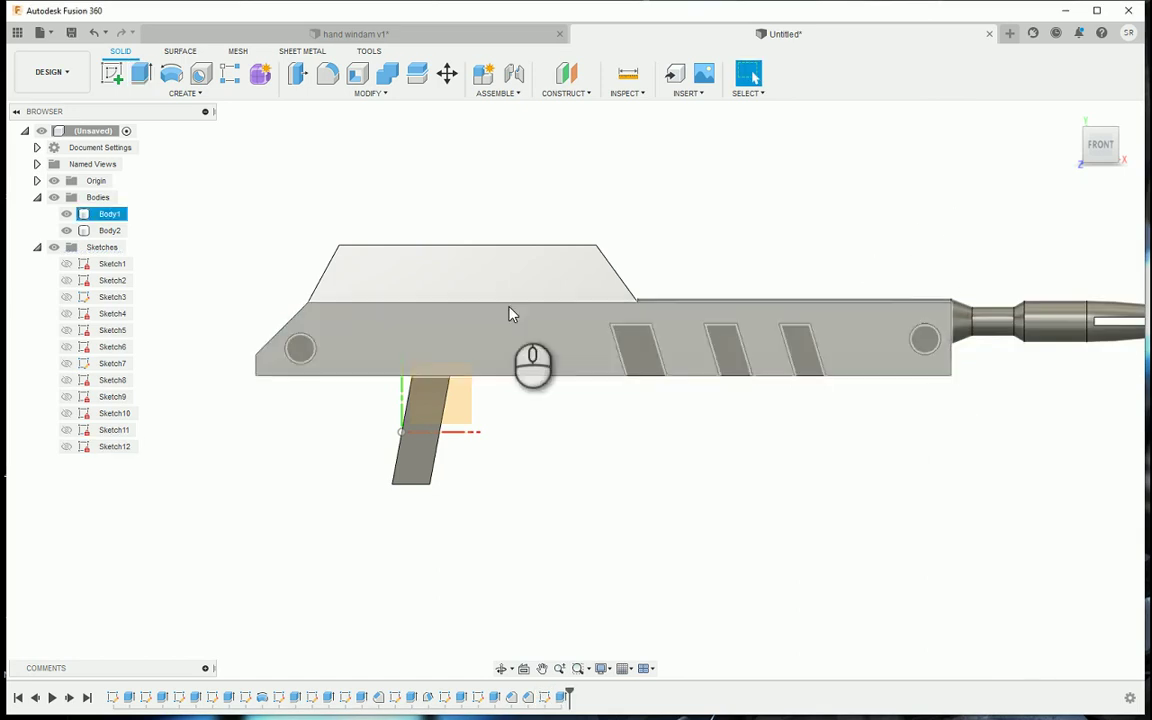
Mirror the recess cut feature to the receiver's opposite side across the lengthwise vertical origin plane
mouse_move(1116, 200)
shift+middle_down()
mouse_move(970, 218)
mouse_move(1021, 231)
mouse_move(1067, 130)
mouse_move(1000, 135)
mouse_move(1081, 205)
mouse_move(1003, 200)
mouse_move(1116, 198)
shift+middle_up()
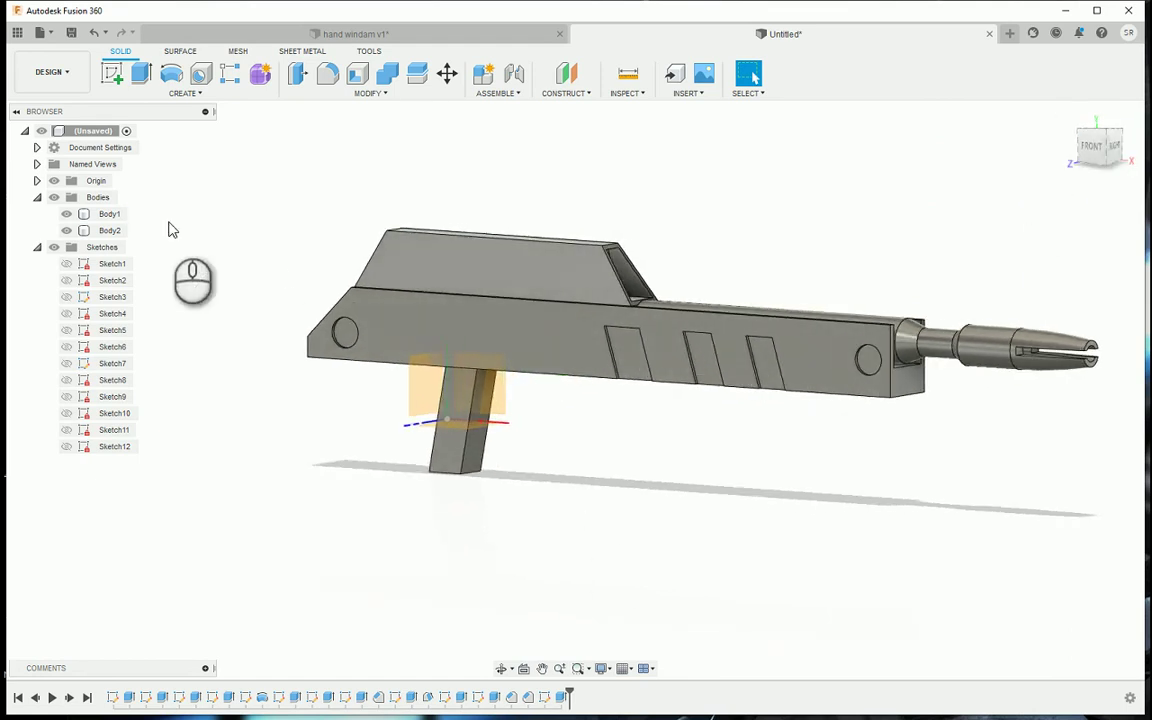
click(558, 700)
click(185, 93)
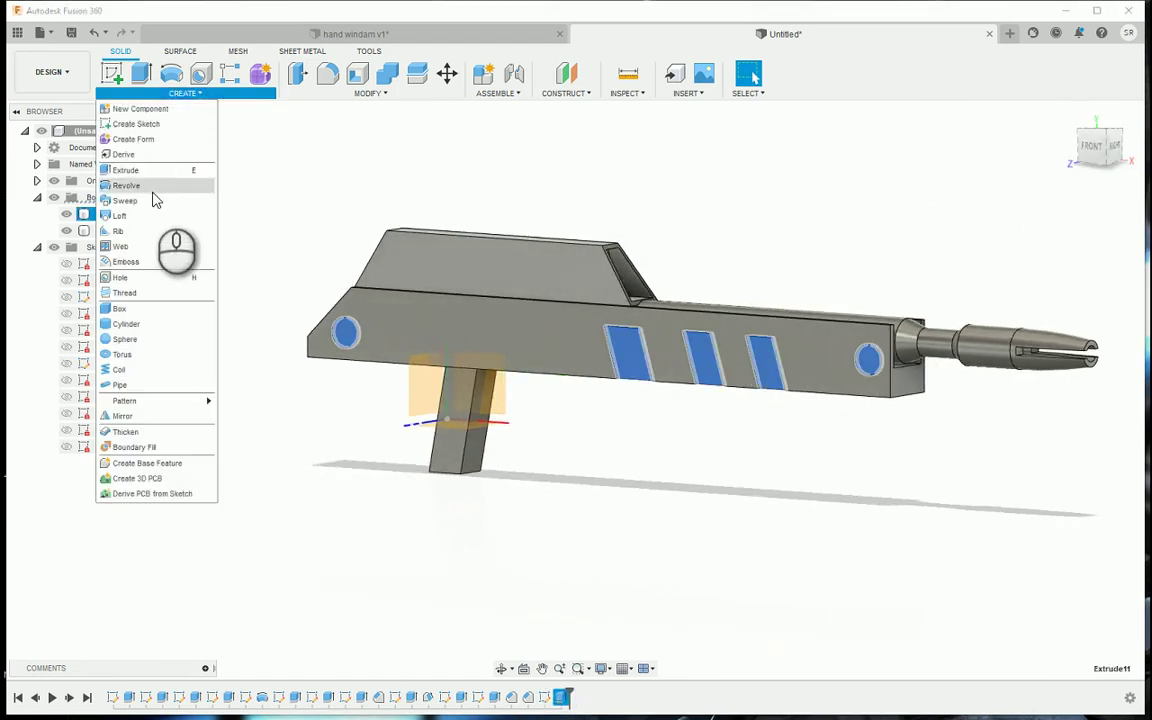
click(152, 416)
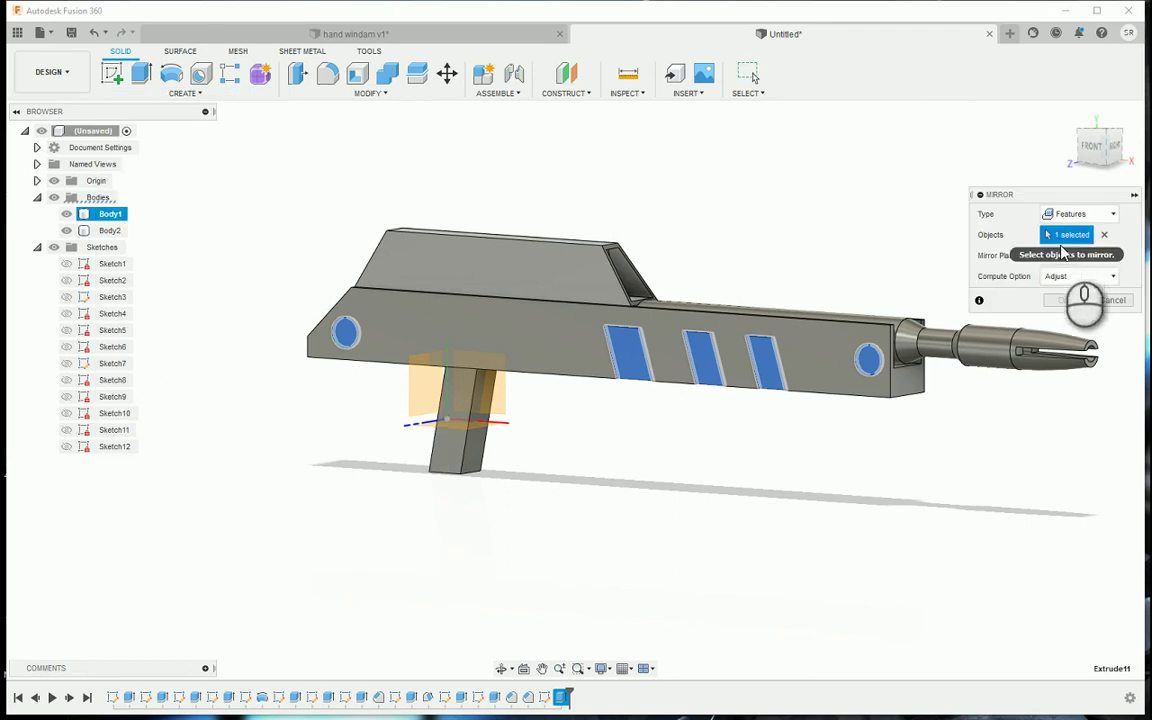
click(1063, 255)
click(507, 408)
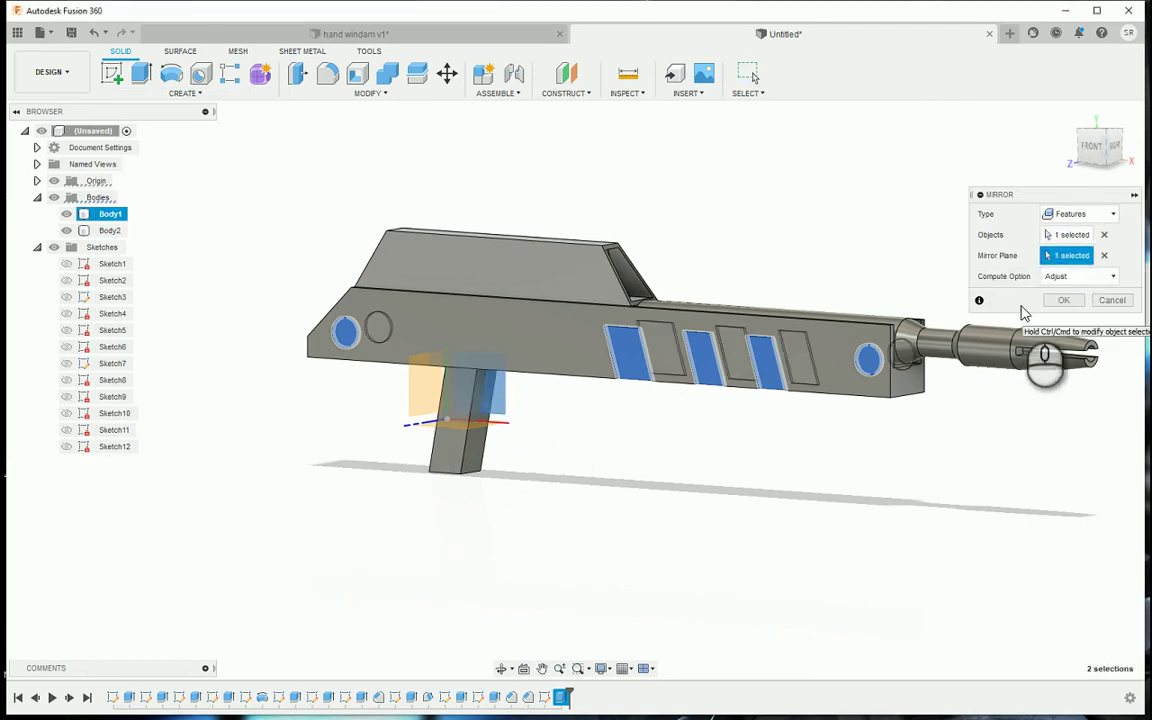
click(1061, 302)
shift+middle_drag(1121, 226, 877, 200)
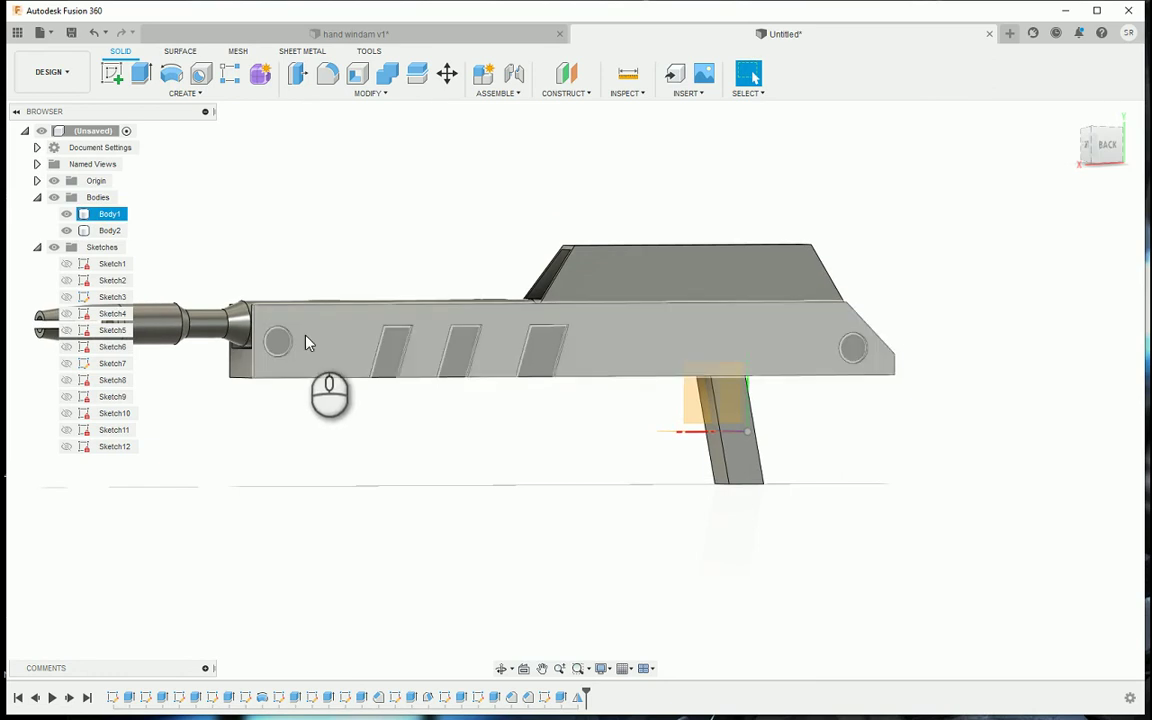
click(388, 352)
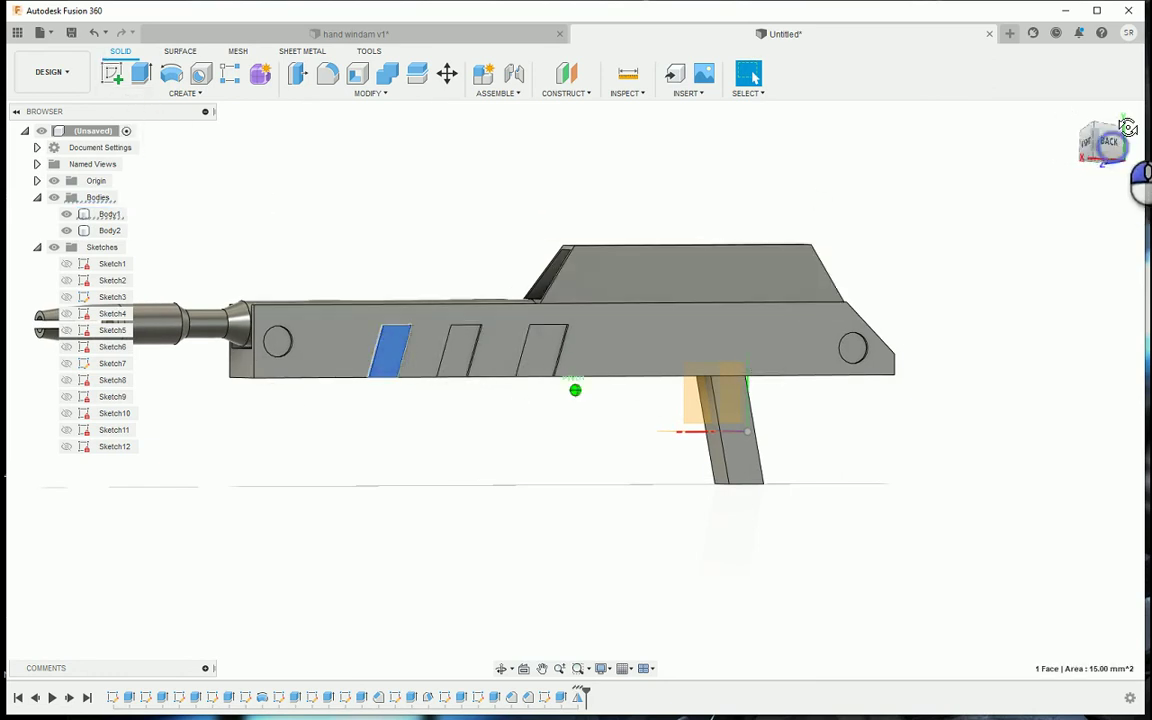
mouse_move(1128, 127)
mouse_down()
mouse_move(1148, 75)
mouse_move(1081, 168)
mouse_move(988, 196)
mouse_move(1090, 175)
mouse_up()
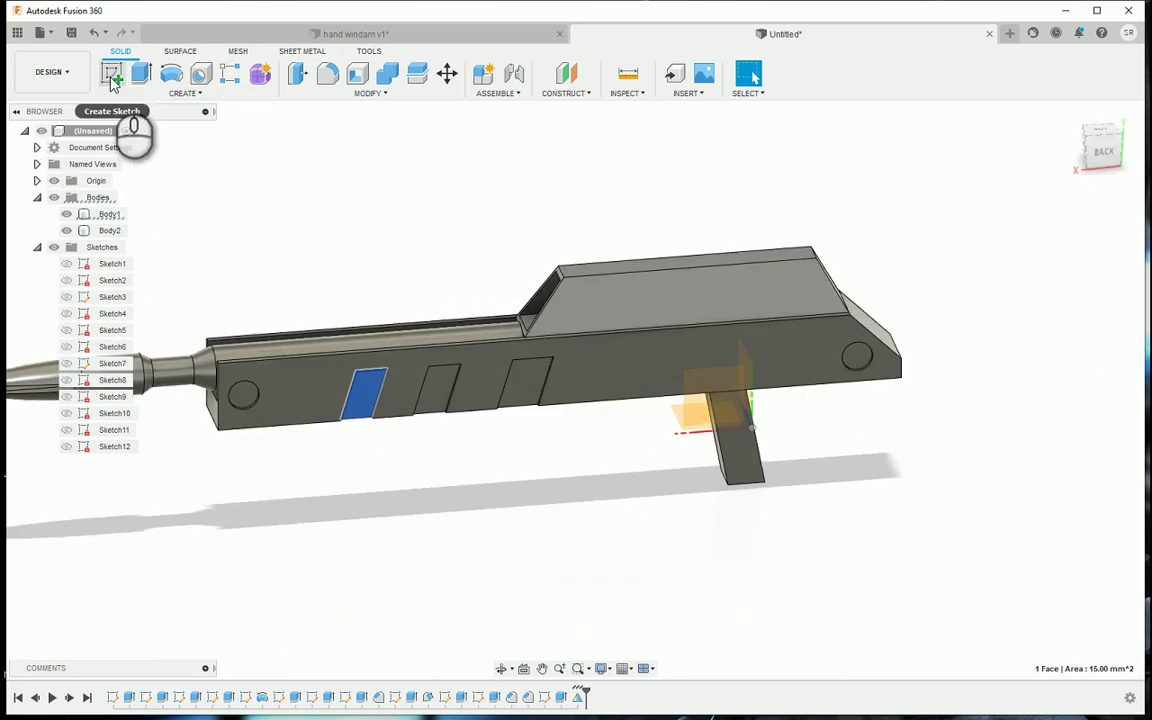
key(Escape)
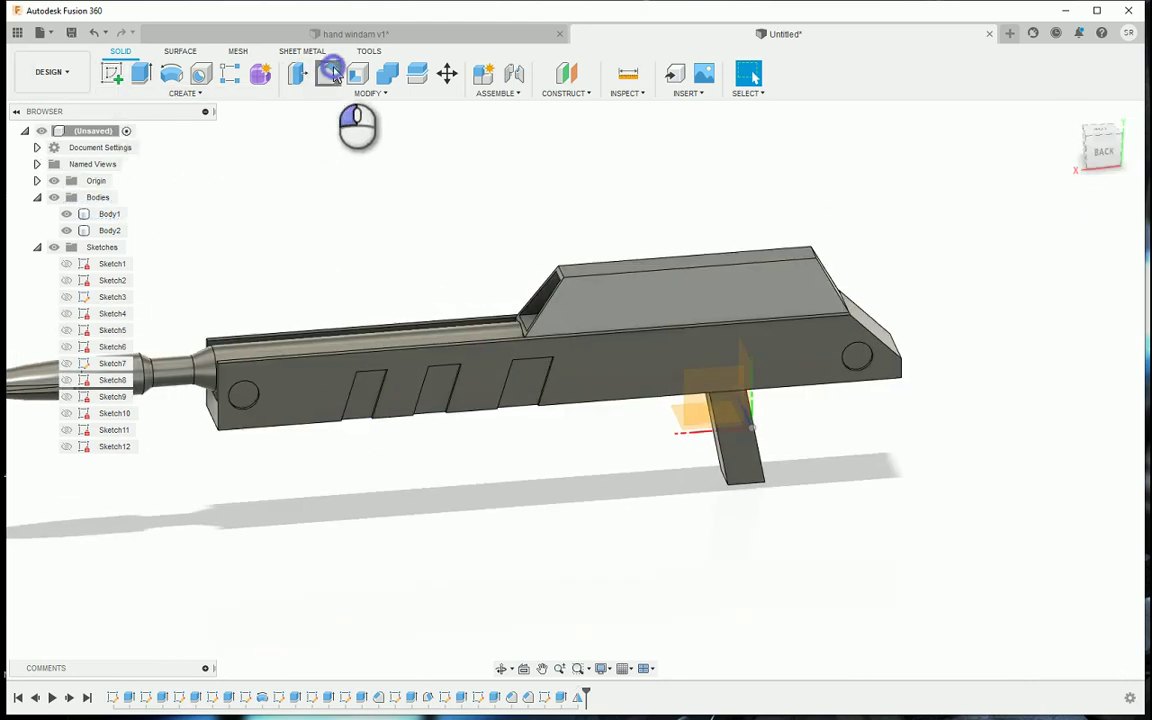
click(333, 75)
scroll(300, 400, up, 2)
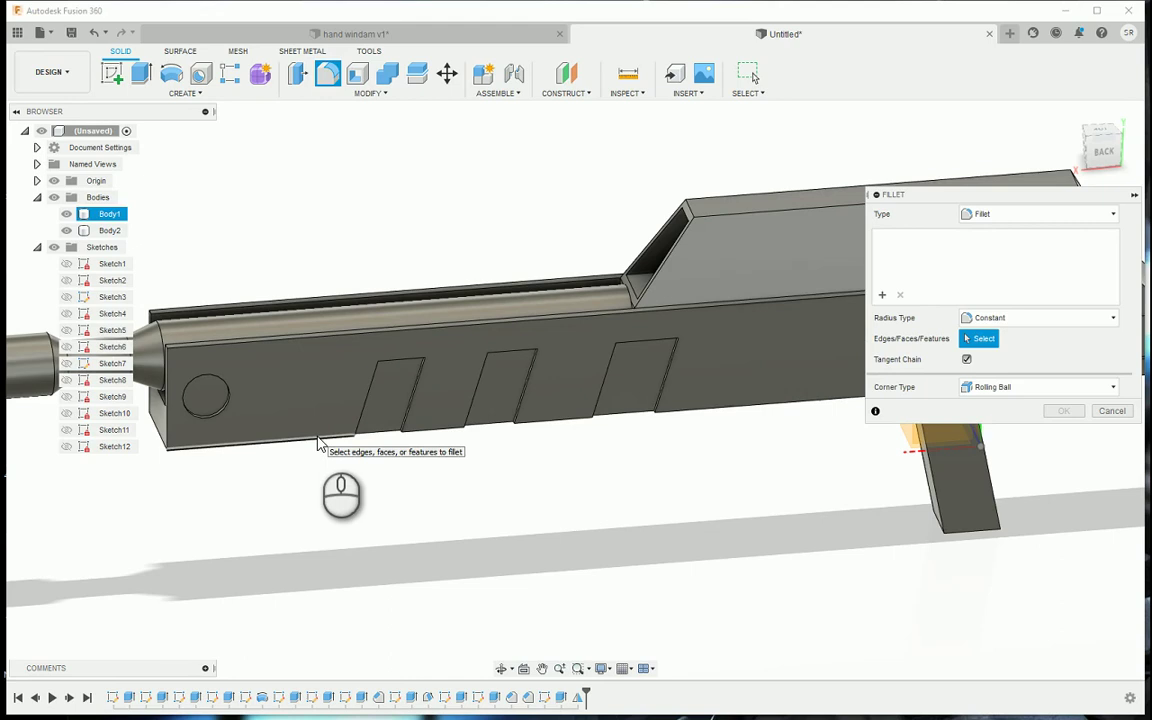
key(Escape)
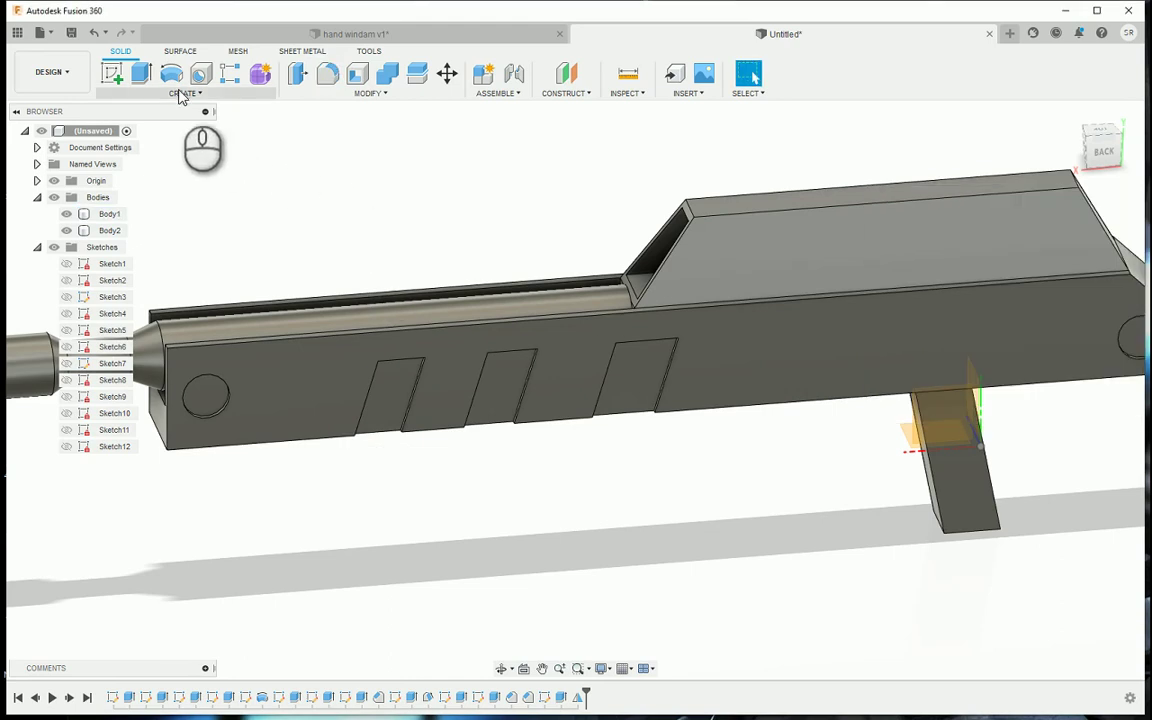
Start a sketch on the receiver's mirrored side face and project the outlines of the middle and rear slanted recesses
click(111, 75)
click(455, 400)
key(p)
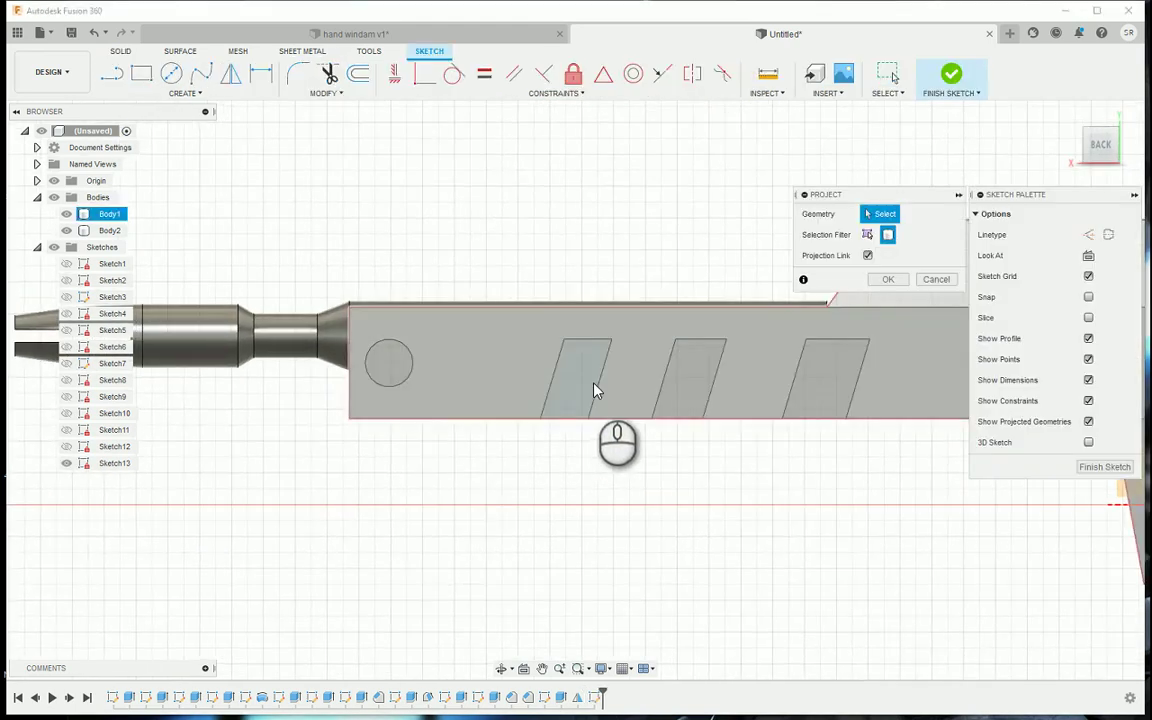
click(845, 378)
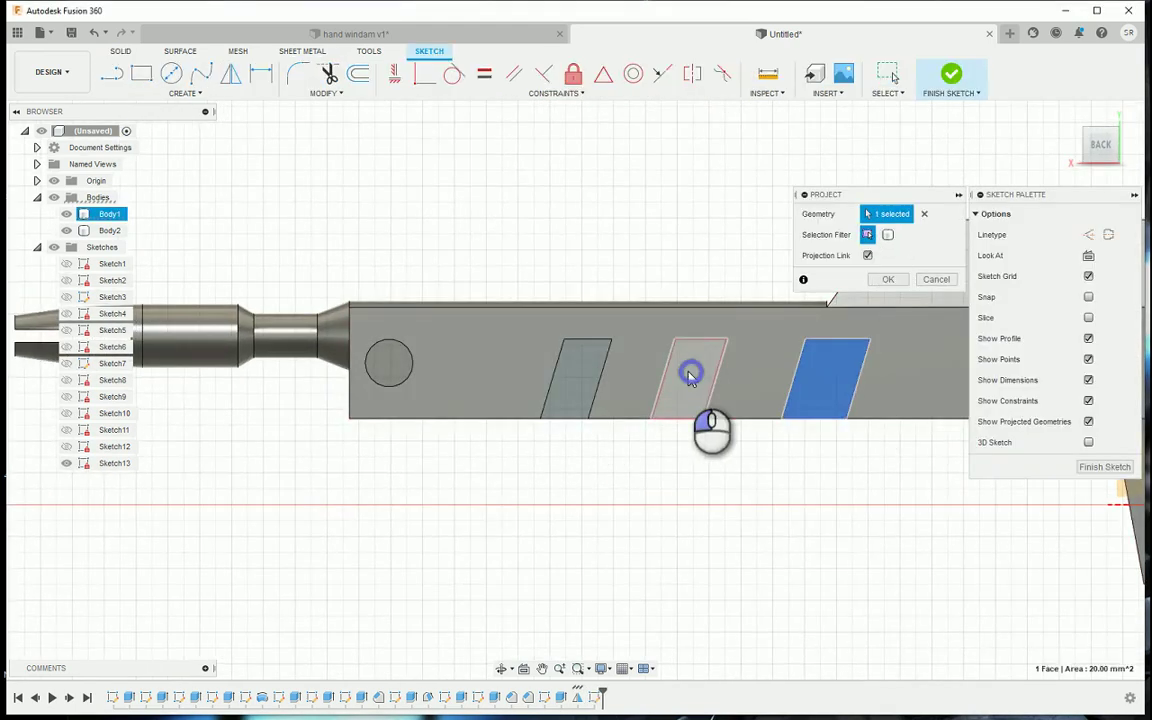
click(690, 375)
click(888, 279)
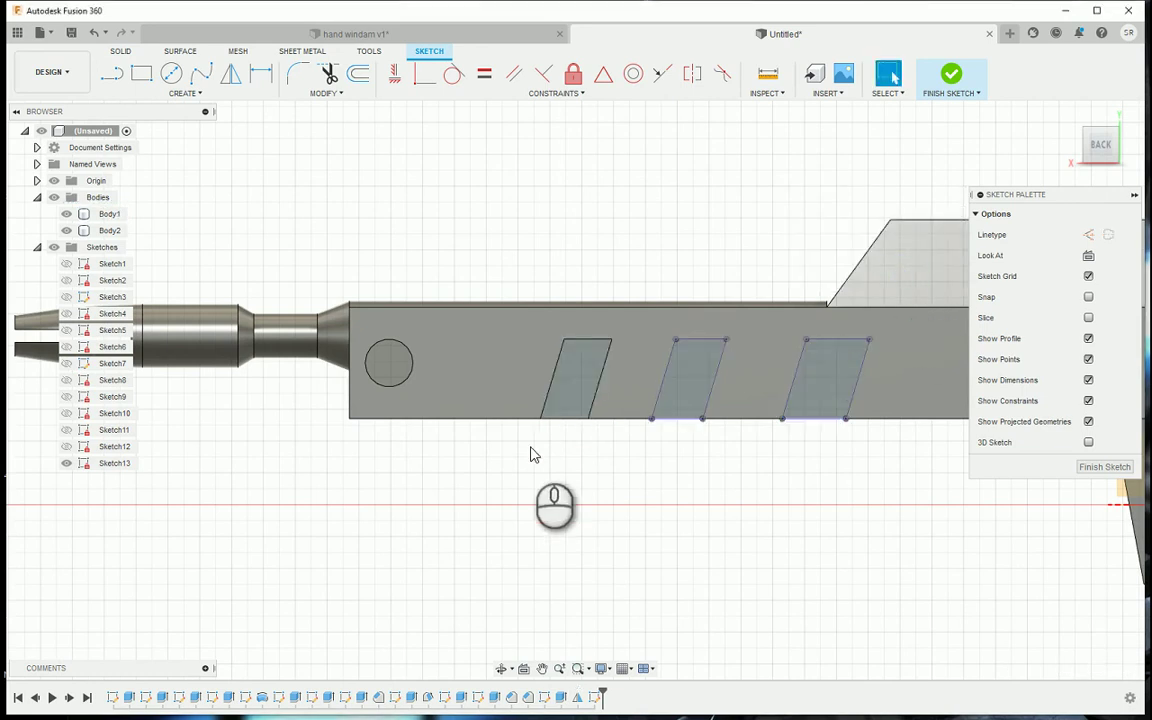
Draw a horizontal line across the three slanted recesses, dimension it 0.3 mm above the receiver's lower edge, and finish the sketch
key(l)
click(538, 411)
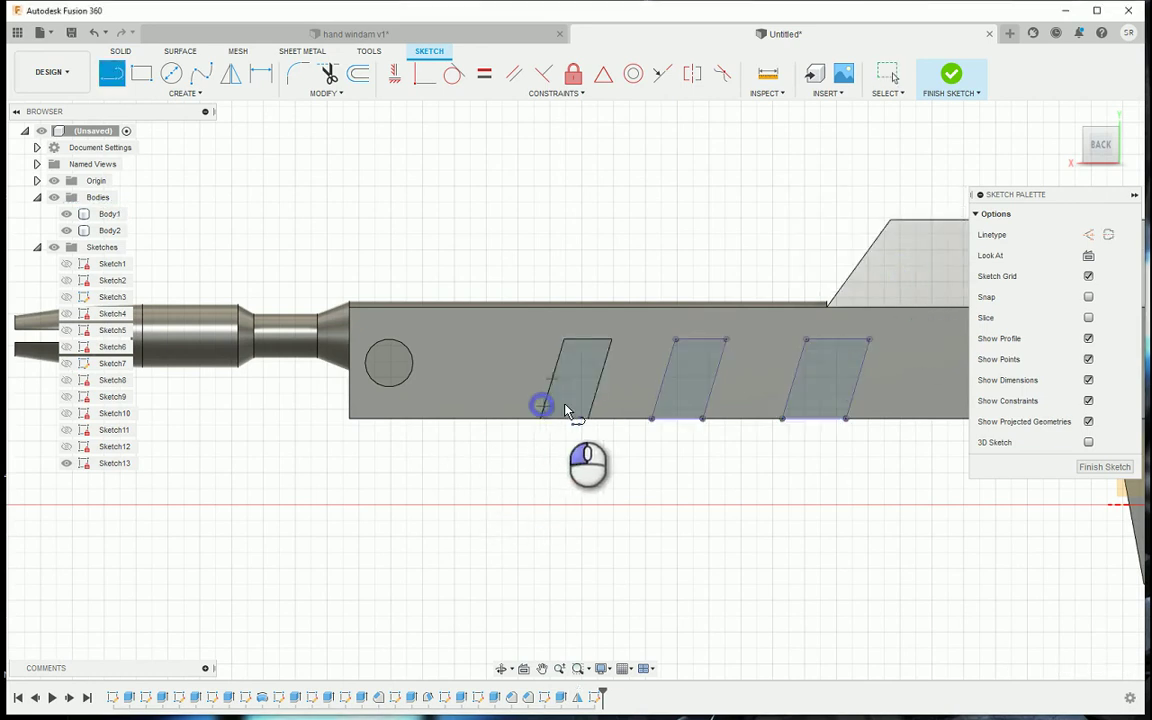
click(845, 413)
key(Escape)
key(d)
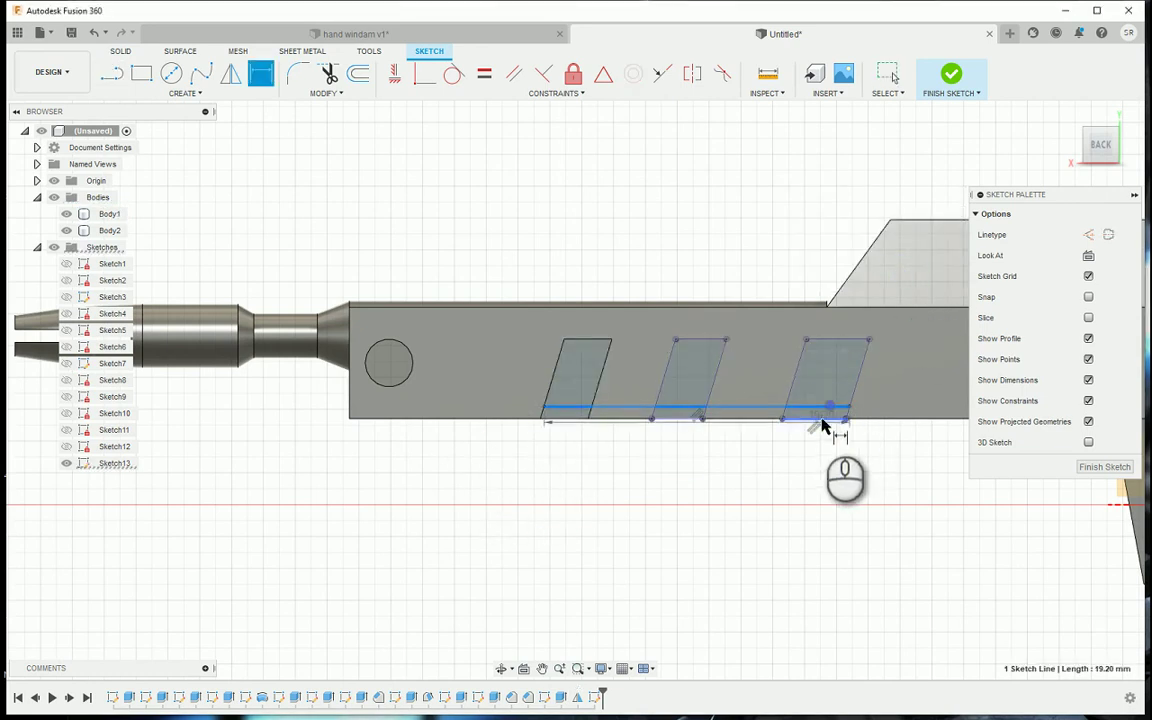
click(828, 420)
click(878, 482)
key(Return)
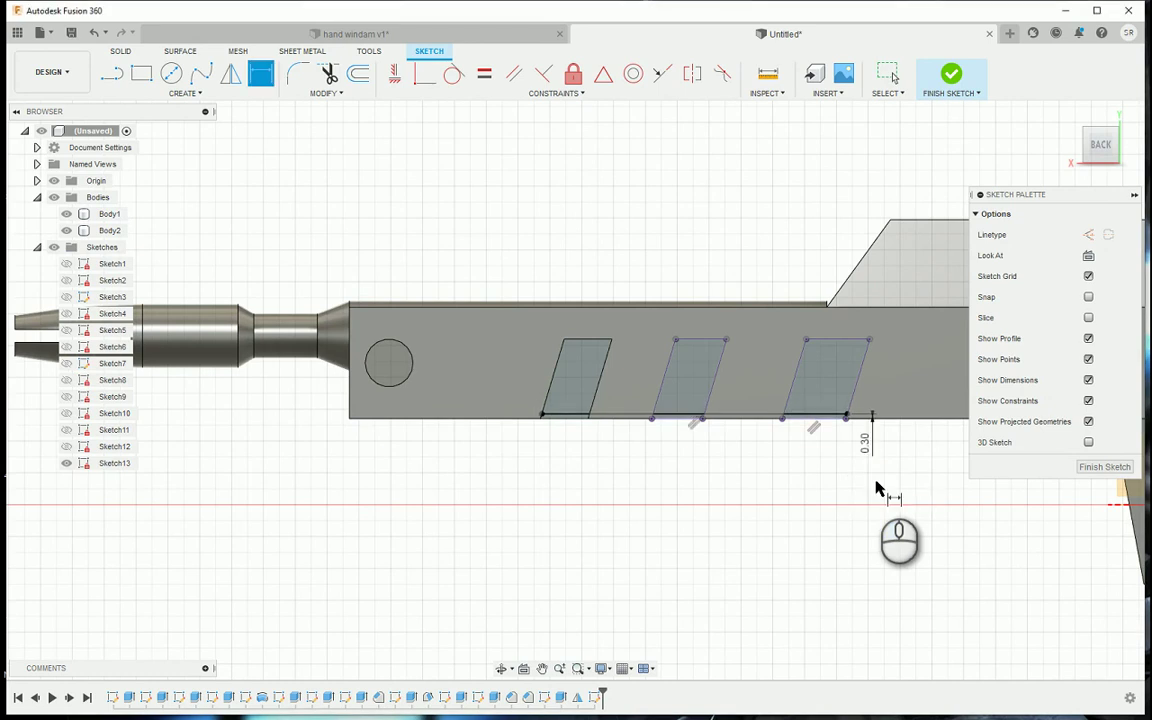
click(951, 82)
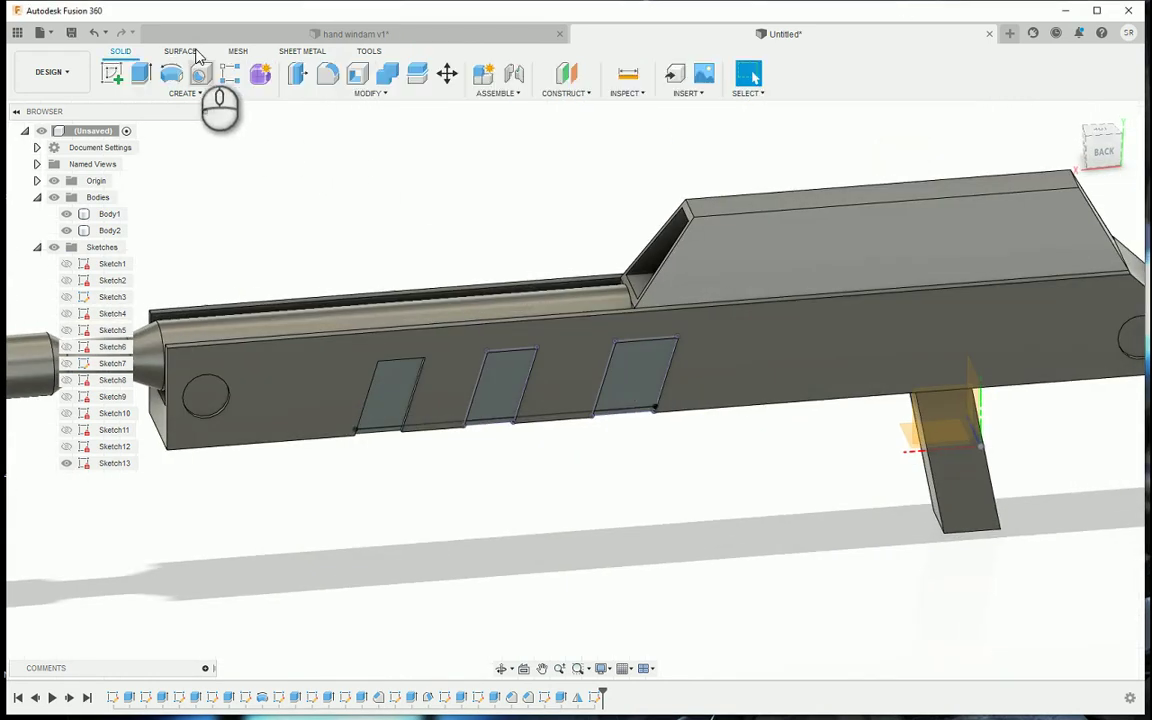
Extrude the three thin strips at the slanted recesses' lower ends by -5.40 mm as a cut across the receiver's underside
click(141, 73)
scroll(415, 427, up, 5)
scroll(415, 427, up, 2)
click(366, 440)
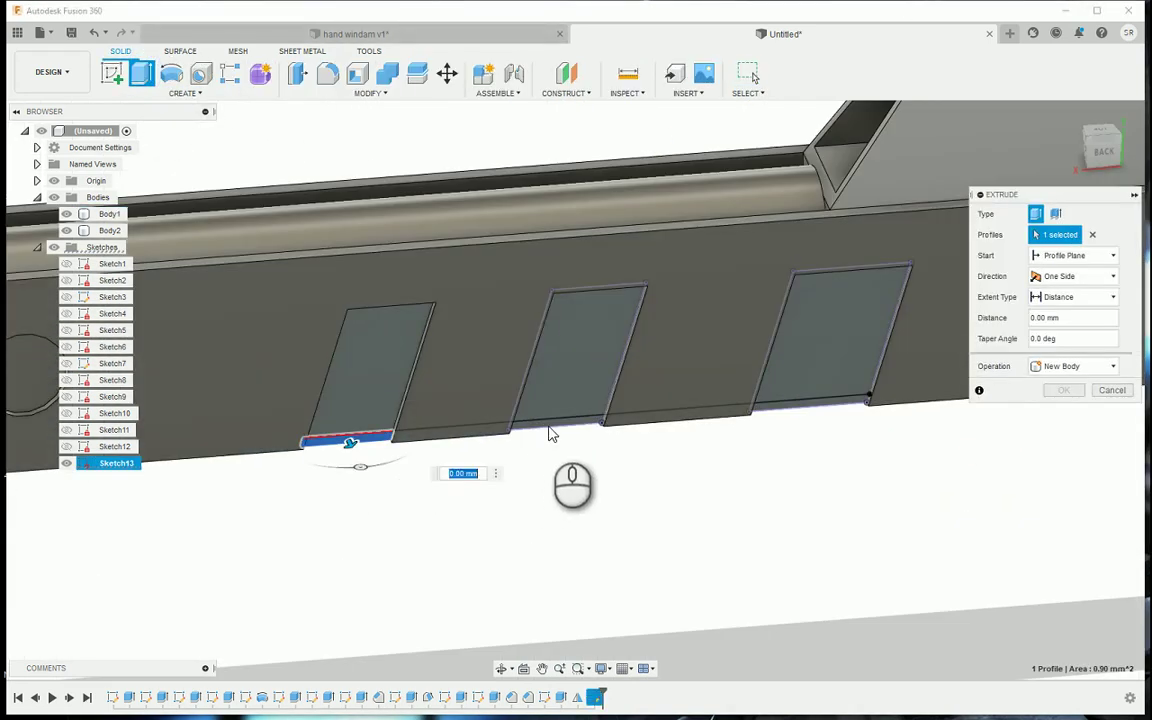
click(553, 428)
click(822, 413)
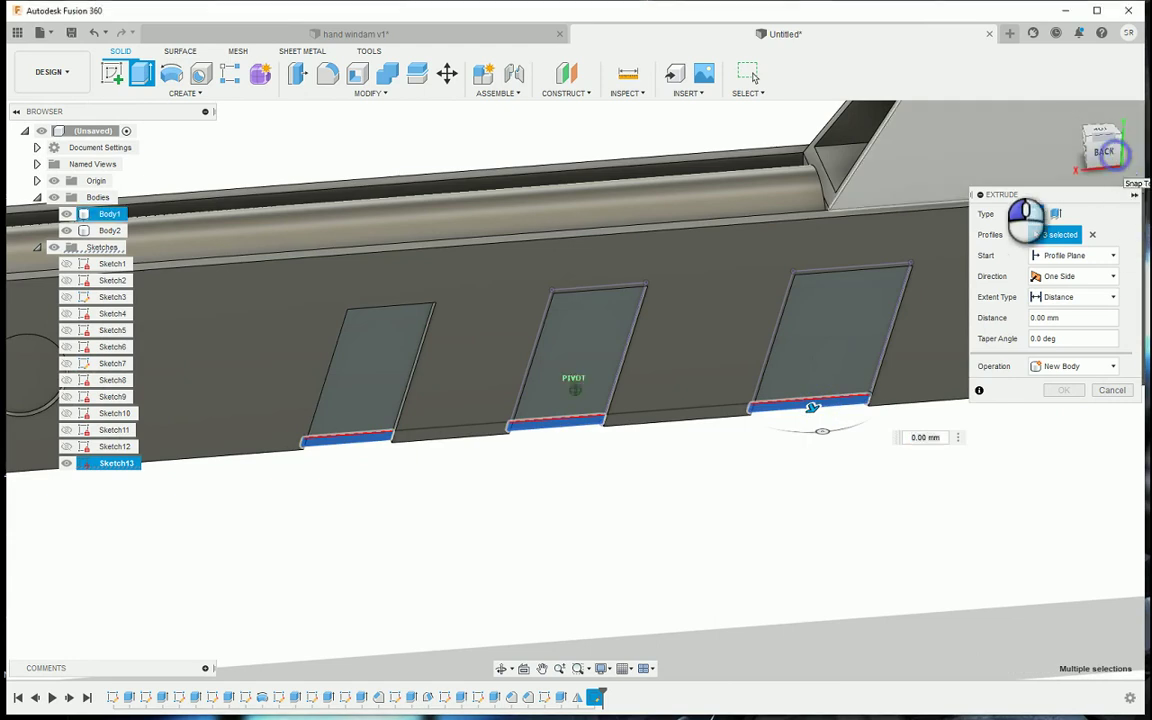
shift+middle_drag(1006, 166, 651, 273)
drag(650, 266, 650, 300)
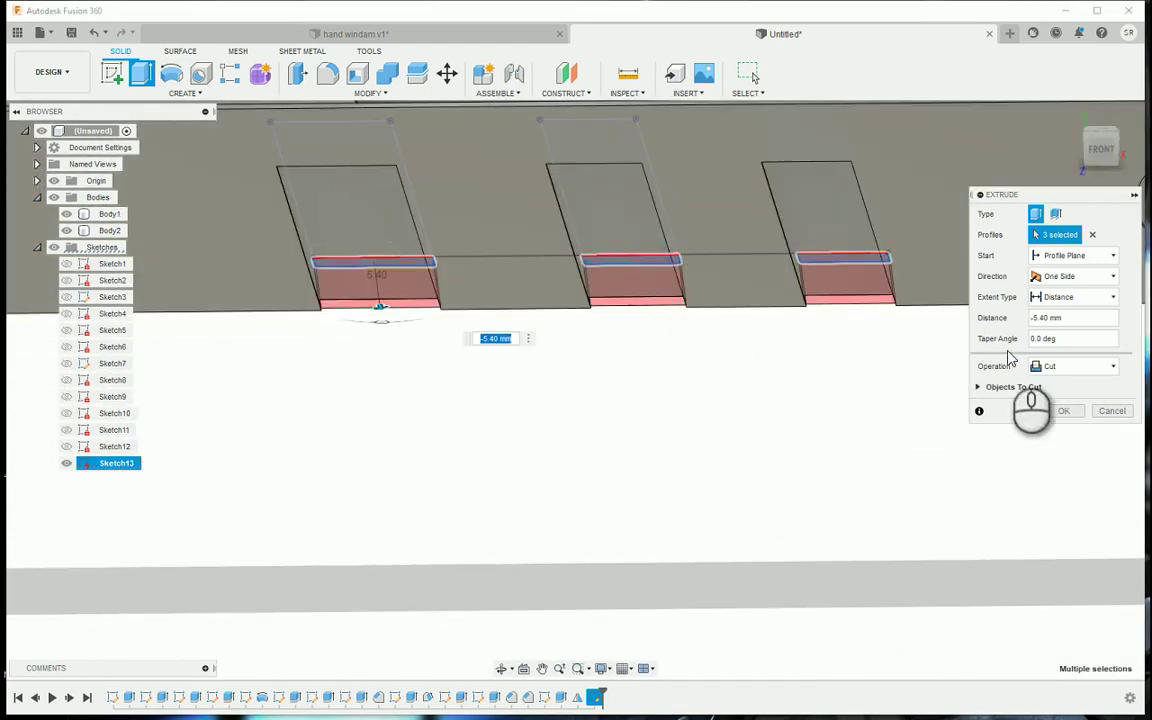
click(1064, 411)
Start a fillet and select the receiver's lower side edges from the rear end past the rear slanted notch, on both sides
scroll(866, 420, down, 5)
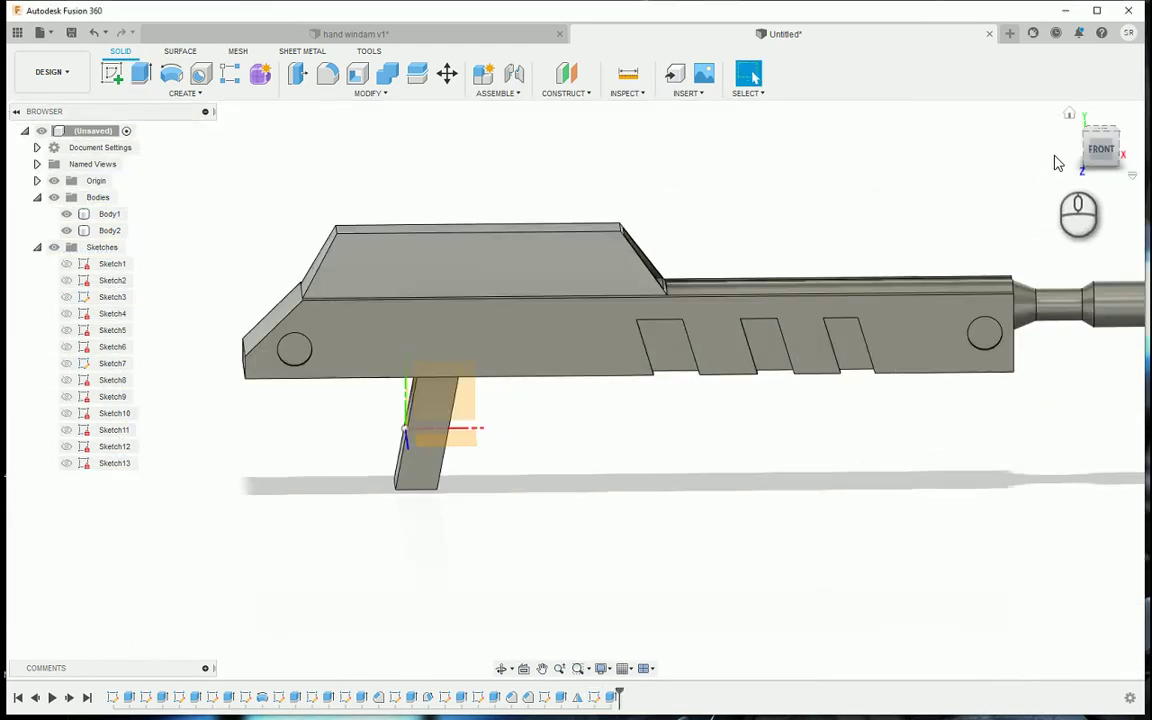
shift+middle_drag(1090, 149, 1080, 203)
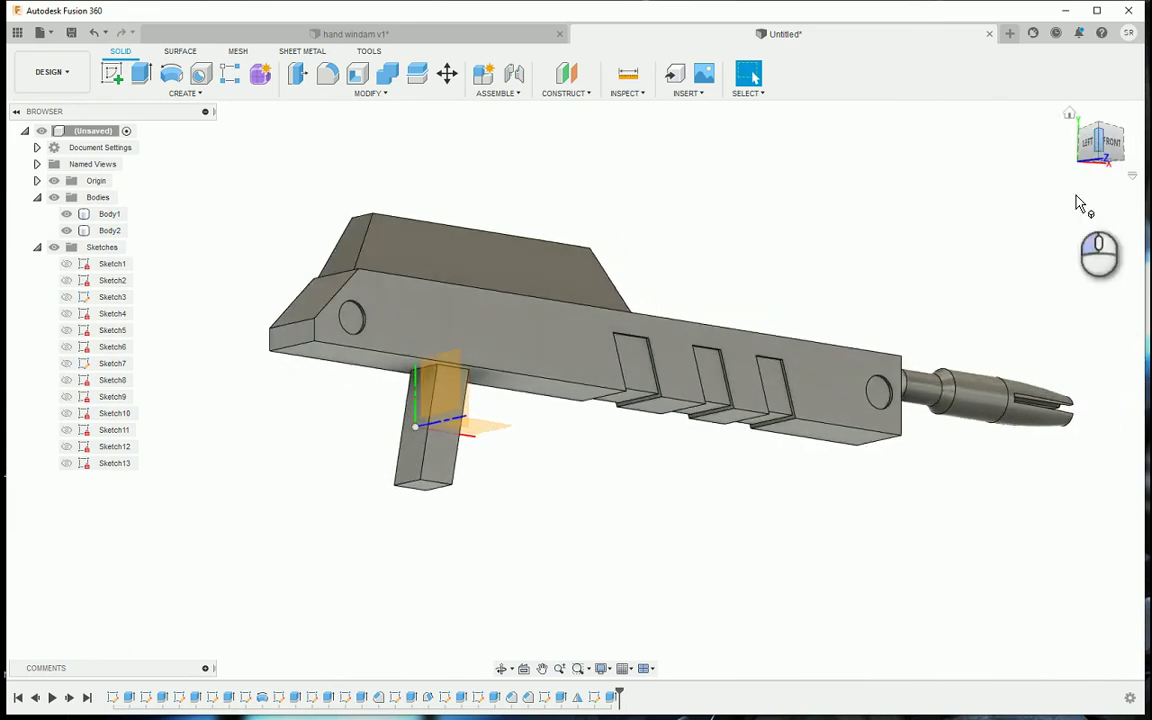
click(311, 93)
click(312, 124)
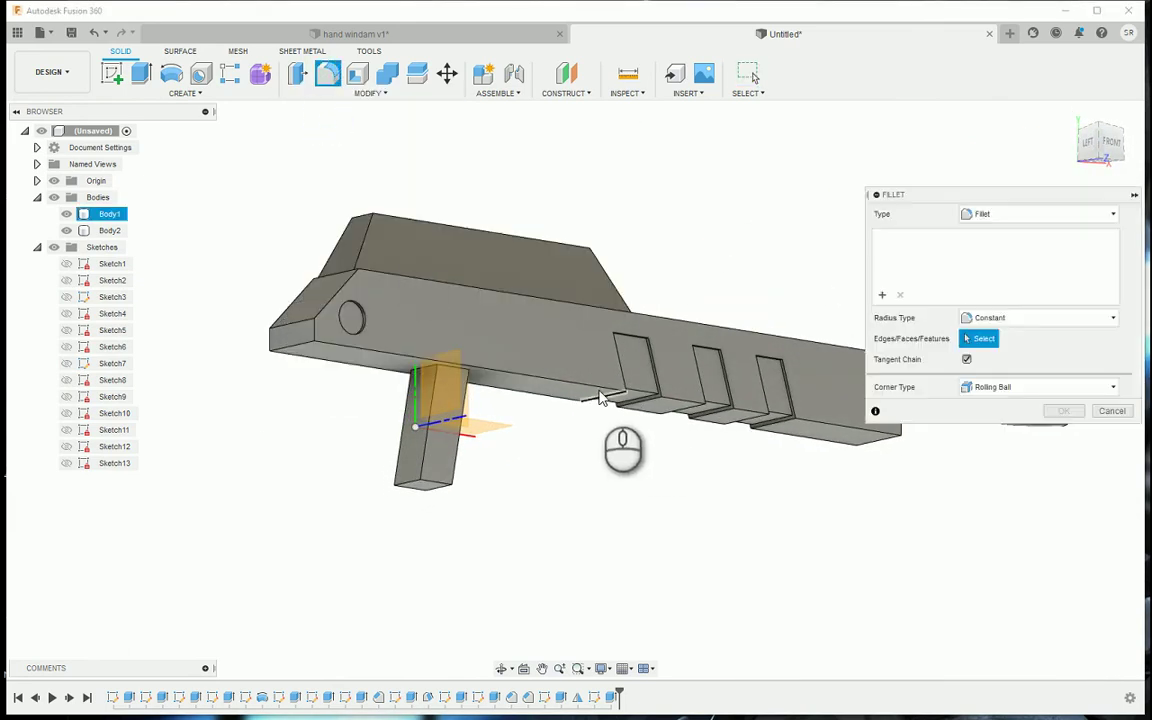
click(585, 392)
click(540, 397)
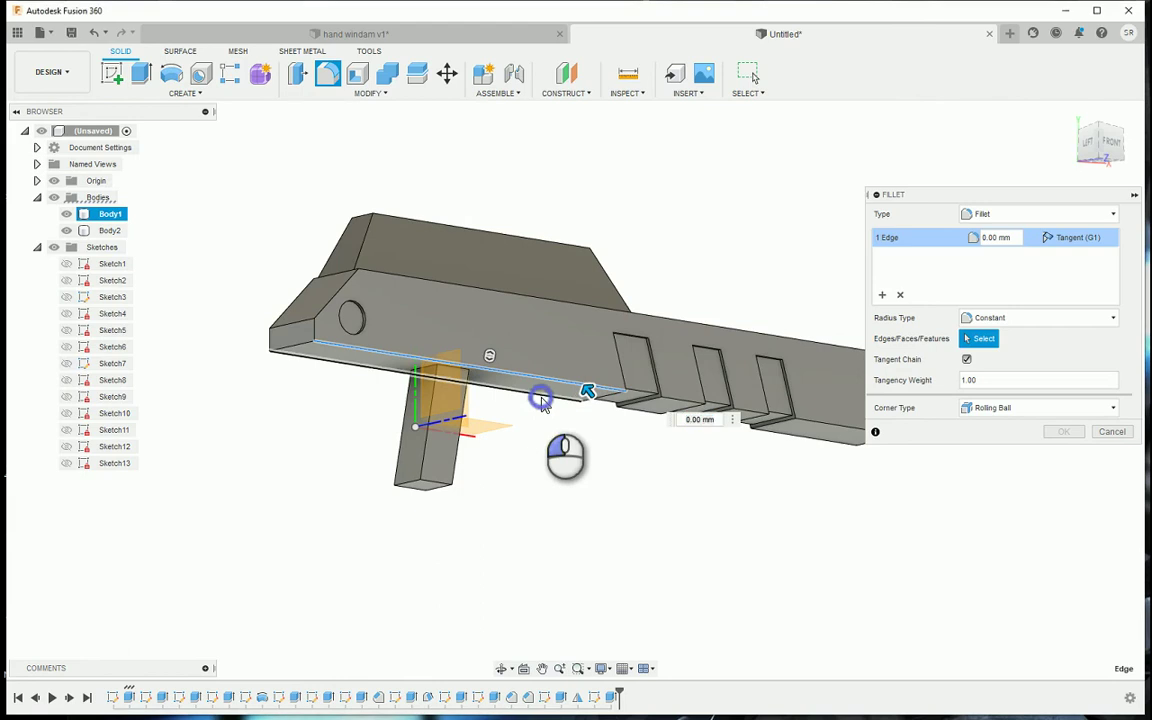
scroll(620, 410, up, 3)
click(640, 399)
click(724, 411)
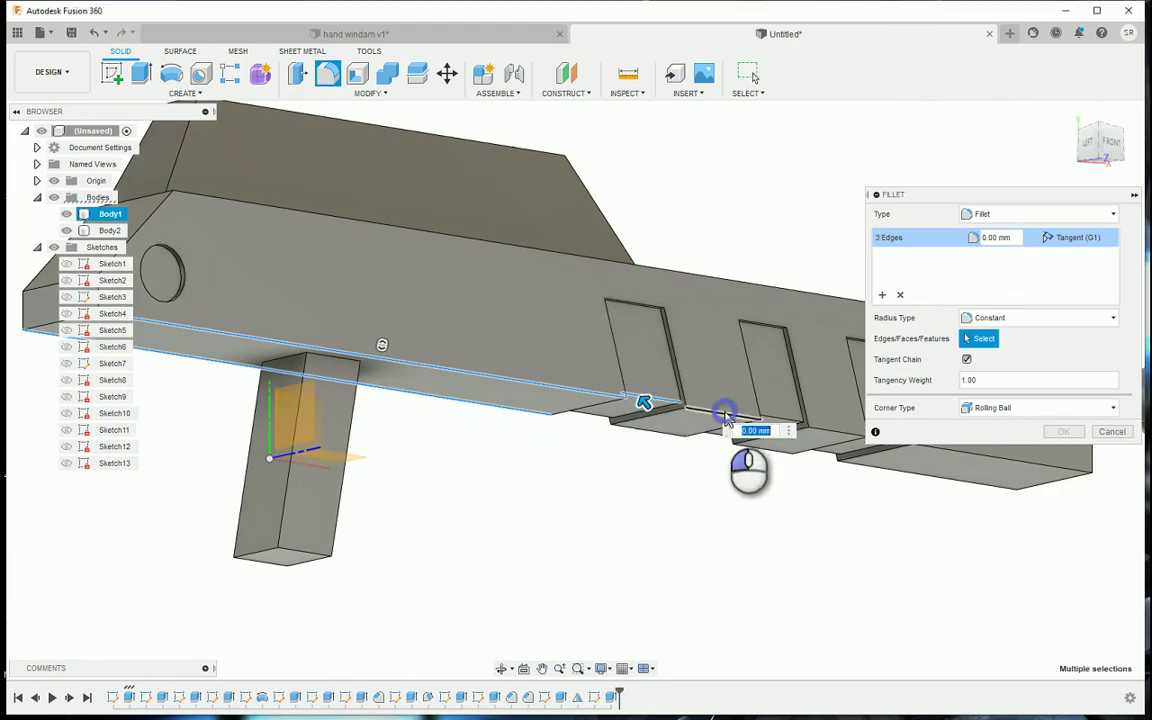
click(648, 433)
click(600, 416)
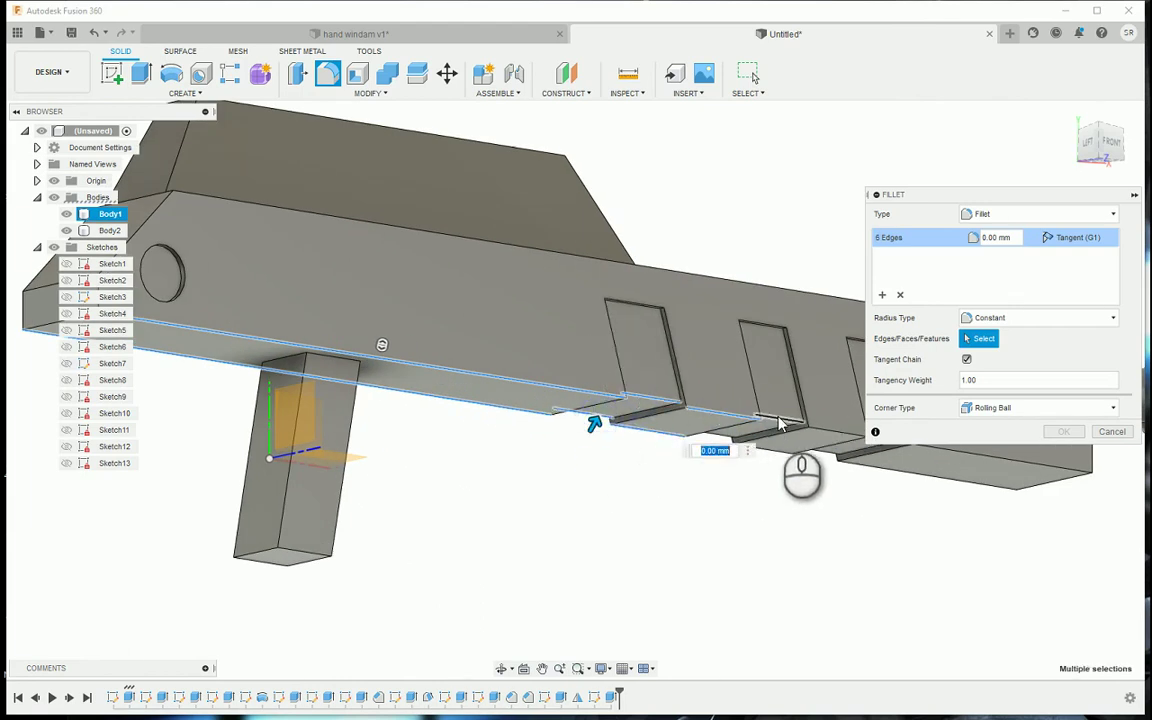
Add the remaining lower side edges around the middle and front notches to the fillet and set its radius to 1 mm
click(779, 415)
click(828, 431)
middle_drag(803, 471, 545, 430)
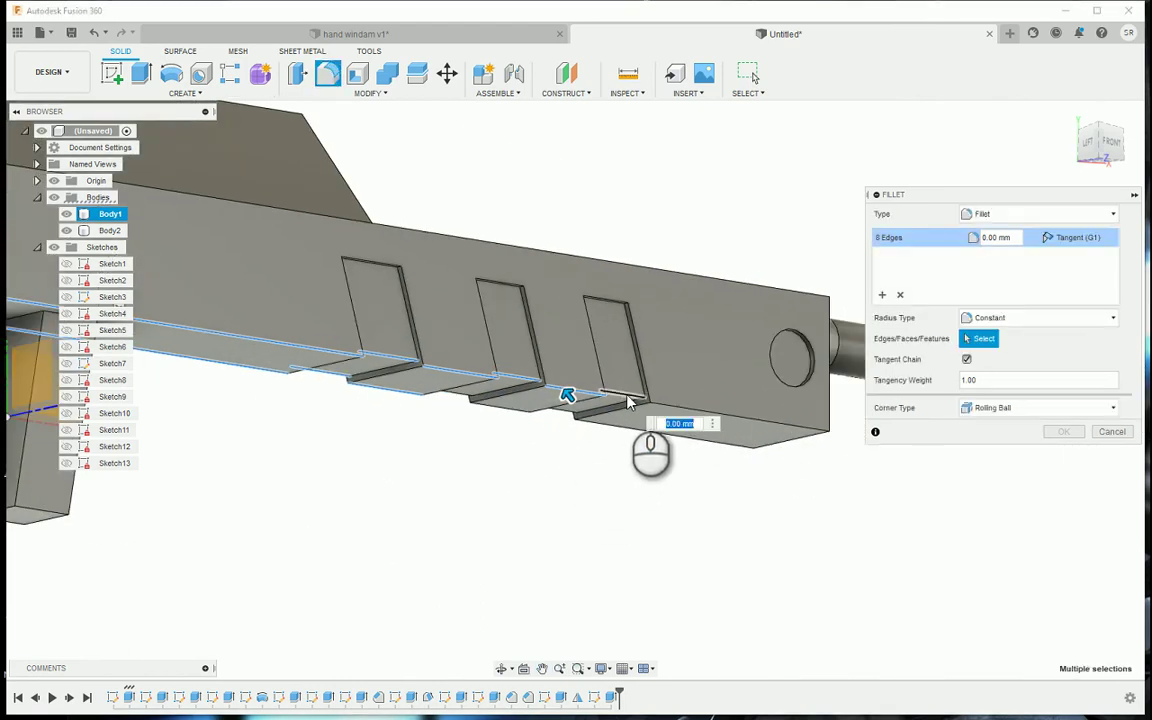
click(628, 400)
click(694, 406)
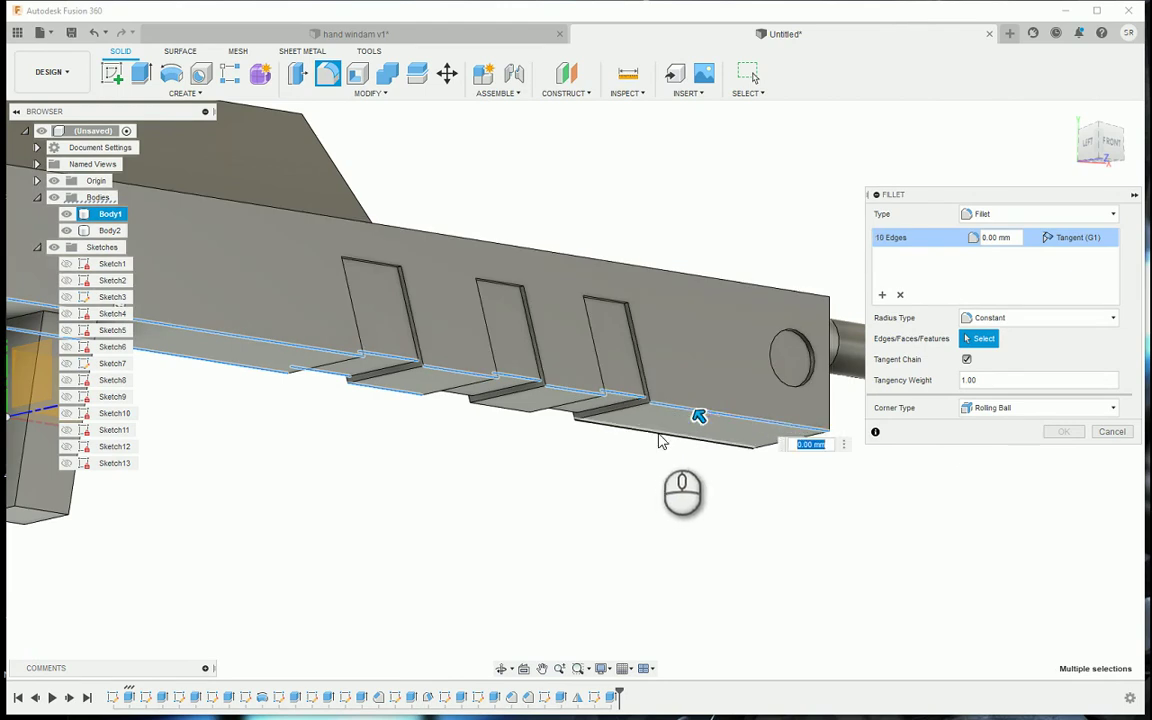
click(657, 439)
click(571, 407)
click(512, 414)
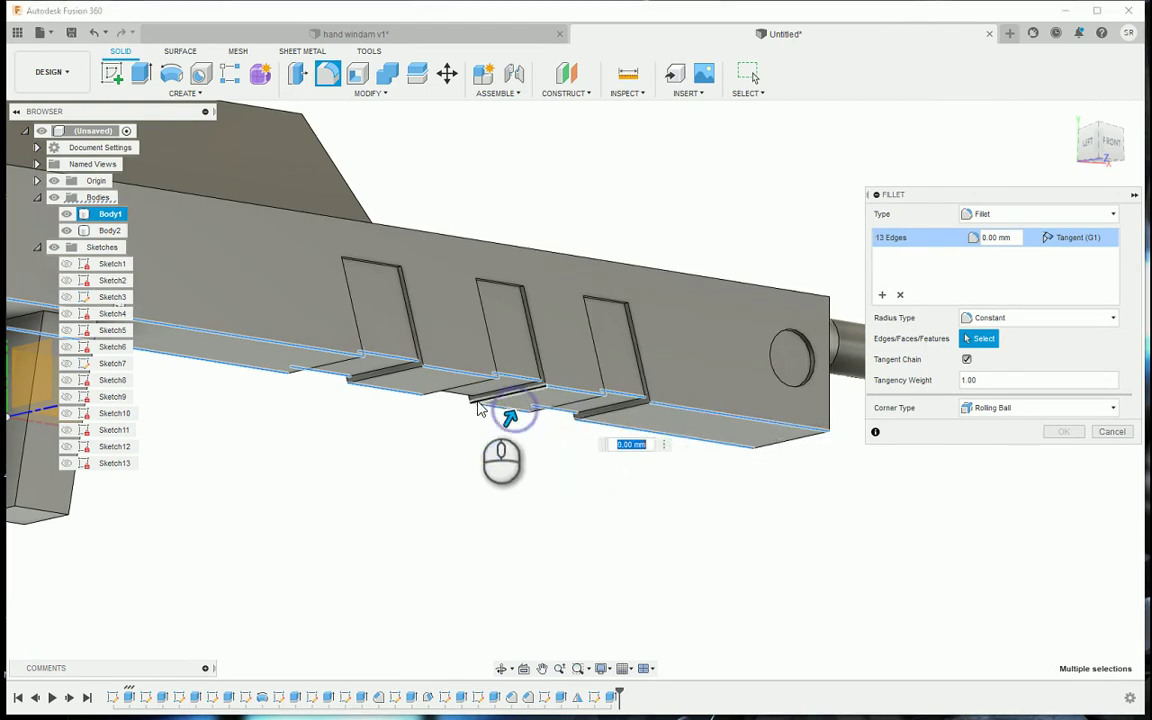
click(463, 397)
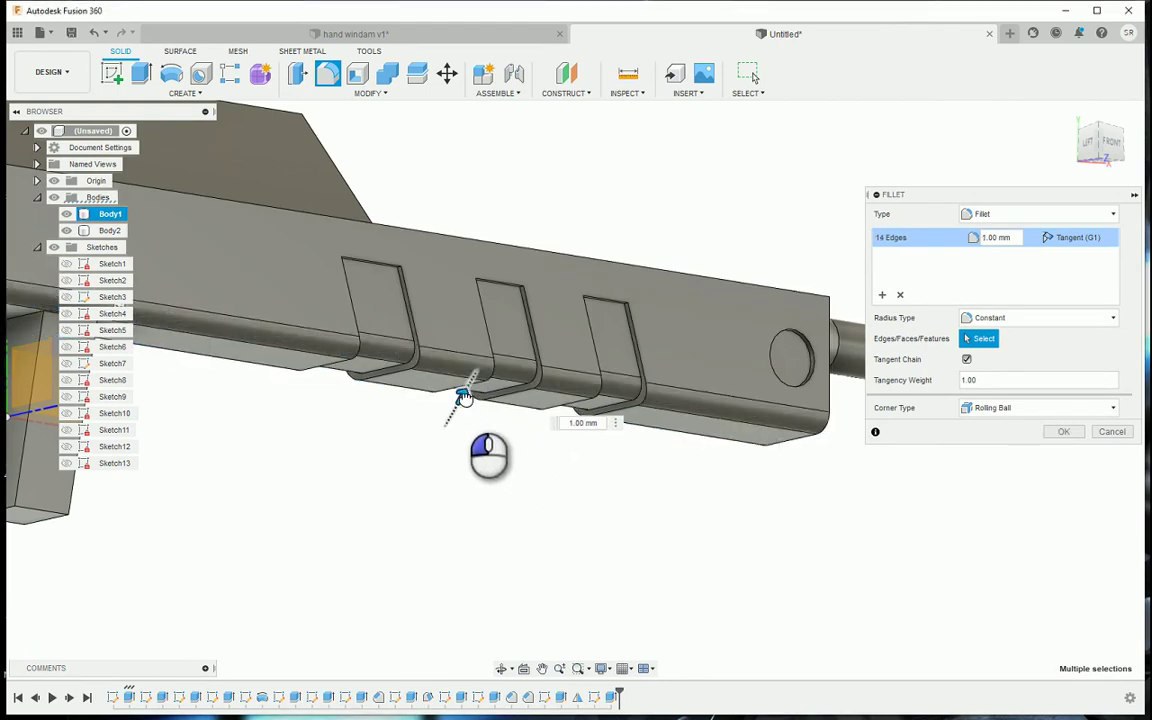
drag(463, 397, 463, 398)
Try extending the fillet to the upright, slanted and bottom edges of the receiver's rear end, removing them from the selection again
middle_drag(463, 398, 815, 570)
scroll(463, 428, up, 3)
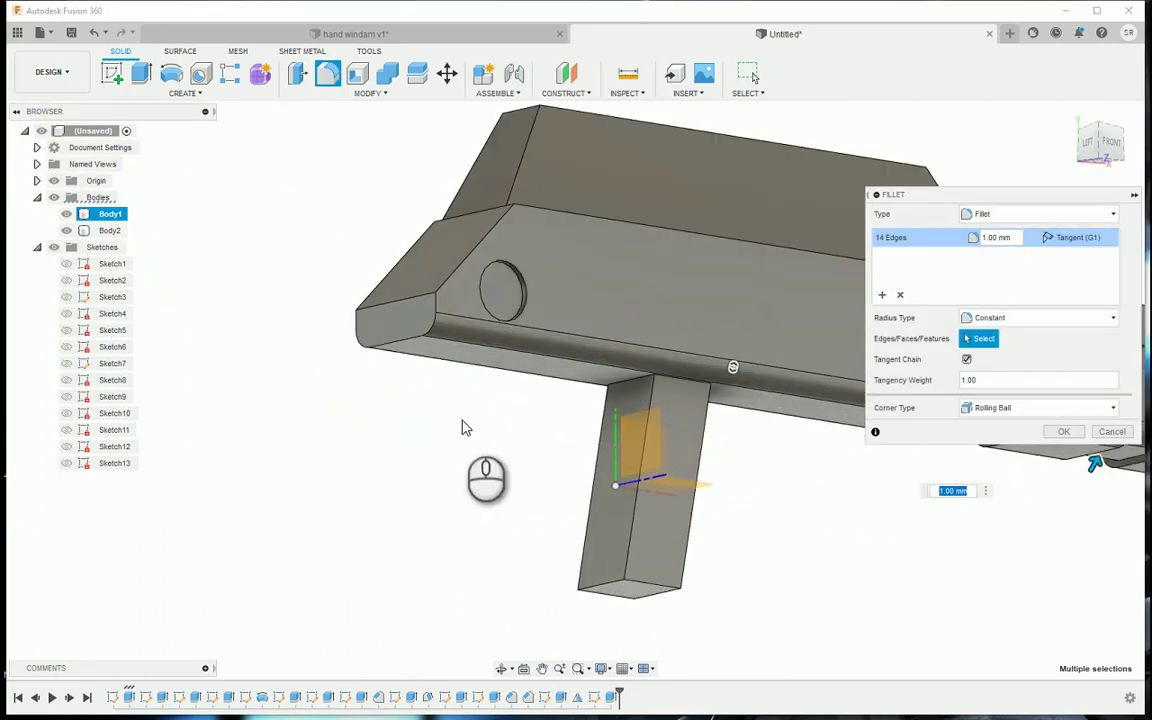
click(437, 314)
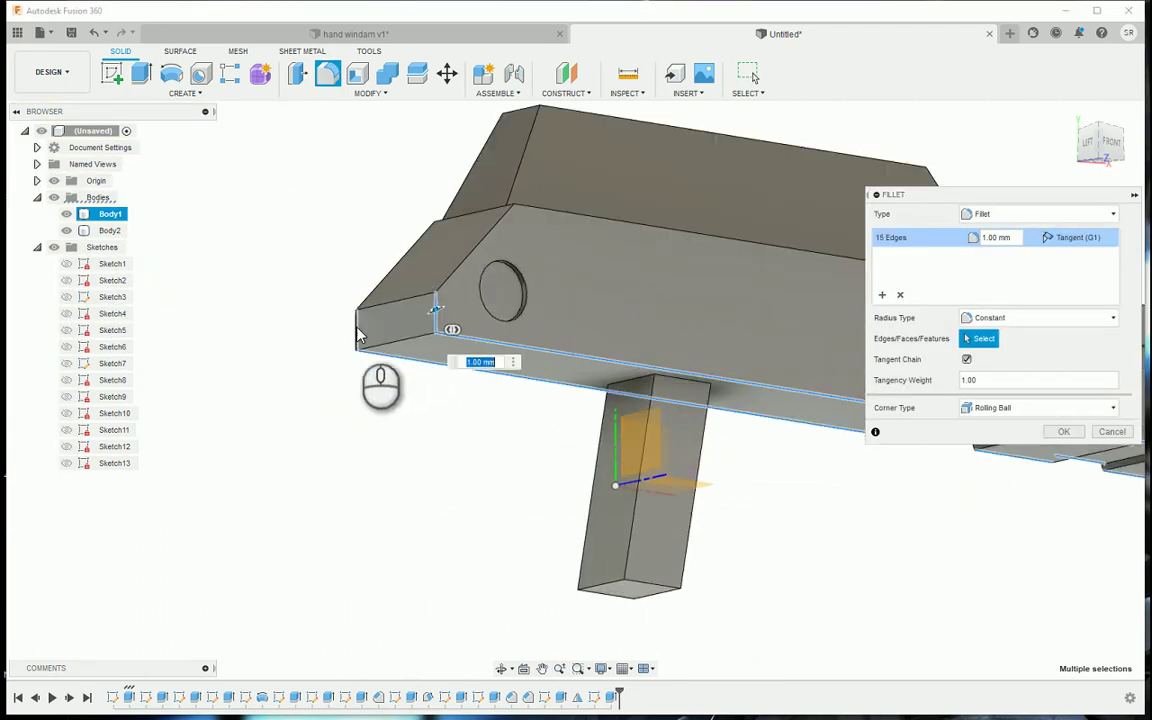
click(363, 335)
click(469, 254)
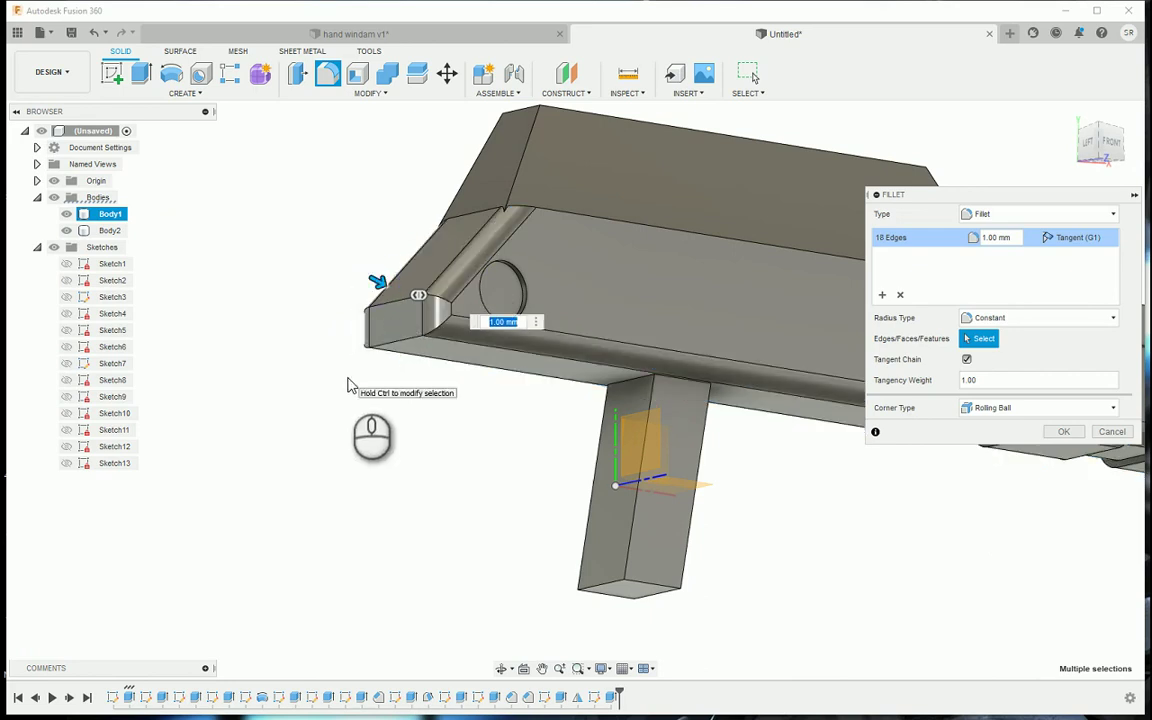
ctrl+click(478, 247)
ctrl+click(405, 254)
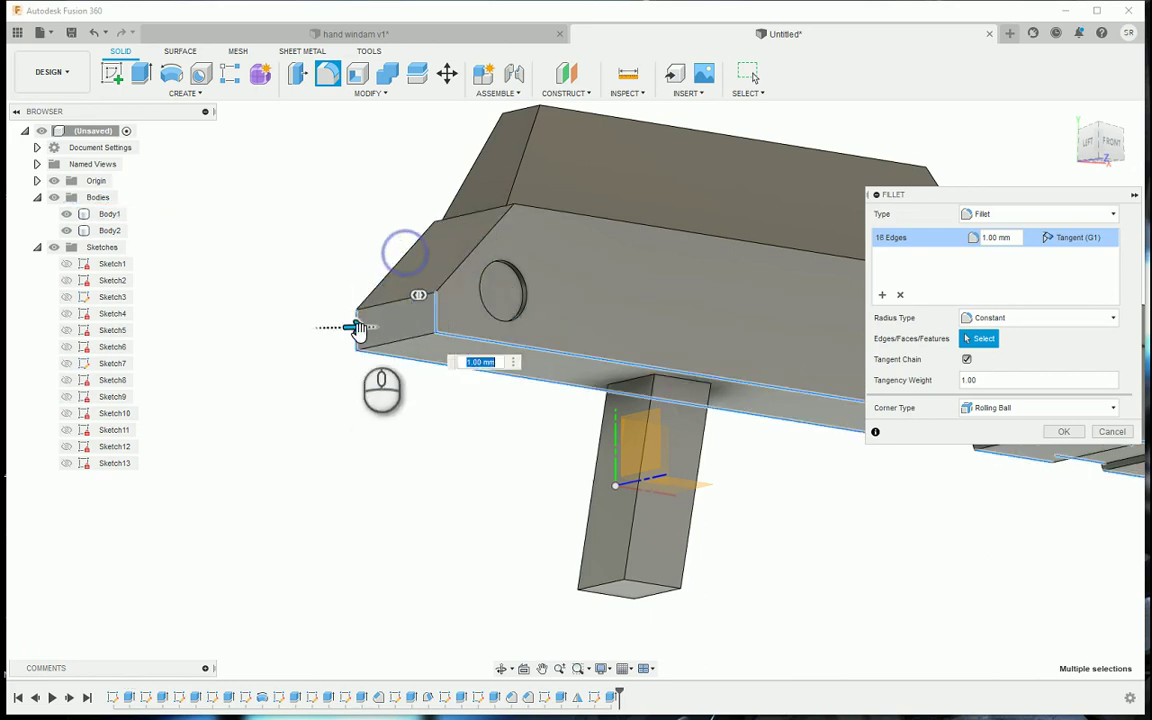
click(359, 317)
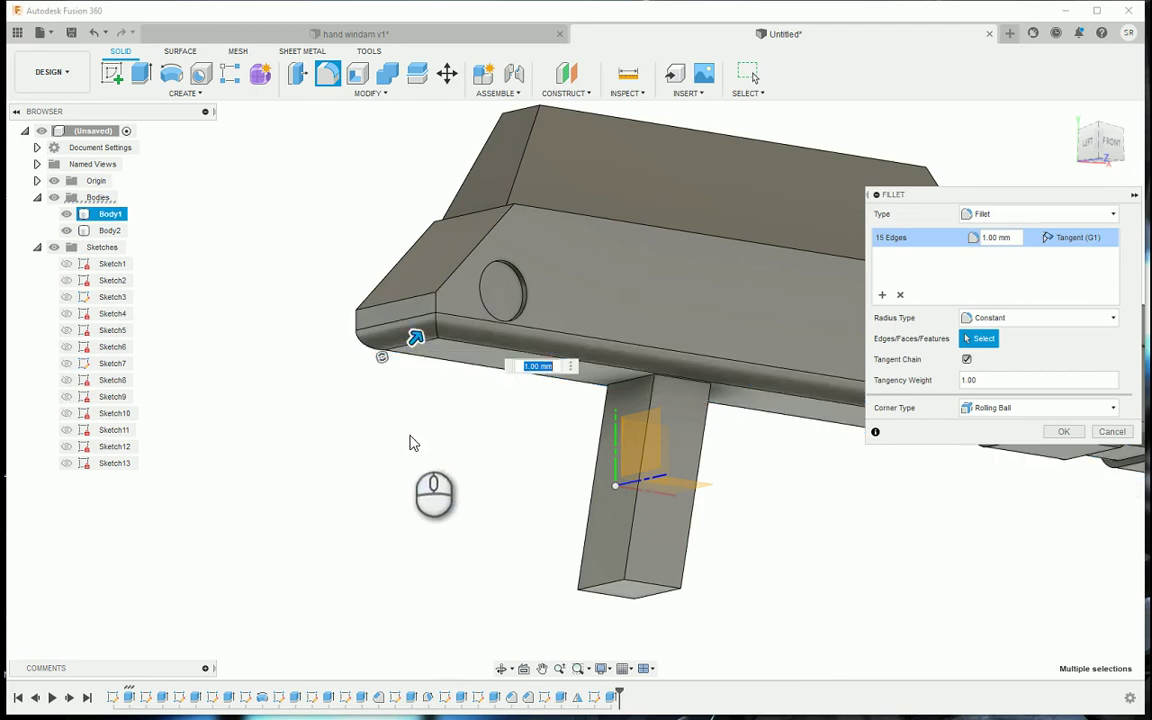
middle_drag(411, 442, 256, 399)
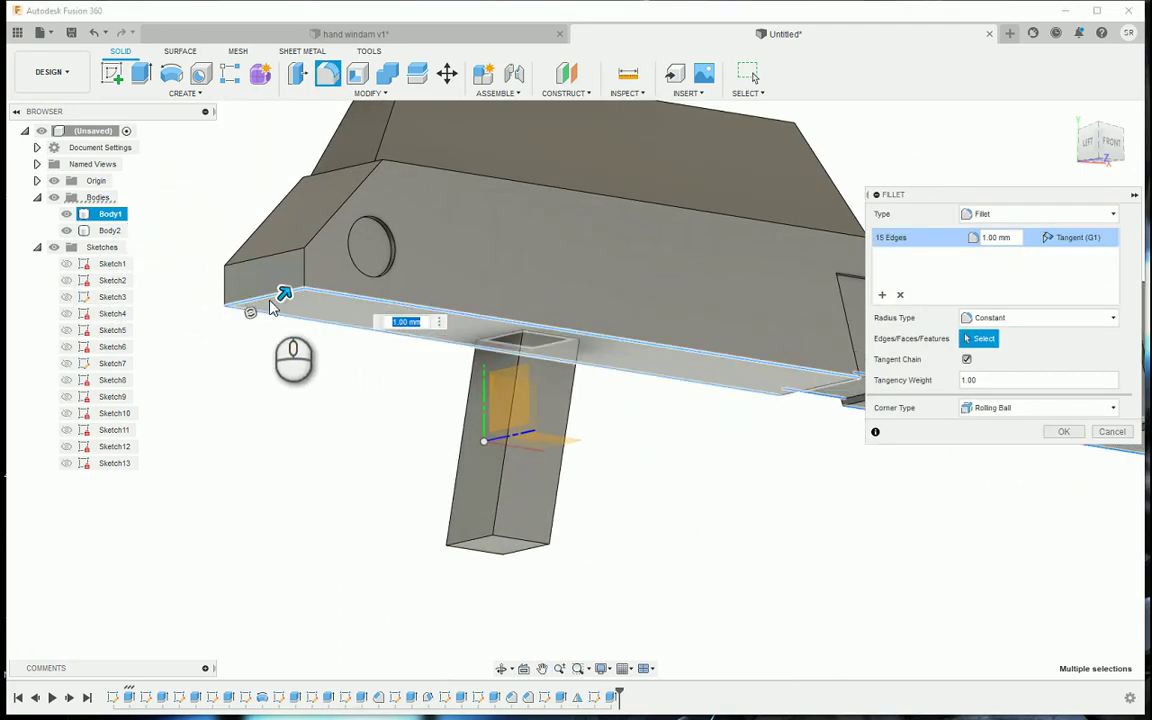
click(267, 303)
Apply the 1 mm fillet to the selected lower side edges of the receiver
scroll(315, 392, down, 5)
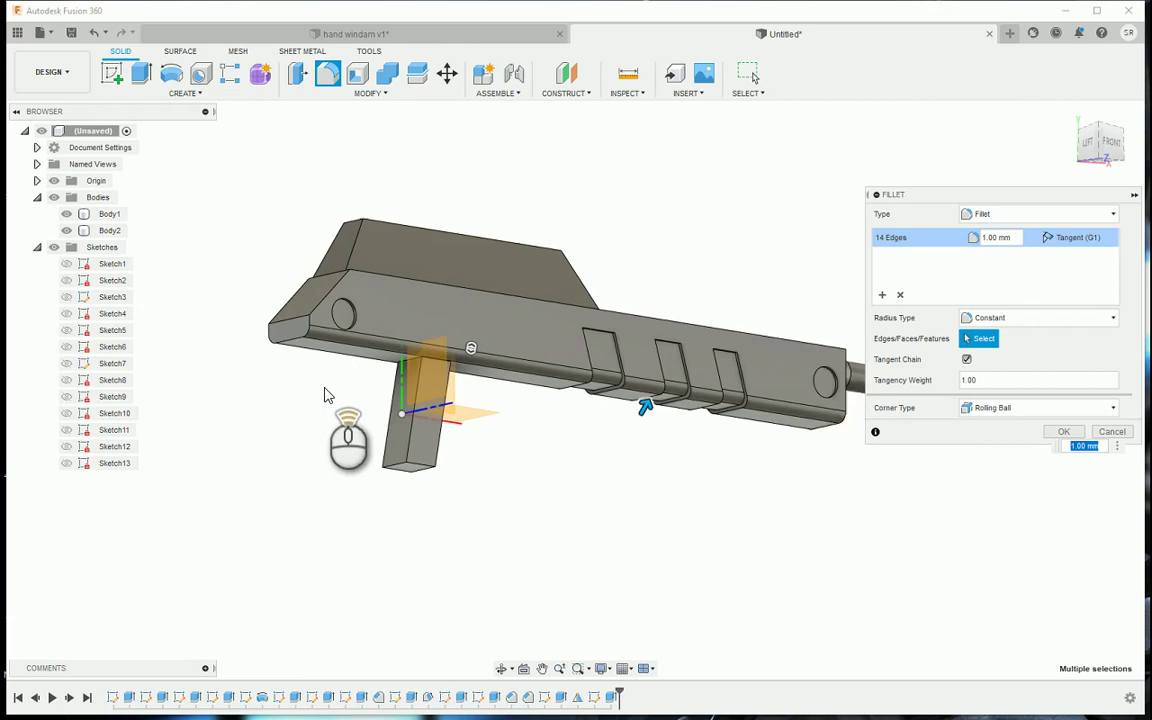
click(1063, 431)
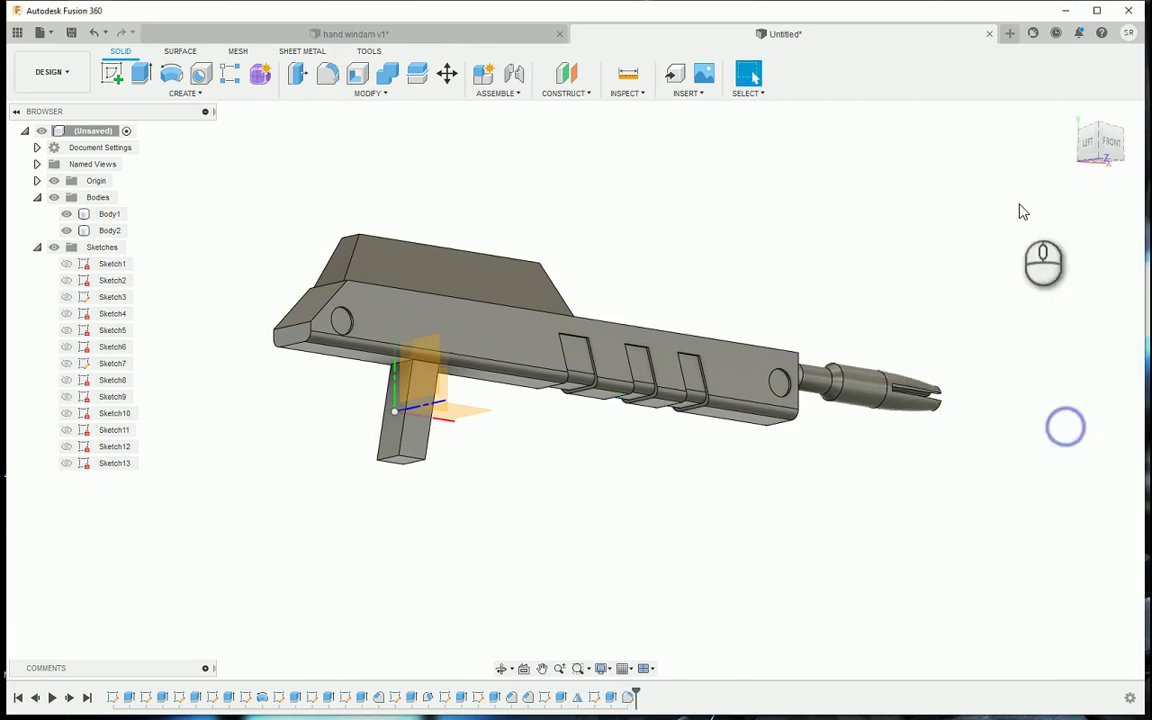
Start a chamfer and select the two long upper outer edges of the receiver's side walls
mouse_move(1120, 195)
shift+middle_down()
mouse_move(1049, 185)
mouse_move(870, 204)
shift+middle_up()
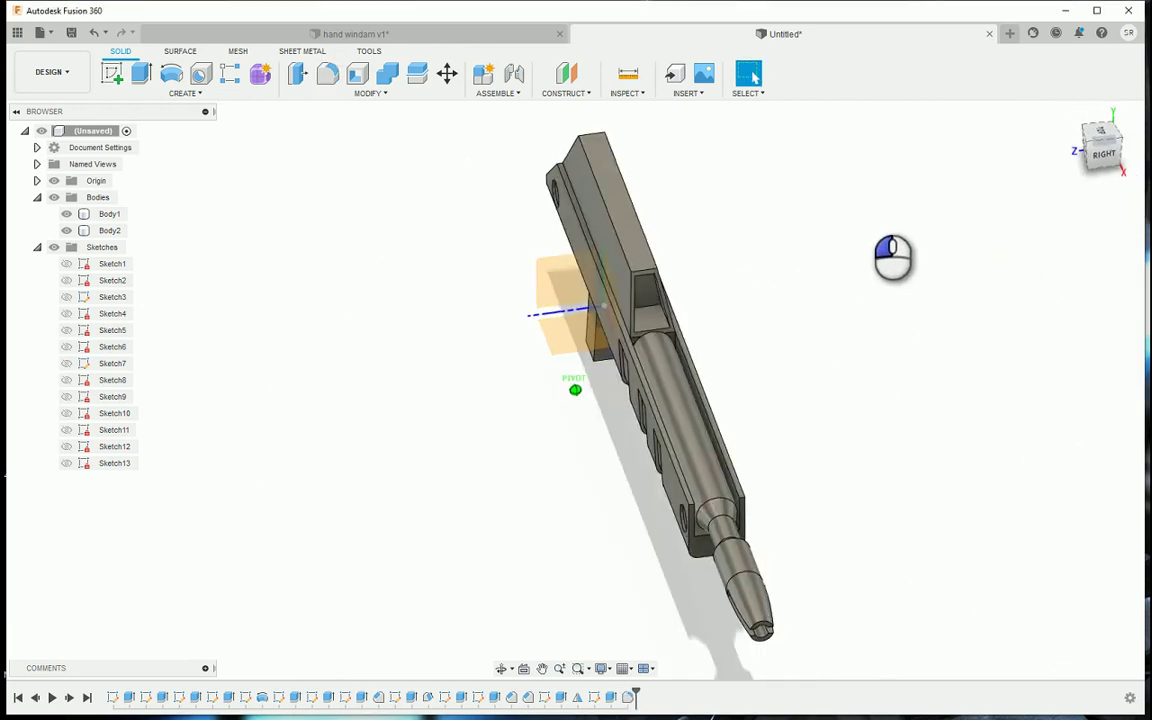
scroll(763, 490, up, 3)
scroll(654, 501, up, 5)
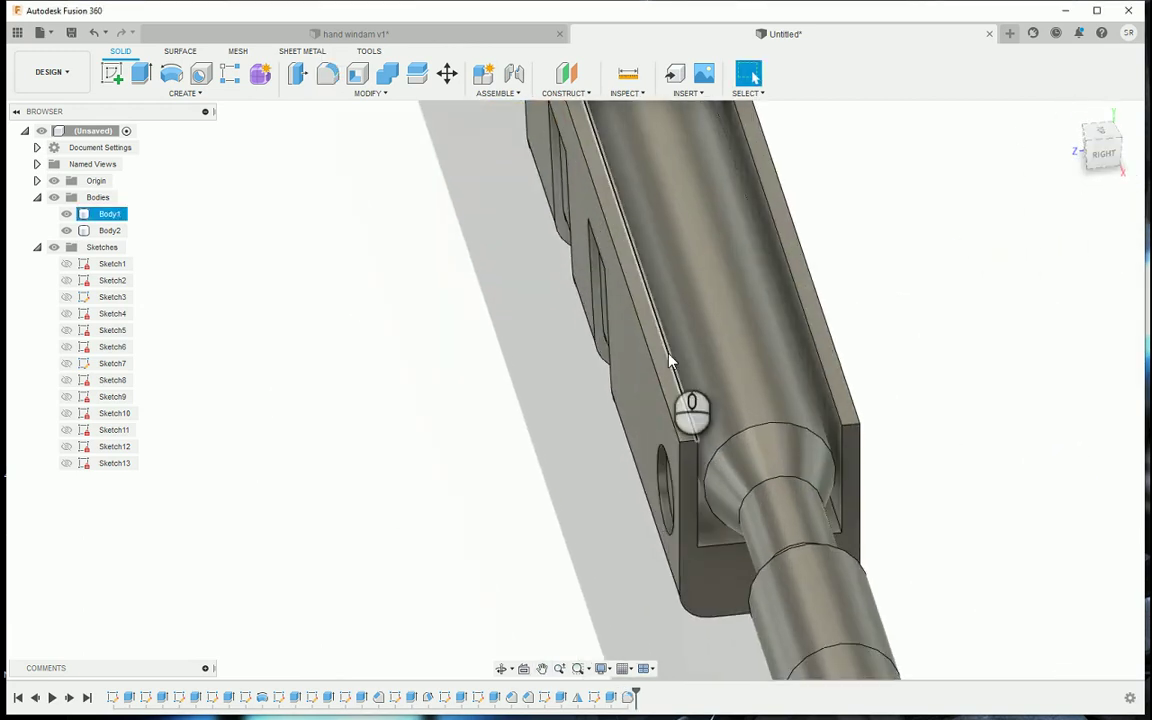
scroll(644, 480, down, 5)
click(352, 93)
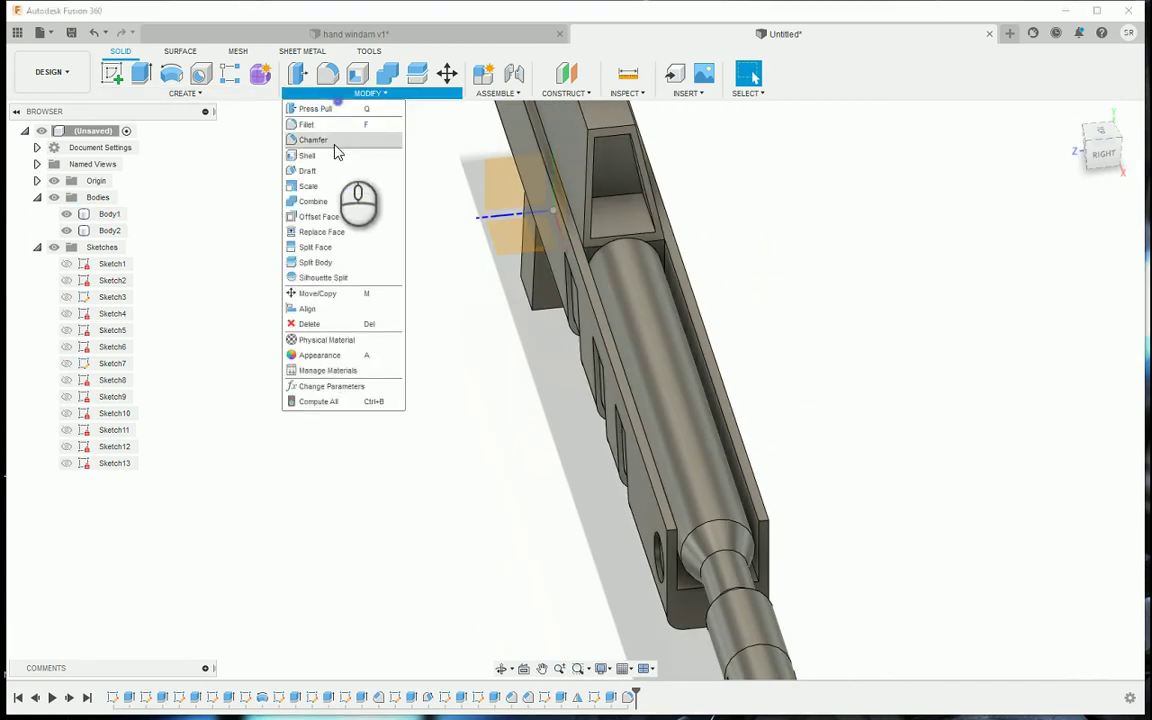
click(337, 159)
click(567, 229)
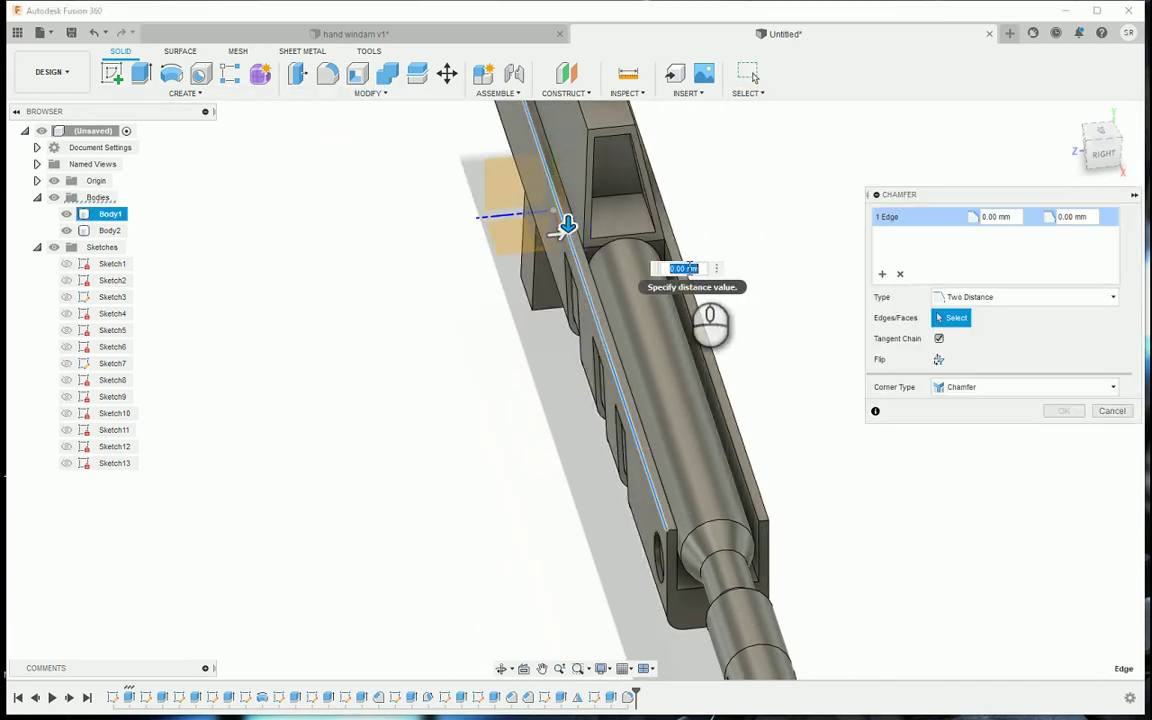
click(720, 360)
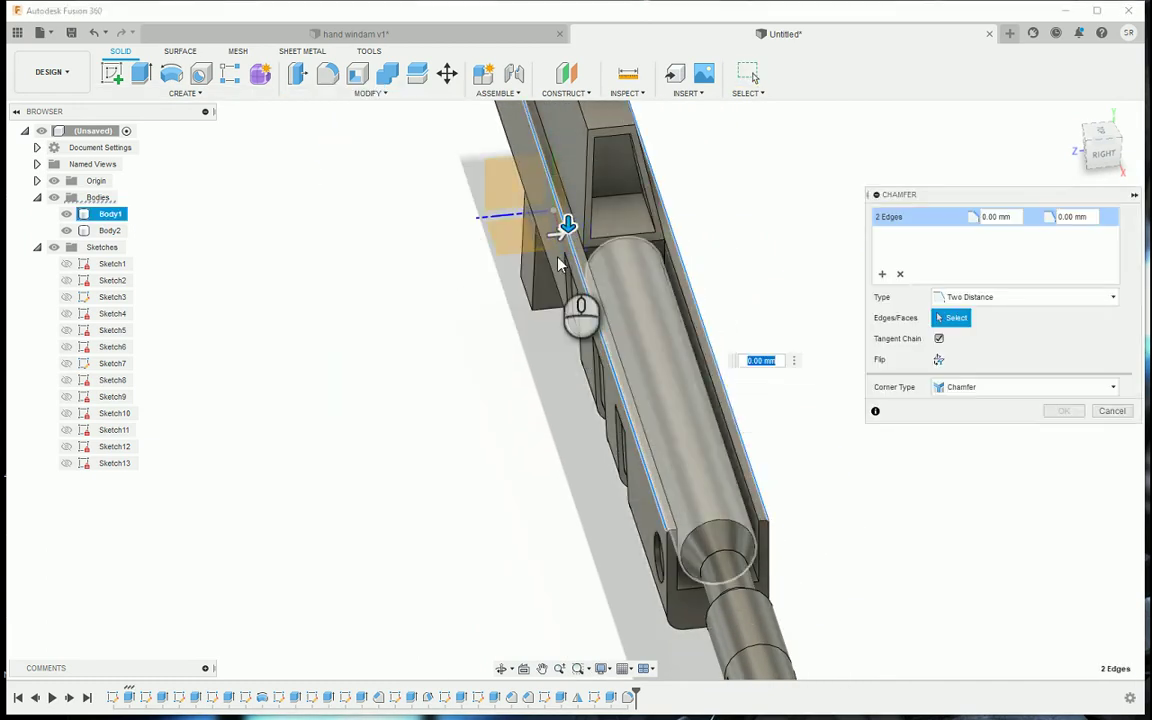
Change the chamfer type to Equal Distance and set its distance to 0.5 mm on the two long upper edges
click(996, 297)
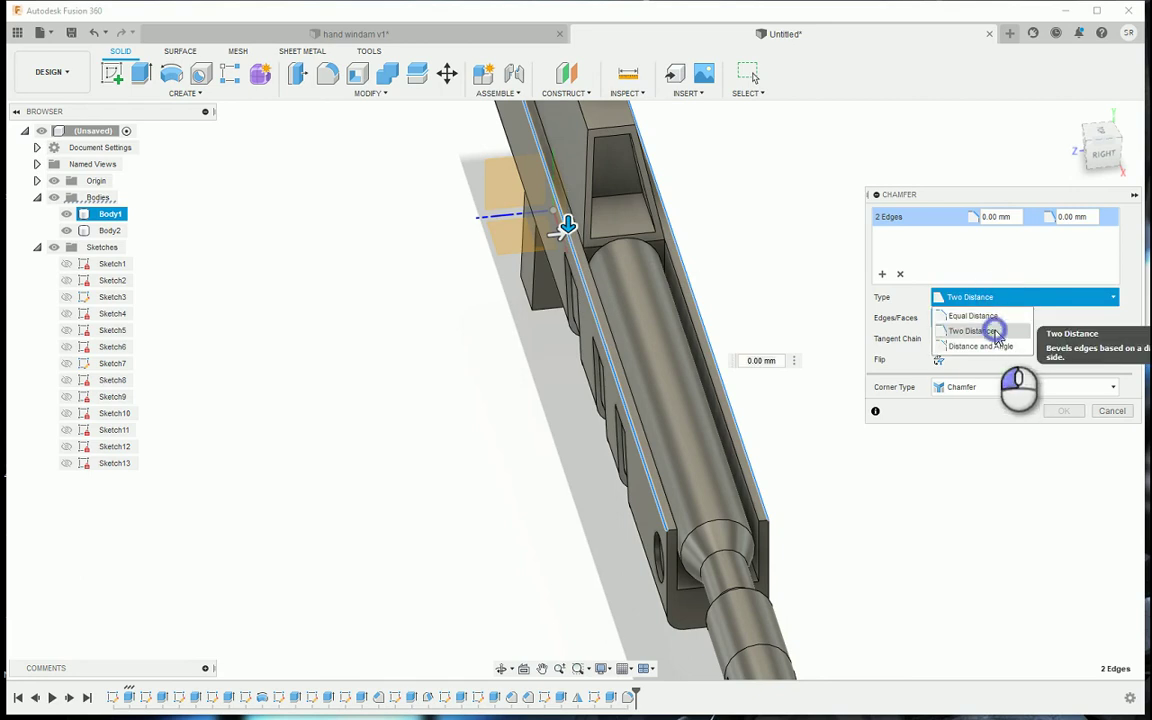
click(995, 331)
click(1000, 297)
click(968, 316)
scroll(560, 270, up, 1)
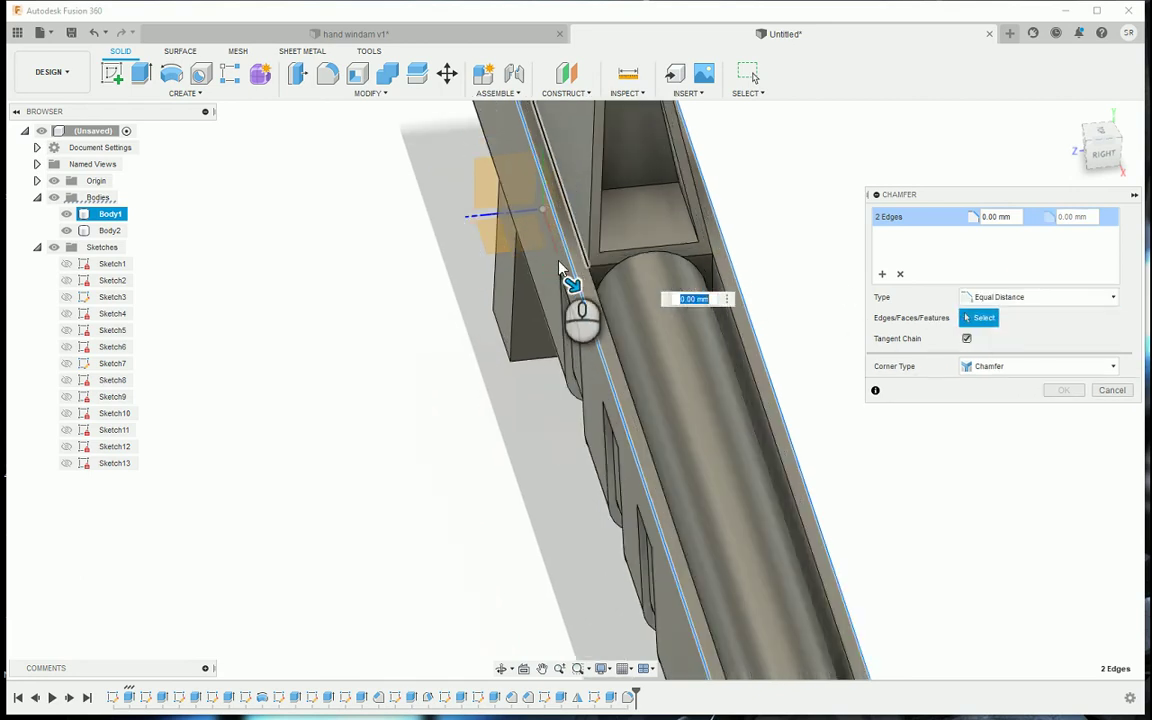
click(575, 283)
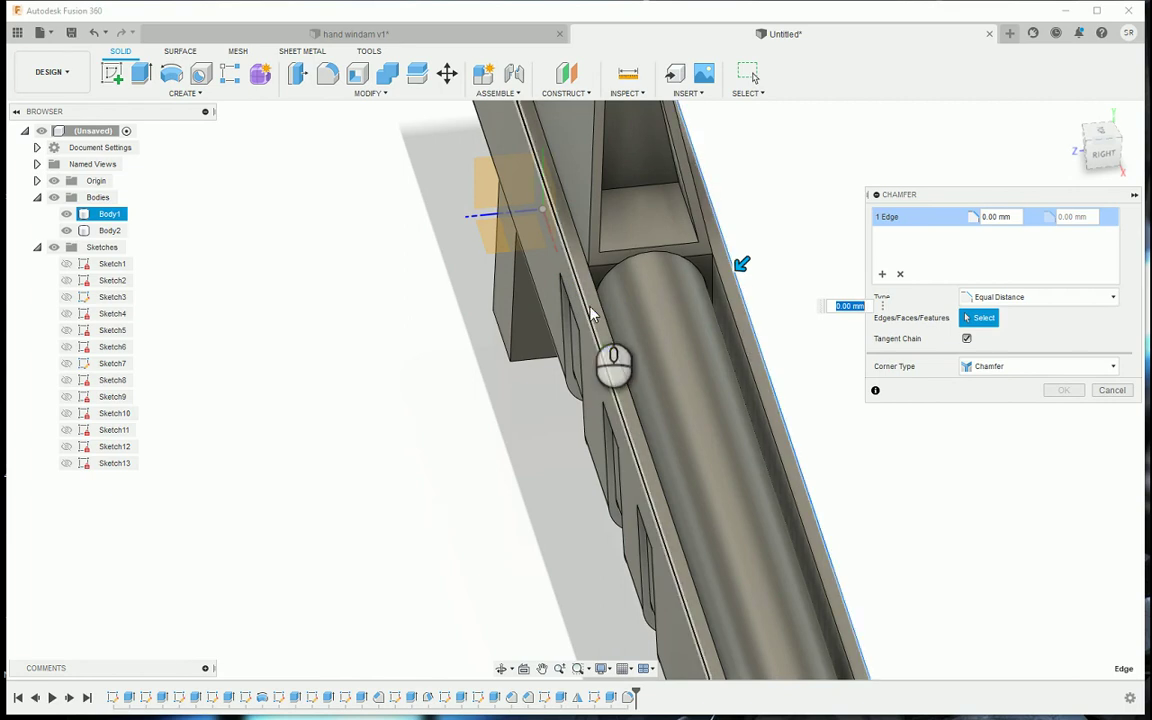
click(745, 272)
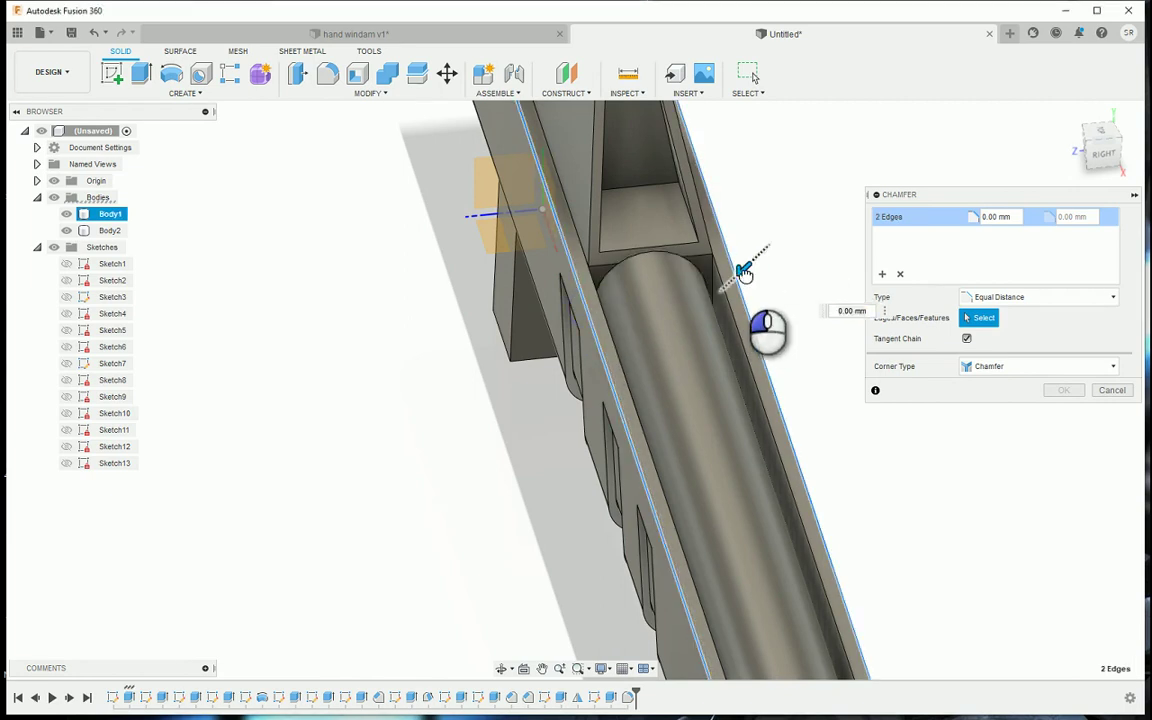
drag(745, 272, 741, 277)
scroll(770, 246, down, 3)
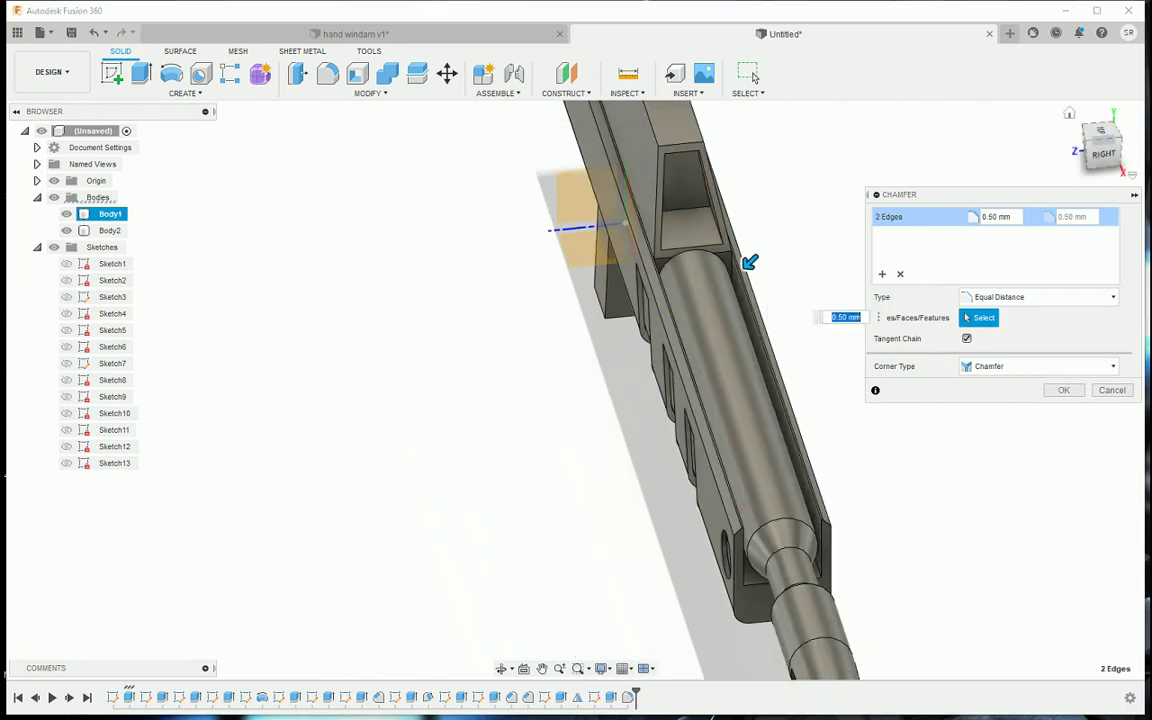
Add the outer outline of the receiver's muzzle-end face to the chamfer, set the distance to 0.4 mm, and apply it
mouse_move(1100, 147)
mouse_down()
mouse_move(1075, 157)
mouse_move(1098, 154)
mouse_move(1097, 165)
mouse_up()
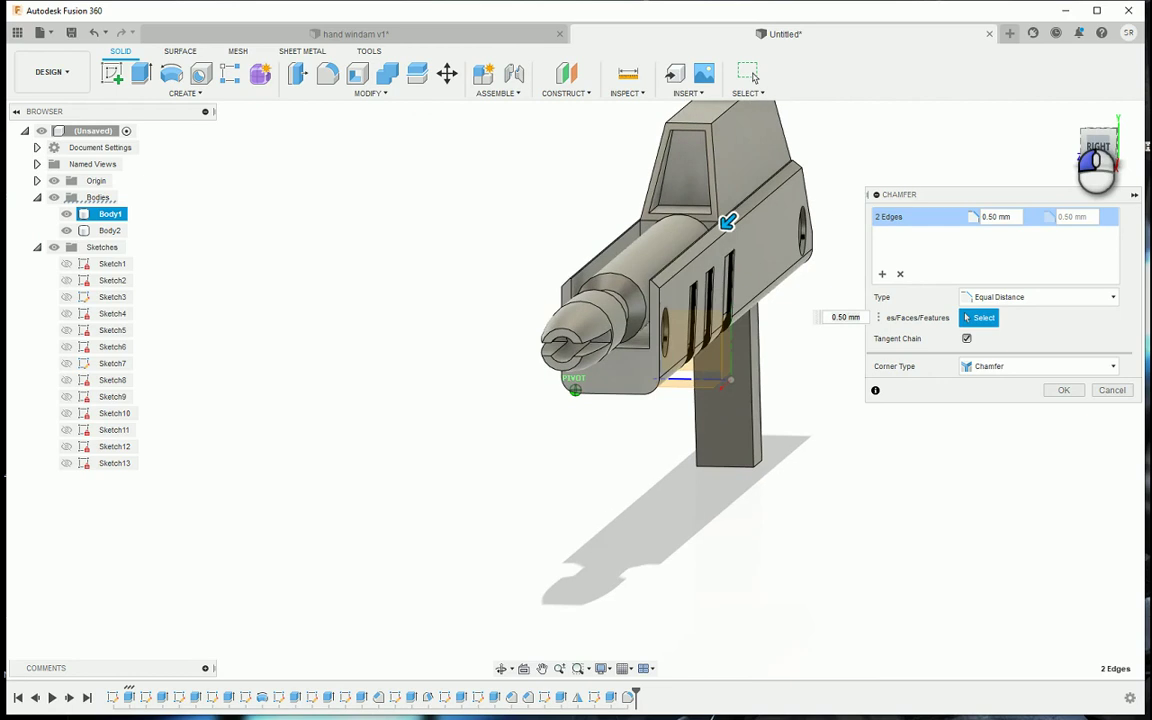
scroll(619, 274, up, 6)
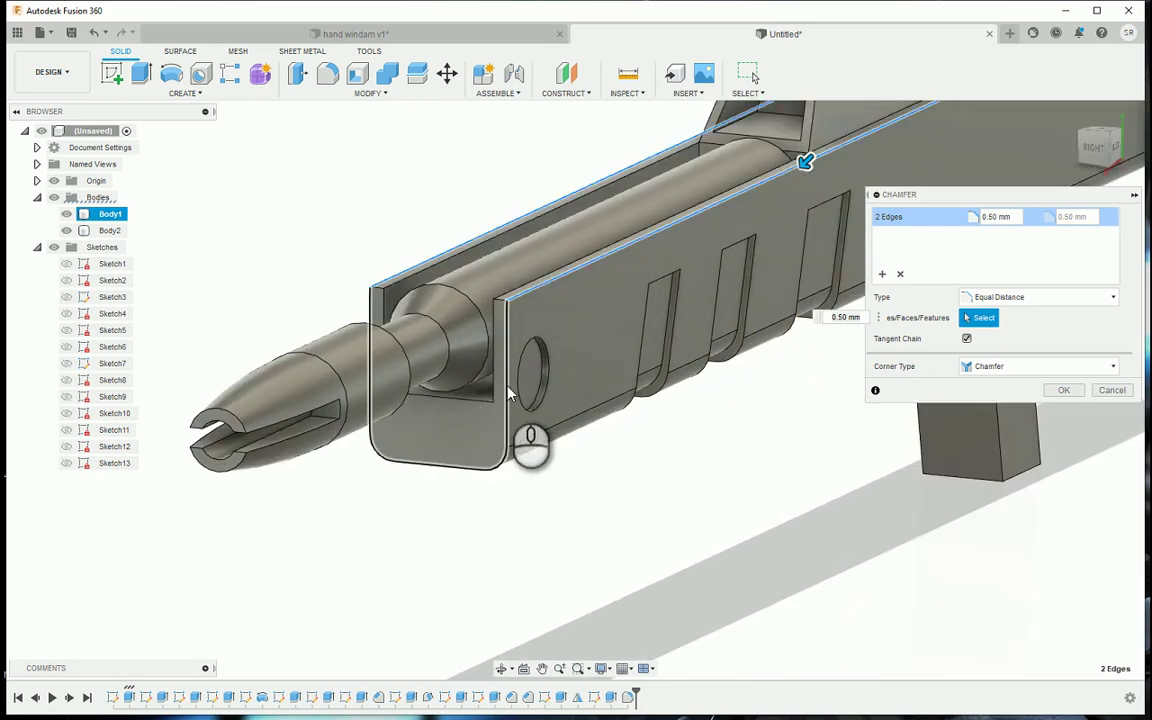
click(508, 390)
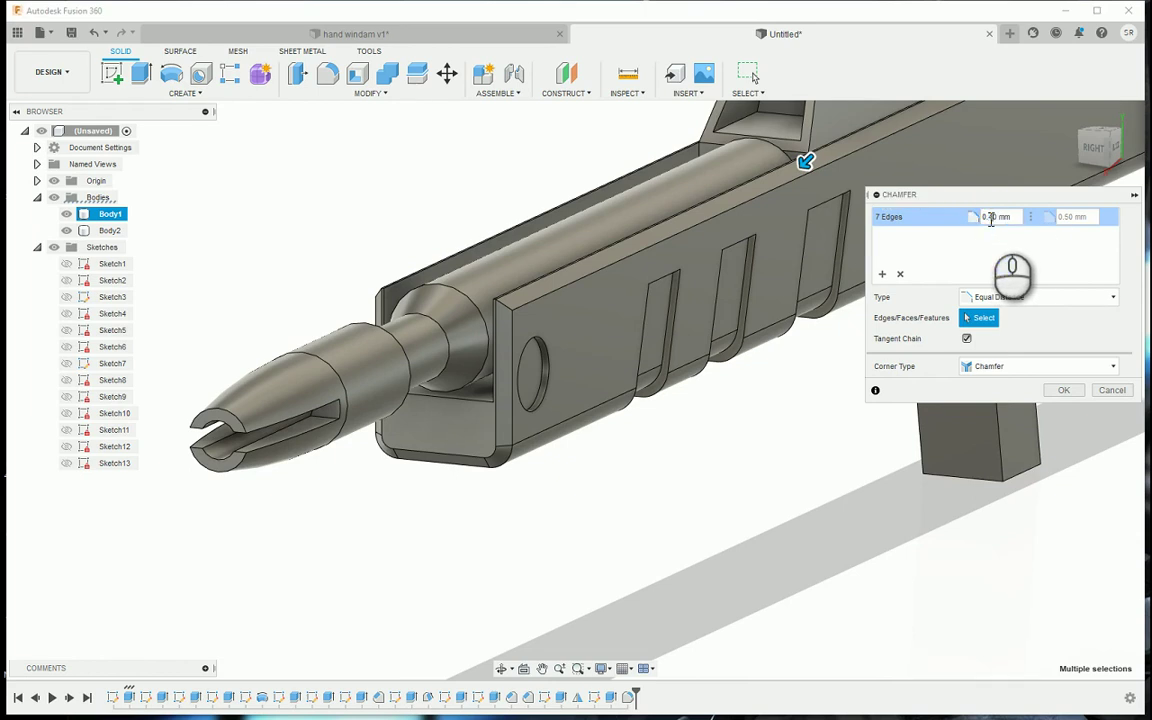
scroll(991, 219, down, 1)
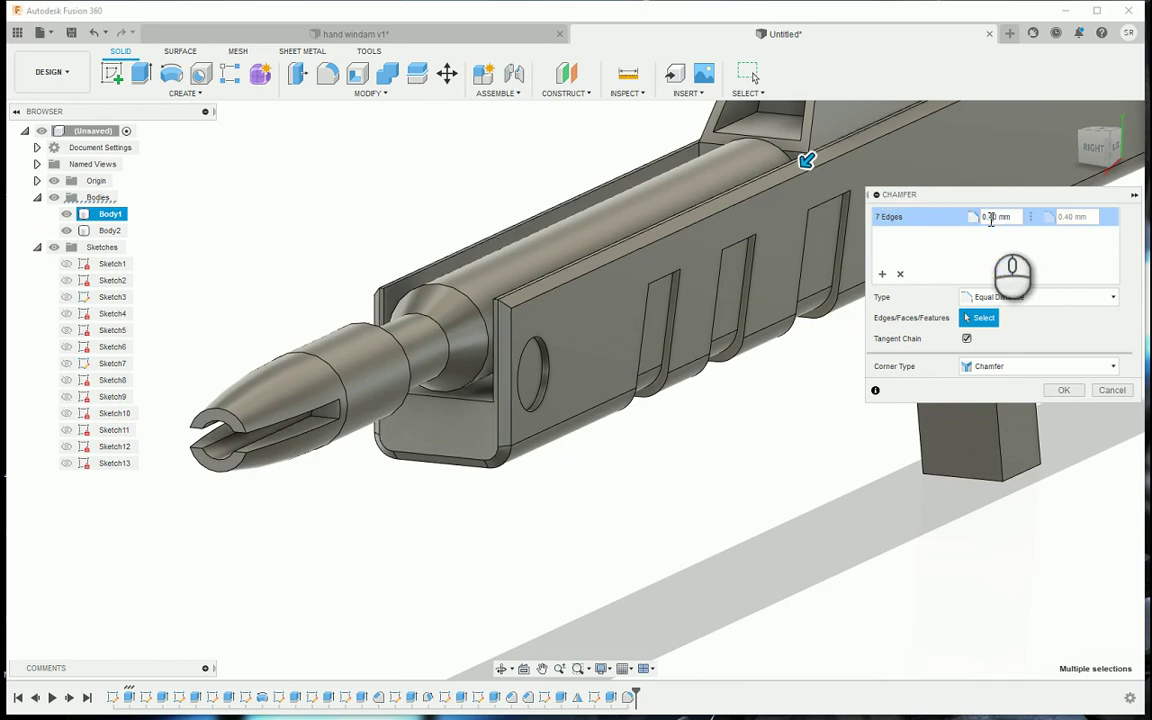
key(Return)
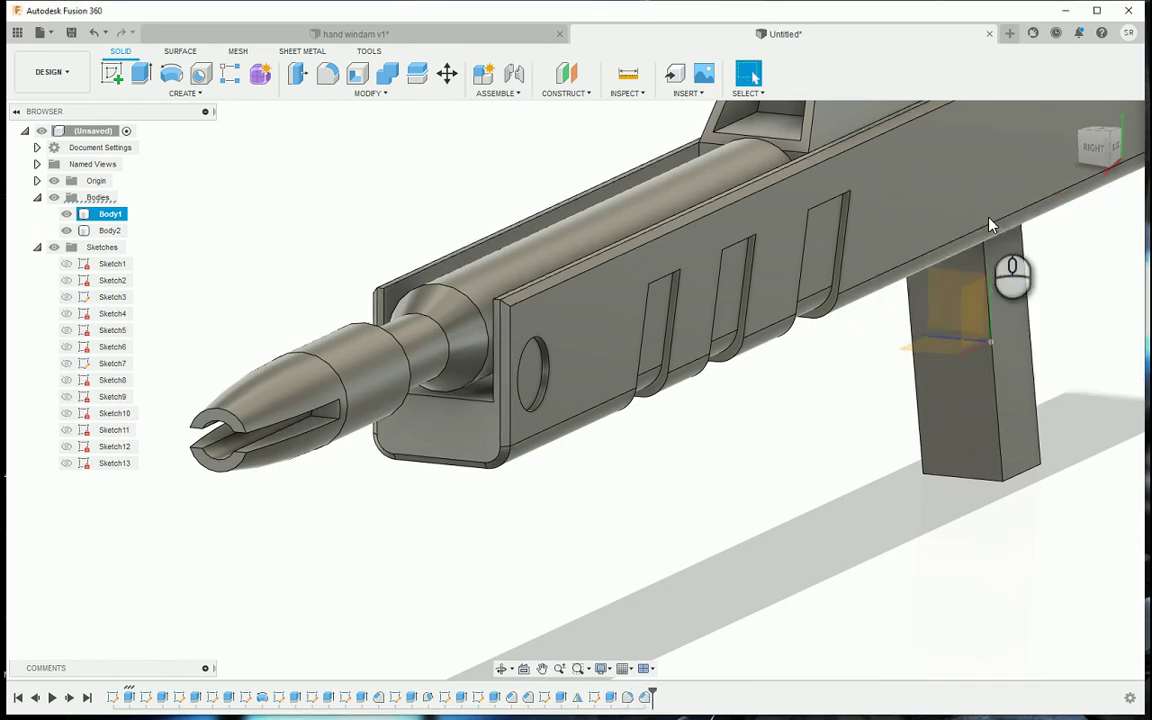
Edit the latest receiver chamfer to include the edges around the sloped rear end, with a 0.3 mm distance
scroll(897, 452, down, 3)
shift+middle_drag(1091, 144, 889, 152)
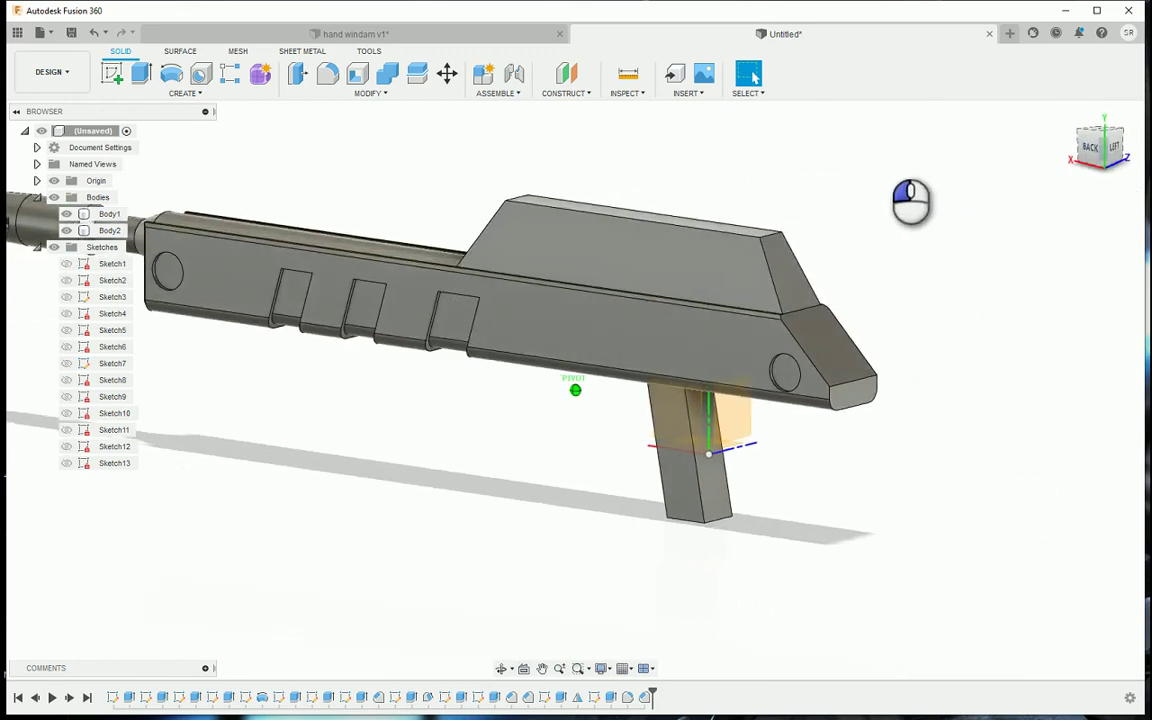
double_click(612, 700)
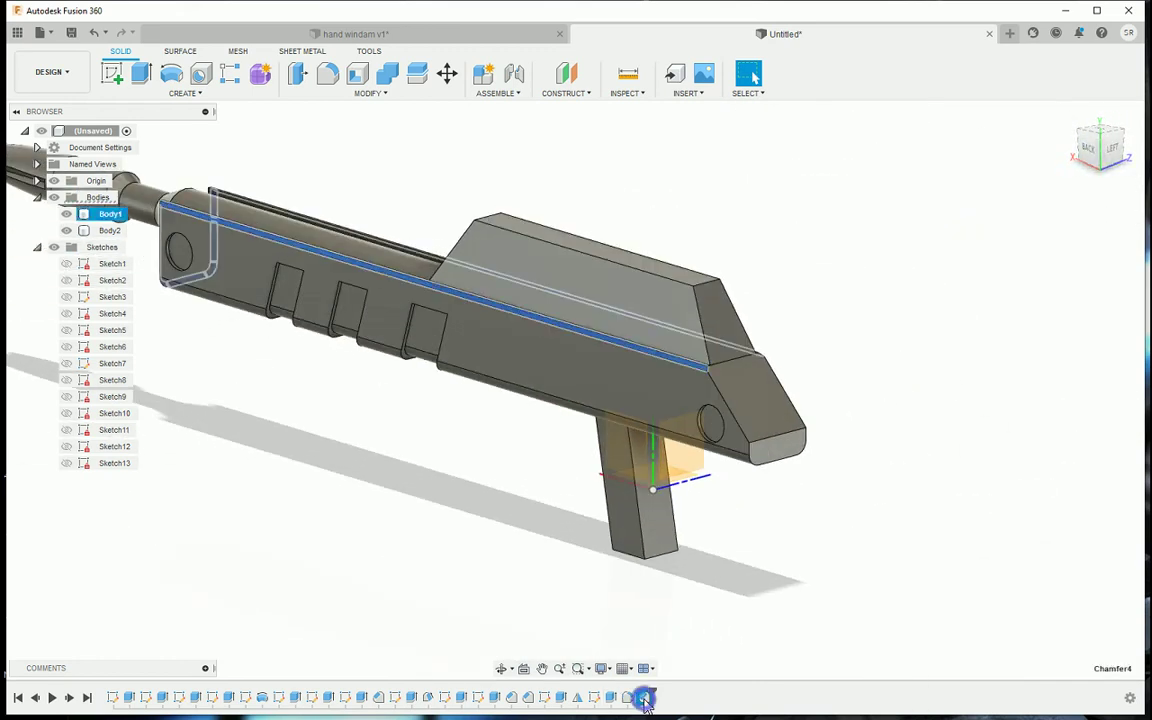
click(752, 450)
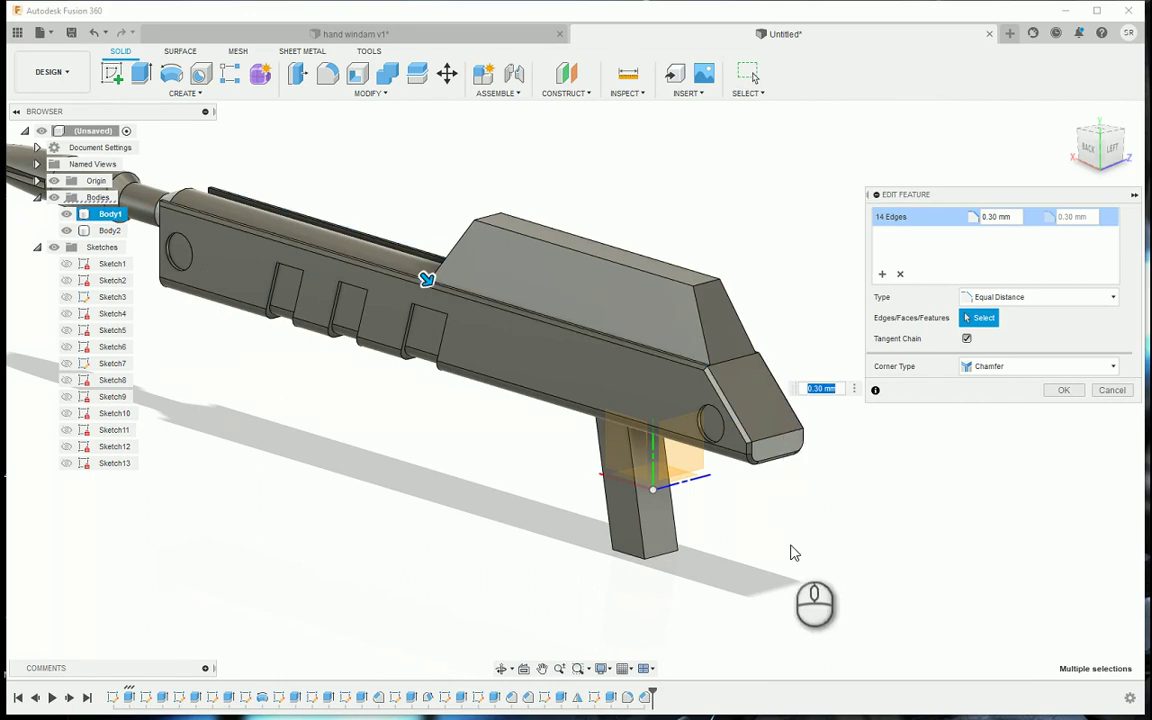
click(1062, 390)
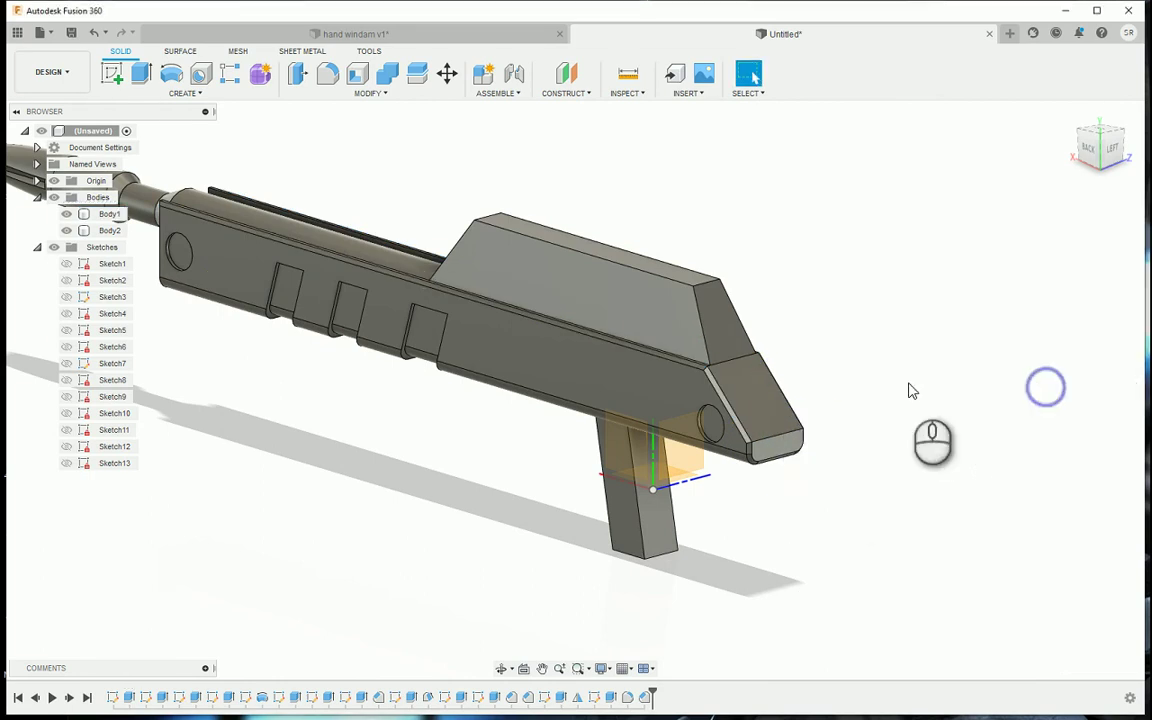
Start a 0.5 mm Equal Distance chamfer on the raised top block's two long upper edges and short rear upper edge
scroll(658, 236, up, 3)
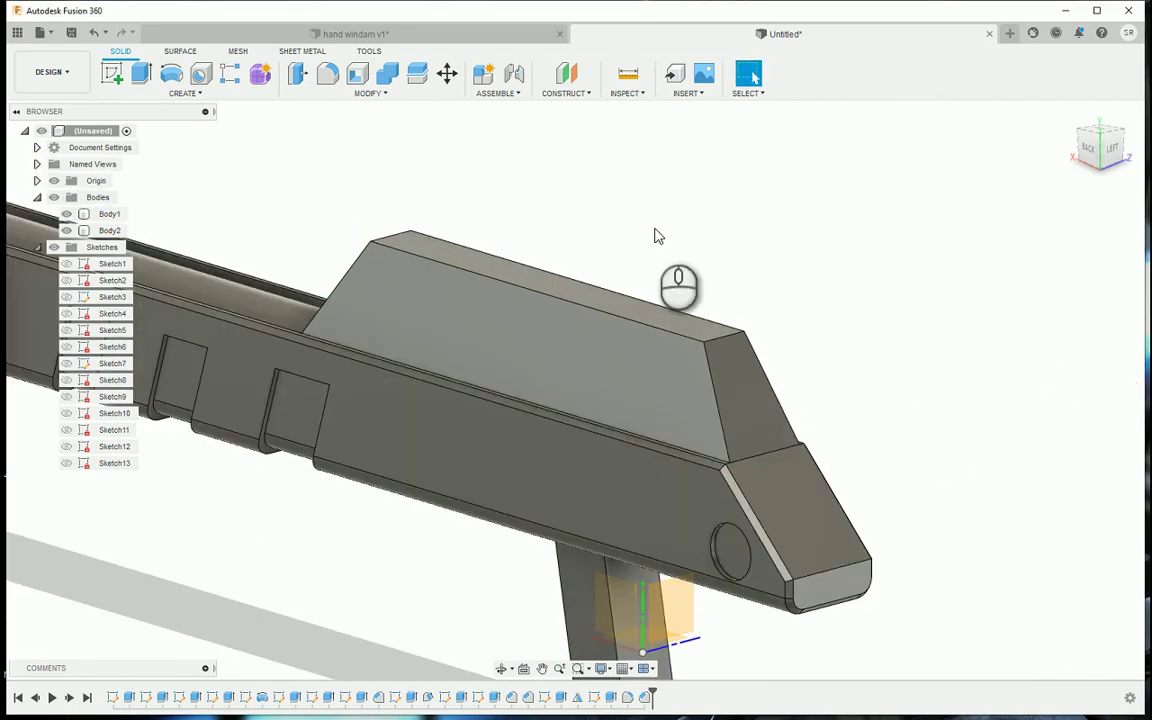
click(368, 93)
click(350, 139)
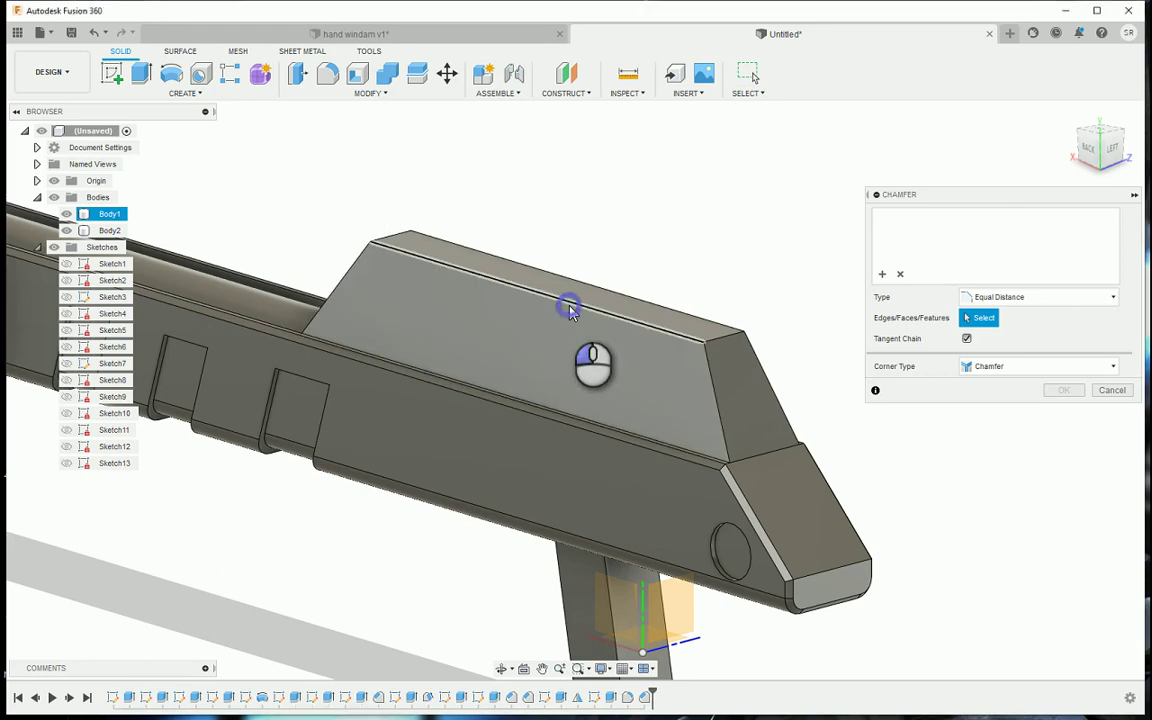
click(569, 311)
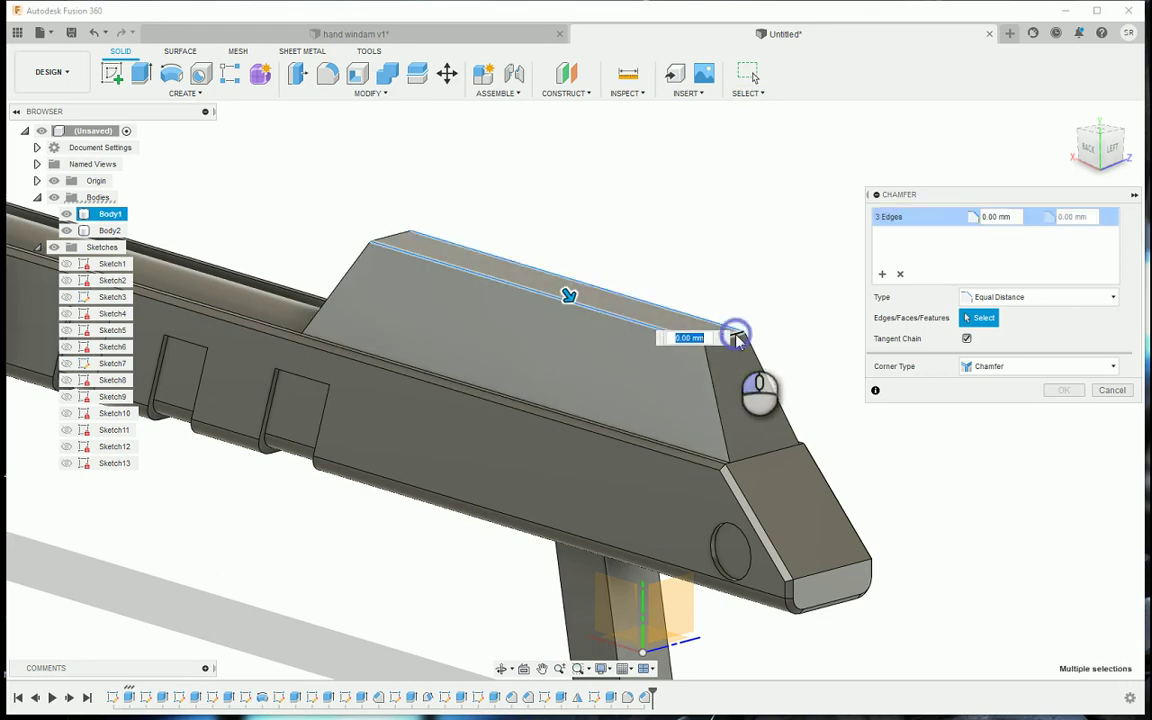
scroll(736, 334, up, 3)
drag(484, 275, 490, 281)
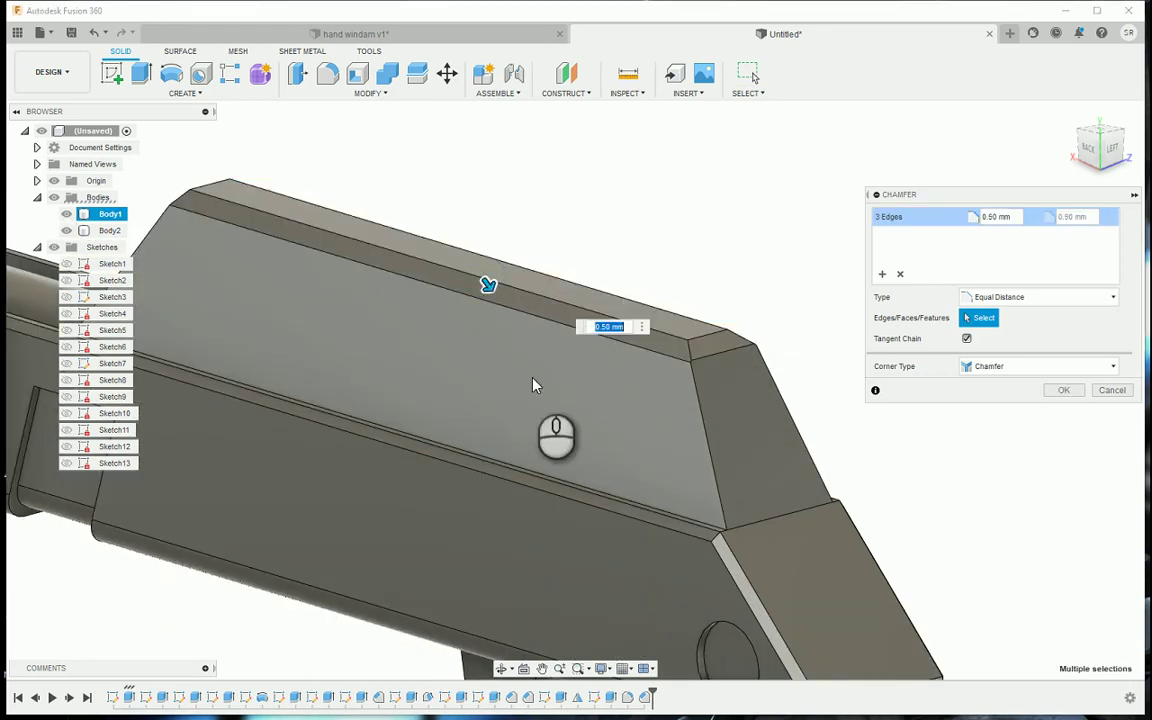
Remove the raised block's short rear upper edge from the chamfer selection, keeping only the two long upper edges
mouse_move(1102, 148)
mouse_down()
mouse_move(989, 136)
mouse_move(1098, 146)
mouse_up()
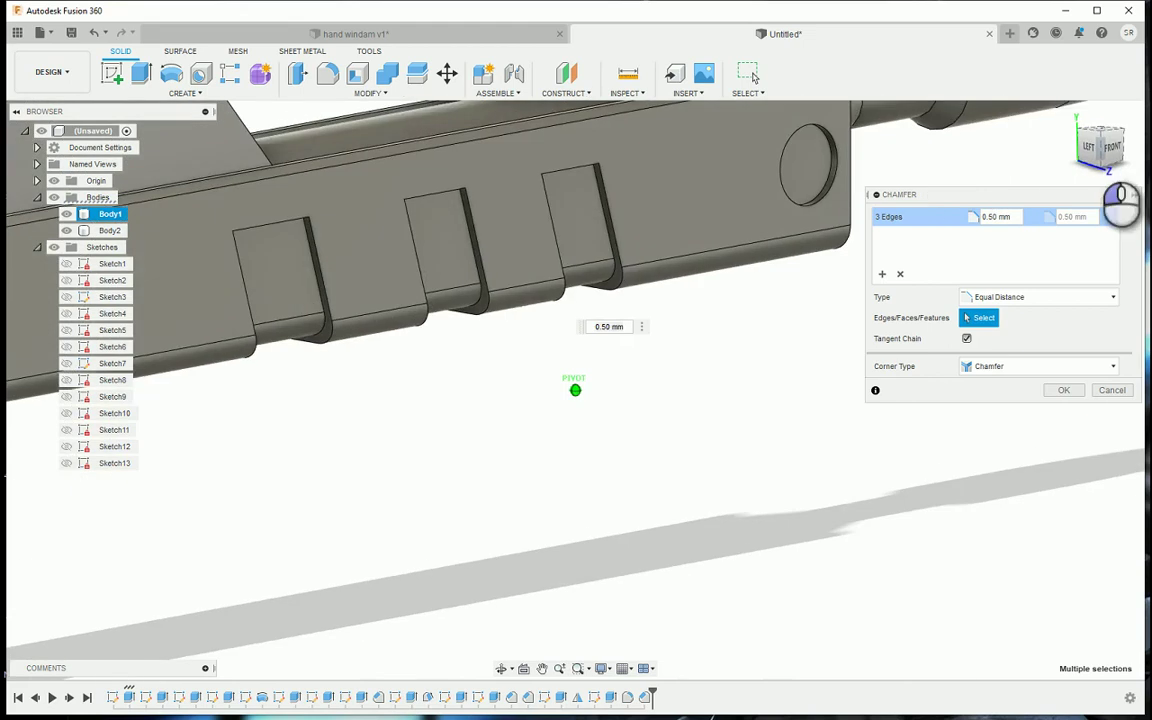
middle_drag(330, 495, 780, 700)
scroll(290, 400, up, 6)
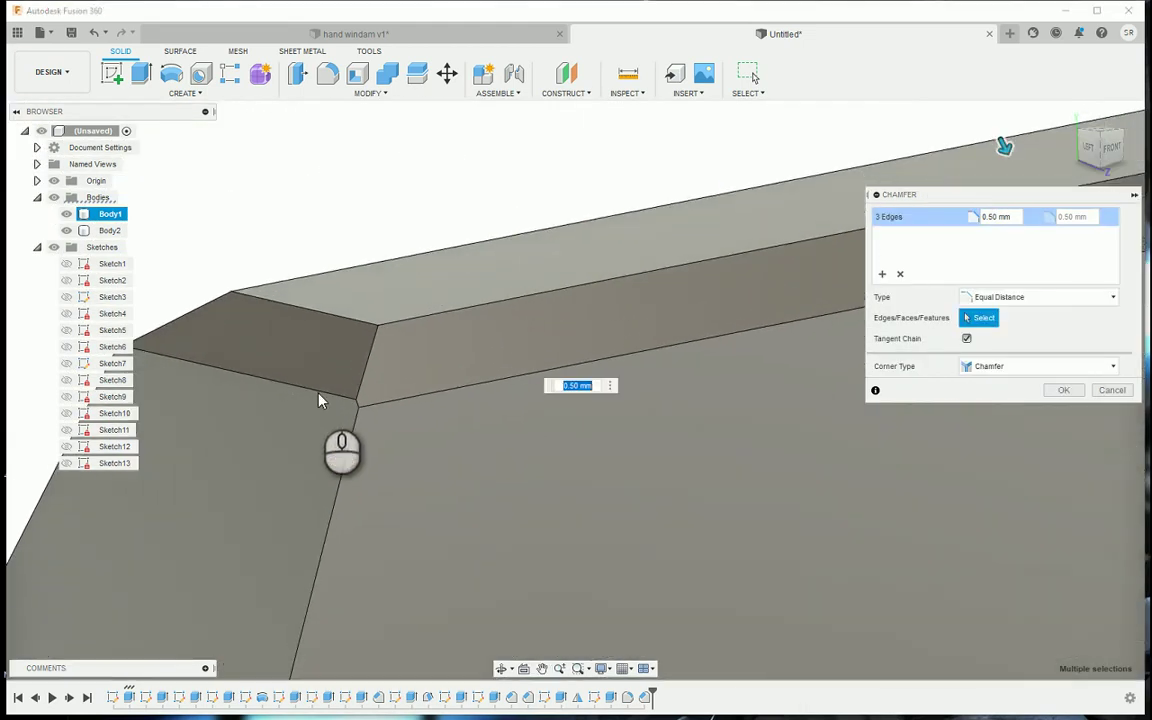
scroll(365, 370, down, 3)
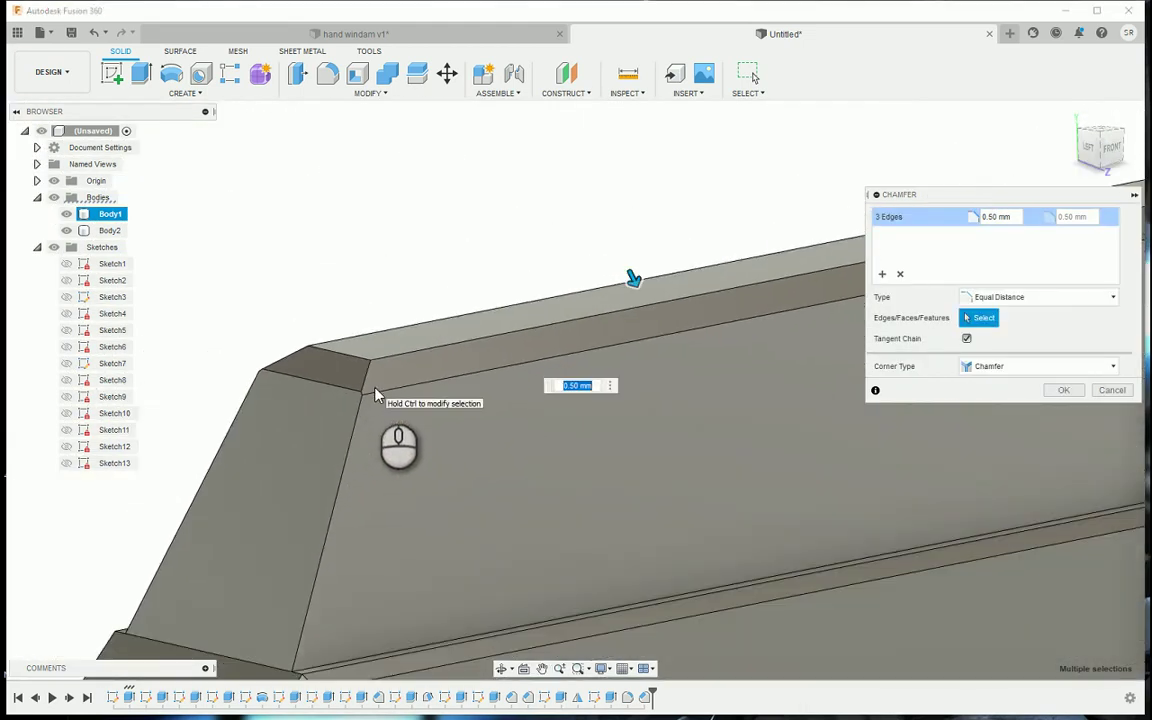
scroll(546, 365, down, 2)
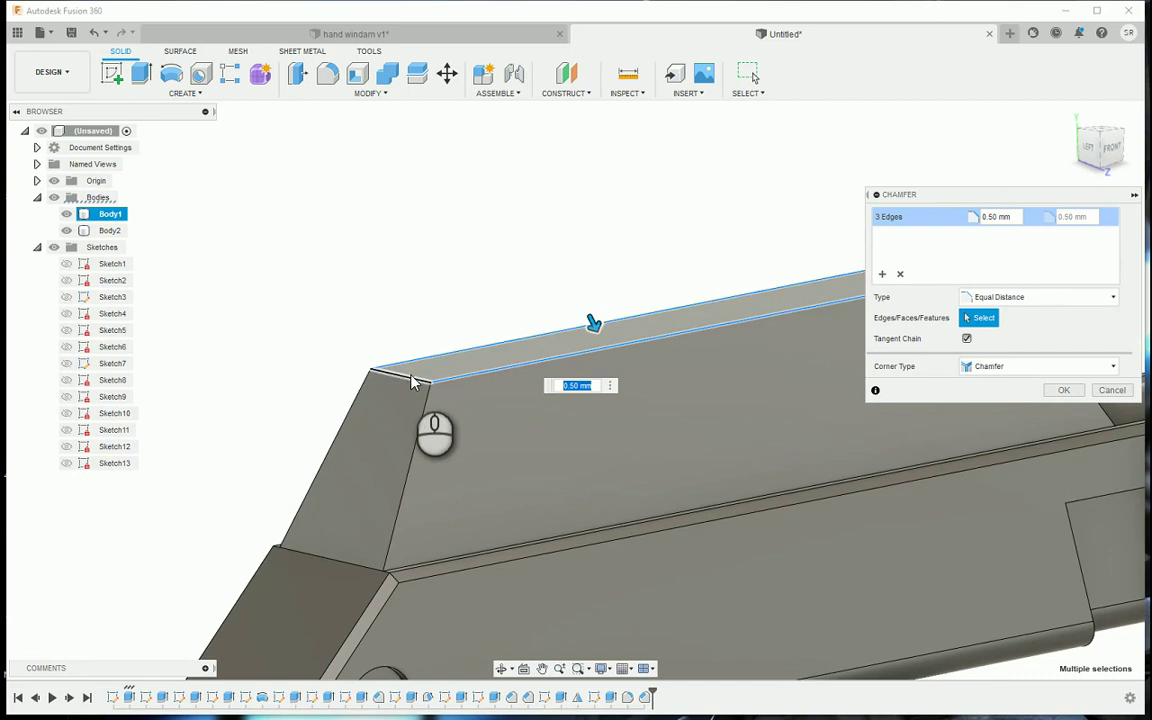
click(411, 379)
scroll(586, 503, up, 3)
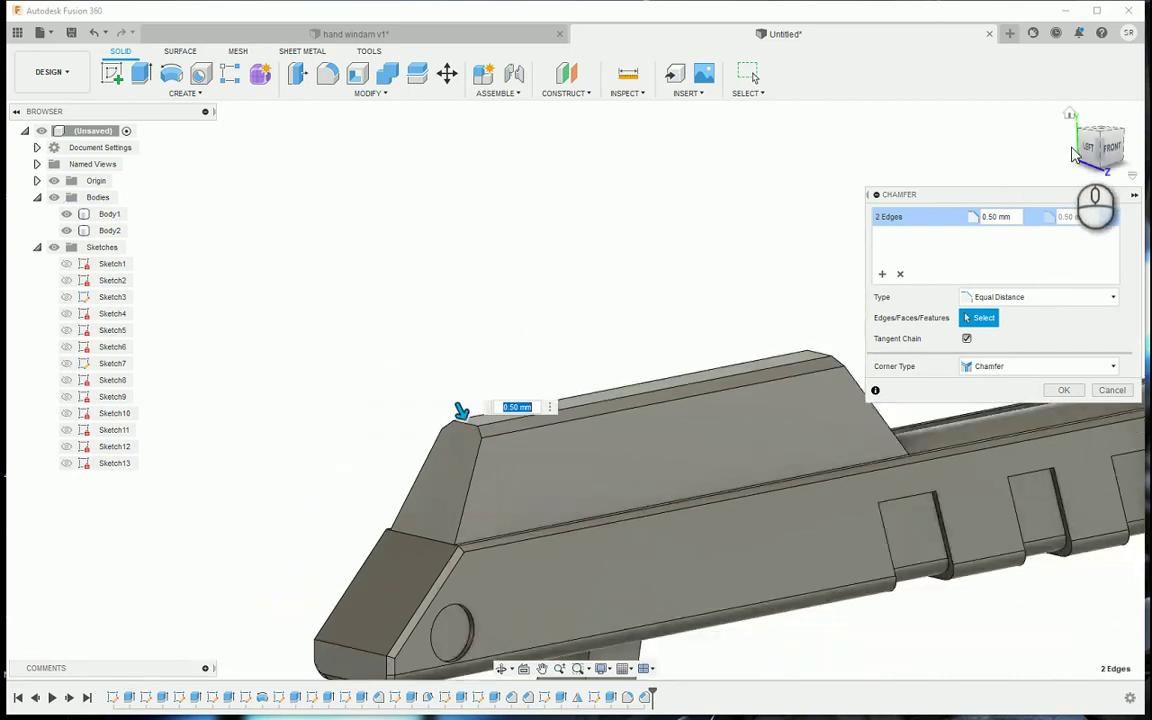
Add the two inner upper corner edges of the raised block's front opening to the chamfer and apply it
drag(1086, 149, 849, 142)
scroll(622, 478, up, 3)
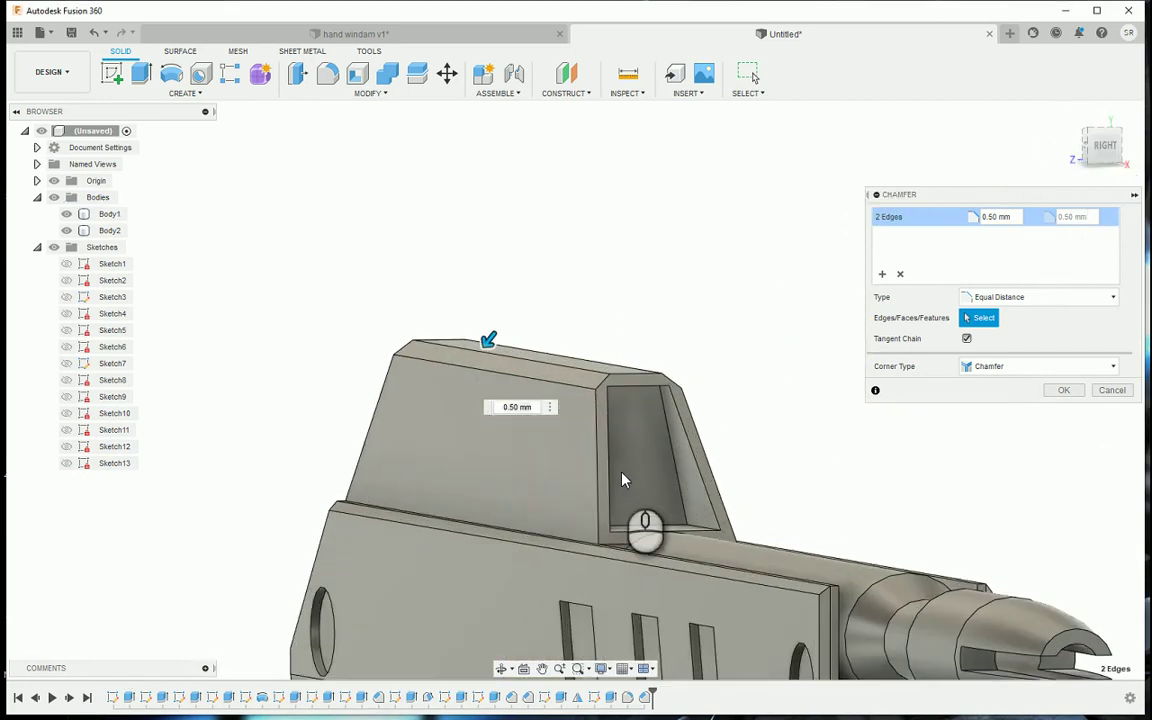
drag(1112, 148, 1112, 128)
scroll(771, 213, up, 5)
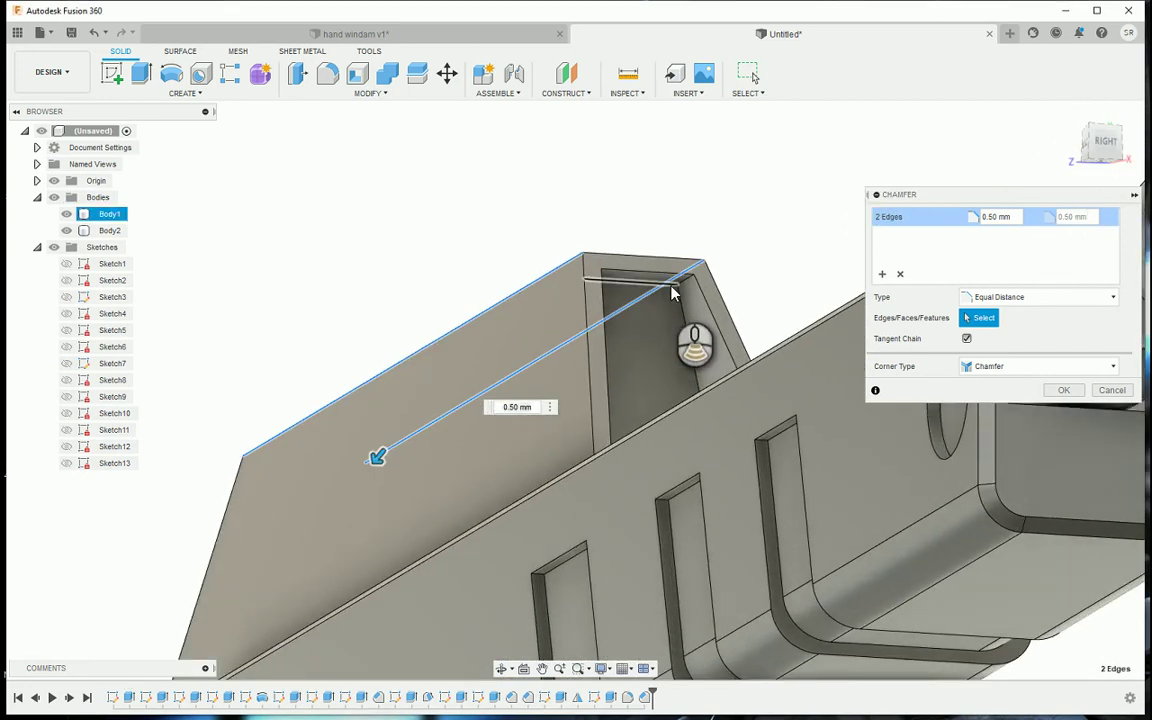
click(695, 287)
click(697, 289)
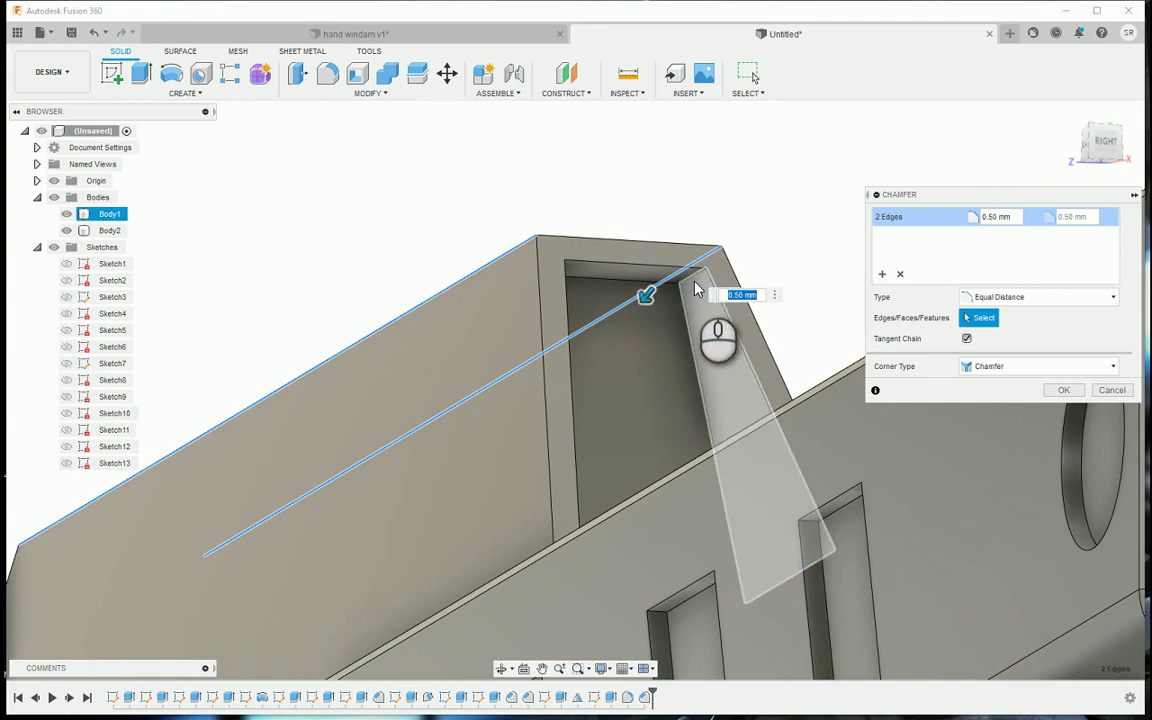
drag(1104, 142, 1010, 156)
middle_drag(434, 362, 880, 381)
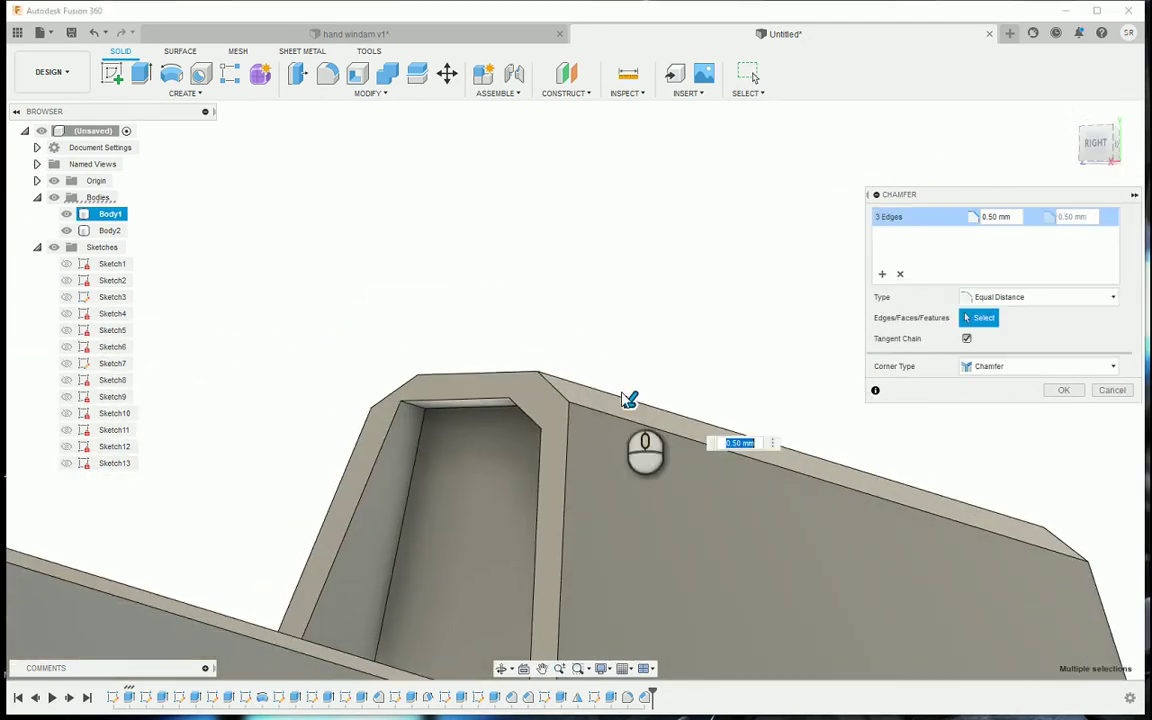
click(414, 406)
click(1064, 390)
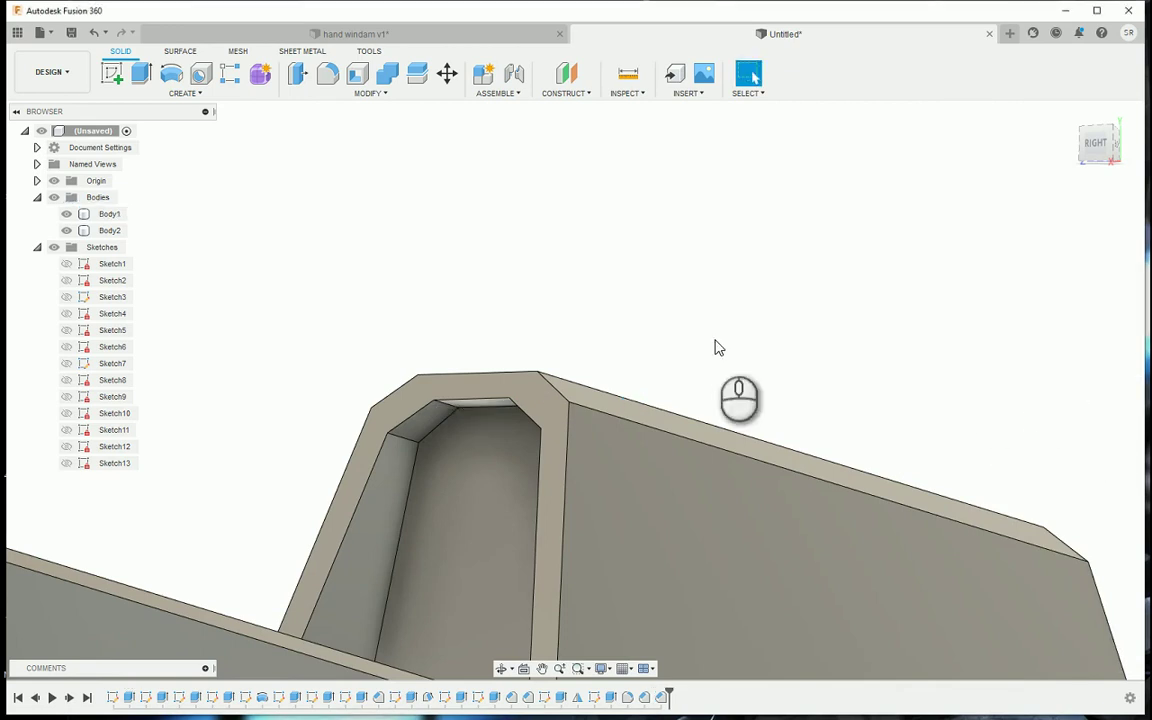
Start a sketch on the recessed circular face near the receiver's rear end
scroll(809, 289, down, 5)
drag(1106, 146, 665, 162)
scroll(831, 283, down, 6)
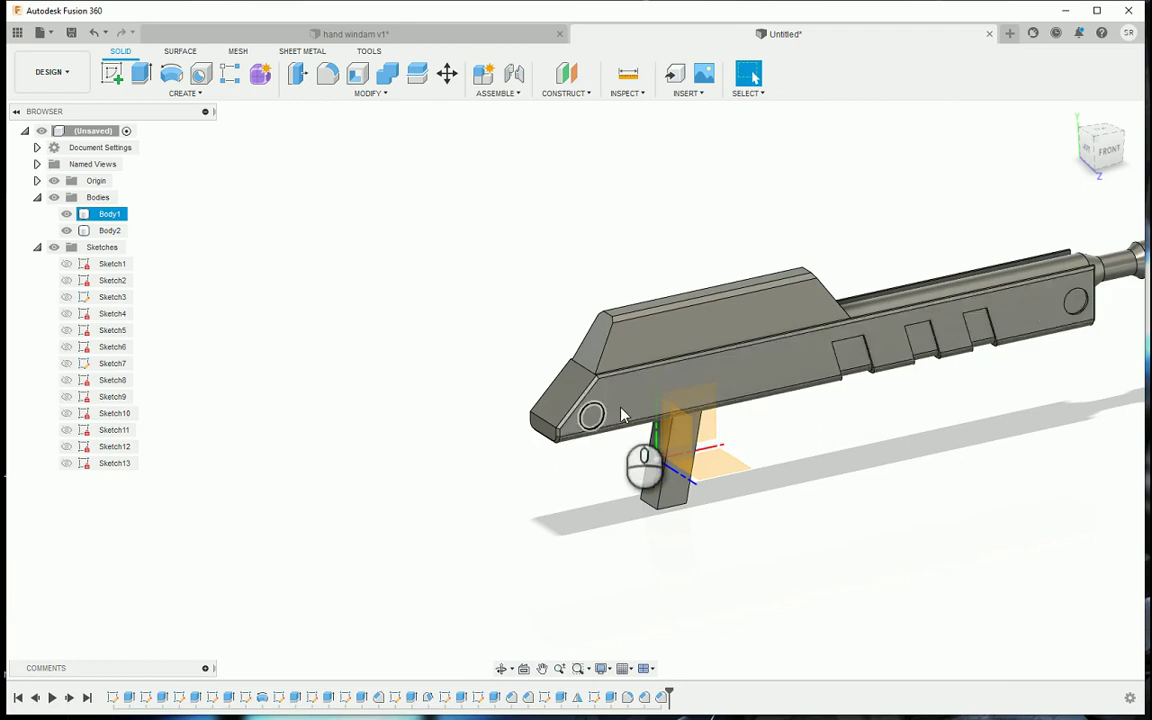
scroll(800, 420, down, 3)
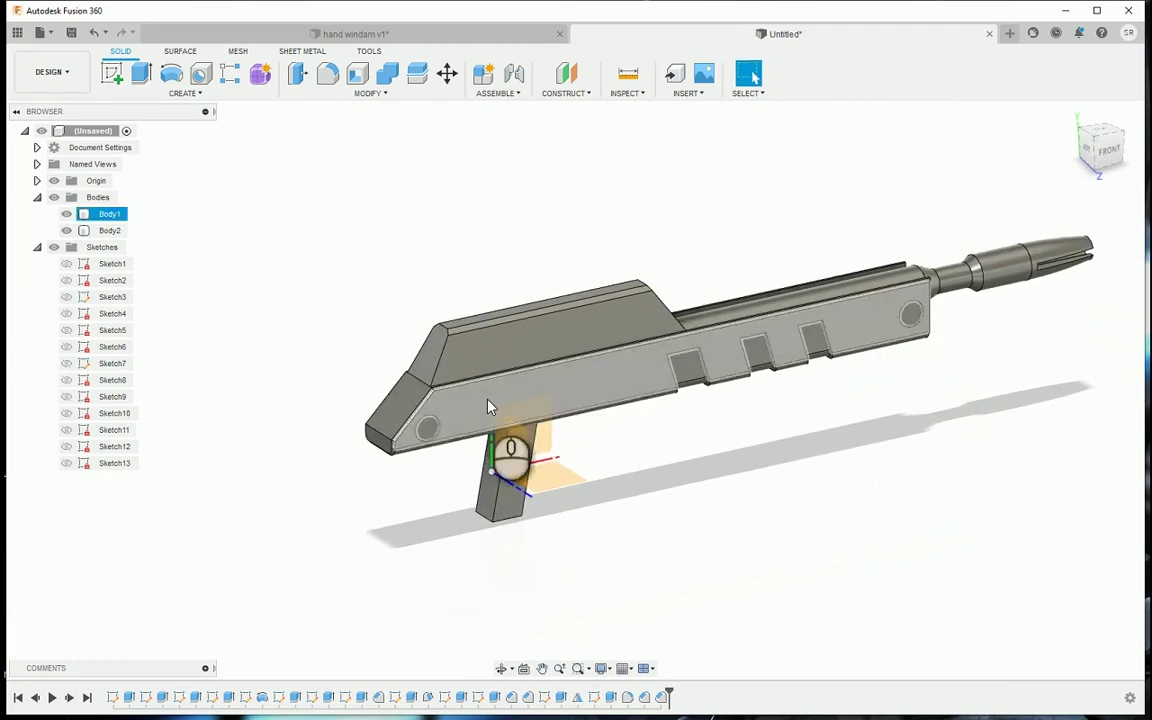
scroll(437, 437, up, 3)
click(428, 428)
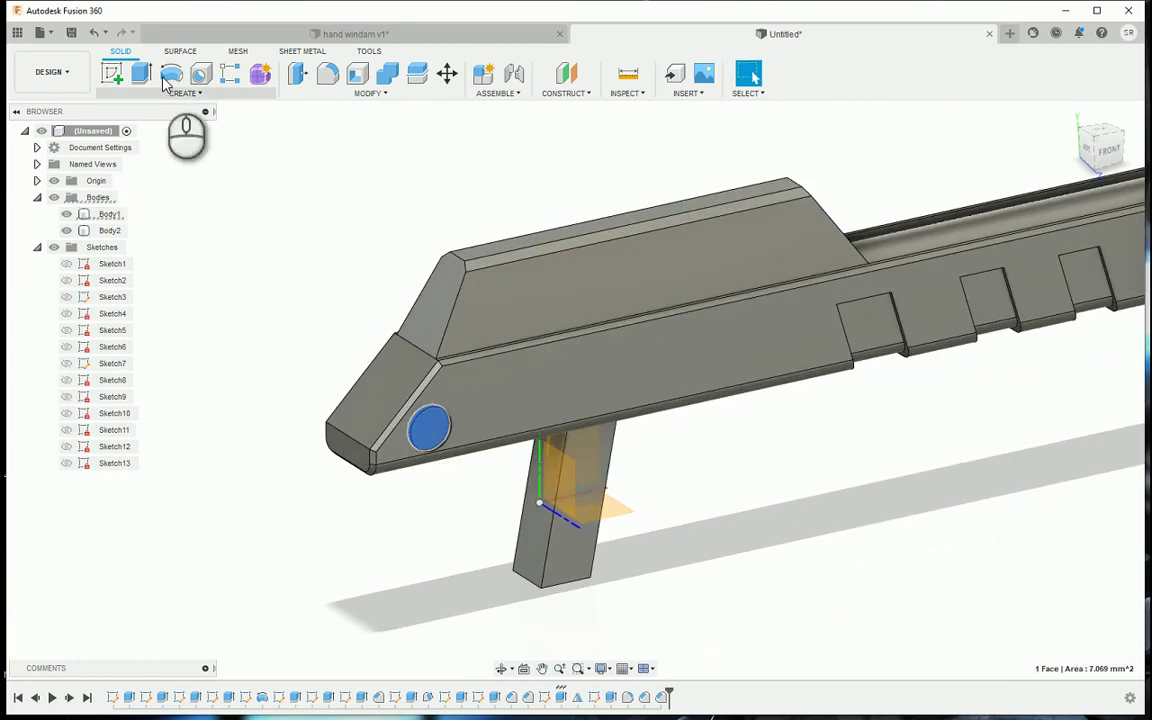
click(112, 73)
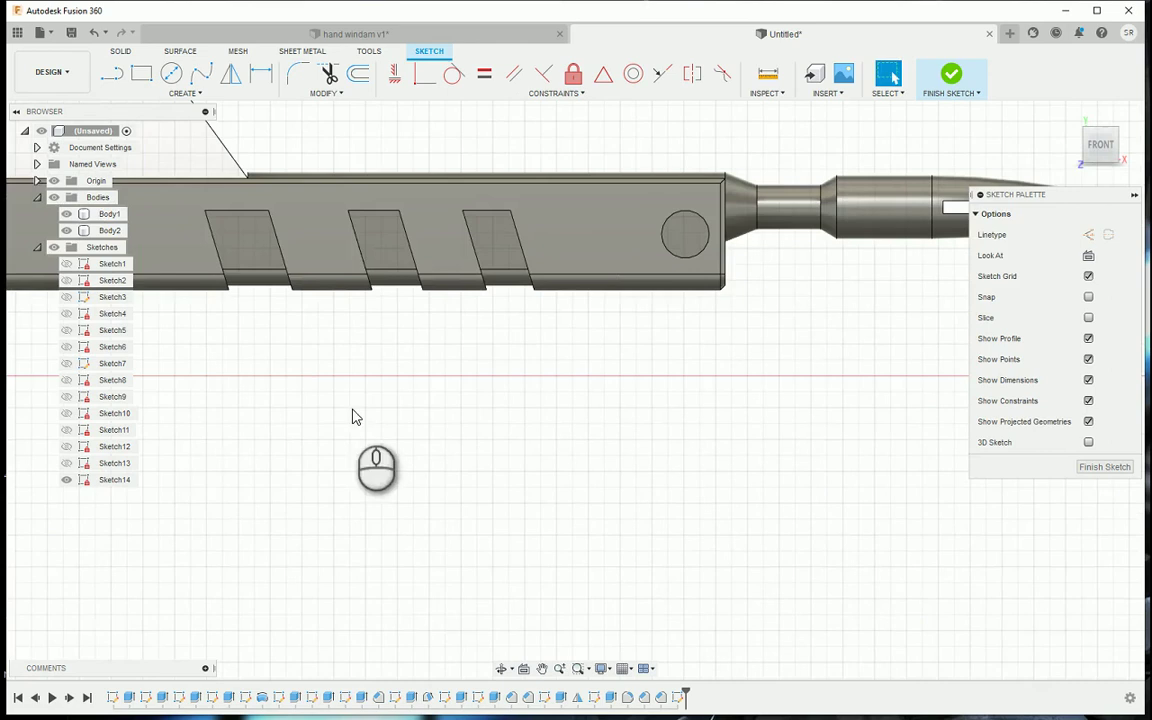
middle_drag(352, 417, 818, 452)
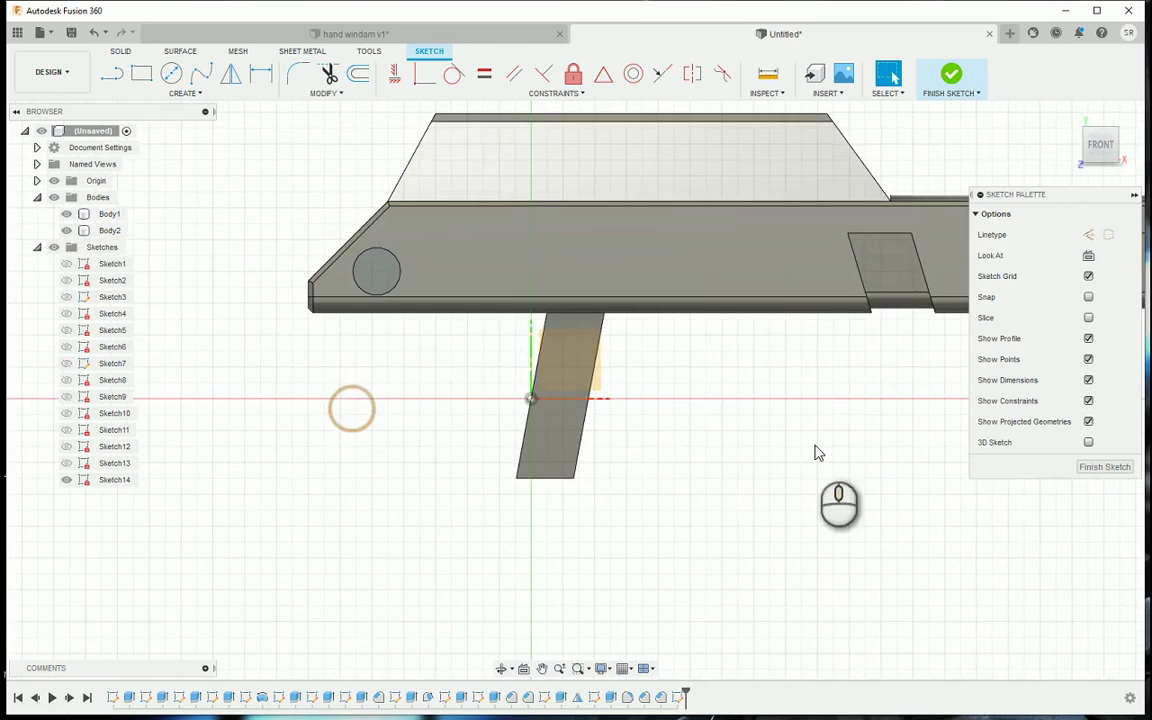
scroll(350, 288, up, 5)
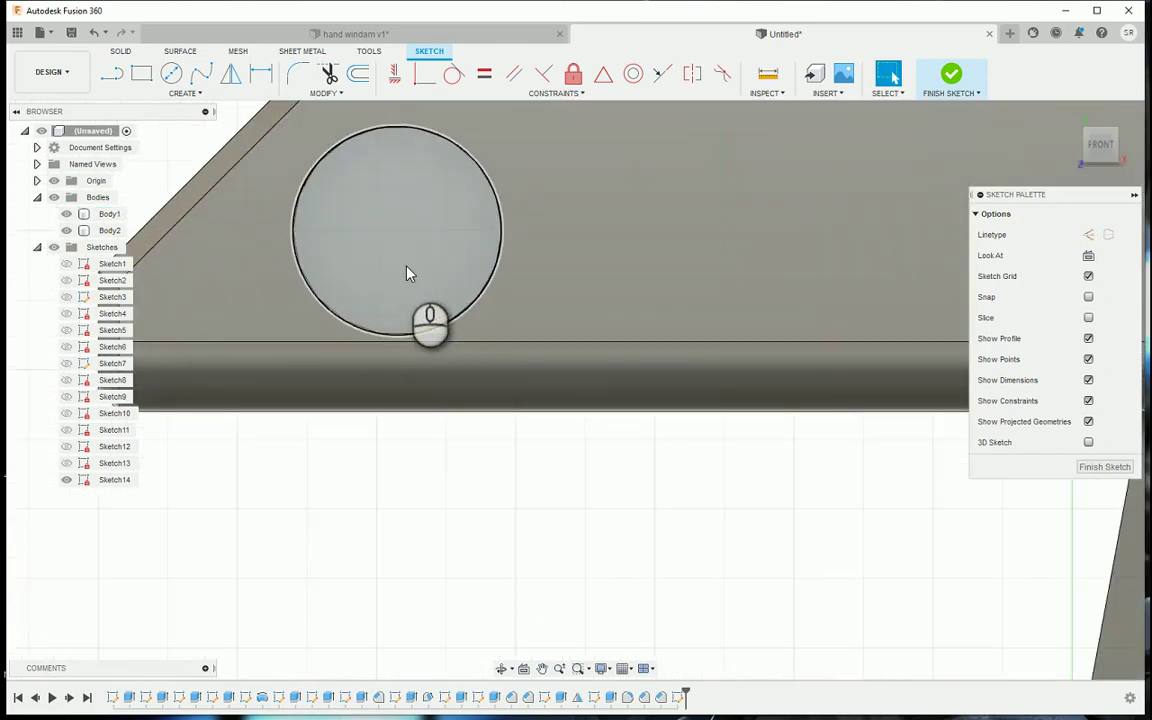
Draw a concentric circle inside the round recess and dimension its gap to the recess edge as 0.5 mm
key(c)
click(397, 230)
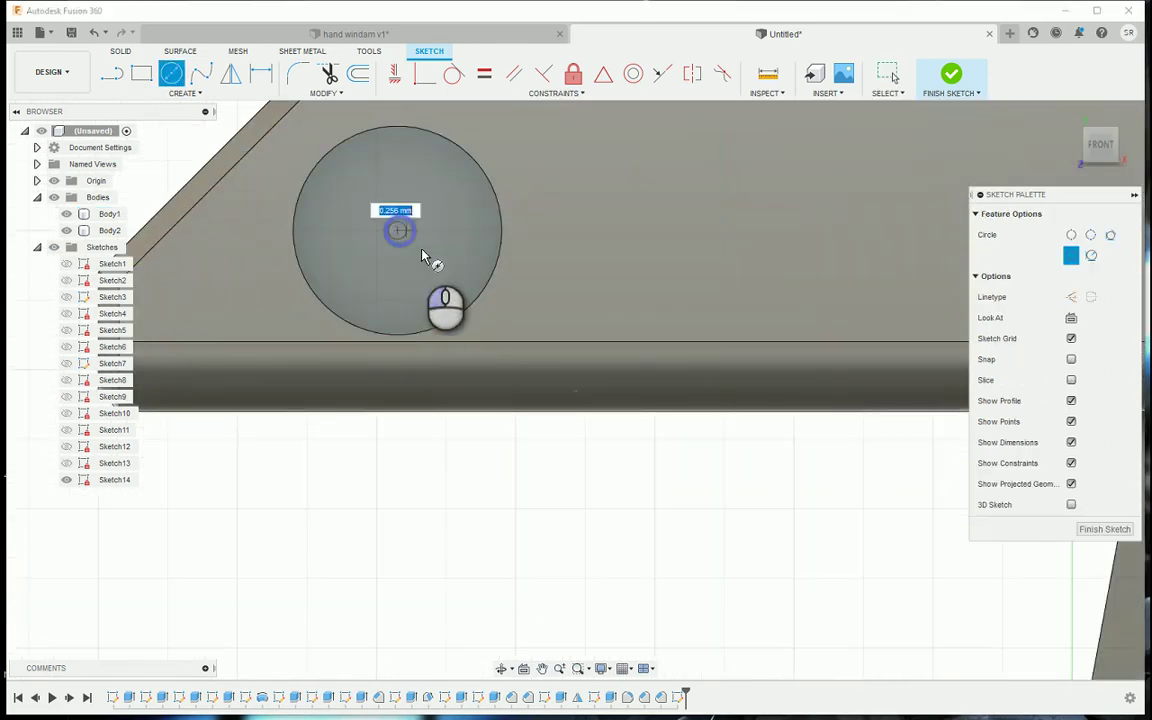
click(452, 276)
key(d)
click(465, 238)
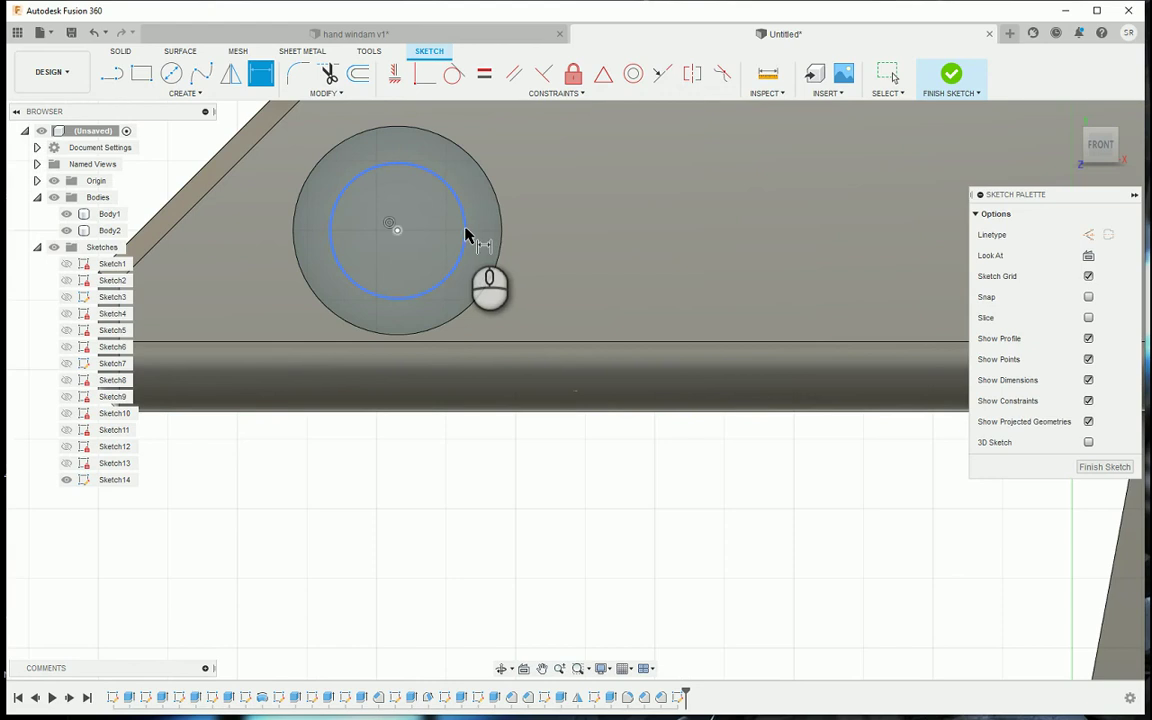
click(566, 211)
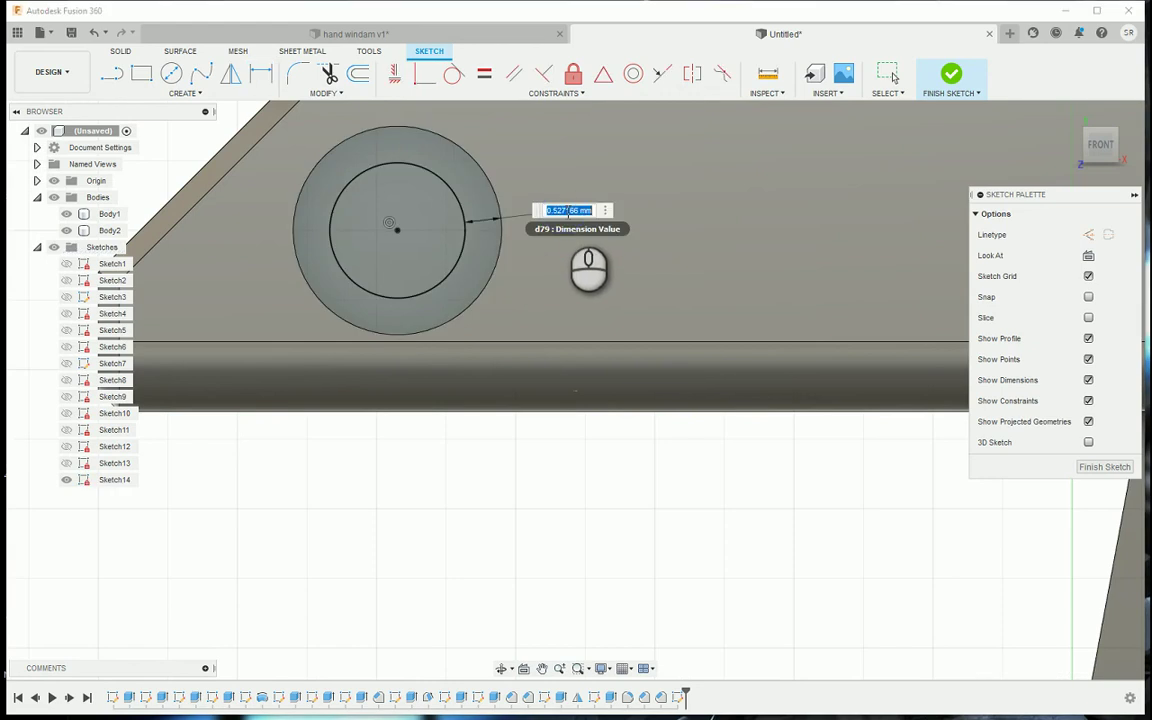
text(0.5)
key(Return)
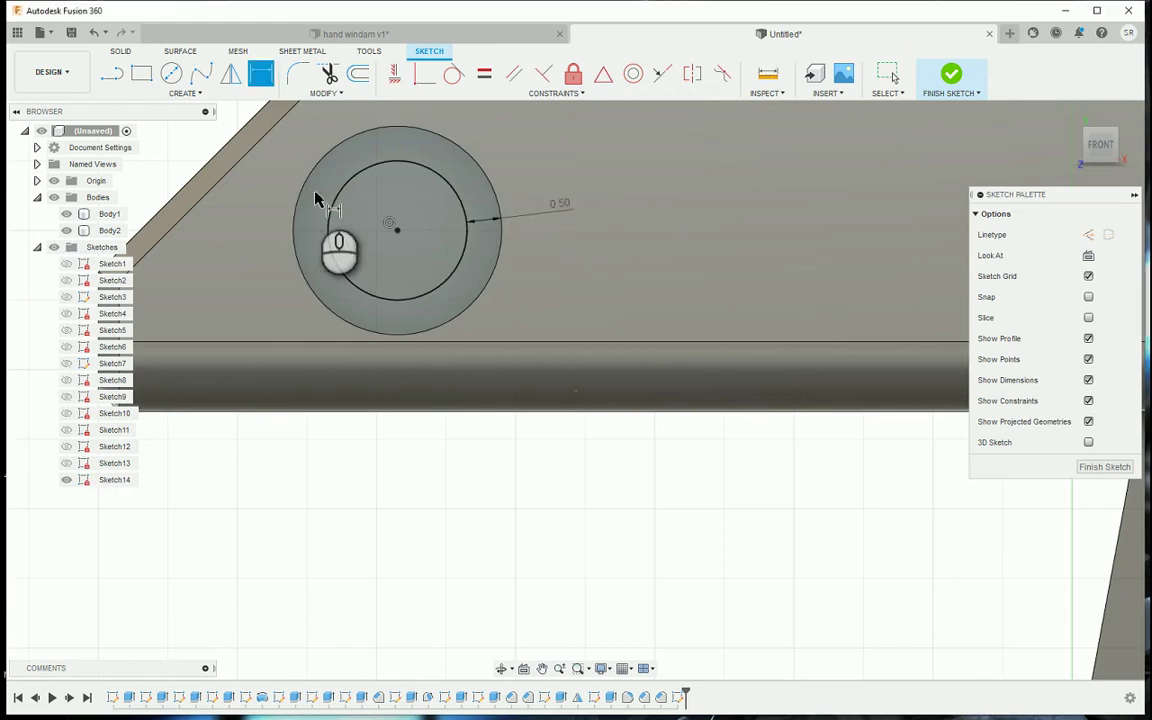
Draw a closed six-sided hexagon from lines inside the inner circle, with its points at the circle's top and bottom
key(l)
click(397, 162)
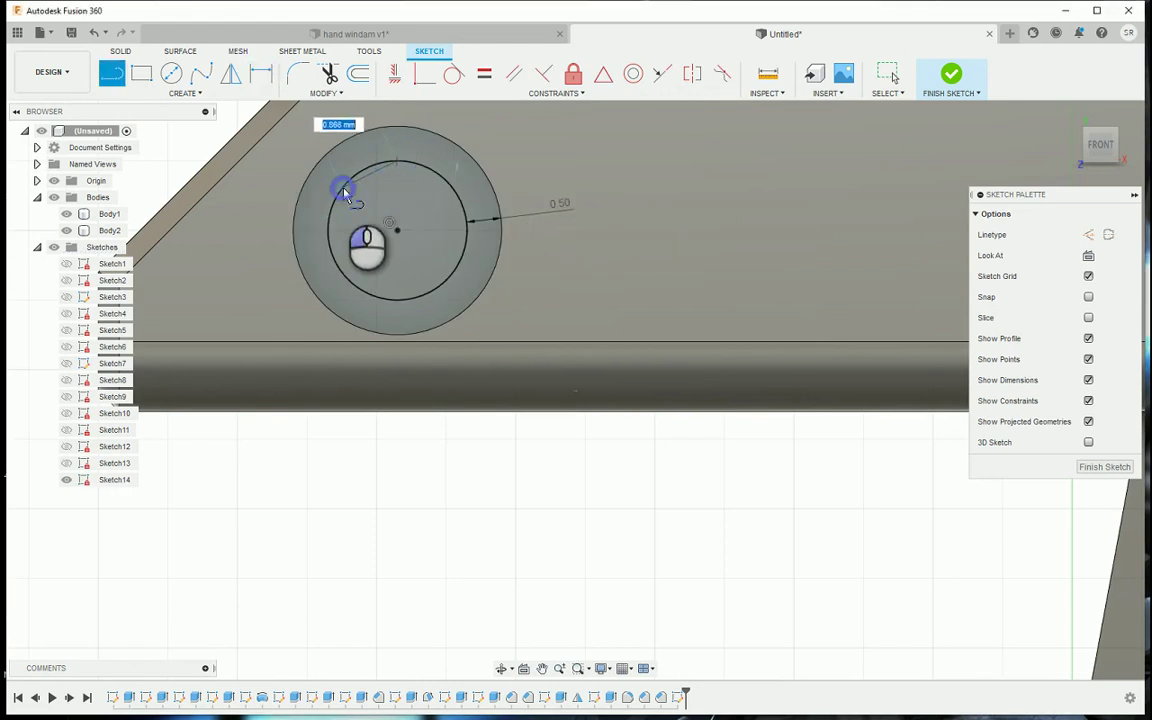
click(343, 268)
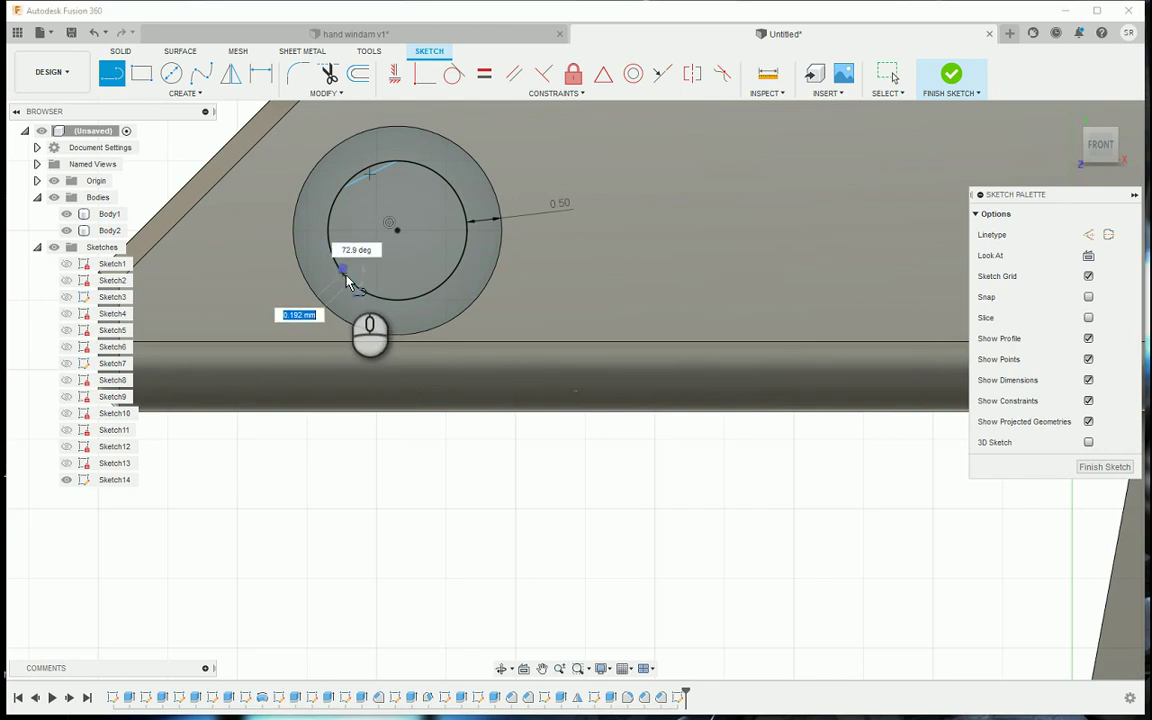
click(343, 188)
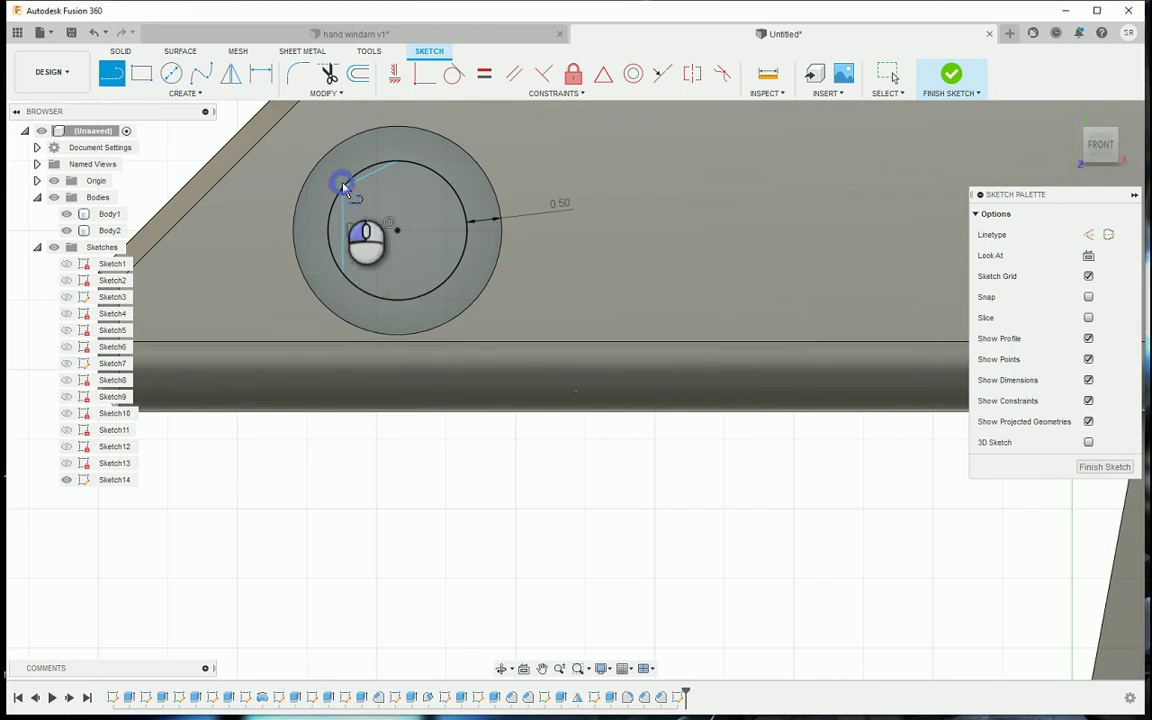
click(366, 286)
click(400, 298)
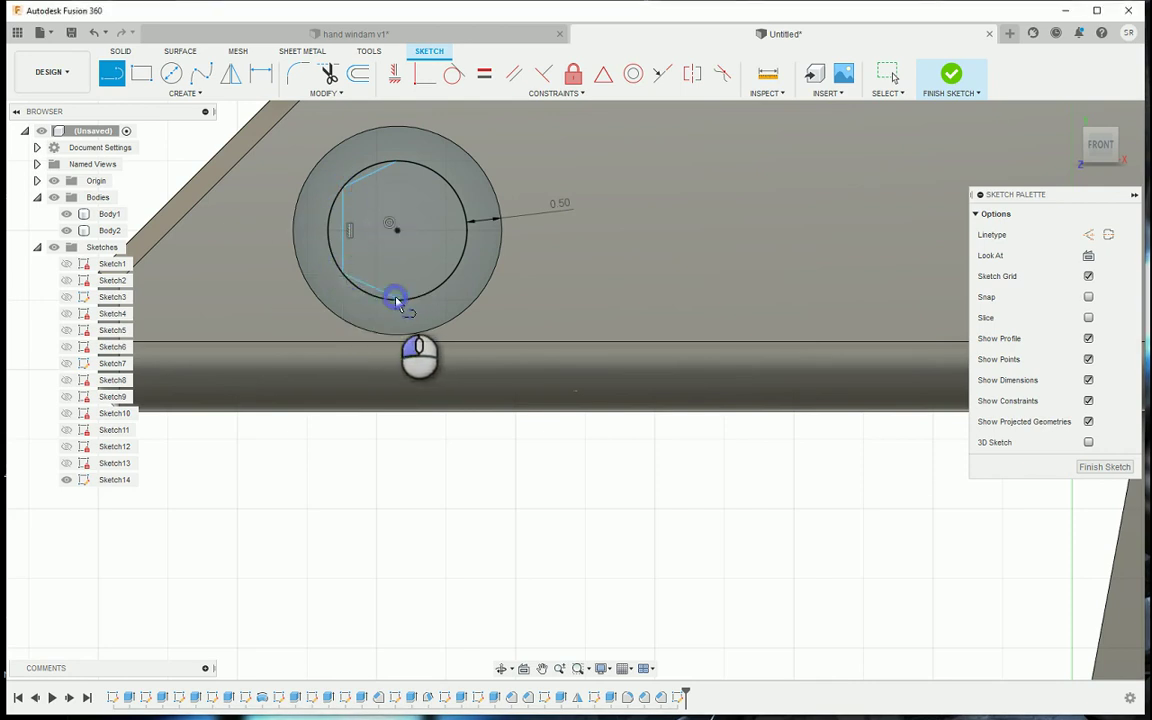
click(450, 268)
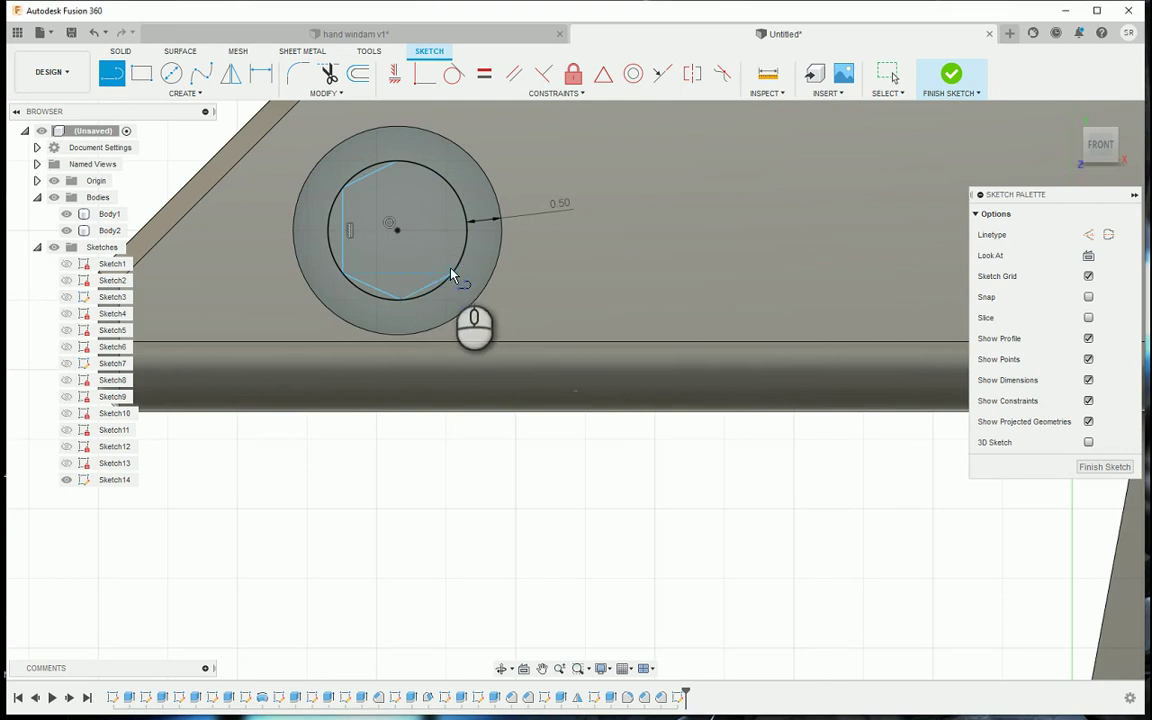
click(463, 193)
click(400, 163)
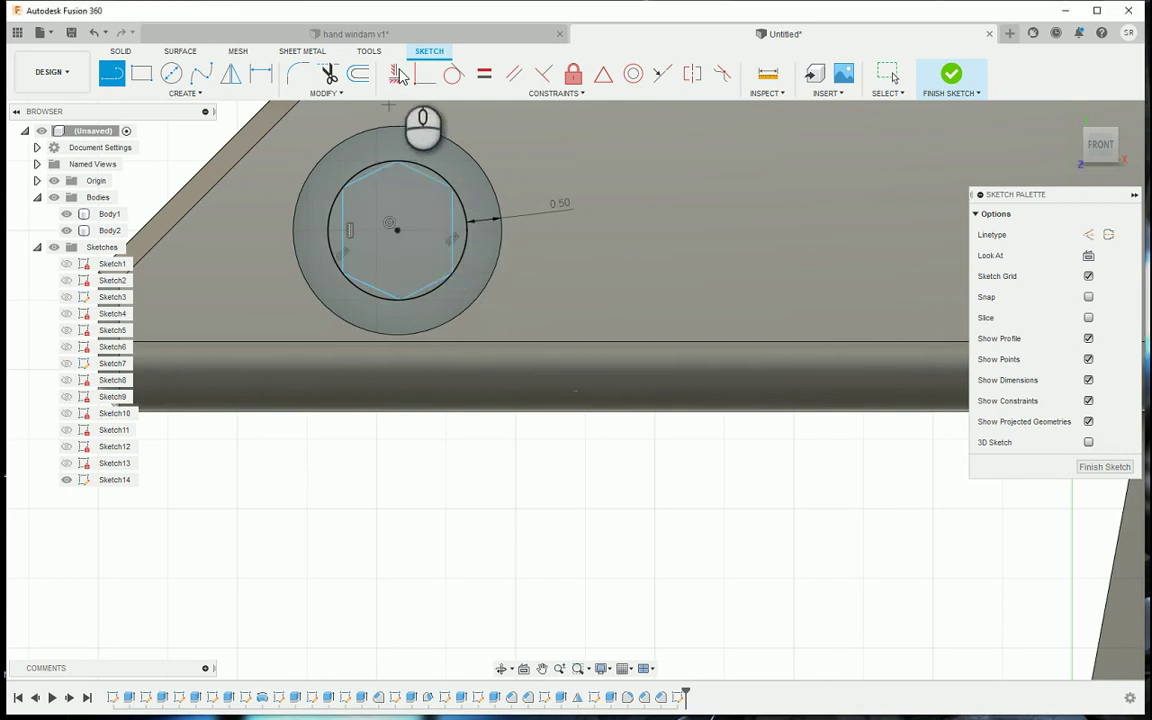
Try to apply the horizontal/vertical constraint to the rear hexagon's two upright sides
click(395, 76)
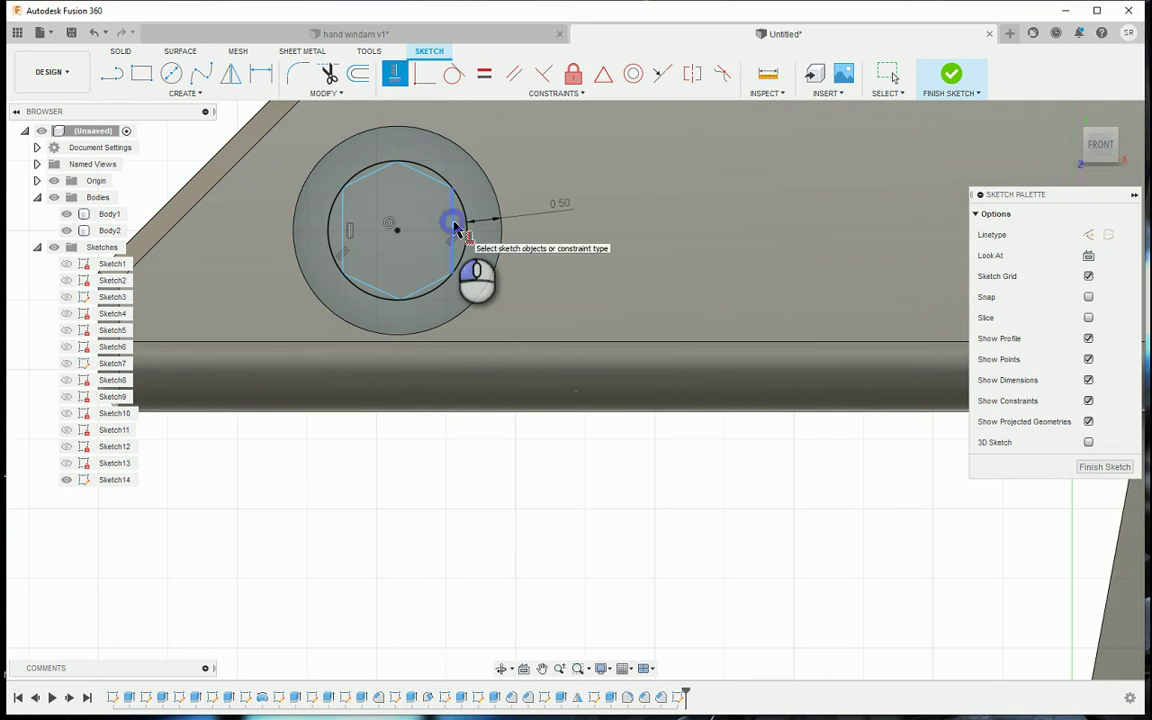
click(453, 226)
click(346, 219)
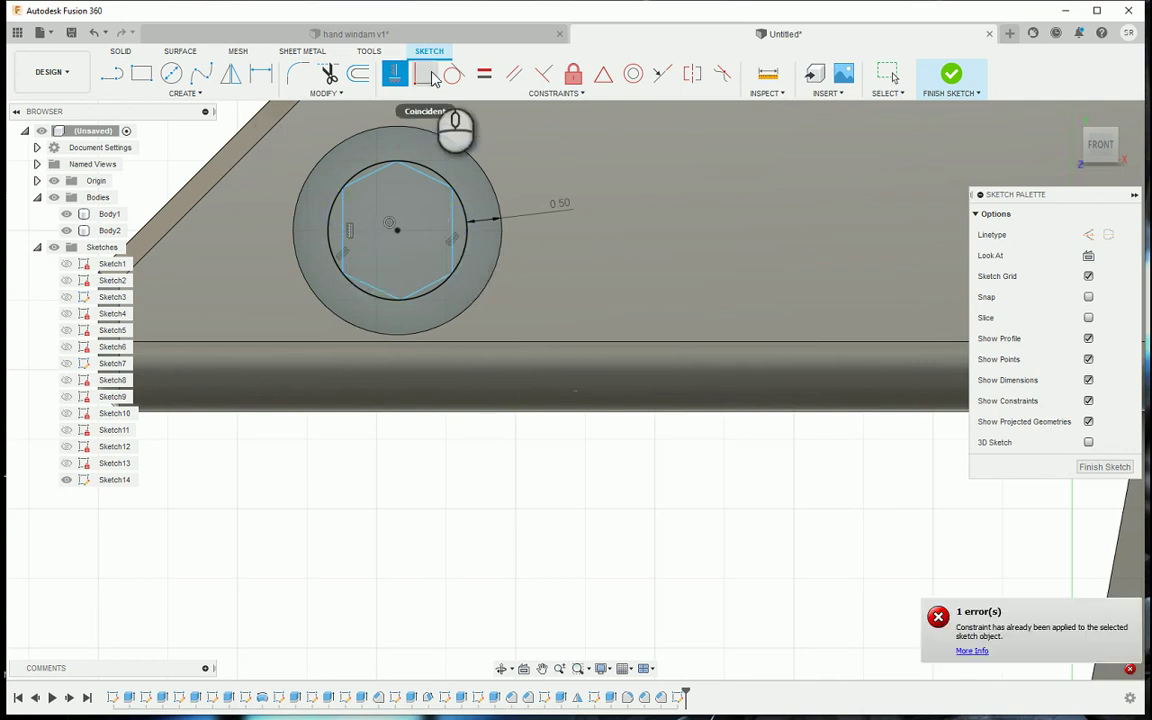
Apply equal constraints between the rear hexagon's sides so it becomes a regular hexagon inside the circle
click(484, 73)
click(368, 175)
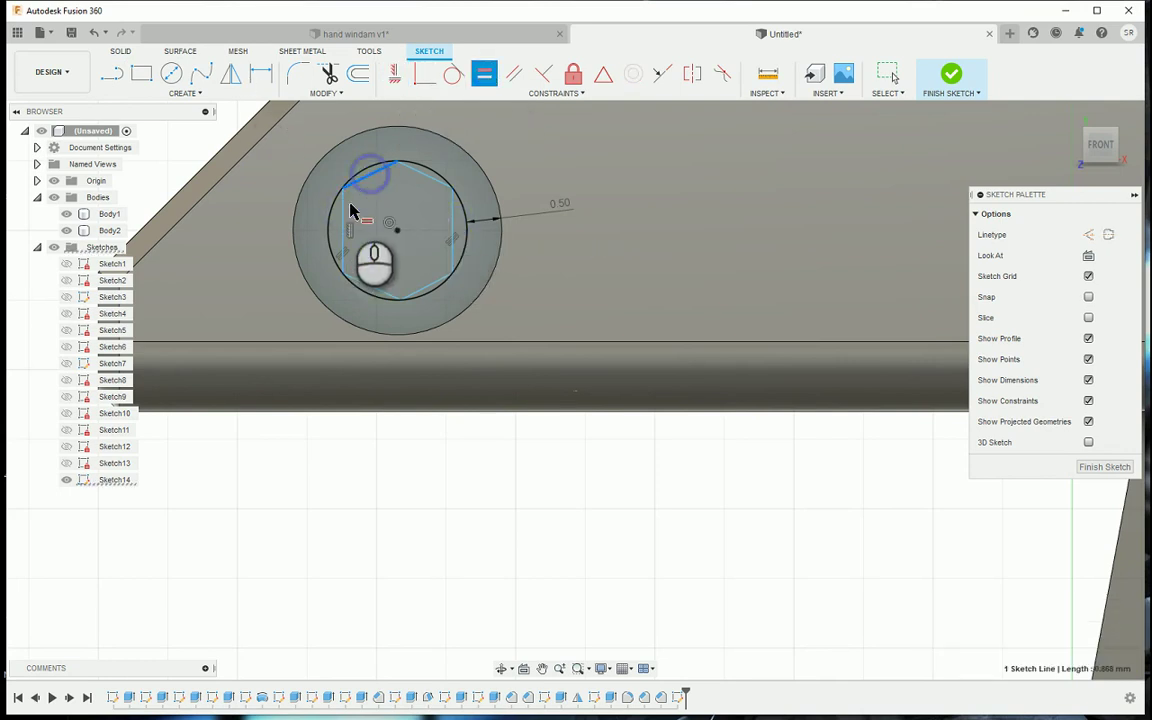
click(376, 285)
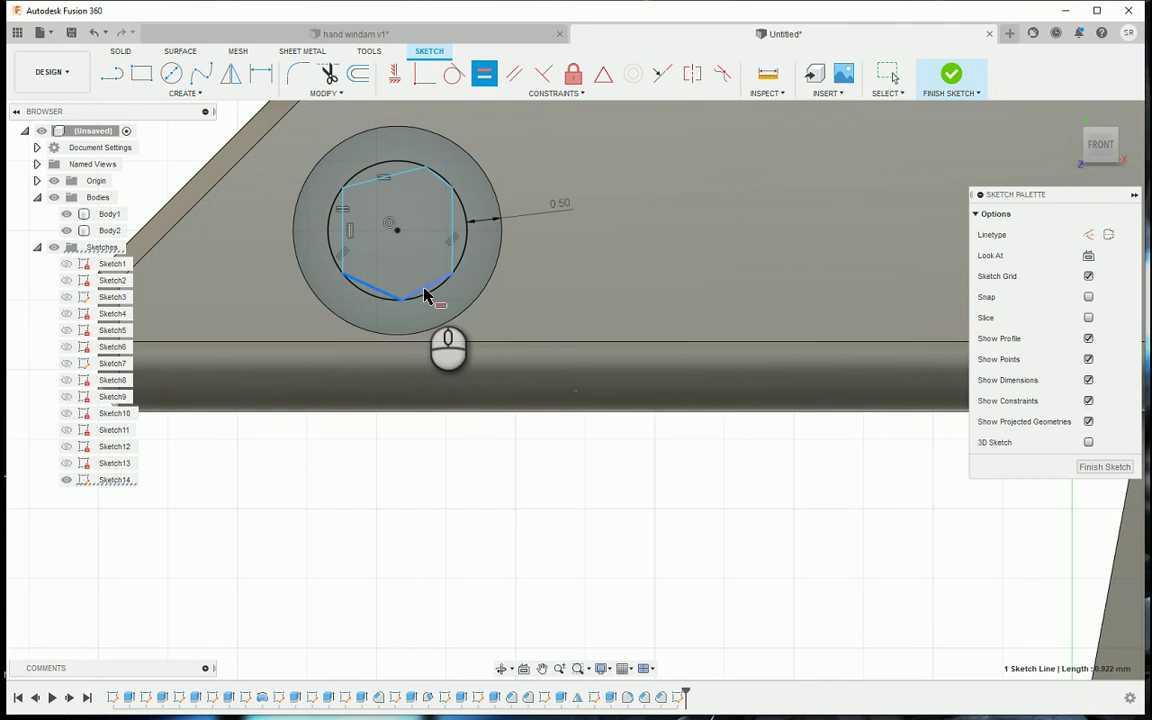
click(424, 295)
click(455, 257)
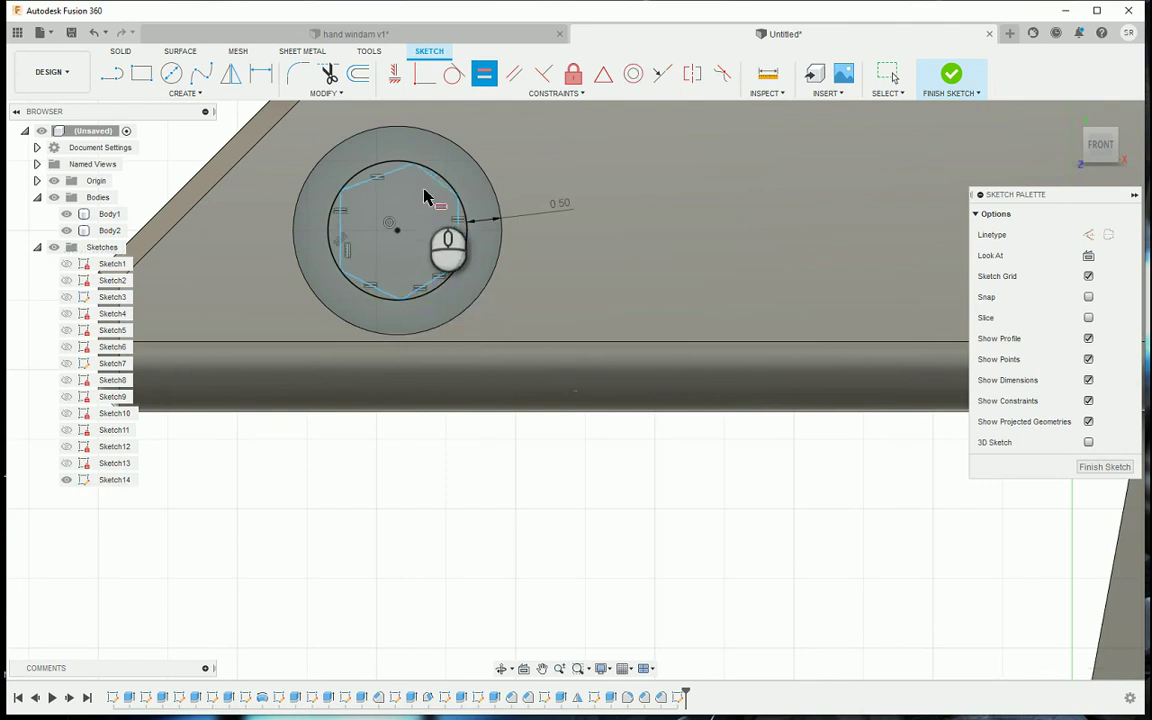
click(435, 184)
click(457, 218)
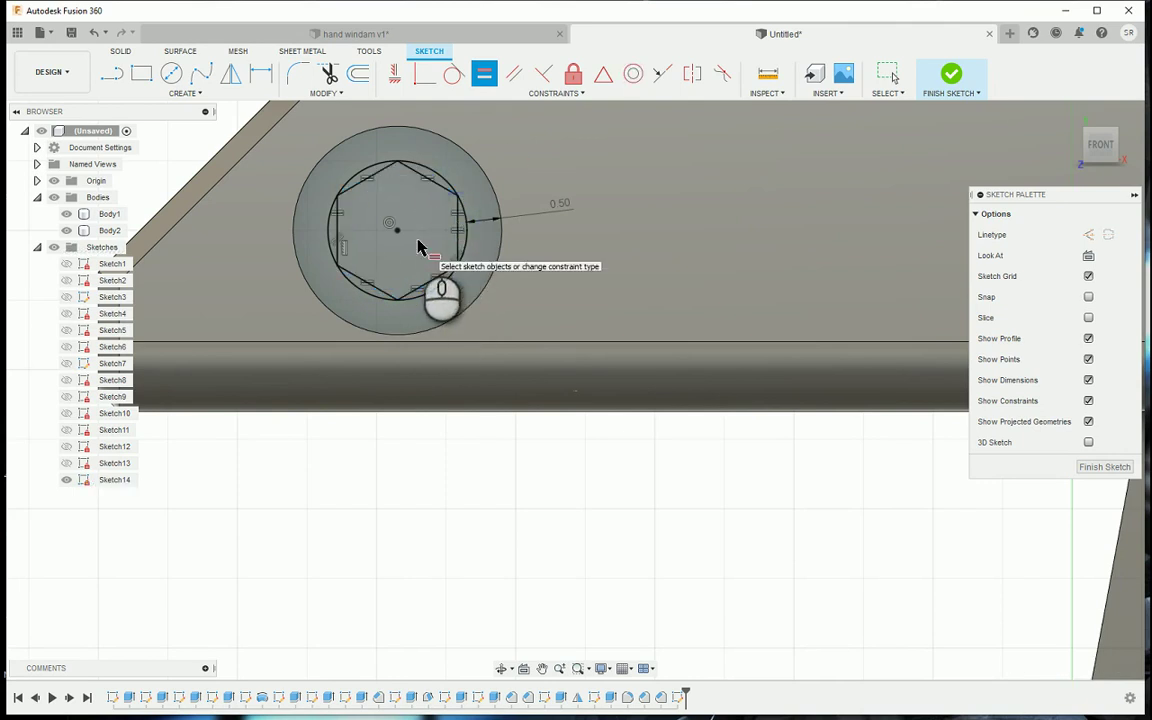
Draw a circle inside the round recess near the receiver's front end and make it concentric with the recess edge
scroll(537, 368, down, 5)
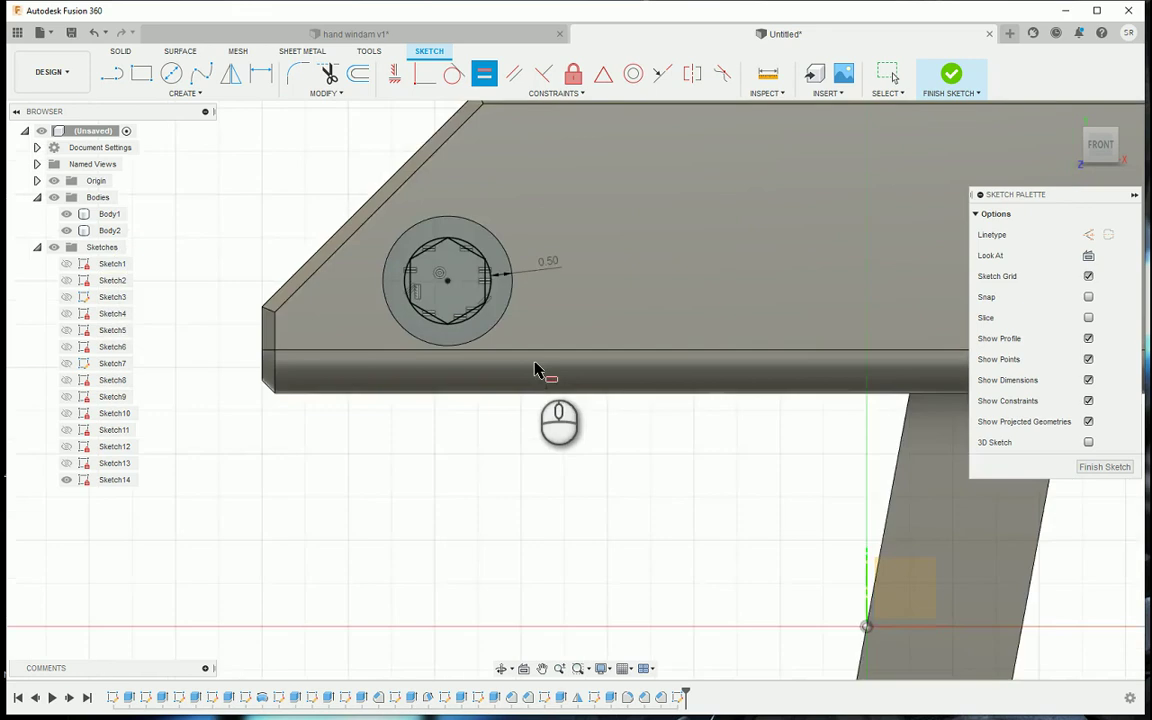
middle_drag(710, 400, 191, 378)
scroll(420, 370, up, 3)
mouse_move(813, 384)
middle_down()
mouse_move(931, 401)
mouse_move(495, 418)
middle_up()
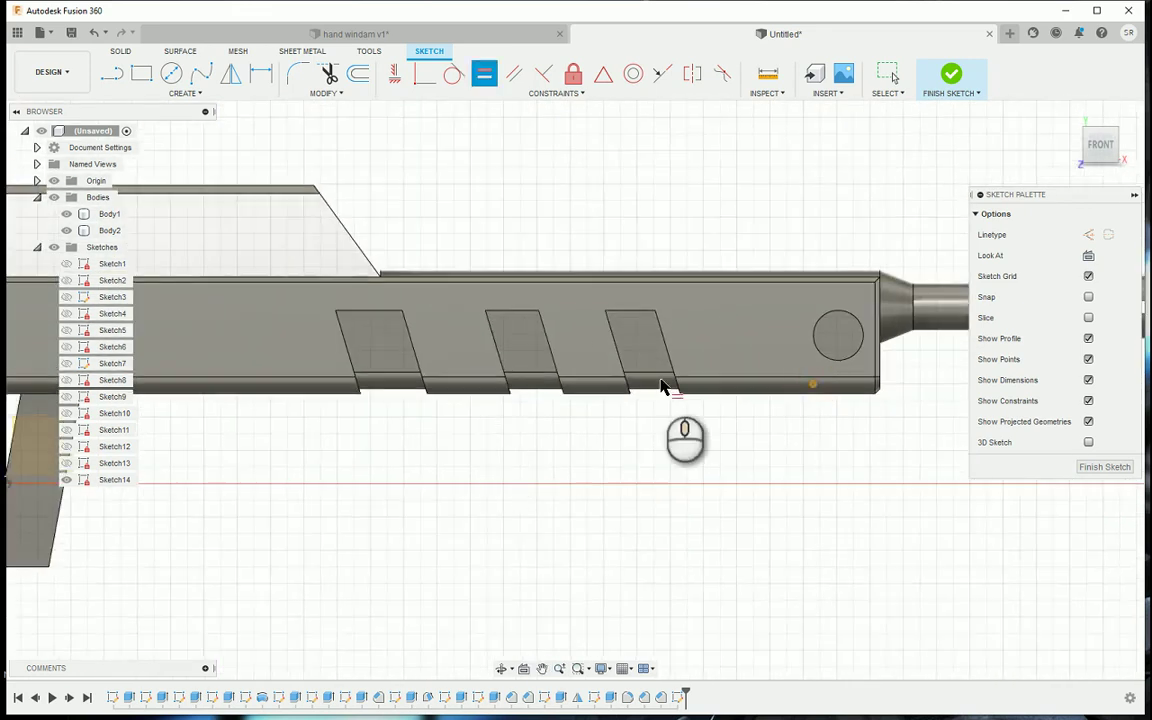
scroll(905, 372, down, 3)
scroll(842, 338, up, 3)
key(c)
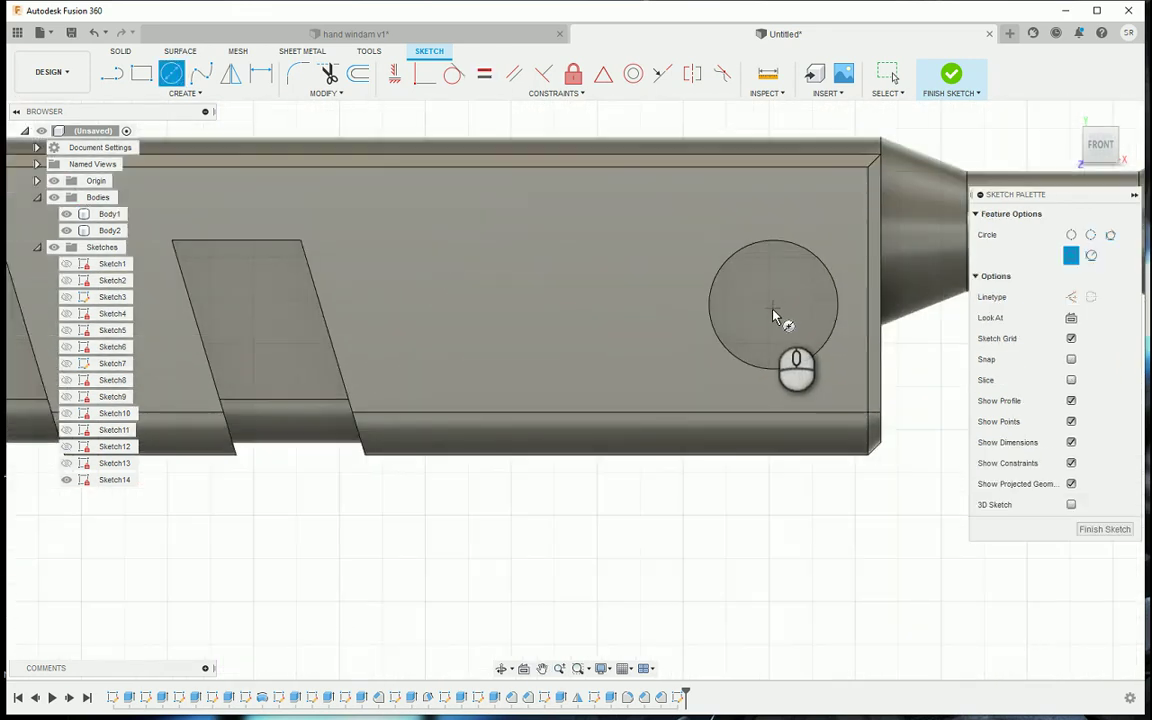
click(772, 303)
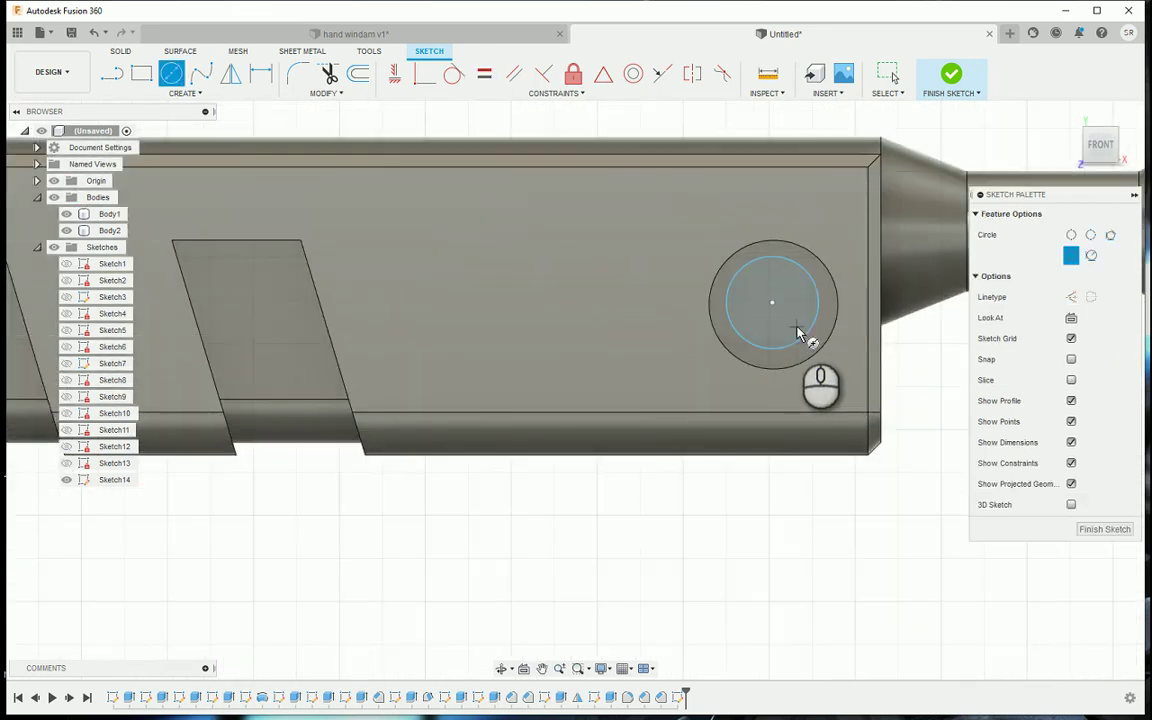
click(797, 334)
click(633, 73)
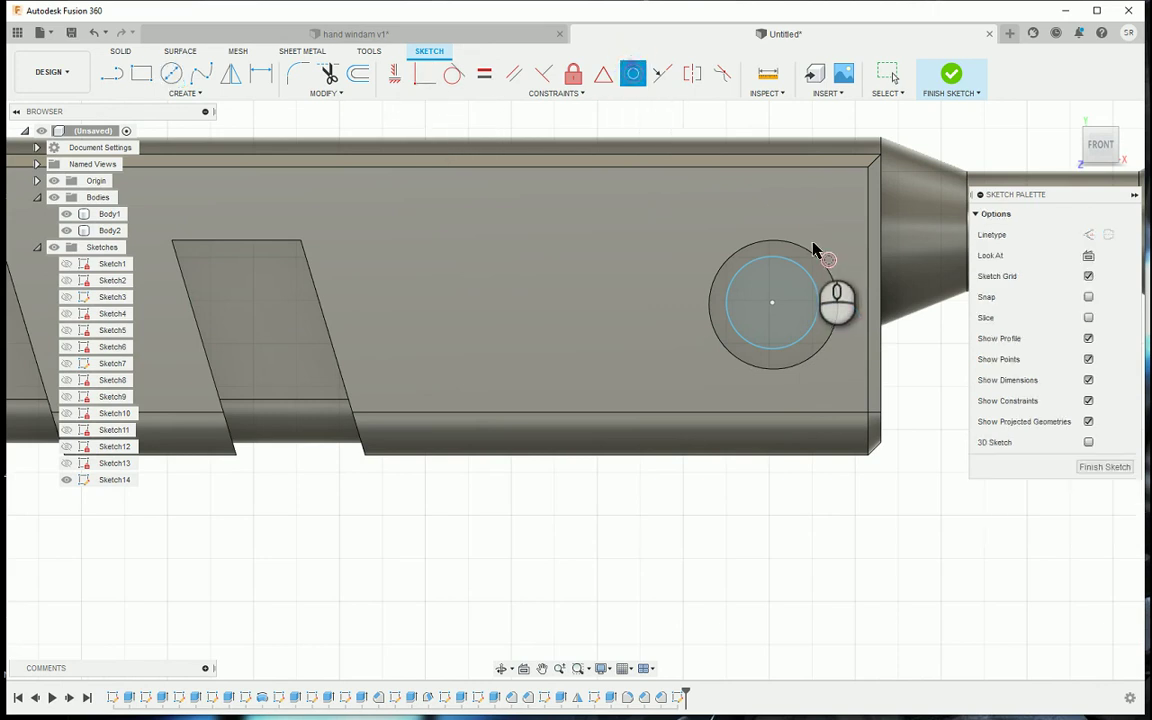
click(810, 253)
click(806, 274)
Dimension the gap between the front recess edge and its inner circle as 0.5 mm
scroll(803, 276, up, 5)
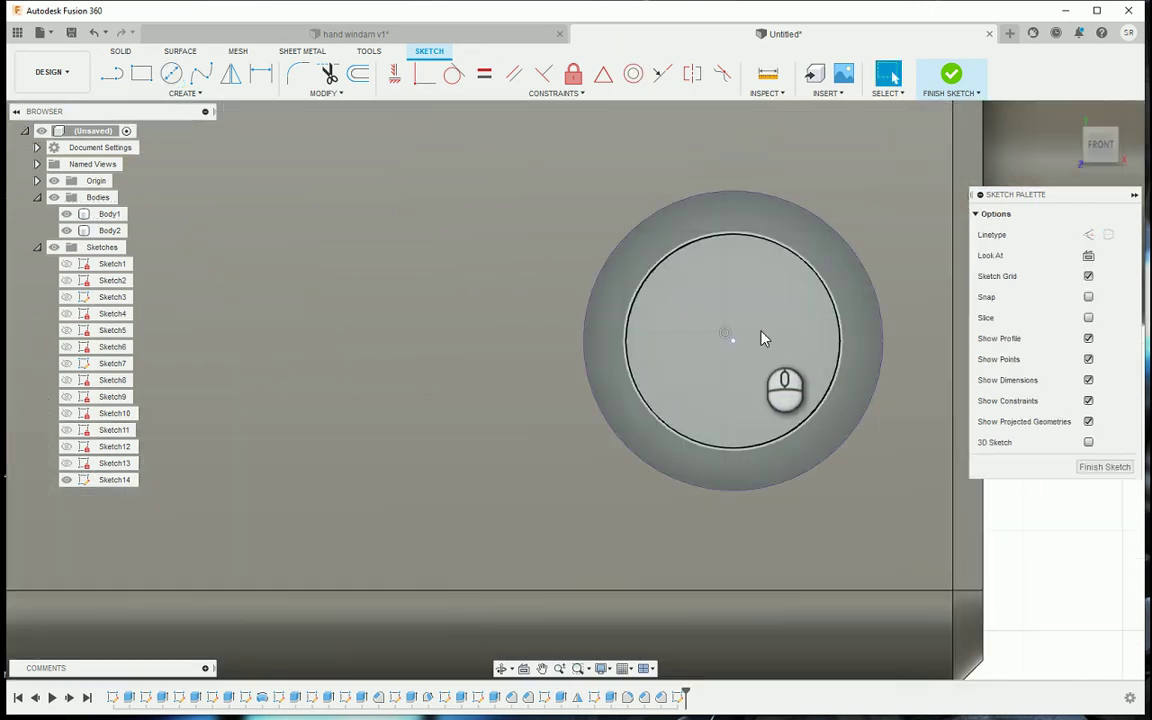
key(d)
click(805, 265)
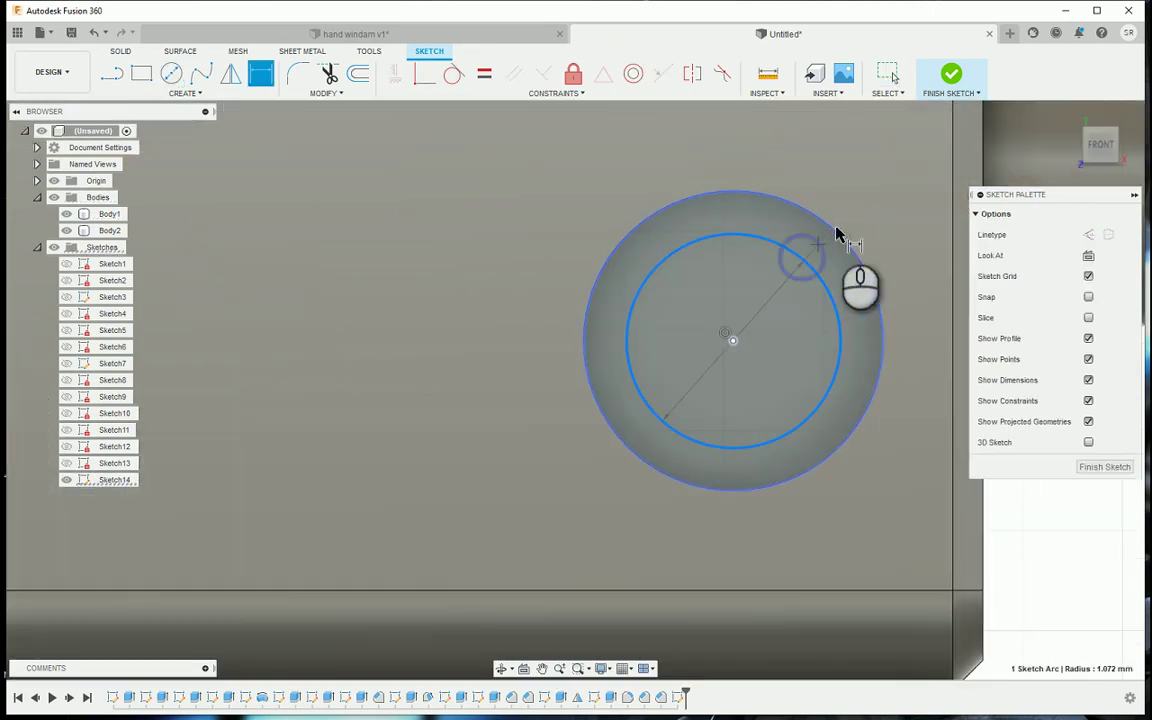
click(827, 237)
text(0.5)
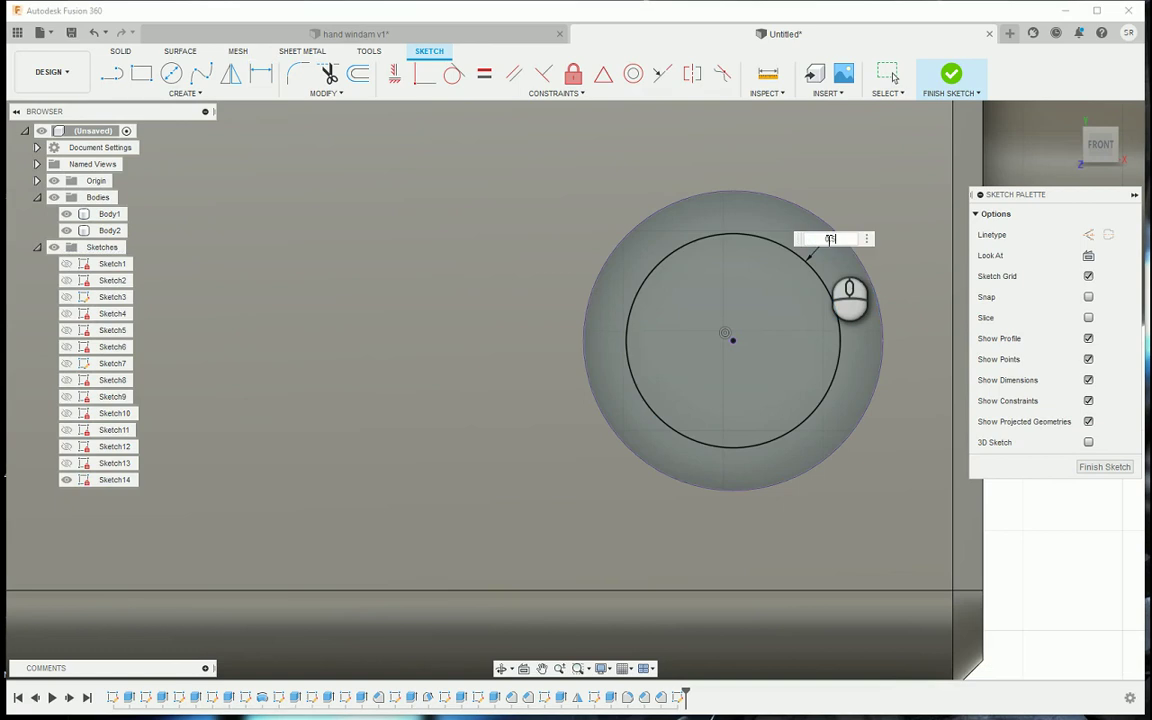
key(Return)
Draw a closed six-sided hexagon from lines inside the front recess's inner circle, with points at the circle's top and bottom
key(l)
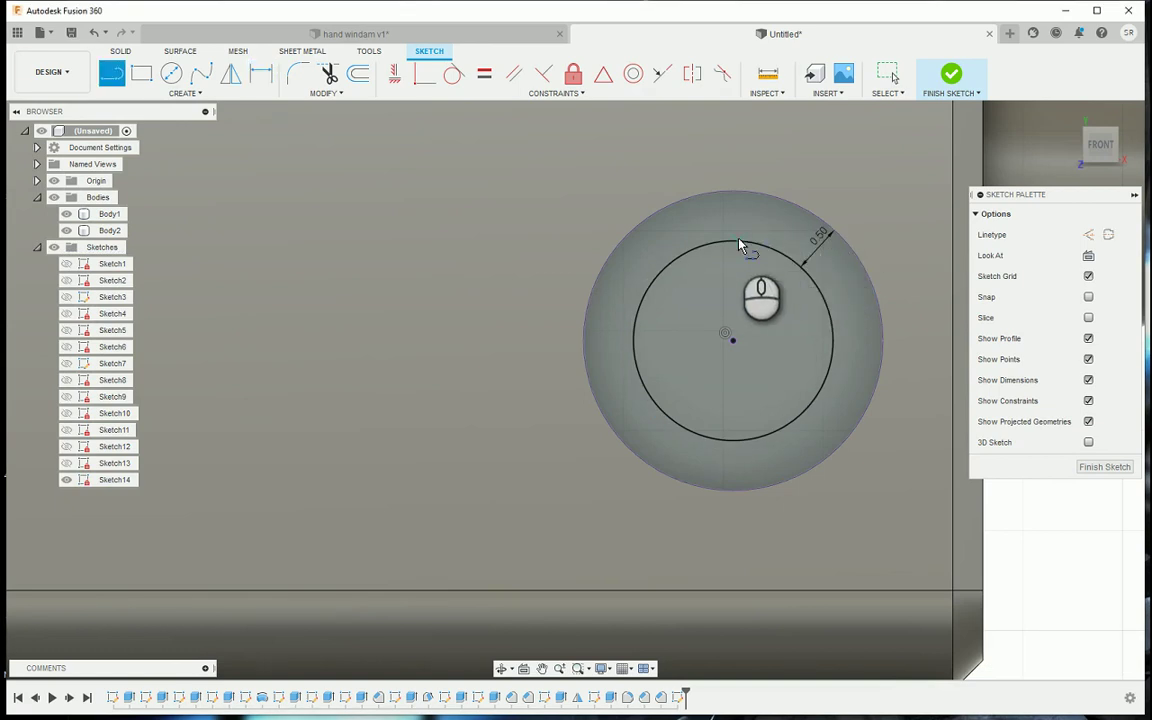
click(740, 246)
click(657, 276)
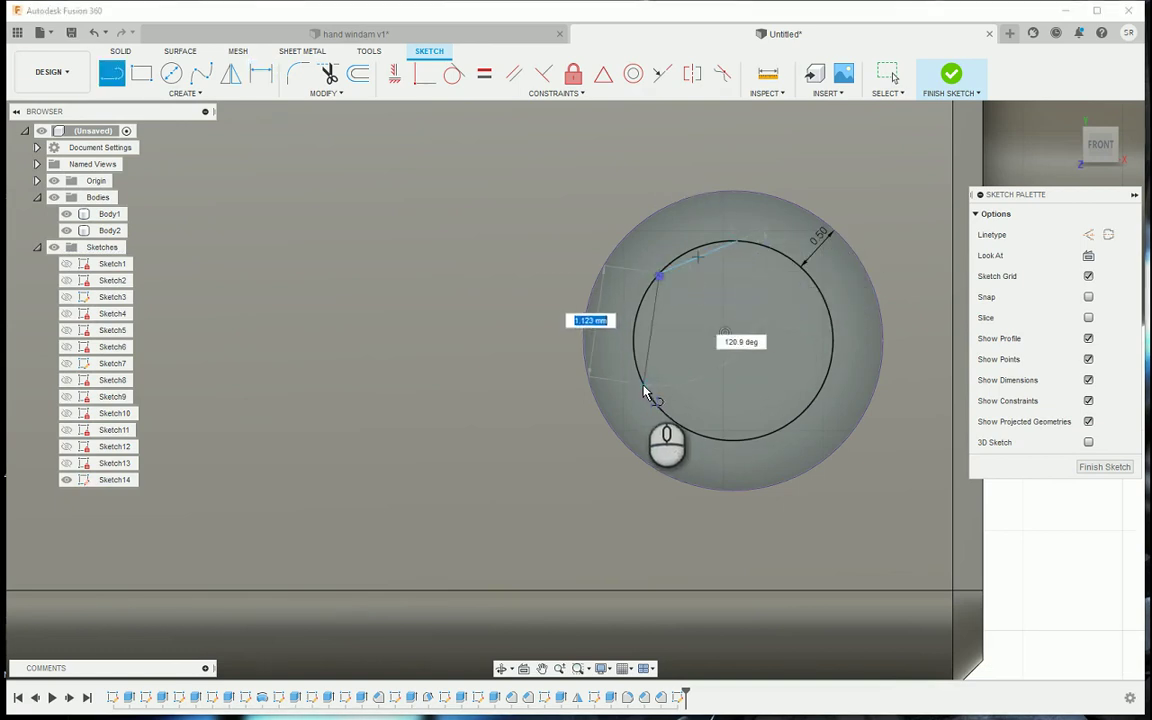
click(660, 412)
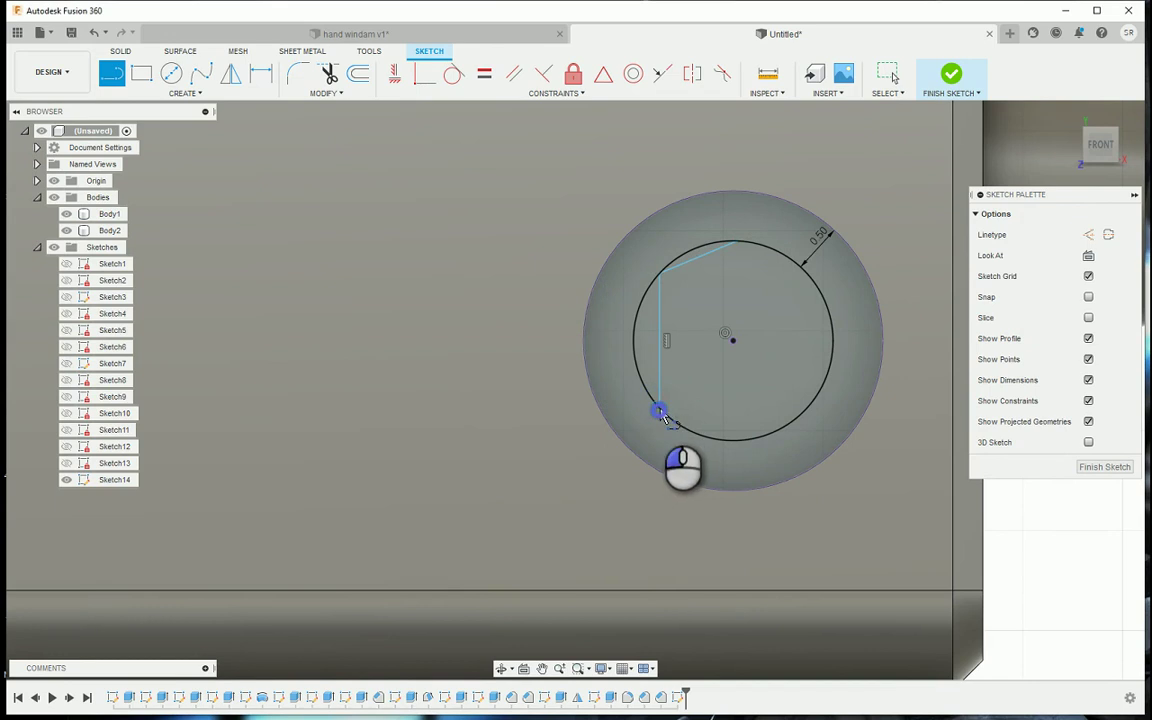
click(730, 437)
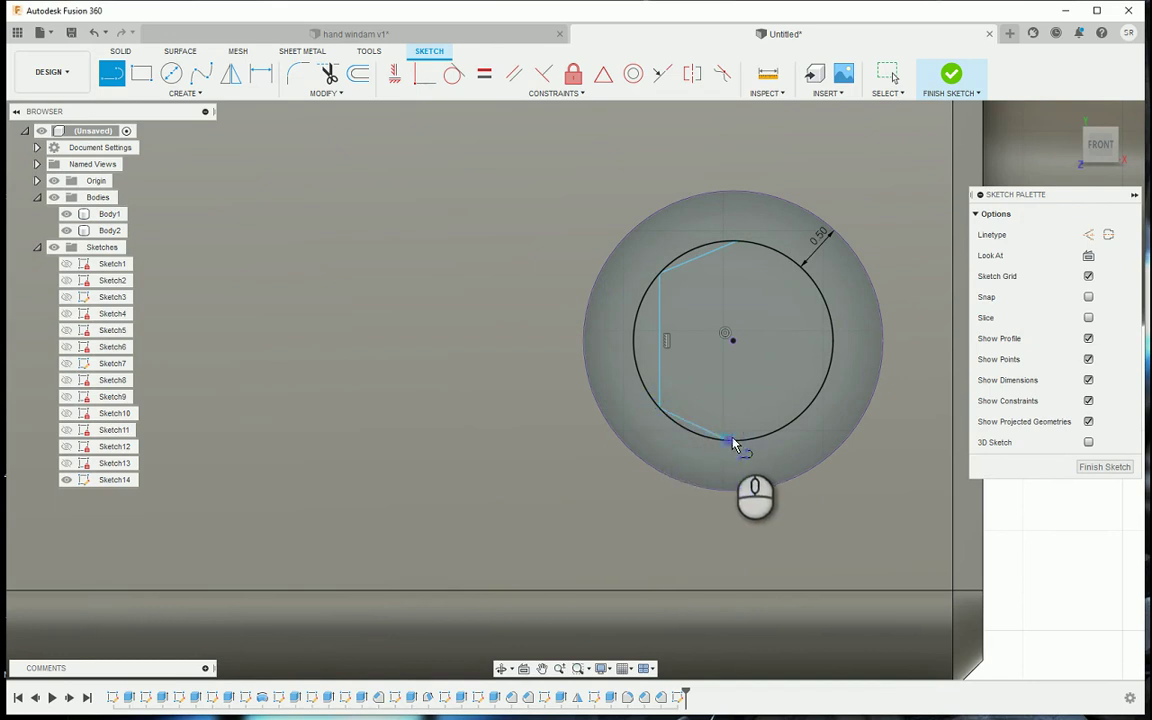
click(800, 420)
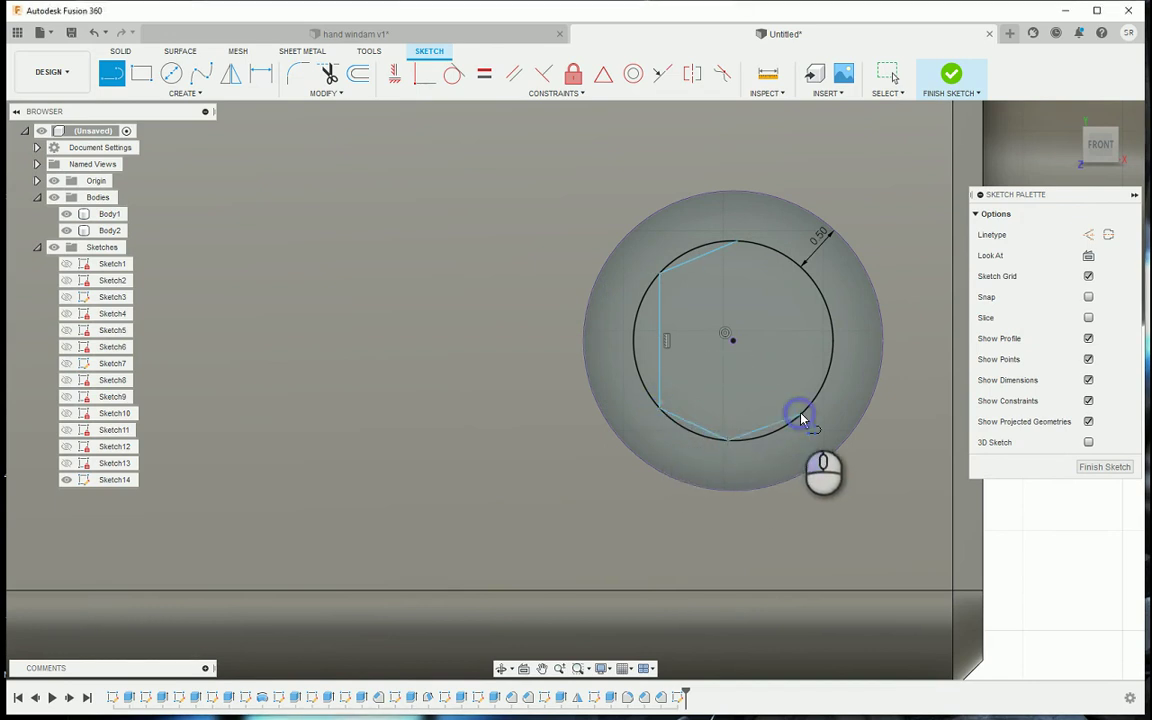
click(801, 265)
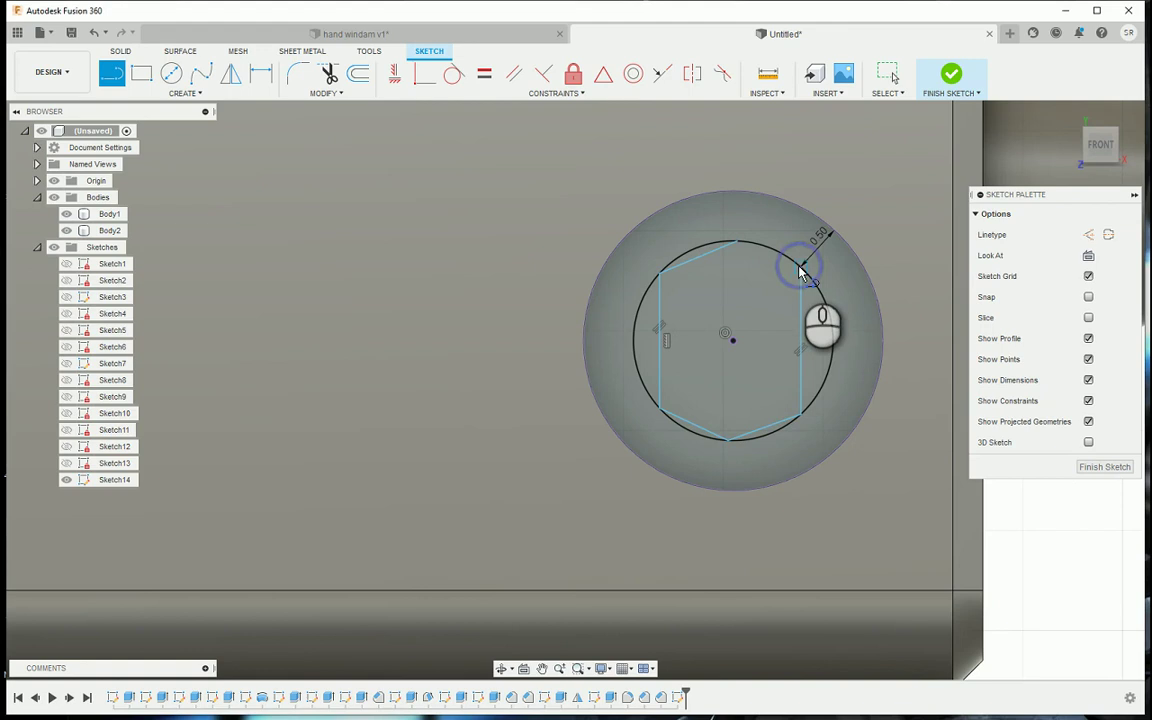
click(738, 241)
Apply equal constraints between the front hexagon's sides to make it regular, and finish the sketch
click(486, 75)
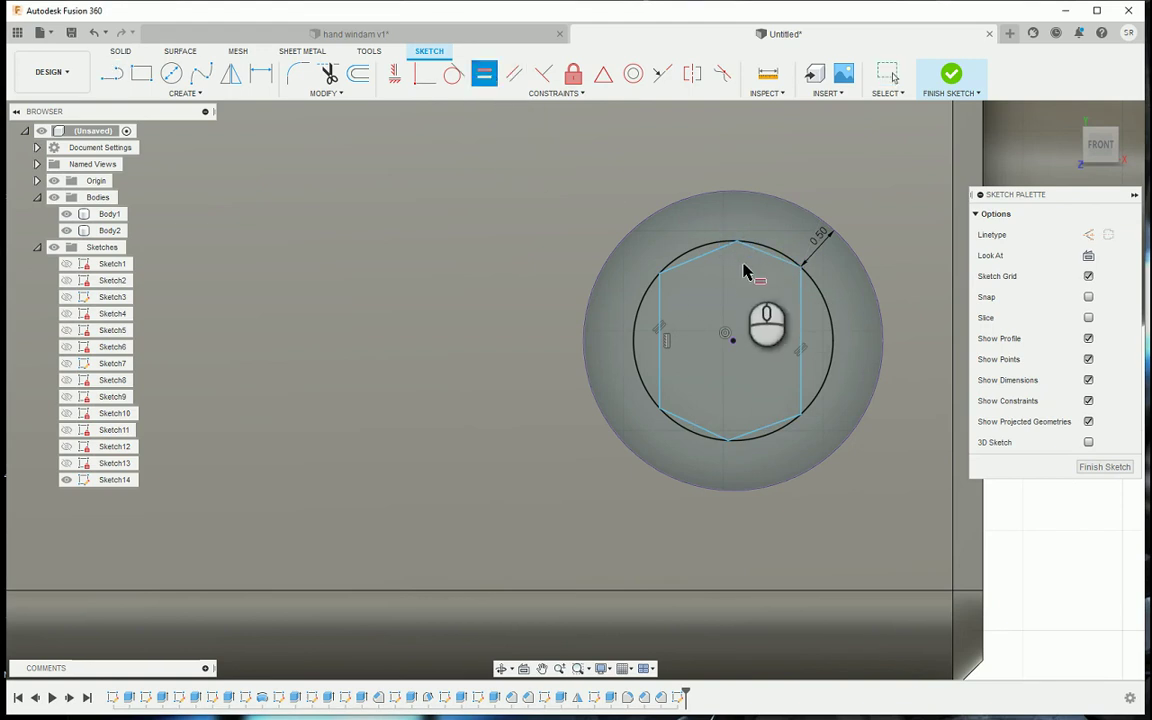
click(709, 252)
click(764, 250)
click(771, 255)
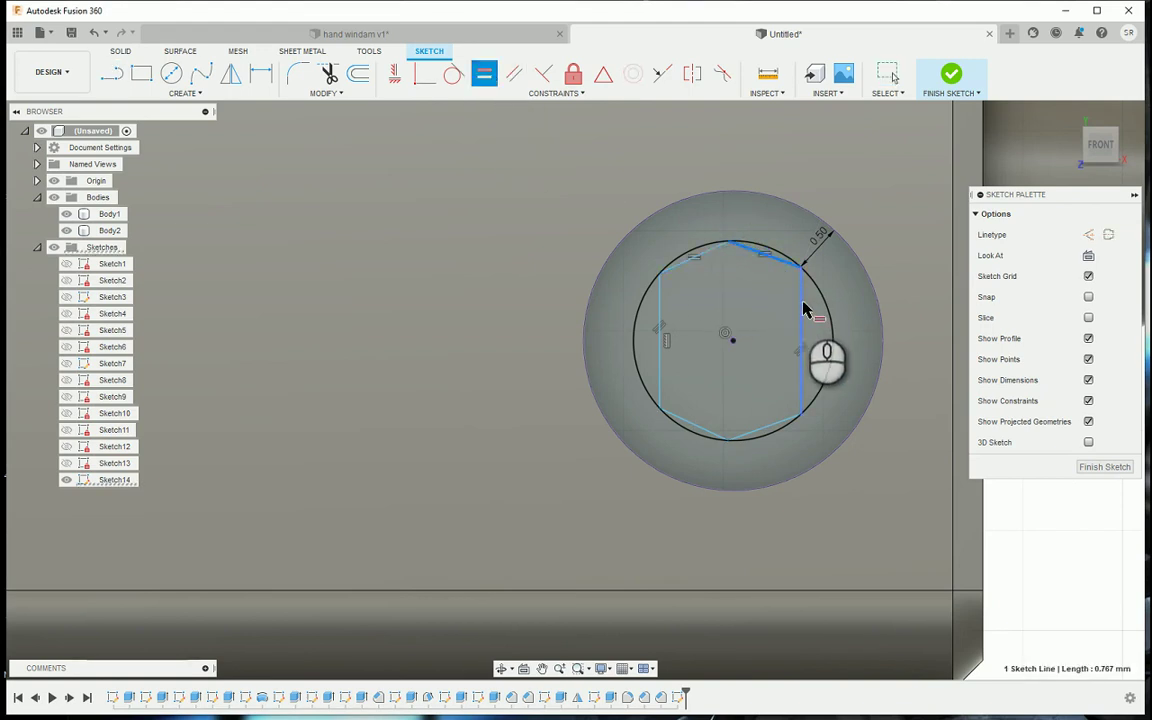
click(802, 302)
click(801, 336)
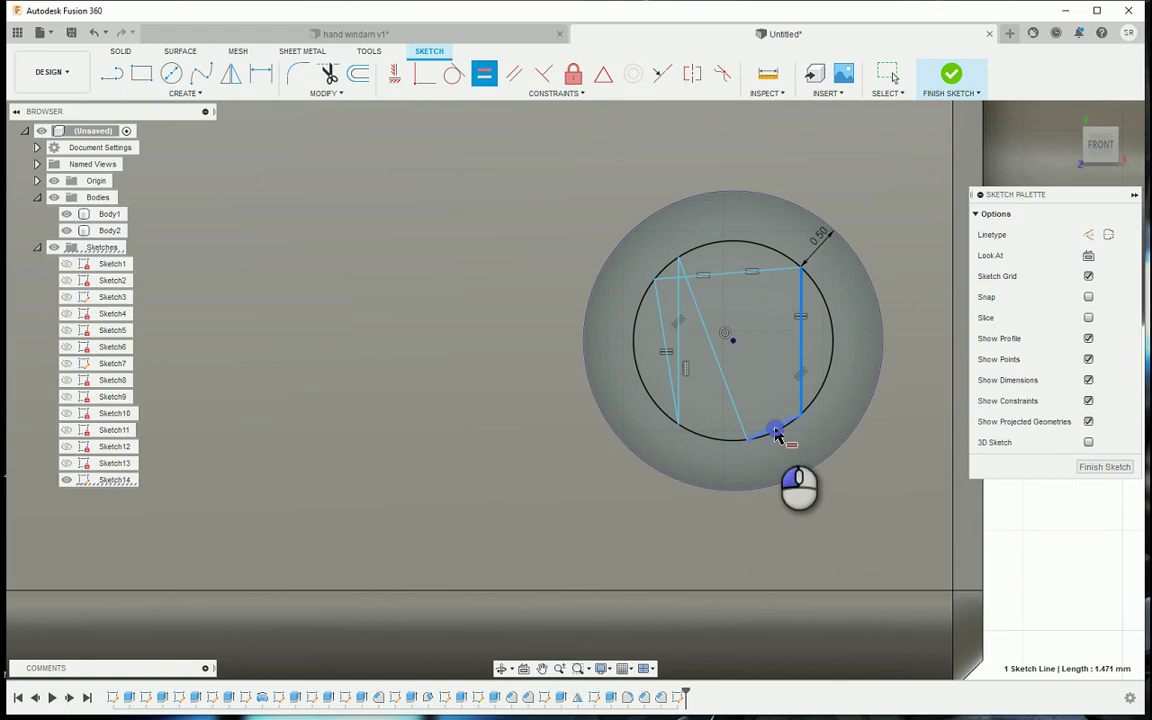
click(770, 432)
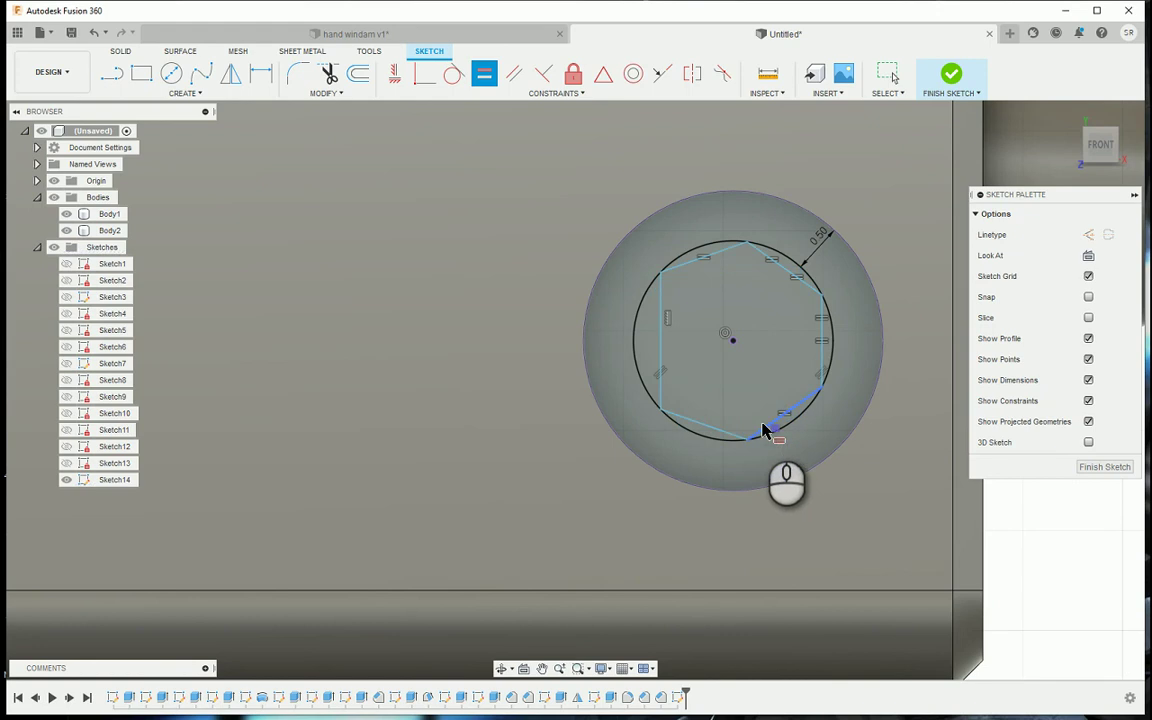
click(685, 422)
click(661, 366)
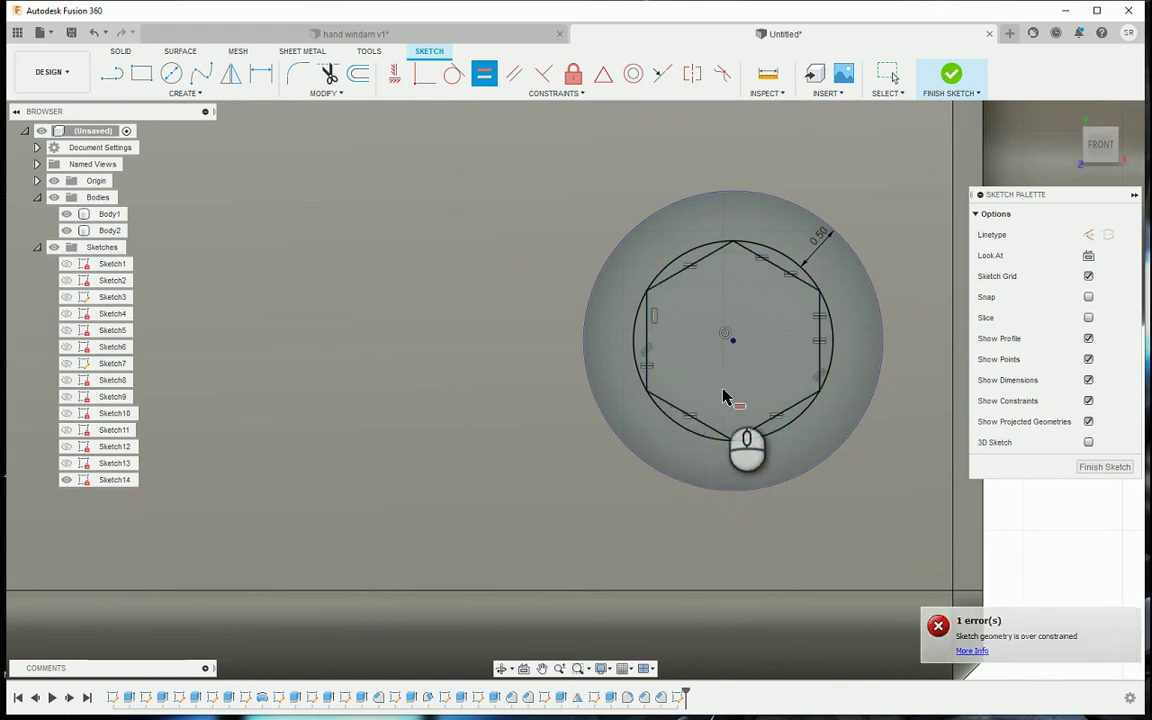
scroll(745, 397, down, 3)
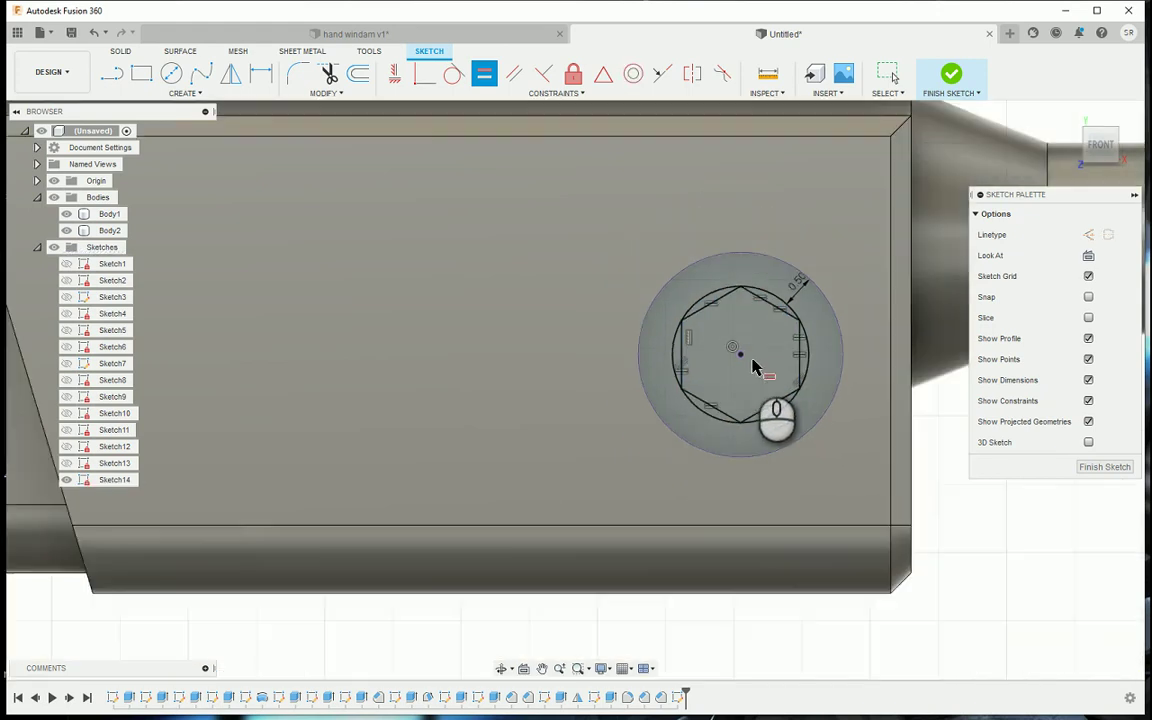
click(952, 75)
Extrude the hexagon profiles in the rear and front recesses together
scroll(735, 300, down, 8)
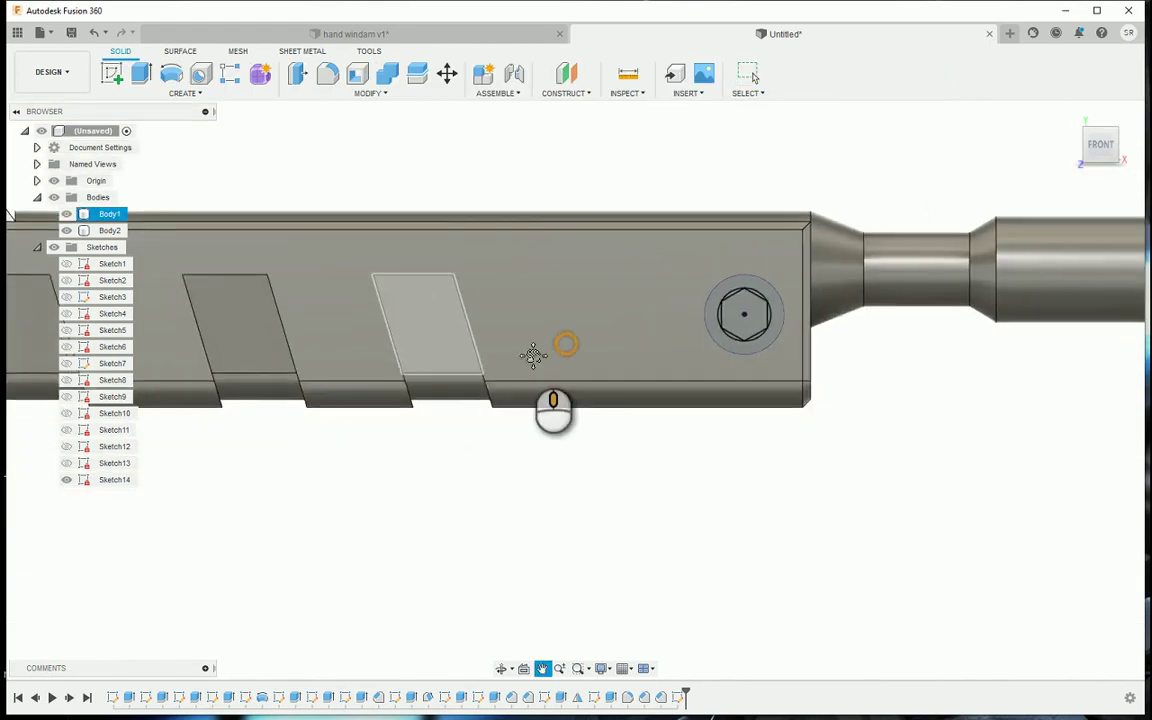
click(141, 74)
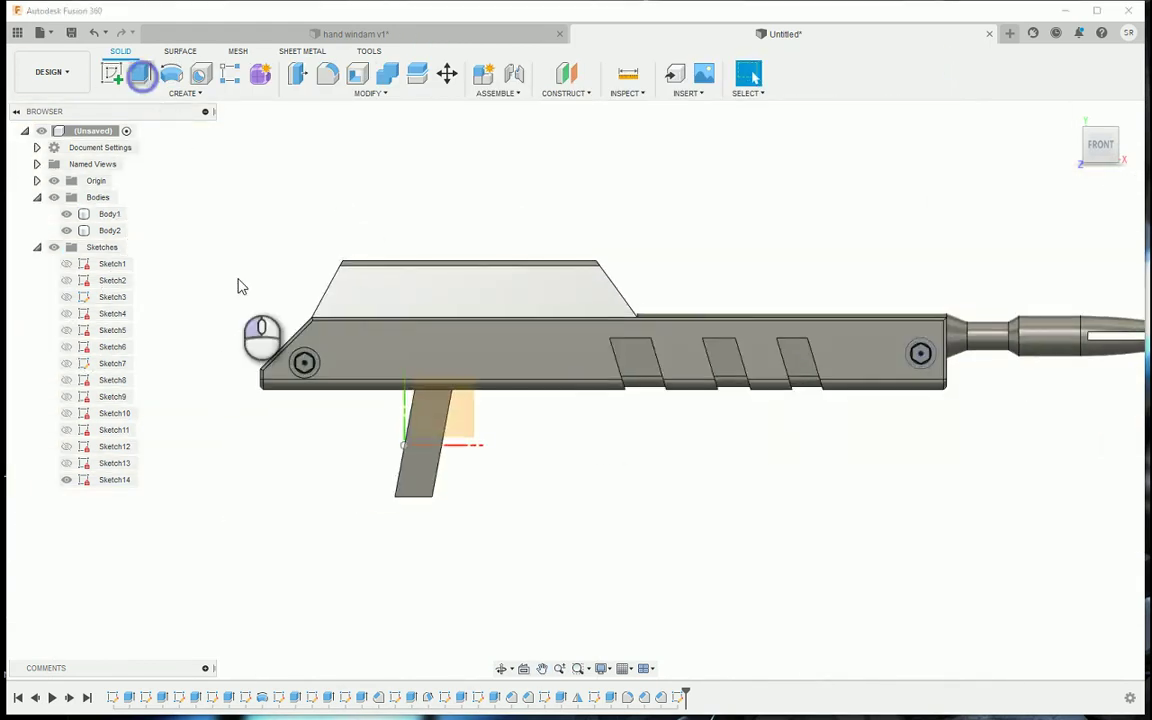
click(304, 362)
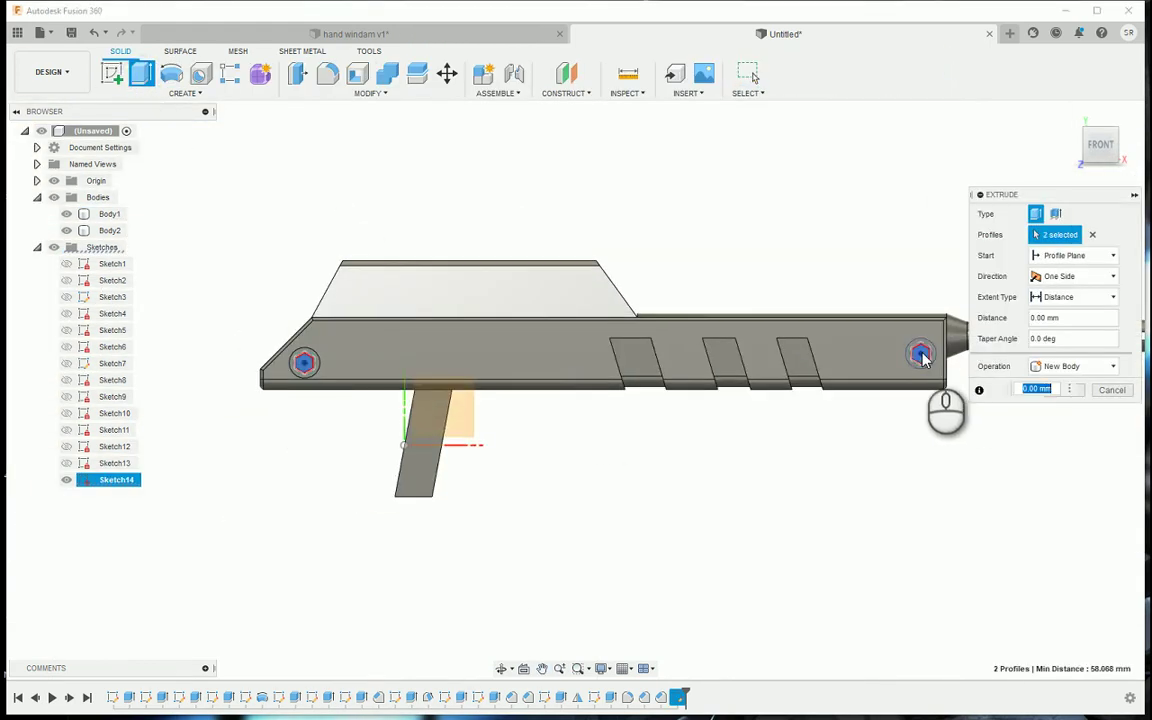
key(Escape)
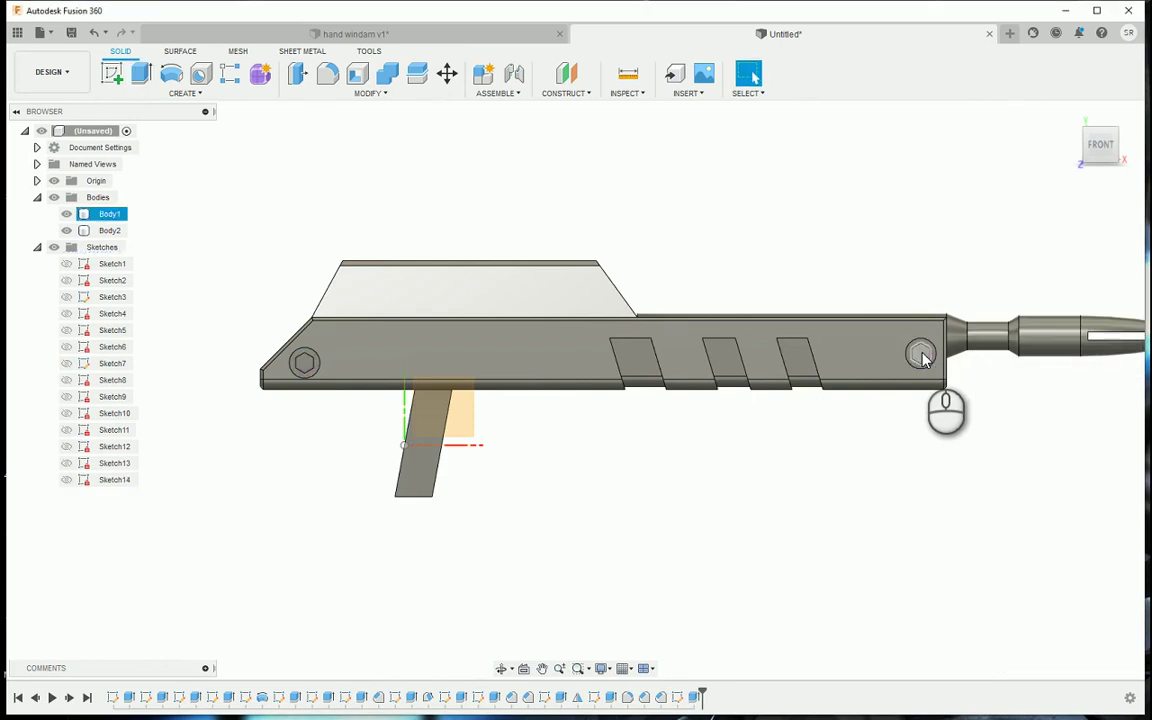
Mirror the hexagon extrusion feature across the front-parallel origin plane to the receiver's opposite side
click(1090, 142)
drag(985, 202, 646, 641)
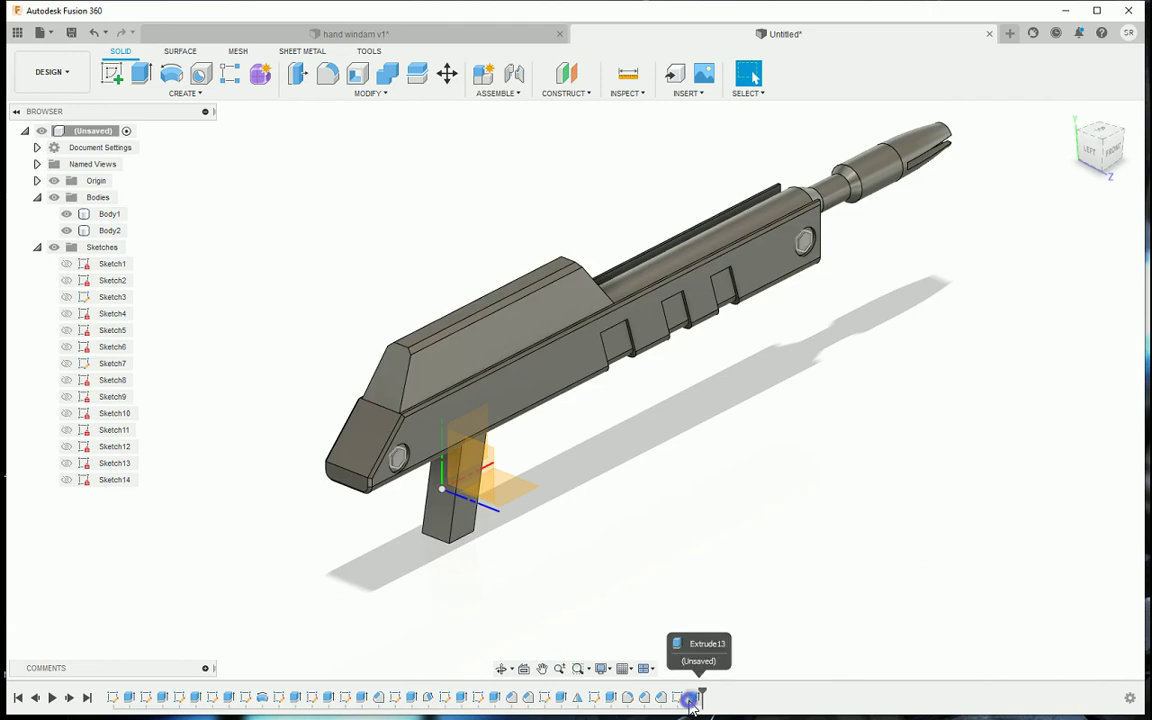
click(180, 93)
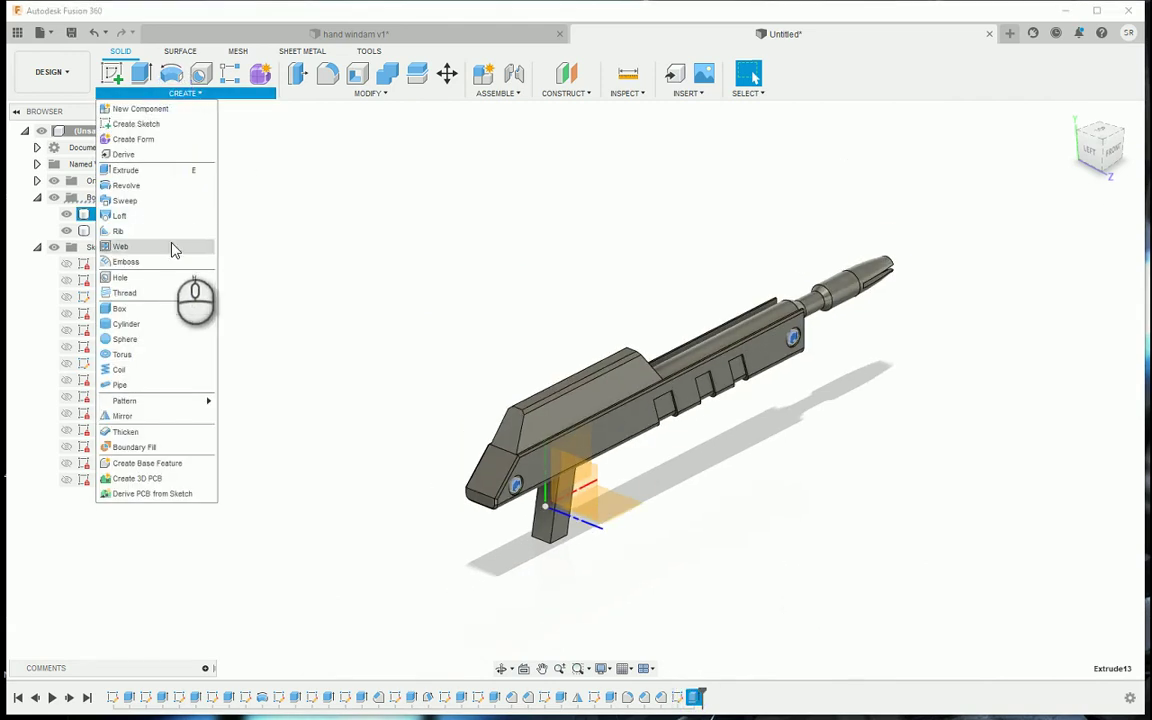
click(146, 415)
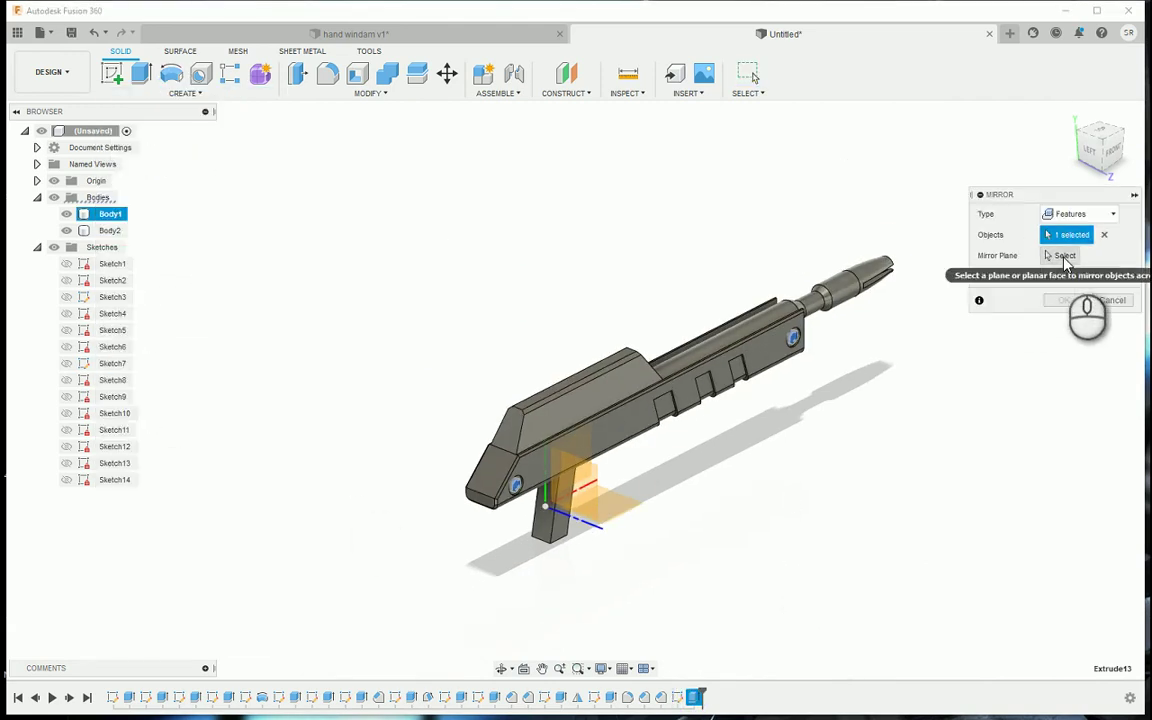
click(1063, 256)
scroll(622, 458, up, 5)
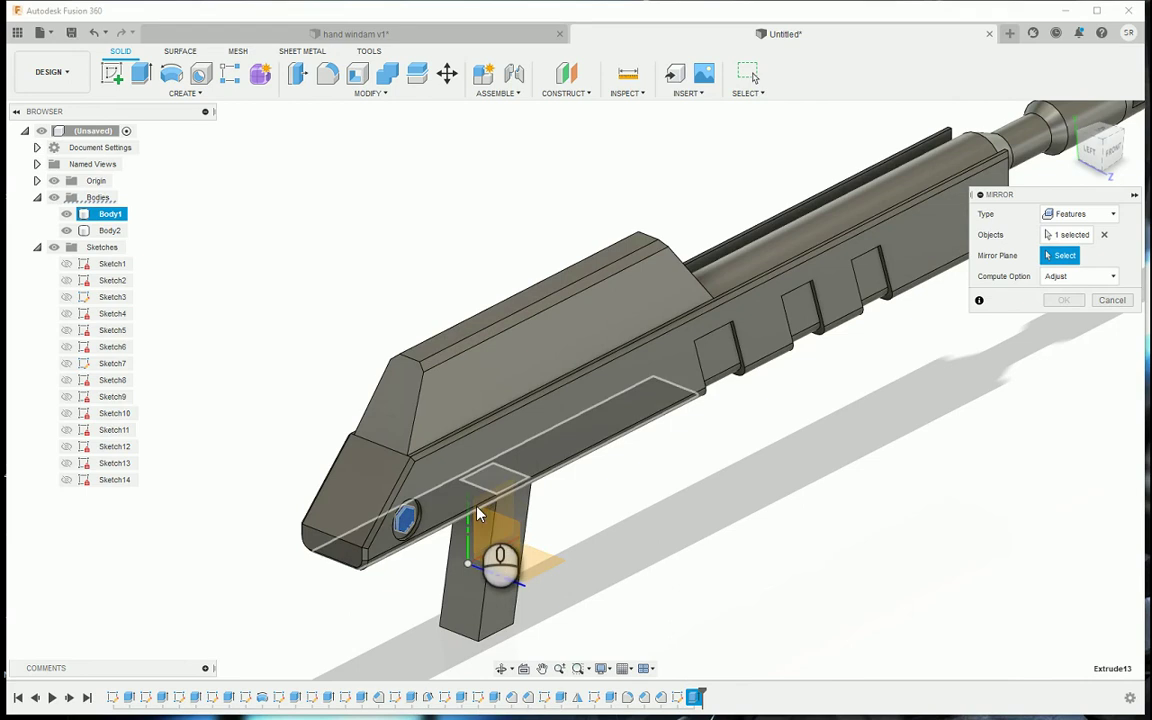
click(1110, 150)
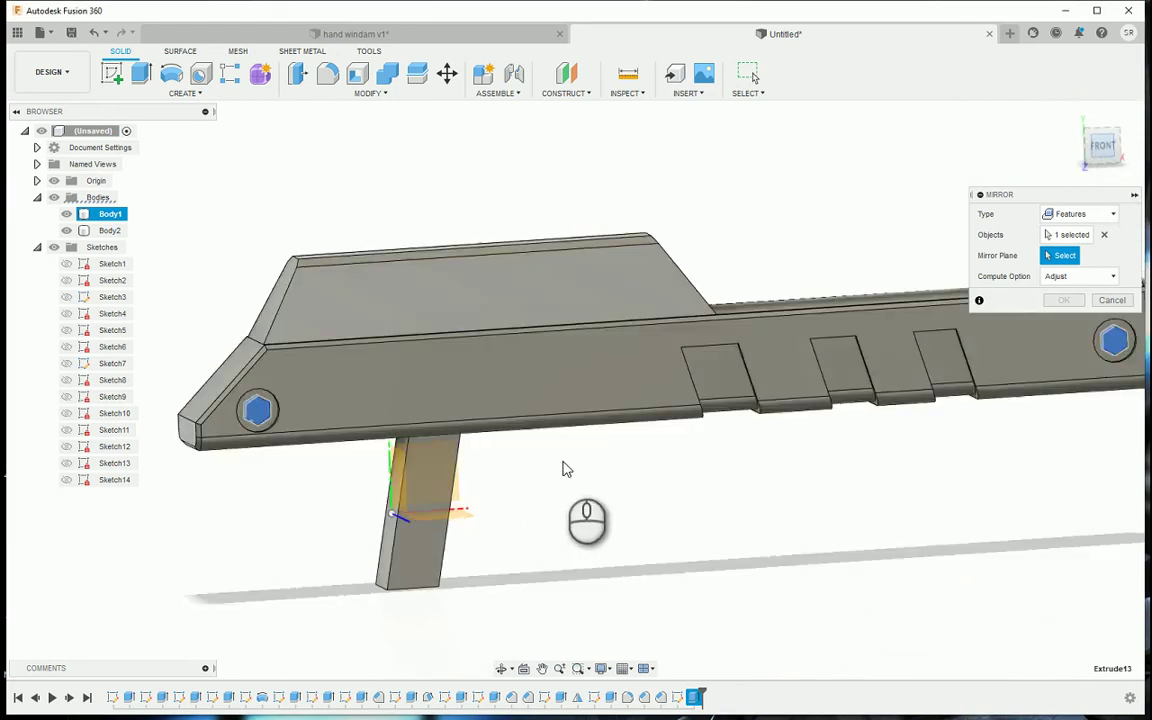
click(440, 482)
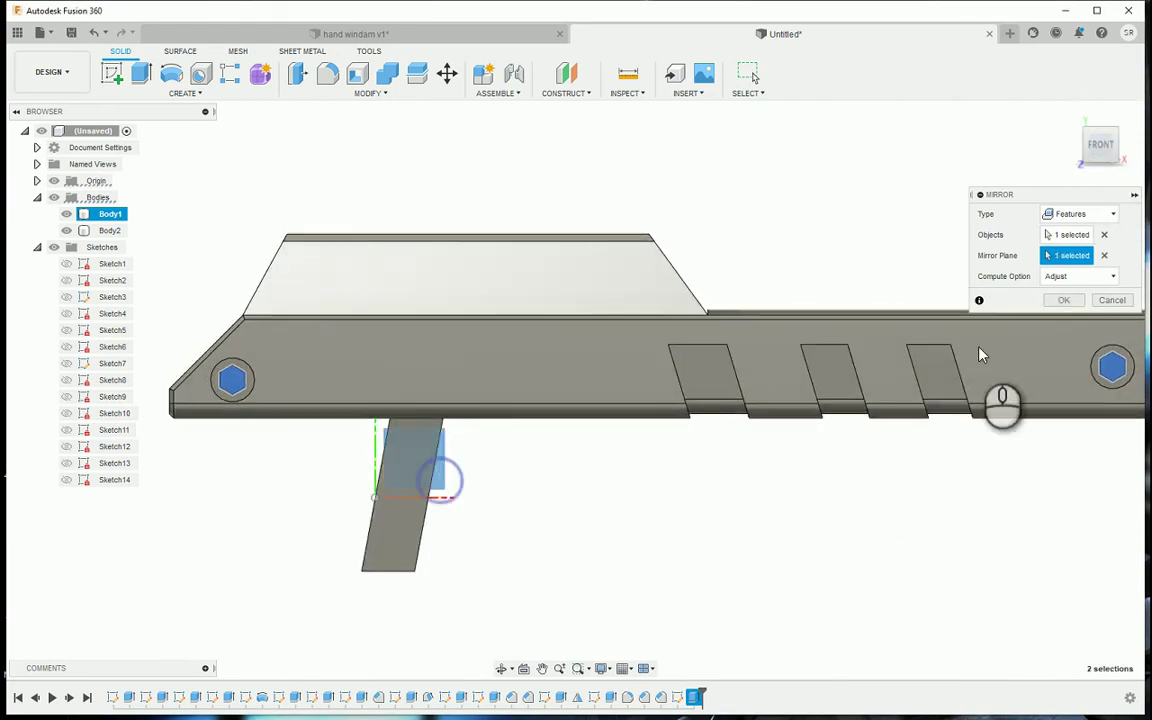
click(1064, 300)
Sketch a horizontal rectangle about 14 mm long on the receiver's back side face, beneath the raised upper housing
shift+middle_drag(1113, 226, 122, 205)
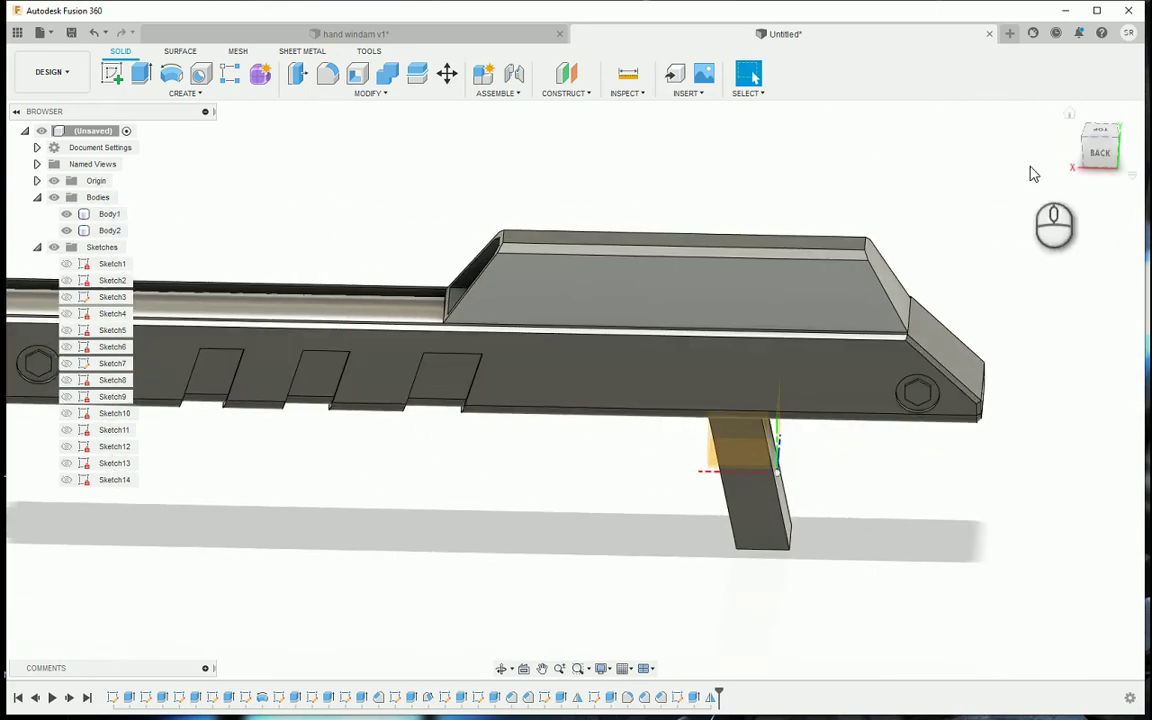
click(1102, 159)
drag(1105, 165, 848, 368)
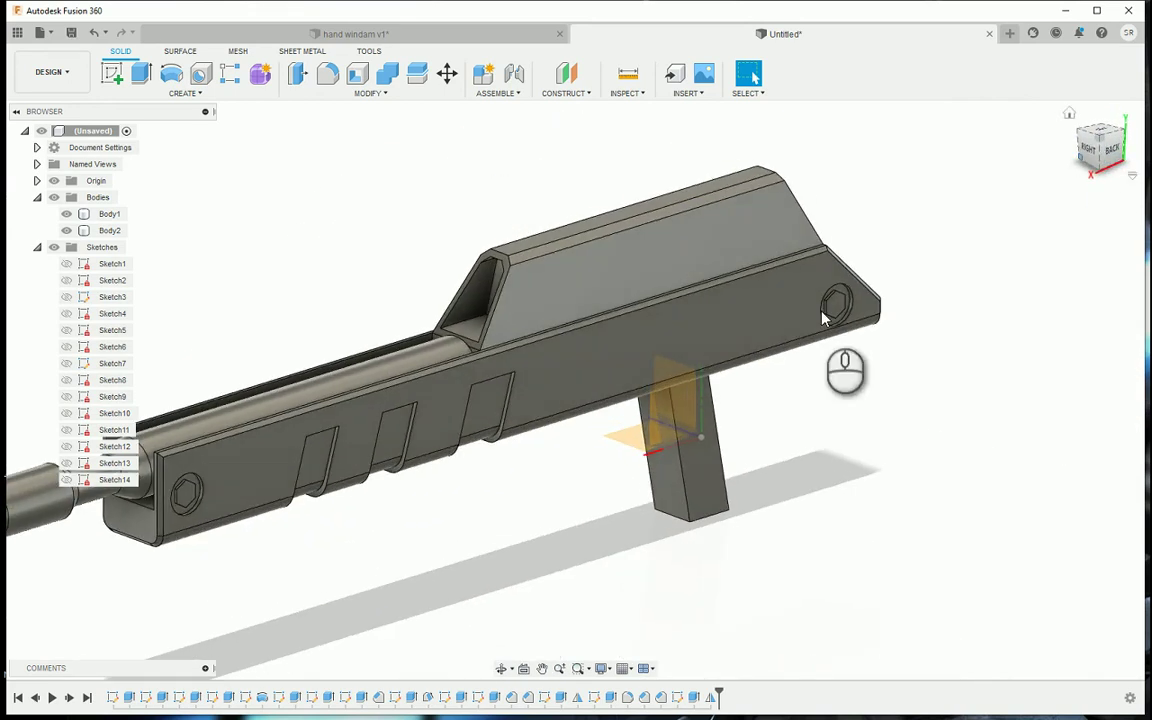
click(663, 347)
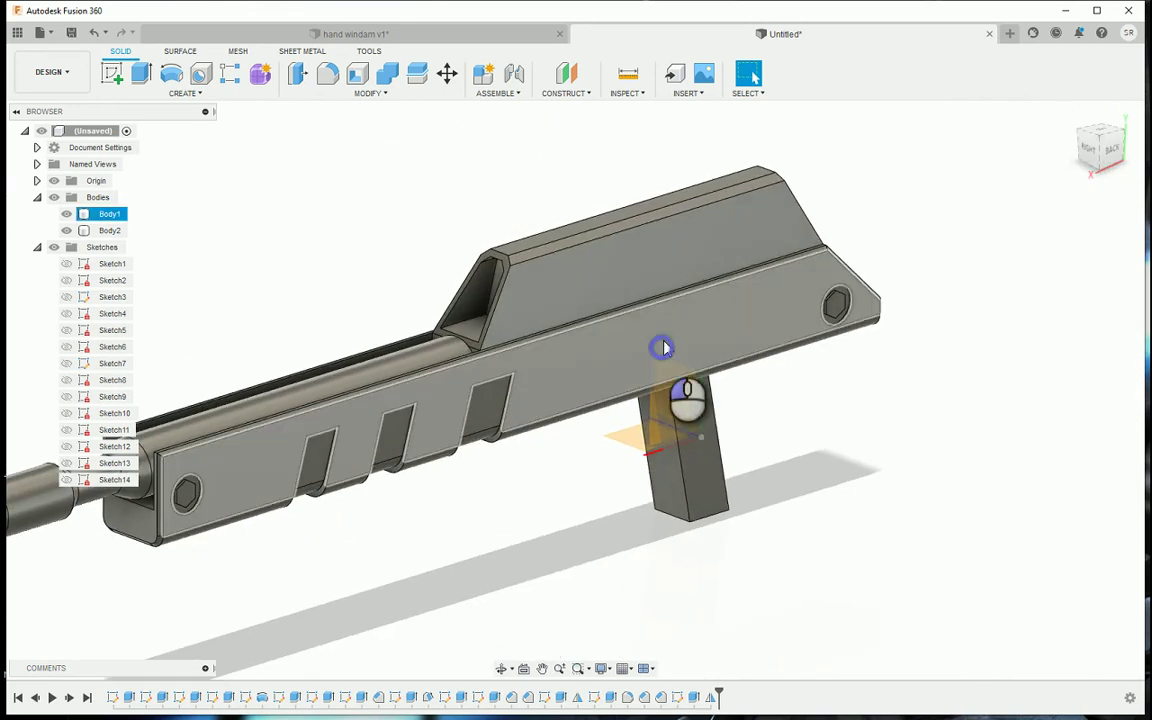
click(113, 76)
middle_drag(604, 525, 460, 446)
click(140, 76)
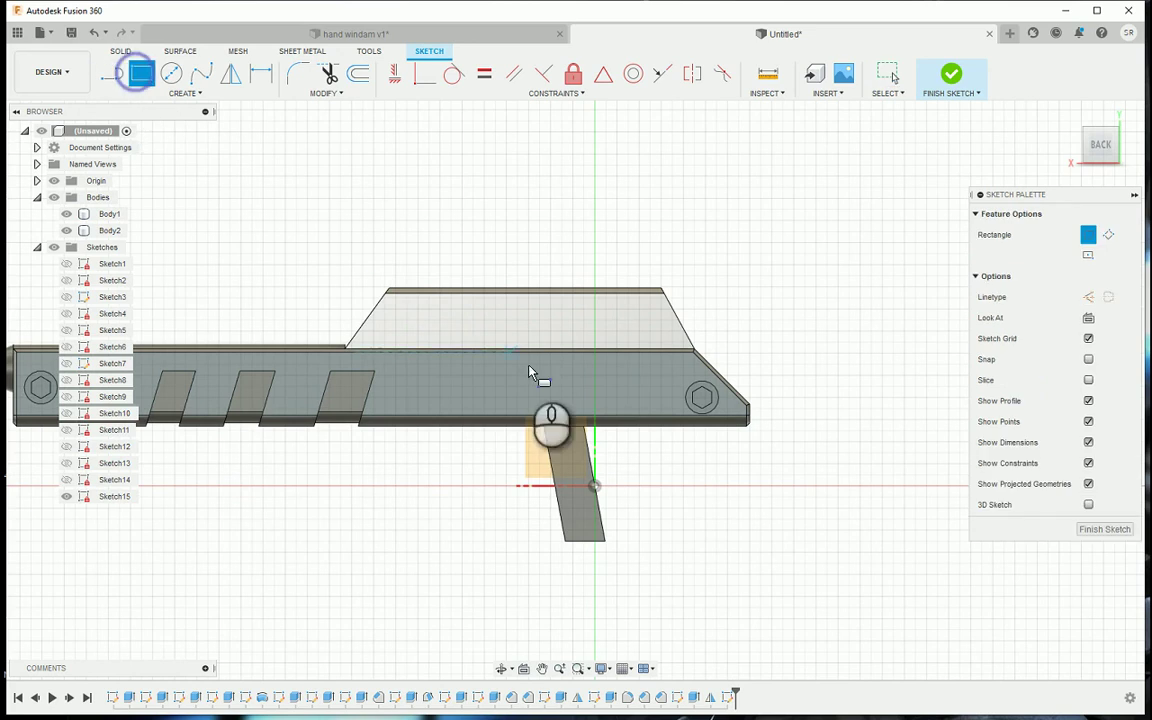
click(463, 370)
click(620, 402)
Dimension the rectangle to 15 mm long and 3 mm high
key(d)
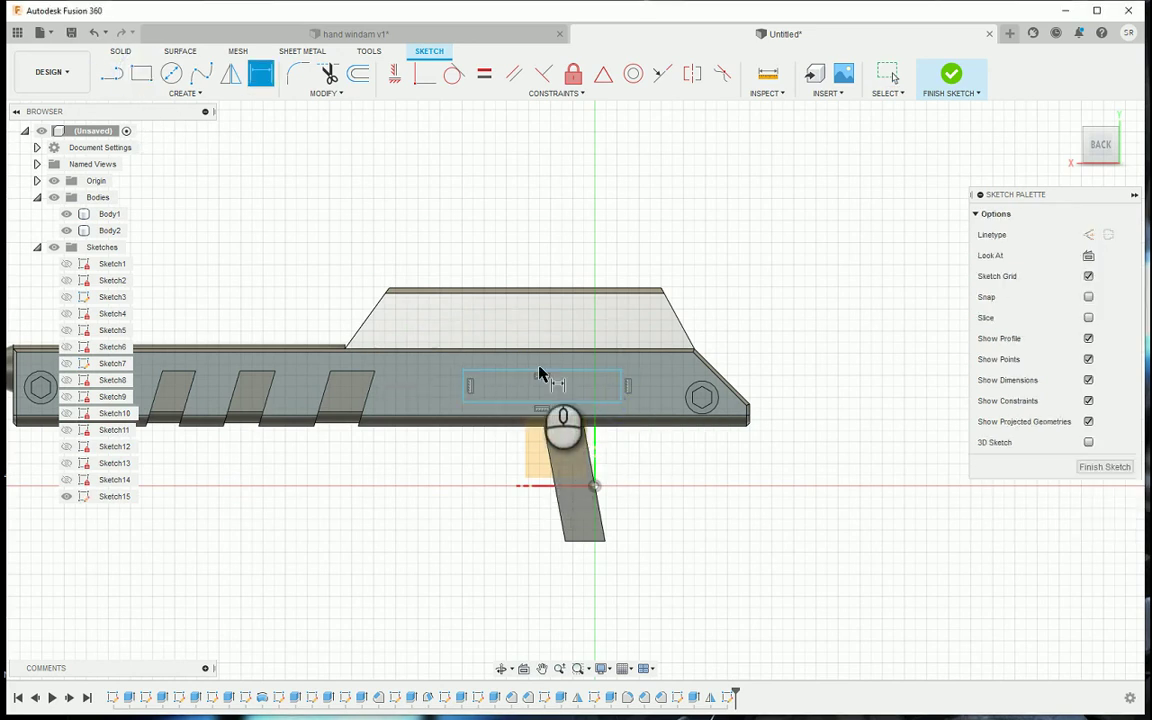
click(536, 373)
click(527, 168)
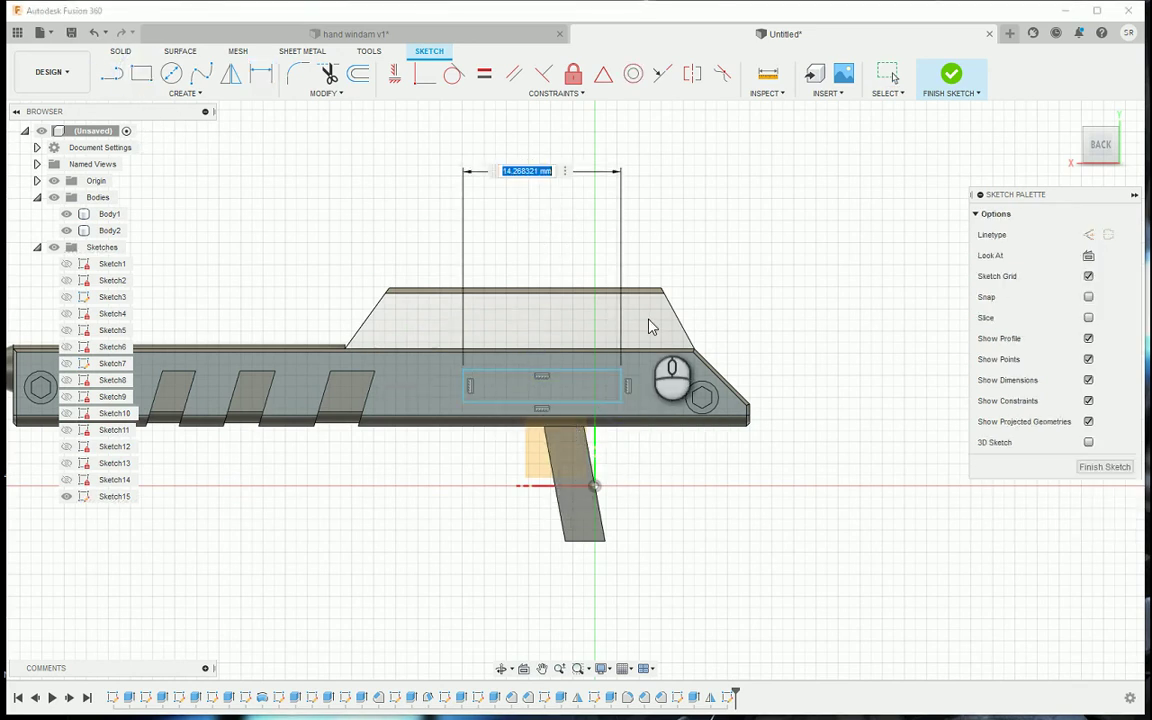
text(15)
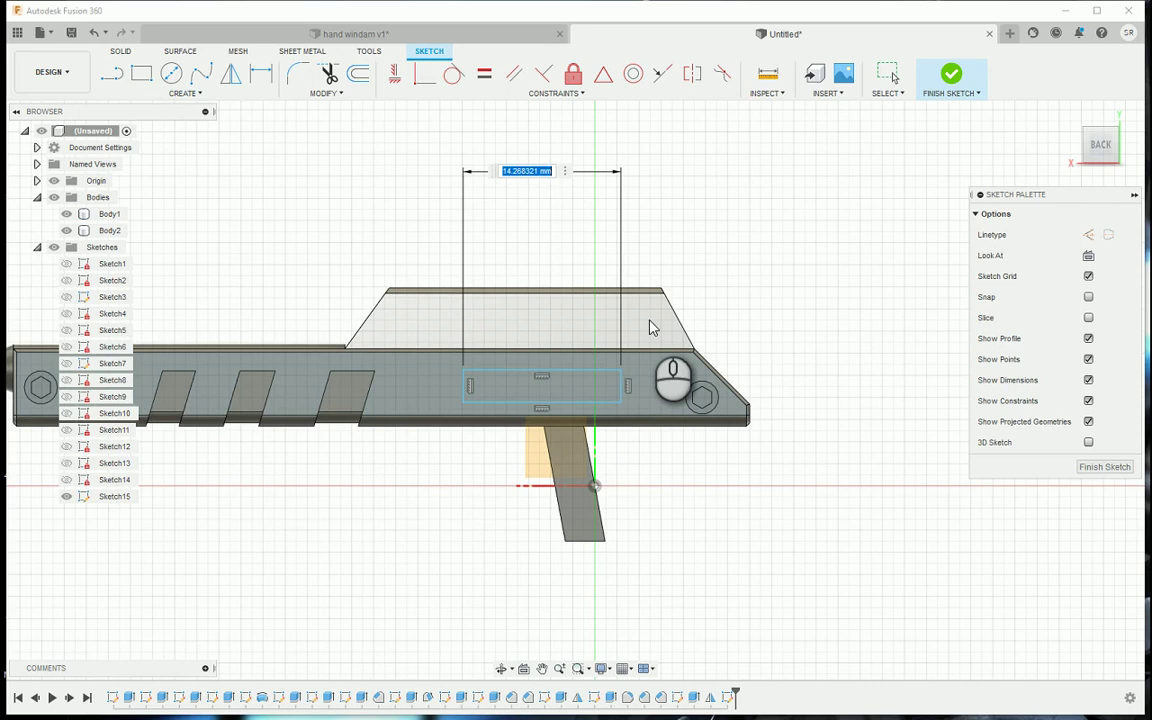
key(Return)
click(631, 386)
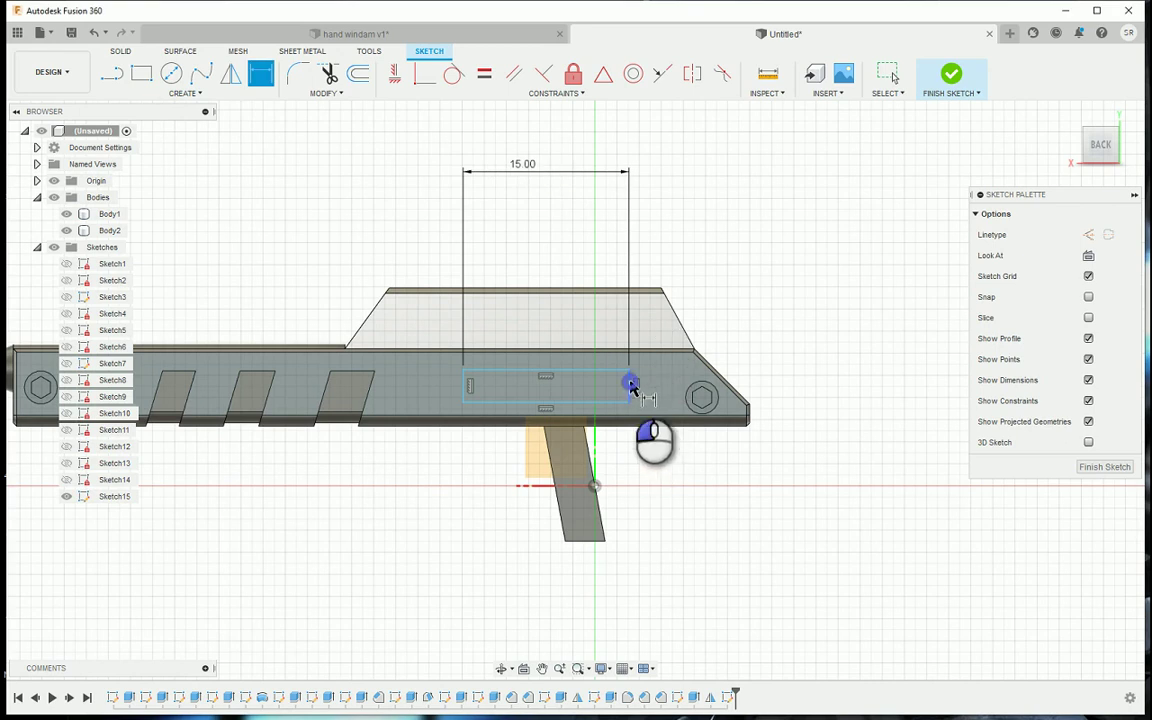
click(876, 380)
text(3)
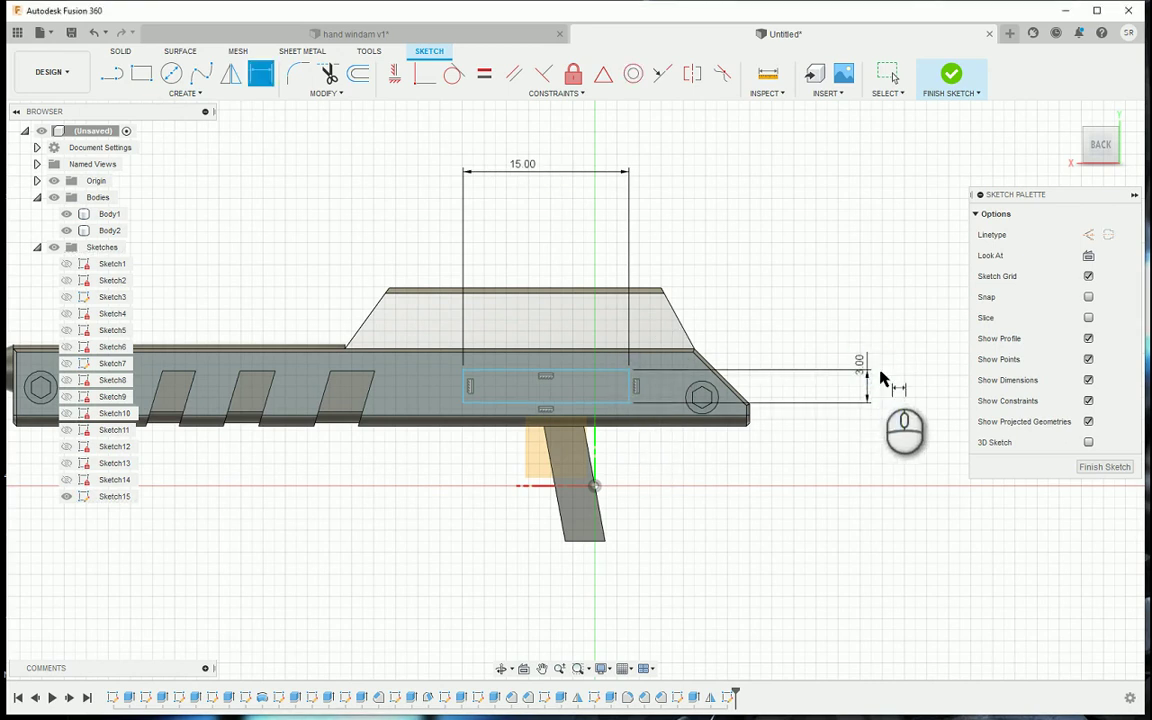
key(Return)
Dimension the horizontal distance from the rectangle's rear edge to the receiver's upper rear corner as 7 mm
click(631, 391)
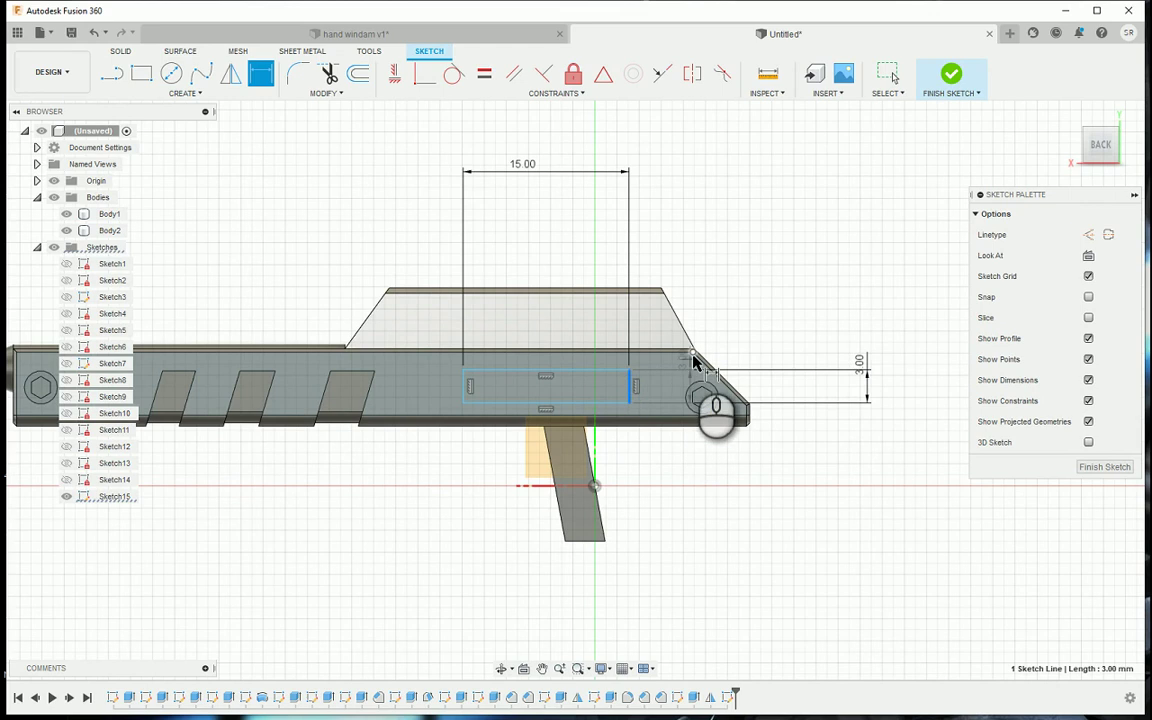
click(692, 352)
click(684, 226)
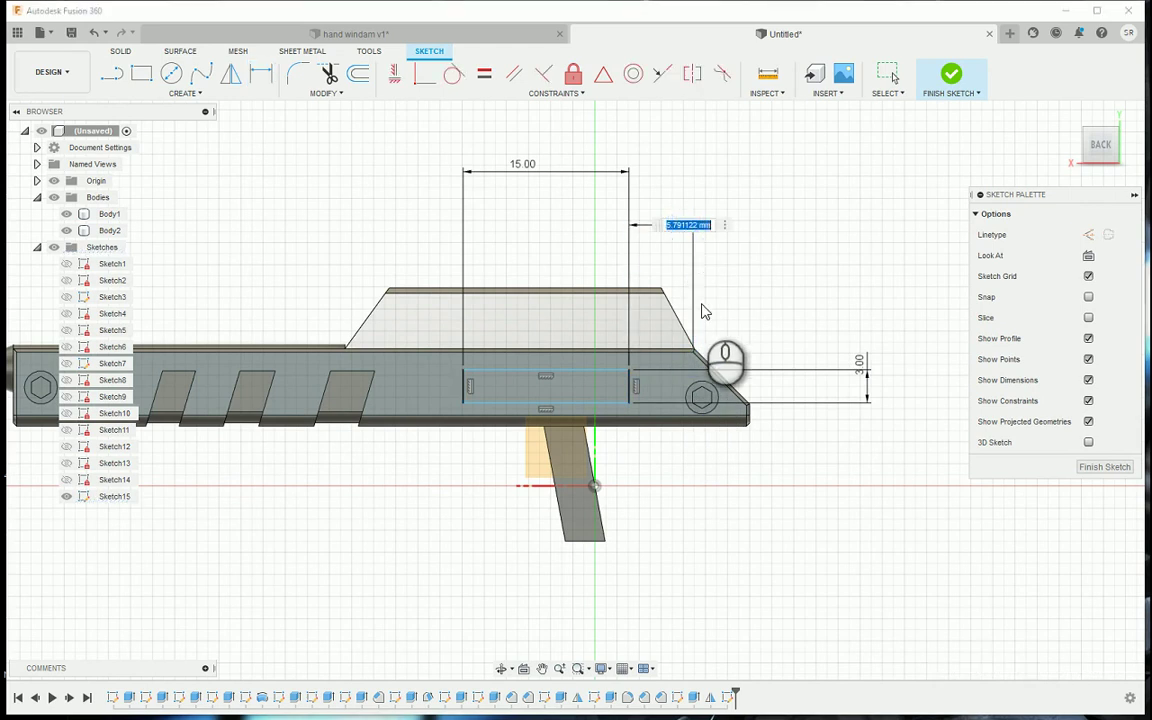
text(7)
key(Return)
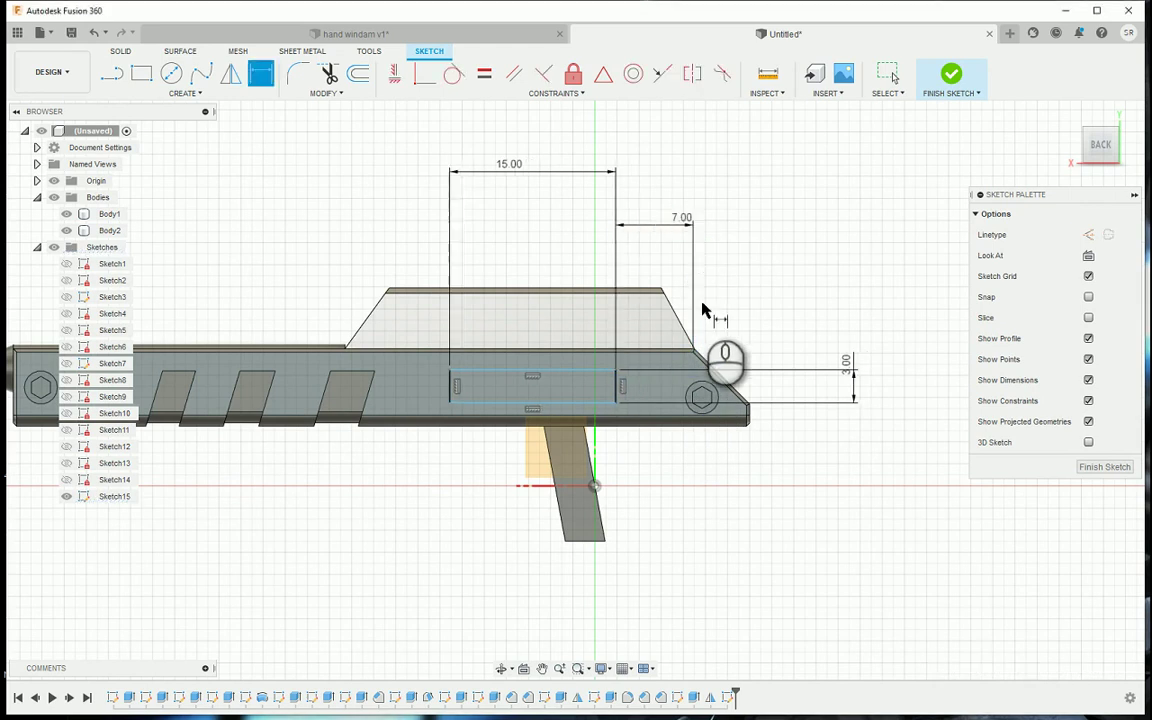
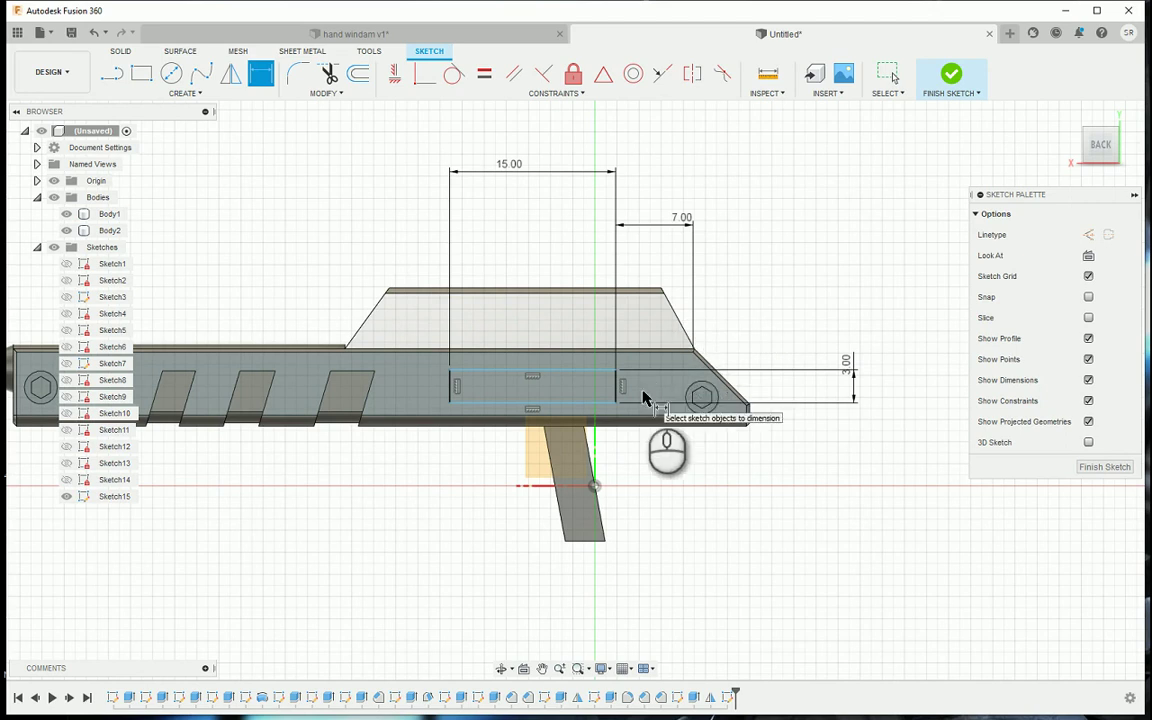
Connect the midpoints of the rectangle's front edge and the receiver's front edge with a horizontal construction line, and finish the sketch
middle_drag(506, 393, 769, 374)
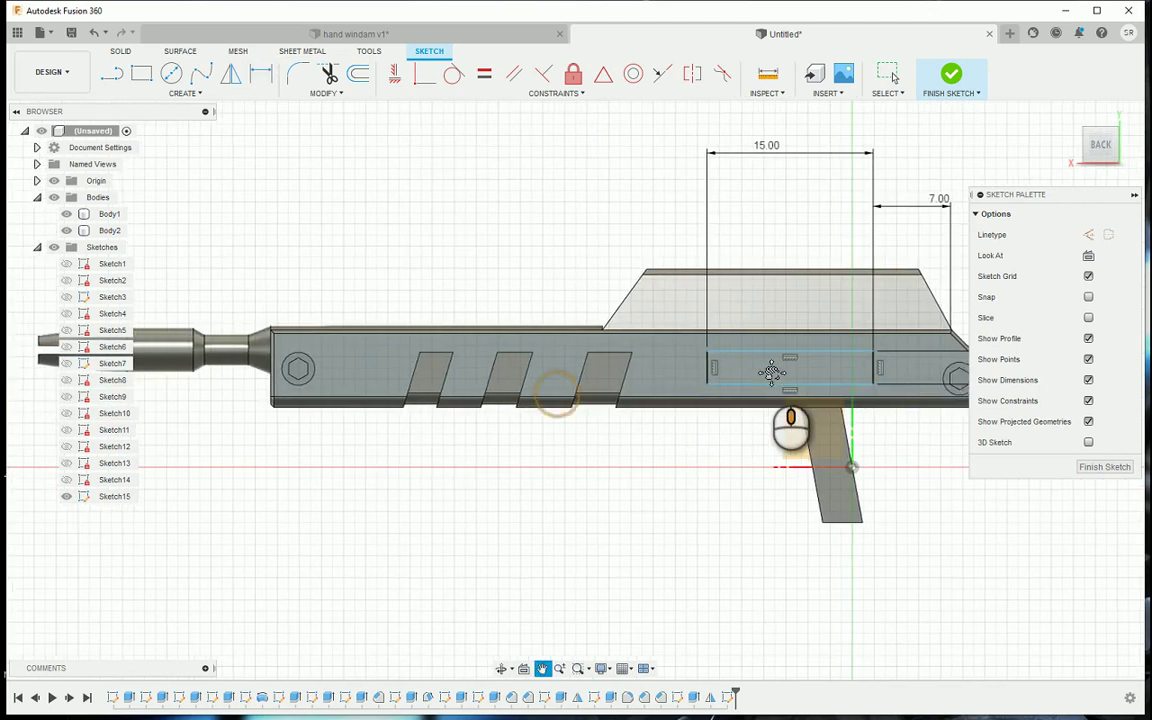
key(l)
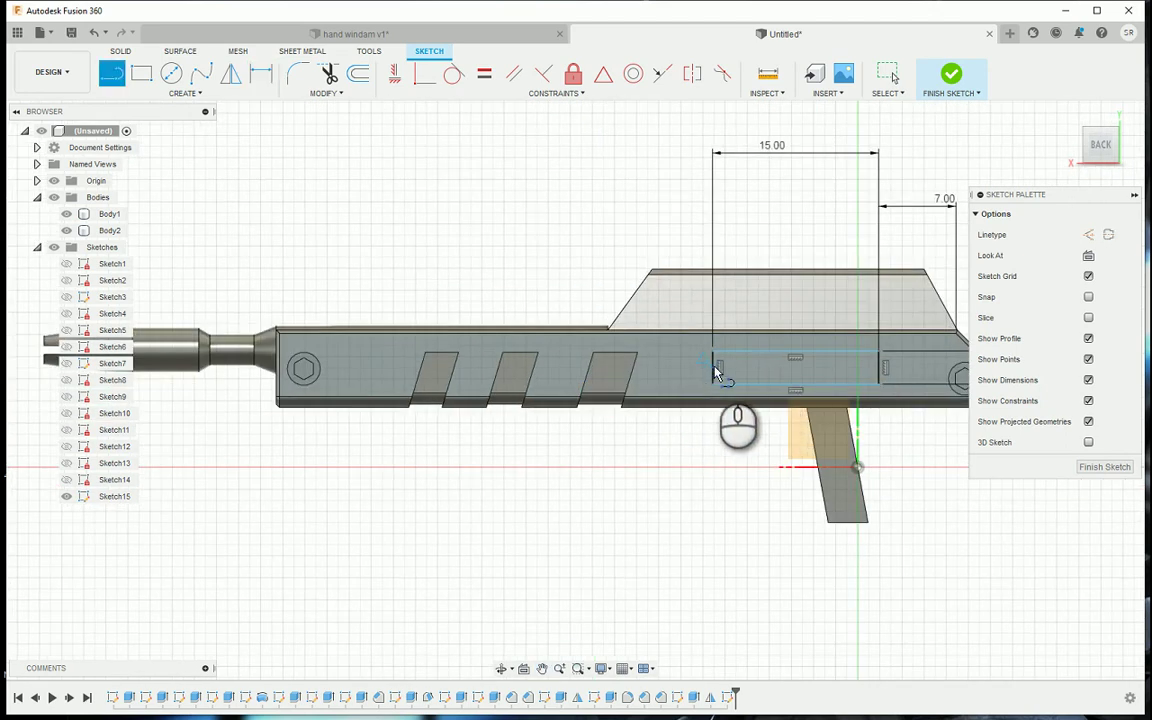
click(715, 368)
click(305, 368)
key(Escape)
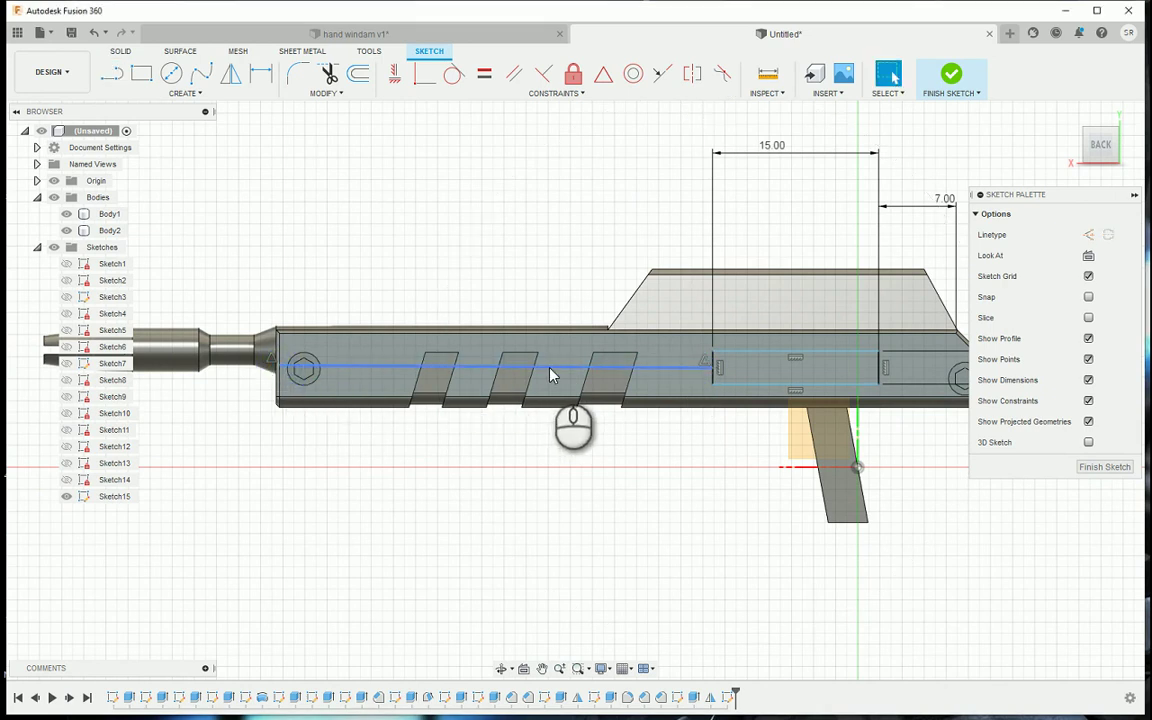
key(x)
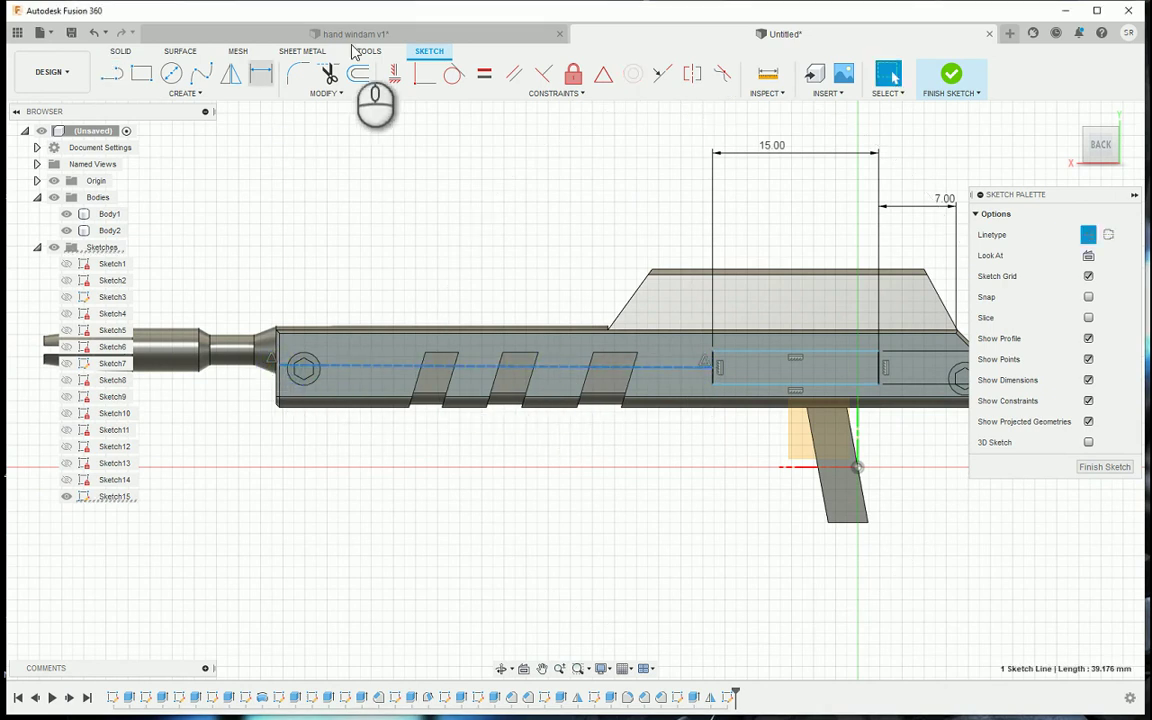
click(391, 75)
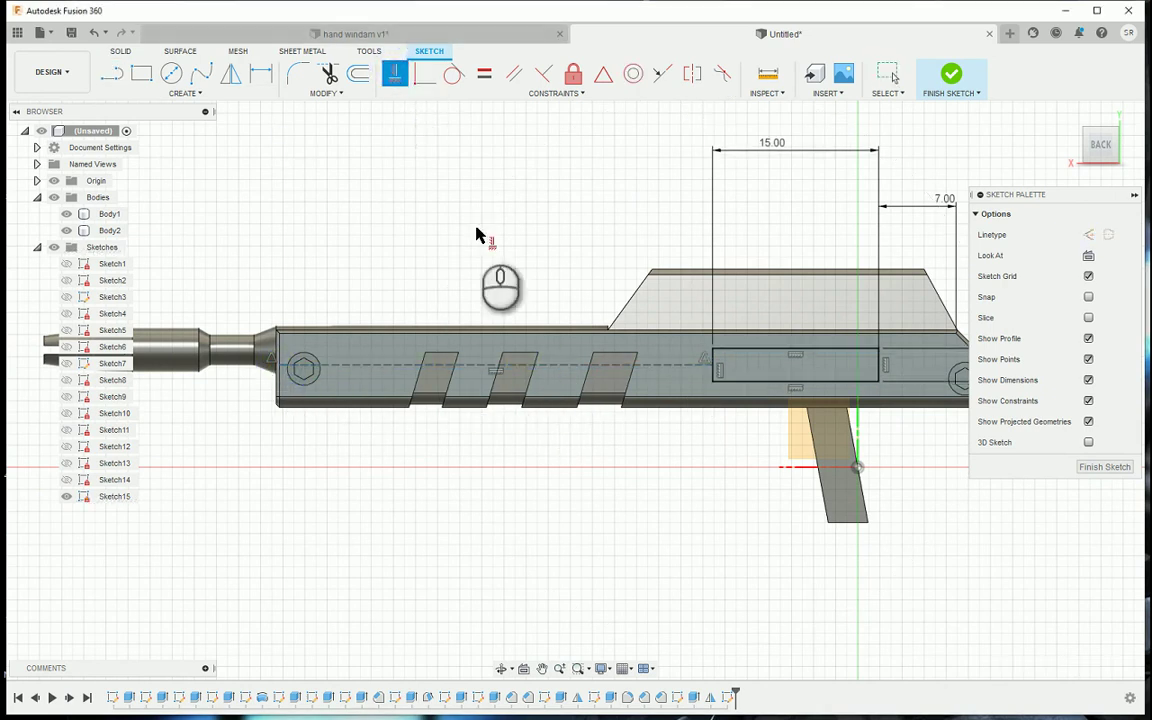
click(946, 76)
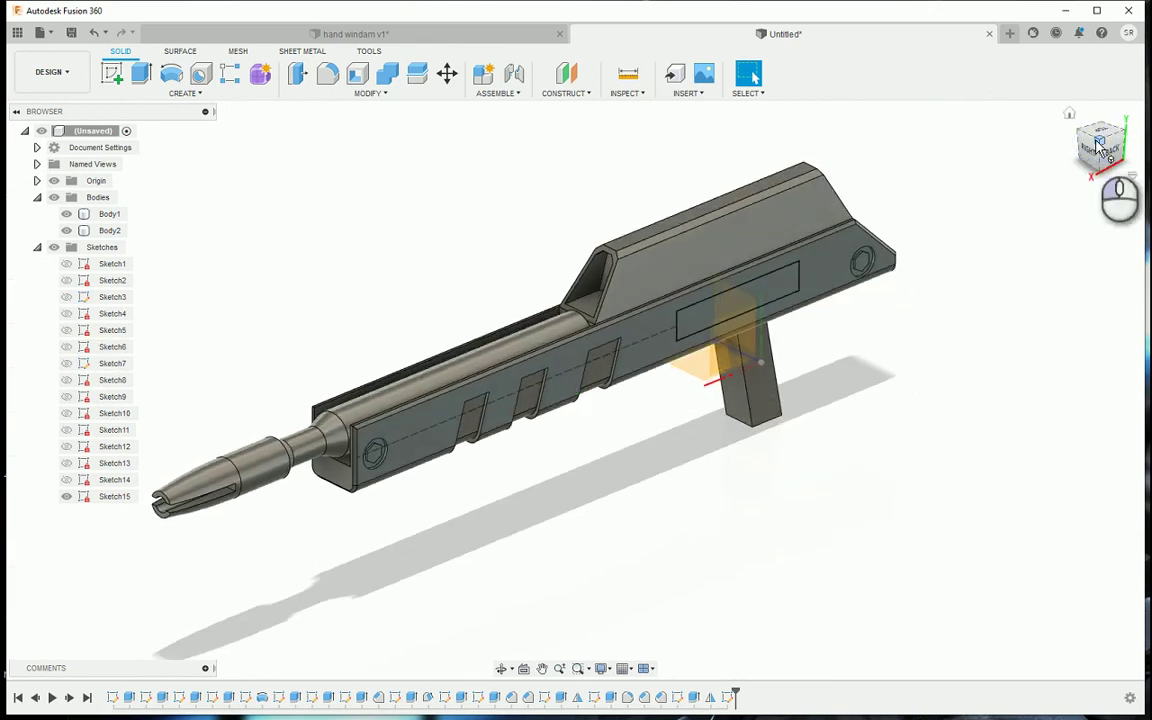
Extrude the rectangle 14 mm outward from the receiver's side, joined to the body
click(141, 73)
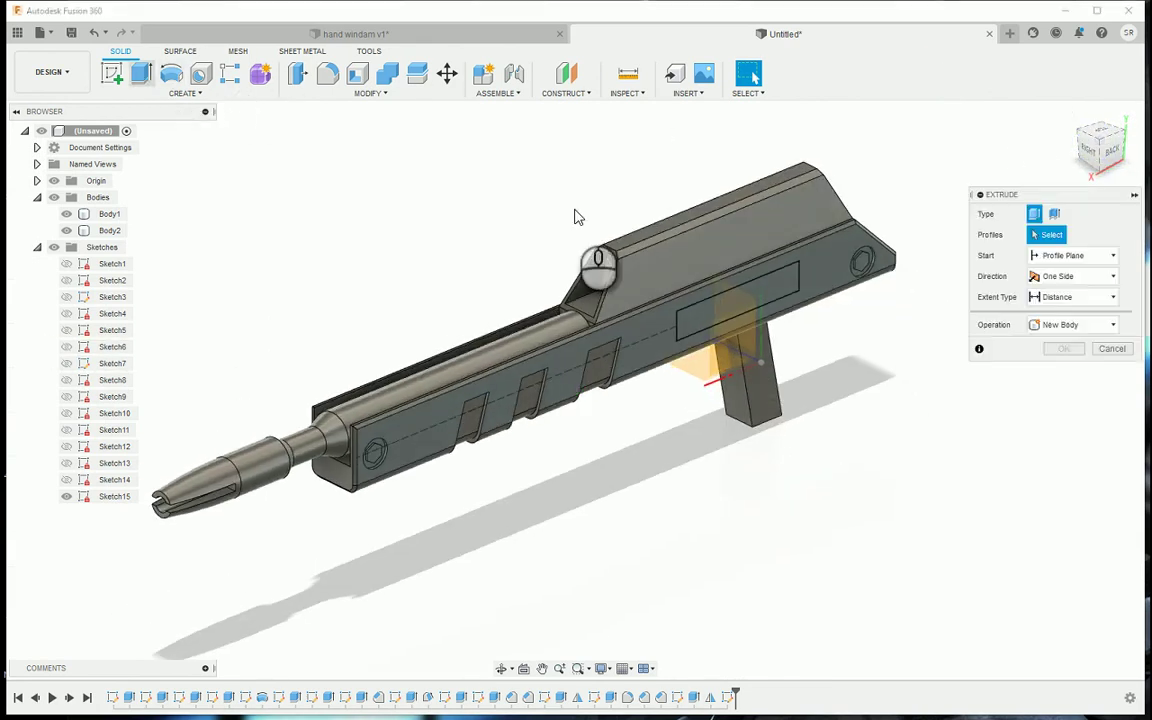
click(725, 314)
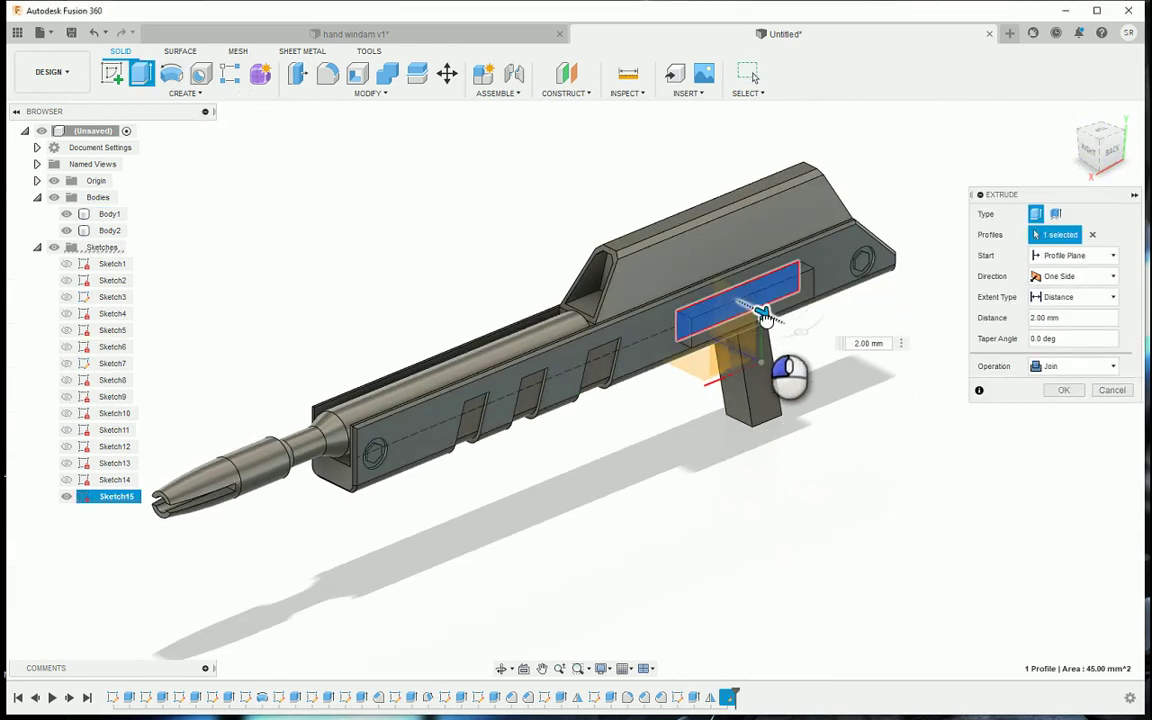
drag(763, 316, 848, 370)
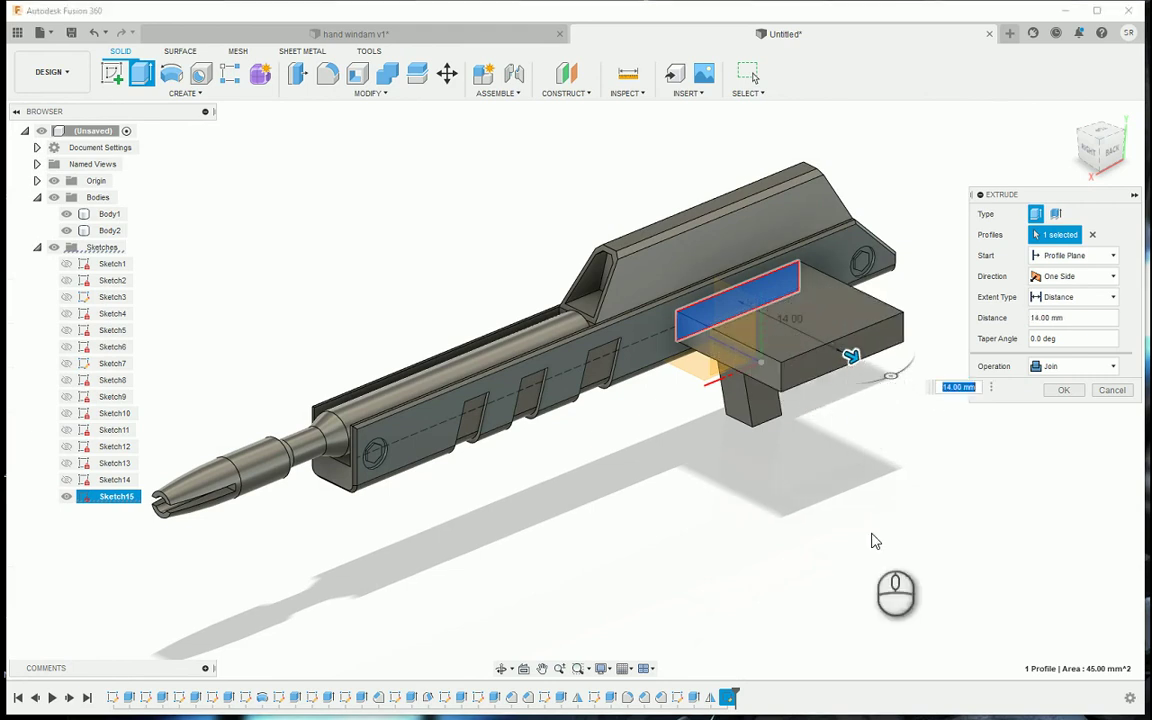
click(1062, 392)
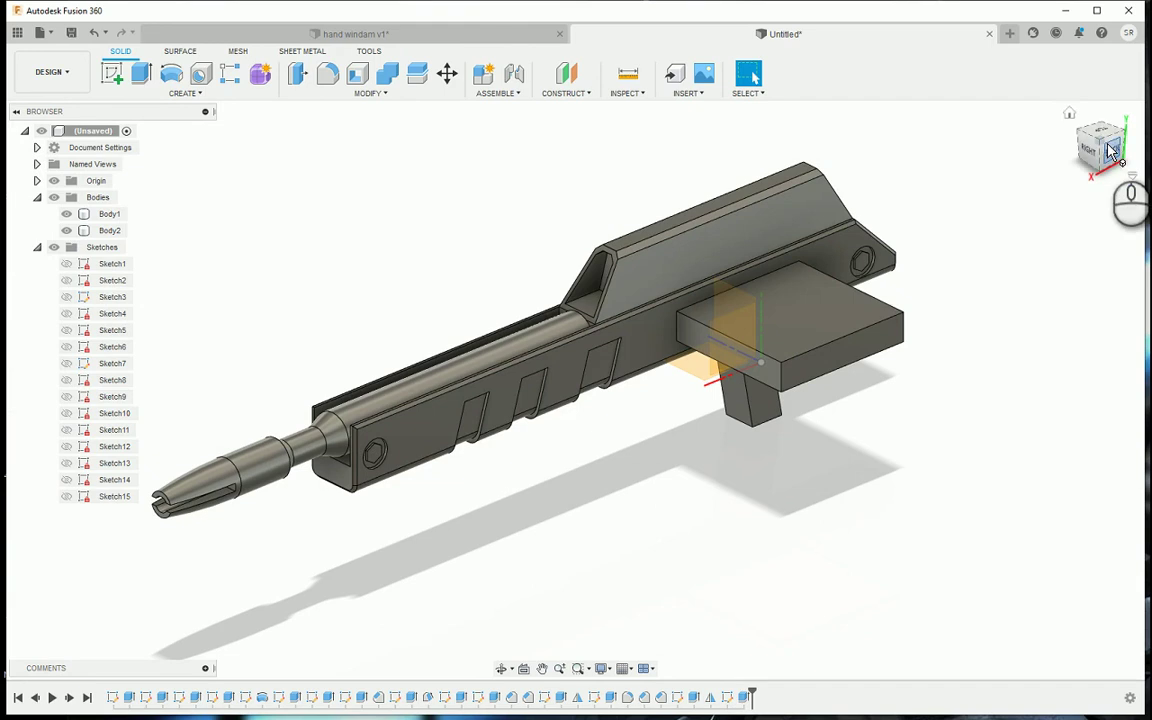
Start a sketch on the side block's outer end face and draw a trapezoidal notch into its upper edge near the muzzle end
drag(1110, 150, 790, 161)
drag(811, 215, 1094, 200)
drag(1070, 141, 1108, 148)
click(821, 432)
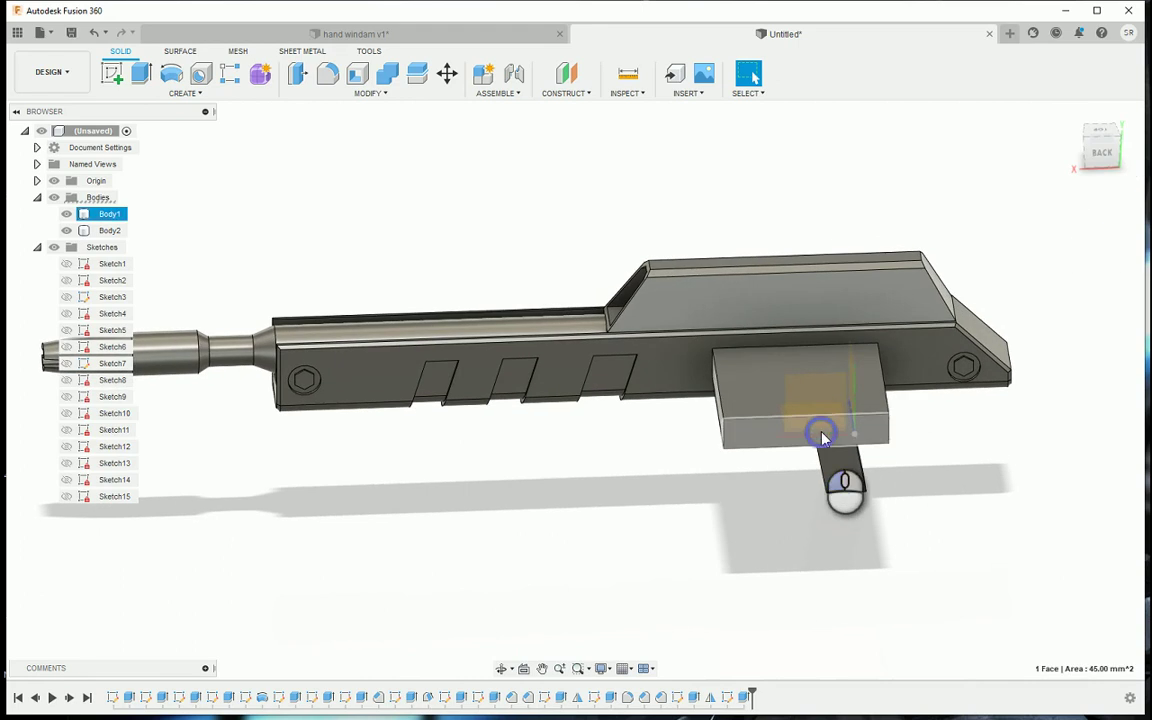
click(115, 85)
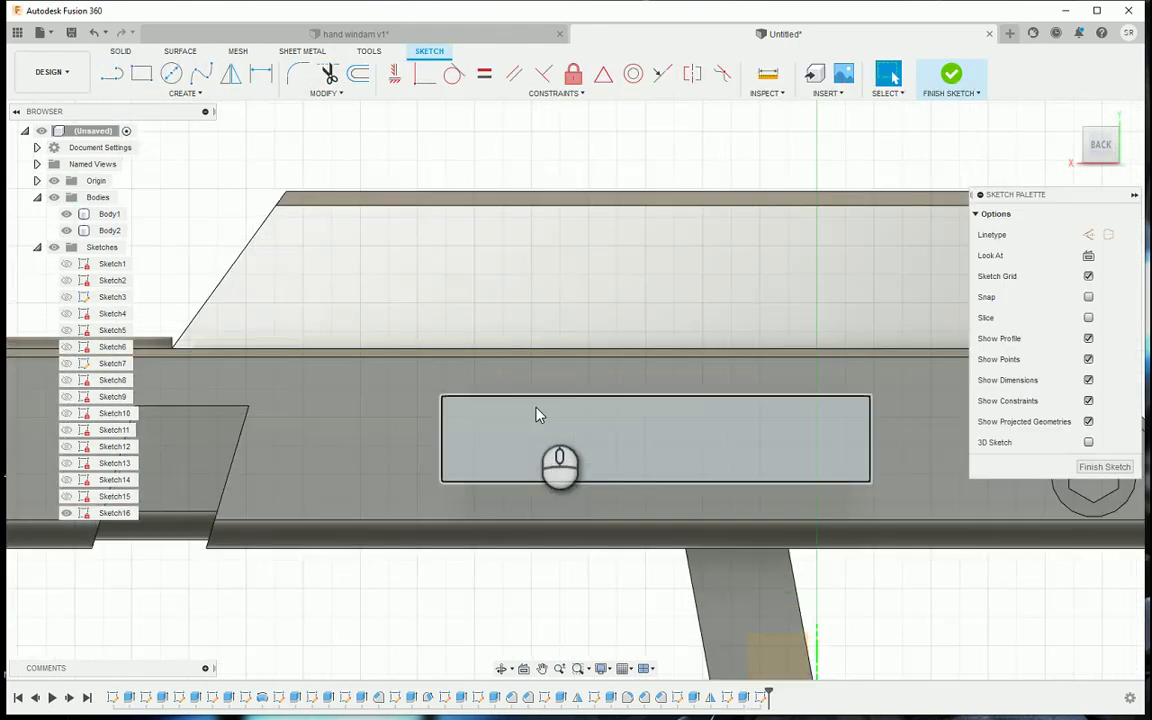
key(l)
click(514, 396)
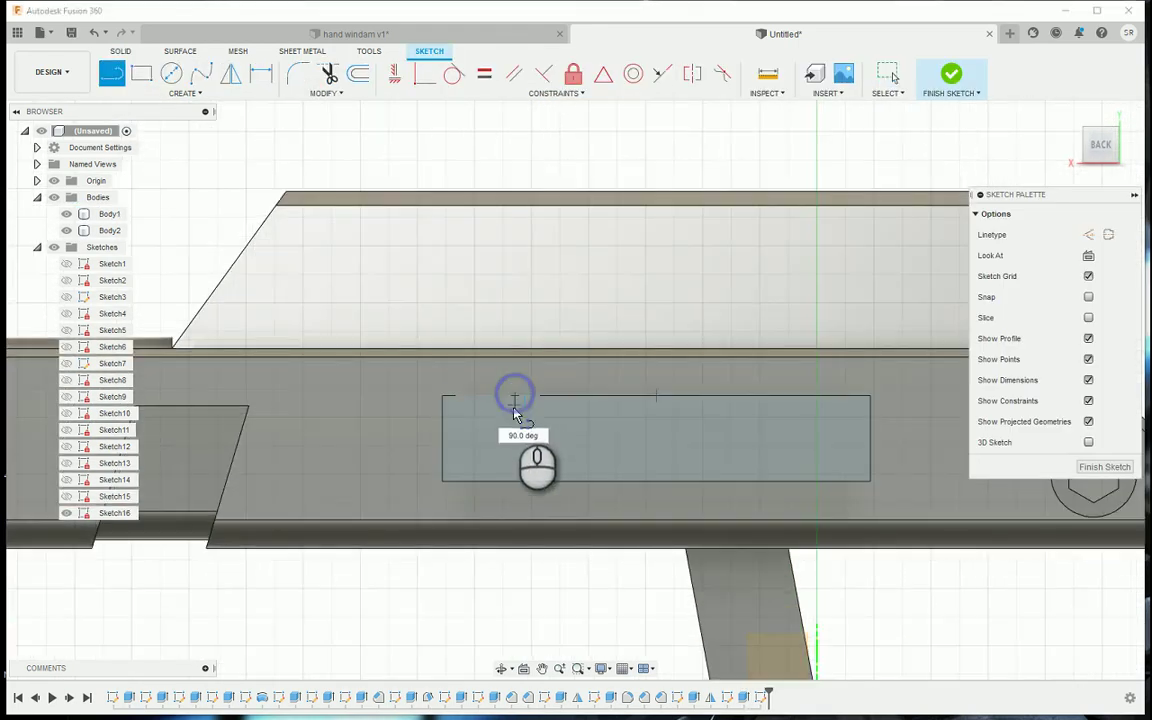
click(522, 412)
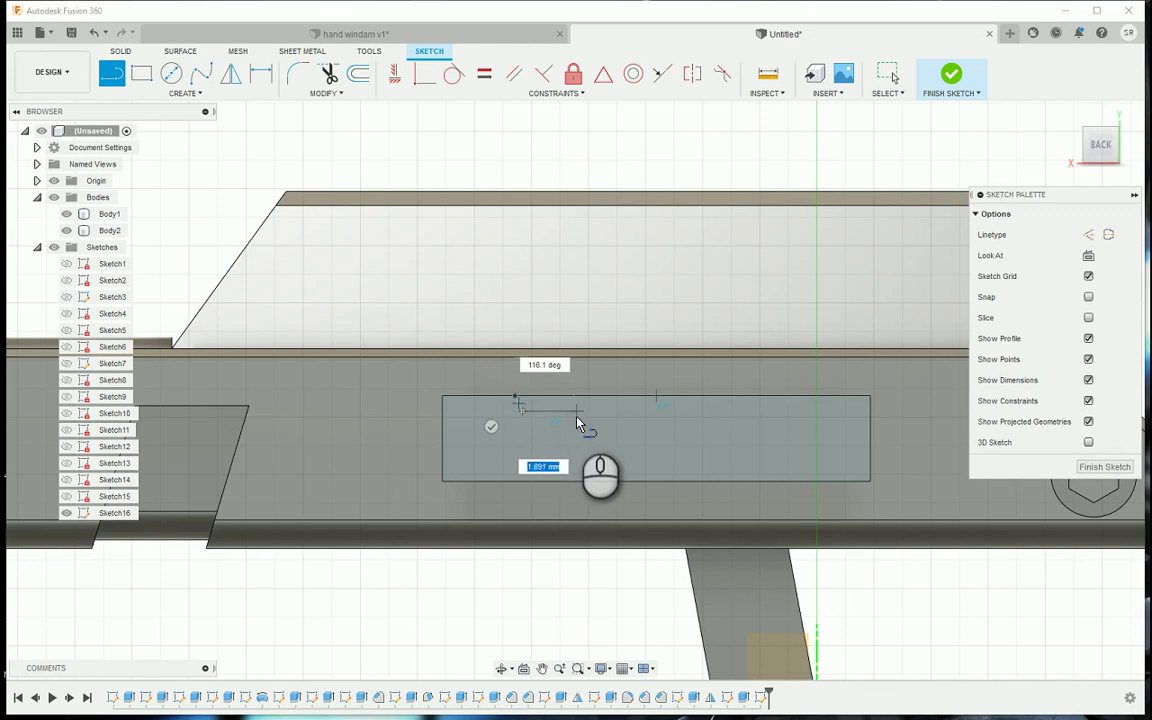
click(576, 411)
click(591, 398)
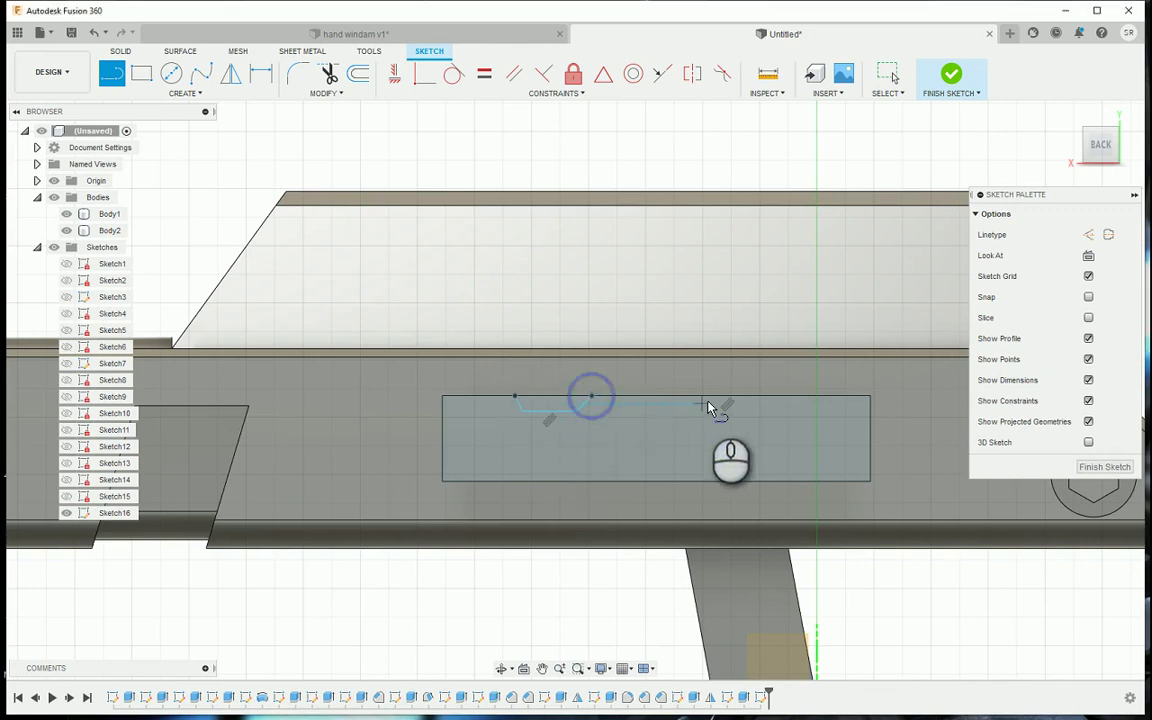
Draw a second trapezoidal notch into the upper edge of the block's end face, toward the rear
click(727, 400)
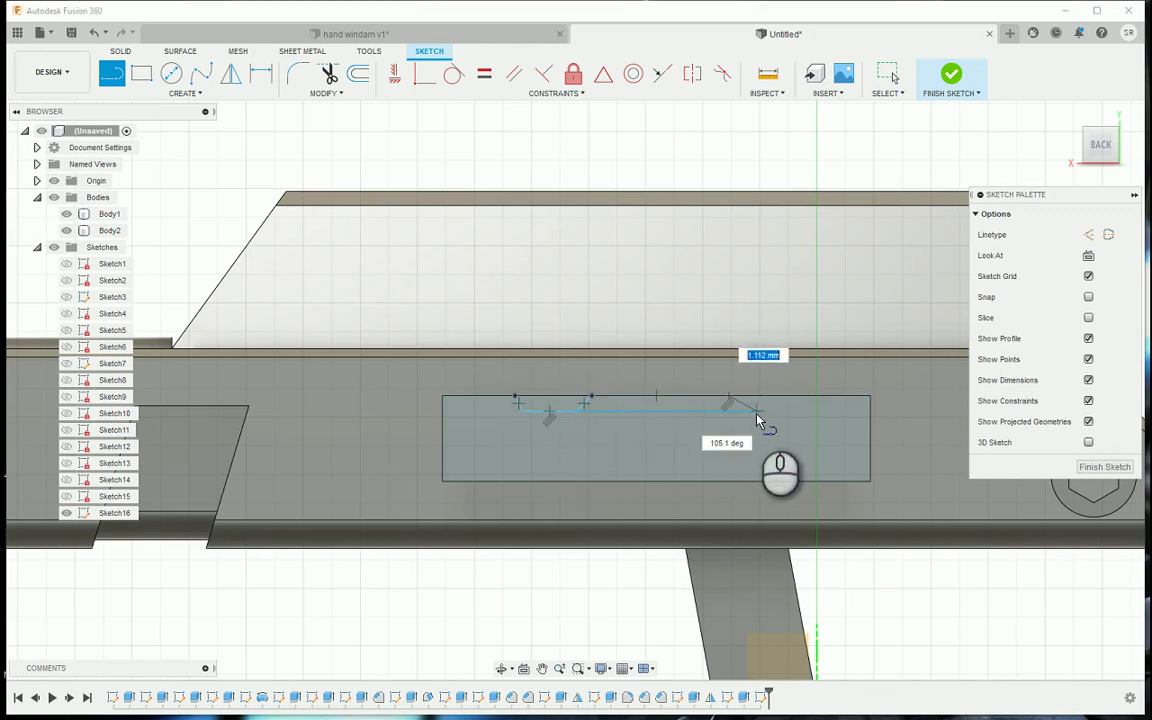
click(753, 411)
click(817, 411)
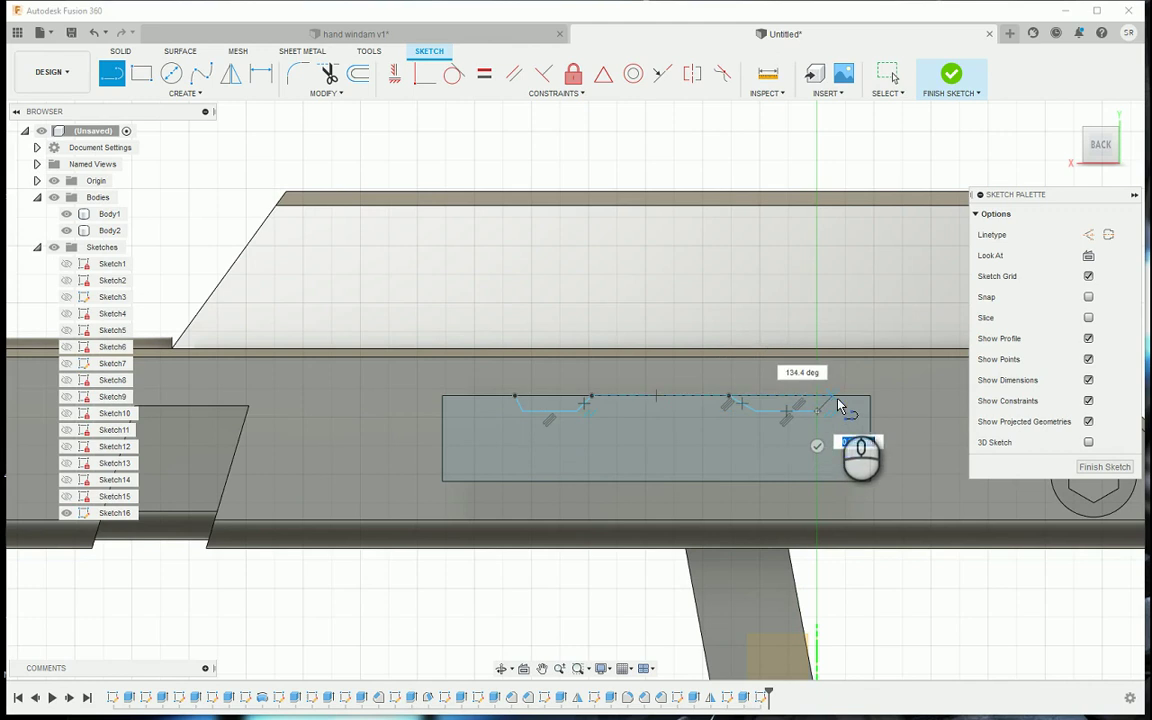
double_click(834, 398)
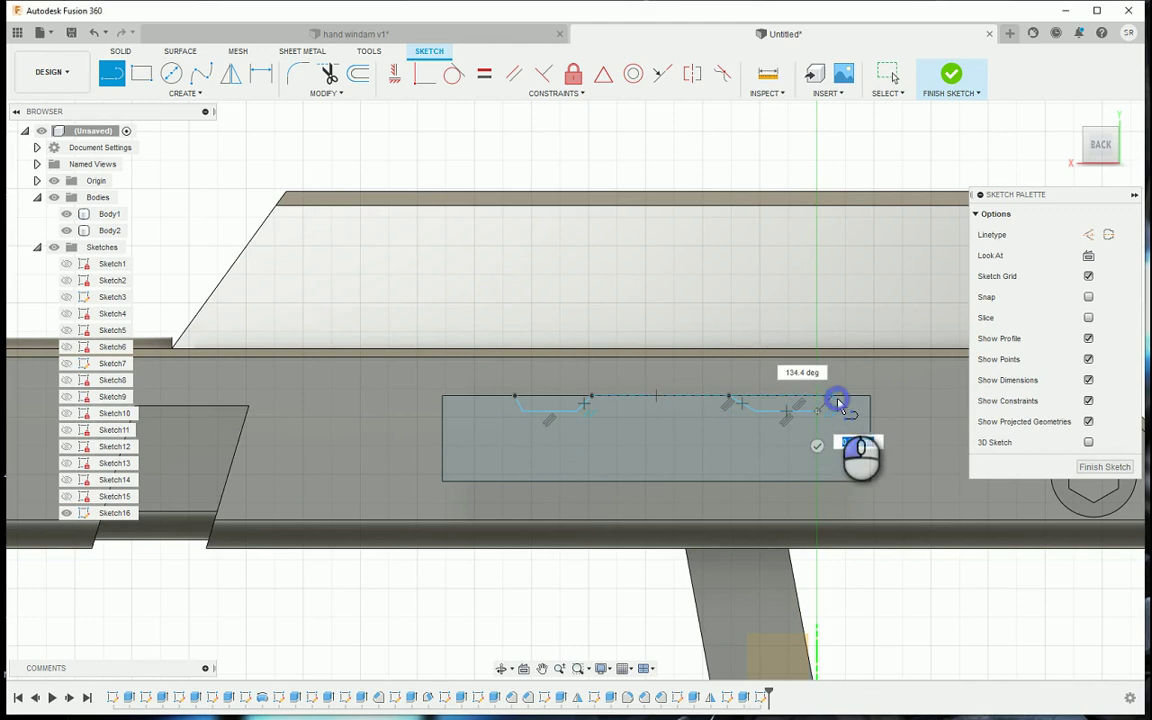
click(527, 468)
click(584, 462)
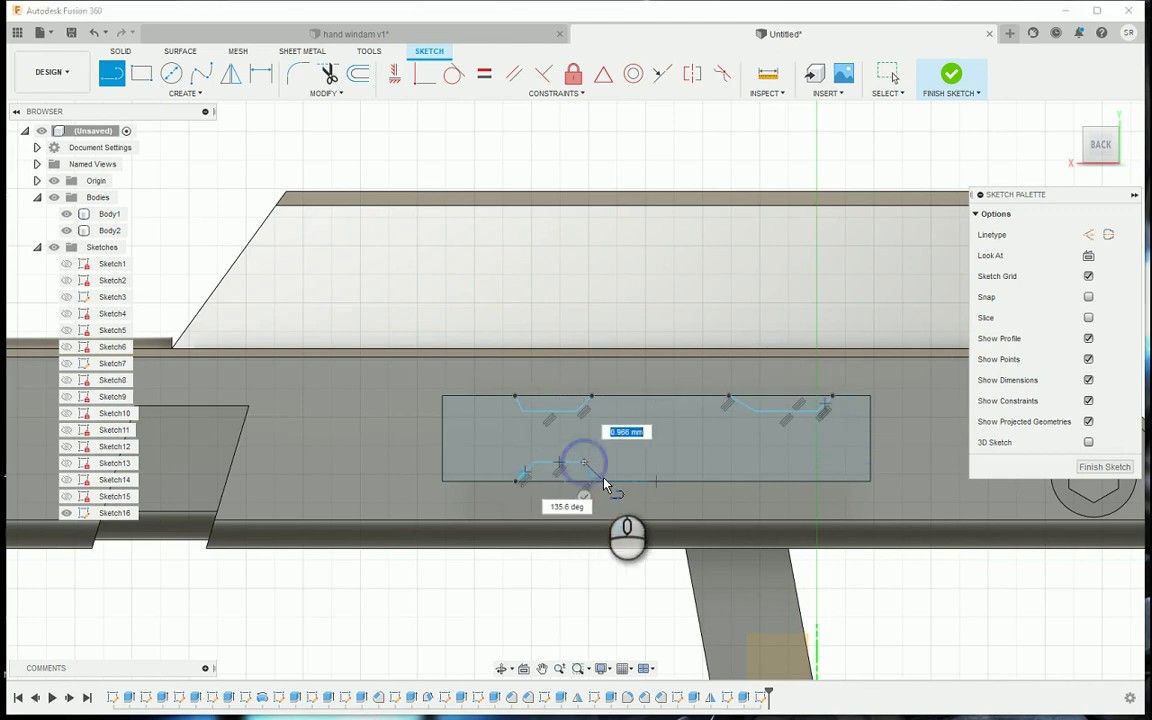
click(604, 481)
key(Escape)
drag(488, 448, 650, 514)
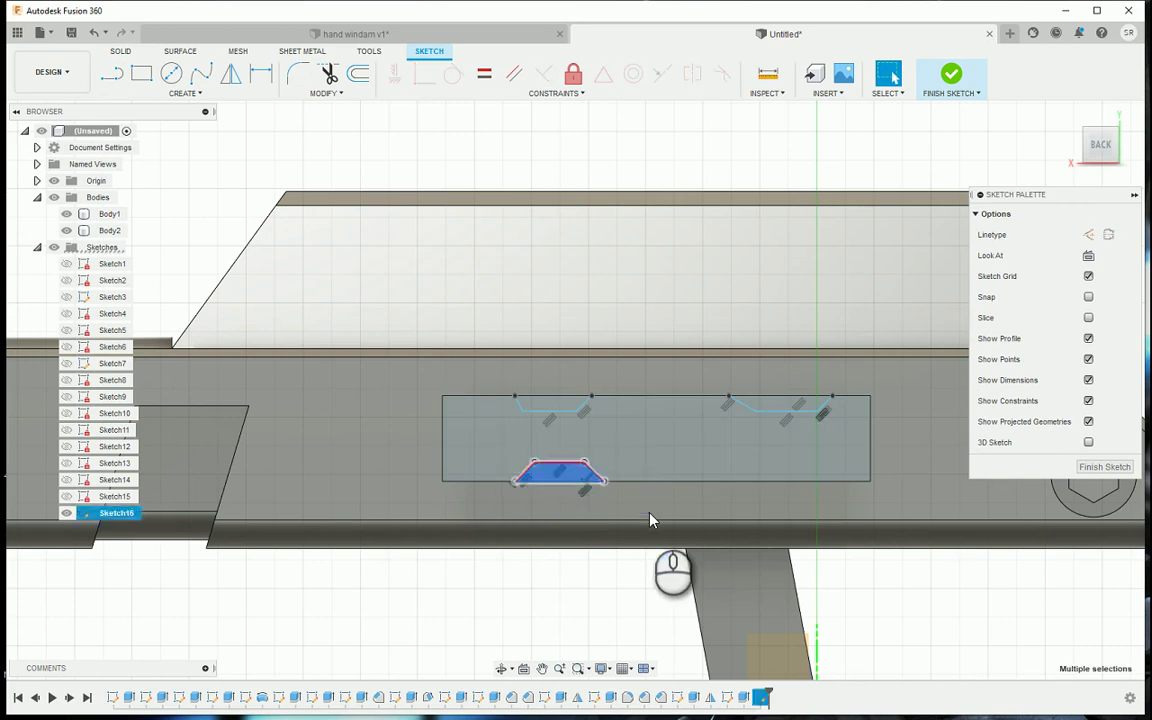
key(Delete)
Draw a horizontal line from the midpoint of the end face's front edge outward toward the muzzle
key(l)
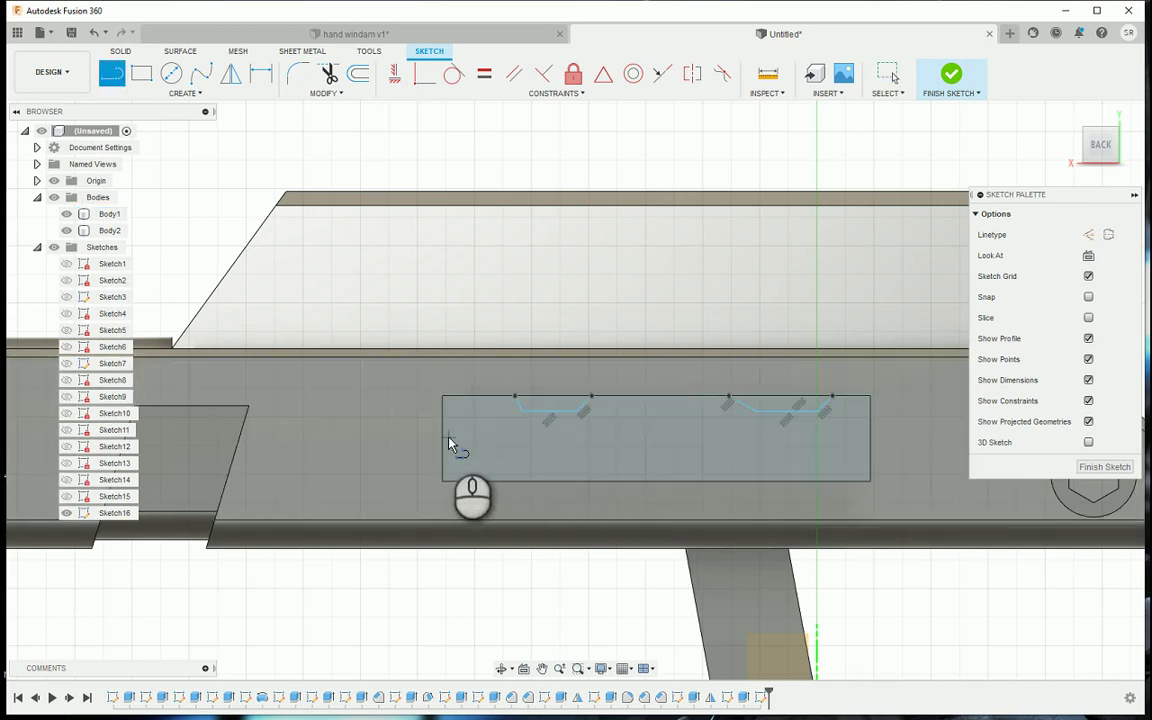
click(442, 438)
click(381, 438)
key(Escape)
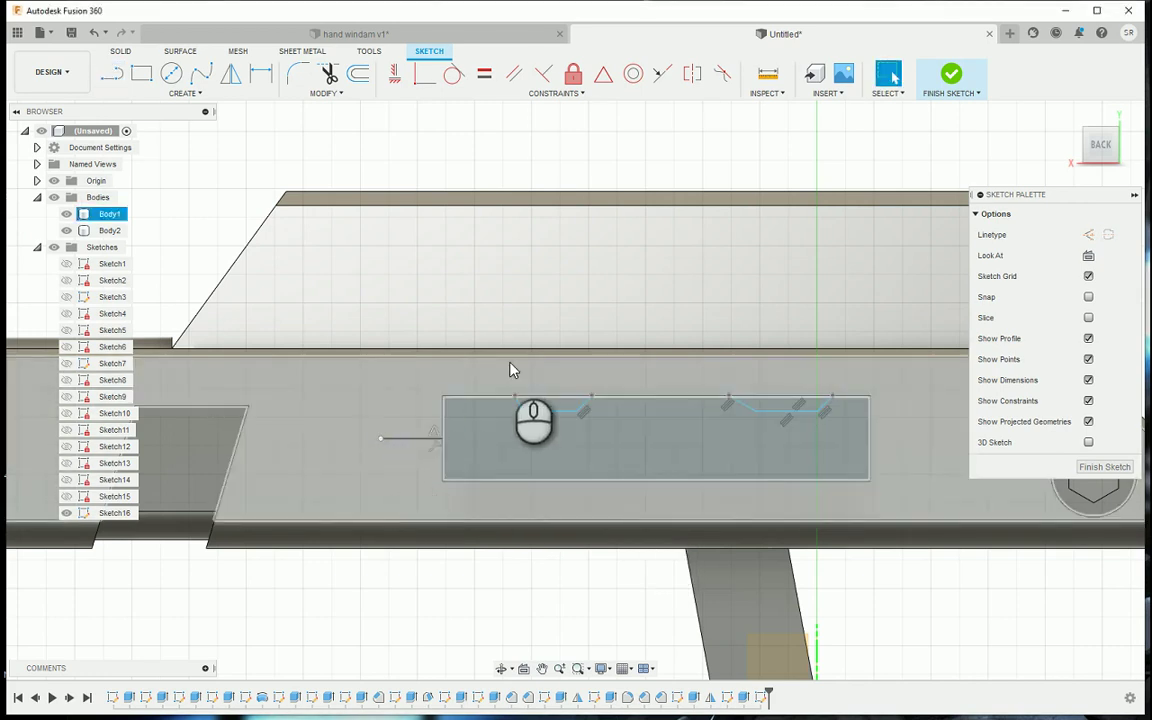
Mirror both upper notches across the horizontal midline to the face's lower edge
drag(510, 370, 850, 440)
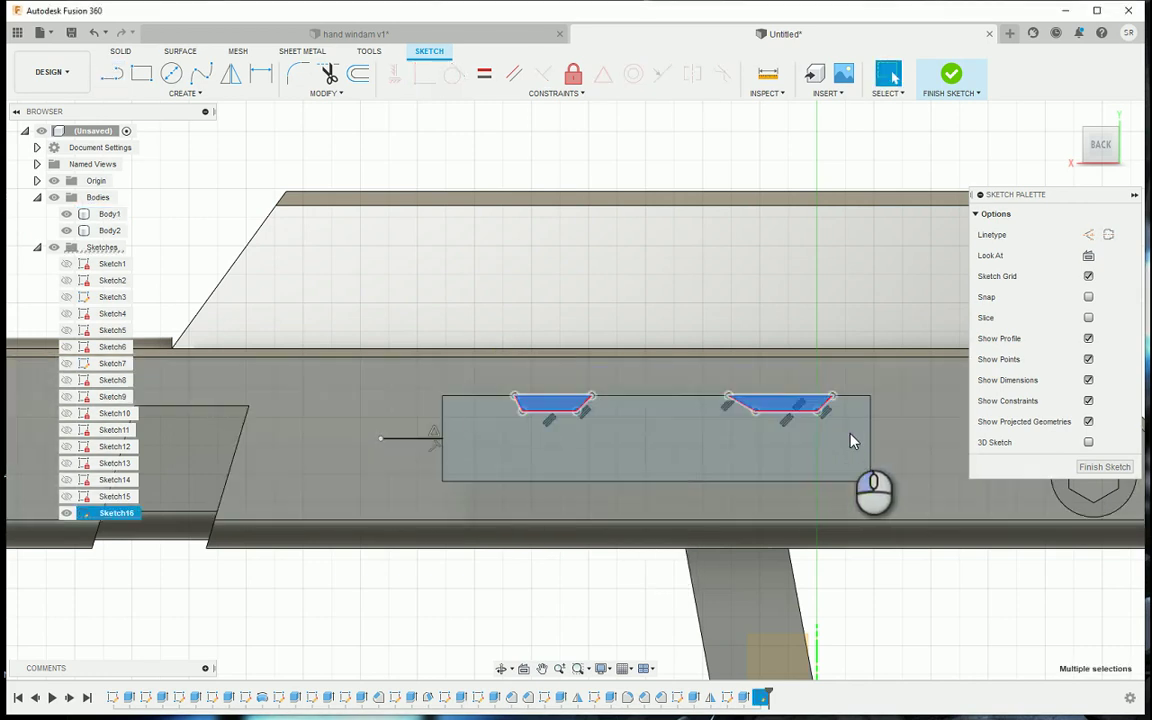
click(184, 93)
click(230, 73)
click(872, 234)
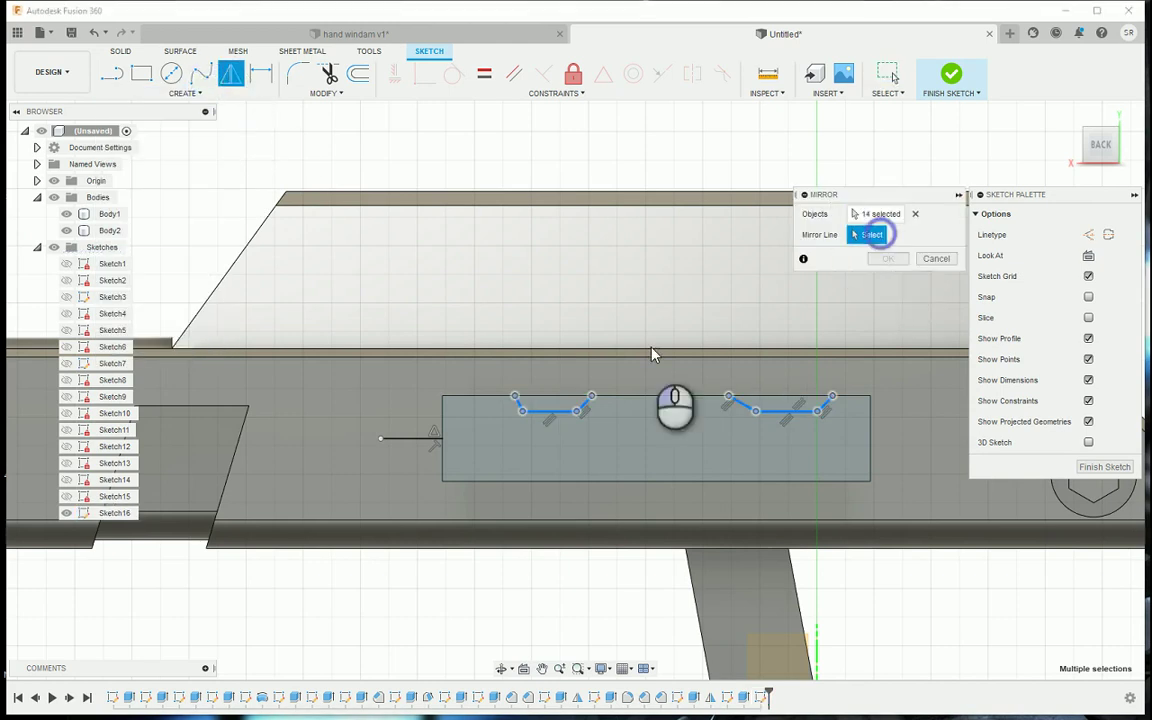
click(410, 438)
click(893, 259)
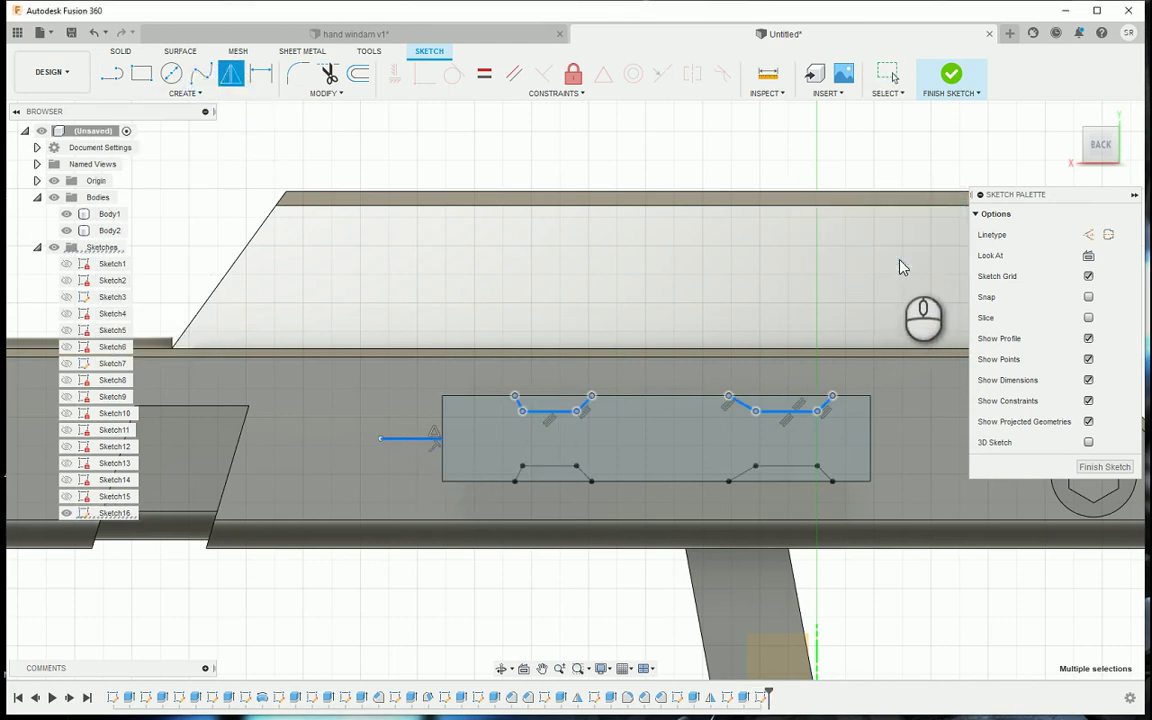
Dimension the outer corner of each upper notch 2.5 mm from the nearest end of the block face
click(515, 400)
click(442, 396)
click(480, 294)
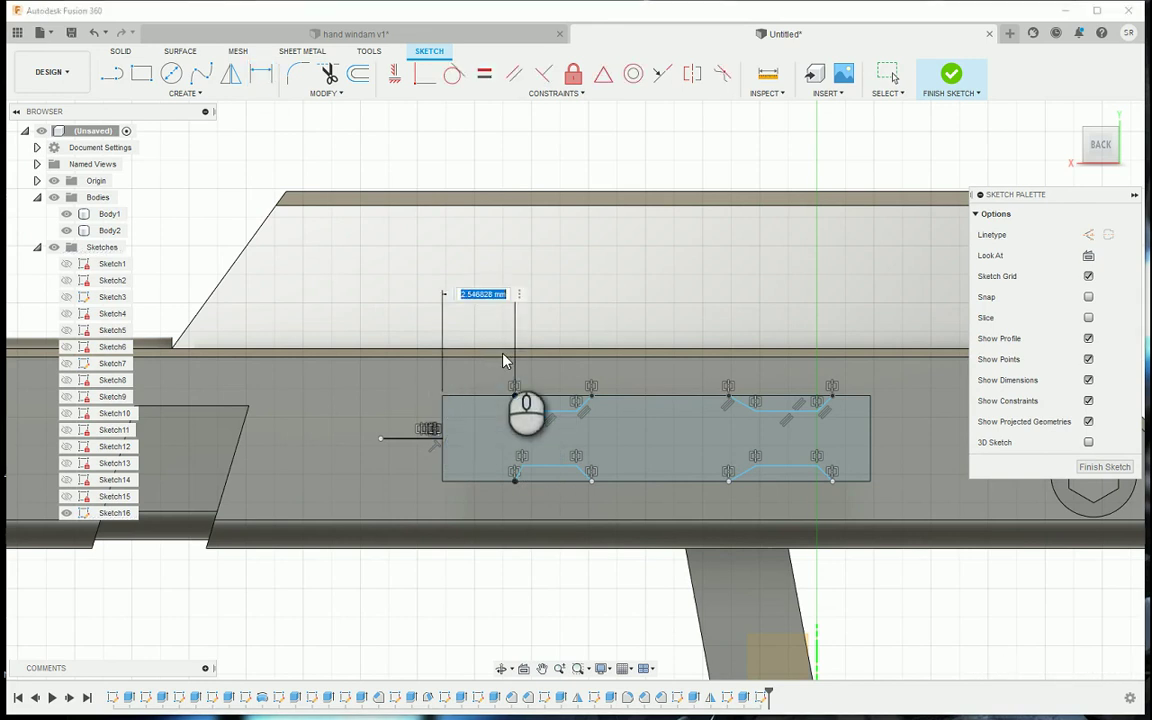
text(2.5)
key(Return)
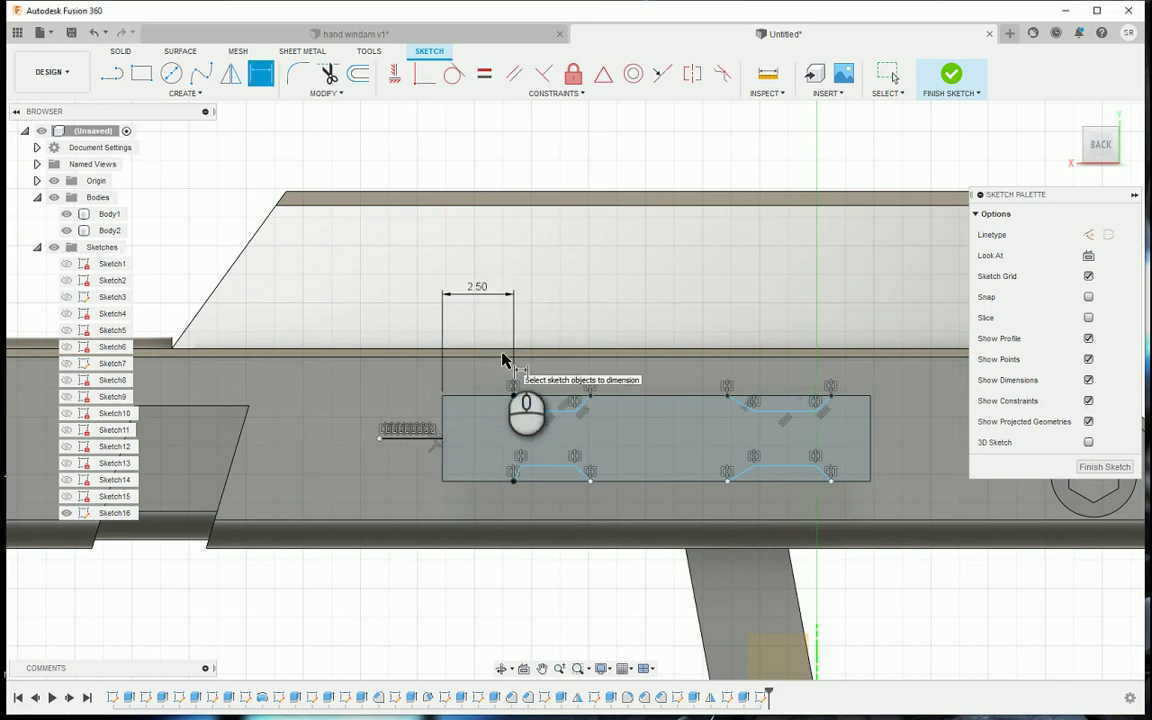
click(845, 401)
click(871, 399)
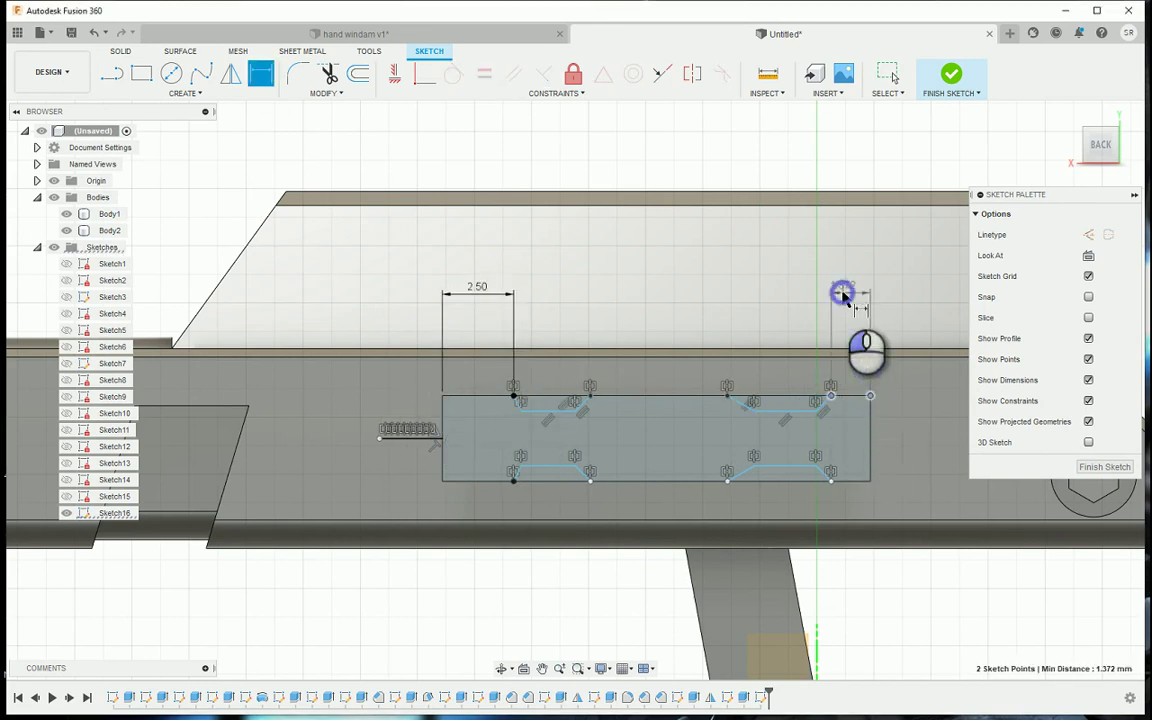
click(875, 320)
text(2.5)
key(Return)
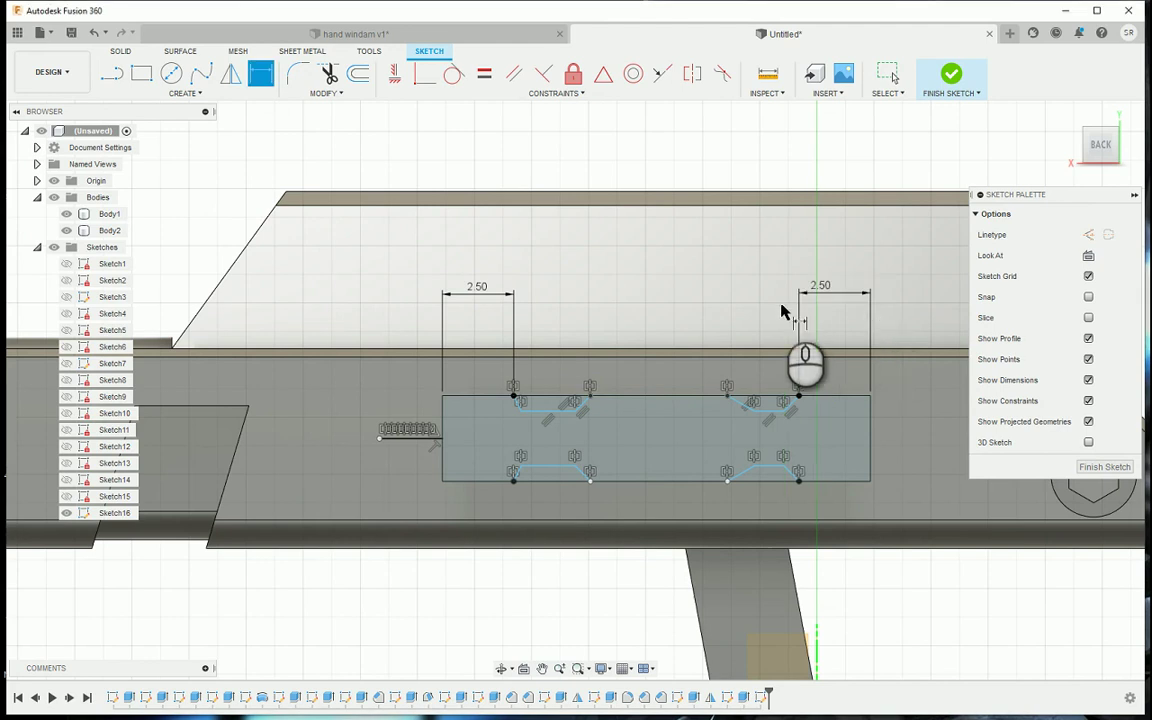
Make the two upper notches' bases equal and their sloped sides equal, and constrain their inner base corners to be horizontal
scroll(597, 399, up, 3)
click(484, 73)
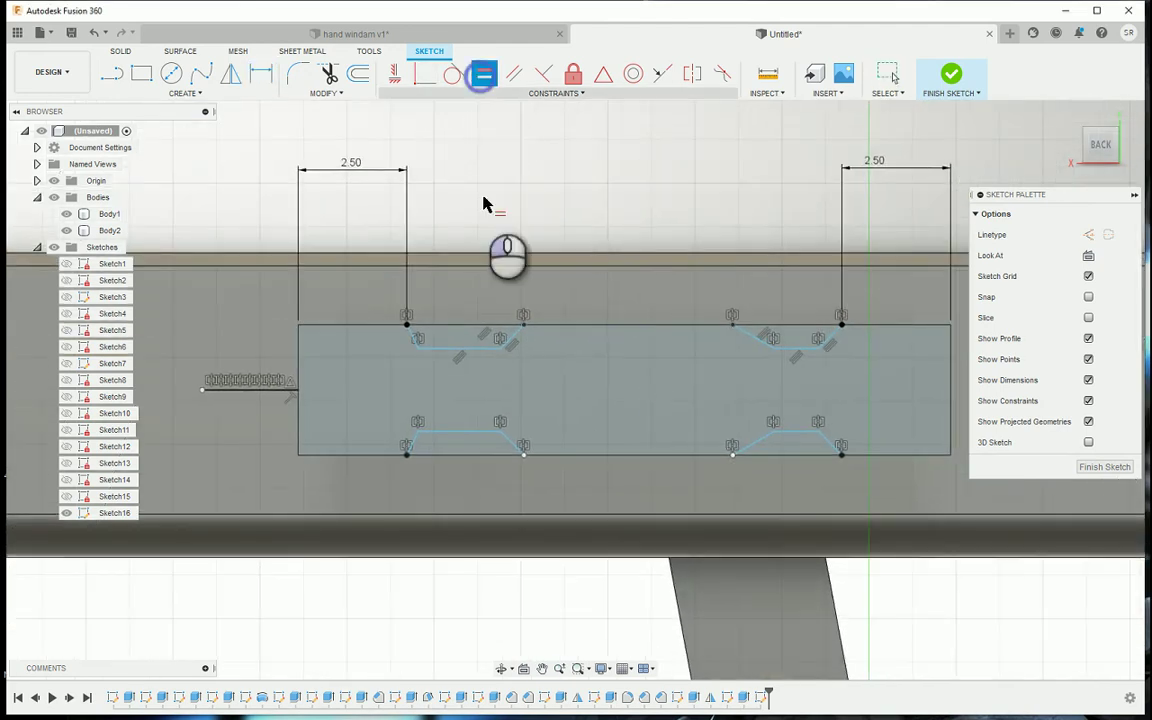
click(480, 346)
click(790, 352)
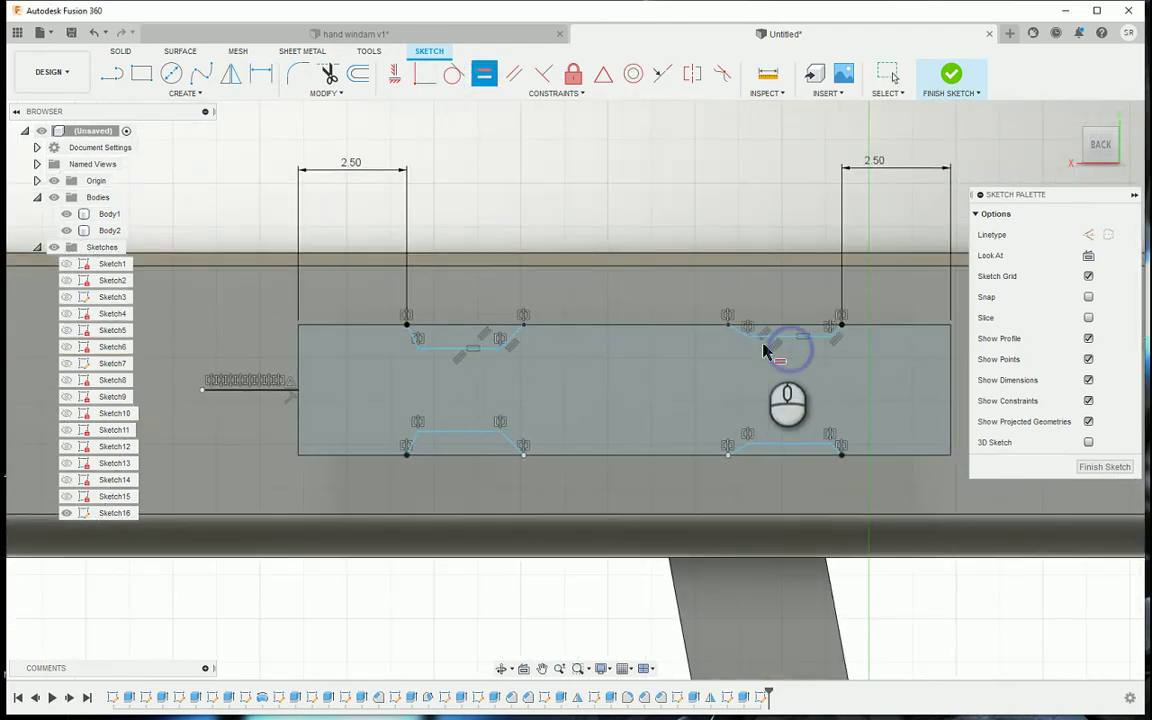
click(513, 343)
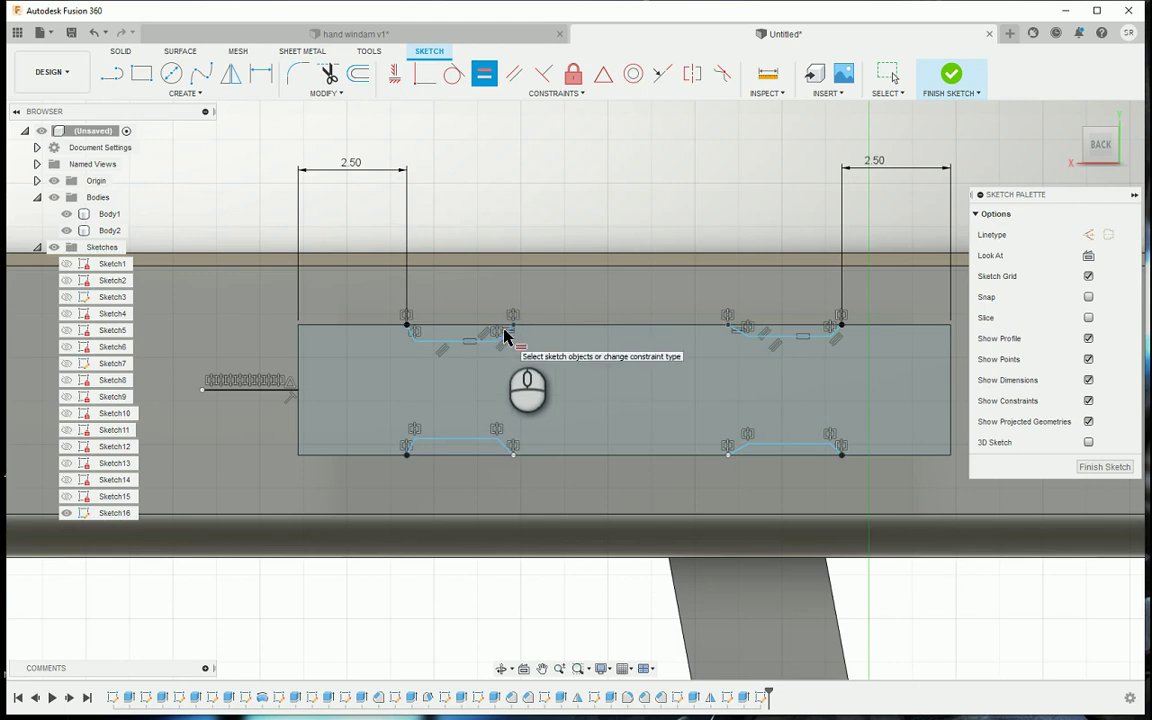
click(505, 336)
click(411, 337)
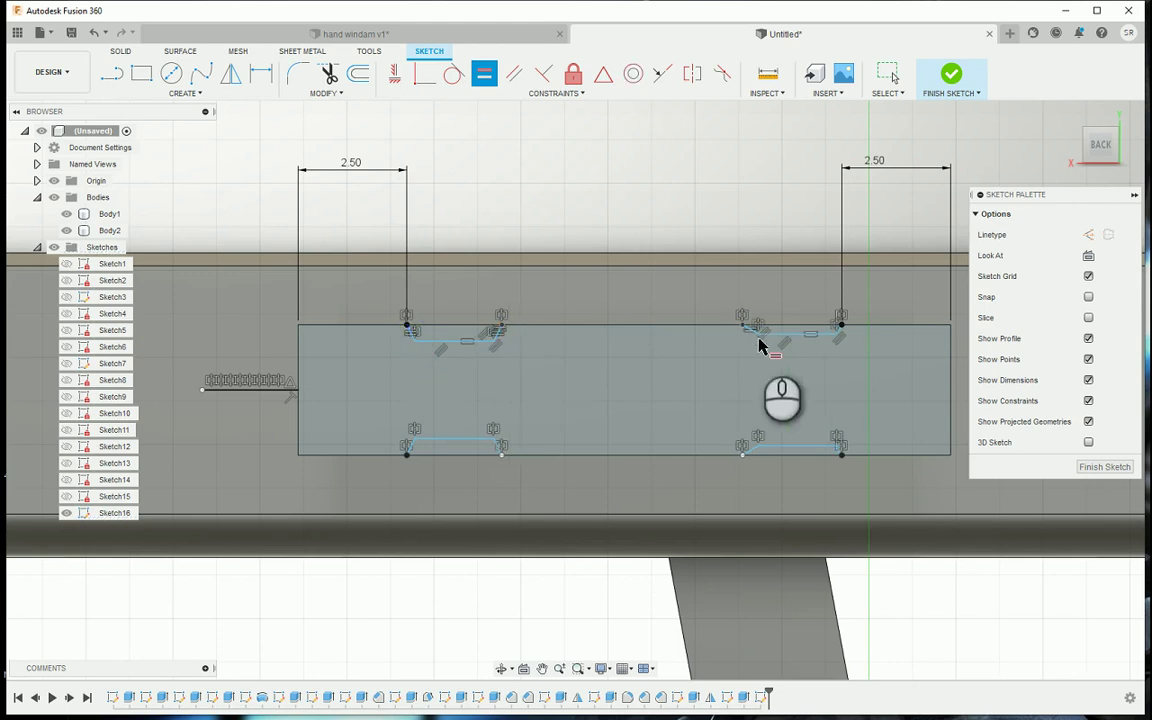
scroll(842, 337, up, 3)
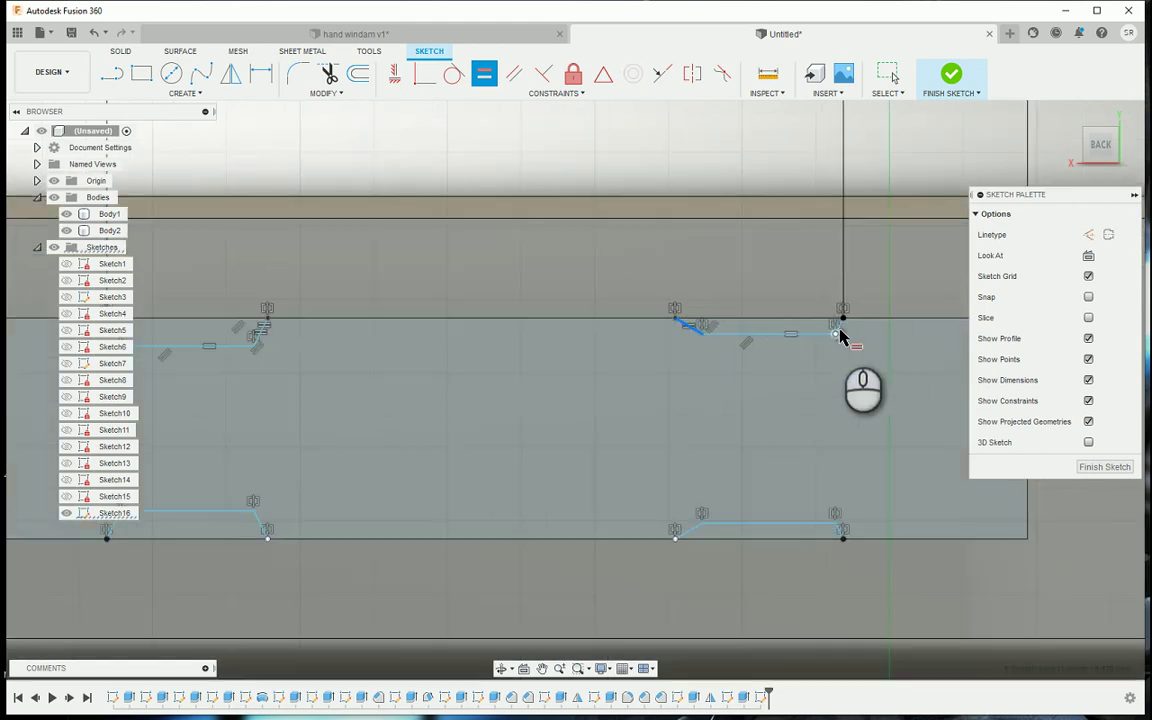
click(842, 330)
scroll(840, 350, down, 2)
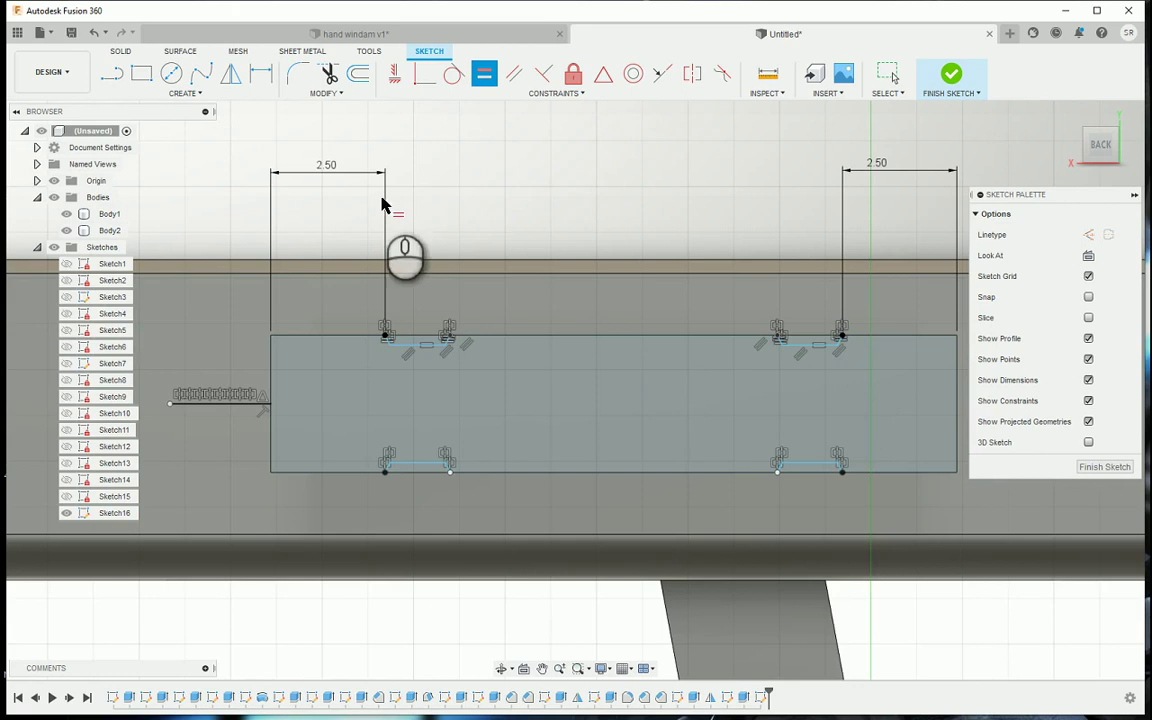
click(399, 77)
click(446, 348)
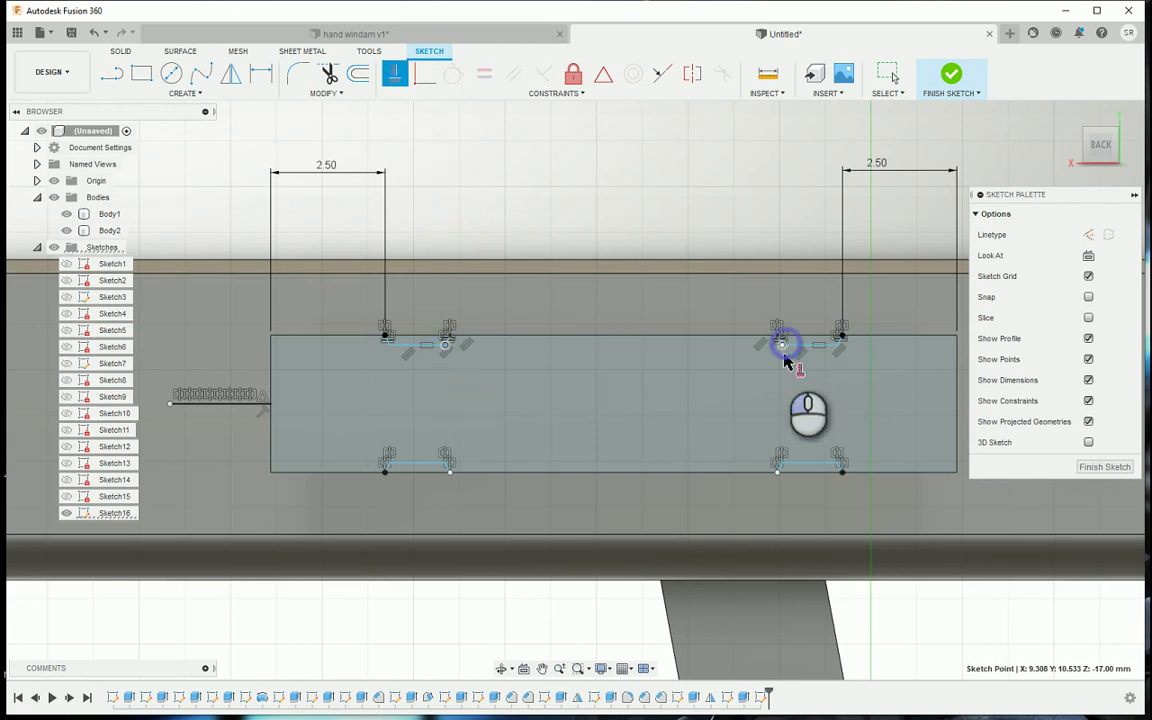
Dimension the upper rear notch's depth from the face's upper edge to 0.5 mm
key(d)
click(805, 343)
click(746, 336)
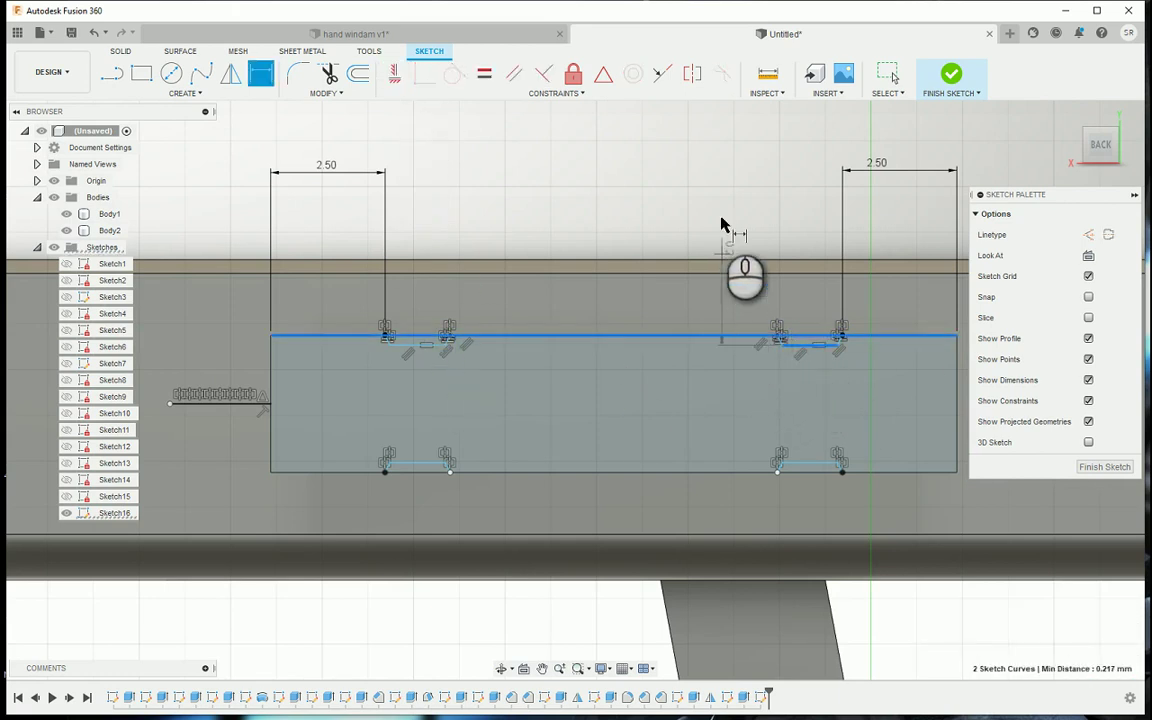
click(722, 187)
text(0)
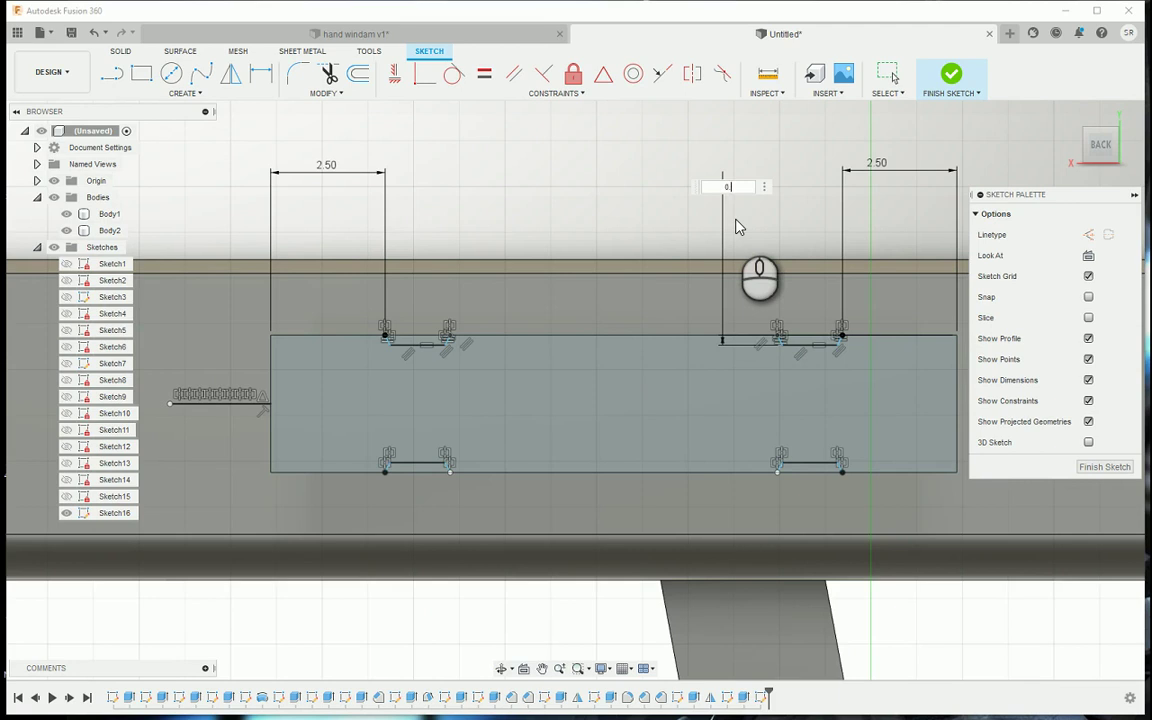
text(.)
key(Return)
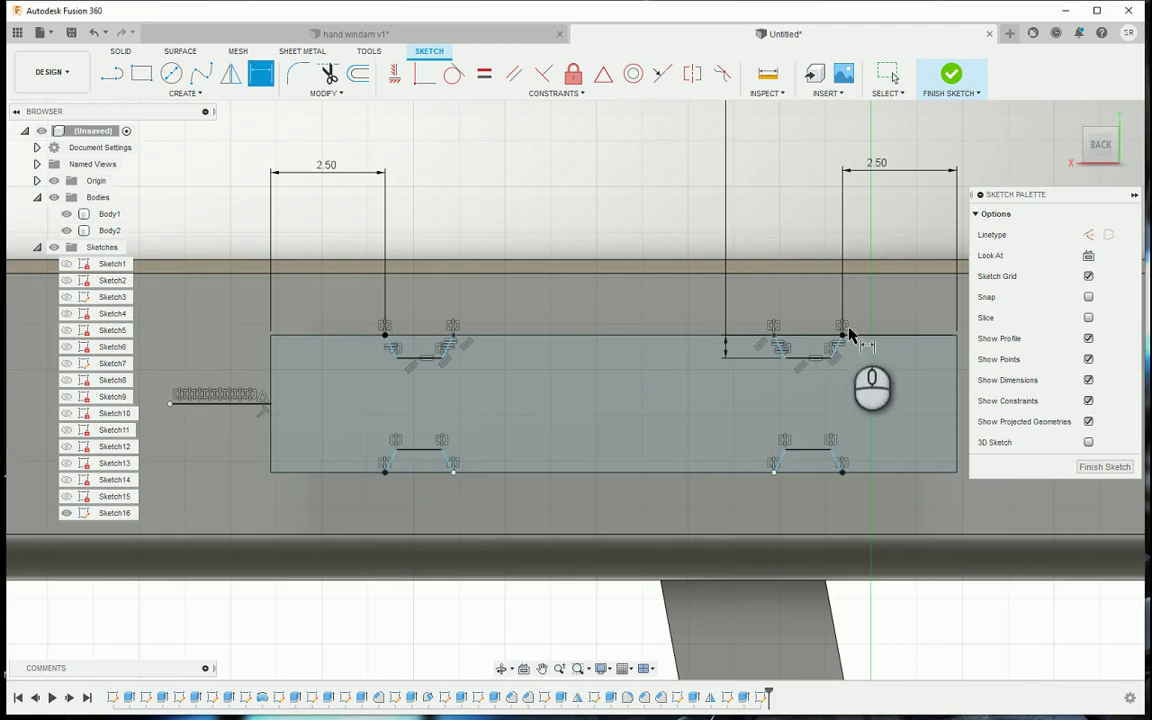
Dimension the upper rear notch's opening width to 3 mm
click(784, 343)
click(778, 181)
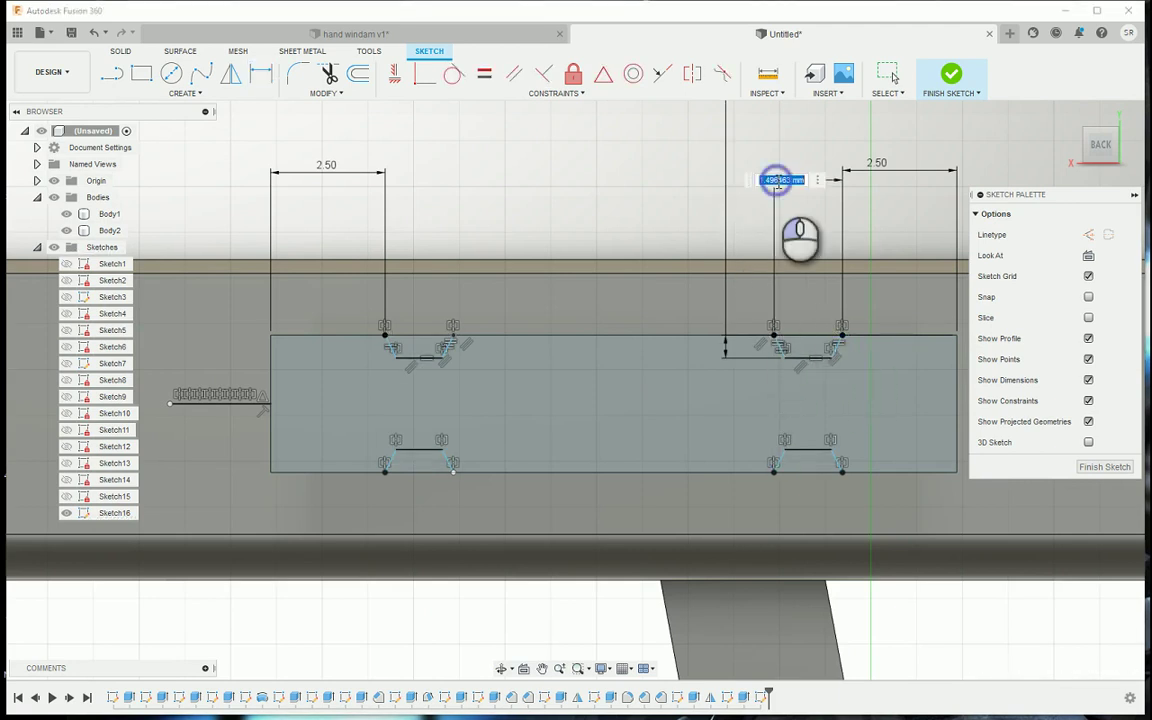
text(3)
key(Return)
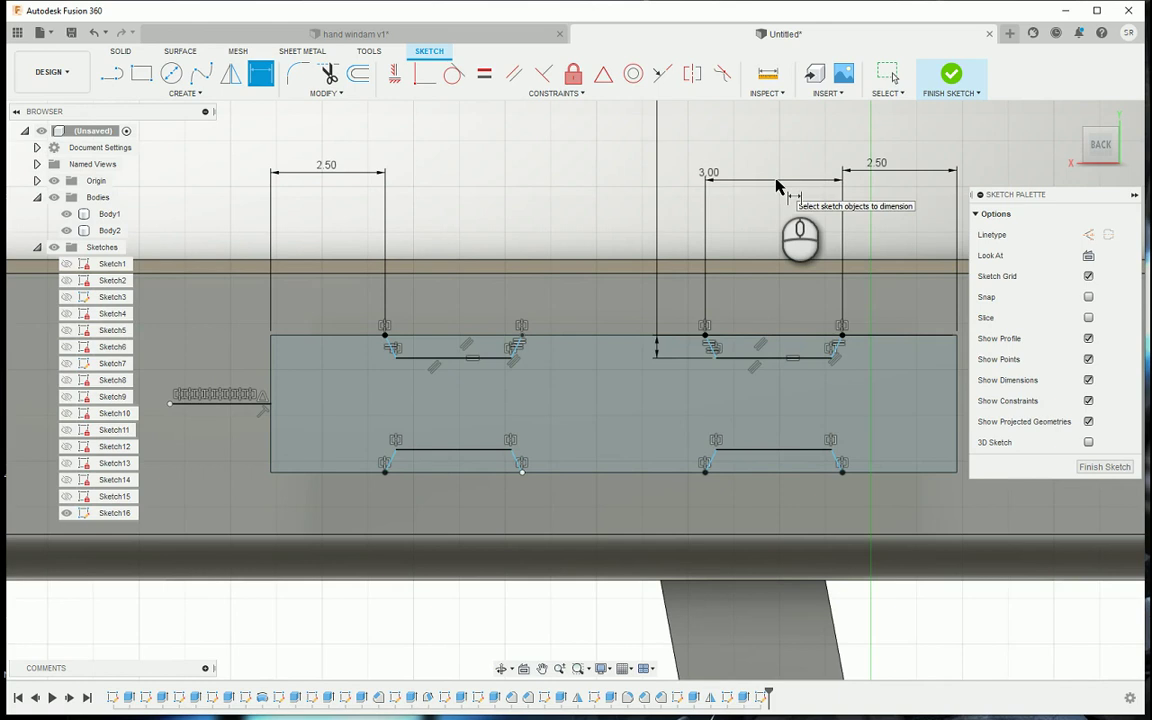
Dimension the upper rear notch's base to 2.5 mm and finish the sketch
scroll(571, 370, down, 2)
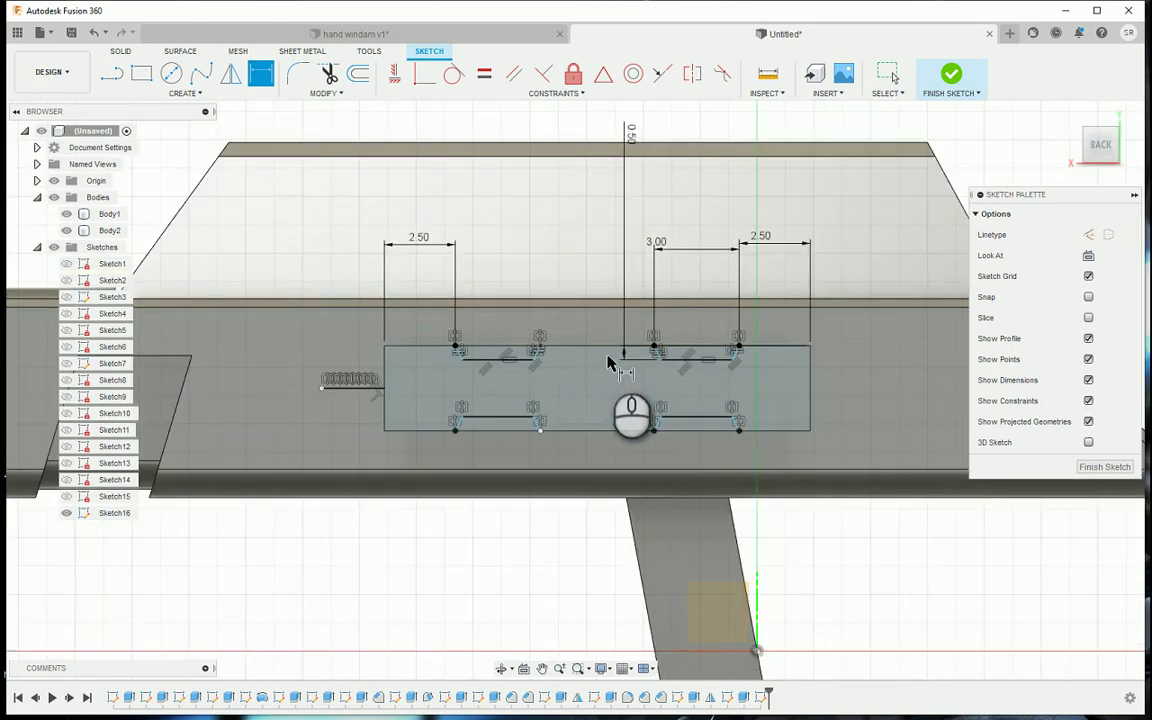
scroll(645, 367, up, 2)
click(706, 360)
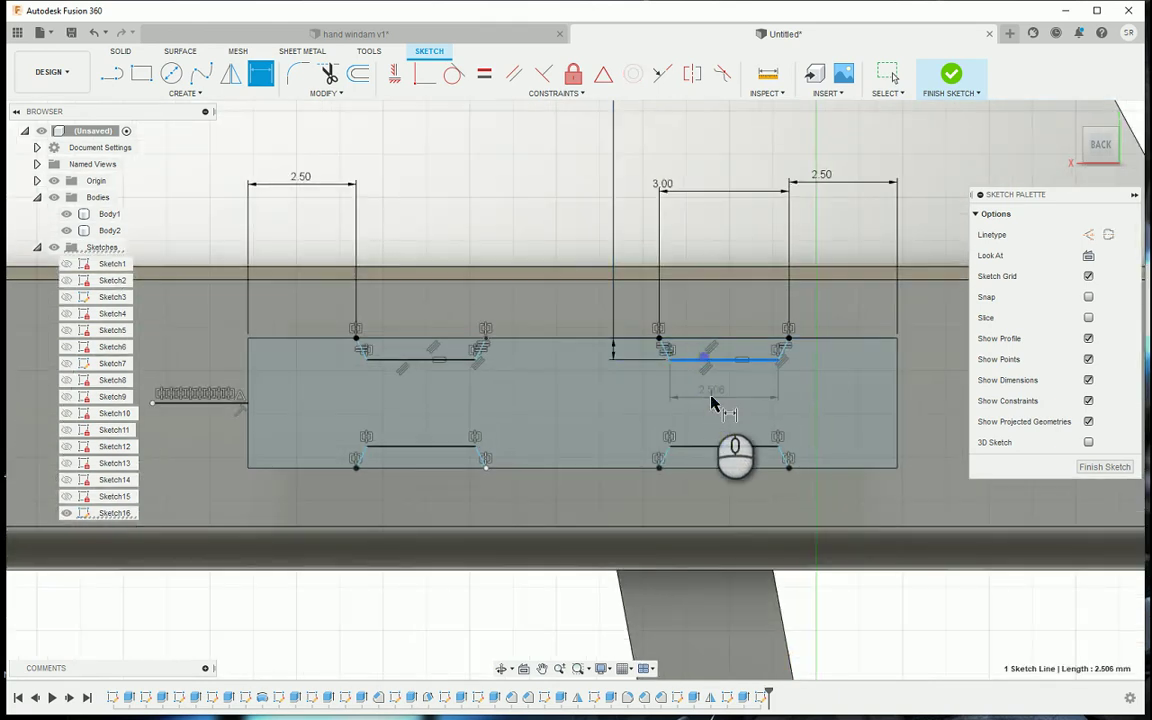
click(713, 400)
text(2.5)
key(Return)
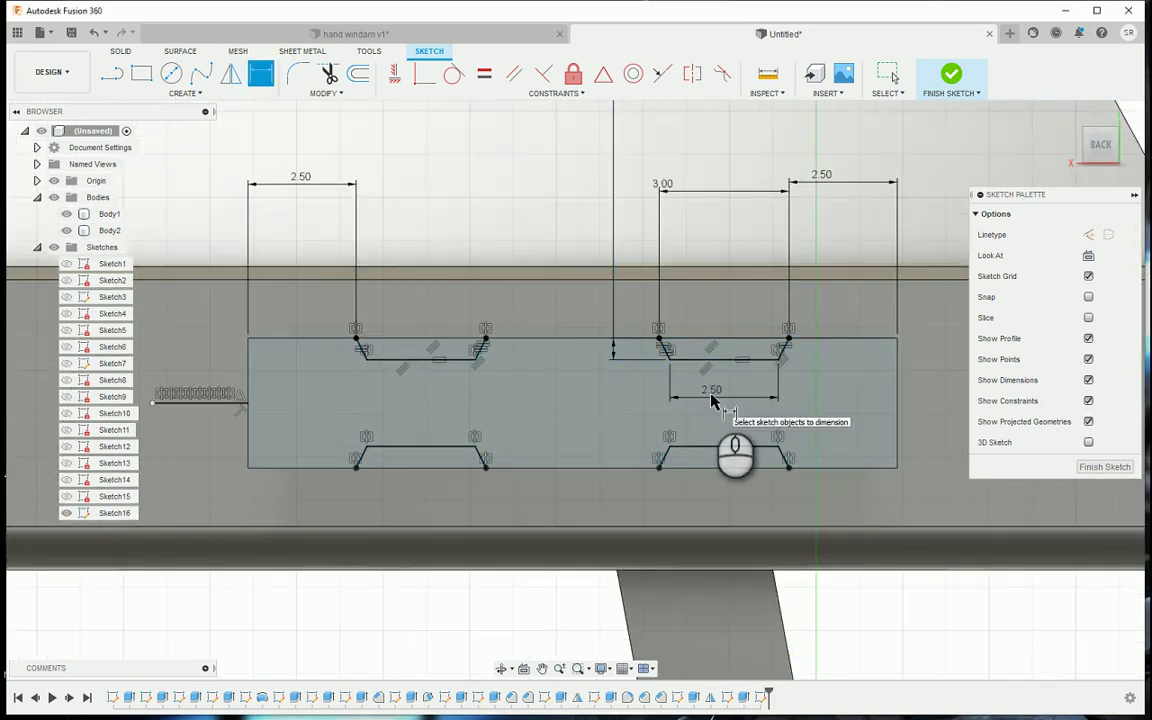
scroll(705, 242, down, 3)
click(952, 76)
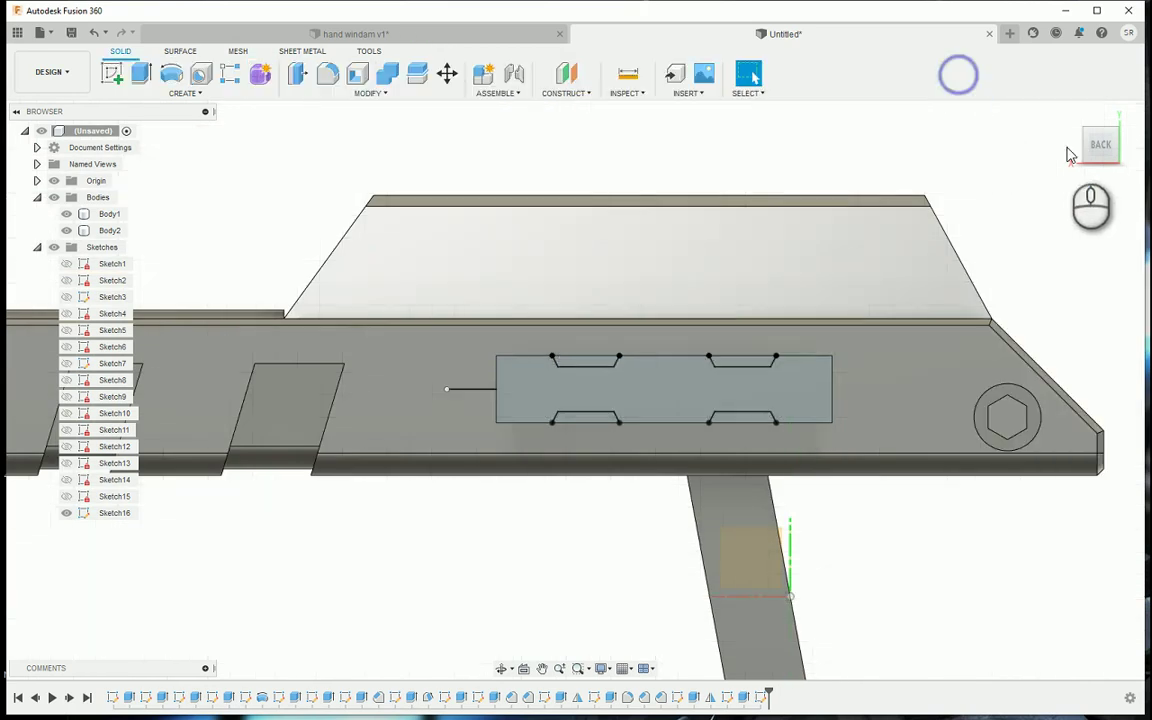
Extrude the four trapezoidal notch profiles on the block's outer face by -14 mm as a cut through the block
click(1105, 145)
shift+middle_drag(1110, 140, 560, 160)
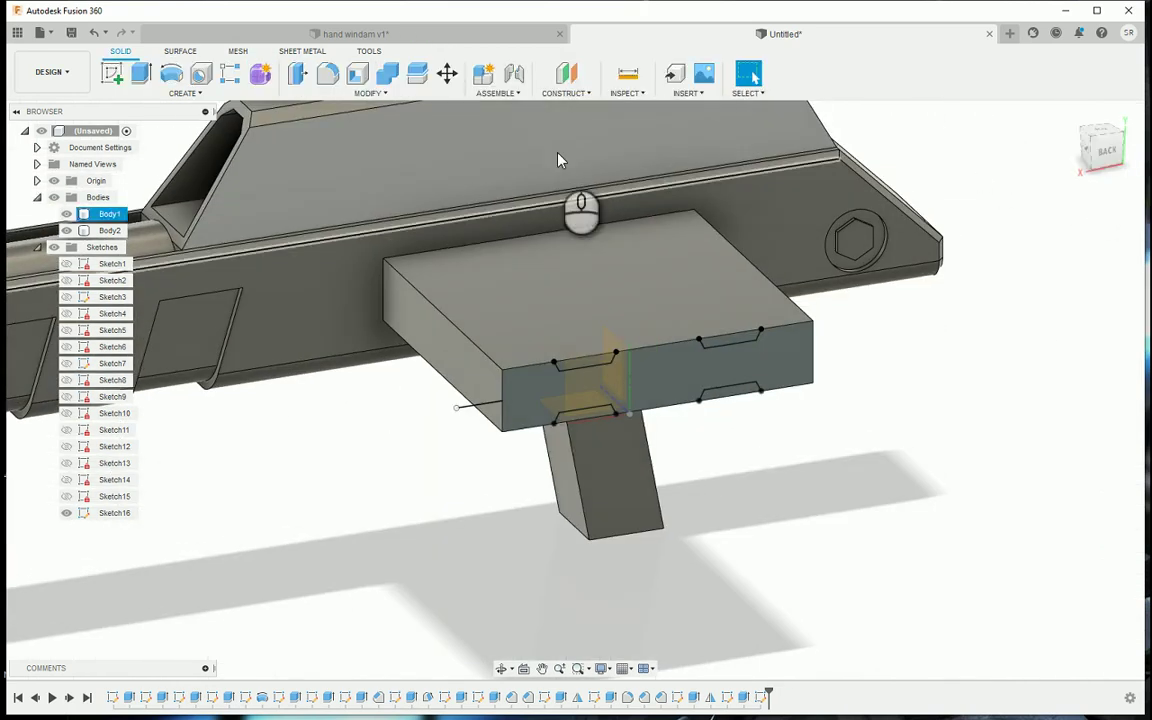
click(141, 73)
click(590, 366)
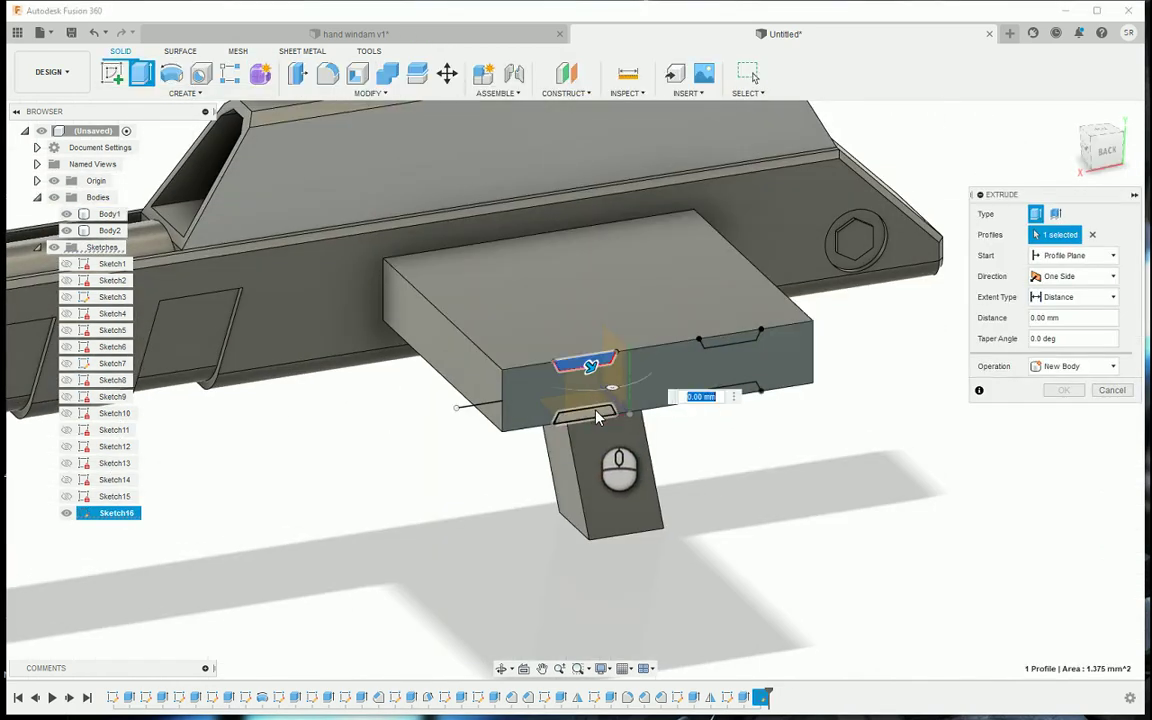
click(585, 412)
click(717, 394)
click(730, 345)
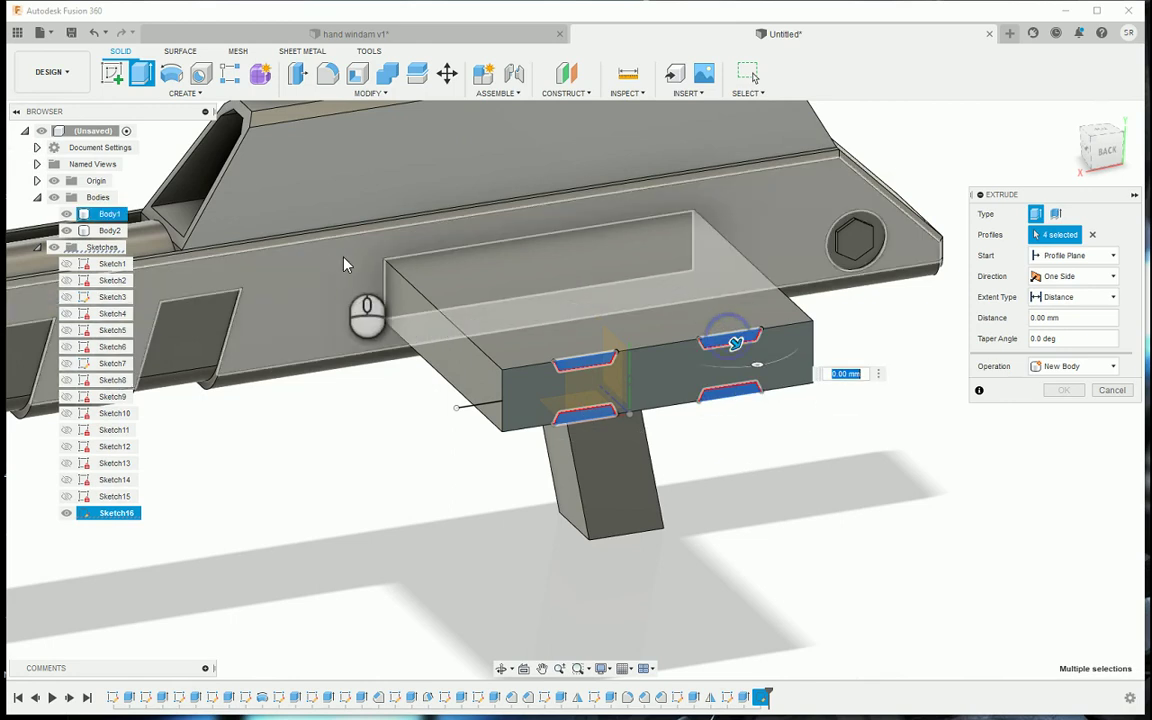
drag(398, 262, 403, 300)
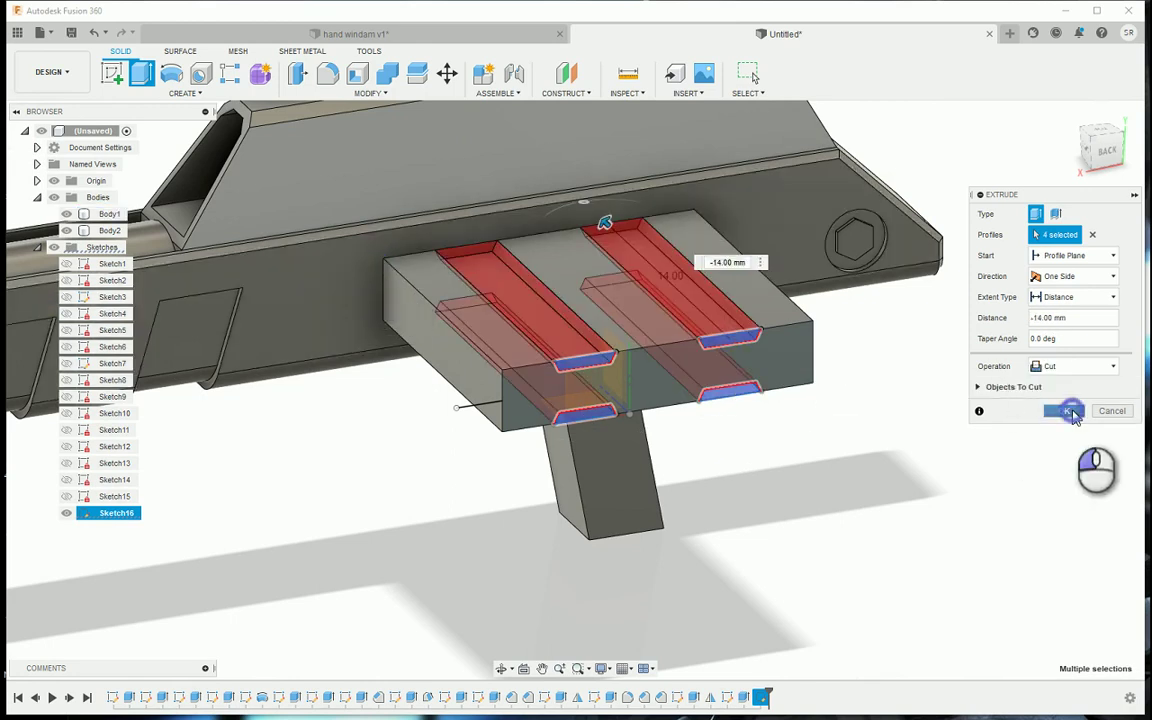
click(1068, 411)
Start a sketch on the magazine block's notched outer face and draw a two-point rectangle that surrounds the face on all sides
scroll(900, 480, down, 5)
shift+middle_drag(1040, 210, 763, 446)
click(713, 463)
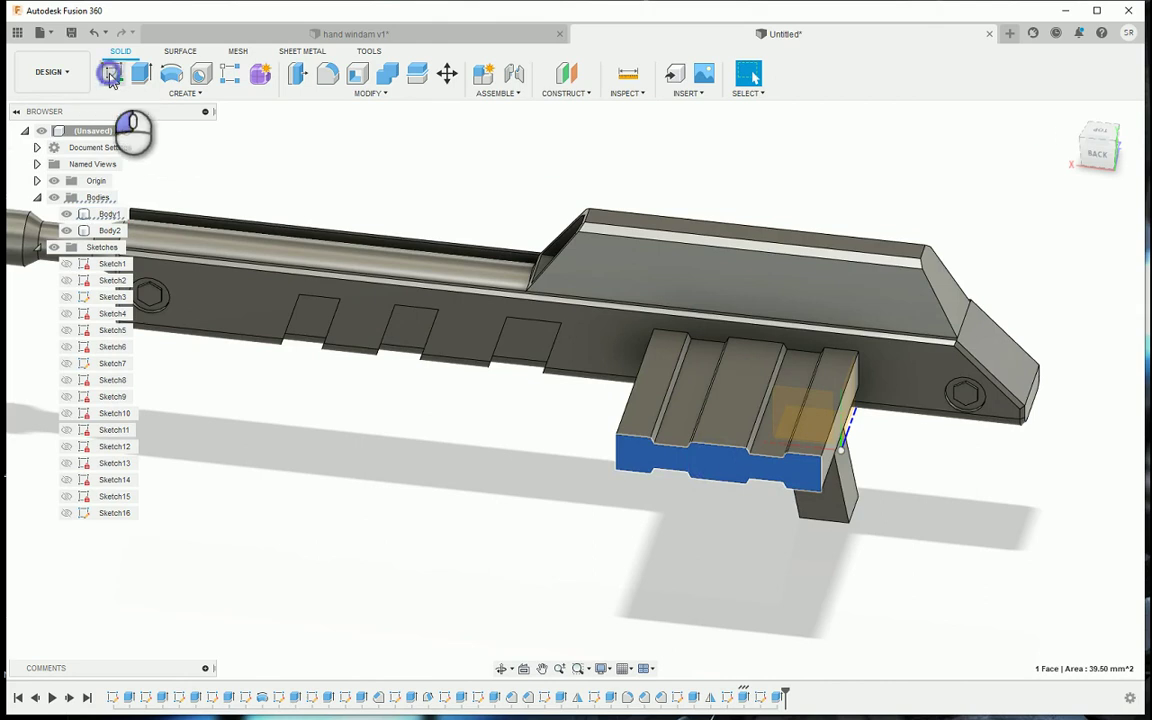
click(110, 74)
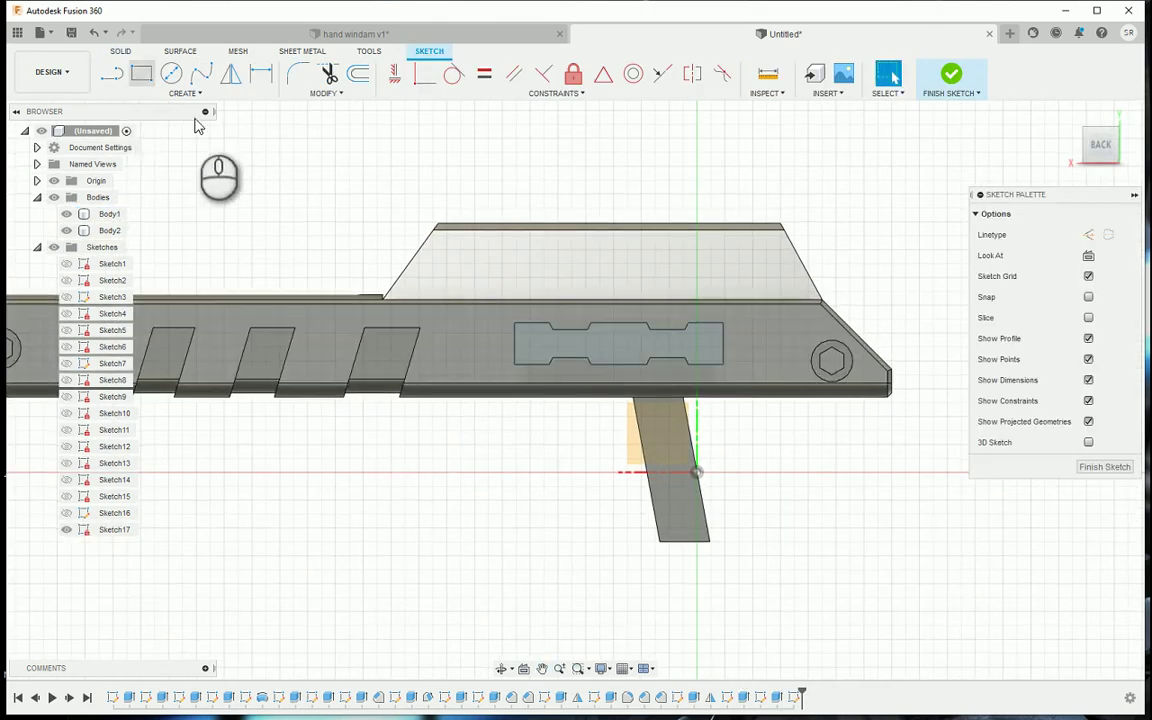
key(r)
click(491, 311)
click(740, 377)
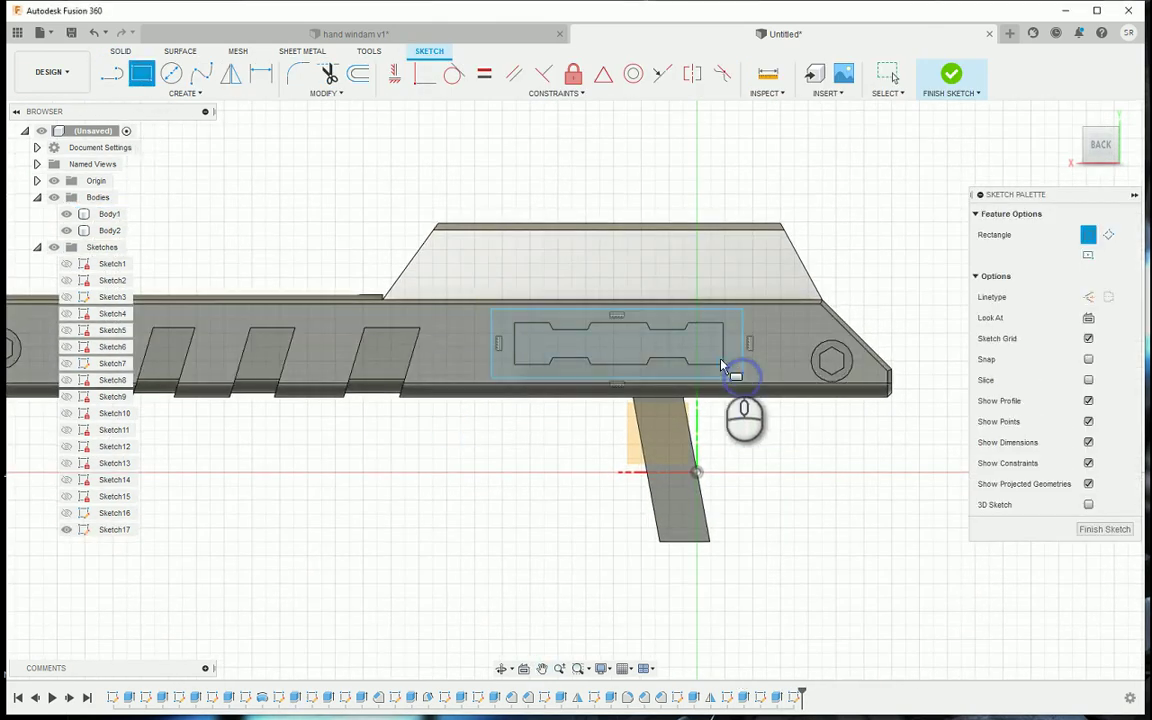
Draw a horizontal line from the midpoint of the notched face's rear edge to the surrounding rectangle's rear side
scroll(721, 366, up, 3)
key(l)
click(724, 333)
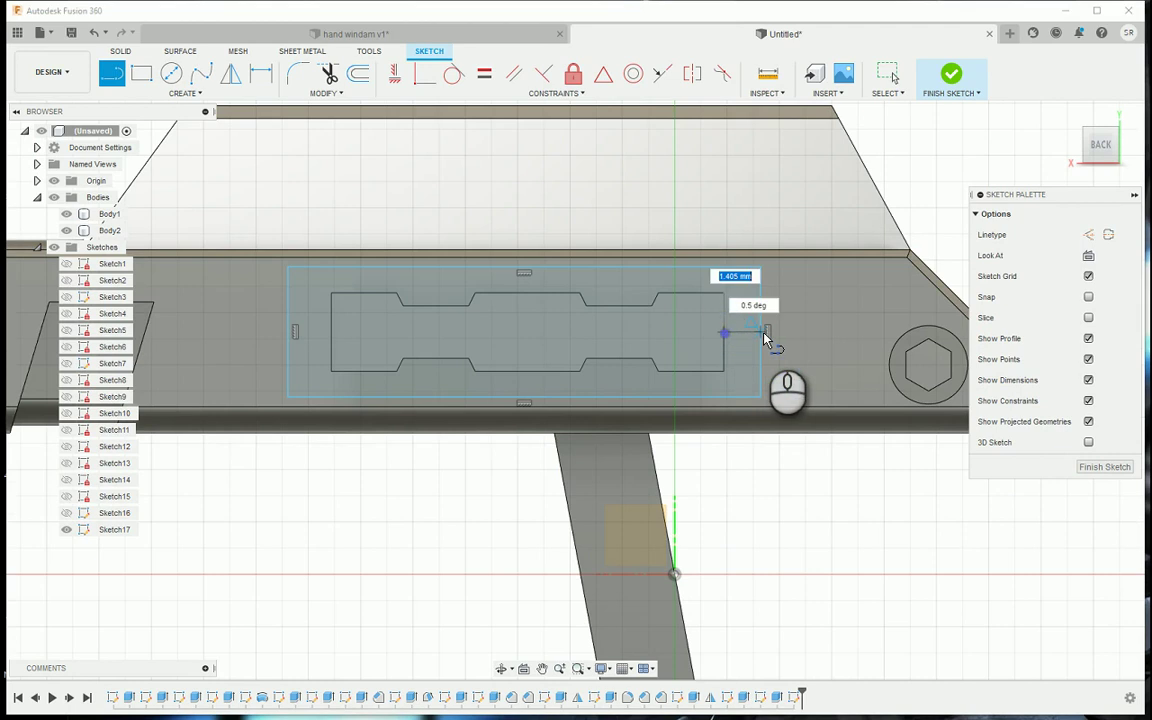
Link the rectangle's top and side midpoints to the notched profile with short lines, constrained vertical and horizontal
click(526, 271)
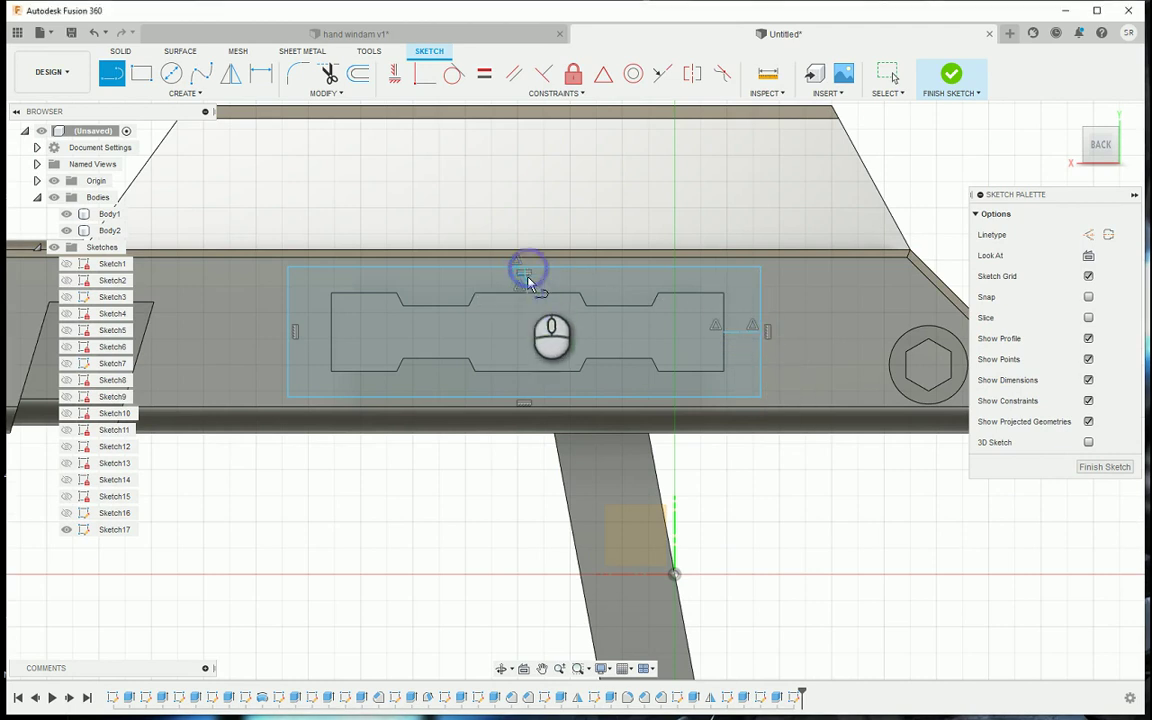
click(395, 74)
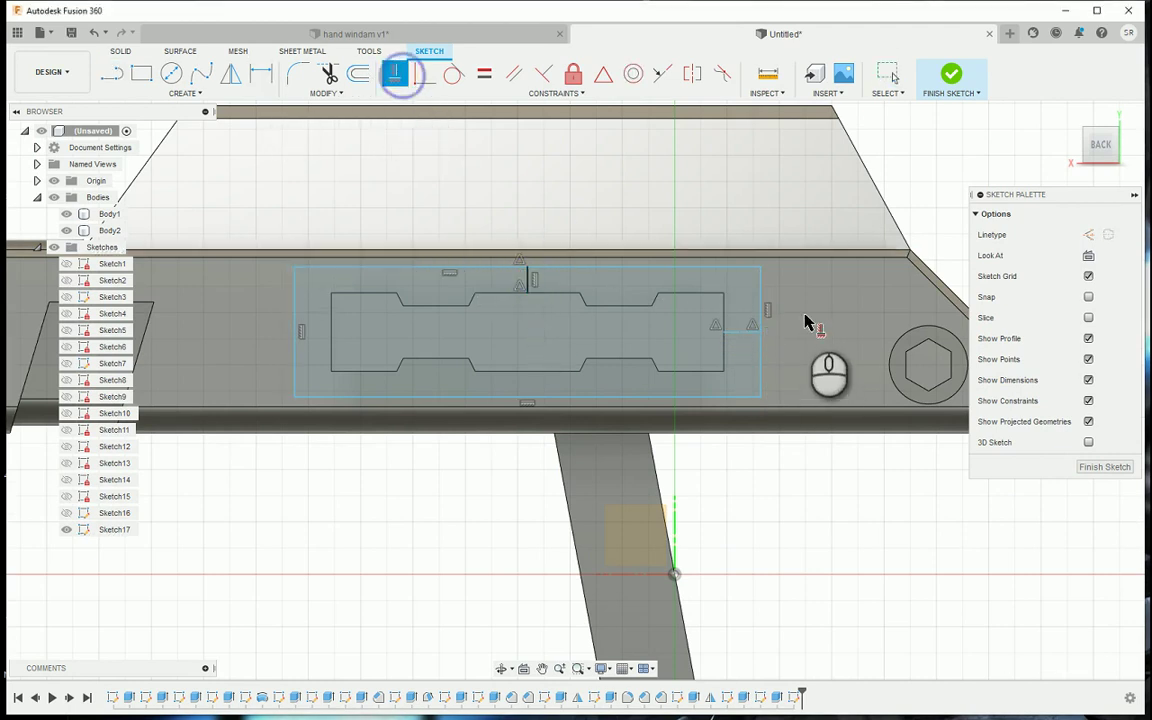
click(740, 336)
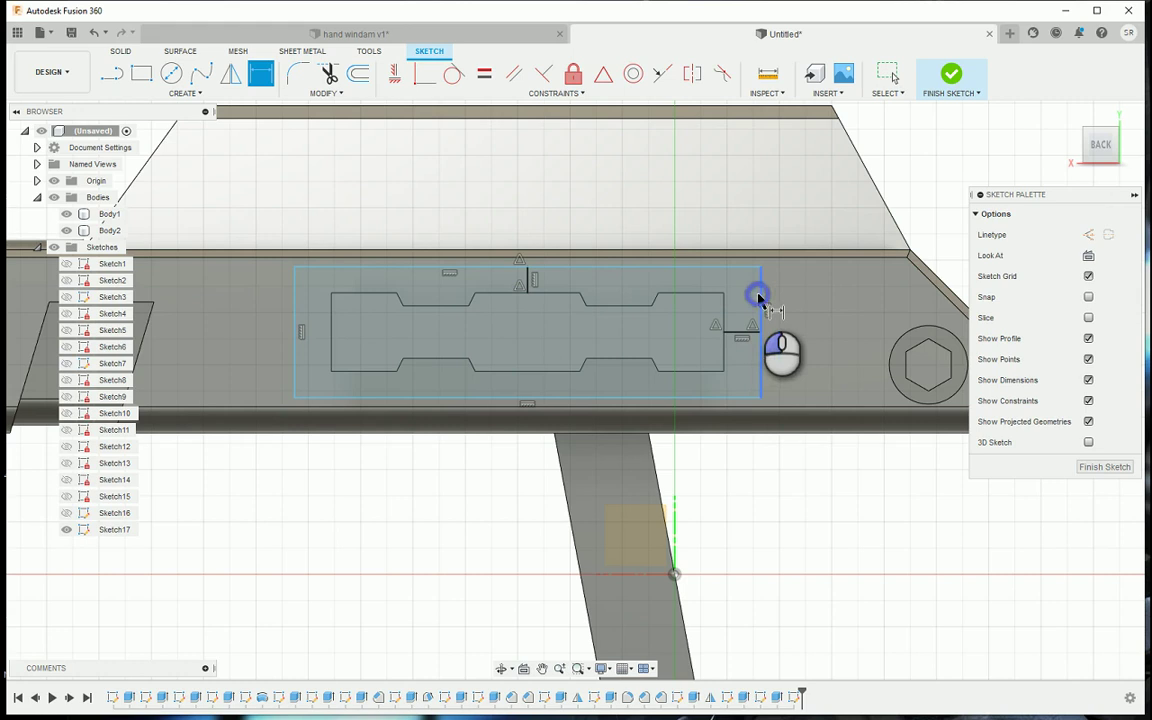
Dimension the side and top gaps between the rectangle and the notched profile at 1 mm each and finish the sketch
click(725, 307)
click(739, 184)
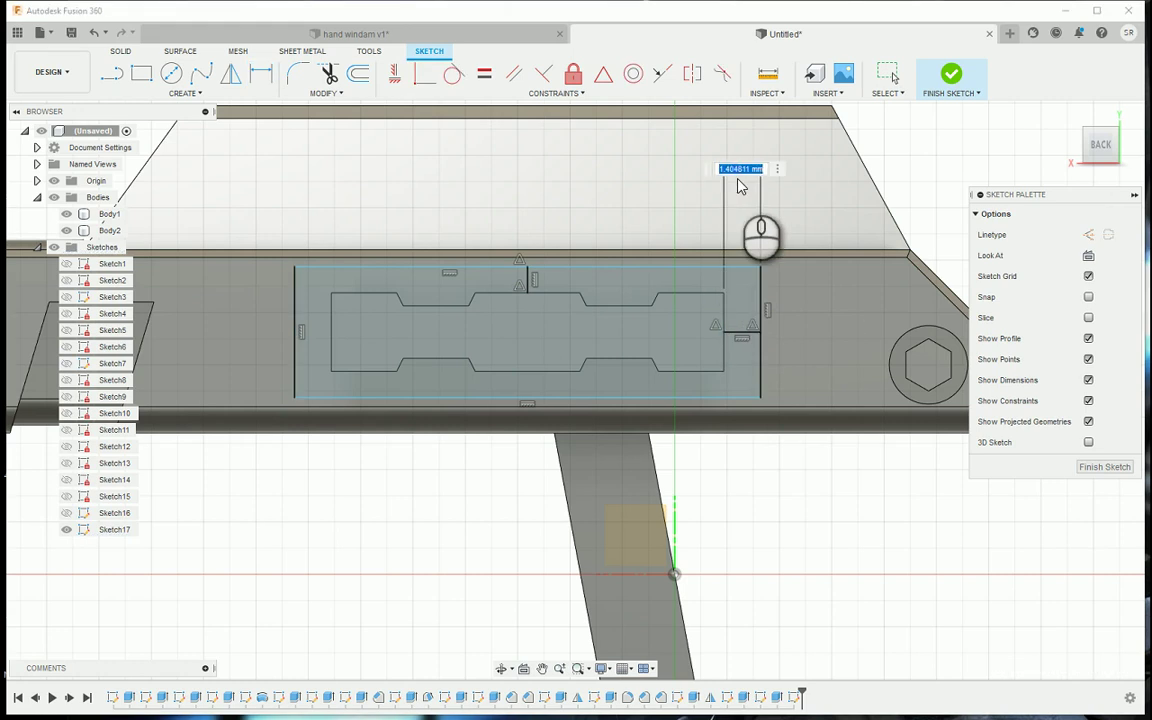
text(1)
key(Return)
click(710, 295)
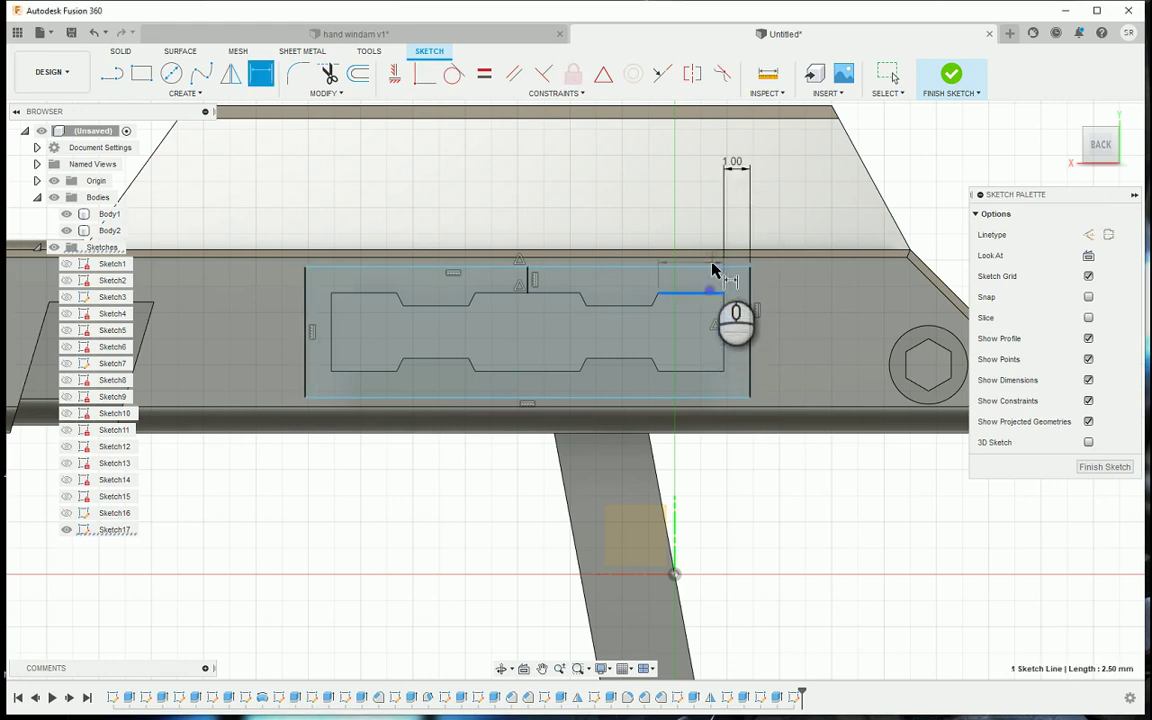
click(713, 266)
click(833, 282)
text(1)
key(Return)
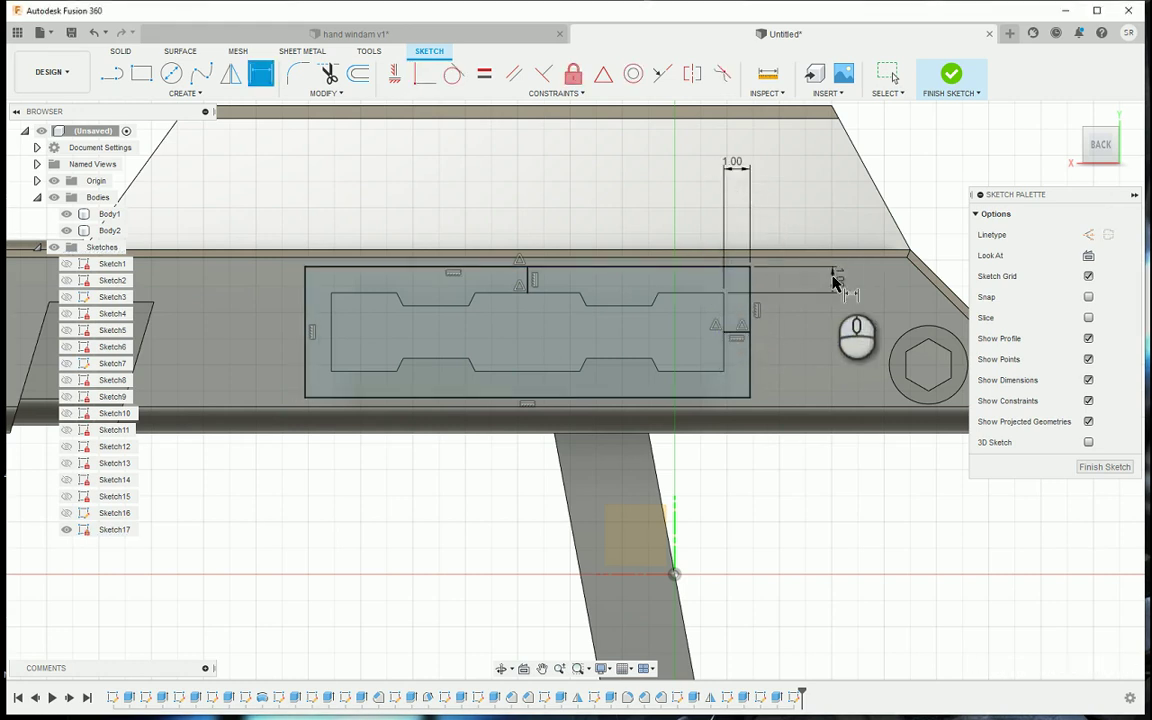
click(951, 75)
Extrude the three end-plate profiles at the notched block's outer end by 1.2 mm, joined to the body
mouse_move(1084, 143)
shift+middle_down()
mouse_move(1084, 156)
mouse_move(1091, 148)
mouse_move(643, 450)
shift+middle_up()
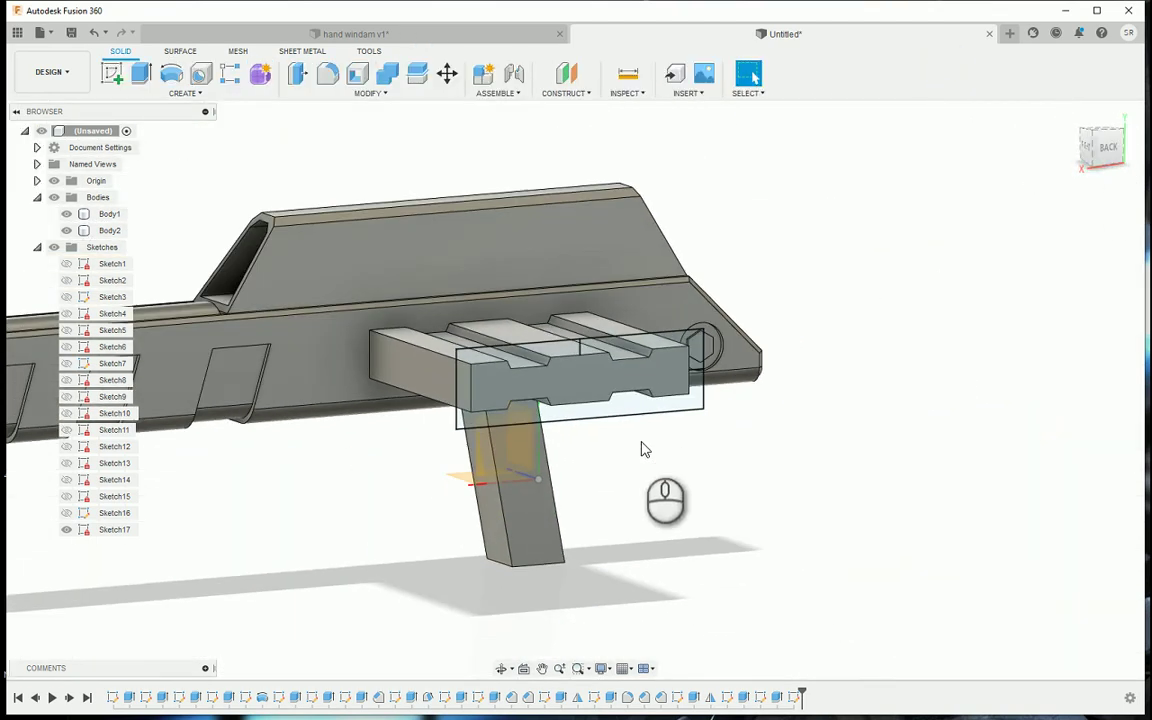
click(514, 385)
click(660, 405)
click(649, 354)
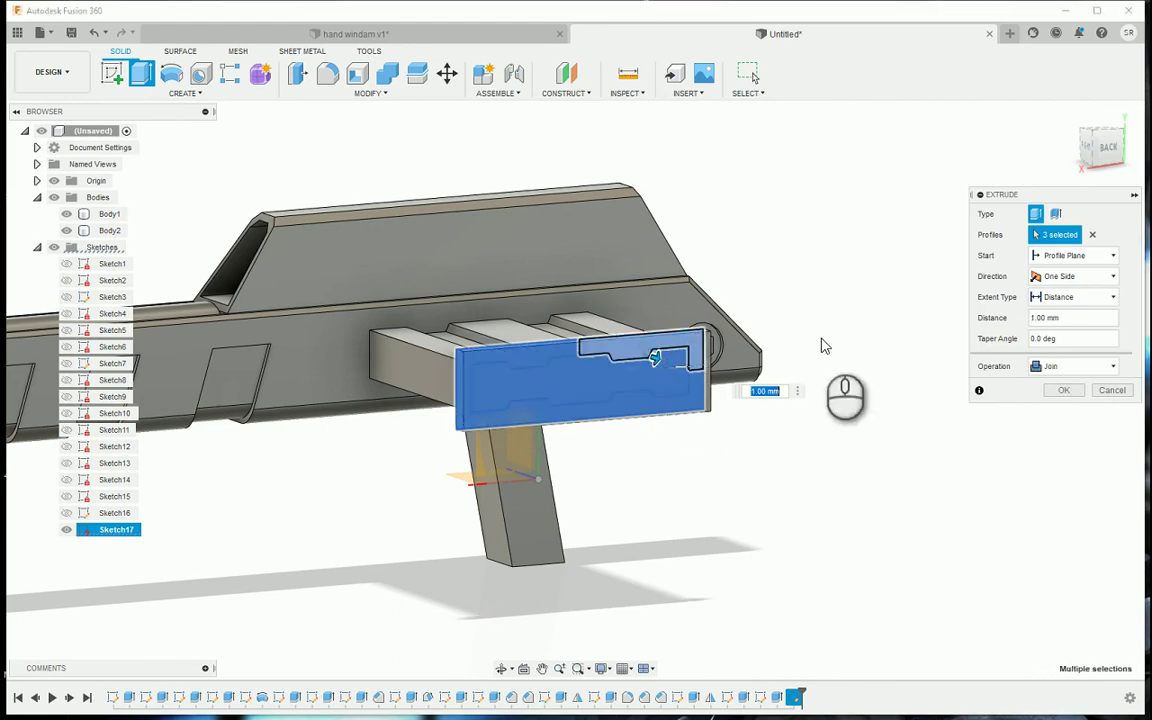
drag(1121, 206, 1146, 168)
shift+middle_drag(822, 183, 536, 435)
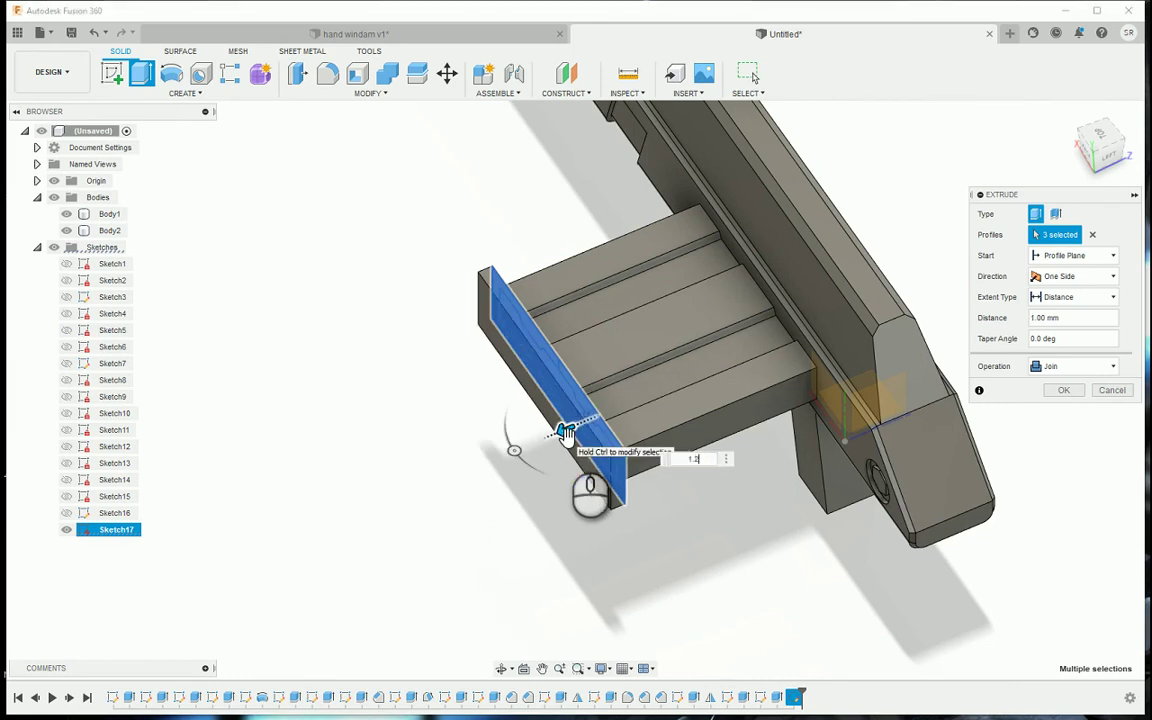
key(Return)
Edit the end plate's sketch, set both the top and side gaps to 0.8 mm and finish the sketch
double_click(793, 698)
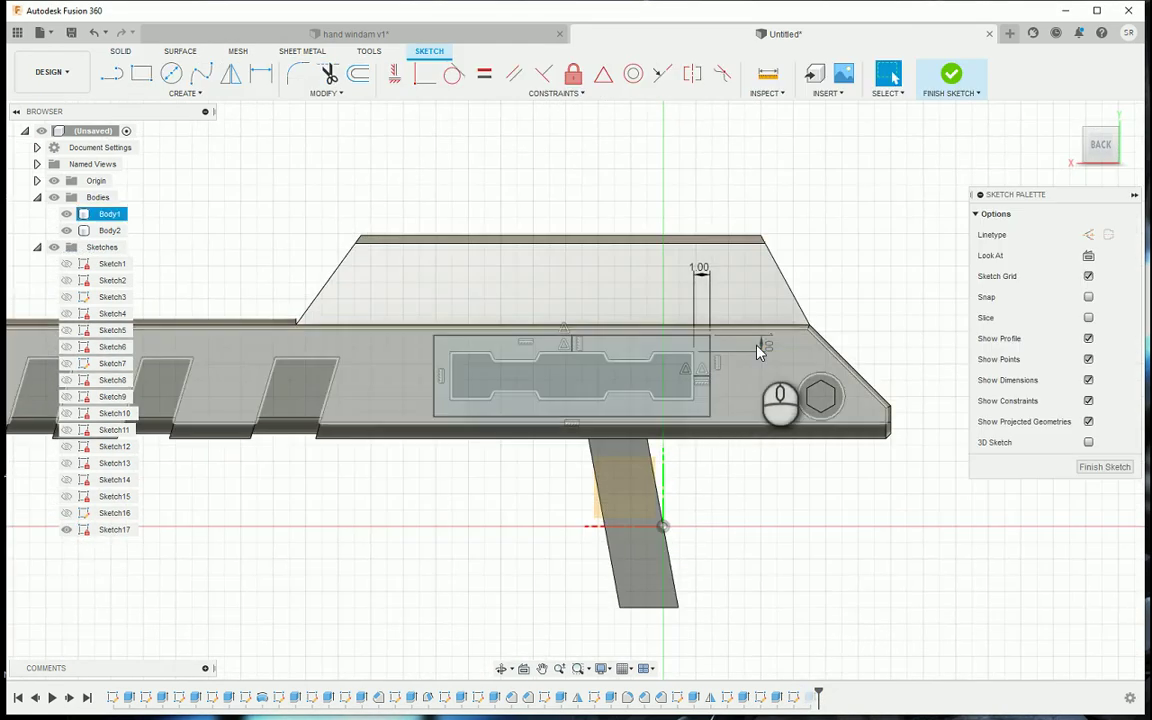
double_click(761, 347)
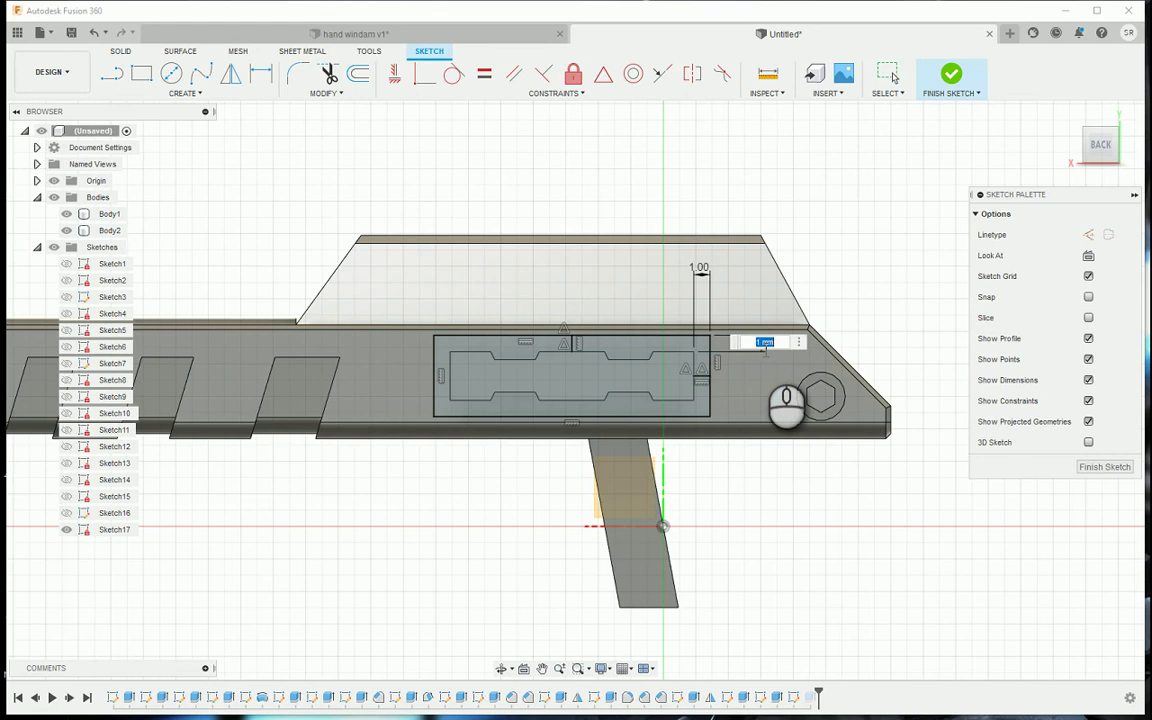
key(Return)
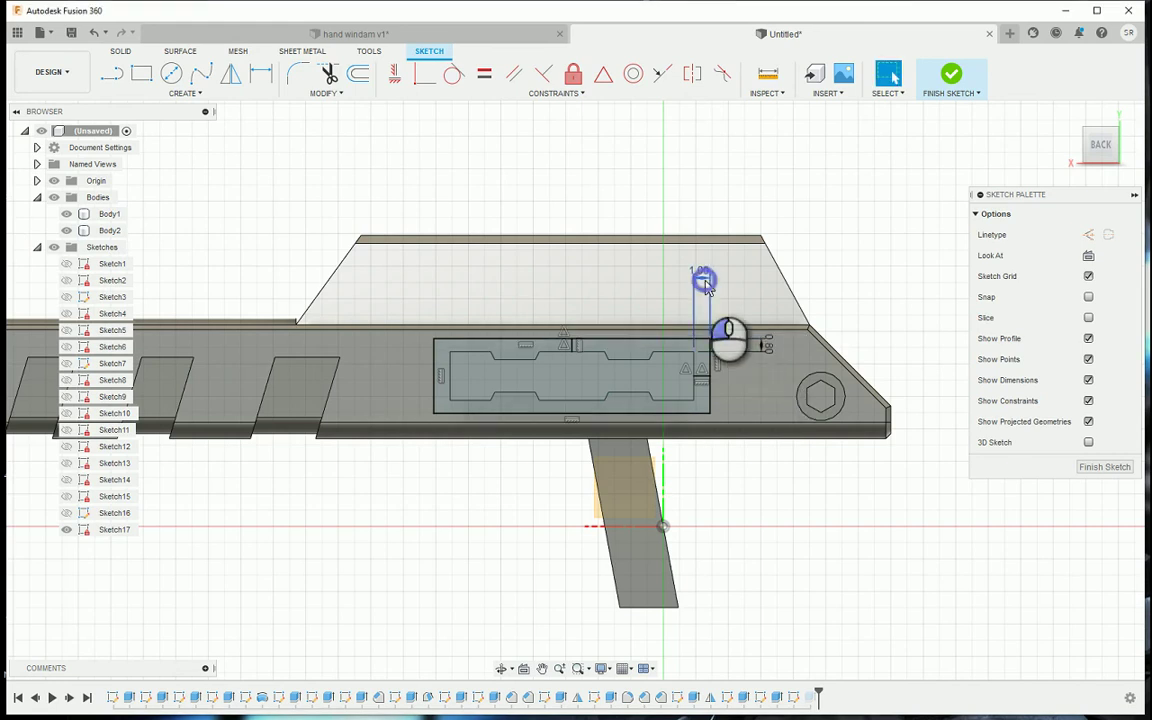
double_click(704, 281)
text(0.8)
key(Return)
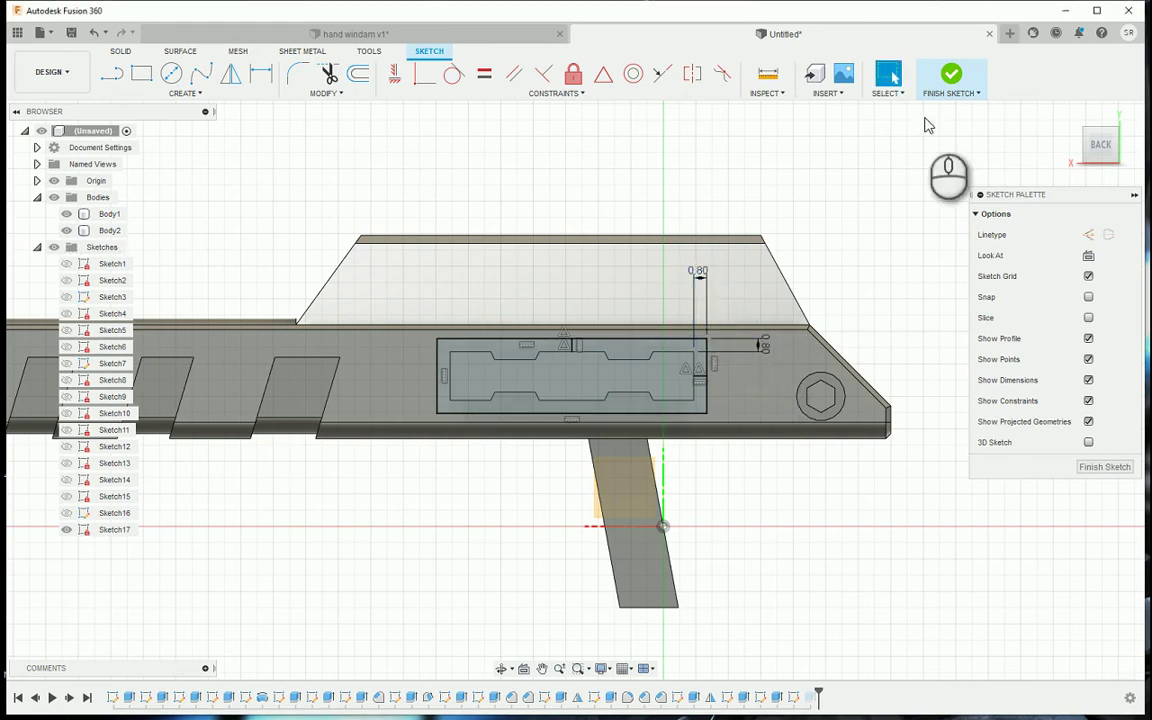
click(950, 83)
Edit the 14 mm block extrusion so that its operation is New Body instead of Join
shift+middle_drag(1117, 176, 1040, 128)
mouse_move(1060, 172)
shift+middle_down()
mouse_move(64, 175)
mouse_move(20, 185)
shift+middle_up()
mouse_move(560, 340)
shift+middle_down()
mouse_move(475, 270)
mouse_move(367, 357)
shift+middle_up()
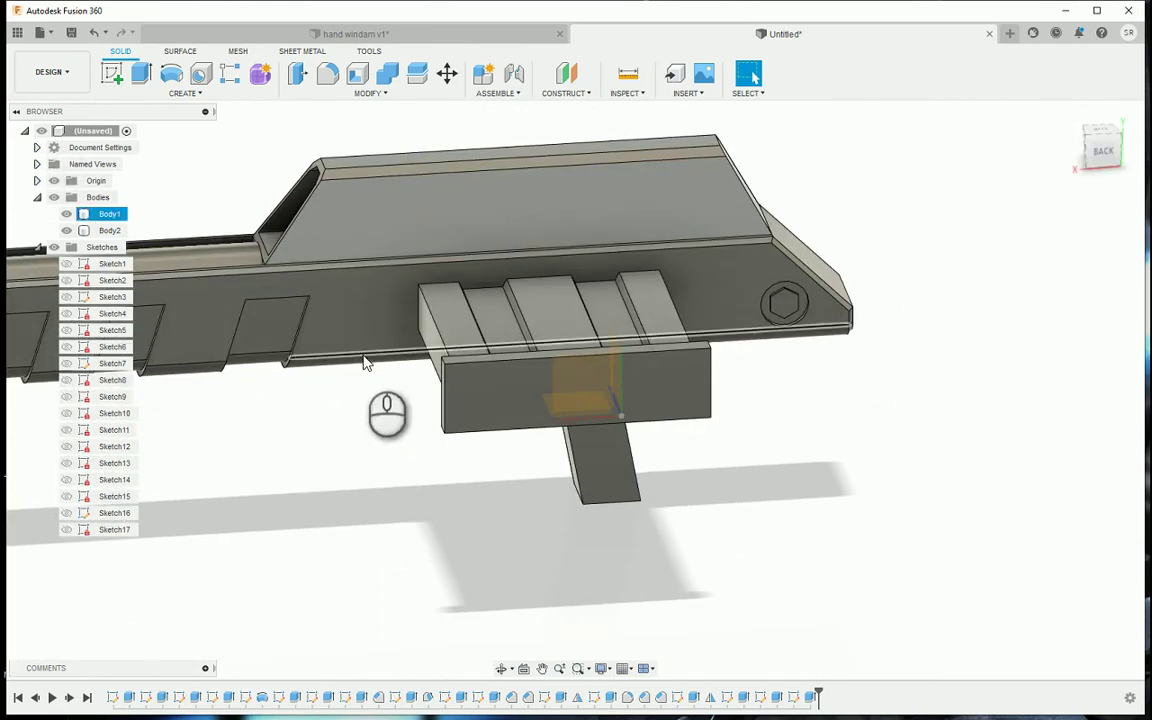
double_click(740, 698)
click(1075, 366)
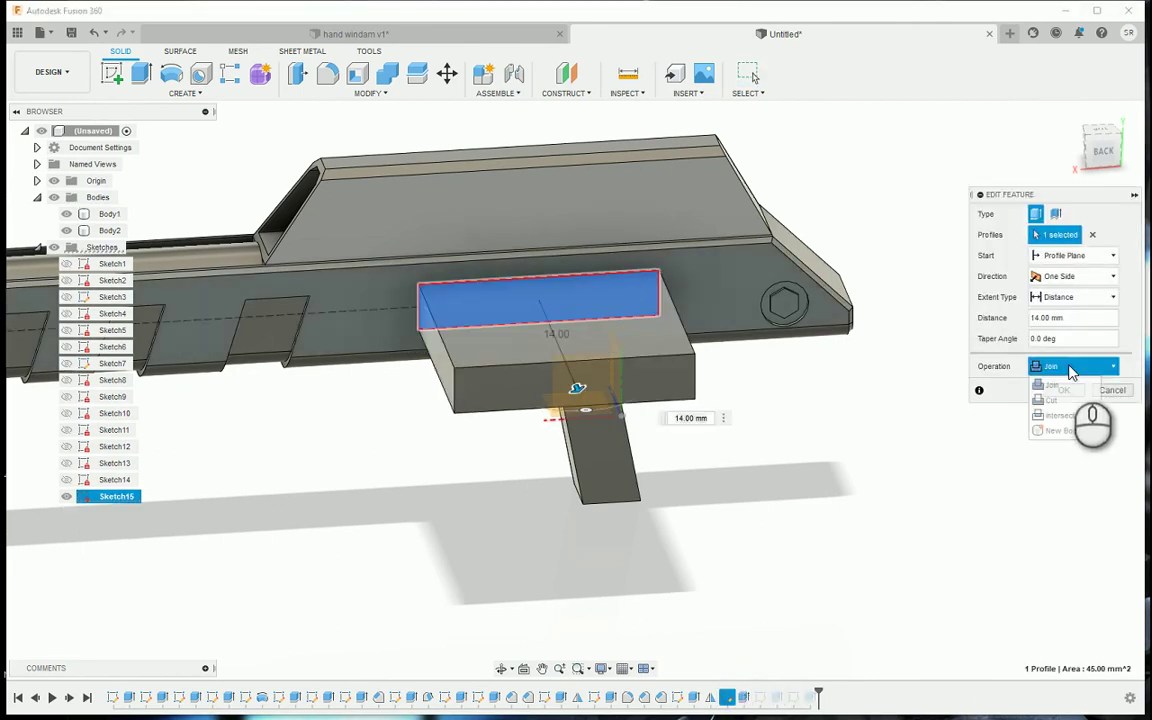
click(1063, 431)
click(1068, 390)
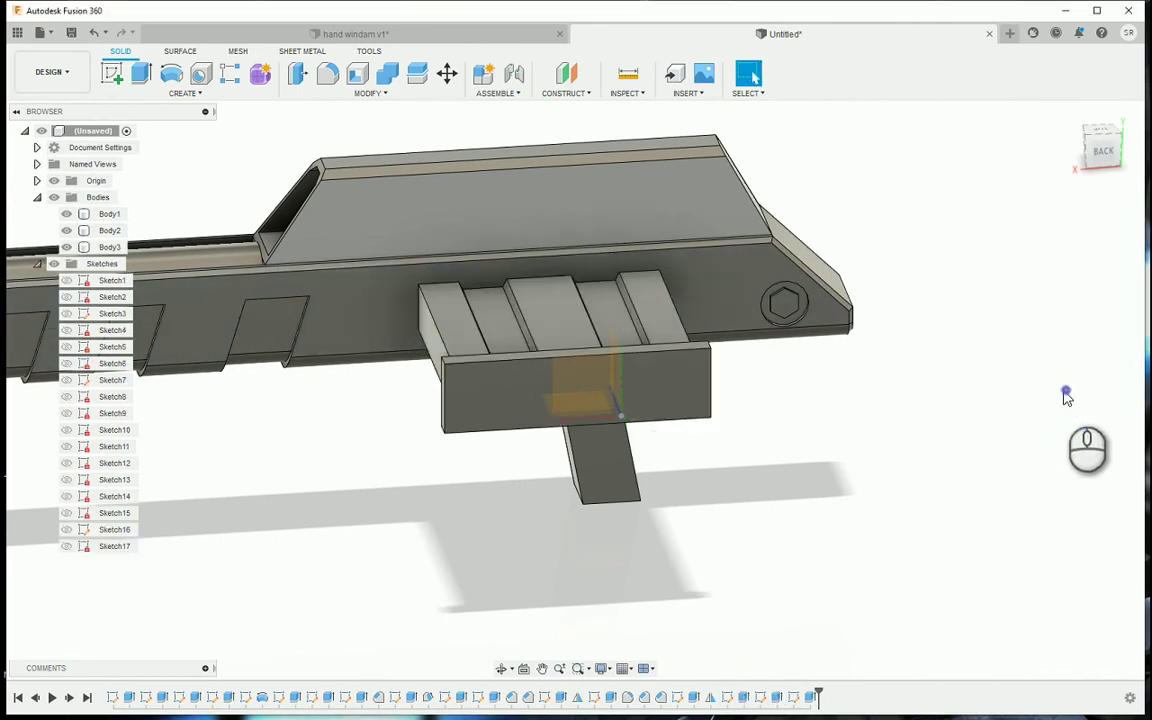
Start a new sketch on the main body's flat side face where the notched block attaches
click(112, 77)
click(362, 297)
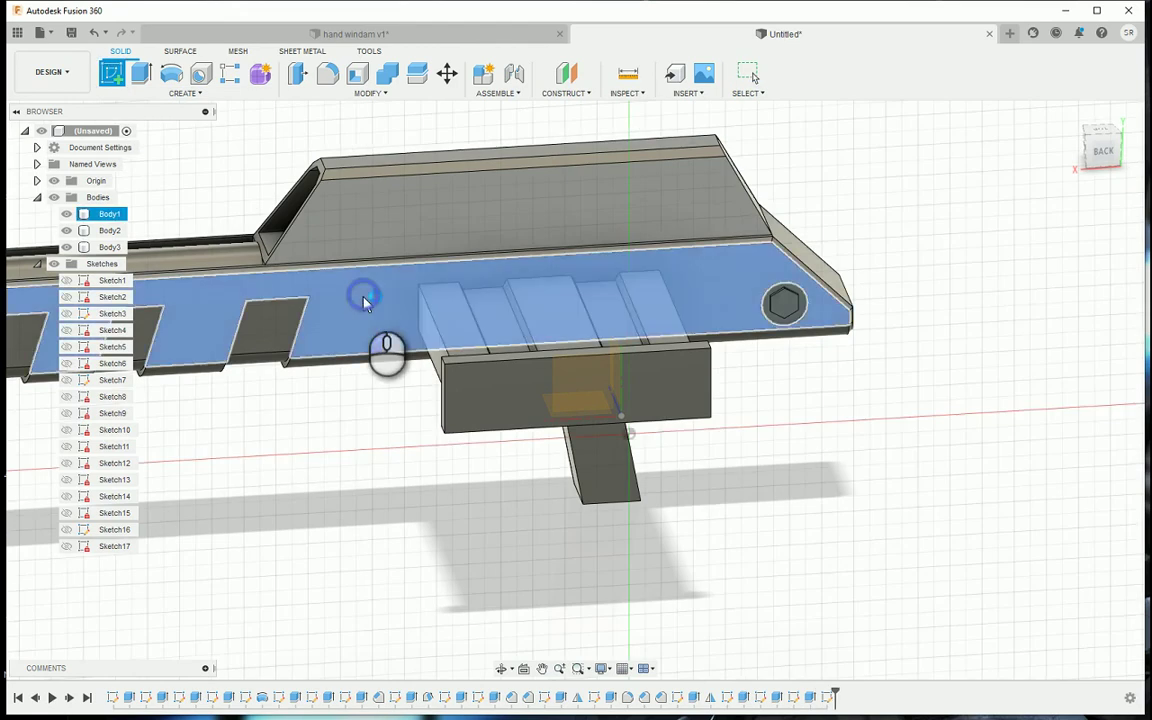
click(790, 457)
drag(1100, 149, 1114, 157)
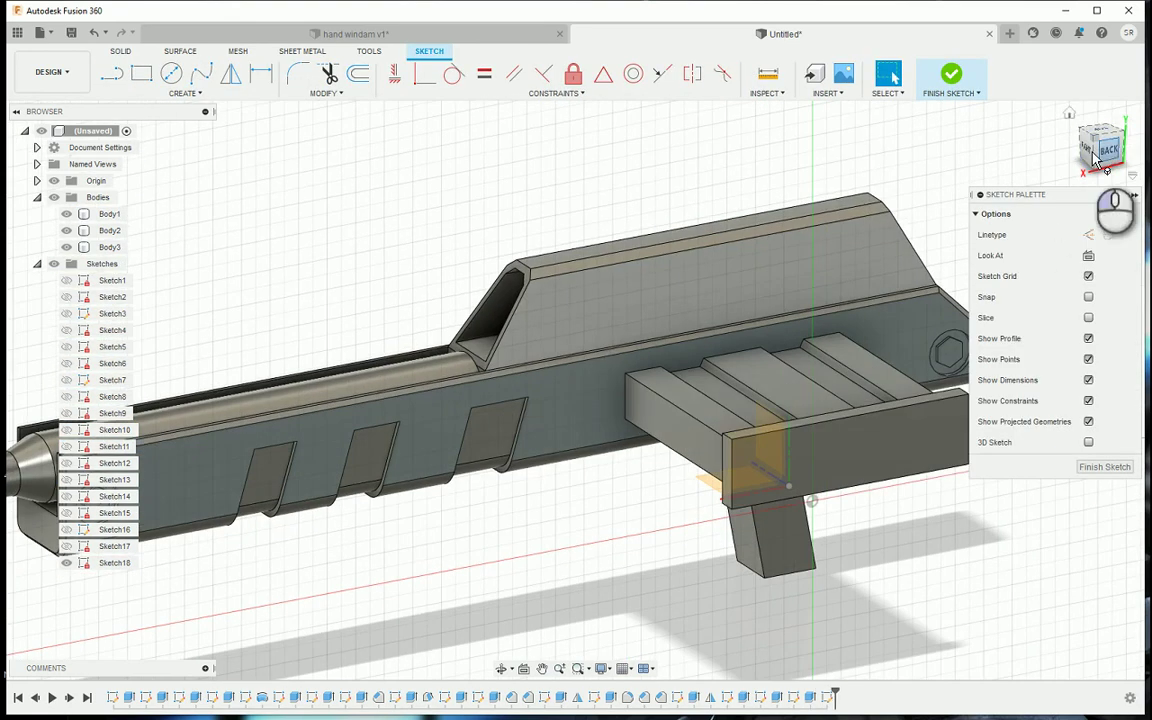
Select the notched block's upper faces, including the sloped notch walls, for projection into the sketch
key(p)
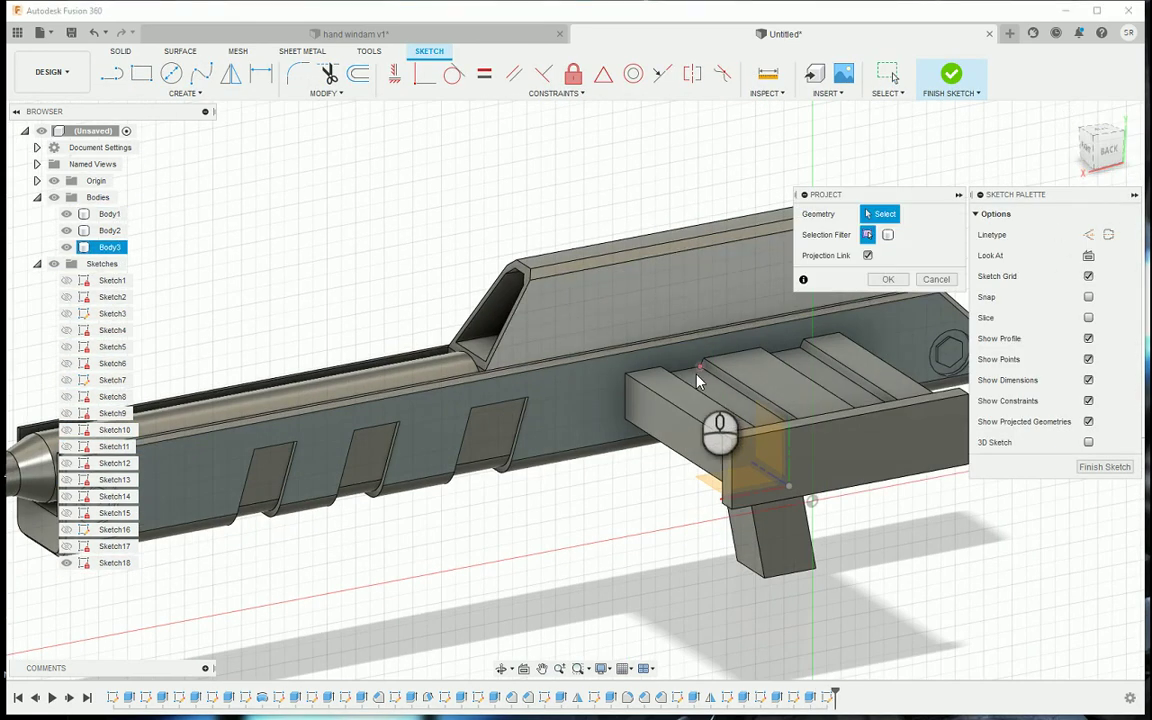
click(888, 234)
click(867, 235)
scroll(707, 373, up, 3)
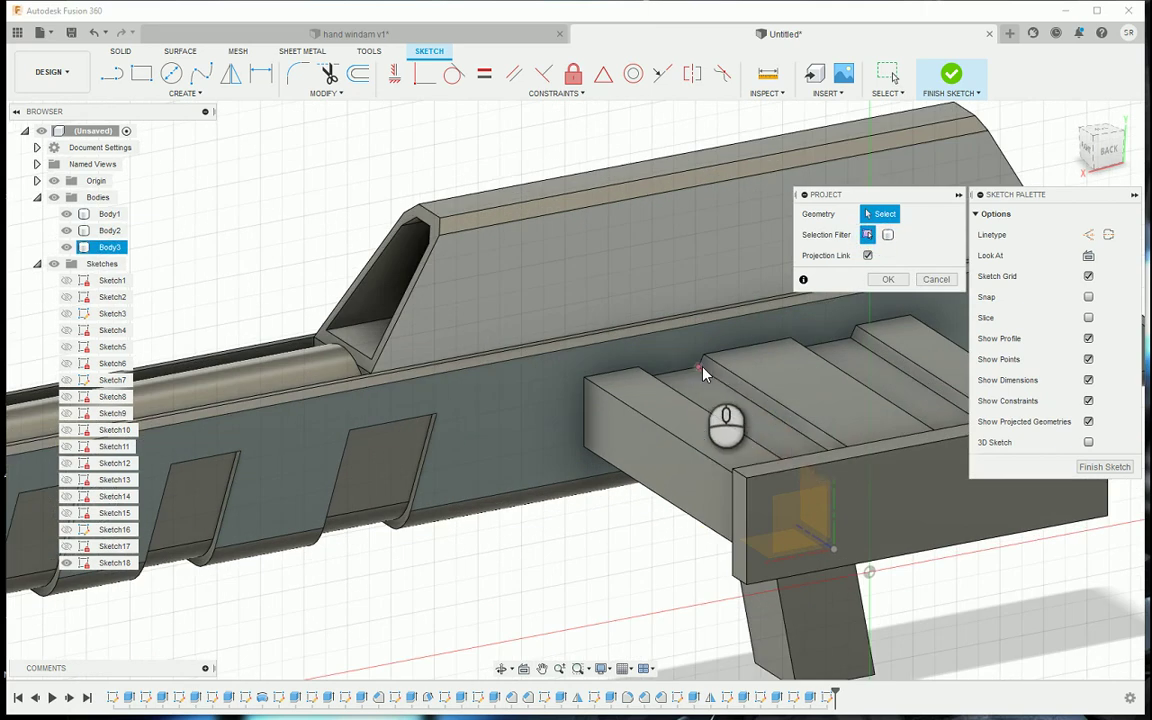
click(685, 382)
click(656, 398)
click(776, 372)
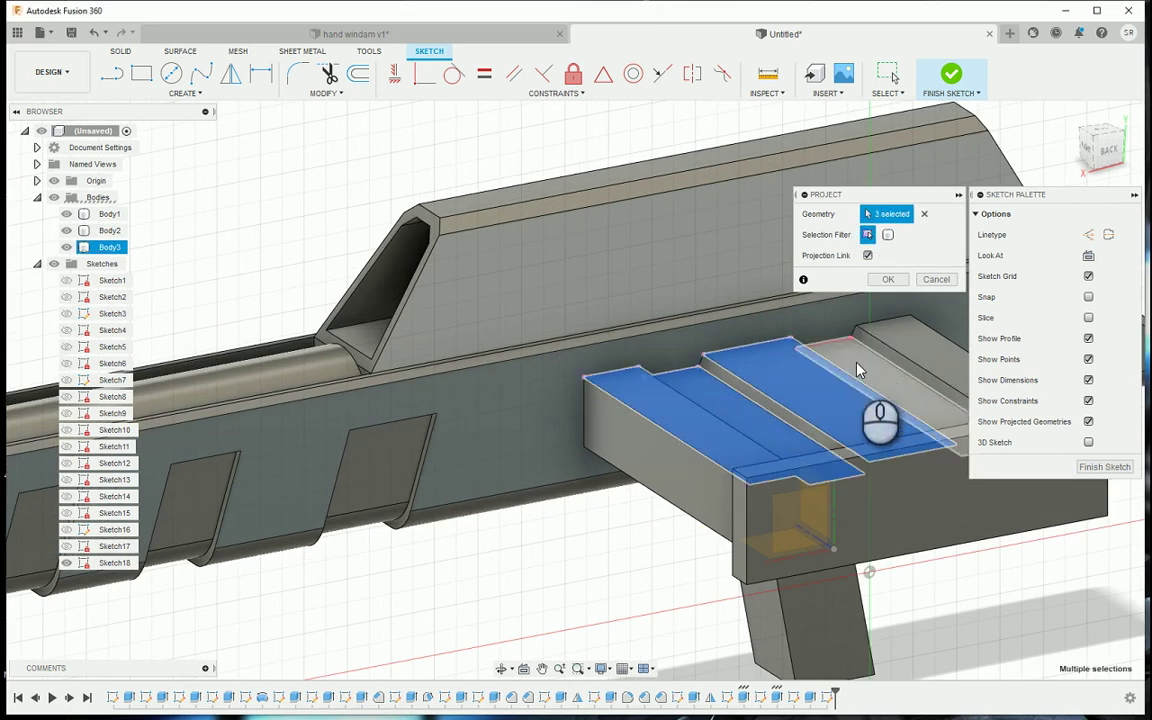
click(913, 398)
click(876, 357)
click(881, 352)
shift+middle_drag(881, 352, 797, 500)
click(797, 495)
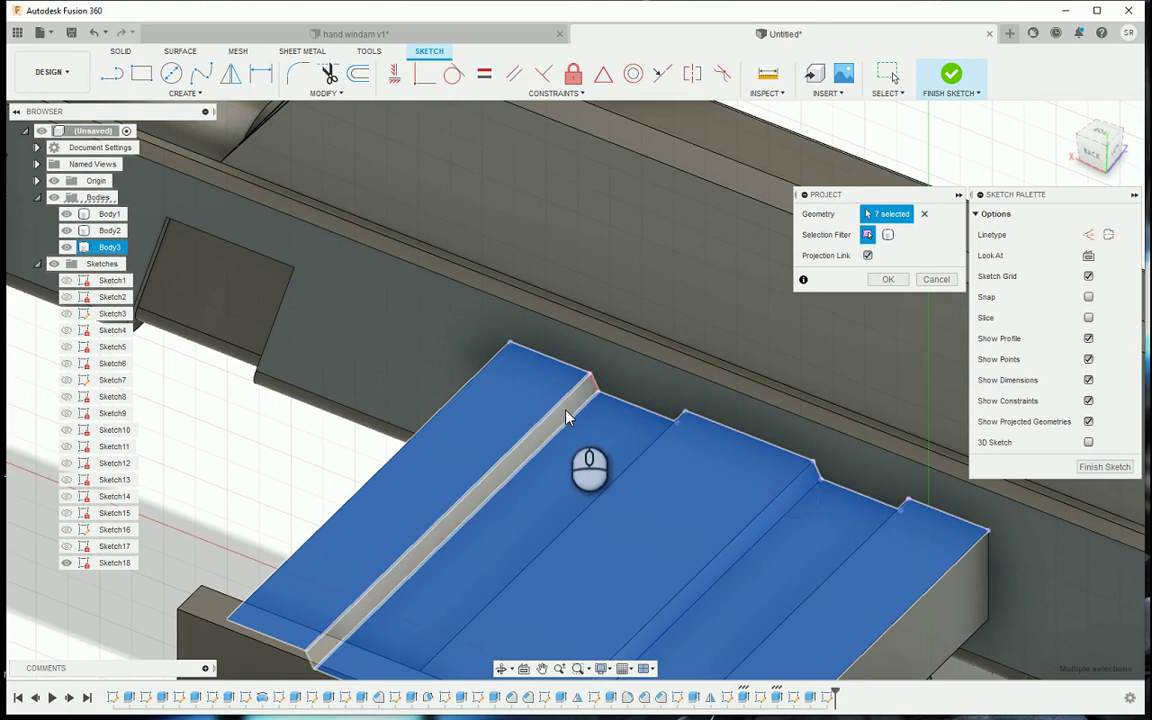
click(566, 412)
Add the block's narrow side face and the remaining sloped upper notch wall to the projection
click(1096, 152)
shift+middle_drag(575, 390, 617, 470)
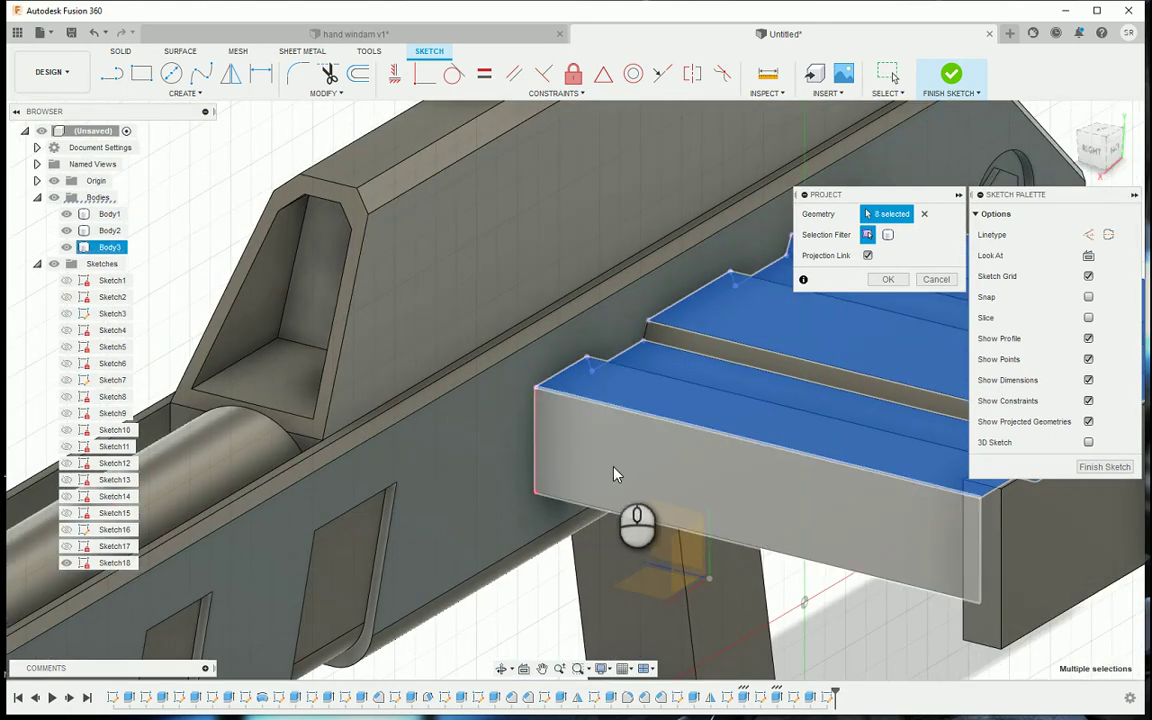
click(755, 320)
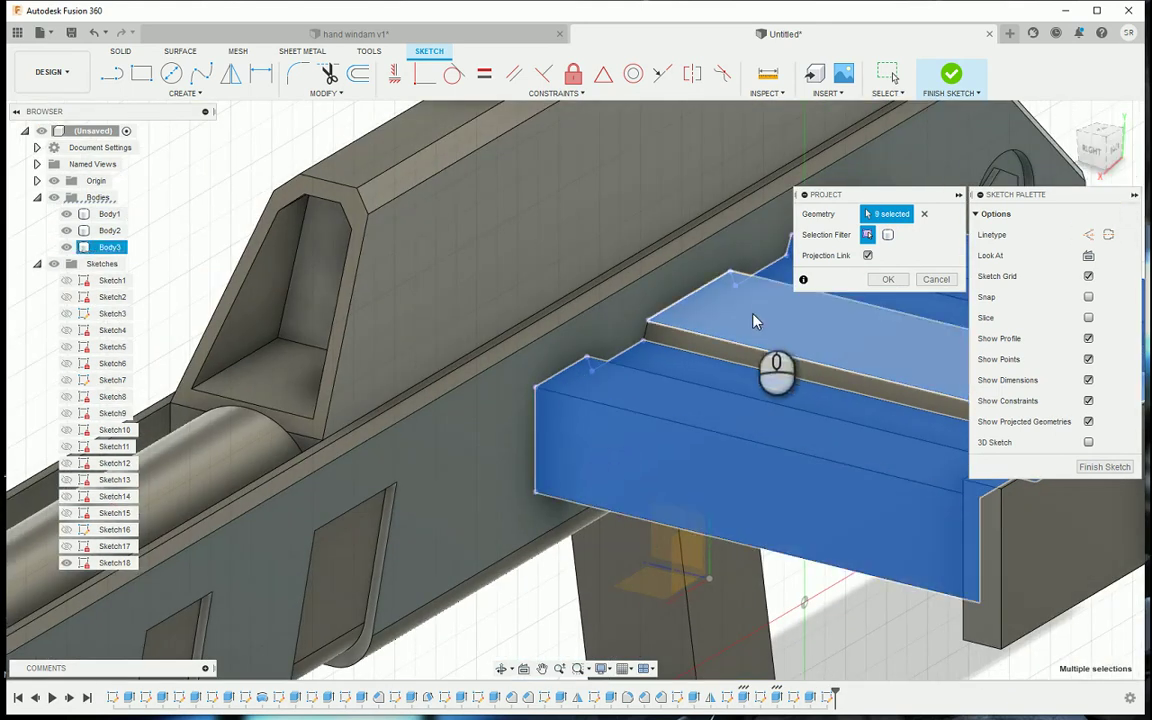
click(700, 345)
Add the block's underside faces and opposite side face to the selection and project the complete notched outline
shift+middle_drag(700, 345, 488, 424)
drag(1128, 130, 1046, 244)
click(599, 404)
click(607, 410)
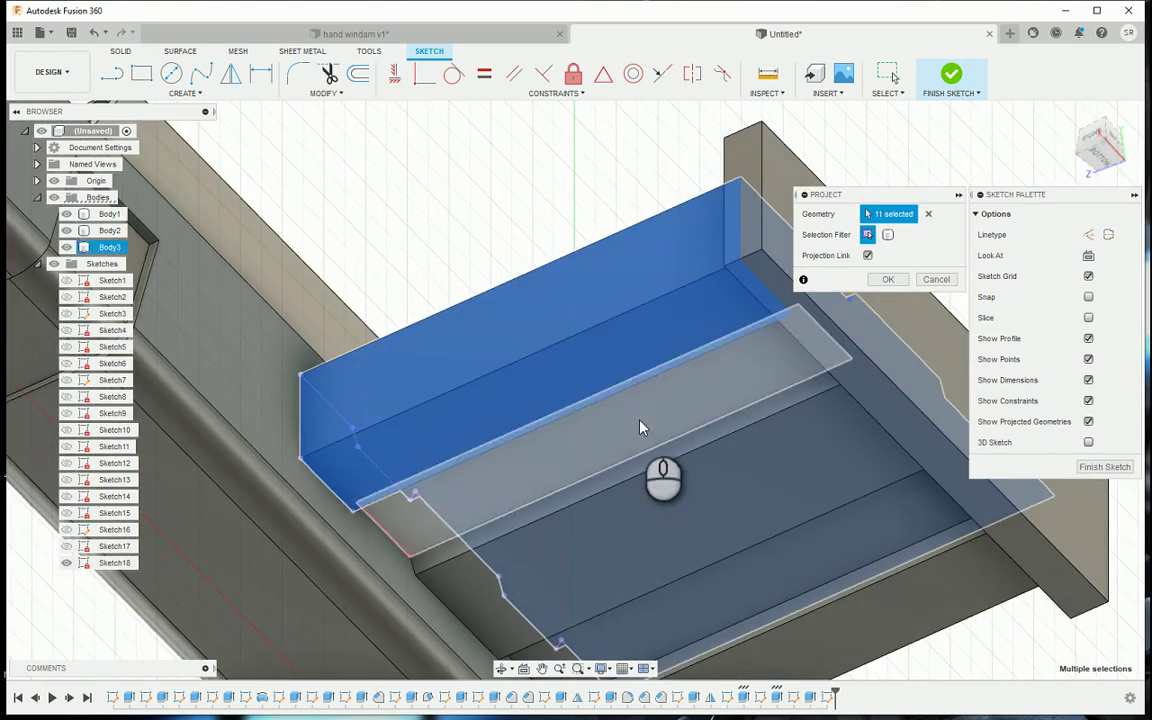
click(648, 460)
click(831, 551)
shift+middle_drag(831, 551, 887, 571)
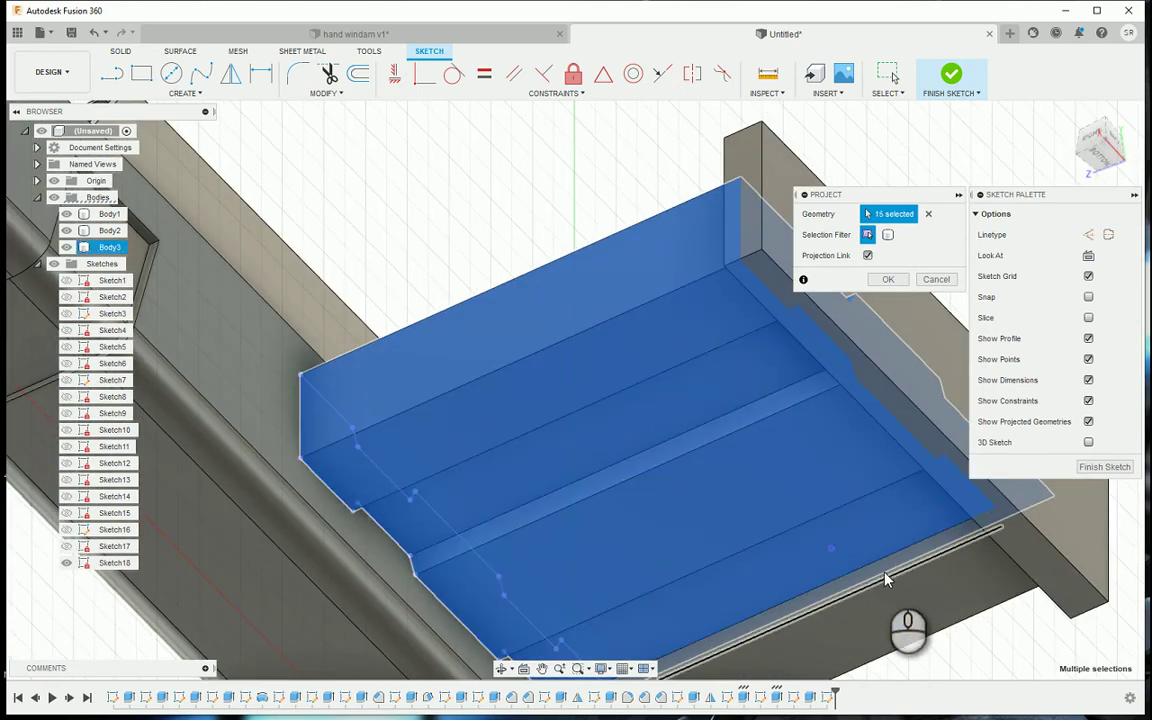
middle_drag(818, 609, 705, 437)
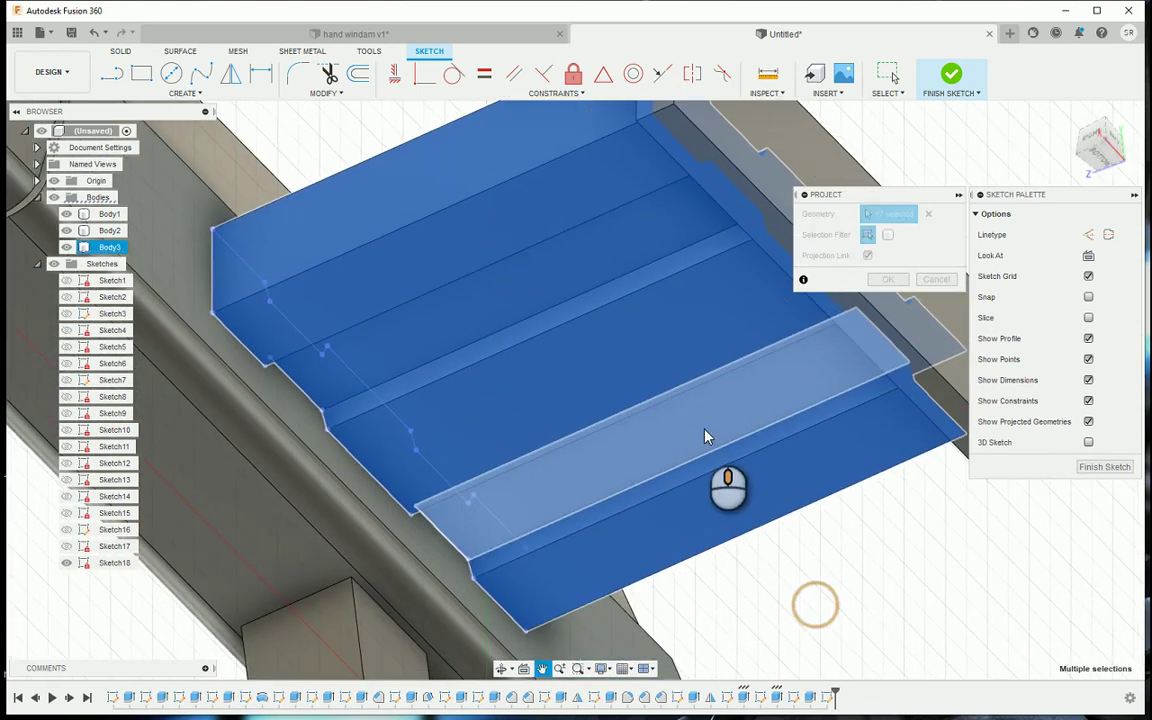
click(1072, 150)
click(316, 594)
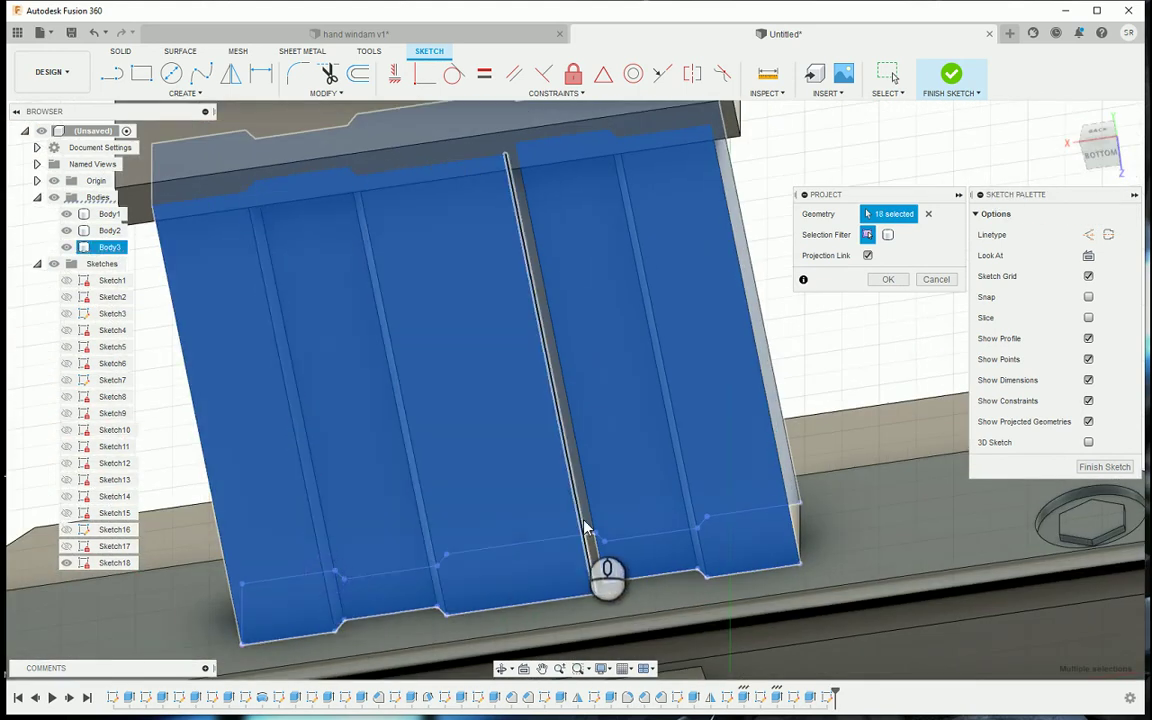
click(792, 492)
scroll(790, 495, down, 3)
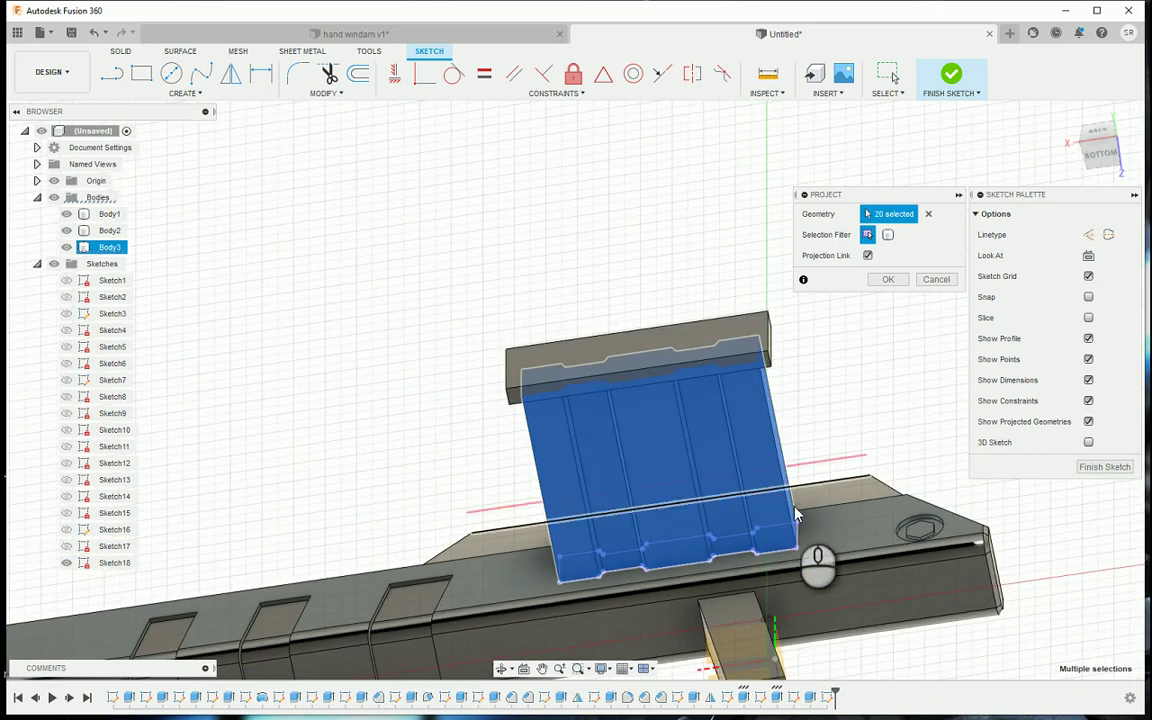
click(888, 279)
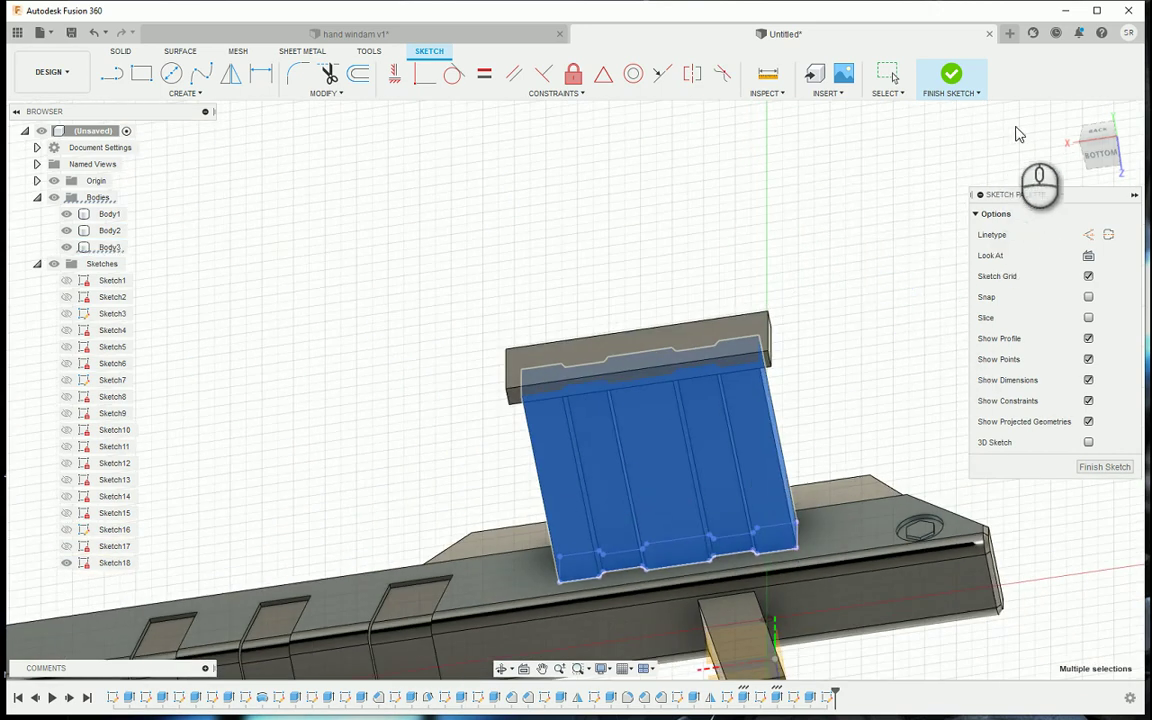
click(1092, 148)
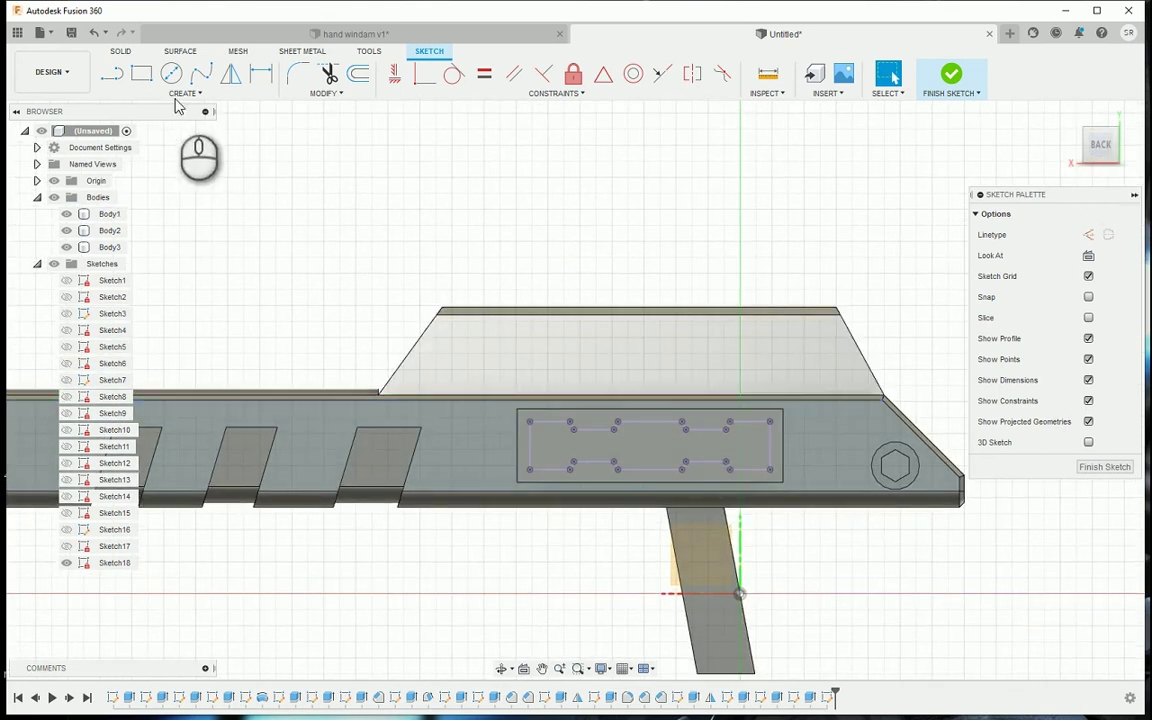
click(146, 77)
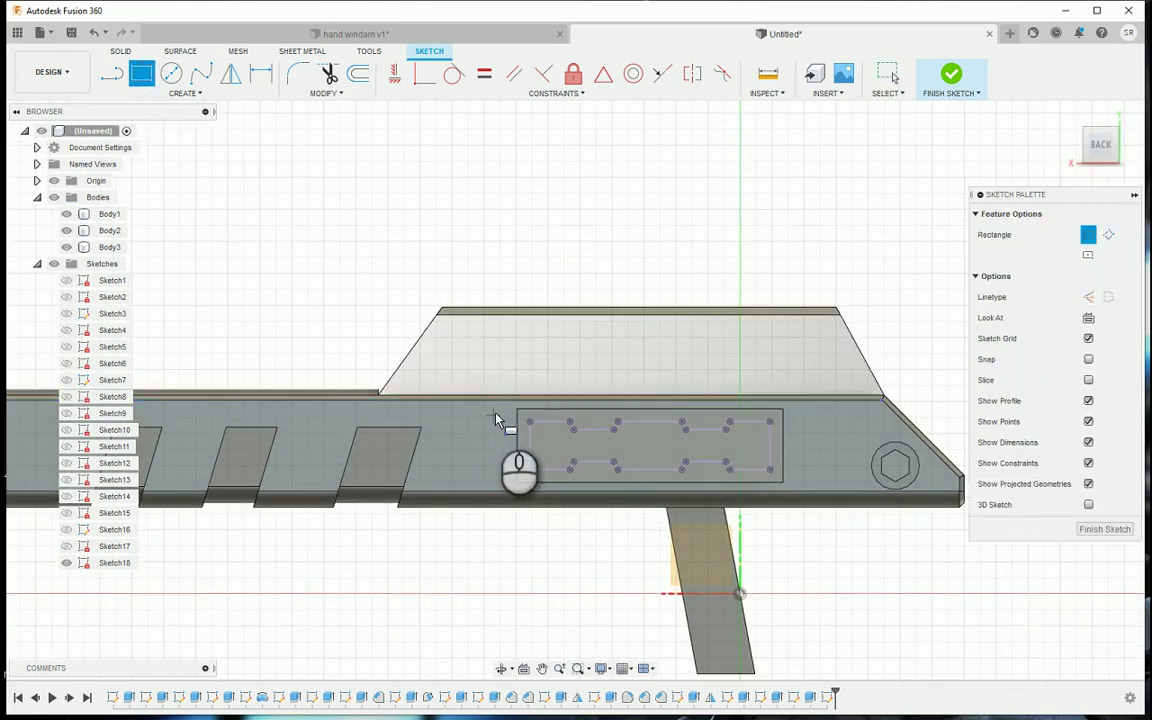
click(505, 404)
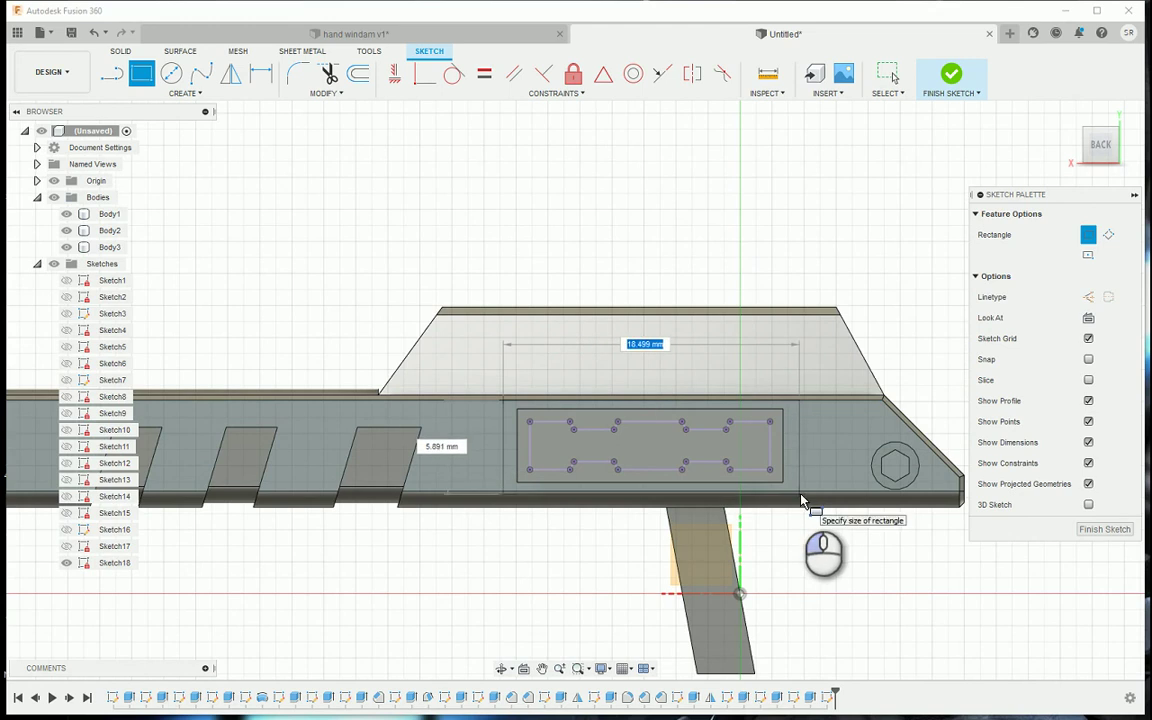
key(Escape)
Sketch a rectangle about 18 mm by 4.9 mm around the projected notched outline on the main body's side face
click(141, 73)
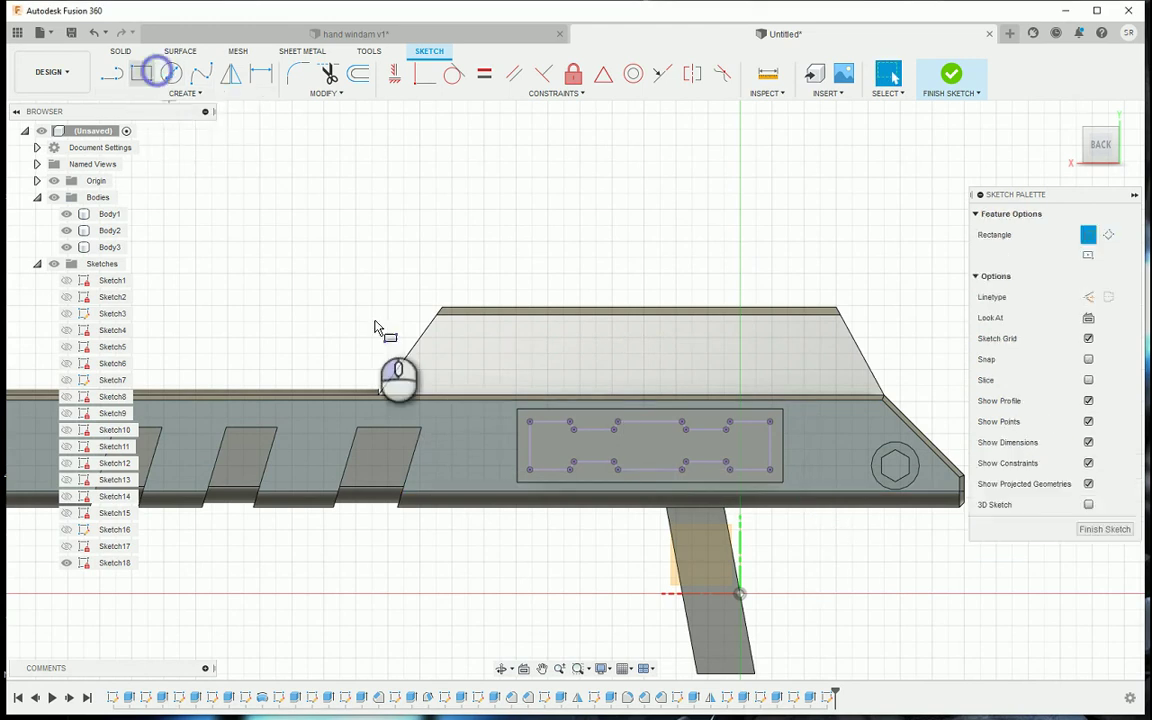
scroll(420, 350, up, 3)
click(478, 388)
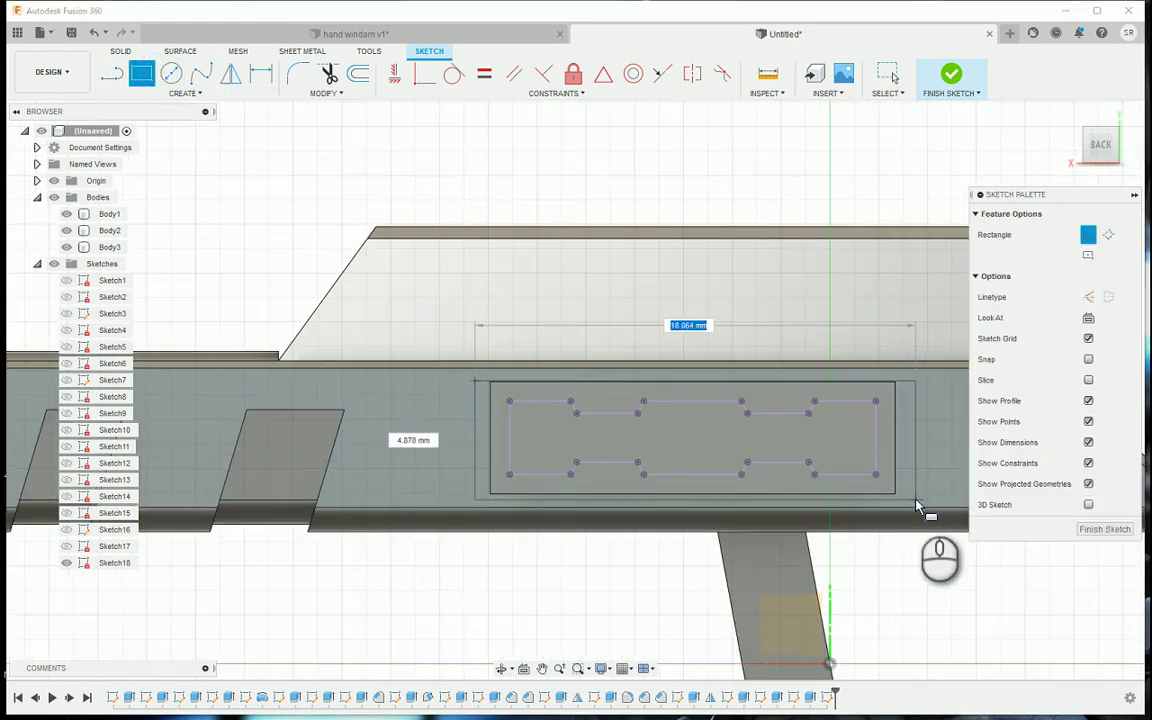
click(908, 499)
Dimension the gap between the notched outline's right end edge and the rectangle's adjacent short side as 1.2 mm
key(d)
click(876, 438)
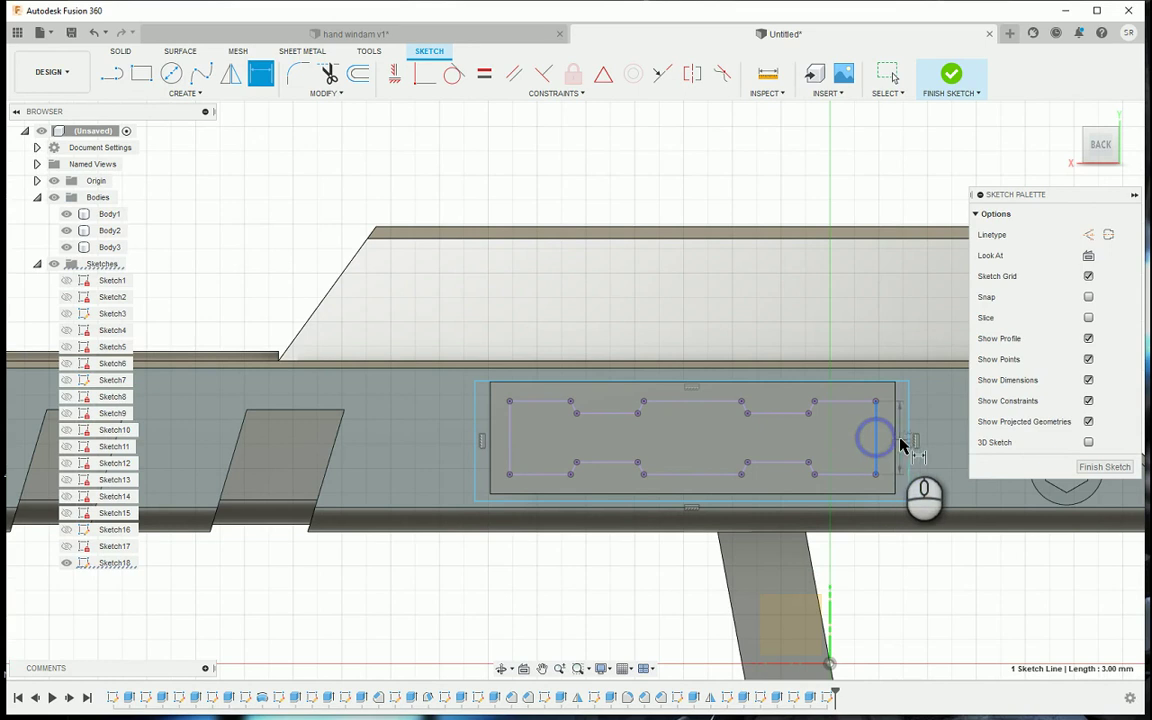
click(908, 439)
click(940, 406)
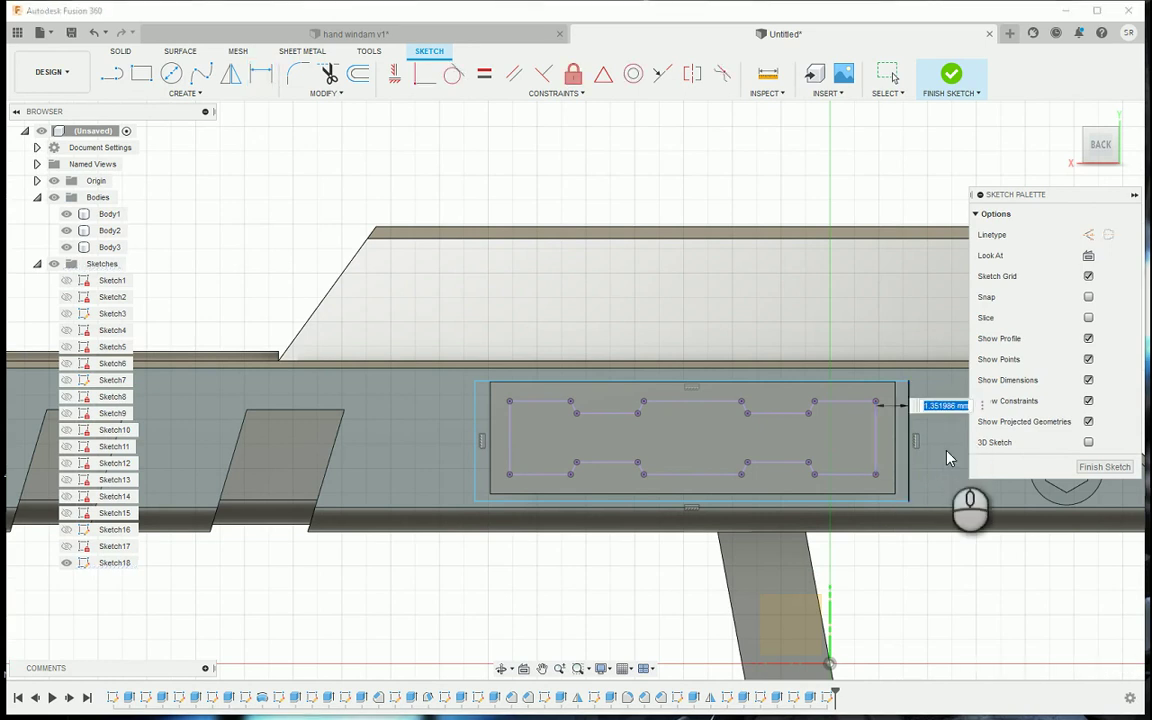
text(1.2)
key(Return)
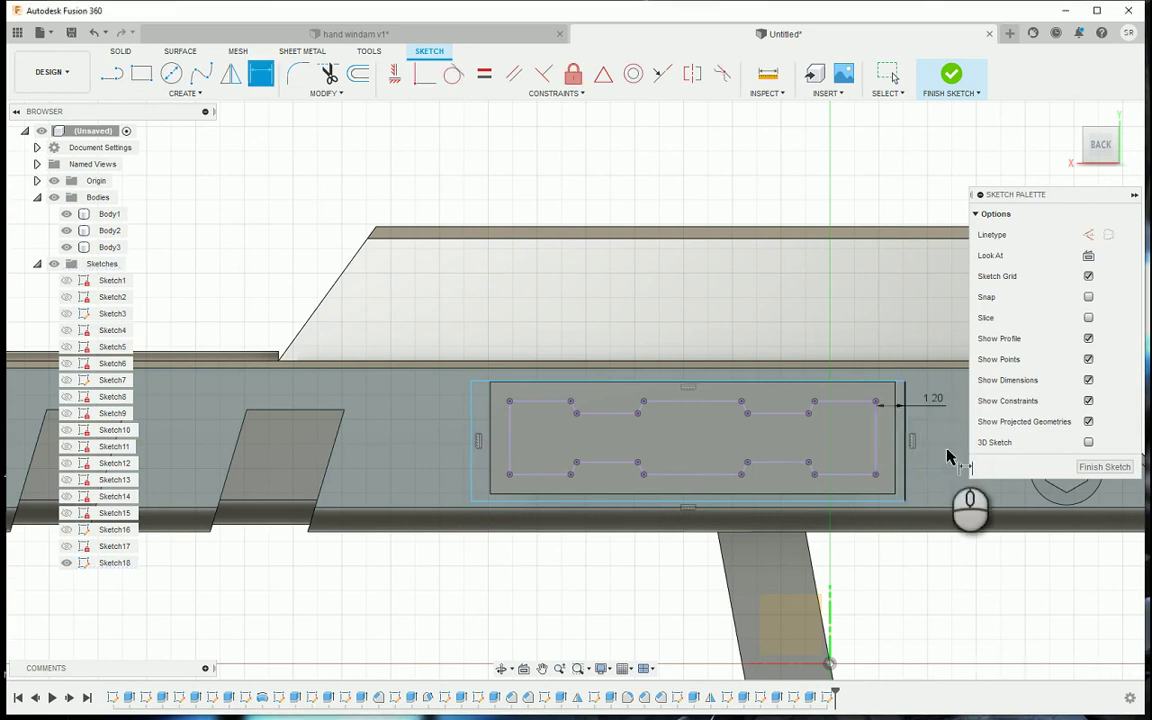
click(474, 437)
click(427, 415)
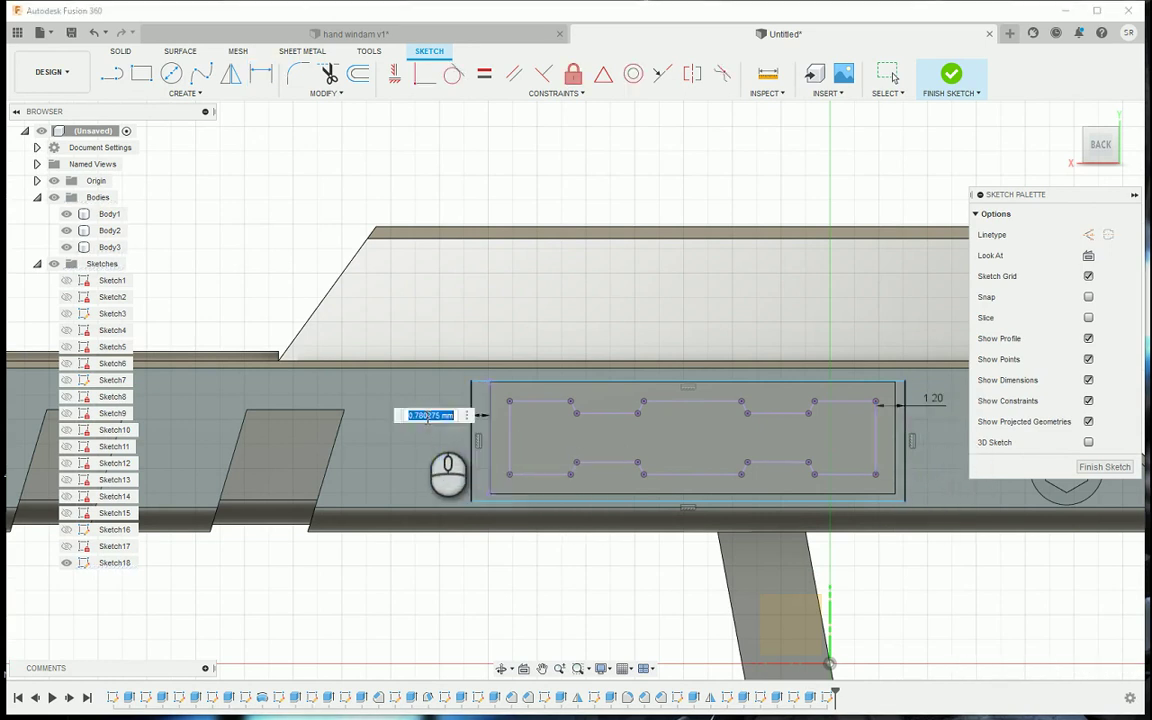
key(Escape)
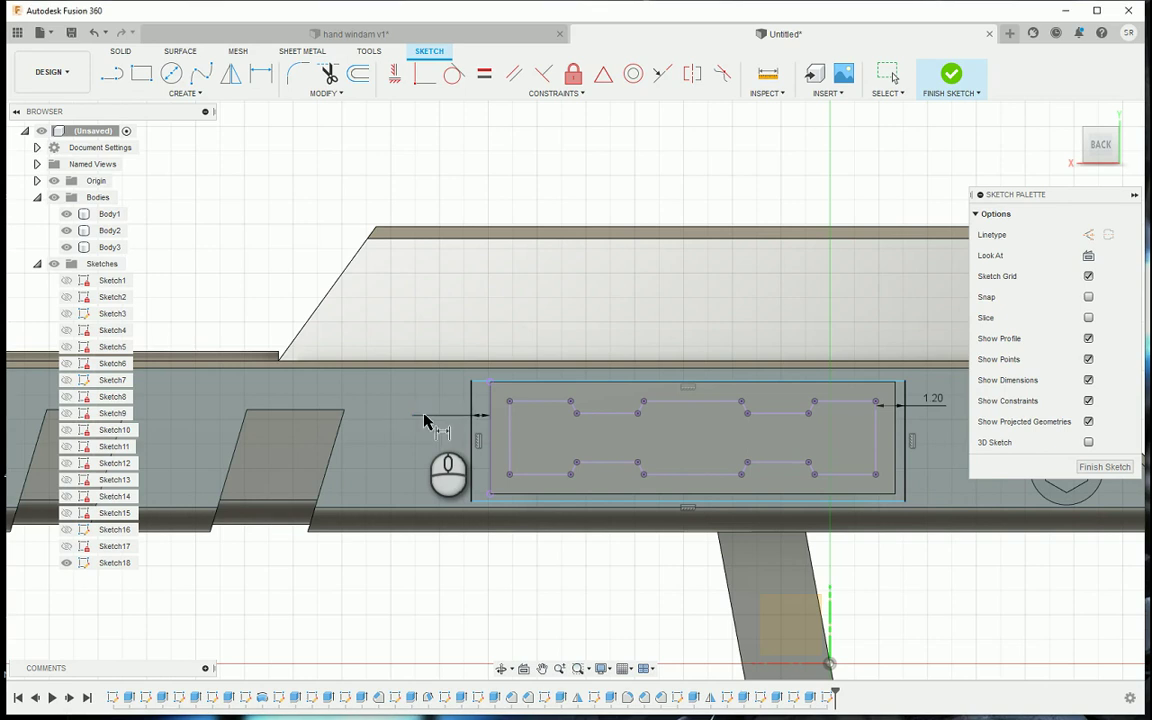
click(425, 420)
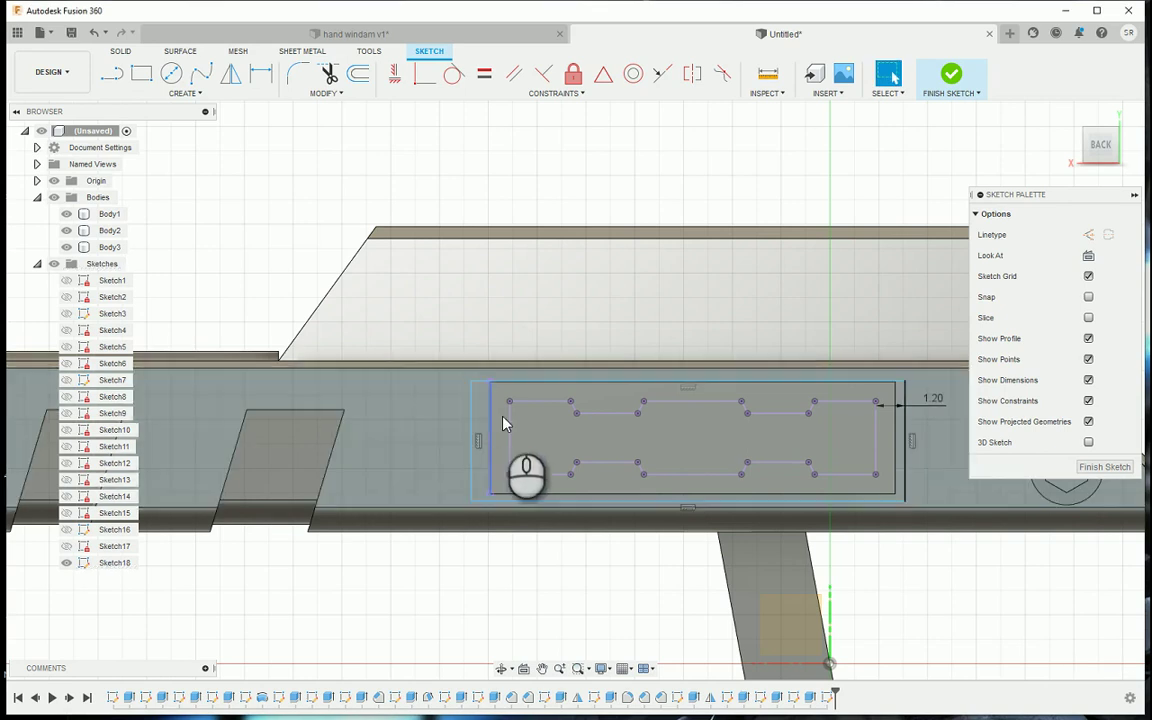
Dimension the gap between the notched outline's left end edge and the rectangle's opposite short side as 1.2 mm
key(d)
click(467, 430)
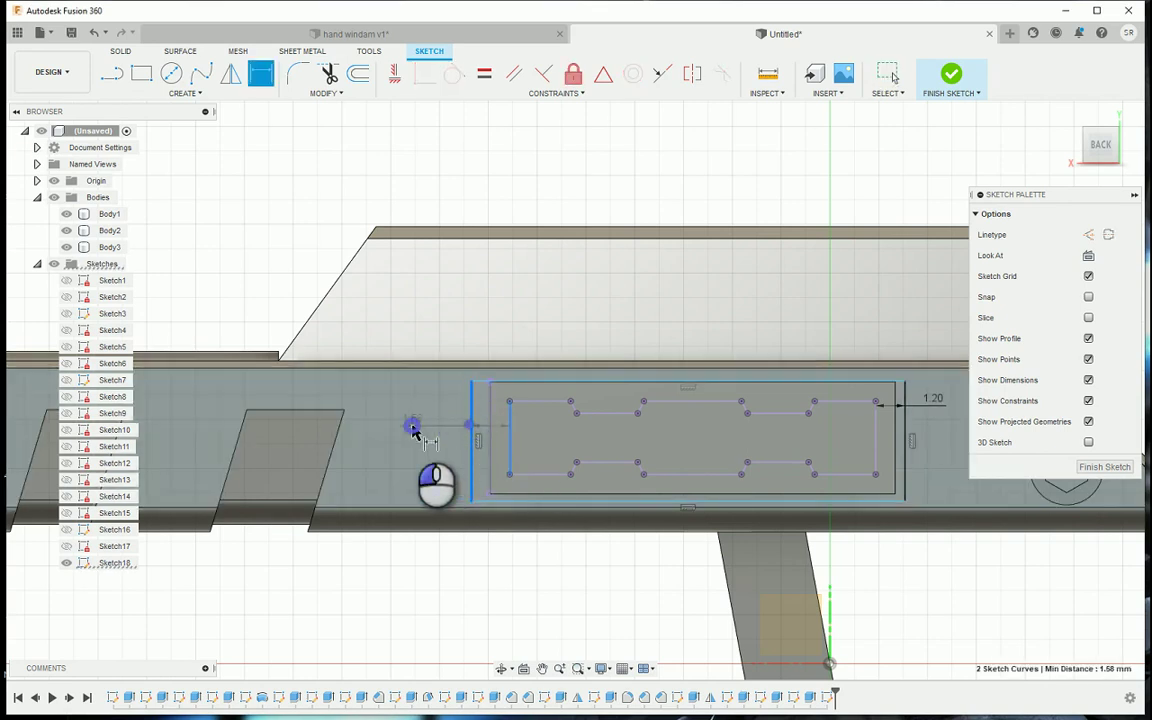
click(418, 427)
text(1.2)
key(Return)
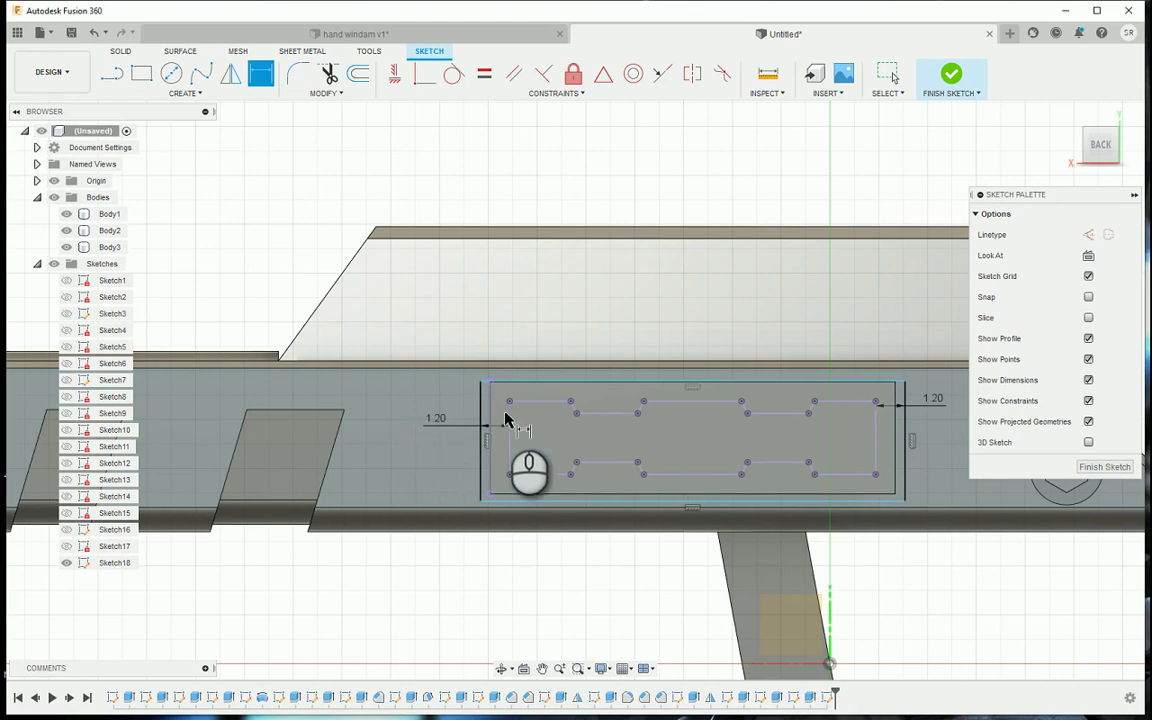
Set the gaps from the notched outline's upper and lower edges to the rectangle's long sides to 1.2 mm each
click(532, 407)
click(413, 393)
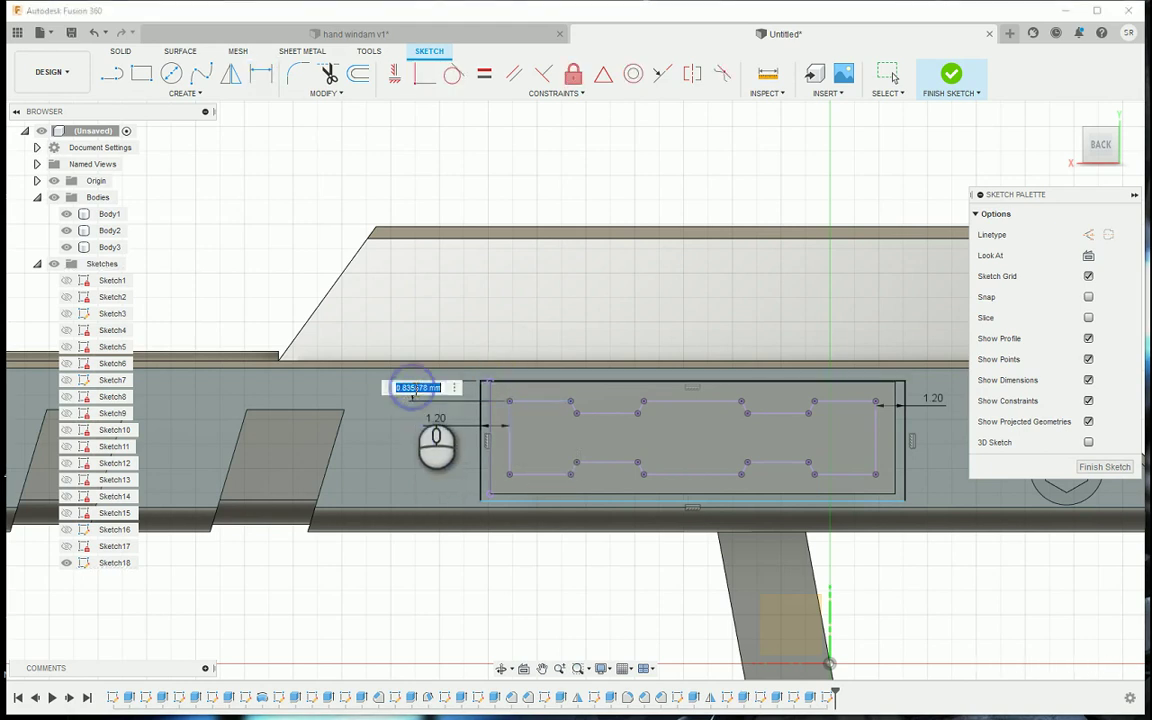
text(1.2)
key(Return)
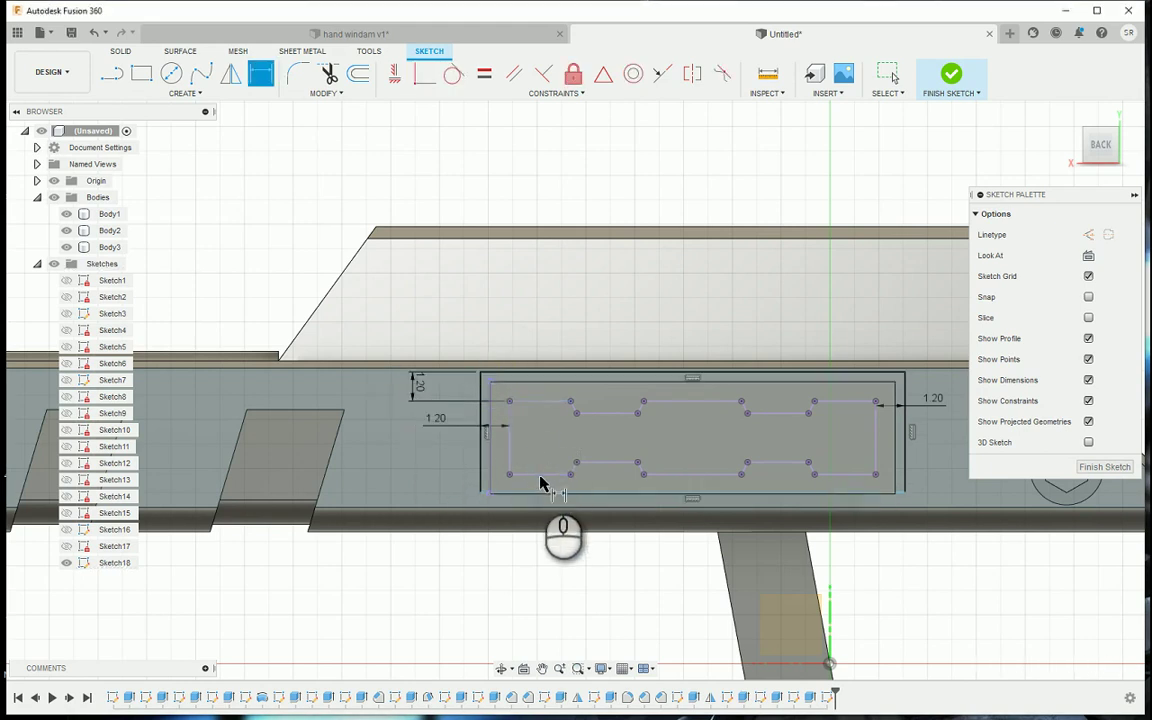
click(539, 477)
click(537, 490)
click(367, 498)
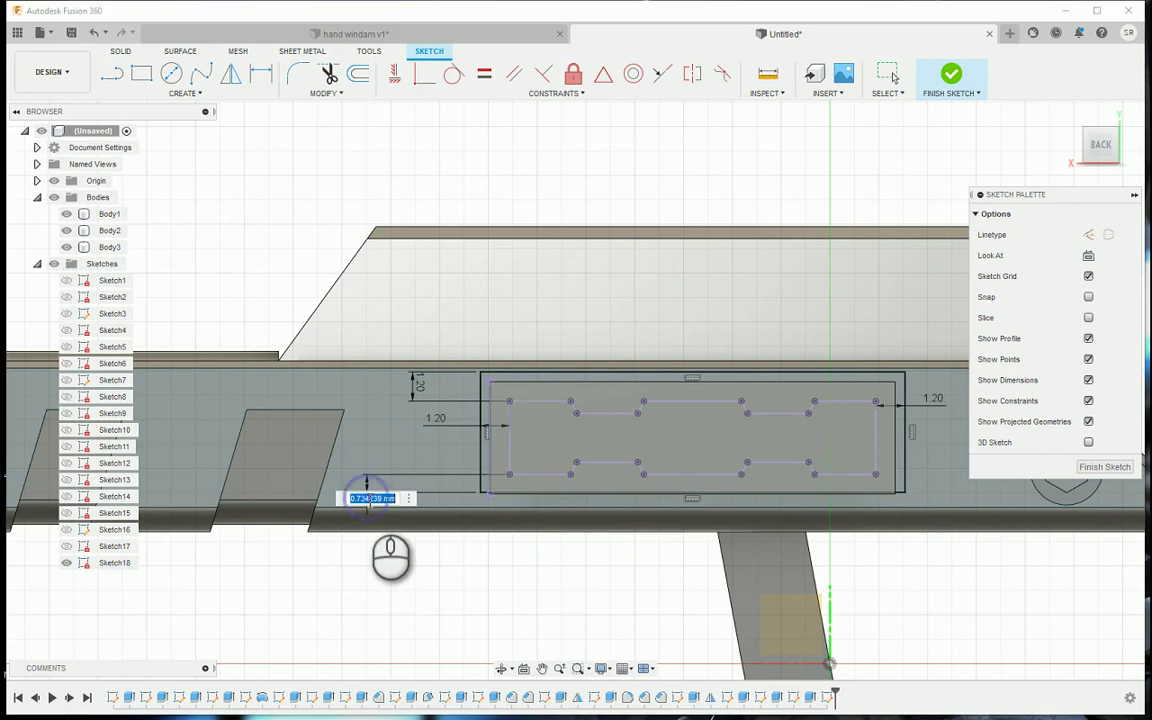
text(1.2)
key(Return)
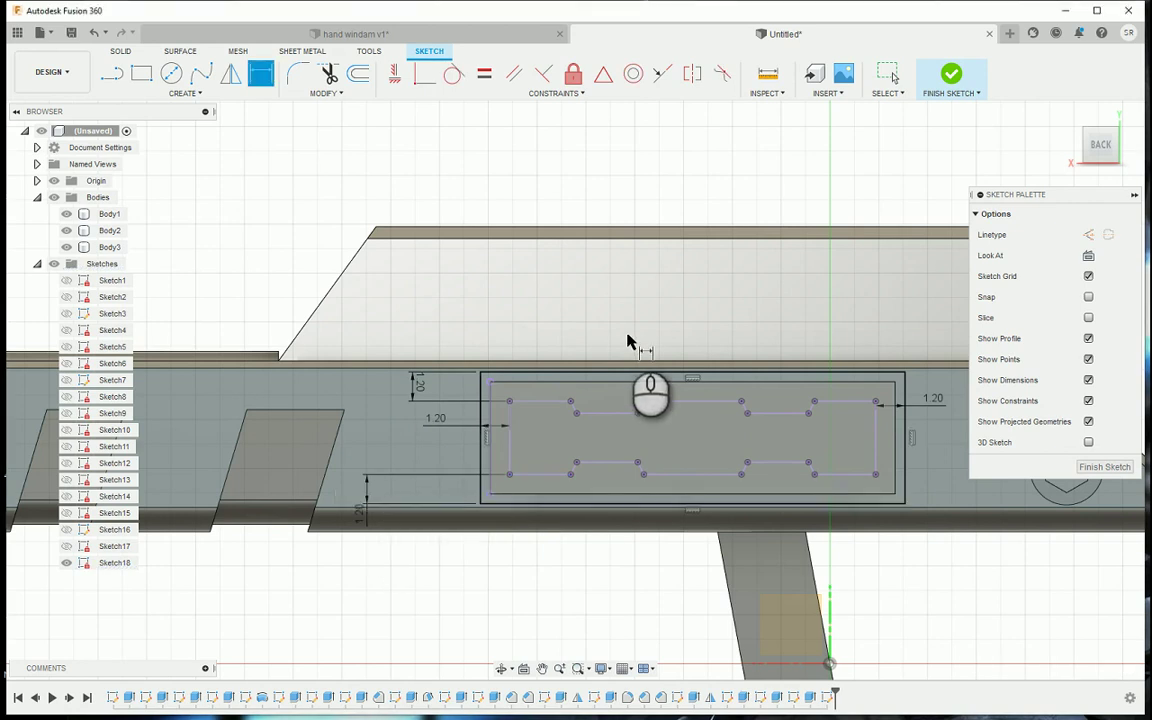
Hide the notched magazine body, Body3, and reopen the surround sketch for editing
click(953, 76)
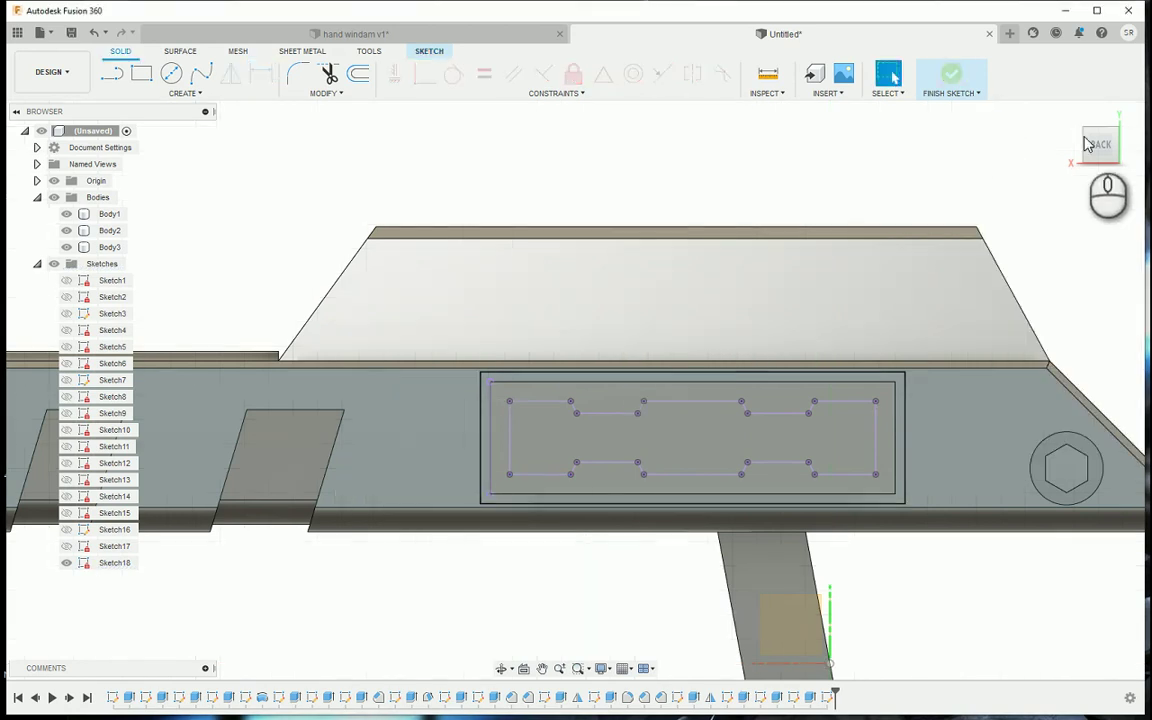
click(1046, 173)
drag(1036, 183, 1034, 183)
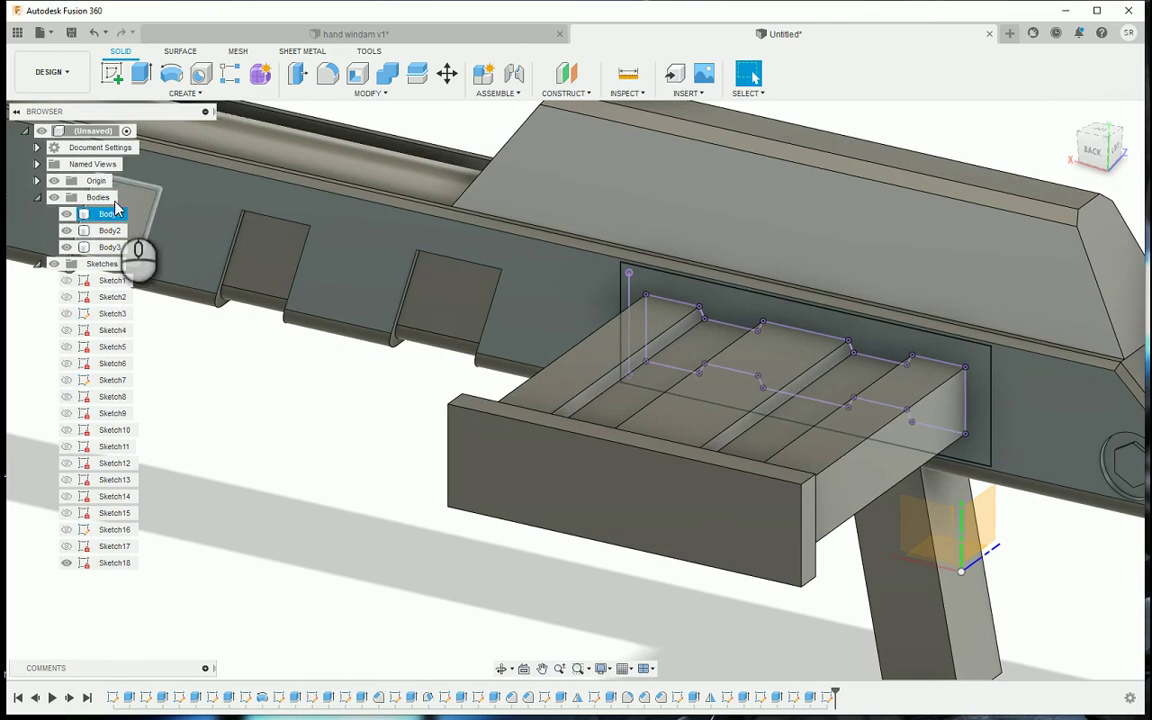
click(66, 248)
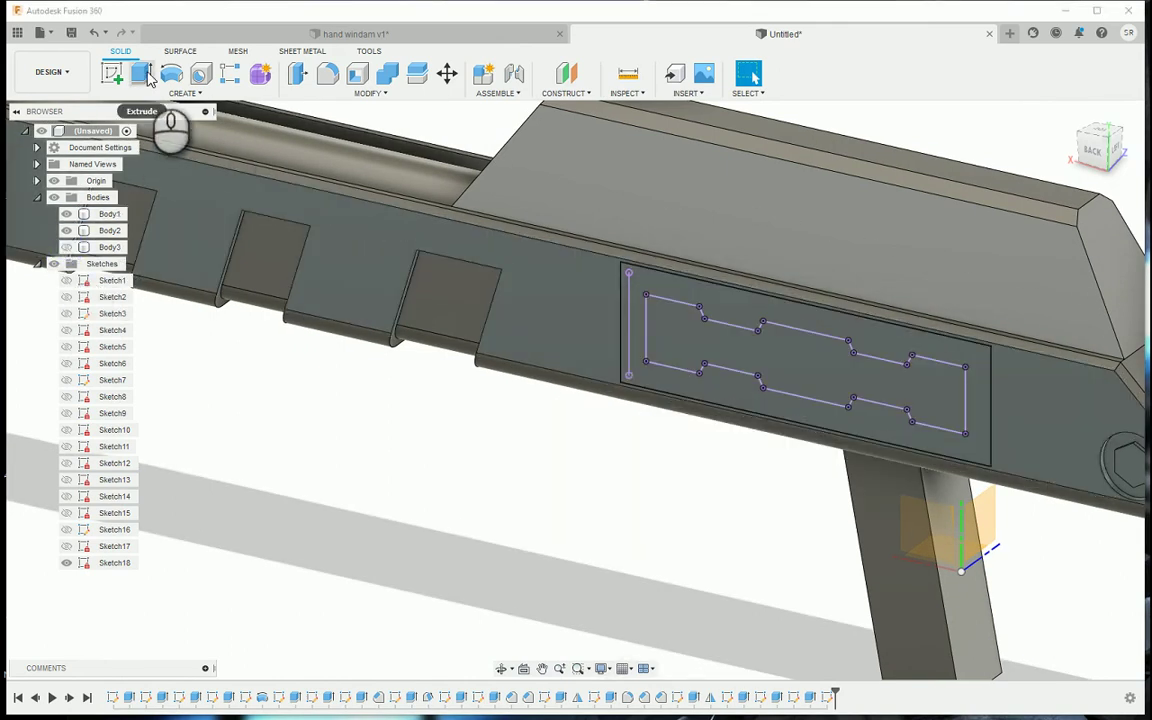
double_click(835, 697)
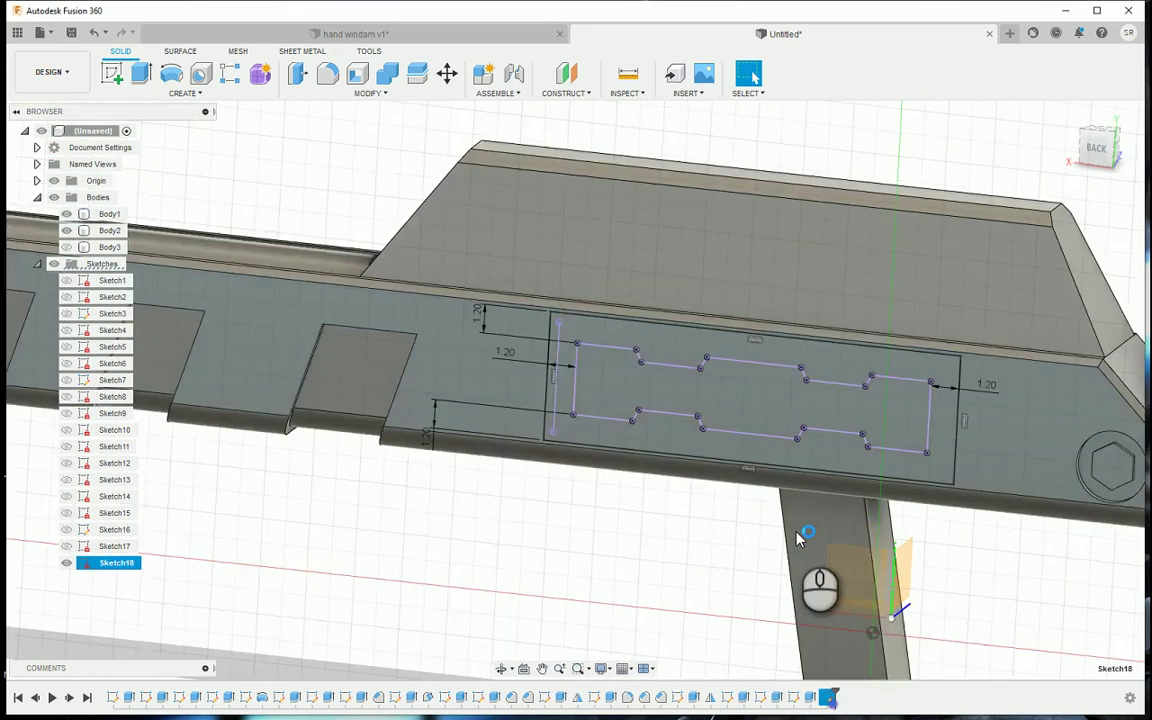
key(o)
click(608, 414)
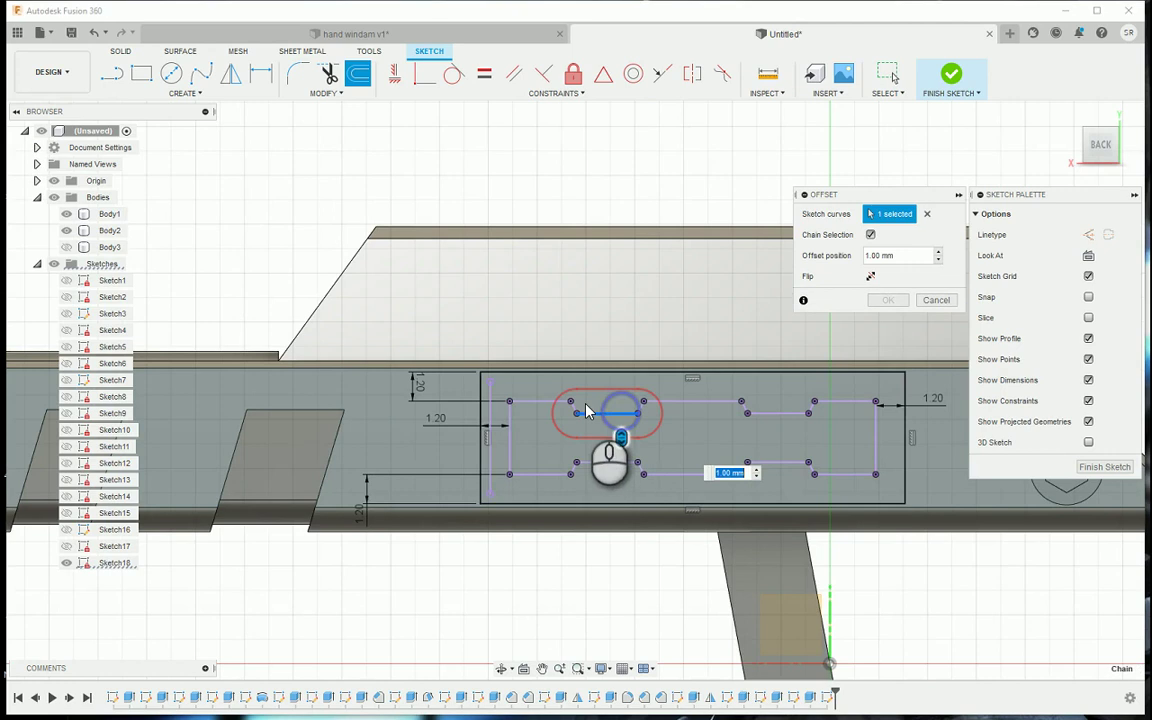
scroll(580, 412, up, 3)
click(936, 300)
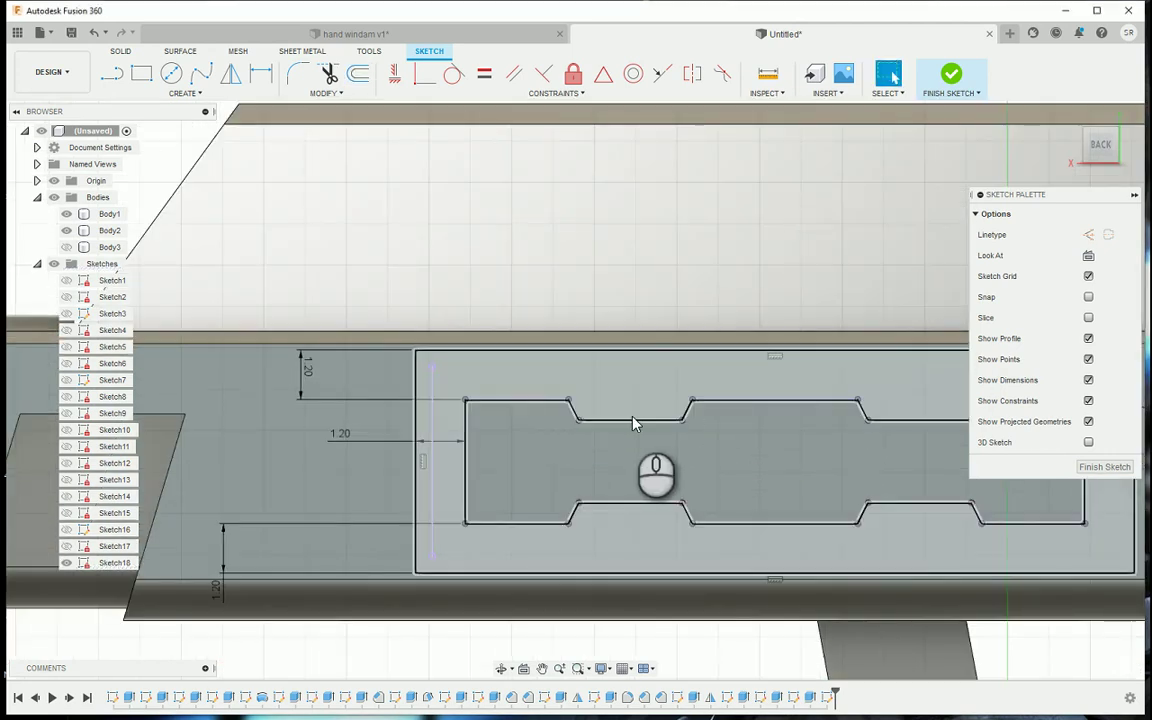
Offset the notched outline's first upper edge and the adjoining sloped edge of the first notch by 0.2 mm each
click(522, 400)
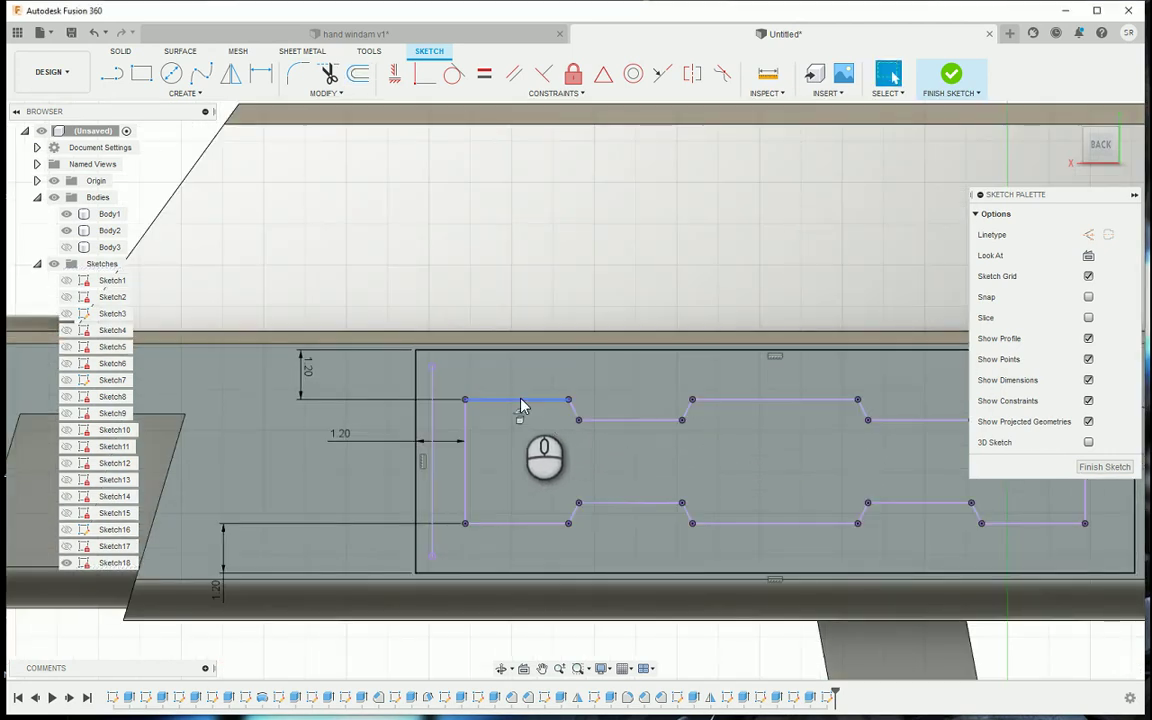
key(o)
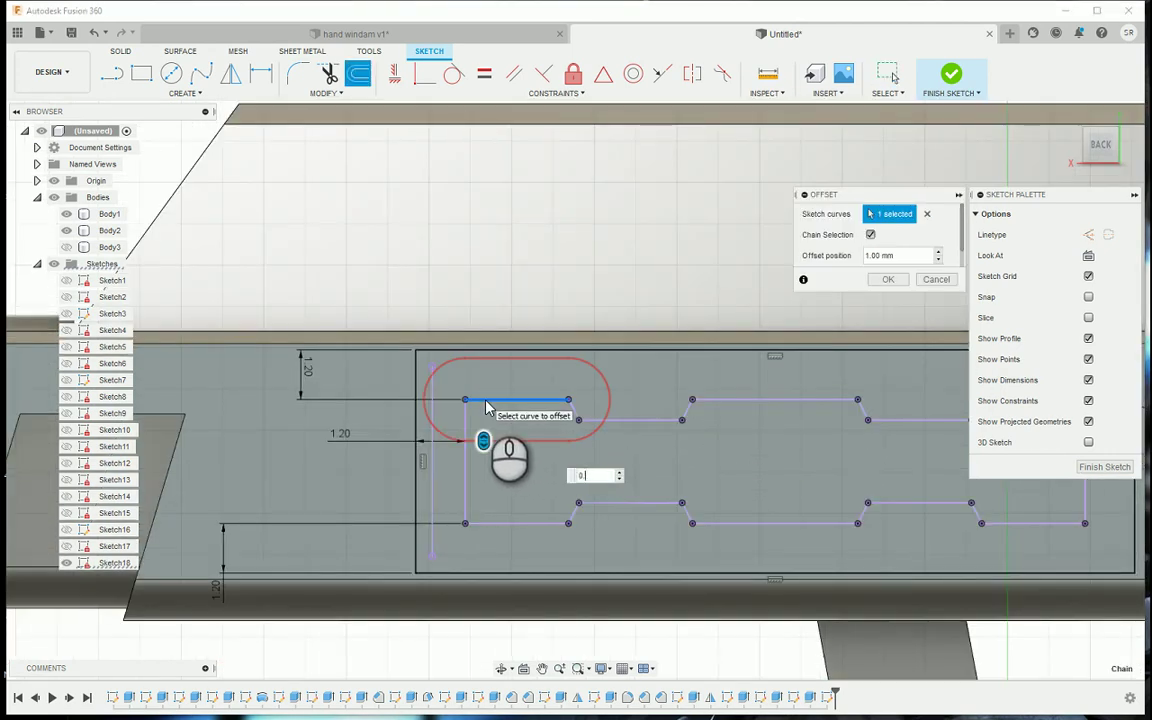
key(Return)
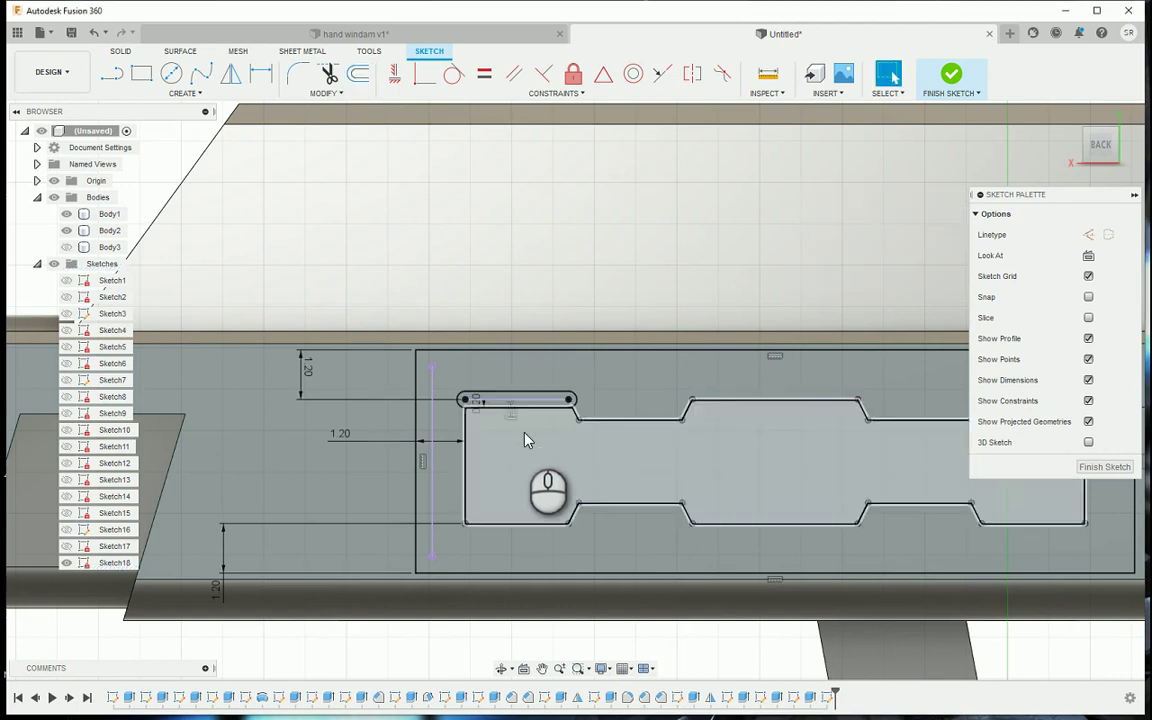
key(o)
click(579, 417)
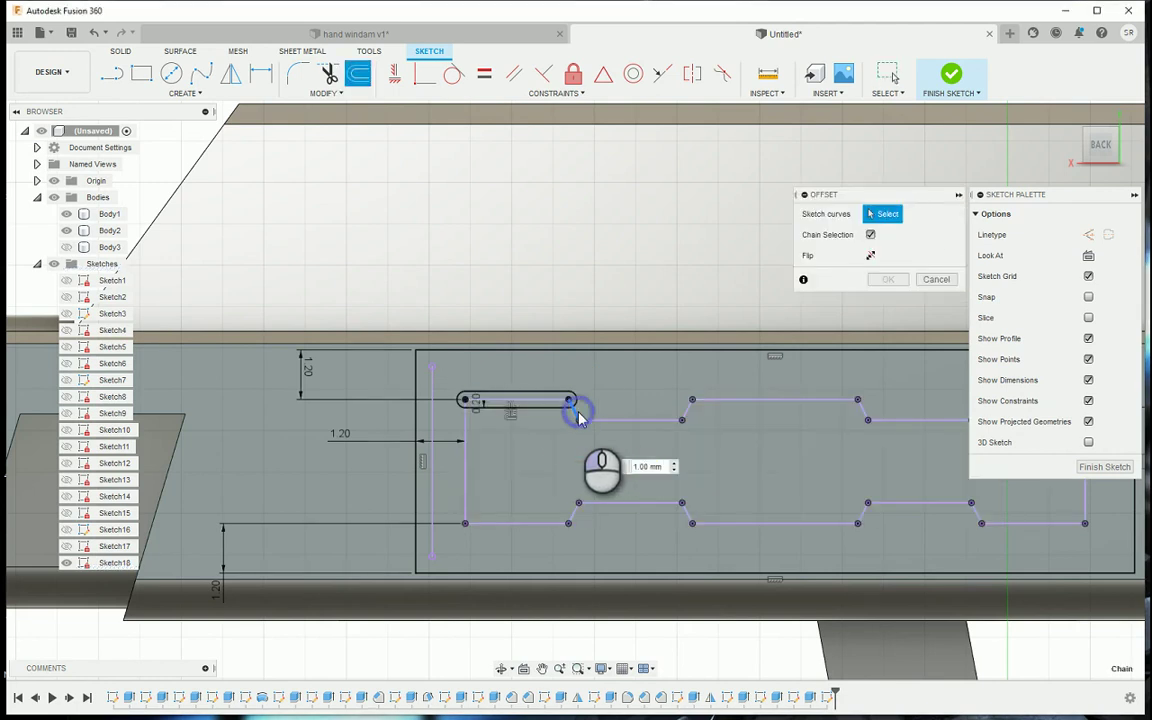
text(0.2)
key(Return)
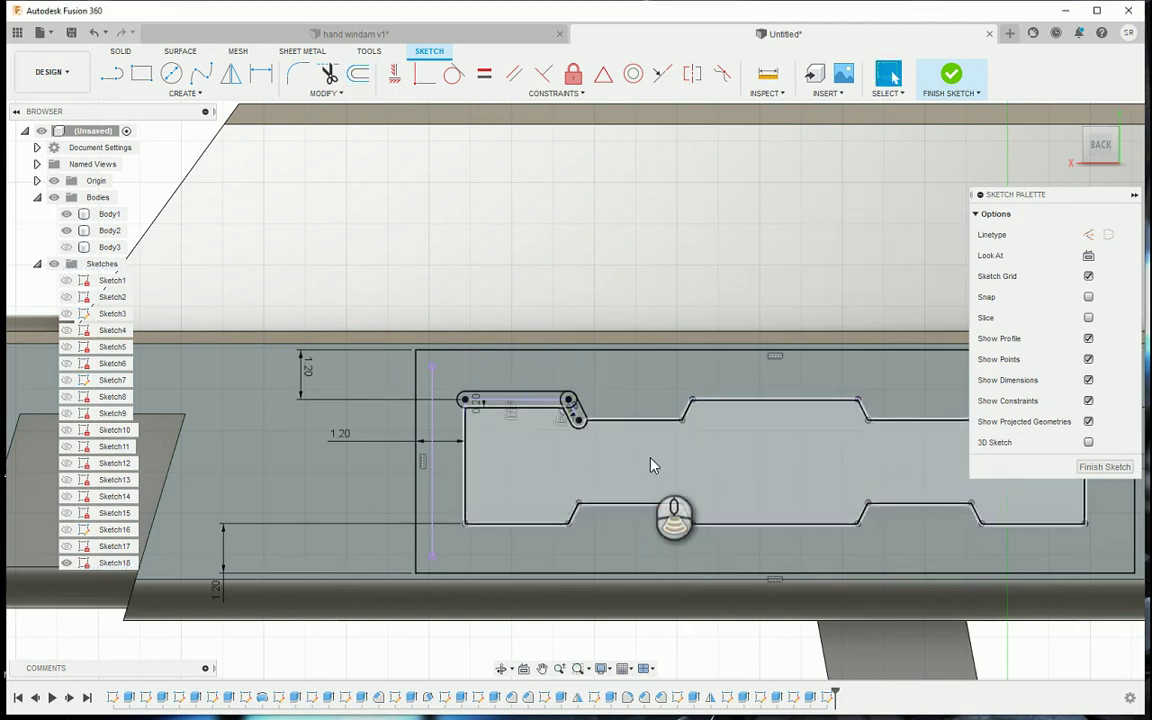
Offset the first upper notch's floor line and its second sloped edge by 0.2 mm each
scroll(653, 465, up, 2)
key(o)
click(624, 409)
text(0)
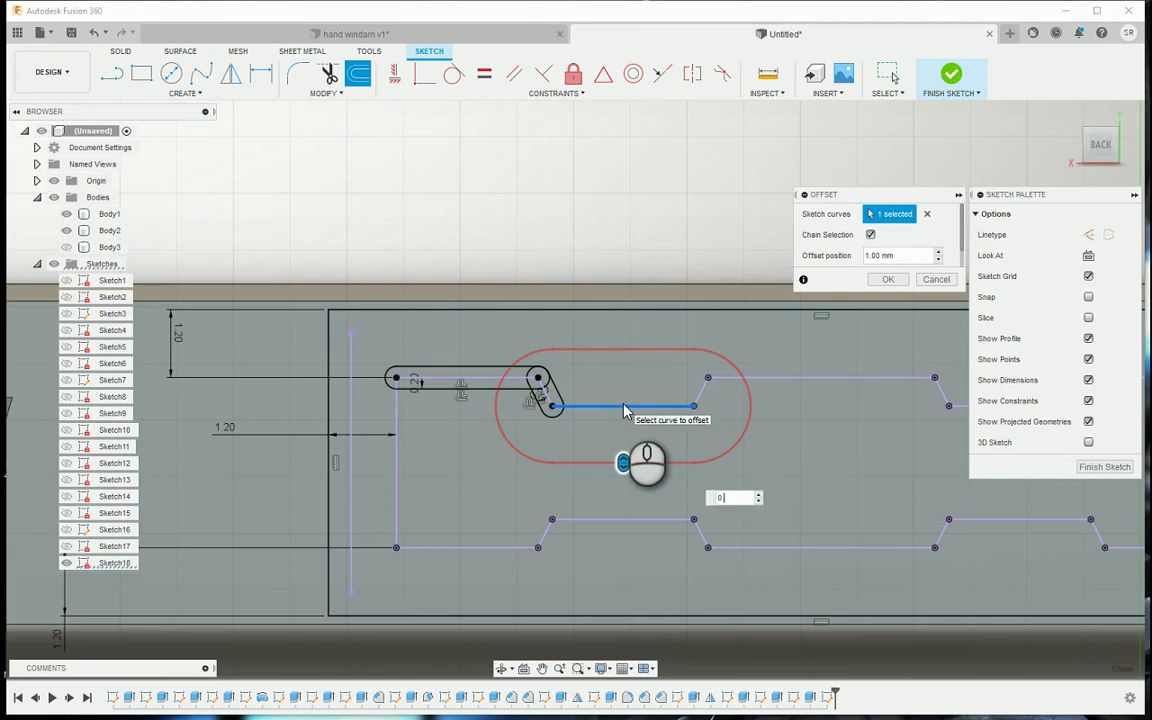
text(.2)
key(Return)
scroll(635, 411, up, 2)
key(o)
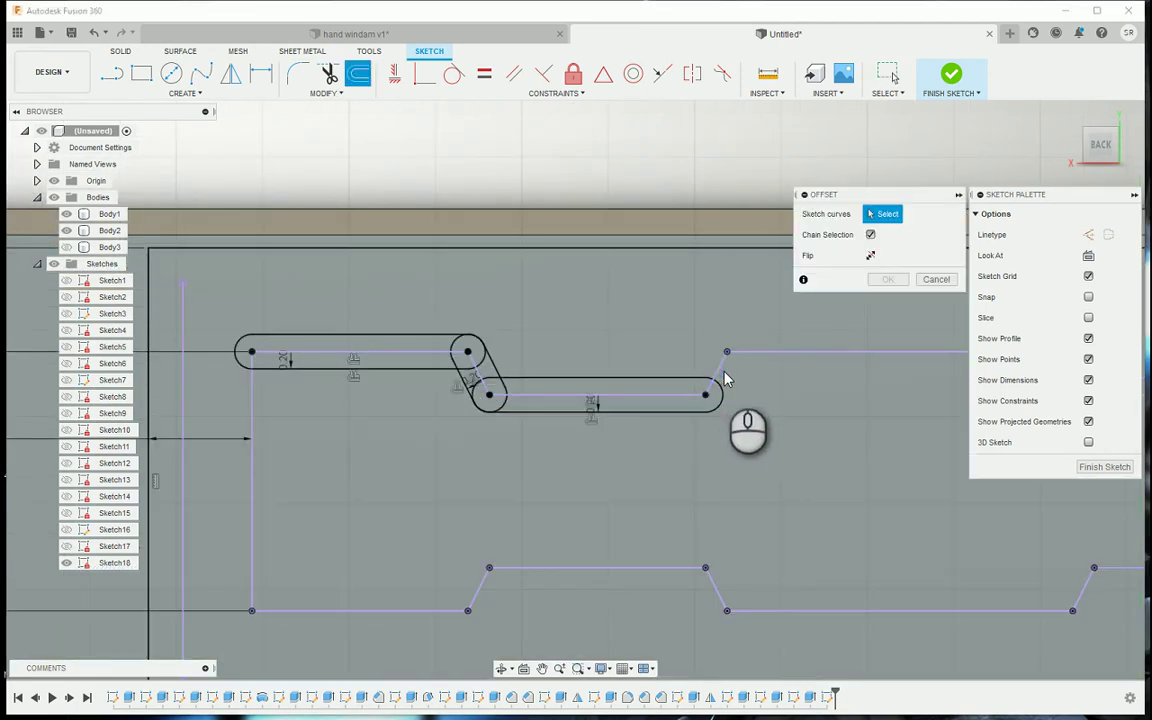
click(720, 377)
text(0.2)
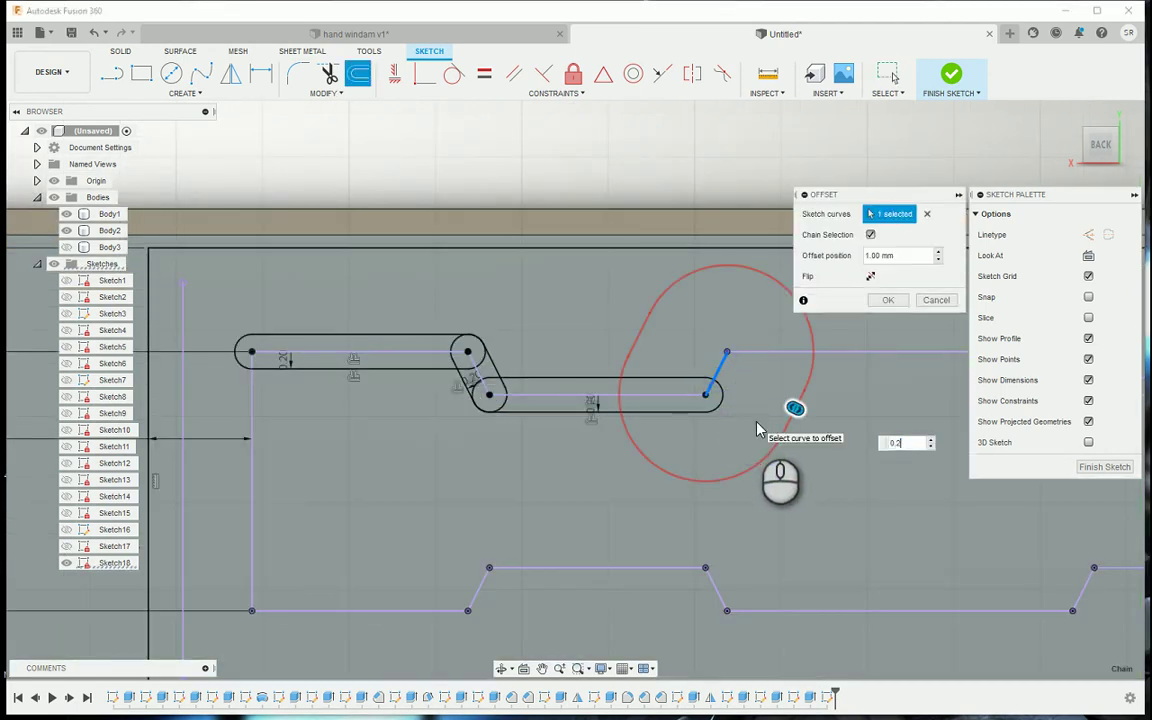
key(Return)
Offset the outline's middle upper edge and the sloped edge descending into the second upper notch by 0.2 mm each
key(o)
click(785, 360)
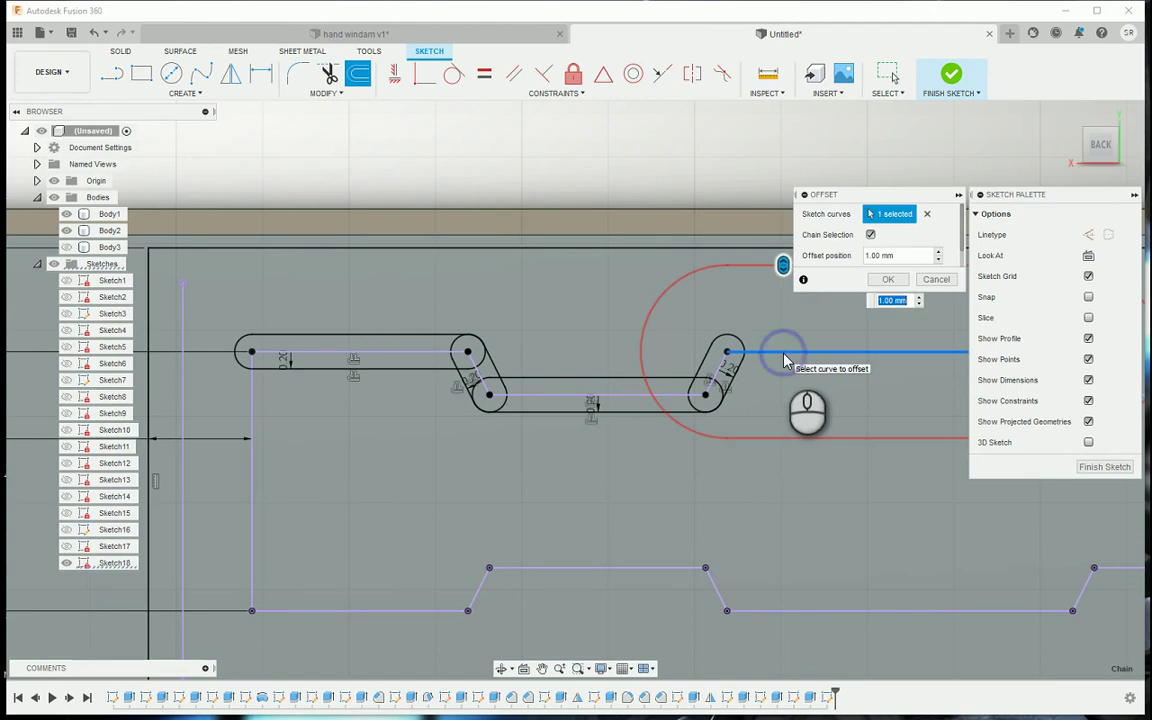
key(Return)
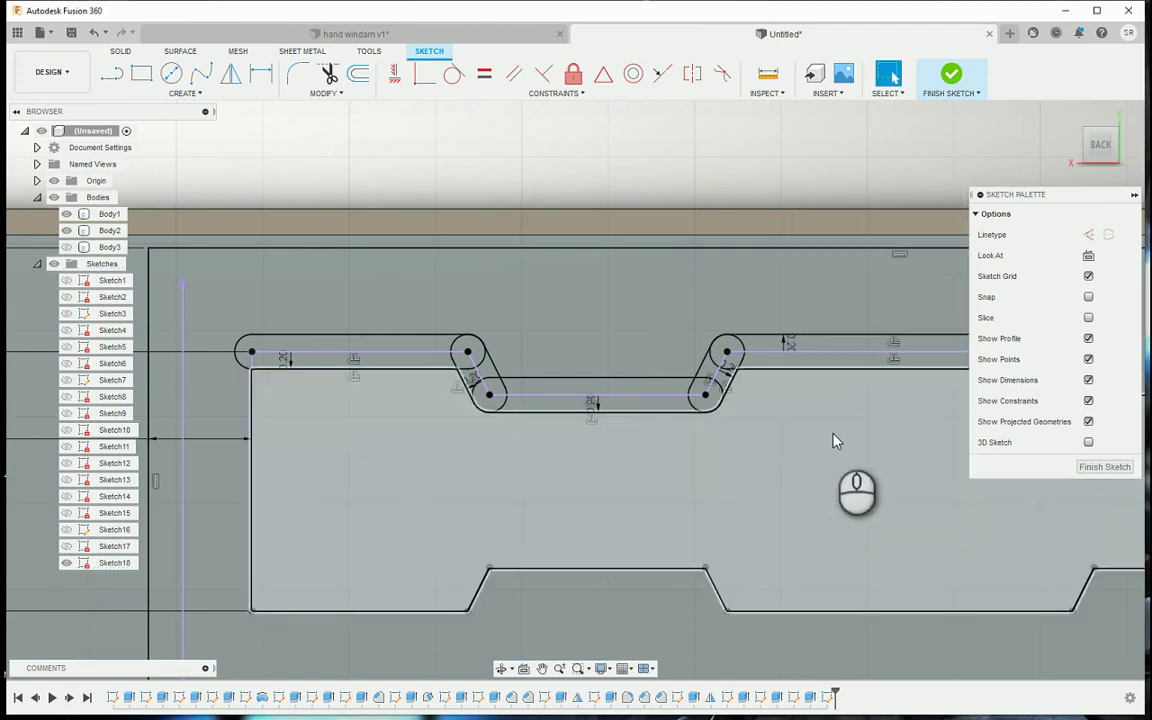
scroll(424, 432, up, 3)
key(o)
click(656, 390)
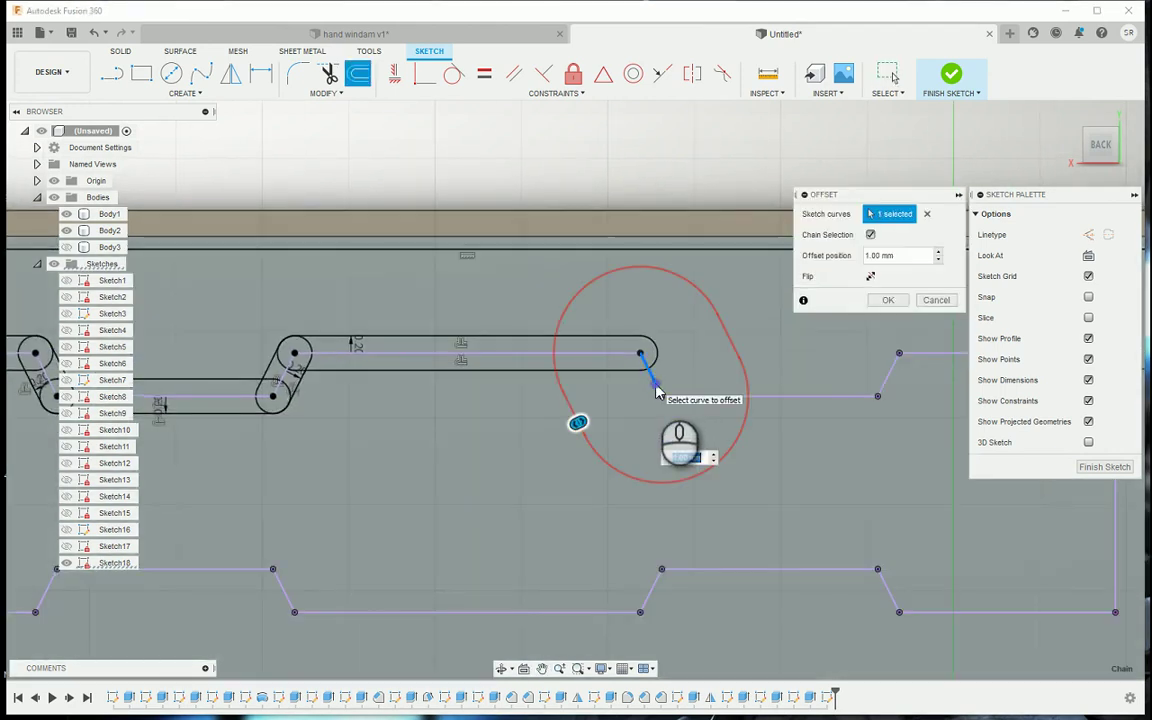
key(Return)
Offset the second upper notch's floor line and its rising sloped edge by 0.2 mm each
key(o)
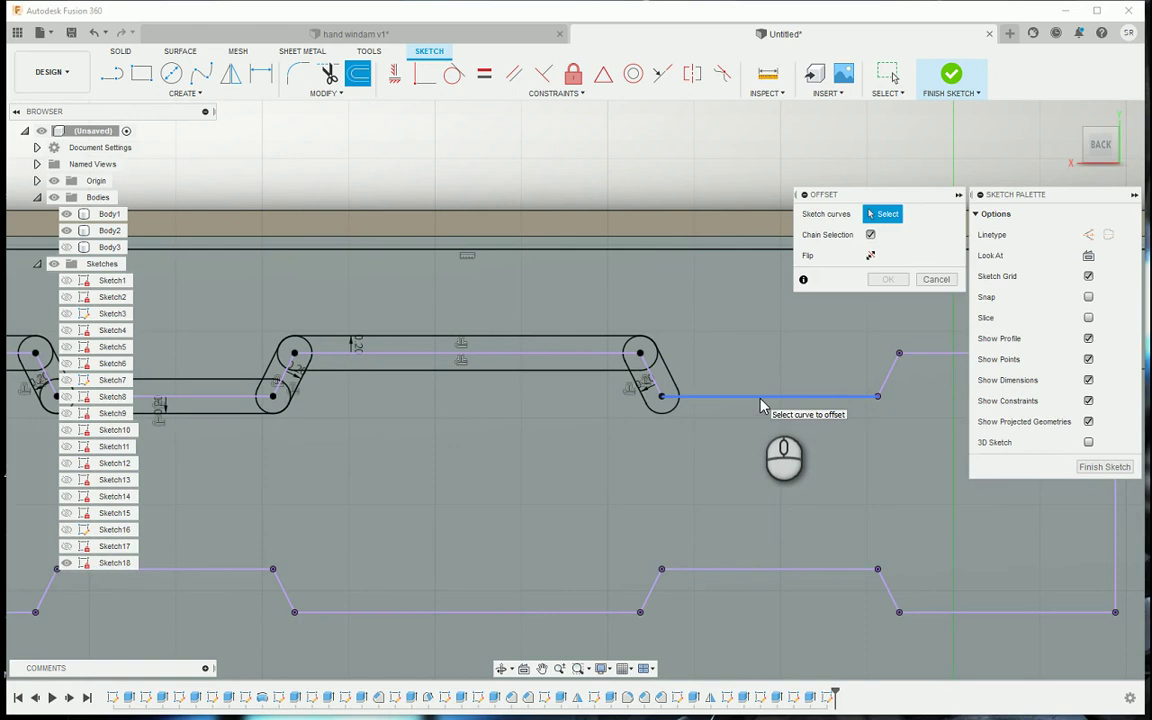
click(762, 398)
text(0.2)
key(Return)
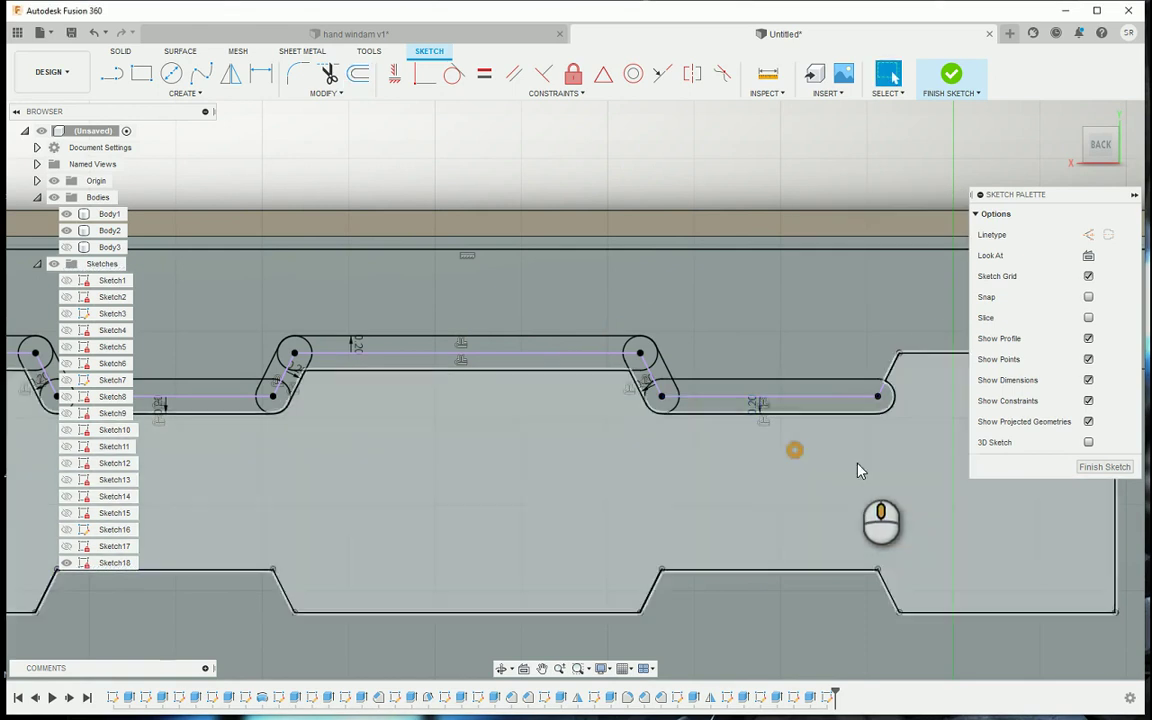
middle_drag(860, 467, 677, 403)
key(o)
click(613, 418)
text(0)
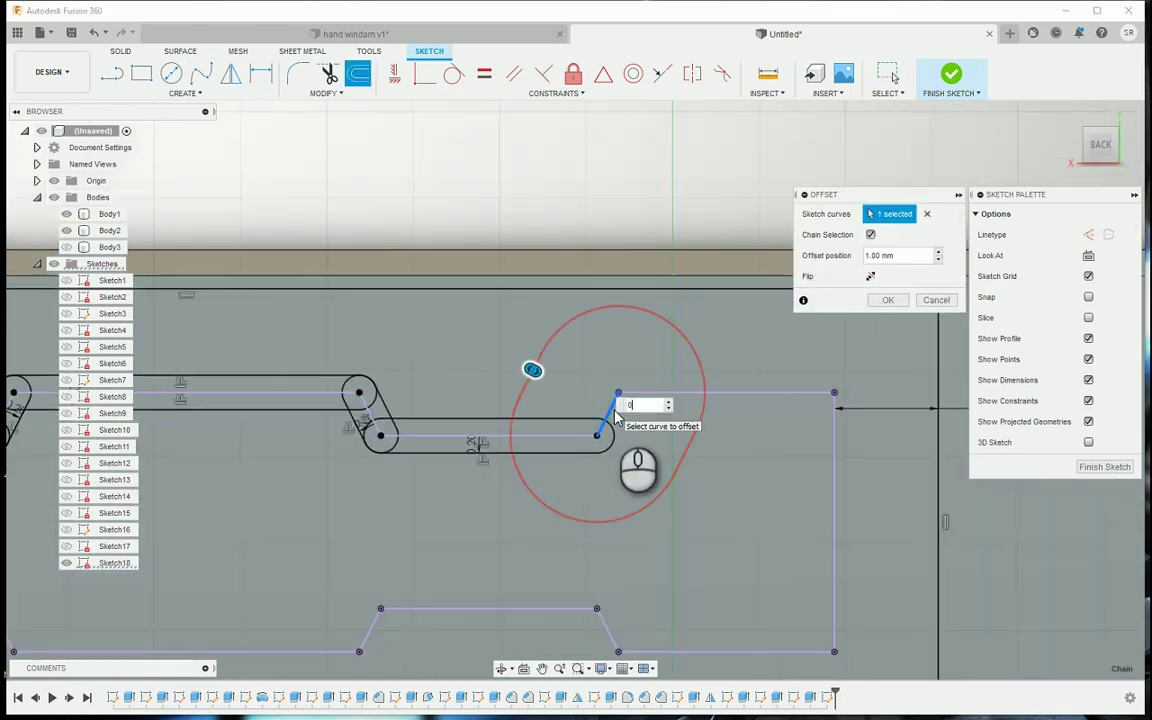
text(.2)
key(Return)
Offset the outline's last upper edge and the adjoining vertical end edge by 0.2 mm each
key(o)
click(684, 396)
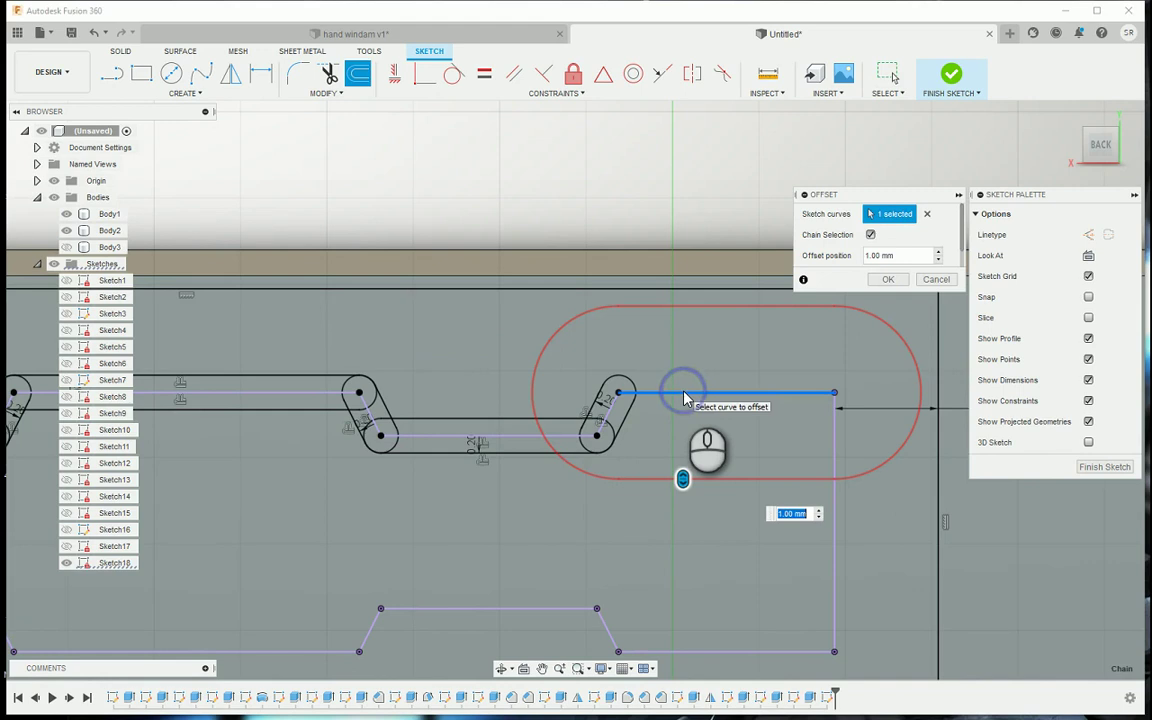
text(0.2)
key(Return)
key(o)
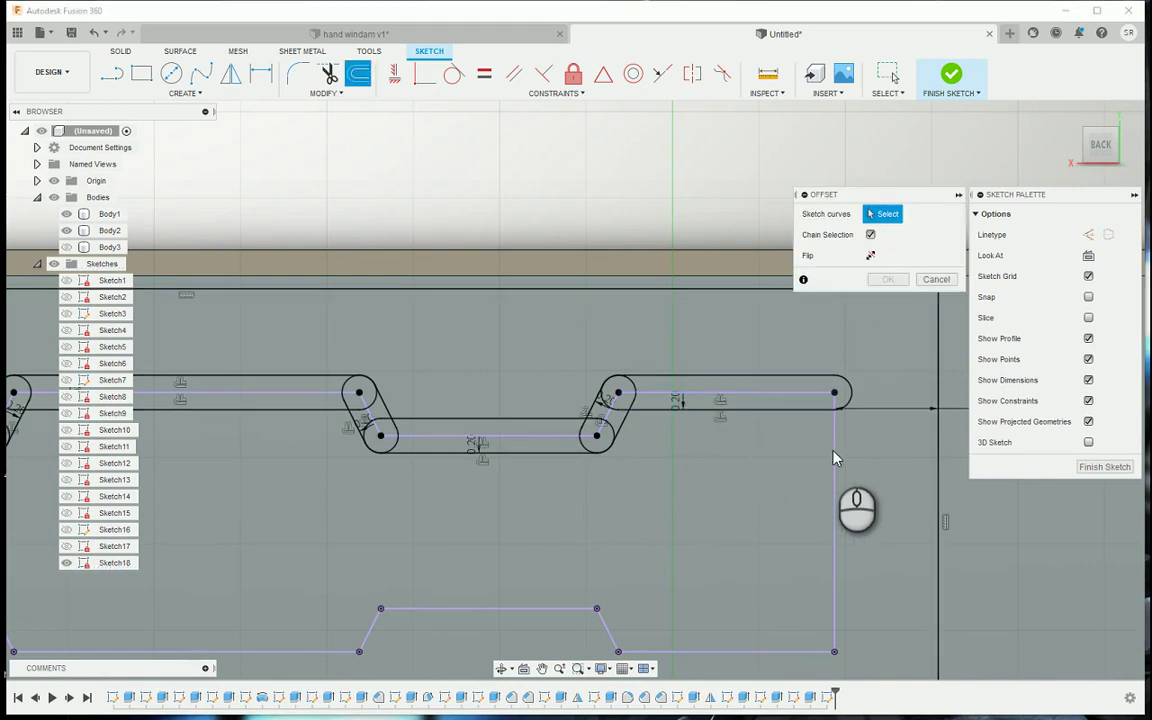
click(836, 457)
text(0.2)
key(Return)
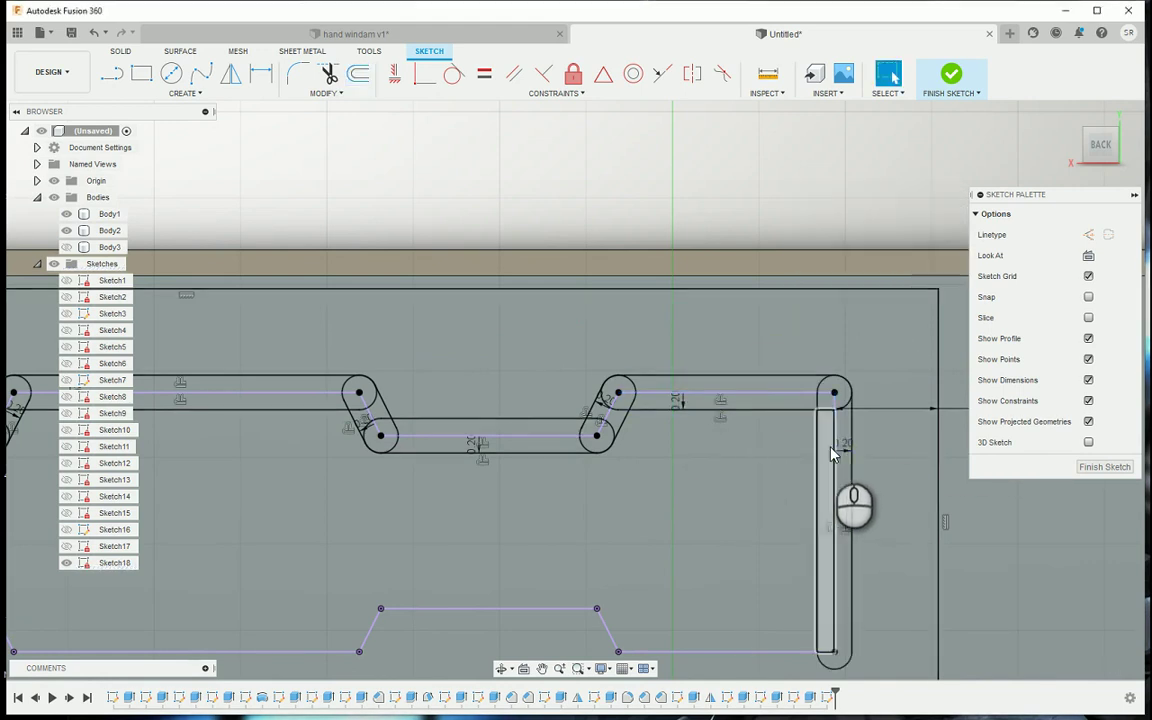
Offset the adjoining lower edge and the sloped edge rising into the first lower notch by 0.2 mm each
middle_drag(838, 458, 686, 452)
key(o)
click(679, 531)
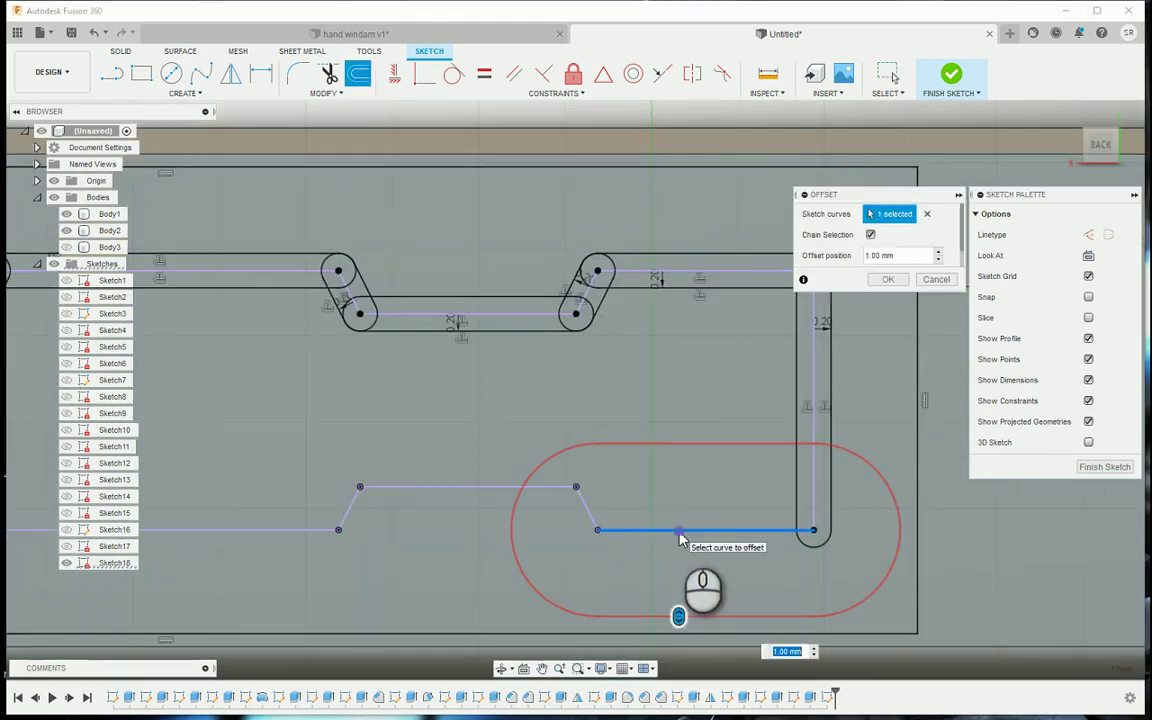
key(Return)
key(o)
click(583, 505)
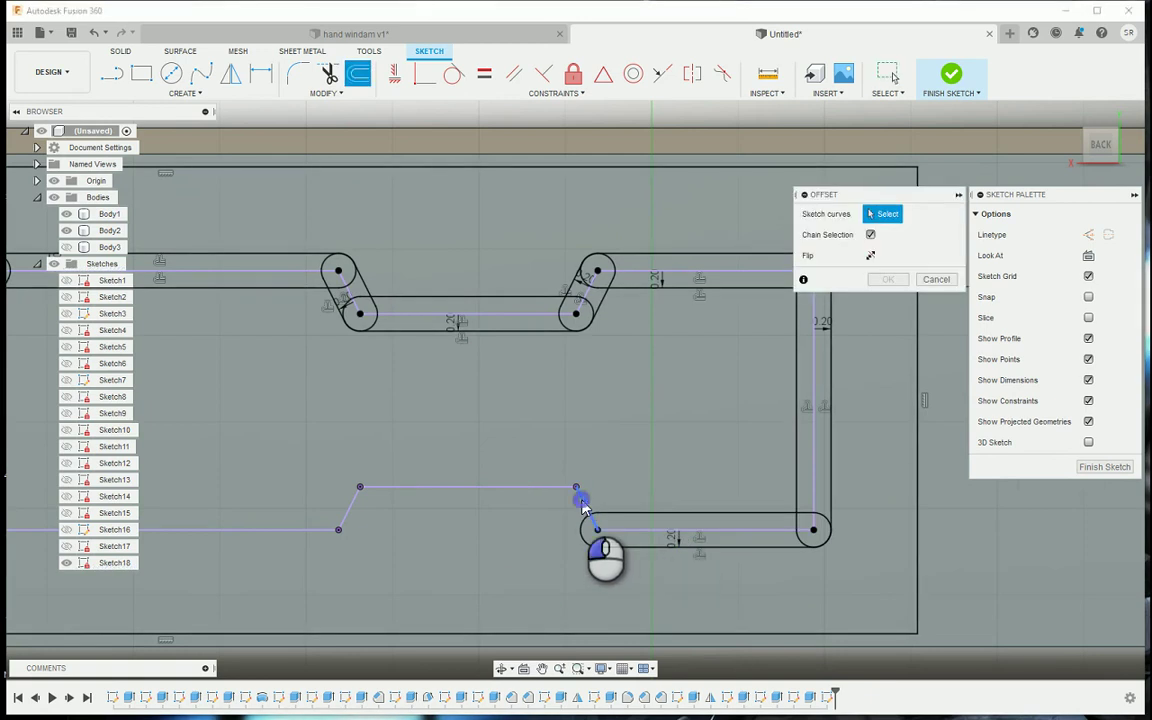
text(0.2)
key(Return)
Offset the first lower notch's horizontal line and its second sloped edge by 0.2 mm each
key(o)
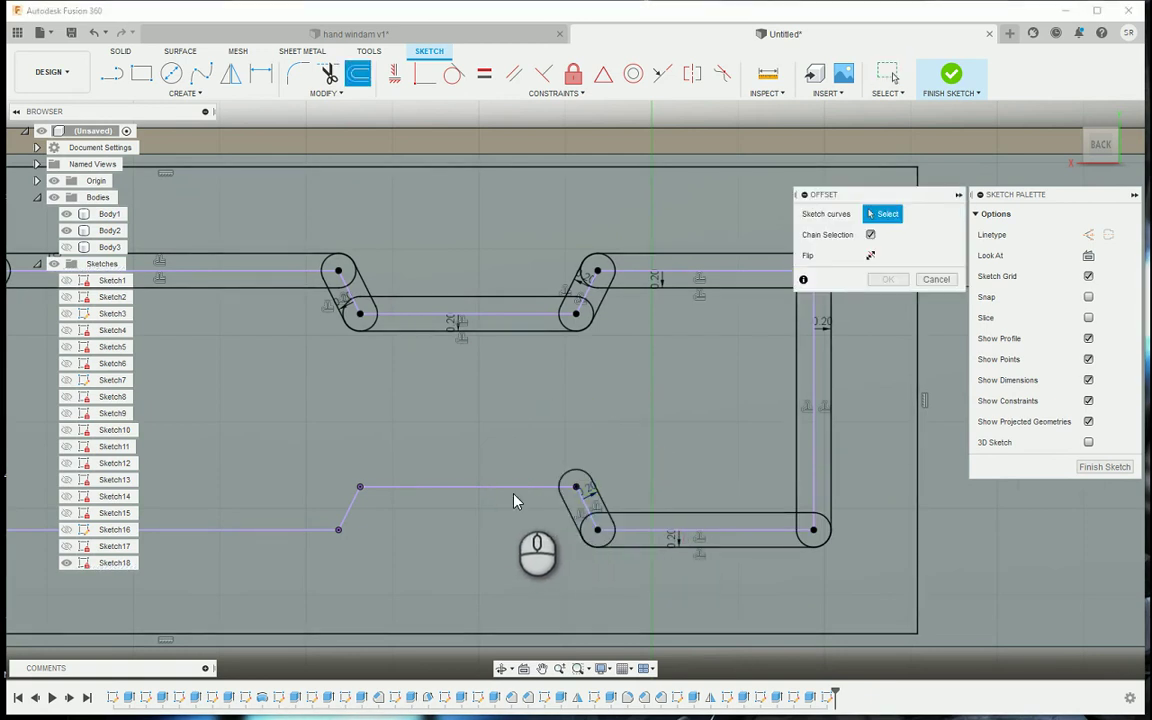
click(510, 490)
text(0.2)
key(Return)
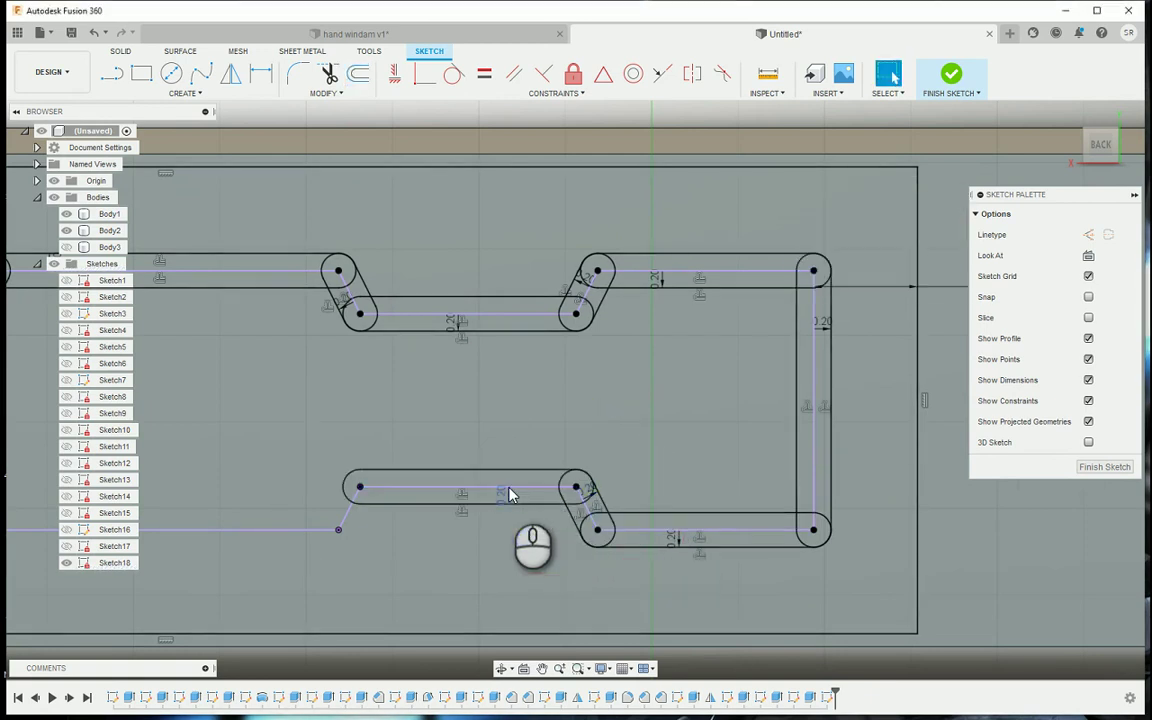
key(o)
click(348, 510)
text(0.2)
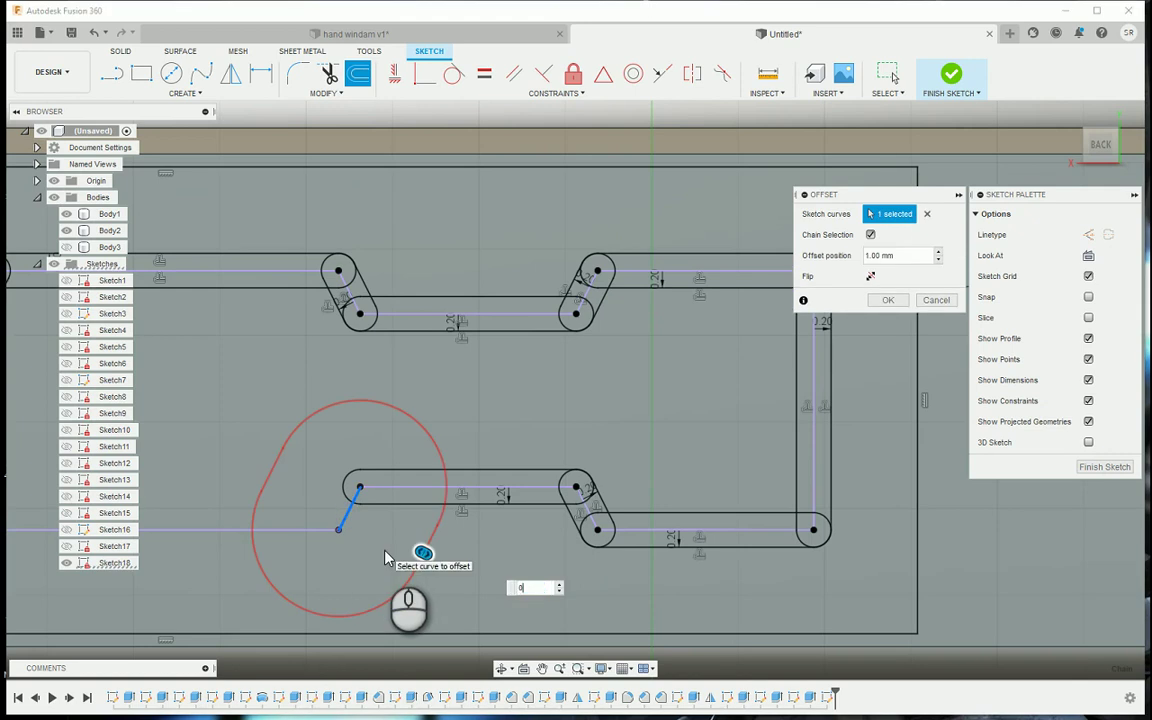
key(Return)
Offset the outline's middle lower edge and the sloped edge rising into the second lower notch by 0.2 mm each
key(o)
click(262, 531)
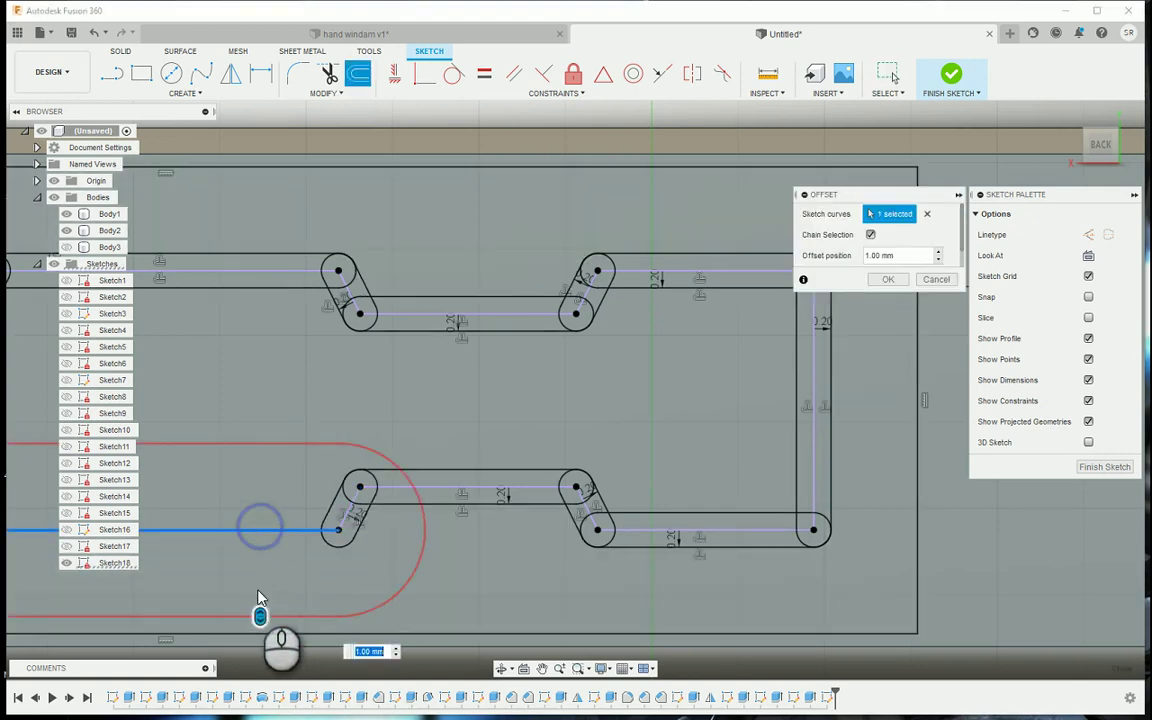
middle_drag(257, 592, 845, 545)
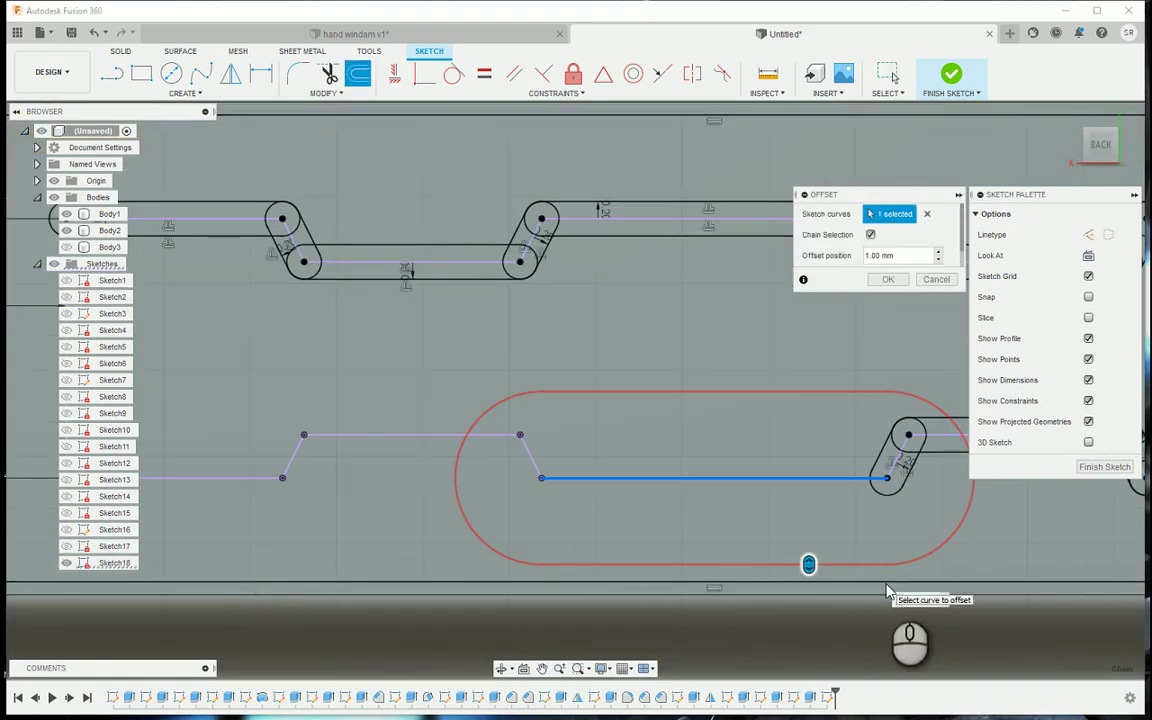
text(0.2)
key(Return)
key(o)
click(527, 455)
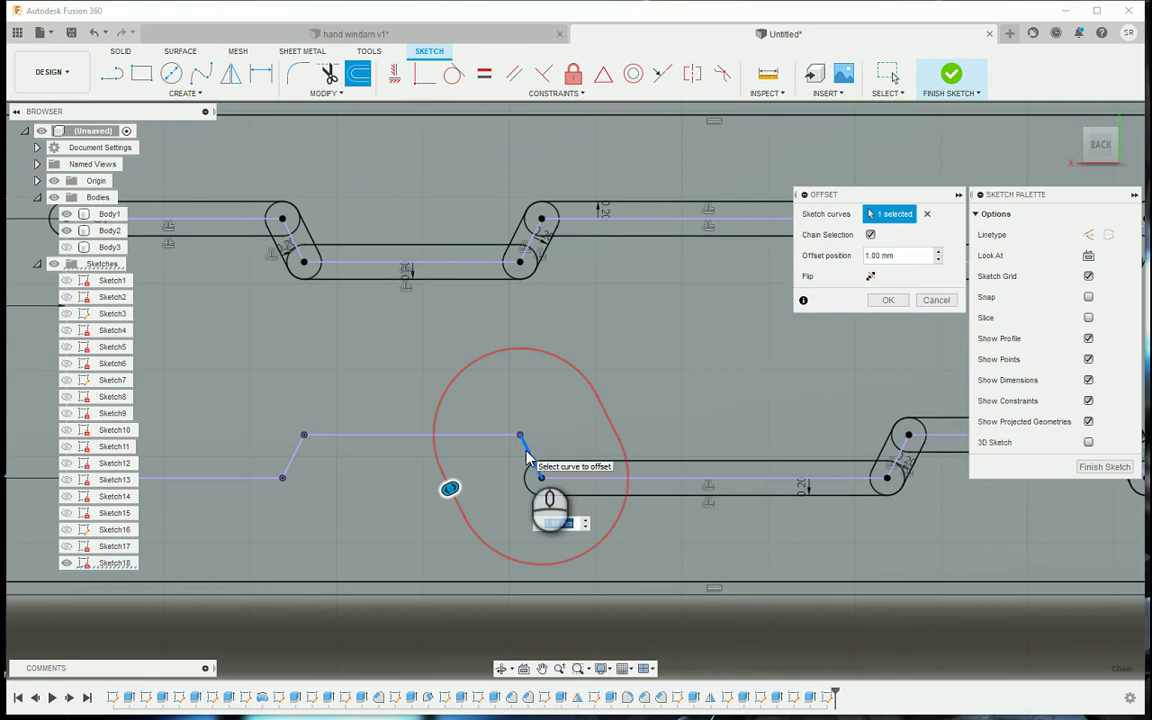
text(0.2)
key(Return)
Offset the second lower notch's horizontal line and its remaining sloped edge by 0.2 mm each
key(o)
click(470, 436)
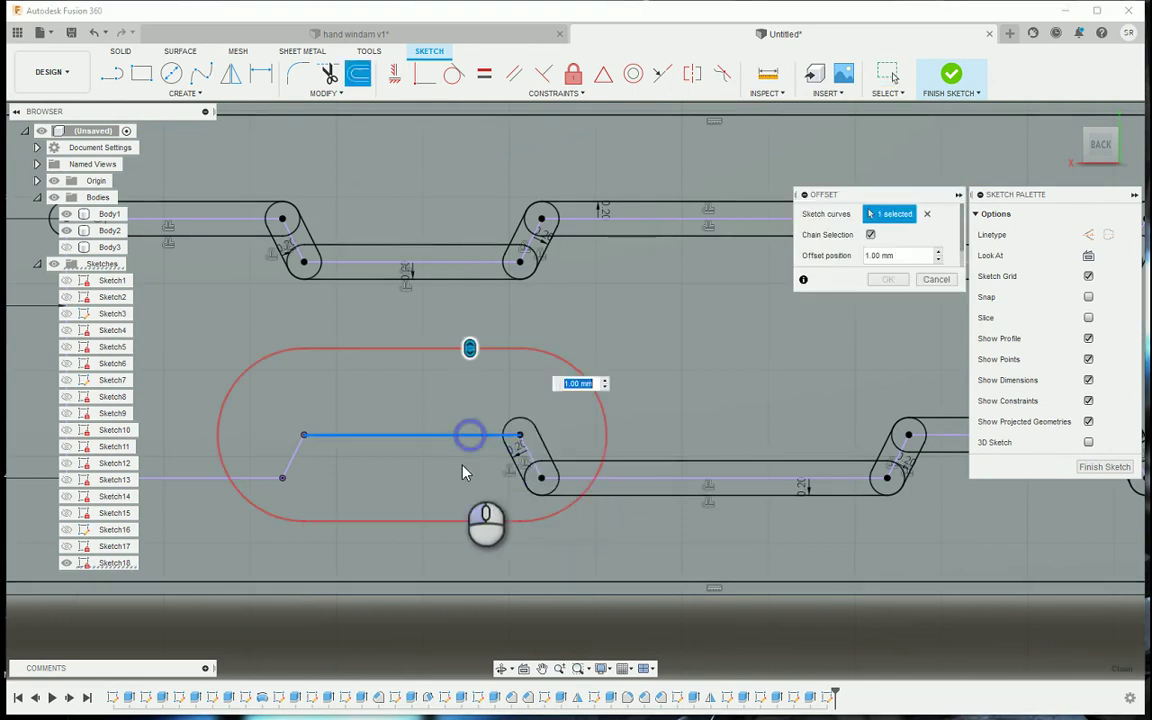
text(0.2)
key(Return)
middle_drag(465, 466, 655, 510)
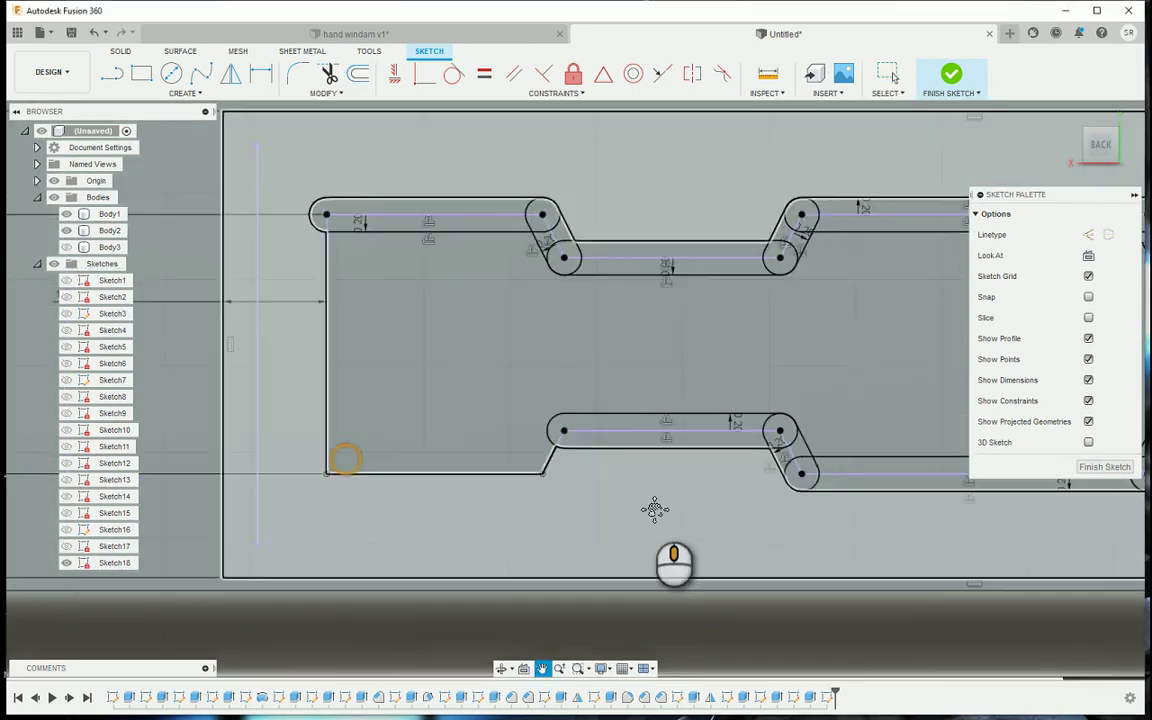
key(o)
click(598, 458)
text(0.2)
key(Return)
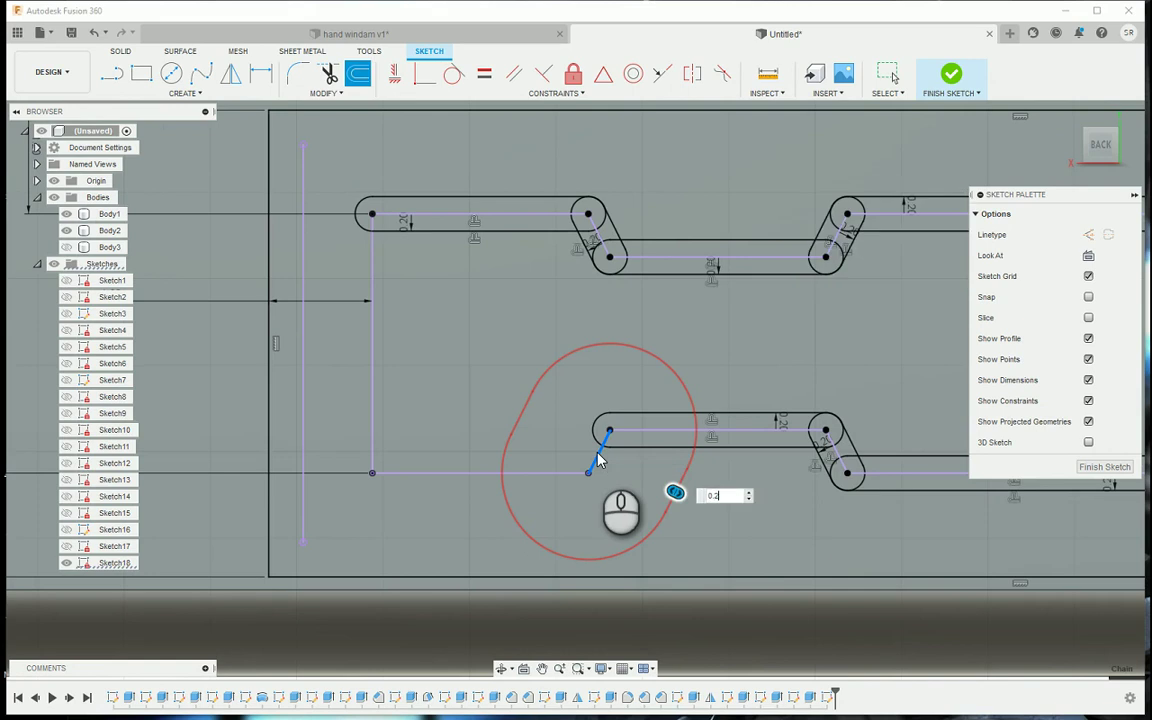
Offset the outline's last lower edge and the remaining vertical end edge by 0.2 mm each
key(o)
click(525, 473)
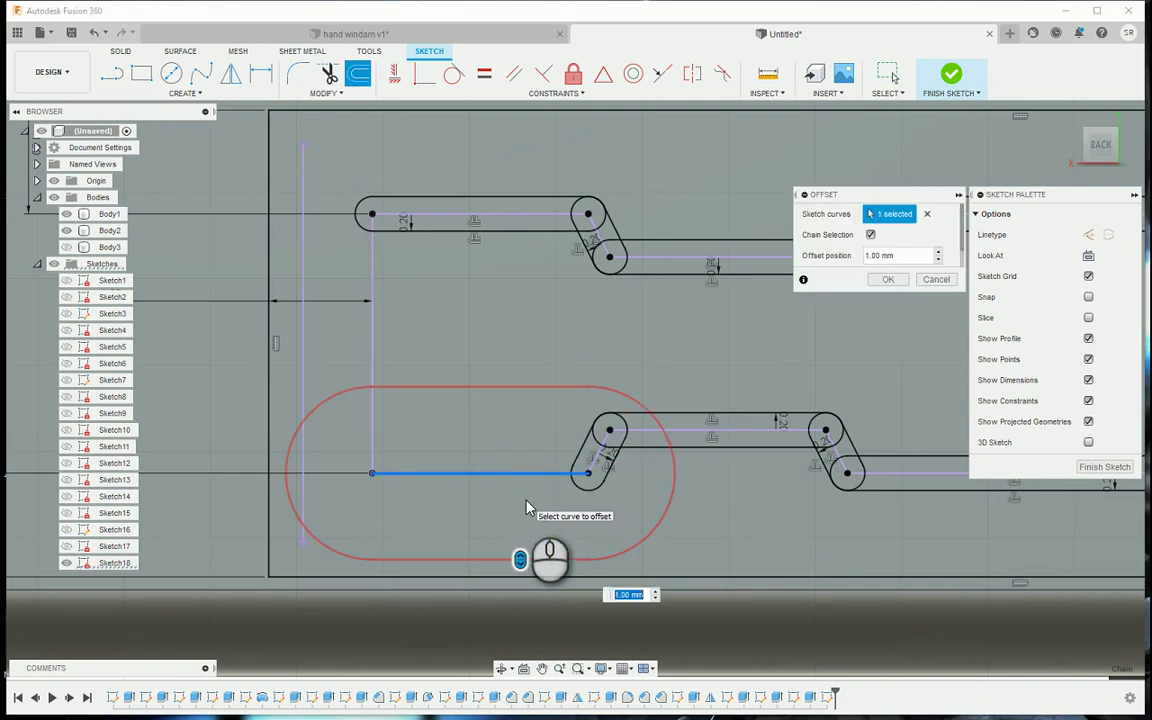
text(0.2)
key(Return)
key(o)
click(372, 348)
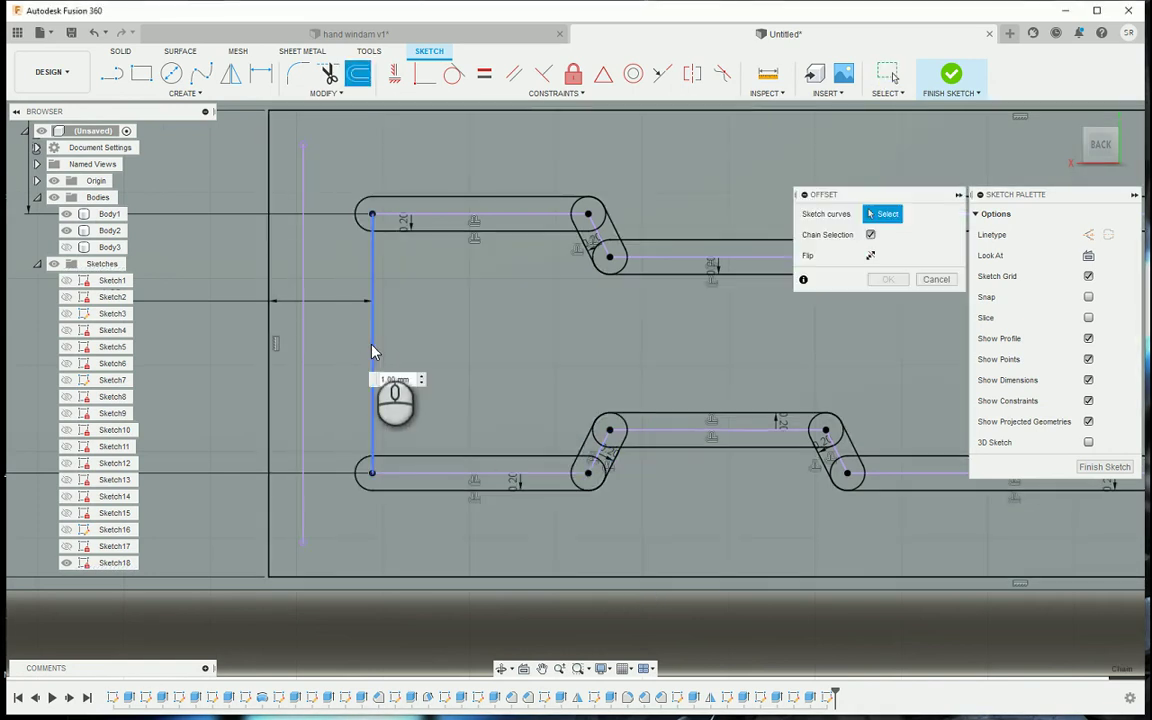
text(0.2)
key(Return)
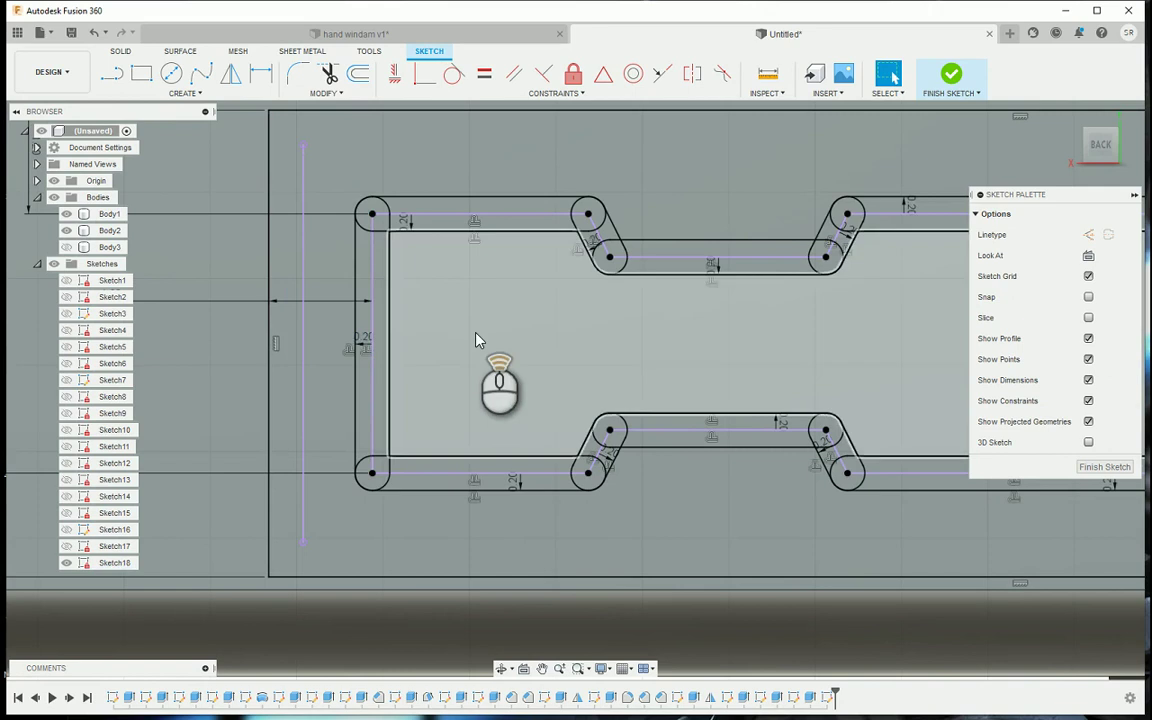
Finish the sketch and extrude the profile between the rectangle and the clearance outline 1.5 mm, joined to the main body
scroll(428, 299, down, 5)
click(955, 85)
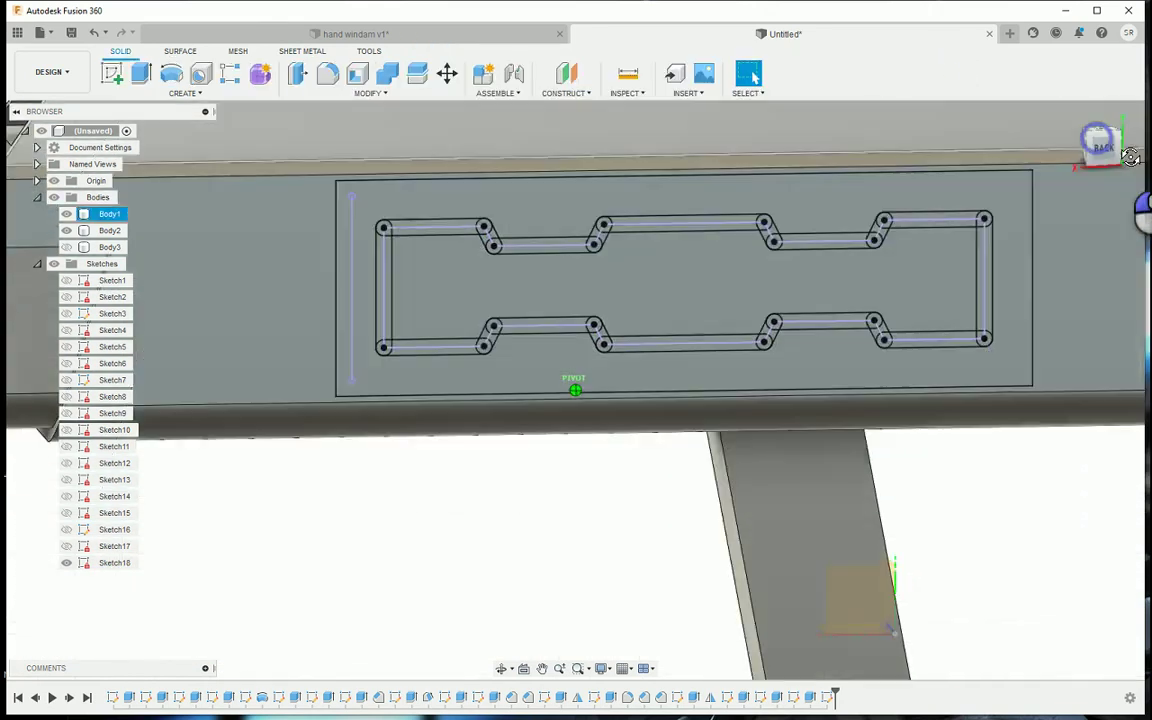
scroll(928, 363, down, 3)
shift+middle_drag(928, 363, 265, 221)
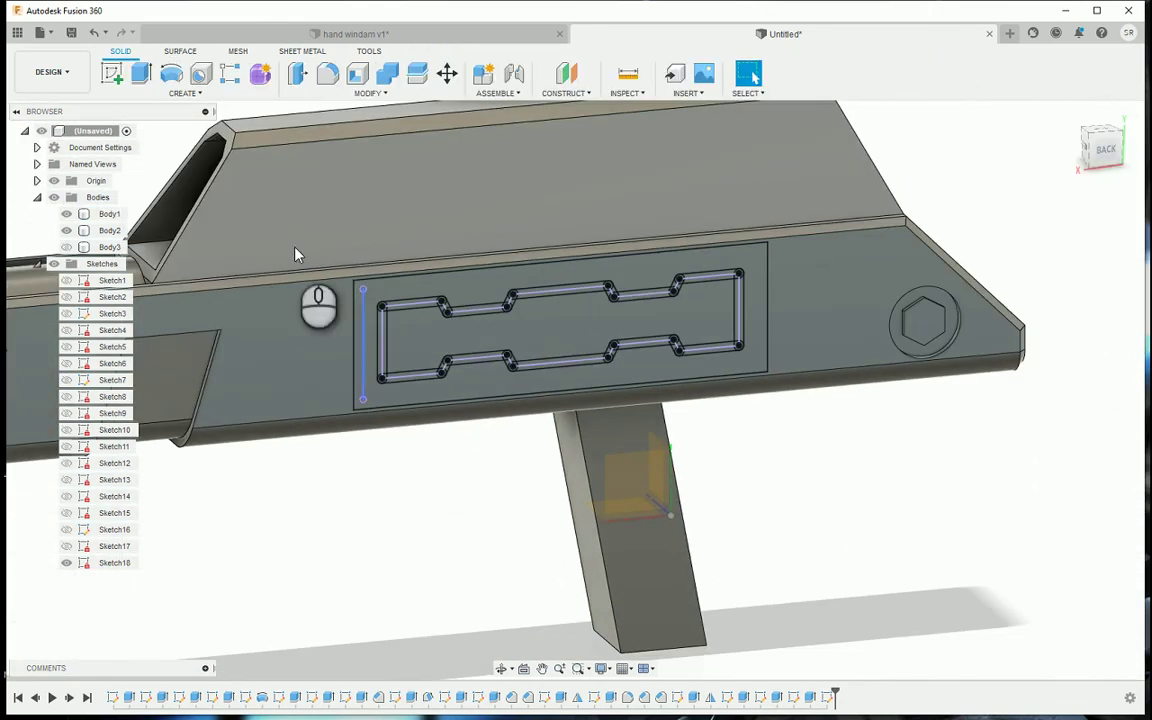
click(140, 78)
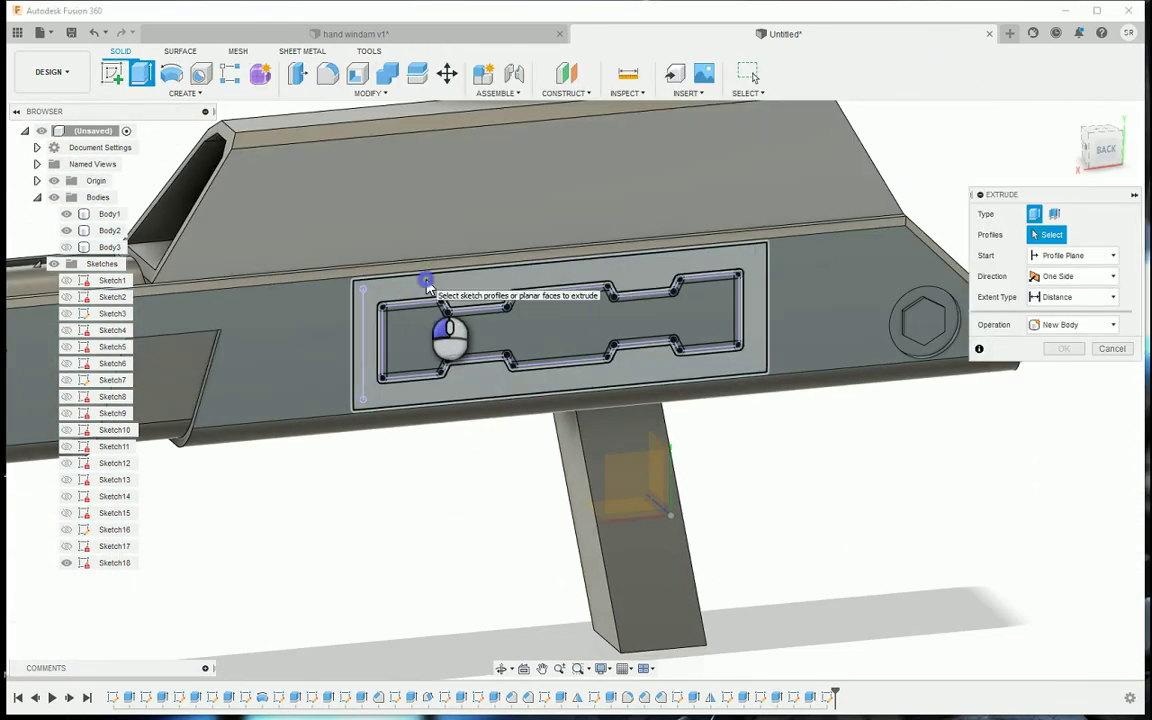
click(425, 290)
scroll(473, 311, up, 2)
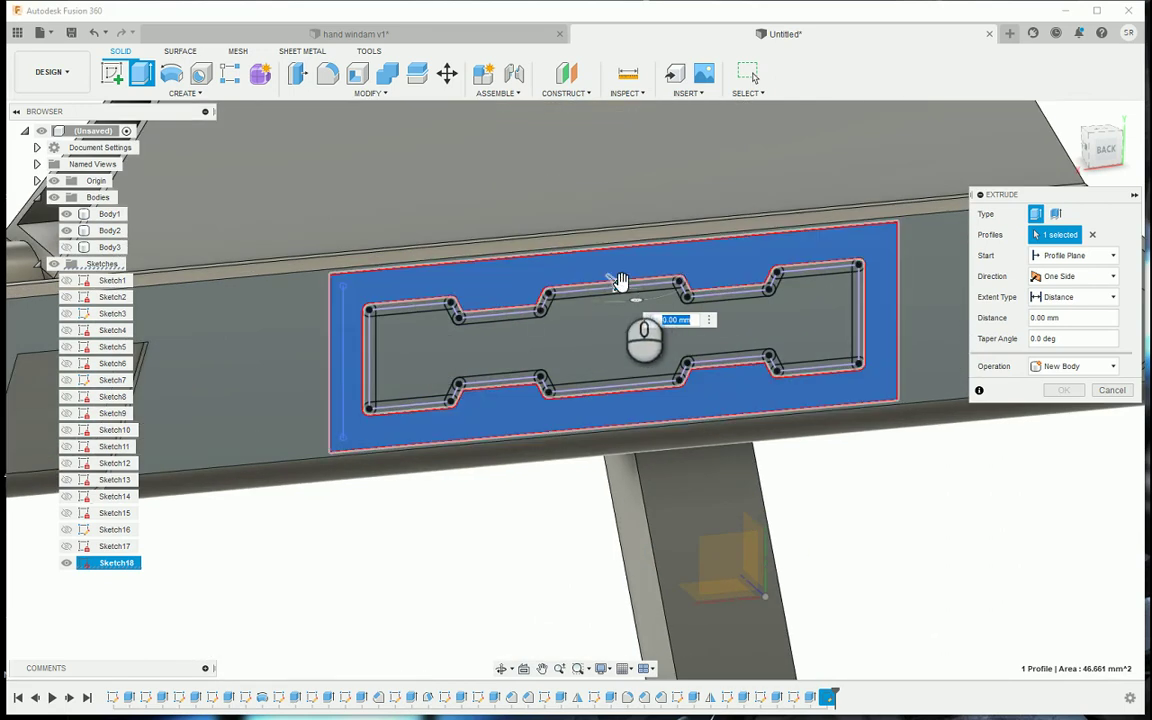
drag(620, 282, 635, 299)
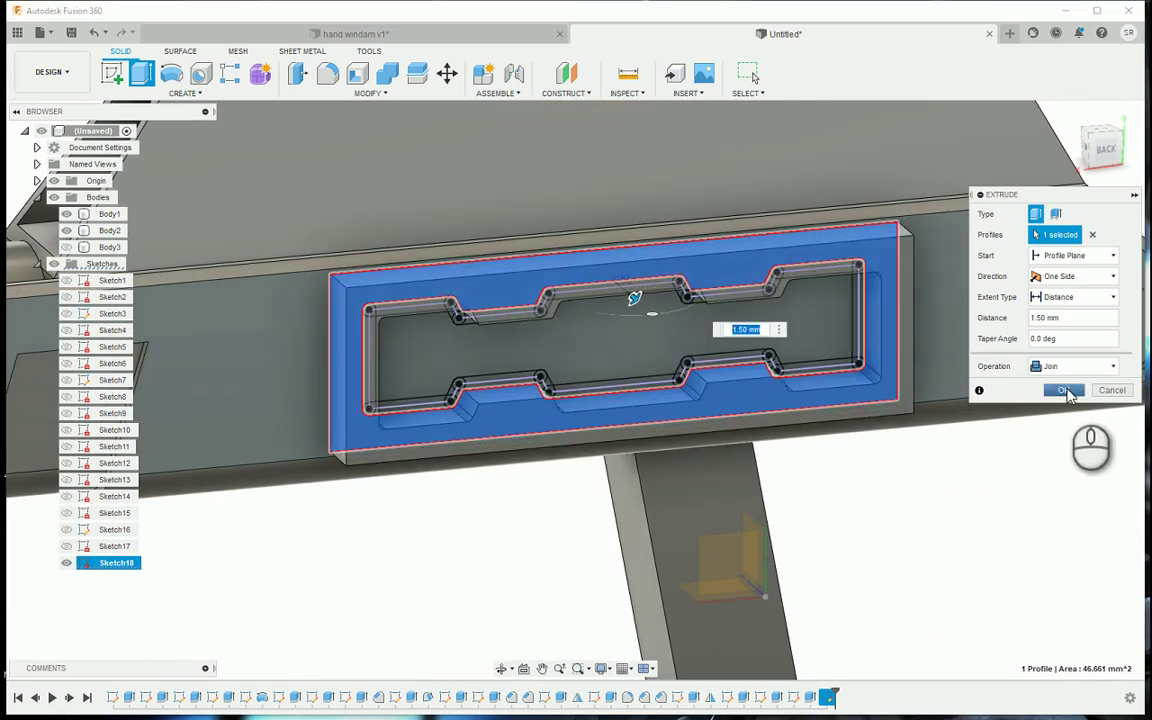
click(1064, 390)
Show the hidden magazine body, Body3, in its mounting surround
scroll(850, 495, down, 5)
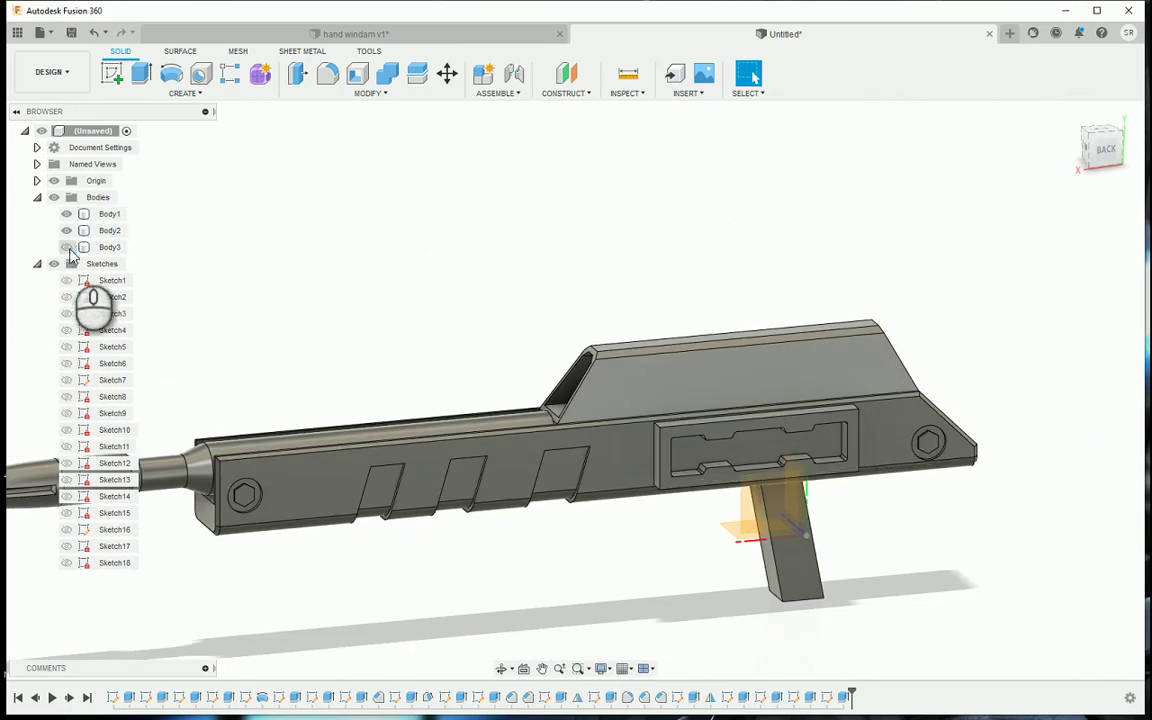
click(66, 247)
shift+middle_drag(1128, 202, 897, 468)
scroll(704, 510, up, 4)
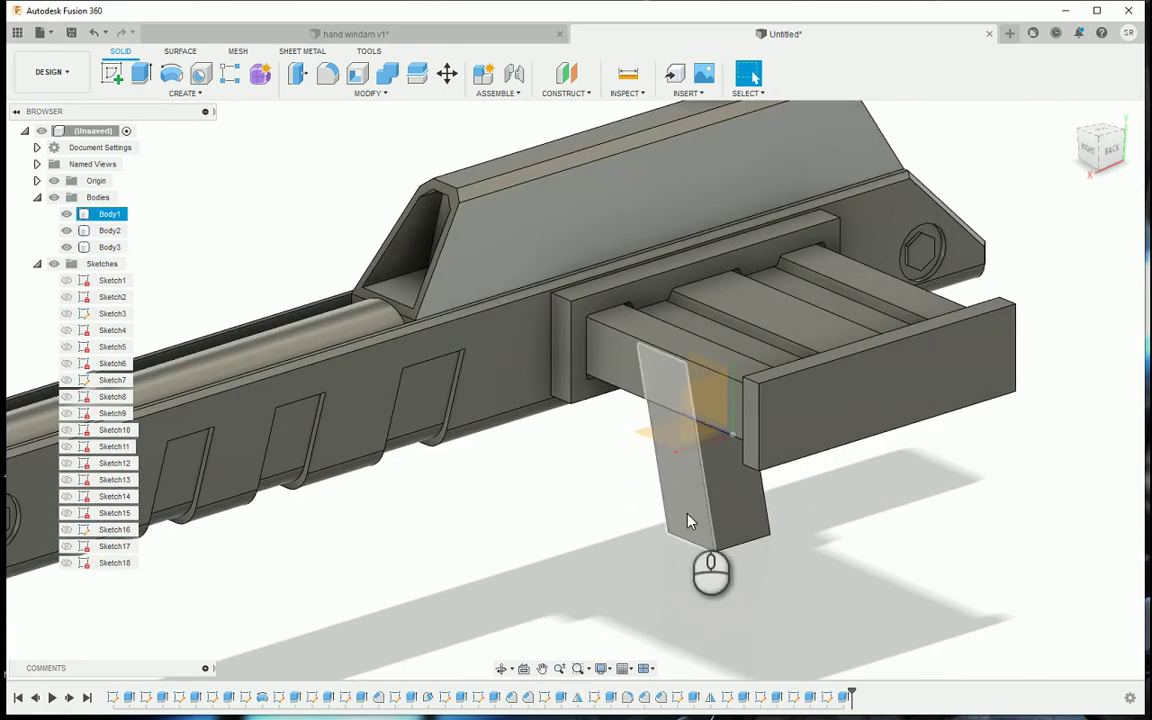
Chamfer the four outer corner edges of the magazine surround with an equal distance of 1 mm
click(333, 95)
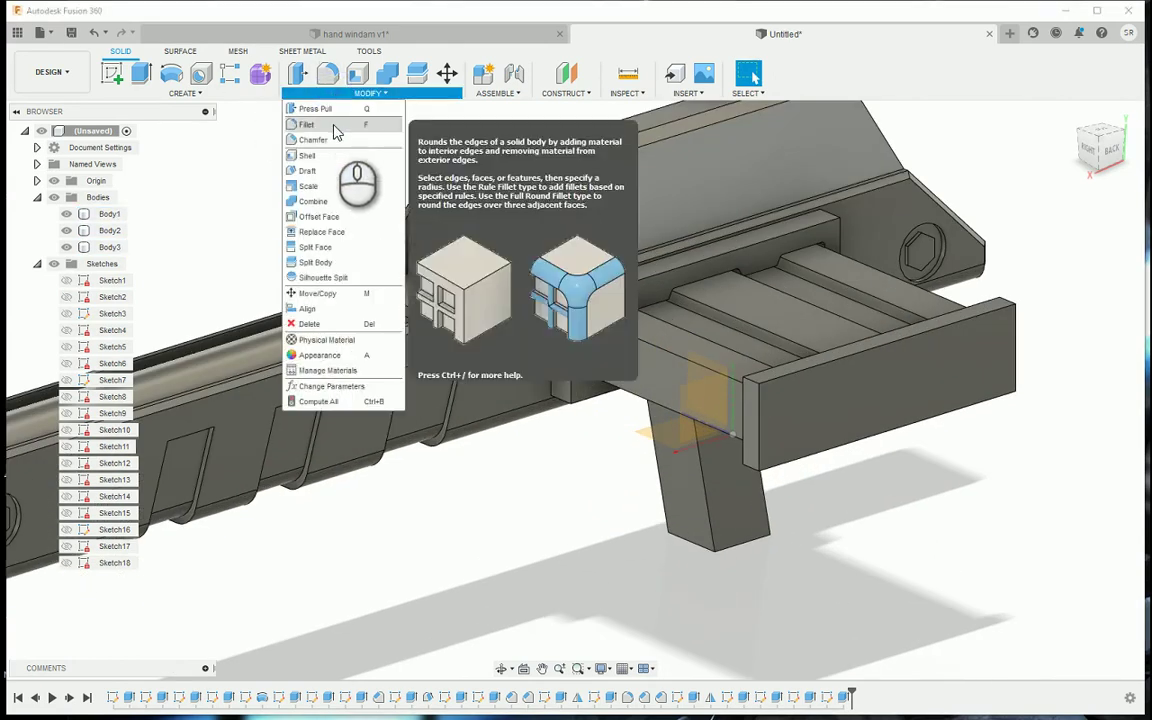
click(340, 143)
click(566, 300)
click(560, 402)
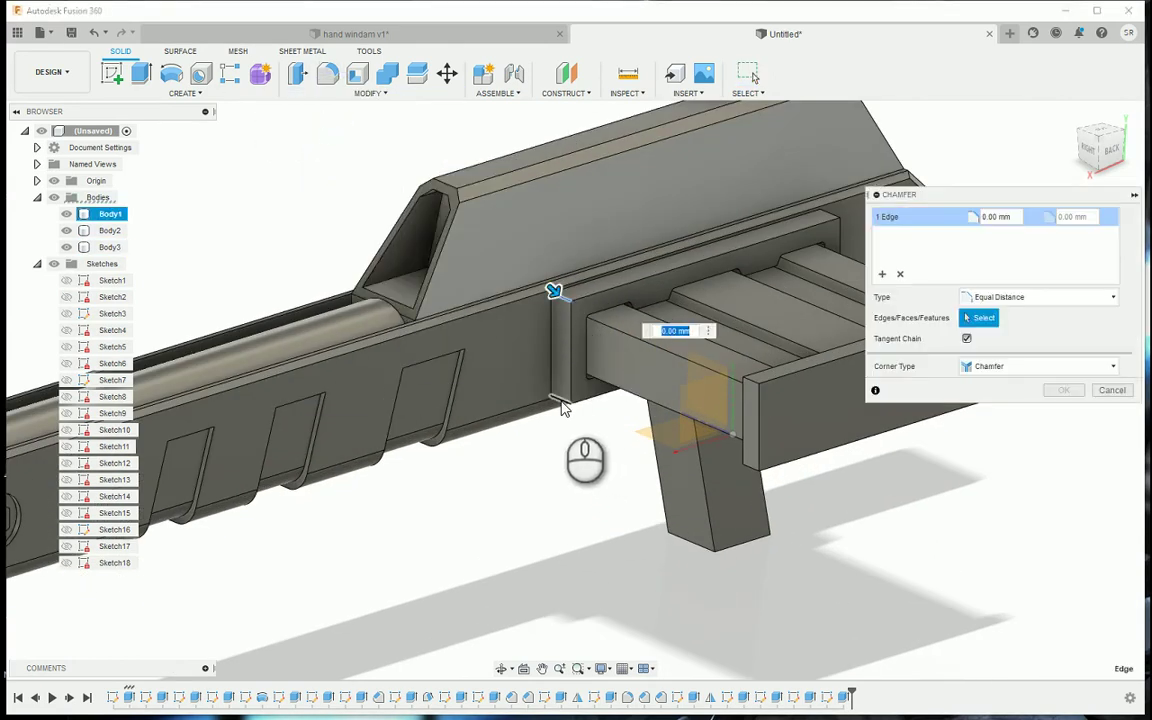
click(829, 215)
shift+middle_drag(773, 251, 720, 255)
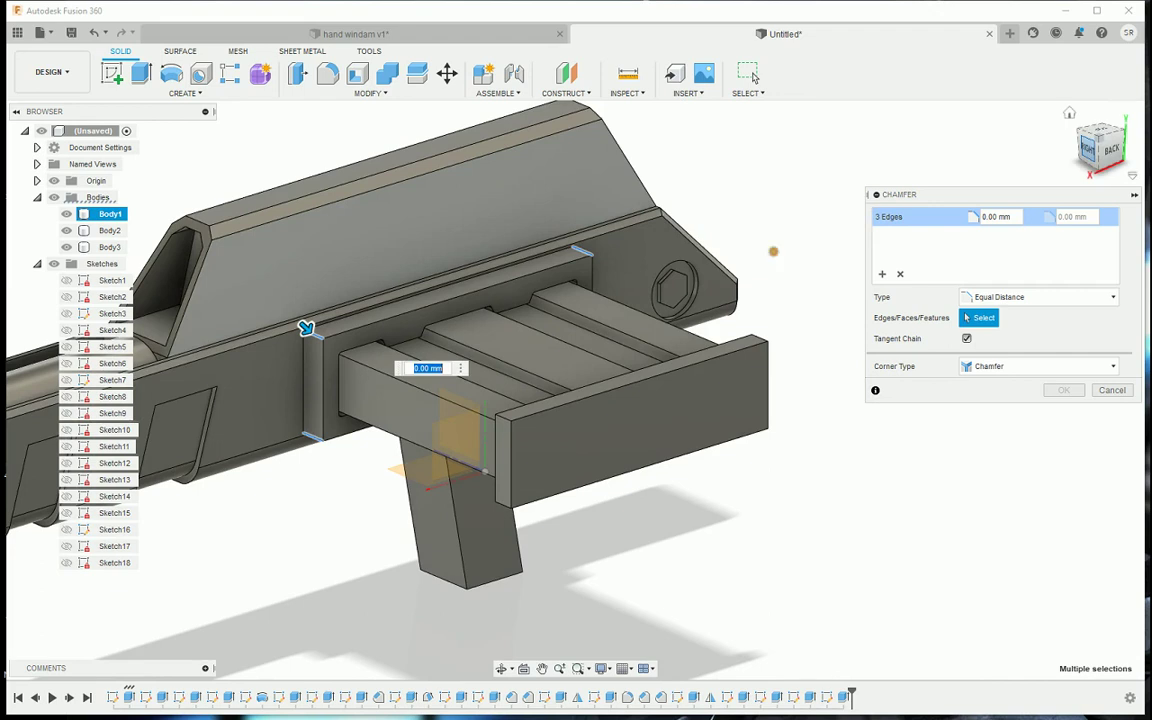
drag(1120, 149, 994, 119)
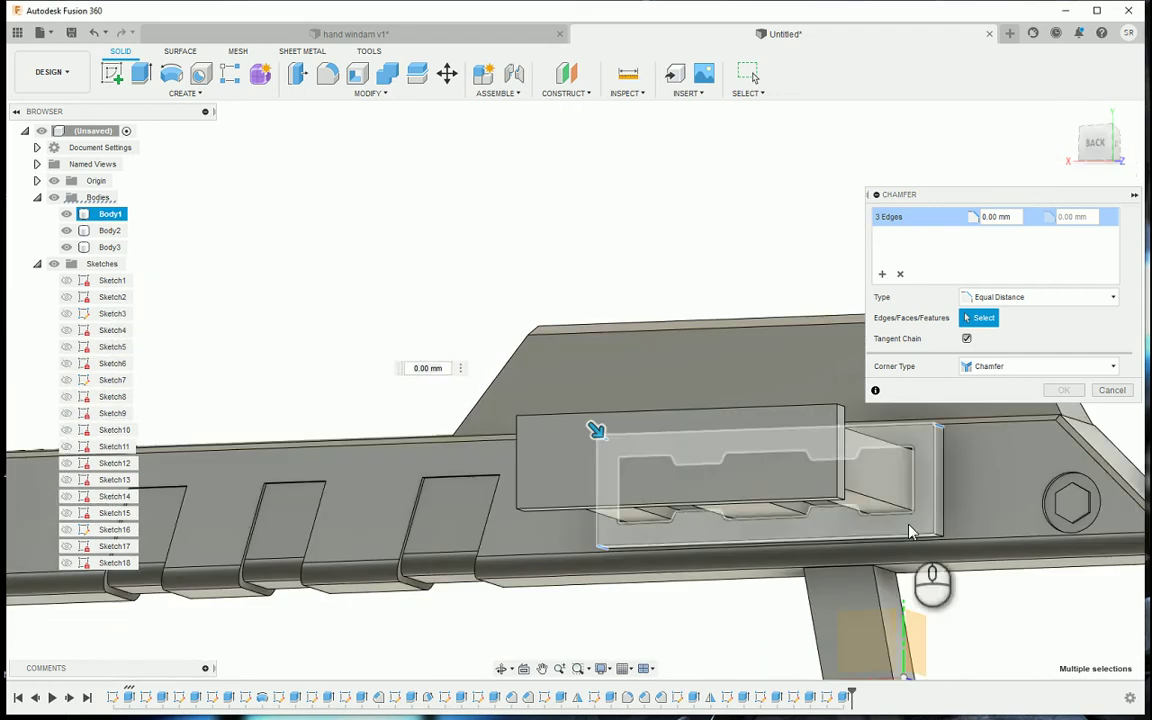
scroll(911, 532, up, 3)
click(955, 543)
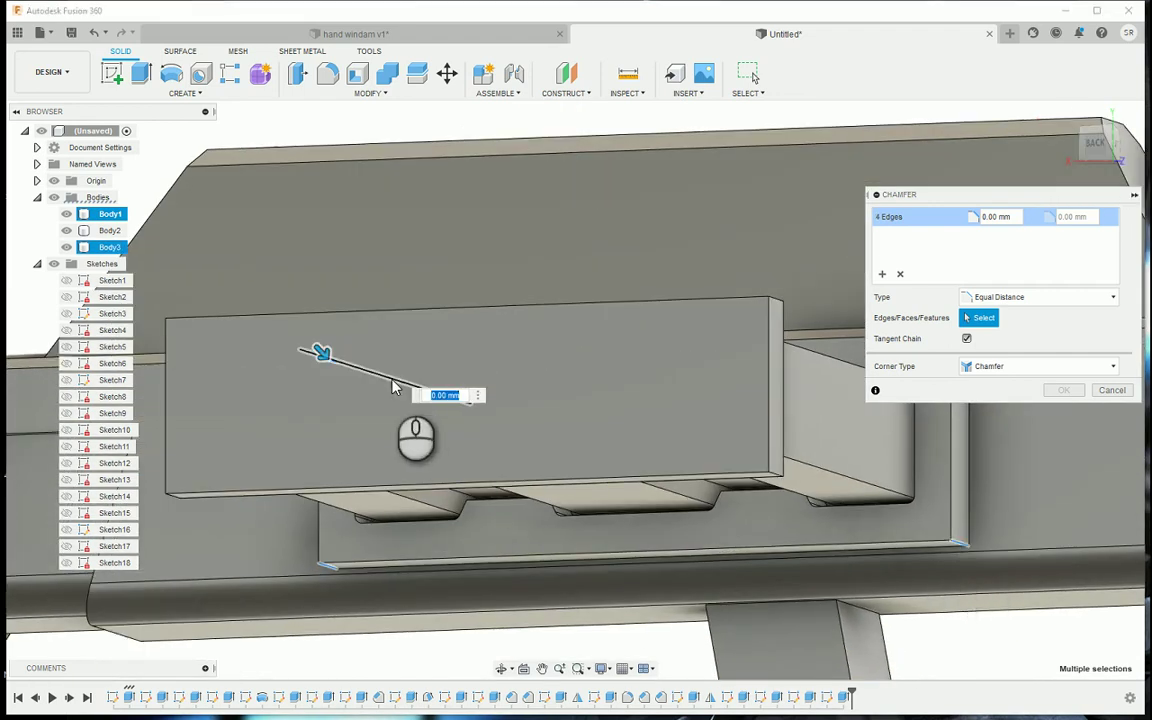
drag(318, 357, 340, 371)
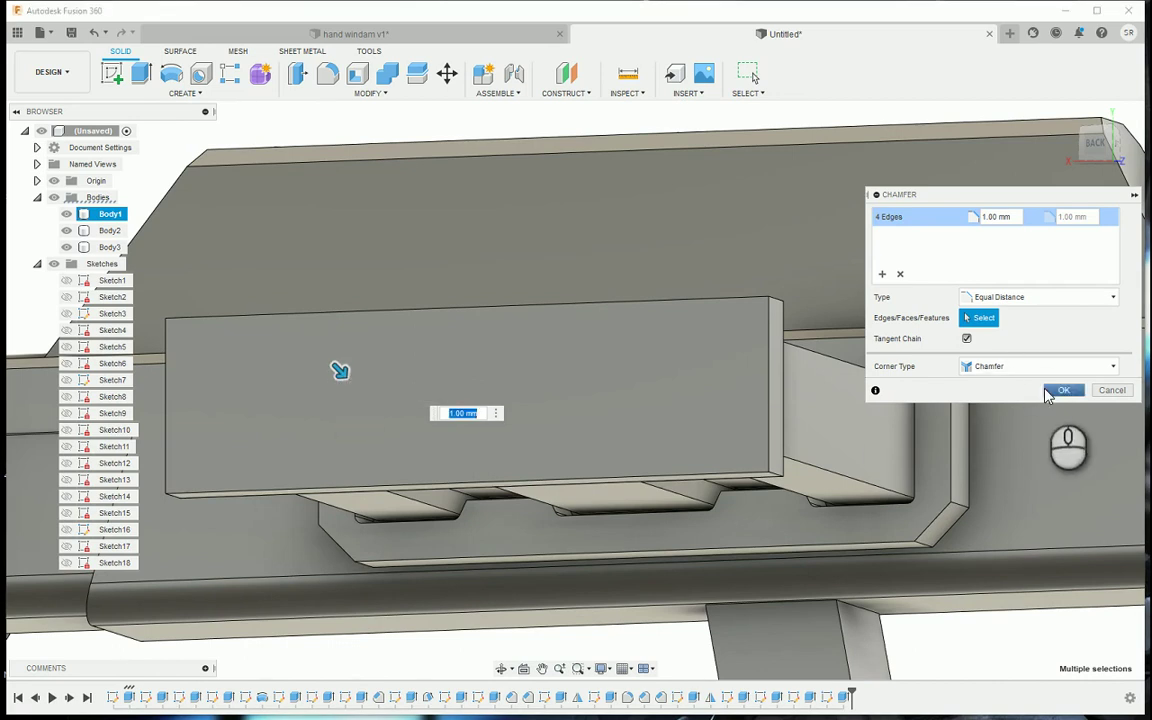
click(1062, 390)
Start a sketch on the flat side face of the gun body opposite the magazine
scroll(1050, 440, down, 5)
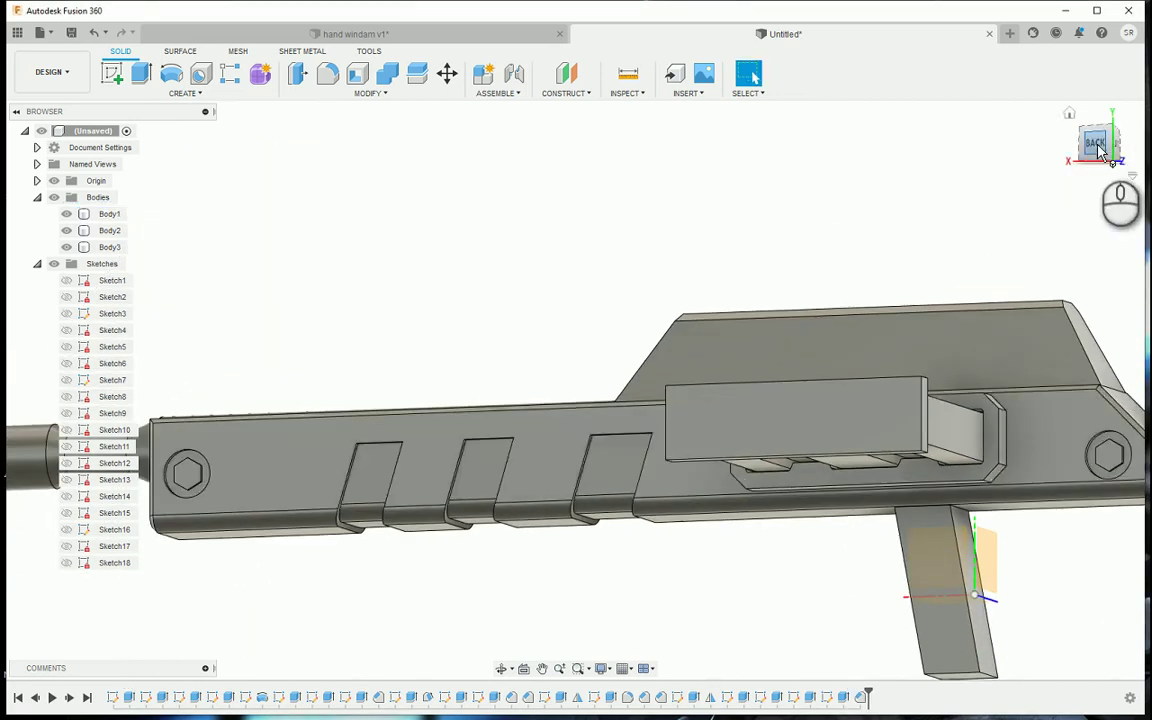
click(1097, 145)
click(1100, 160)
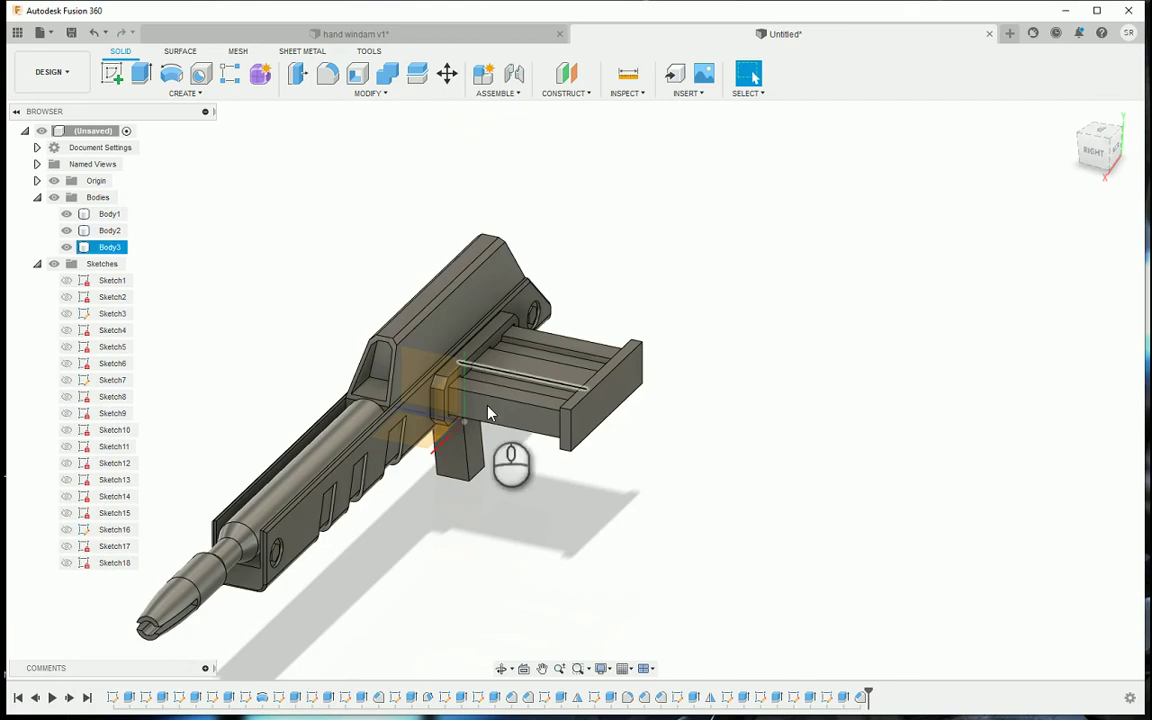
click(1098, 150)
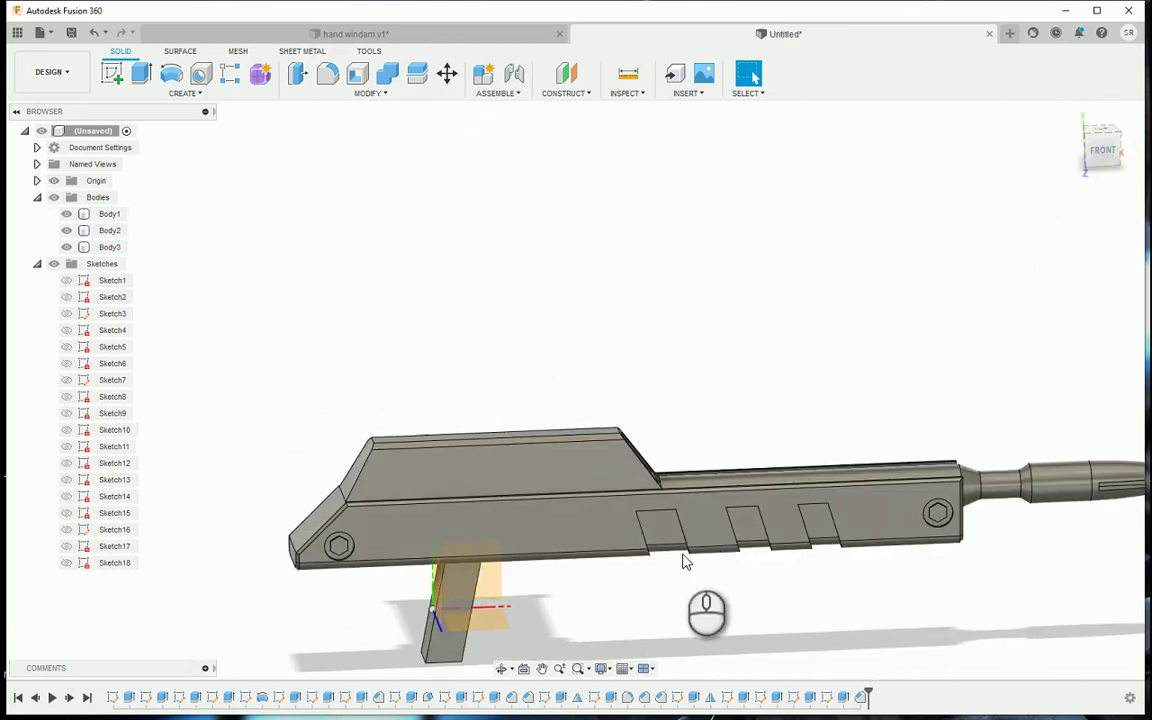
middle_drag(683, 555, 804, 453)
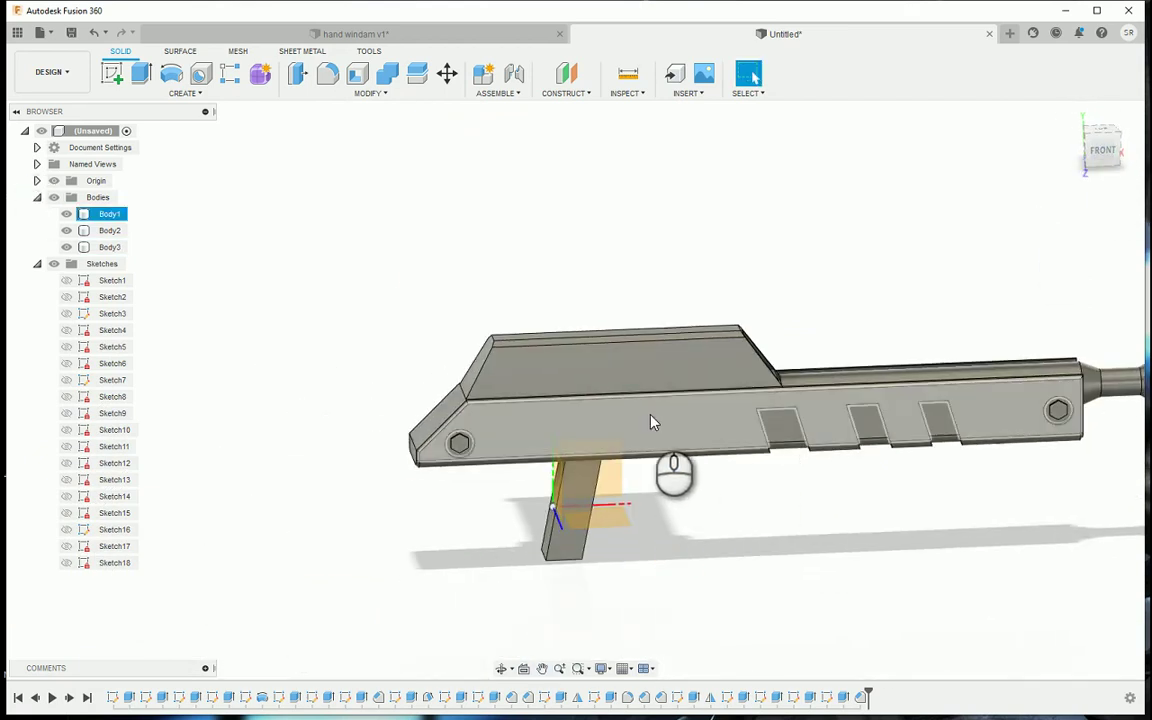
click(651, 421)
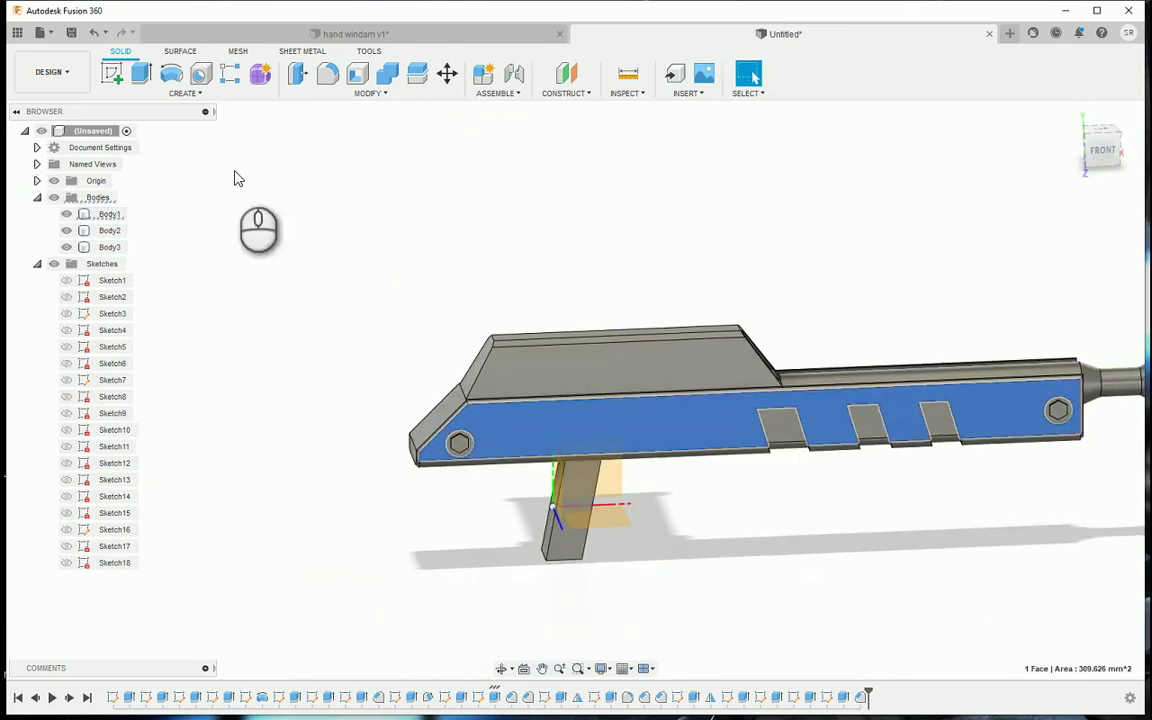
click(125, 83)
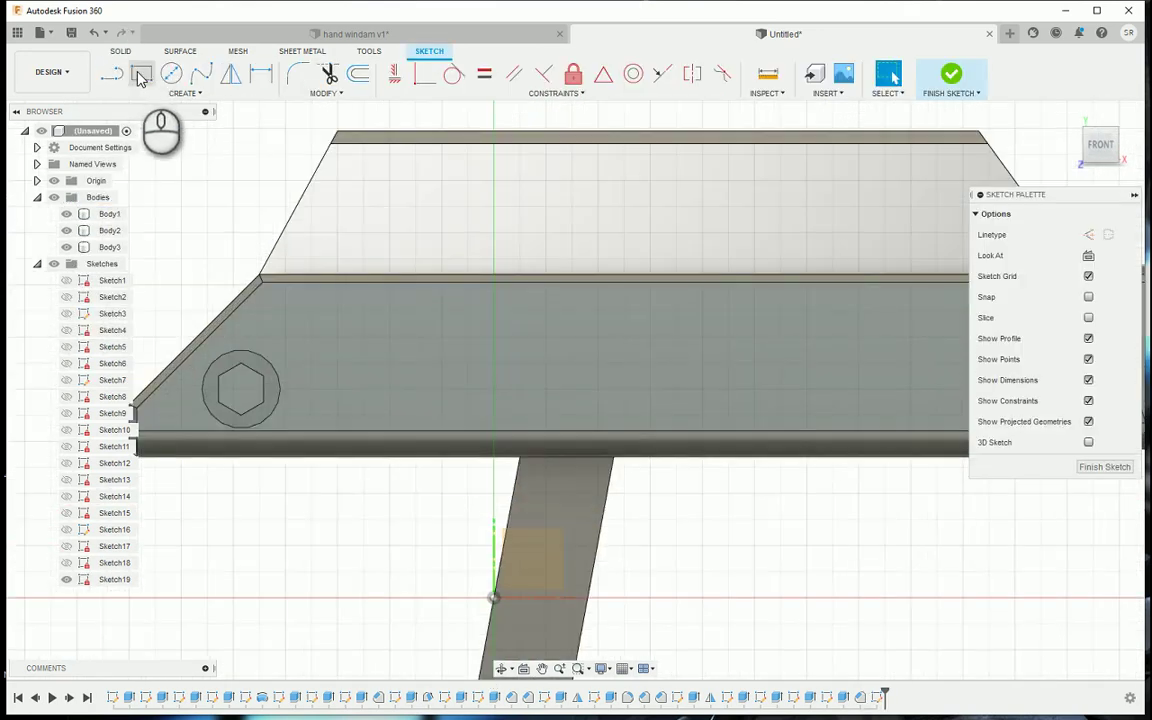
Sketch two separate rectangles of equal height on the side face, about 3.4 mm wide above the grip and about 4.1 mm wide further forward
click(141, 73)
click(533, 418)
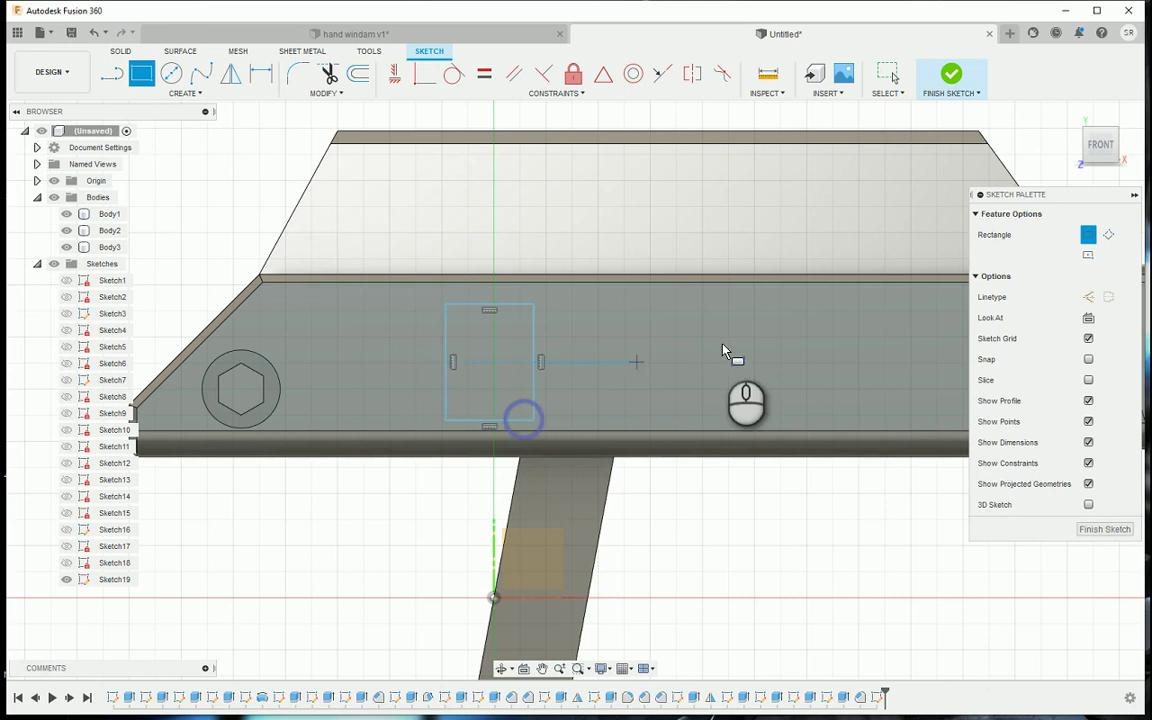
middle_drag(771, 318, 608, 280)
click(725, 379)
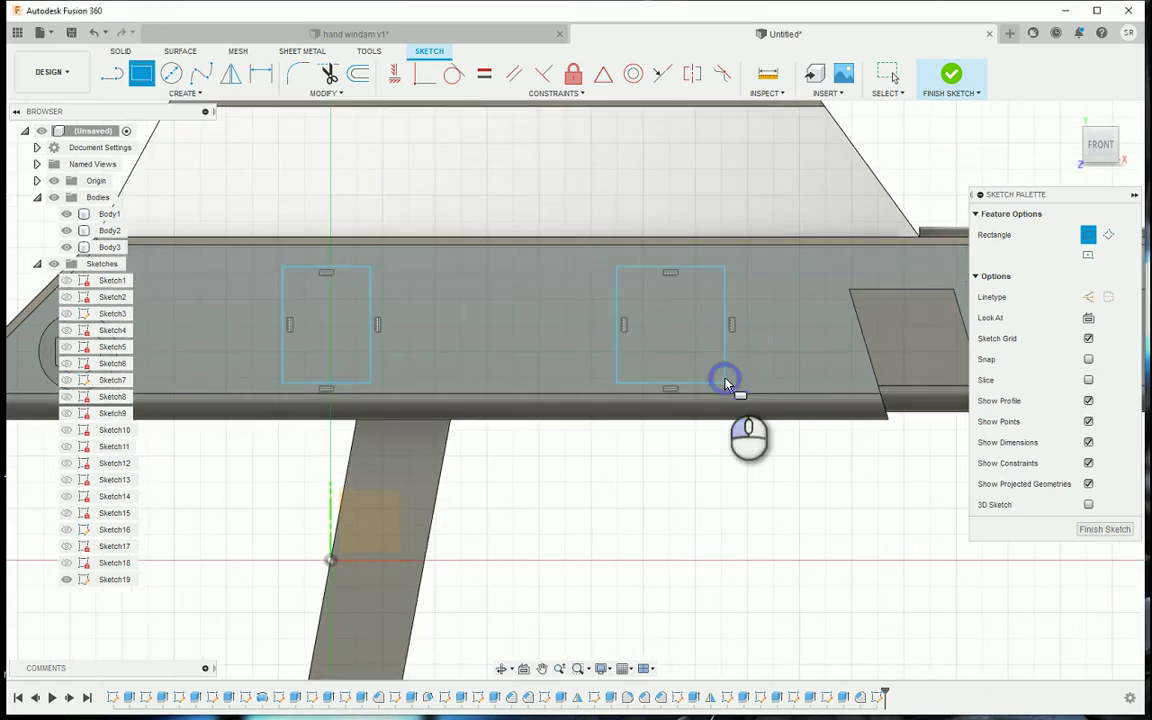
Dimension the forward rectangle's width as 4 mm and the rear rectangle's width as 3.5 mm
key(d)
click(715, 267)
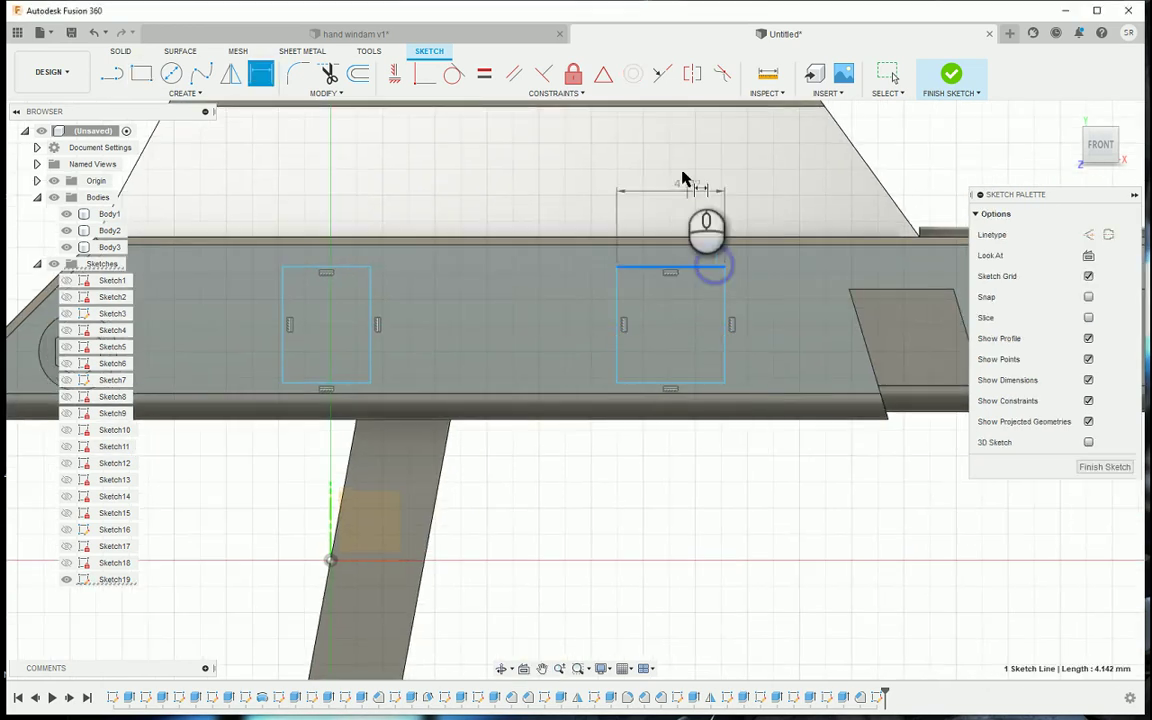
click(683, 167)
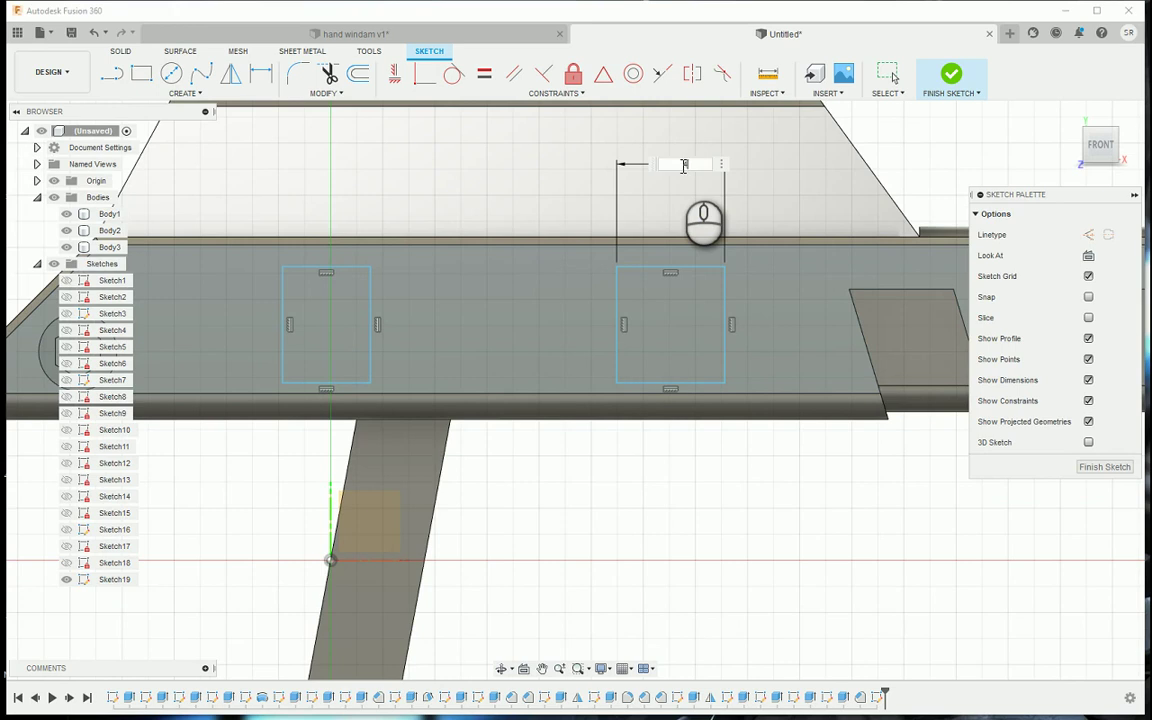
text(4)
key(Return)
click(324, 268)
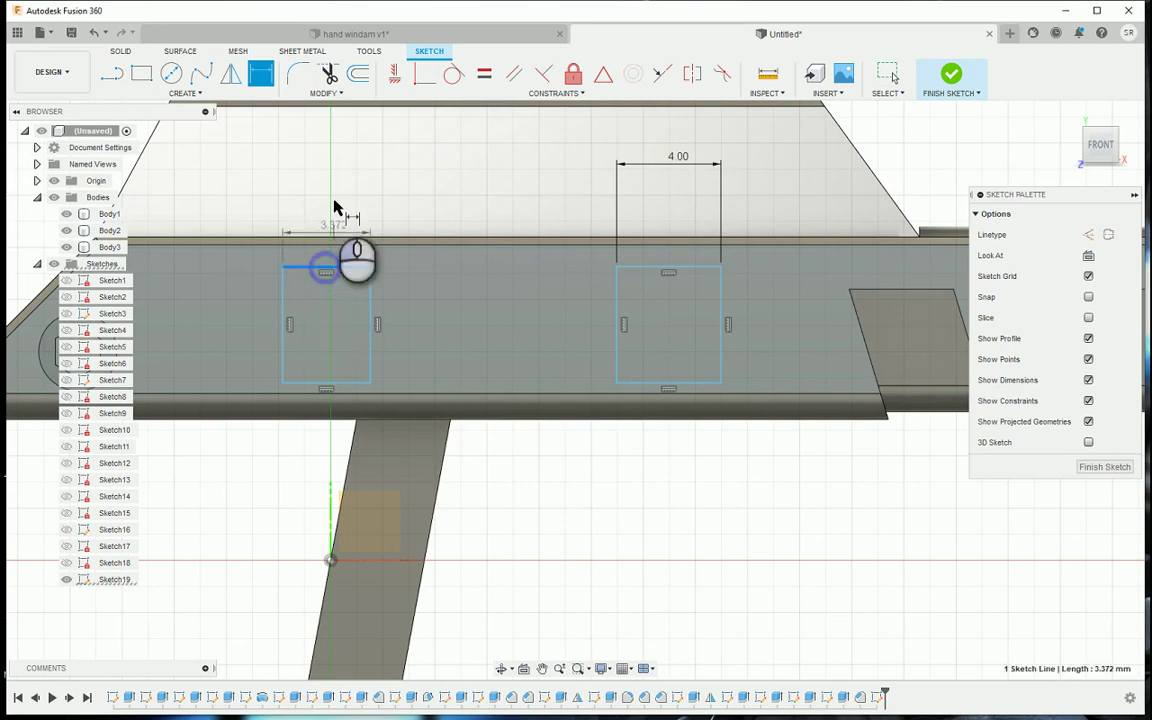
click(331, 160)
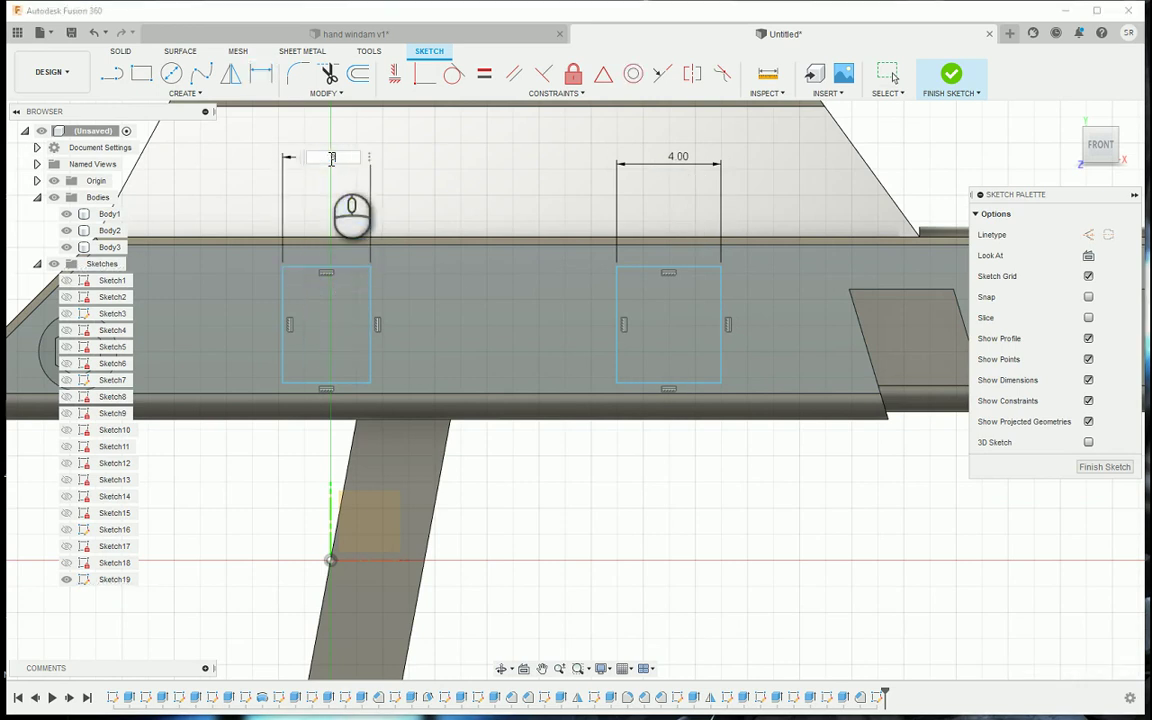
text(3.5)
key(Return)
middle_drag(347, 265, 507, 297)
click(451, 287)
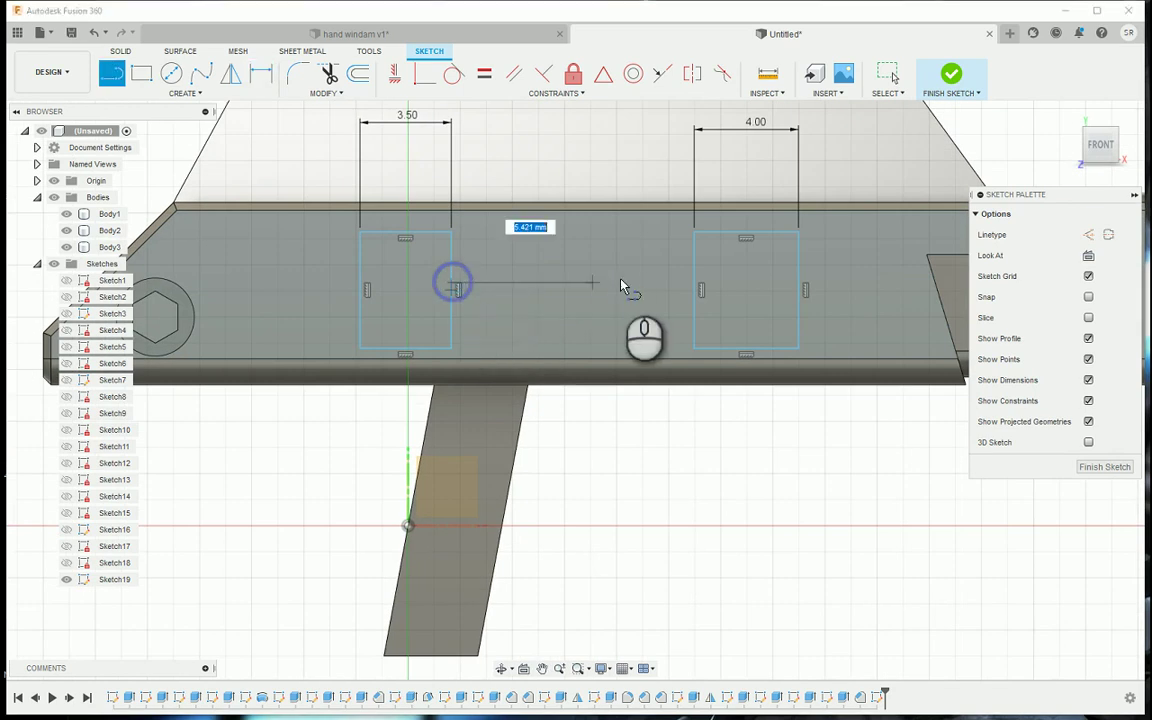
key(Escape)
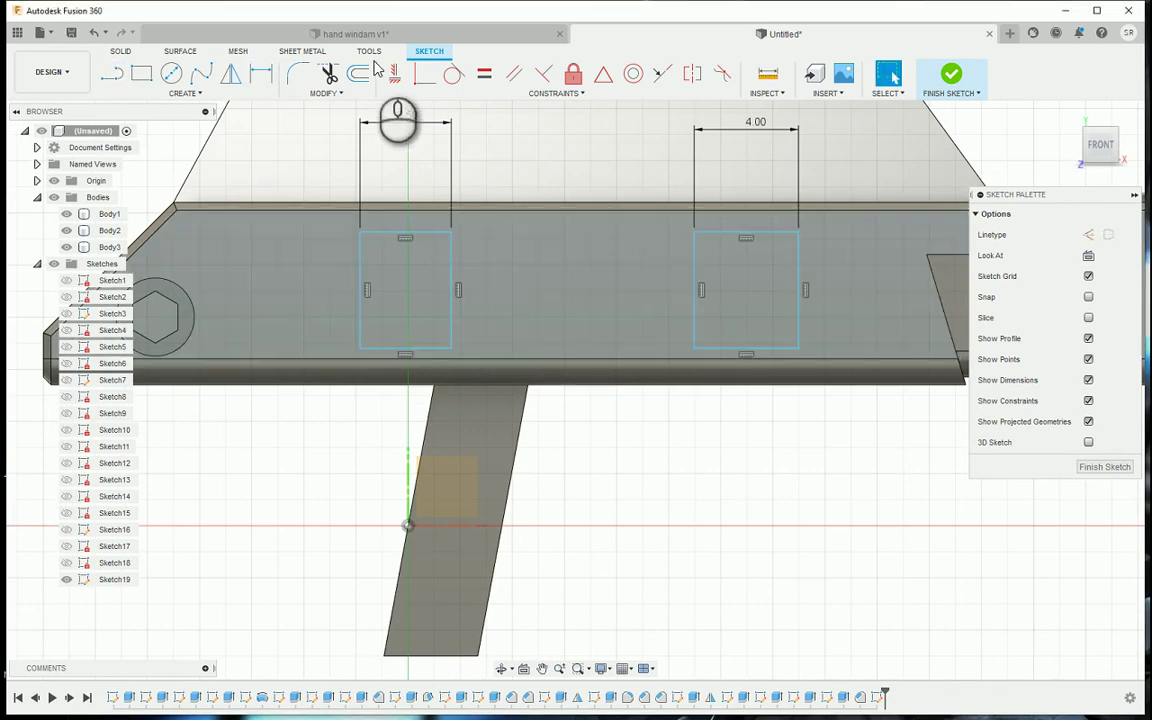
Align the facing upper and lower corners of the two rectangles with horizontal constraints
click(394, 73)
click(451, 232)
click(694, 233)
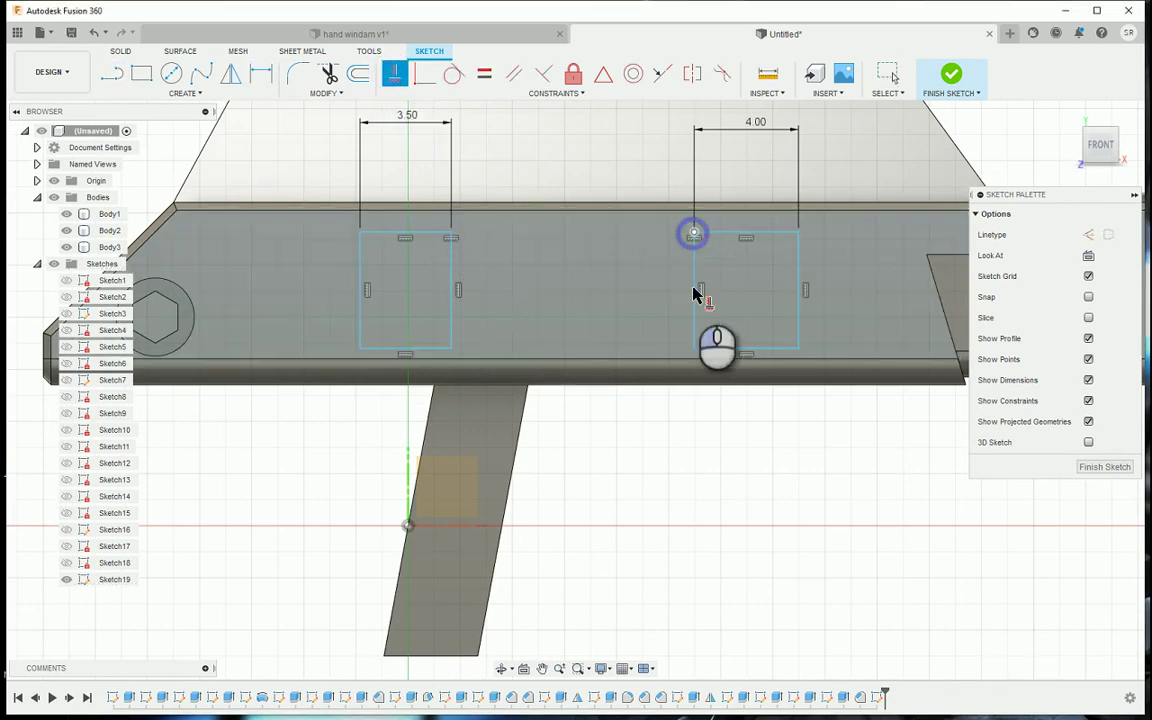
click(694, 347)
click(452, 349)
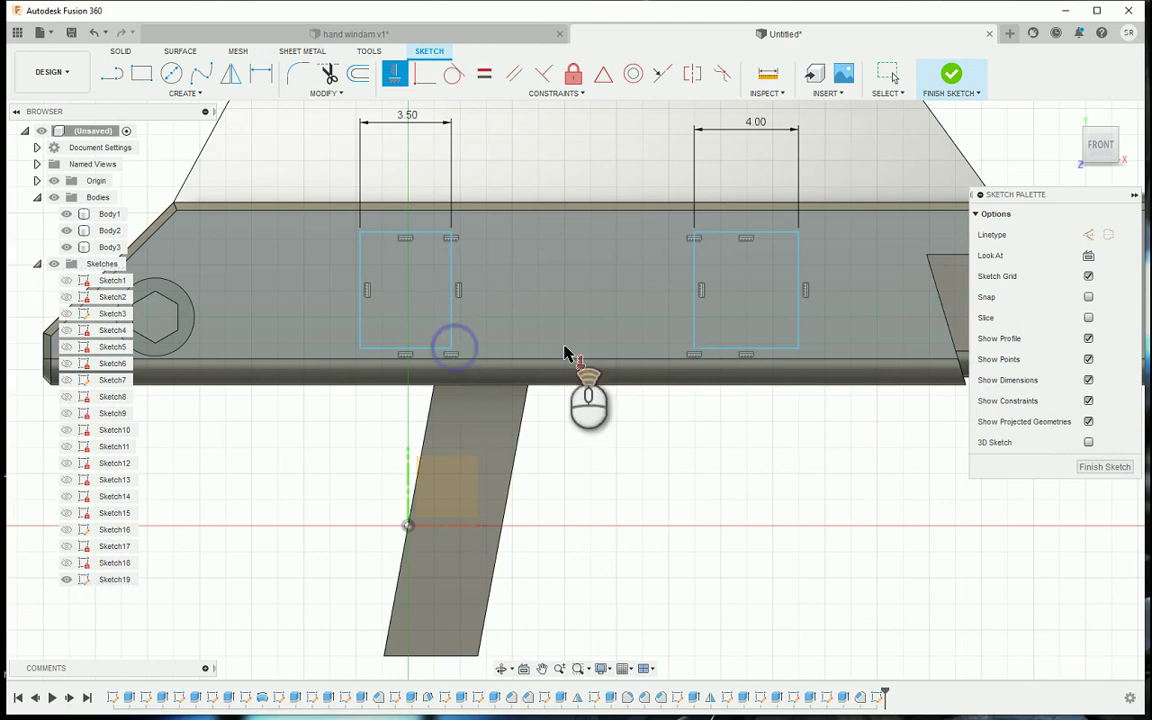
Draw a line about 37 mm long from the forward rectangle's front side midpoint to the body's front end edge and constrain it horizontal
scroll(617, 350, down, 5)
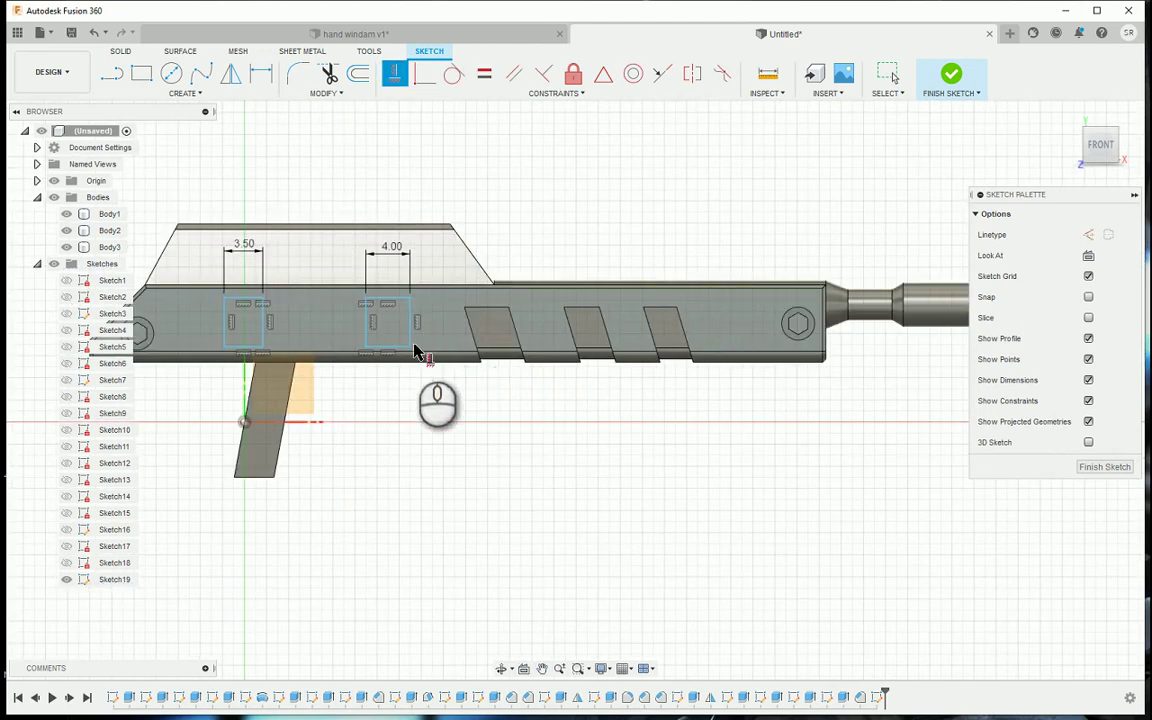
key(l)
click(415, 321)
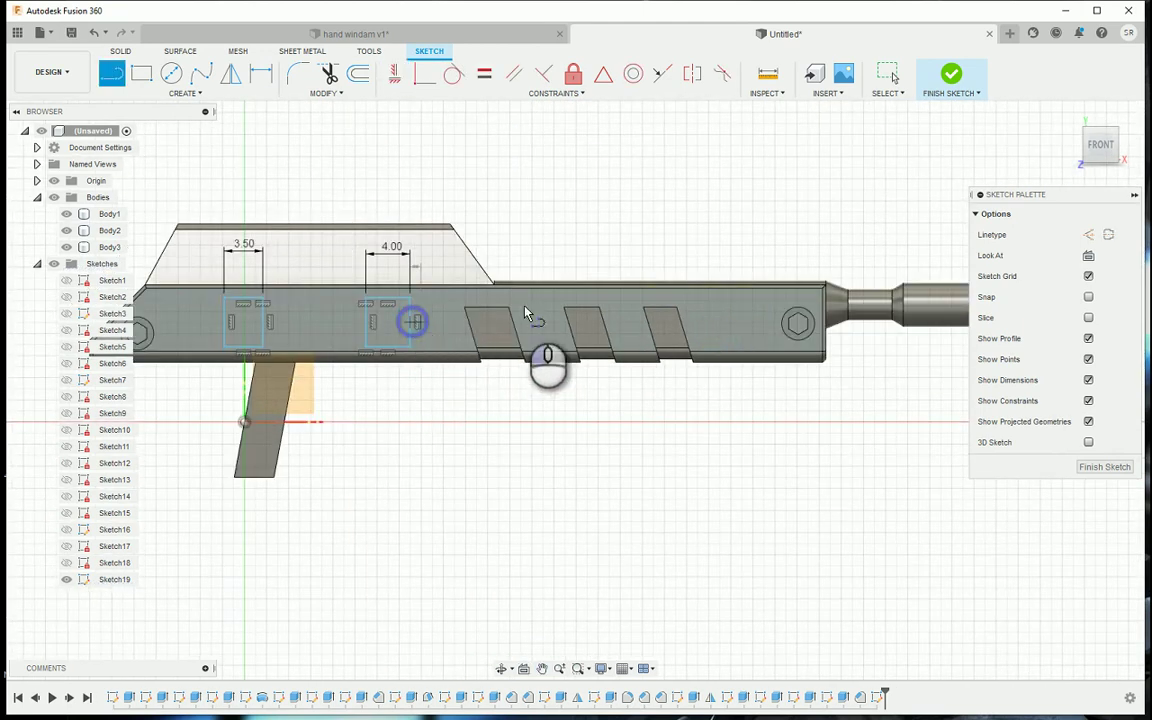
click(822, 328)
key(Escape)
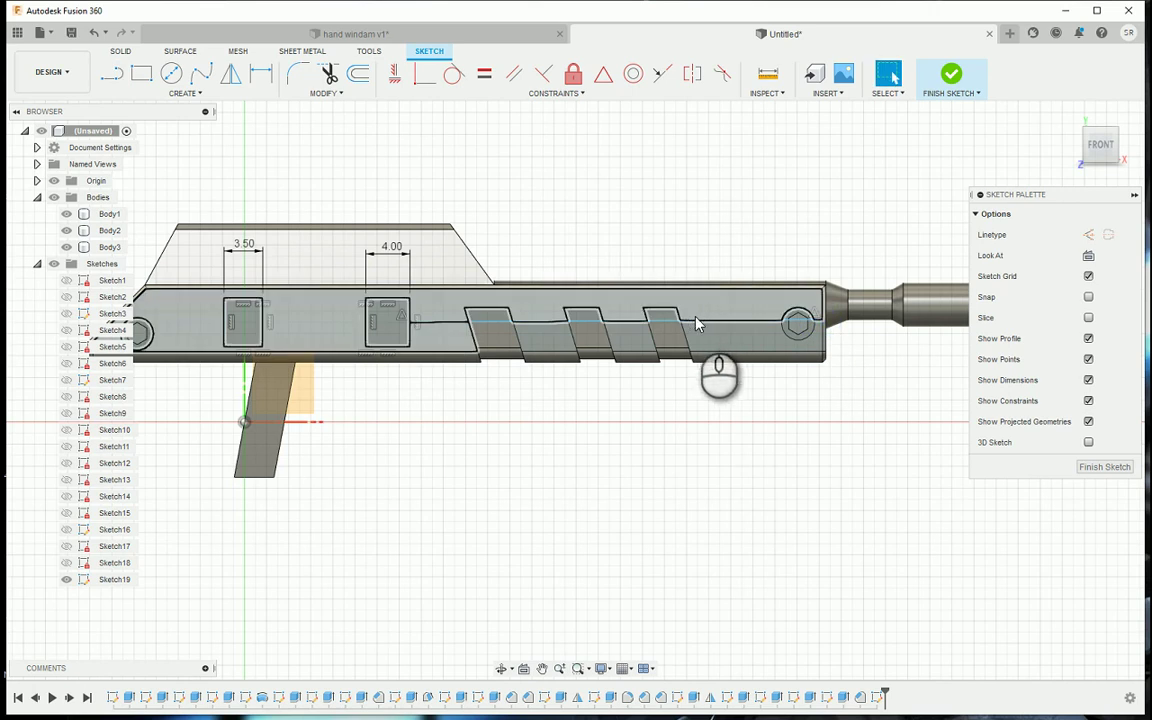
click(701, 322)
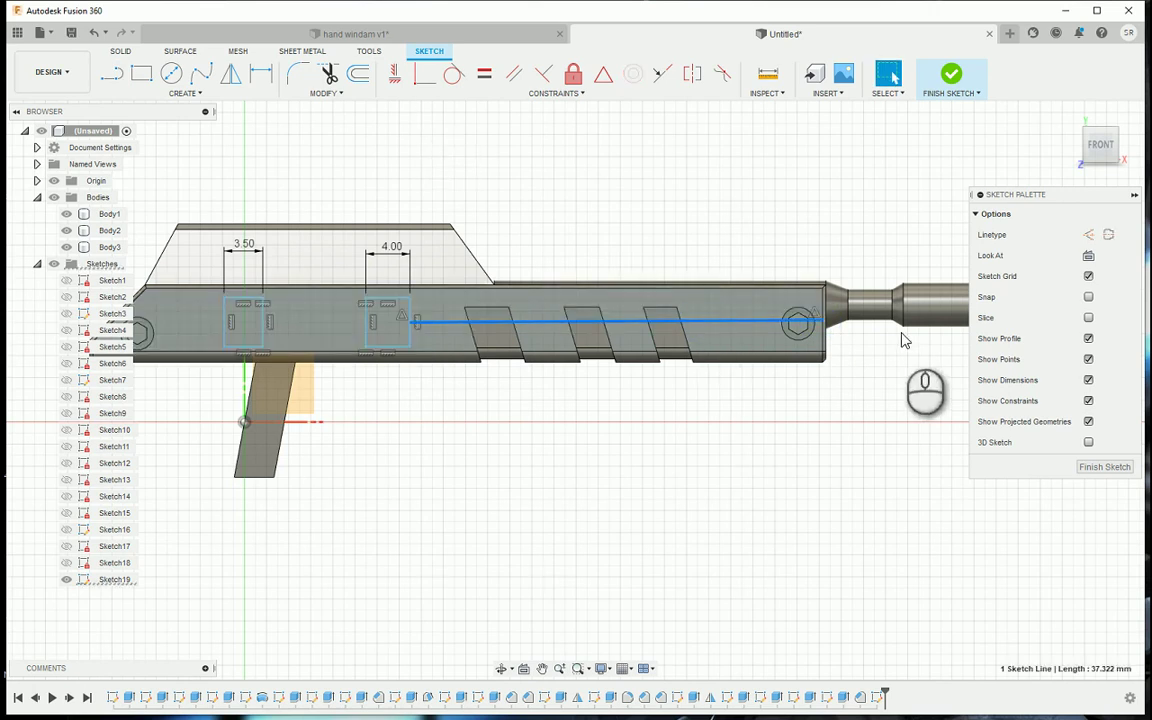
click(389, 75)
Dimension the horizontal gap between the facing lower corners of the two rectangles, accepting the drawn distance
middle_drag(375, 226, 567, 207)
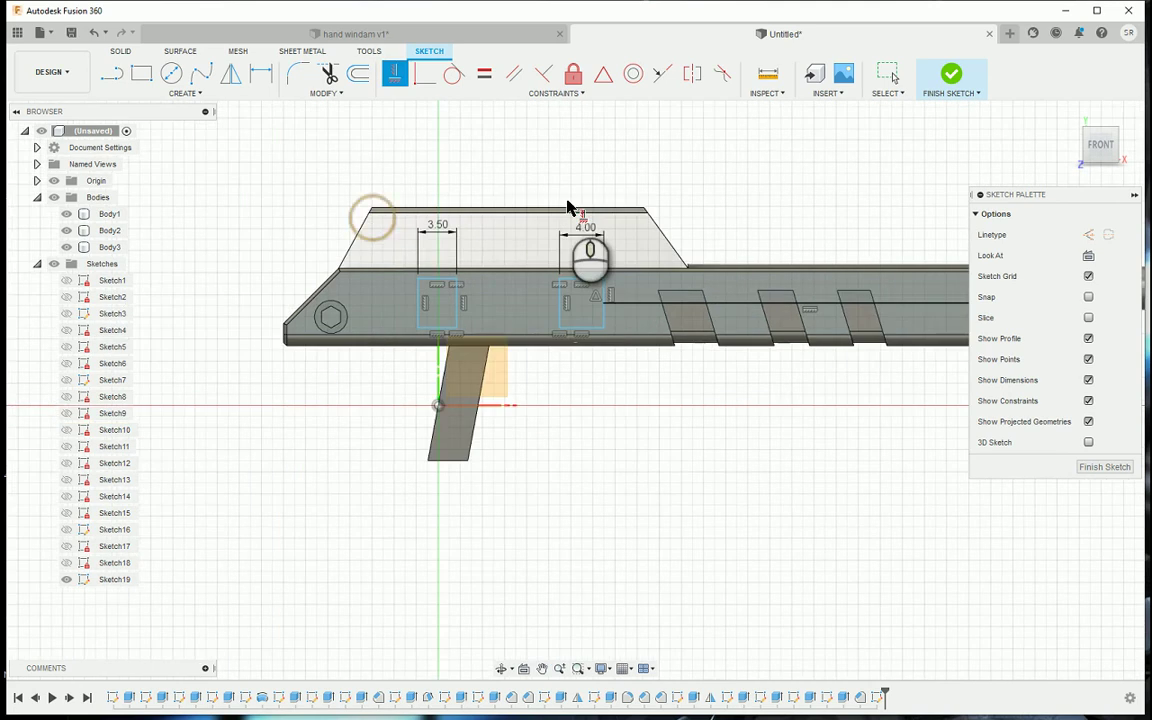
scroll(500, 316, up, 2)
key(d)
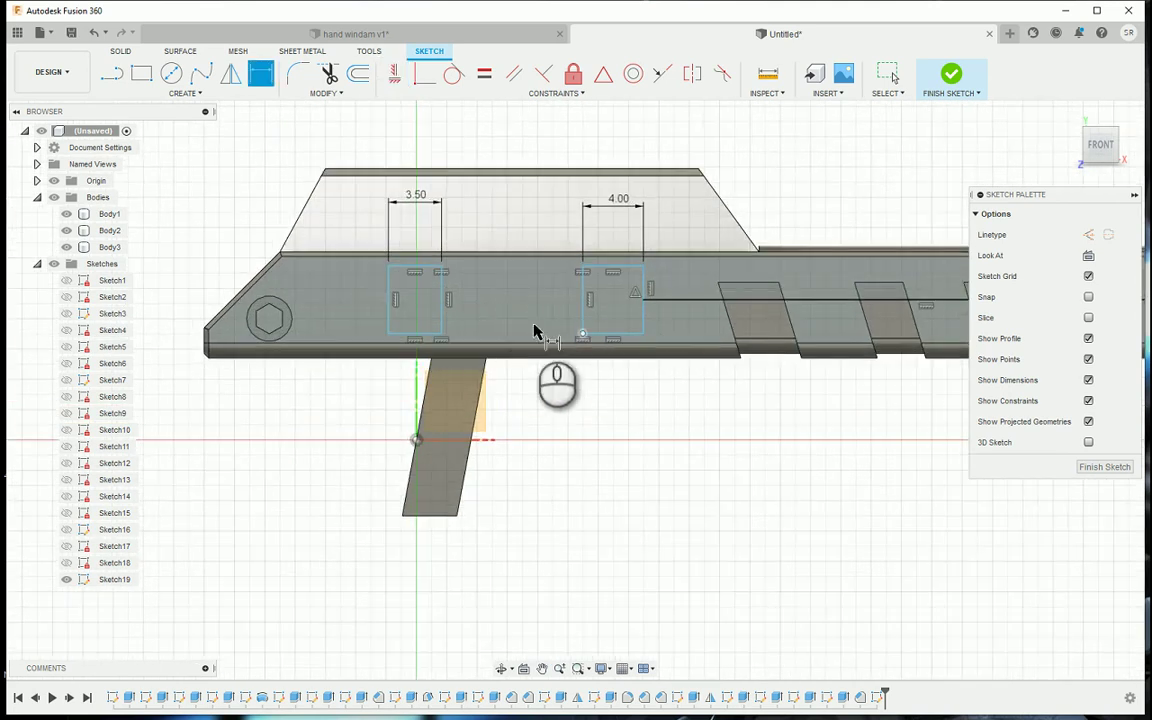
click(442, 335)
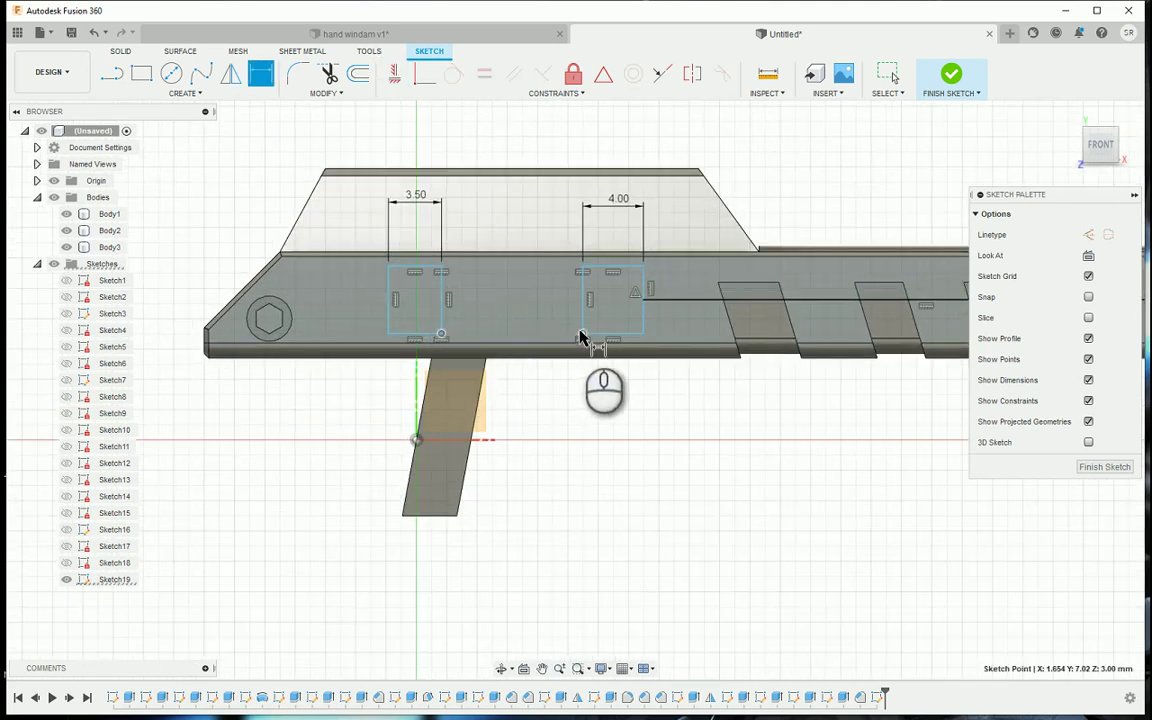
click(582, 334)
click(555, 430)
key(Return)
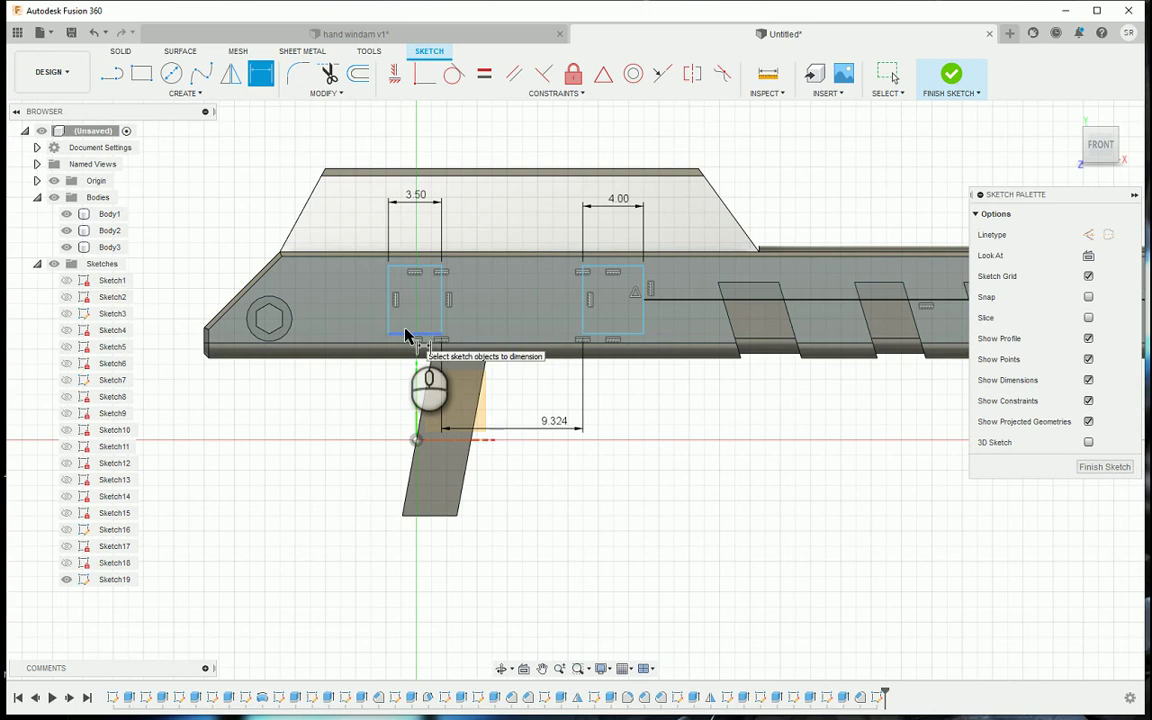
Dimension the rear rectangle's distance from the body's rear end and its height, accepting the drawn values
click(207, 343)
click(322, 440)
key(Return)
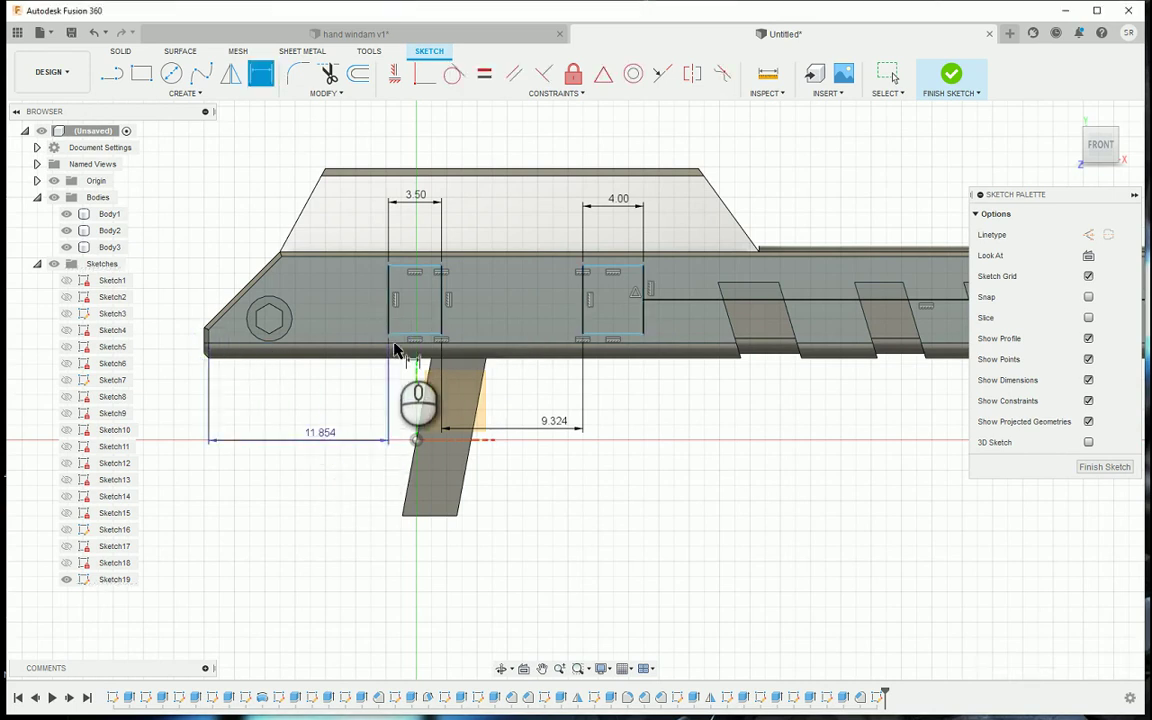
click(391, 303)
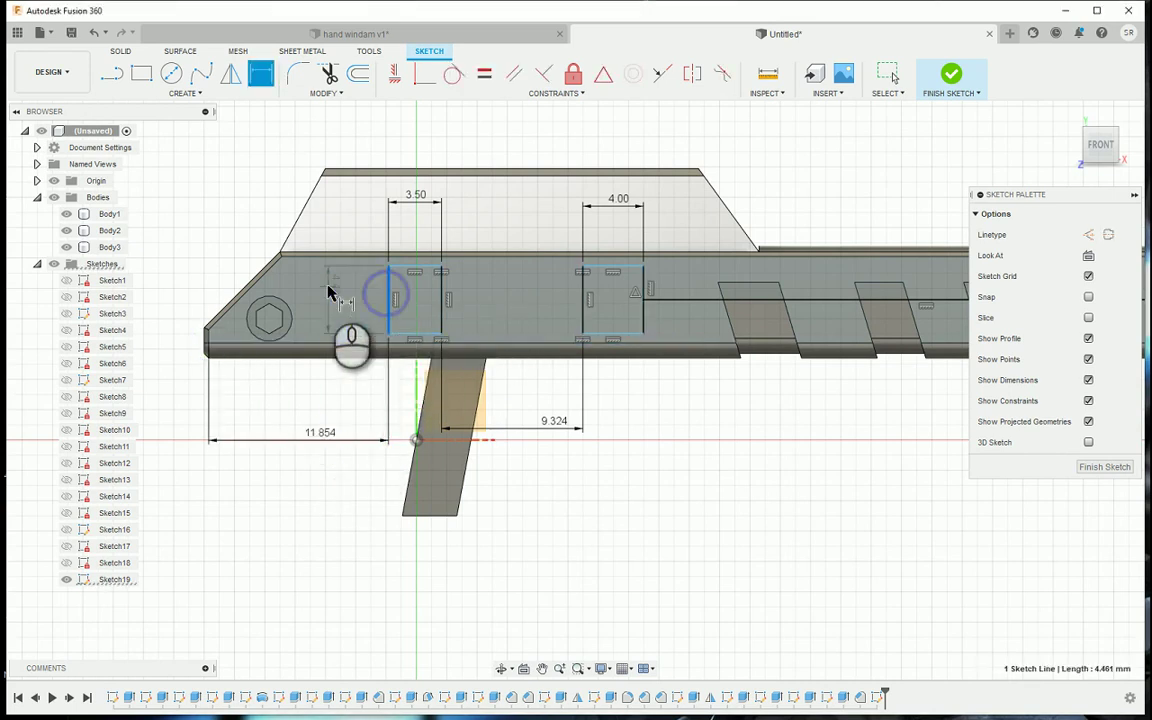
click(329, 288)
key(Return)
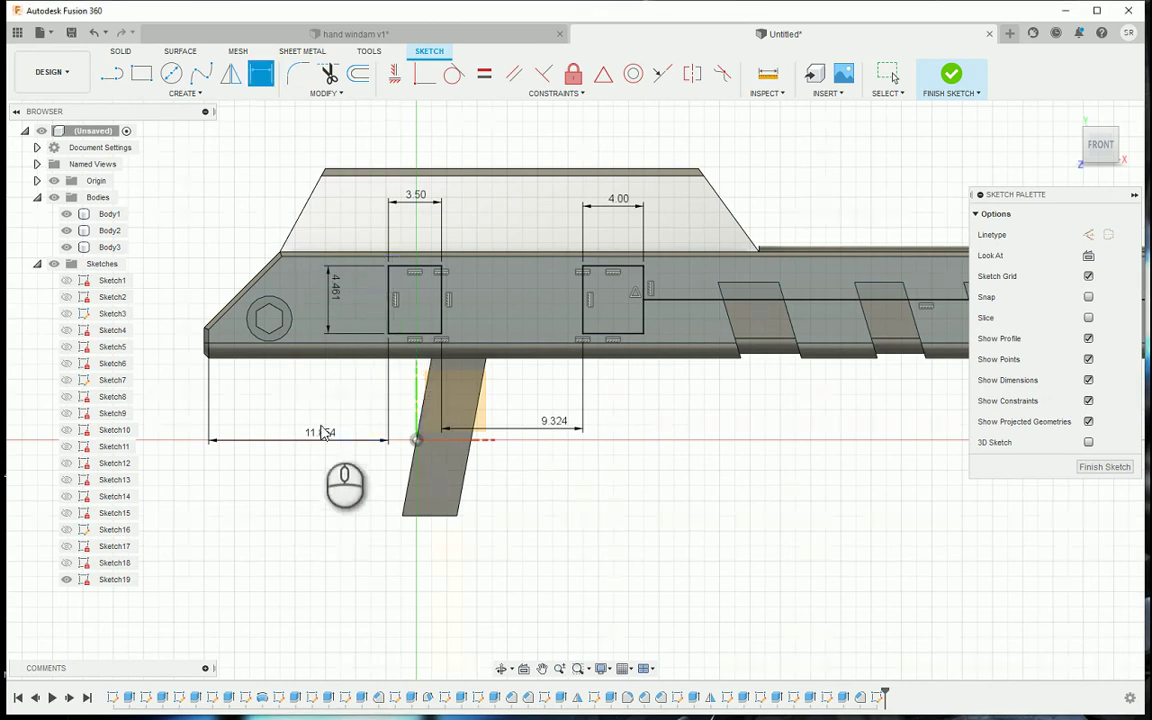
Set the rear rectangle's distance from the body's rear end to 11 mm
click(322, 433)
double_click(322, 433)
text(11)
key(Return)
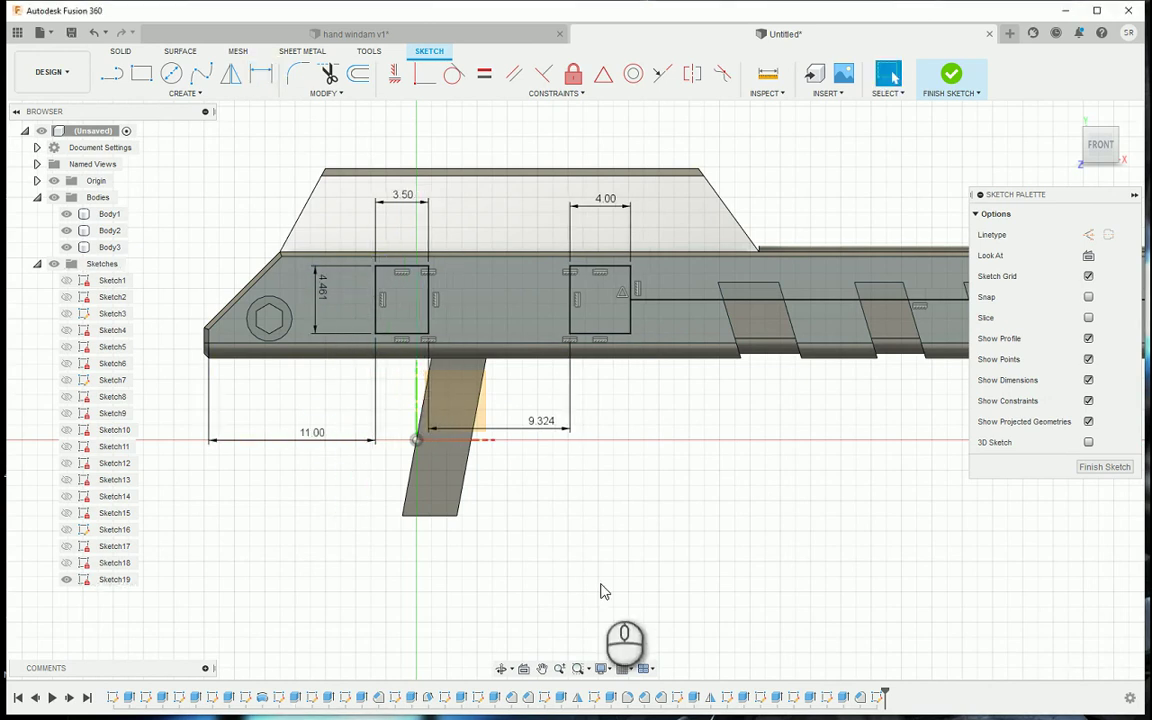
Switch to the hand windam v1 design, open its first sketch and check the distance between the two slanted lines bounding the middle section
click(340, 34)
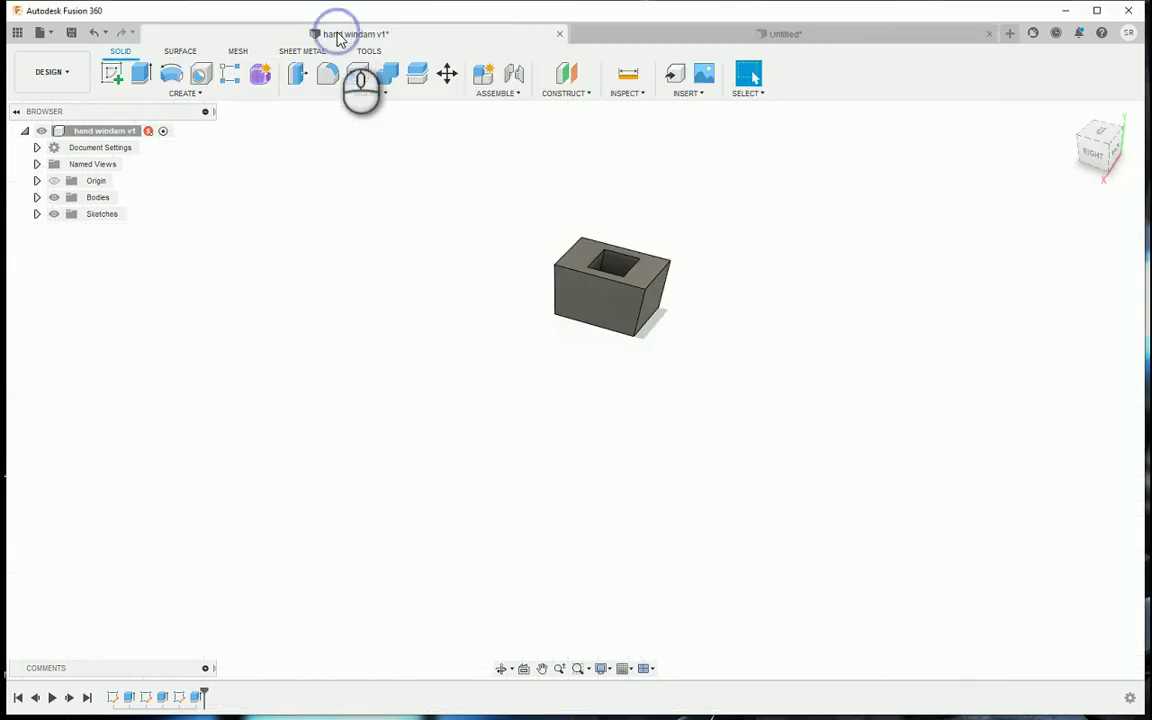
double_click(118, 699)
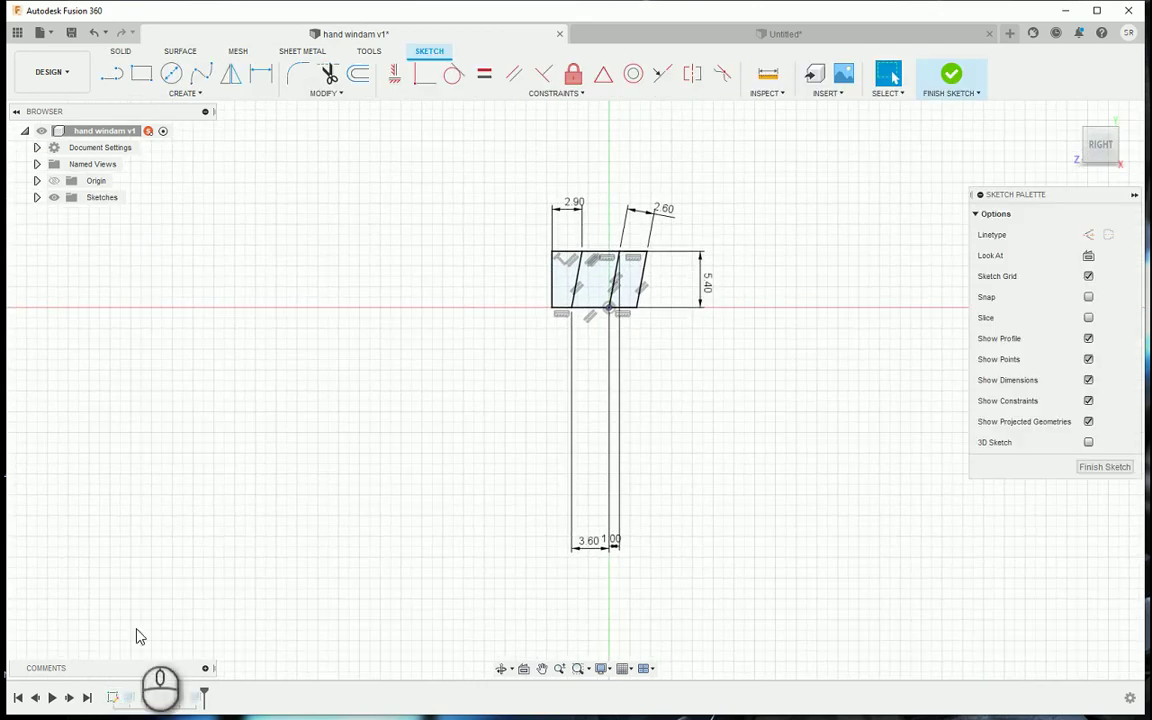
scroll(586, 347, up, 2)
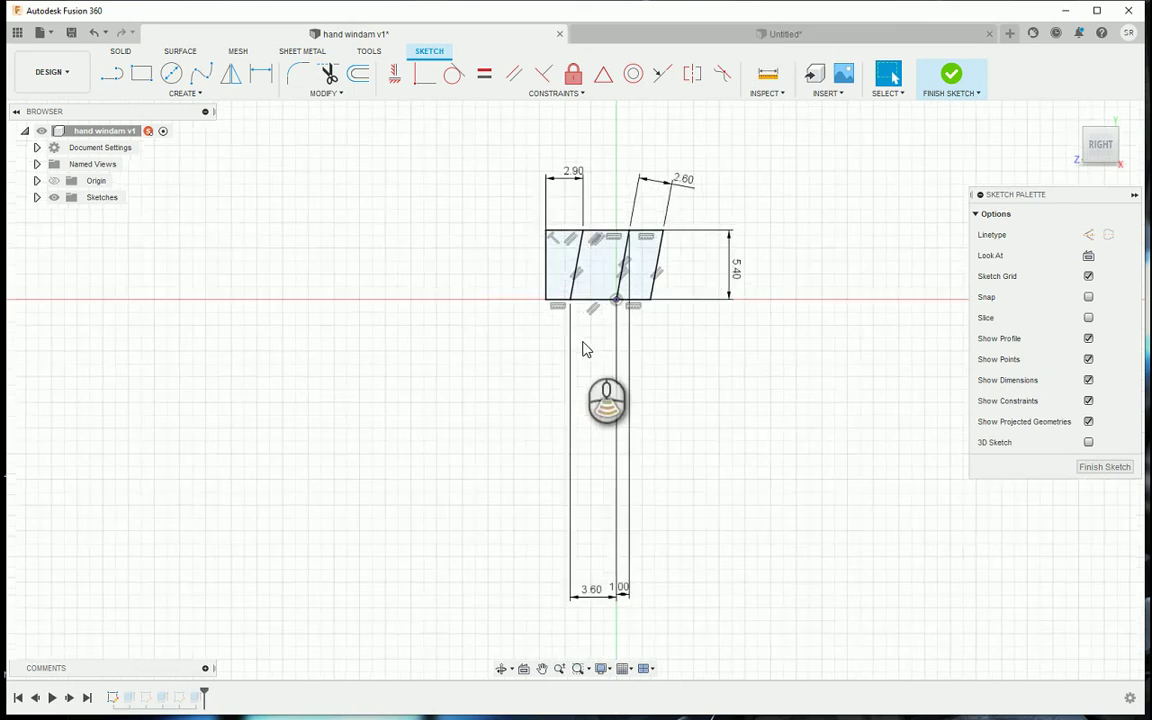
key(d)
click(572, 250)
click(630, 237)
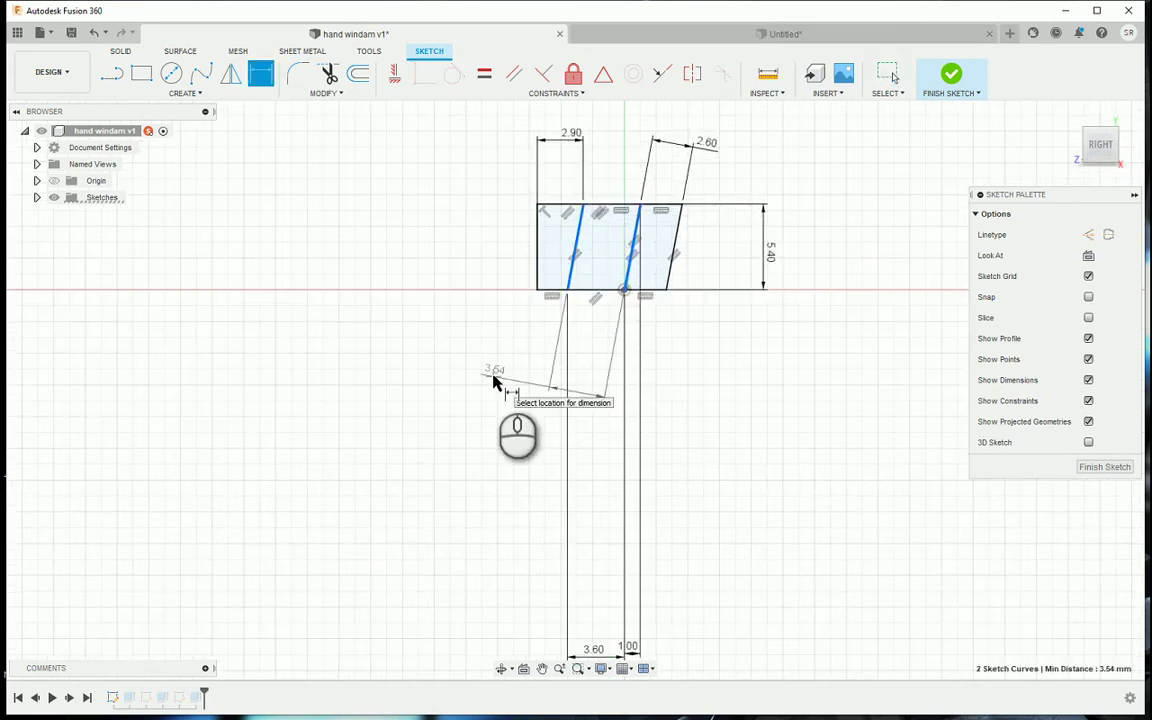
key(Escape)
Return to the untitled gun design and set the rear rectangle's height to 4.4 mm
click(634, 33)
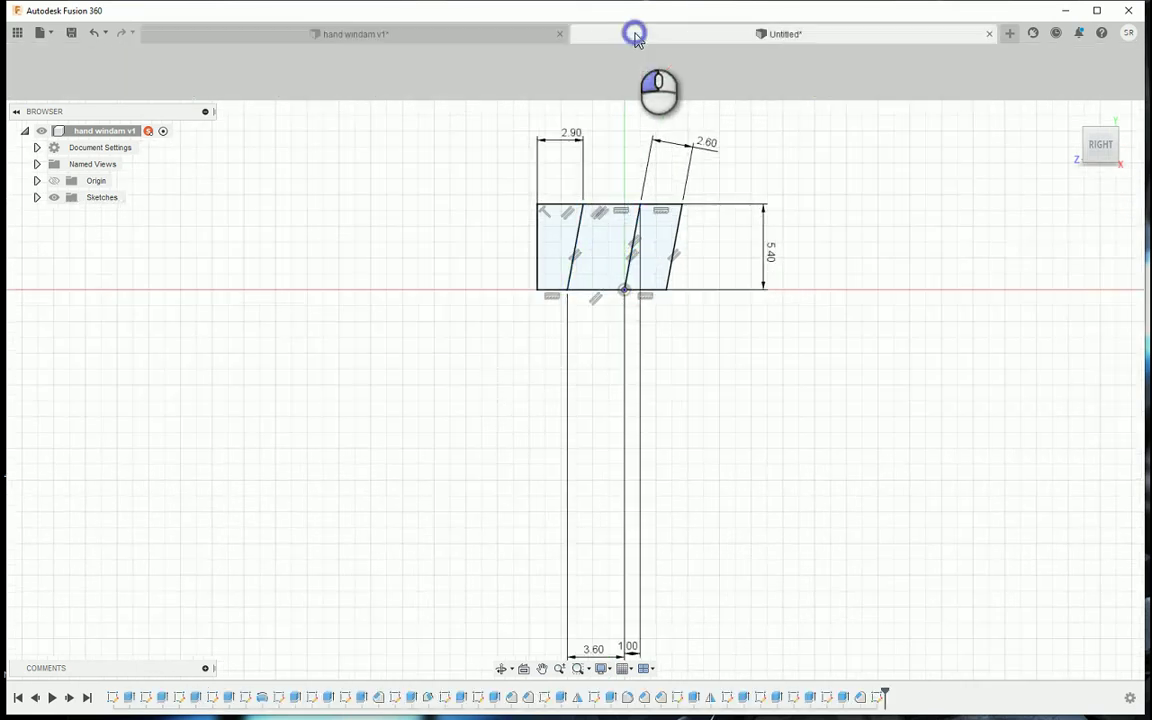
key(Return)
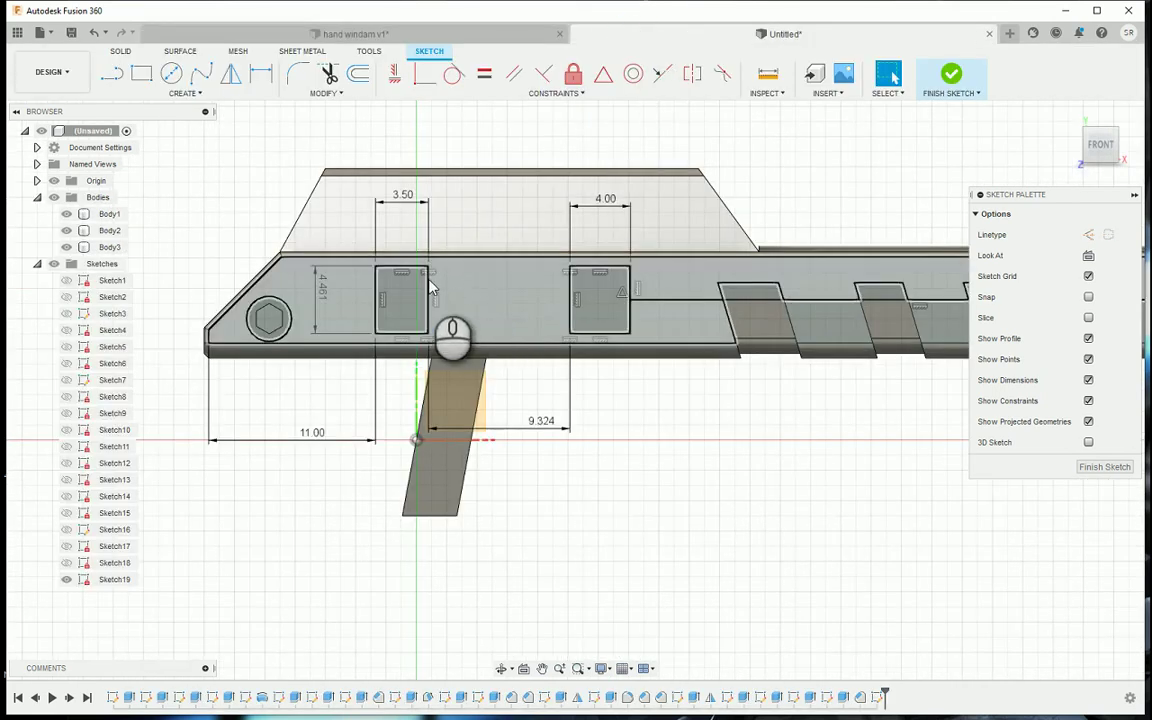
double_click(323, 291)
text(4)
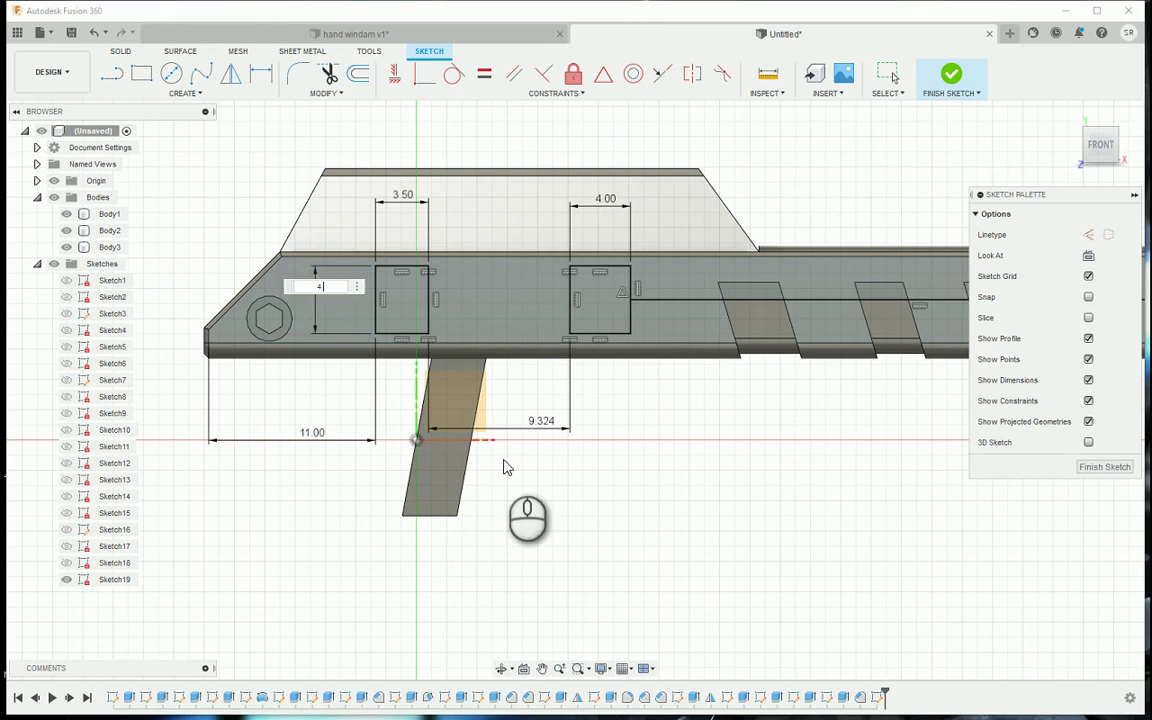
text(.4)
key(Return)
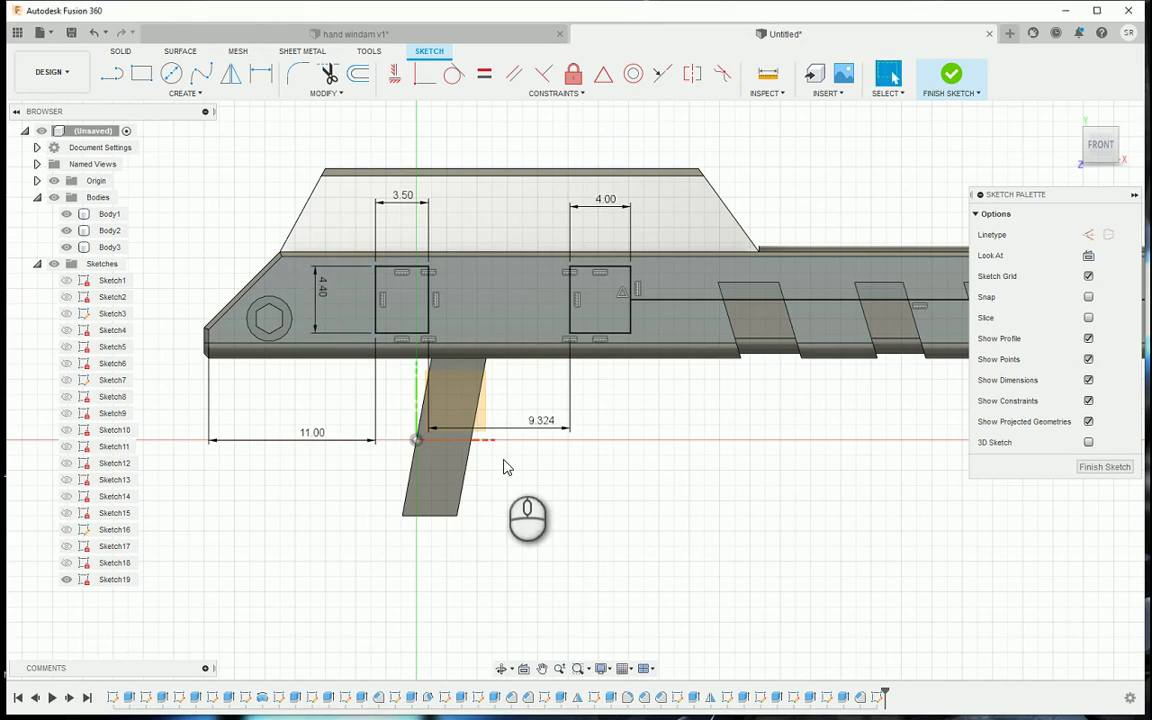
Set the horizontal gap between the two rectangles to 8 mm
double_click(540, 424)
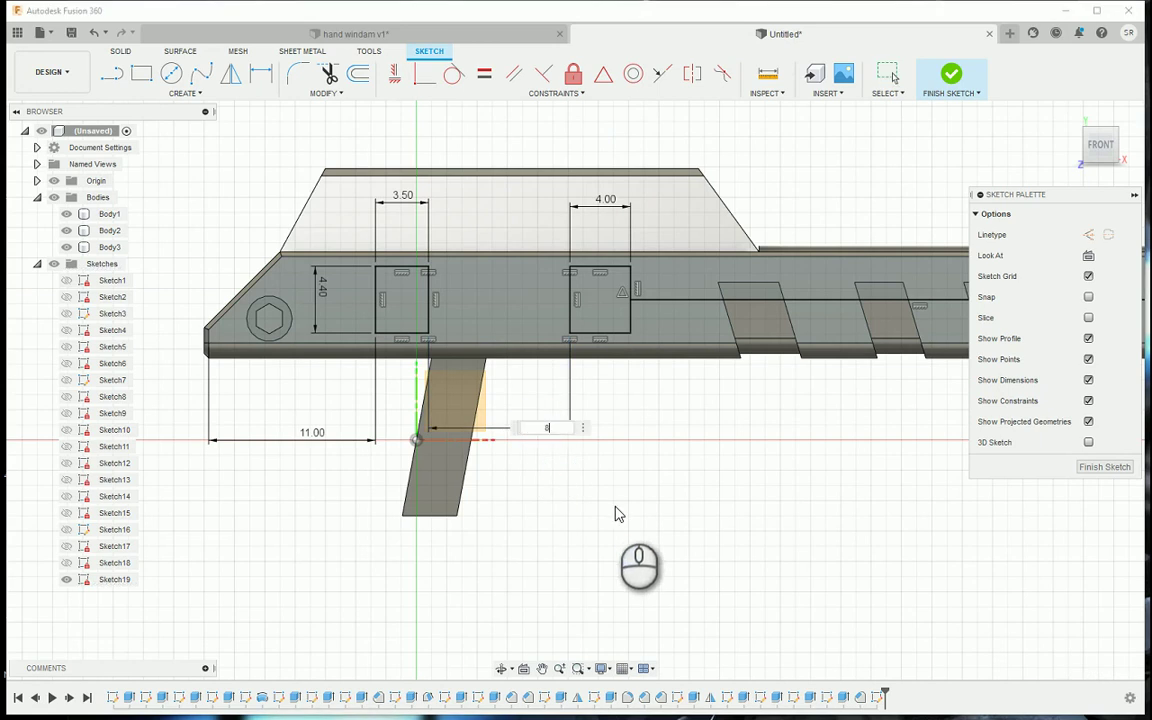
key(Return)
scroll(596, 386, down, 2)
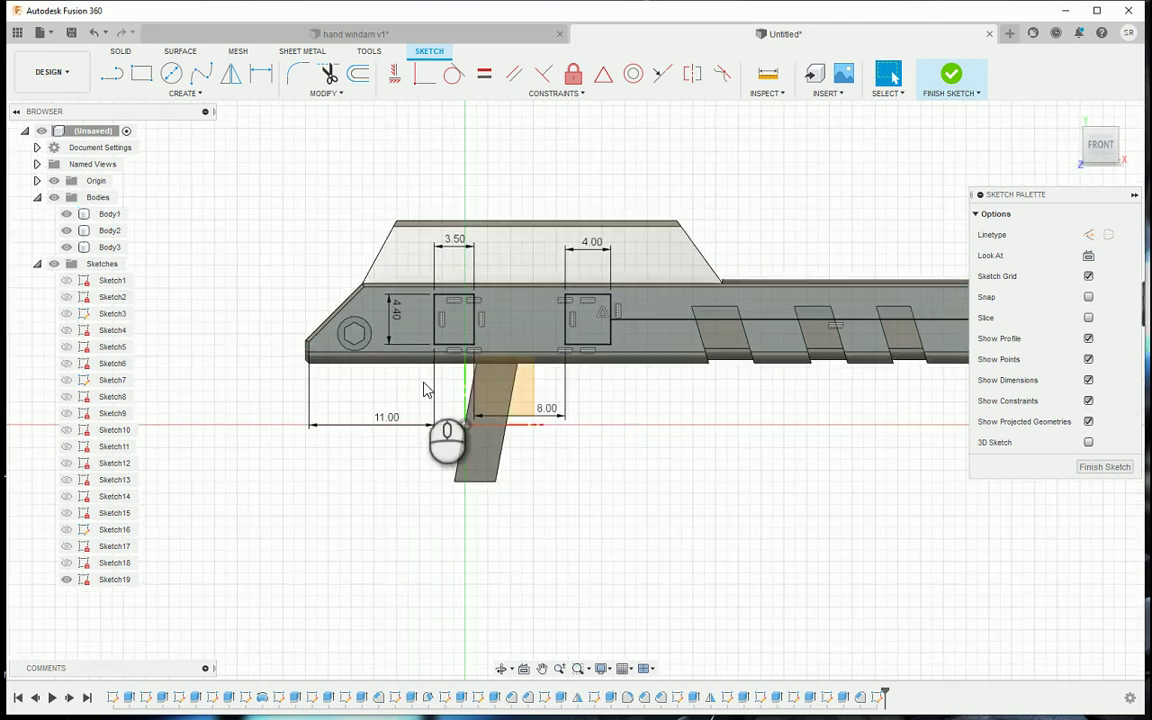
Set the horizontal gap between the two rectangles to 10 mm and finish the sketch
double_click(546, 416)
text(10)
key(Return)
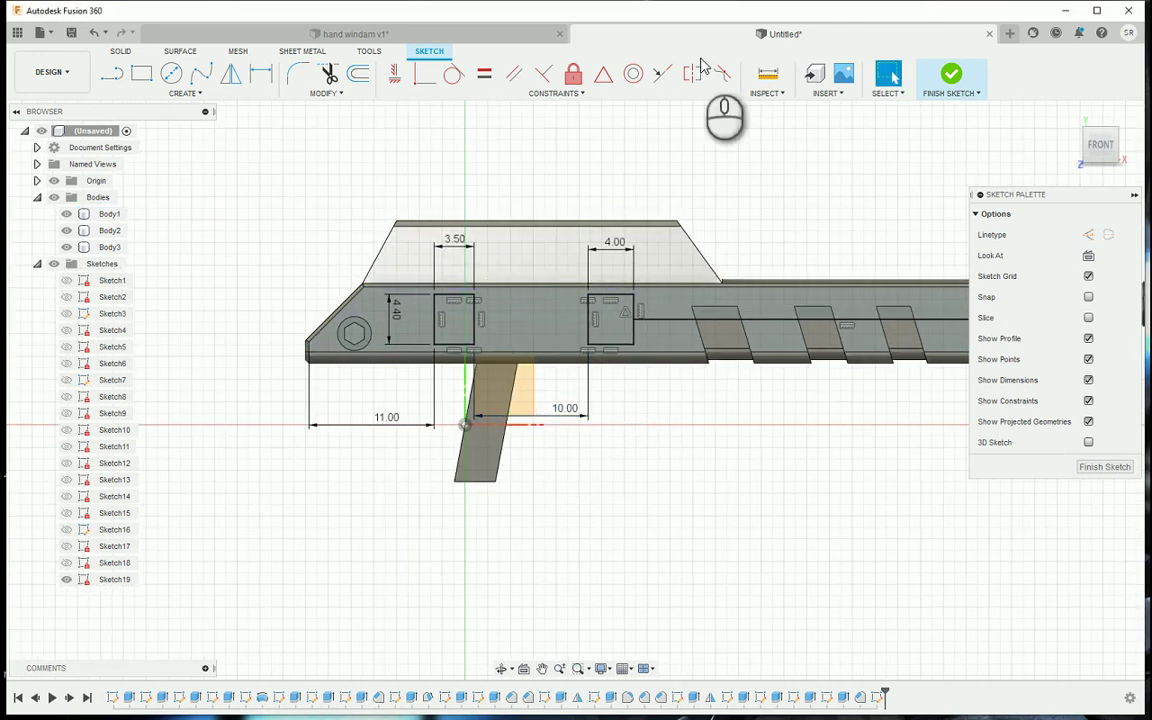
click(949, 77)
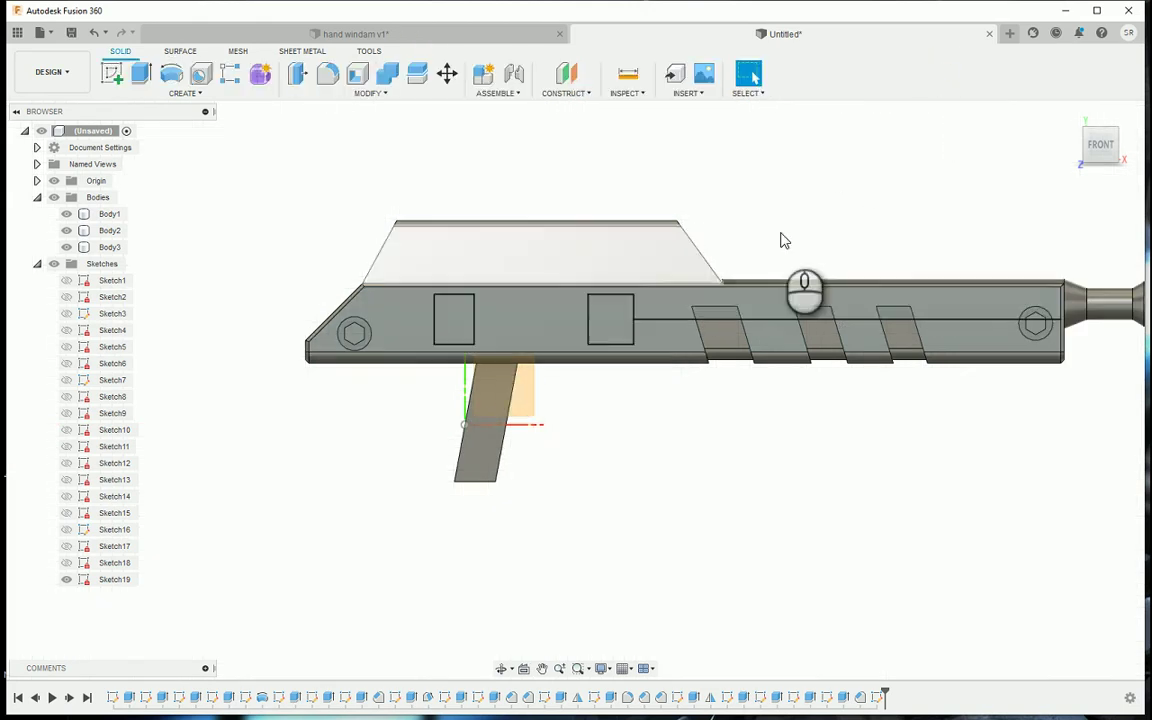
Extrude both rectangles 7 mm outward from the side face, joined to the body
click(1117, 161)
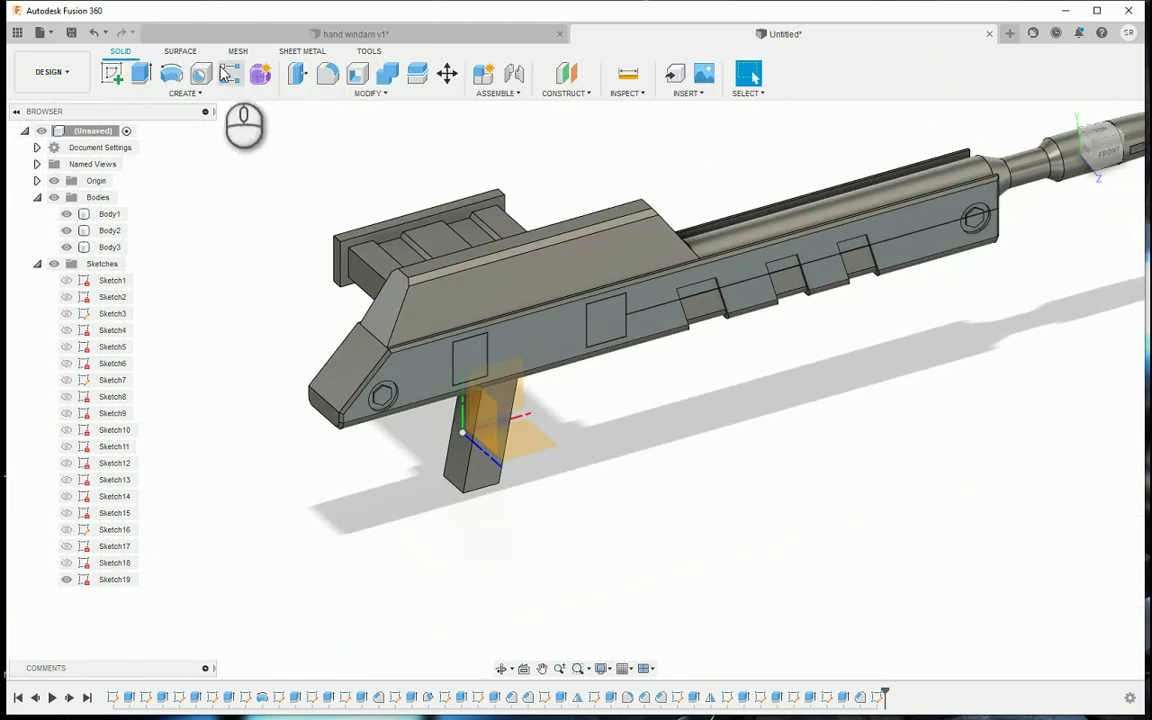
click(140, 73)
click(475, 363)
click(607, 322)
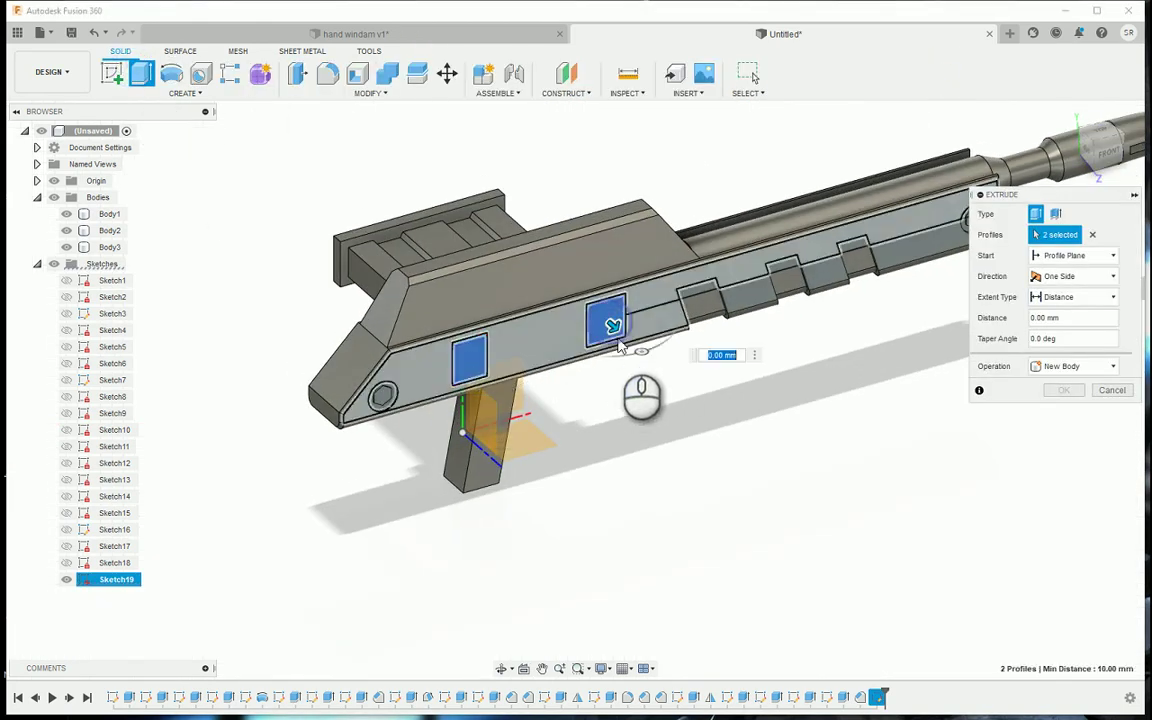
drag(643, 342, 655, 360)
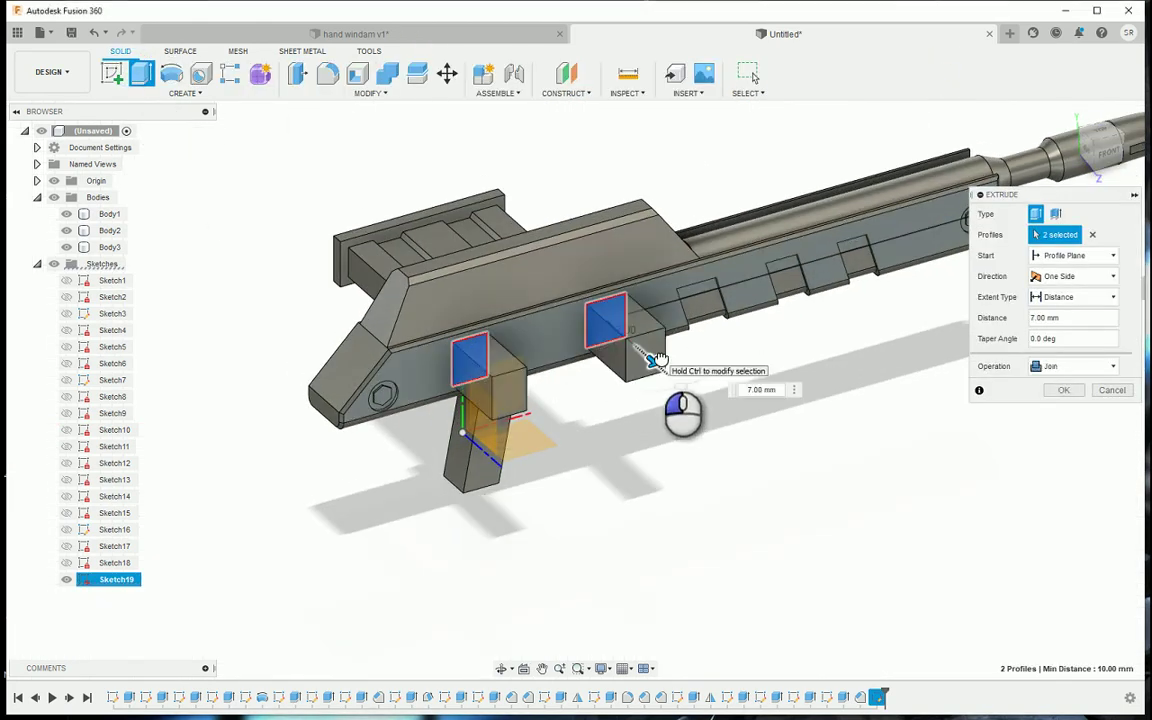
Switch to the hand windam v1 design, check the distances of its first and last extrusions, and reopen the first sketch
click(458, 35)
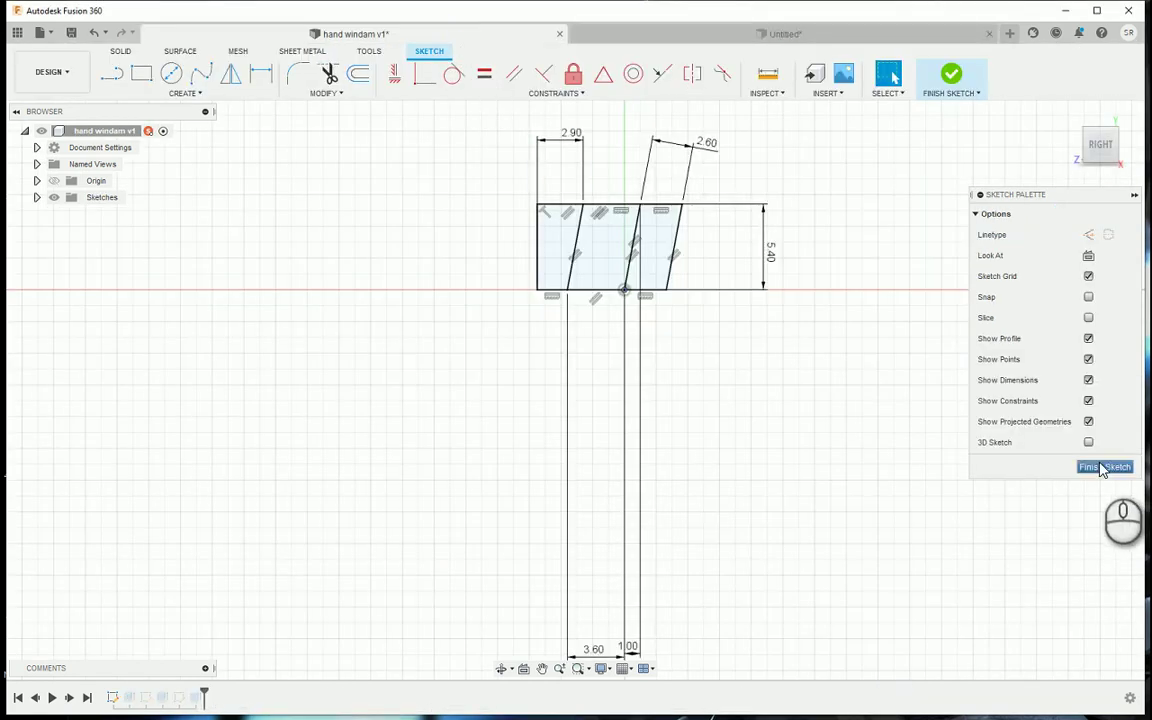
click(1103, 468)
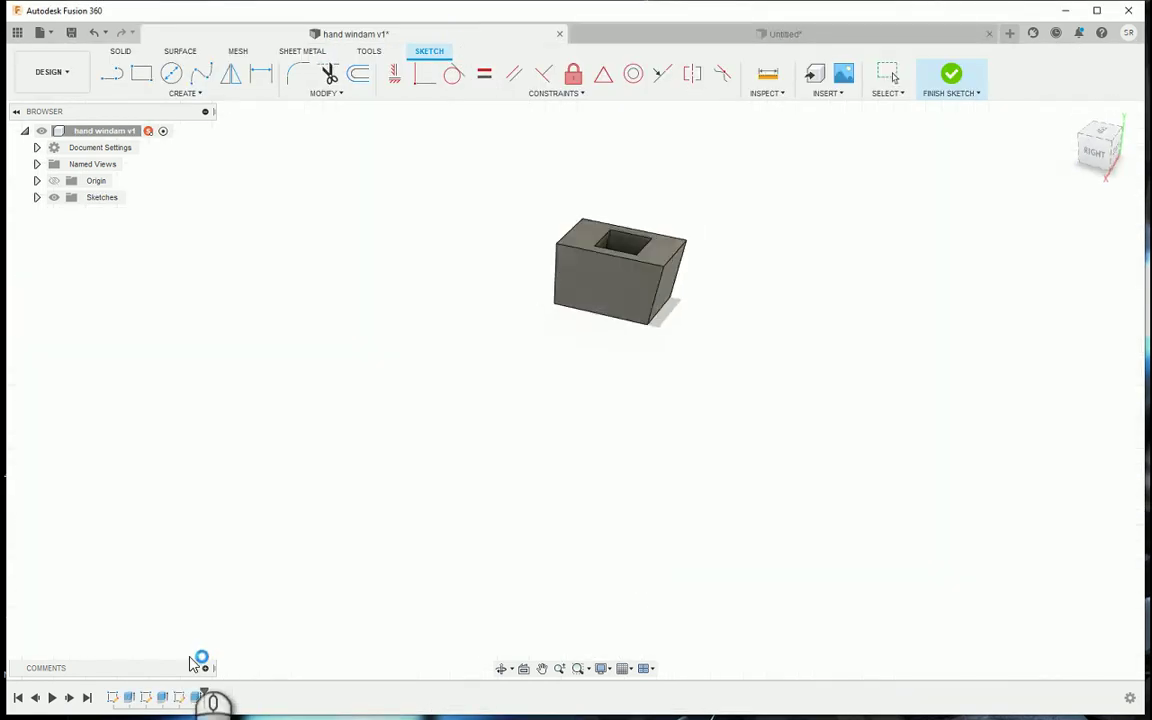
double_click(130, 699)
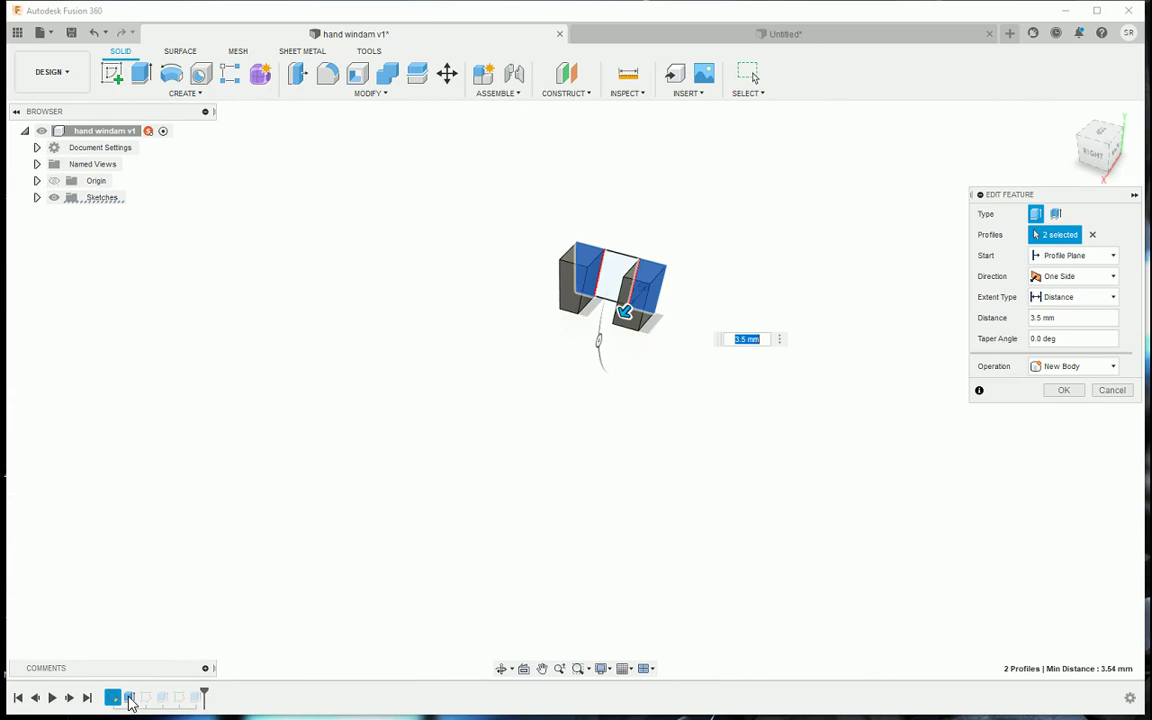
click(1063, 390)
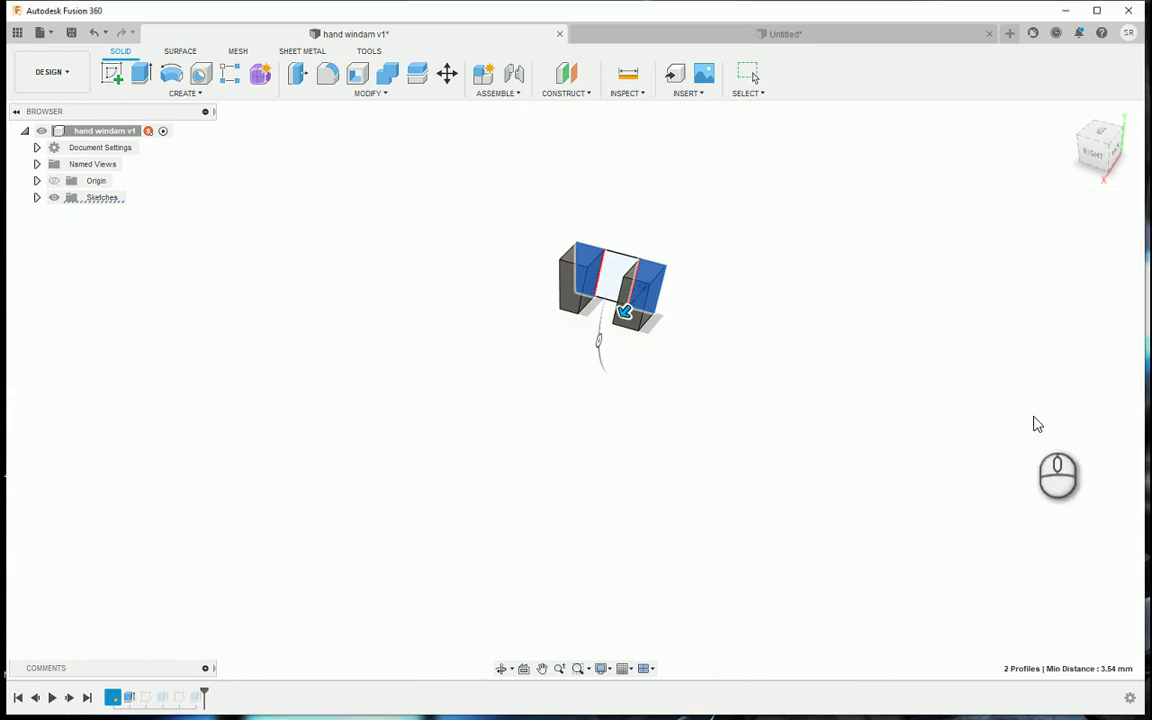
click(195, 700)
double_click(195, 700)
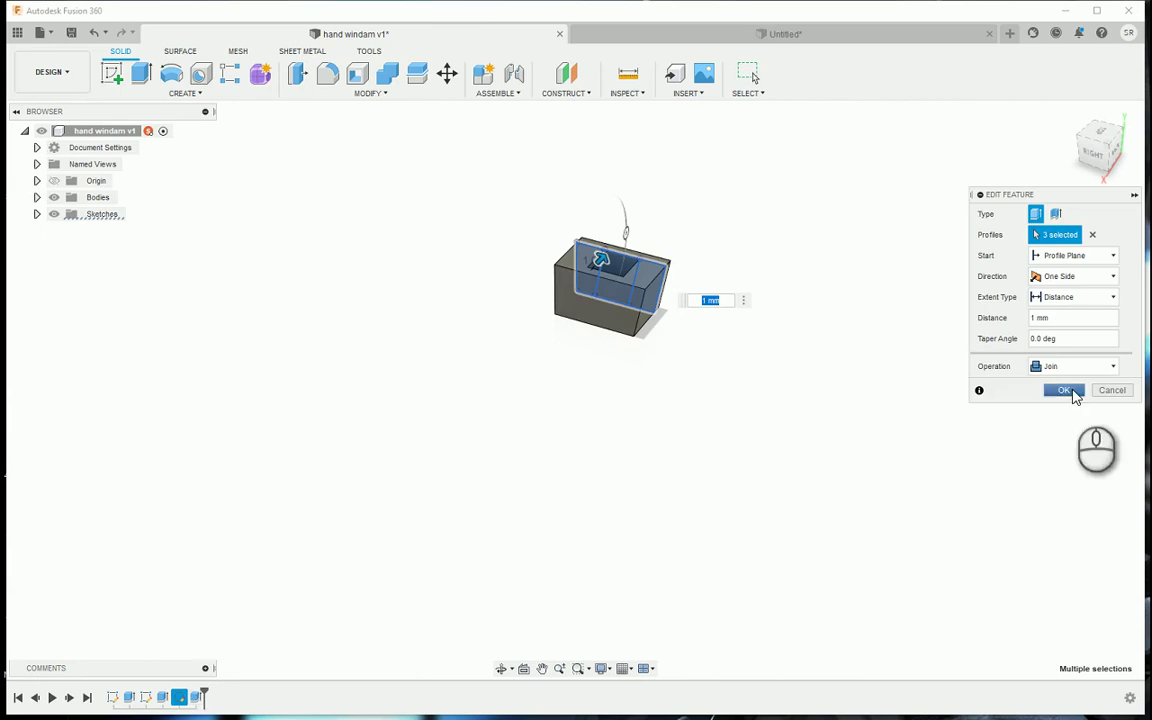
click(1112, 390)
double_click(112, 697)
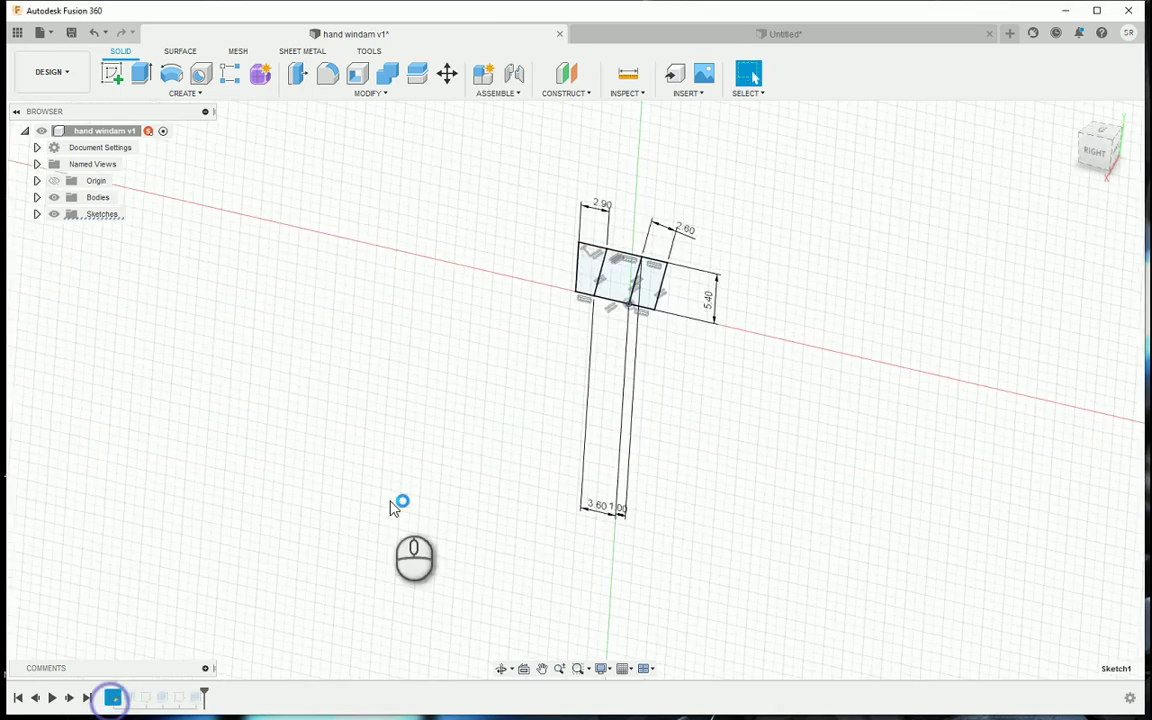
In the untitled gun design, fillet the upper and lower outer edges of both side blocks with a 2.1 mm radius
click(785, 34)
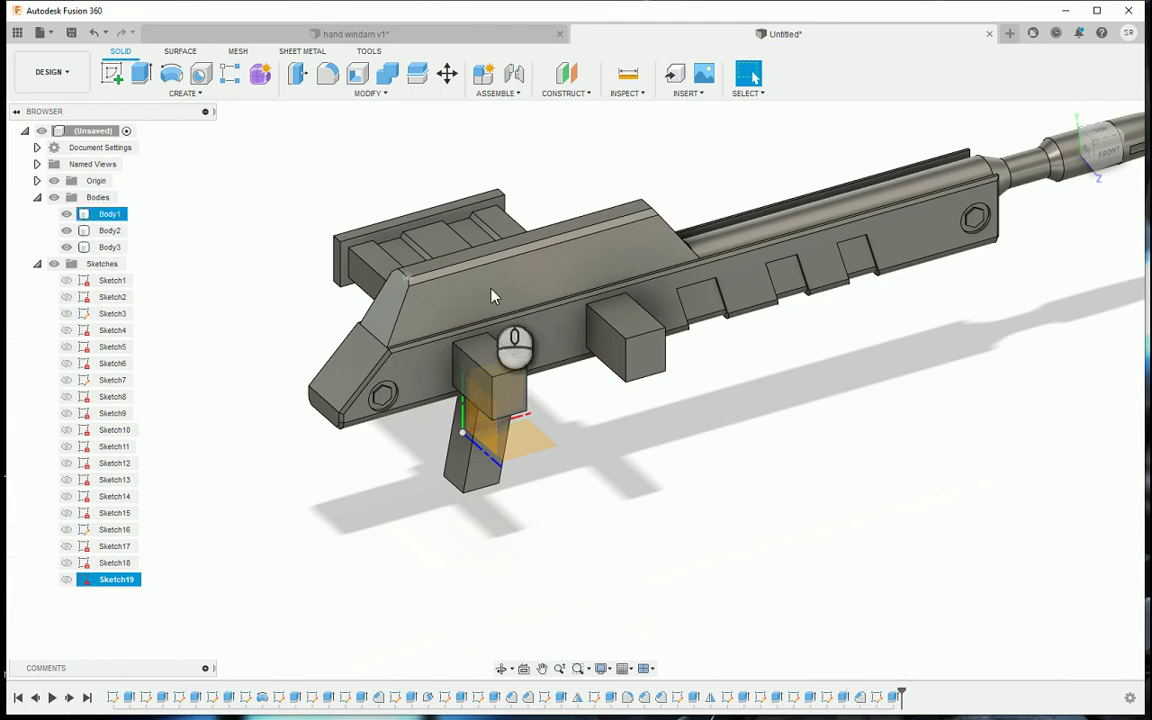
click(327, 73)
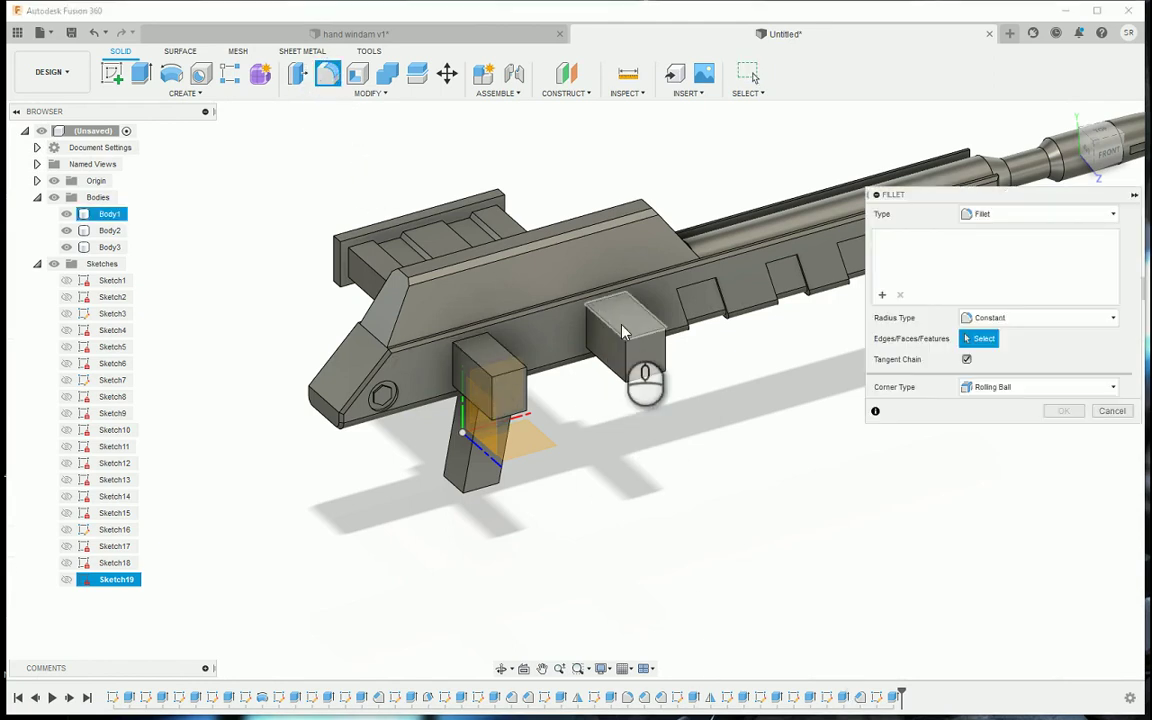
click(647, 378)
click(650, 372)
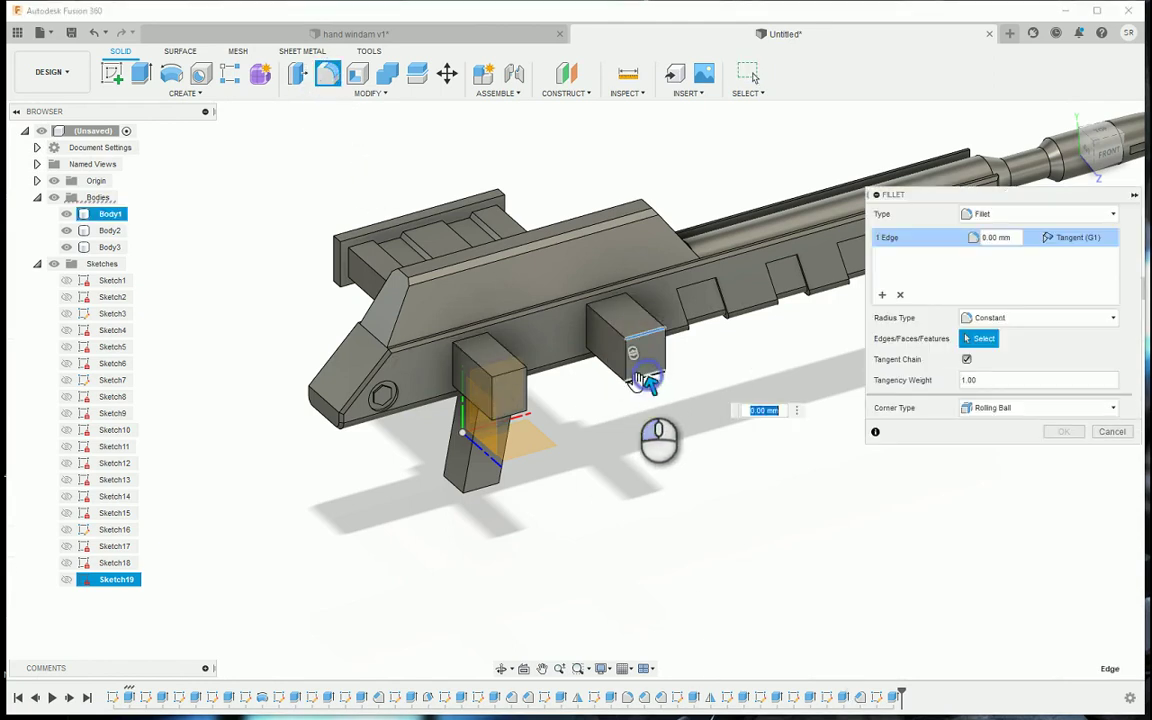
click(512, 422)
click(512, 422)
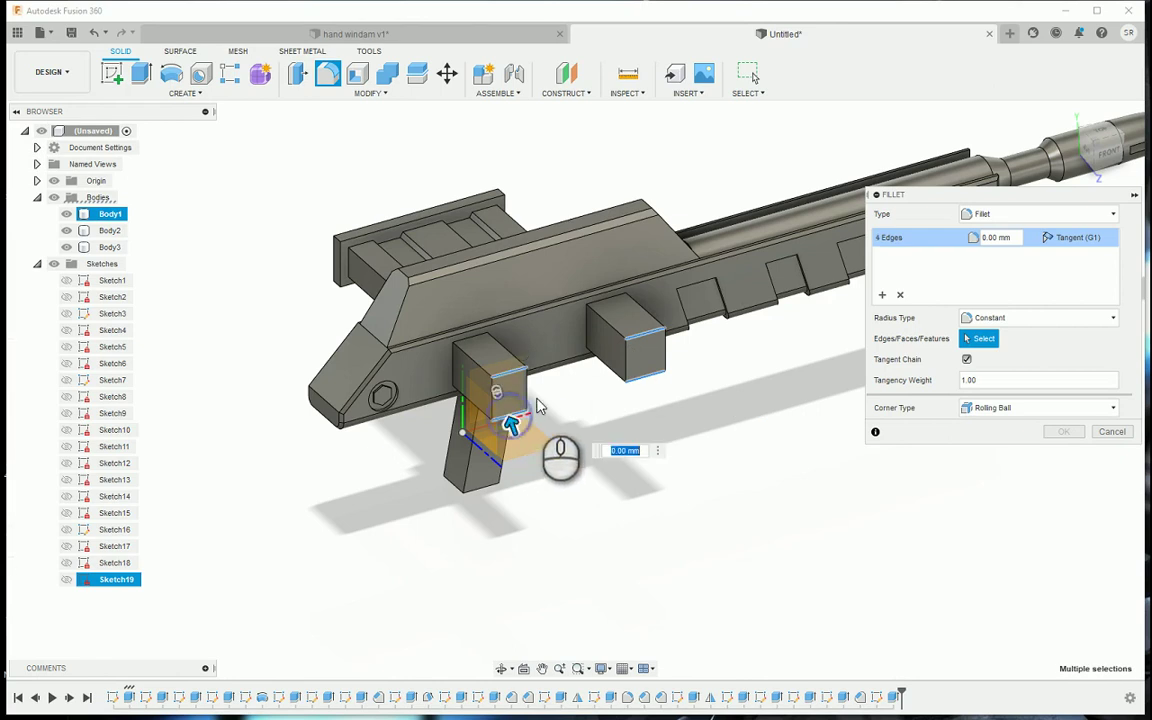
drag(510, 412, 511, 418)
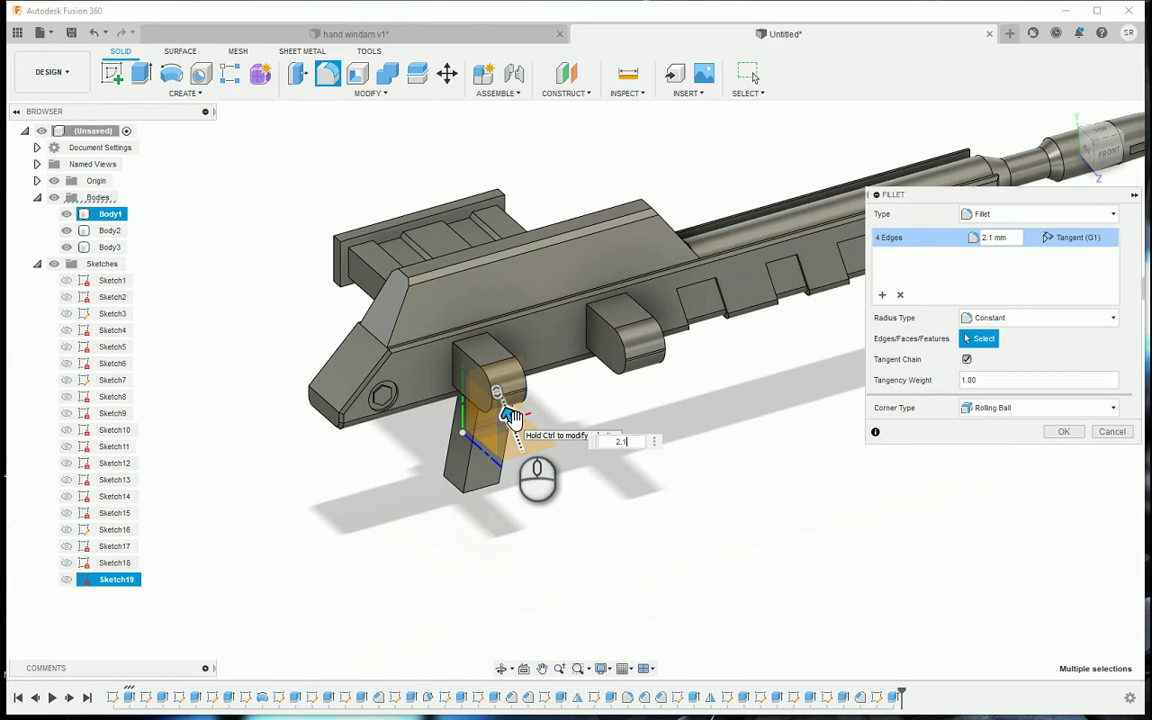
key(Return)
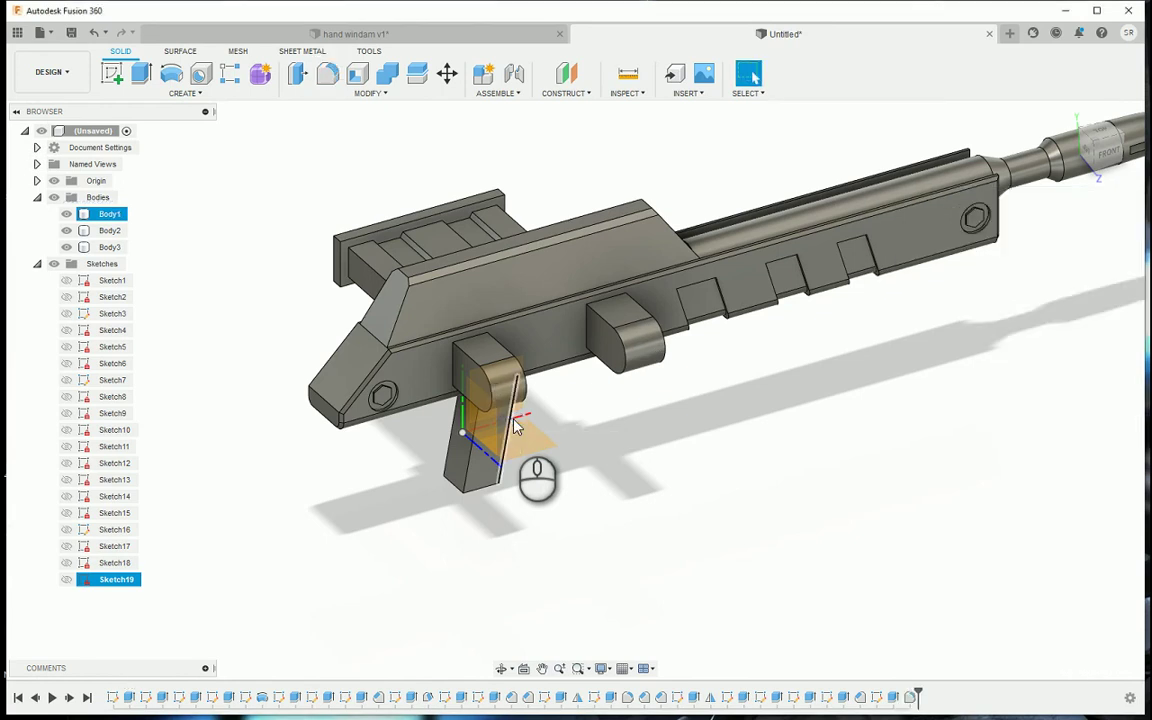
On the front block's rear-facing side, sketch a circle concentric with the rounded end and set its diameter to 3.4 mm
click(603, 345)
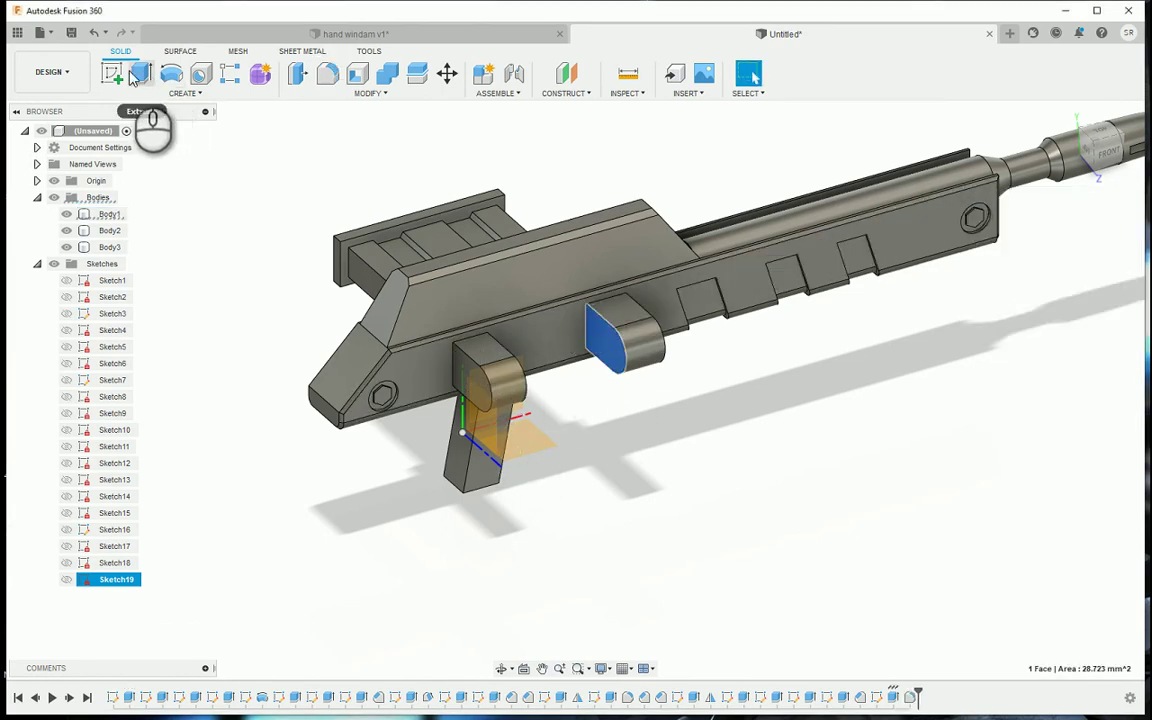
click(112, 74)
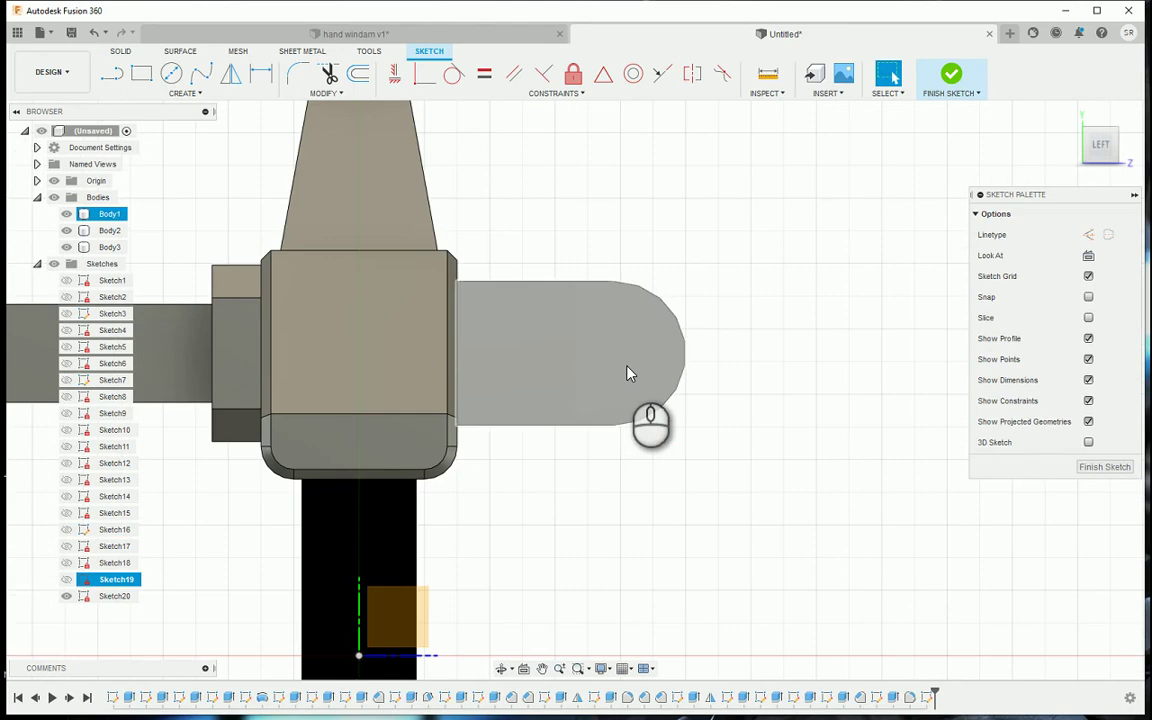
key(c)
click(611, 349)
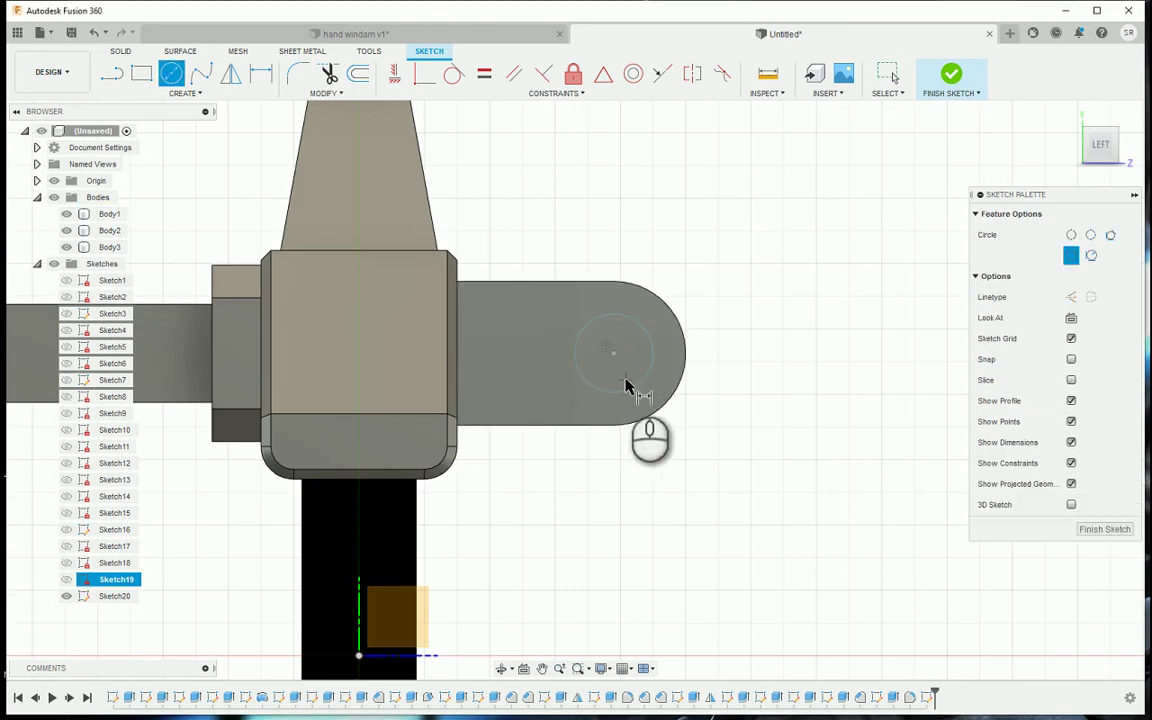
key(d)
click(636, 382)
click(803, 399)
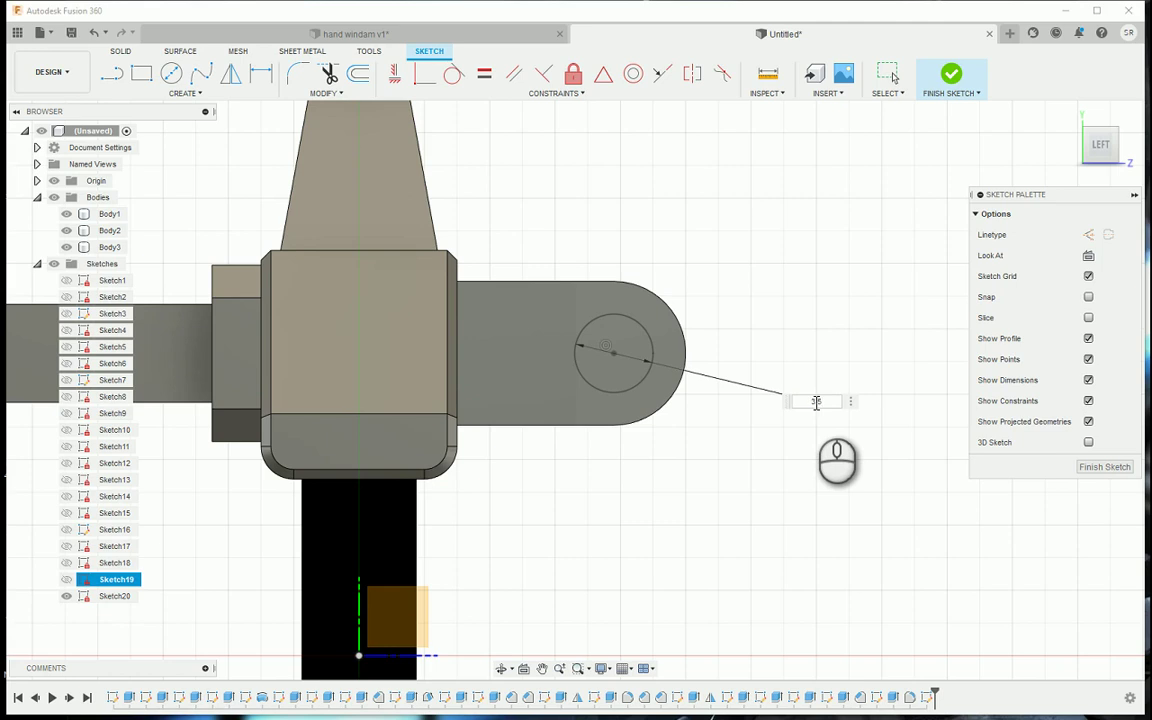
key(Return)
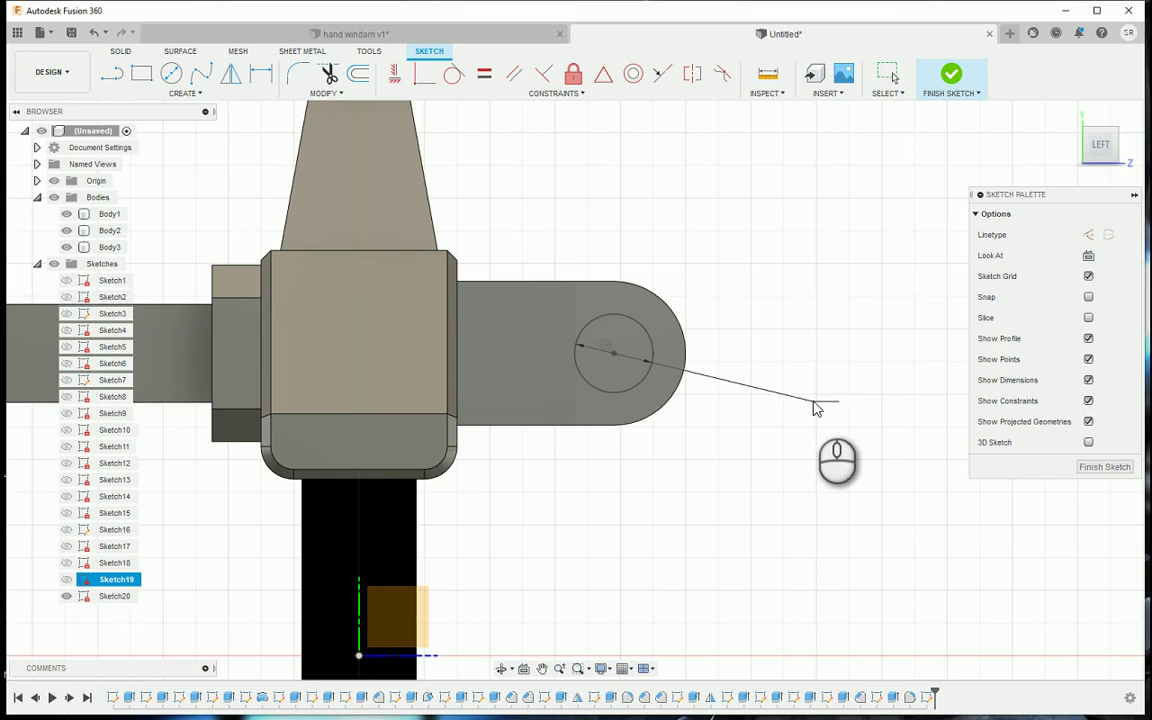
Switch to the hand windam v1 sketch and recheck the distance between the two slanted lines of its middle section
click(449, 36)
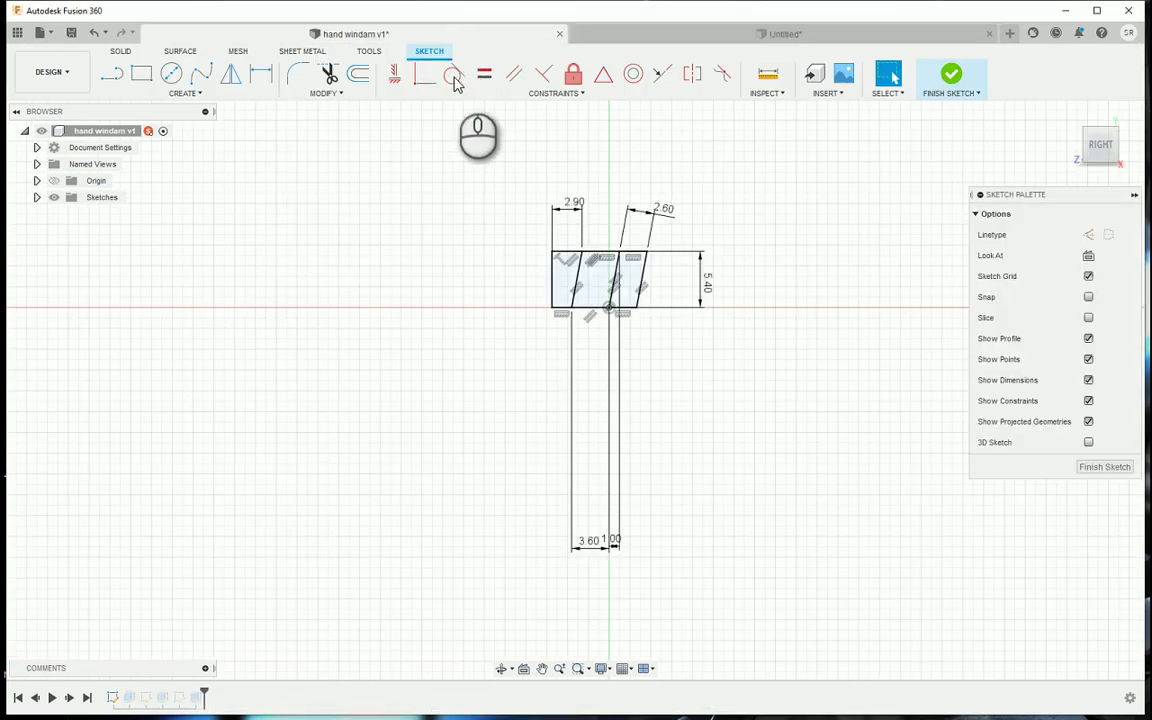
key(d)
click(614, 279)
click(577, 273)
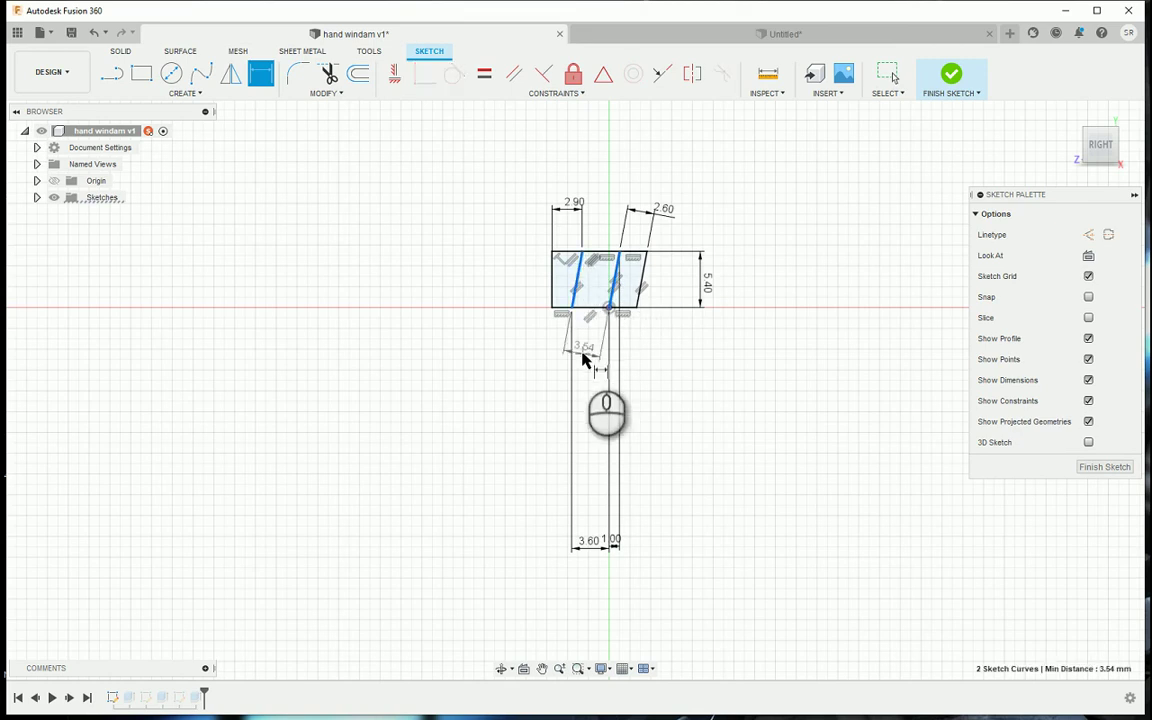
Back in the untitled gun design, finish the sketch and extrude the circle 10 mm to the rear block as a joined rod
click(738, 36)
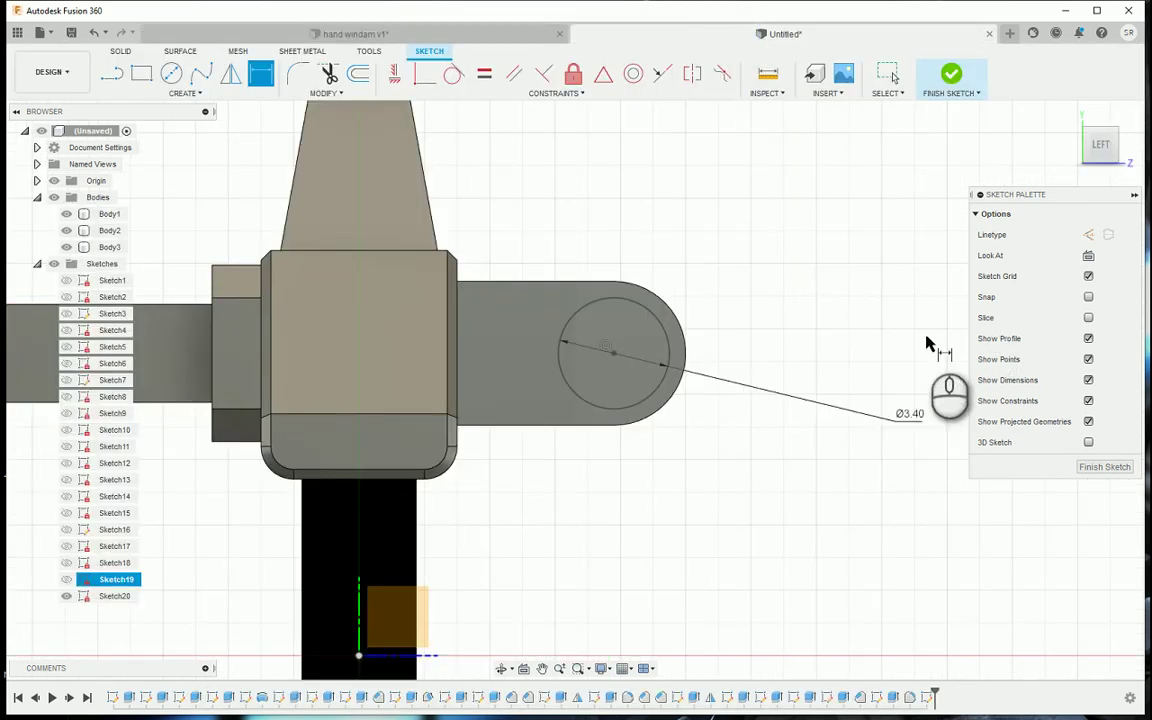
click(951, 78)
drag(1105, 152, 972, 368)
click(140, 78)
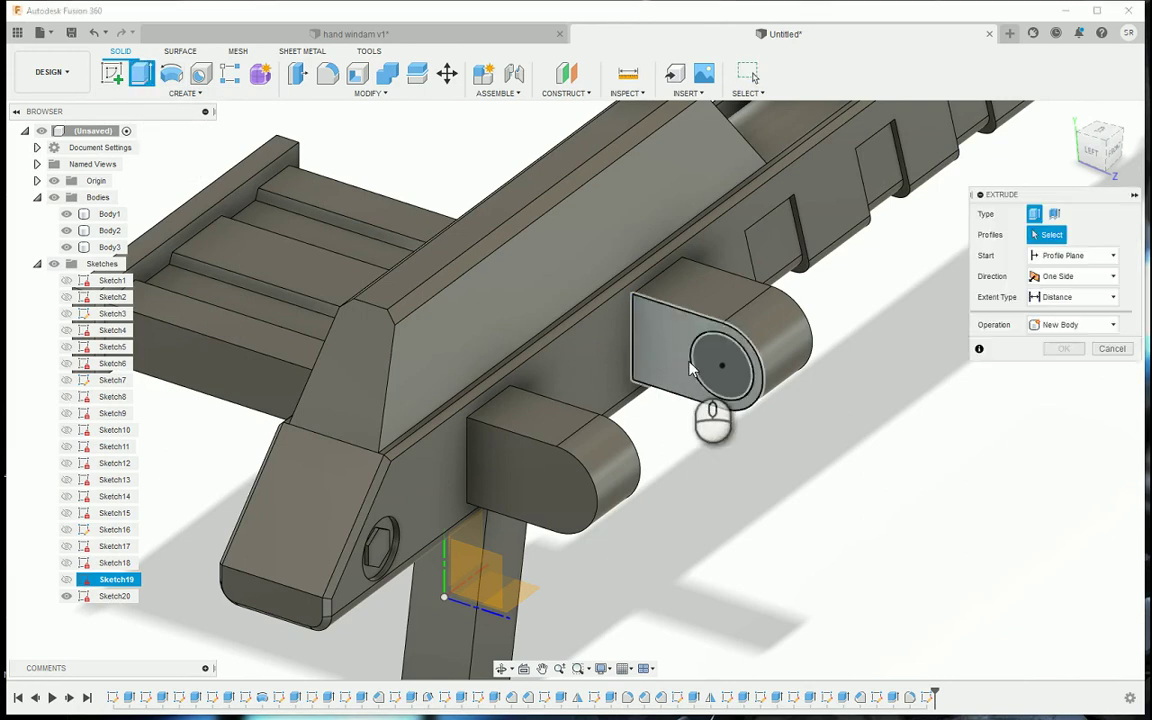
click(712, 370)
drag(702, 375, 603, 422)
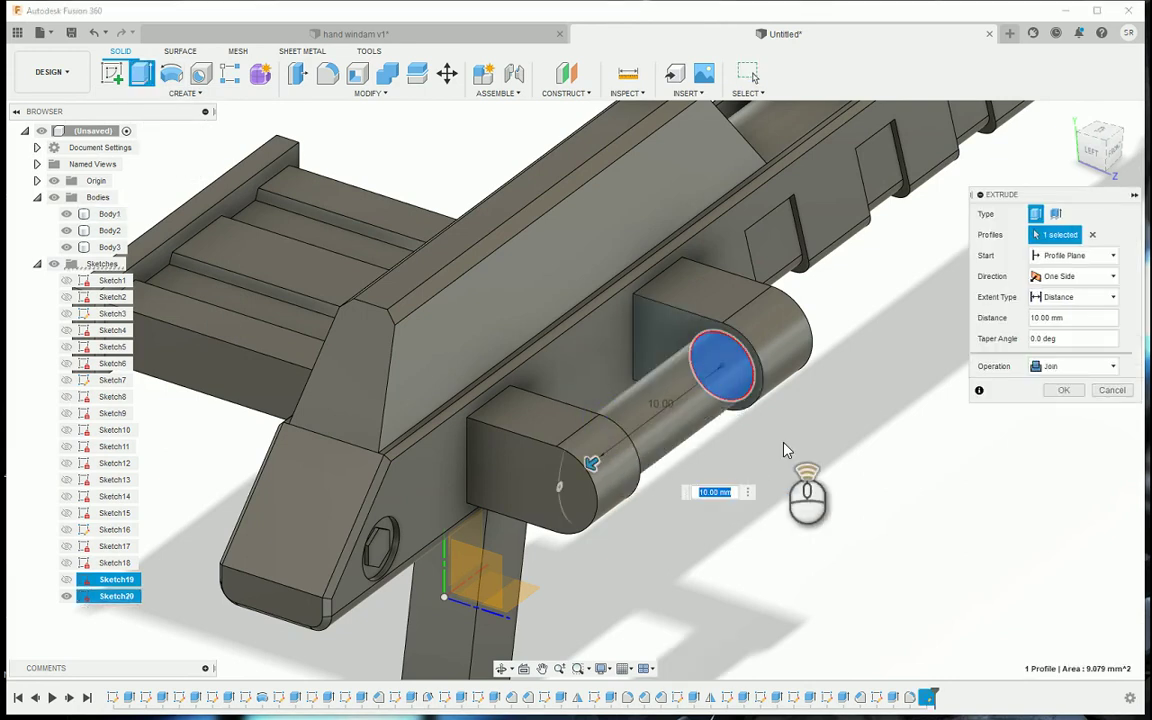
scroll(784, 450, down, 3)
click(1063, 390)
Start a sketch on the front block's rear-facing side and project the round surface of the connecting rod into it
mouse_move(1077, 175)
mouse_down()
mouse_move(899, 178)
mouse_move(925, 204)
mouse_move(1101, 185)
mouse_up()
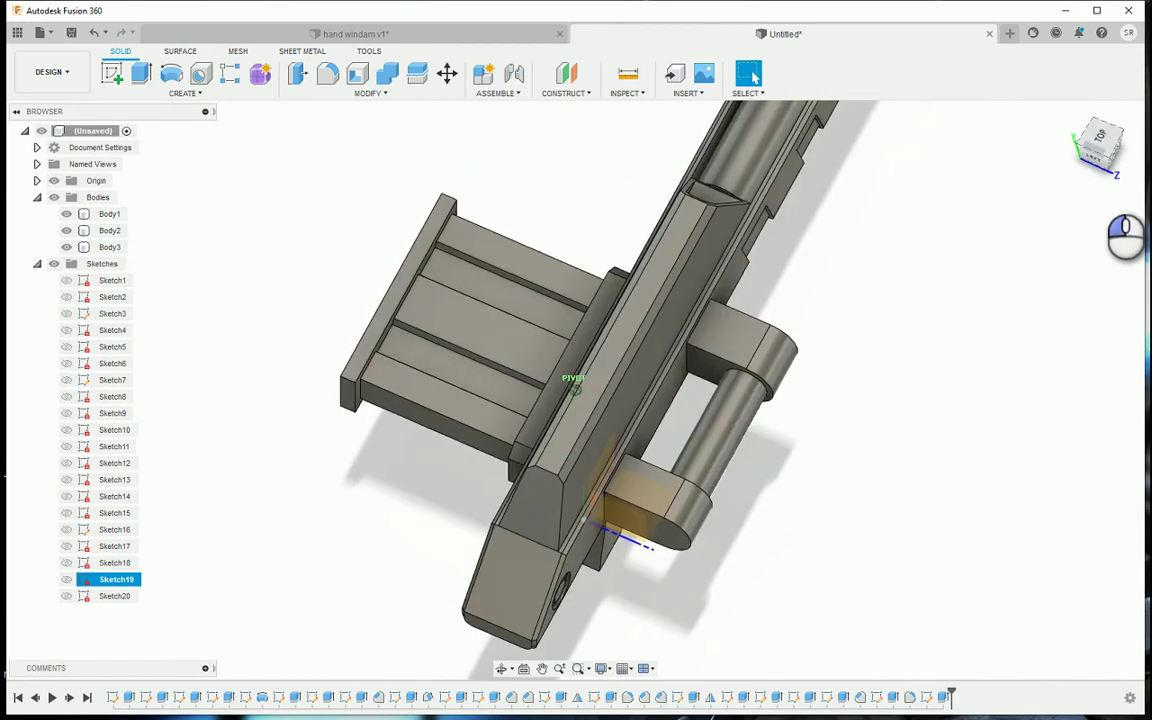
click(718, 370)
click(112, 73)
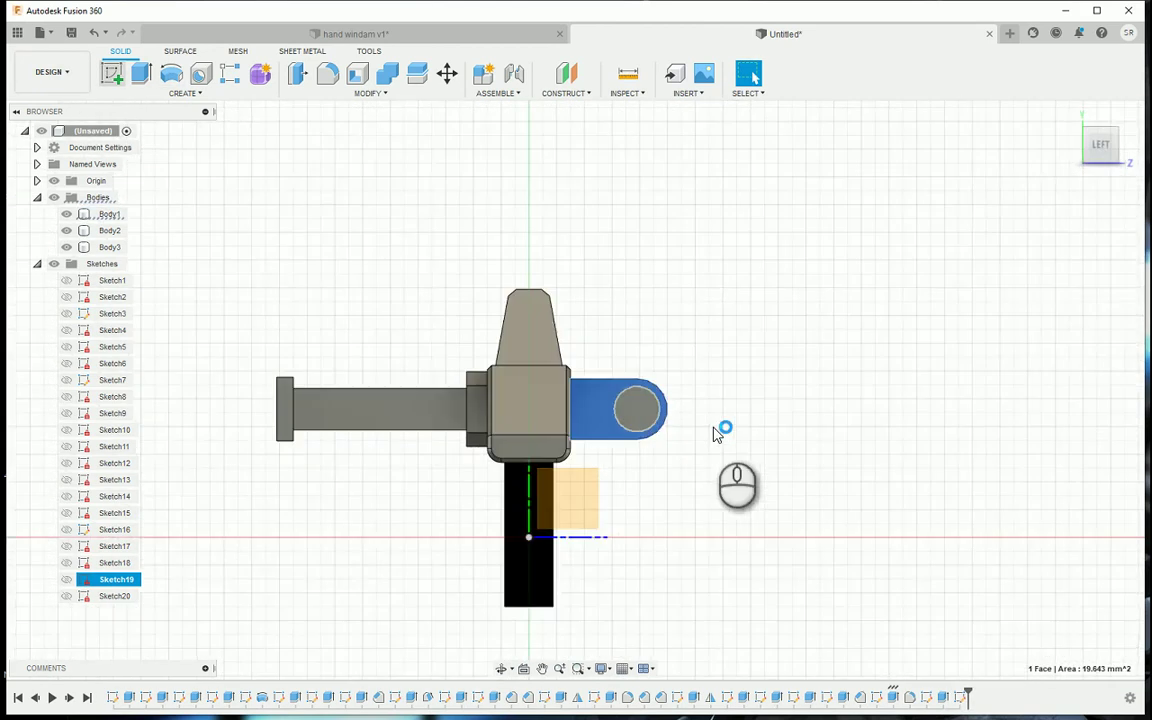
drag(1097, 150, 1081, 194)
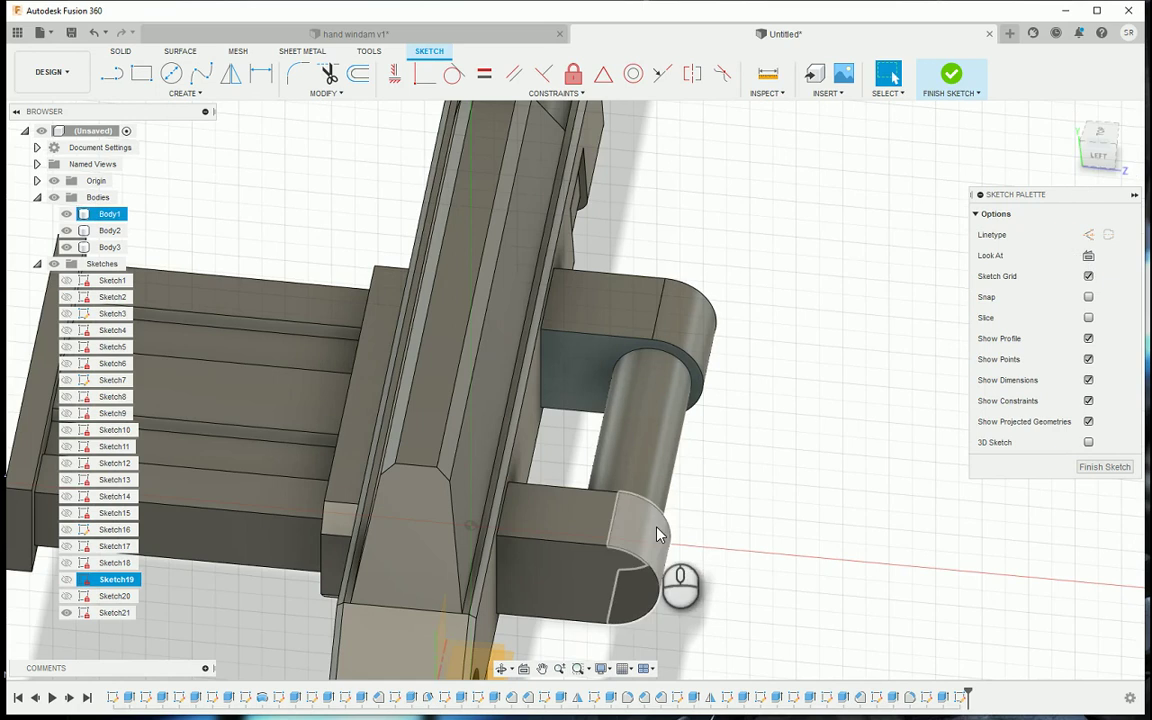
key(p)
click(656, 448)
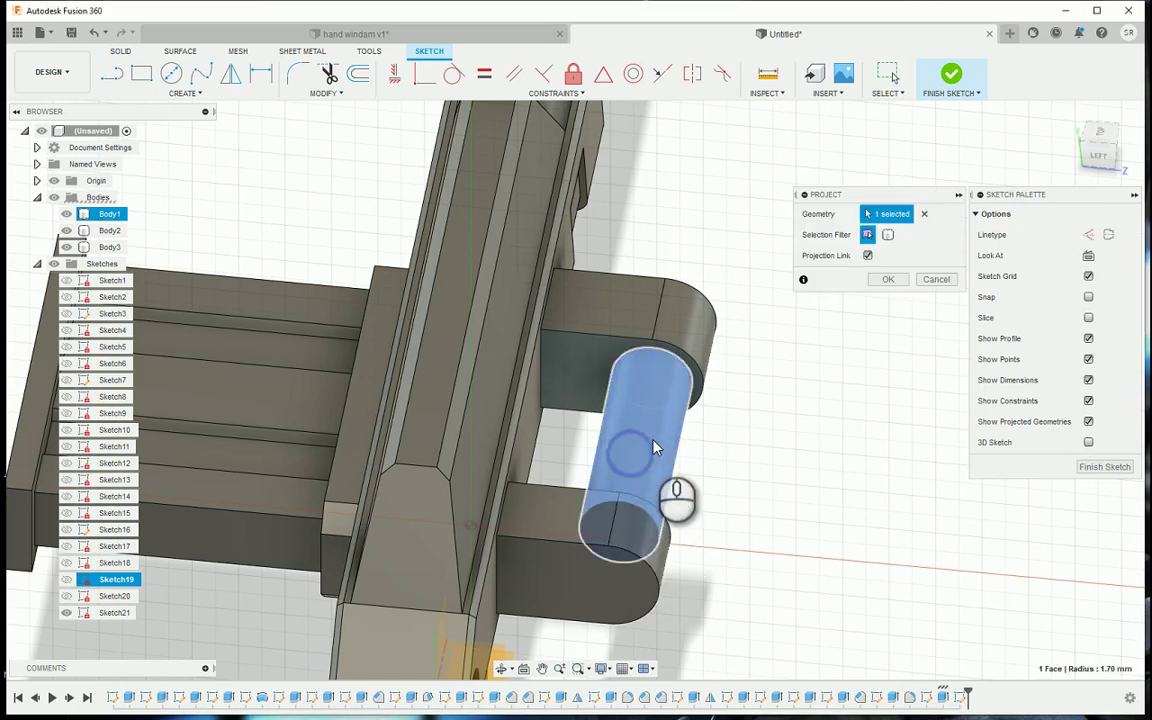
click(870, 283)
Draw a vertical line tangent to the projected circle's inner side and add a driven dimension from it to the block's inner edge
key(l)
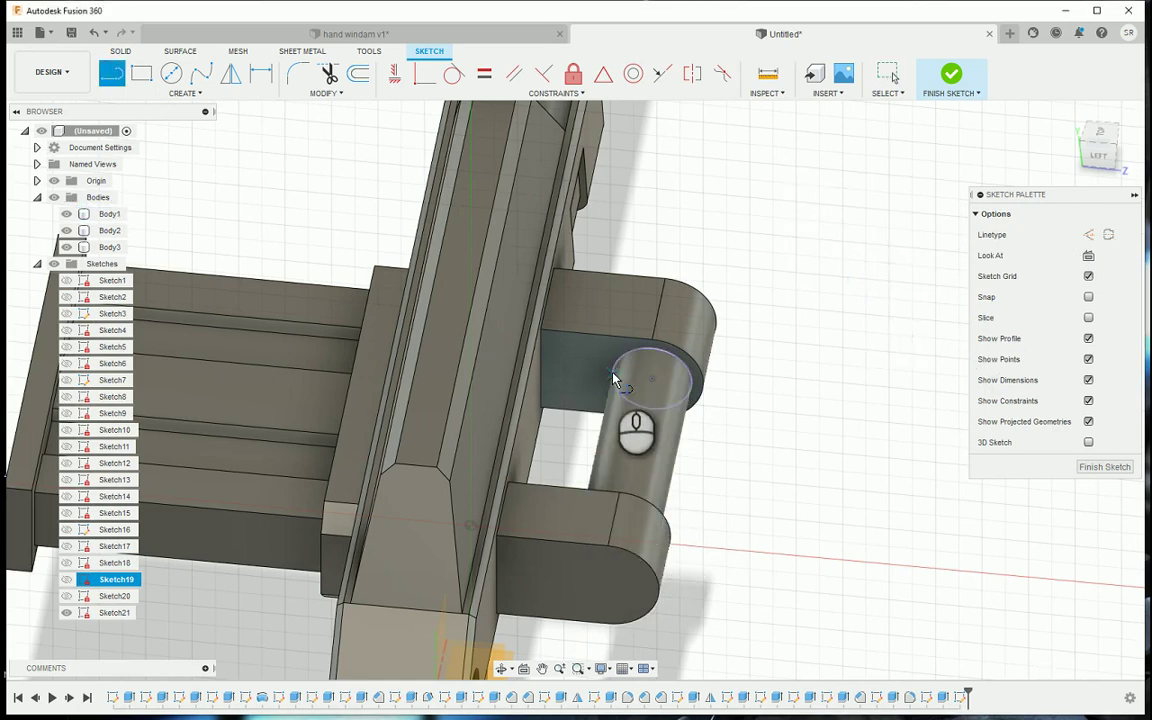
click(614, 379)
click(619, 257)
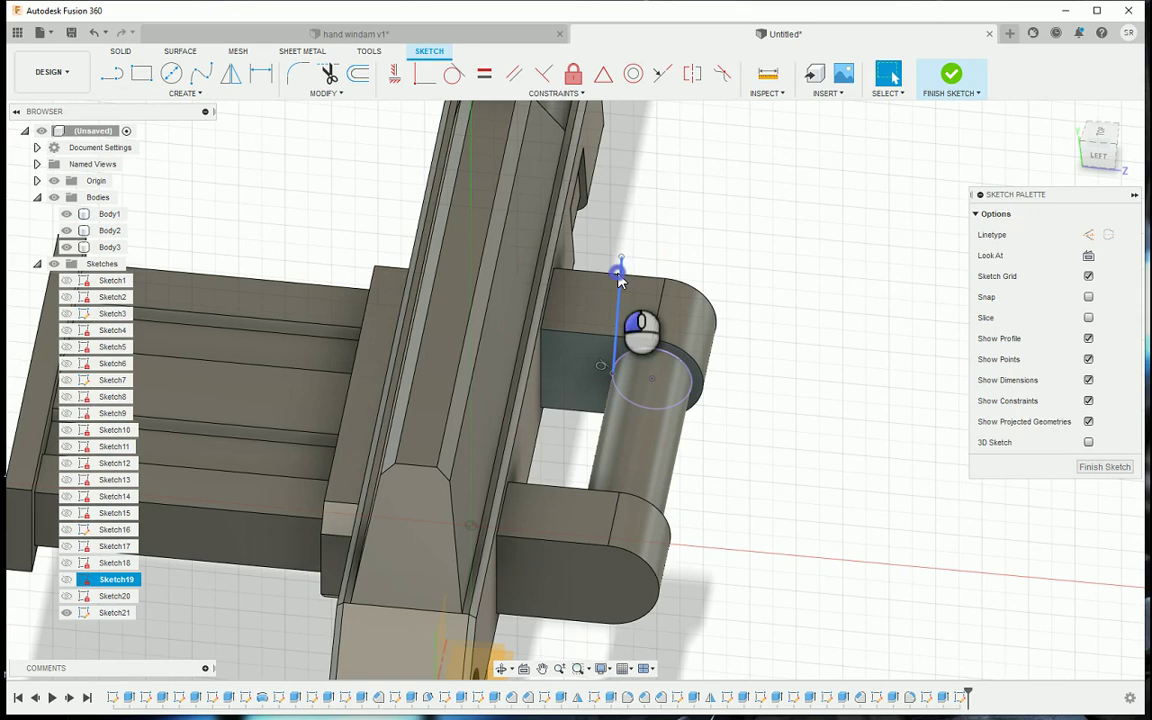
key(d)
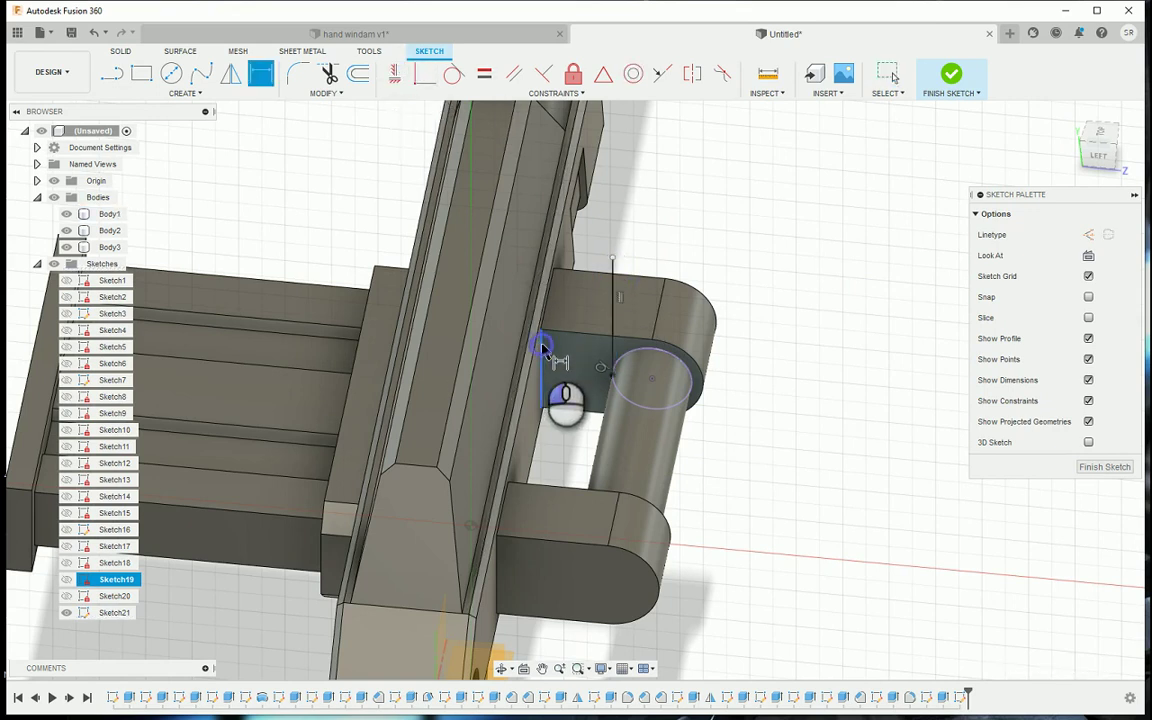
click(541, 347)
click(609, 342)
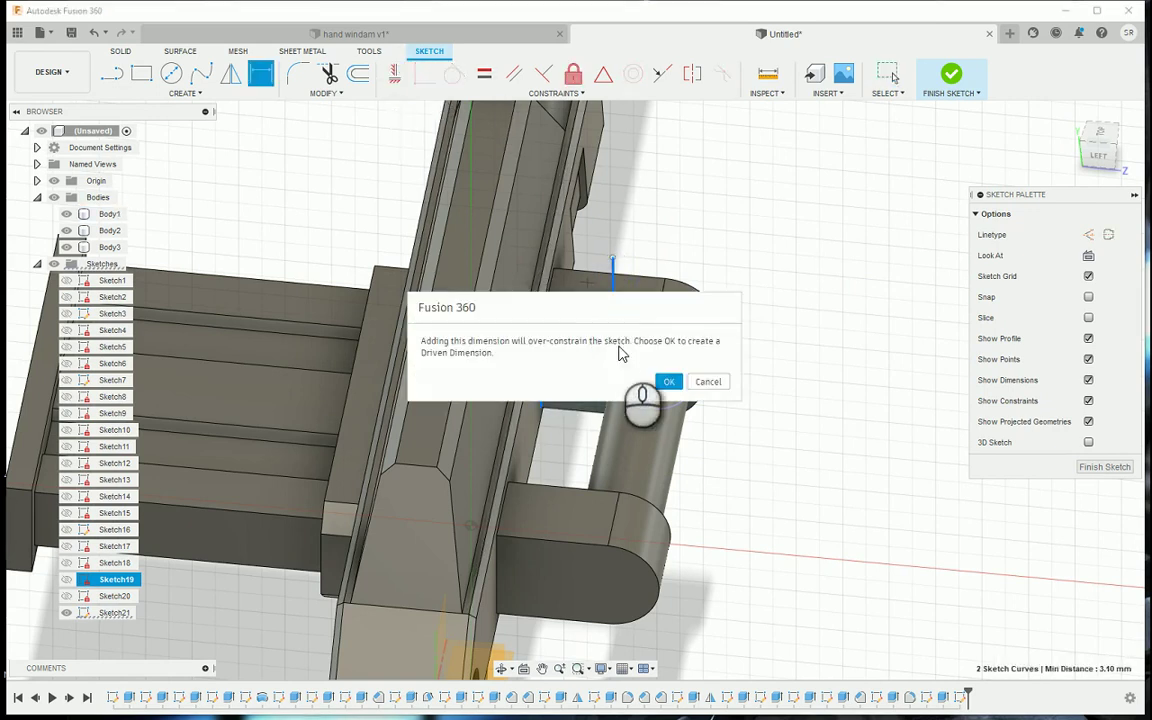
click(677, 386)
Switch to the hand windam v1 sketch and measure the horizontal distance between the upper ends of the 2.60 mm section's slanted lines
click(488, 36)
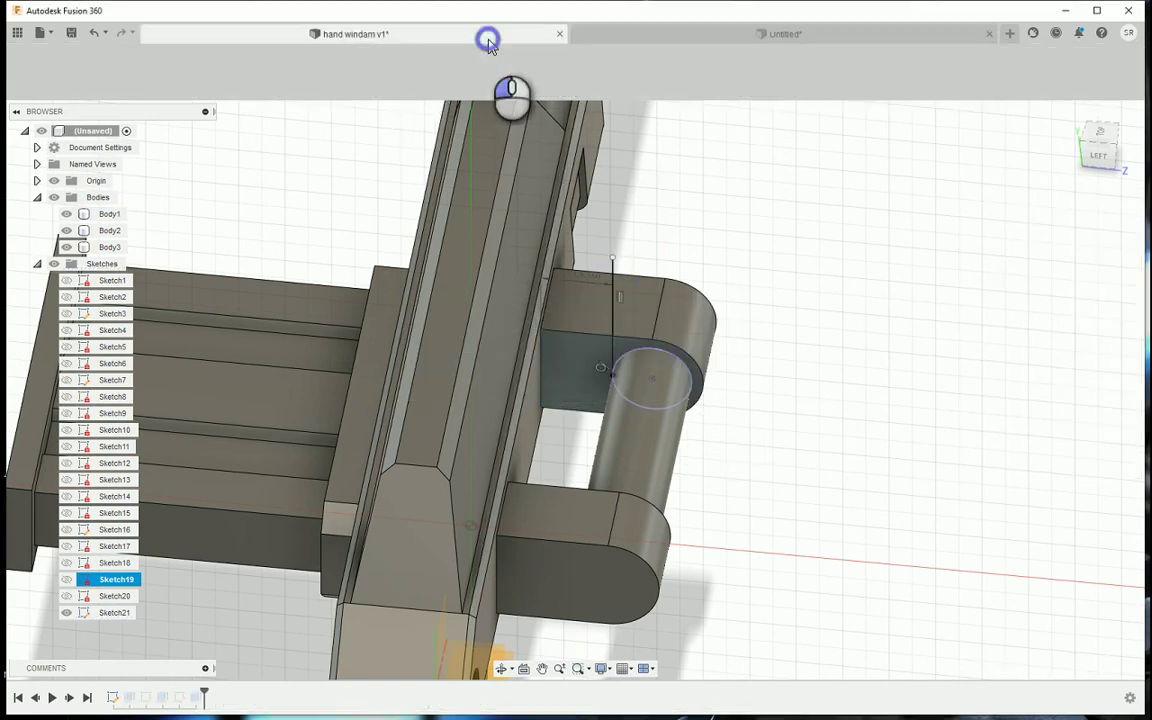
scroll(644, 257, up, 3)
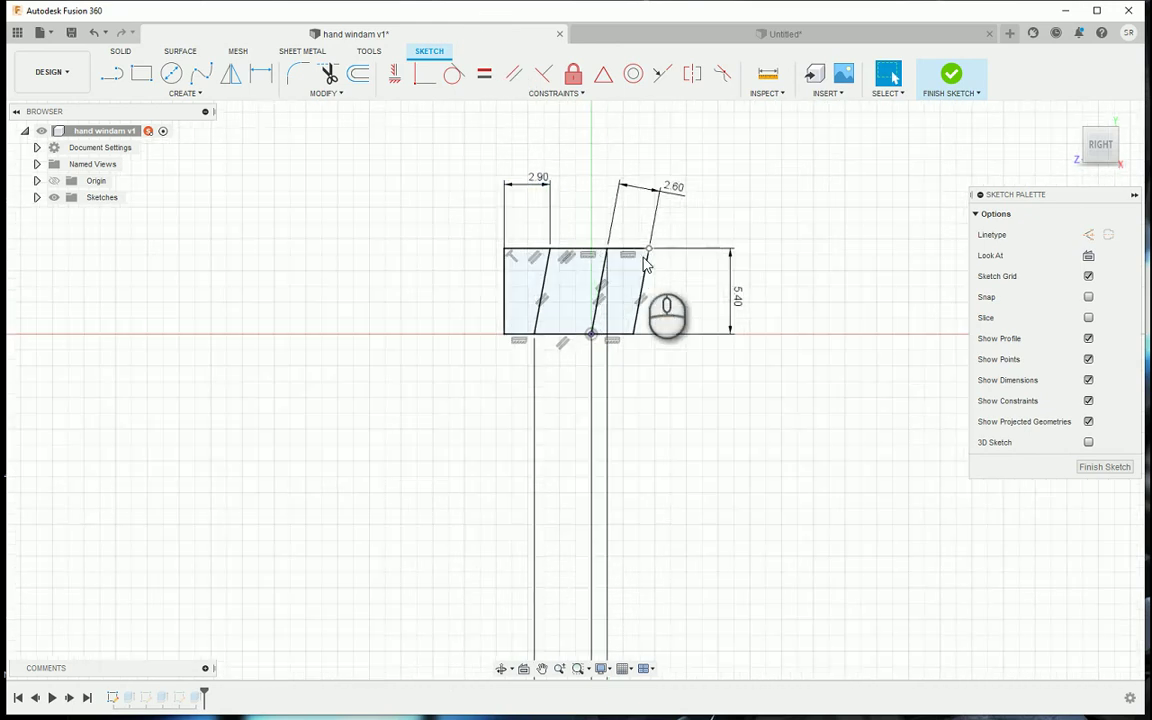
key(d)
click(607, 249)
click(649, 248)
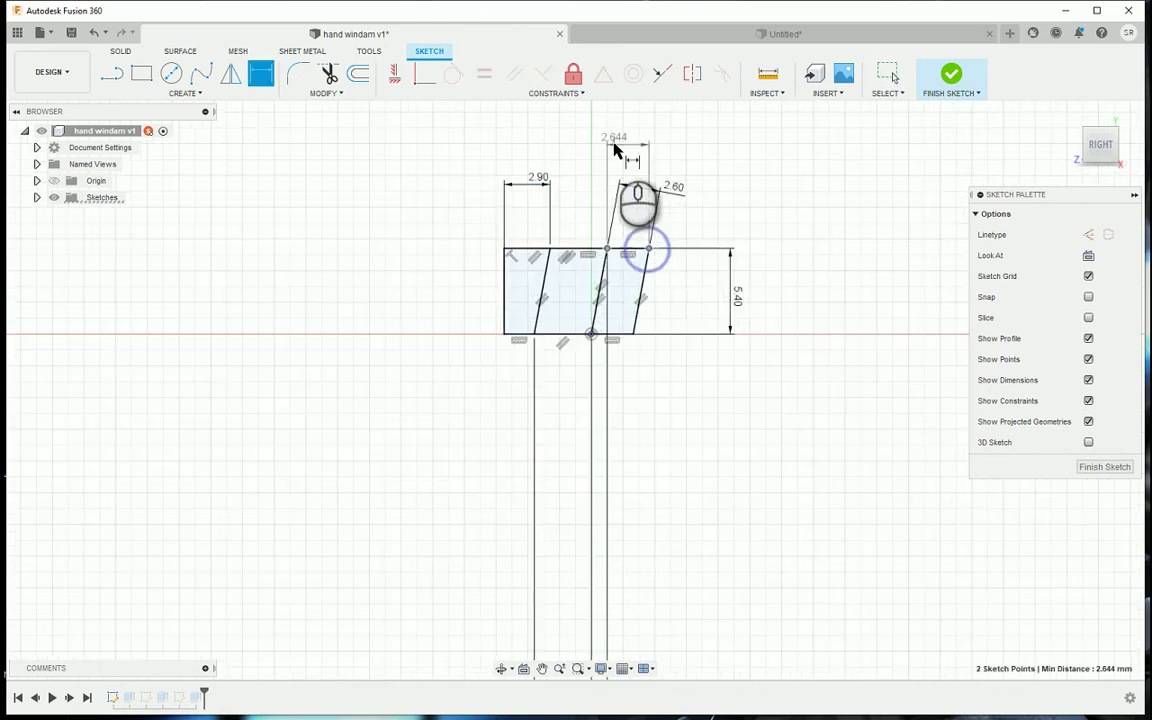
key(Escape)
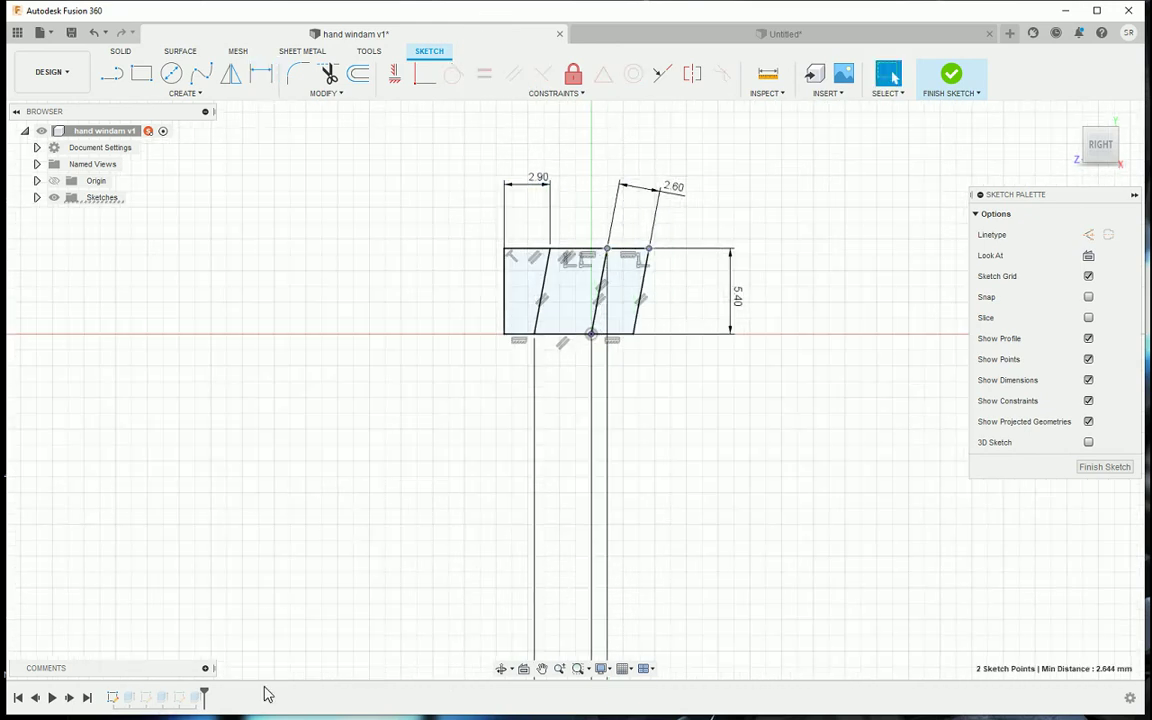
Finish the hand windam v1 sketch and measure from the hole's corner to the nearby outer edge on the part's top face
click(1100, 467)
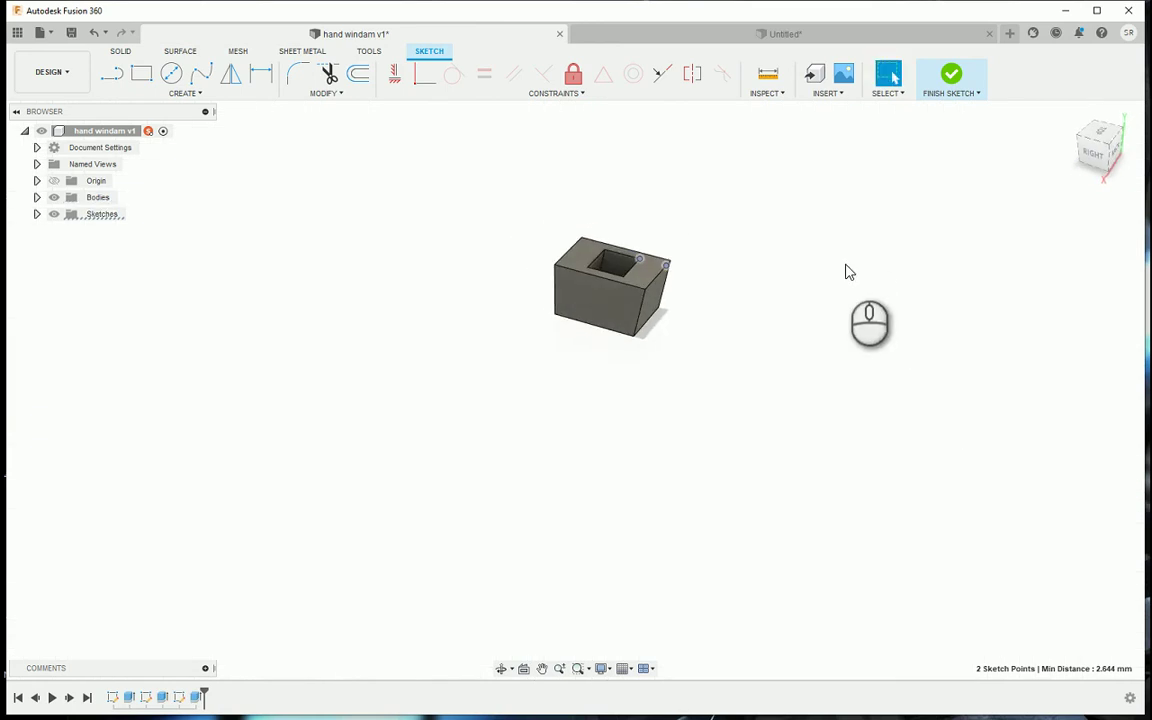
click(628, 73)
click(634, 252)
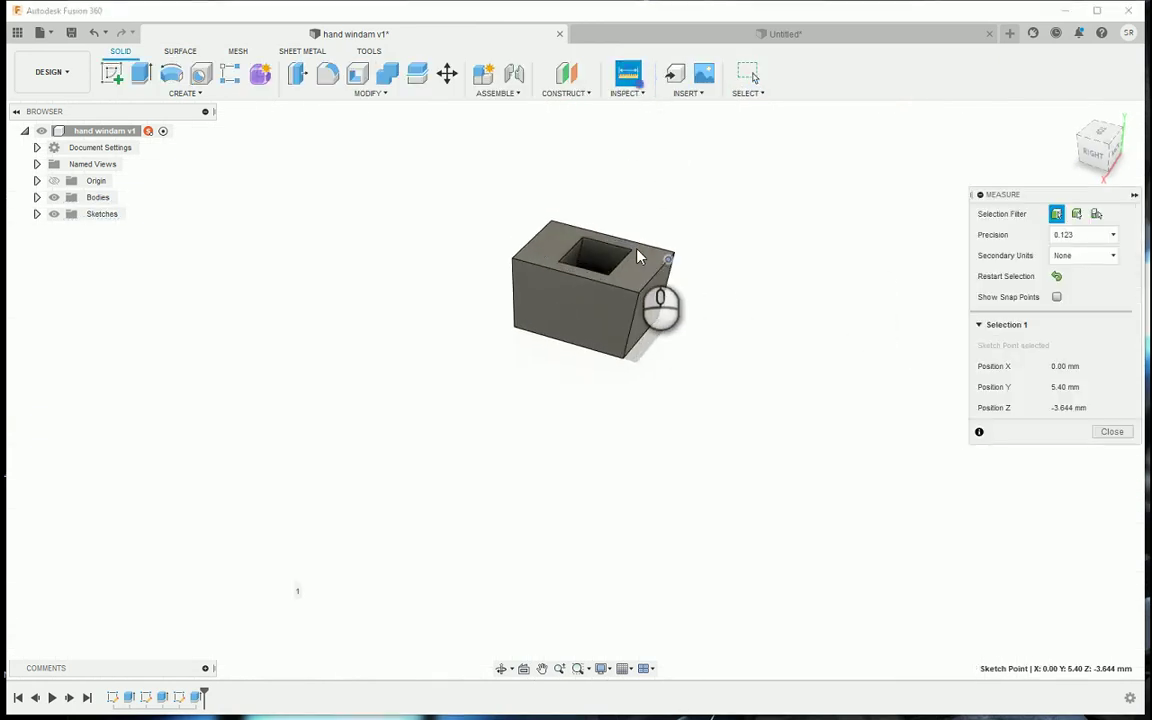
click(664, 262)
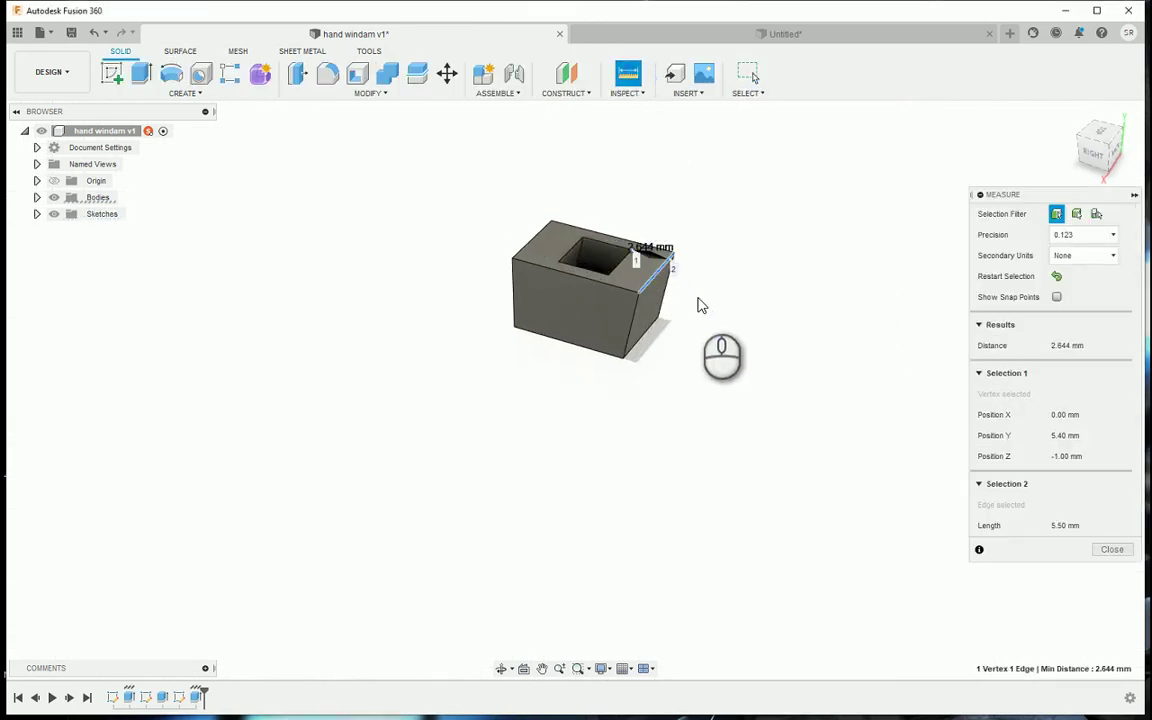
click(1115, 549)
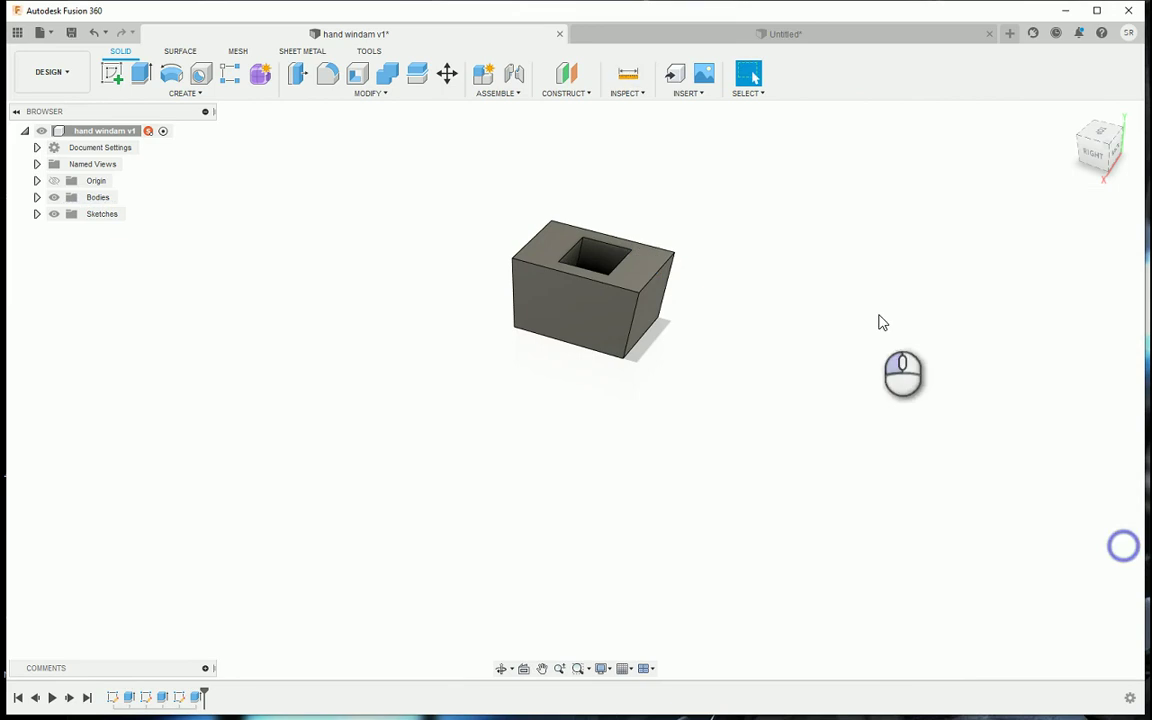
Switch back to the untitled gun design and finish the sketch on the handle block
click(760, 34)
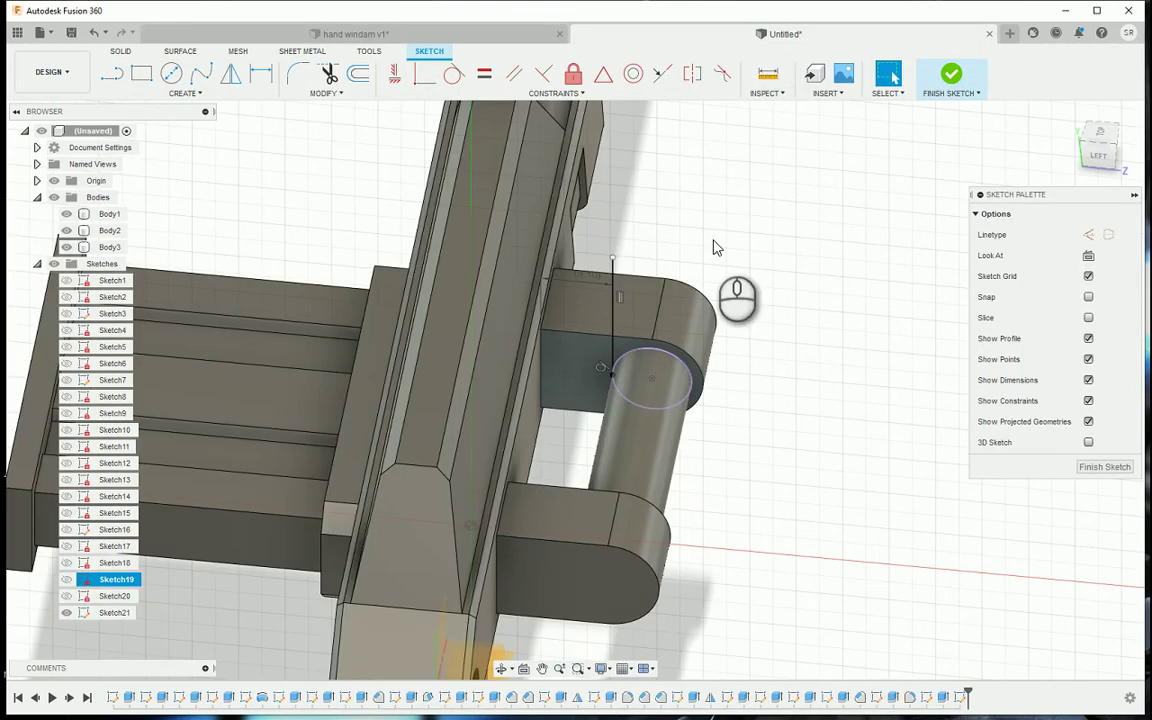
scroll(798, 450, down, 4)
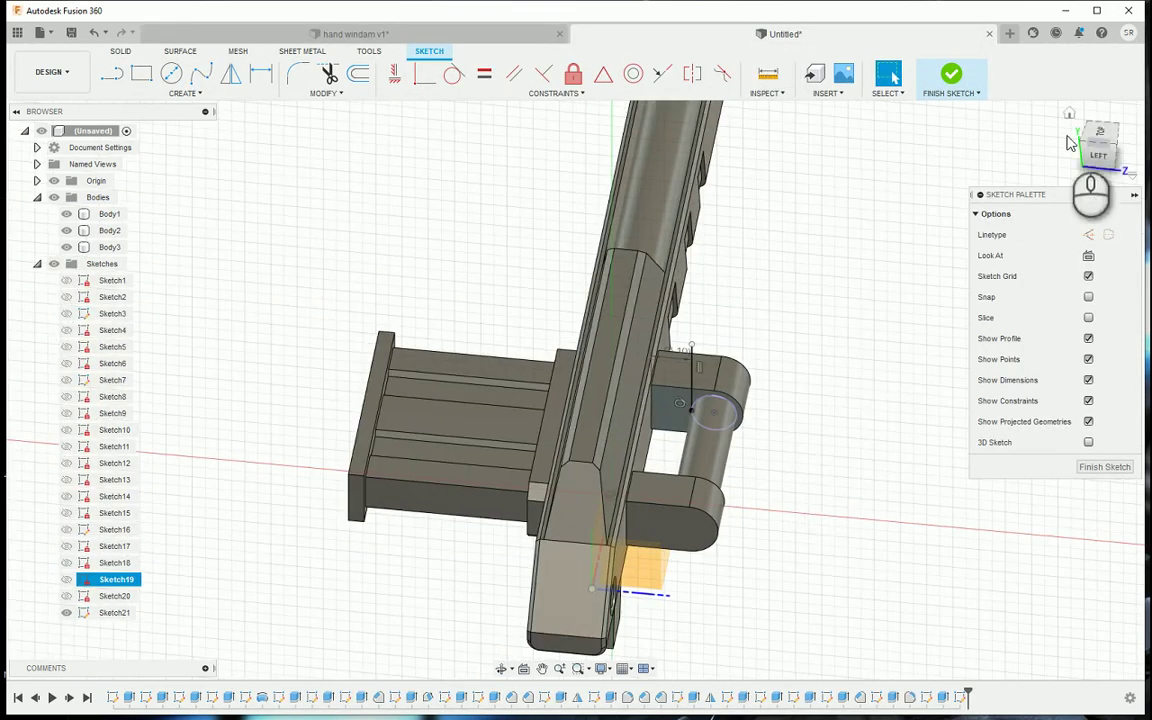
mouse_move(1098, 153)
mouse_down()
mouse_move(794, 108)
mouse_move(690, 114)
mouse_move(778, 106)
mouse_move(924, 132)
mouse_move(985, 362)
mouse_up()
click(1128, 472)
On the grip's side face, sketch a line extending its lower edge forward and a slanted line up to the gun body
scroll(836, 527, down, 5)
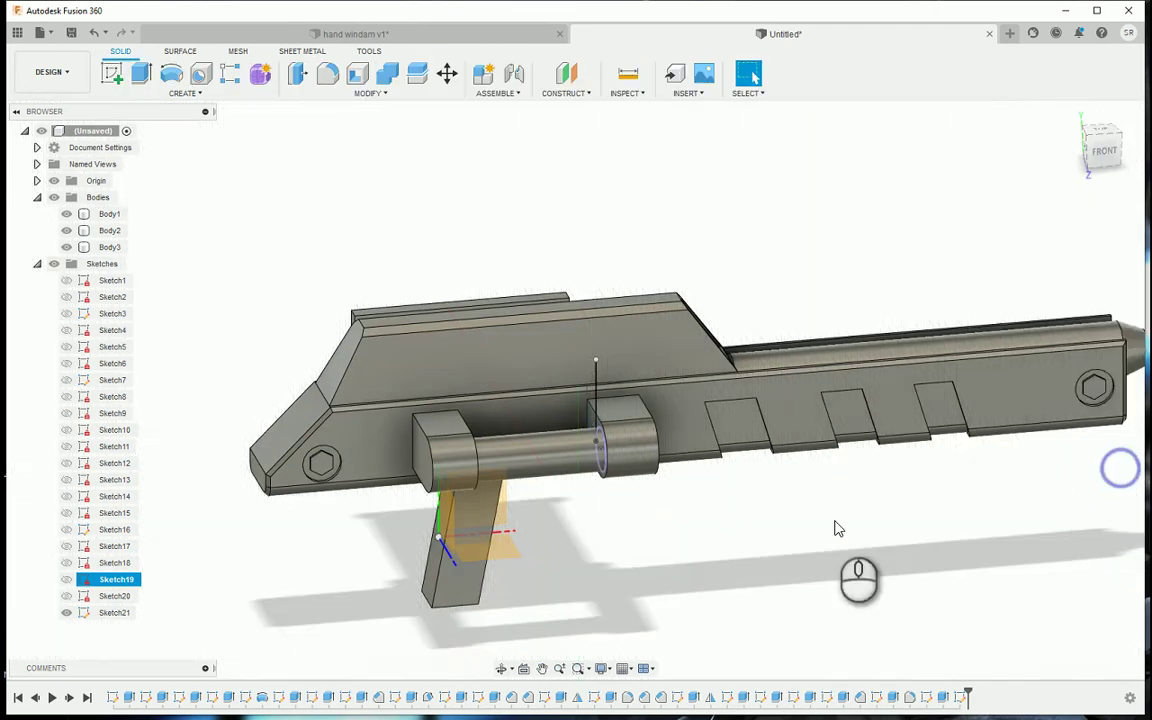
drag(1108, 160, 583, 571)
click(580, 568)
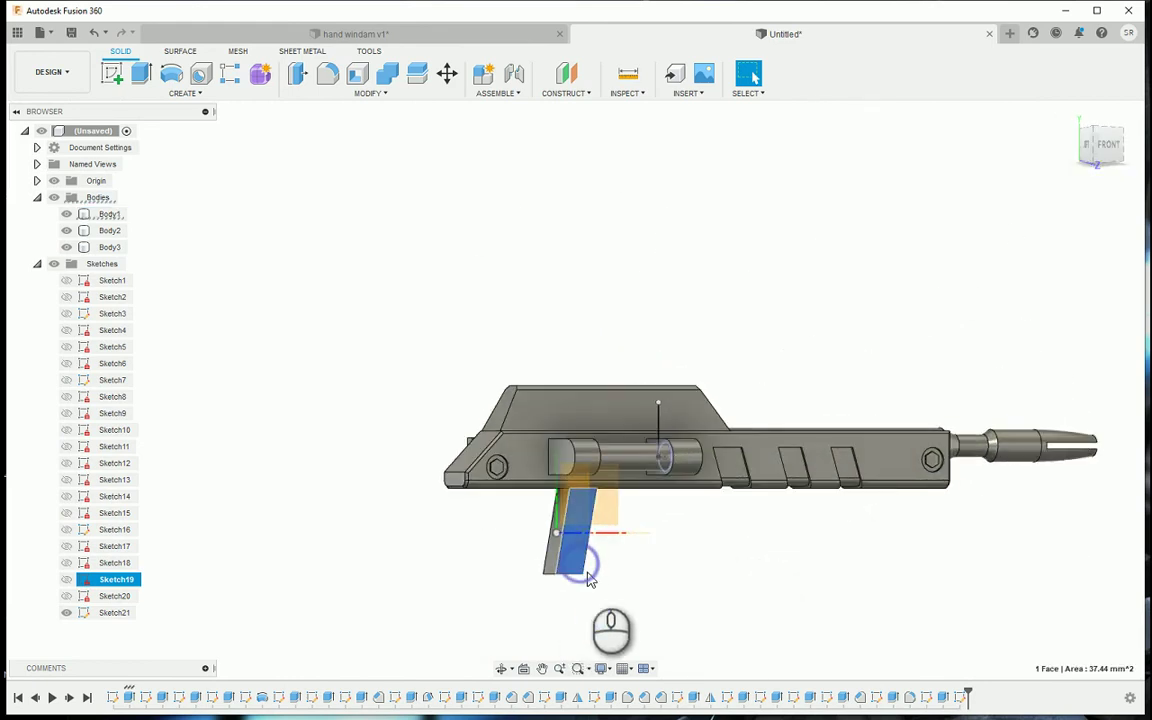
click(112, 76)
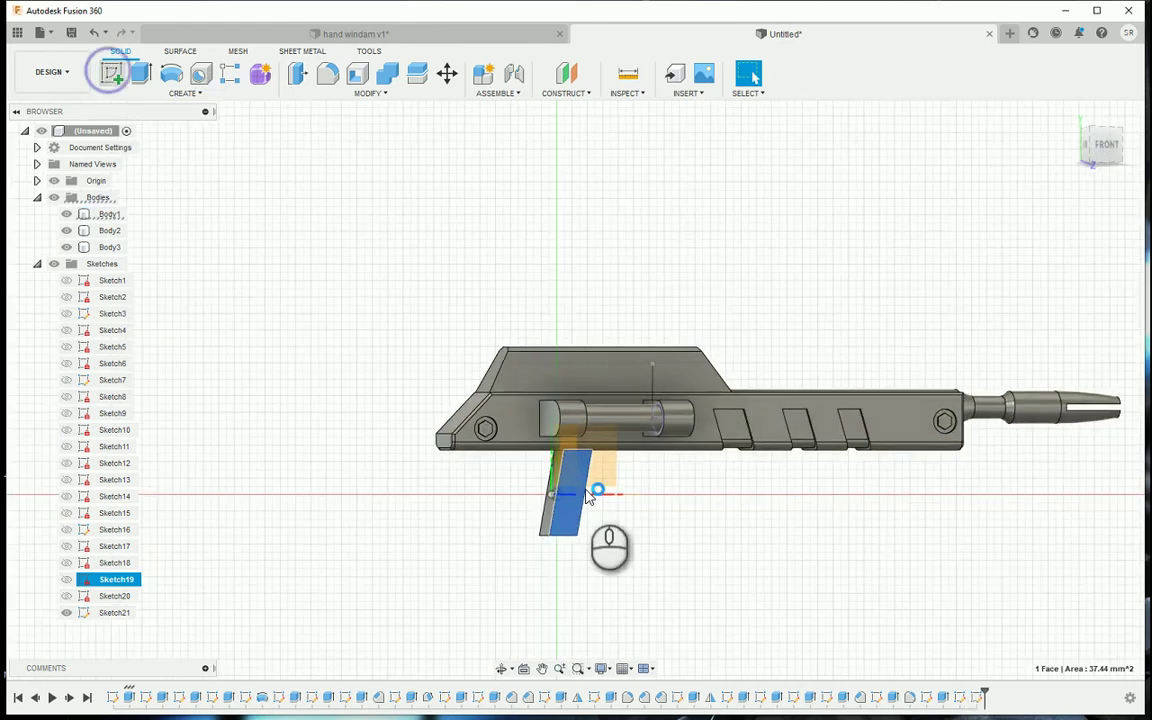
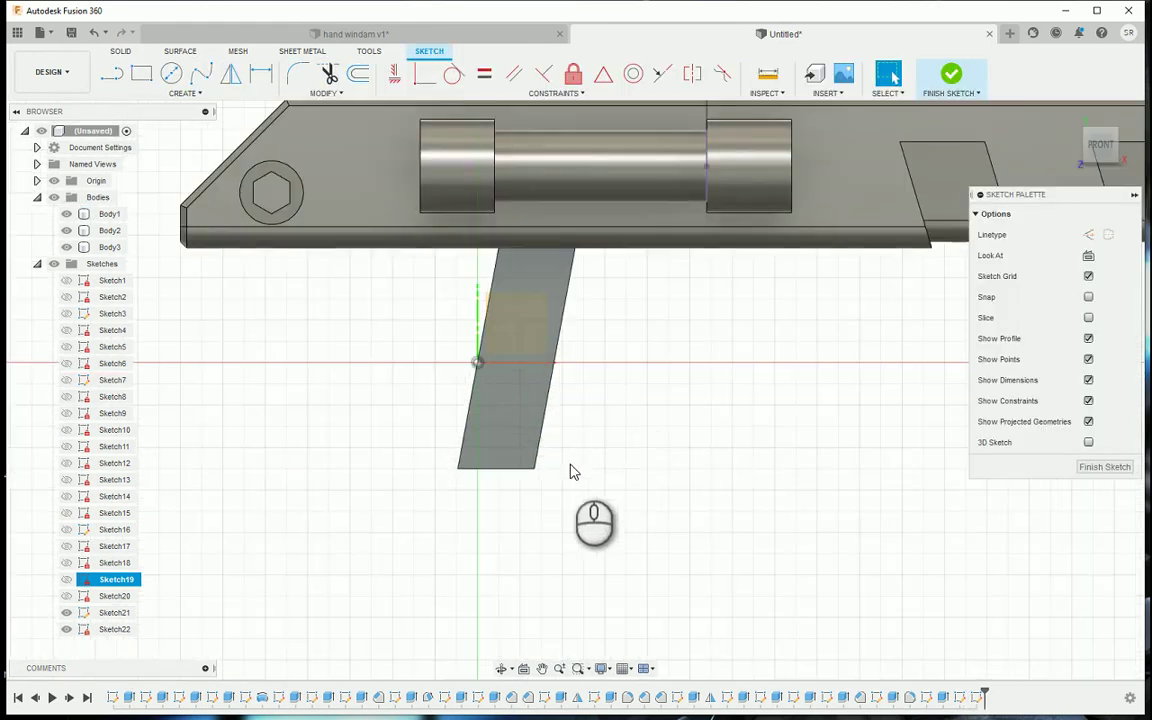
key(l)
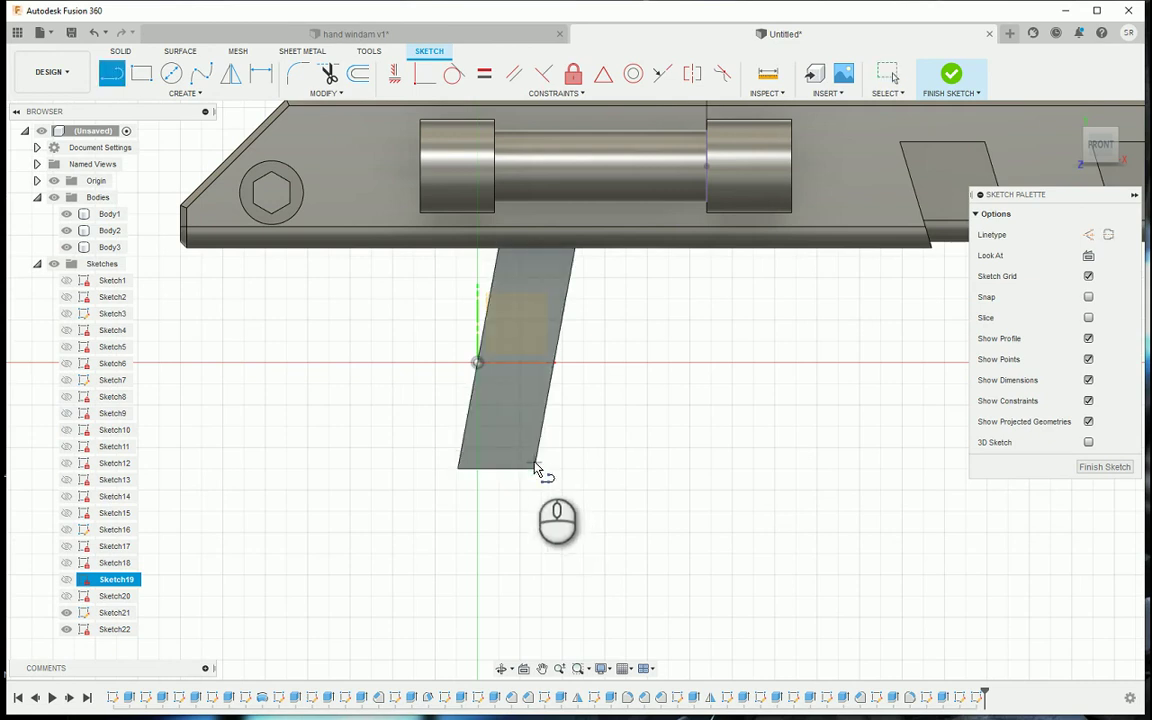
click(535, 468)
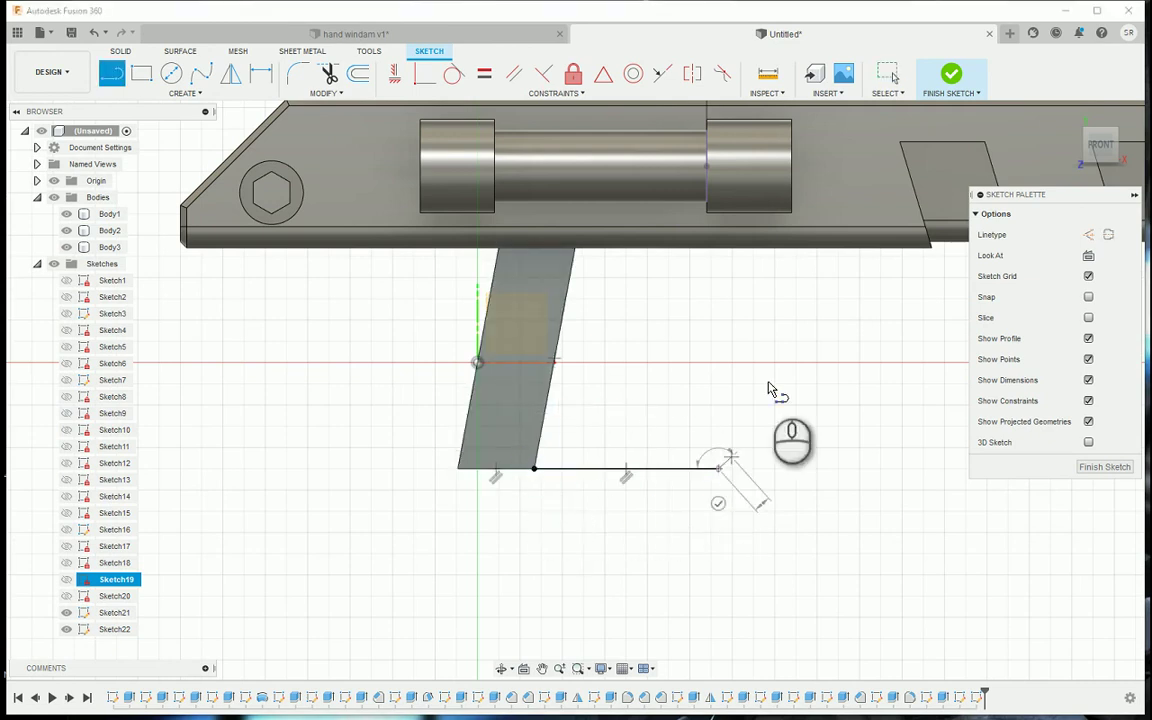
click(795, 250)
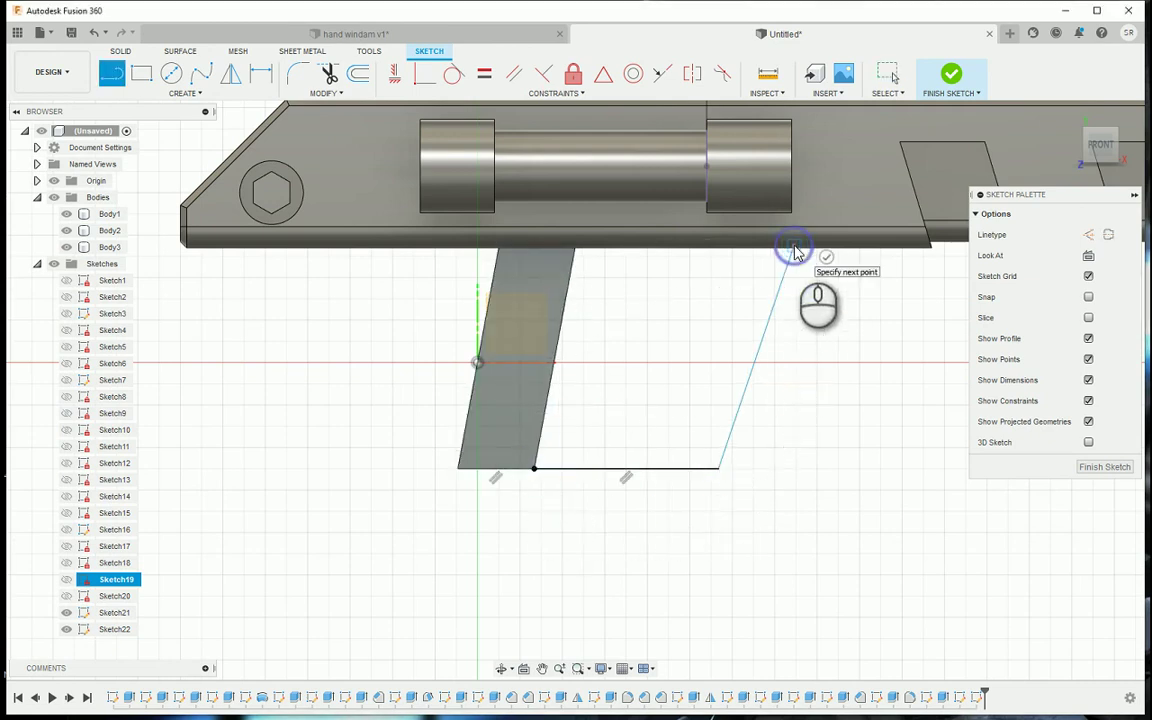
Project the gun body's lower edge into the sketch and attach the slanted line's upper end to it
key(p)
click(681, 243)
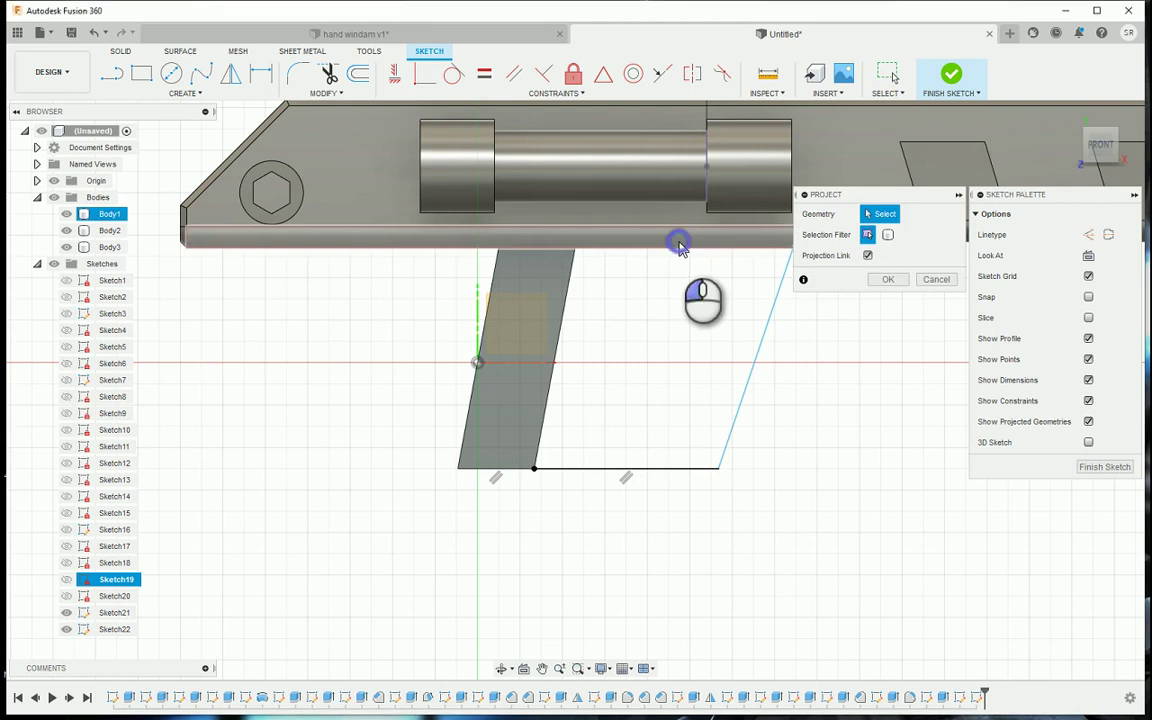
click(873, 277)
click(784, 248)
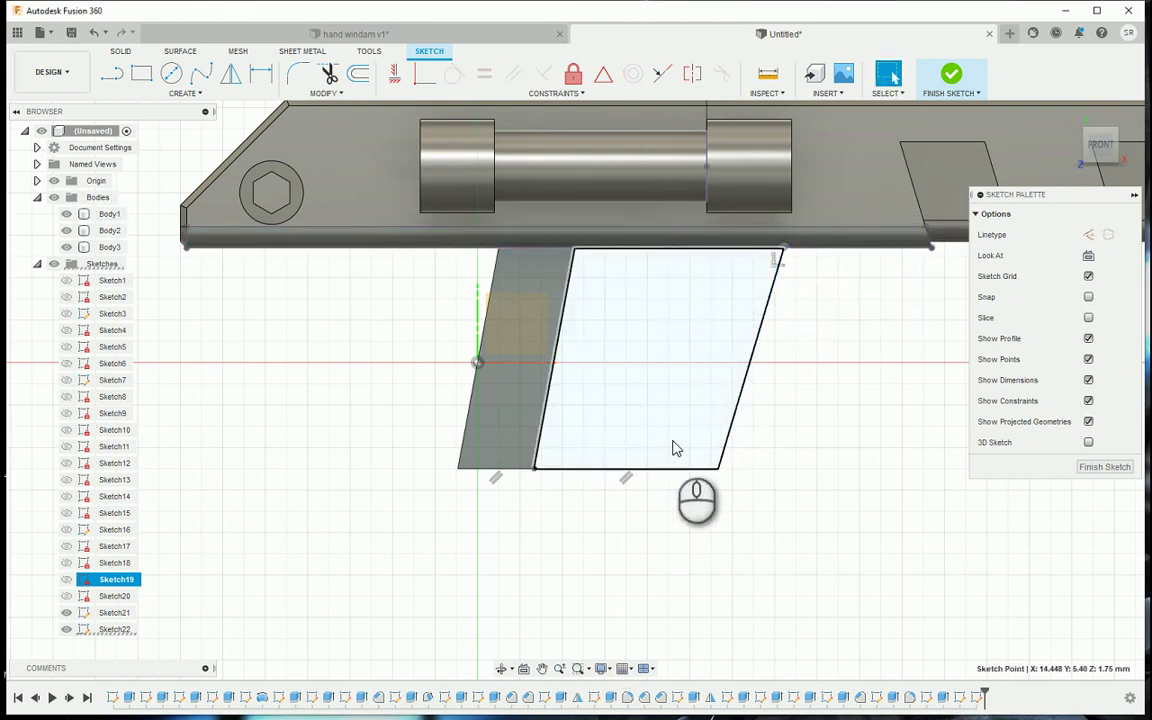
Draw an inner guard outline: a line about 7.4 mm long from the grip's front edge and a slanted line up to the body
key(l)
click(540, 445)
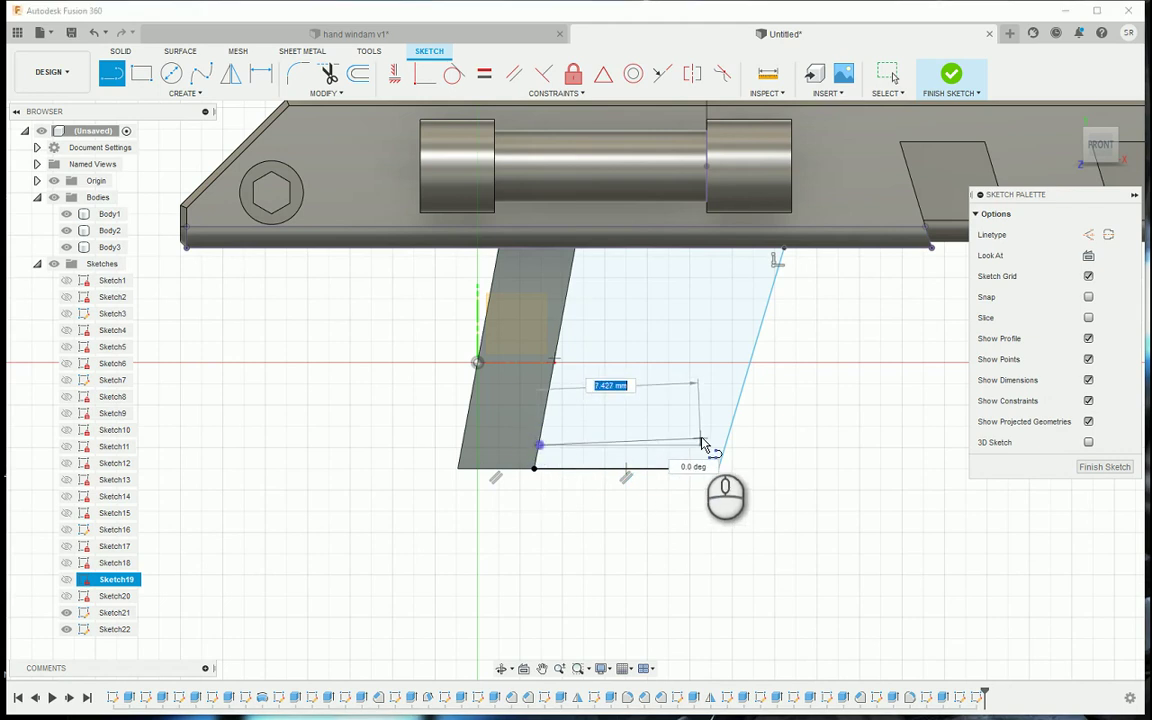
click(692, 444)
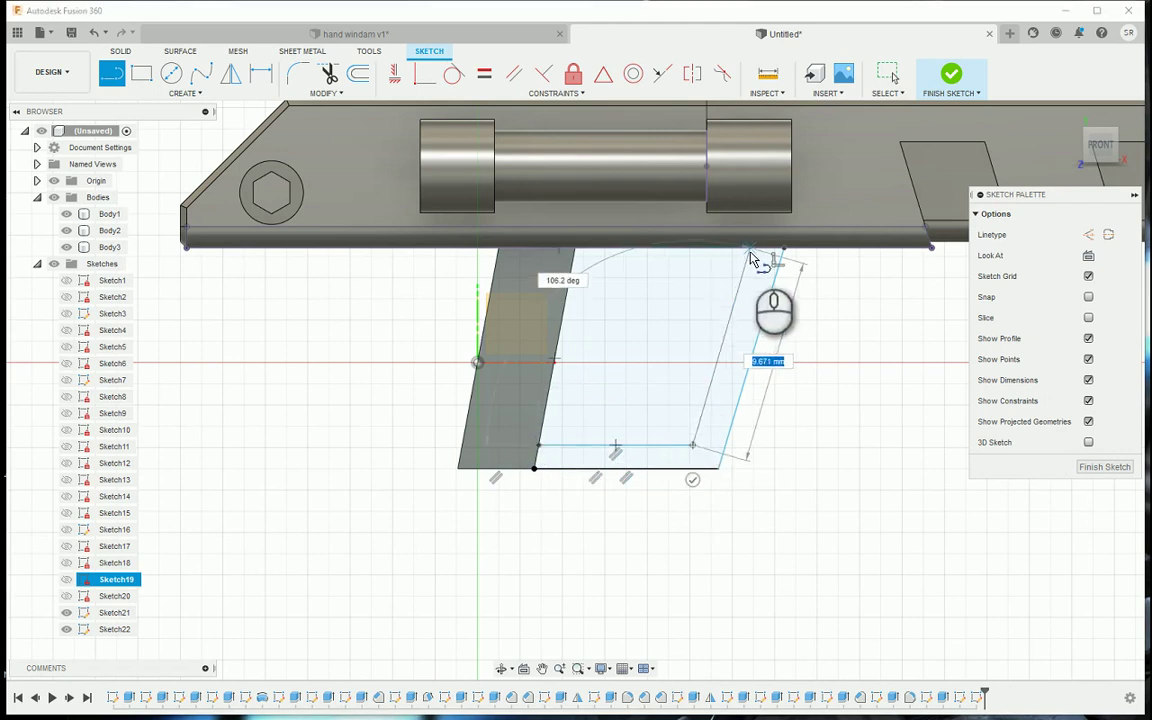
double_click(750, 249)
key(d)
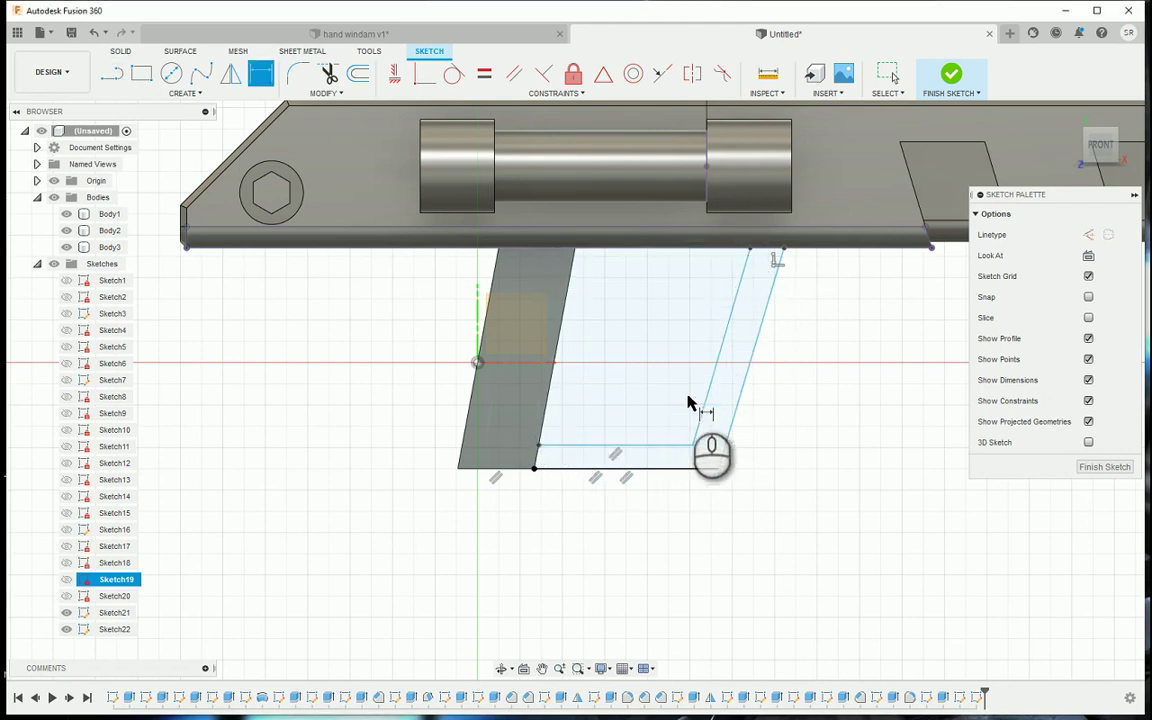
click(700, 410)
click(560, 391)
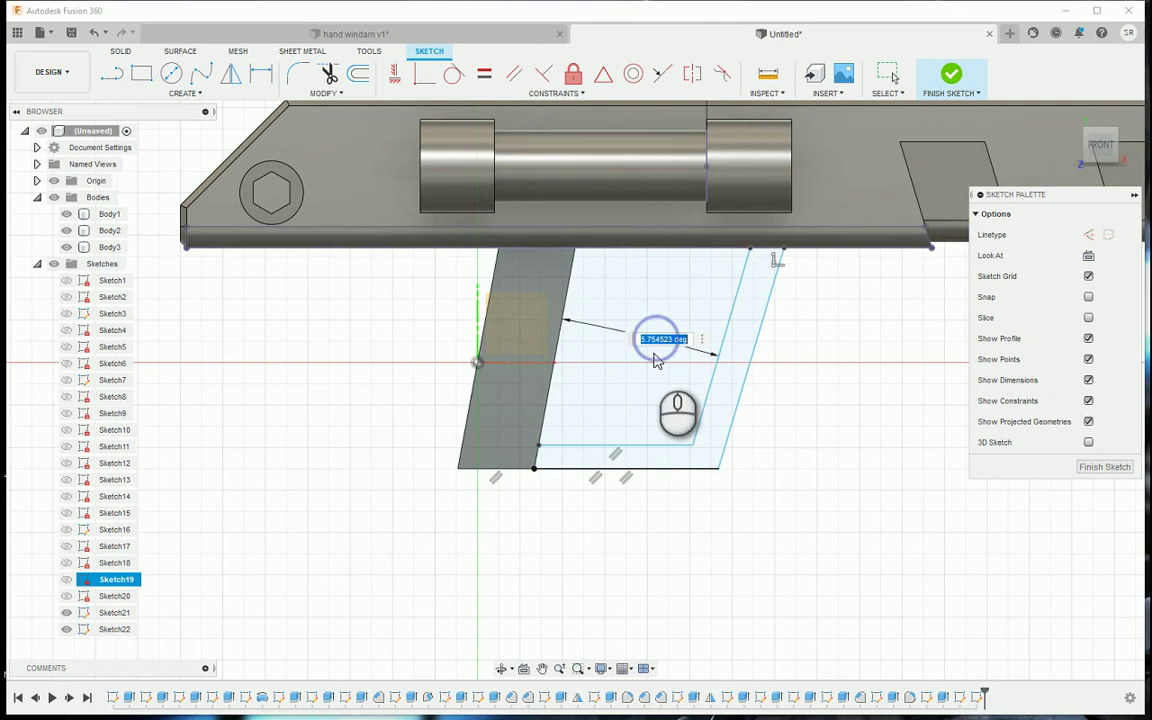
Make the inner and outer slanted guard lines parallel to the grip's front edge
click(513, 74)
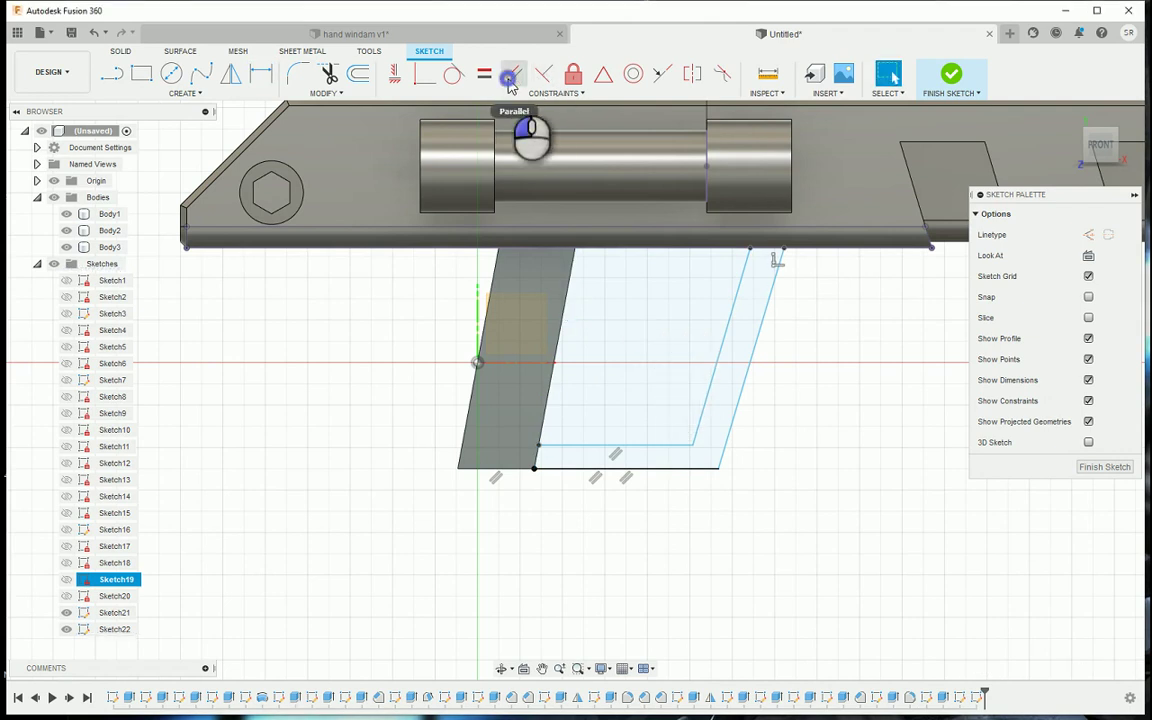
click(566, 300)
click(732, 304)
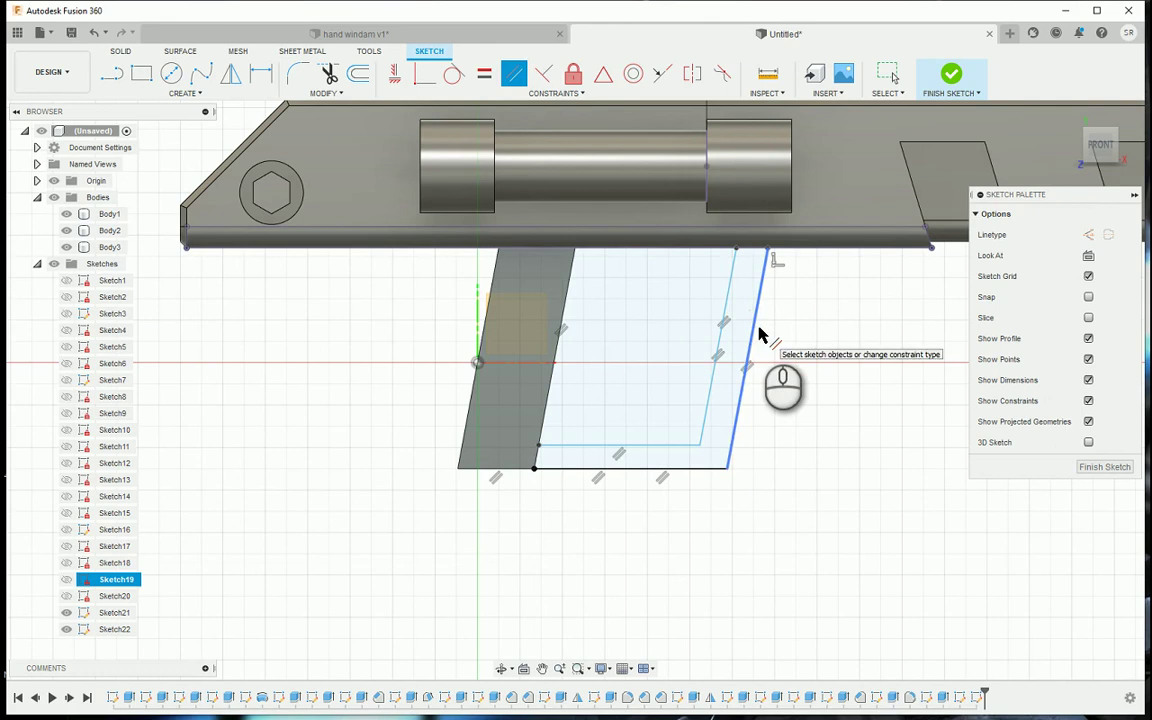
click(762, 332)
Dimension the distance between the grip's front edge and the inner slanted guard line as 5 mm
key(d)
click(562, 347)
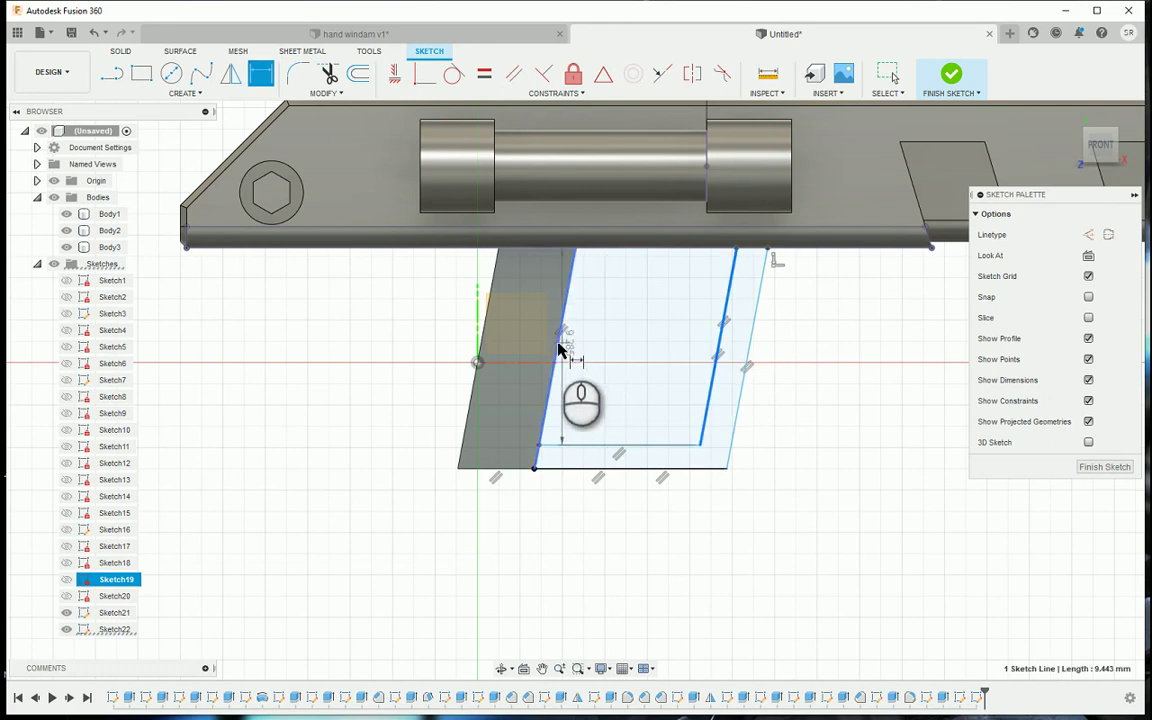
click(722, 328)
click(660, 318)
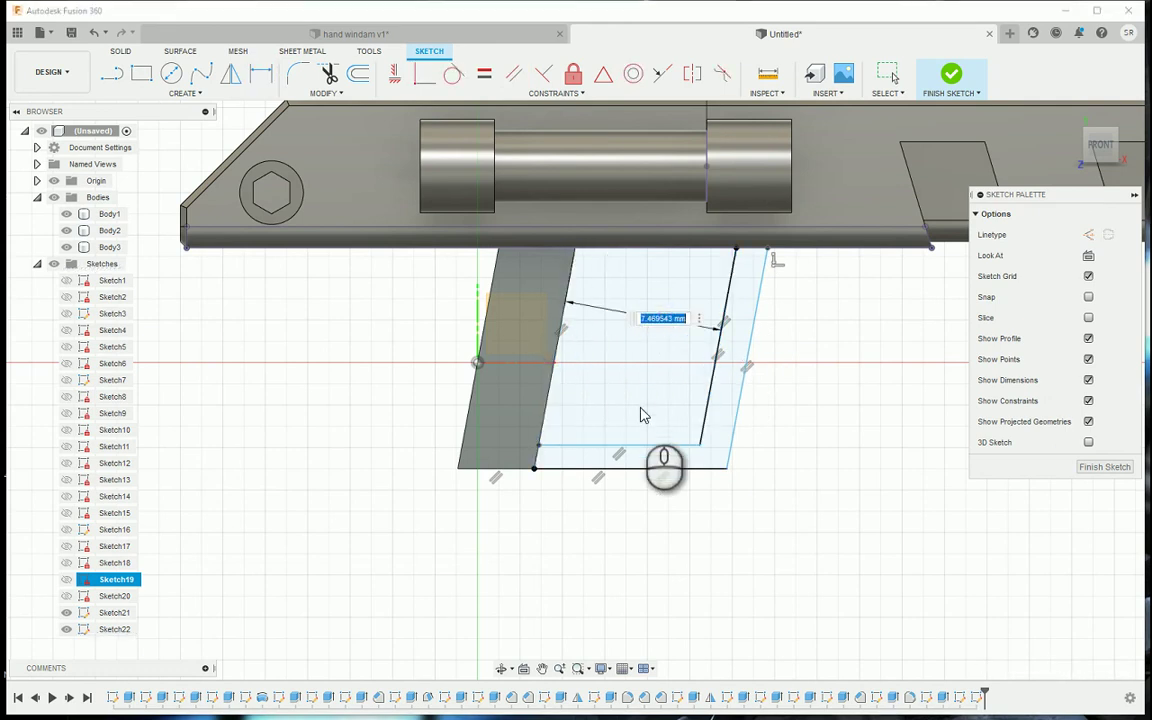
text(6)
key(Return)
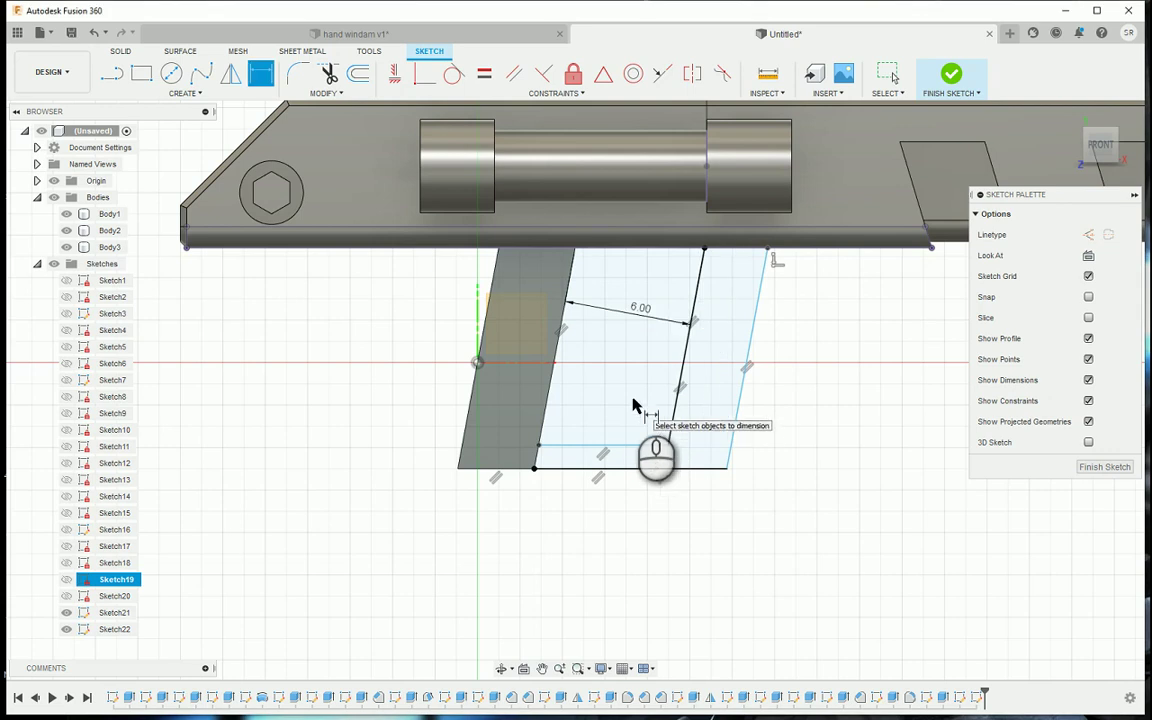
double_click(641, 311)
text(5)
key(Return)
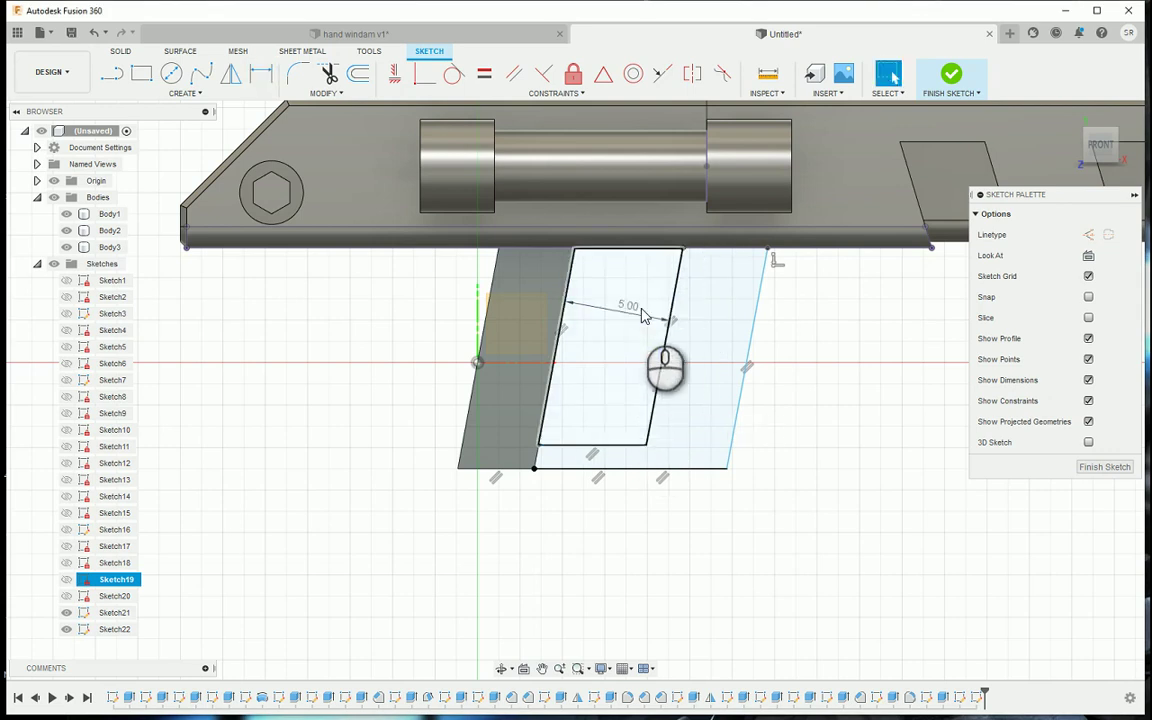
Dimension the spacing between the inner and outer slanted guard lines as 2 mm
key(d)
click(745, 386)
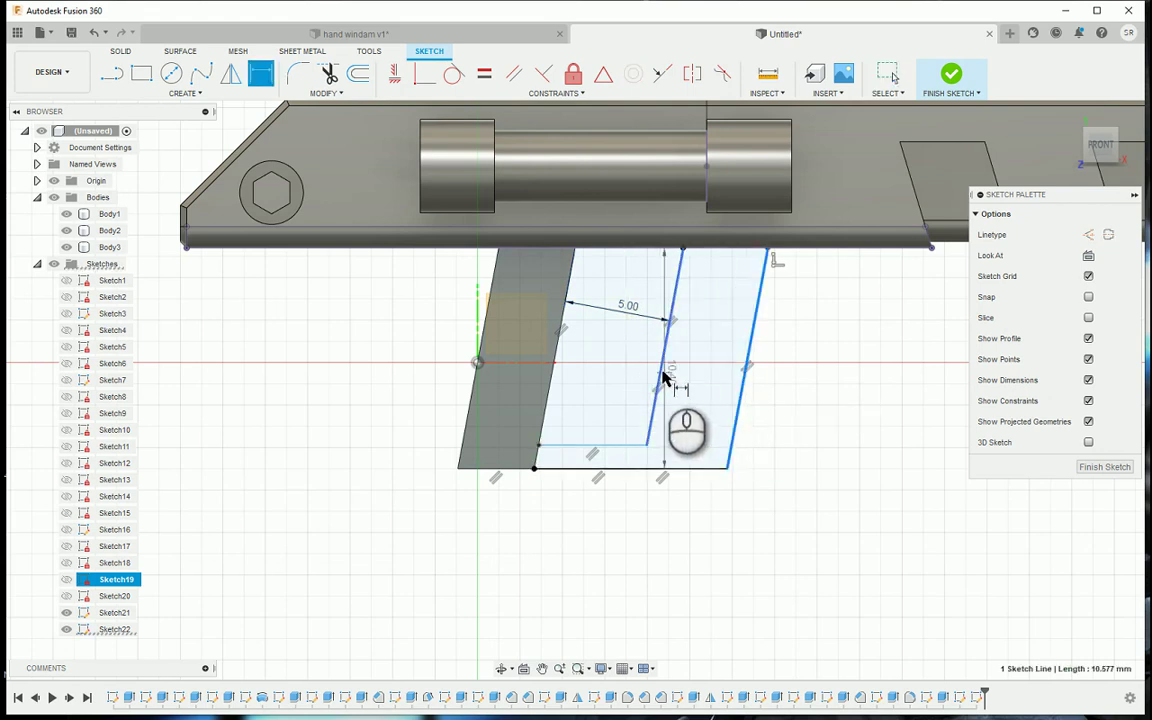
click(660, 378)
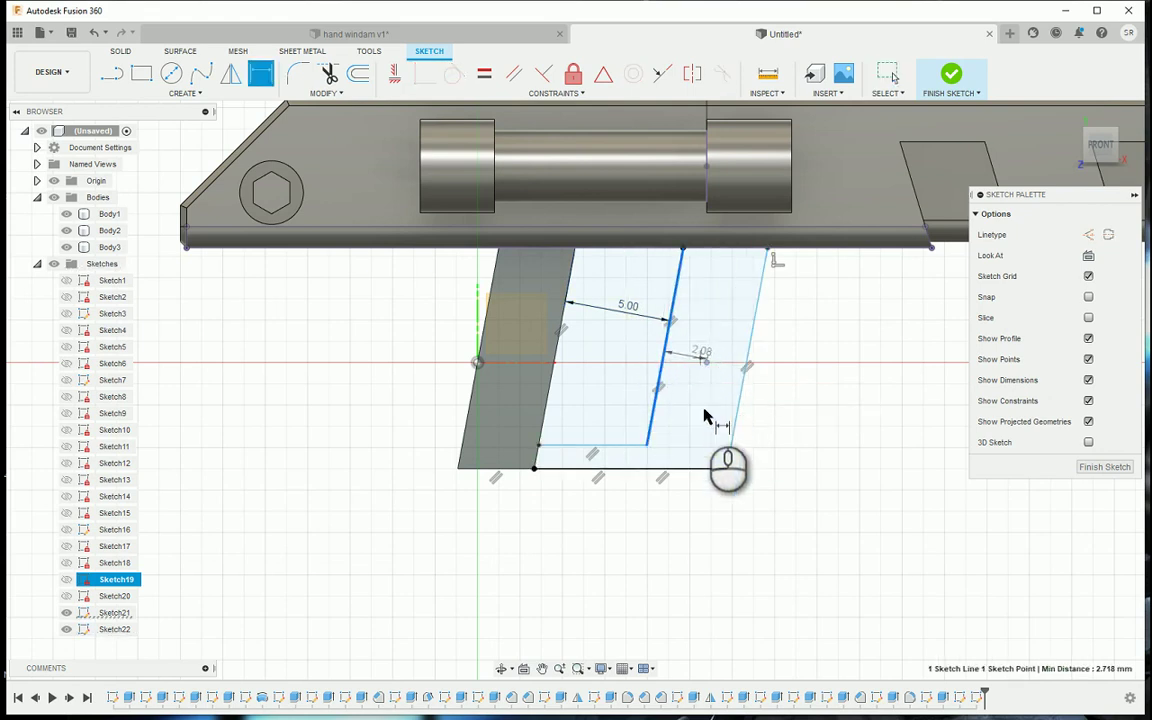
key(Escape)
key(d)
click(735, 399)
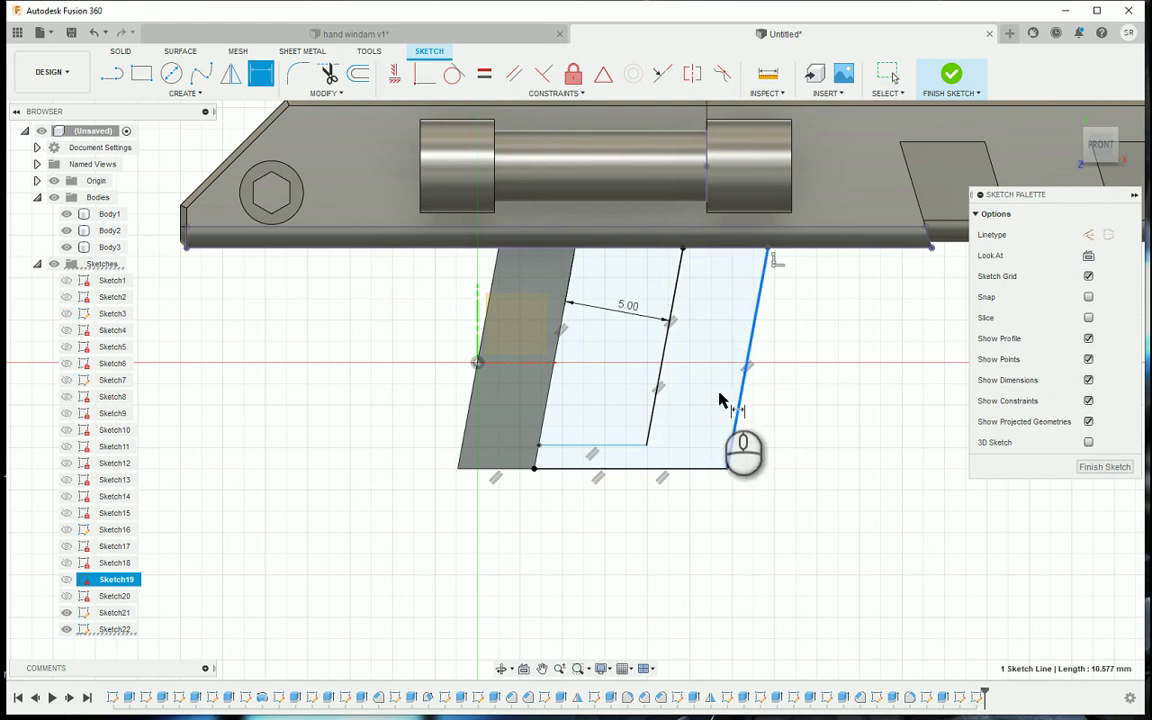
click(660, 390)
text(2)
key(Return)
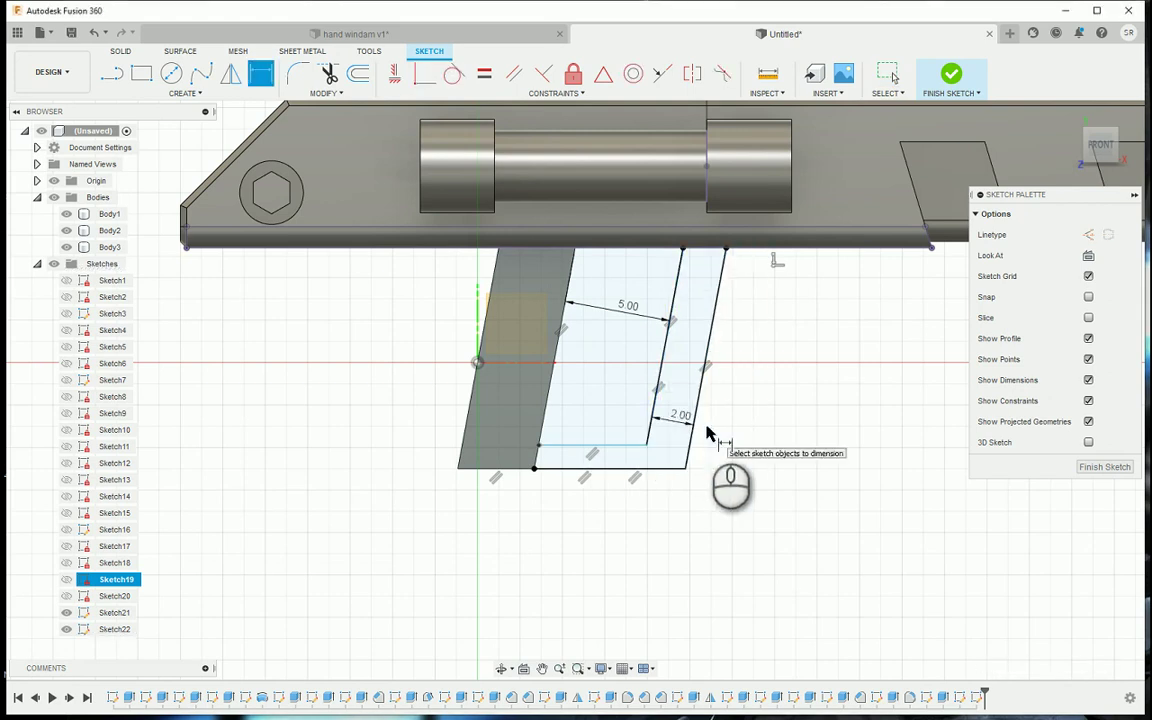
Set a 2 mm spacing between the guard's two lower lines and finish the sketch
click(611, 449)
click(616, 466)
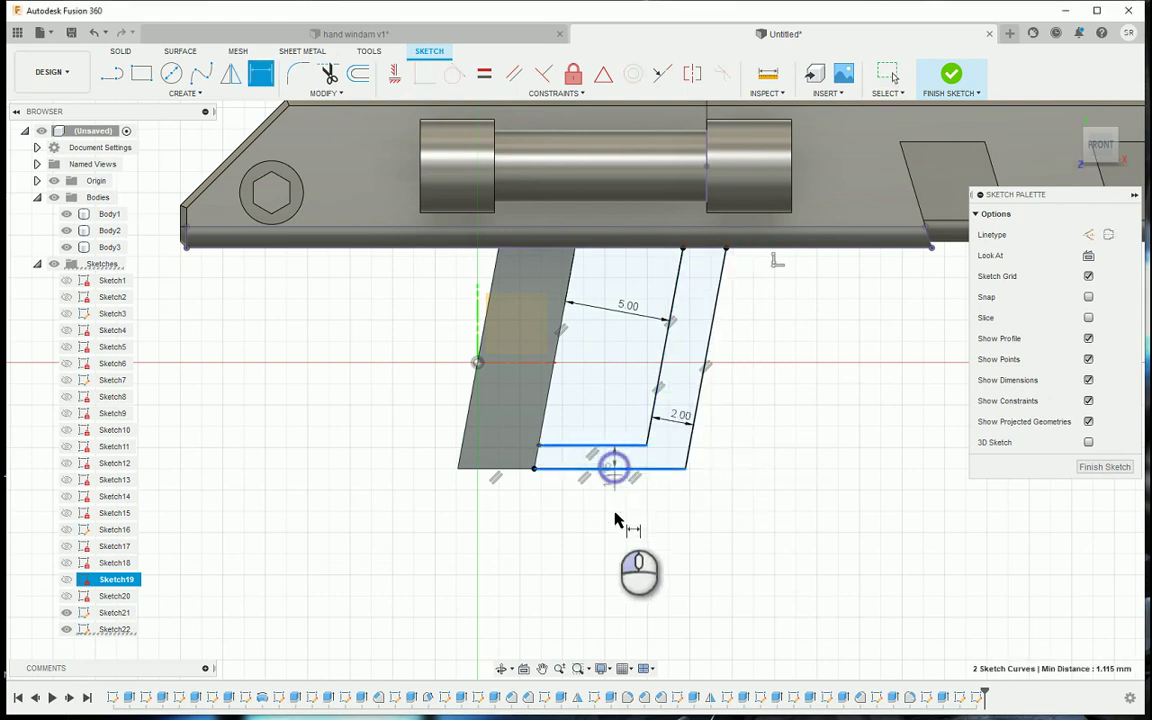
click(618, 517)
text(2)
key(Return)
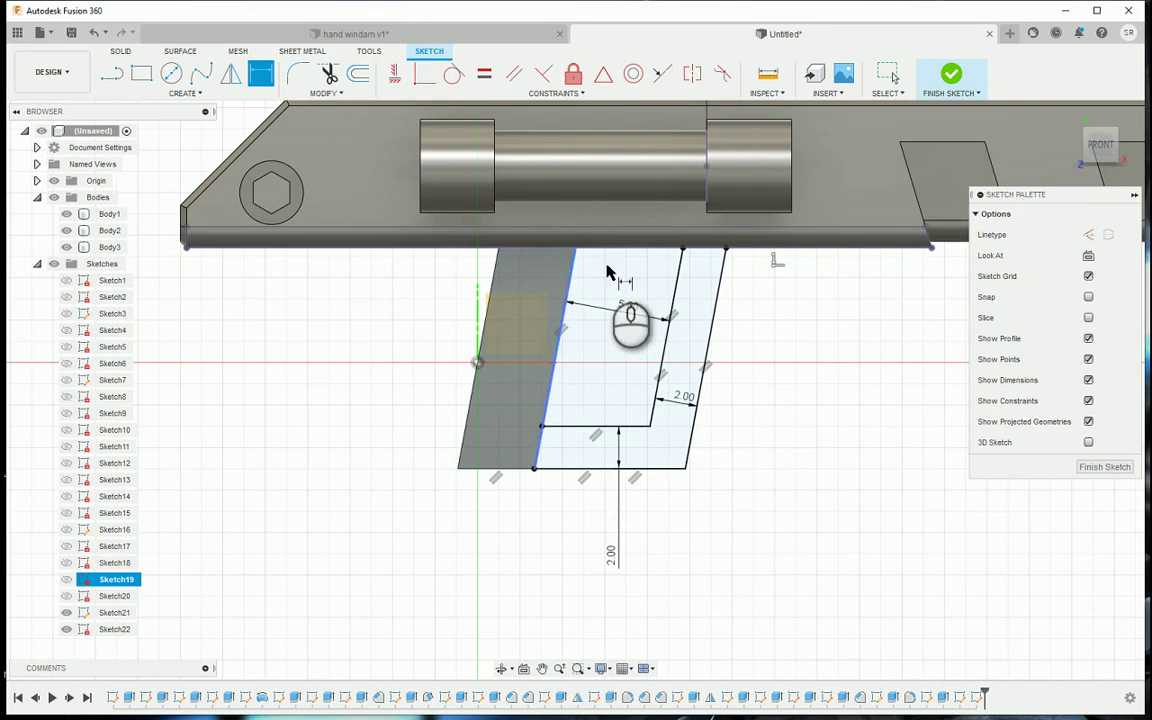
click(945, 78)
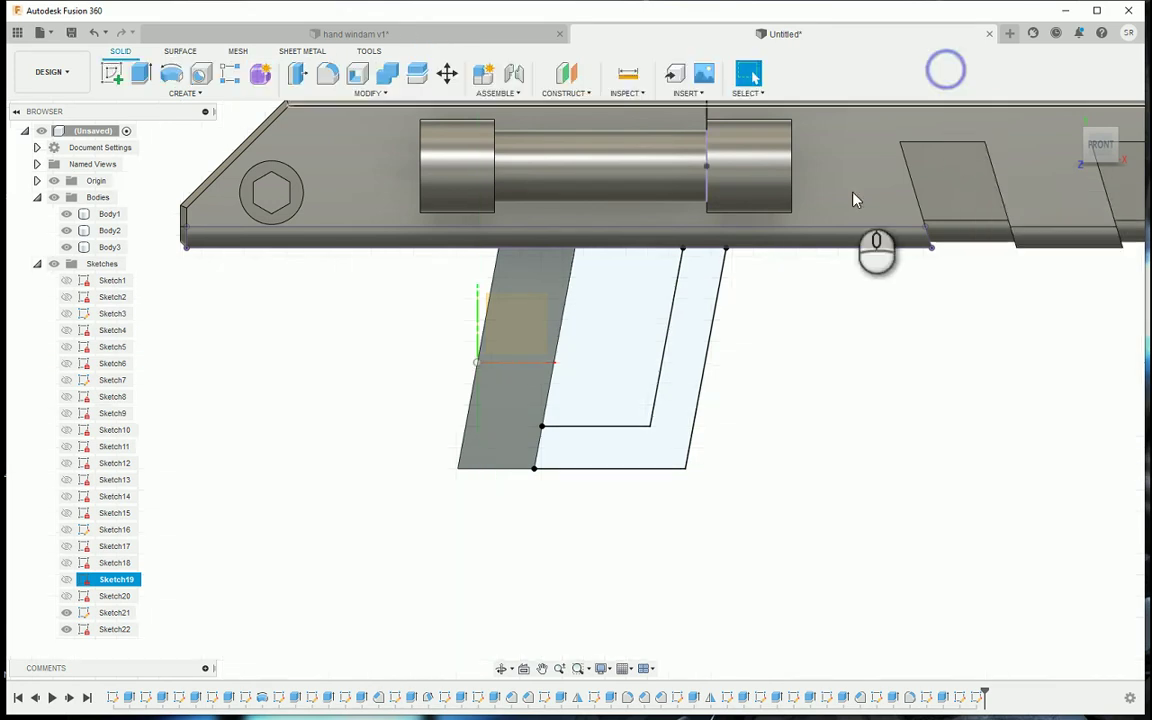
Extrude the L-shaped guard profile -3.5 mm to the grip's opposite side face, joining it to the gun body
click(141, 73)
click(596, 446)
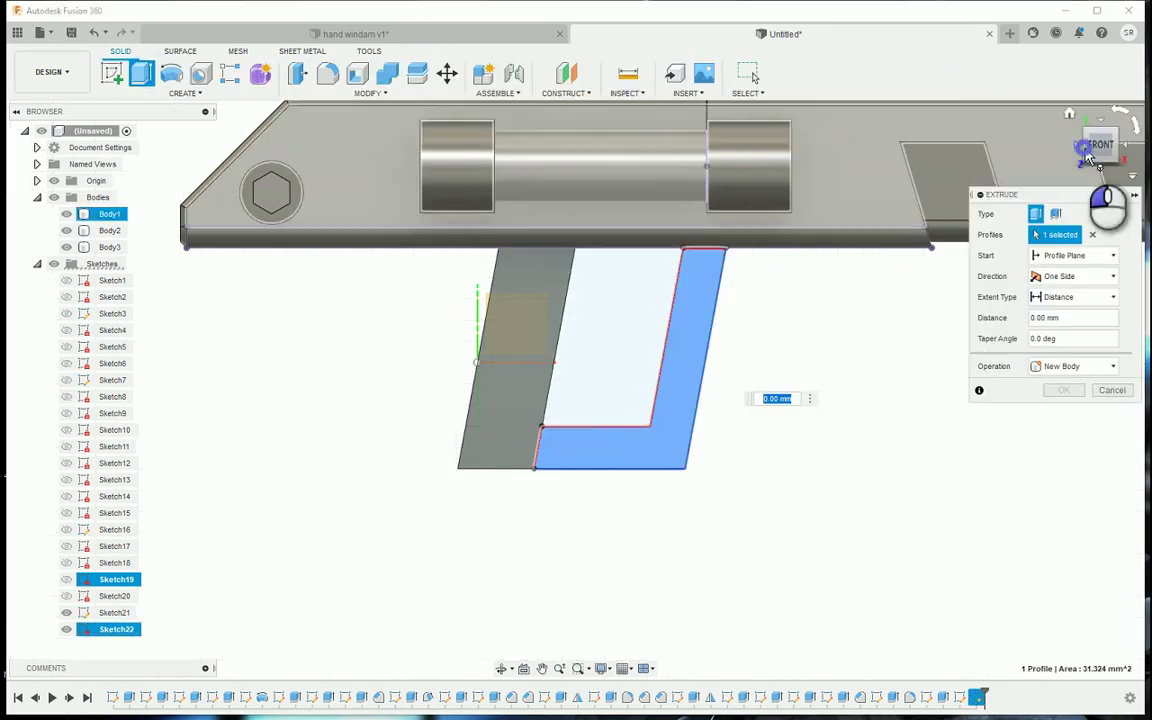
drag(1087, 156, 780, 165)
click(689, 458)
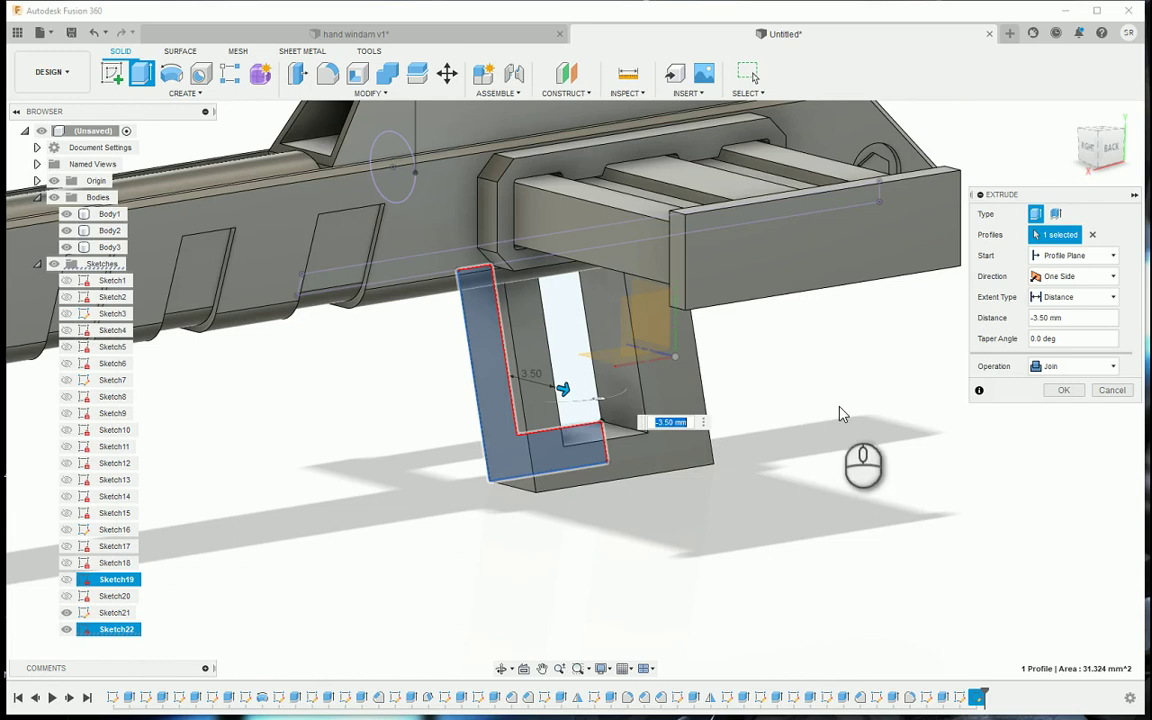
click(1064, 390)
scroll(838, 465, down, 5)
scroll(797, 470, up, 3)
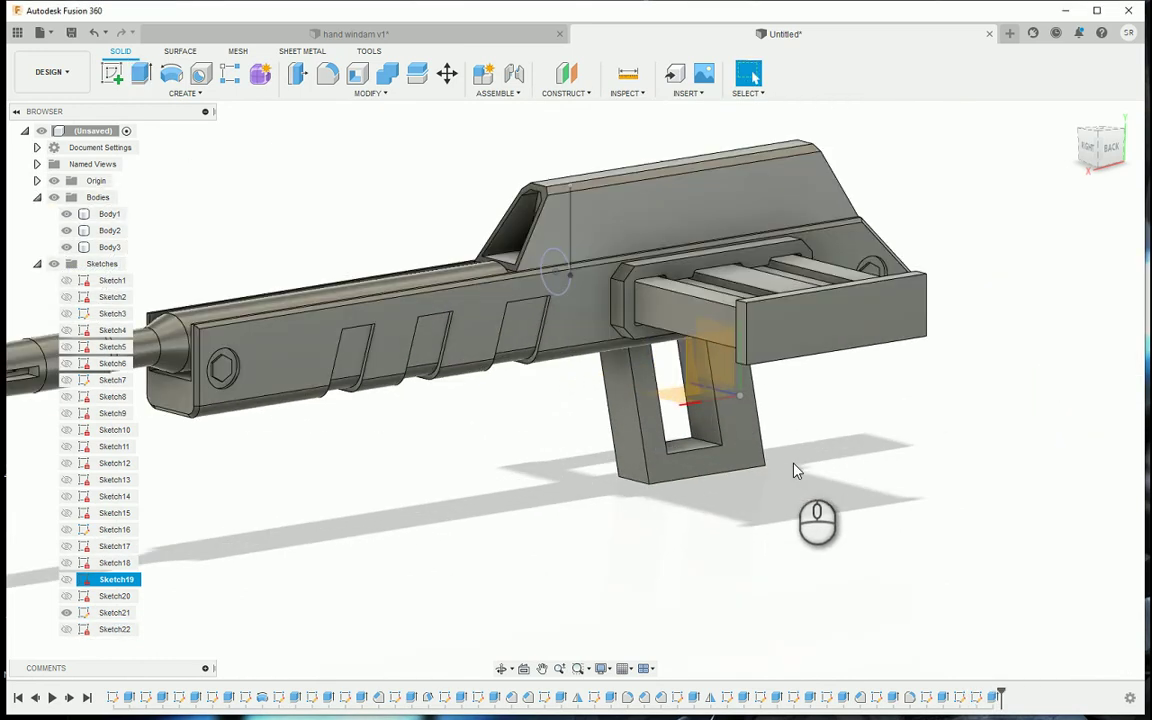
Start a sketch on the grip's side face and draw two closely spaced slanted lines about 3.5 mm long across the grip
click(638, 406)
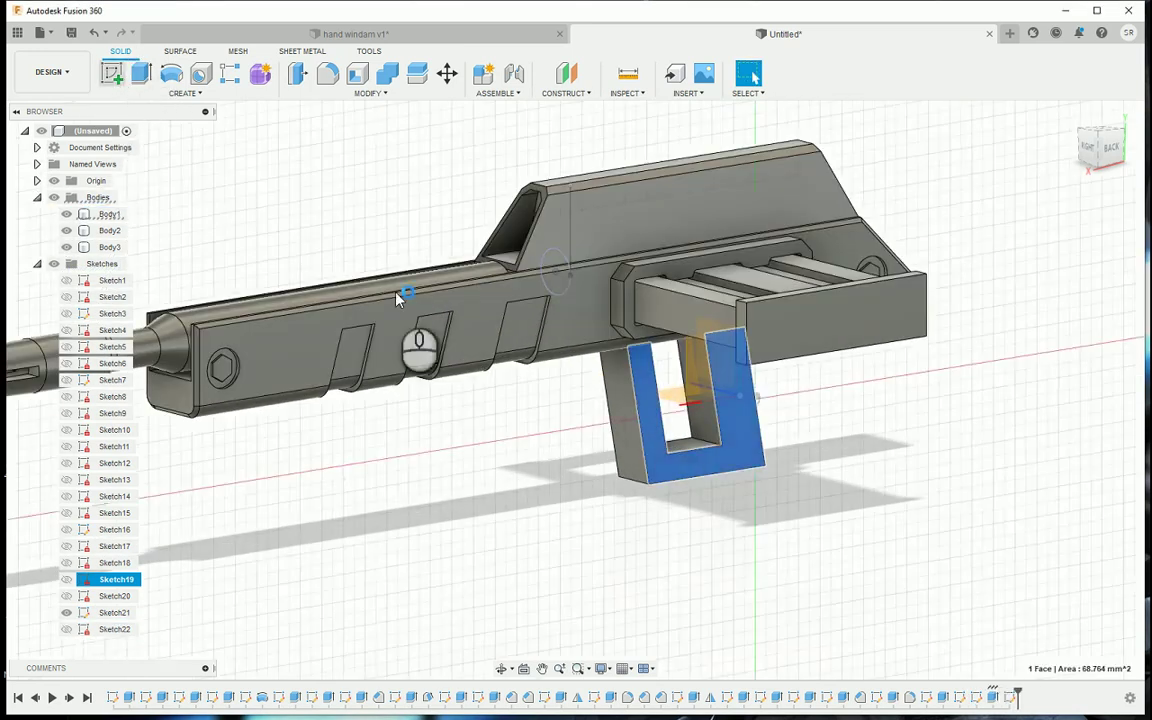
scroll(684, 394, up, 5)
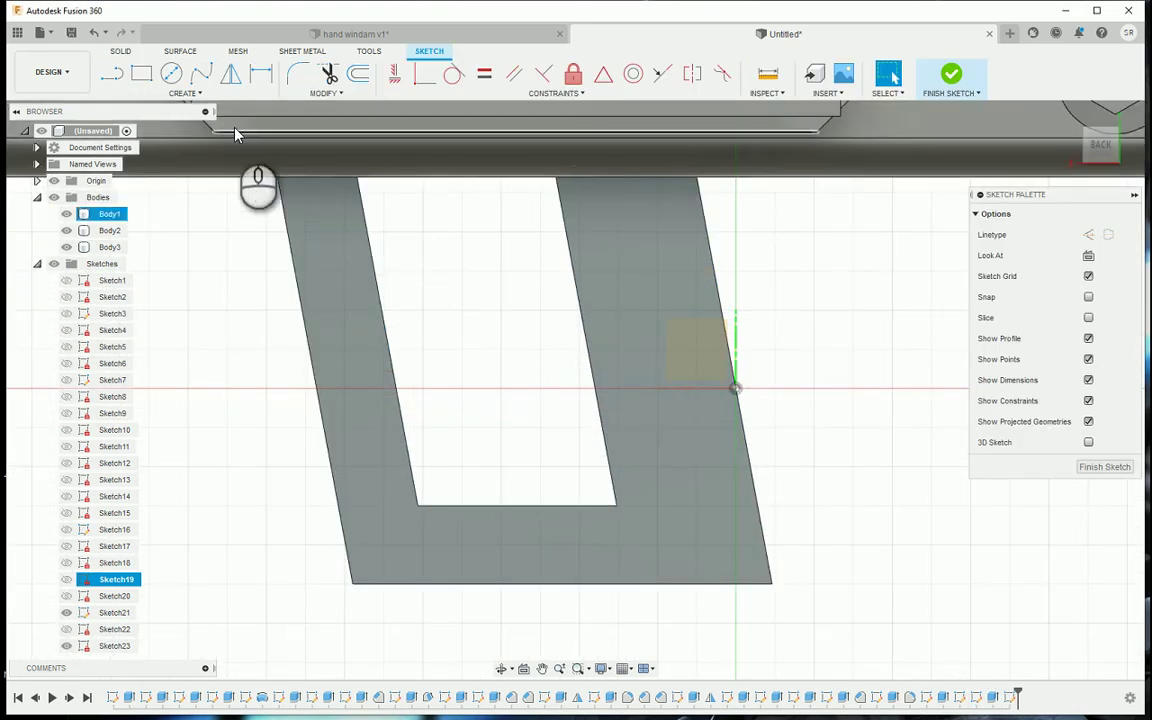
key(l)
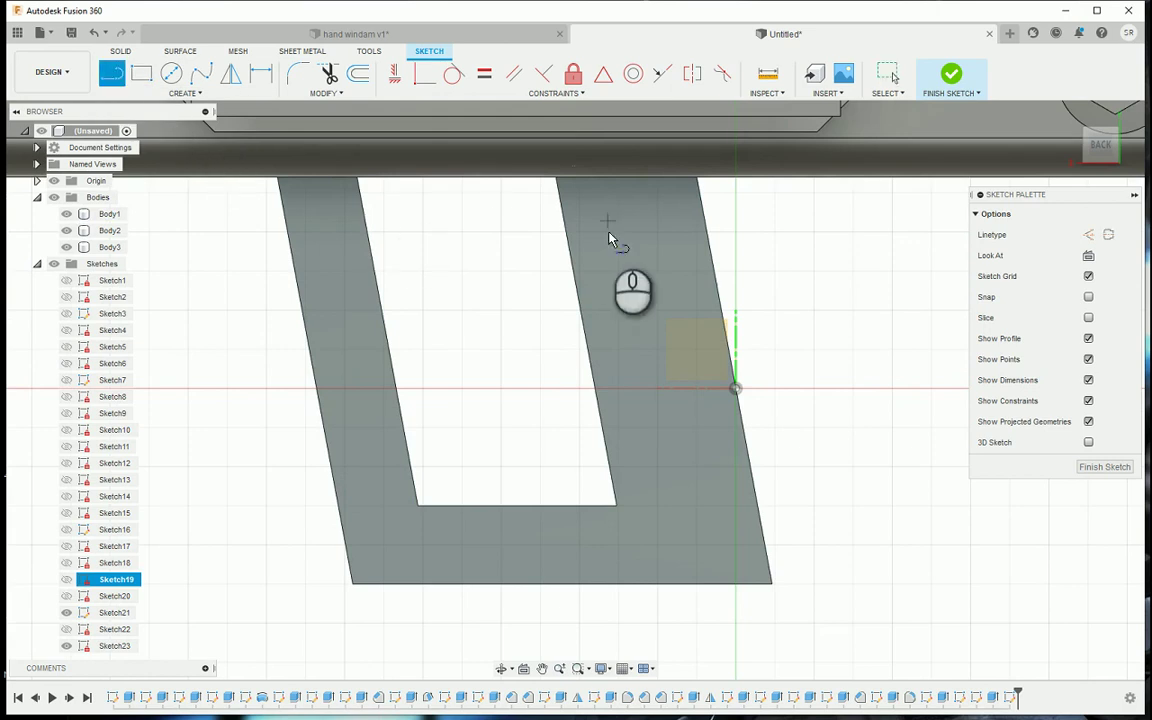
click(576, 282)
click(711, 257)
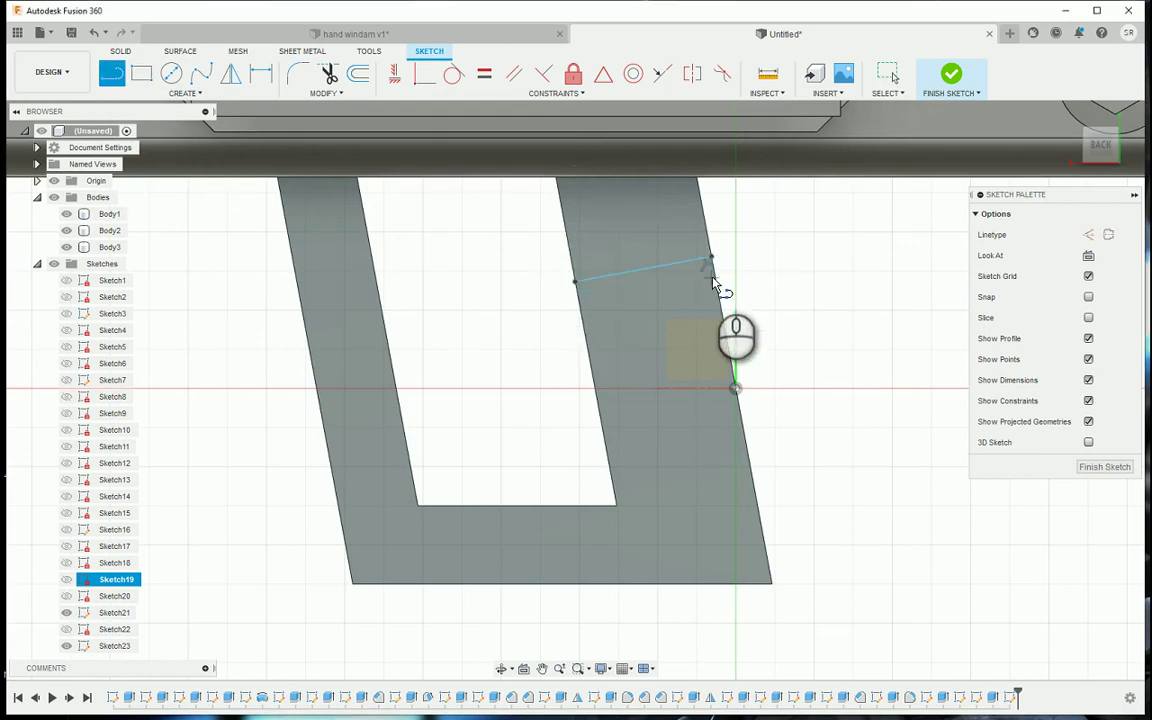
click(716, 283)
click(581, 314)
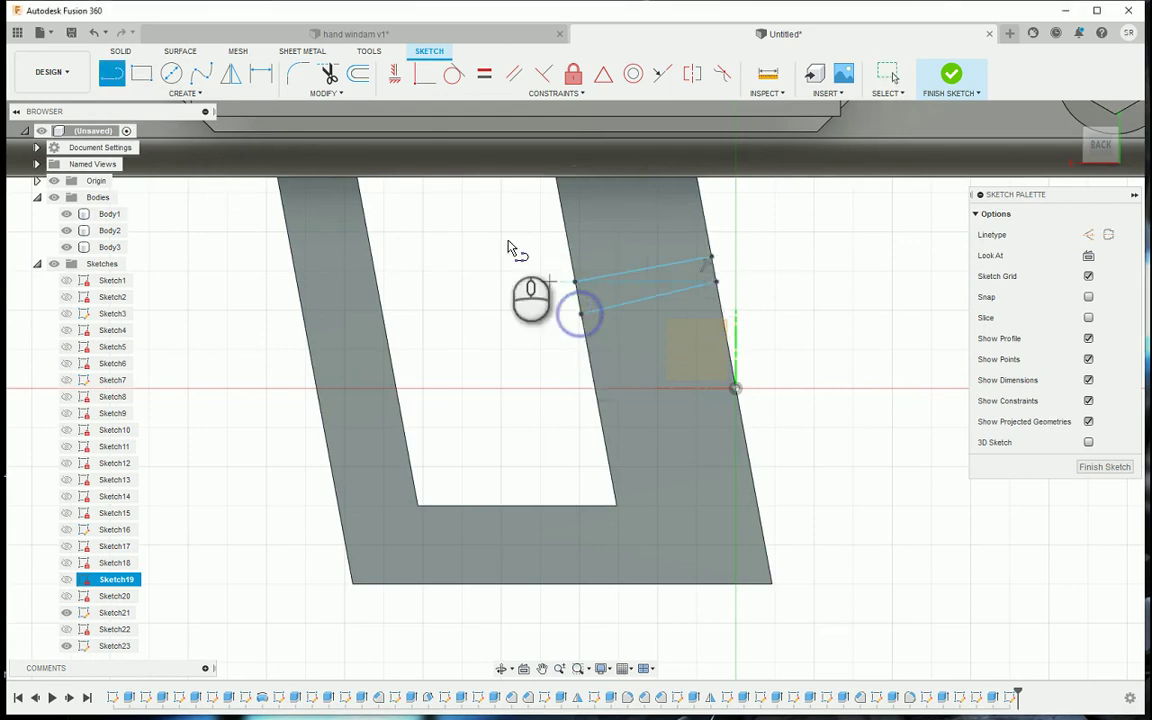
Make the two lines across the grip parallel and set their spacing to 0.3 mm
click(513, 73)
click(630, 272)
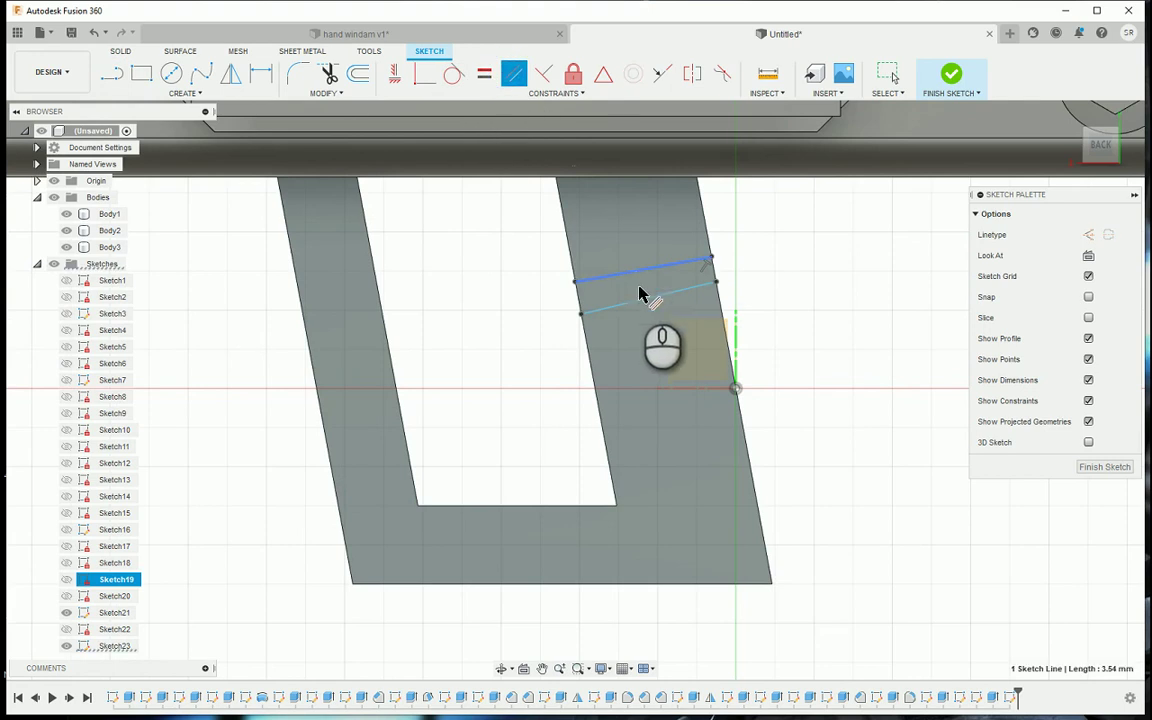
click(641, 302)
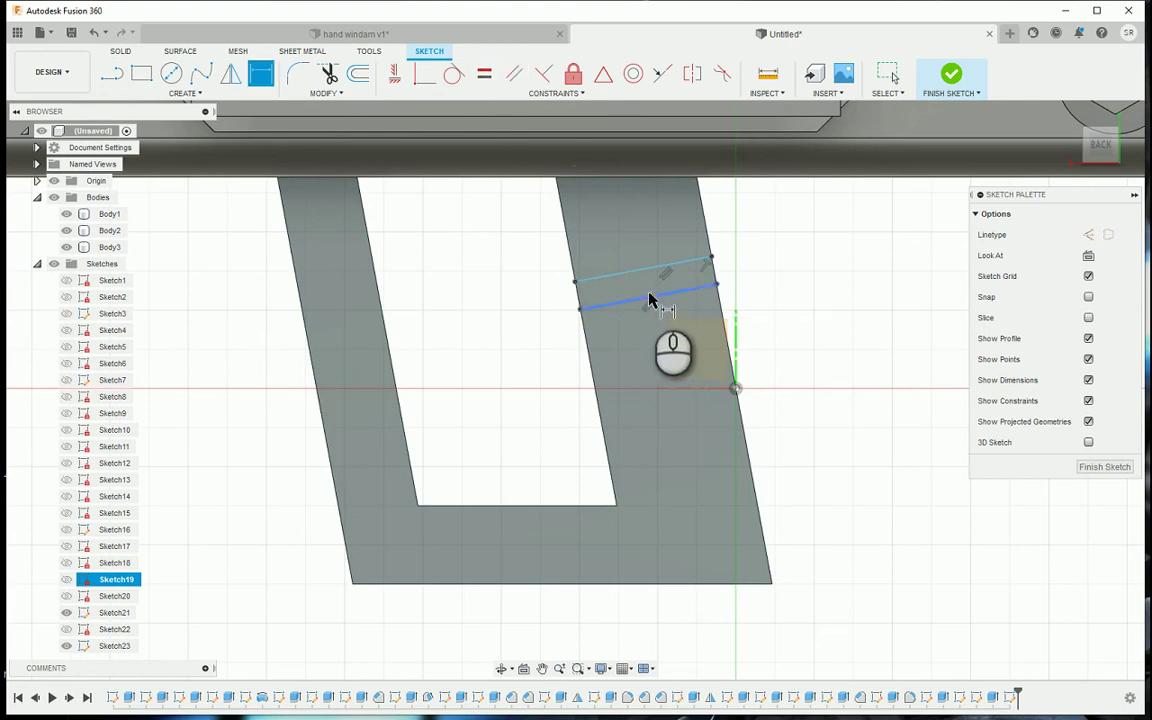
click(648, 300)
click(643, 267)
click(833, 248)
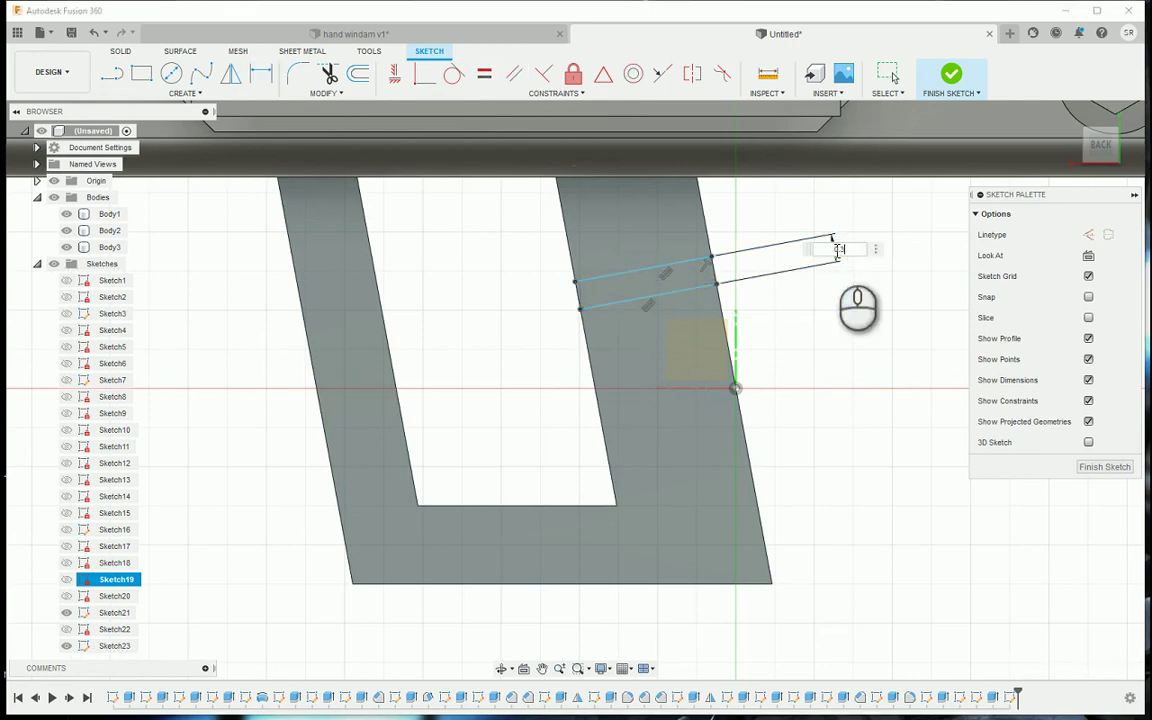
text(1)
key(Return)
Dimension the upper line 2.7 mm from the grip's upper front corner
click(597, 283)
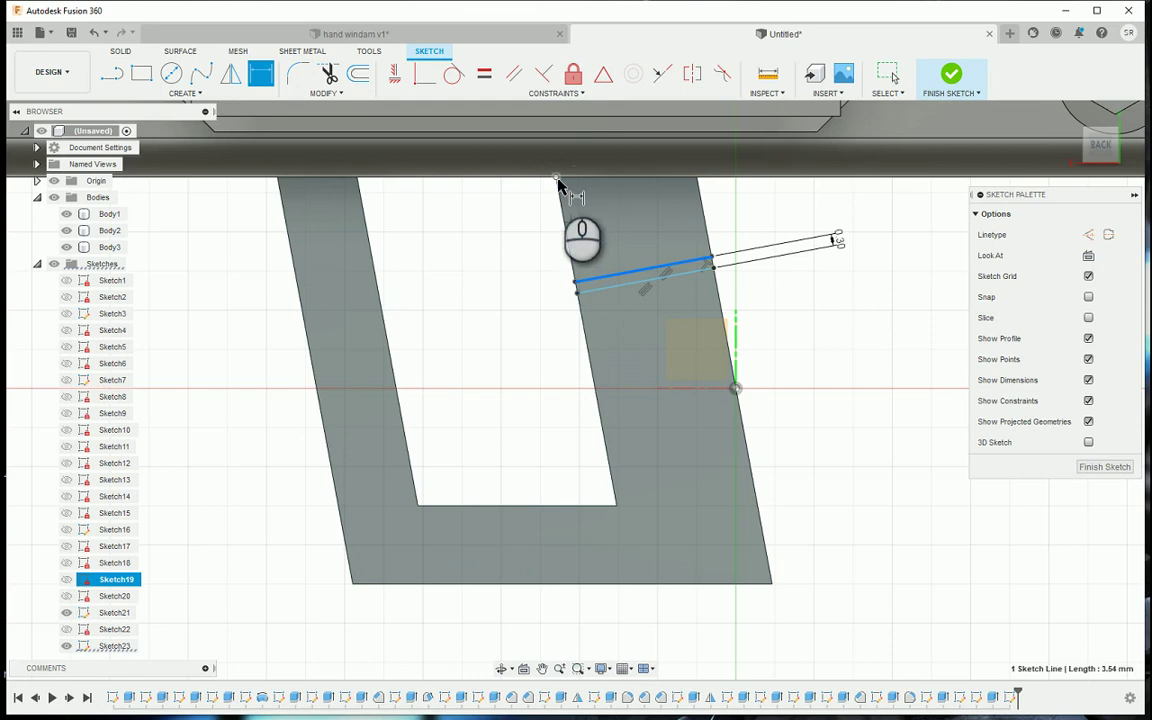
click(556, 181)
click(513, 222)
text(2)
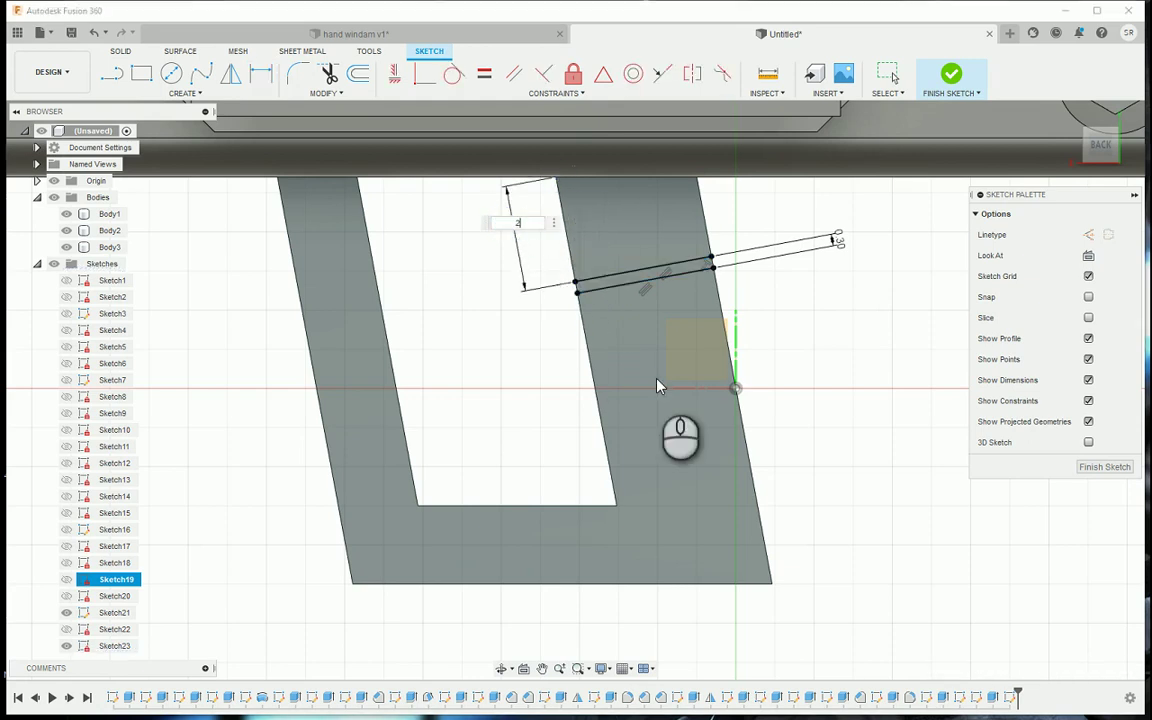
text(.7)
key(Return)
Pattern the line pair three times along the grip's rear edge over an extent of -4 mm and finish the sketch
click(183, 93)
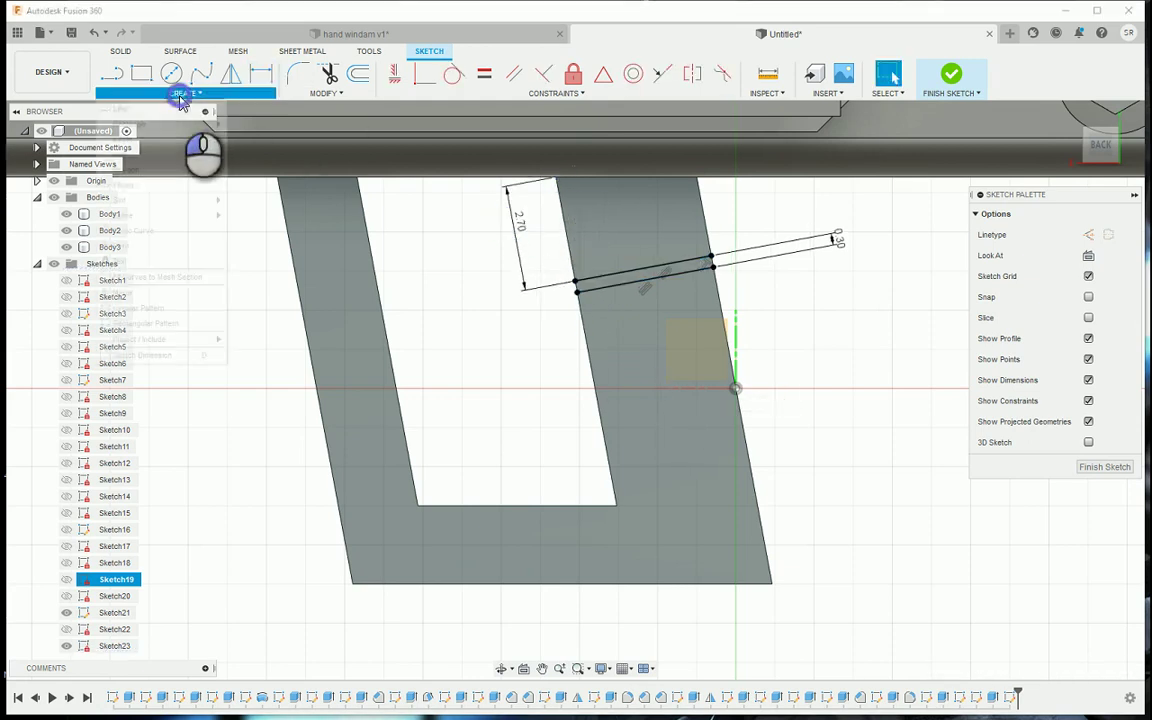
click(175, 318)
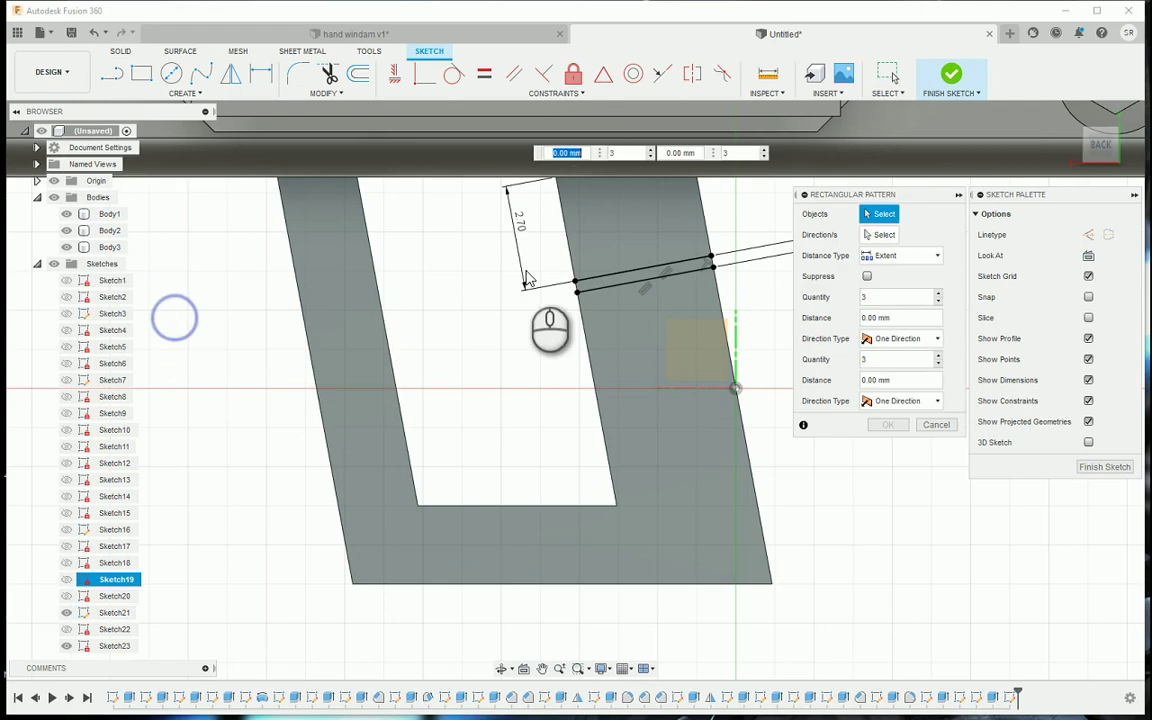
drag(527, 249, 738, 322)
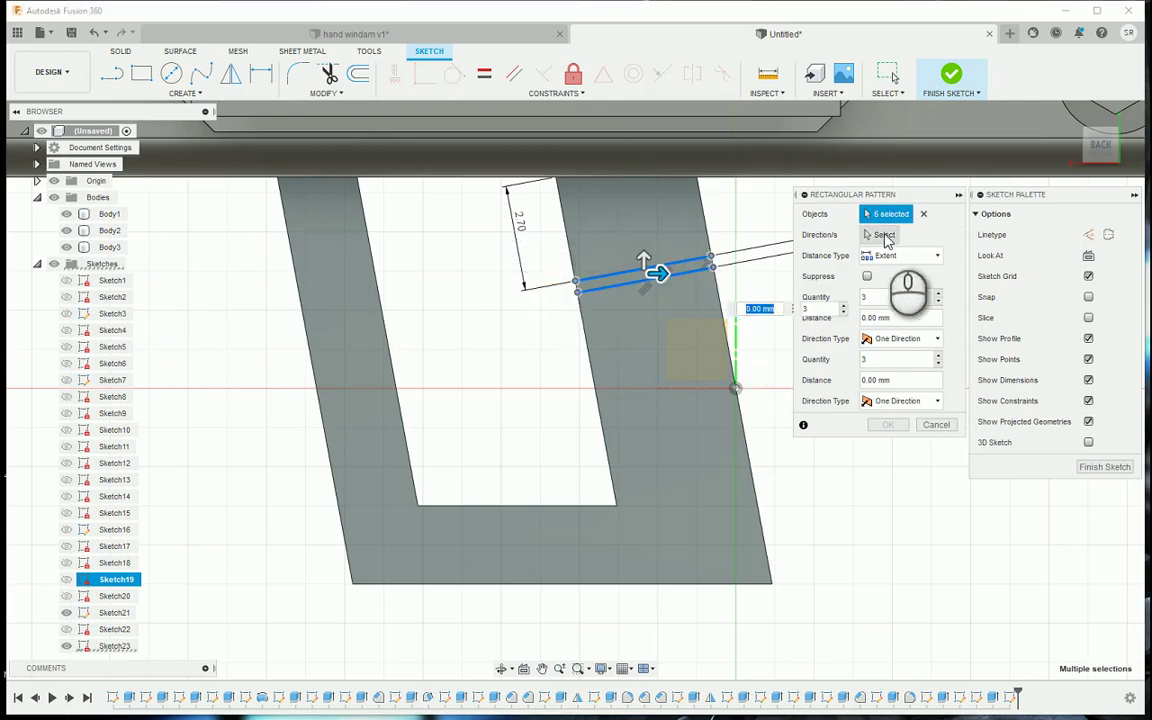
click(884, 236)
click(730, 340)
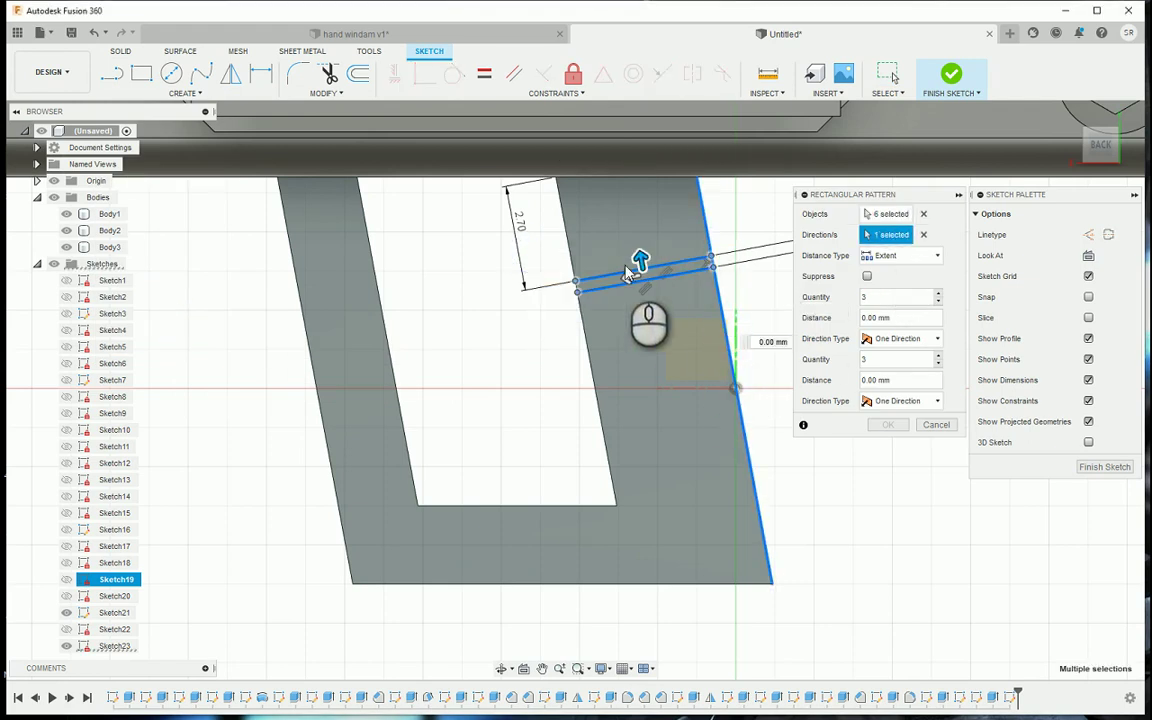
drag(656, 309, 669, 407)
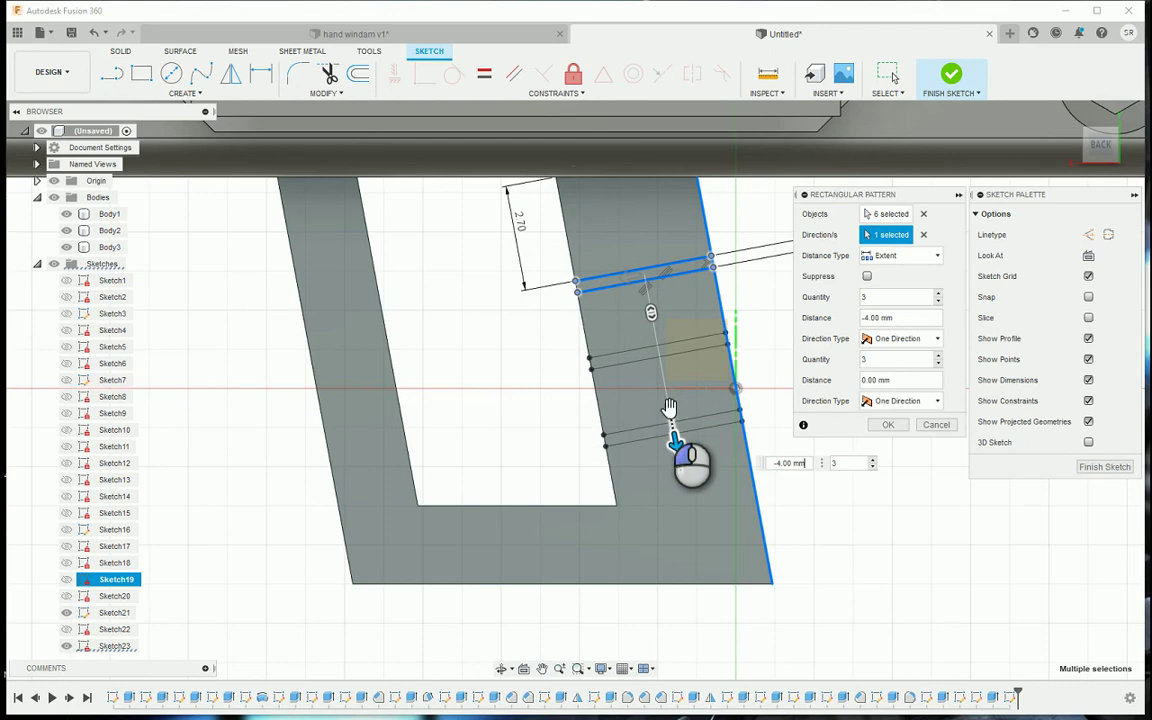
click(884, 425)
click(955, 76)
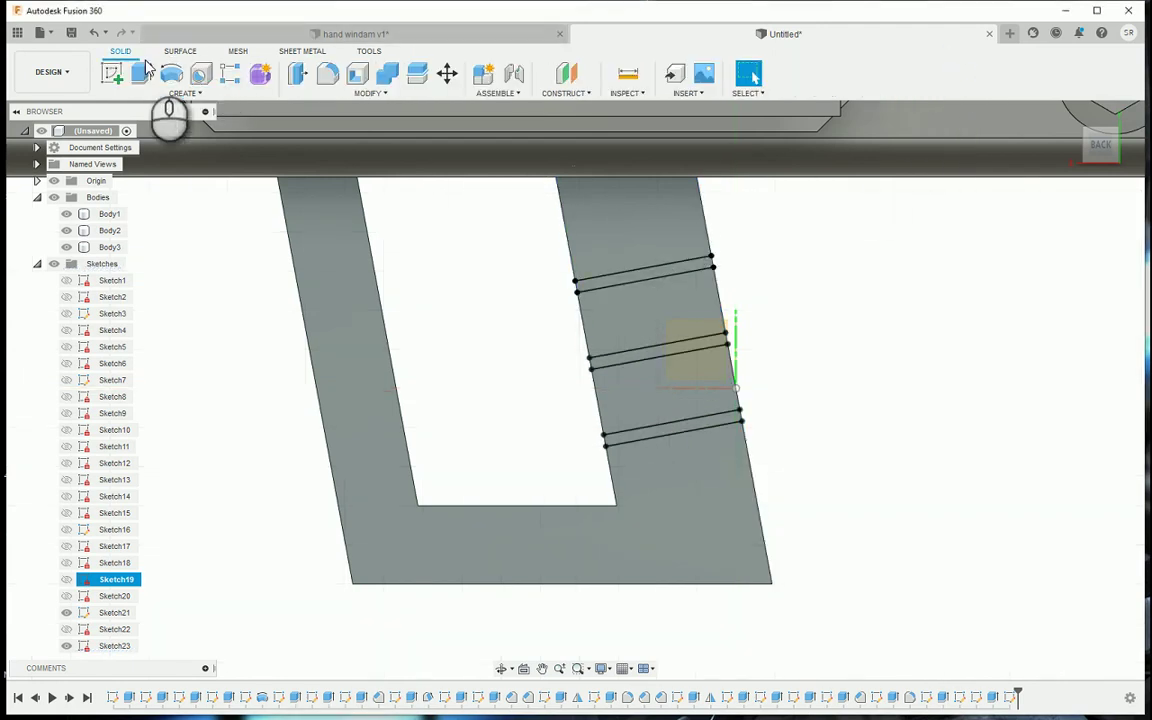
Extrude the three narrow strip profiles as cuts to form grooves in the grip's side face
click(141, 73)
click(636, 278)
click(674, 347)
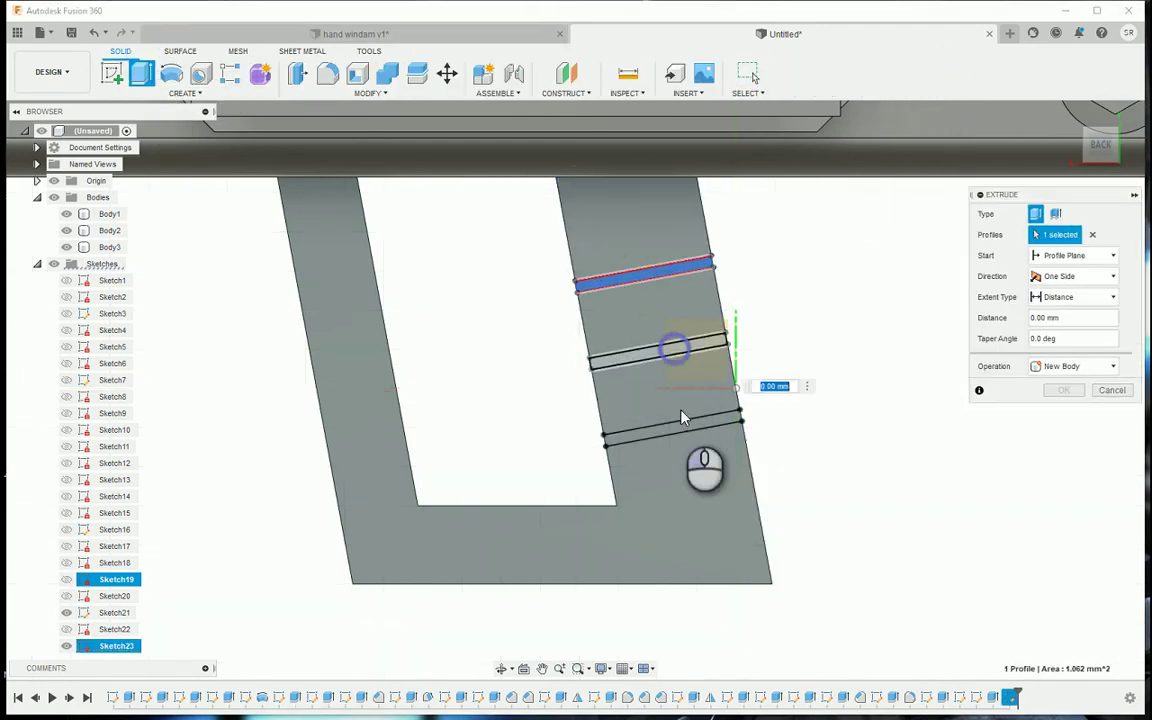
click(689, 437)
key(Escape)
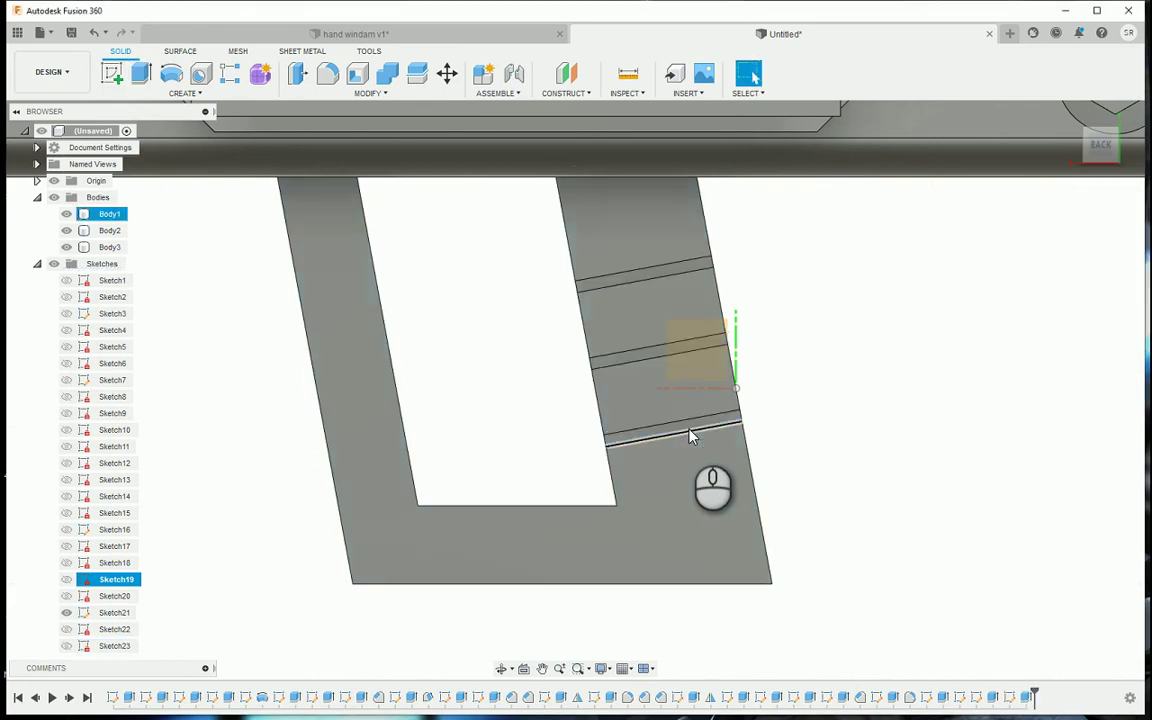
Mirror the groove cut feature to the grip's opposite side face about the central origin plane
shift+middle_drag(1100, 150, 253, 238)
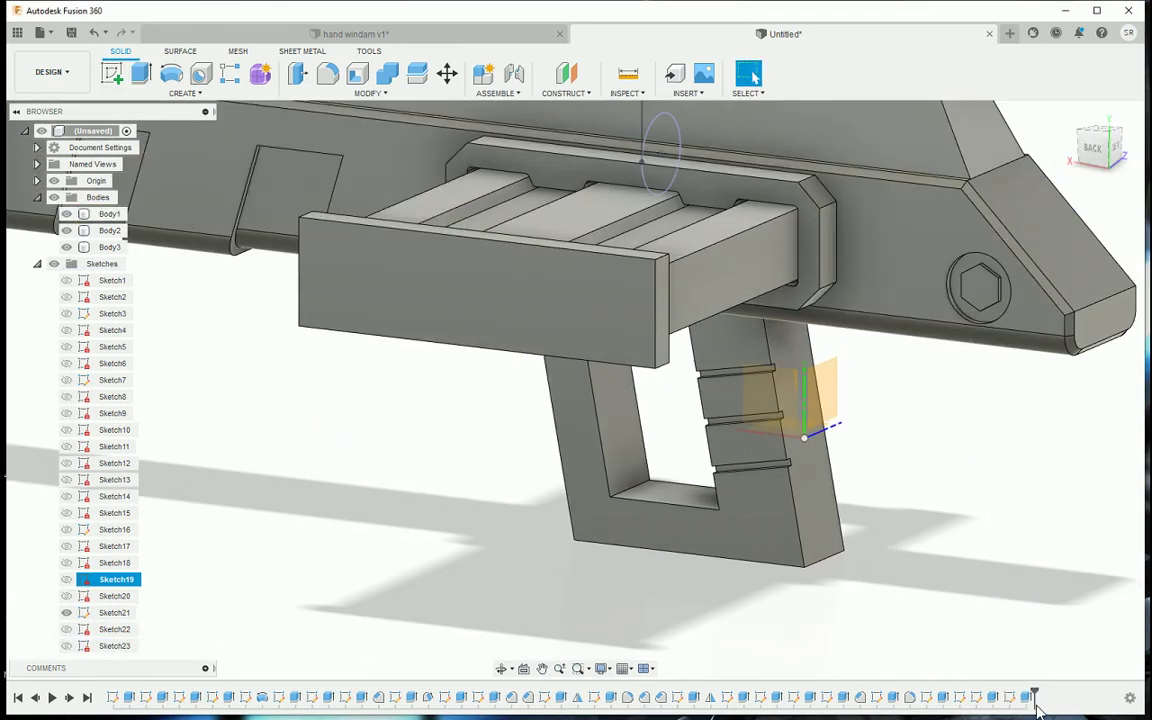
click(184, 93)
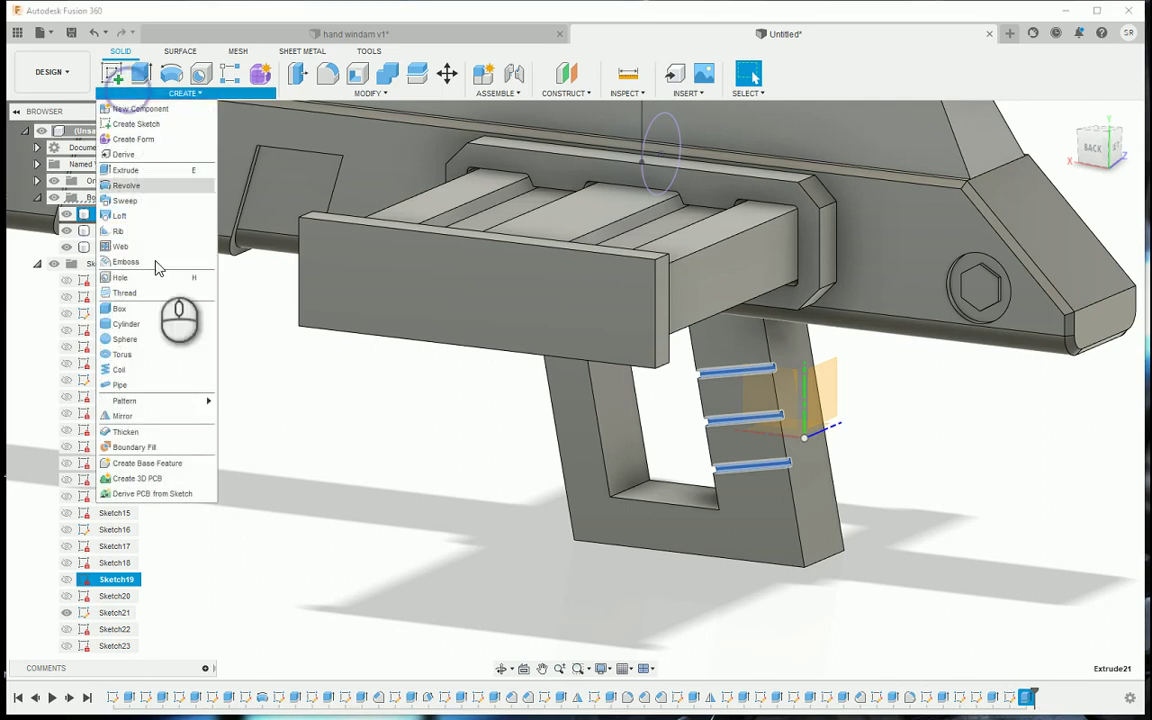
click(170, 415)
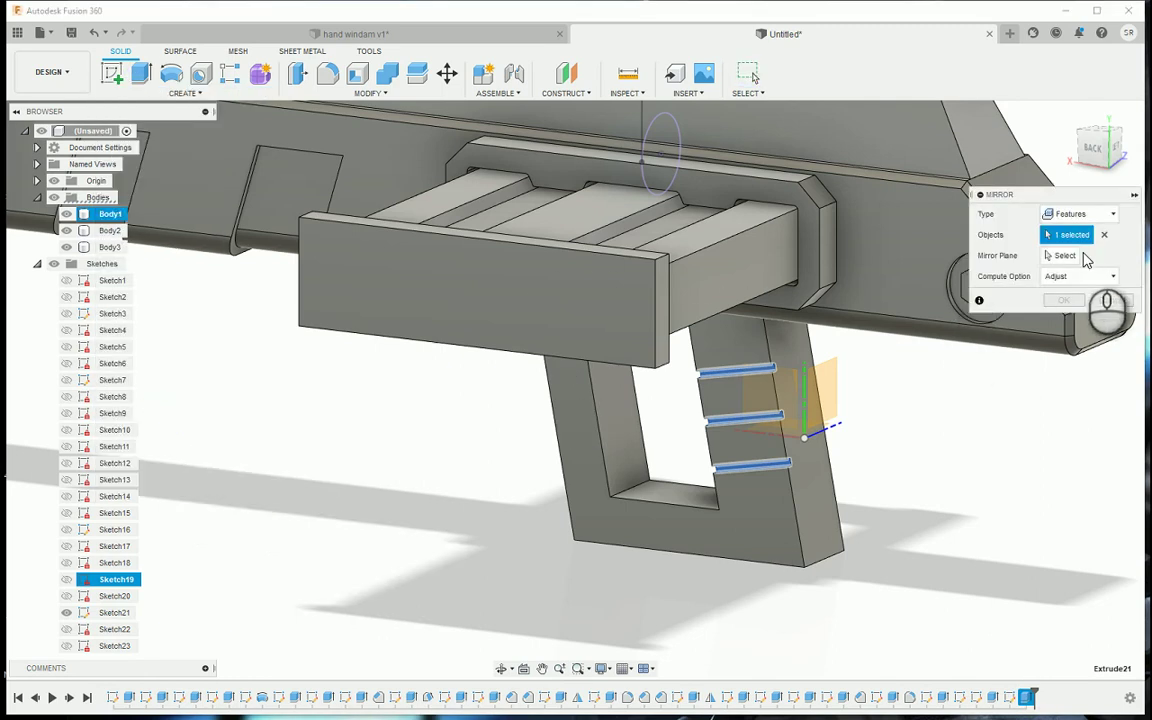
click(796, 382)
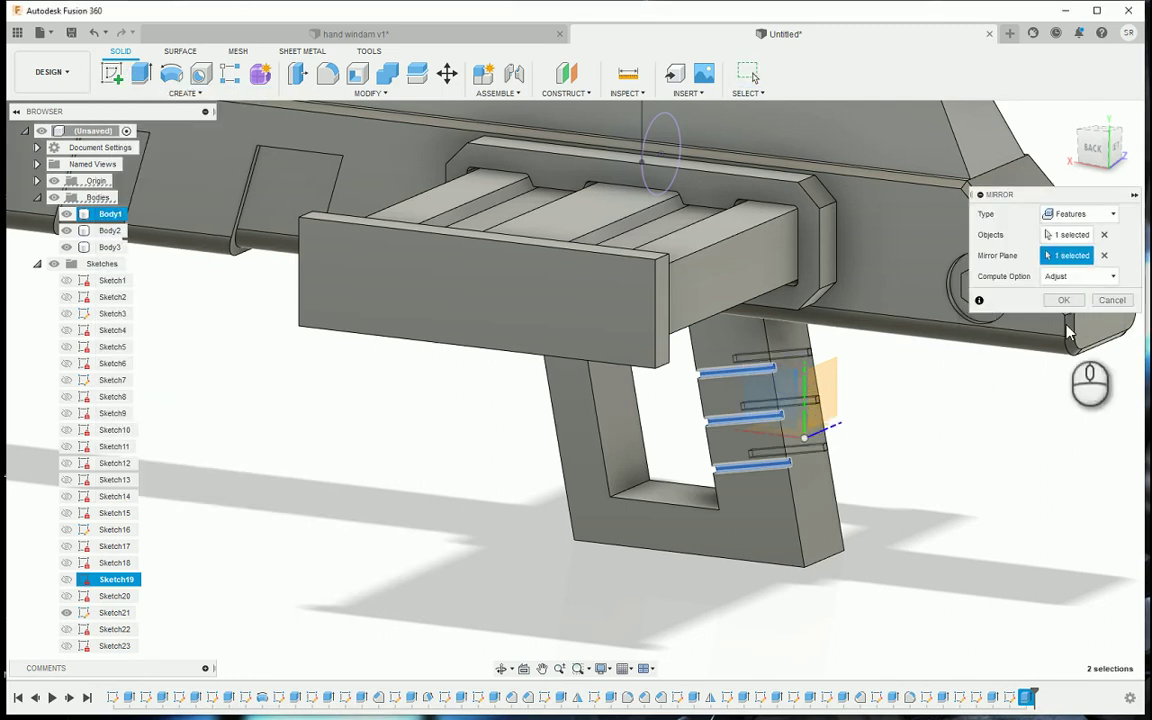
click(1064, 300)
Start a sketch on the uppermost groove's floor and draw a line across the three grooves near the grip's rear edge
scroll(690, 340, up, 4)
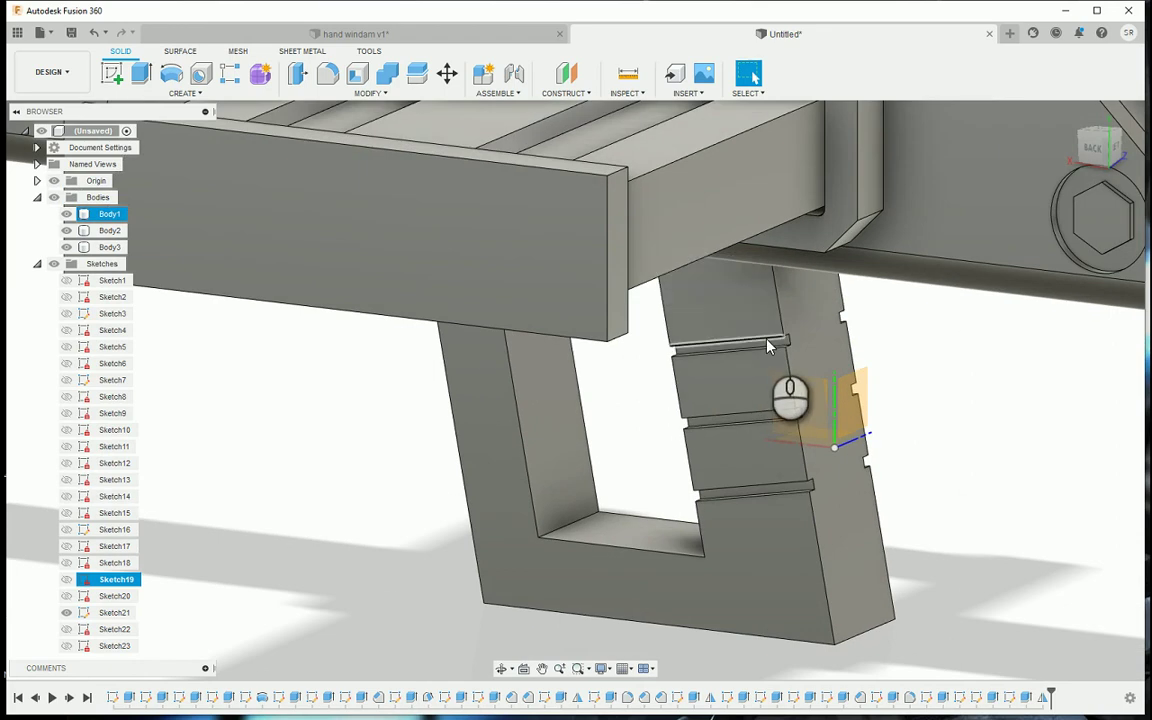
click(768, 348)
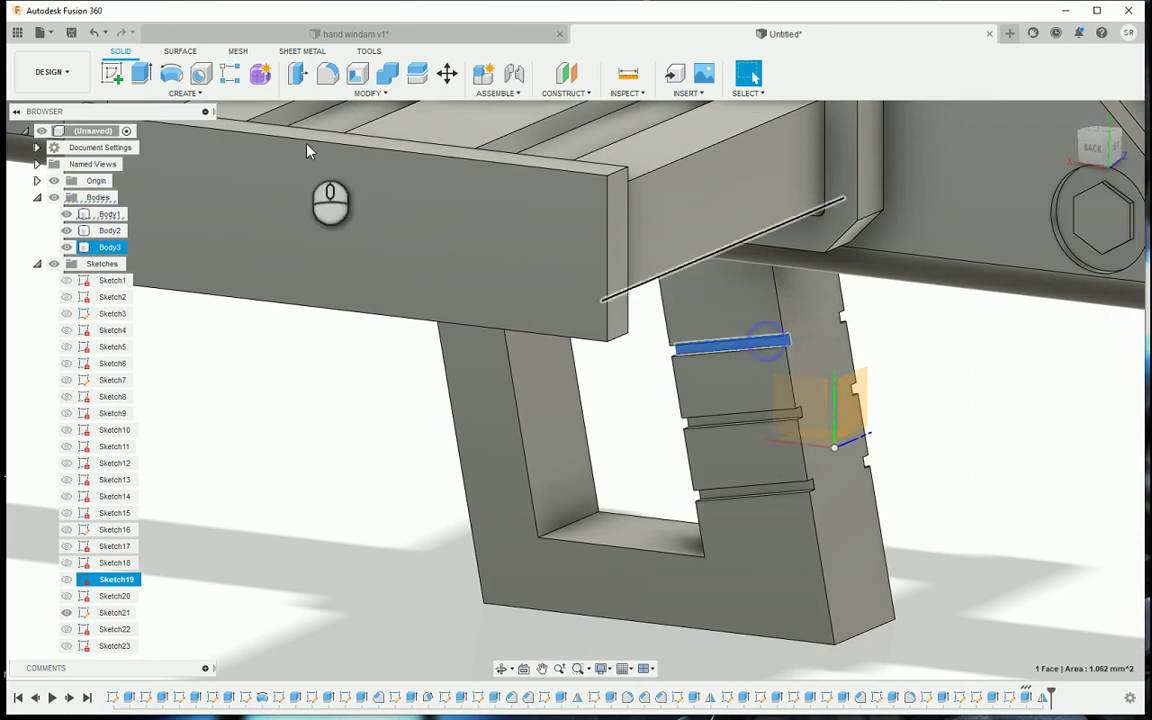
click(112, 73)
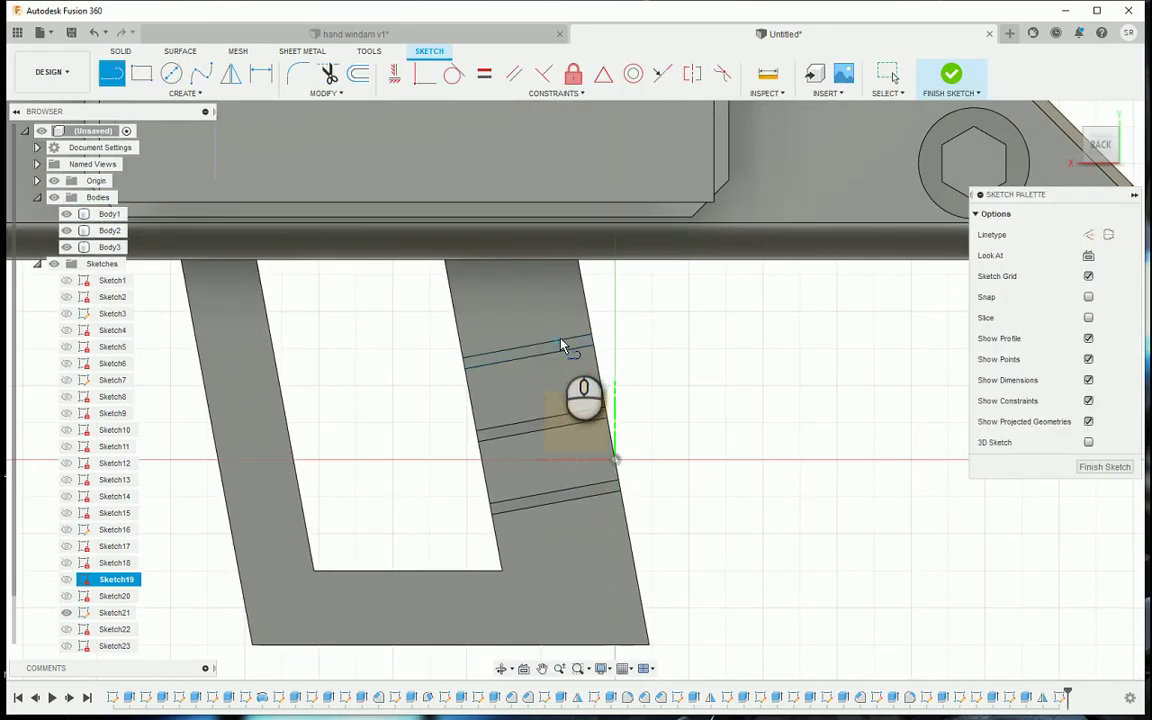
click(580, 345)
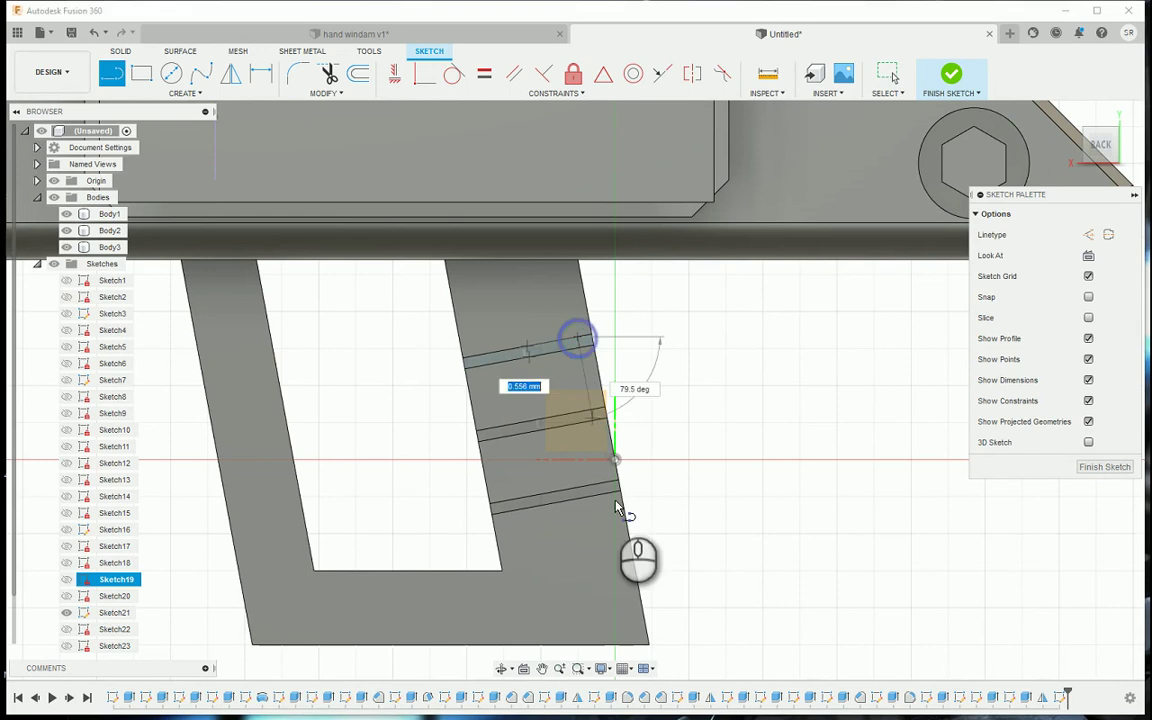
click(612, 507)
key(Escape)
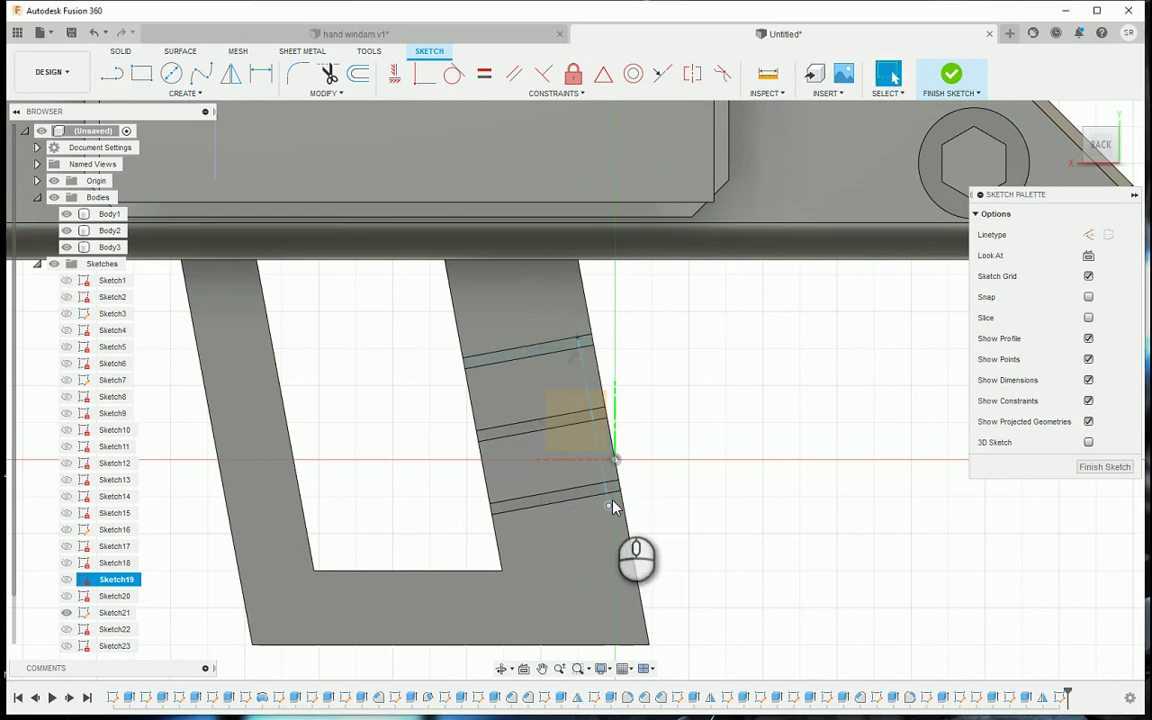
Project the floor faces of the middle and lowest grooves into the sketch
key(p)
scroll(612, 510, up, 3)
click(591, 492)
click(548, 367)
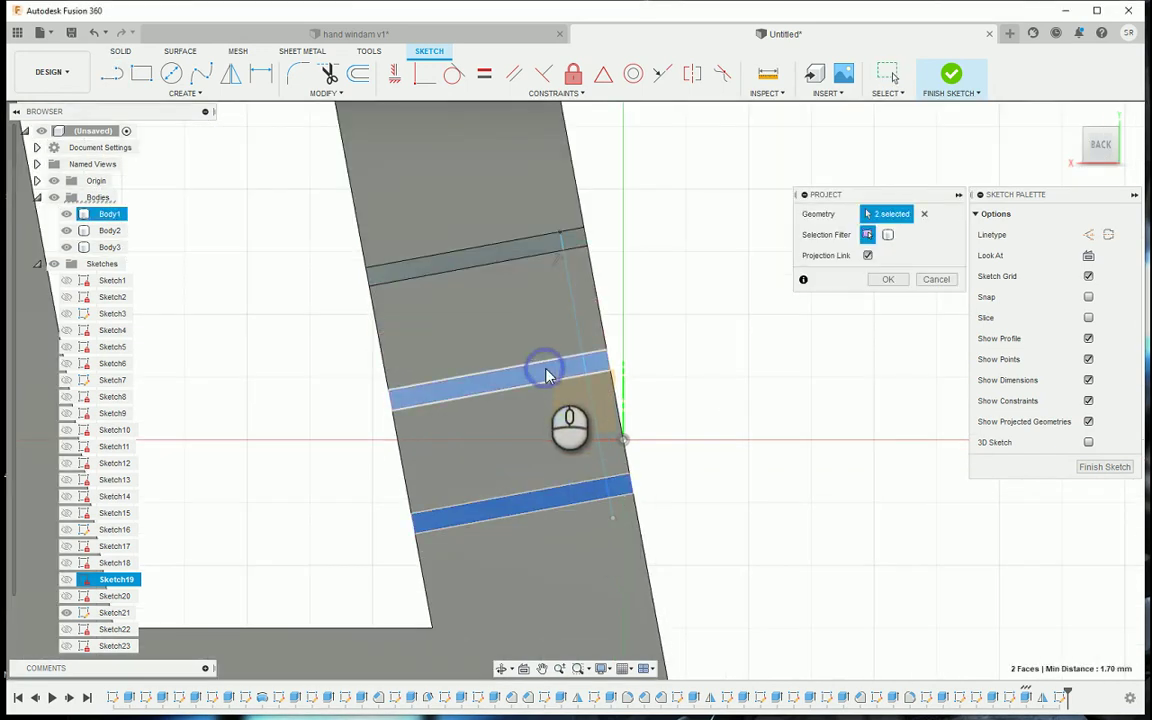
scroll(560, 365, down, 2)
click(888, 279)
Attach the line's lower end to the lowest groove's lower edge and dimension the line 0.3 mm from the grip's rear edge
click(594, 477)
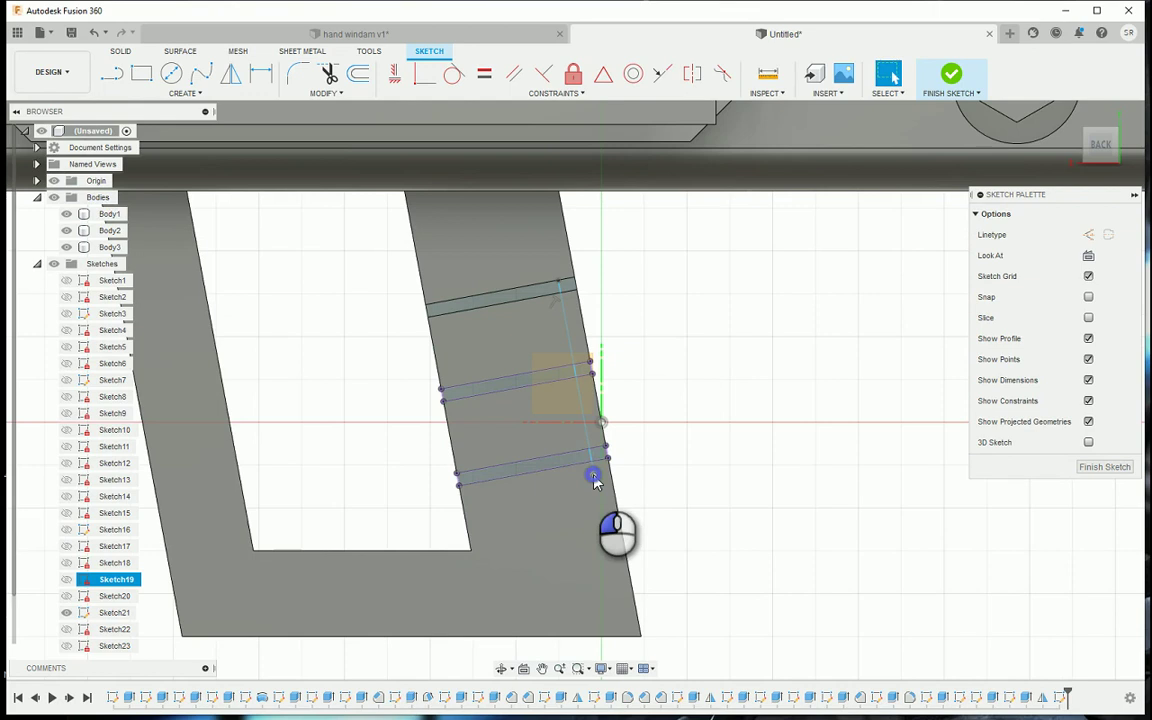
drag(594, 472, 585, 413)
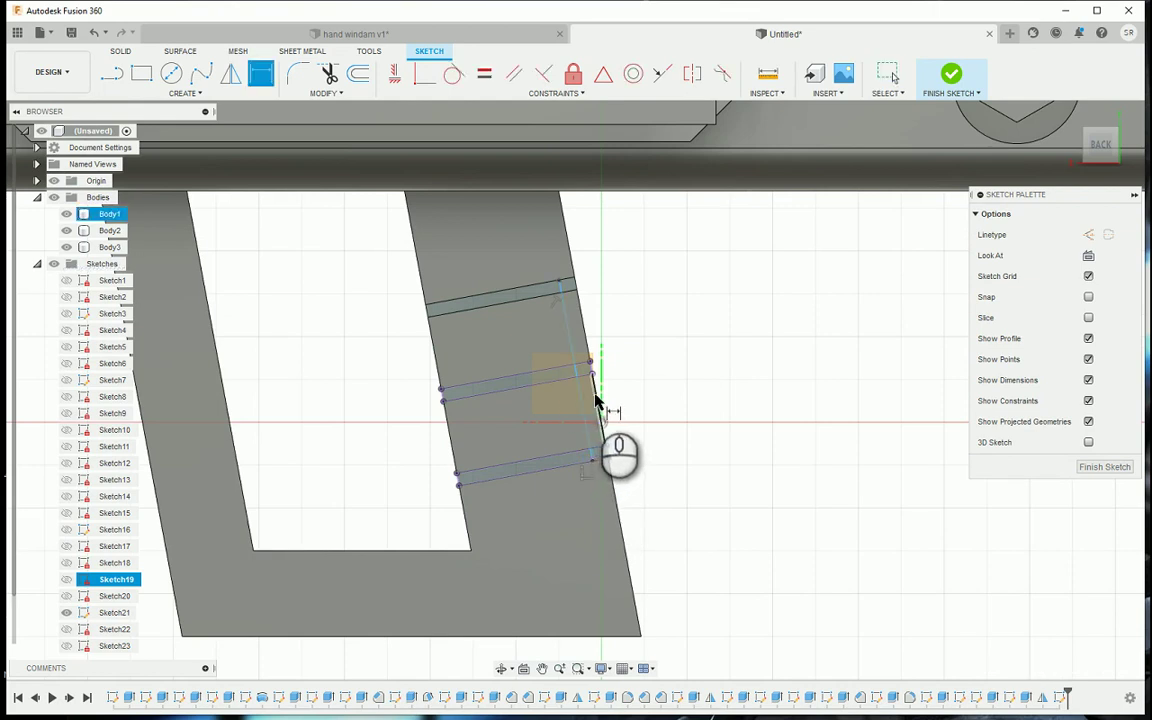
click(596, 402)
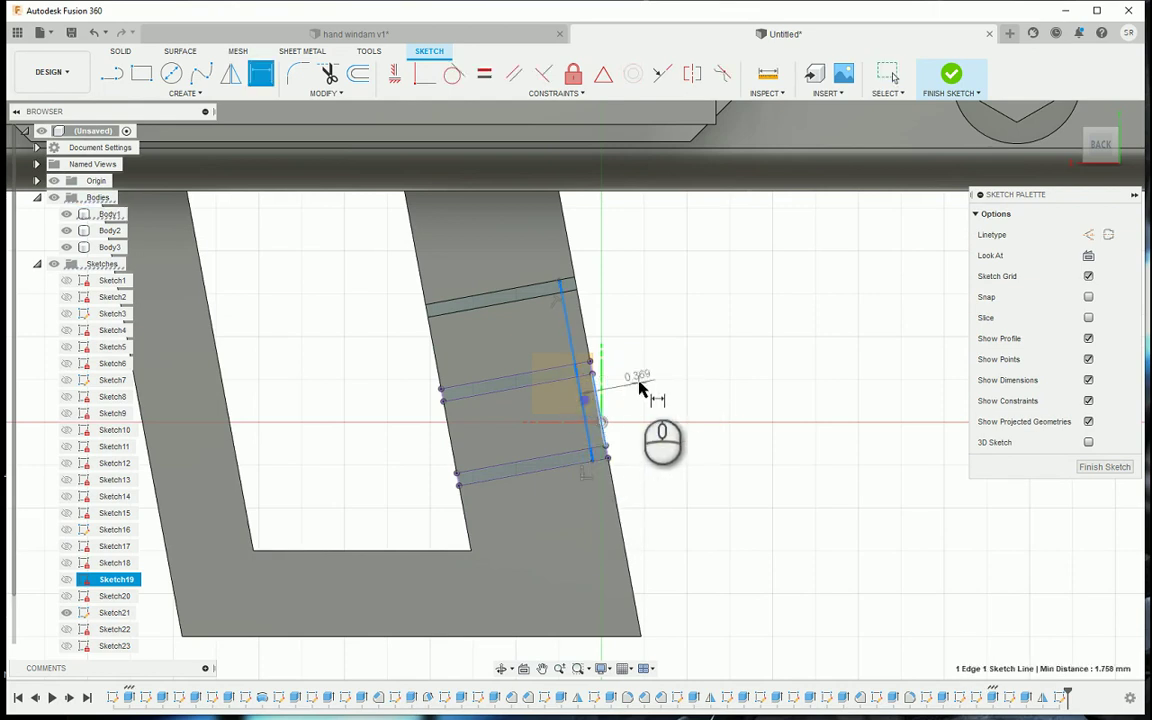
click(641, 386)
text(0.3)
key(Return)
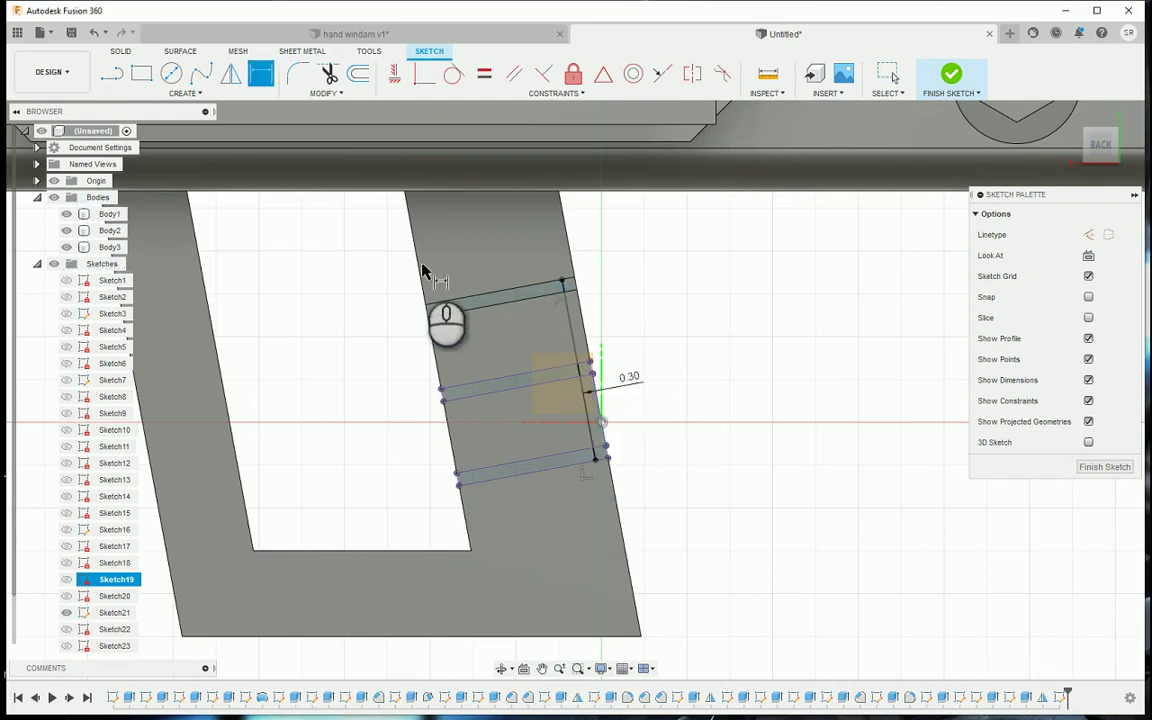
Draw a second line across the grooves 0.3 mm from the grip's front edge and finish the sketch
key(l)
click(442, 302)
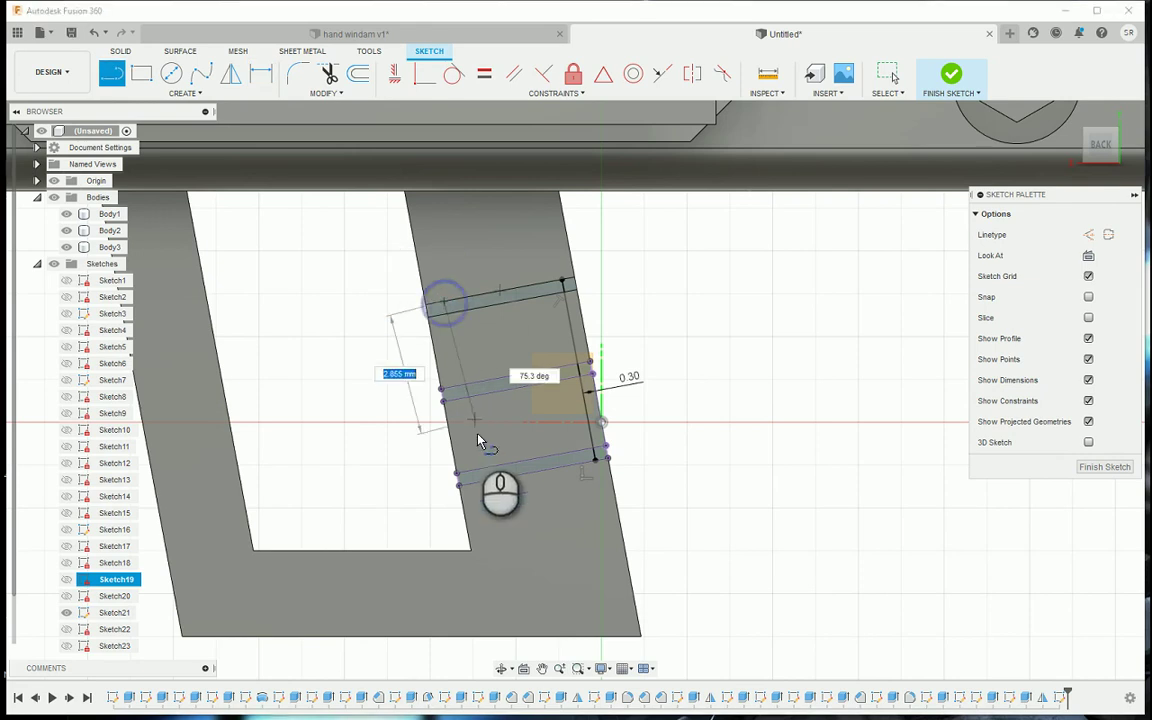
click(477, 483)
key(d)
click(462, 392)
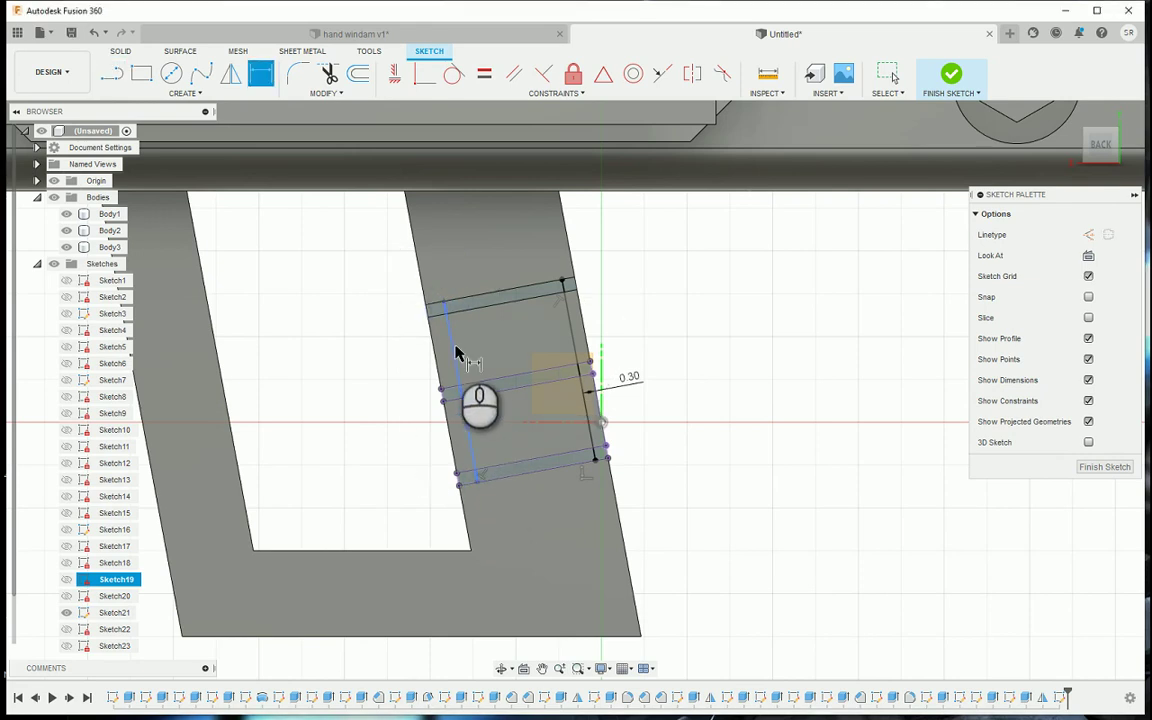
click(441, 389)
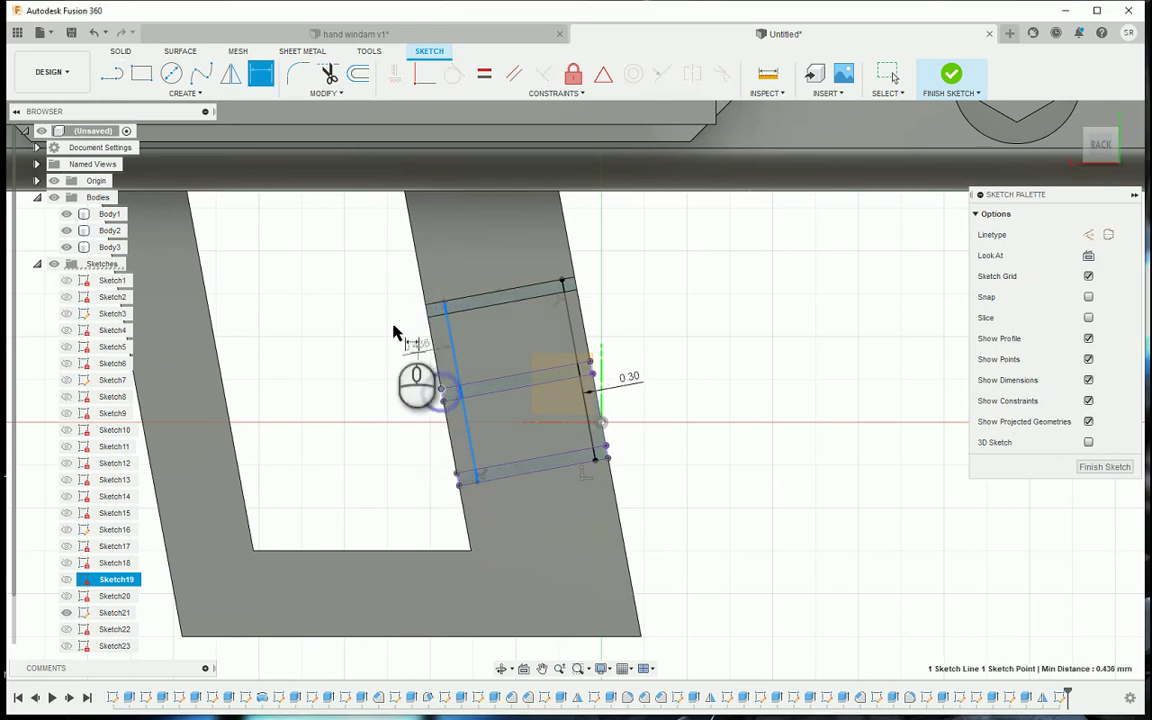
click(391, 328)
text(.3)
key(Return)
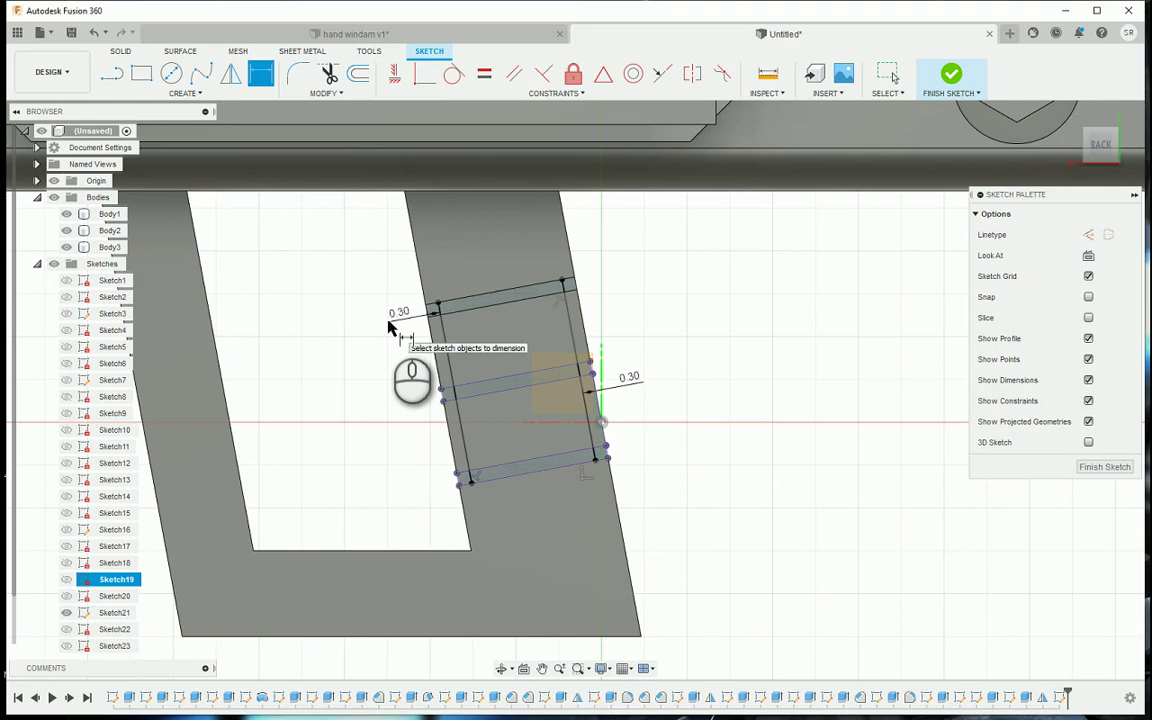
click(952, 75)
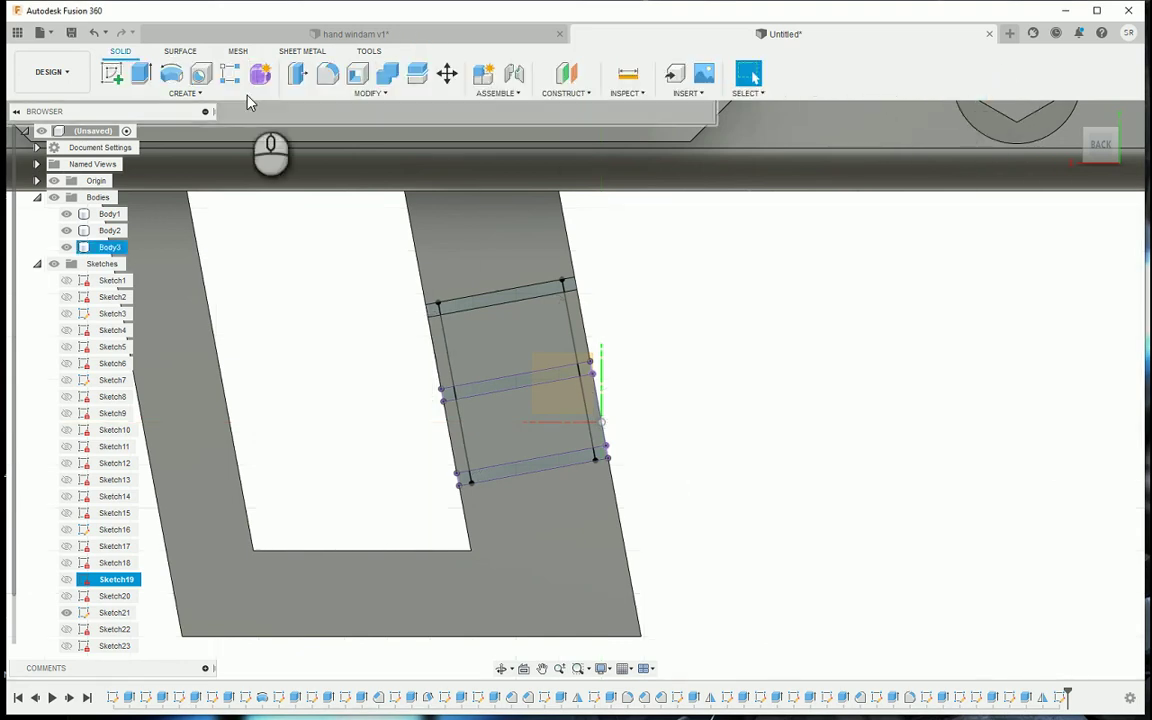
Extrude the six small profiles at the groove ends as cuts across the grip to join the grooves on both sides
click(142, 75)
click(437, 312)
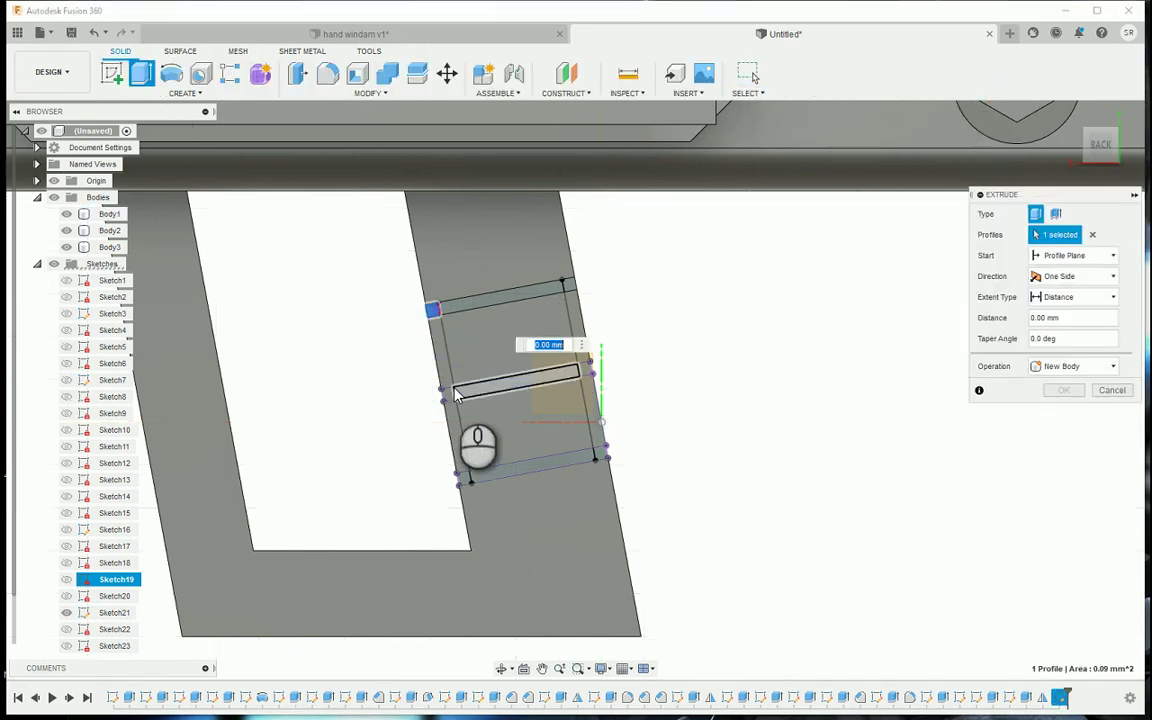
click(449, 393)
click(464, 478)
click(600, 455)
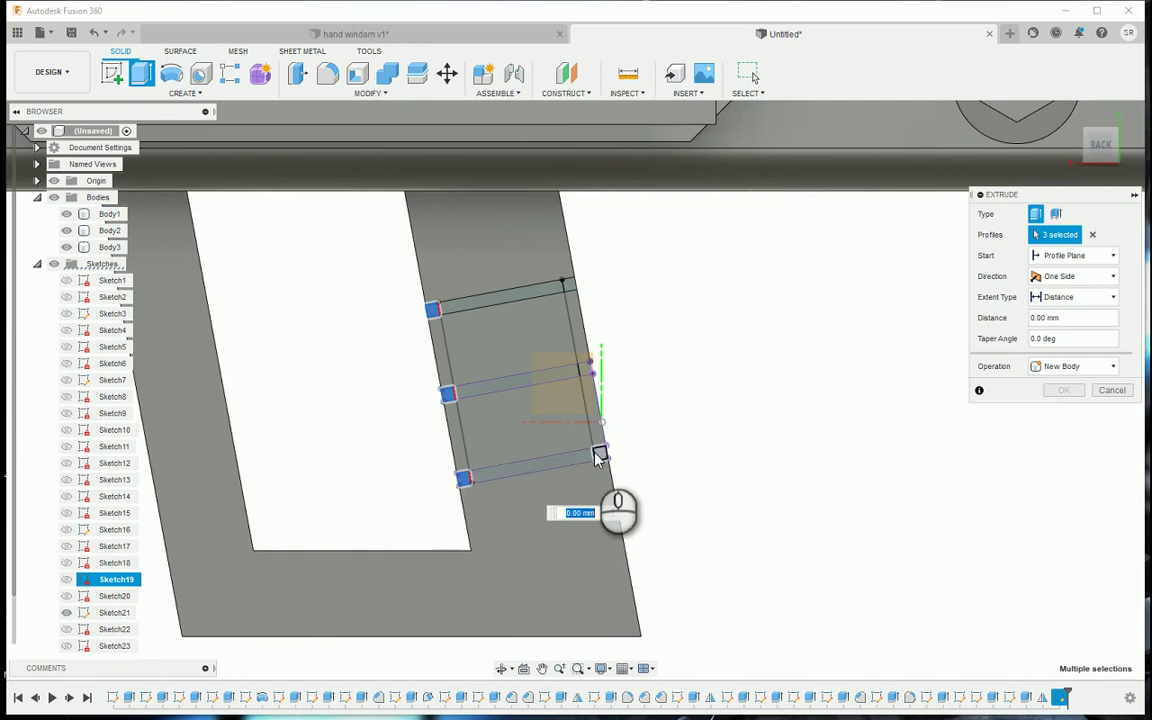
click(585, 370)
click(569, 287)
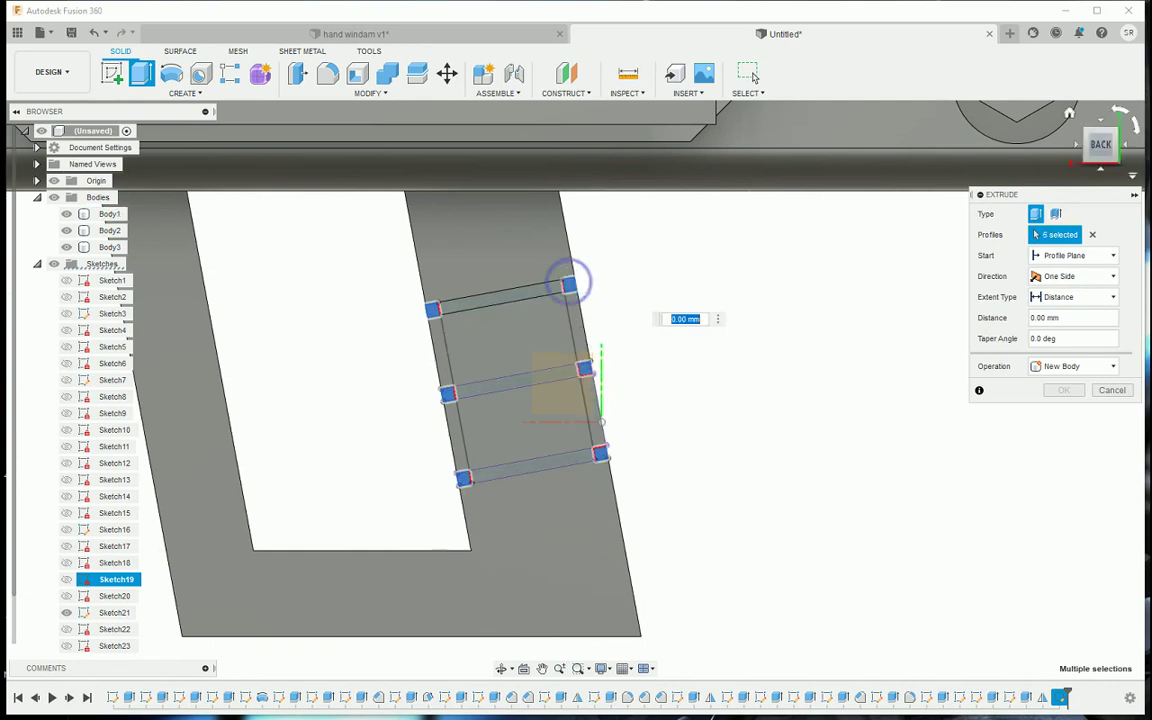
click(1100, 155)
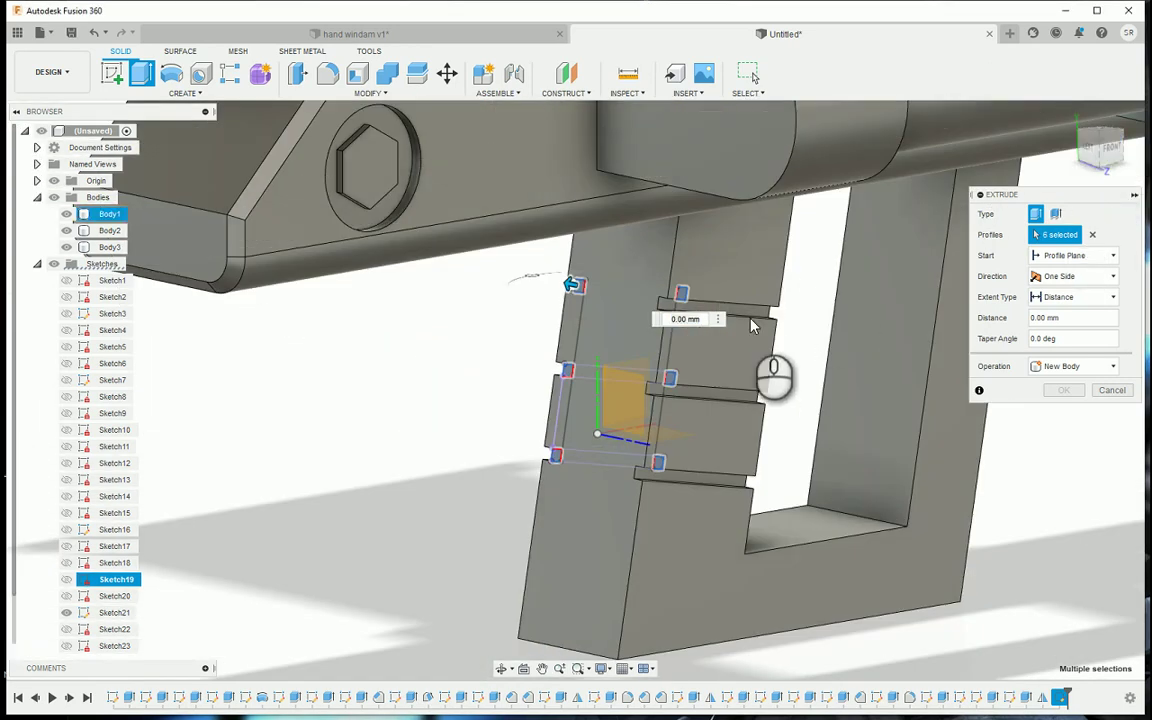
drag(571, 285, 674, 303)
click(1068, 408)
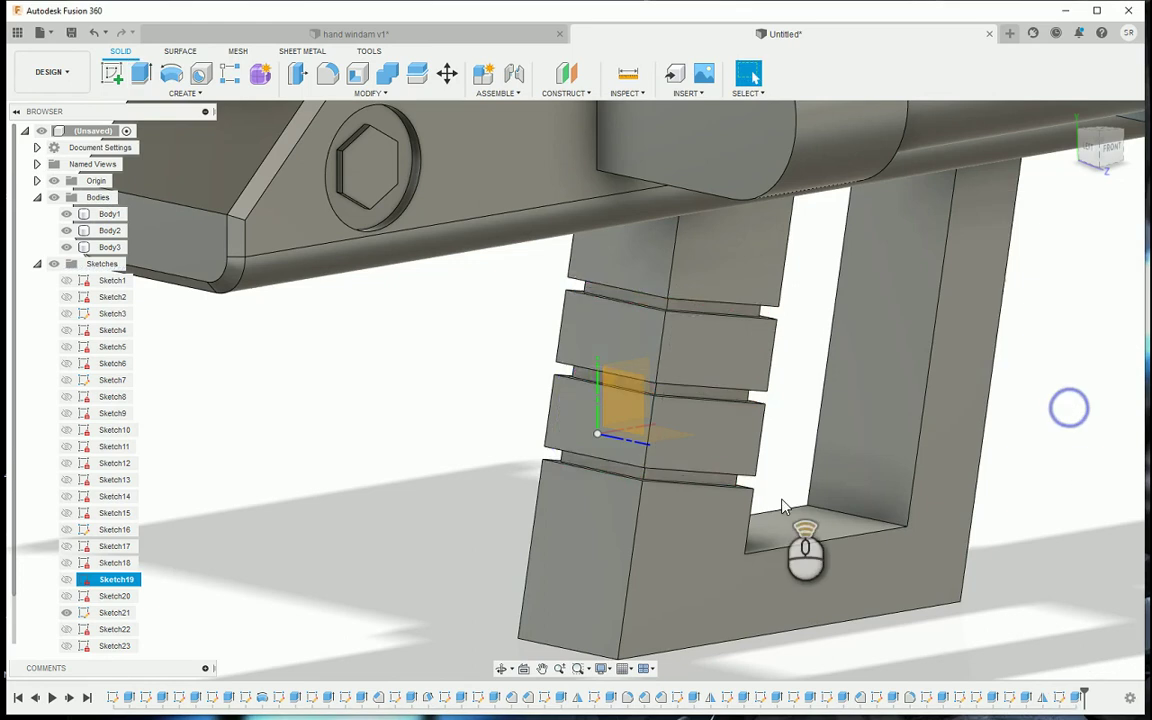
Chamfer the front and rear bottom edges of the grip and guard loop by 1 mm
scroll(783, 500, down, 5)
click(1108, 148)
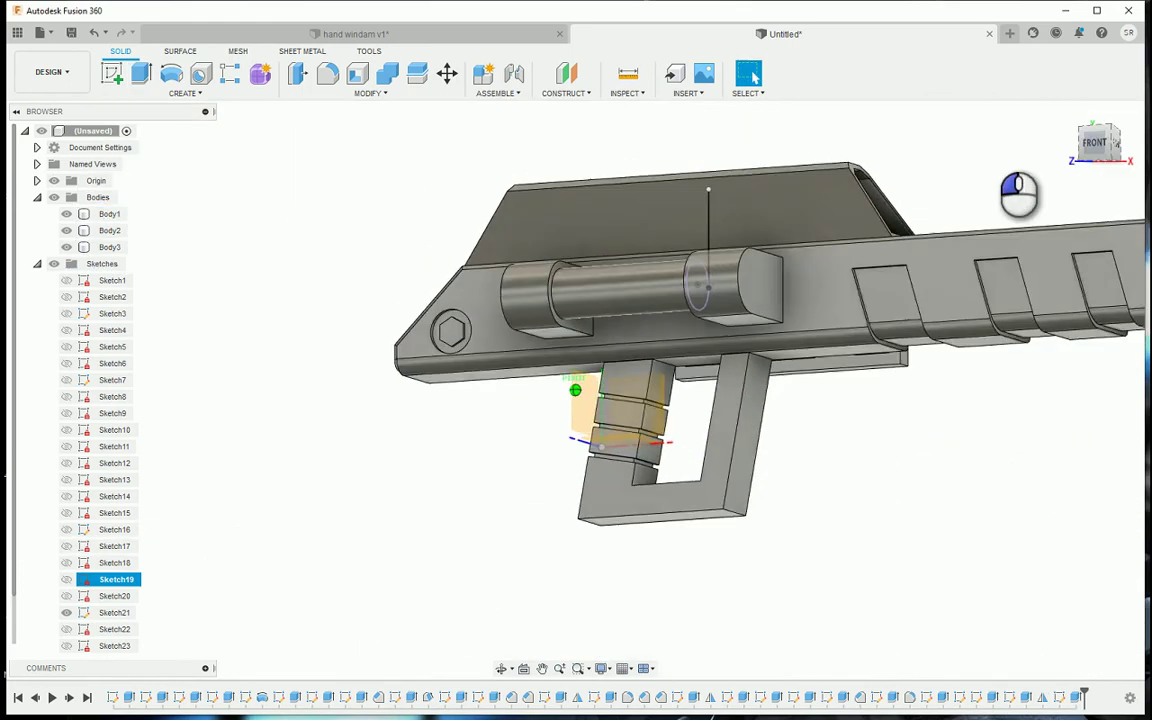
shift+middle_drag(1044, 197, 990, 143)
click(368, 93)
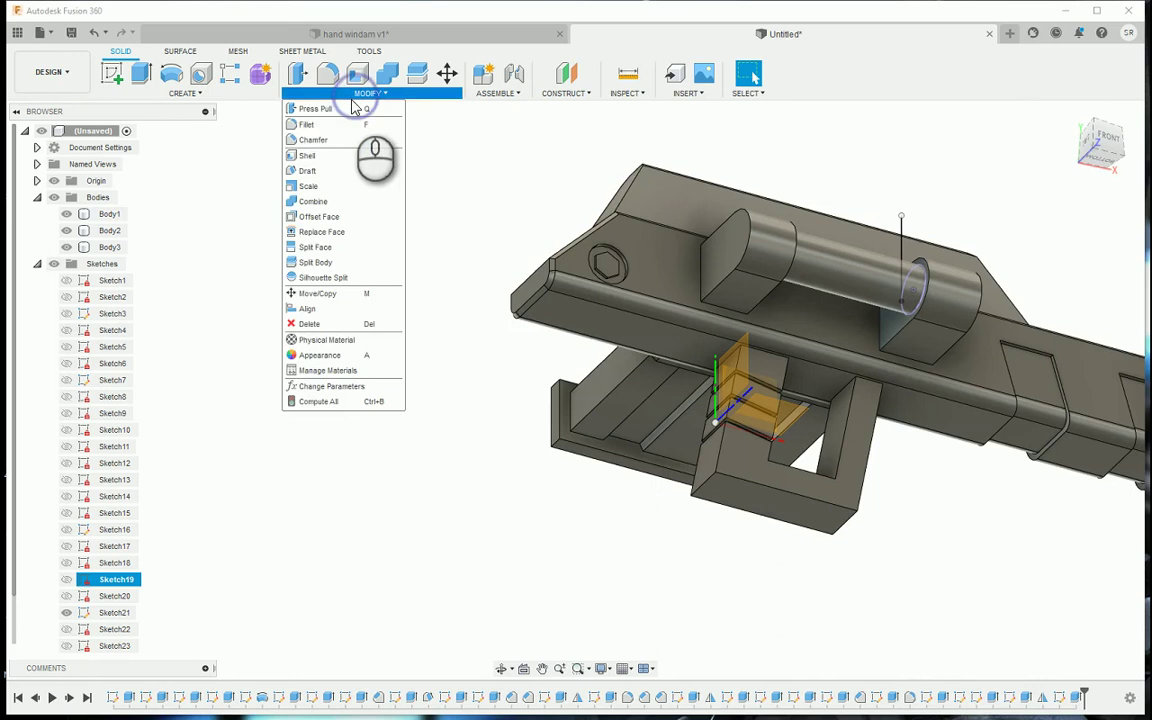
click(336, 141)
click(706, 477)
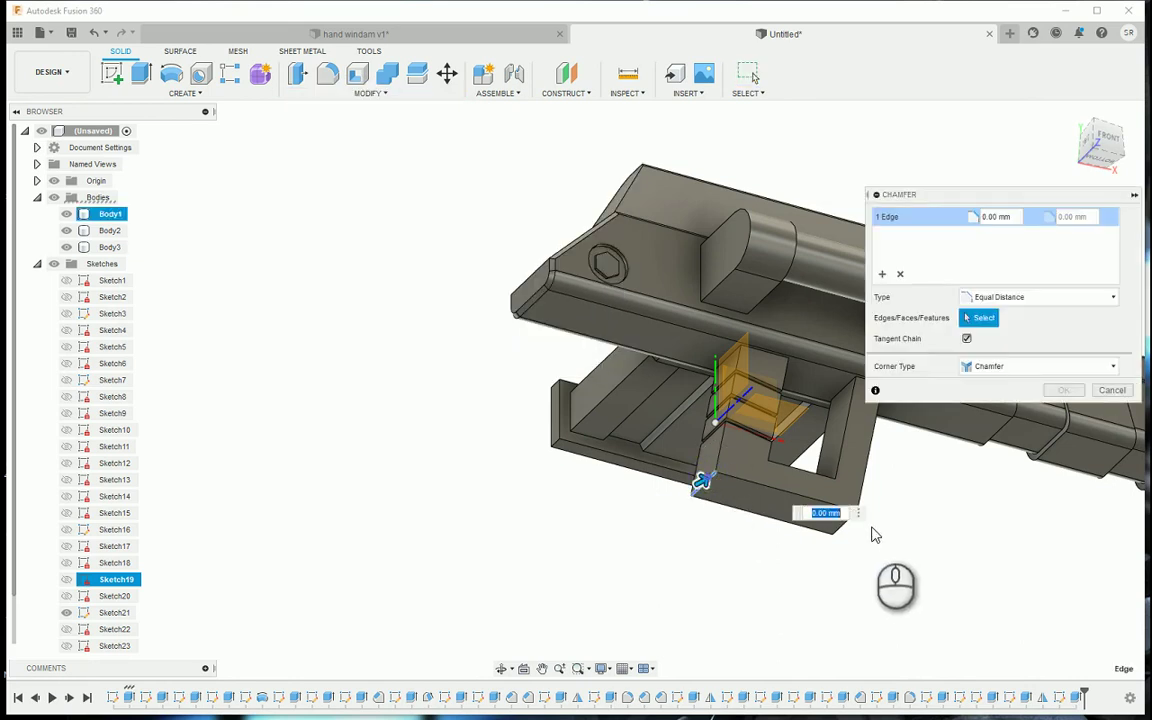
scroll(851, 540, up, 3)
scroll(848, 540, up, 2)
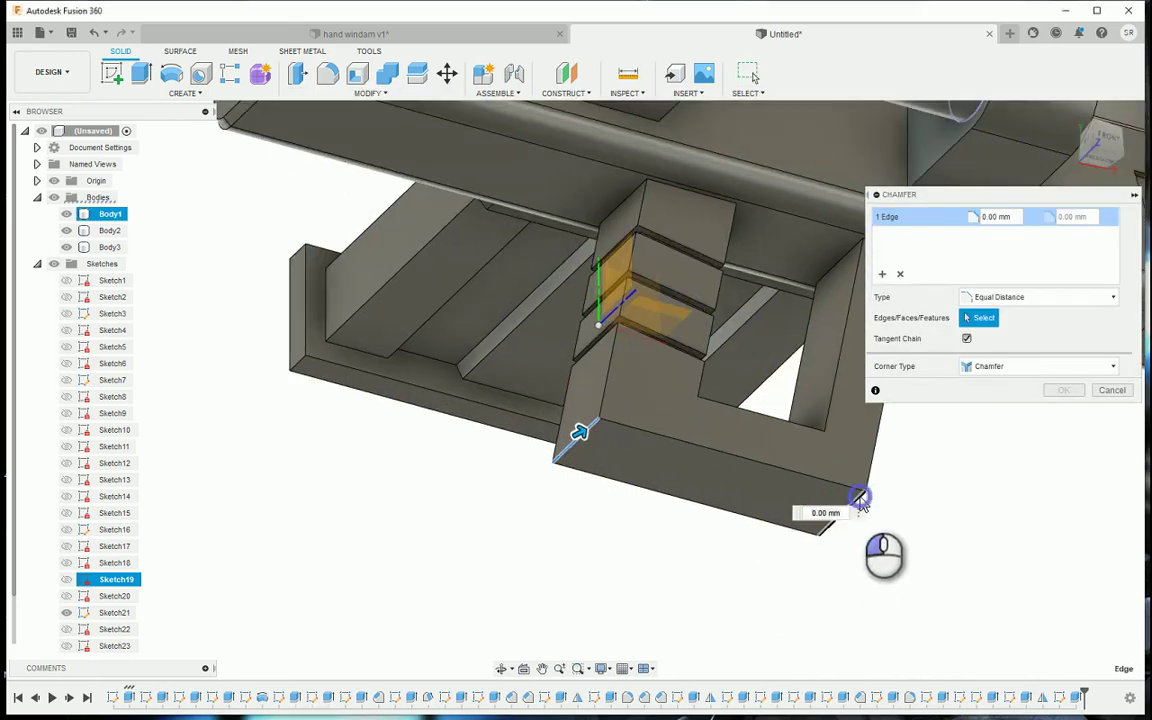
scroll(861, 502, up, 2)
click(458, 387)
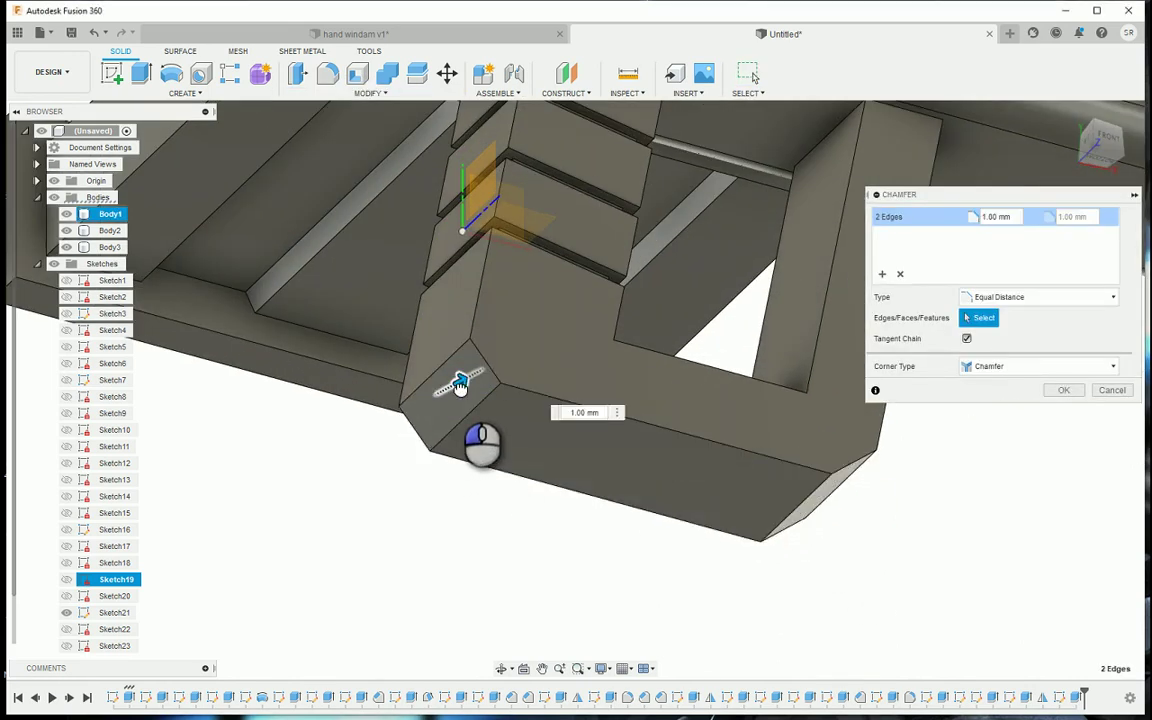
scroll(614, 527, down, 5)
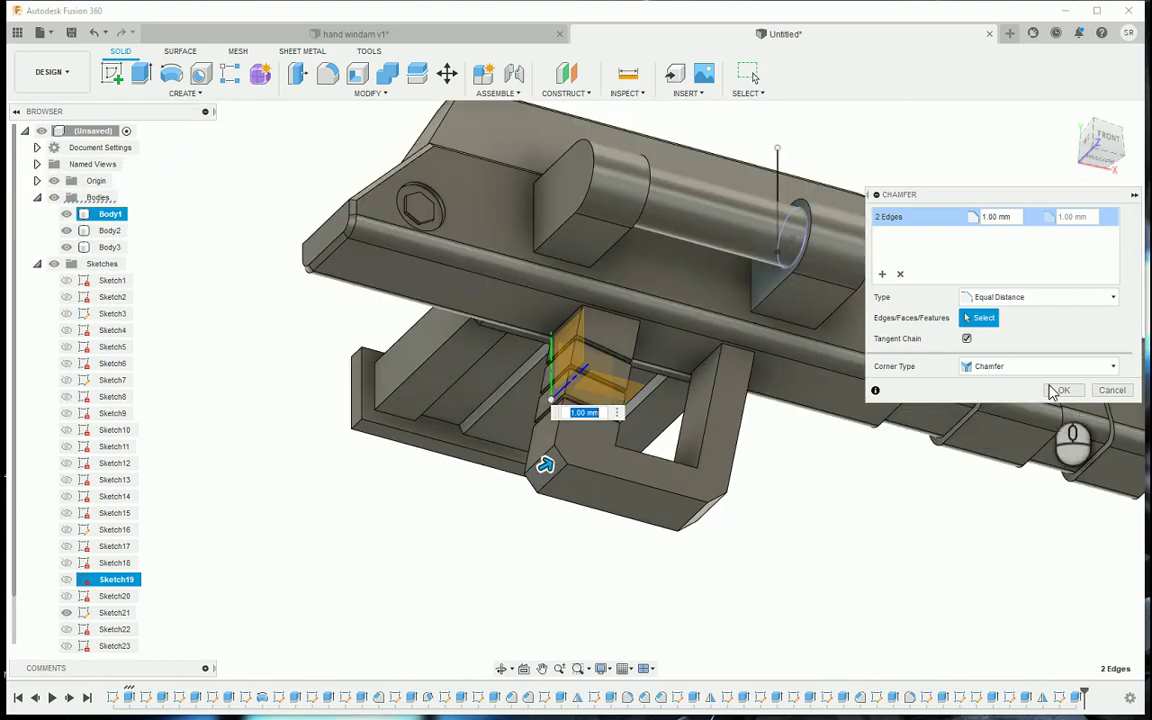
click(1062, 390)
Add a 3 mm chamfer to the edge where the guard's front face meets the gun body's underside
shift+middle_drag(1053, 287, 298, 113)
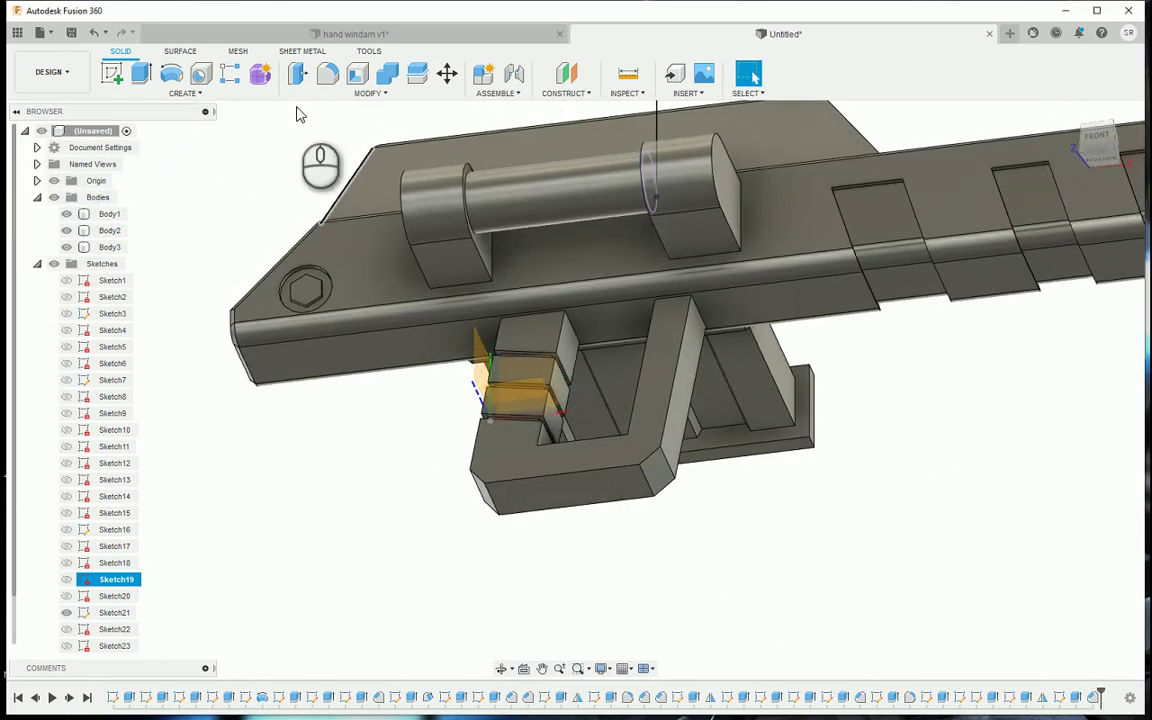
click(322, 93)
click(310, 124)
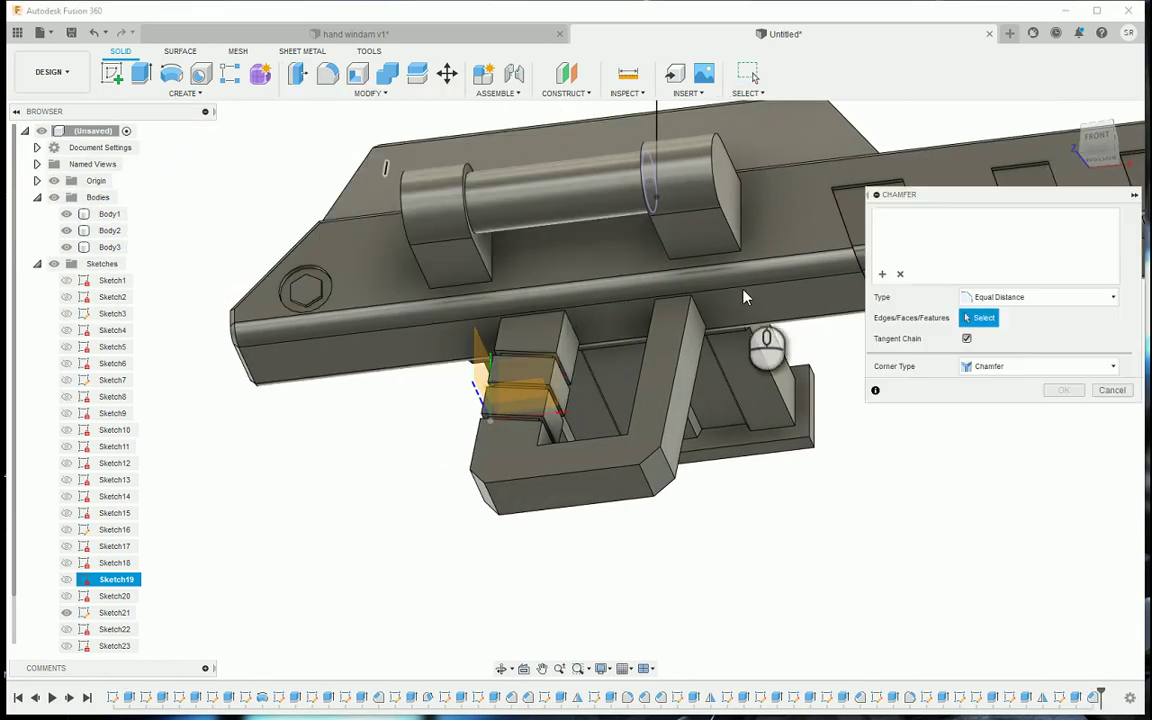
scroll(698, 310, up, 2)
click(698, 310)
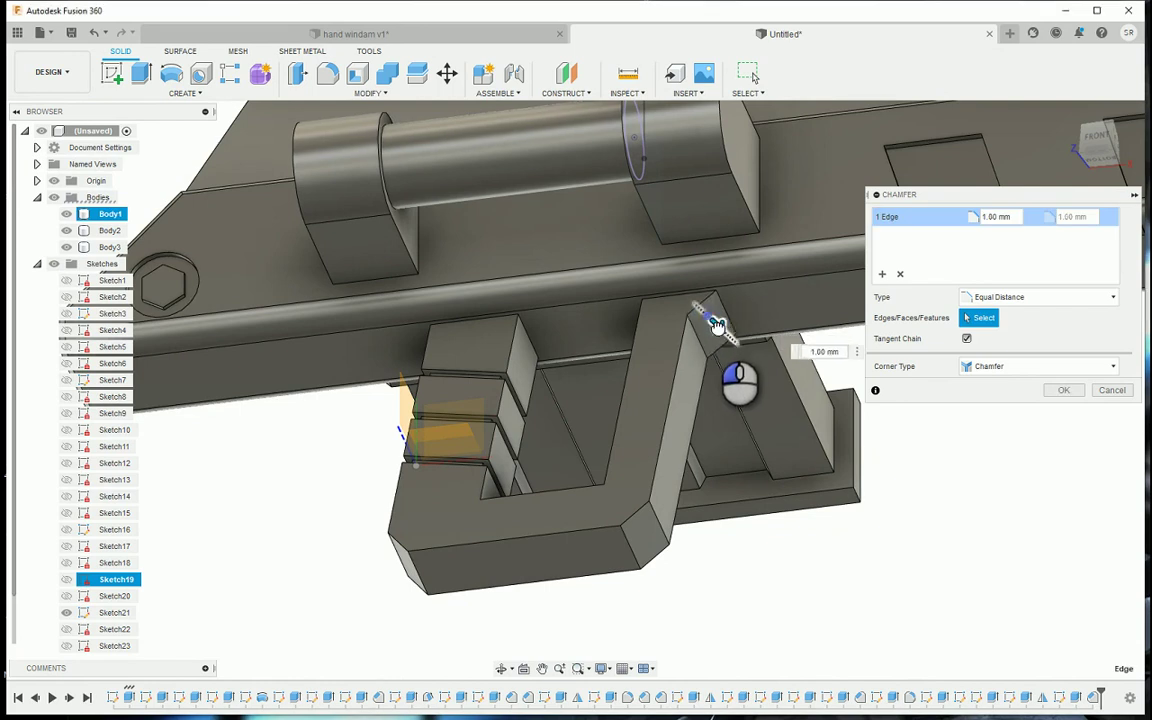
drag(726, 333, 733, 345)
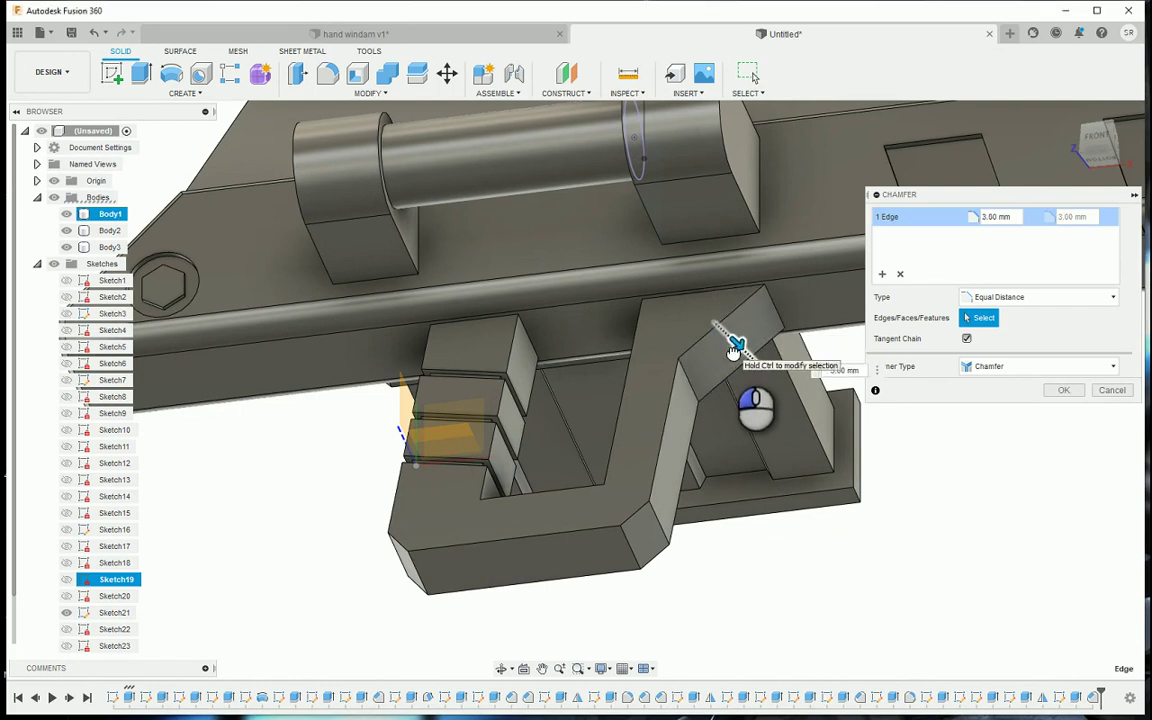
scroll(748, 568, down, 5)
click(1063, 390)
scroll(1098, 271, up, 2)
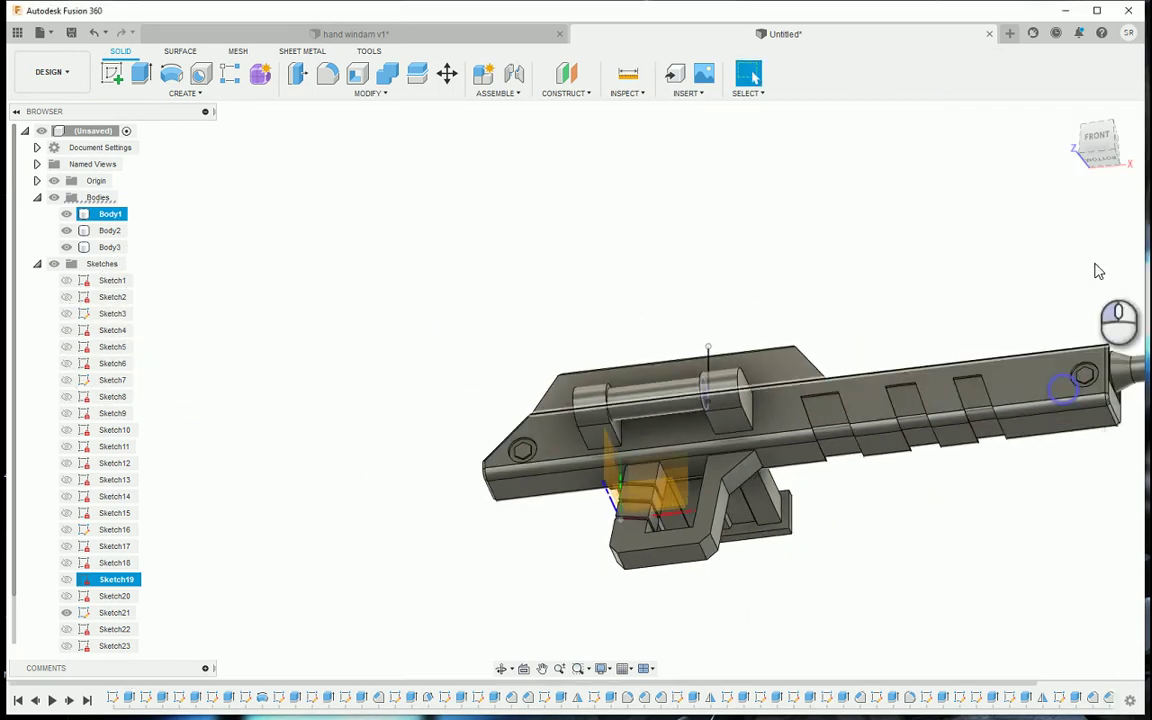
Start a sketch on the XY plane and project the grip's uppermost side face into it
drag(1096, 132, 1082, 176)
scroll(671, 512, up, 2)
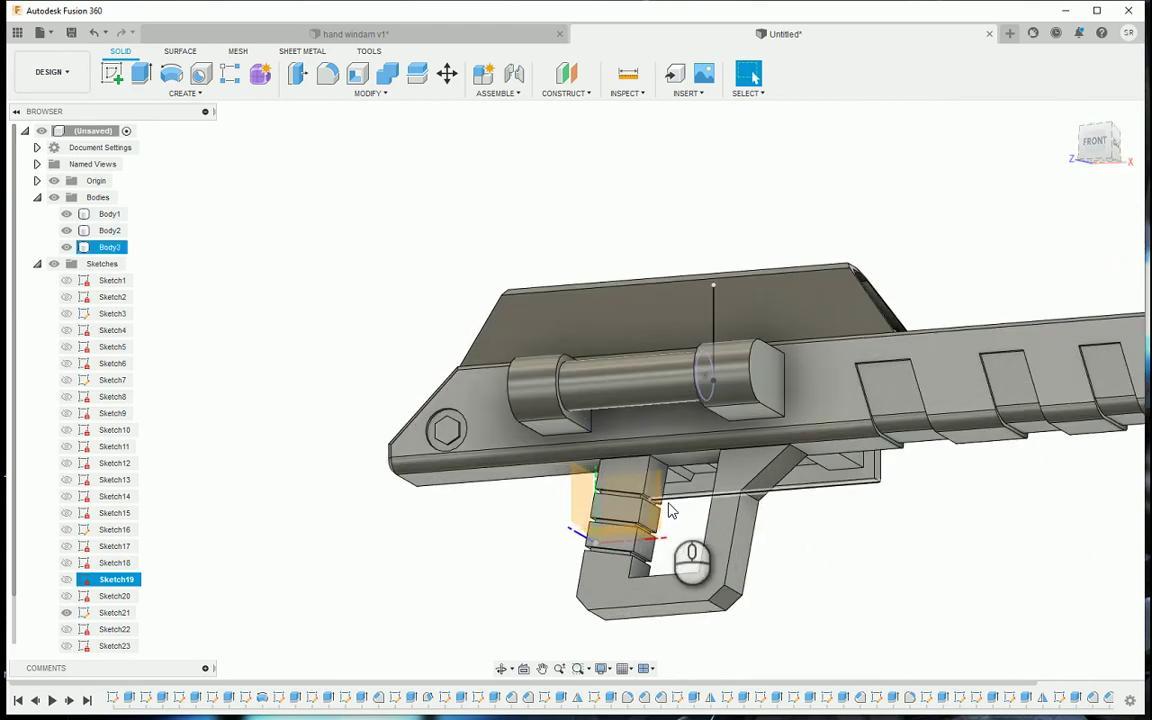
click(662, 510)
click(114, 73)
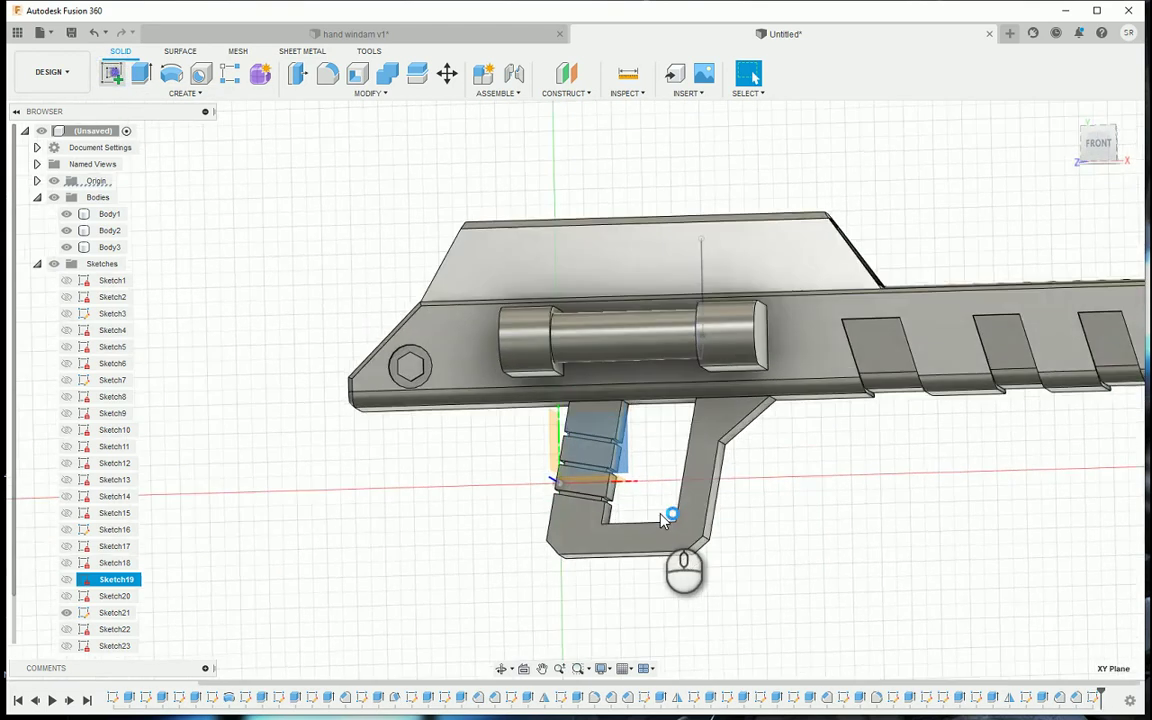
scroll(600, 440, up, 5)
key(p)
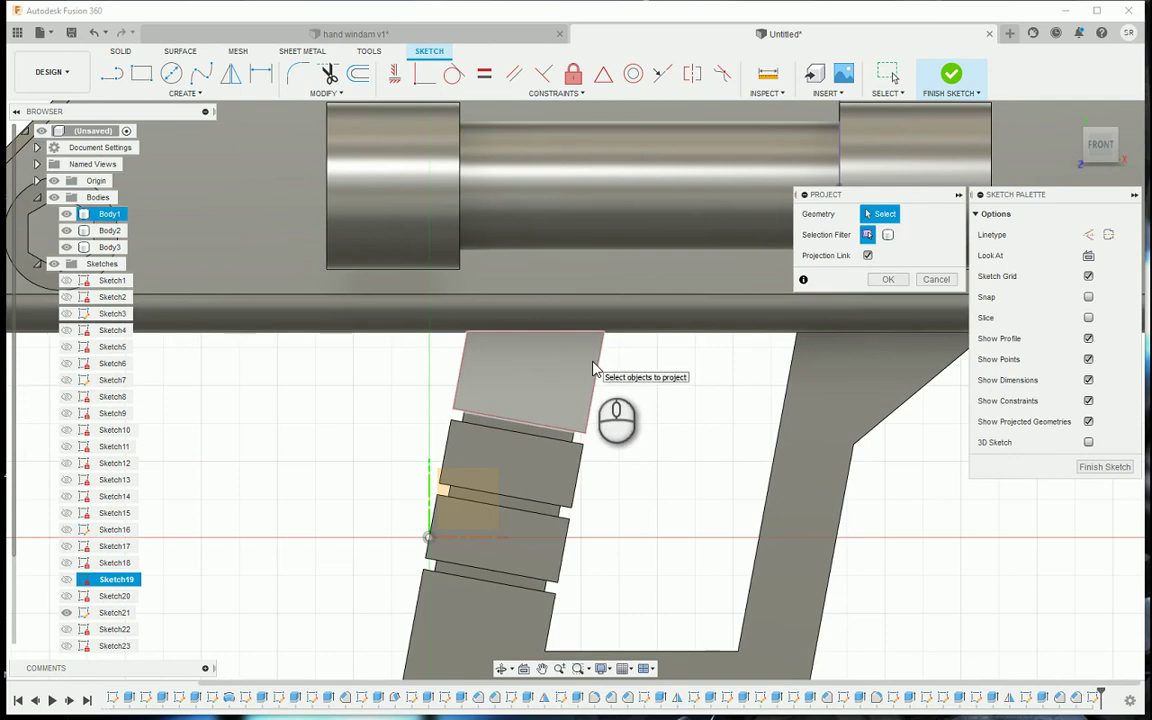
click(593, 370)
click(888, 279)
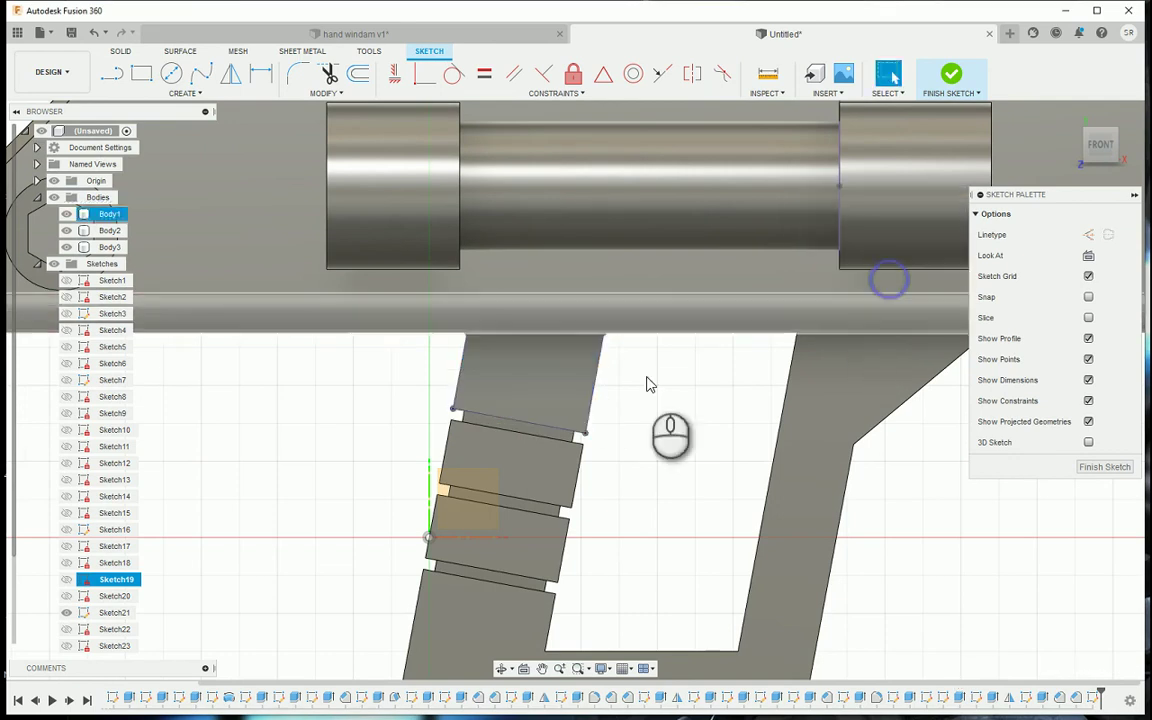
Sketch a narrow trigger outline on the grip's front edge, about 0.76 mm wide at the gun body, and make its upper line horizontal
click(593, 408)
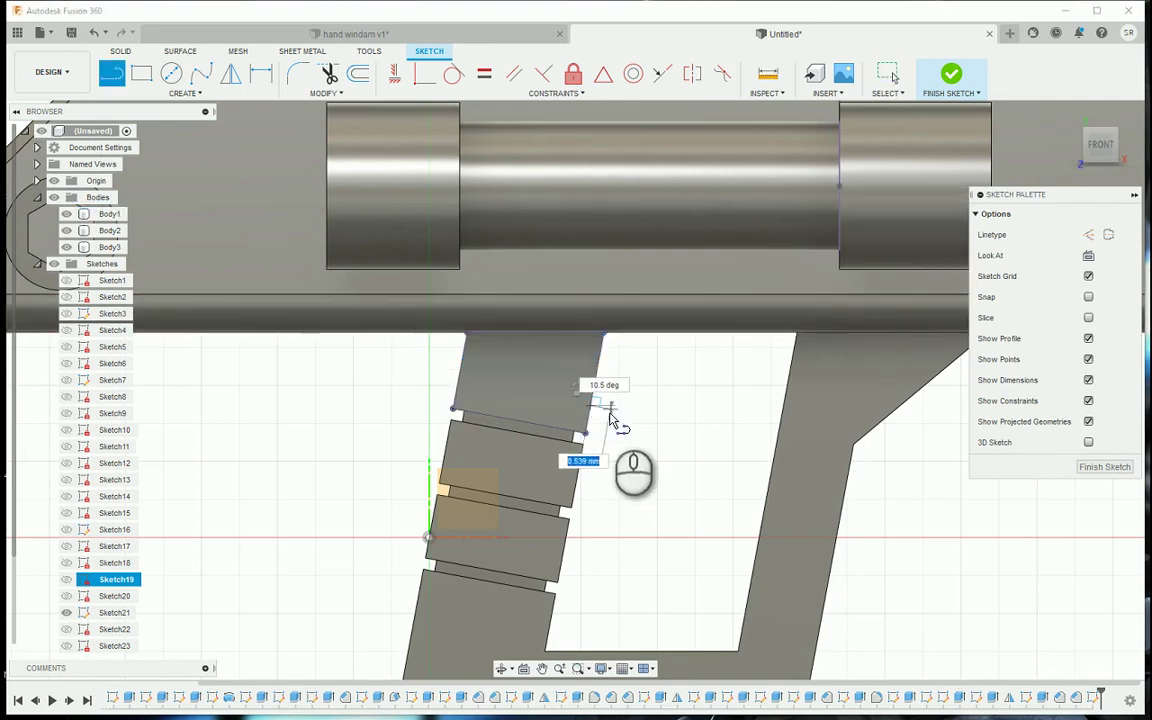
click(606, 332)
scroll(620, 323, up, 3)
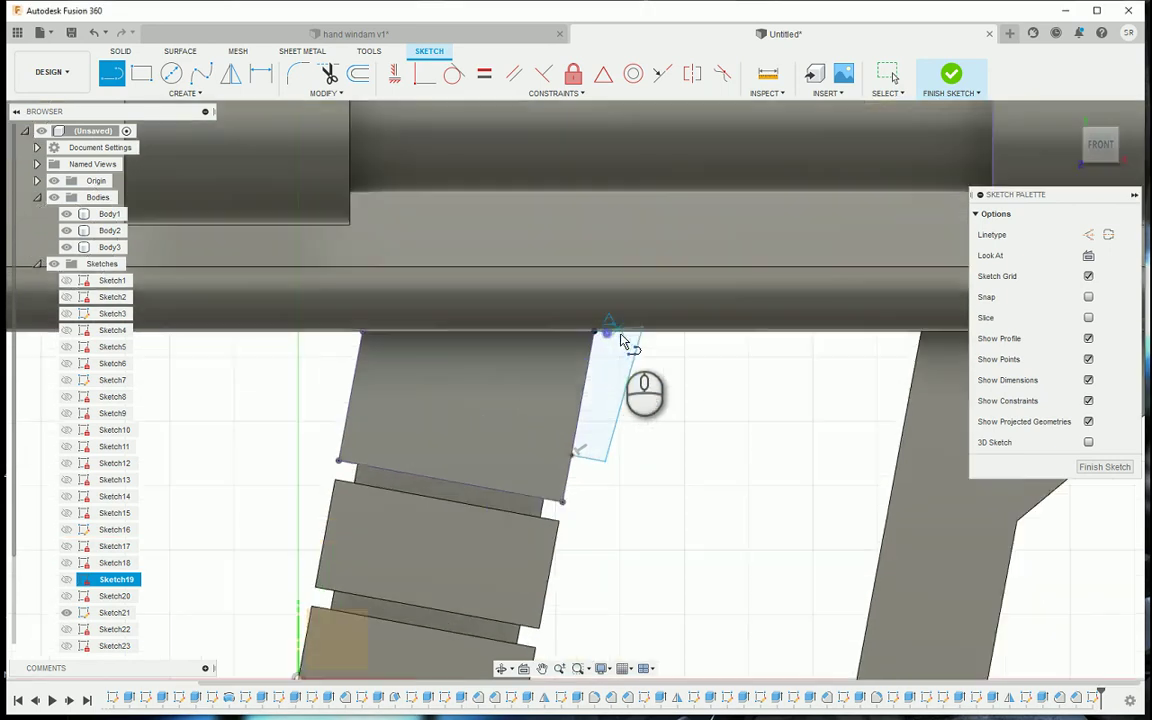
key(Escape)
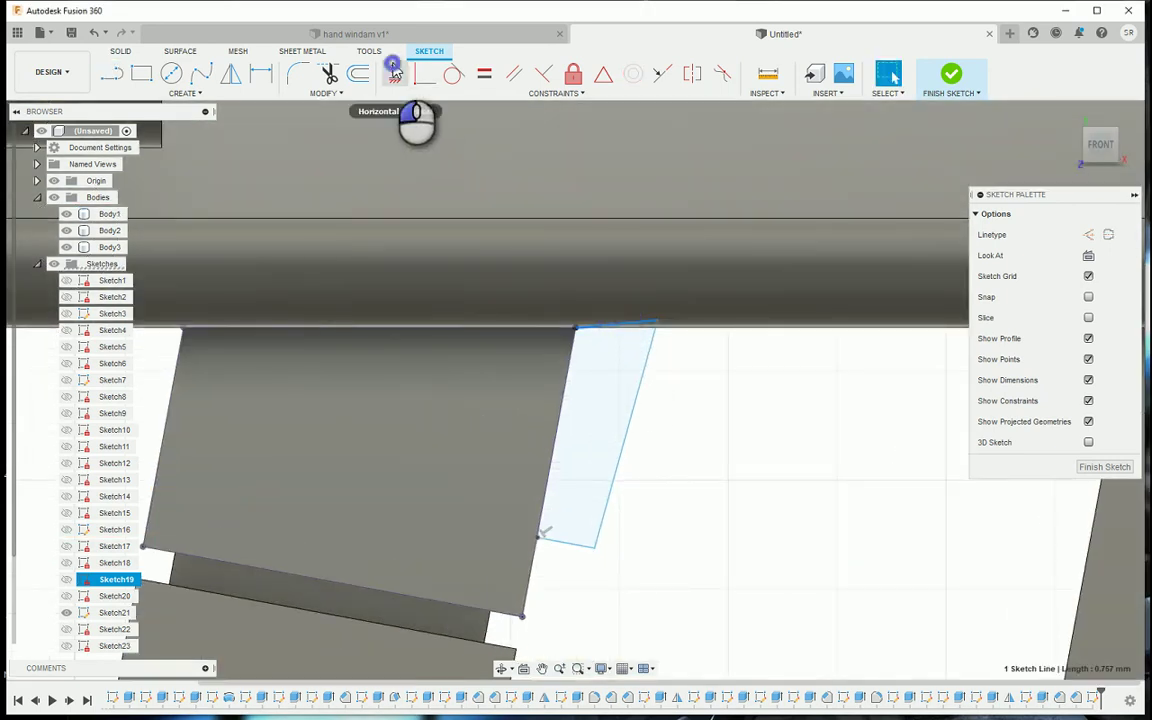
click(394, 73)
scroll(637, 397, down, 2)
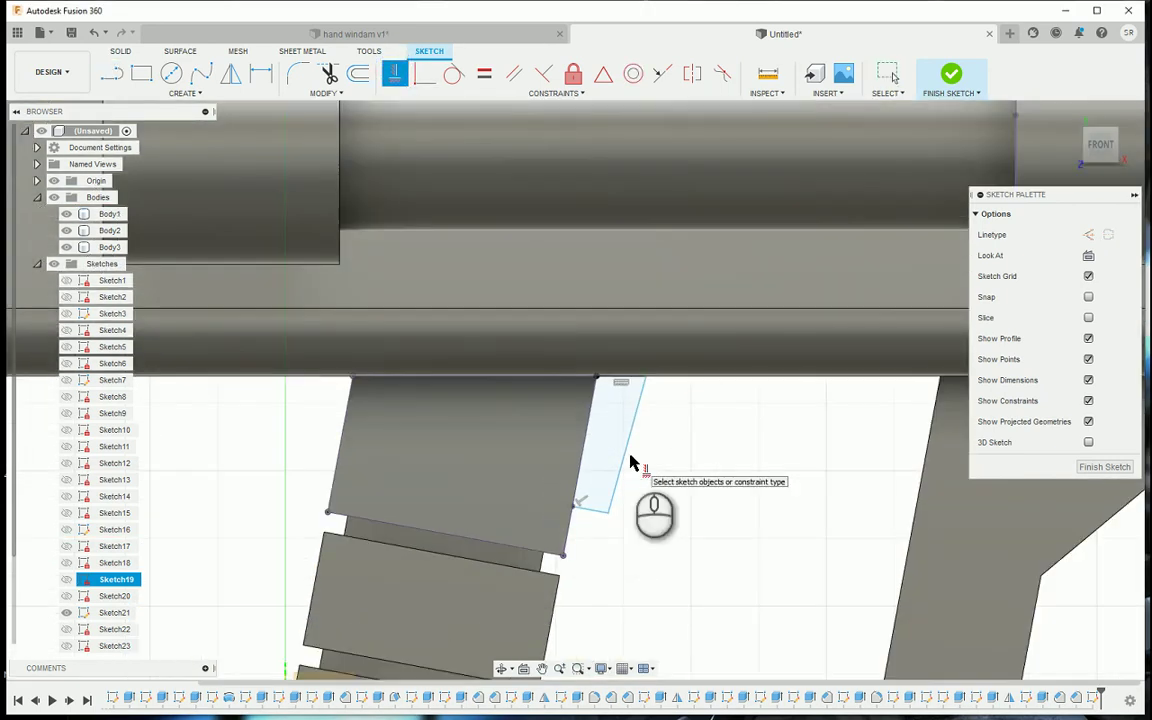
Make the trigger's front line parallel to the grip's front edge, set their spacing to 0.2 mm and finish the sketch
key(d)
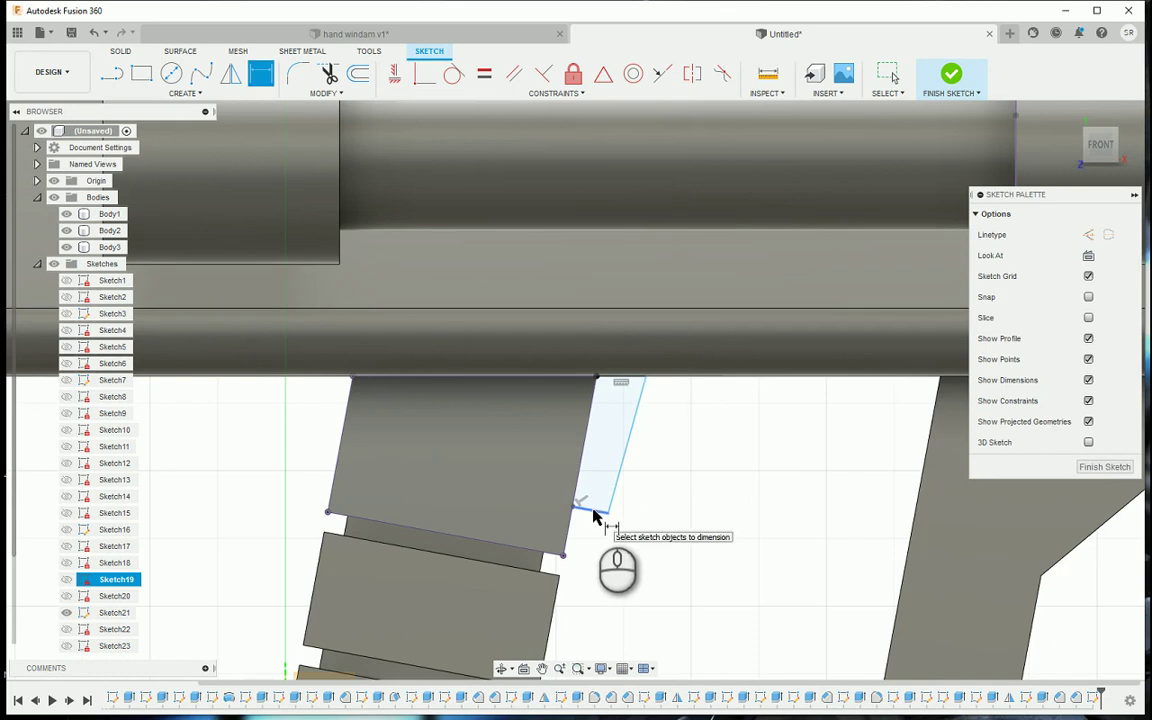
click(594, 513)
key(Escape)
key(Escape)
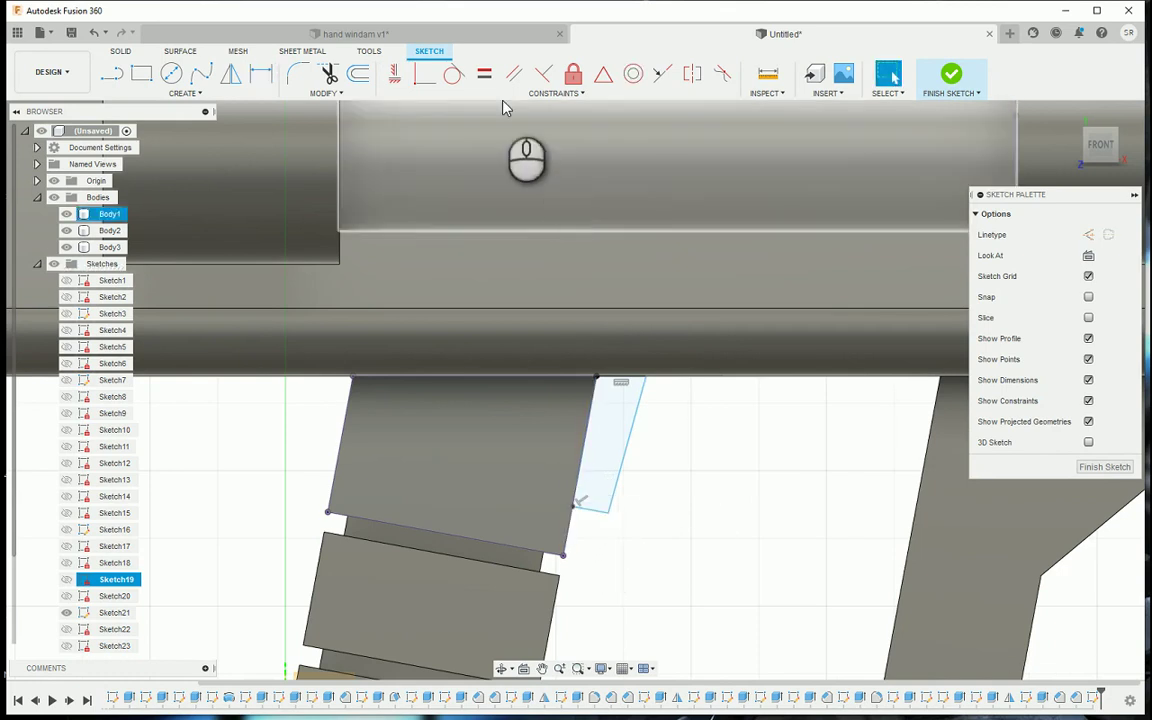
click(514, 75)
click(585, 449)
click(623, 461)
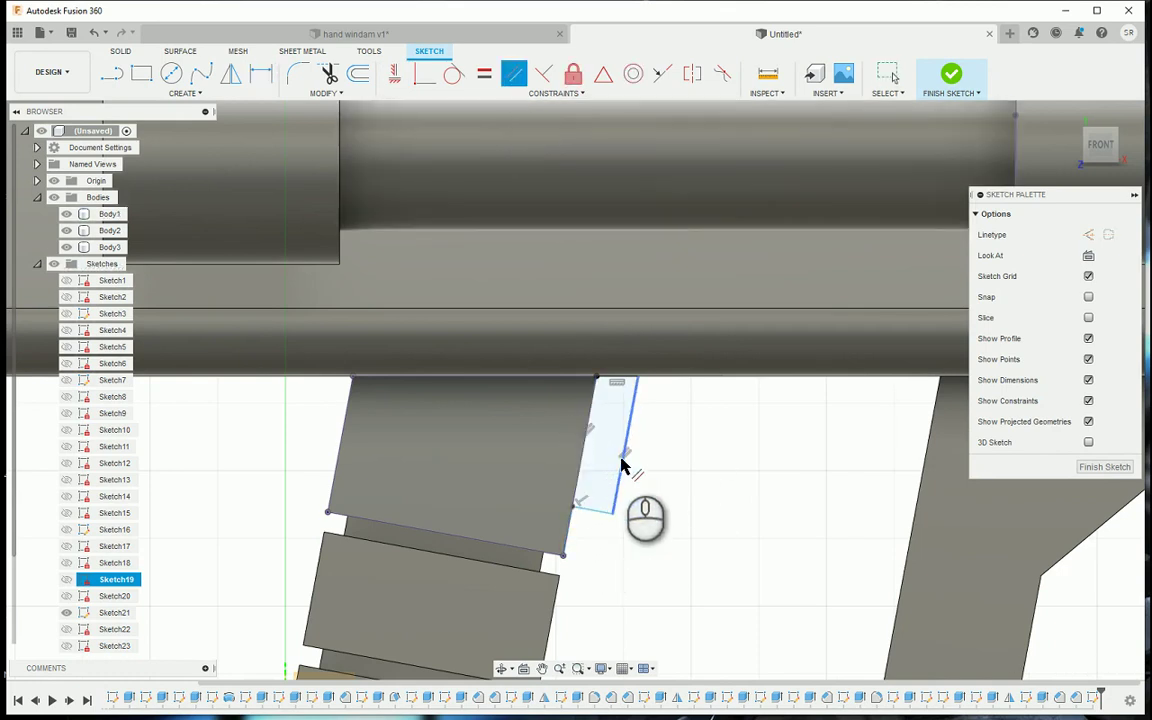
click(621, 462)
click(536, 449)
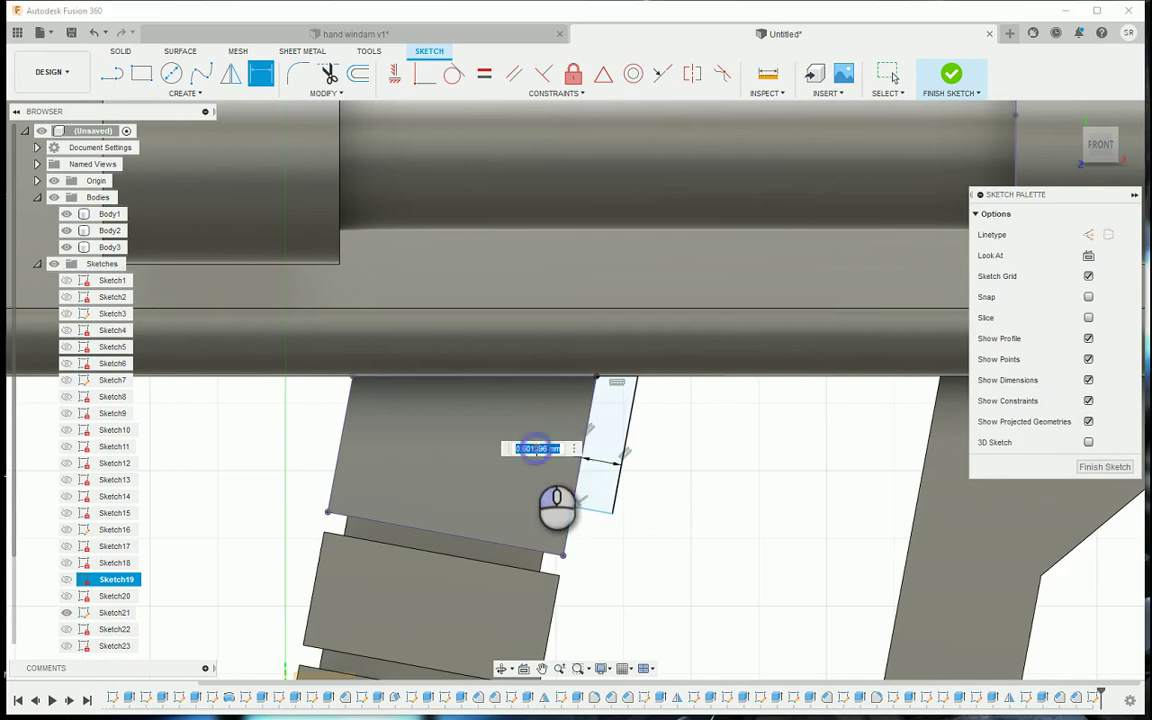
text(0.2)
key(Return)
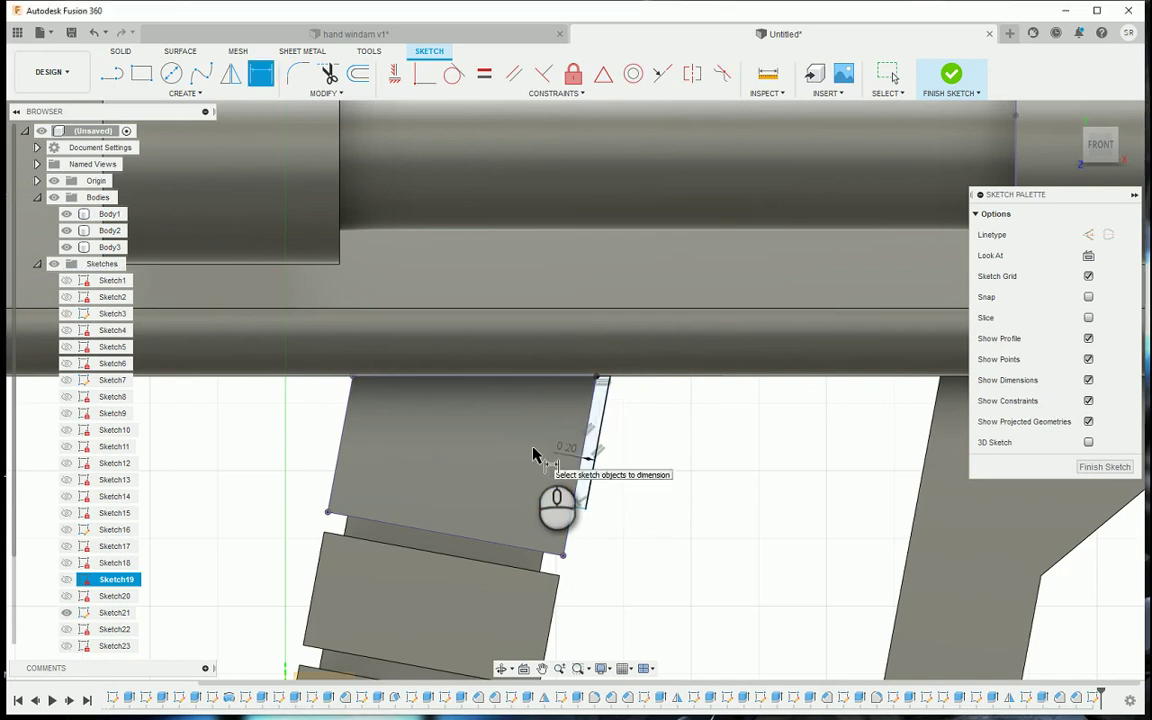
click(953, 75)
Extrude the trigger profile symmetrically by 0.8 mm to each side and join it to the grip
shift+middle_drag(669, 468, 869, 254)
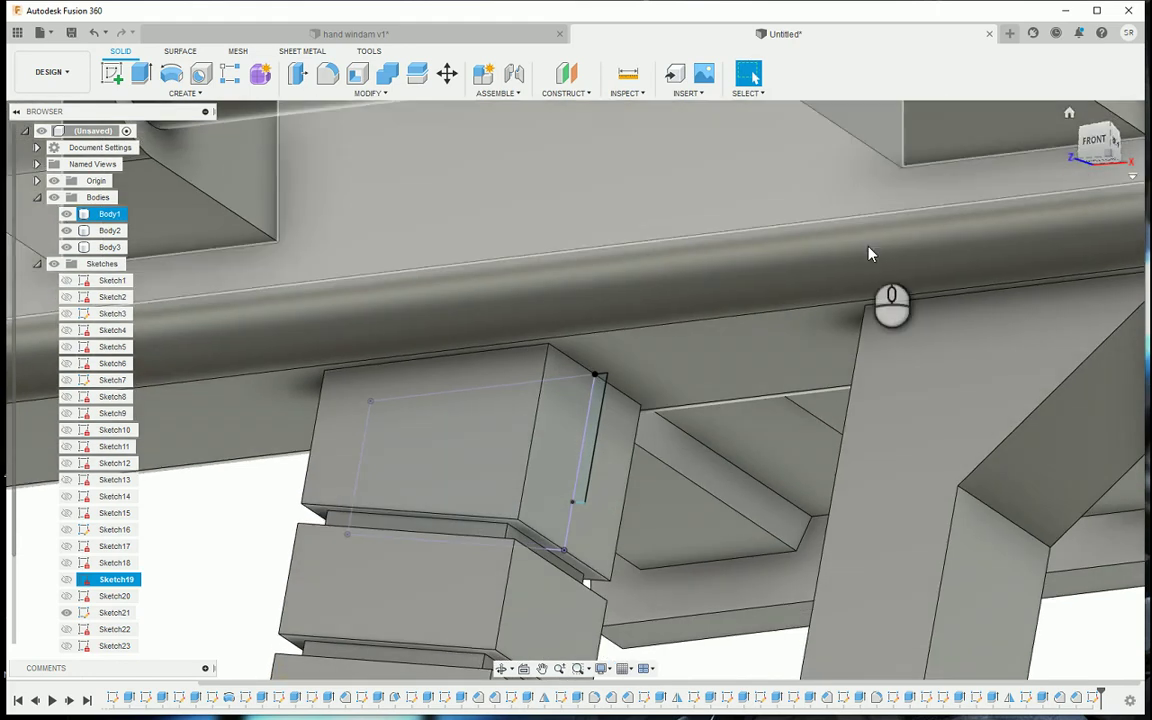
click(141, 73)
click(594, 445)
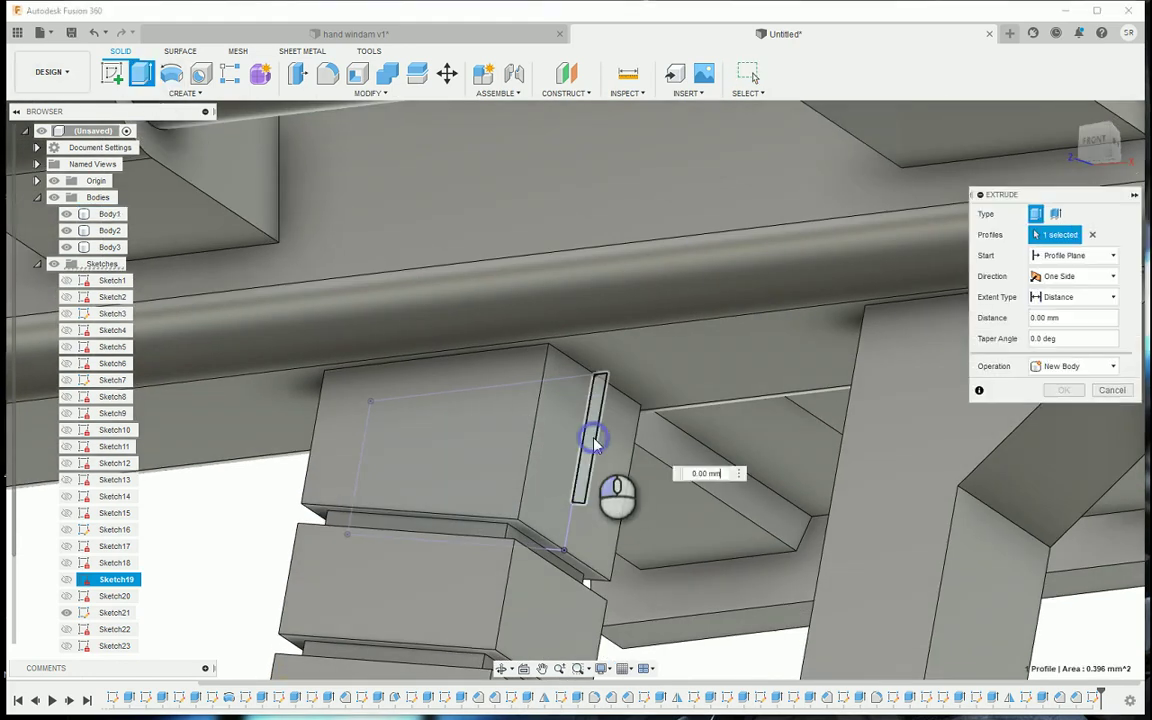
drag(576, 437, 562, 424)
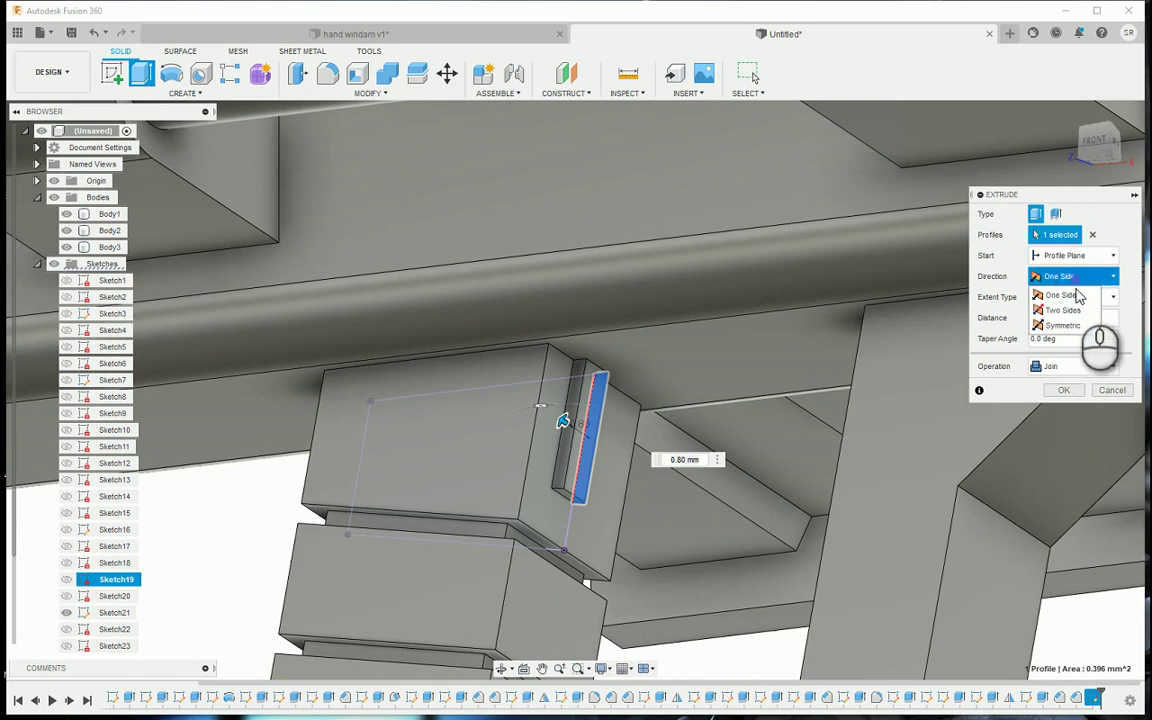
click(1067, 325)
click(1060, 318)
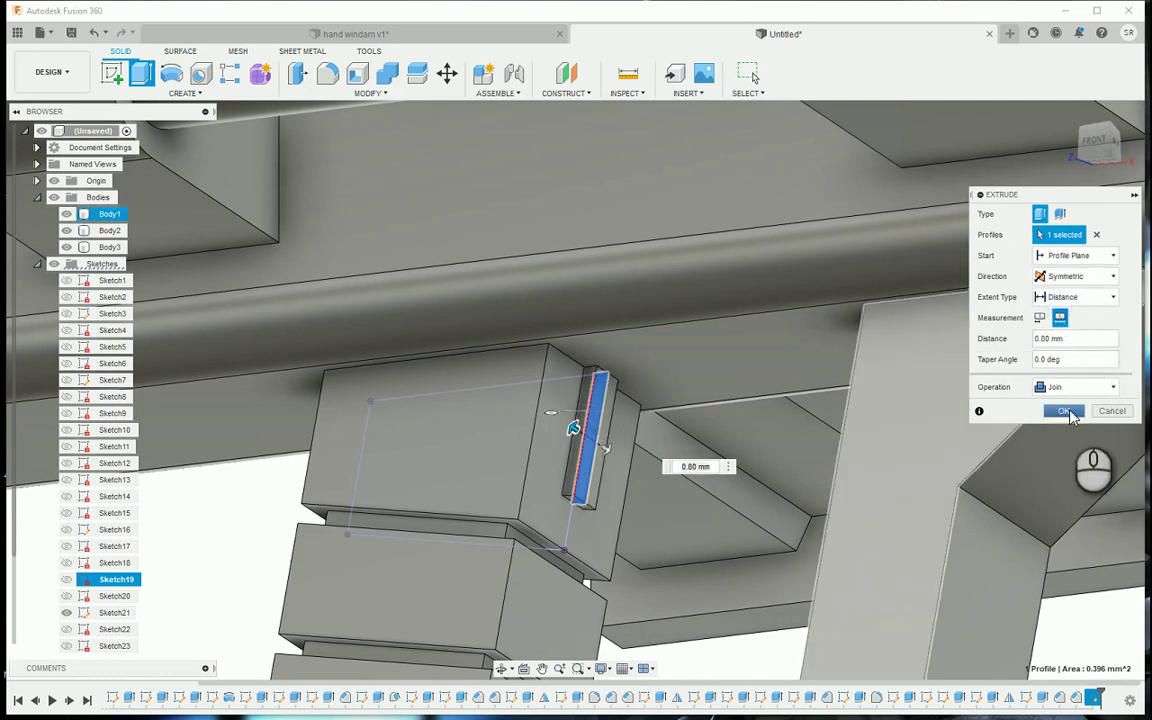
click(1041, 317)
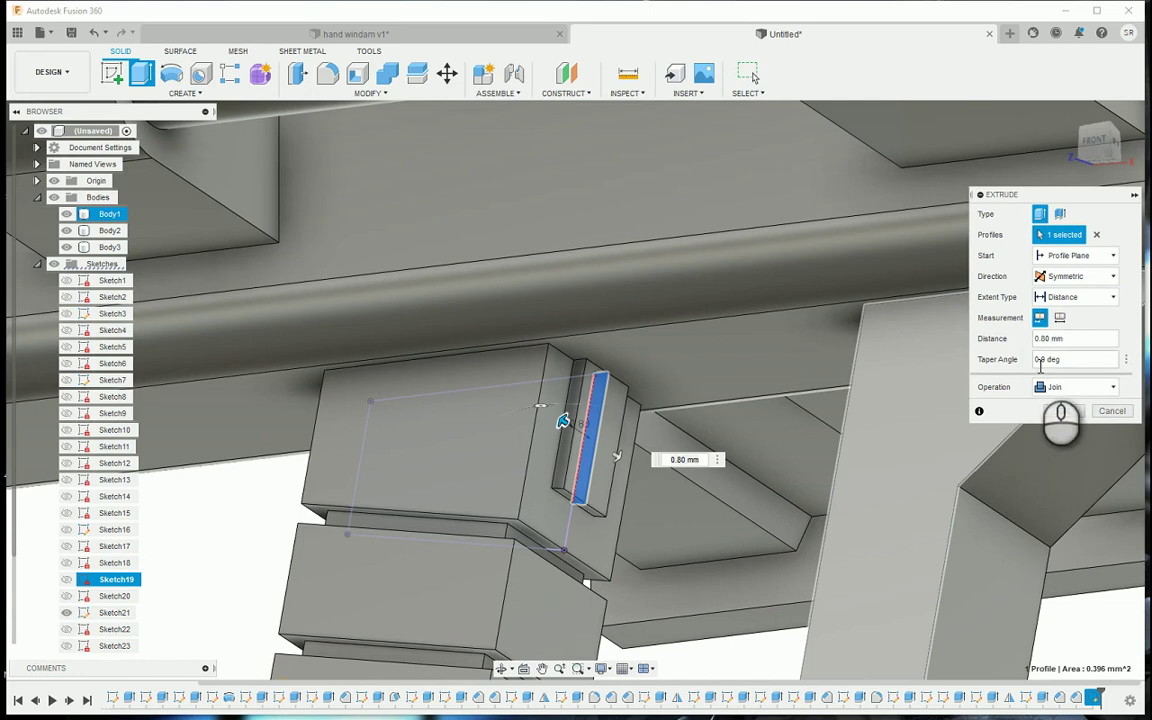
click(1062, 411)
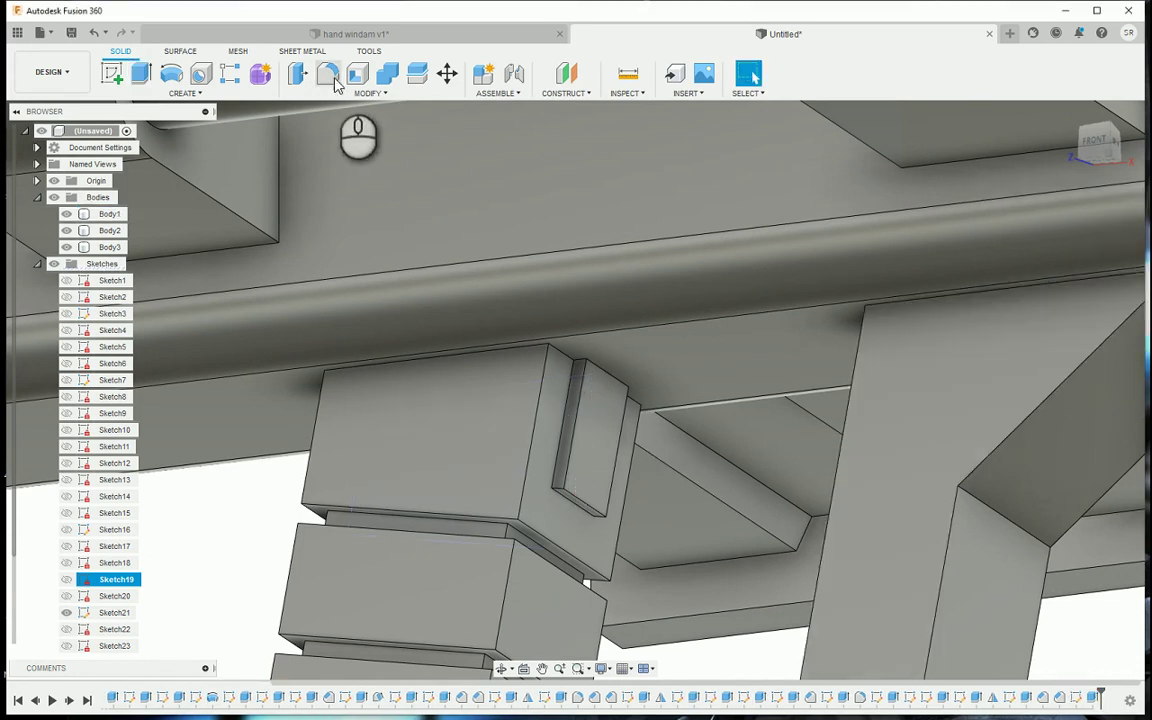
Fillet the edge where the trigger's front face meets the gun body's underside with a 0.55 mm radius
click(328, 73)
click(600, 368)
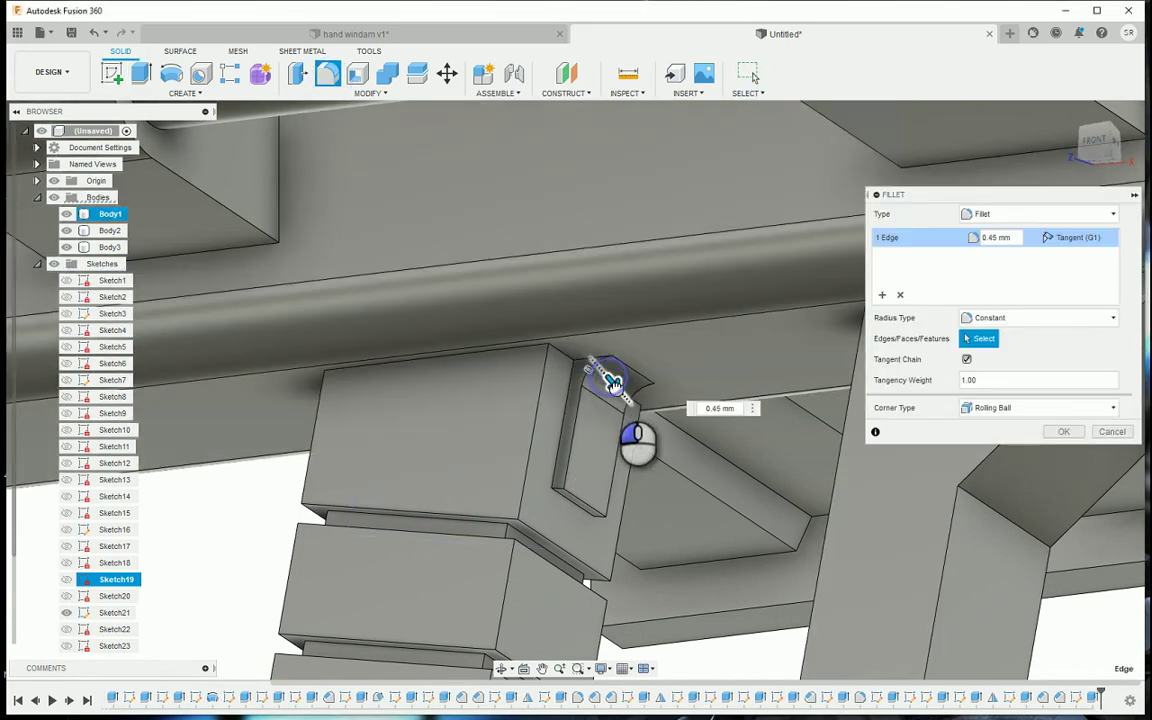
drag(615, 388, 613, 387)
scroll(636, 382, down, 5)
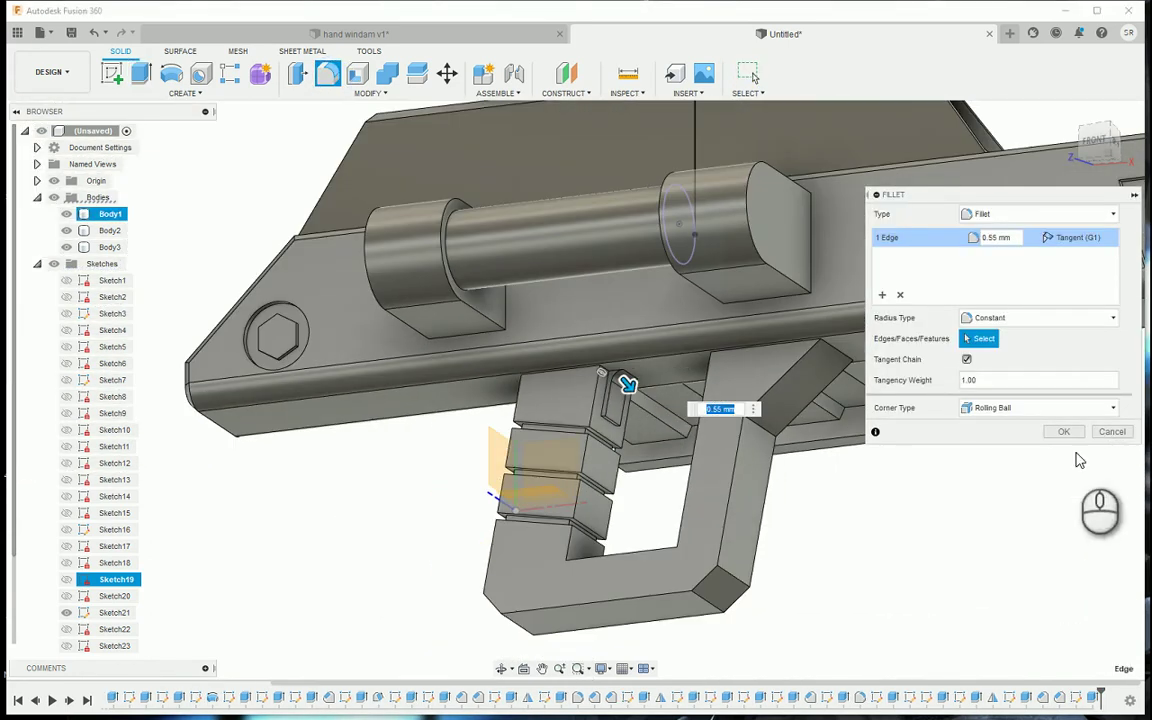
click(1068, 432)
Hide Sketch21, which is still displayed at the rod handle
scroll(841, 458, down, 3)
shift+middle_drag(841, 458, 1068, 185)
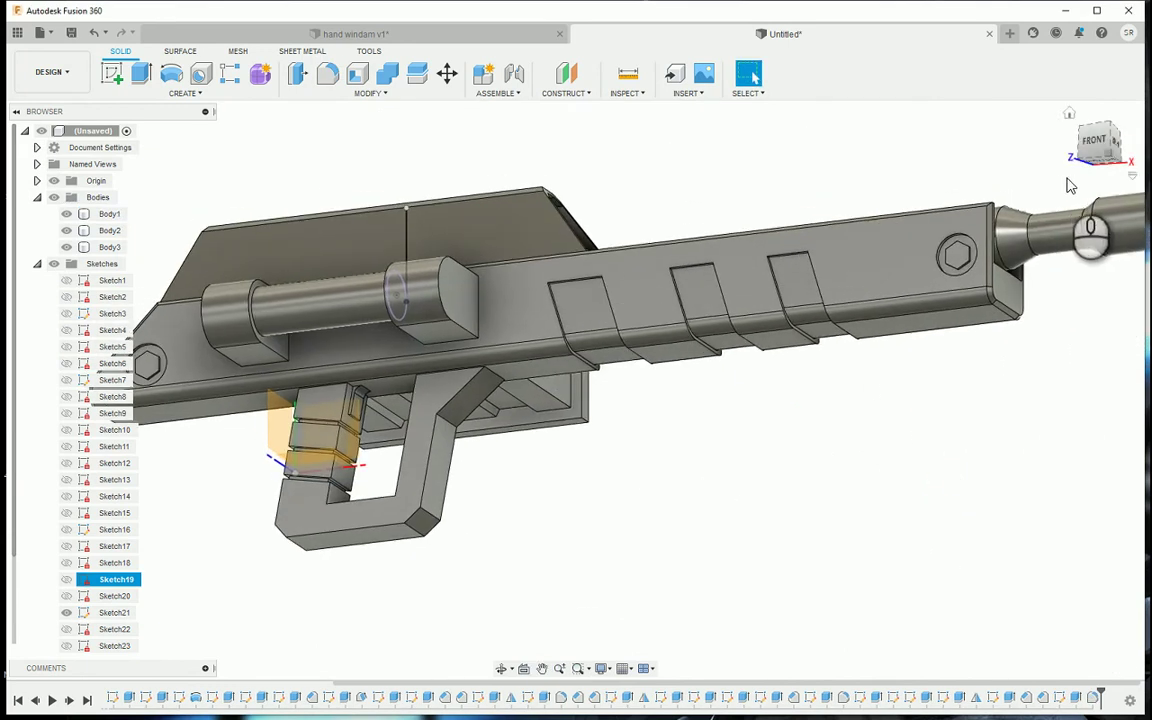
click(1097, 157)
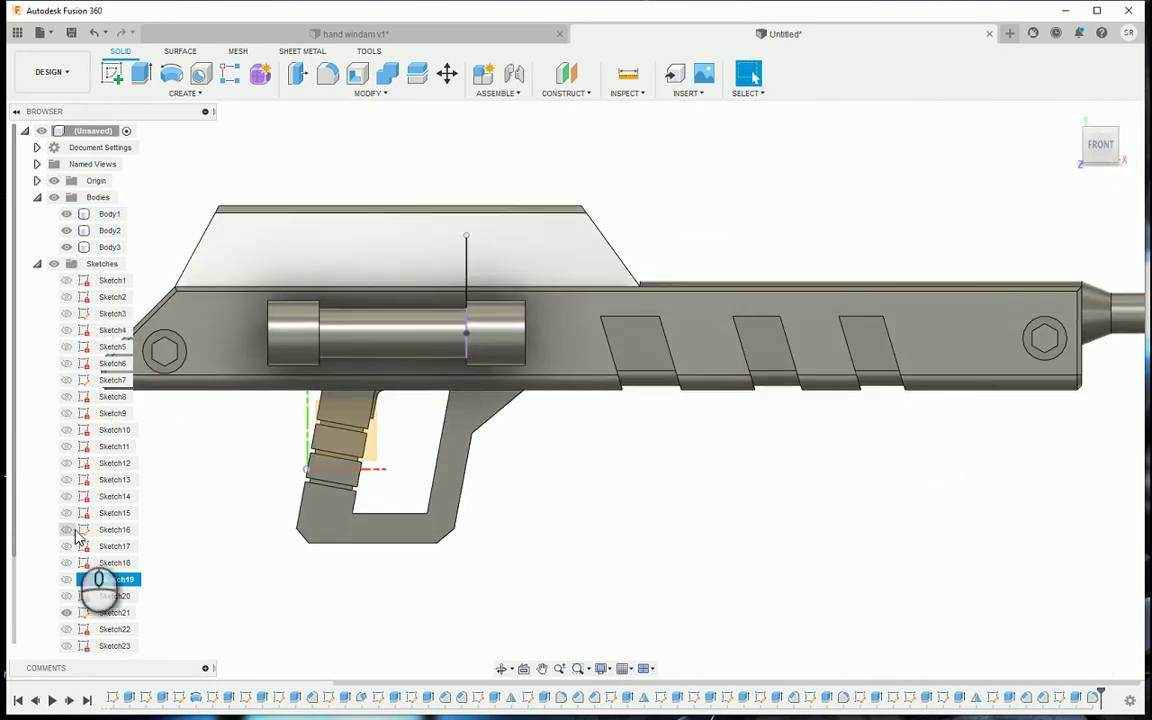
click(67, 611)
scroll(727, 552, down, 3)
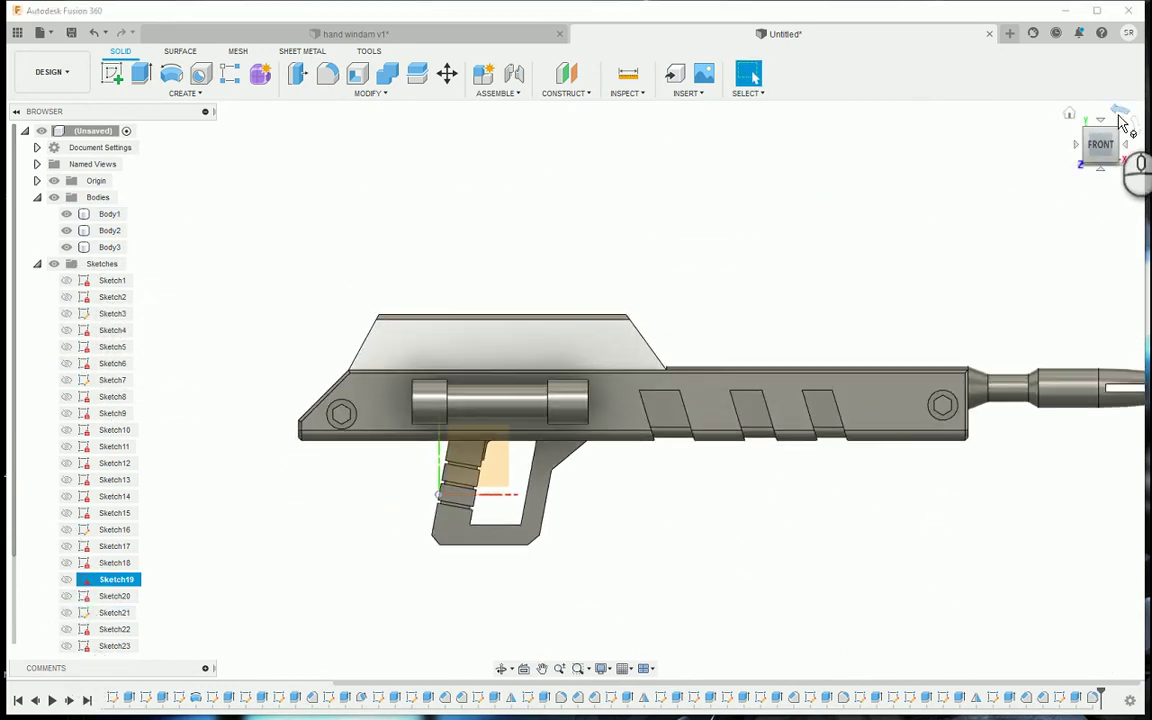
Hide the barrel and magazine bodies and examine the gun body from several sides
drag(1121, 145, 877, 152)
drag(890, 200, 992, 200)
shift+middle_drag(992, 243, 114, 288)
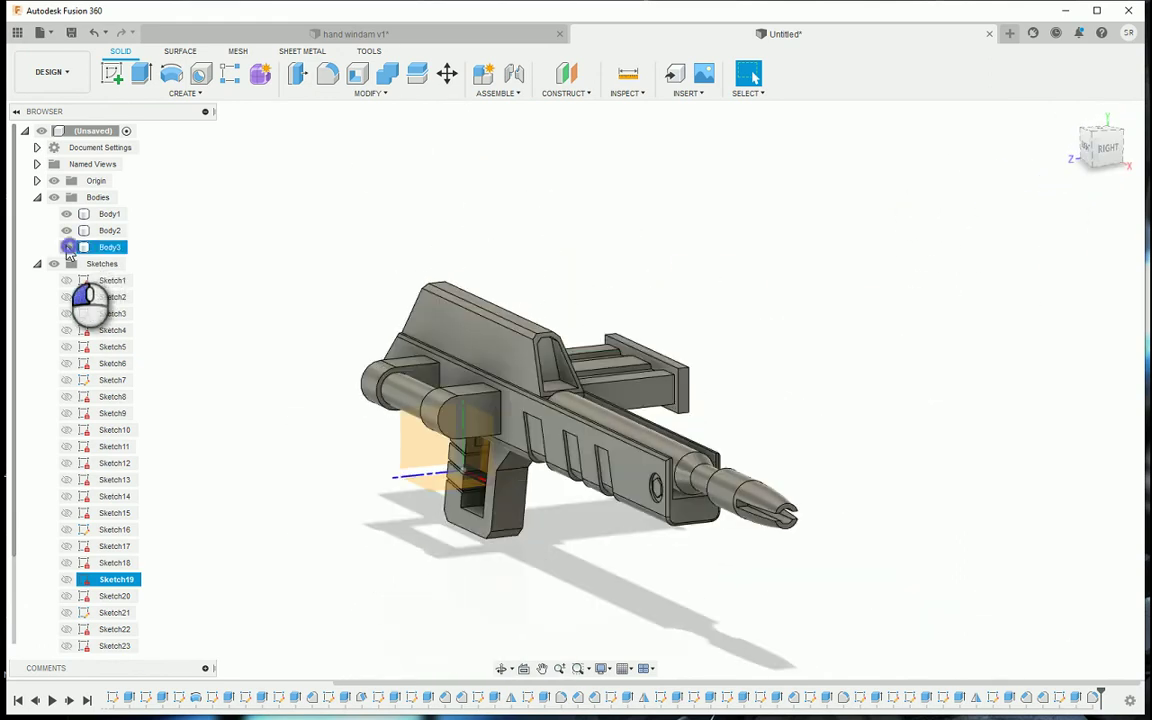
click(67, 247)
click(66, 231)
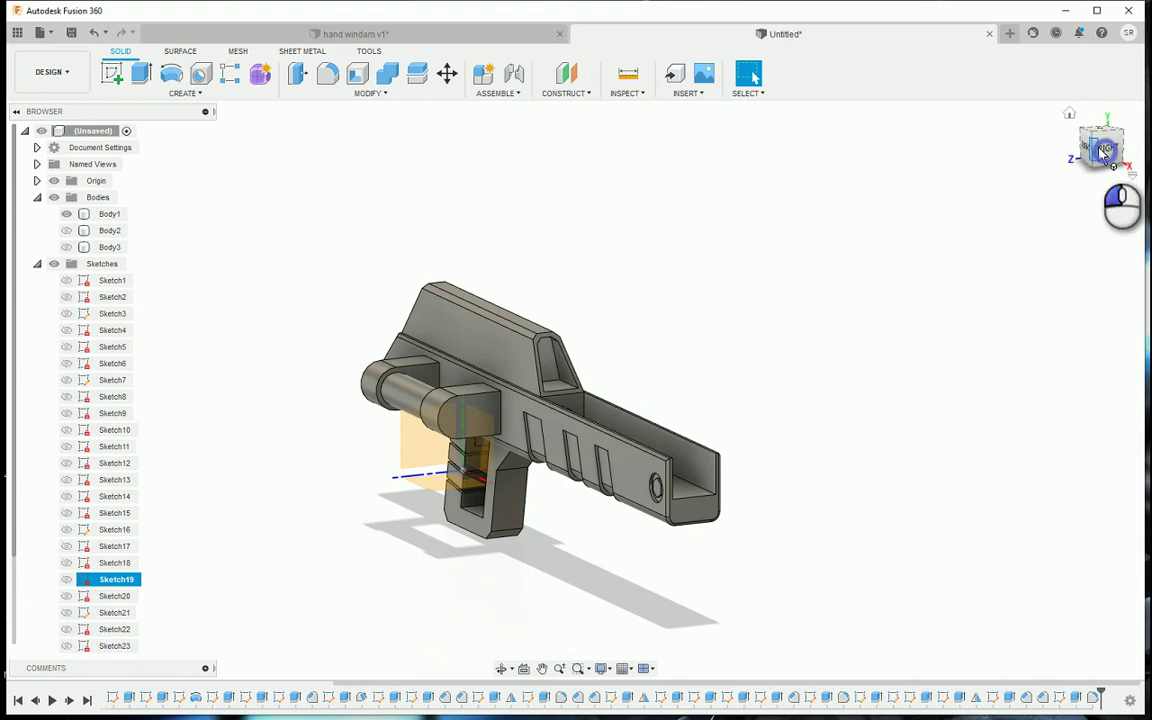
mouse_move(1103, 152)
shift+middle_down()
mouse_move(1026, 163)
mouse_move(1034, 140)
mouse_move(1109, 130)
shift+middle_up()
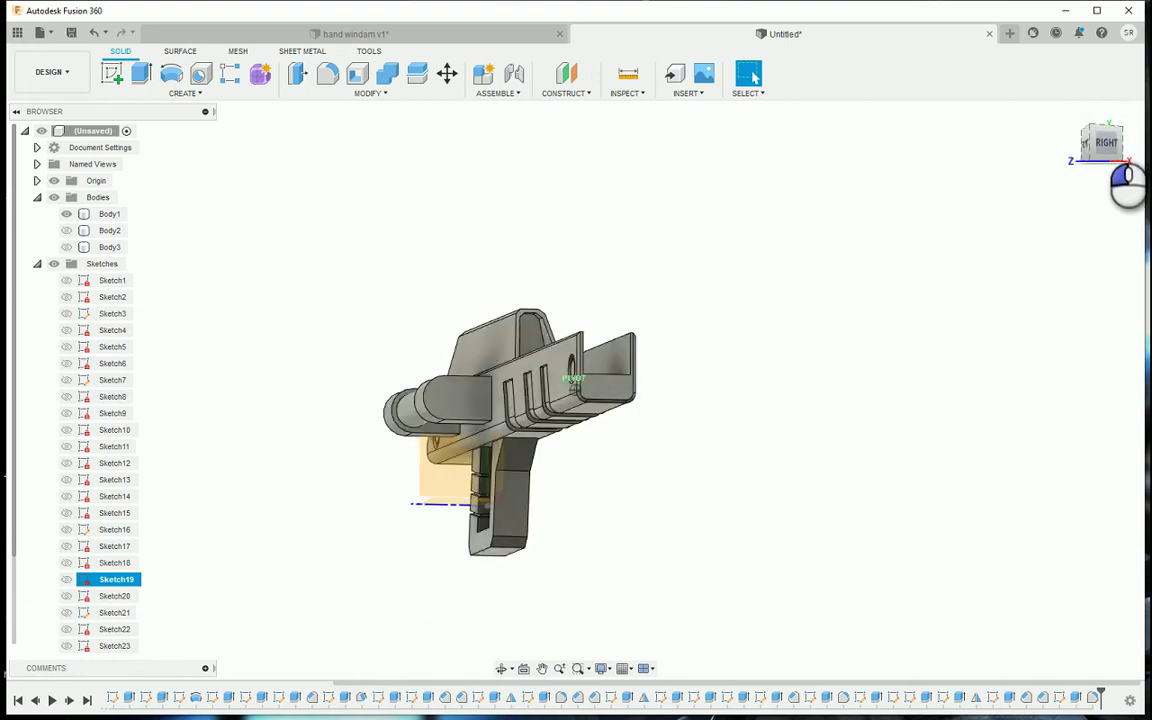
mouse_move(1112, 167)
mouse_down()
mouse_move(1151, 163)
mouse_move(1036, 187)
mouse_up()
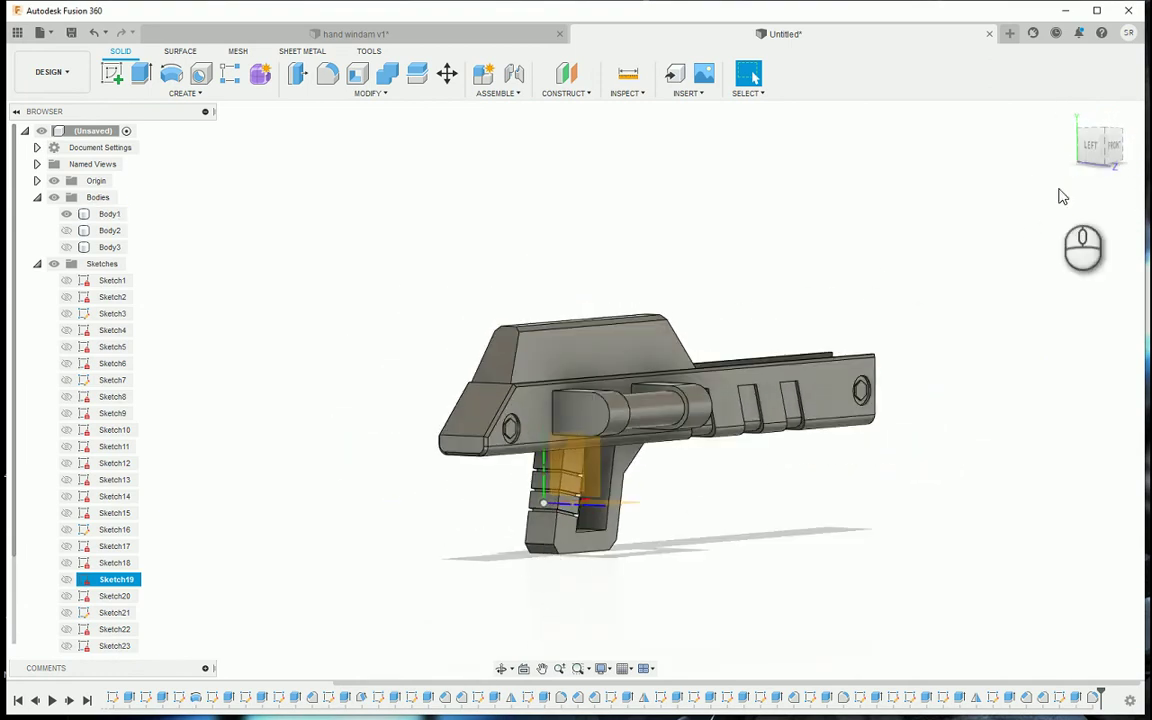
drag(1127, 152, 530, 406)
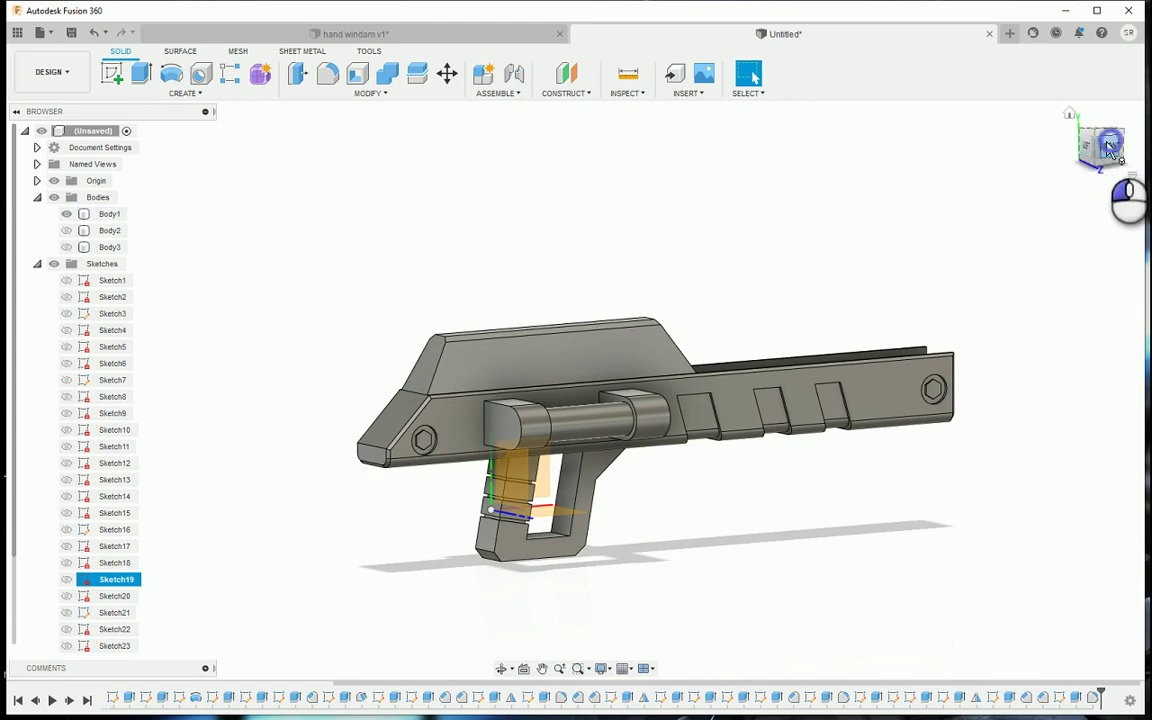
drag(1110, 148, 900, 155)
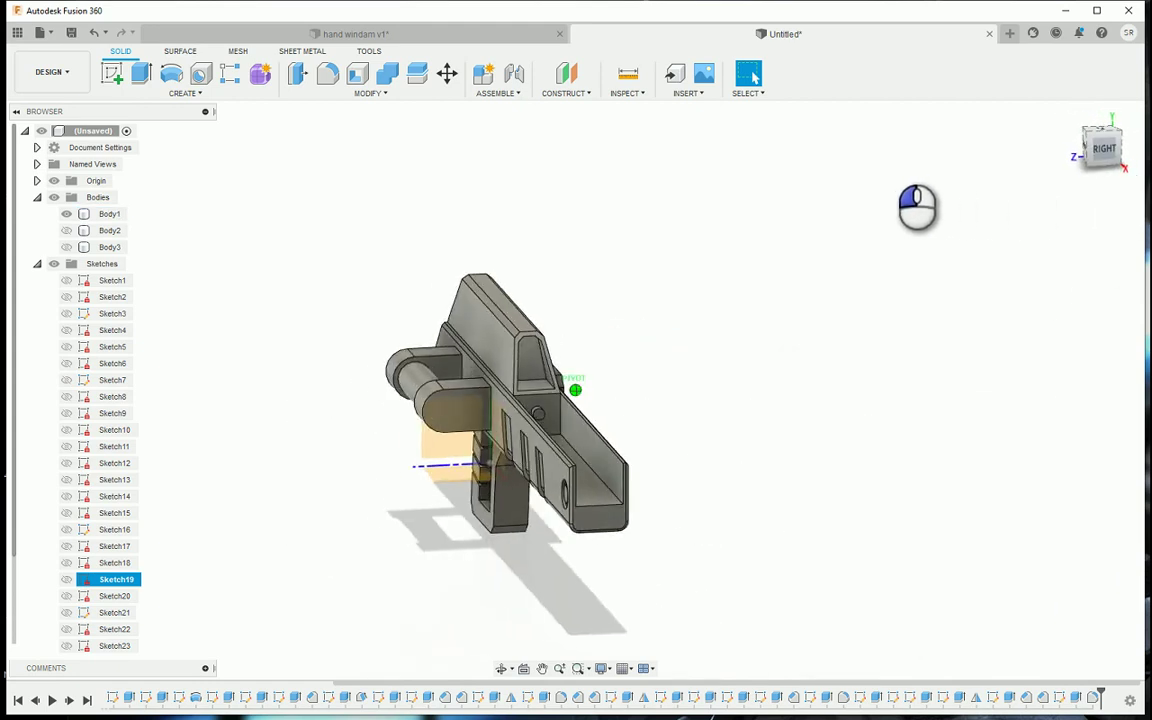
drag(918, 207, 87, 377)
Show the magazine and barrel bodies again, hide the gun body and examine the two separate parts
click(66, 247)
click(66, 230)
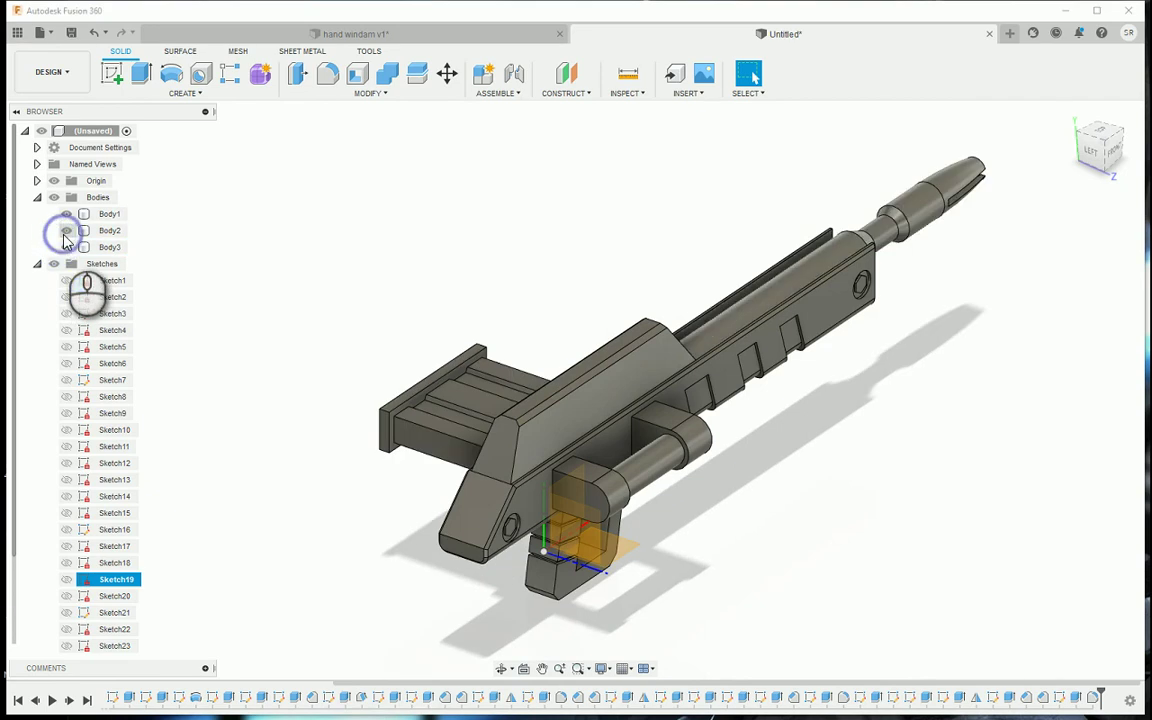
click(66, 214)
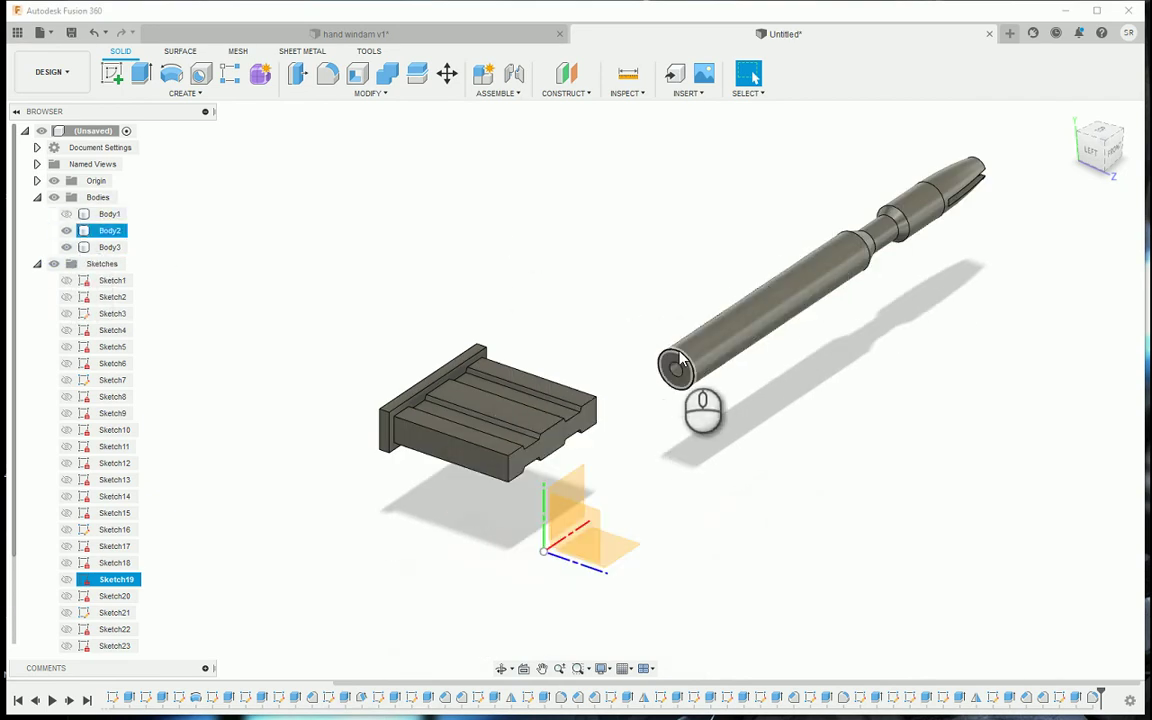
click(592, 421)
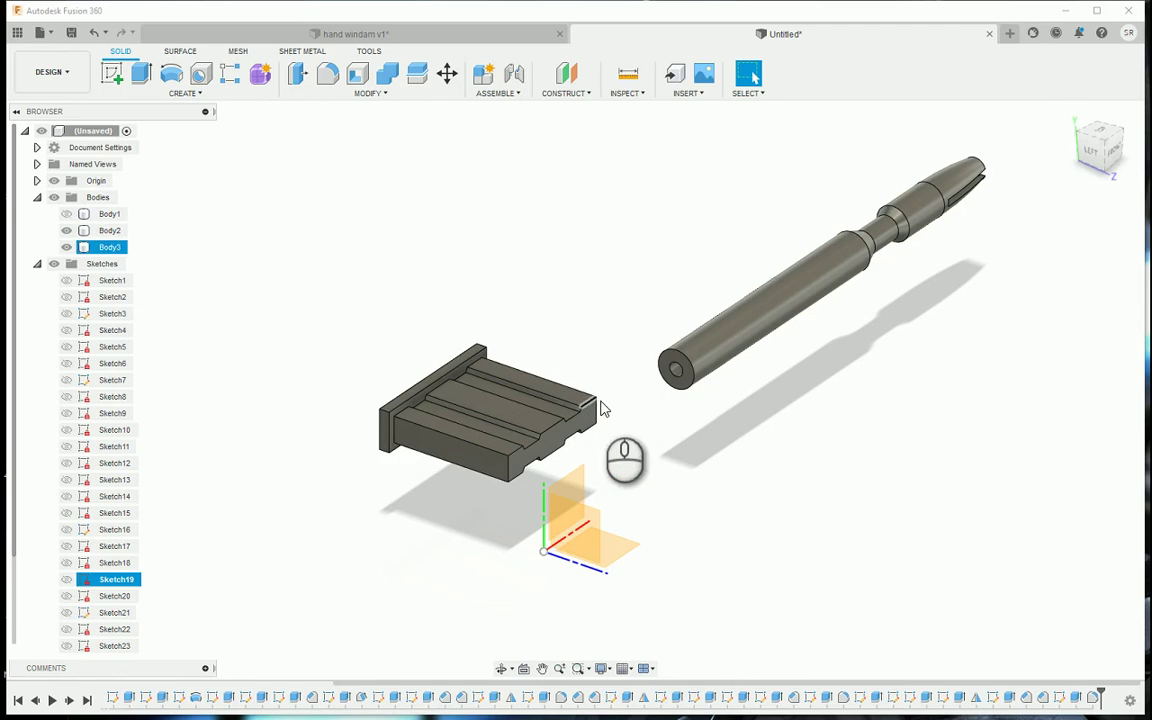
drag(1099, 150, 489, 484)
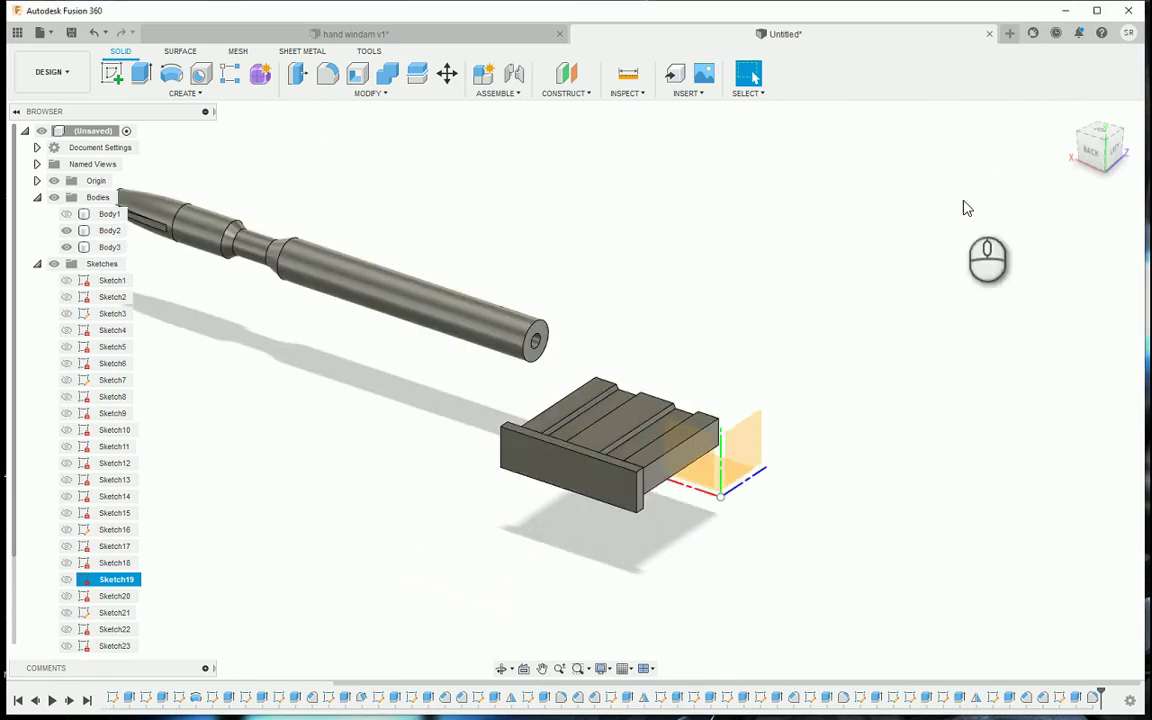
Show the gun body again and examine the complete gun from the back, left and right
click(66, 214)
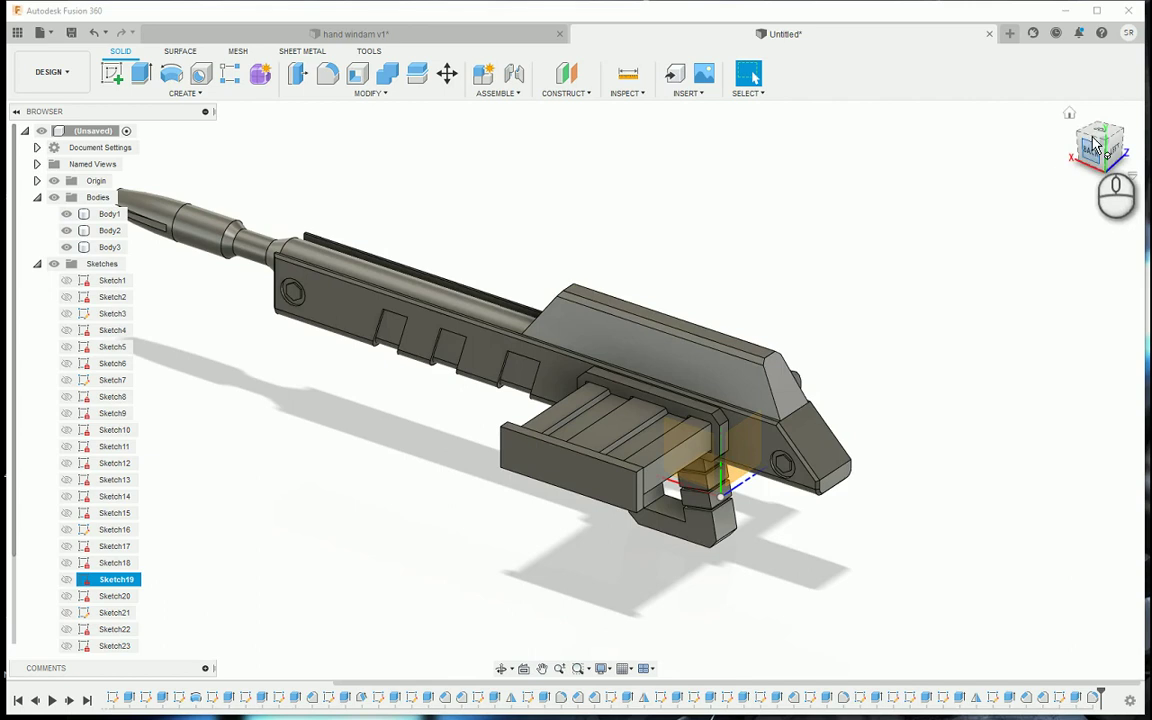
drag(1095, 145, 1052, 237)
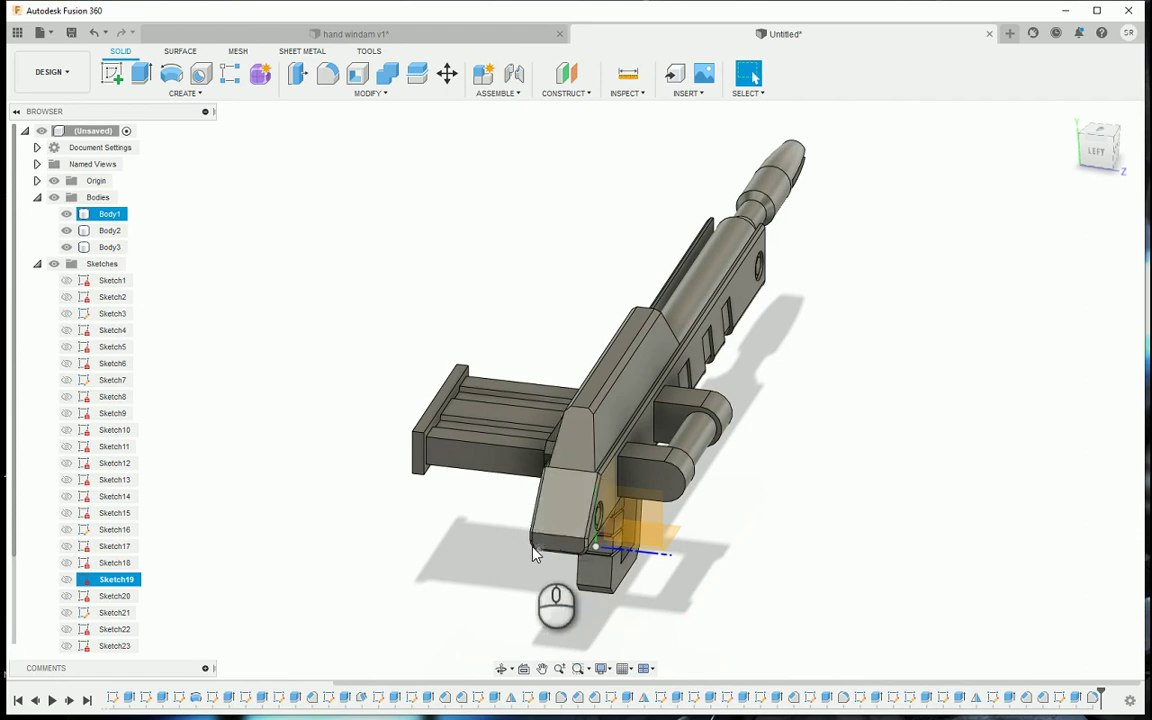
click(534, 555)
drag(1097, 150, 843, 152)
click(869, 578)
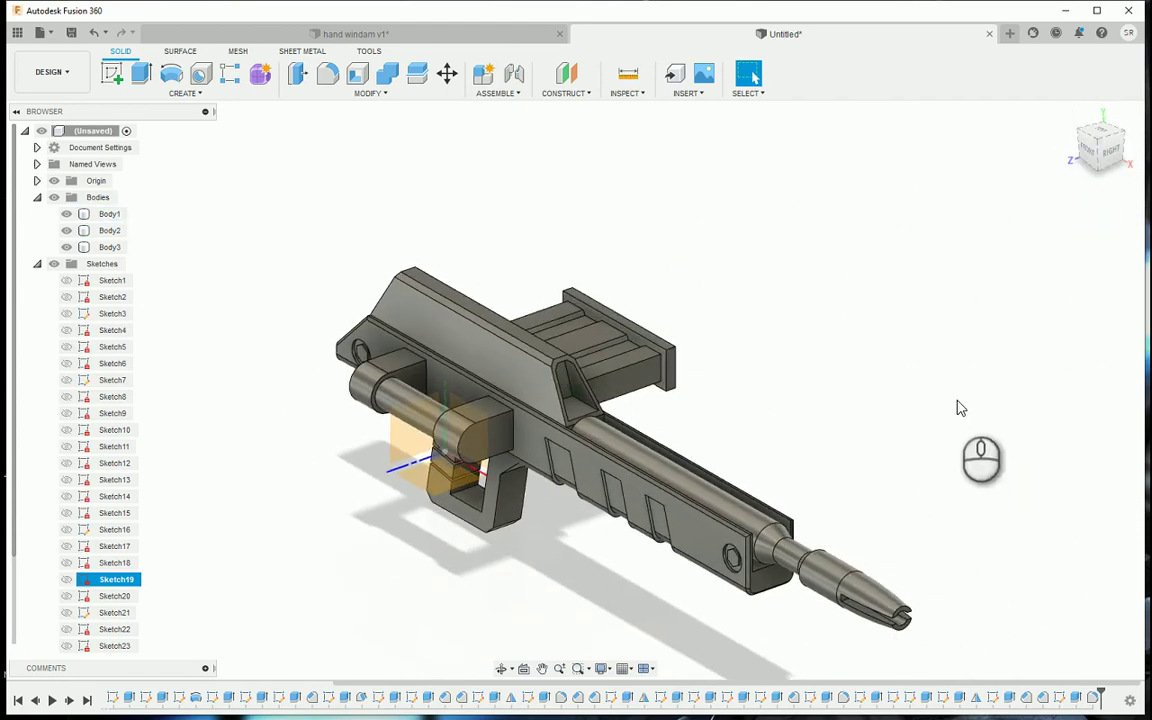